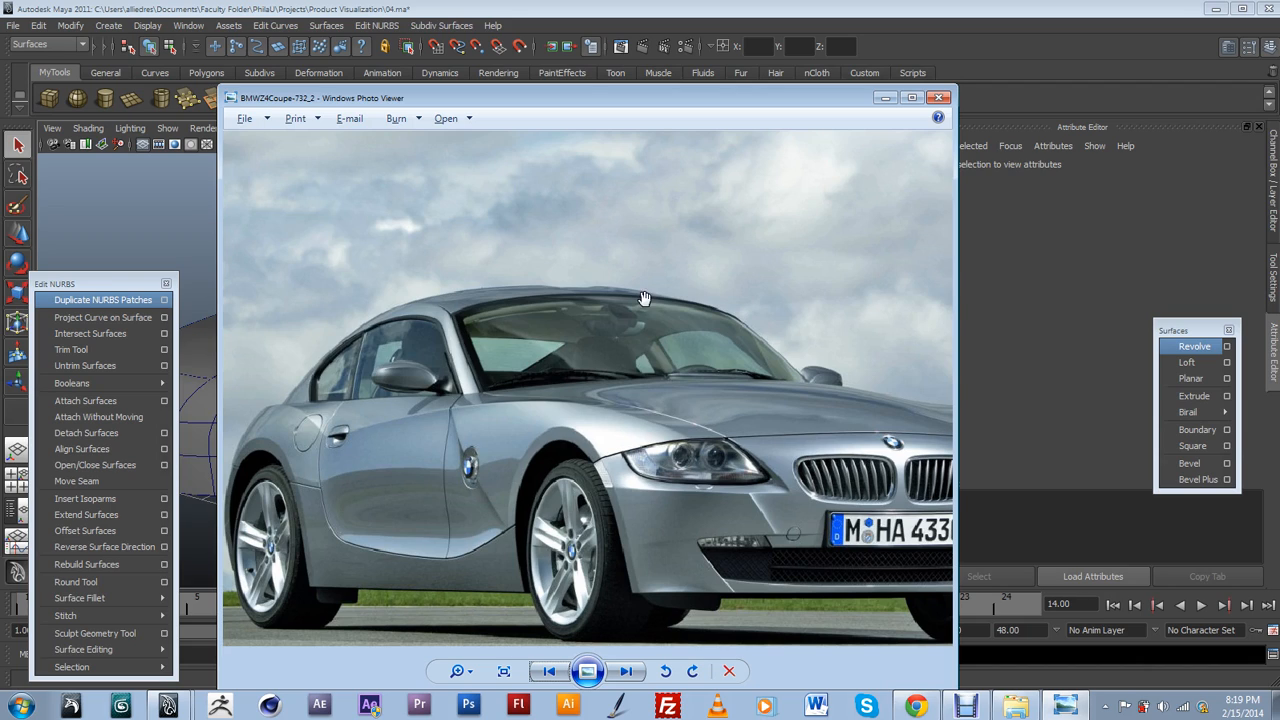
Compare the open side-panel area of the car model with the BMW Z4 Coupe reference photo.
left_click_drag(558, 93, 920, 127)
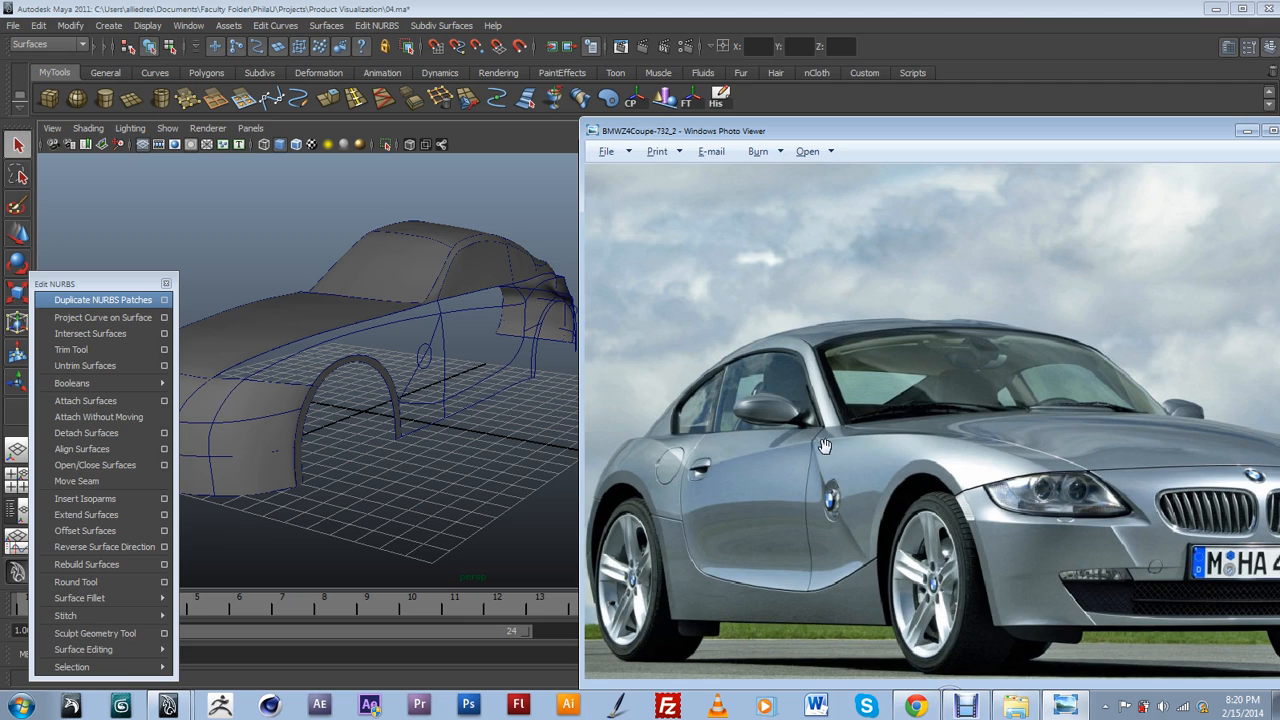
left_click(552, 296)
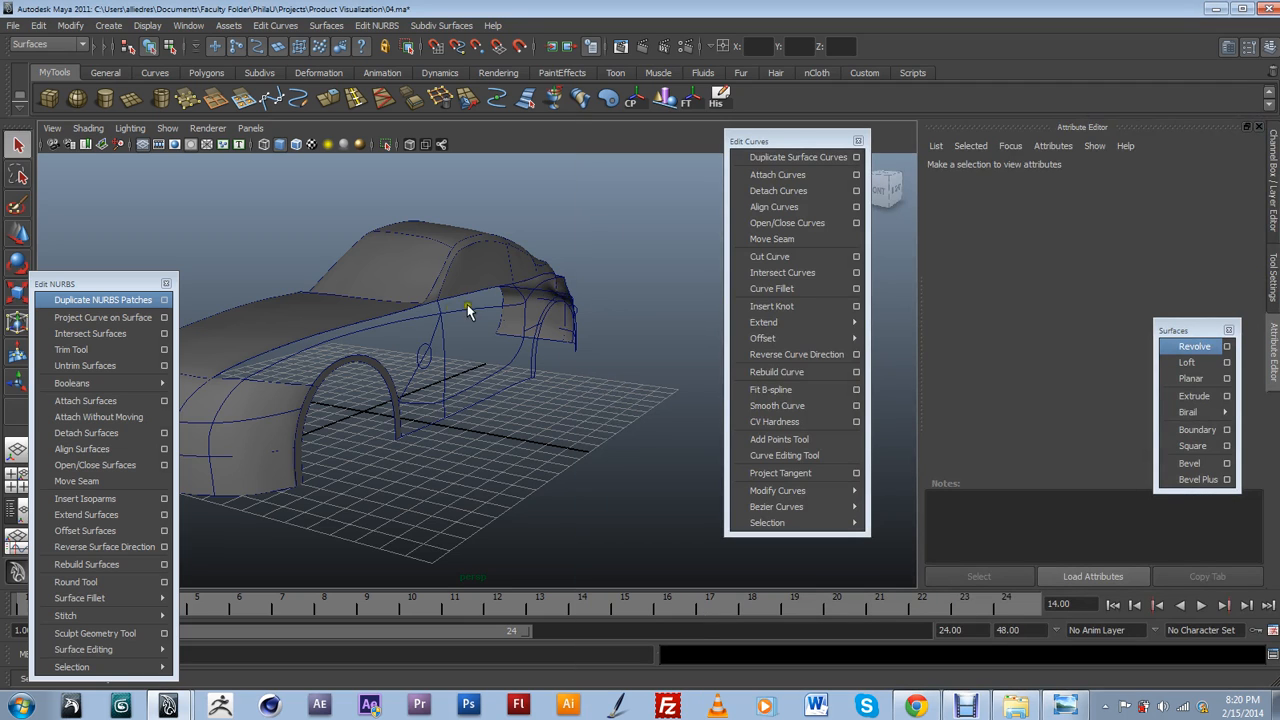
left_click_drag(566, 383, 560, 480, "alt")
left_click_drag(593, 330, 346, 430, "alt")
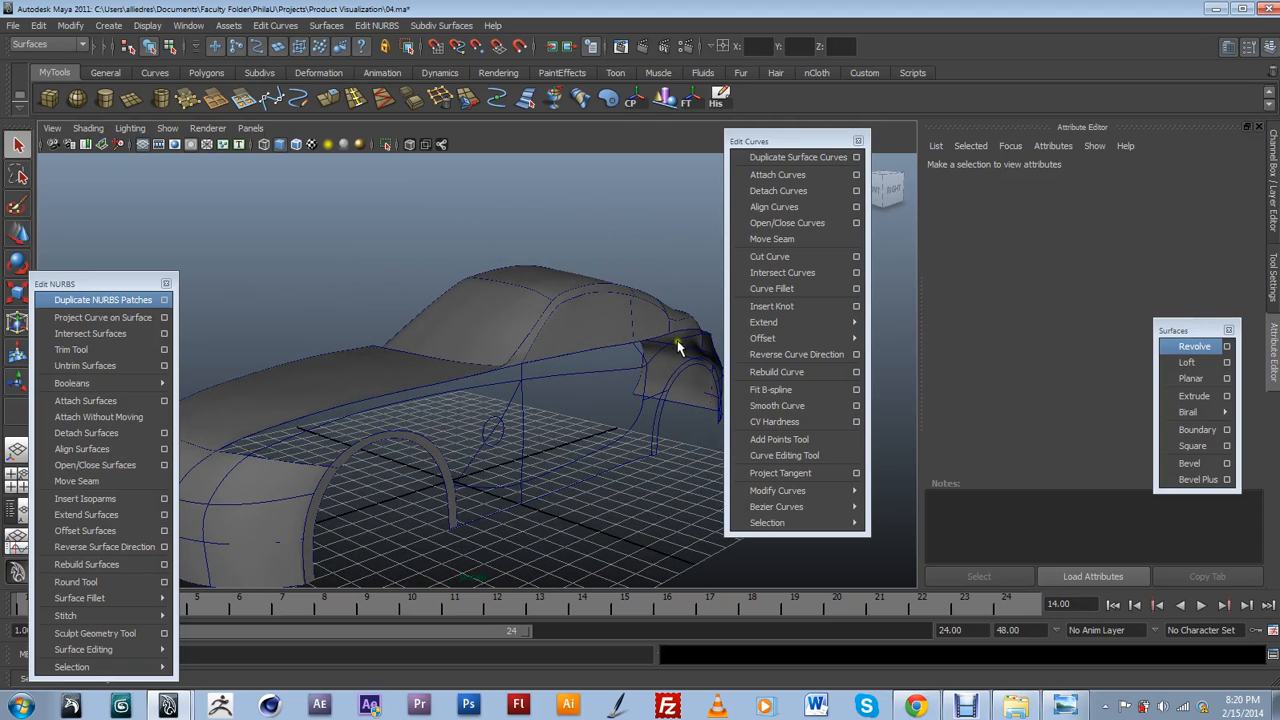
left_click_drag(670, 366, 568, 352, "alt")
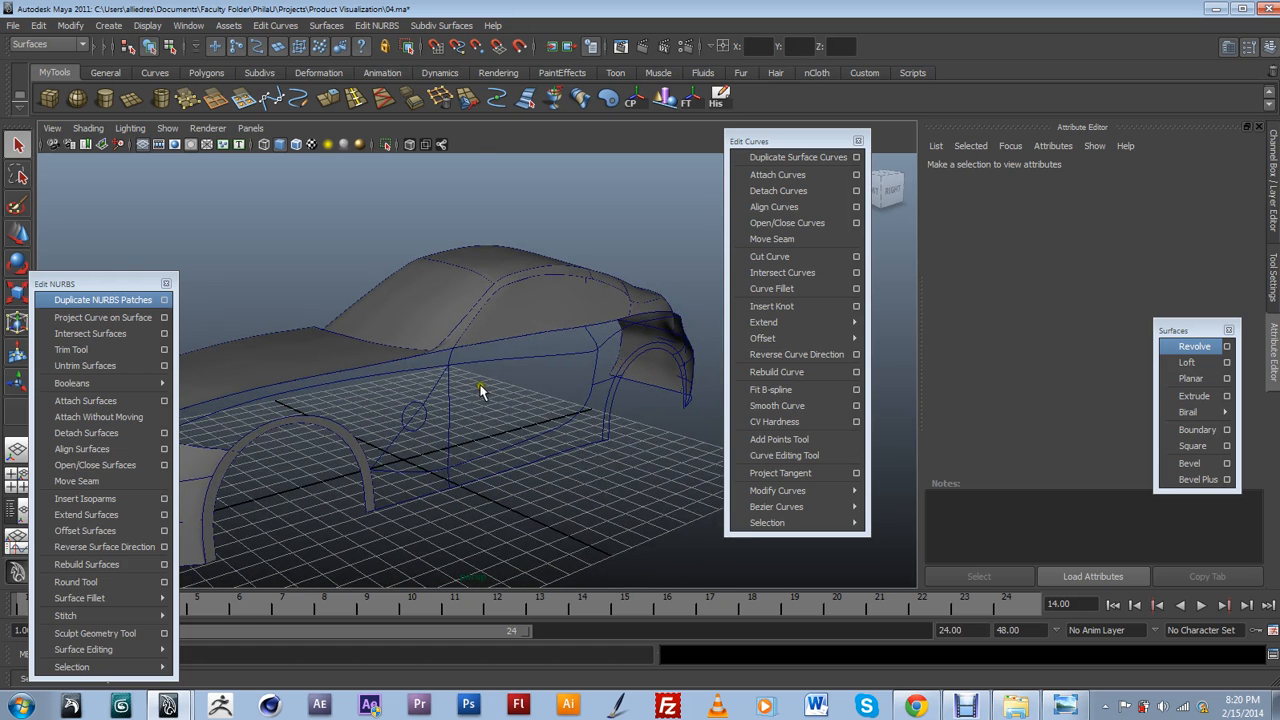
left_click(1064, 706)
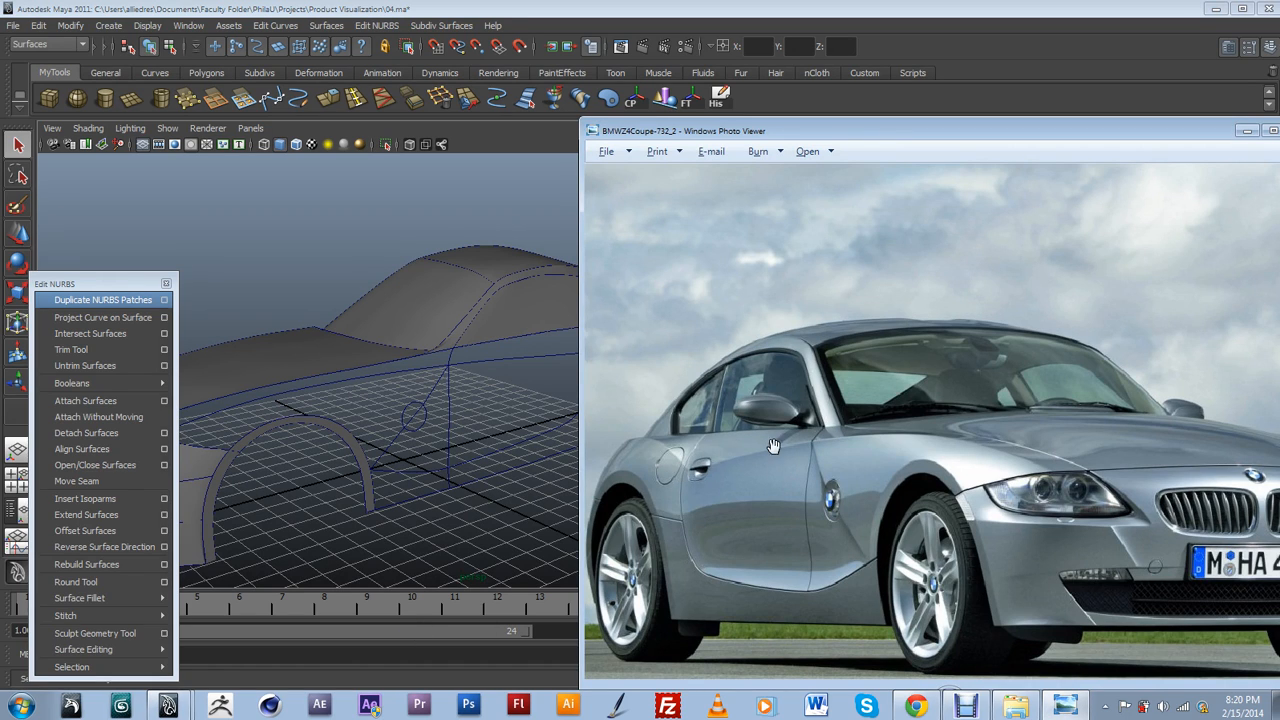
left_click(480, 466)
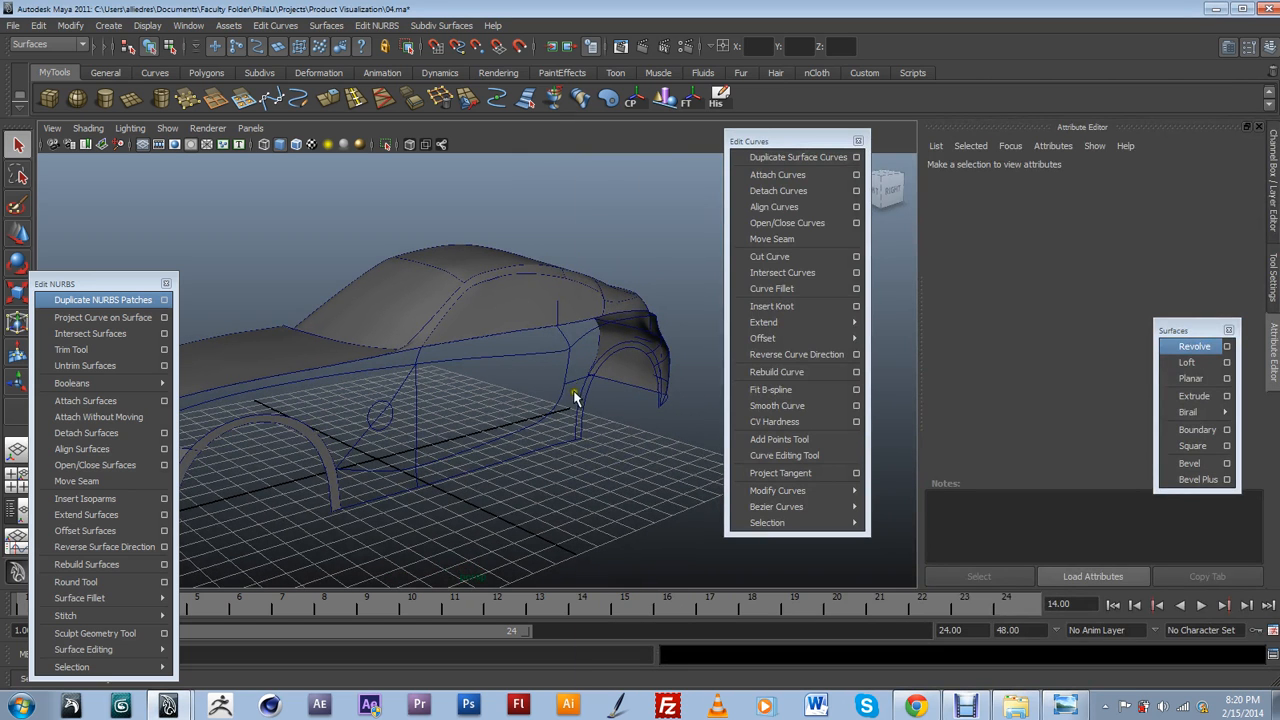
left_click(1065, 705)
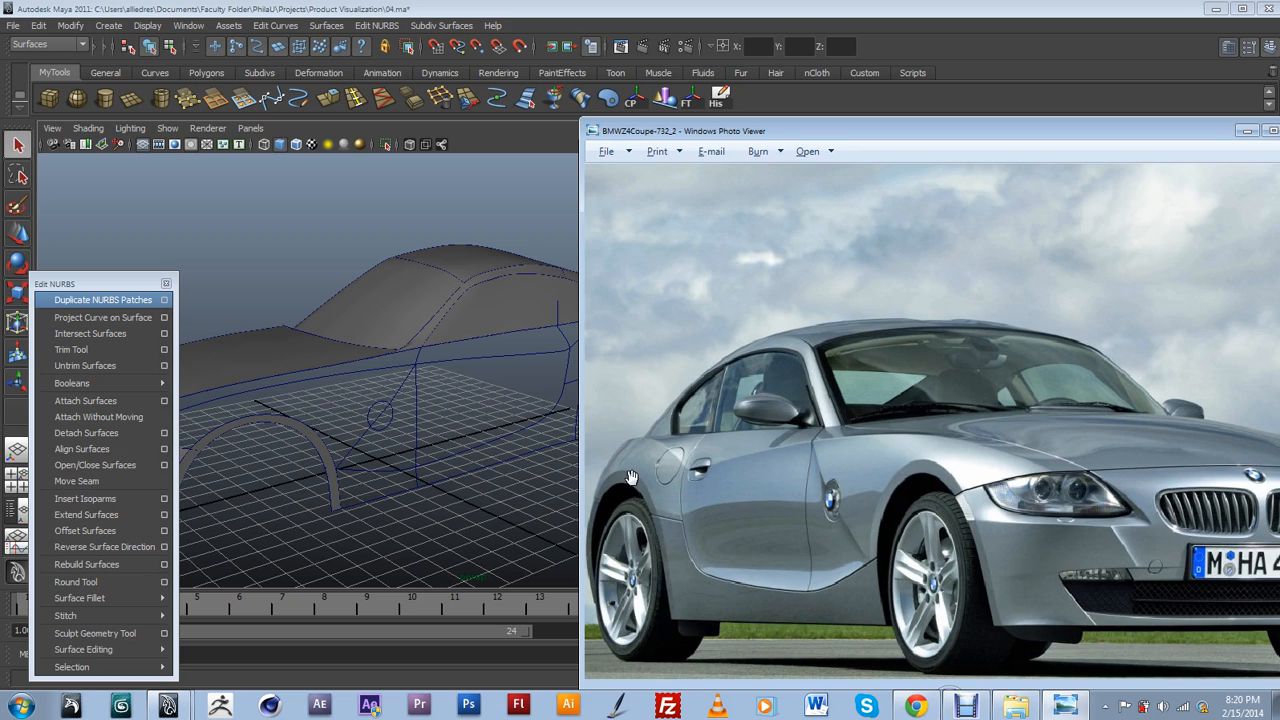
Minimize the reference photo and move the floating Edit Curves palette clear of the car model.
left_click_drag(745, 129, 990, 126)
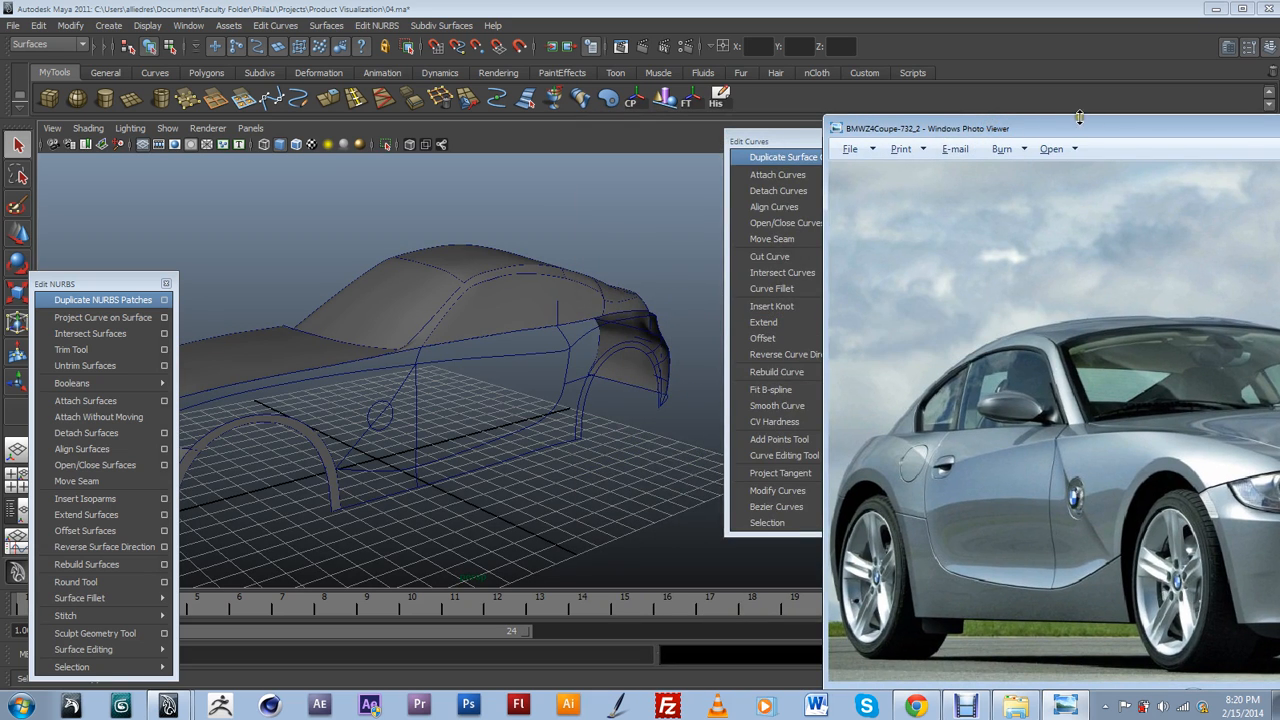
left_click_drag(1082, 127, 877, 107)
left_click_drag(1225, 101, 1143, 106)
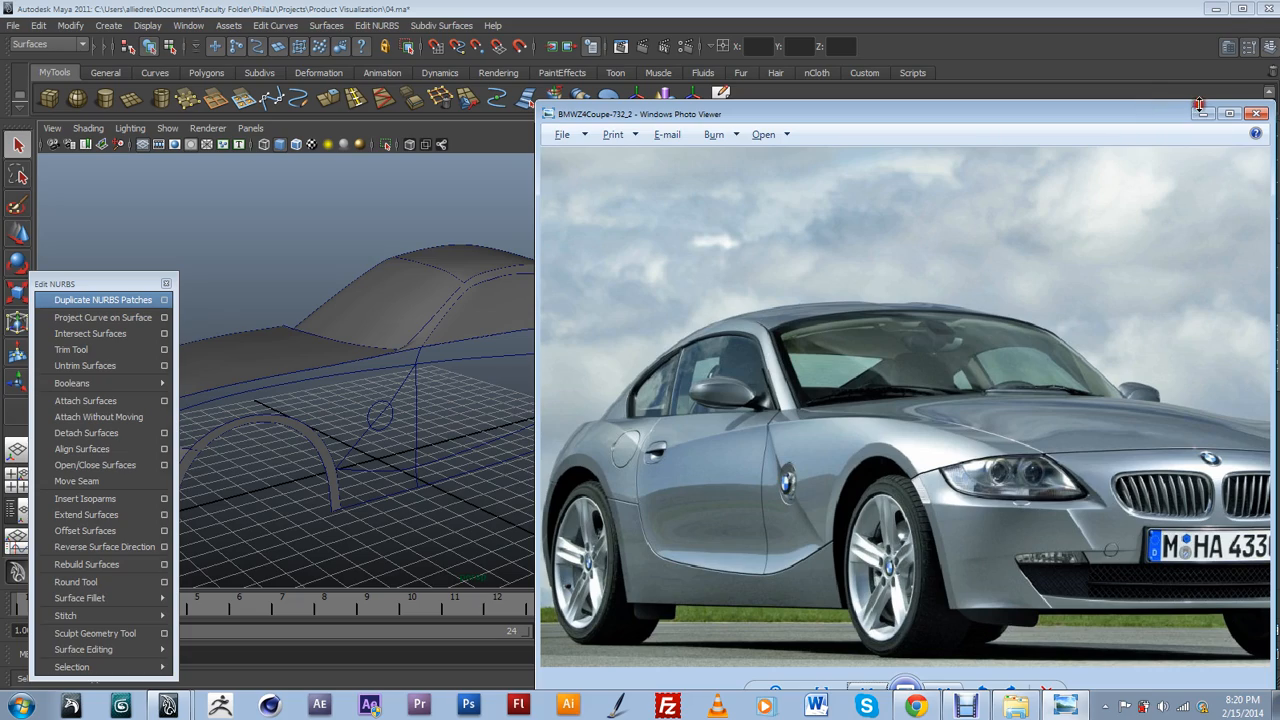
left_click(1203, 113)
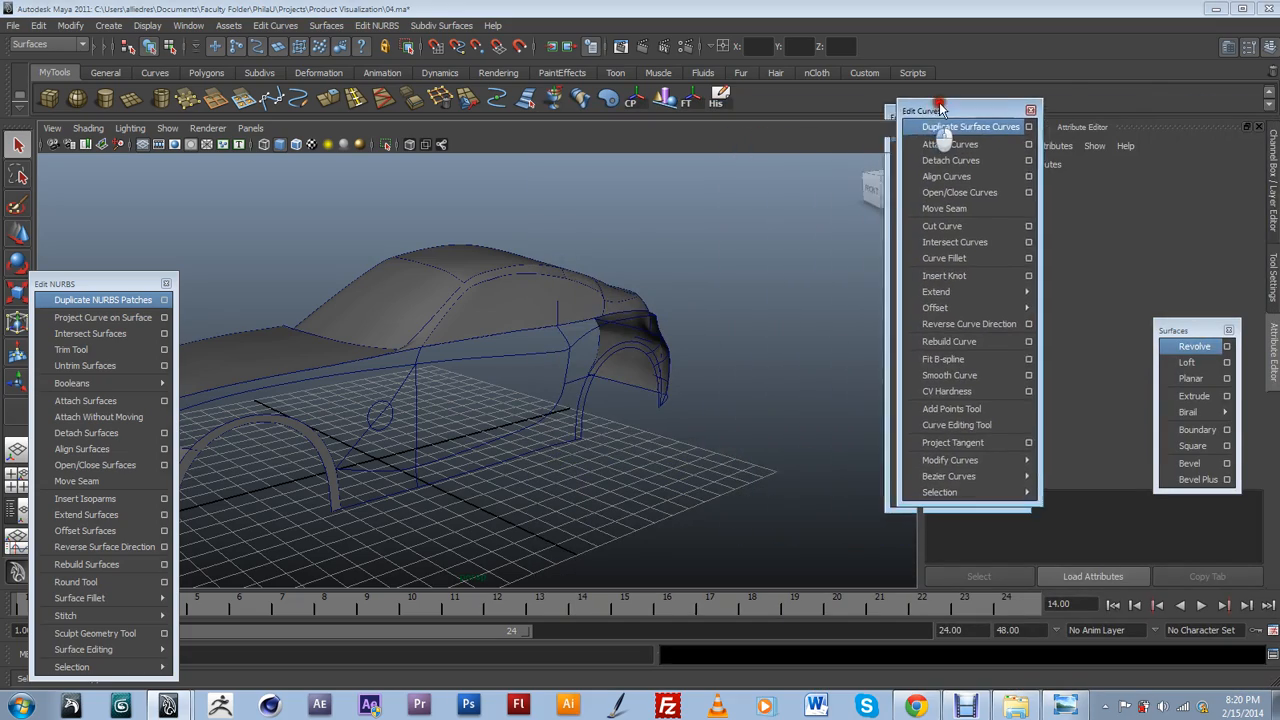
left_click_drag(939, 104, 969, 94)
Examine the upper side curve running from the hood edge beneath the side window to the rear fender.
left_click_drag(700, 300, 591, 283, "alt")
left_click_drag(540, 450, 603, 411, "alt")
scroll(560, 420, "up", 4)
middle_click_drag(520, 420, 589, 512, "alt")
left_click_drag(589, 513, 598, 457, "alt")
scroll(597, 503, "down", 3)
scroll(571, 459, "up", 3)
middle_click_drag(589, 494, 665, 457, "alt")
left_click_drag(665, 457, 650, 428, "alt")
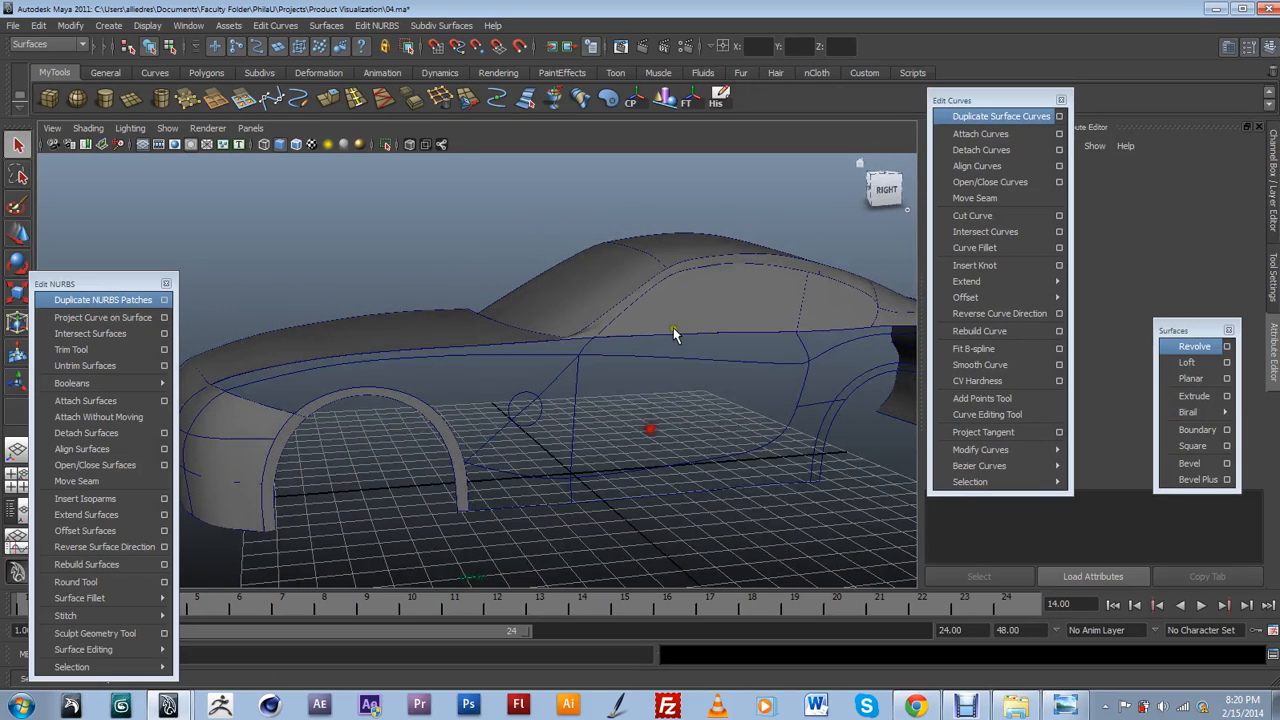
left_click(674, 335)
left_click(645, 340)
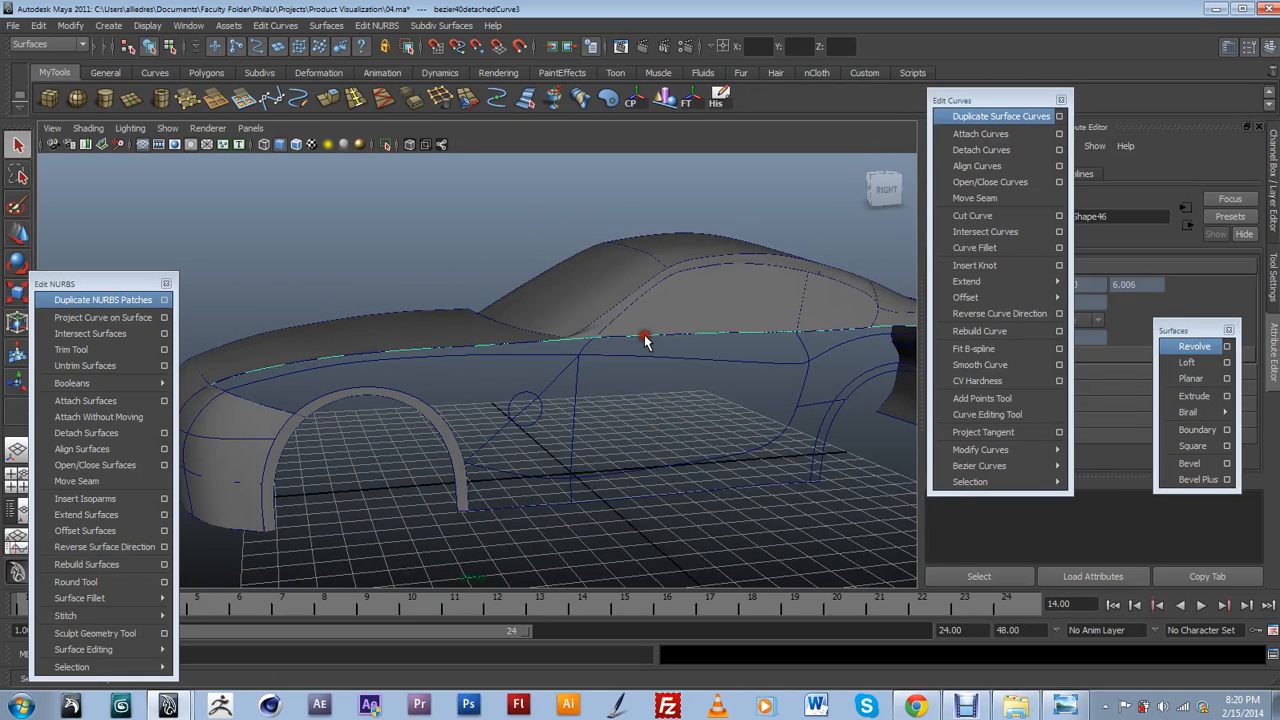
left_click_drag(690, 456, 700, 462, "alt")
middle_click_drag(680, 392, 706, 443, "alt")
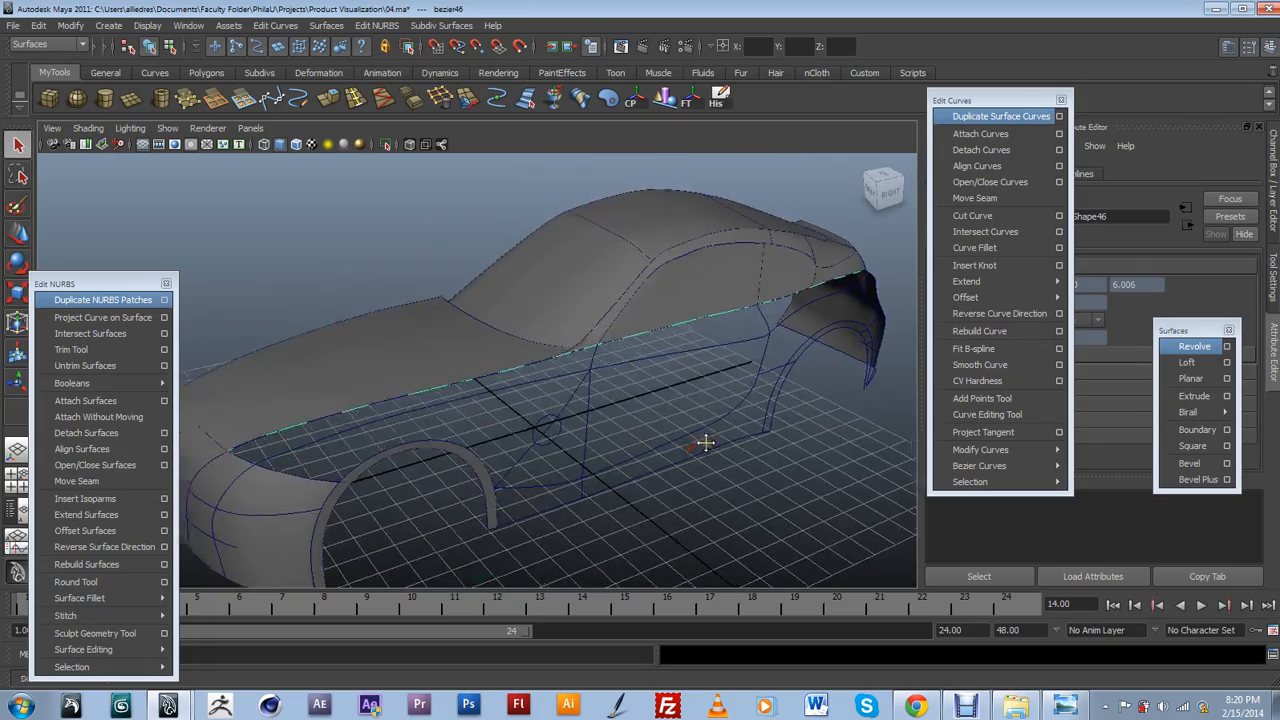
left_click_drag(706, 443, 608, 463, "alt")
middle_click_drag(656, 461, 712, 390, "alt")
mouse_move(712, 390)
left_mouse_down("alt")
mouse_move(731, 392)
mouse_move(714, 403)
left_mouse_up("alt")
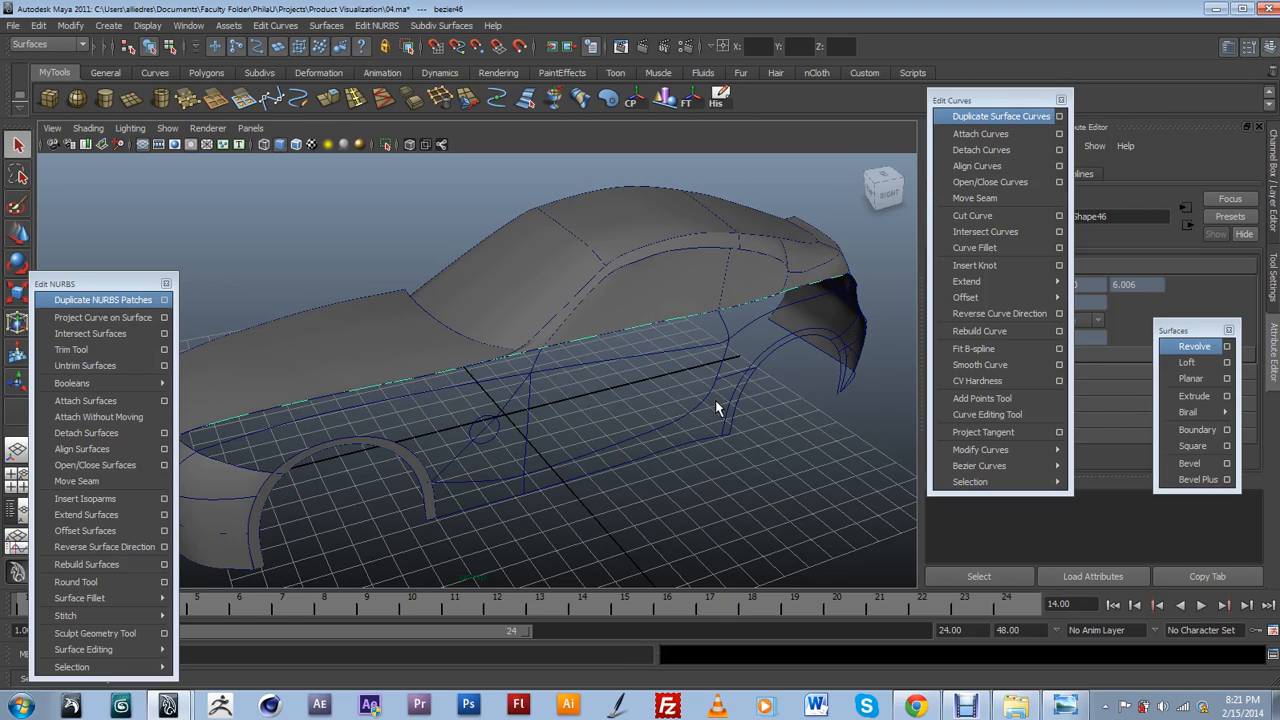
Examine the lower side crease curve and the short curve along the top edge of the front fender.
left_click(689, 316)
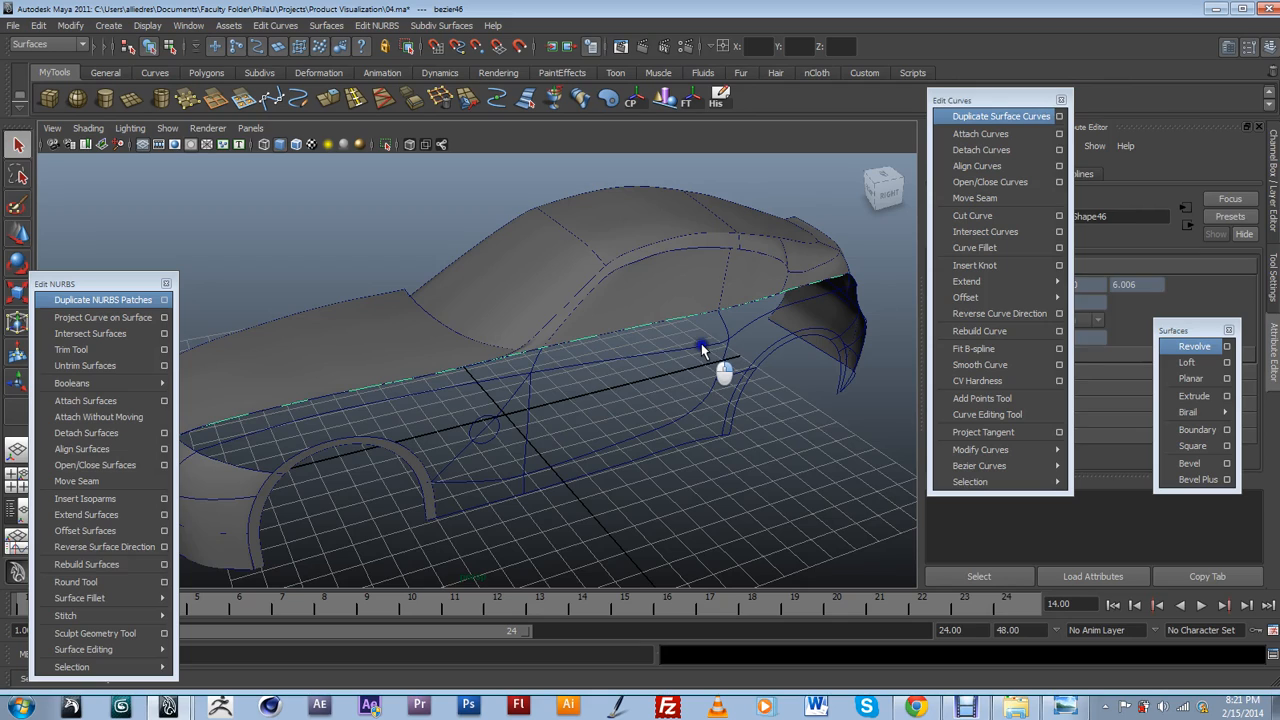
left_click(686, 350)
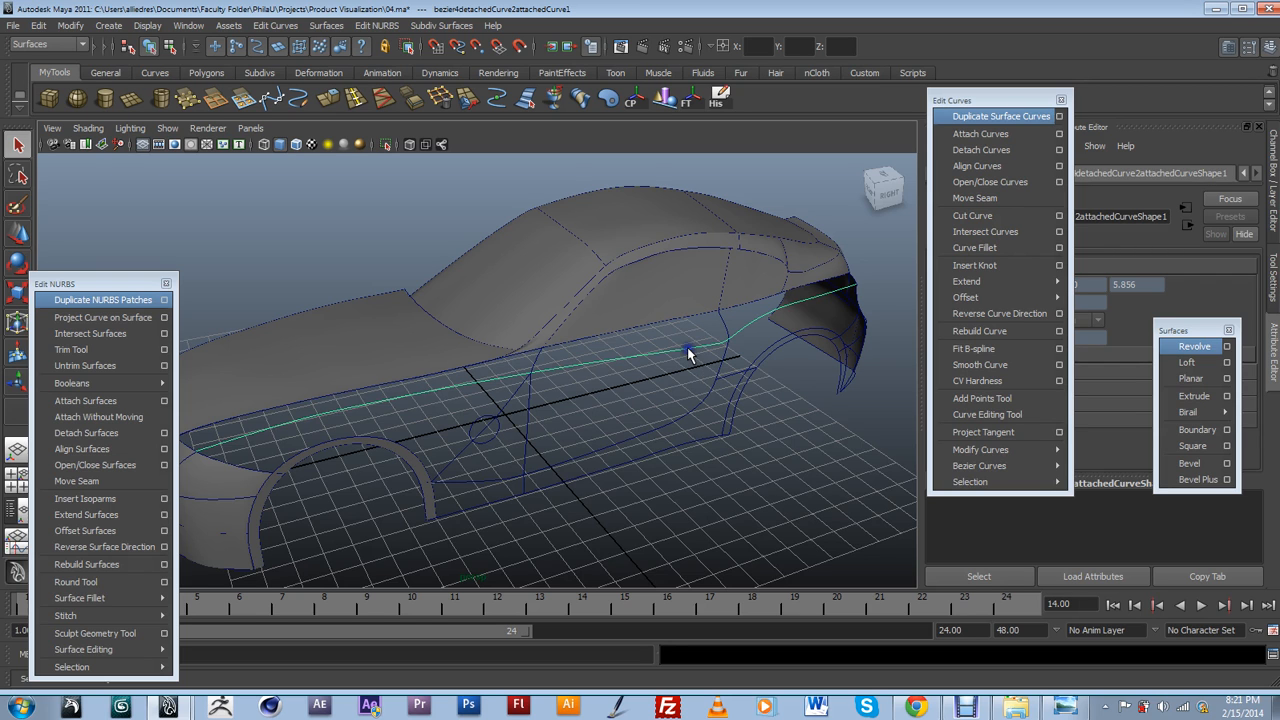
left_click_drag(687, 347, 573, 420, "alt")
left_click(656, 296)
left_click(402, 384)
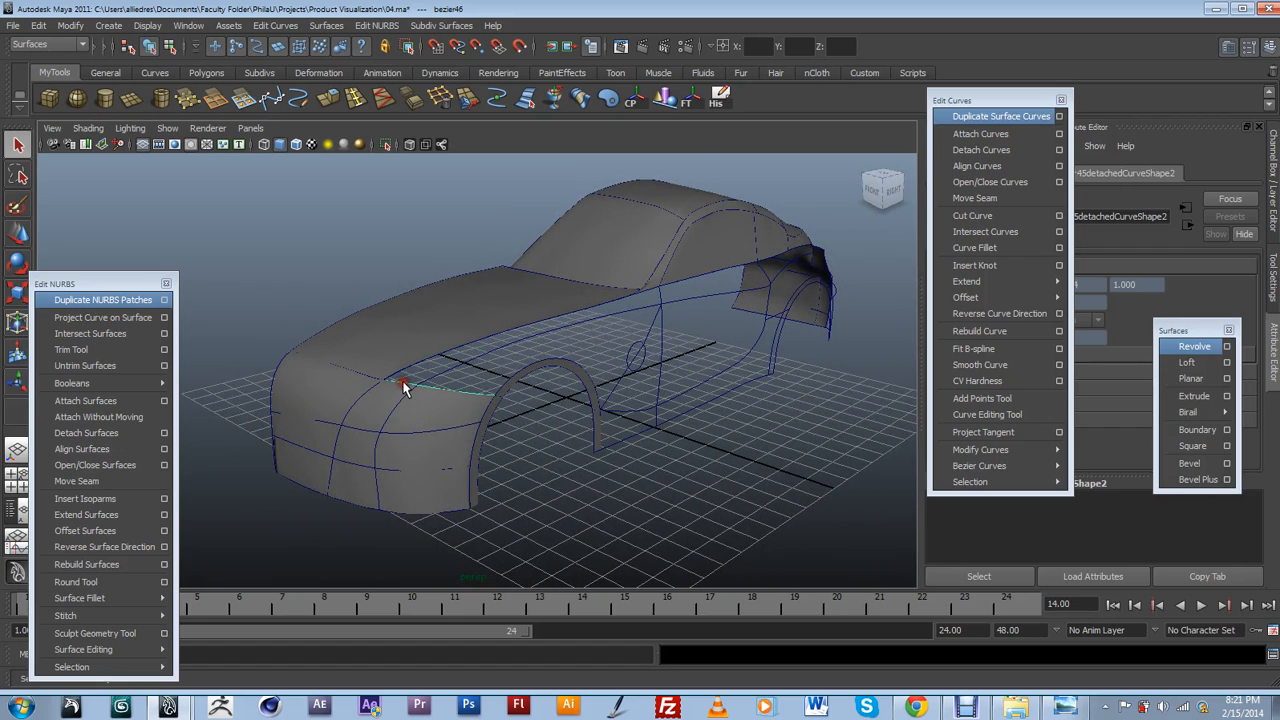
mouse_move(884, 376)
left_mouse_down("alt")
mouse_move(800, 410)
mouse_move(525, 415)
mouse_move(504, 397)
mouse_move(517, 391)
mouse_move(437, 408)
mouse_move(517, 412)
mouse_move(499, 365)
left_mouse_up("alt")
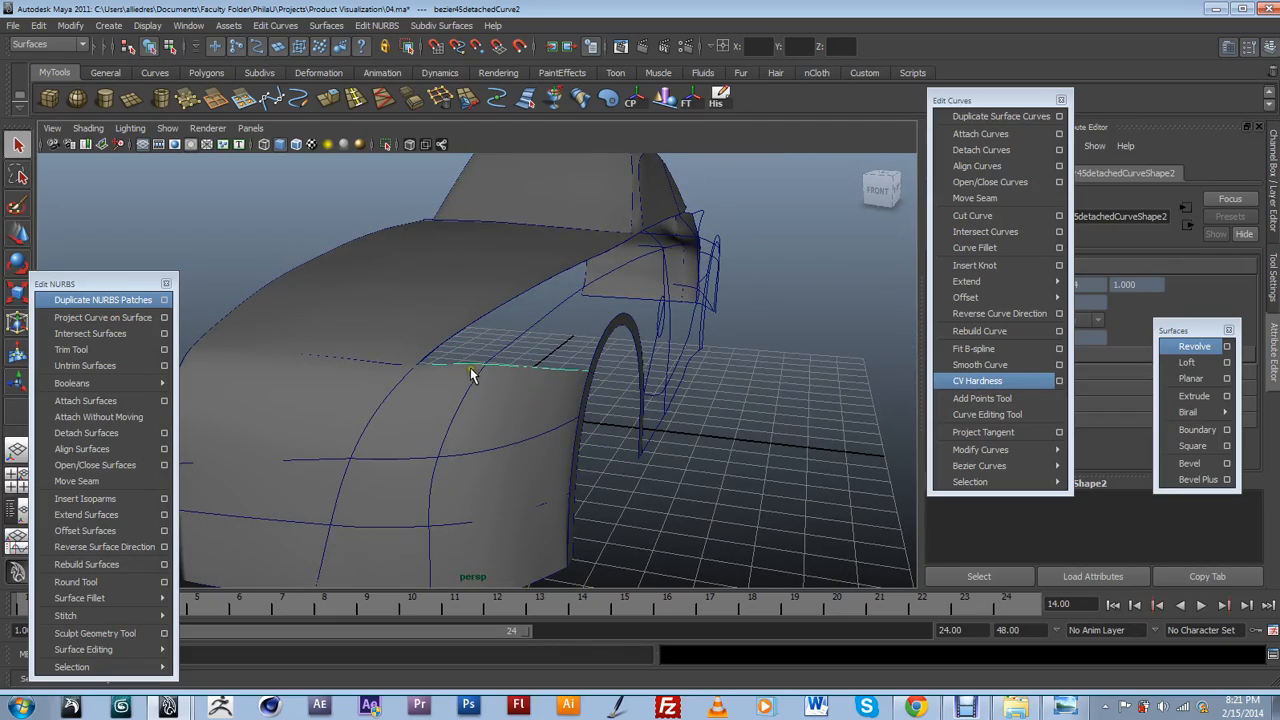
Inspect how the side crease curve runs from the front fender through the door to the rear fender.
mouse_move(596, 352)
left_mouse_down("alt")
mouse_move(423, 380)
mouse_move(170, 350)
mouse_move(363, 363)
mouse_move(517, 423)
mouse_move(573, 407)
mouse_move(666, 460)
mouse_move(752, 434)
mouse_move(609, 446)
mouse_move(591, 466)
mouse_move(343, 445)
mouse_move(429, 454)
mouse_move(529, 429)
mouse_move(677, 429)
mouse_move(508, 429)
mouse_move(662, 417)
mouse_move(612, 430)
mouse_move(587, 366)
mouse_move(611, 352)
left_mouse_up("alt")
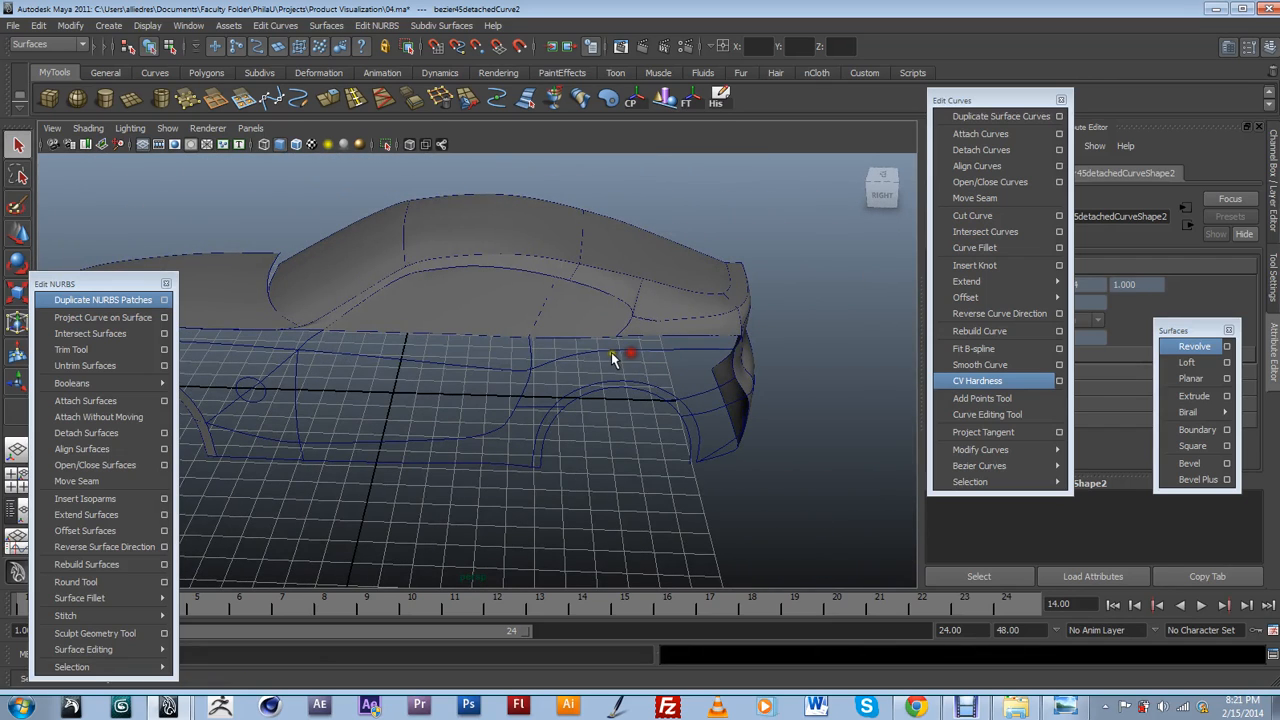
left_click(612, 358)
left_click(618, 353)
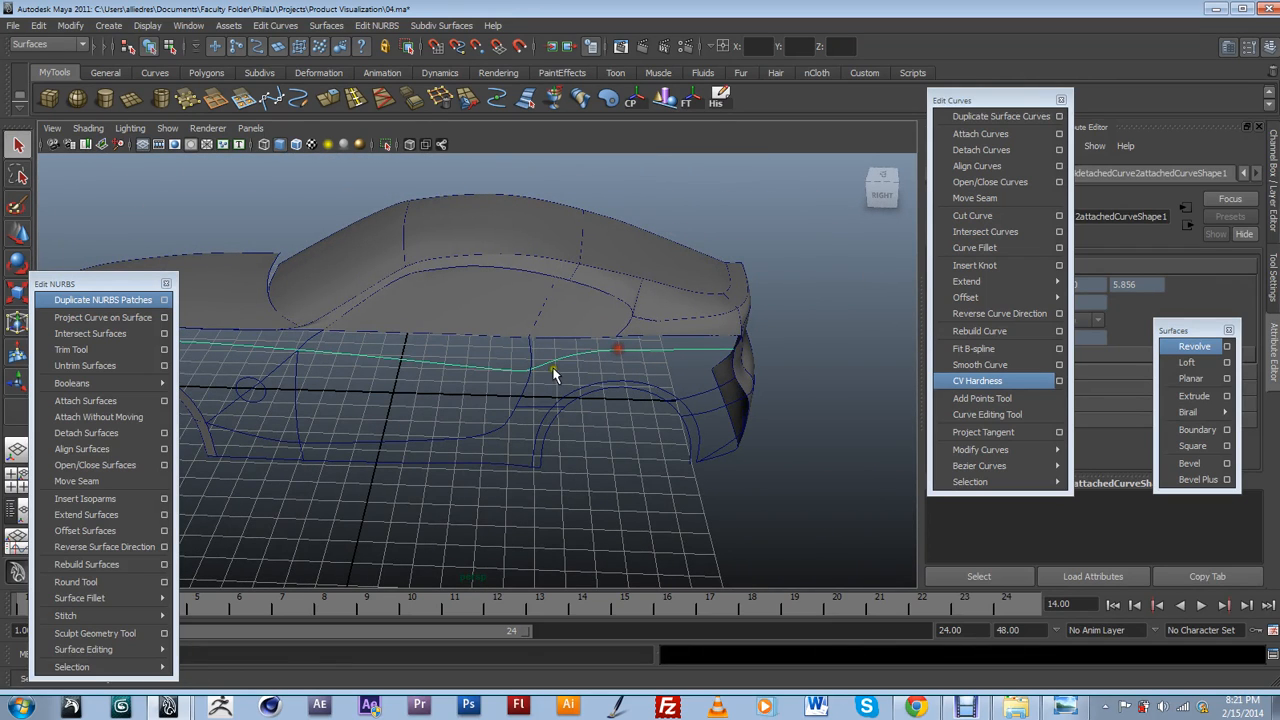
left_click_drag(618, 374, 582, 362, "alt")
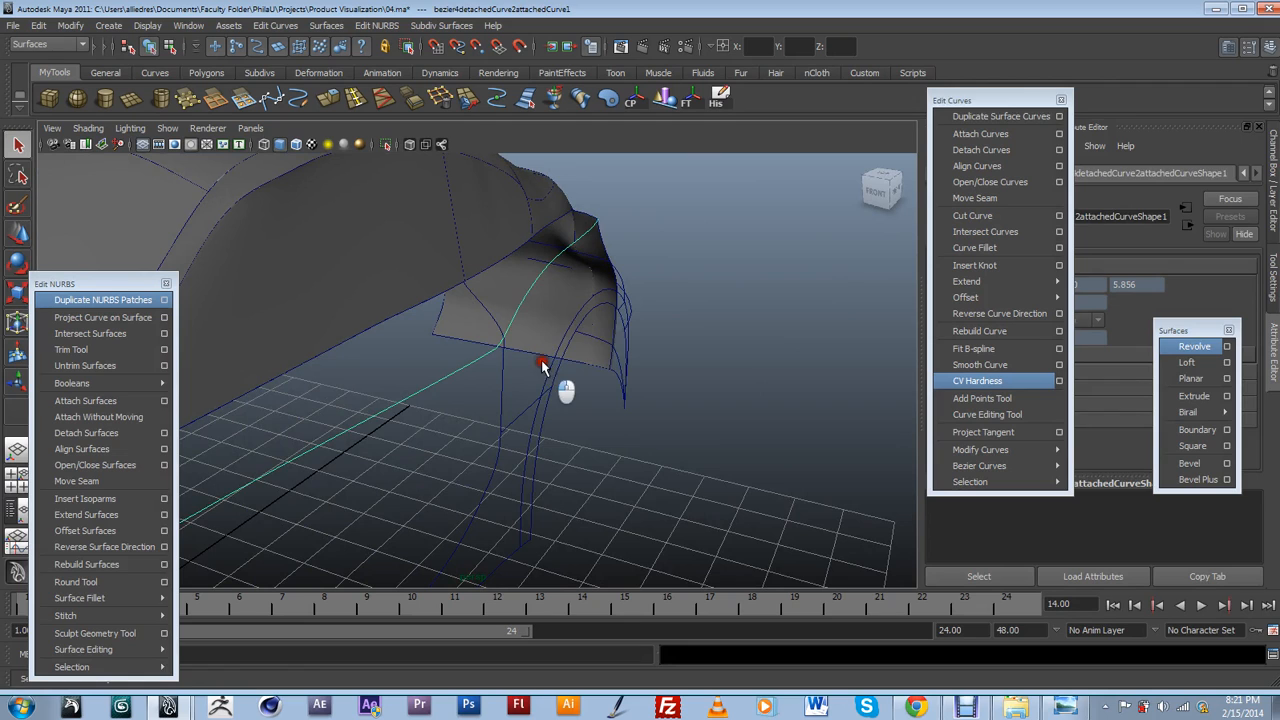
left_click(578, 338)
left_click(684, 350)
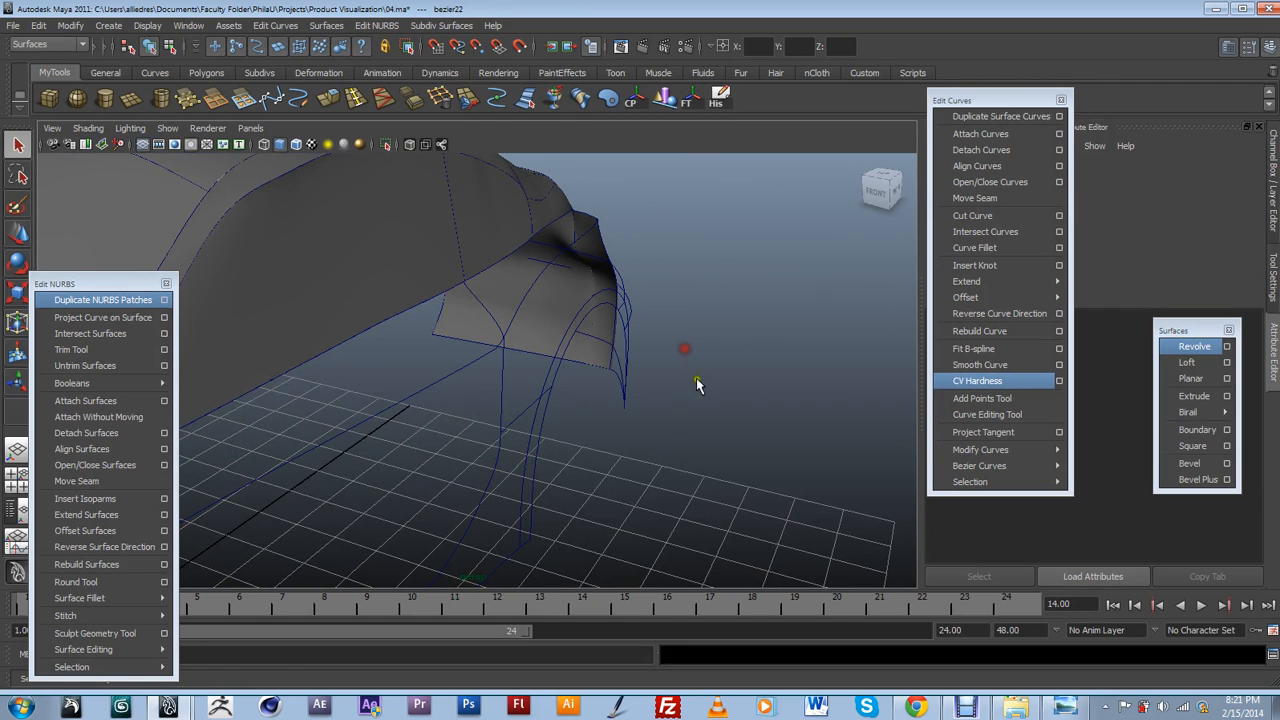
left_click_drag(652, 460, 620, 434, "alt")
left_click_drag(500, 414, 641, 372, "alt")
left_click(587, 314)
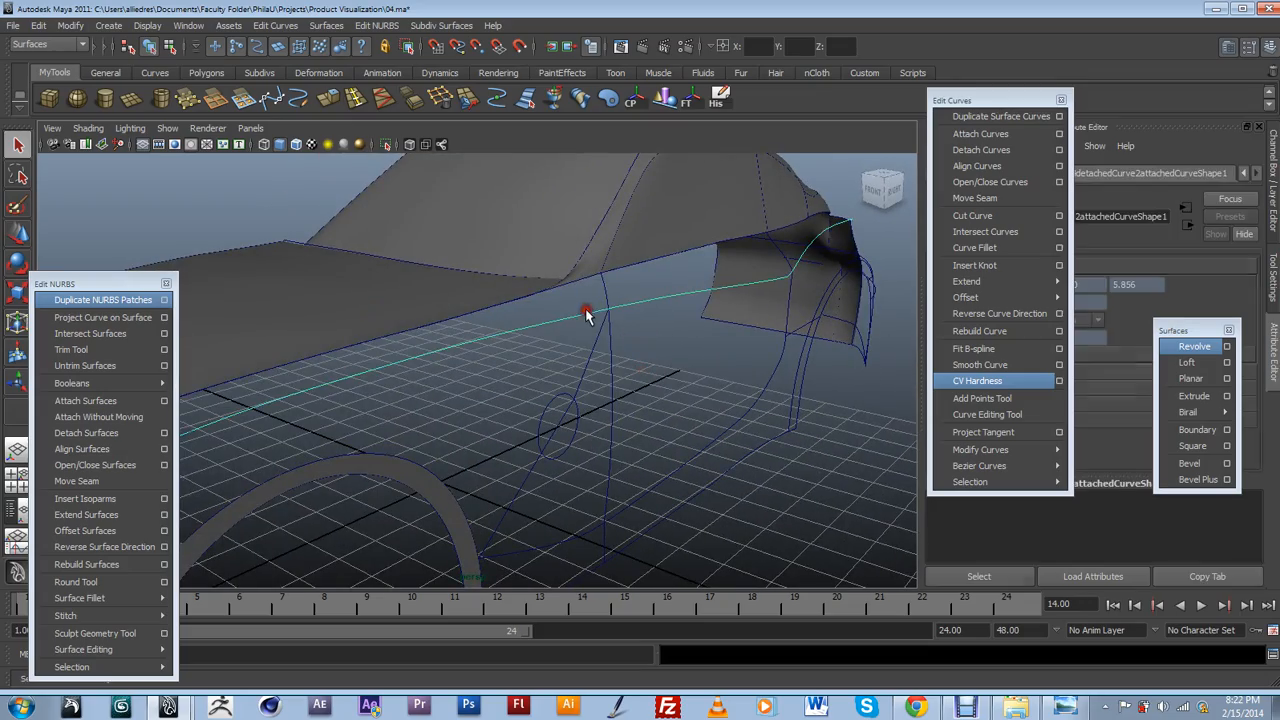
left_click_drag(585, 318, 531, 403, "alt")
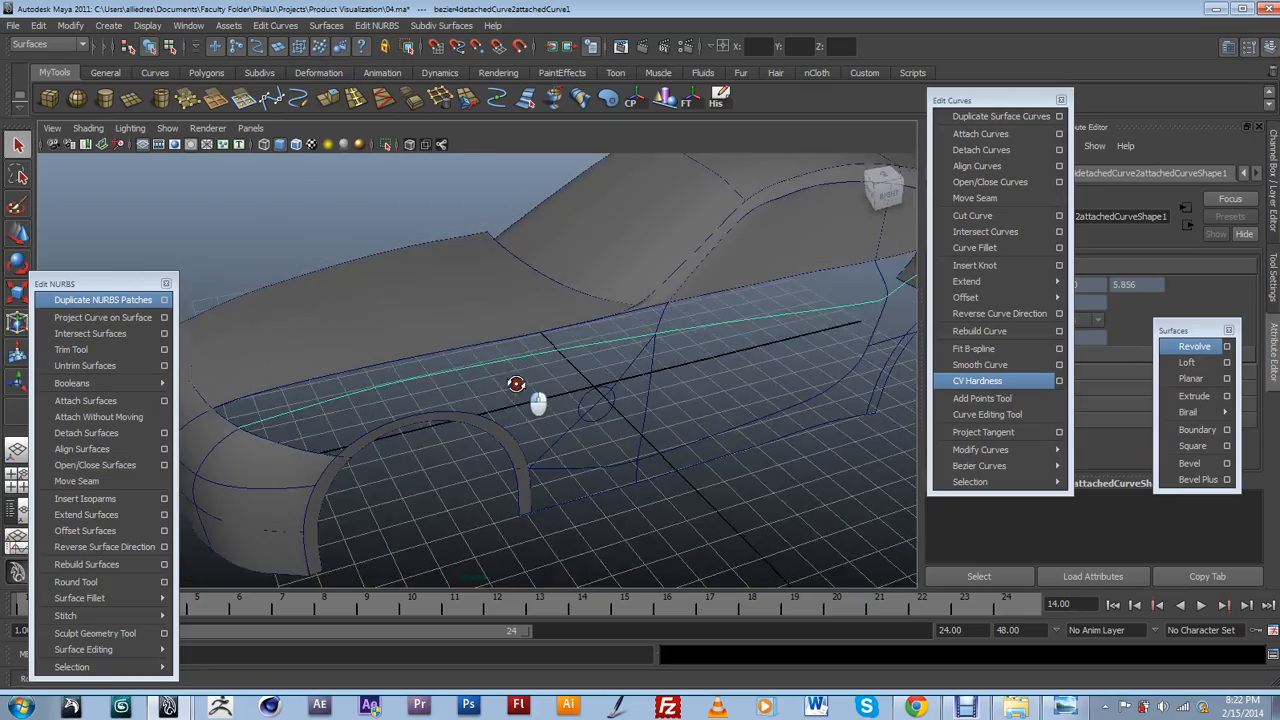
Uncover the curve attributes and check the span counts of the side crease curve and the upper side curve.
left_click_drag(988, 104, 944, 449)
left_click_drag(839, 374, 793, 378, "alt")
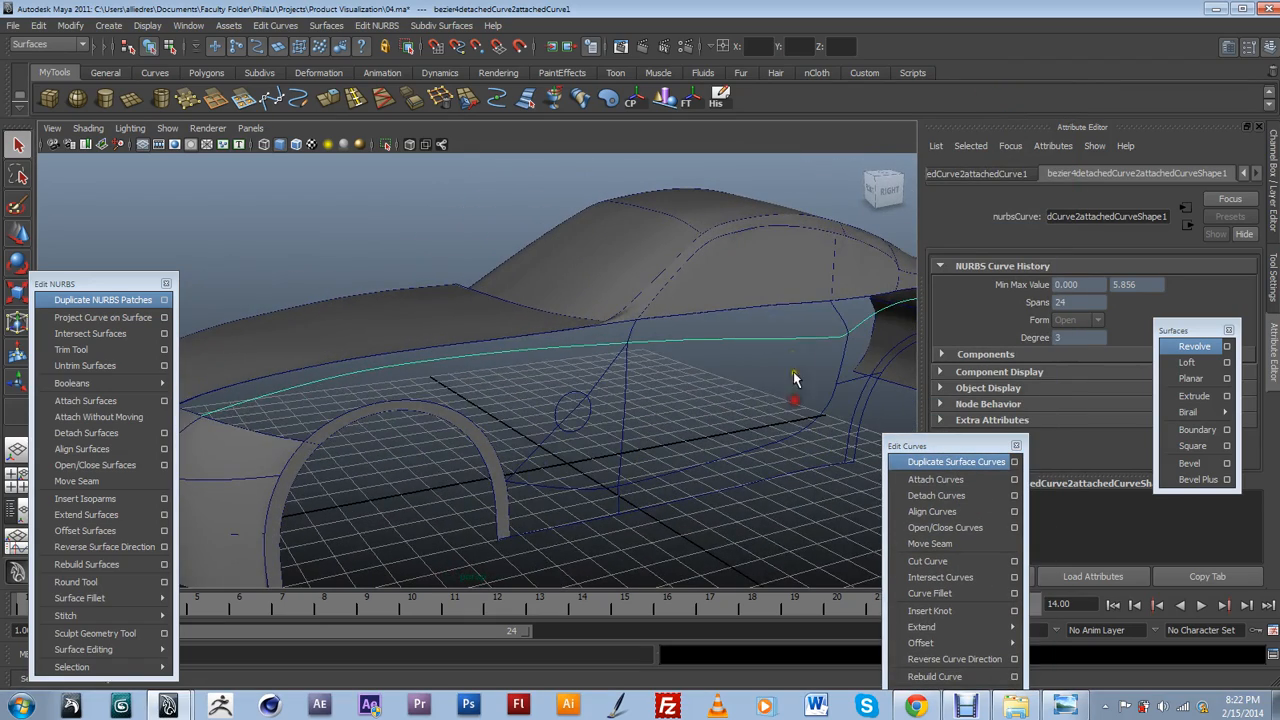
left_click(781, 303)
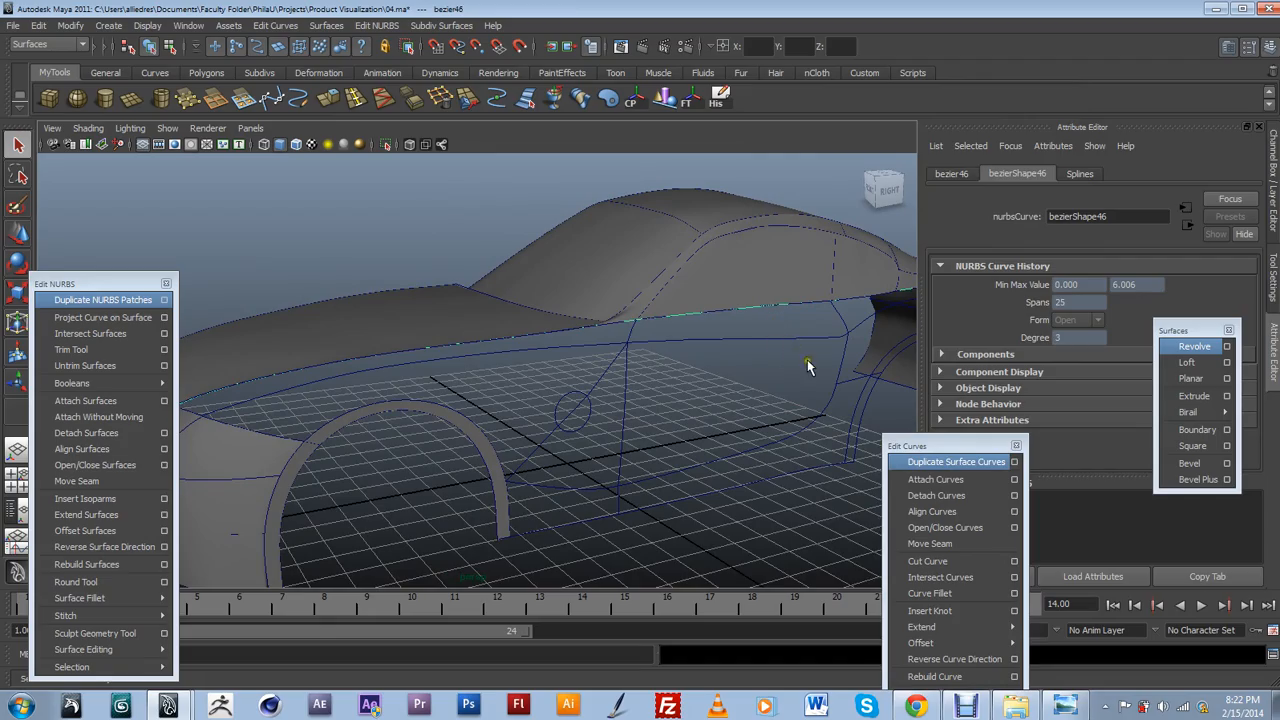
Rebuild the upper side curve beneath the window as a uniform cubic curve with 26 spans.
left_click_drag(822, 363, 661, 413, "alt")
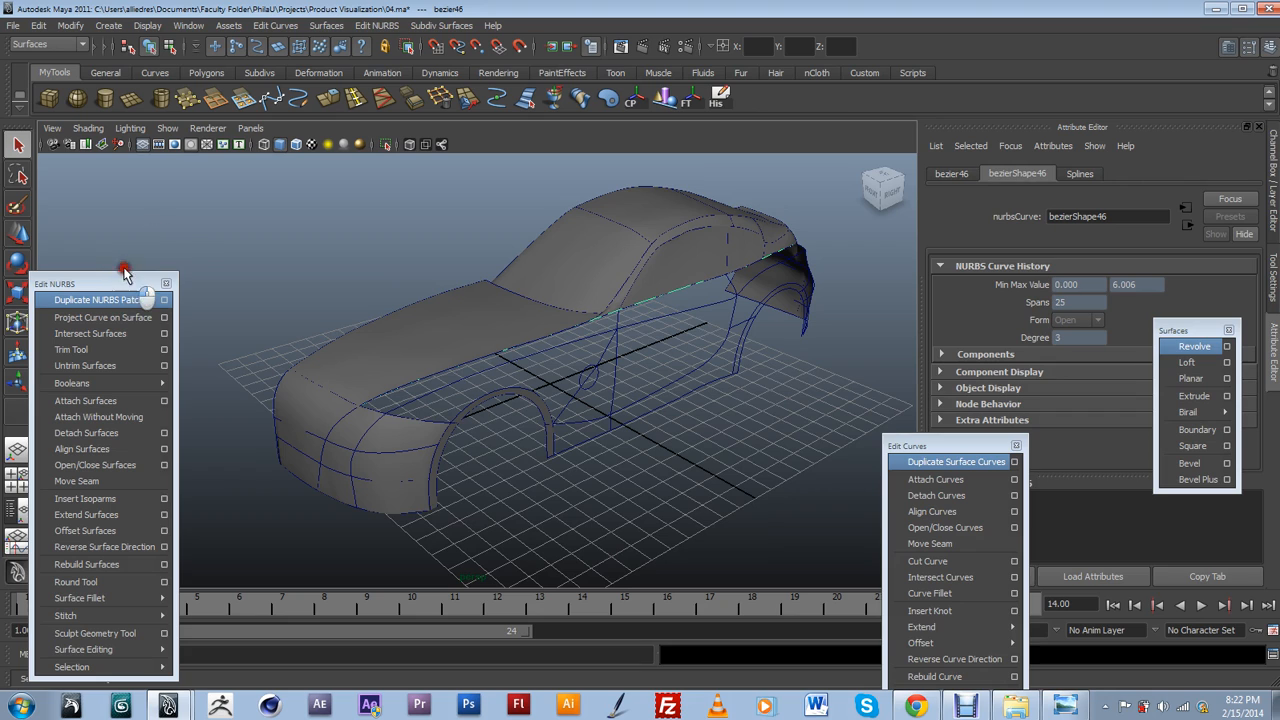
left_click_drag(121, 287, 143, 241)
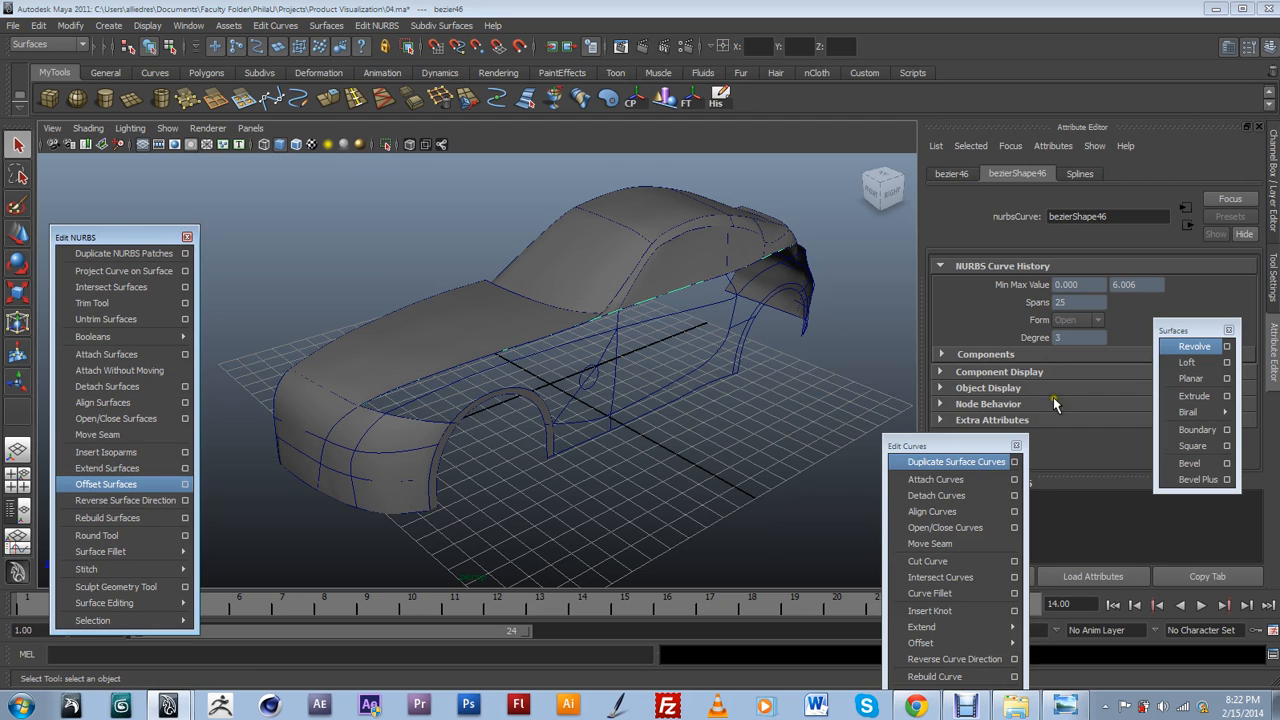
left_click_drag(990, 446, 233, 236)
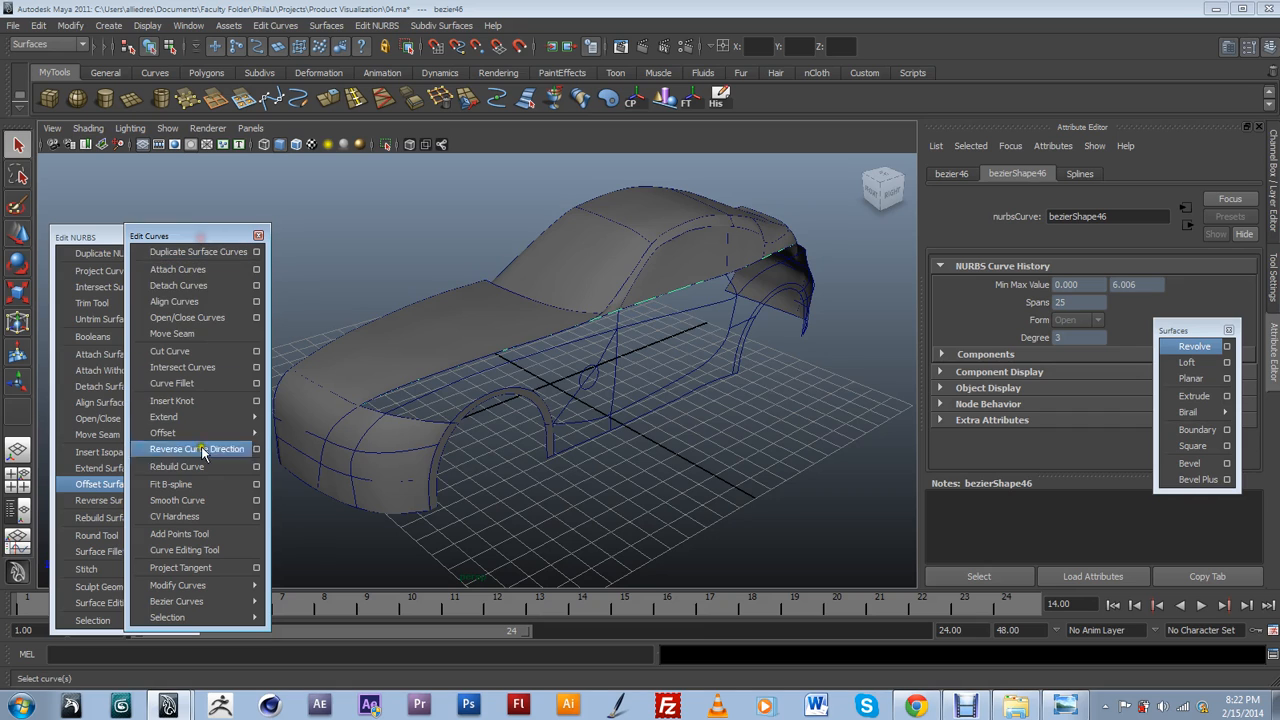
left_click(257, 466)
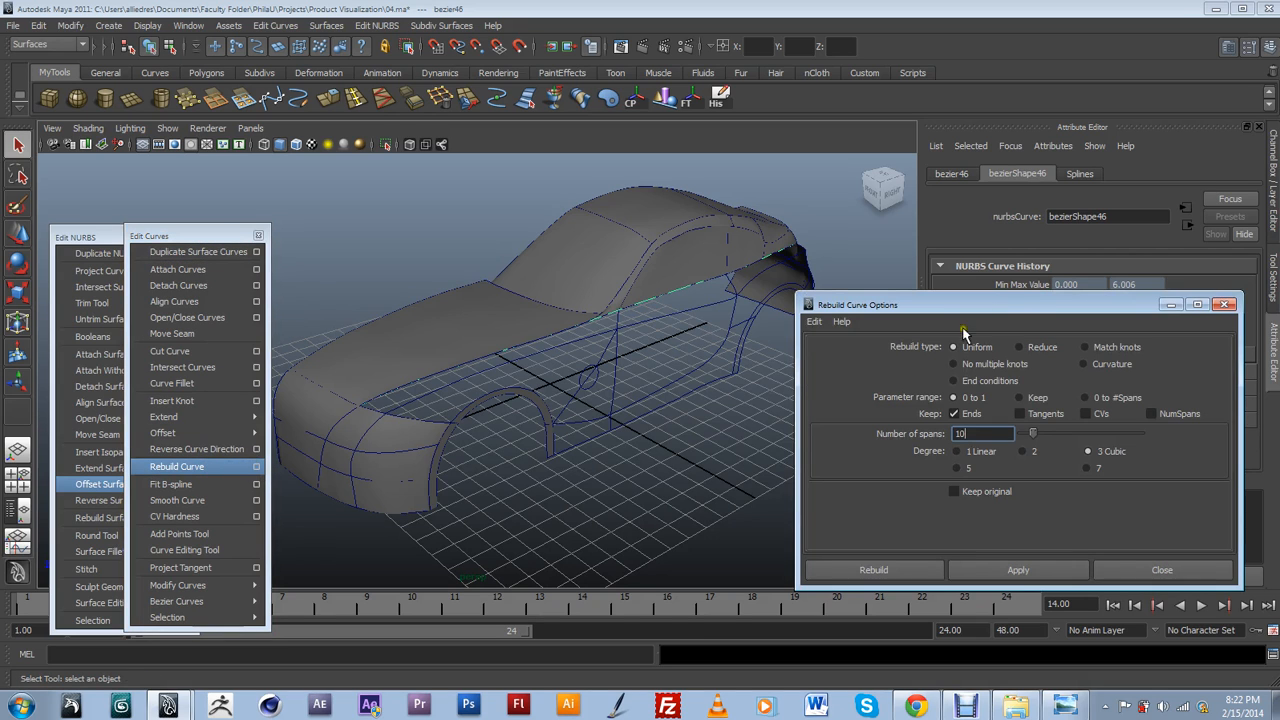
left_click_drag(1022, 305, 300, 390)
left_click_drag(268, 522, 170, 520)
type("26")
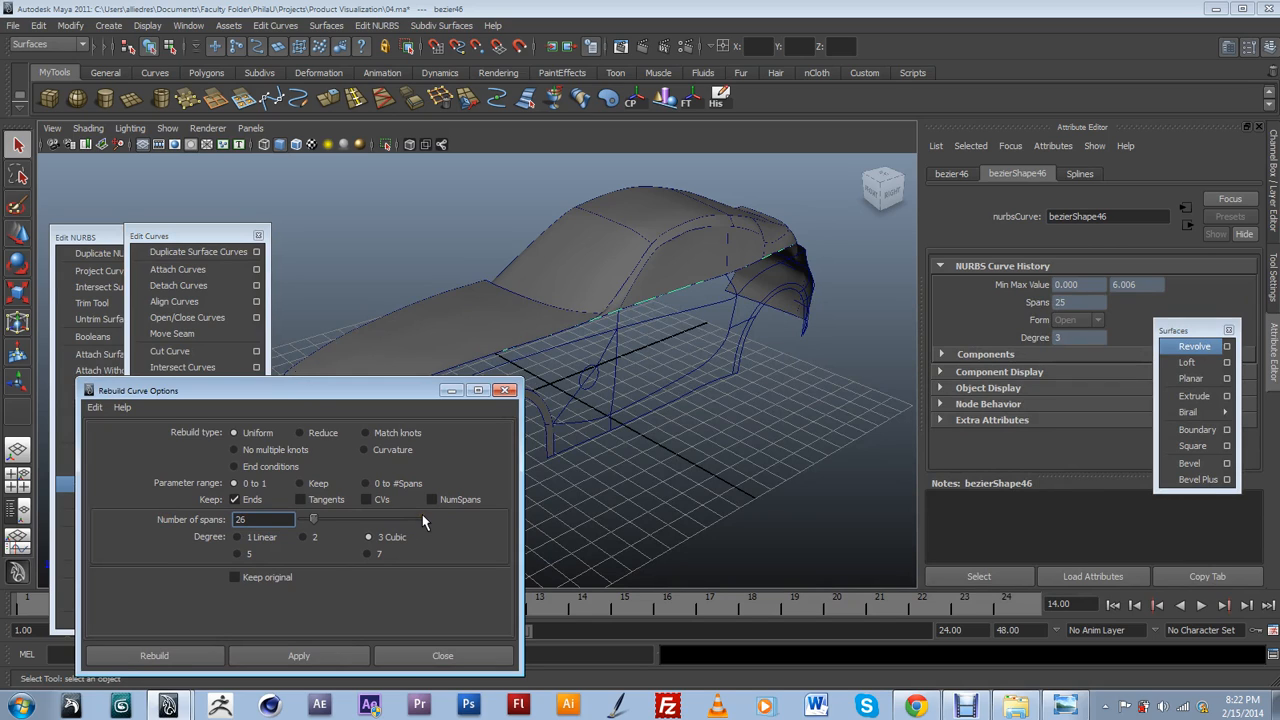
left_click(340, 655)
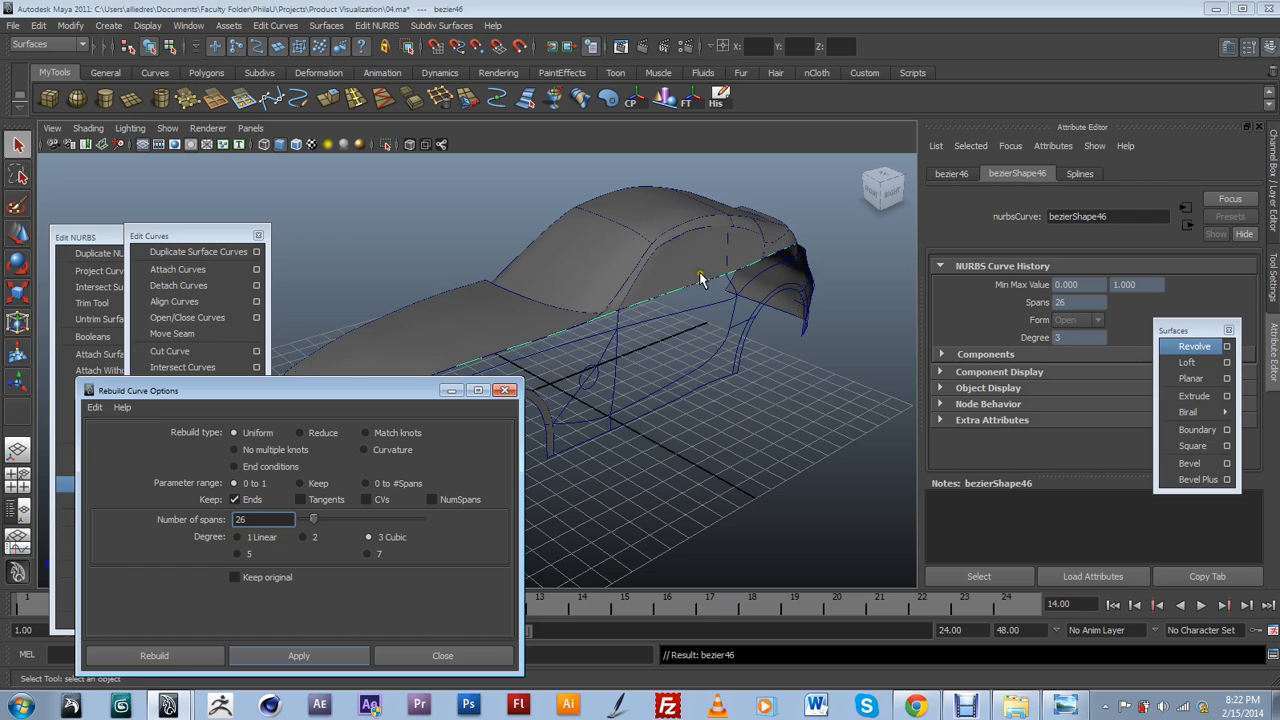
Rebuild the side crease curve below it with the same uniform cubic settings and 26 spans.
left_click_drag(706, 283, 808, 314, "alt")
scroll(700, 314, "up", 3)
left_click_drag(700, 314, 766, 360, "alt")
left_click(771, 347)
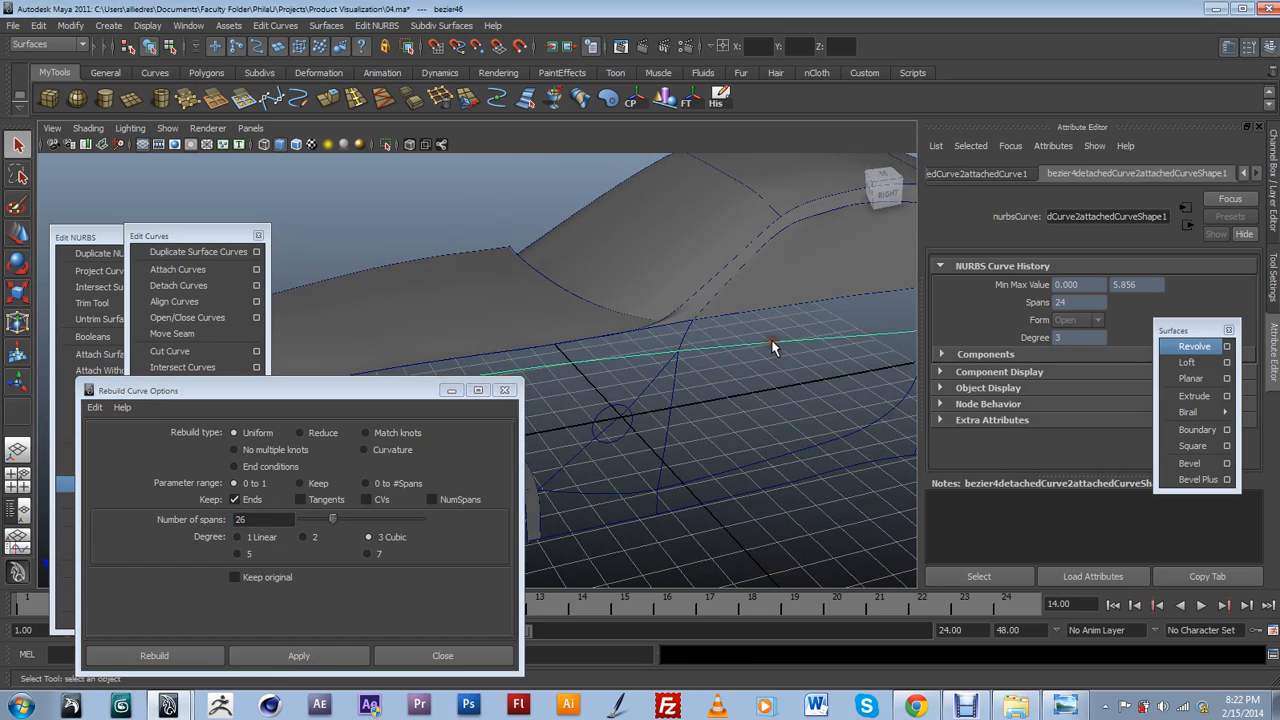
left_click(300, 655)
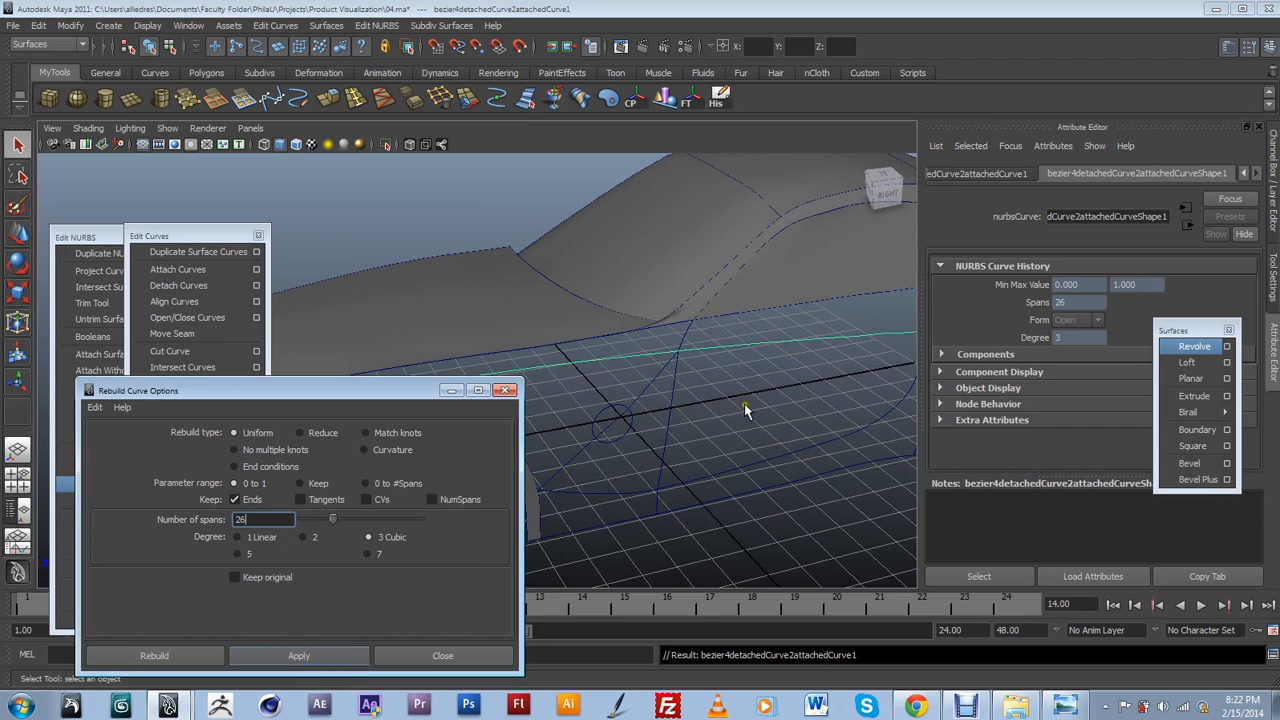
Detach the short curve on the front fender at the side crease curve's end, at curve parameter 0.680.
scroll(746, 402, "down", 5)
left_click_drag(745, 412, 786, 377, "alt")
scroll(554, 409, "up", 5)
scroll(746, 374, "up", 2)
left_click(787, 338)
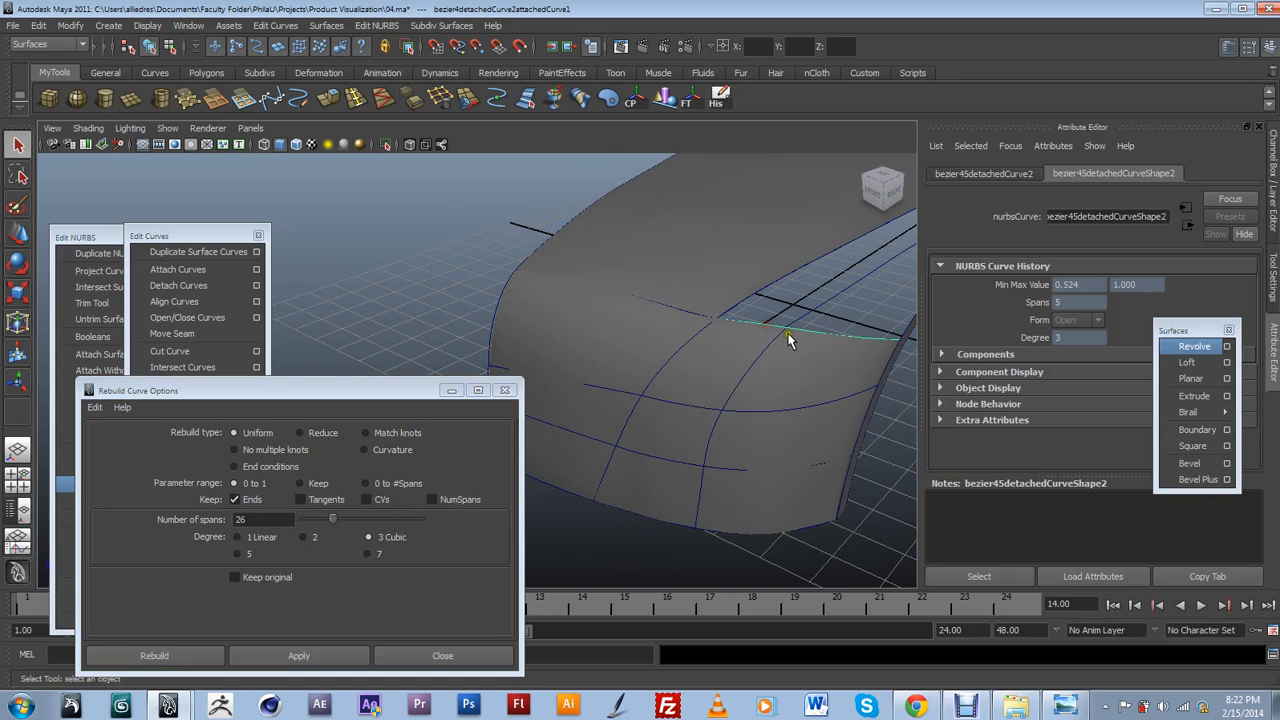
mouse_move(808, 332)
right_mouse_down()
mouse_move(837, 318)
mouse_move(829, 298)
right_mouse_up()
left_click(810, 347)
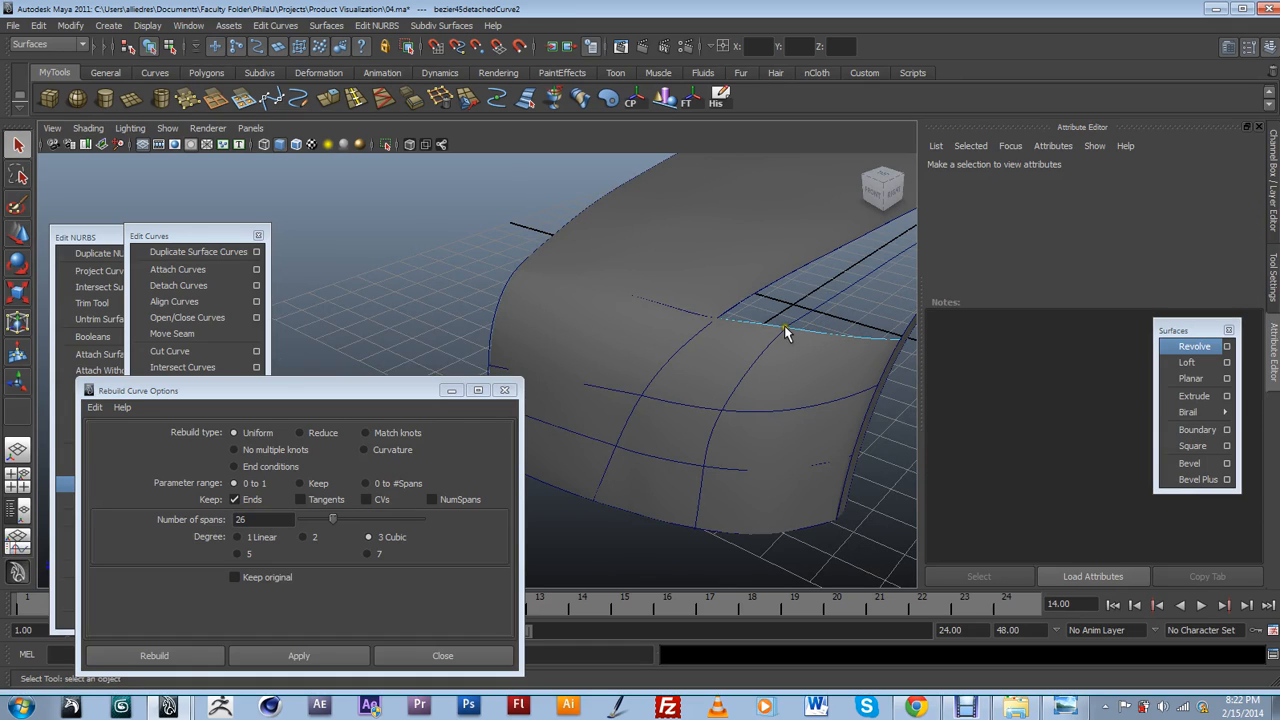
left_click(790, 329)
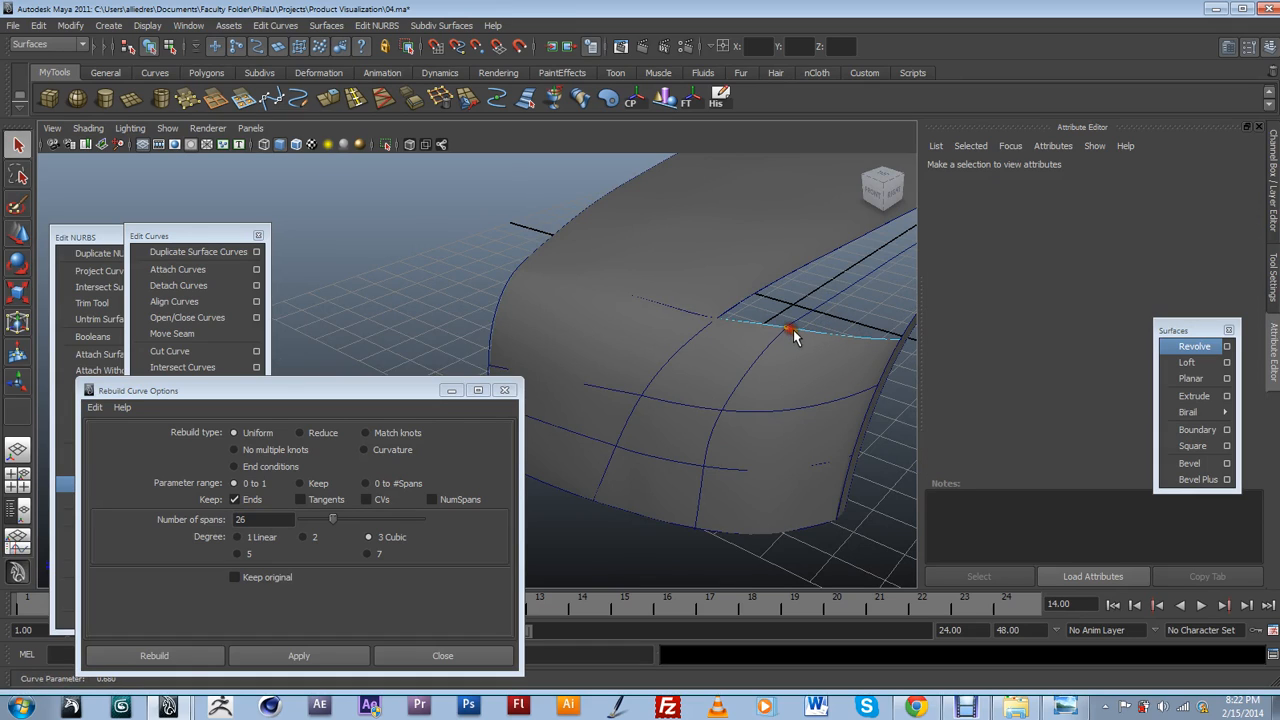
left_click(192, 286)
Compare the short front and rear end curves, and rebuild the front one as a uniform cubic curve with 2 spans.
left_click_drag(836, 316, 783, 277, "alt")
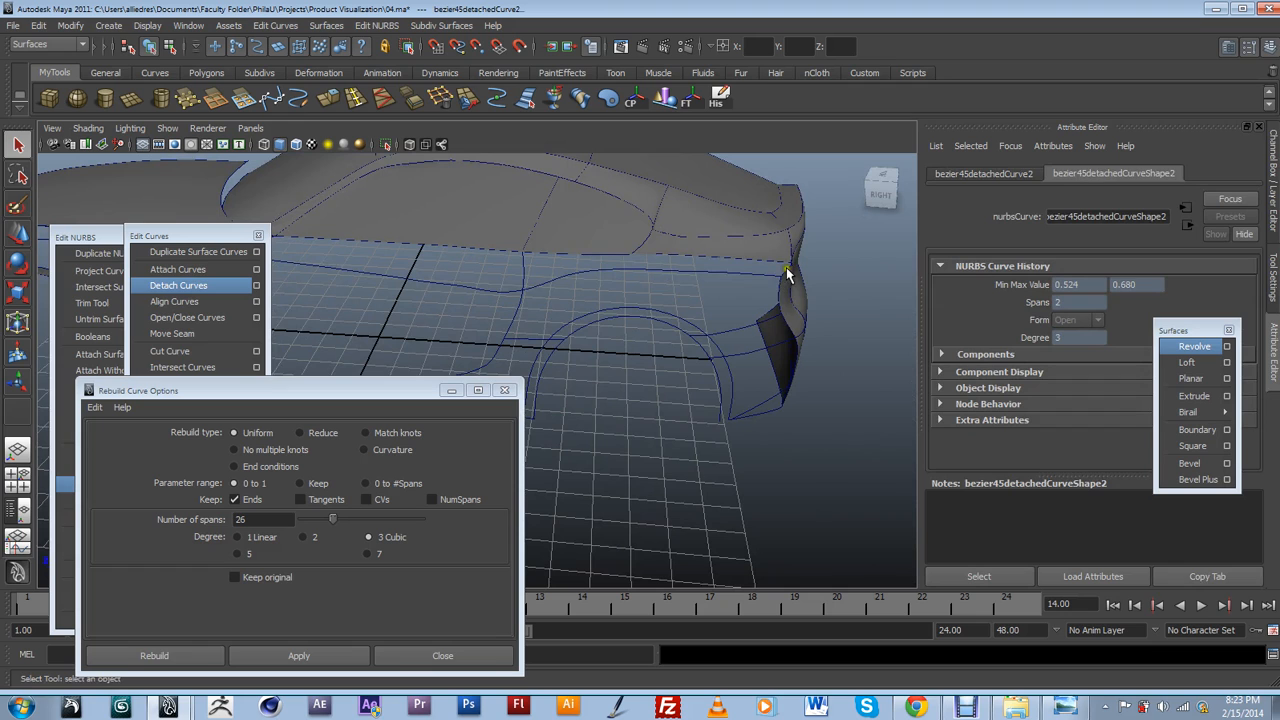
left_click(780, 297)
left_click_drag(671, 379, 720, 365, "alt")
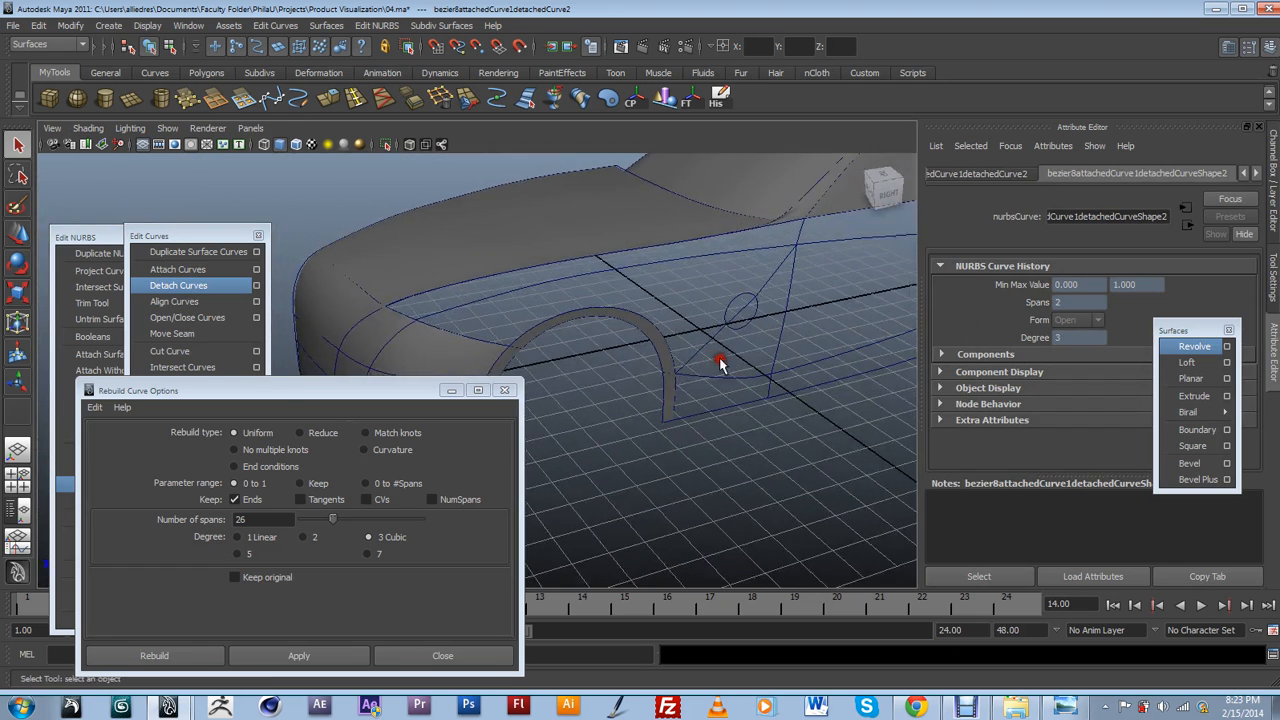
left_click(396, 316)
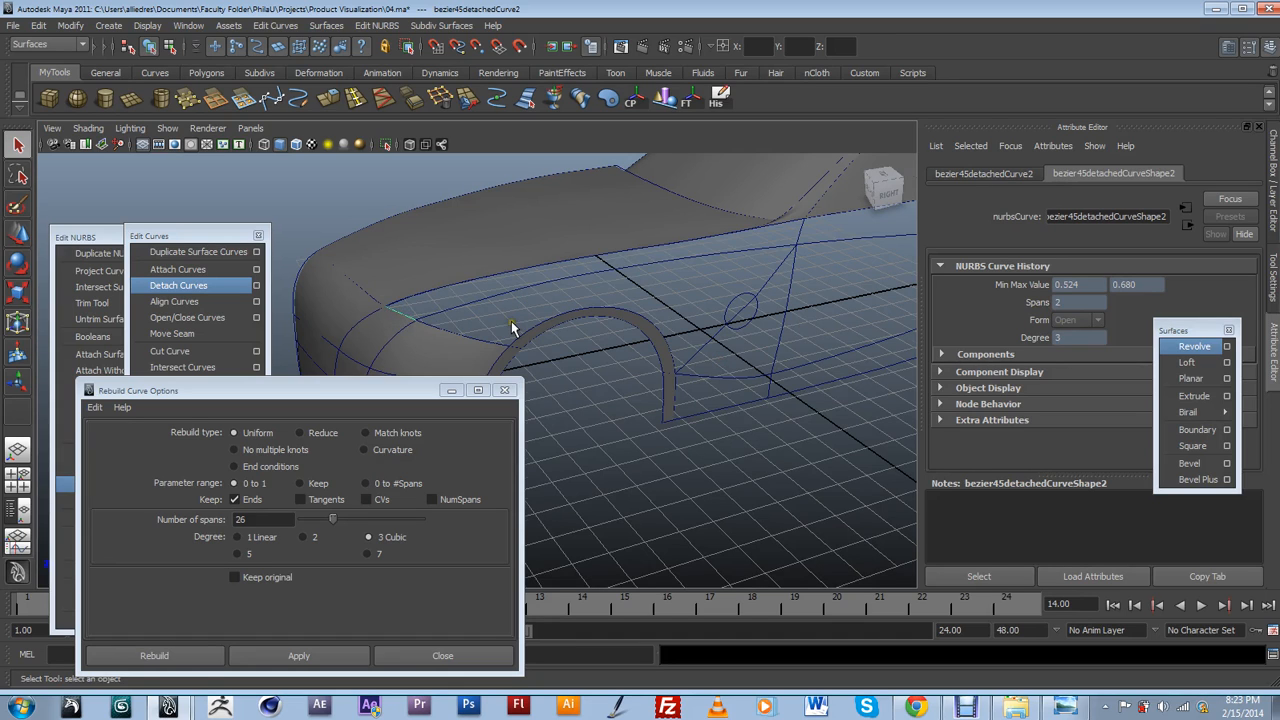
left_click_drag(511, 321, 460, 325, "alt")
left_click(262, 519)
left_click_drag(318, 528, 306, 526)
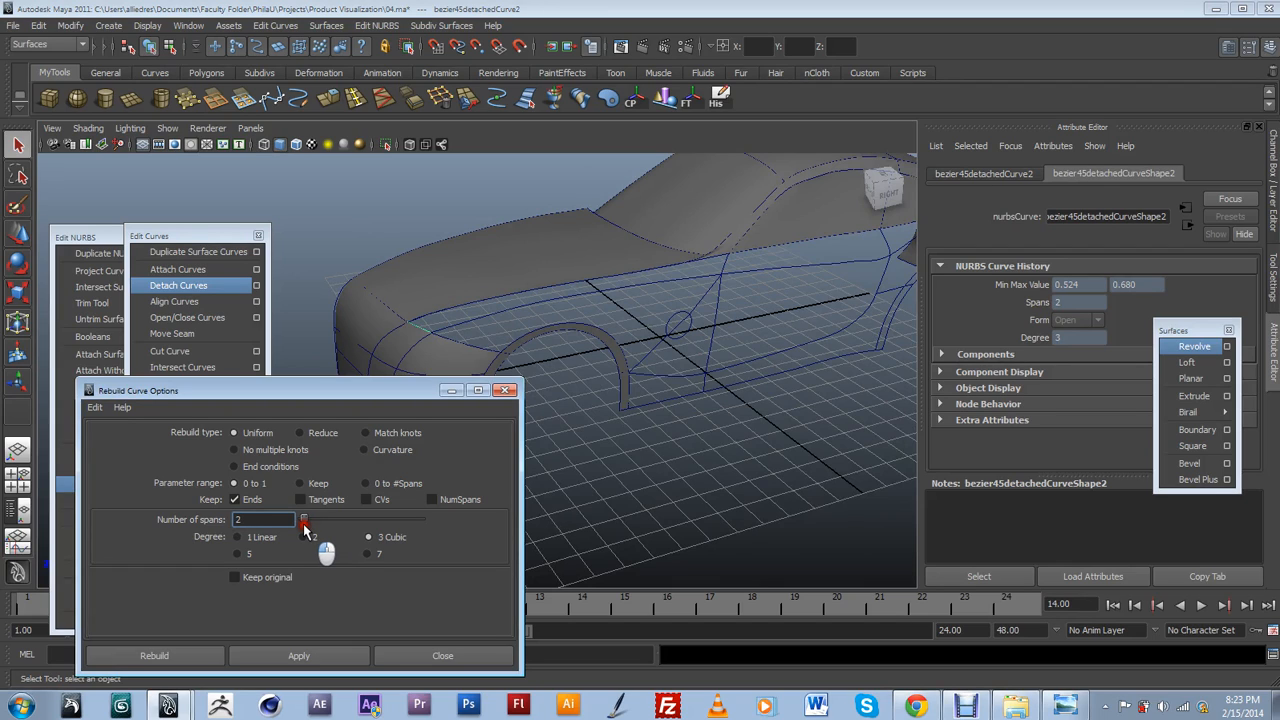
left_click_drag(644, 347, 591, 400, "alt")
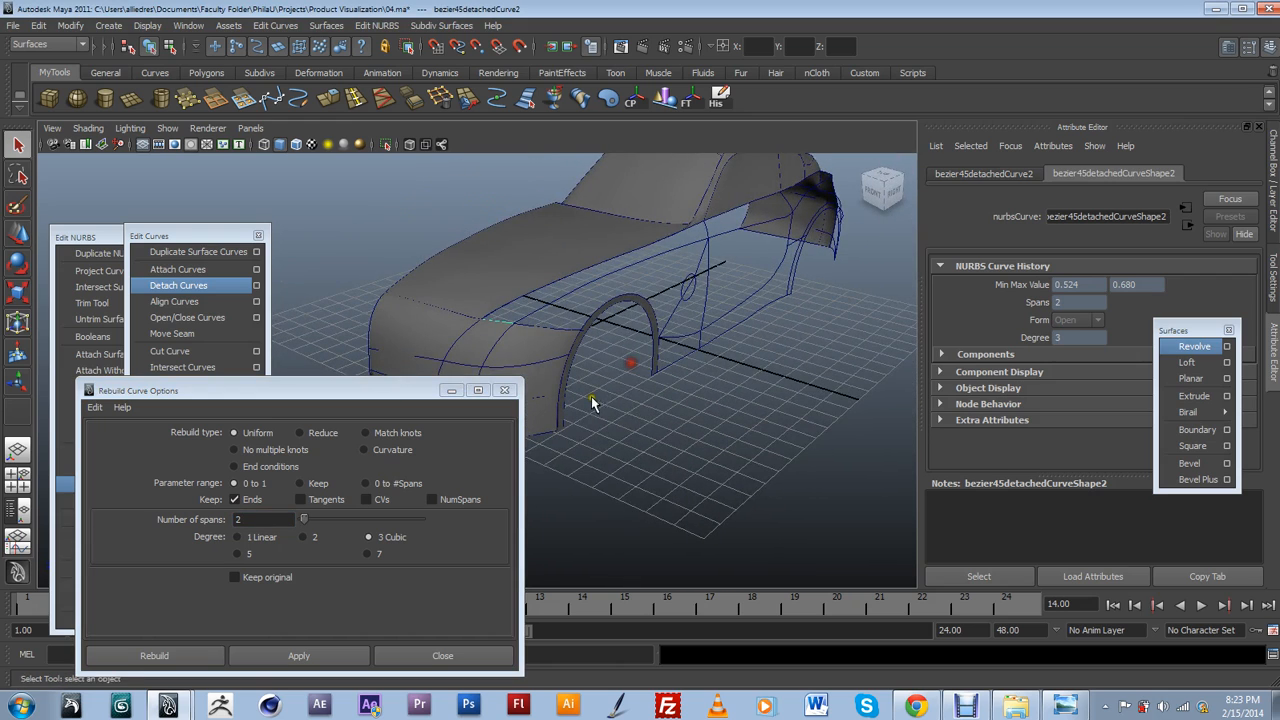
left_click(299, 655)
Rebuild the short rear end curve between the upper side curve and the crease with the same 2-span settings.
left_click_drag(785, 480, 783, 341, "alt")
left_click(840, 328)
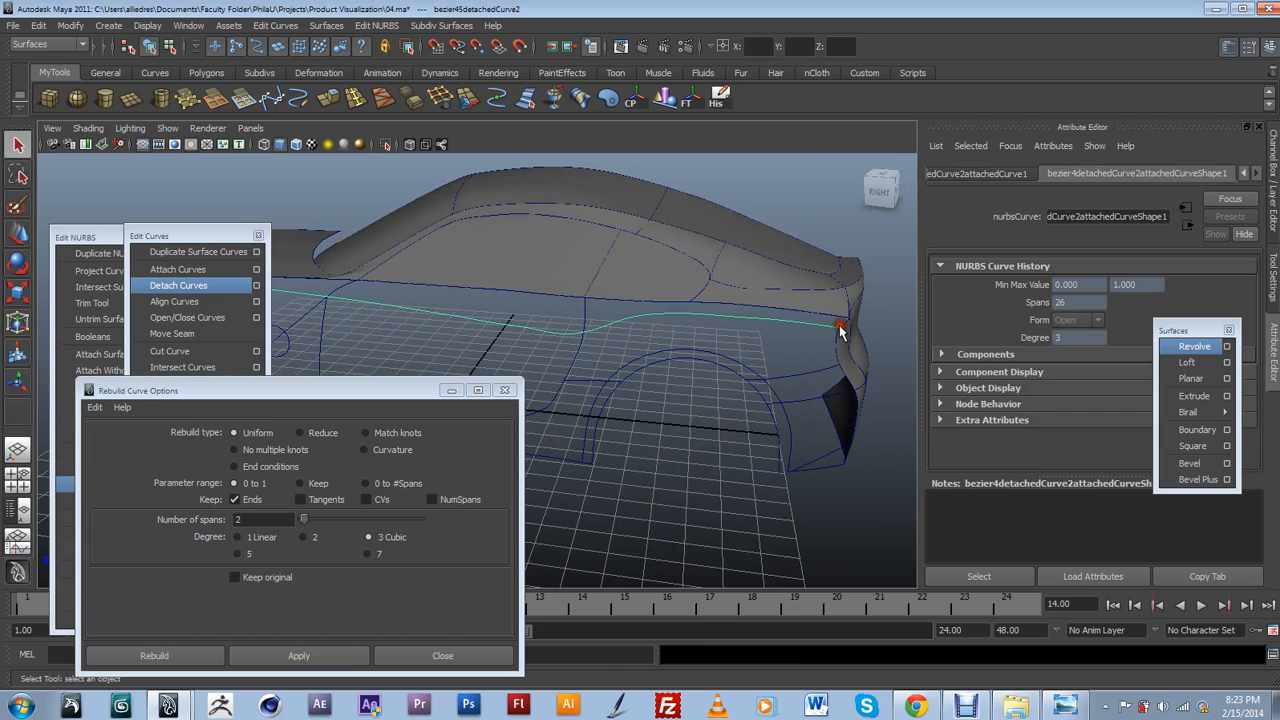
left_click(843, 330)
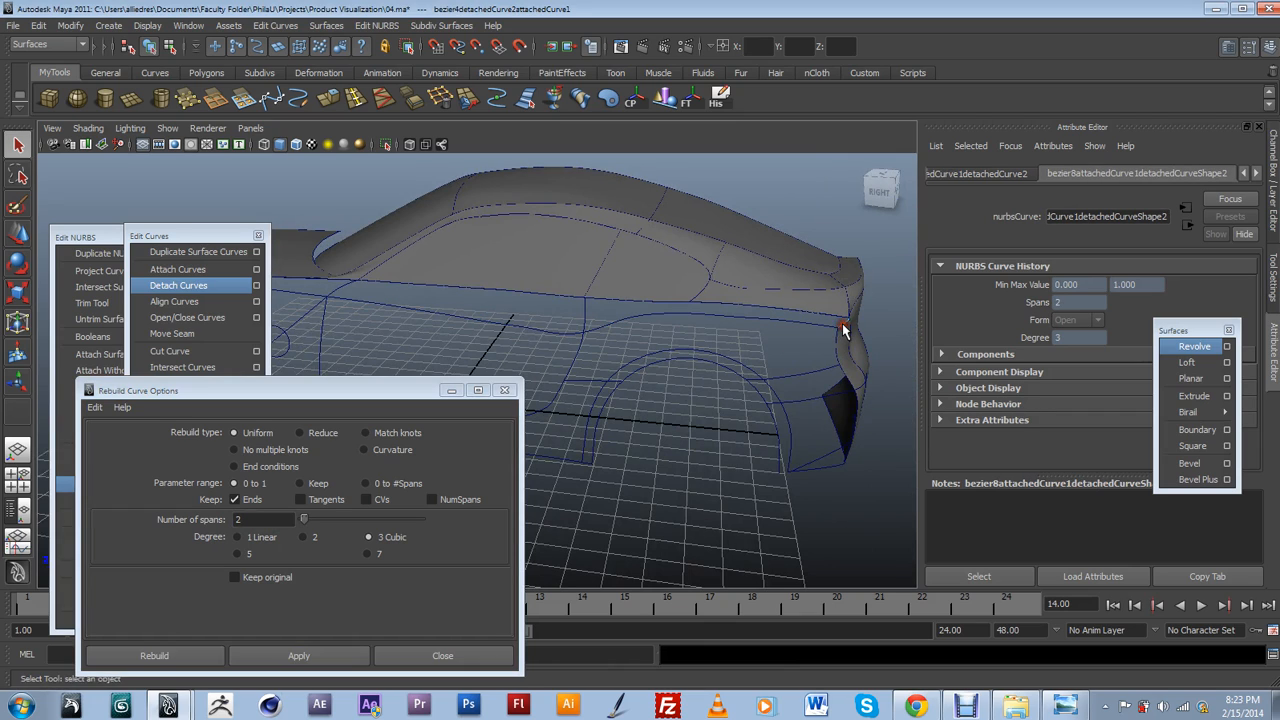
left_click(287, 656)
Select the upper side curve, the short front curve and the side crease curve as boundary edges.
left_click_drag(700, 432, 614, 338, "alt")
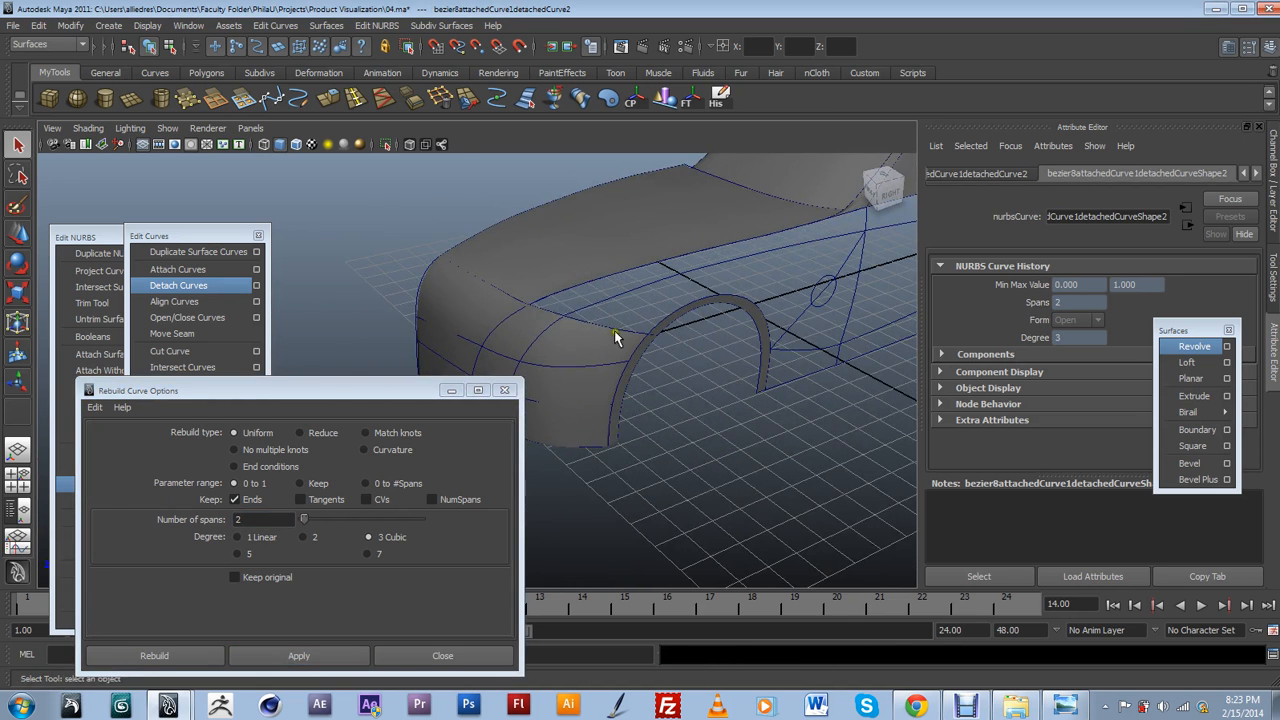
left_click(565, 313)
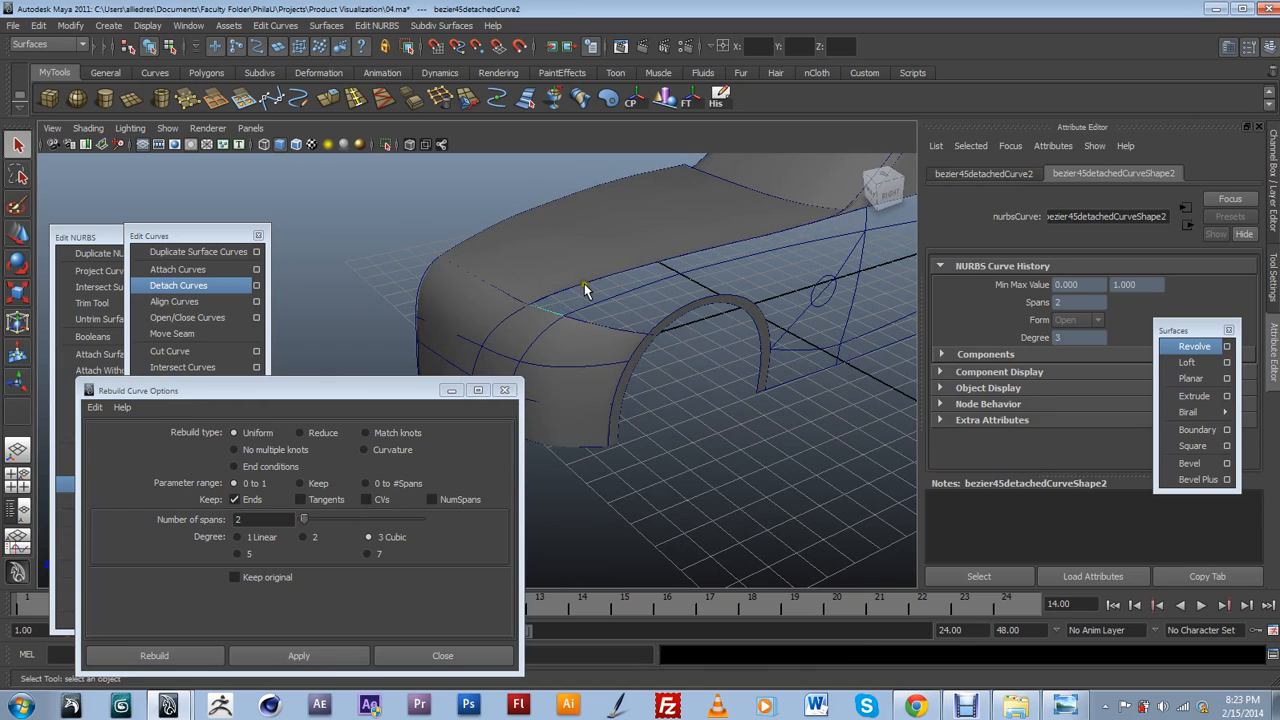
left_click(584, 284)
key("[")
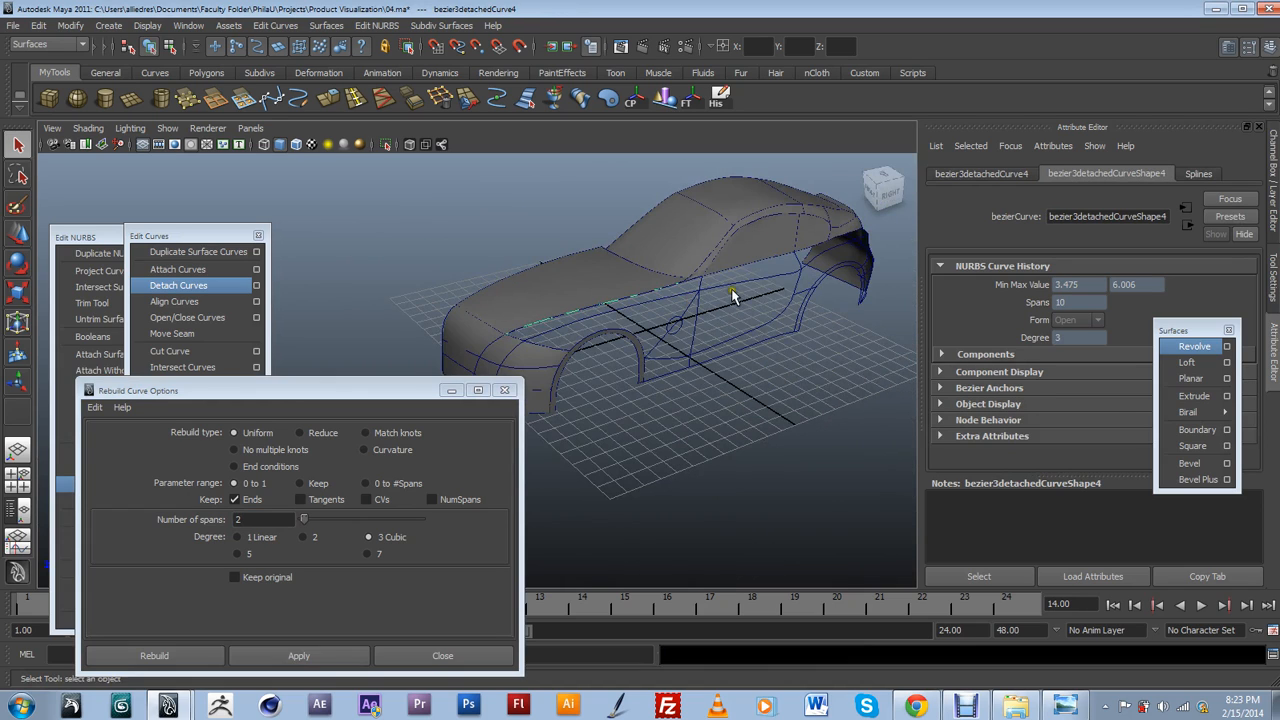
left_click(721, 271)
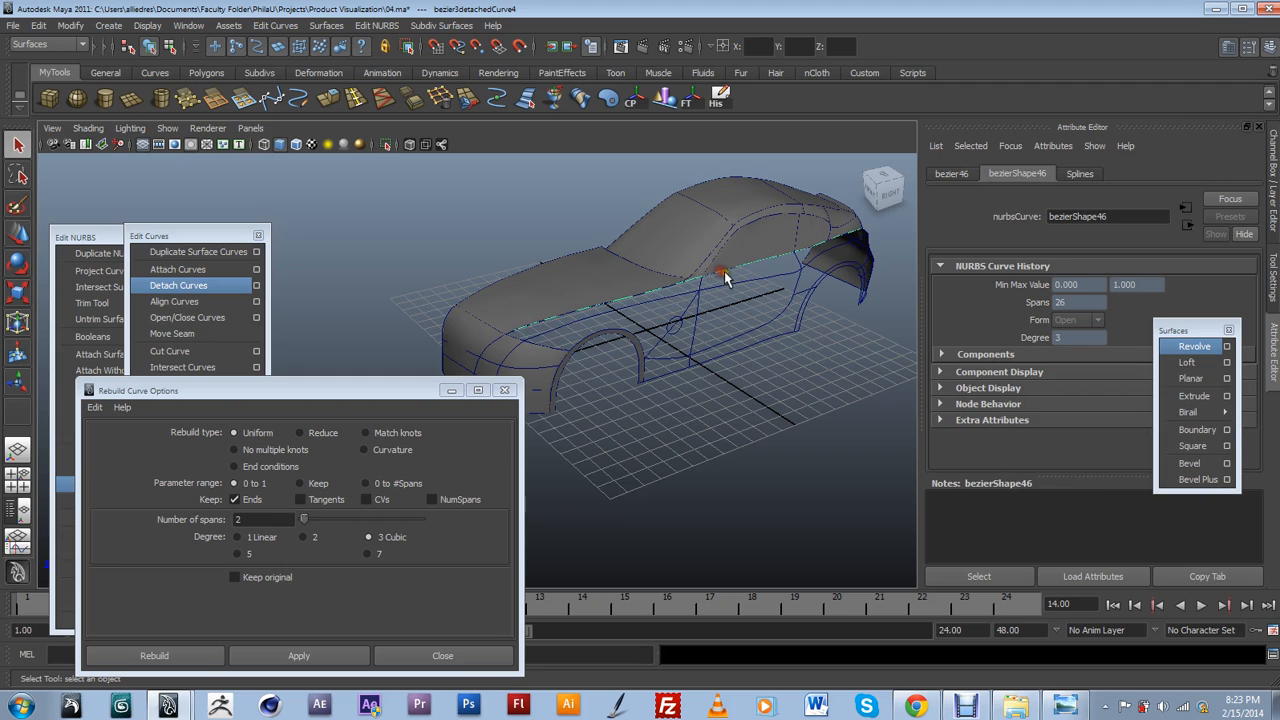
left_click(520, 335)
left_click(624, 333)
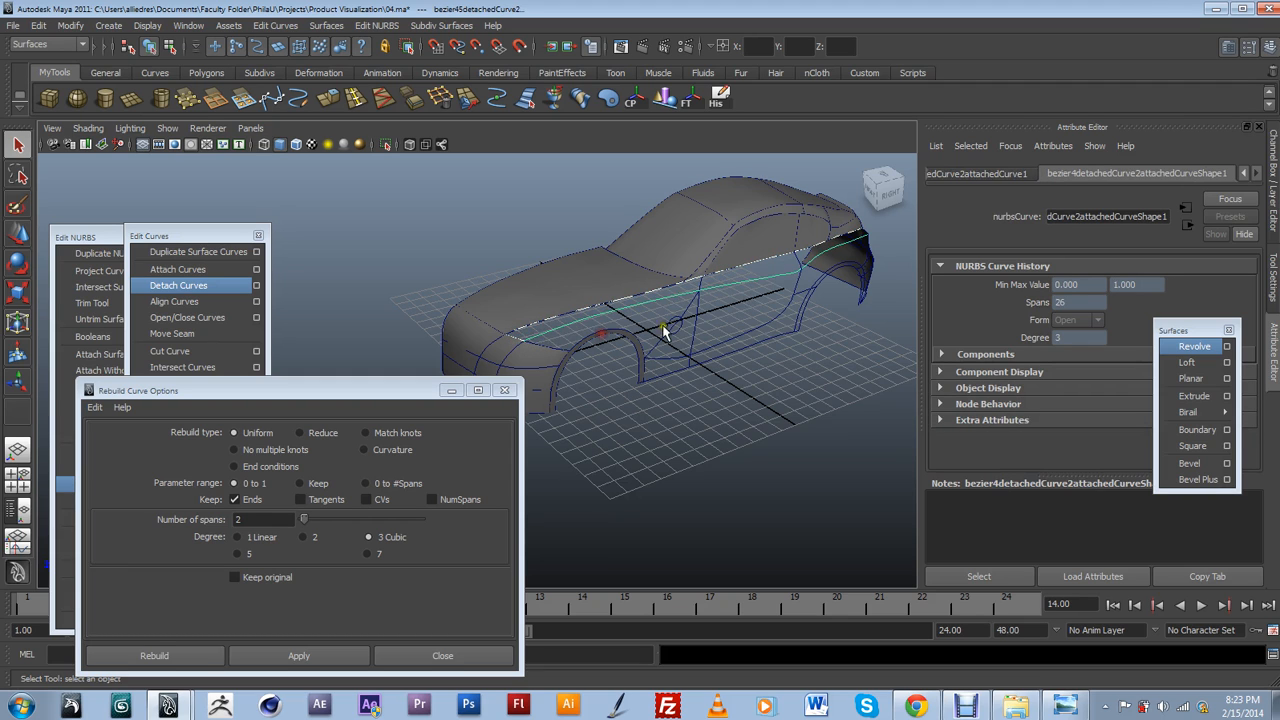
scroll(876, 292, "up", 6)
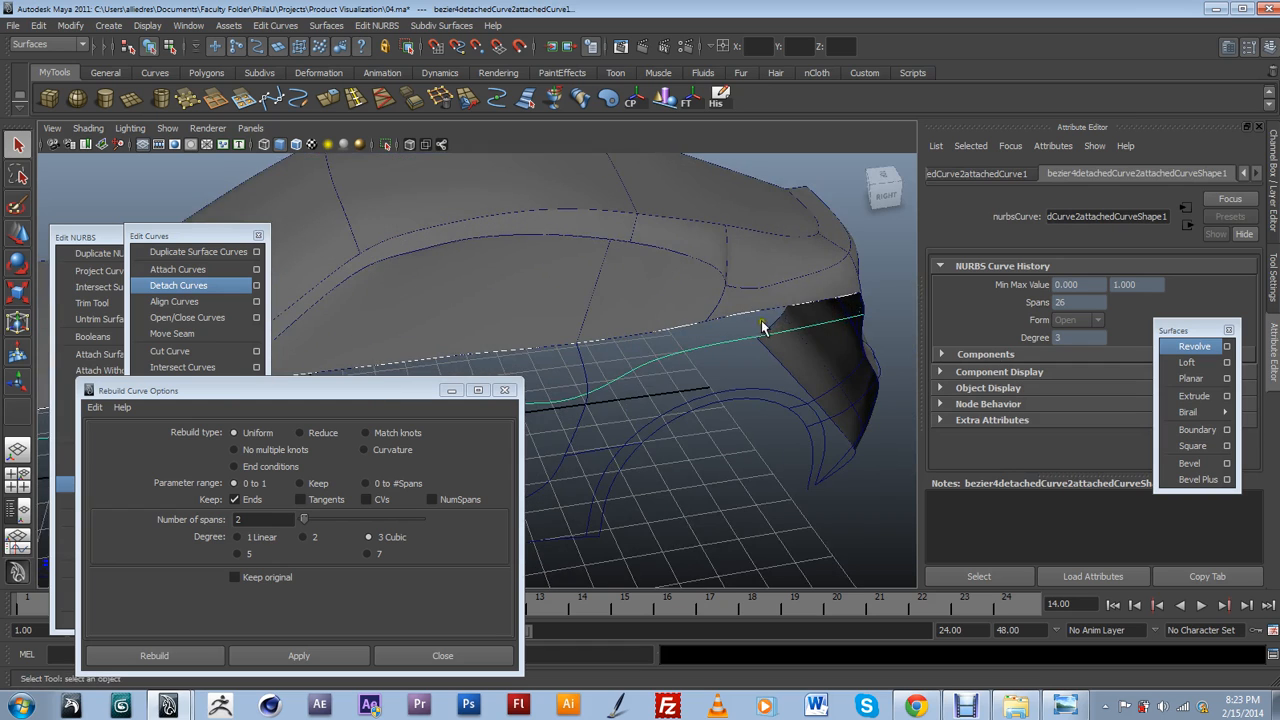
left_click(865, 312, "shift")
key("g")
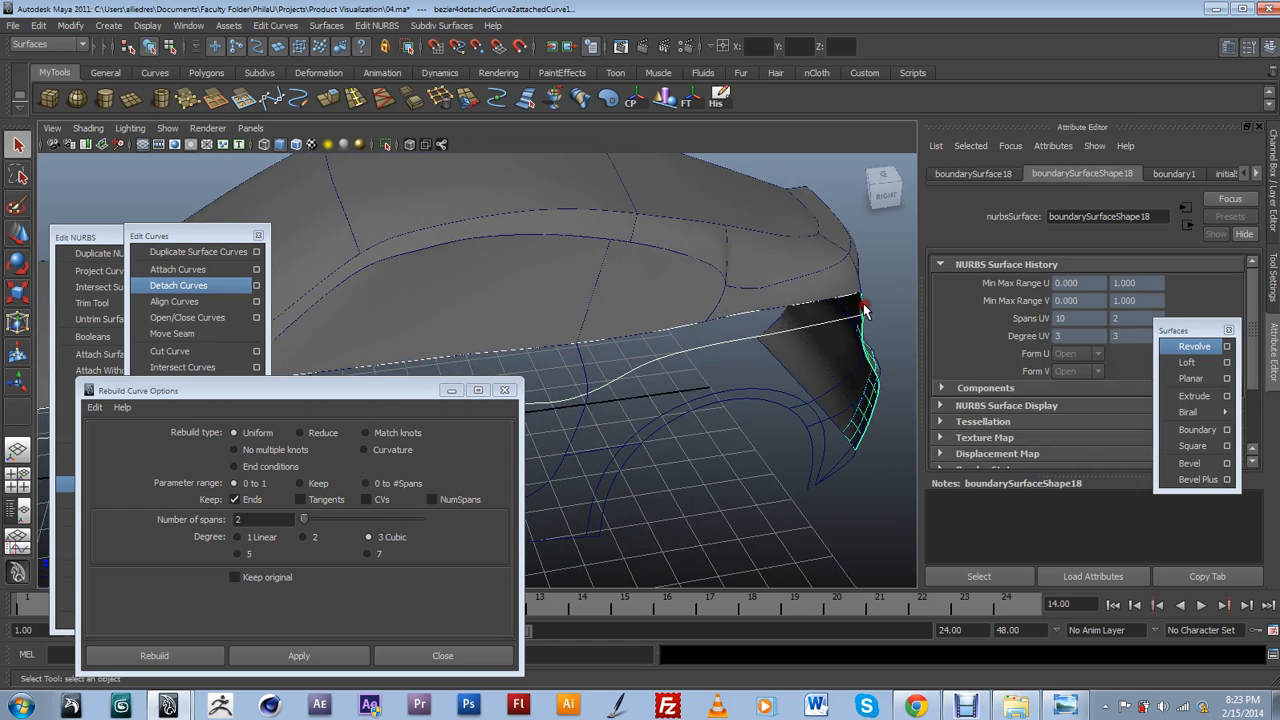
left_click_drag(870, 330, 820, 366, "alt")
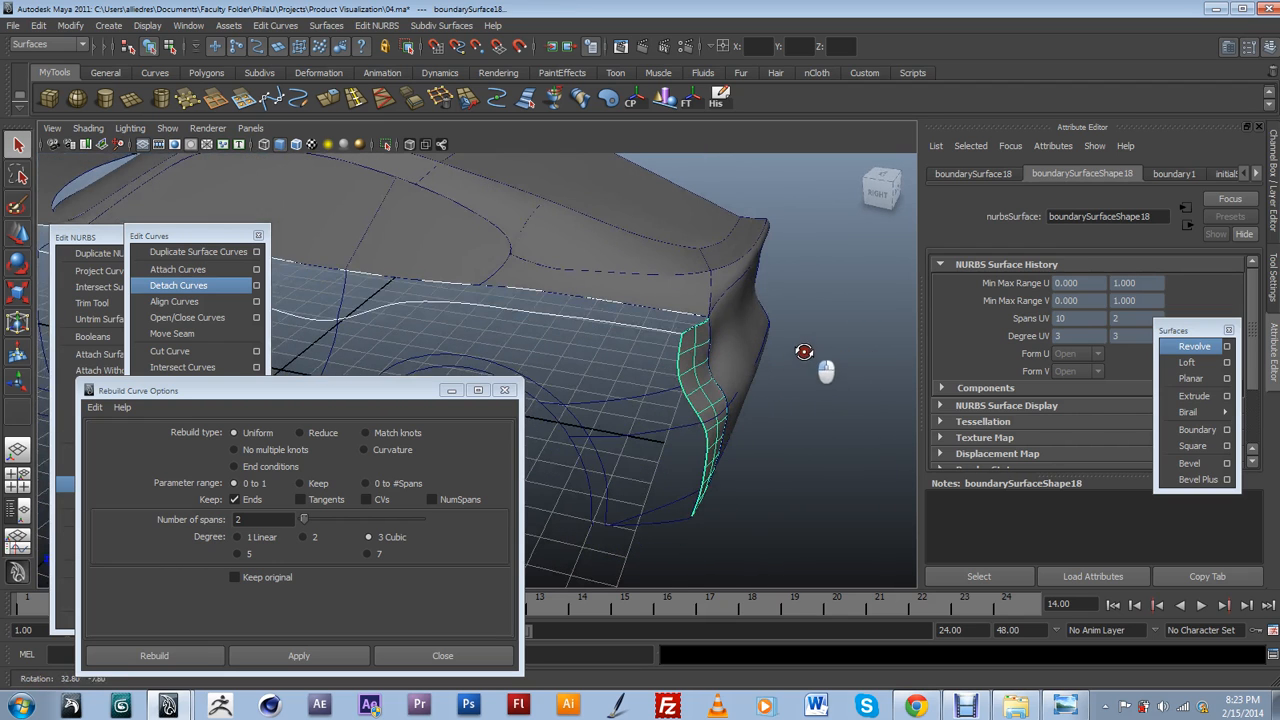
key("ctrl+z")
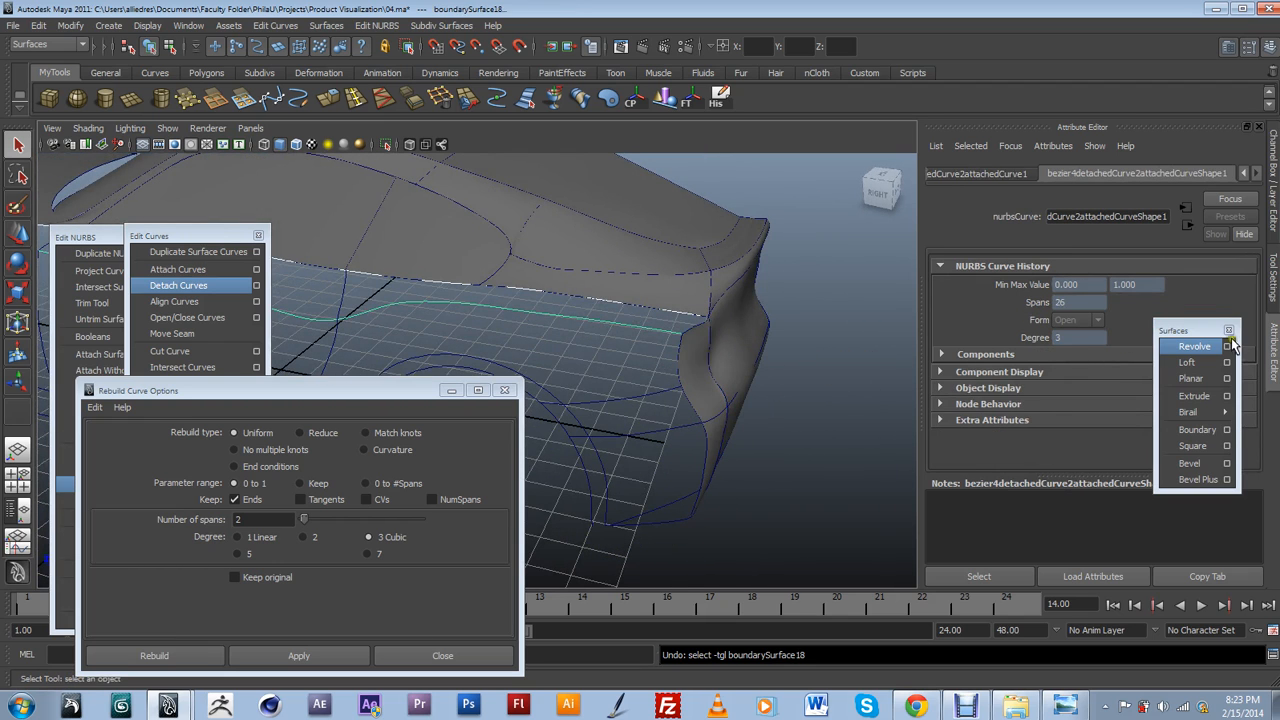
Add the short rear end curve to the selection and create a Boundary surface from the four curves.
left_click(1273, 207)
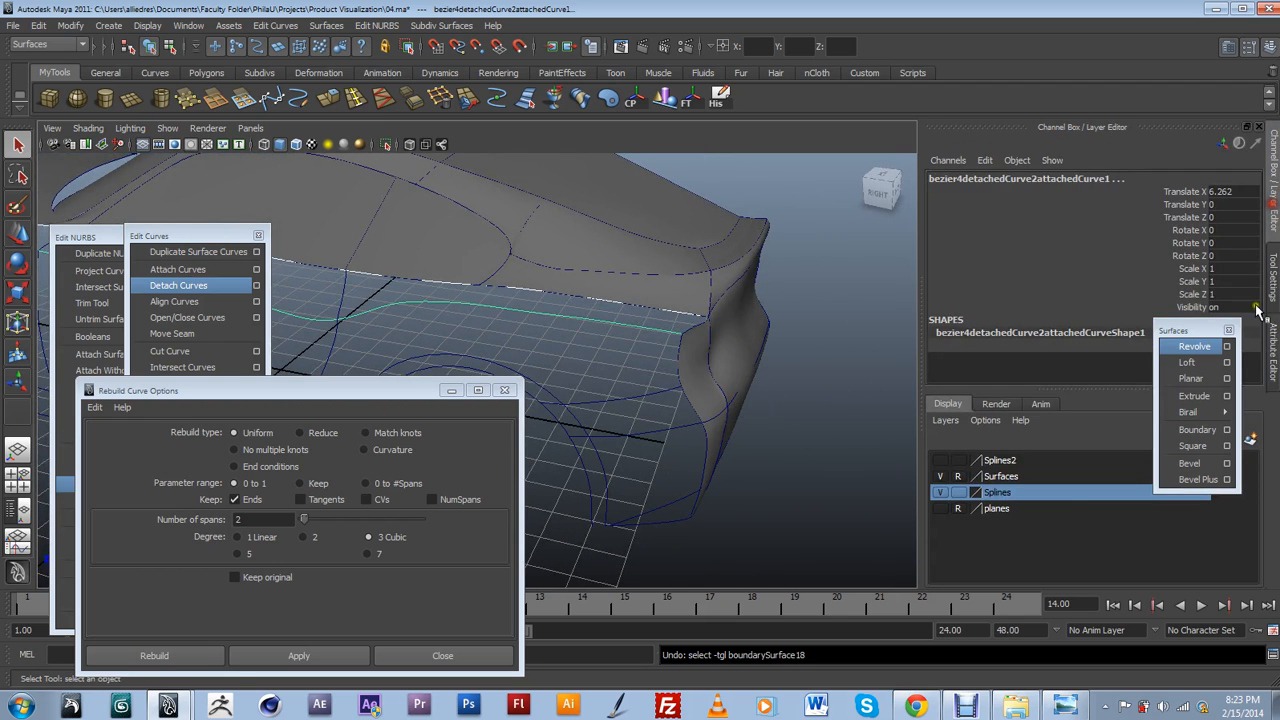
left_click(958, 477)
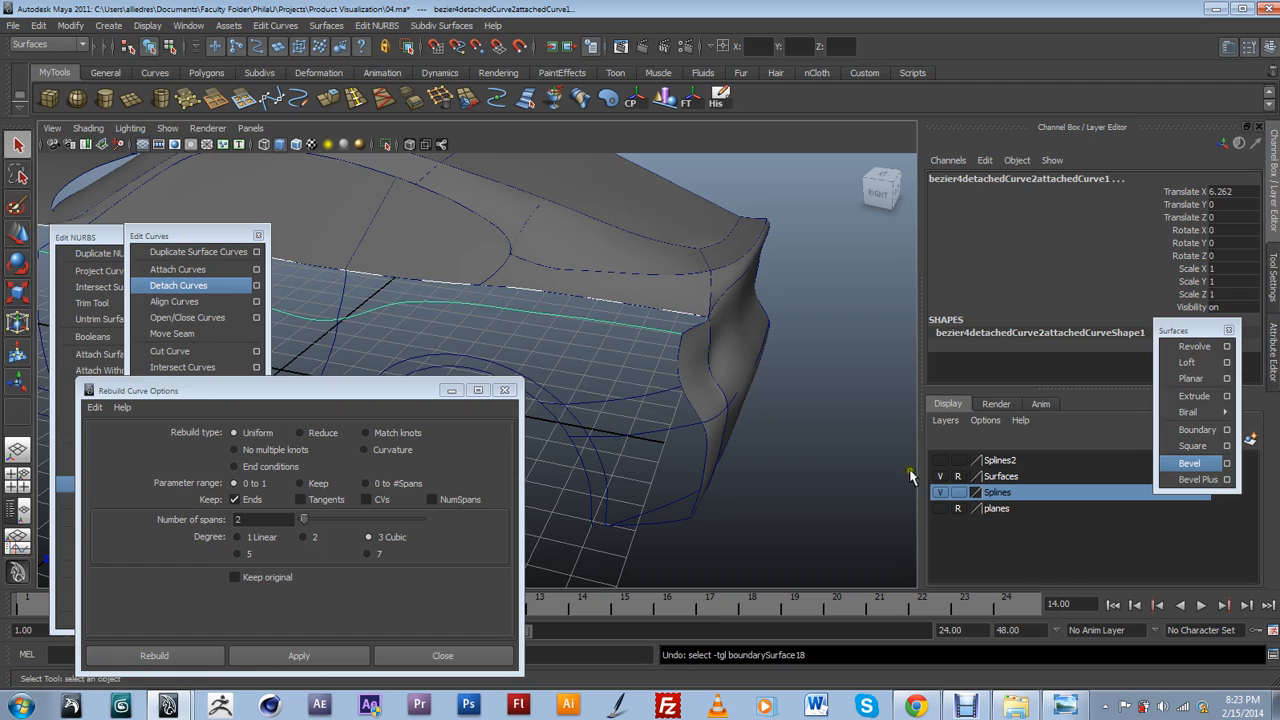
left_click(689, 326, "shift")
left_click(692, 331)
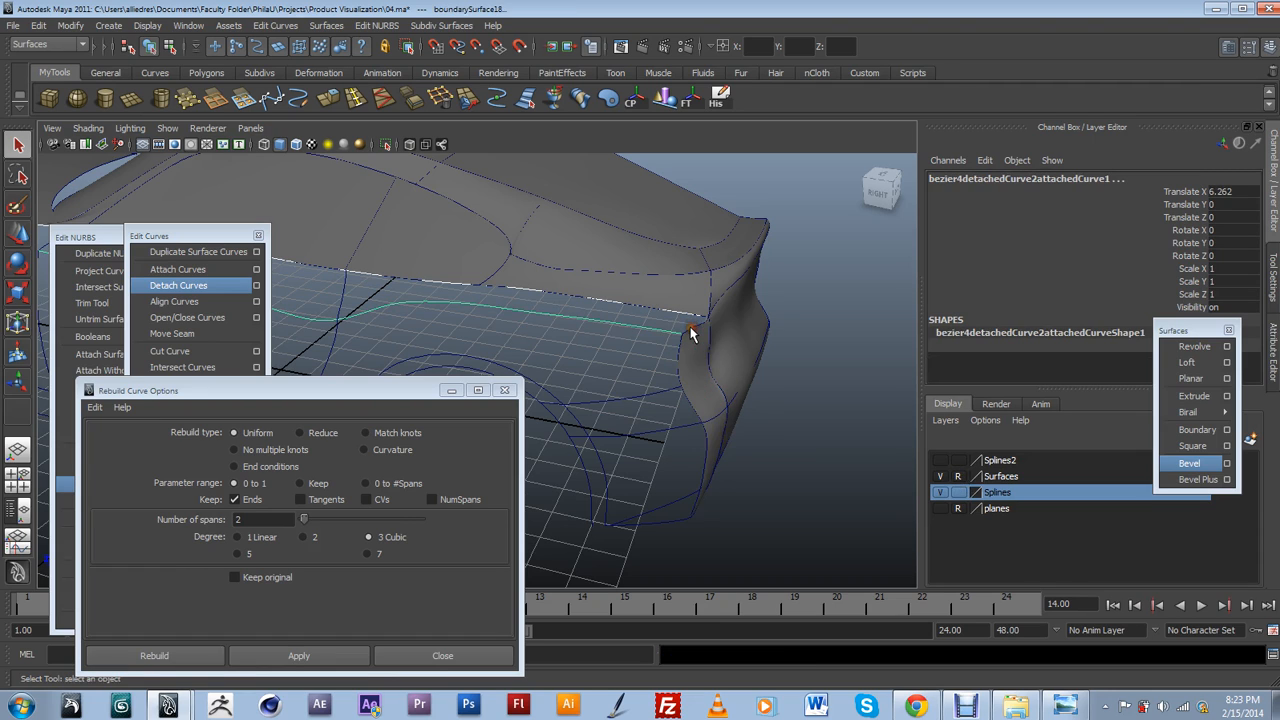
left_click(692, 331, "shift")
left_click_drag(795, 392, 811, 449, "alt")
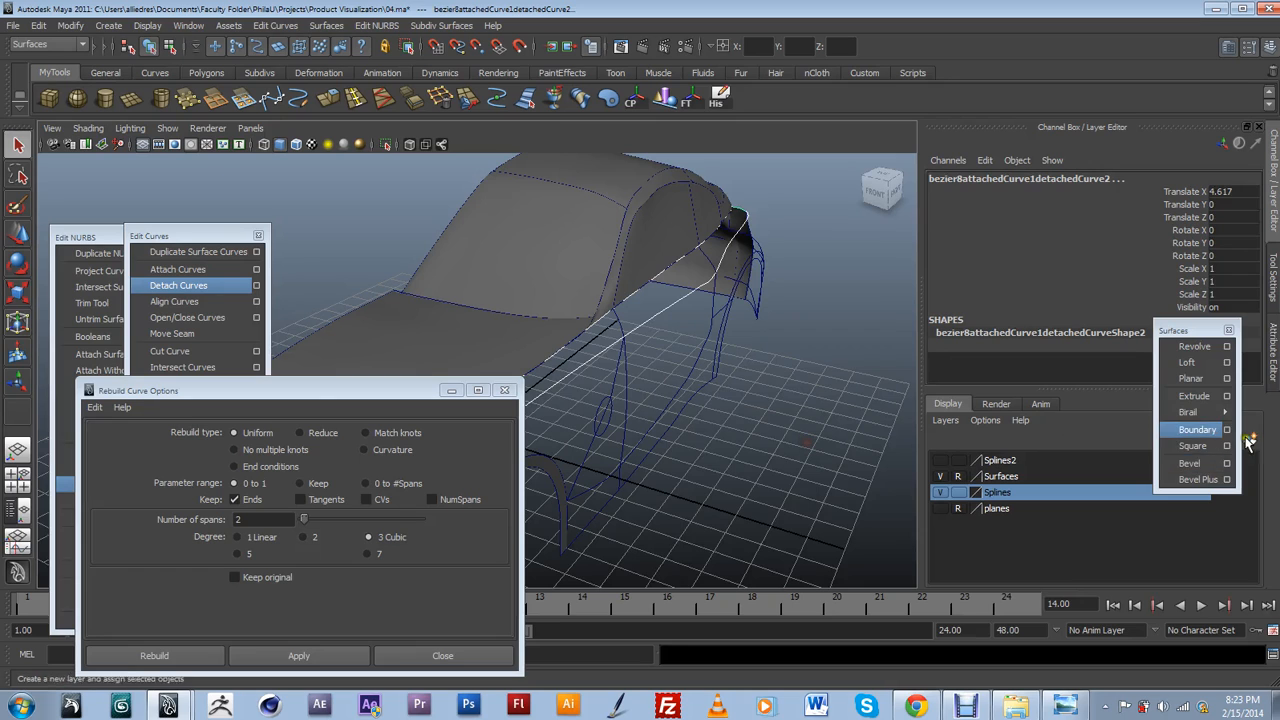
left_click(1214, 433)
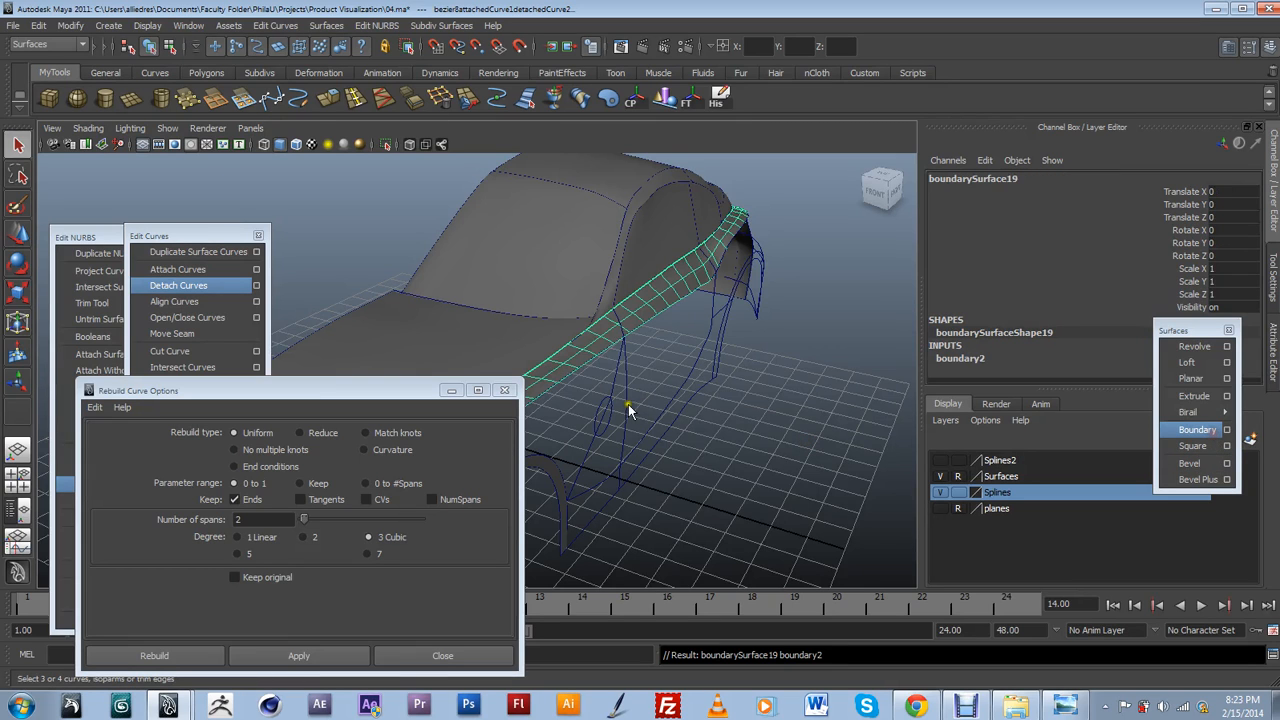
Examine the new side strip surface's shape and isoparm layout from the front fender to the rear end.
left_click_drag(737, 417, 714, 371, "alt")
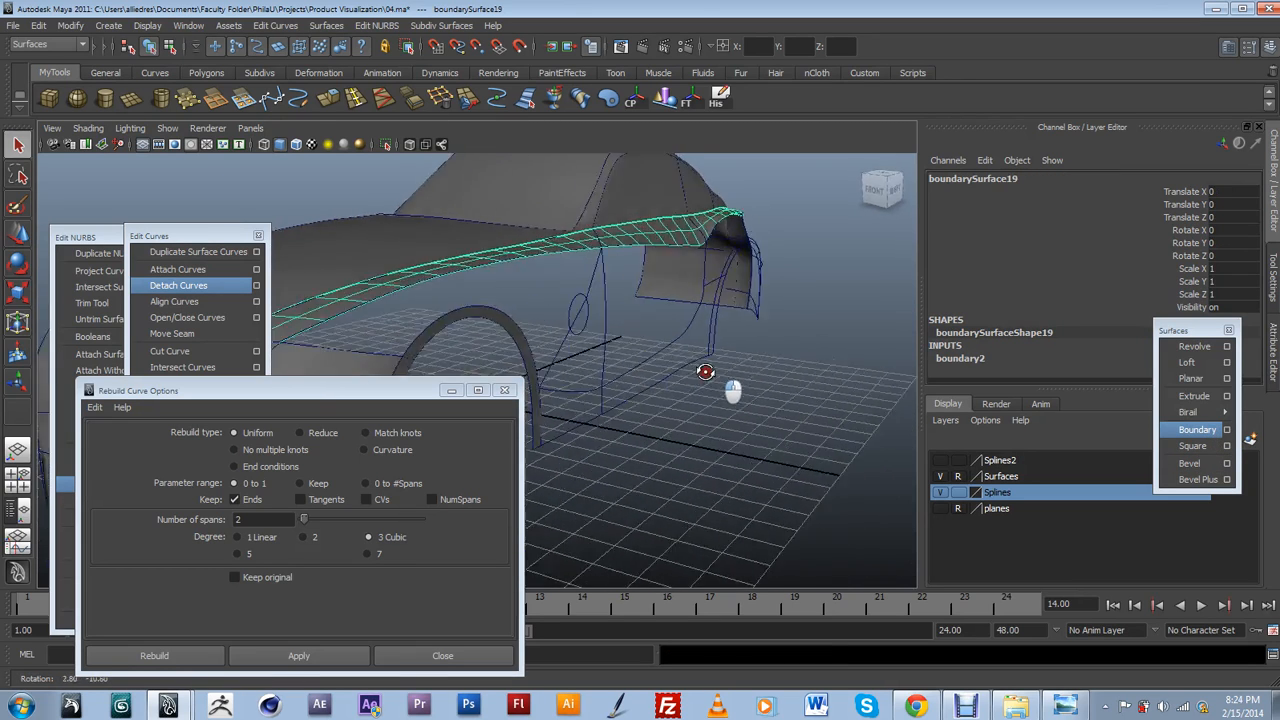
scroll(654, 326, "up", 4)
left_click_drag(654, 326, 664, 329, "alt")
middle_click_drag(664, 329, 657, 339, "alt")
left_click_drag(657, 339, 689, 329, "alt")
middle_click_drag(689, 329, 685, 374, "alt")
left_click_drag(685, 374, 737, 429, "alt")
middle_click_drag(737, 429, 774, 394, "alt")
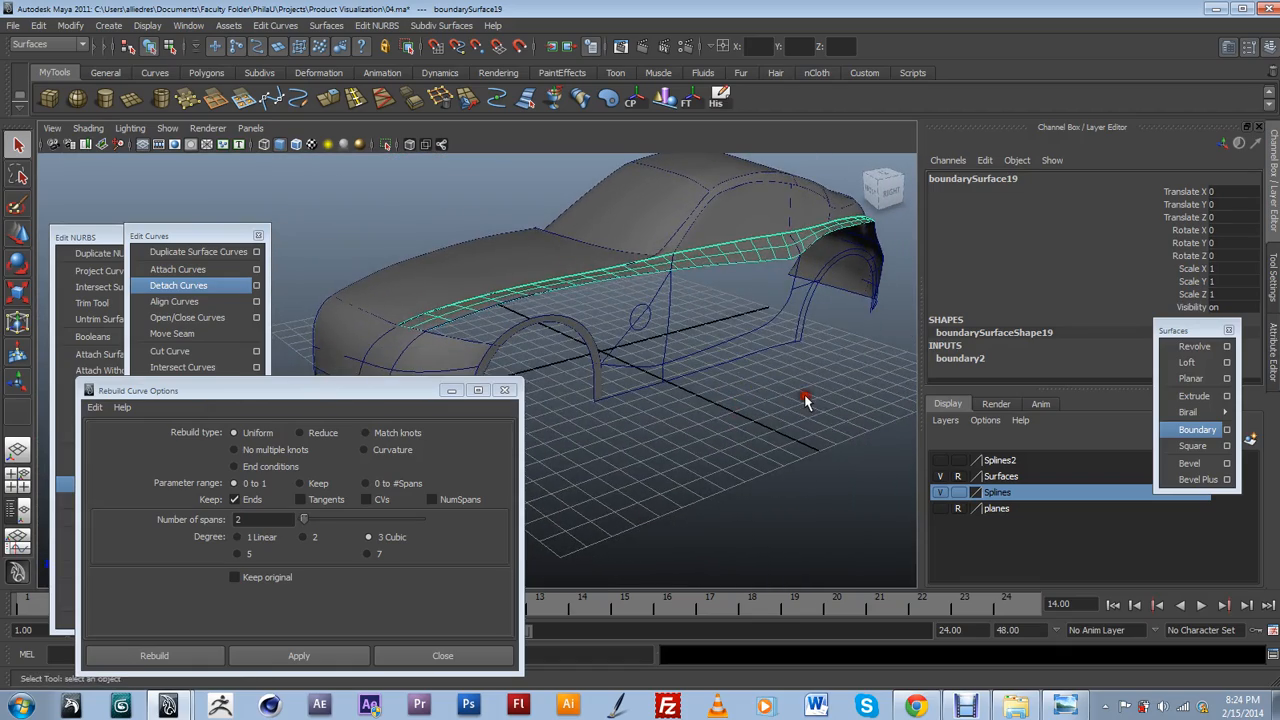
left_click(806, 400)
left_click_drag(826, 399, 611, 457, "alt")
left_click(750, 372)
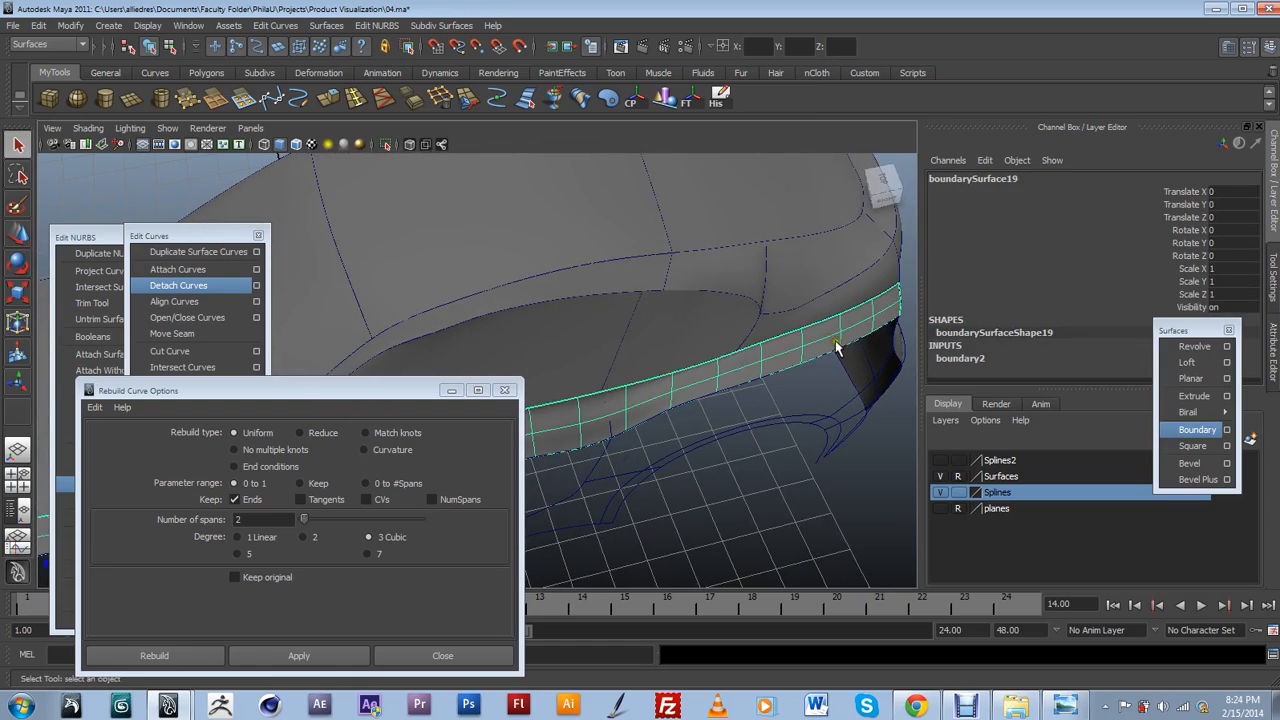
left_click_drag(826, 326, 684, 257, "alt")
left_click_drag(581, 398, 798, 329, "alt")
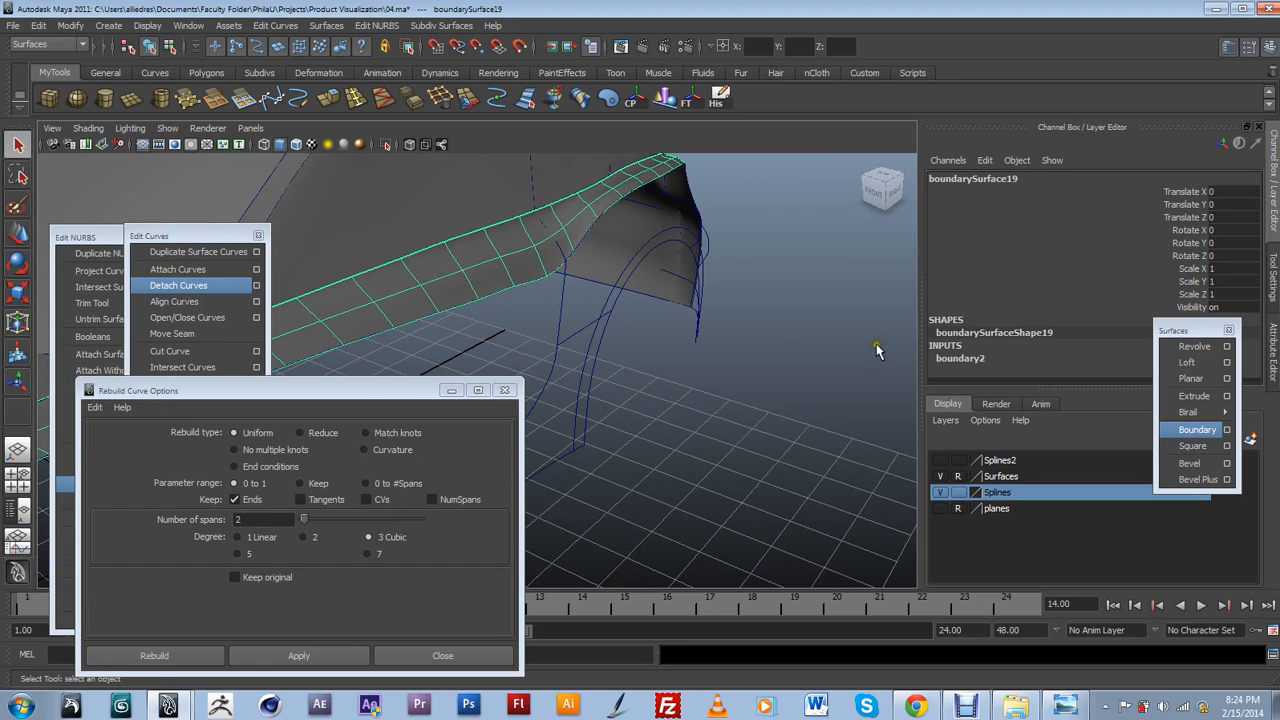
Rebuild the side strip surface as uniform cubic in both directions with 26 U spans and 3 V spans.
left_click(100, 238)
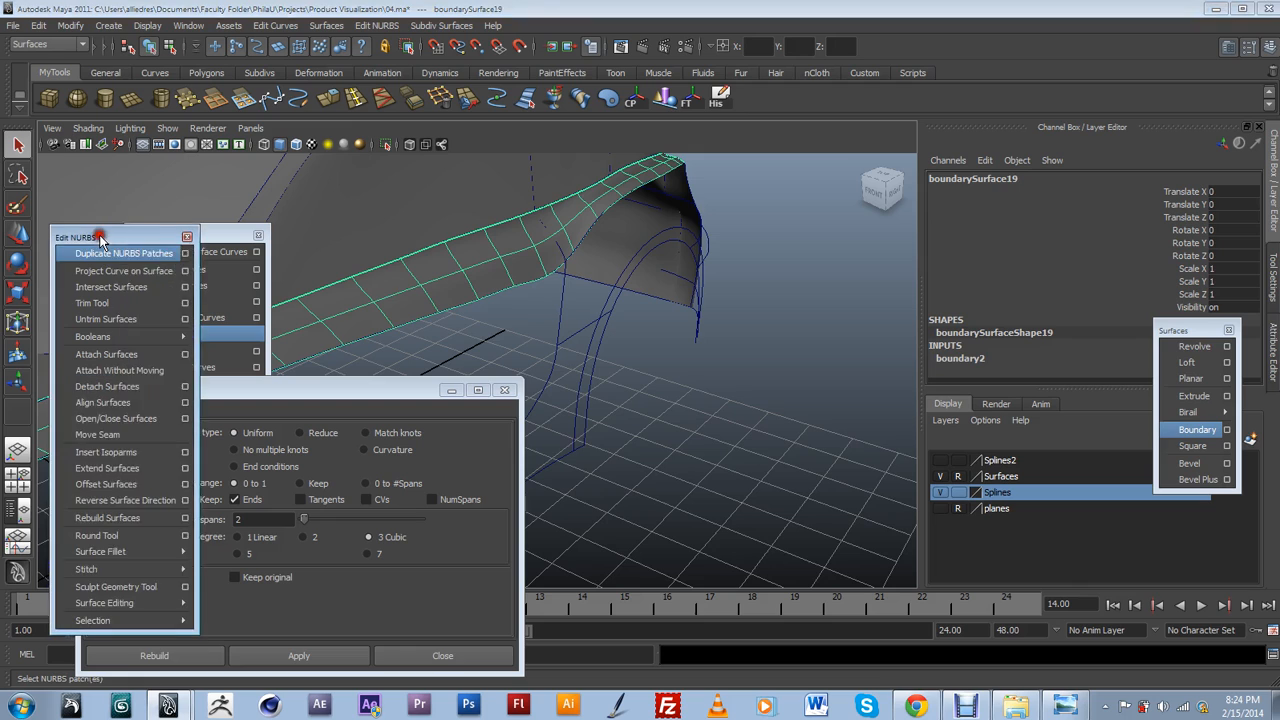
left_click(184, 519)
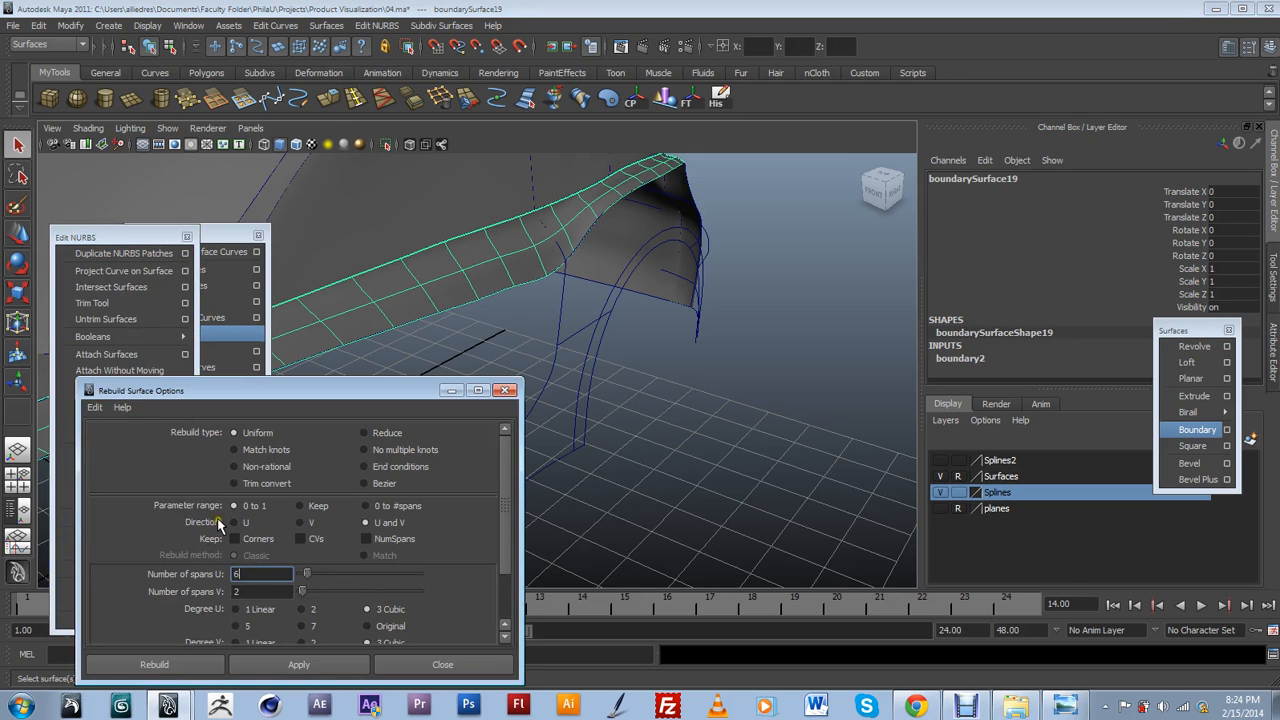
scroll(586, 294, "down", 3)
middle_click_drag(564, 308, 721, 287, "alt")
left_click(272, 572)
left_click_drag(257, 573, 153, 572)
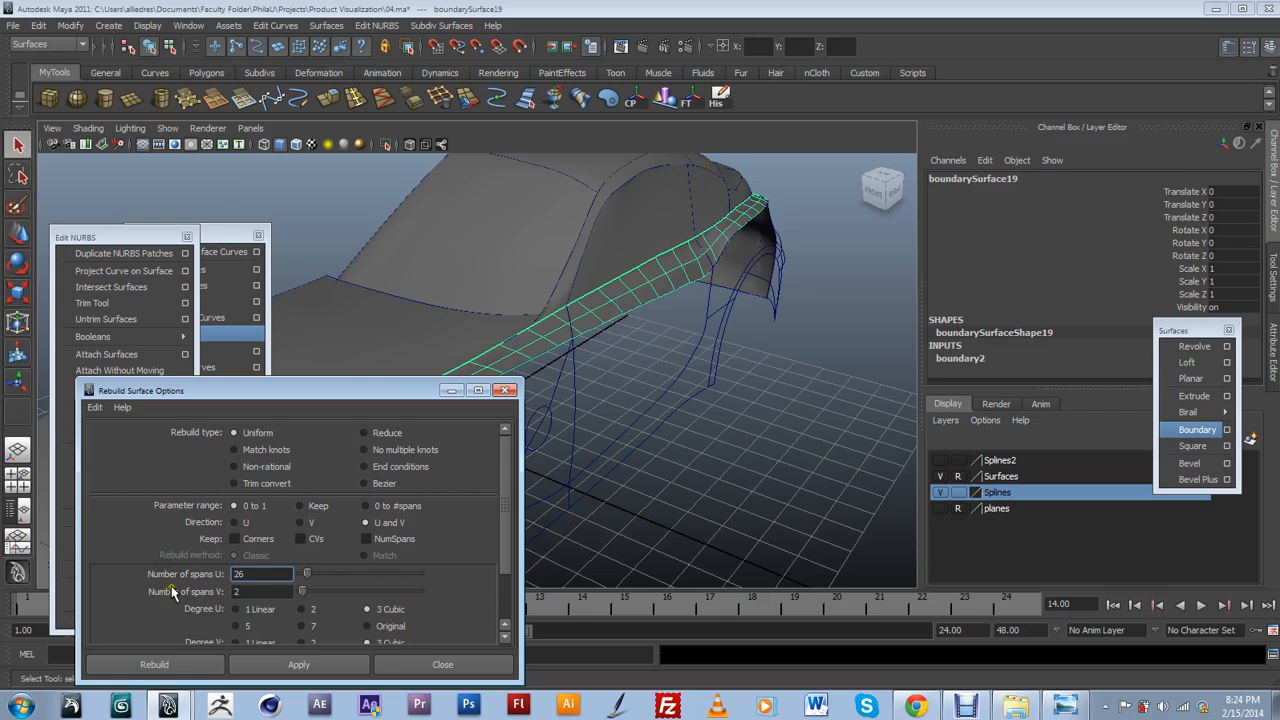
left_click_drag(304, 589, 303, 589)
left_click_drag(819, 362, 720, 417, "alt")
left_click(287, 680)
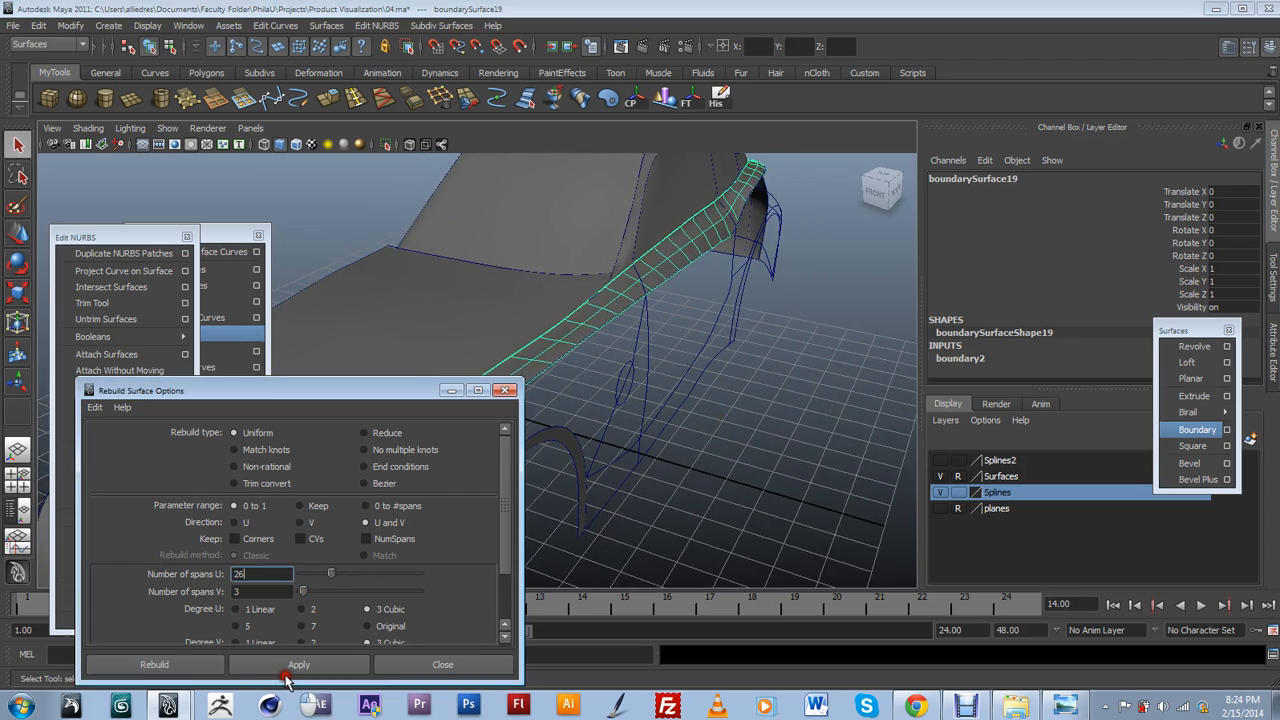
left_click(296, 667)
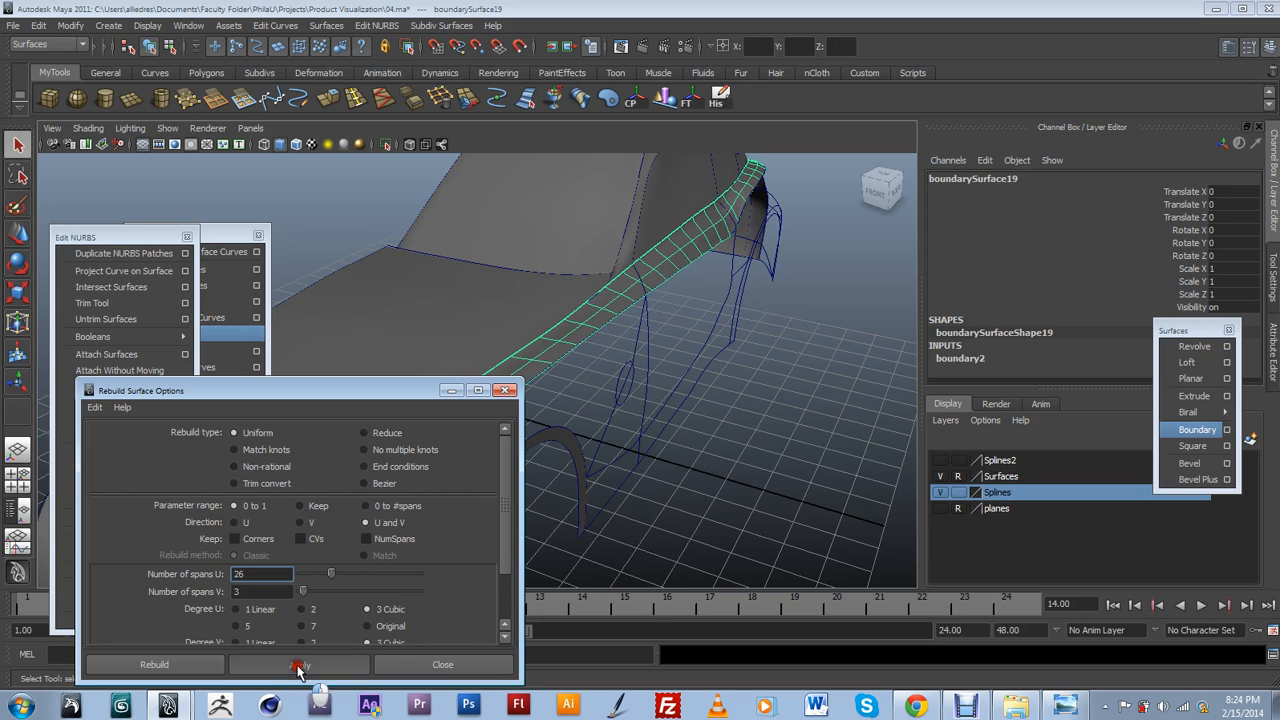
Deselect the rebuilt side strip and inspect its shading and flow toward the rear fender.
scroll(741, 404, "down", 3)
left_click_drag(717, 417, 680, 396, "alt")
middle_click_drag(680, 396, 610, 442, "alt")
scroll(610, 448, "up", 3)
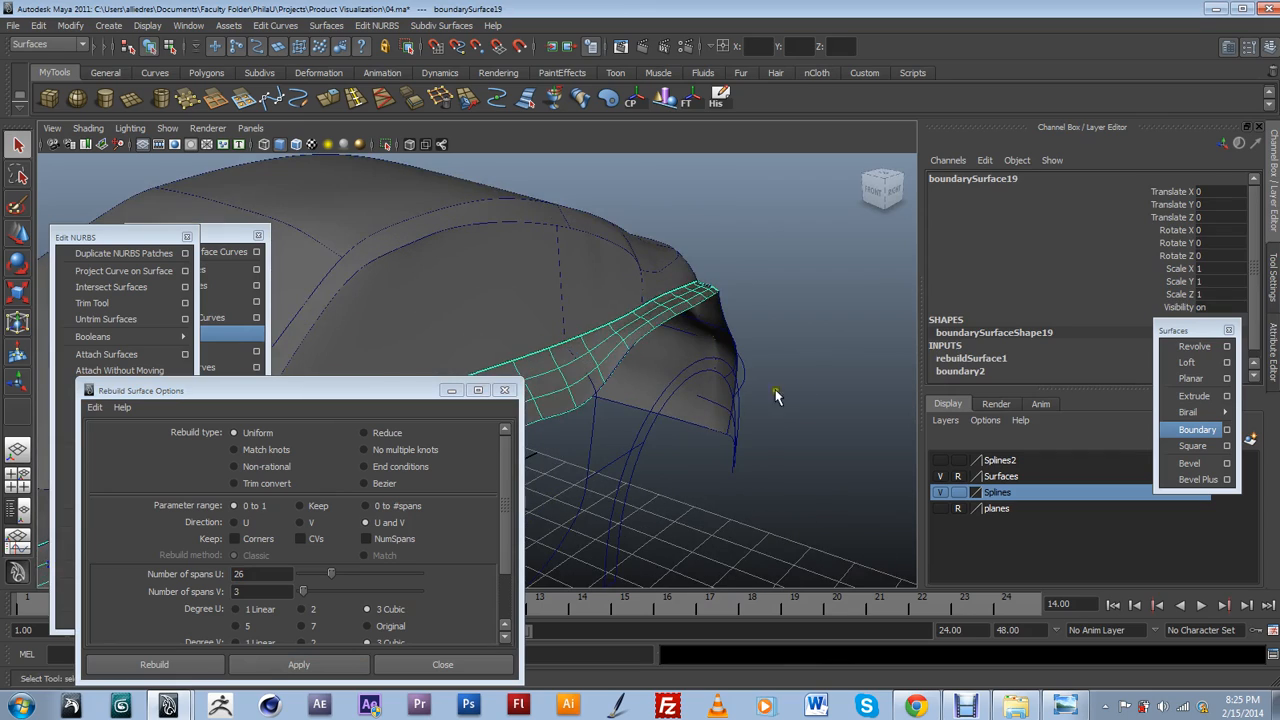
left_click(803, 386)
left_click_drag(735, 420, 651, 446, "alt")
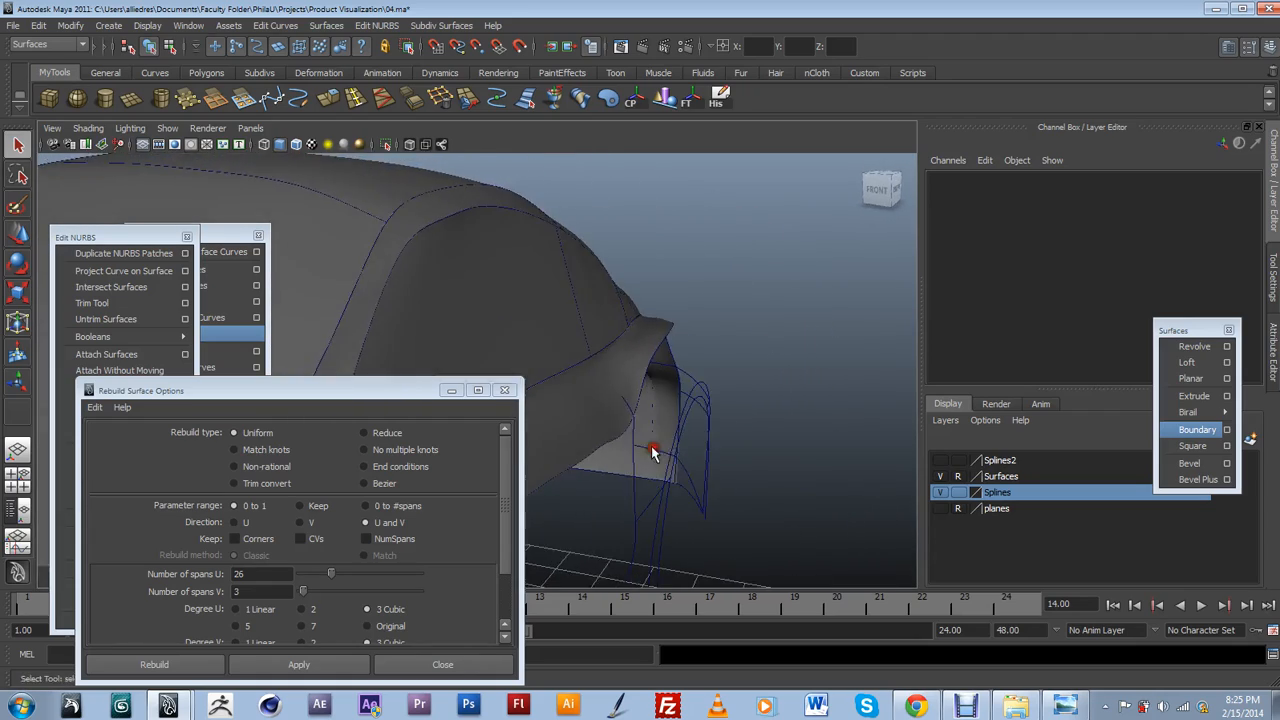
Examine the side panel curves between the front wheel arch and door, selecting the diagonal line that crosses the circle.
left_click(631, 411)
right_click_drag(727, 394, 640, 450, "alt")
left_click_drag(640, 450, 700, 420, "alt")
right_click_drag(700, 420, 877, 294, "alt")
left_click_drag(877, 294, 764, 364, "alt")
right_click_drag(764, 364, 723, 414, "alt")
middle_click_drag(727, 376, 663, 426, "alt")
left_click_drag(663, 426, 641, 313, "alt")
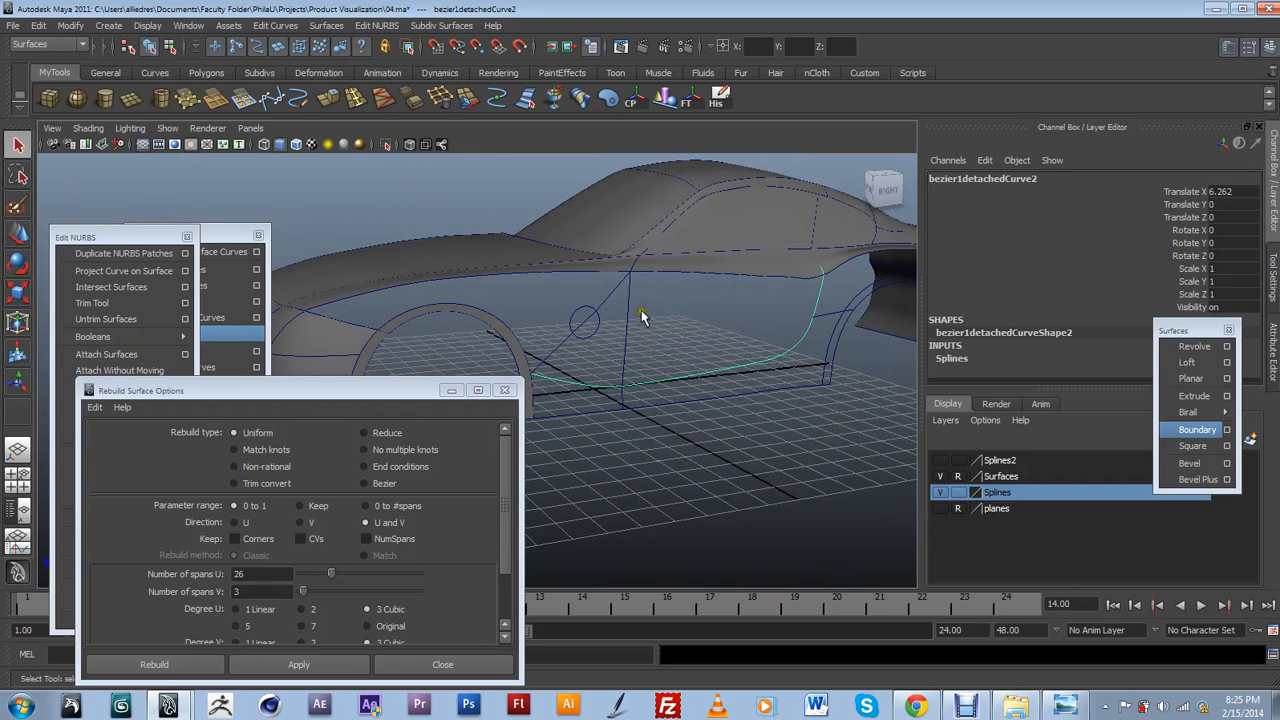
left_click(623, 285)
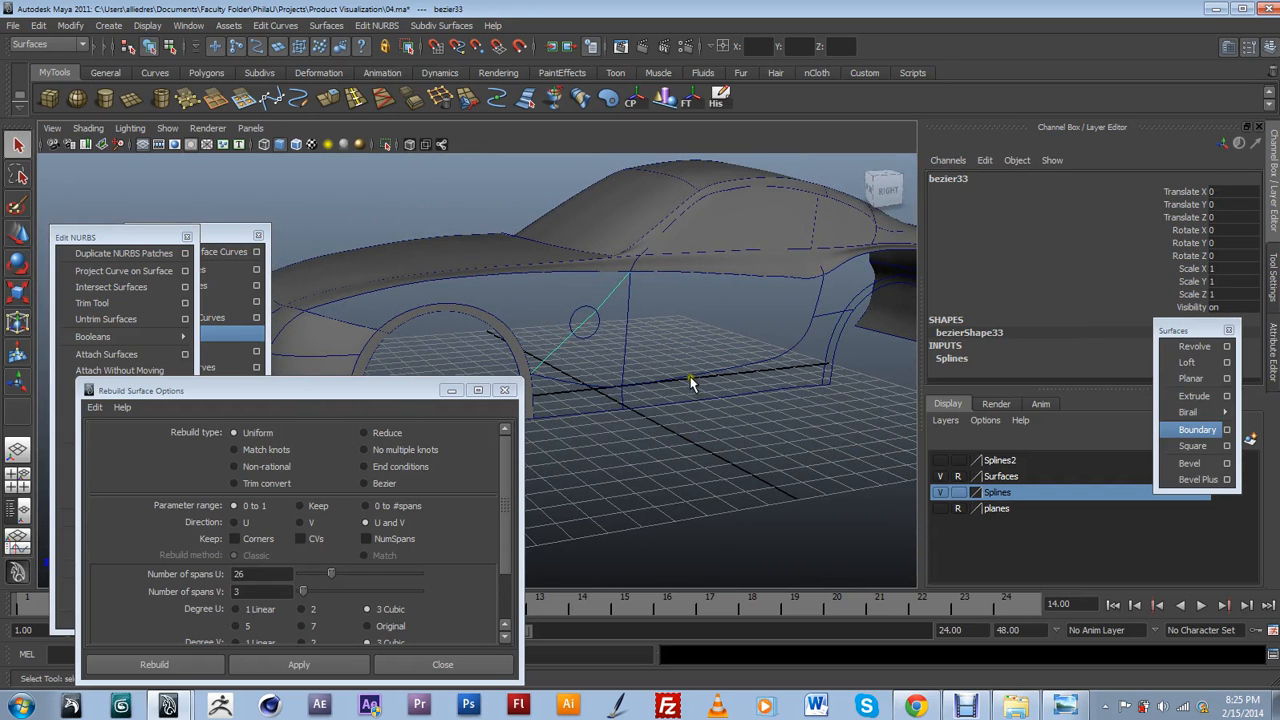
left_click_drag(591, 330, 649, 390, "alt")
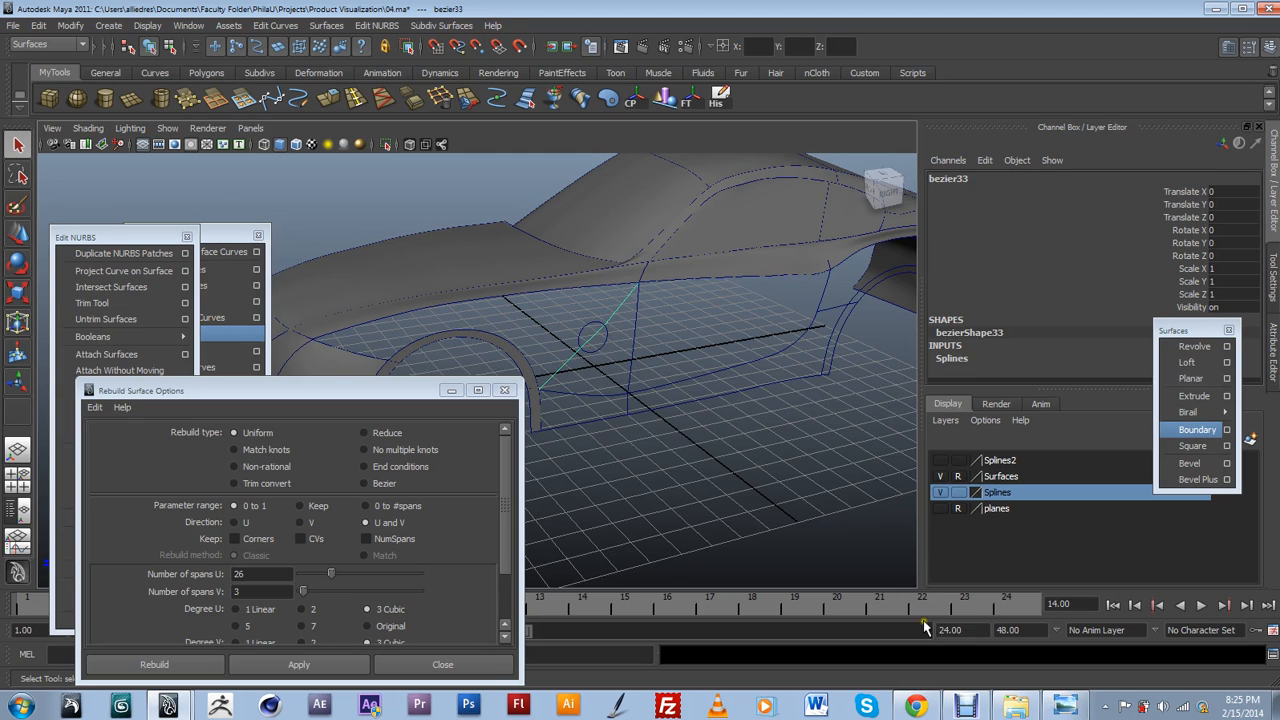
Check the BMW Z4 Coupe reference photo and compare its side badge and crease with the circle and diagonal line.
left_click(1058, 706)
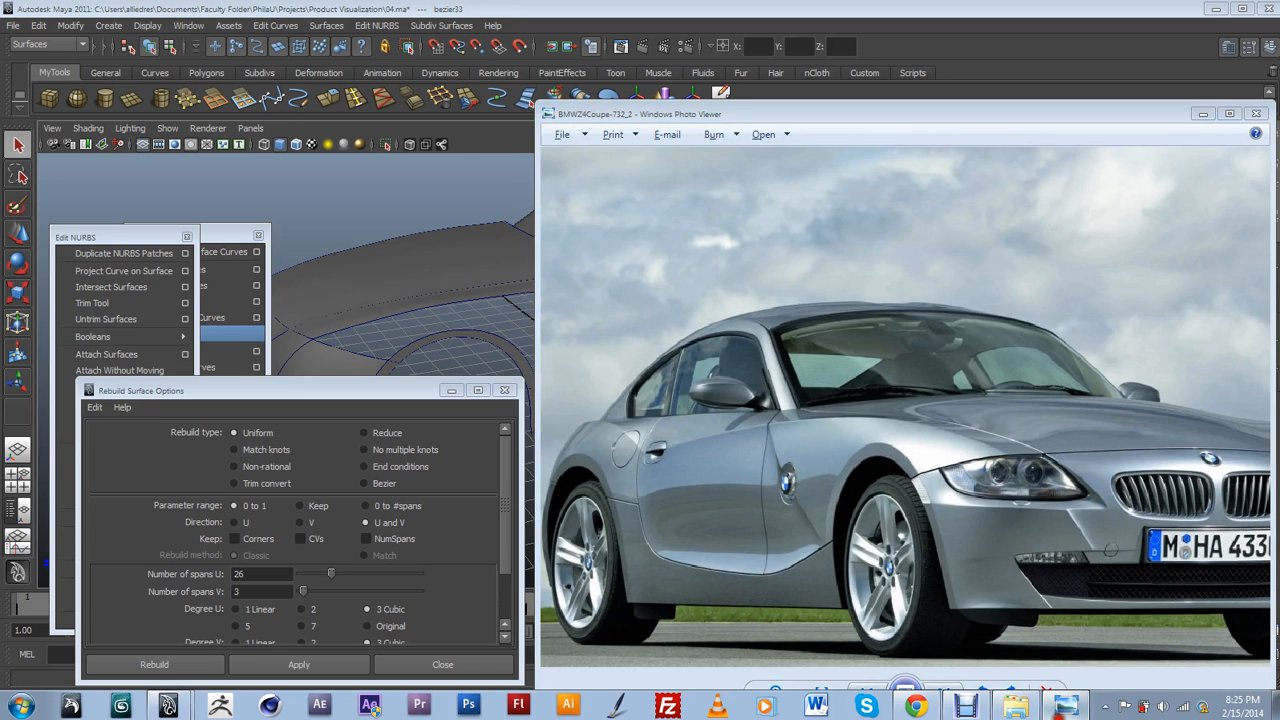
left_click(1058, 706)
scroll(700, 445, "up", 3)
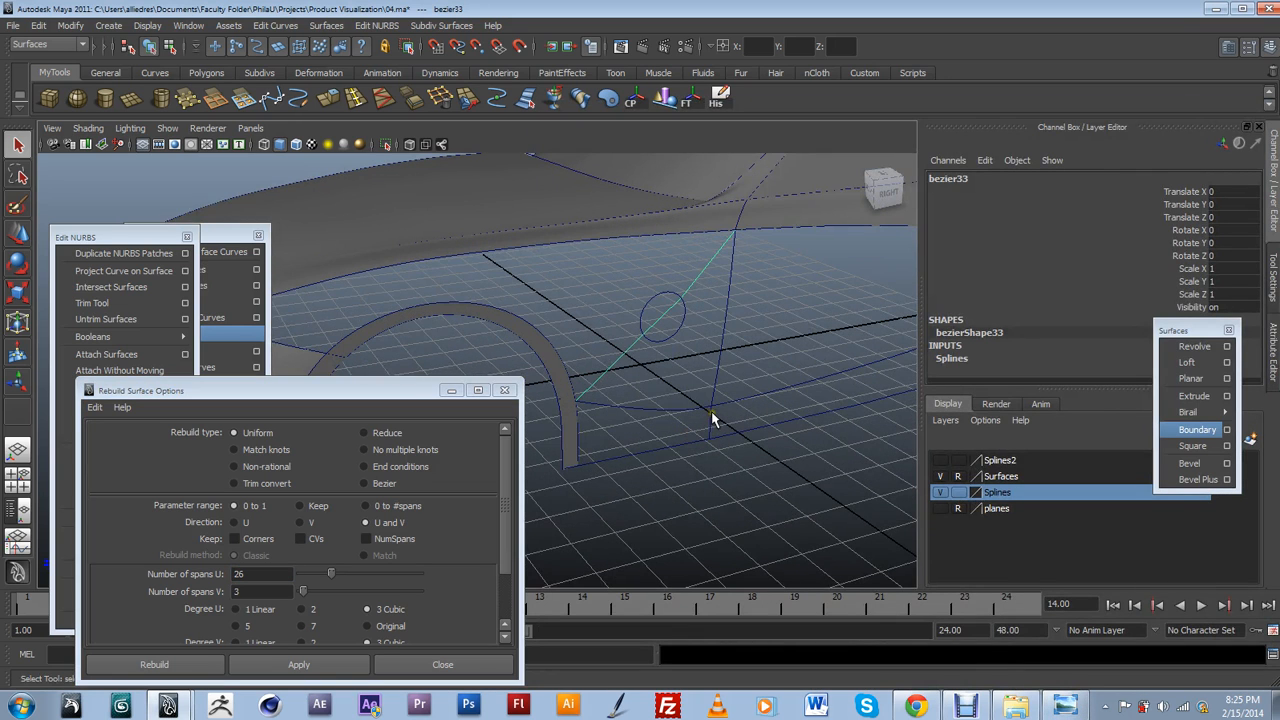
left_click_drag(718, 405, 650, 401, "alt")
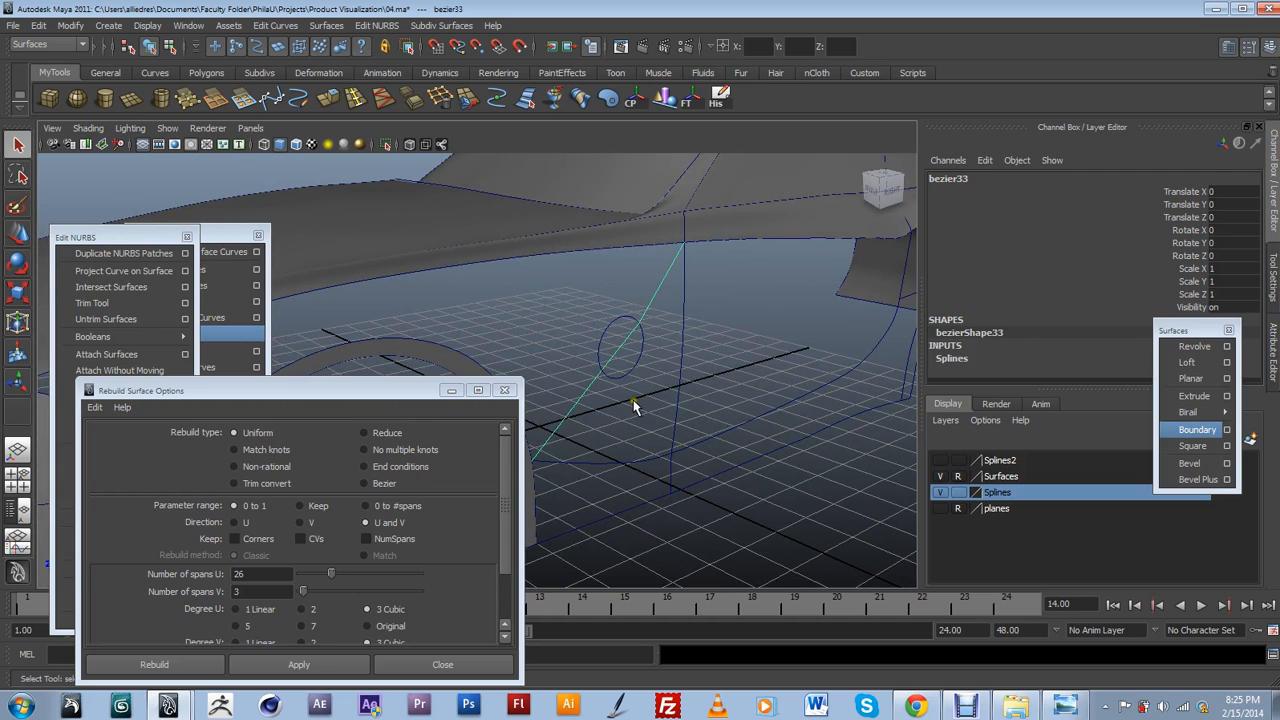
left_click_drag(636, 403, 600, 382, "alt")
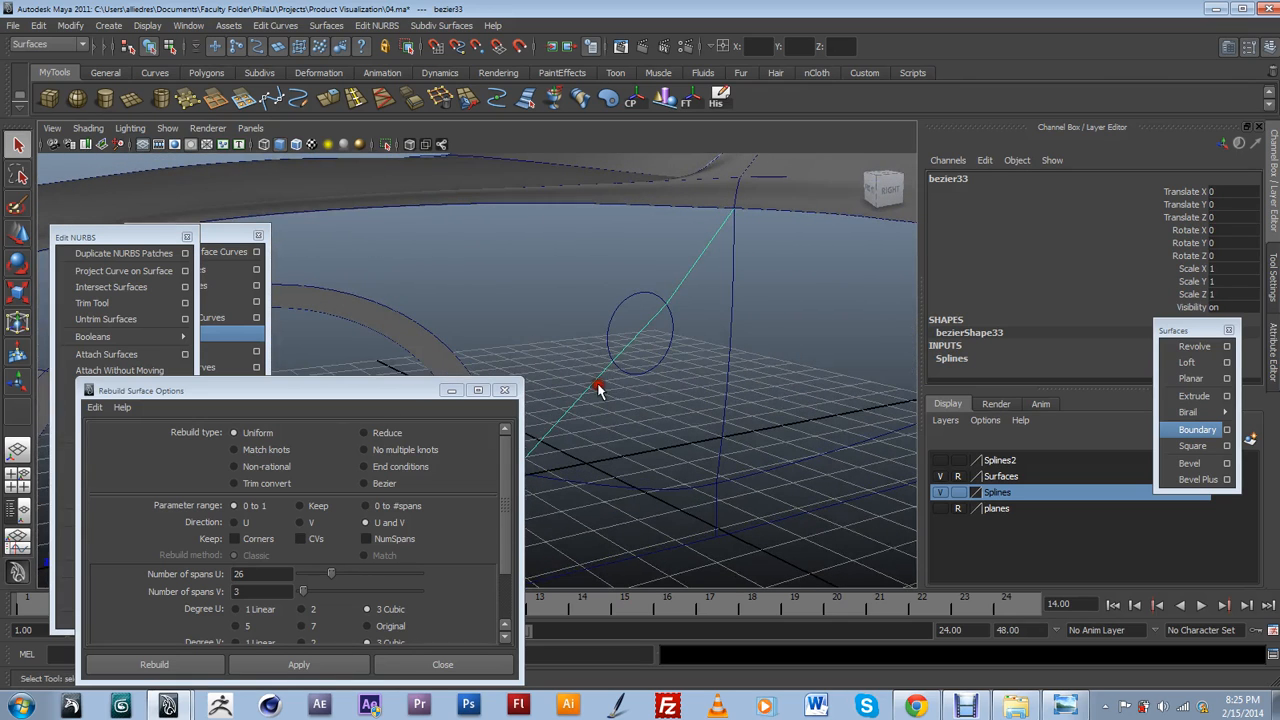
Duplicate the badge circle behind the front wheel arch and move the original circle to the Splines2 layer.
left_click(650, 368)
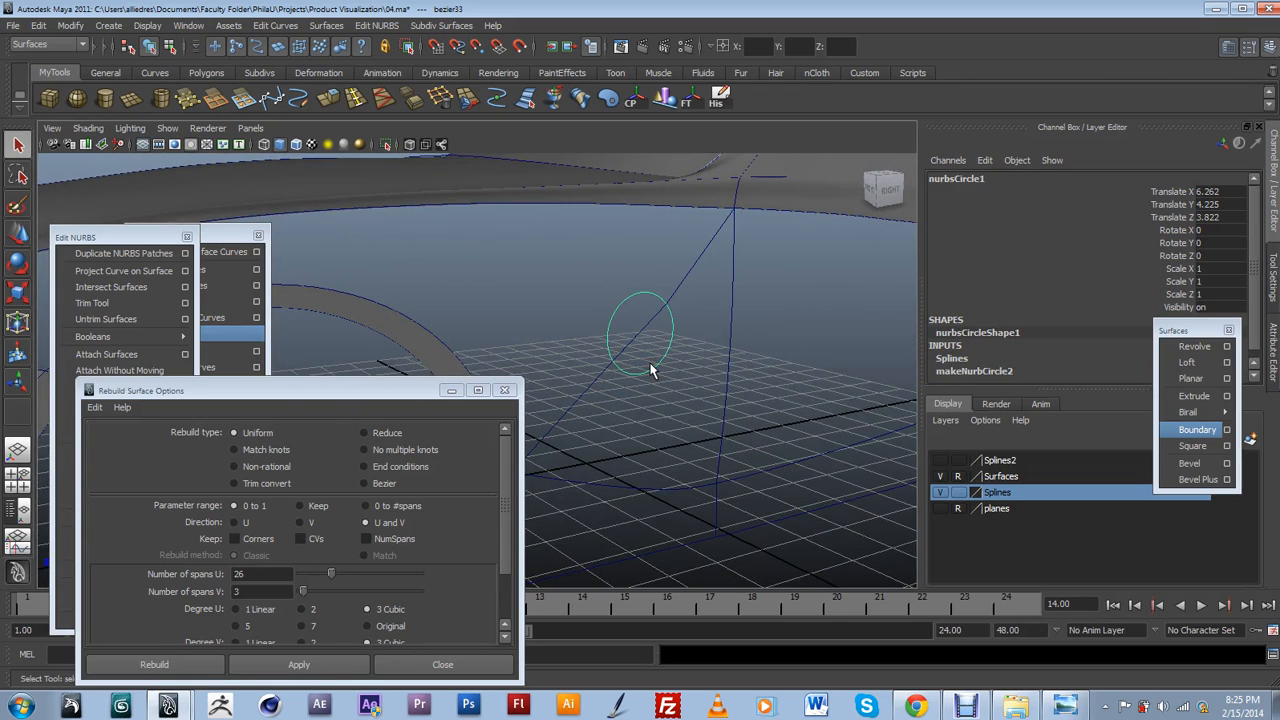
key("ctrl+d")
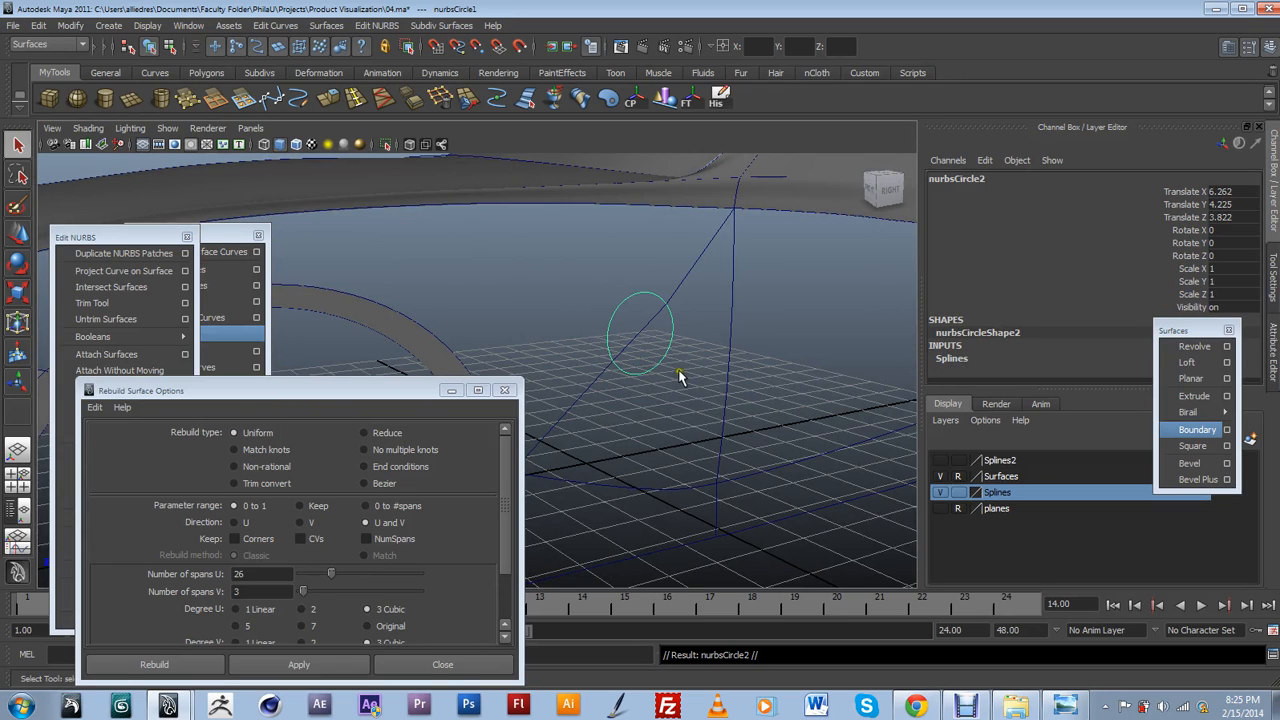
left_click(663, 376)
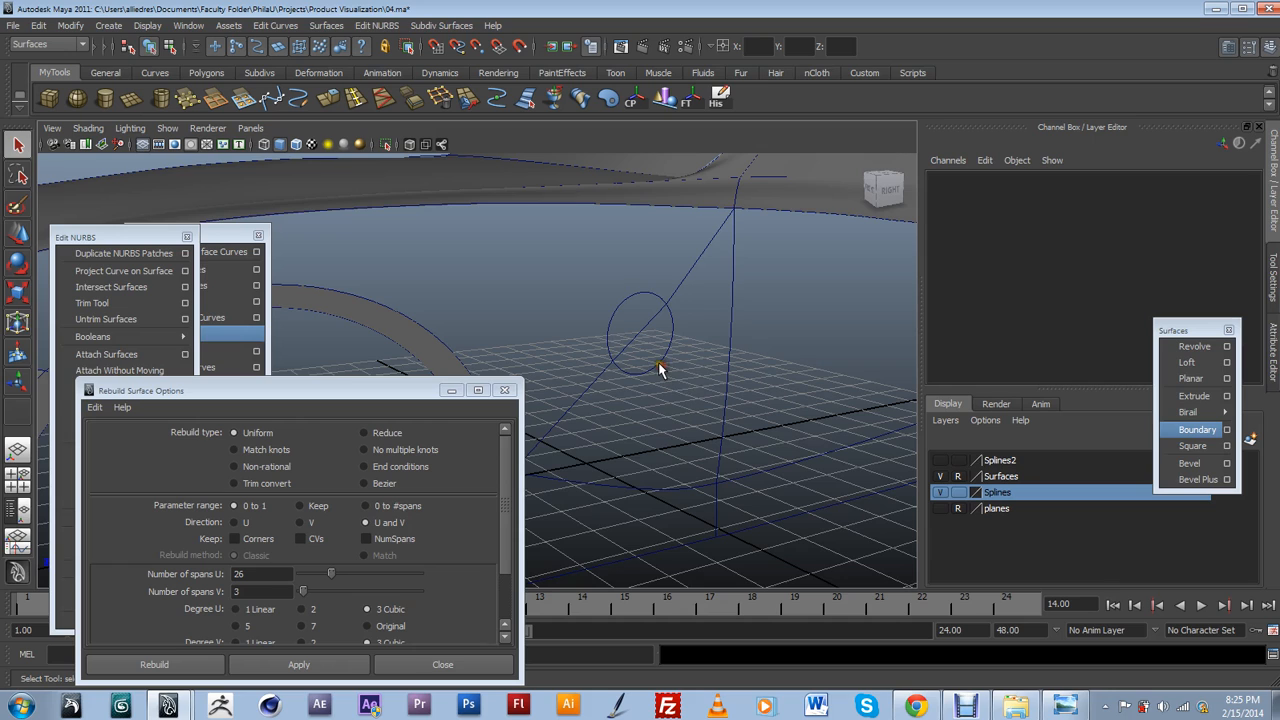
left_click(659, 369)
right_click(999, 463)
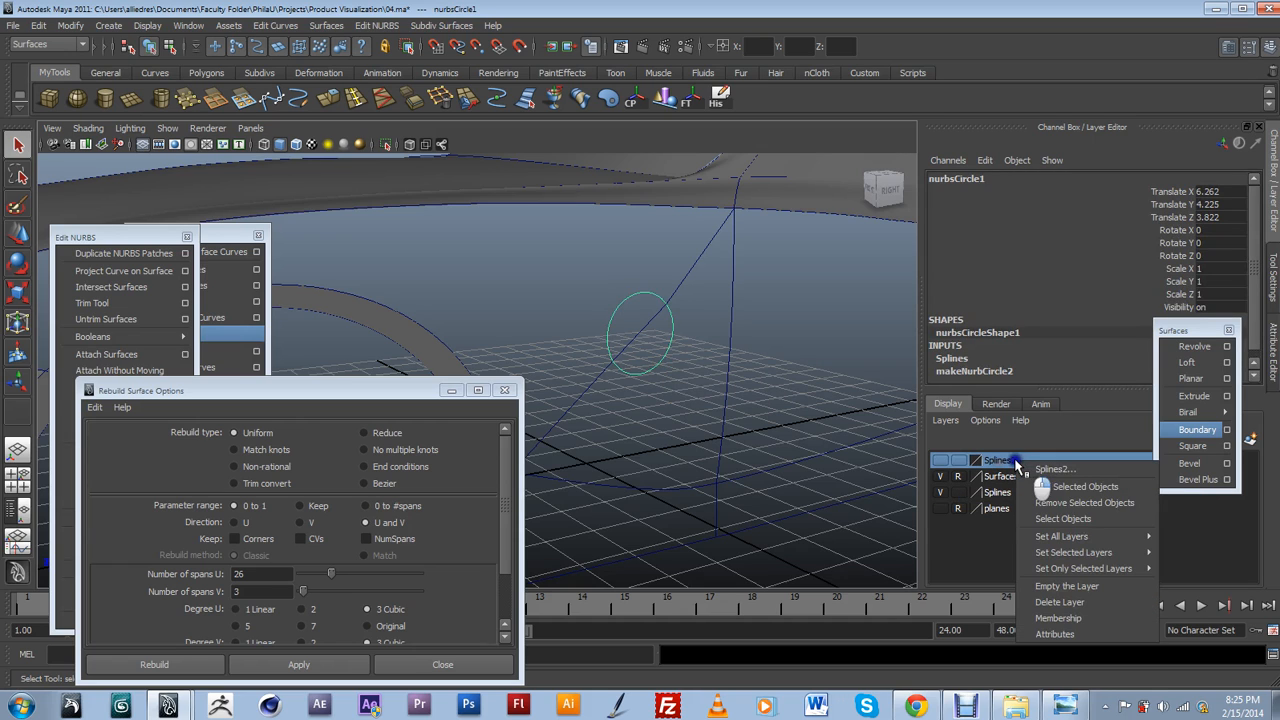
left_click(1065, 488)
Detach the duplicated circle into two arcs at the points where the diagonal line crosses it.
left_click(663, 366)
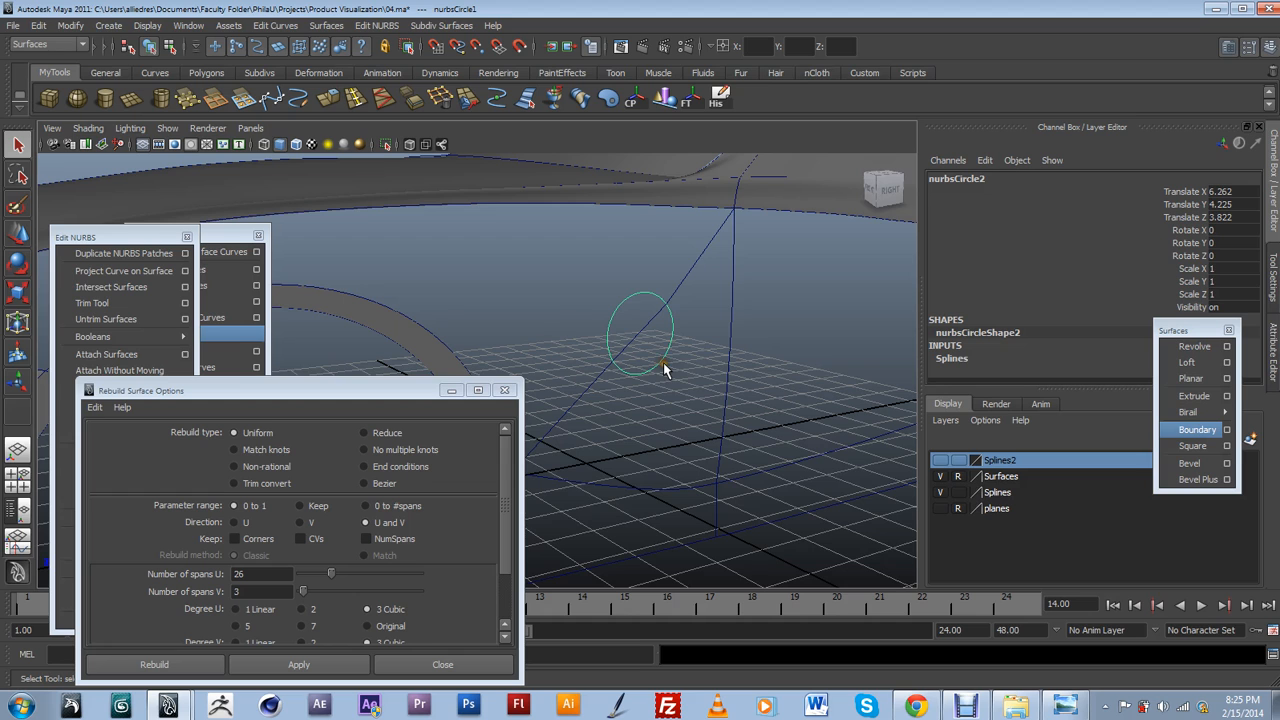
left_click_drag(672, 372, 650, 372, "alt")
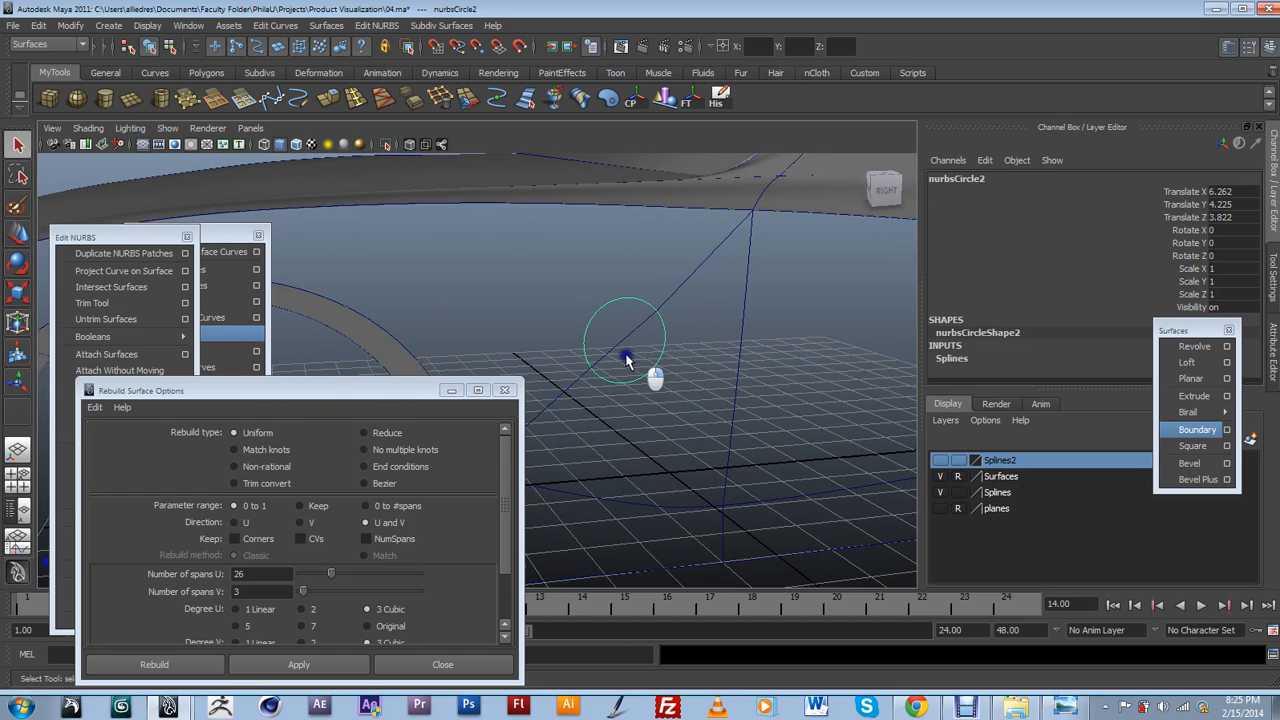
key("F8")
right_click_drag(661, 329, 663, 299)
left_click(590, 371)
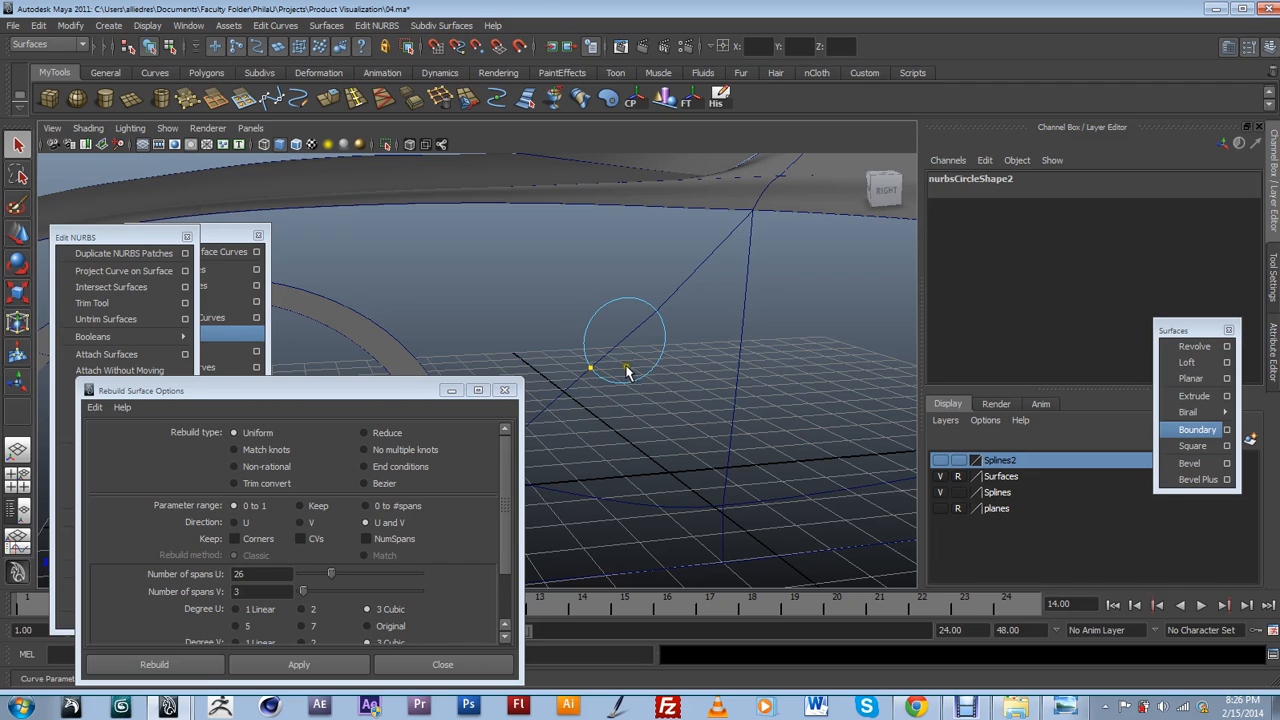
left_click(654, 313, "shift")
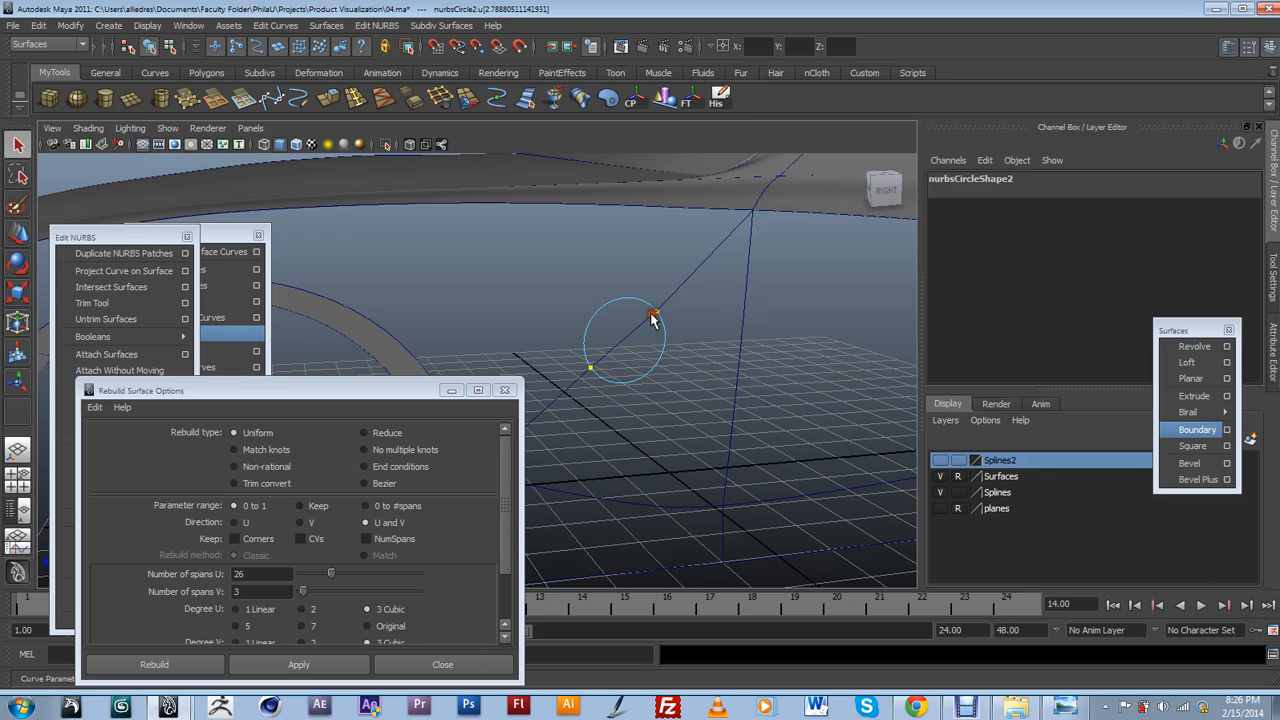
left_click_drag(230, 236, 285, 232)
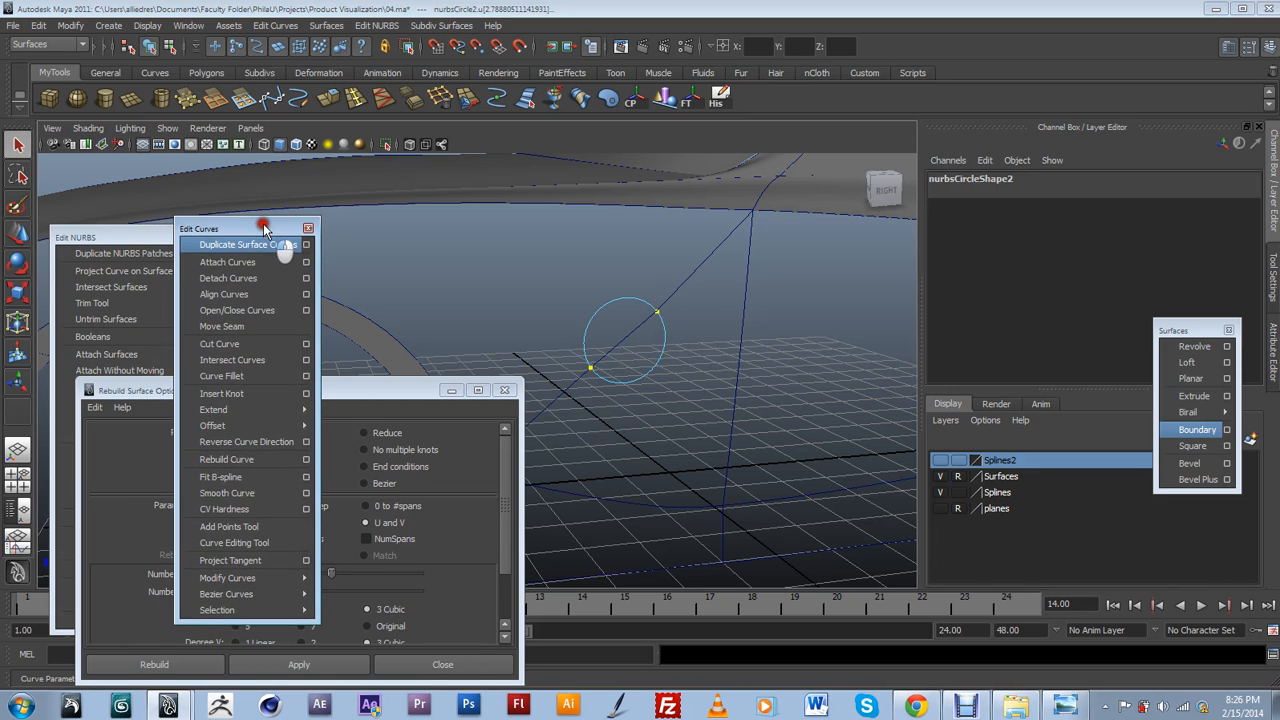
left_click(243, 276)
left_click(593, 323)
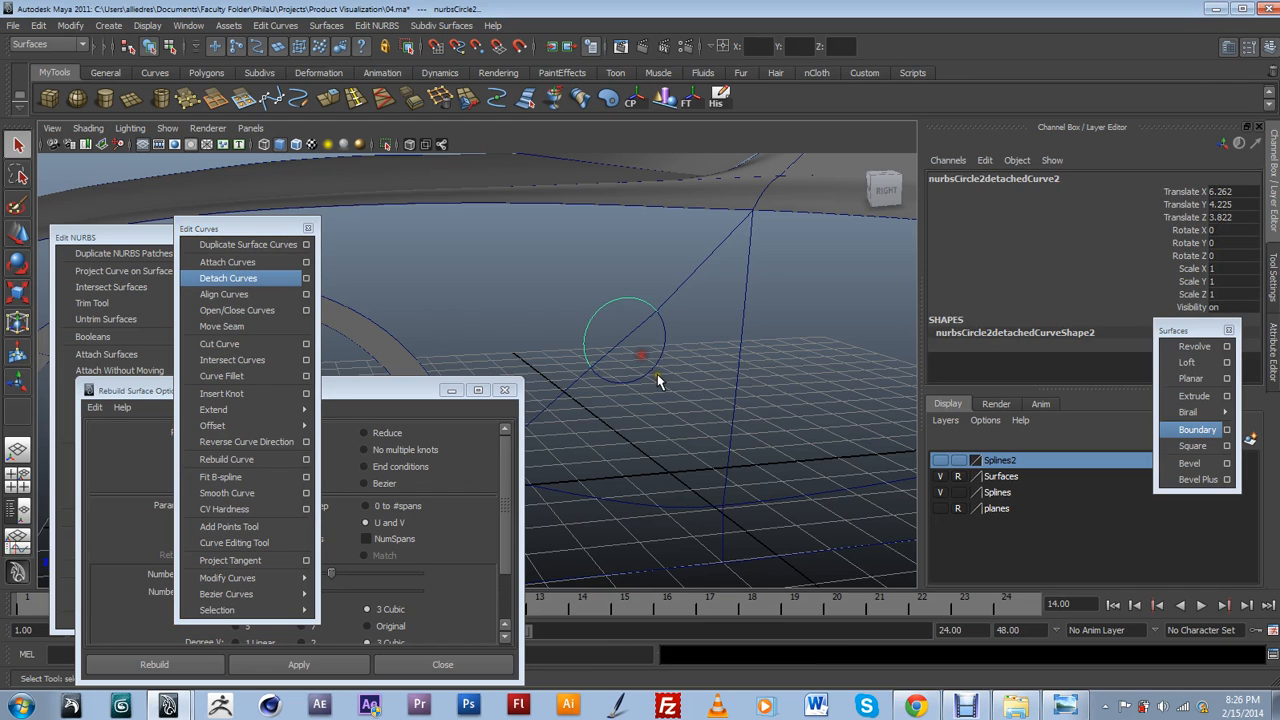
left_click(646, 323)
left_click_drag(726, 376, 721, 380, "alt")
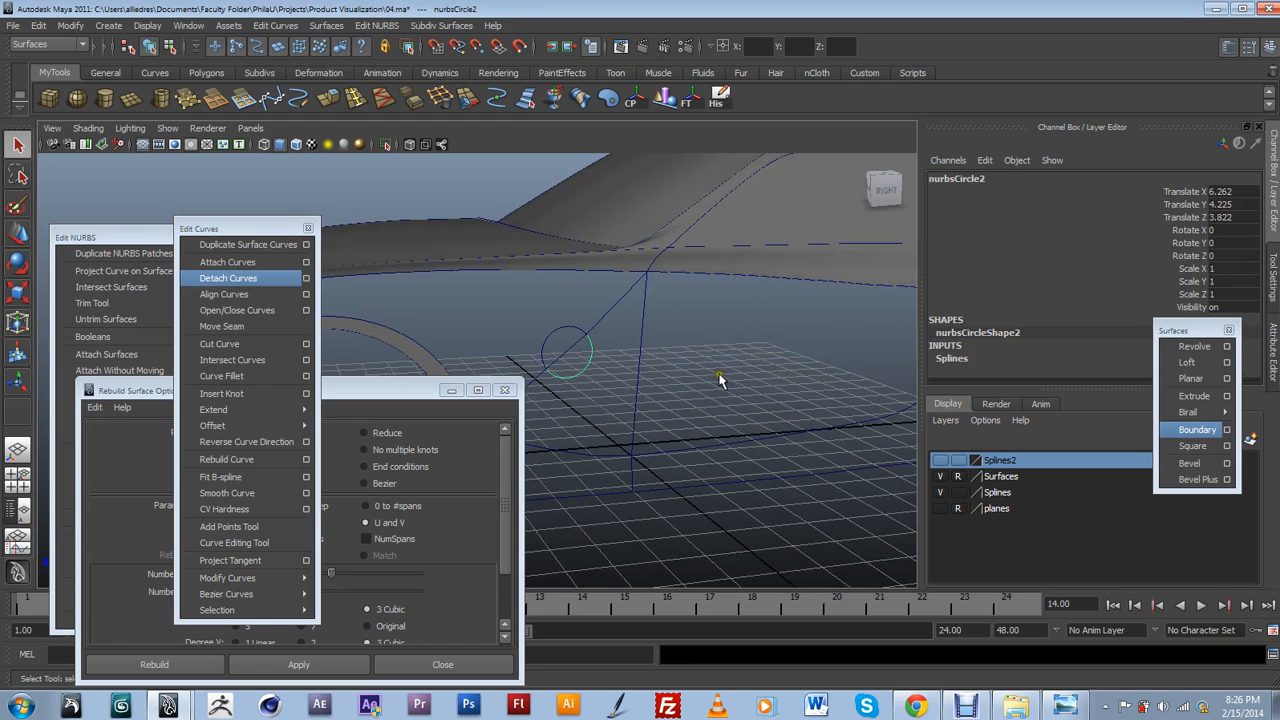
Mark two curve points on the diagonal line where it crosses the circle.
left_click_drag(620, 401, 643, 377, "alt")
left_click(653, 318)
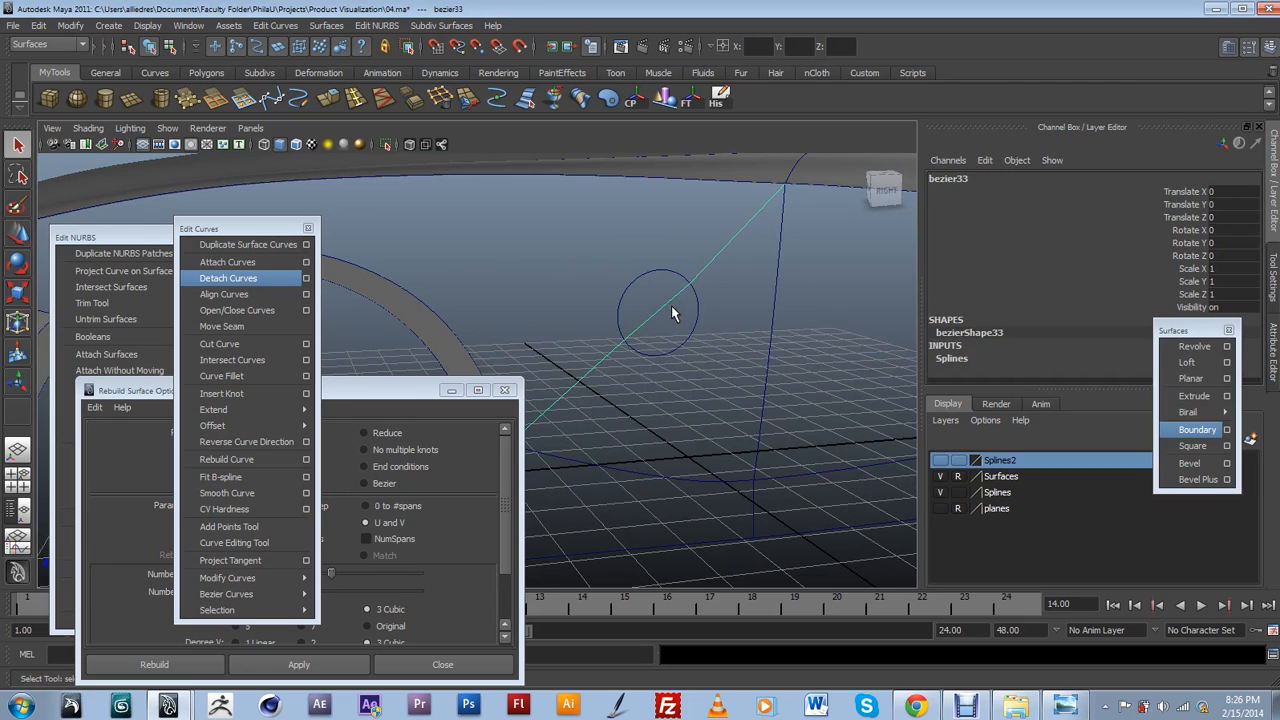
left_click(672, 303)
left_click(676, 274)
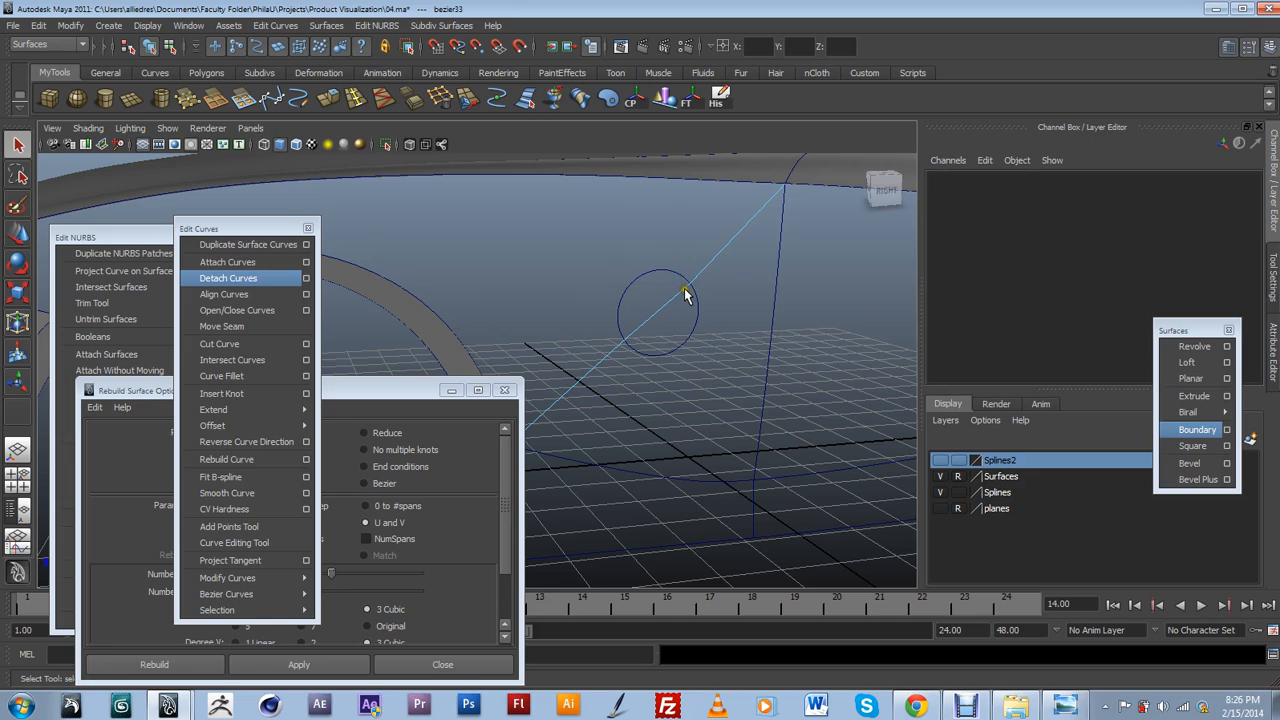
left_click(686, 291)
left_click(688, 289)
left_click(689, 288)
left_click(647, 319, "shift")
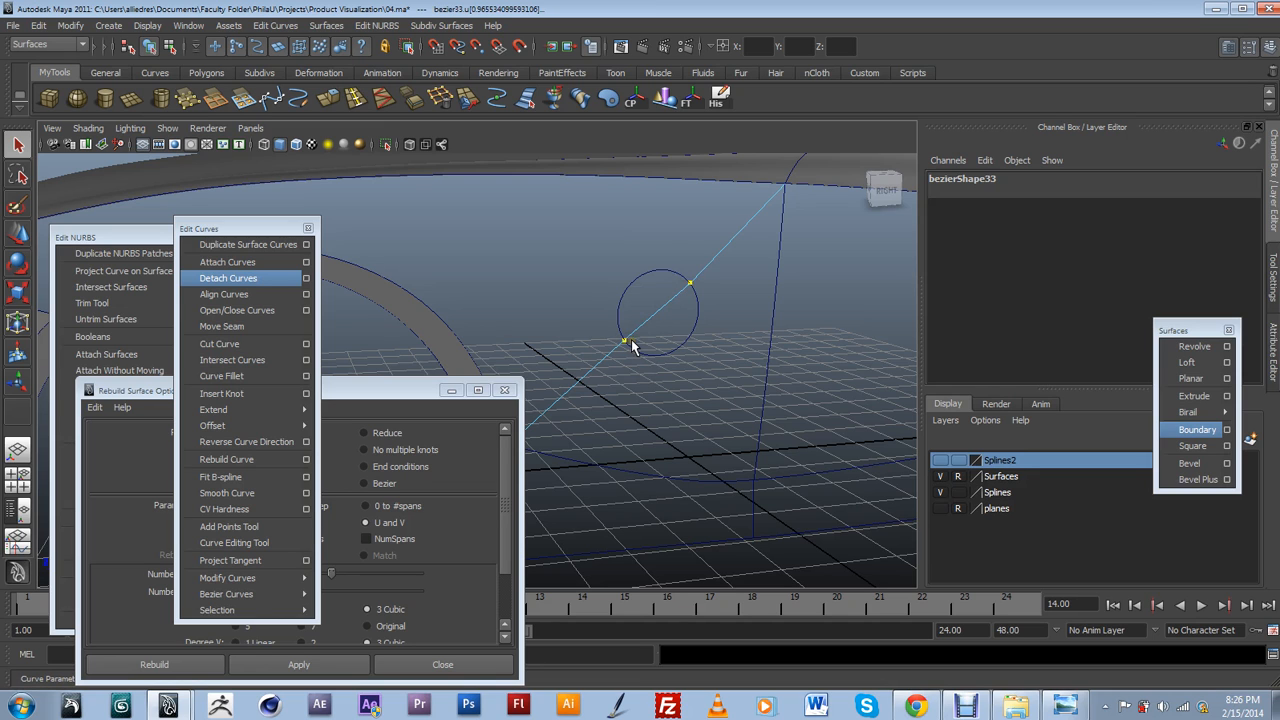
mouse_move(634, 348)
left_mouse_down("alt")
mouse_move(620, 363)
mouse_move(694, 353)
mouse_move(603, 346)
mouse_move(680, 366)
mouse_move(631, 363)
mouse_move(646, 369)
left_mouse_up("alt")
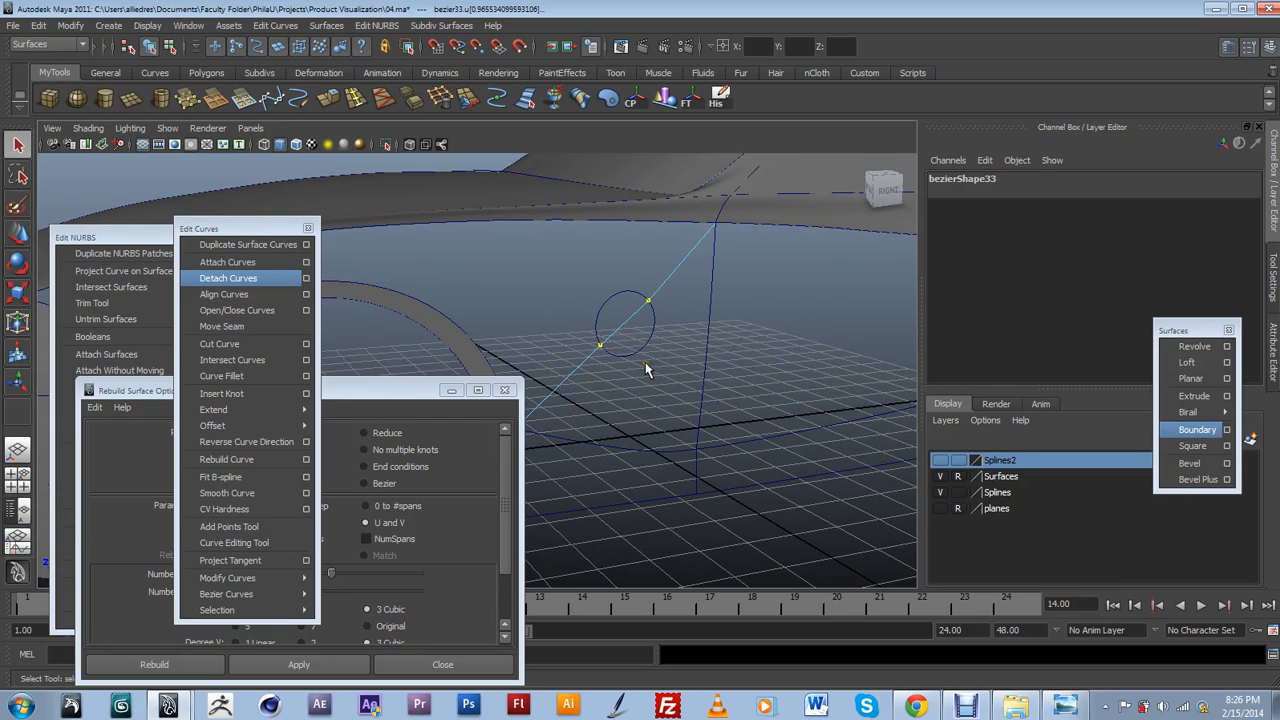
Save the current scene and save a new version of it as 05 in the Product Visualization folder.
left_click(13, 25)
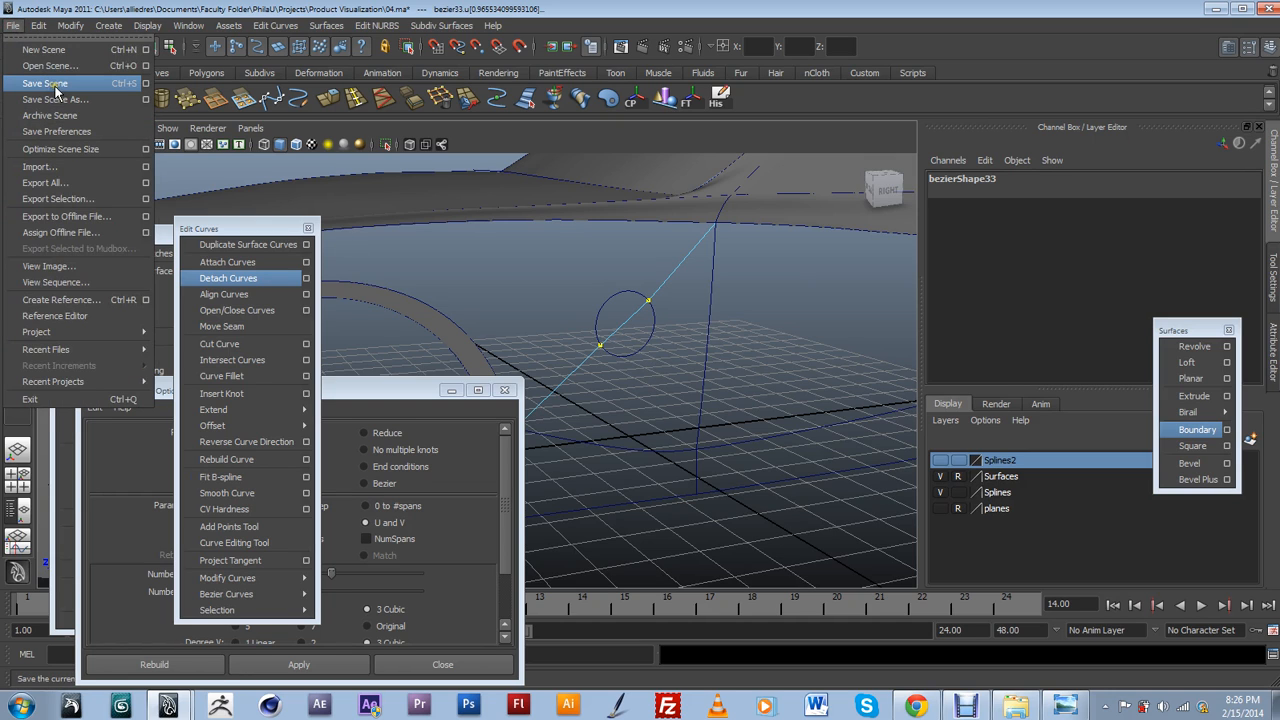
left_click(56, 86)
left_click(14, 25)
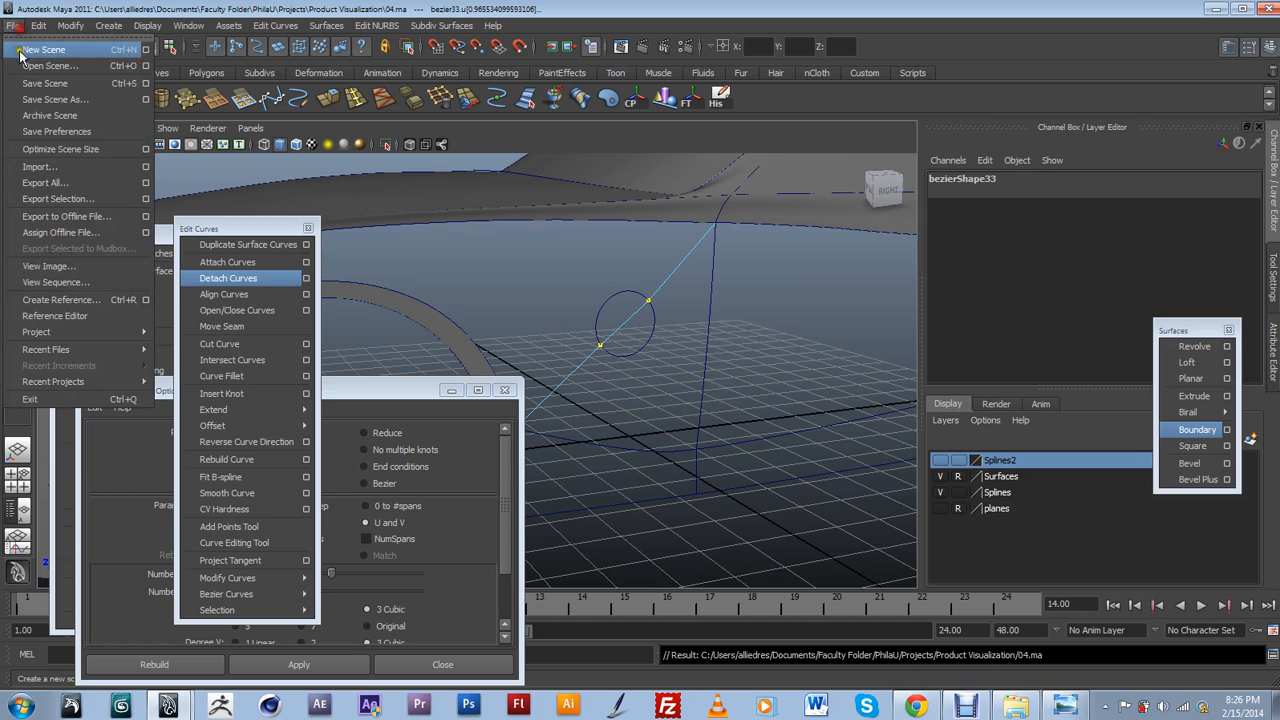
left_click(58, 101)
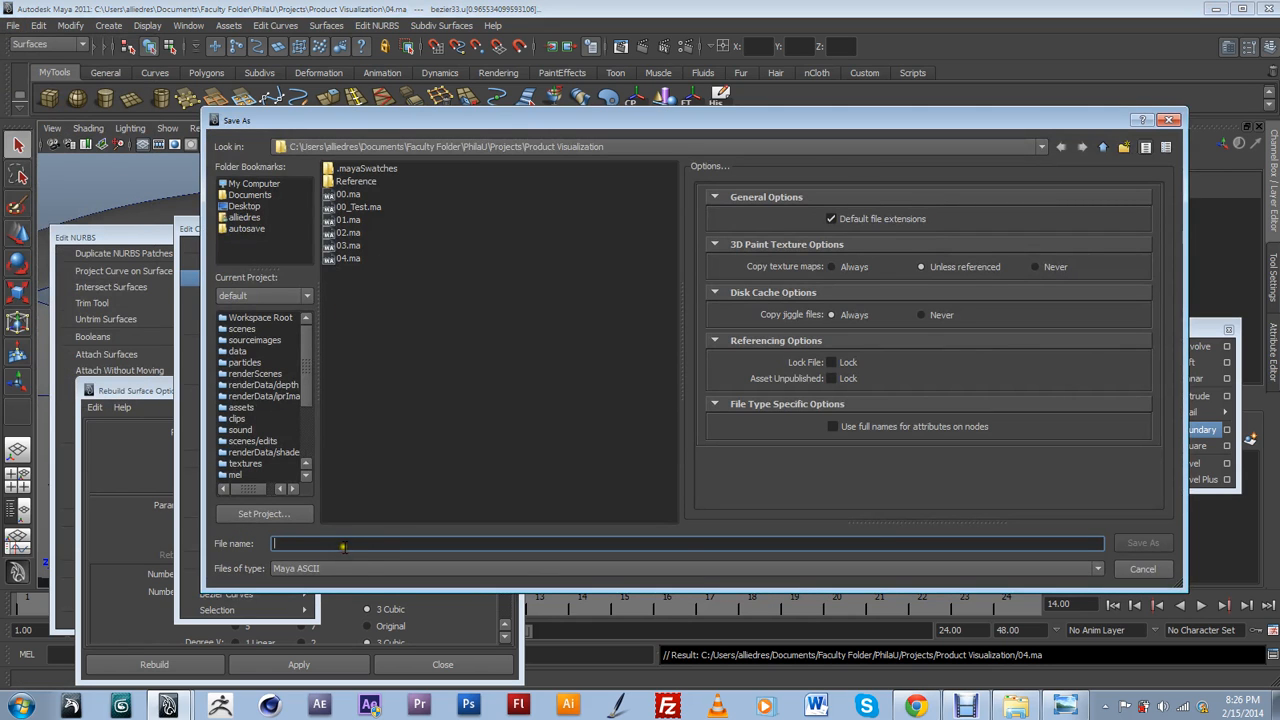
type("05")
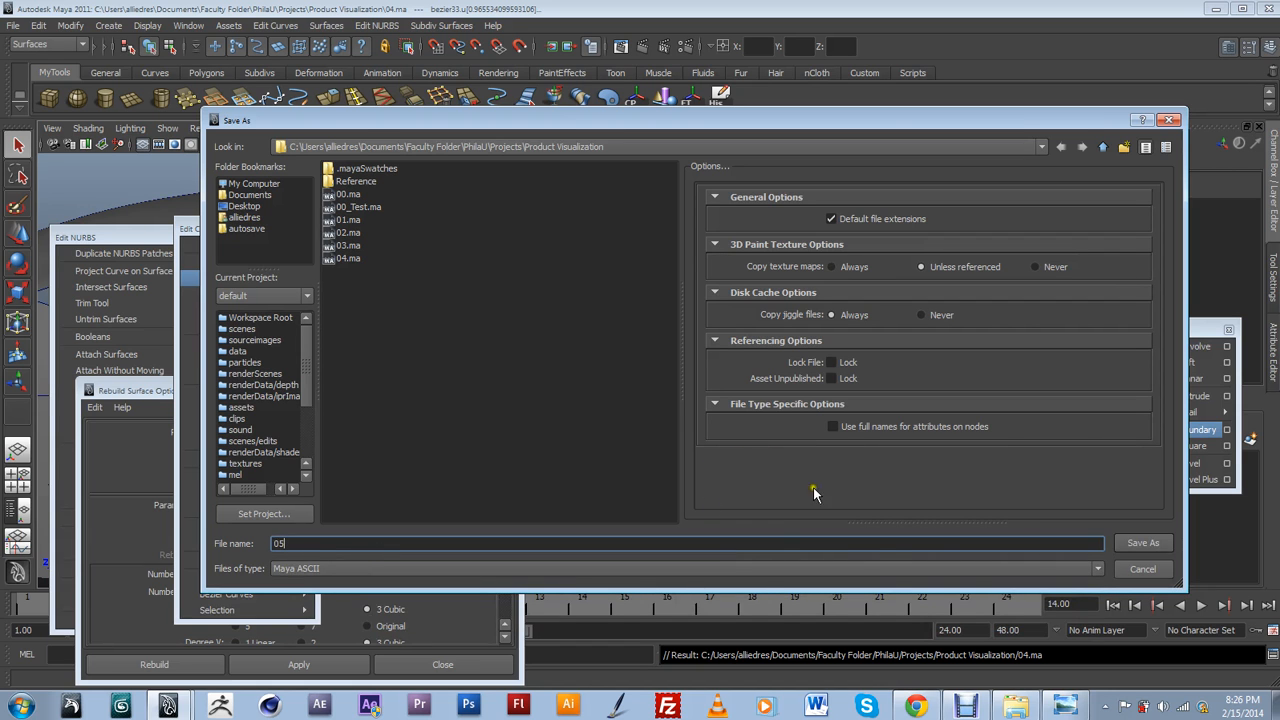
left_click(1140, 543)
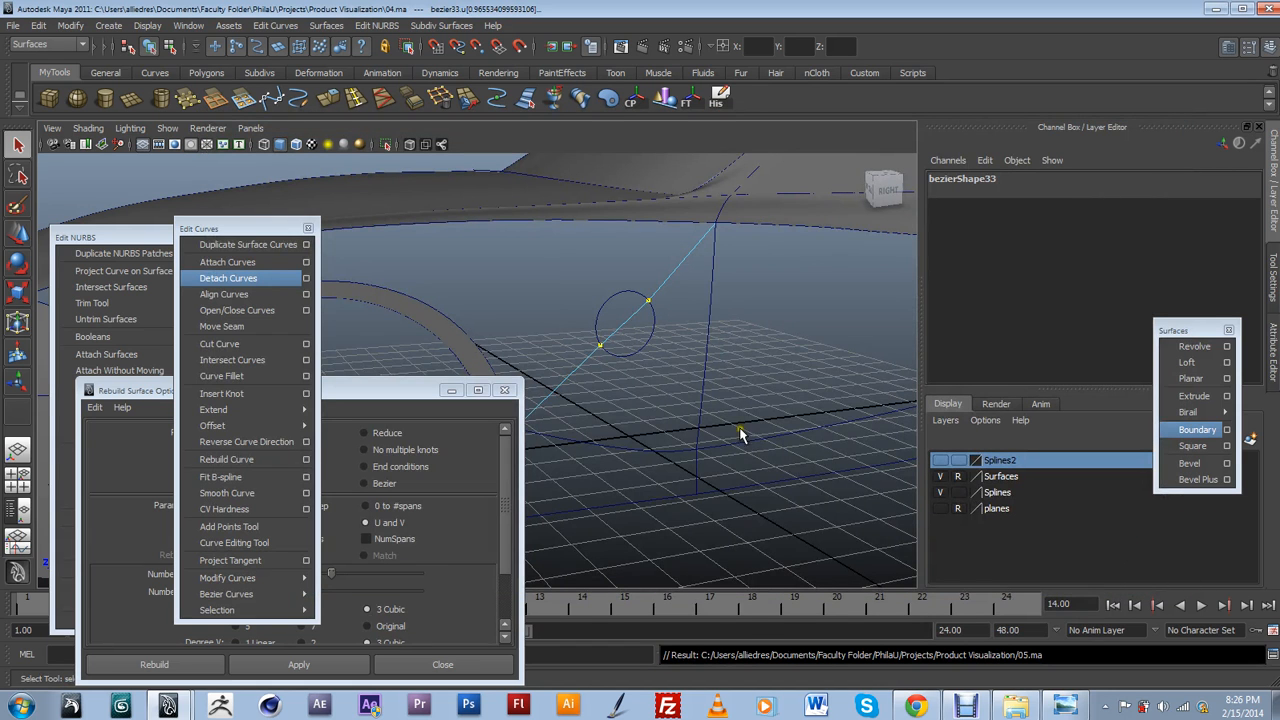
Detach the diagonal line at the two marked points and delete the middle segment inside the circle.
left_click_drag(661, 422, 652, 420, "alt")
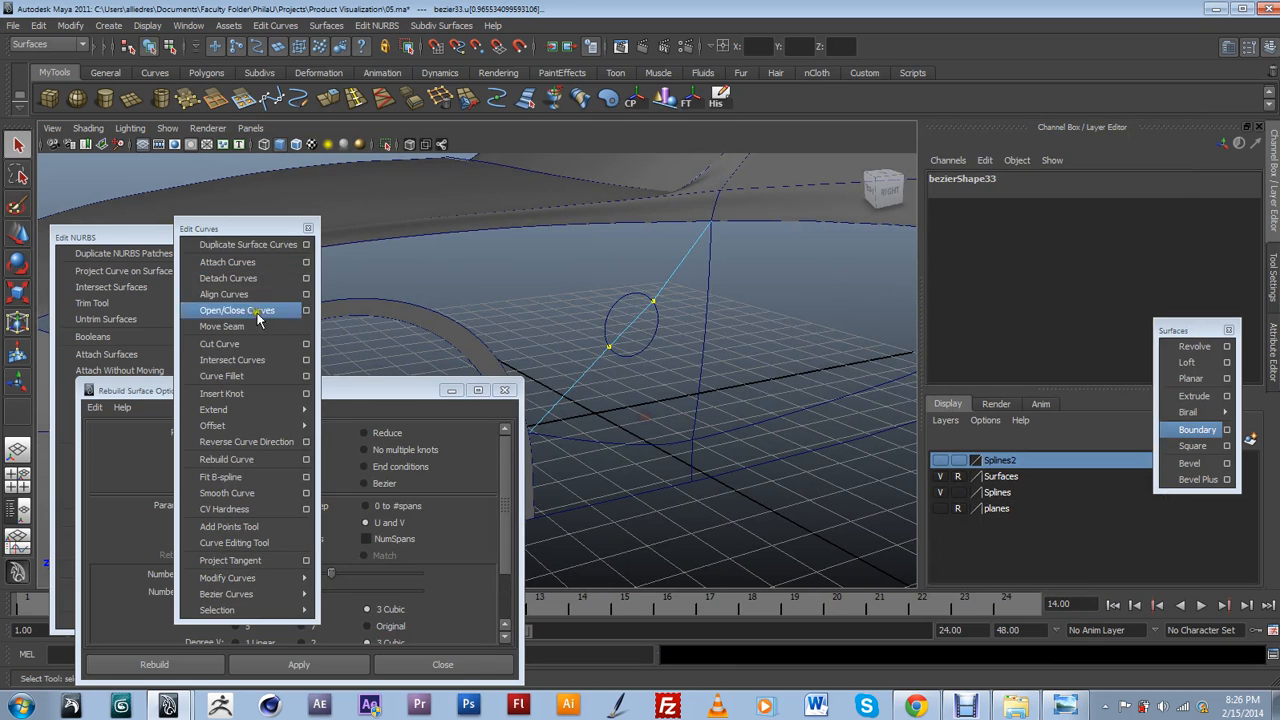
left_click(240, 278)
left_click_drag(780, 355, 614, 313, "alt")
left_click(614, 316)
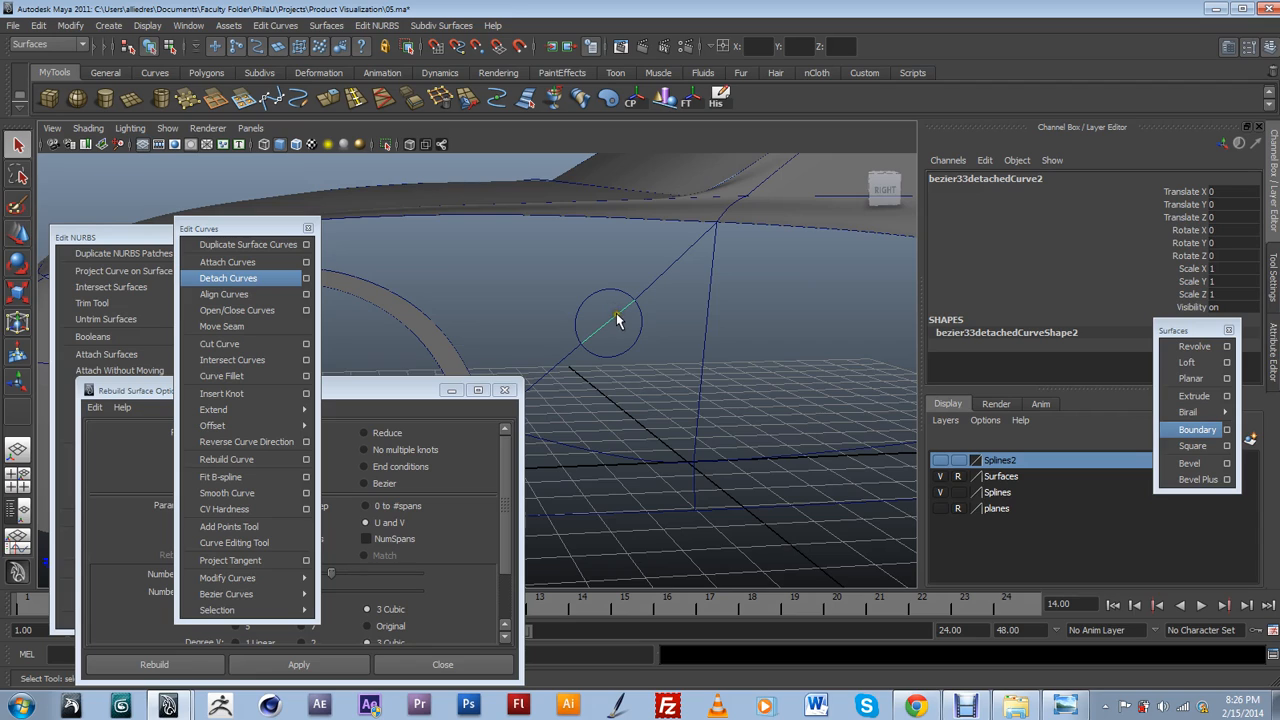
key("Delete")
Attach the upper diagonal segment, the lower right arc of the circle and the lower diagonal segment.
left_click(640, 310)
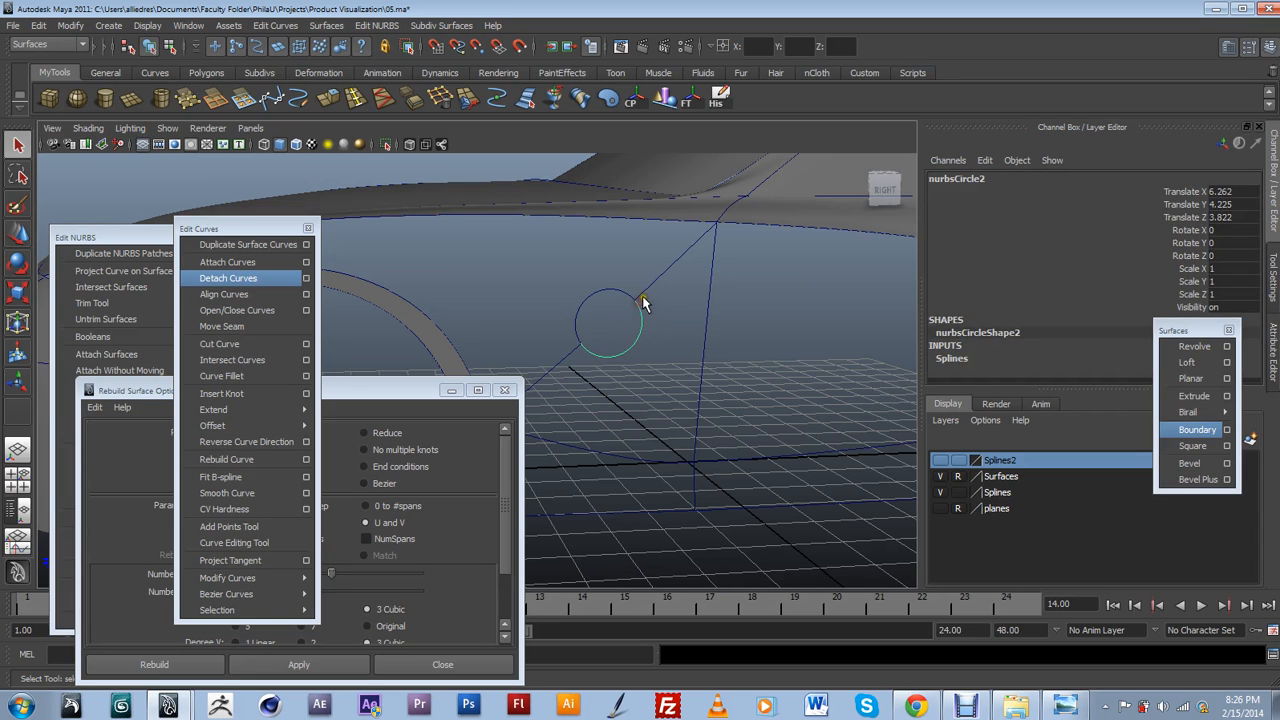
left_click(641, 309)
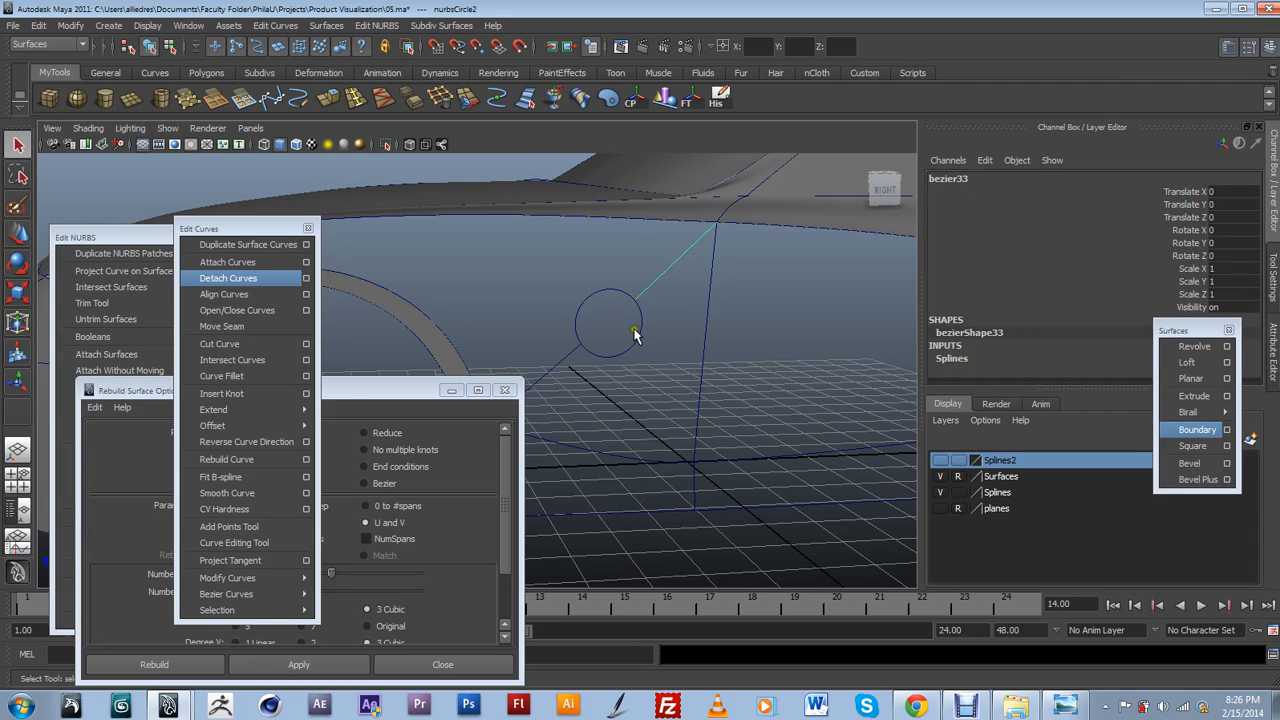
left_click(609, 354)
left_click(566, 362)
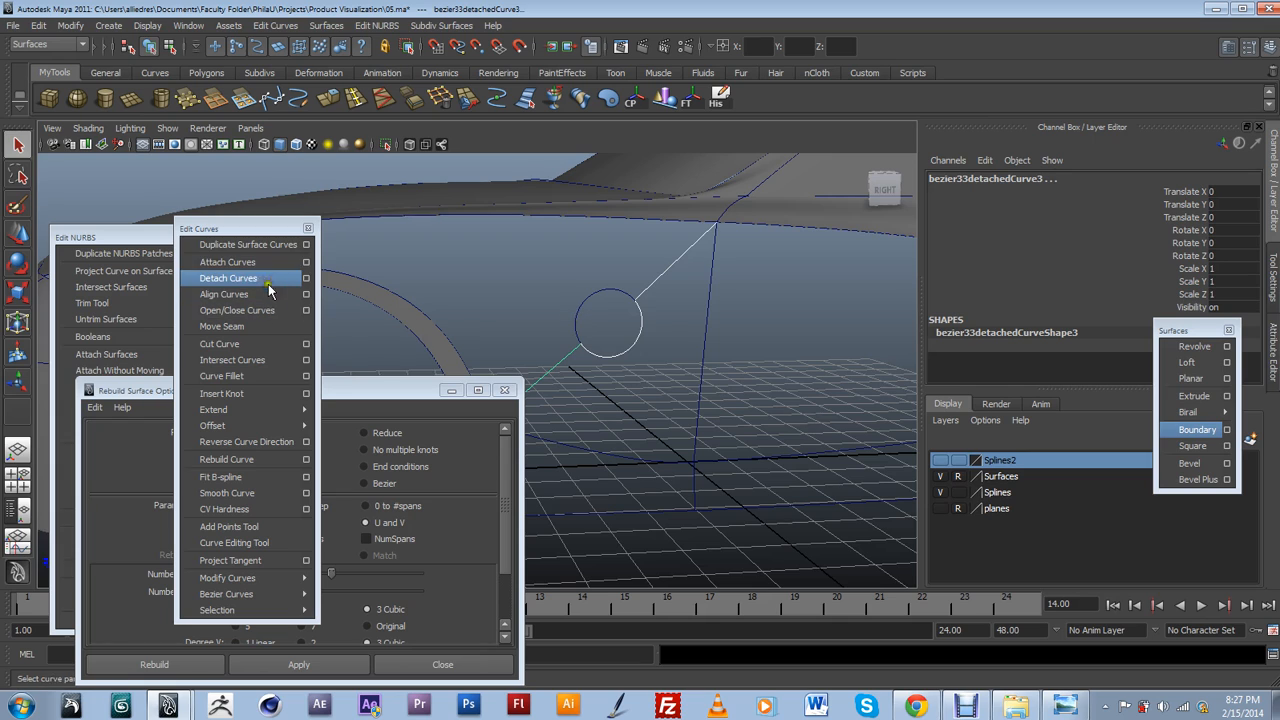
left_click(228, 262)
Delete the construction history of the diagonal curves and the arc used for the attachment.
left_click(645, 293)
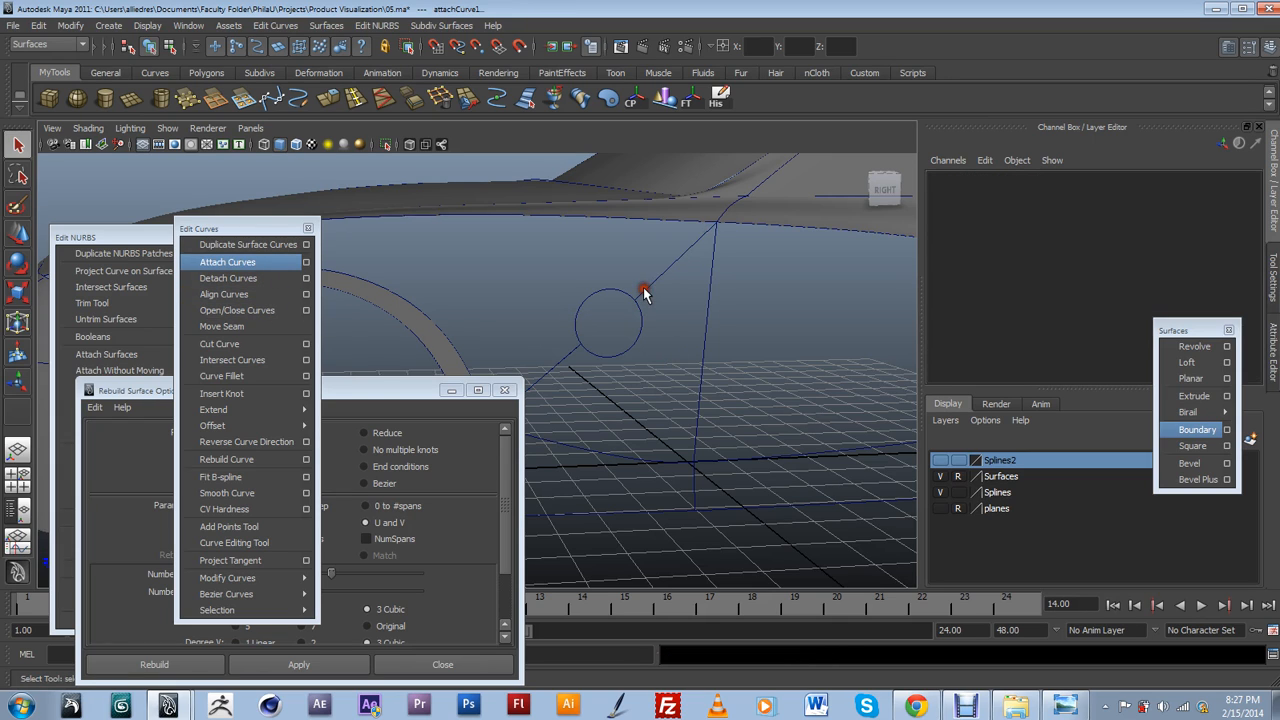
left_click(645, 286)
left_click(656, 280)
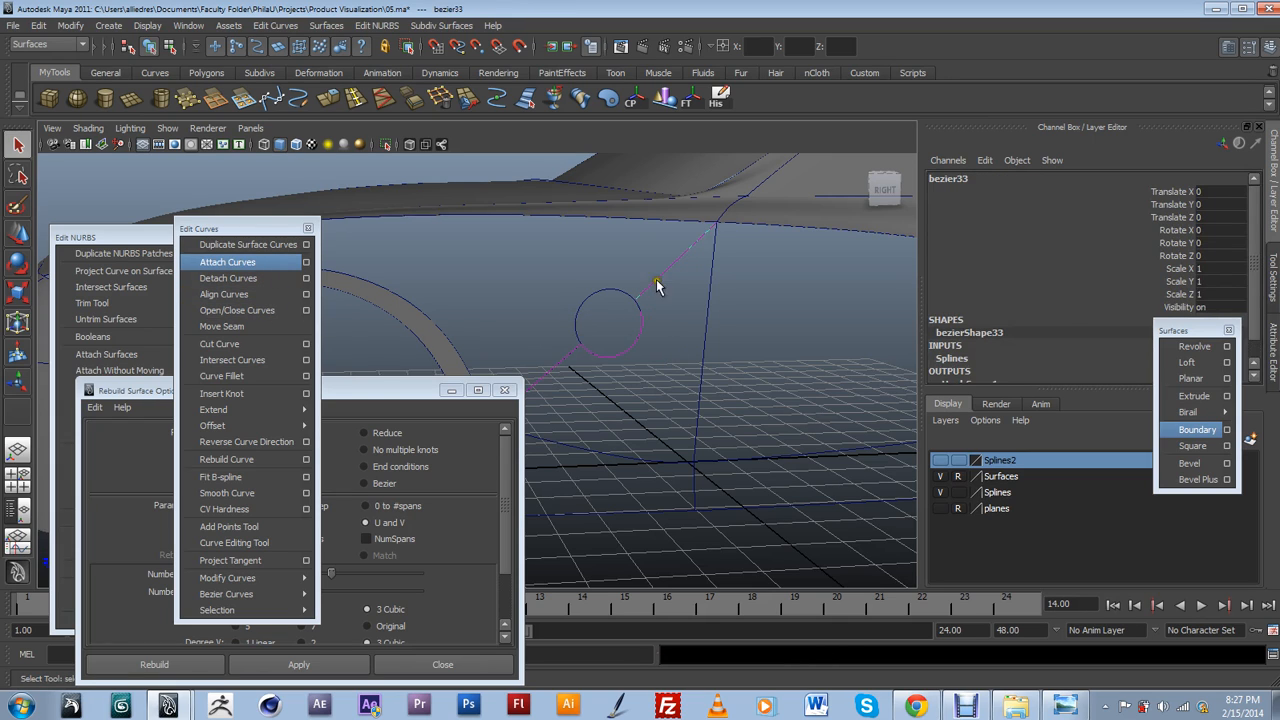
left_click(718, 100)
left_click(606, 322)
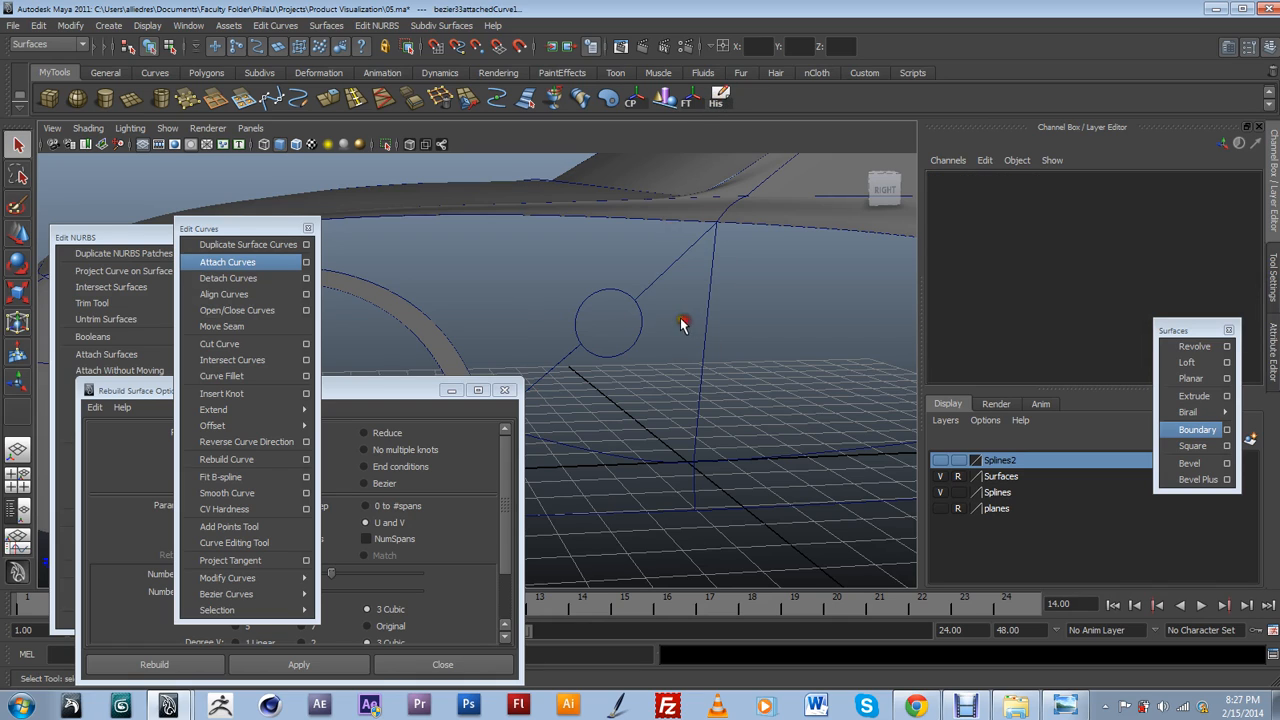
Delete the leftover original diagonal segments and circle arc underneath the attached curve.
left_click(649, 290)
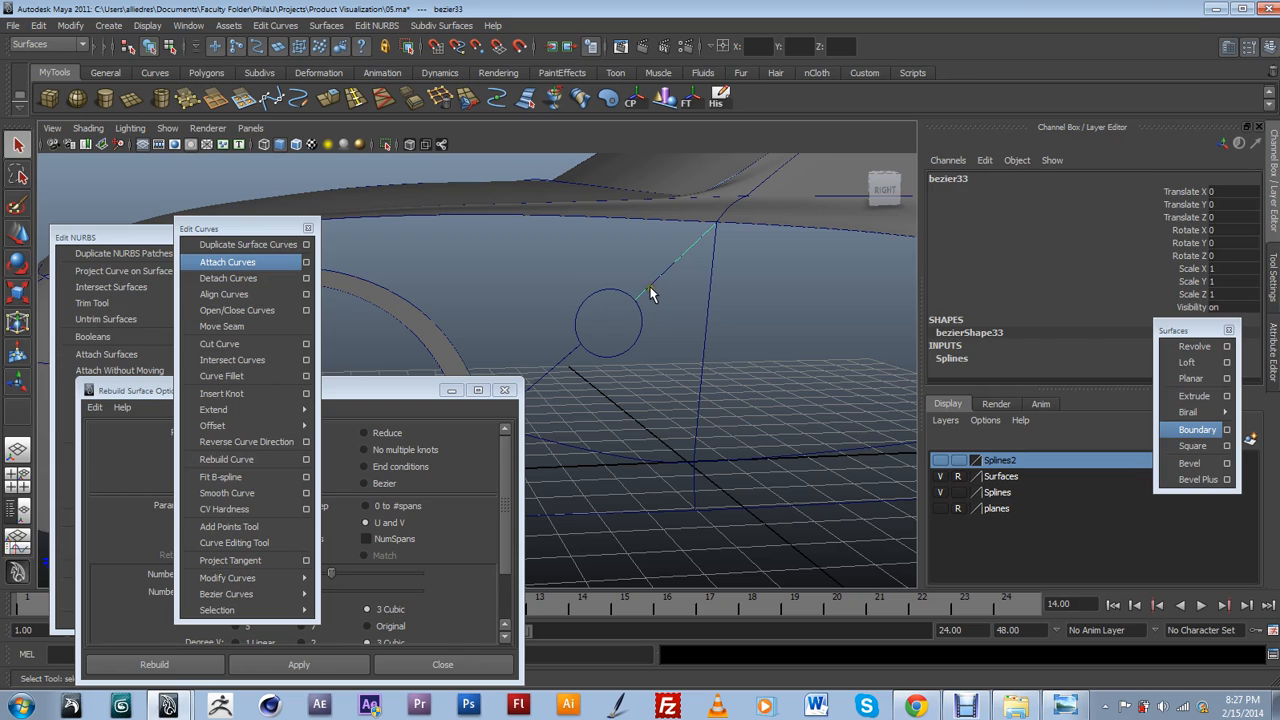
left_click(647, 308)
left_click(640, 328)
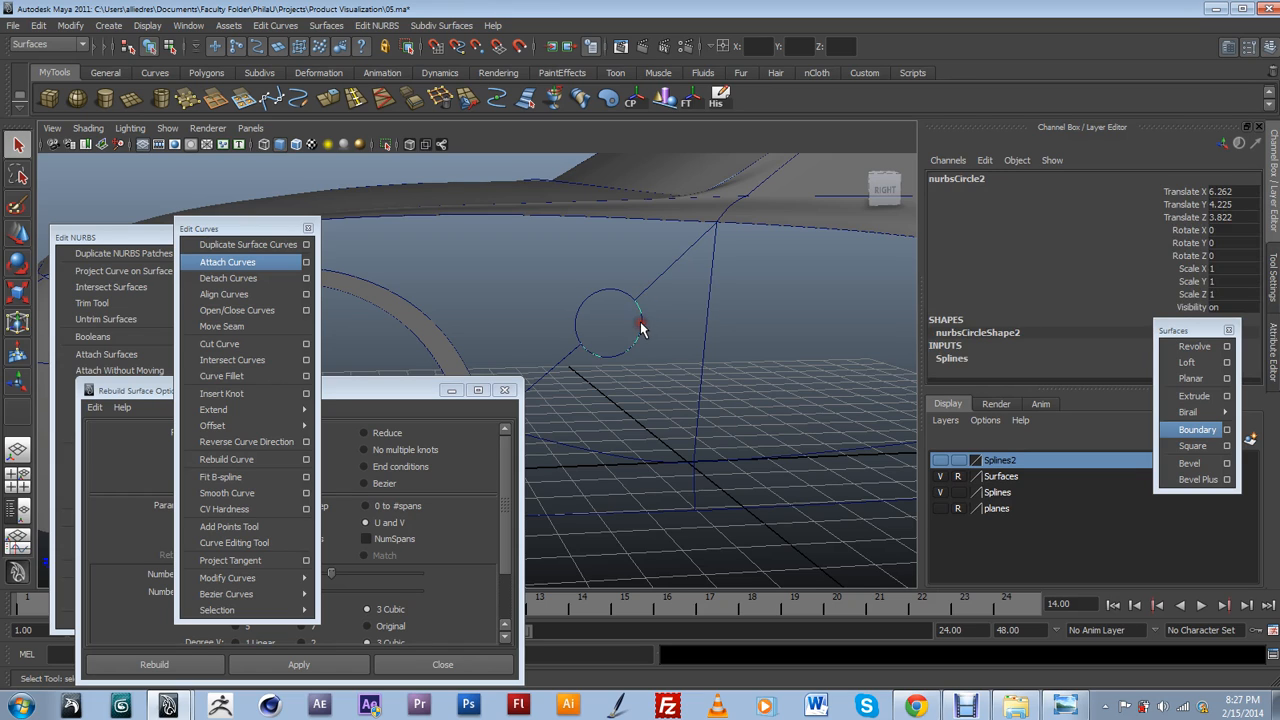
left_click(567, 360)
left_click(566, 361)
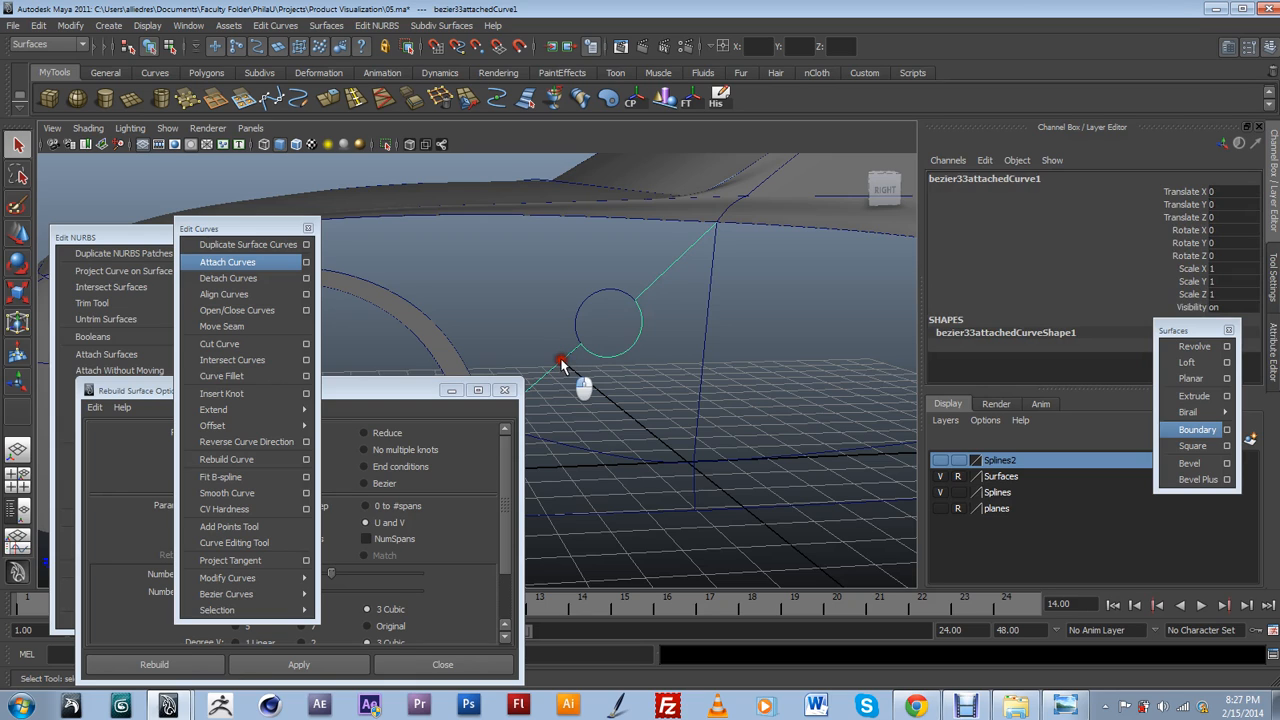
Examine the attached curve along the diagonal and around the badge circle.
left_click_drag(435, 392, 350, 404)
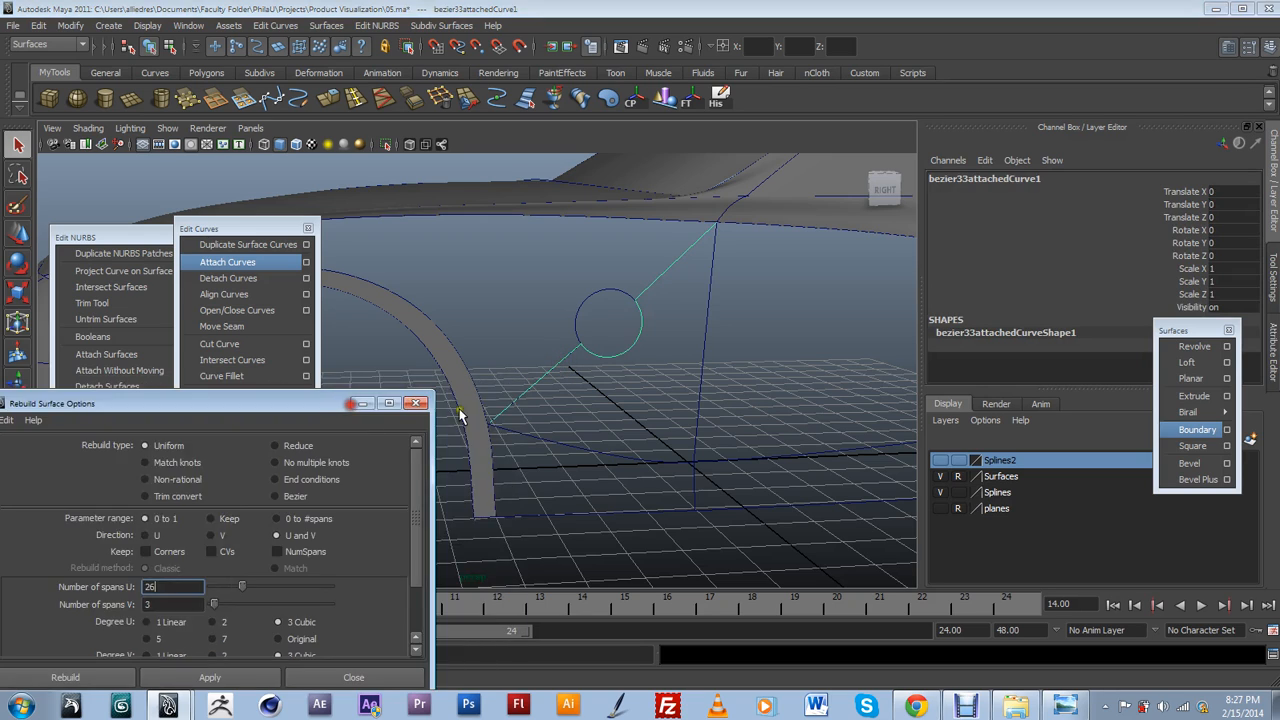
left_click(598, 432)
left_click(576, 327)
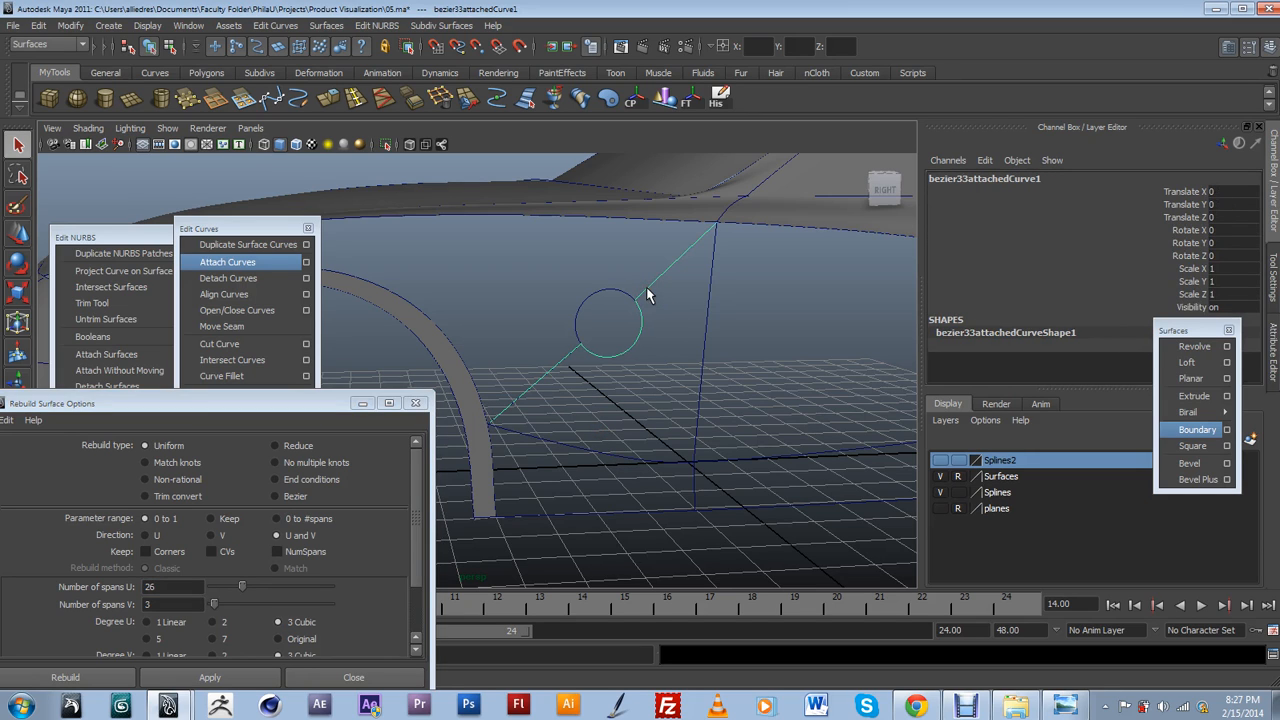
scroll(646, 287, "up", 3)
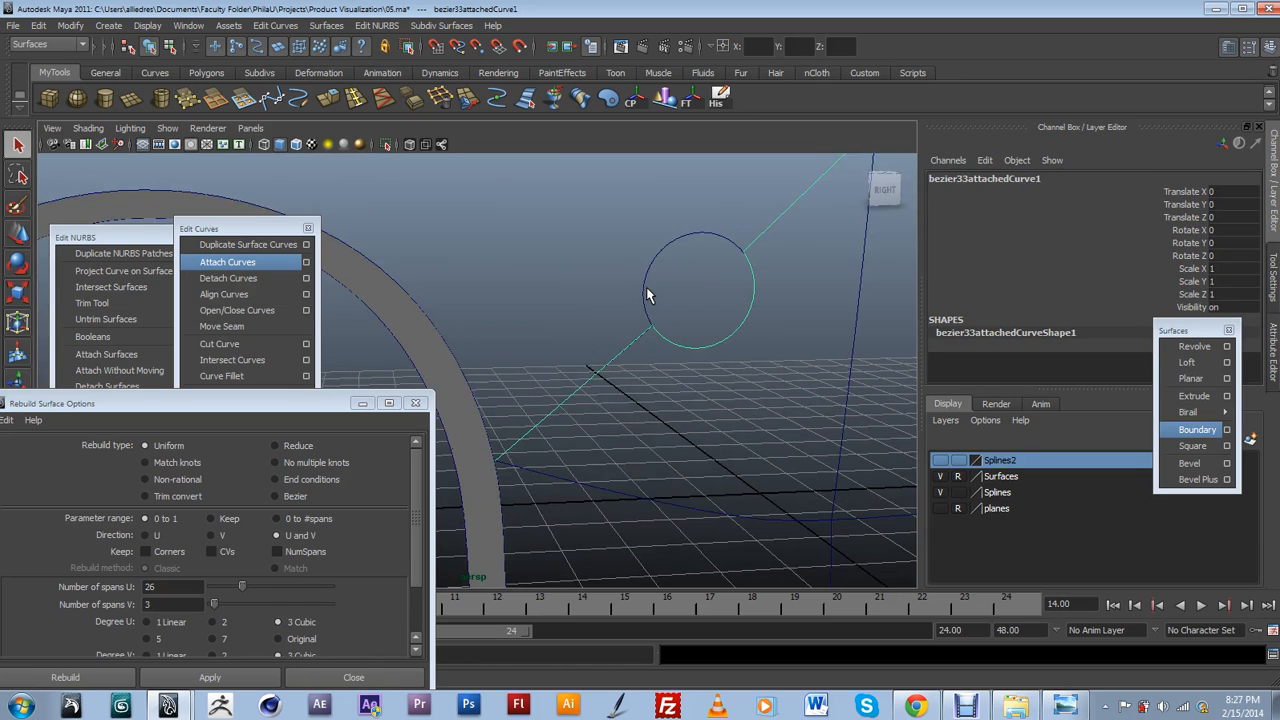
scroll(646, 295, "down", 3)
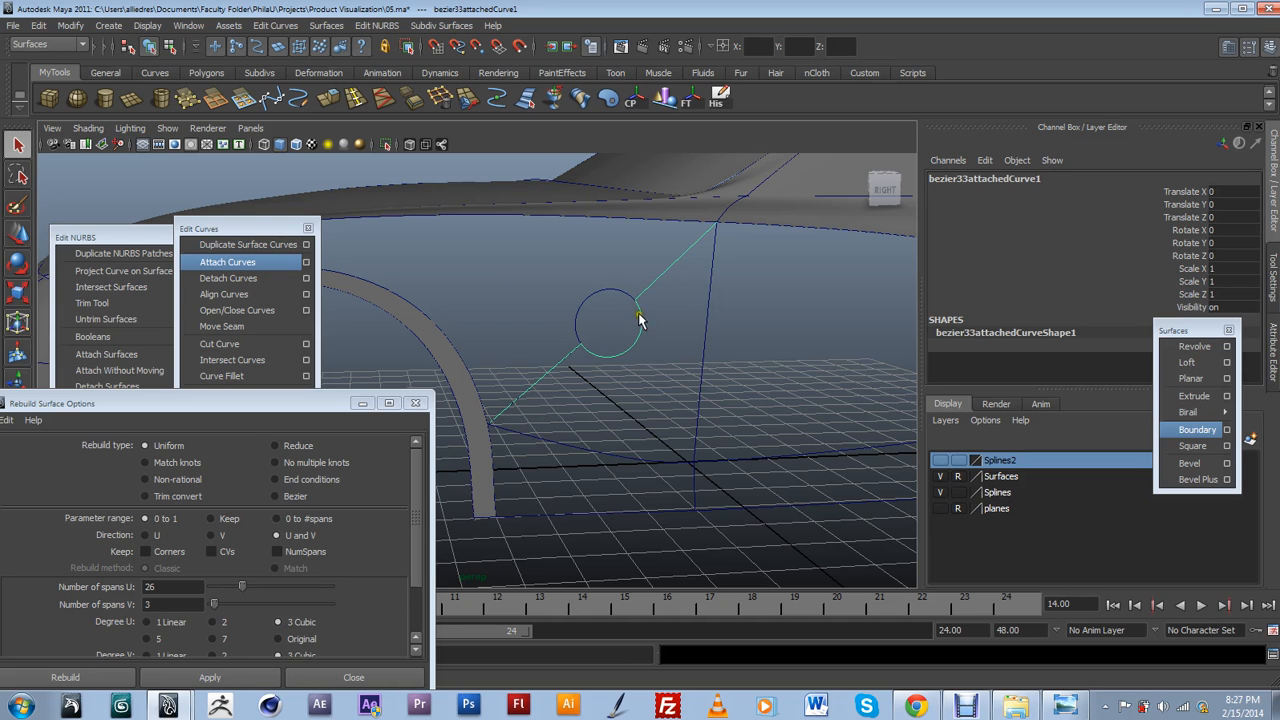
left_click(607, 458)
key("g")
left_click_drag(290, 406, 640, 383)
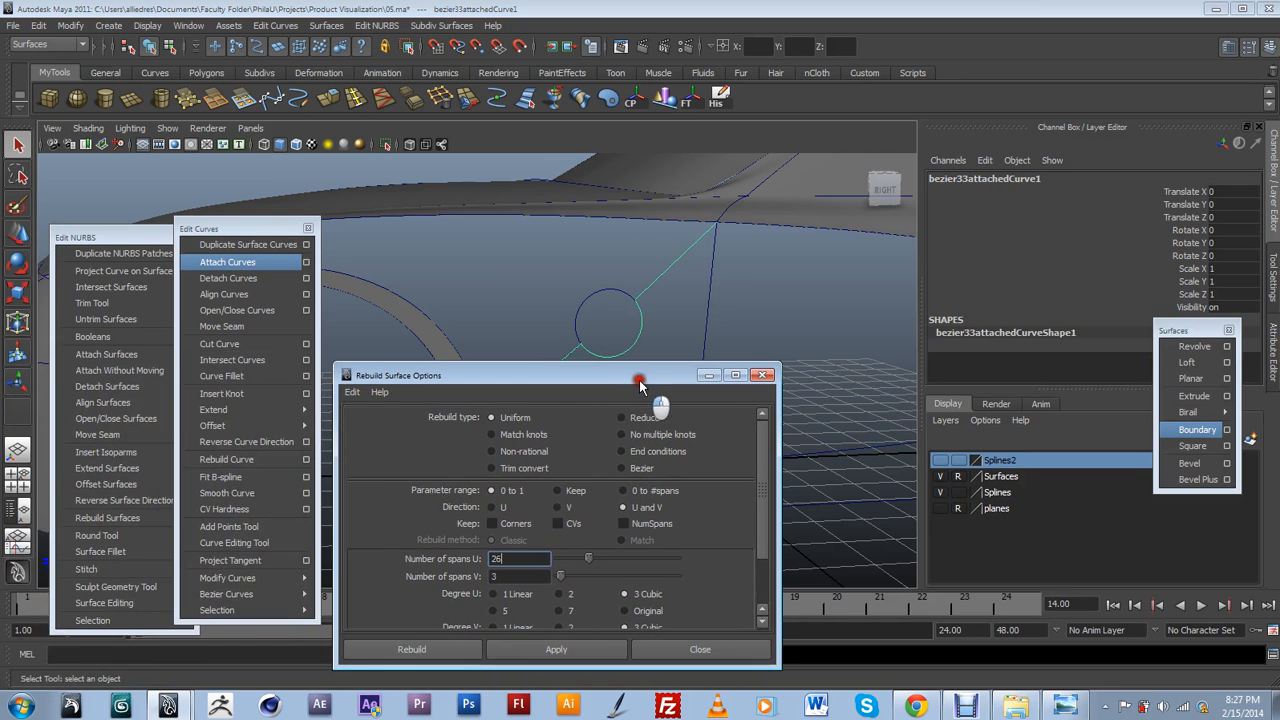
Rebuild the attached diagonal curve uniformly with 20 spans and cubic degree.
left_click(763, 375)
left_click(306, 459)
left_click_drag(553, 378, 402, 439)
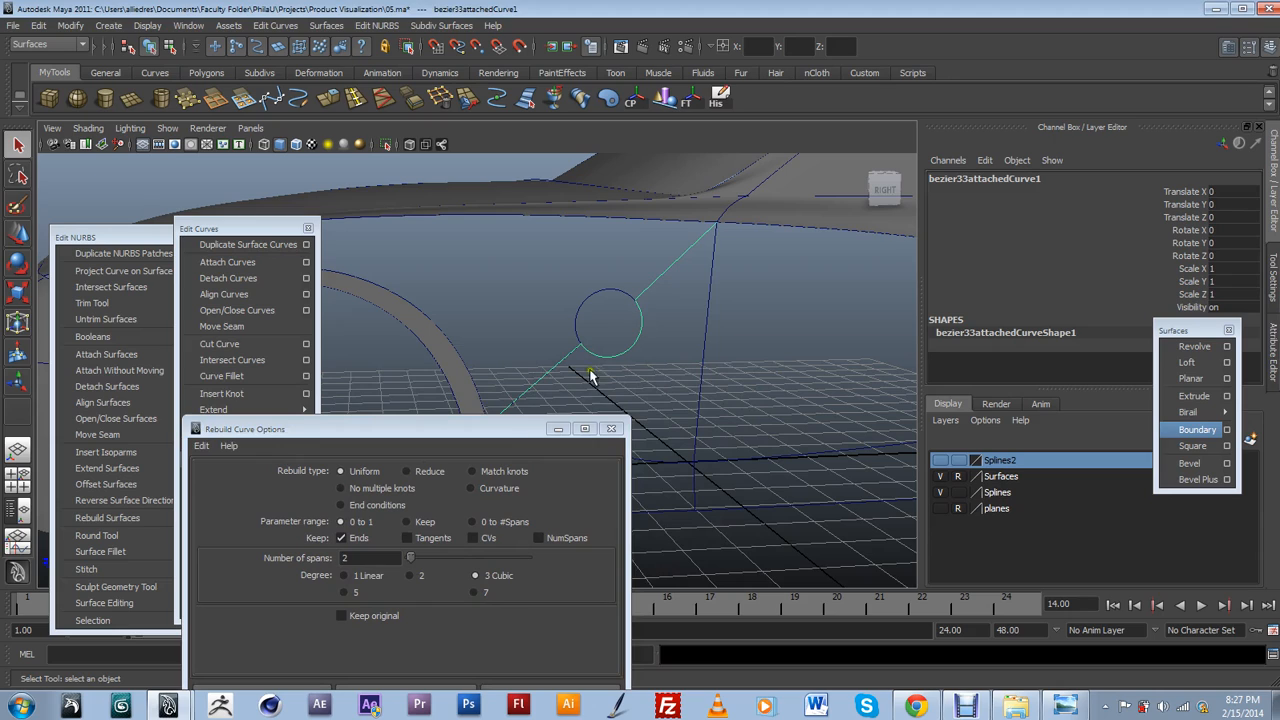
left_click_drag(410, 557, 432, 563)
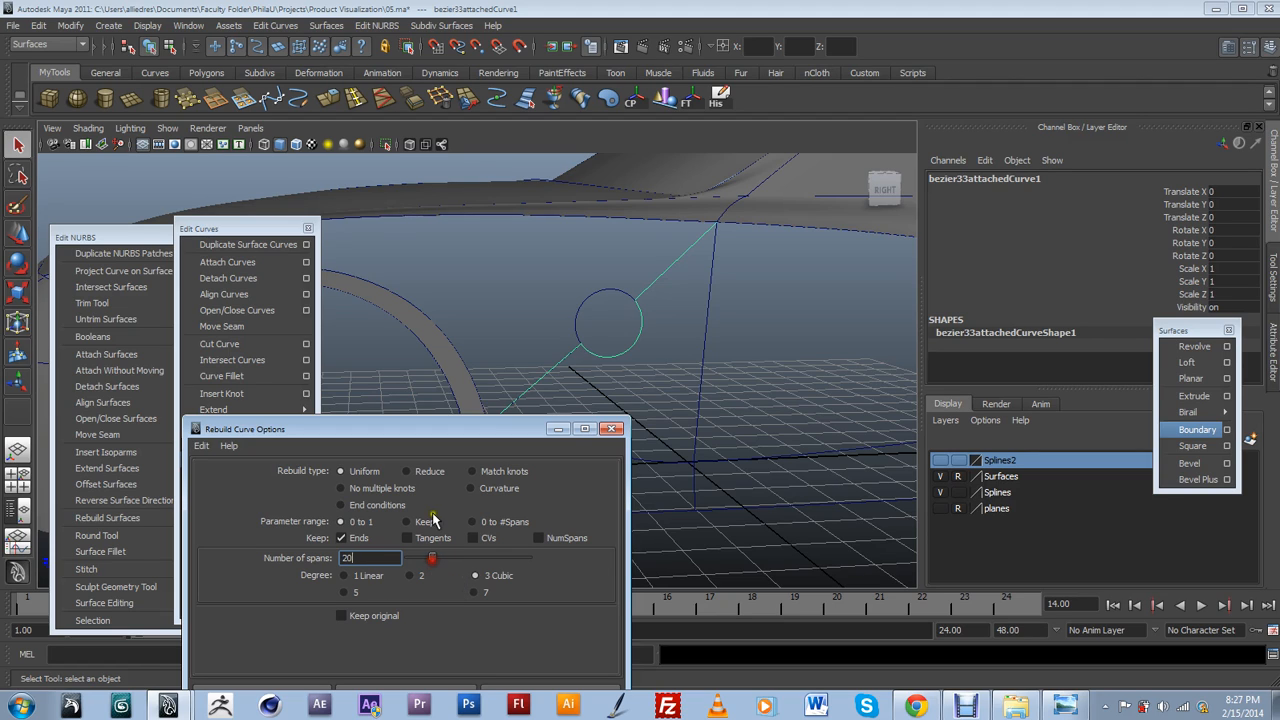
left_click_drag(440, 431, 385, 279)
left_click(375, 545)
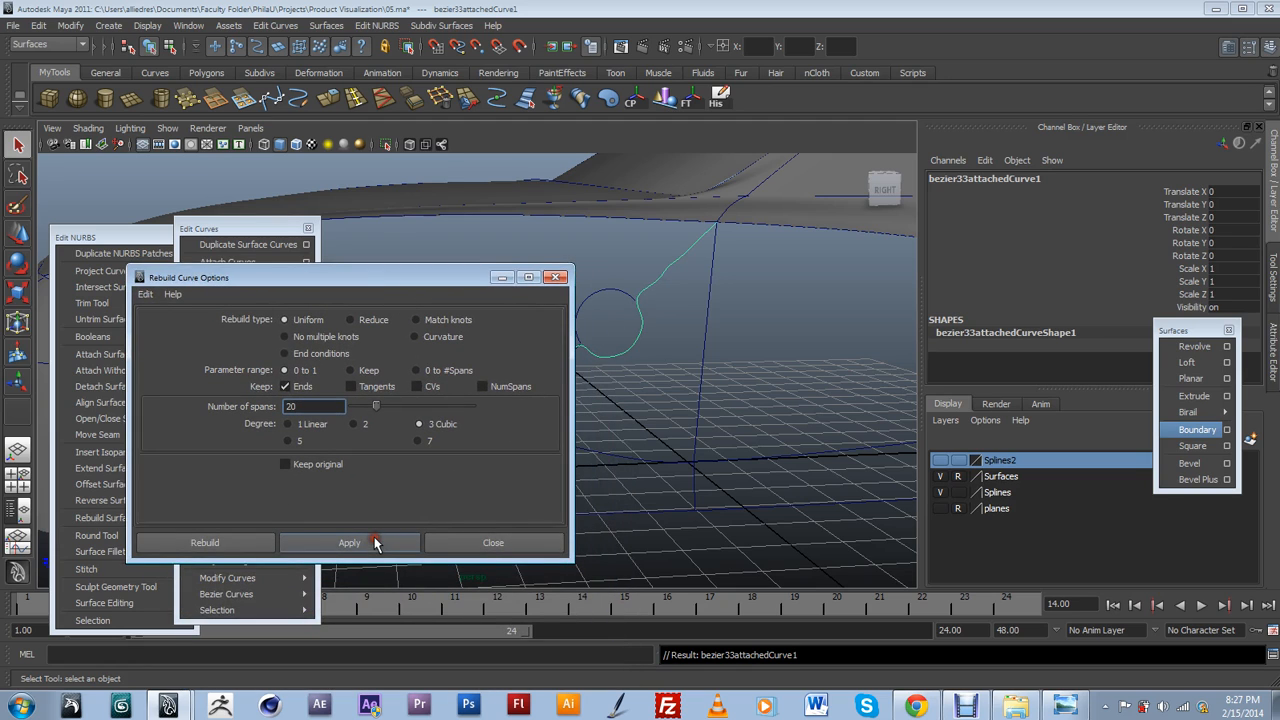
left_click(637, 291)
left_click_drag(457, 278, 402, 438)
left_click_drag(626, 351, 595, 332, "alt")
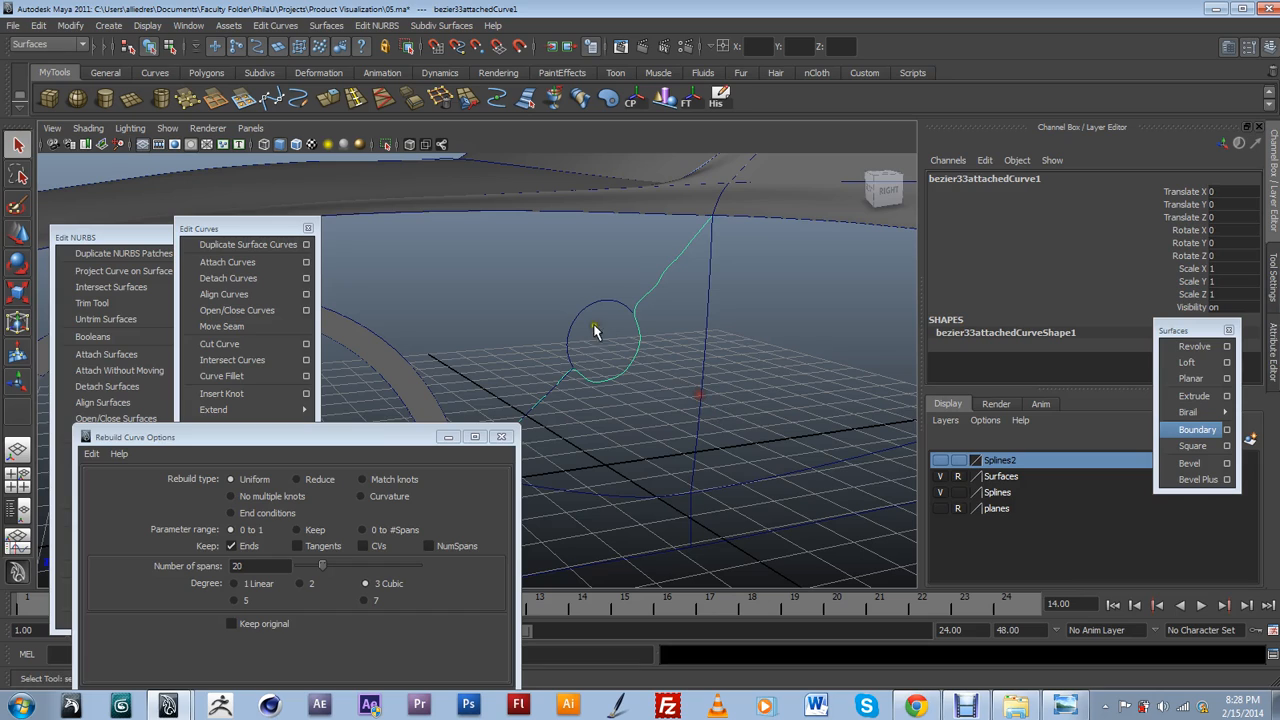
Undo the curve rebuild, the attachments and the detachment of the diagonal, back to the uncut diagonal line.
key("ctrl+z")
left_click(600, 393)
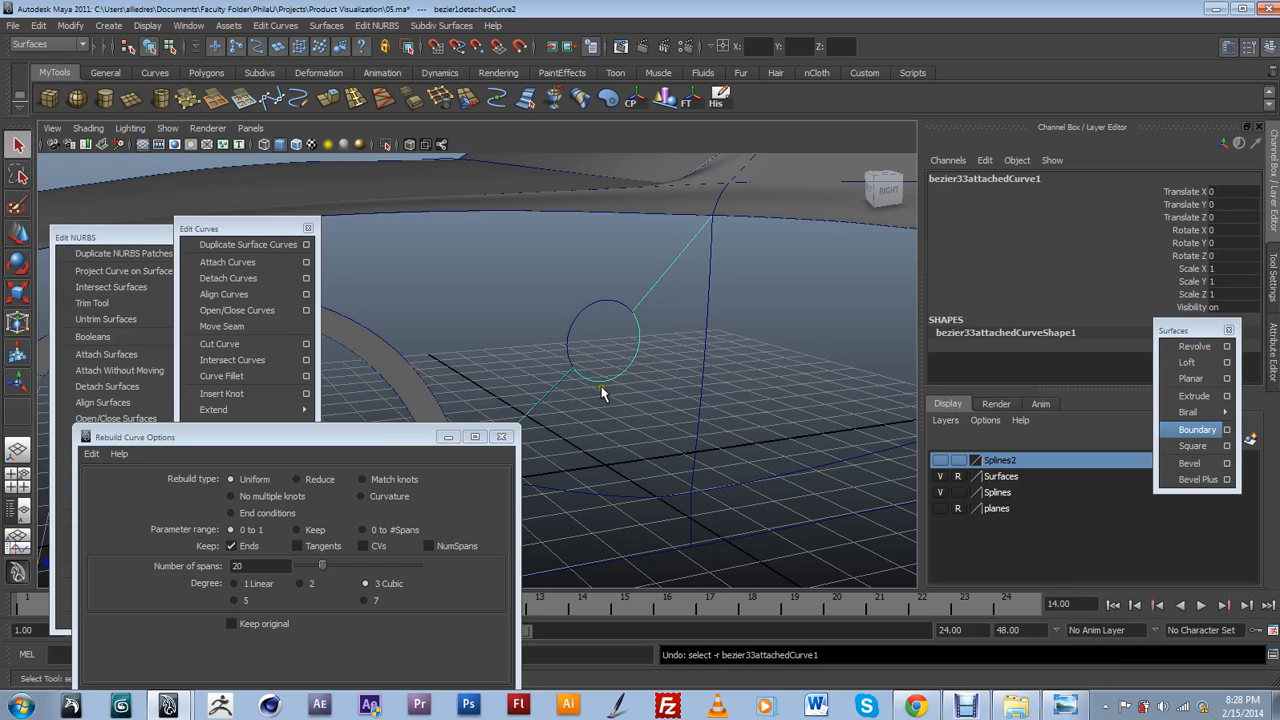
left_click(603, 393)
key("ctrl+z")
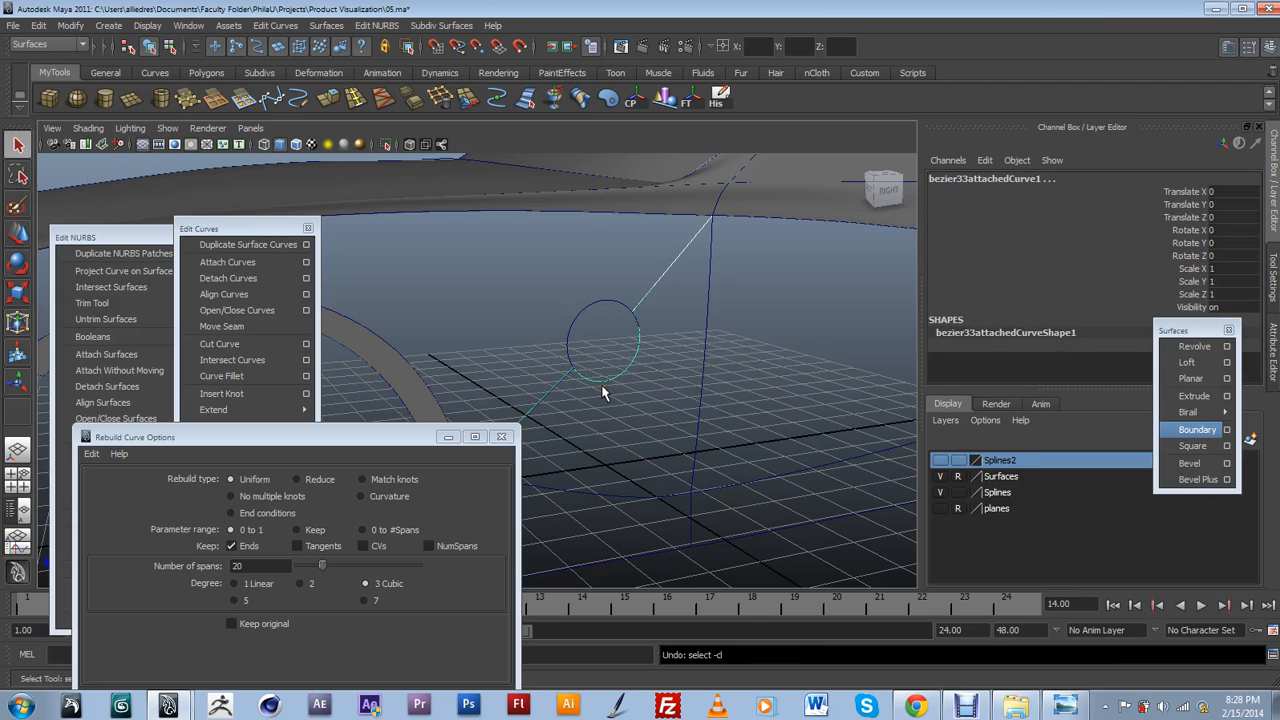
key("ctrl+z")
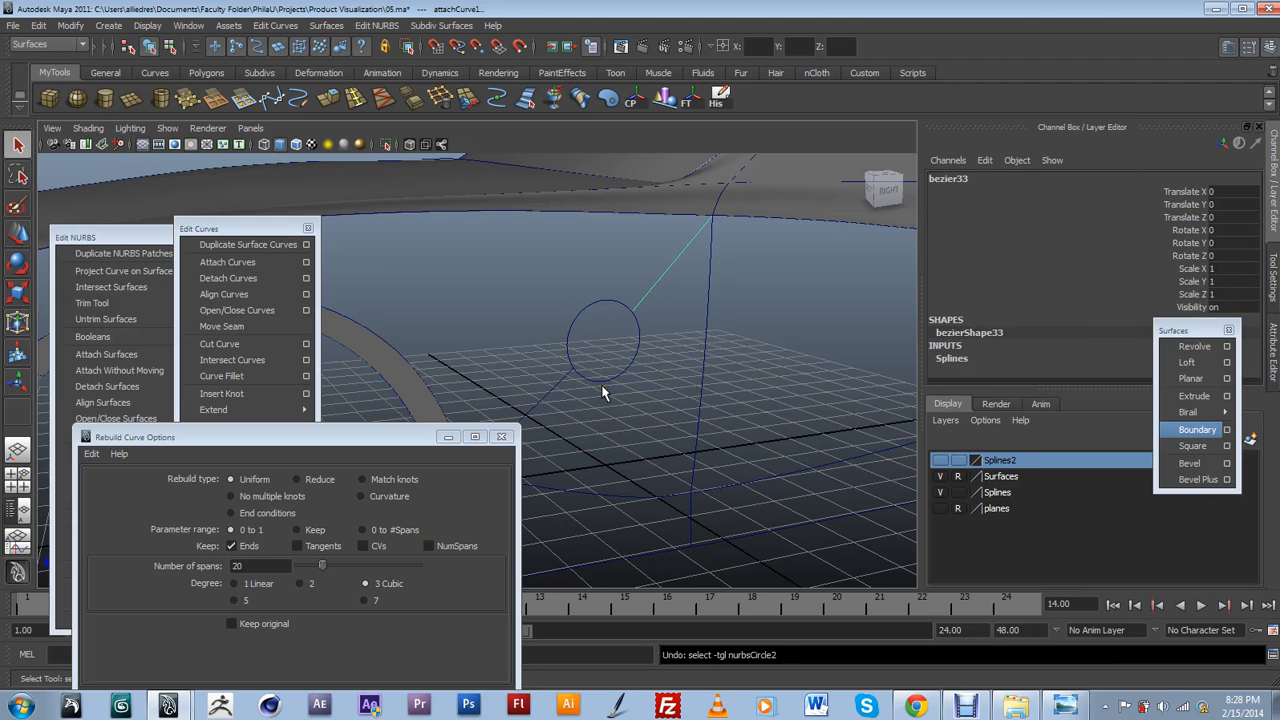
key("ctrl+z")
key("ctrl+z")
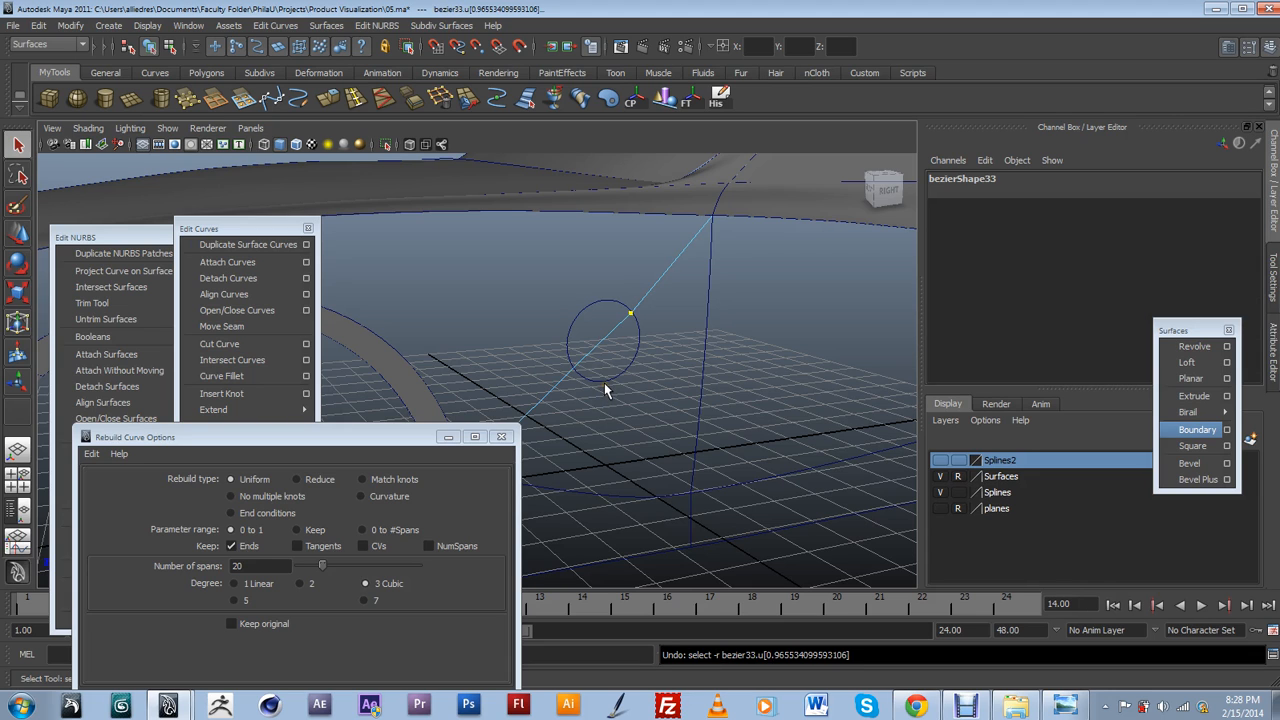
Delete both arcs of the badge circle crossing the diagonal line.
left_click(611, 381)
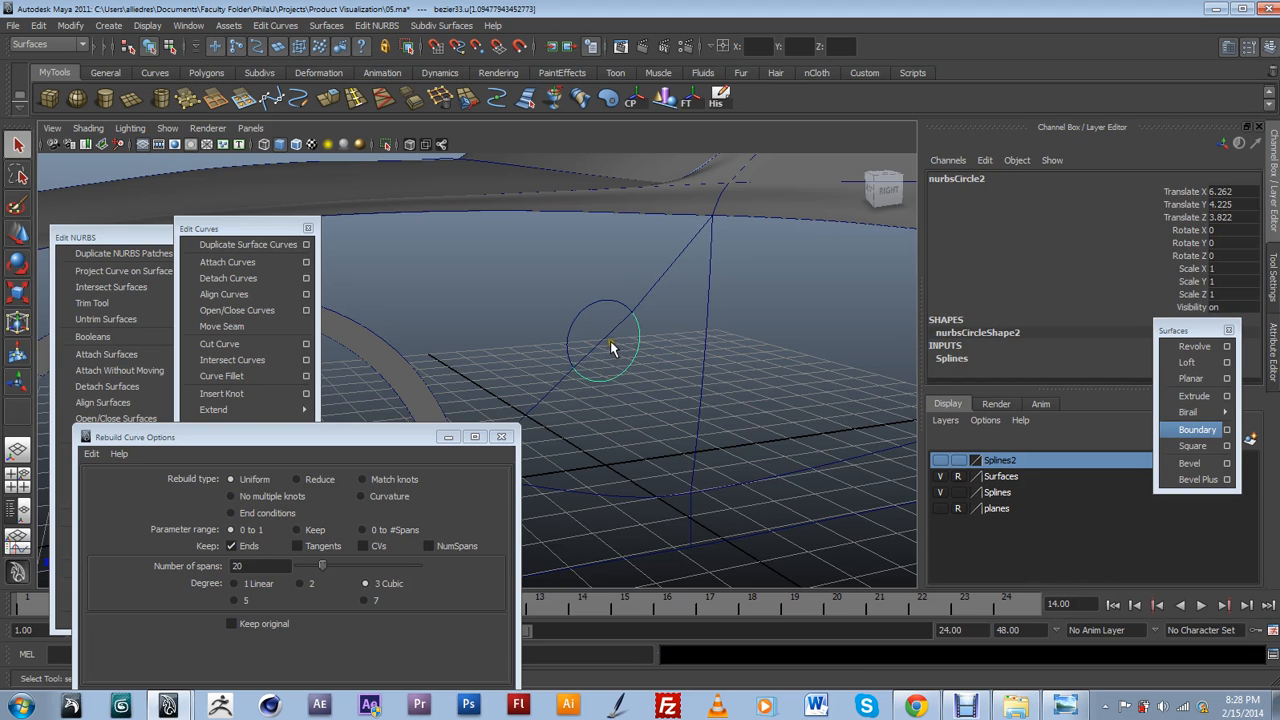
left_click_drag(632, 375, 617, 314, "alt")
left_click(603, 279)
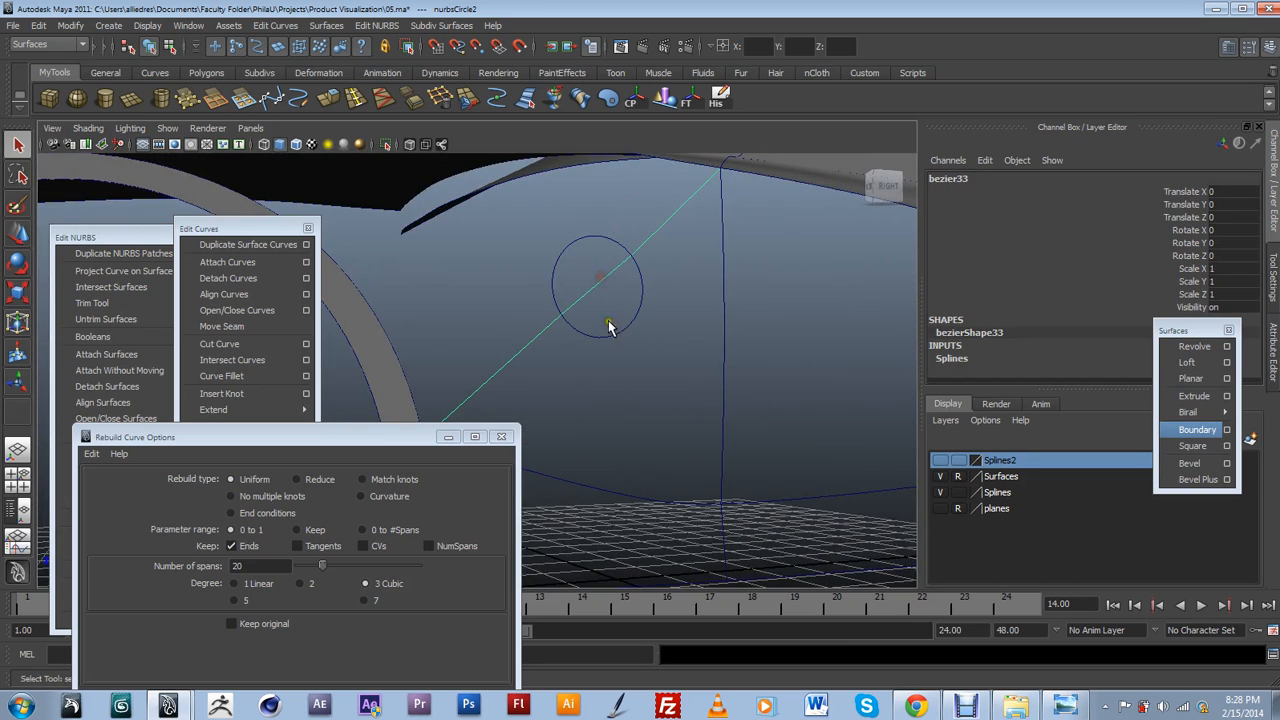
mouse_move(639, 377)
left_mouse_down("alt")
mouse_move(646, 401)
mouse_move(634, 380)
left_mouse_up("alt")
left_click(636, 362)
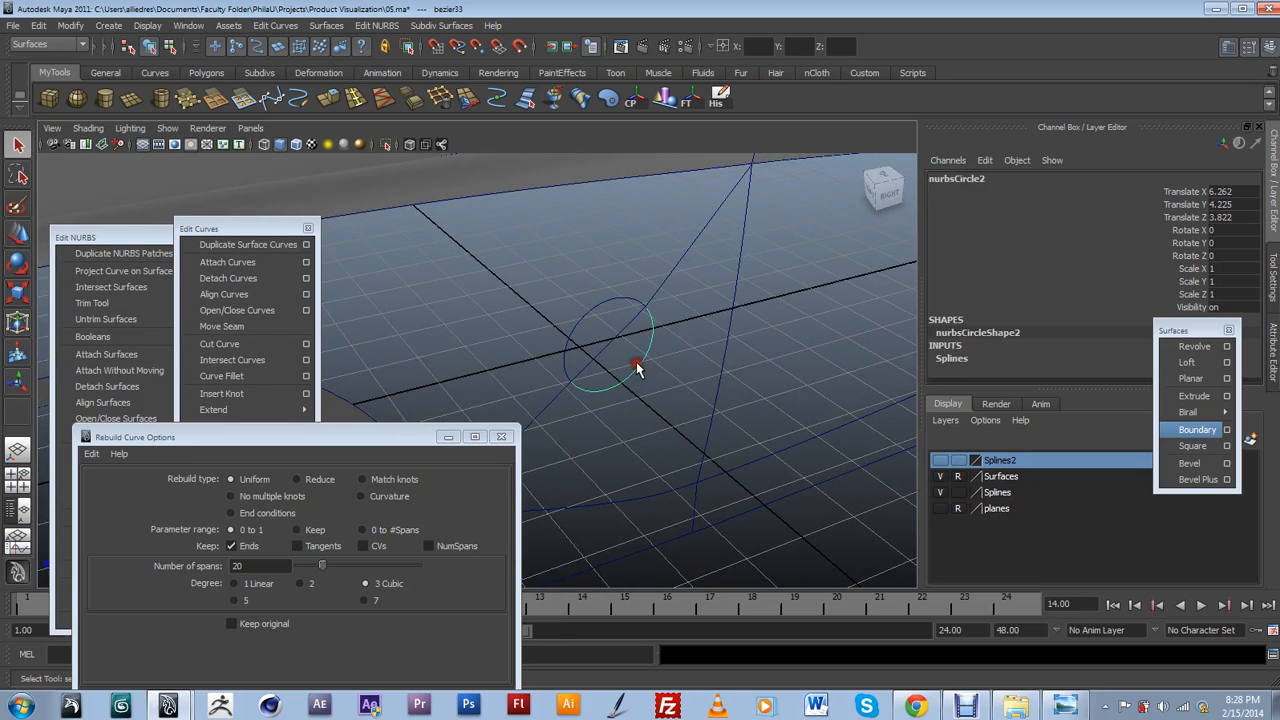
key("Delete")
left_click(606, 308)
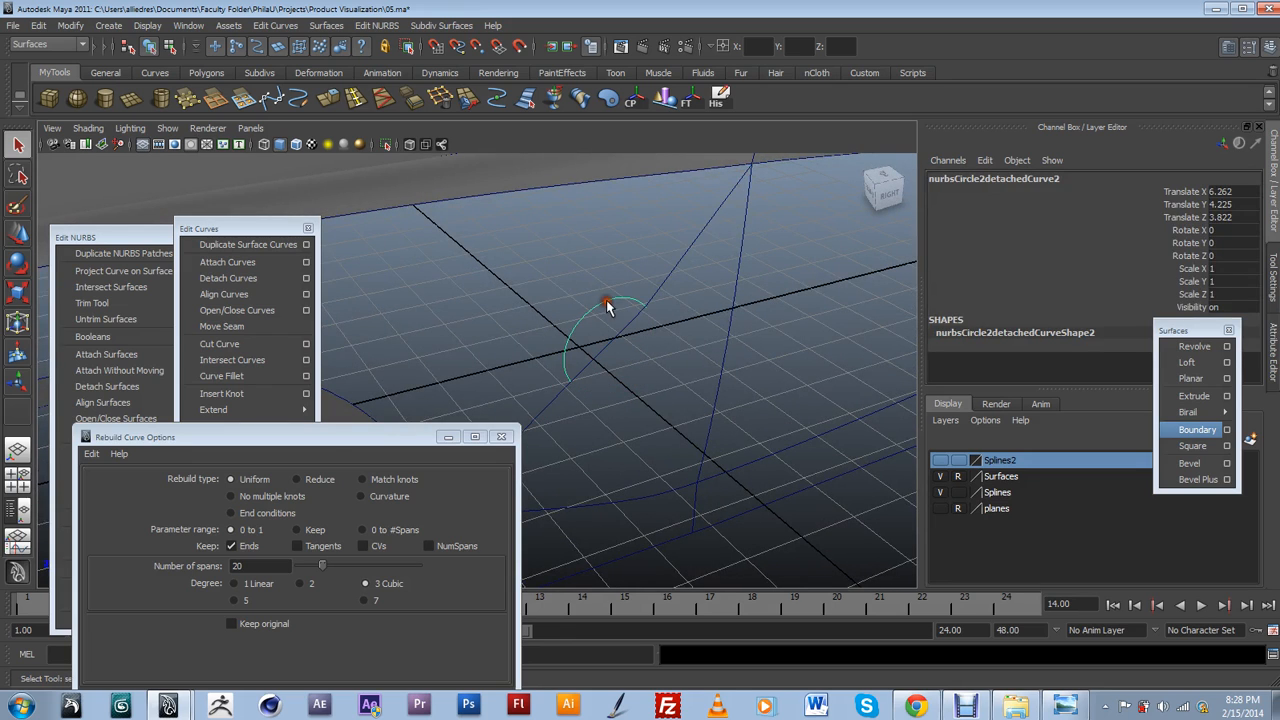
key("Delete")
left_click_drag(643, 330, 716, 322, "alt")
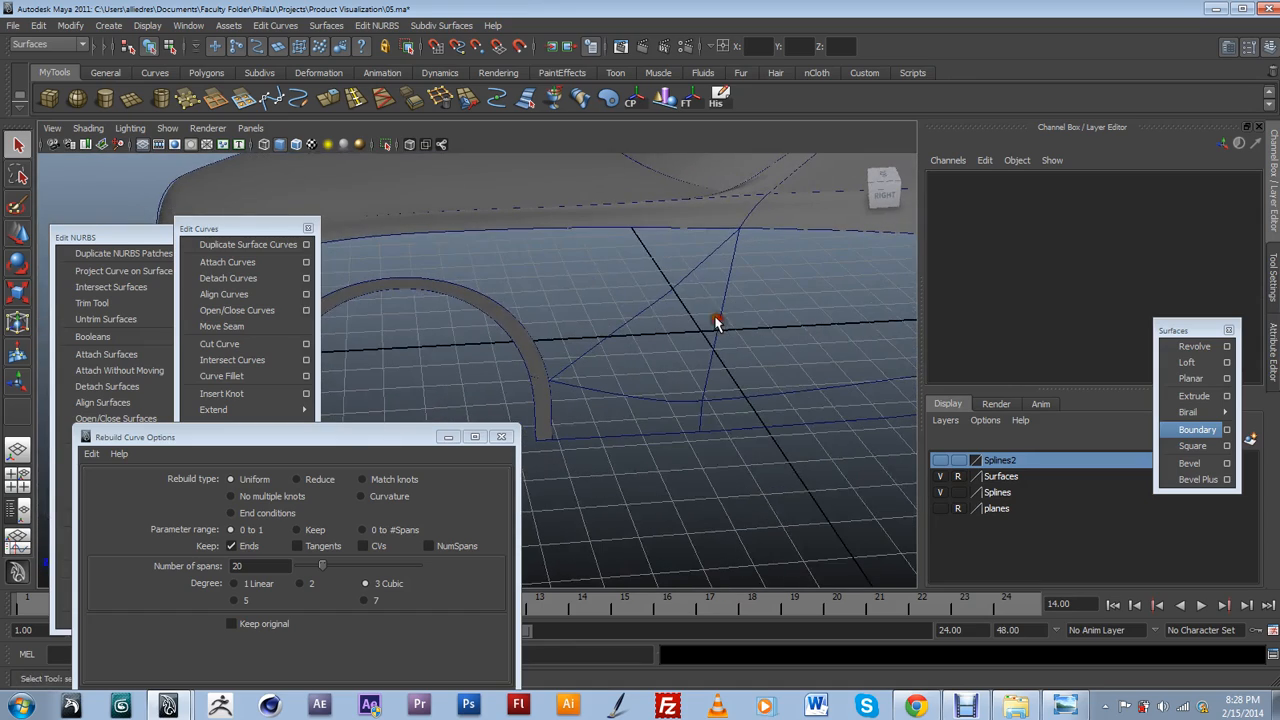
Rebuild the uncut diagonal curve uniformly with 16 spans and cubic degree.
left_click(679, 276)
mouse_move(692, 391)
left_mouse_down("alt")
mouse_move(666, 407)
mouse_move(691, 374)
left_mouse_up("alt")
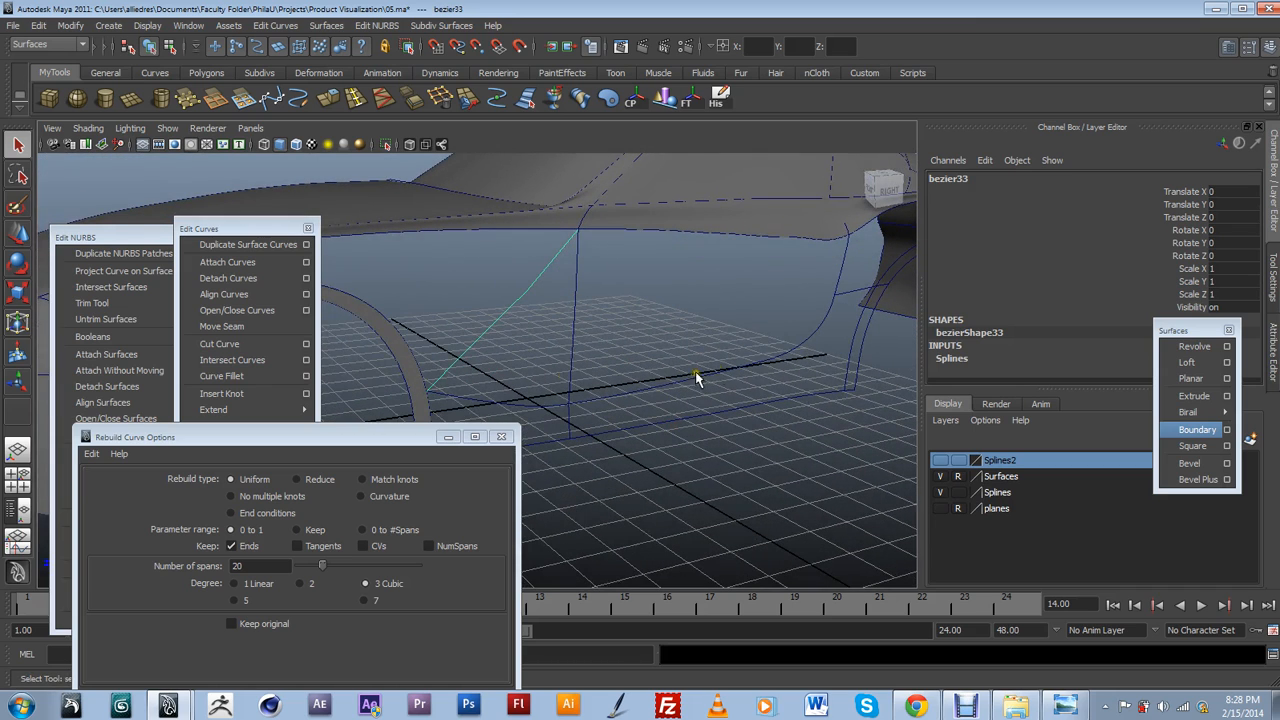
left_click_drag(312, 446, 346, 413)
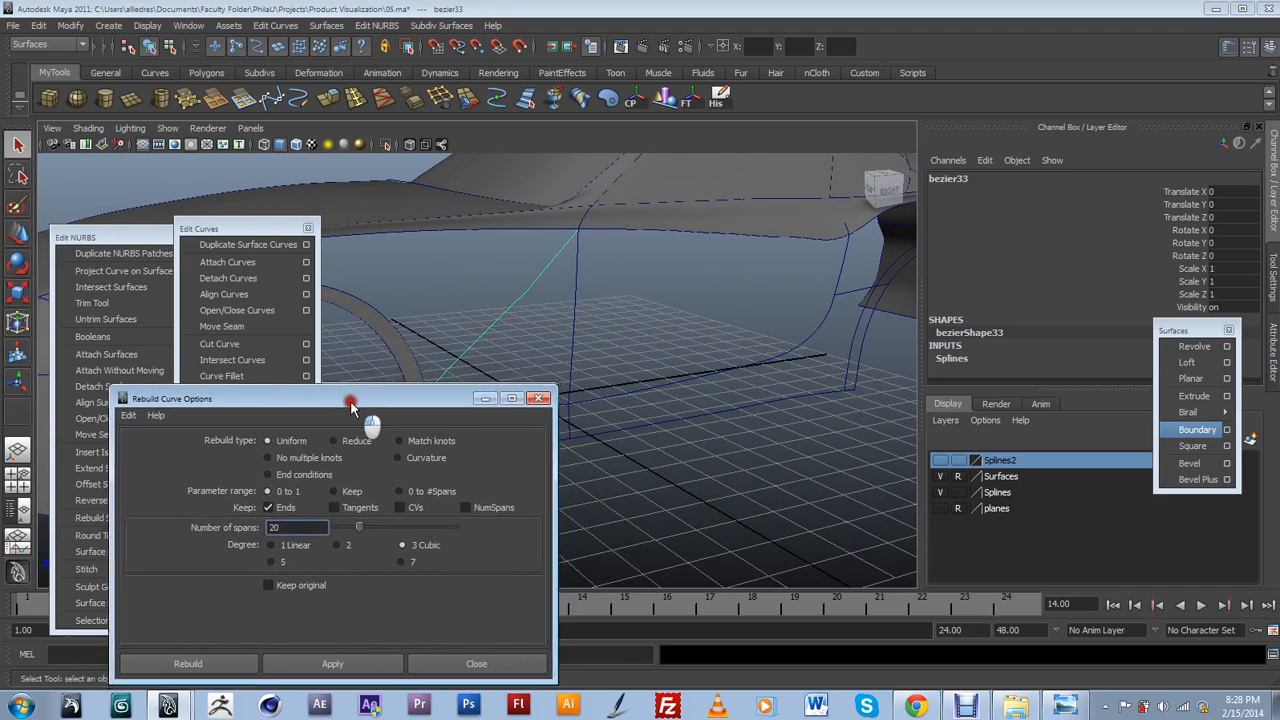
left_click_drag(312, 531, 242, 533)
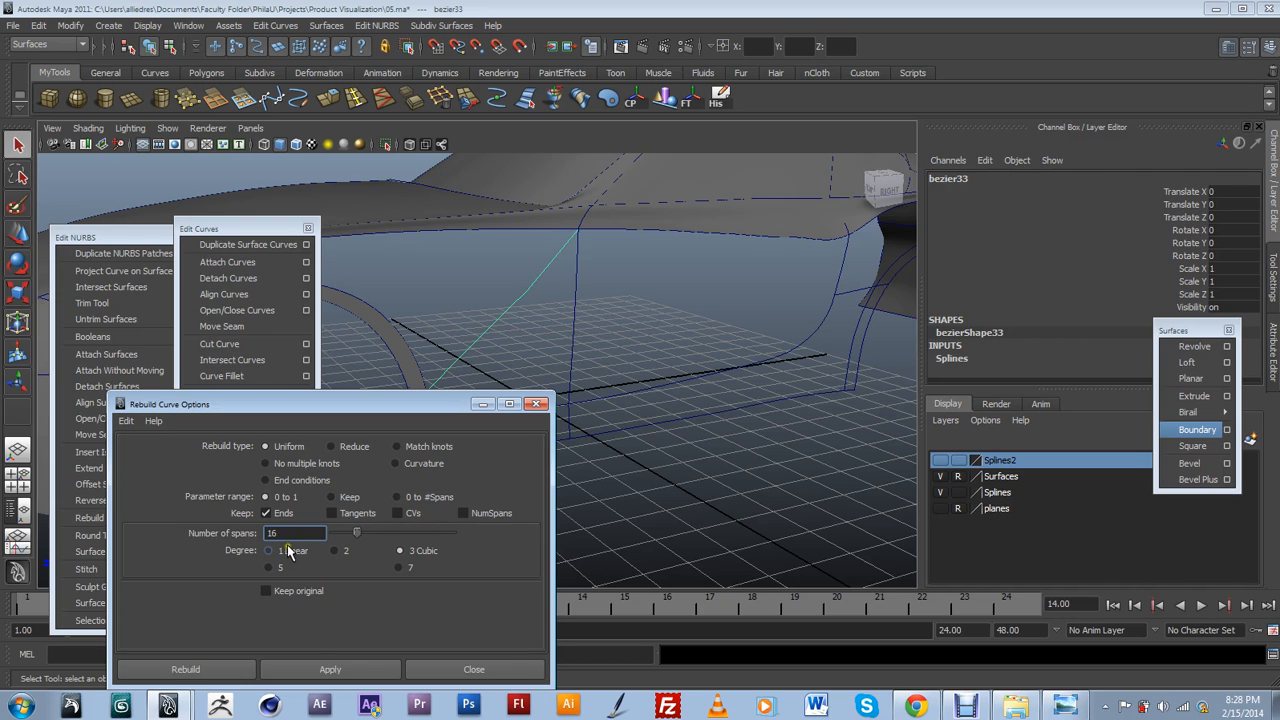
left_click(323, 671)
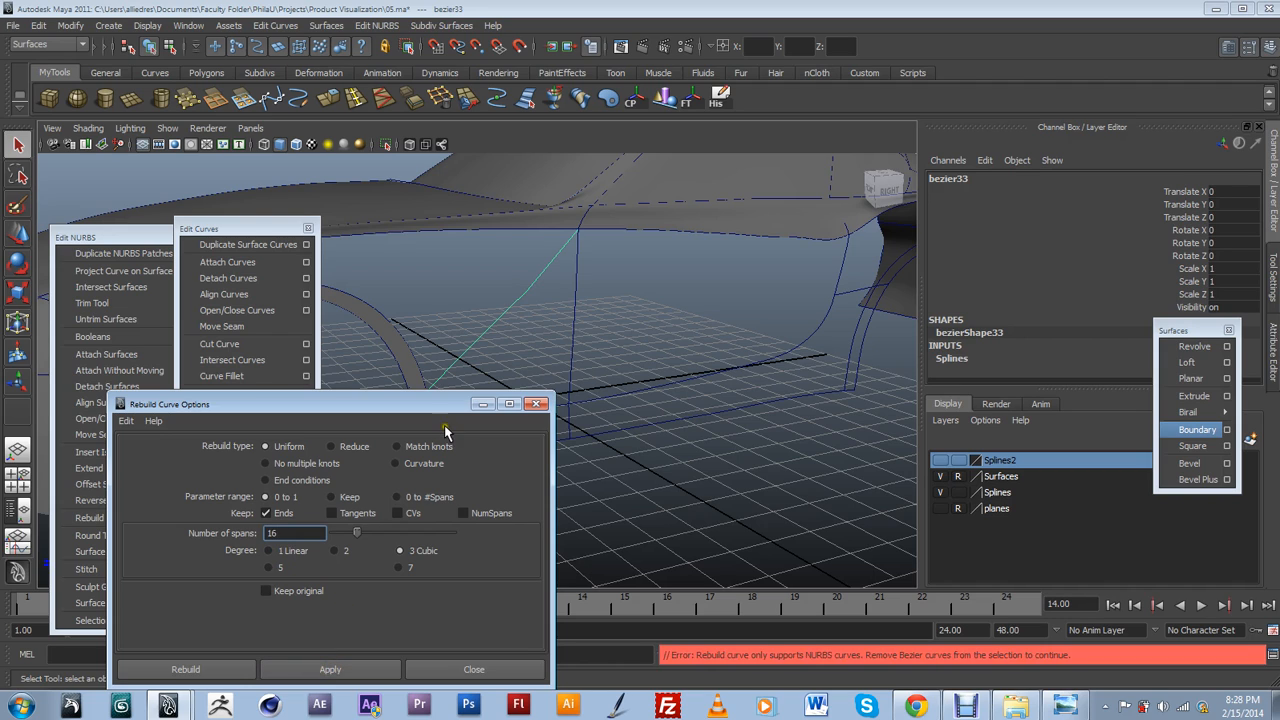
left_click(468, 341)
right_click_drag(473, 341, 473, 372)
left_click(352, 666)
Detach the long lower side curve at a curve point where it starts bending up toward the rear.
left_click(810, 342)
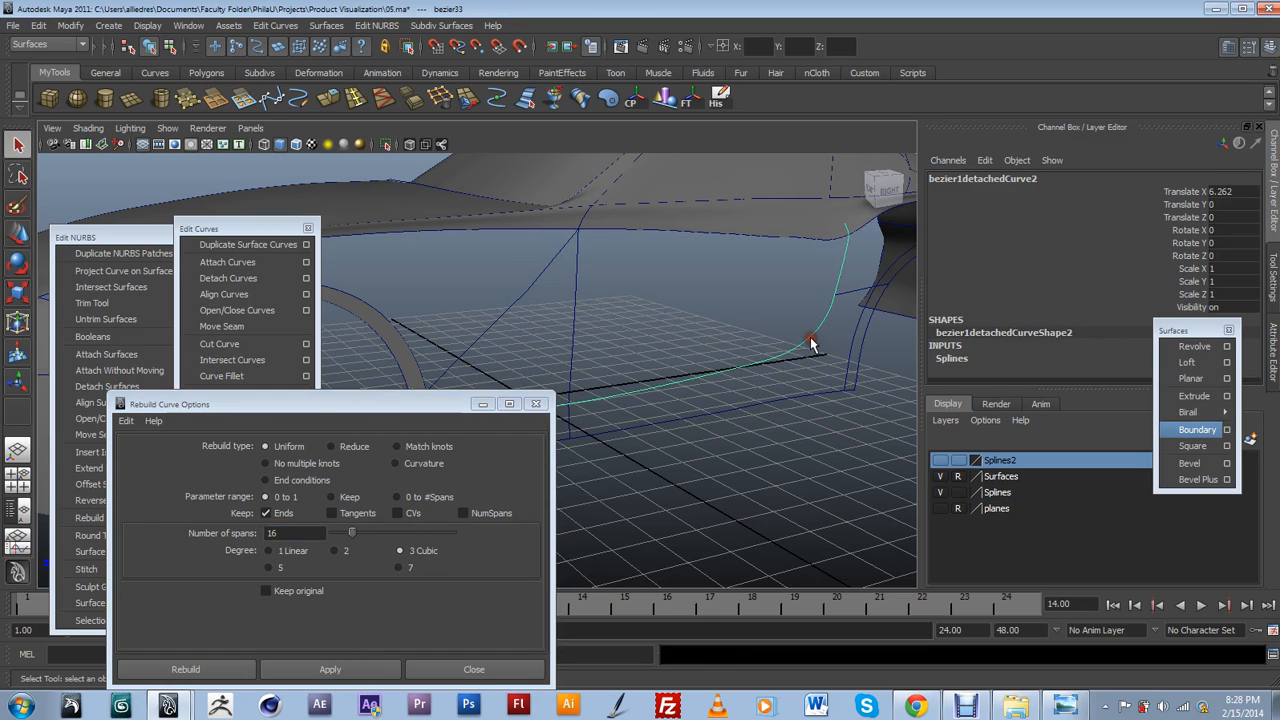
left_click_drag(810, 342, 733, 350, "alt")
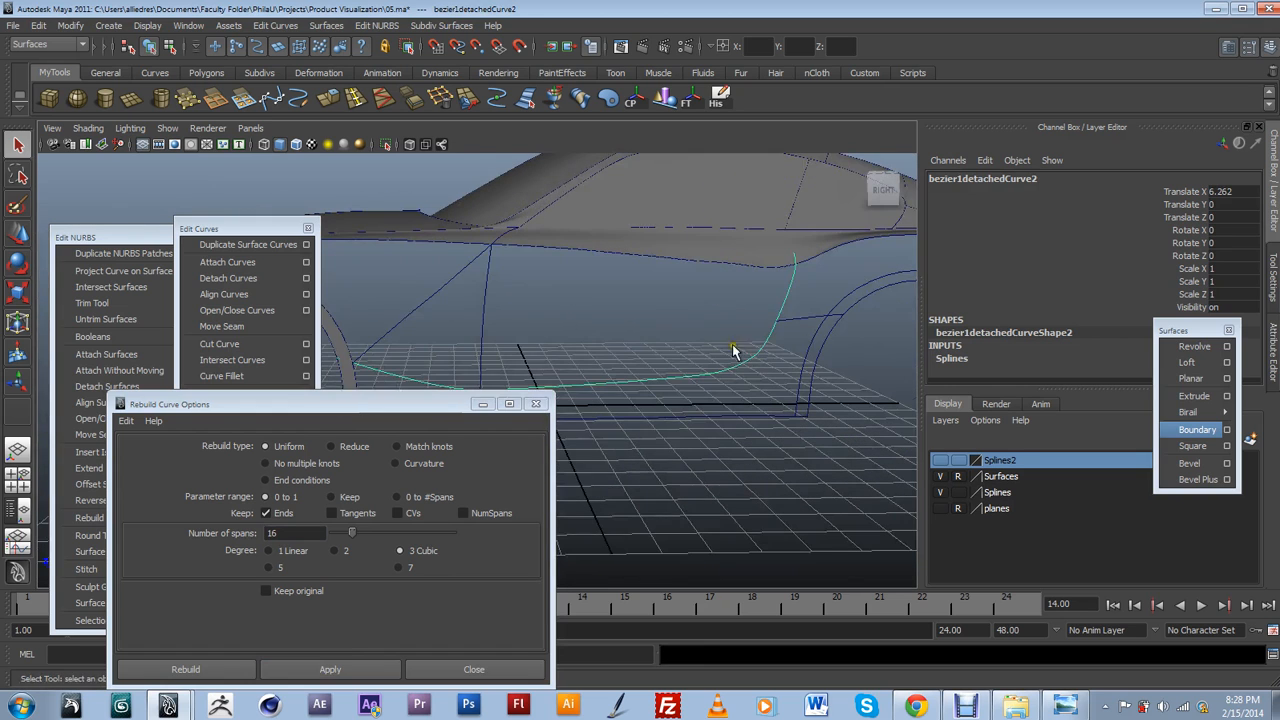
left_click(791, 285)
mouse_move(790, 290)
left_mouse_down()
mouse_move(746, 374)
mouse_move(708, 382)
mouse_move(731, 387)
left_mouse_up()
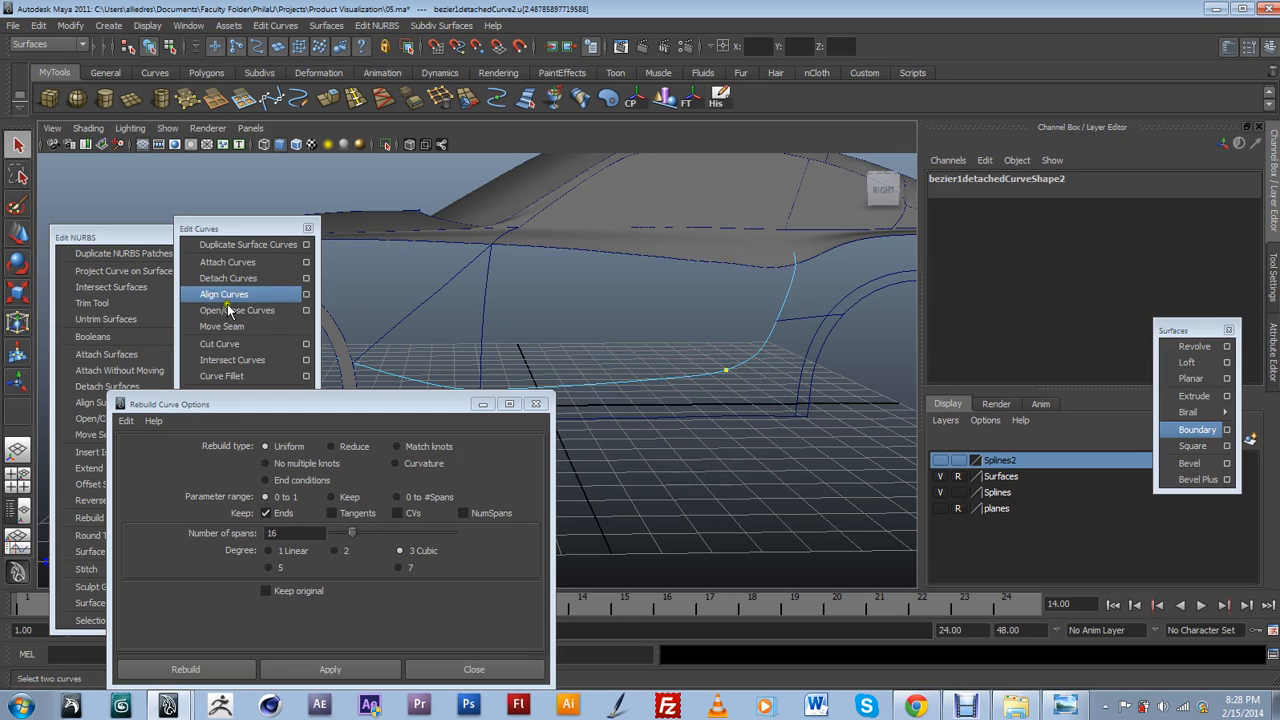
left_click(229, 281)
Rebuild the rising rear segment of the detached side curve uniformly with 16 spans and compare with the surface above.
left_click(760, 347)
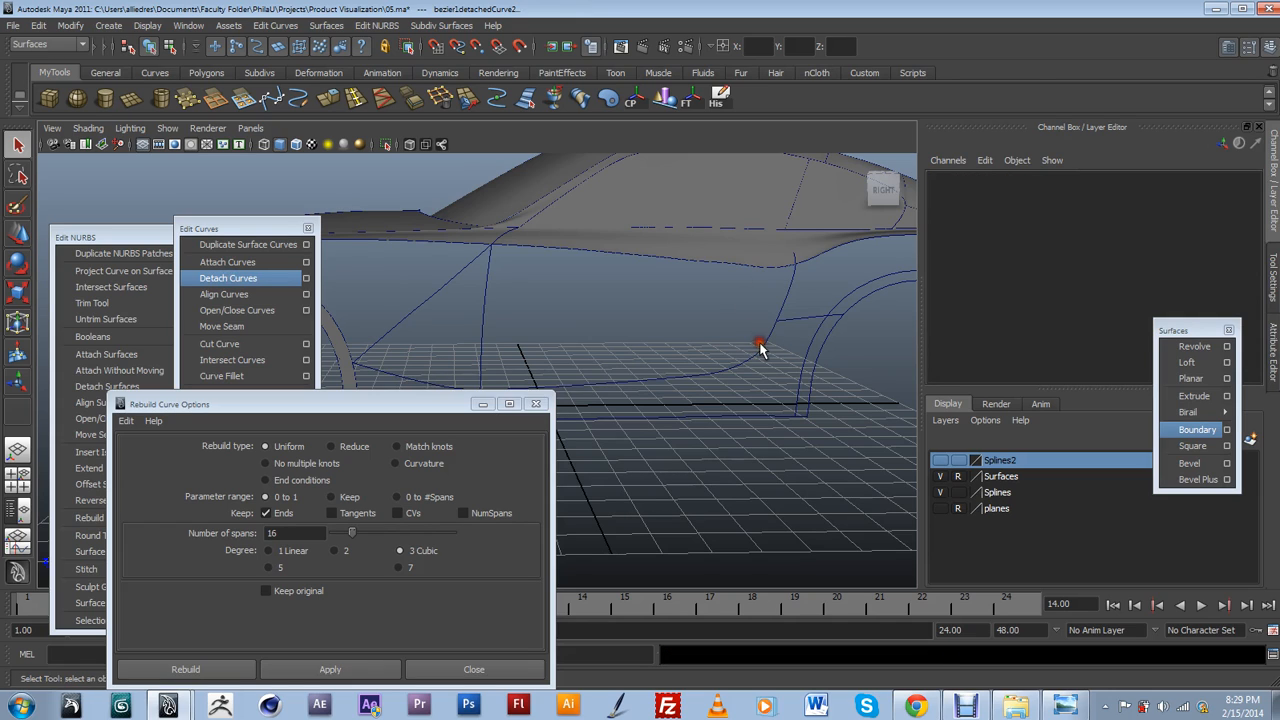
left_click(762, 350)
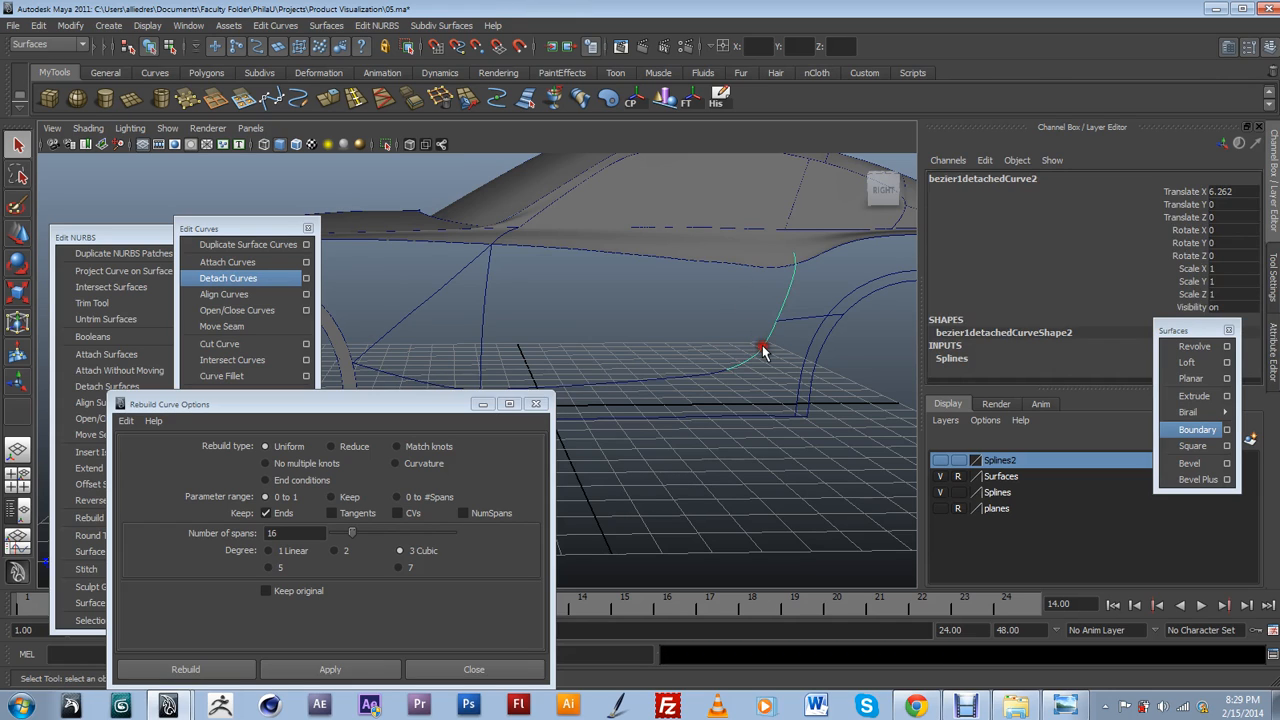
left_click(762, 349)
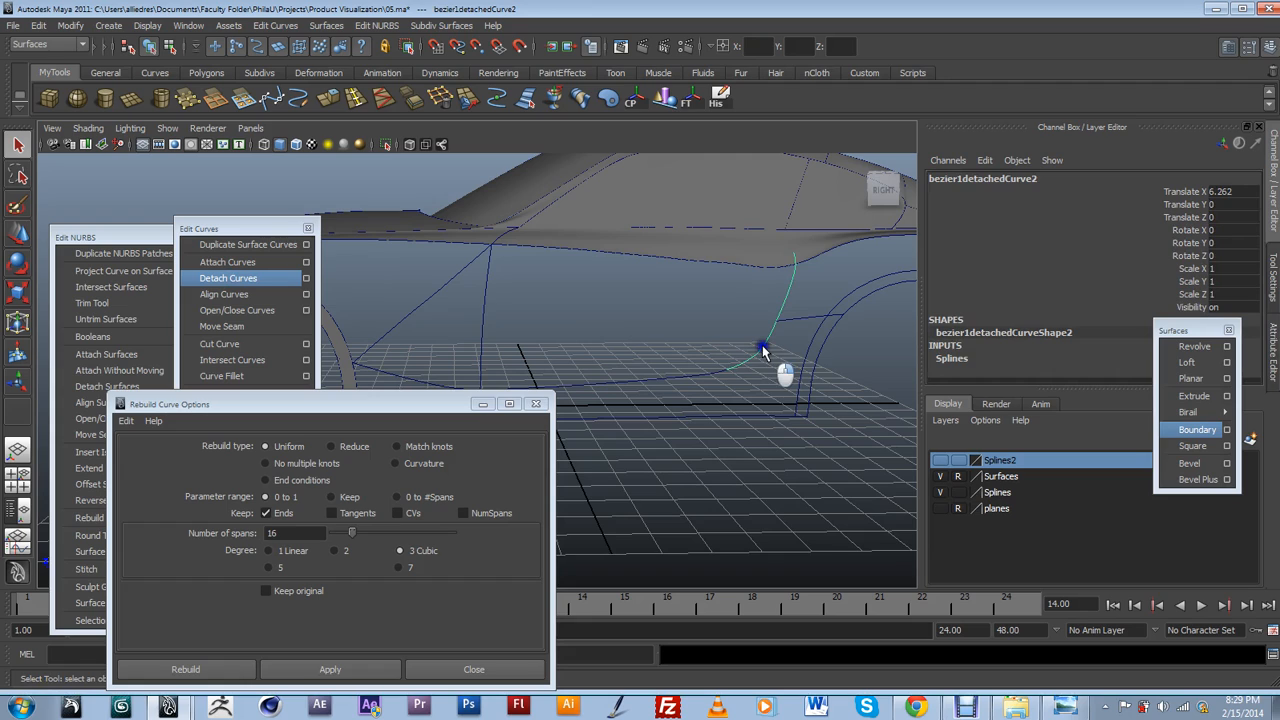
left_click(699, 379)
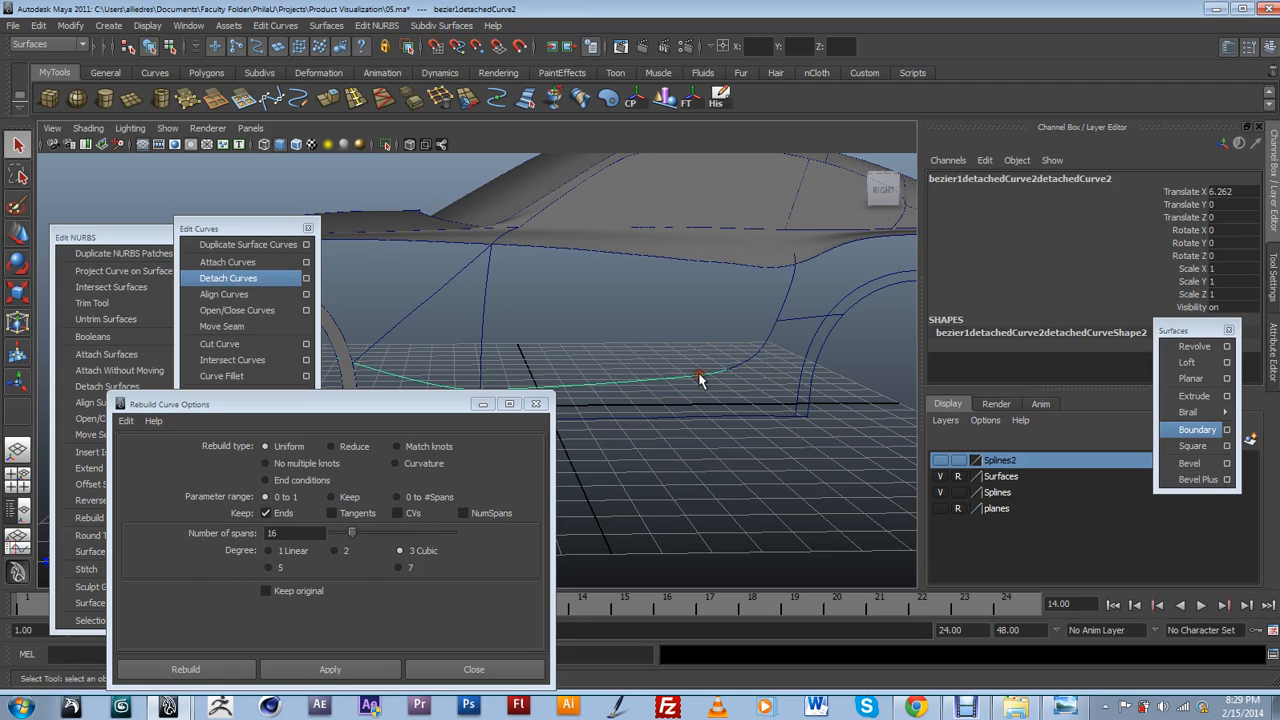
left_click(699, 379)
left_click(757, 358)
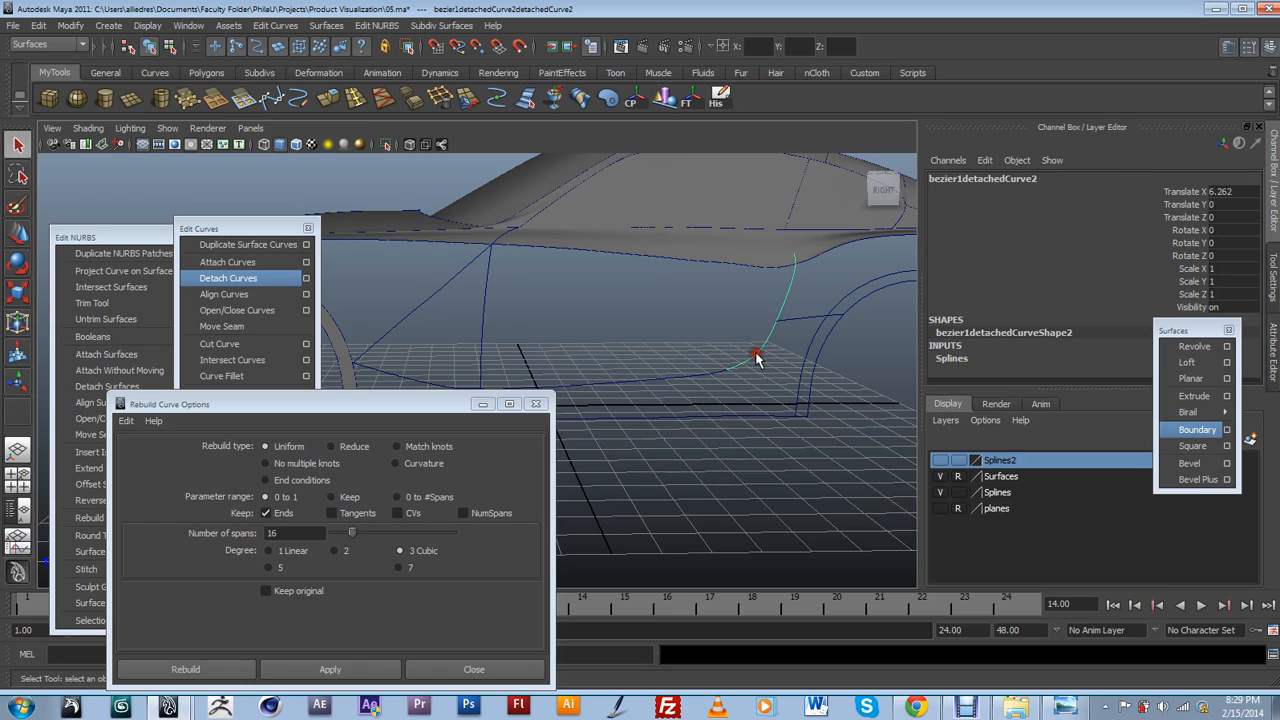
left_click(322, 668)
left_click(603, 255)
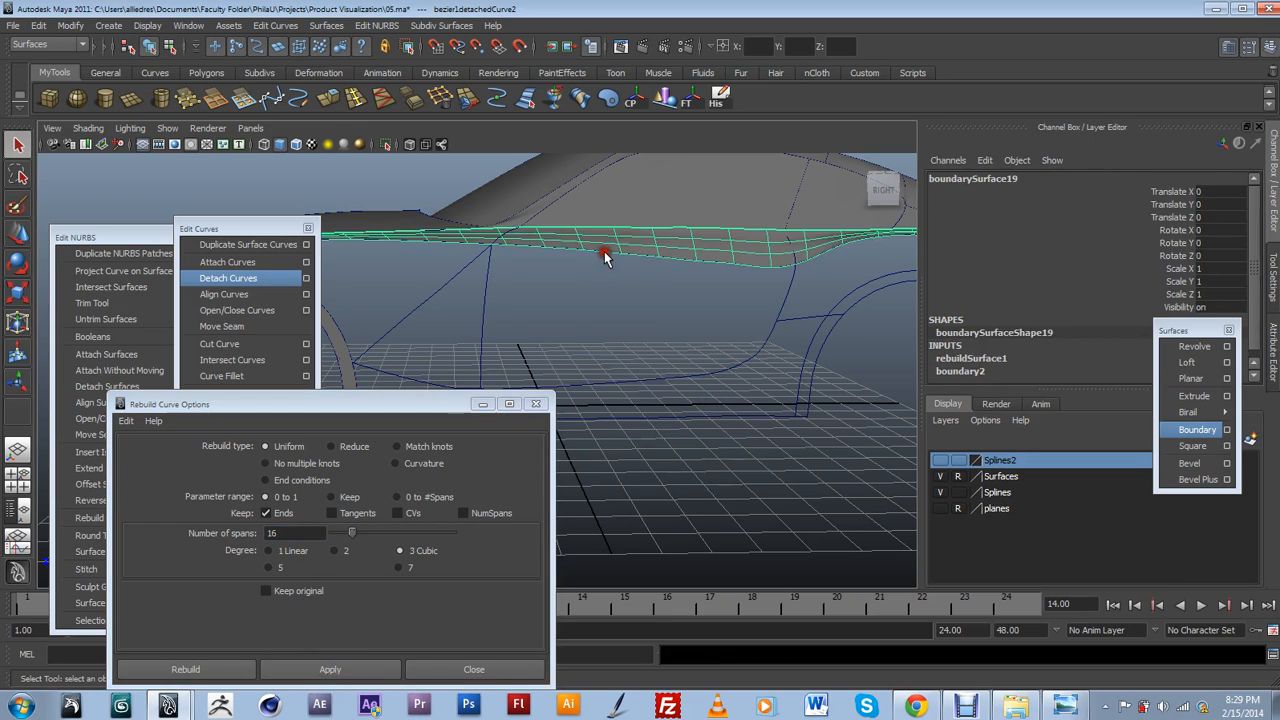
left_click(604, 254)
left_click(690, 298)
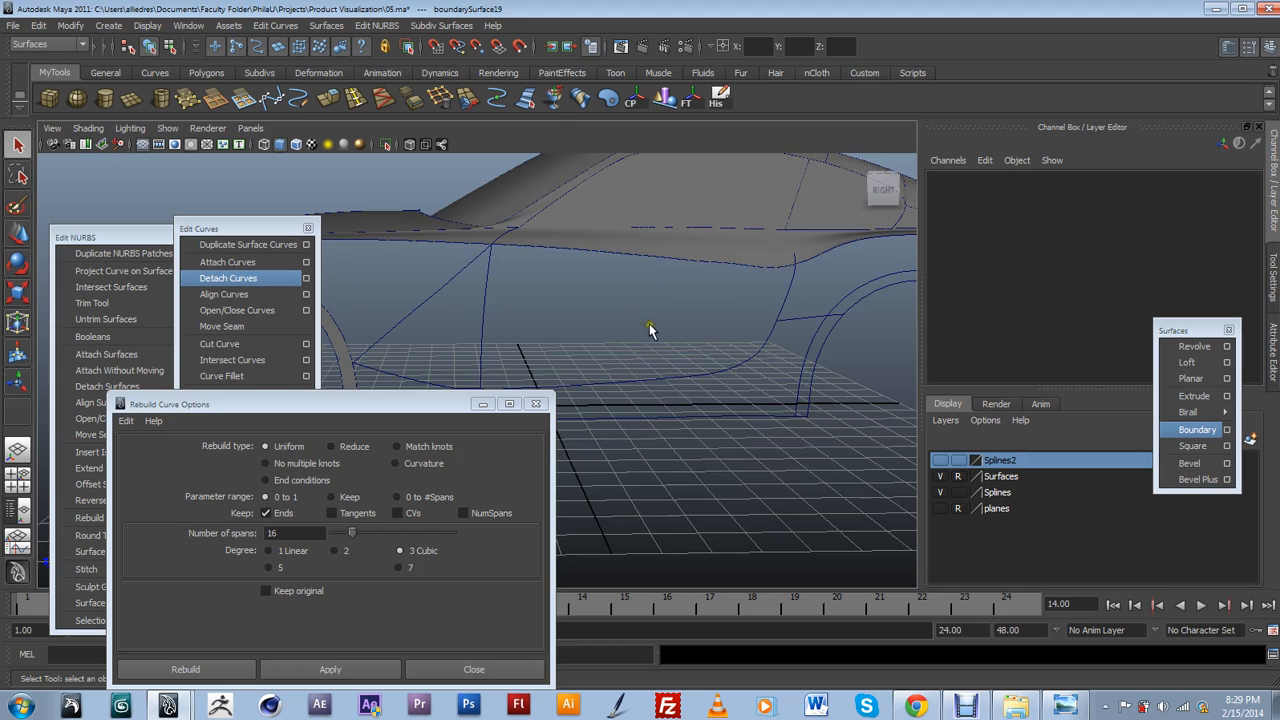
Delete the construction history of the new surface above the side panel and assign it to the Surfaces layer.
left_click_drag(647, 319, 706, 360, "alt")
left_click(685, 225)
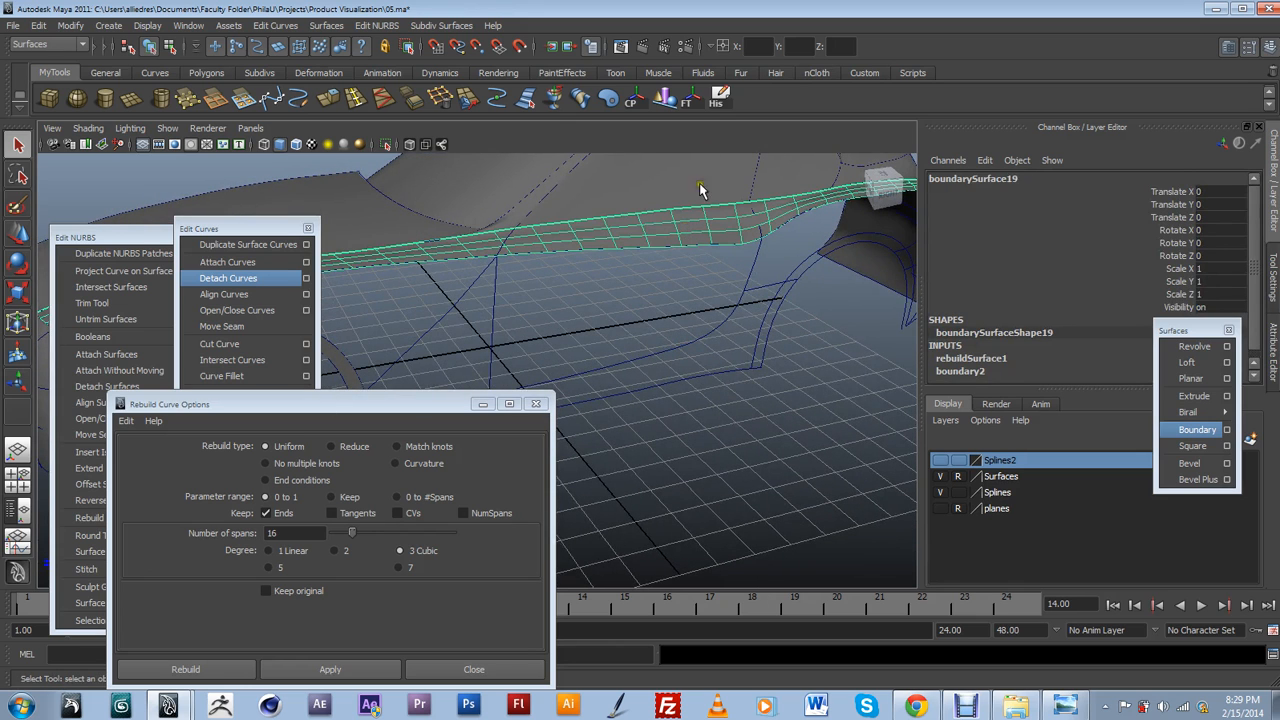
left_click(718, 98)
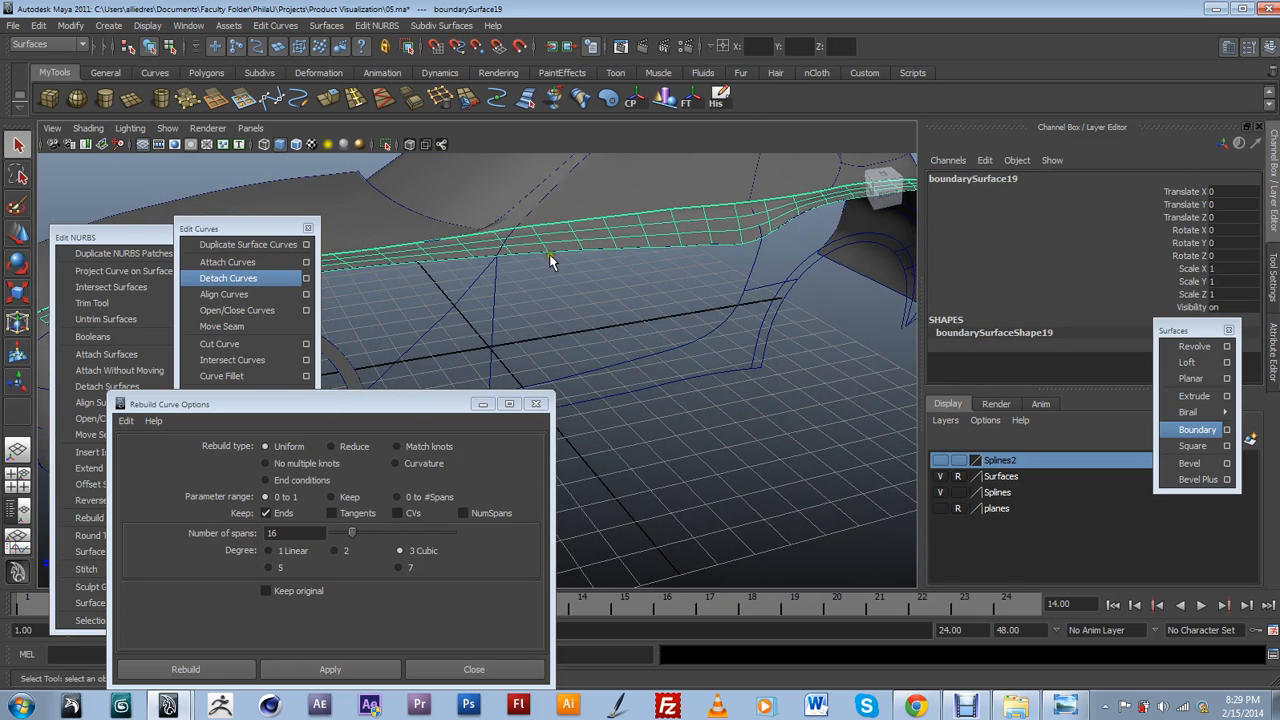
left_click(1003, 477)
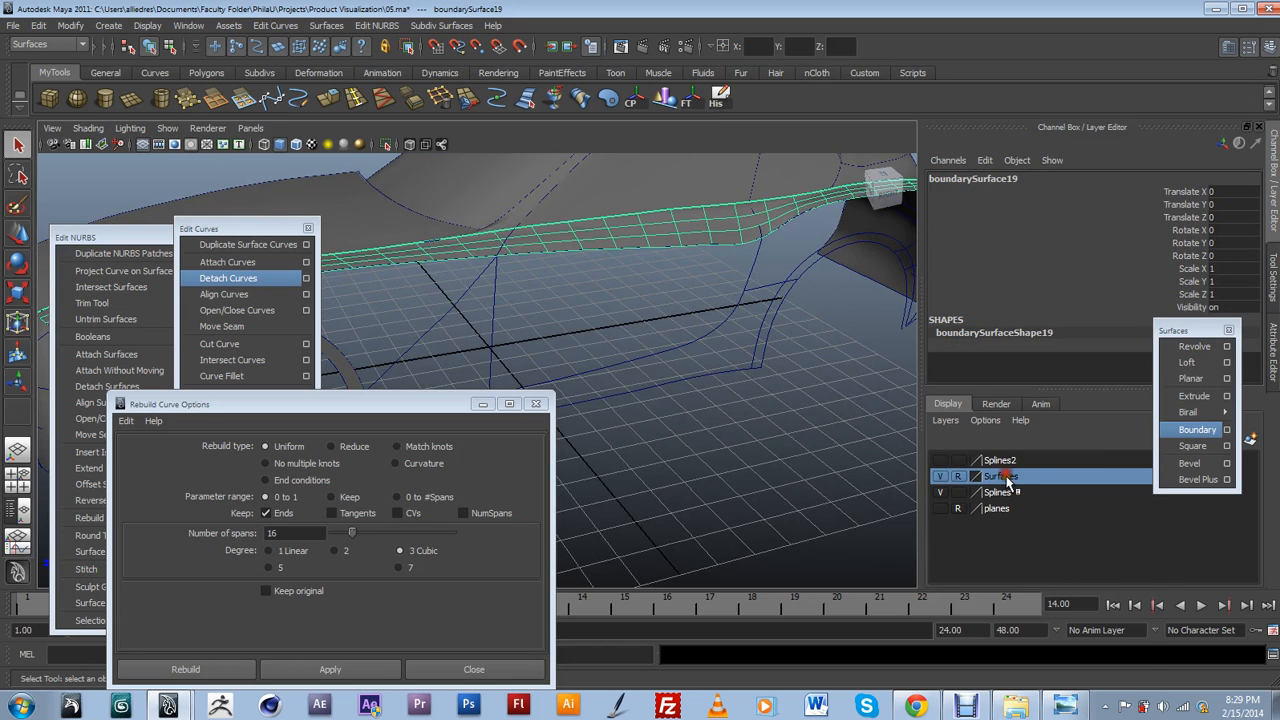
right_click(1004, 479)
right_click_drag(1006, 478, 1023, 501)
left_click_drag(737, 399, 716, 375, "alt")
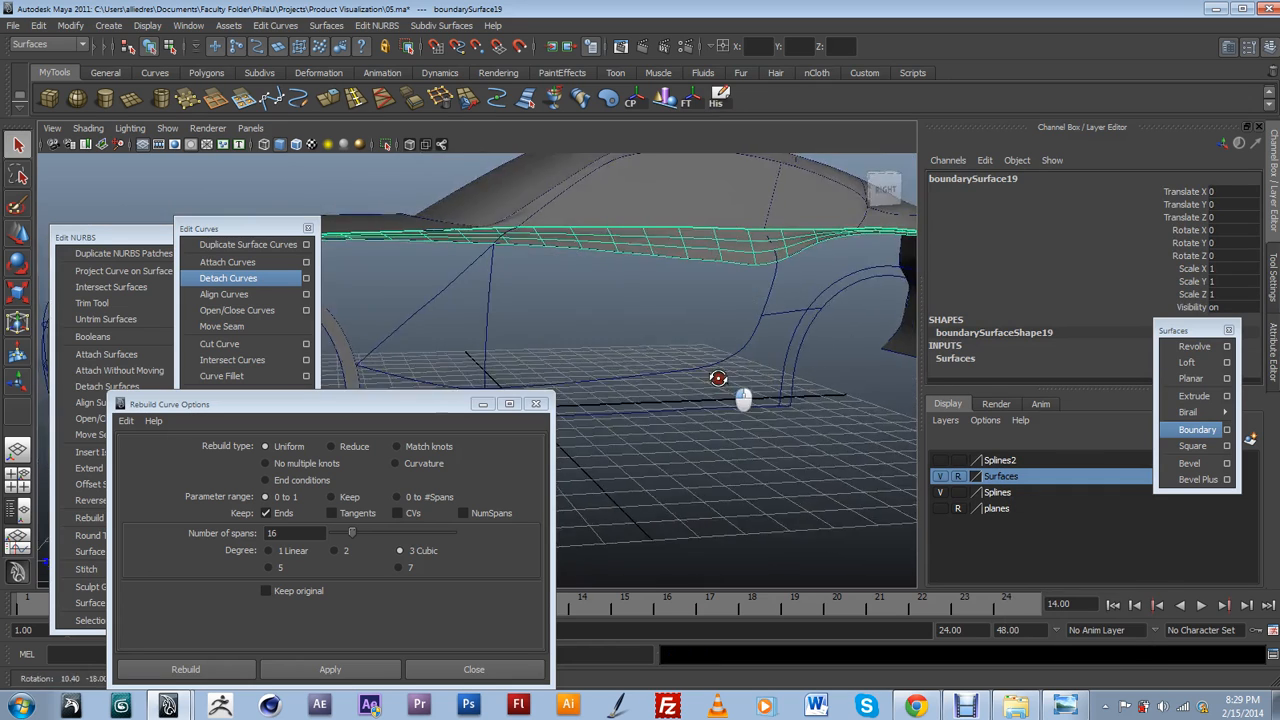
left_click(697, 272)
Detach the upper side curve at two curve points, where it meets the diagonal curve and the rising rear curve.
left_click_drag(714, 285, 692, 305, "alt")
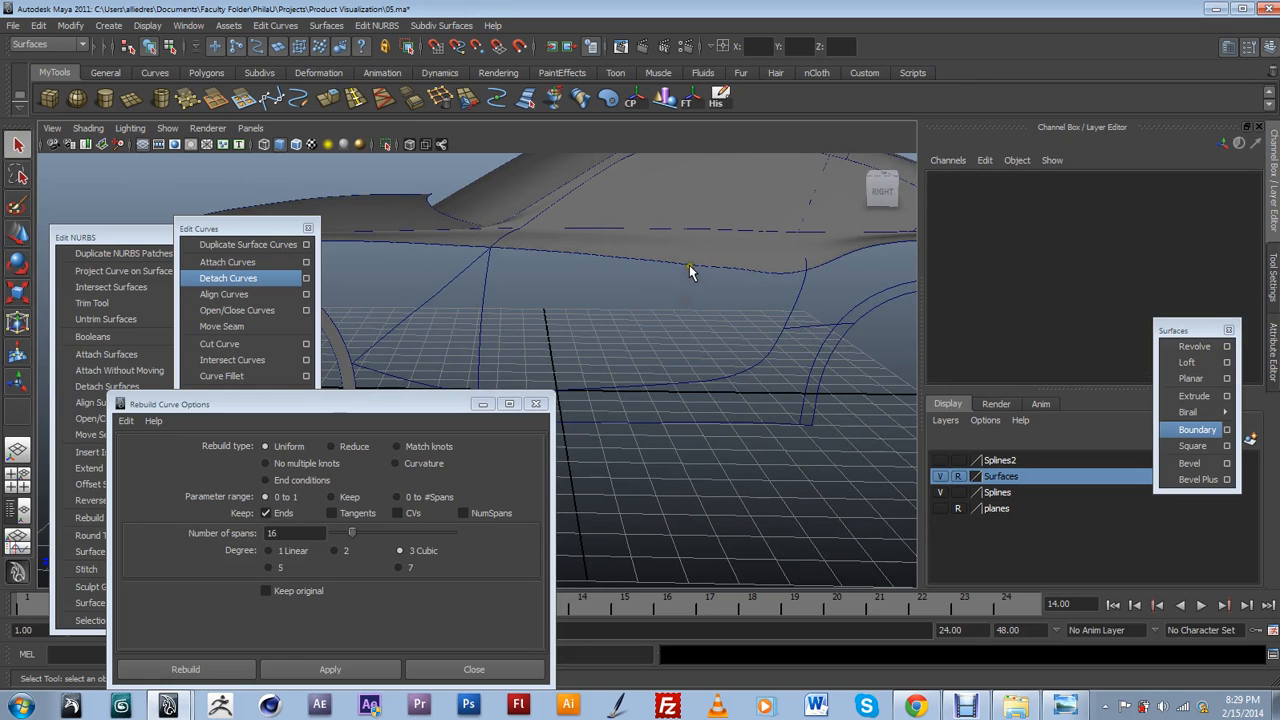
left_click(691, 267)
right_click_drag(700, 272, 693, 228)
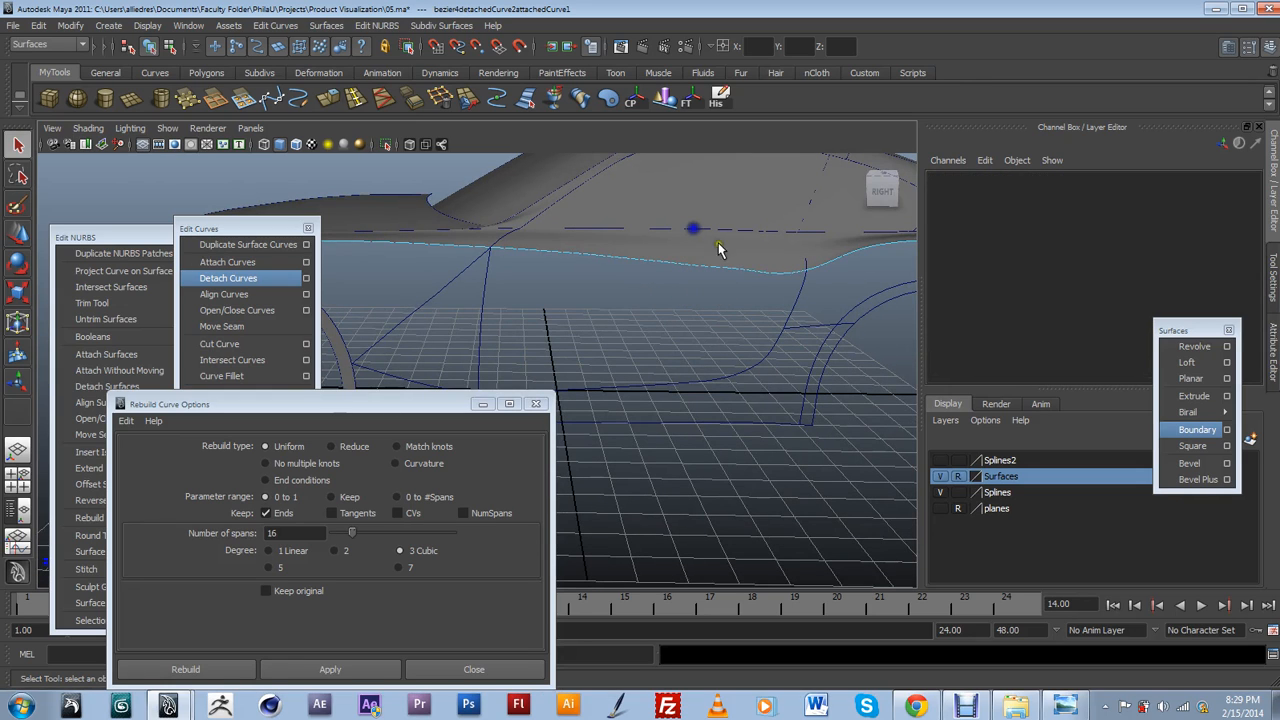
left_click(805, 270)
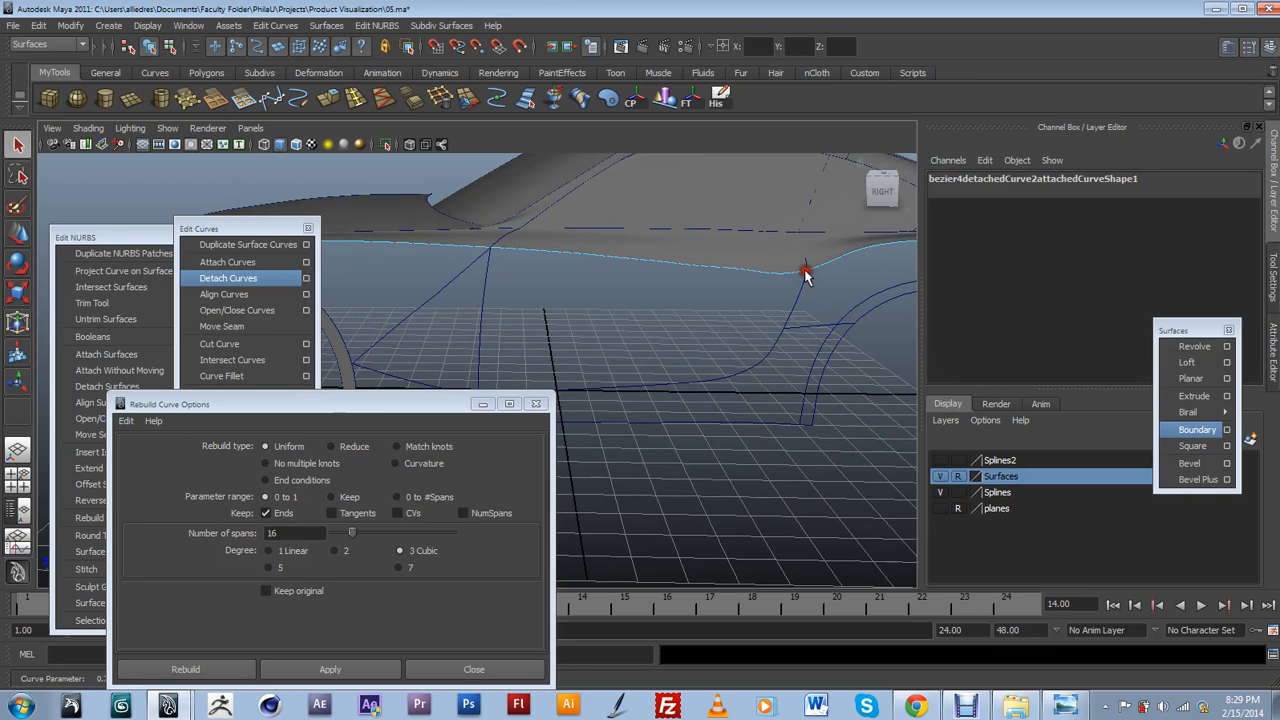
left_click(492, 247, "shift")
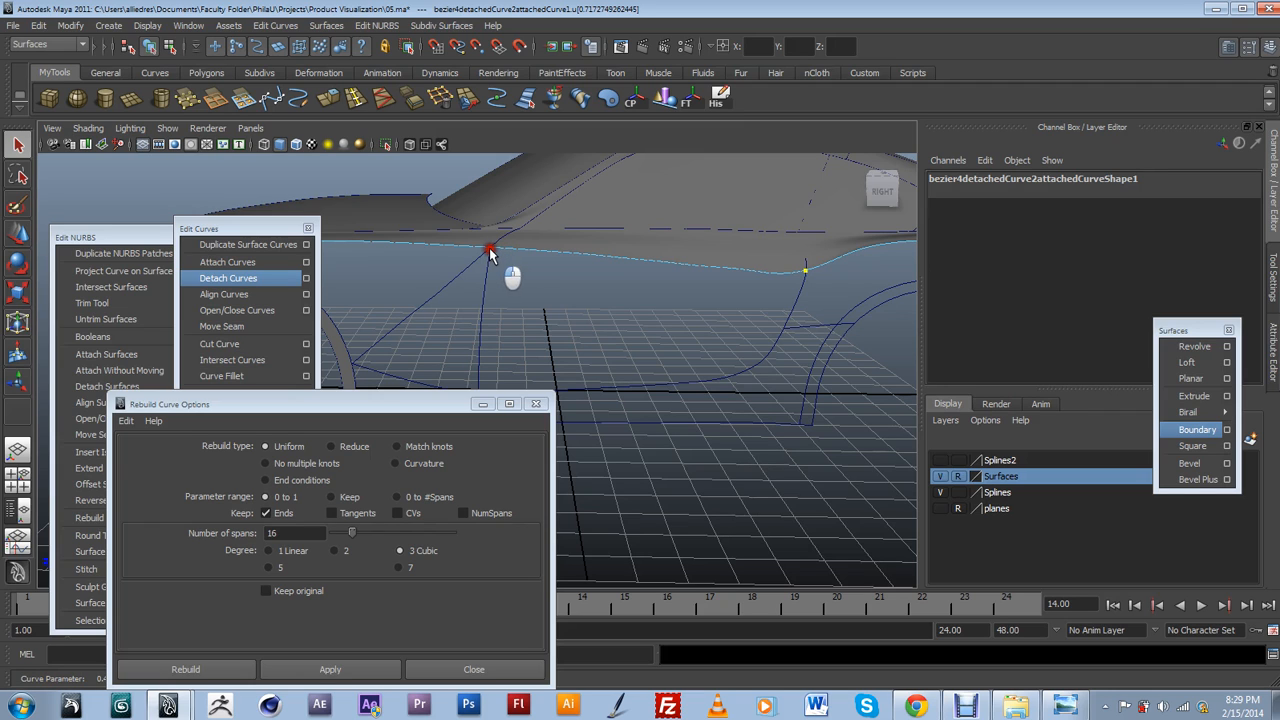
left_click_drag(447, 412, 422, 450)
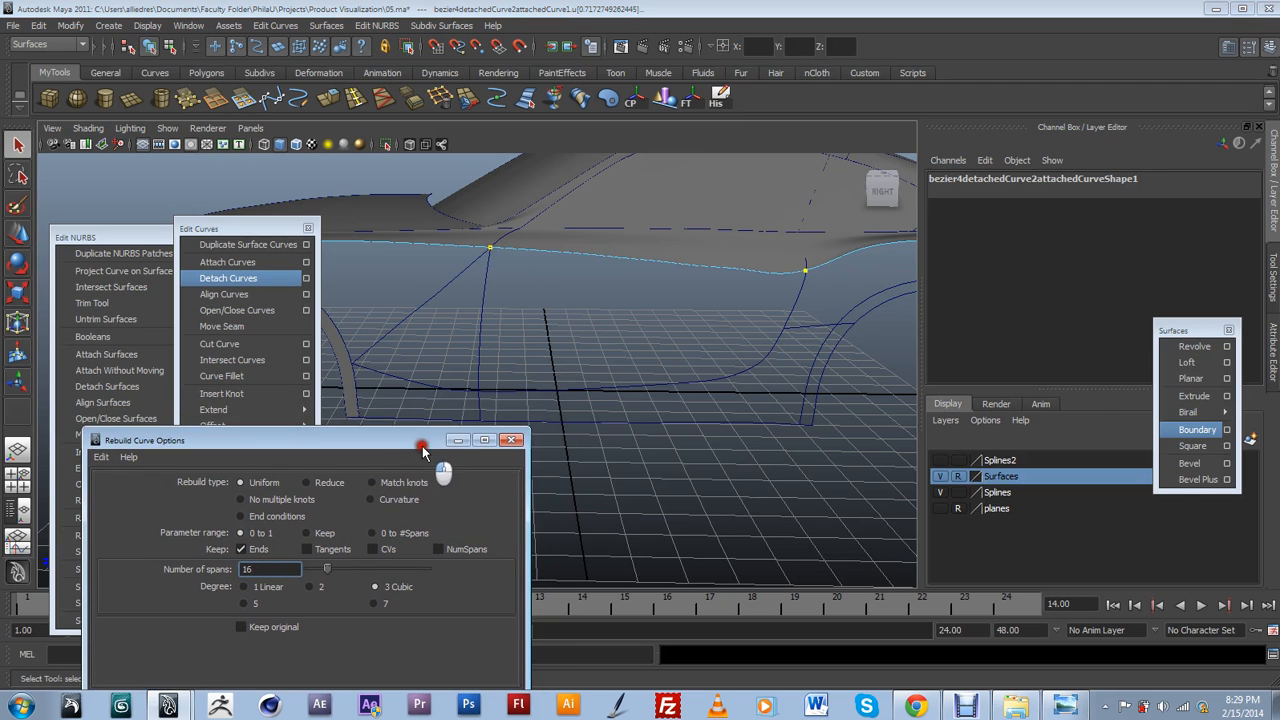
left_click(238, 285)
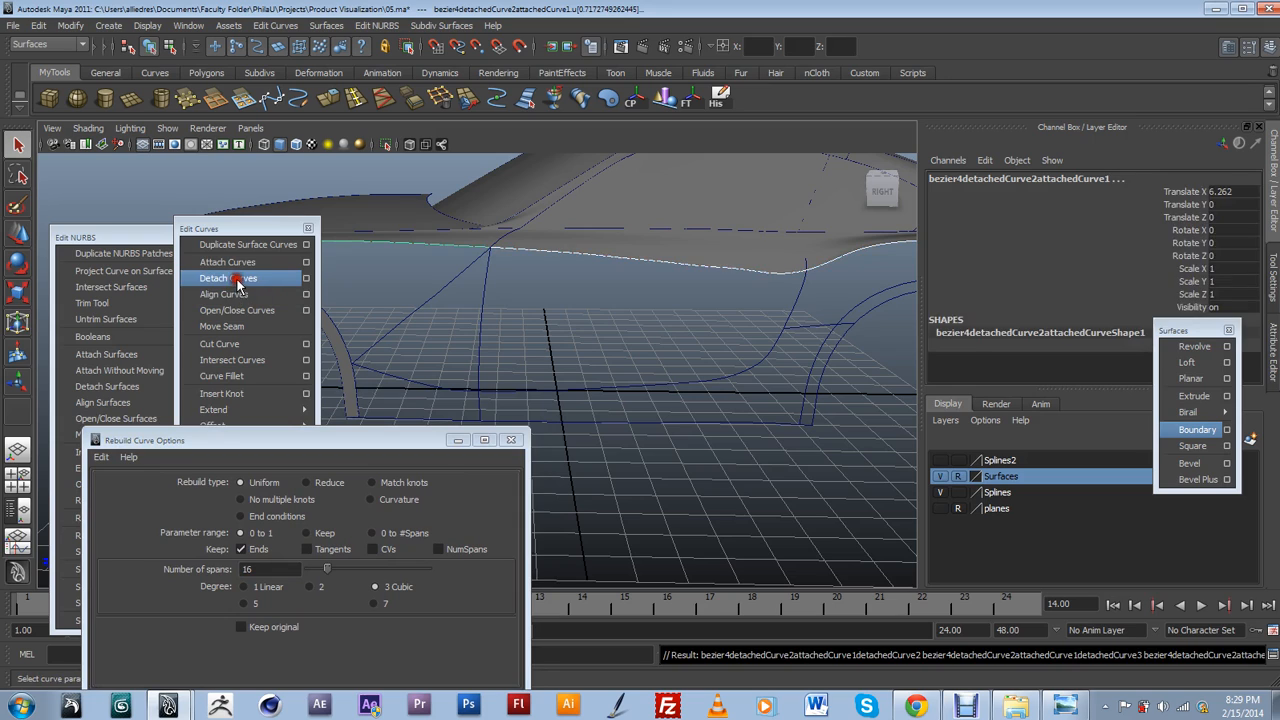
Rebuild the detached middle segment of the upper side curve uniformly with 16 spans and cubic degree.
left_click(592, 310)
left_click(671, 269)
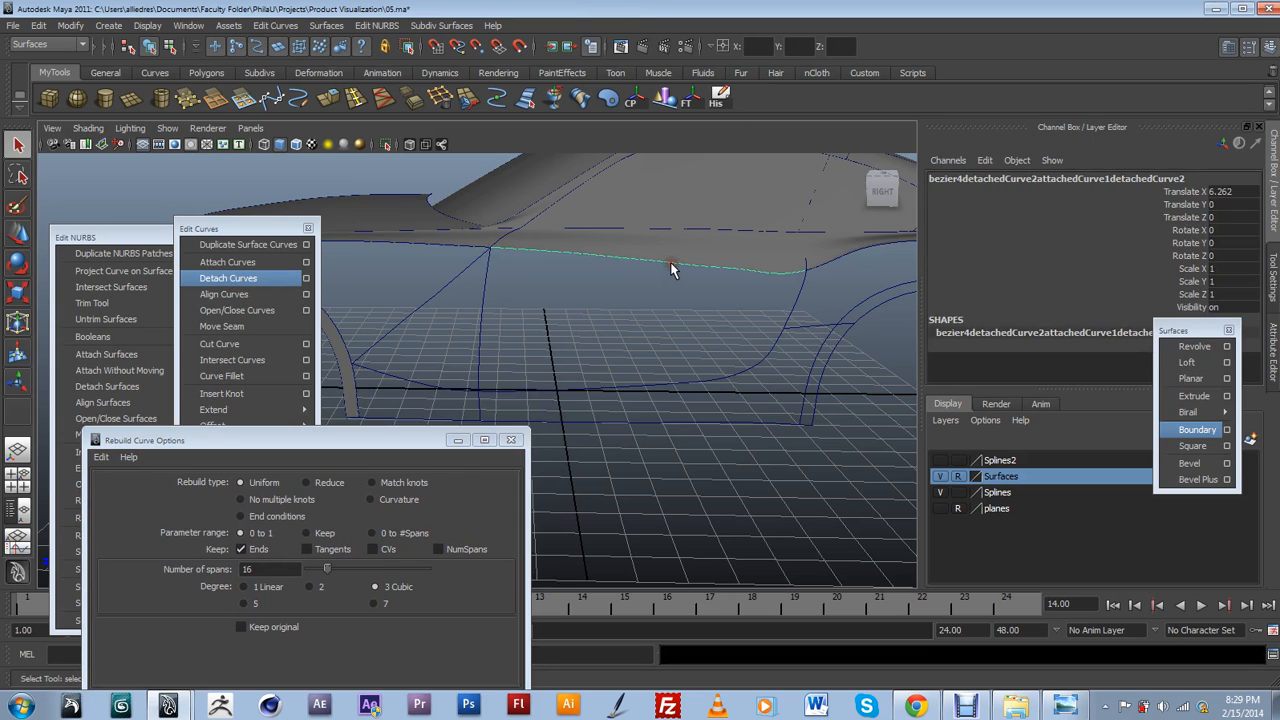
left_click(675, 386)
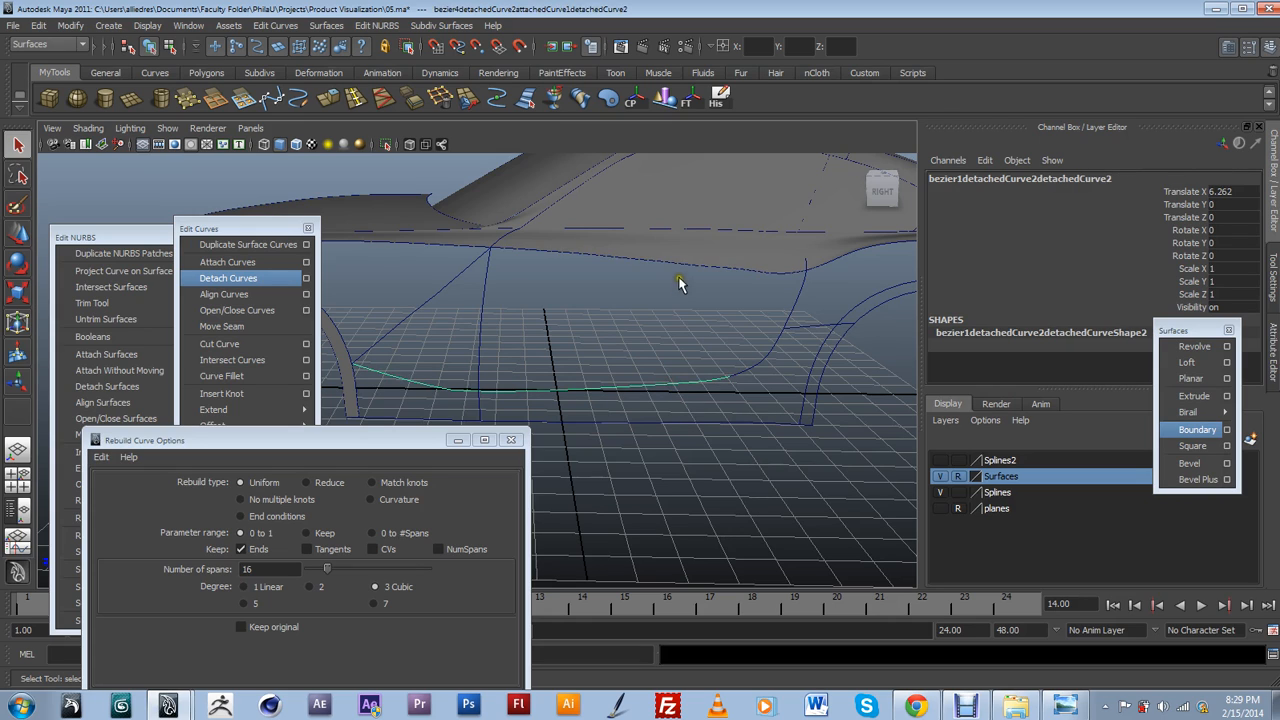
left_click(682, 270)
left_click(641, 386)
left_click(641, 386)
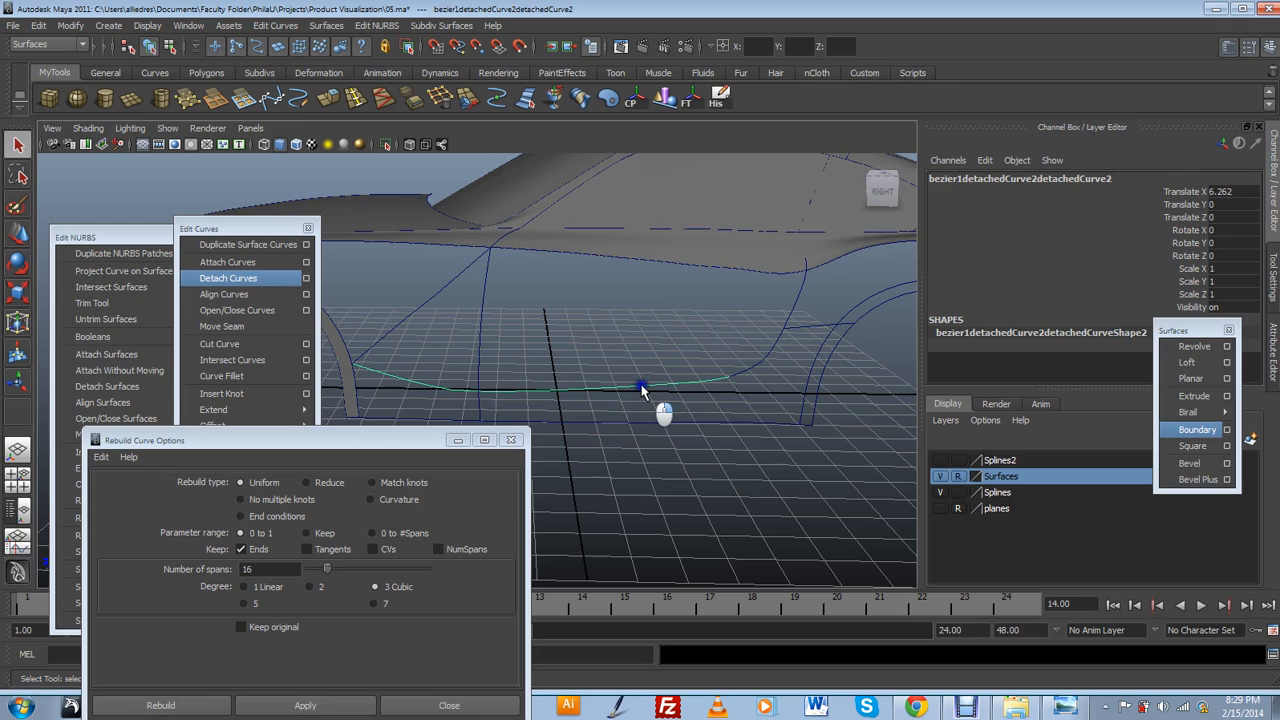
left_click(614, 261)
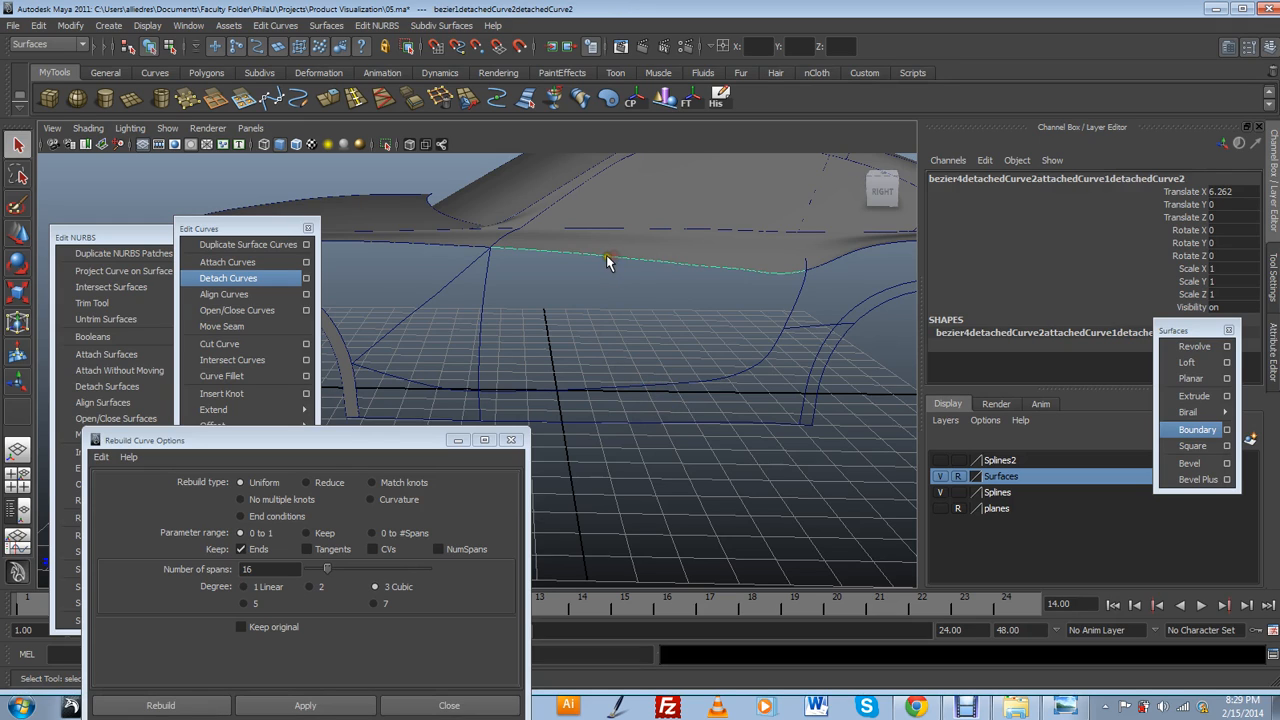
left_click(310, 708)
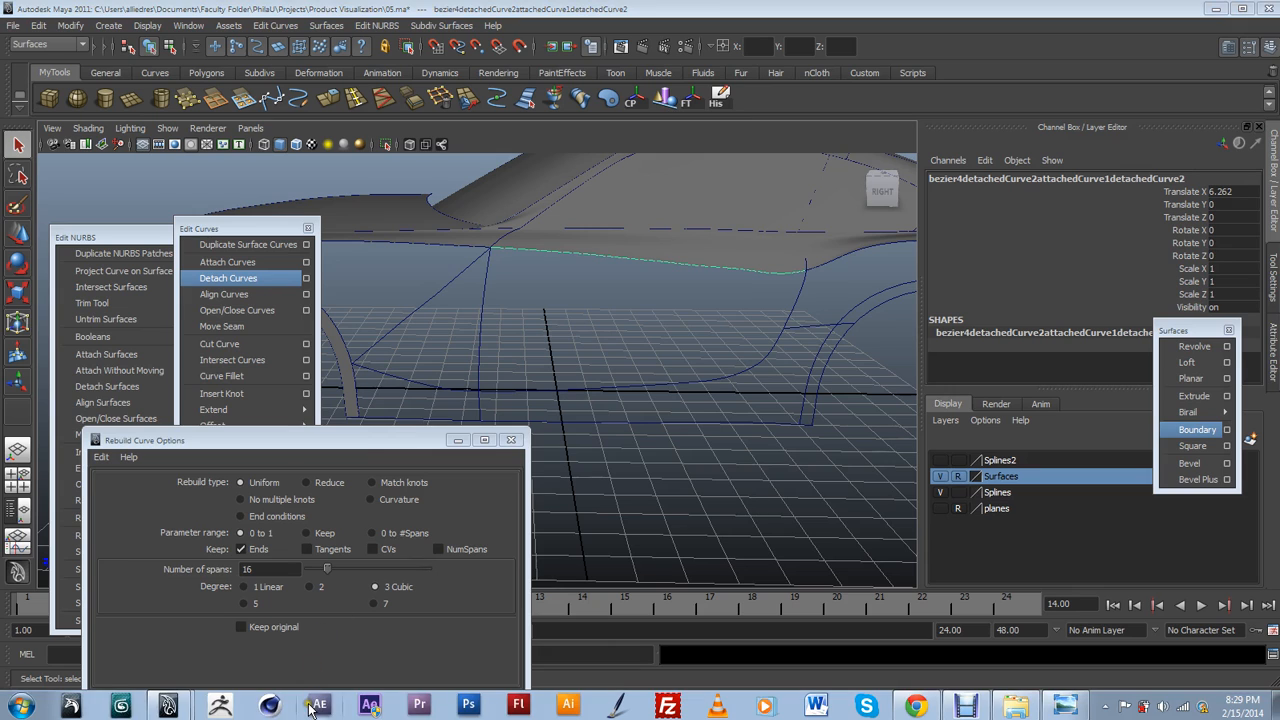
left_click_drag(358, 440, 332, 344)
left_click(300, 608)
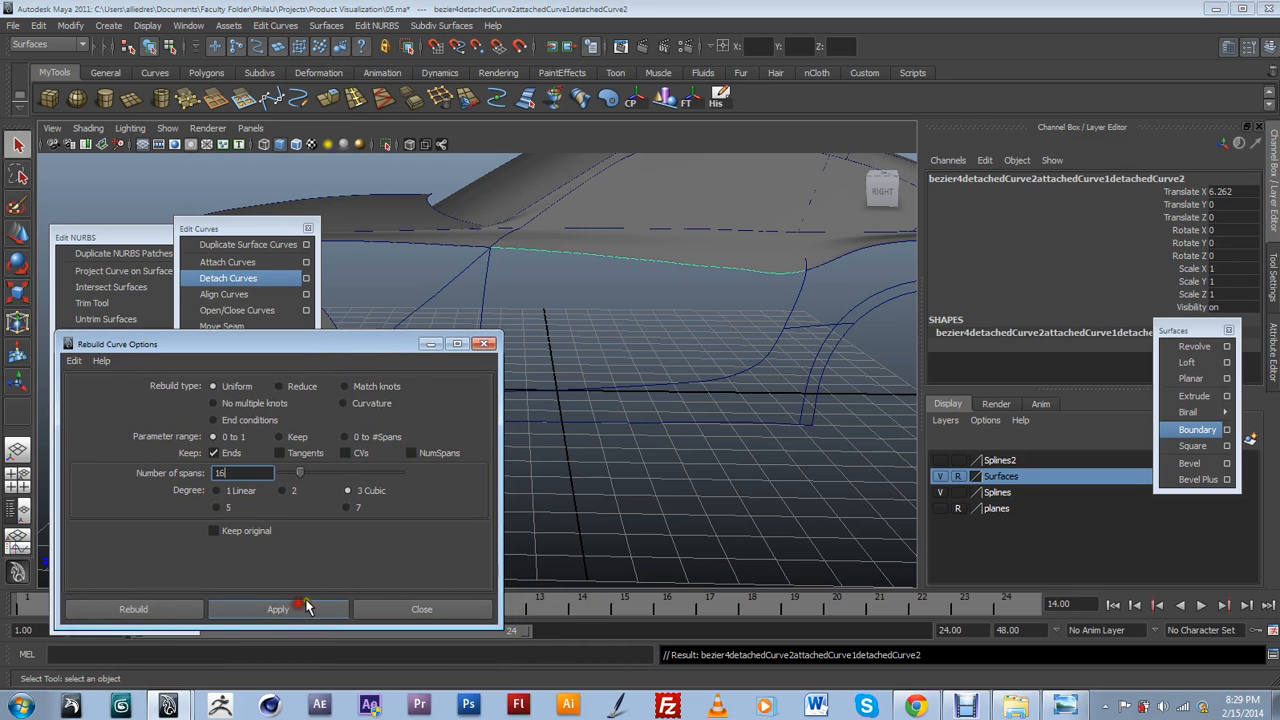
Rebuild the long lower side curve uniformly with 16 spans and cubic degree.
left_click(584, 398)
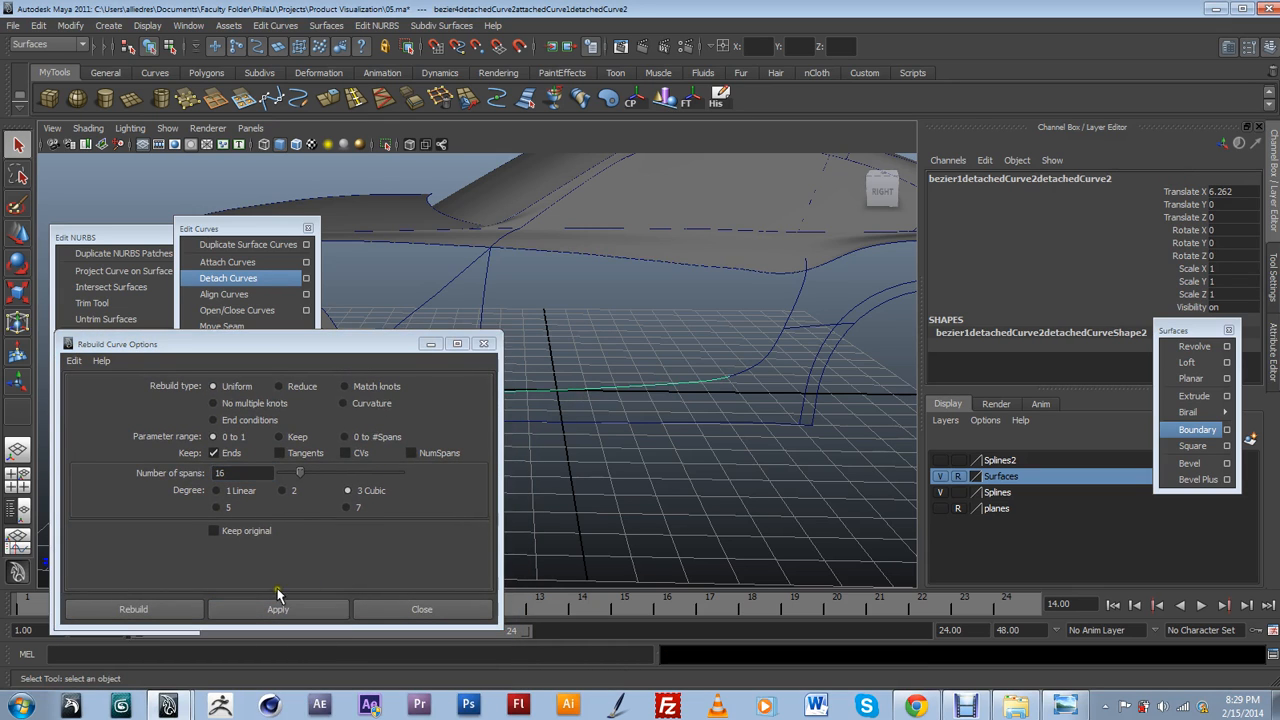
left_click(306, 543)
left_click_drag(361, 343, 243, 540)
Try a boundary surface from the diagonal, upper, rising rear and lower side curves, and undo it.
left_click(420, 357)
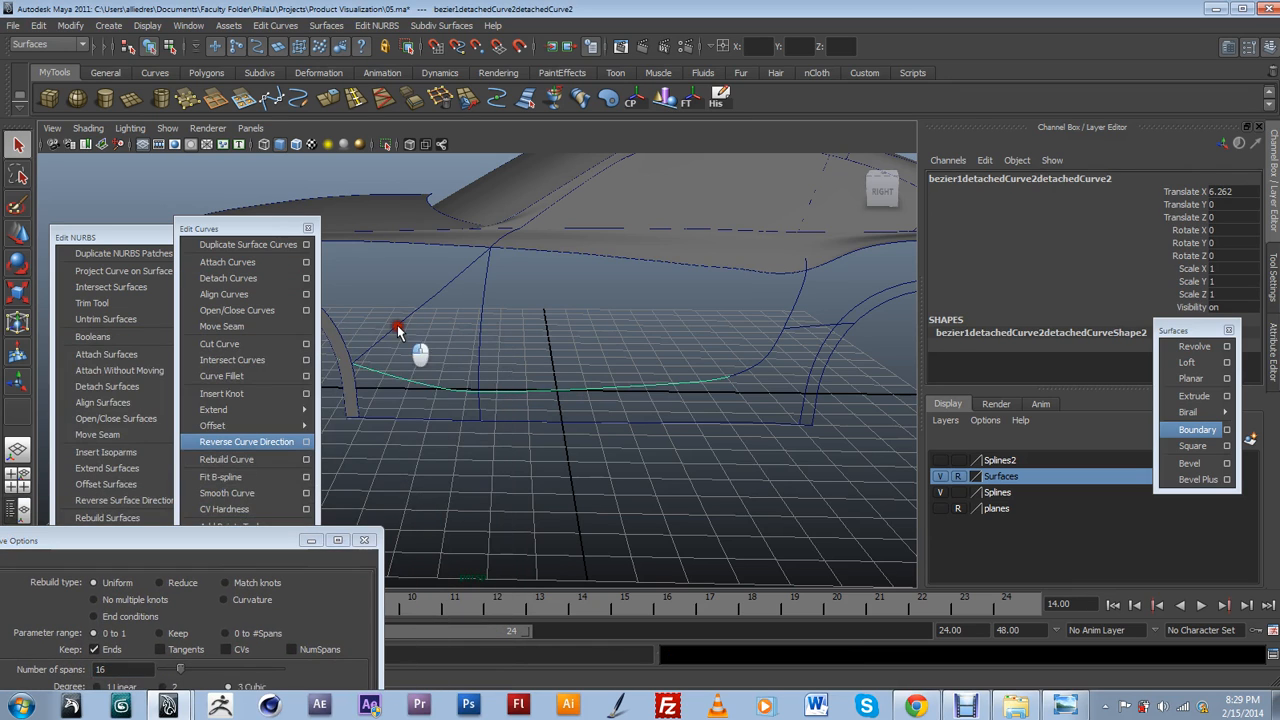
left_click(621, 263)
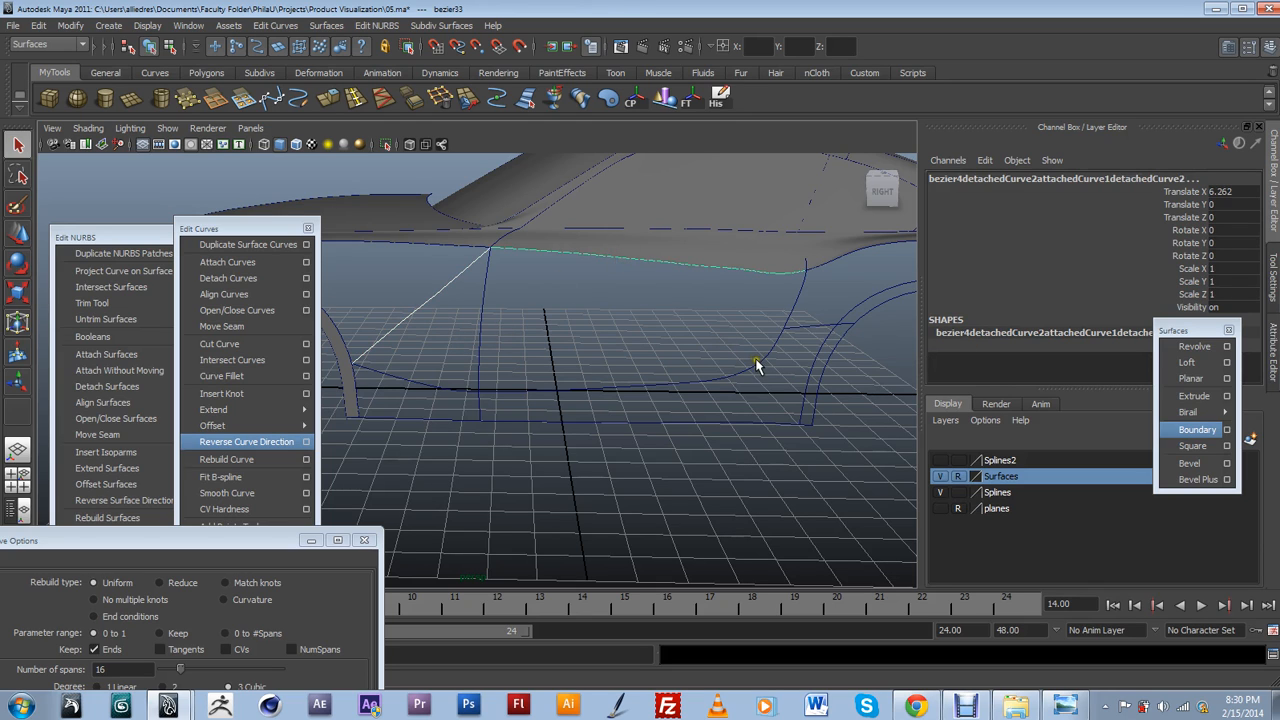
left_click(673, 386, "shift")
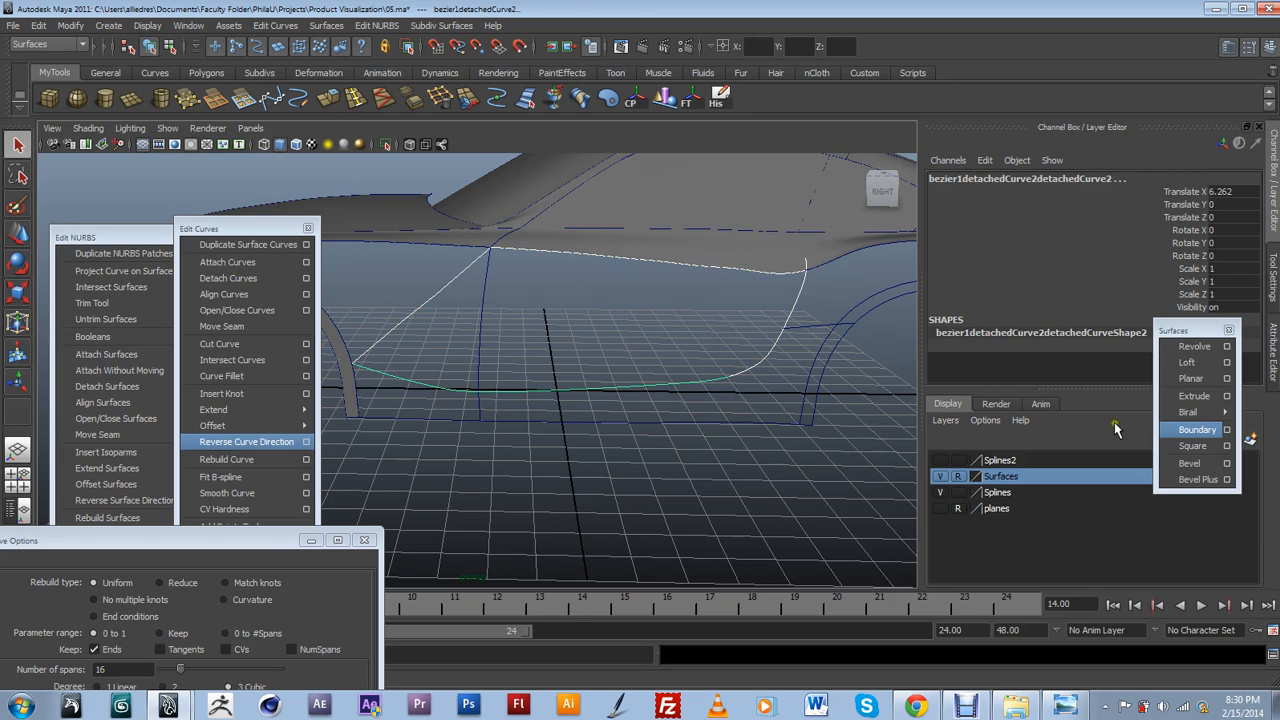
left_click(1197, 430)
left_click_drag(760, 438, 724, 428, "alt")
key("ctrl+z")
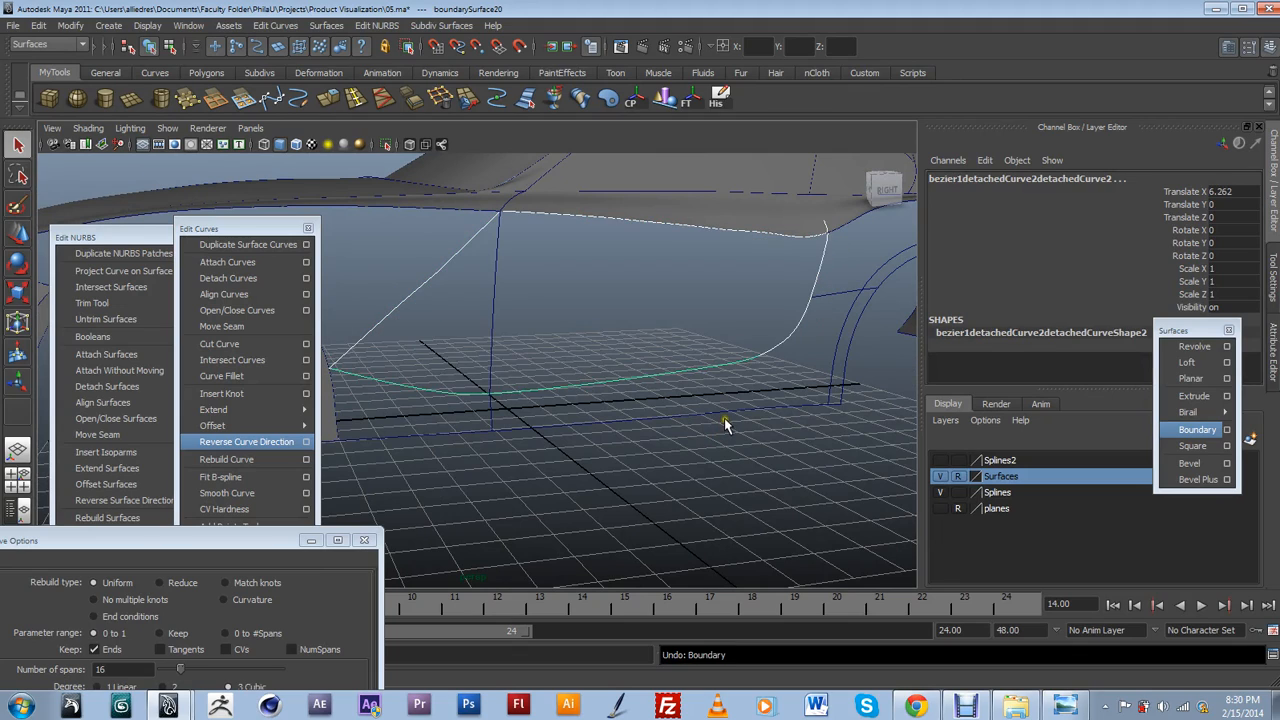
Detach the rising rear curve at the point where it crosses the upper side curve.
left_click(786, 360)
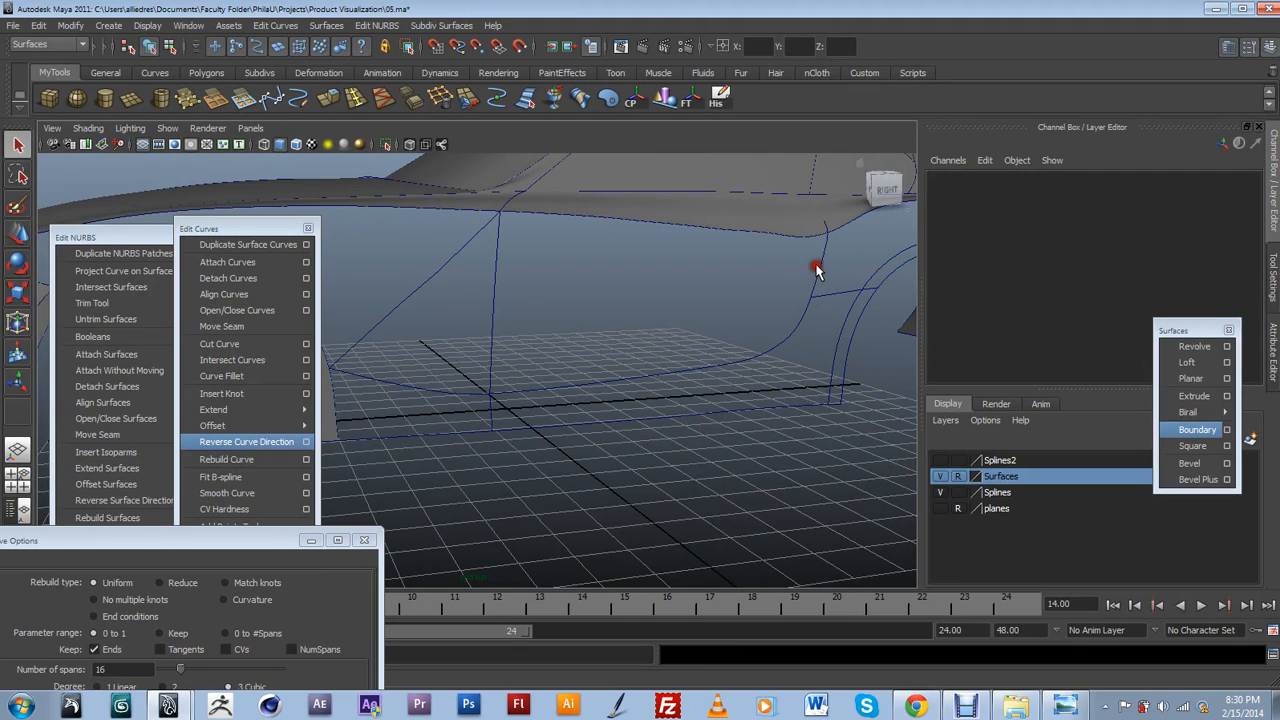
left_click(818, 268)
left_click_drag(857, 277, 620, 396, "alt")
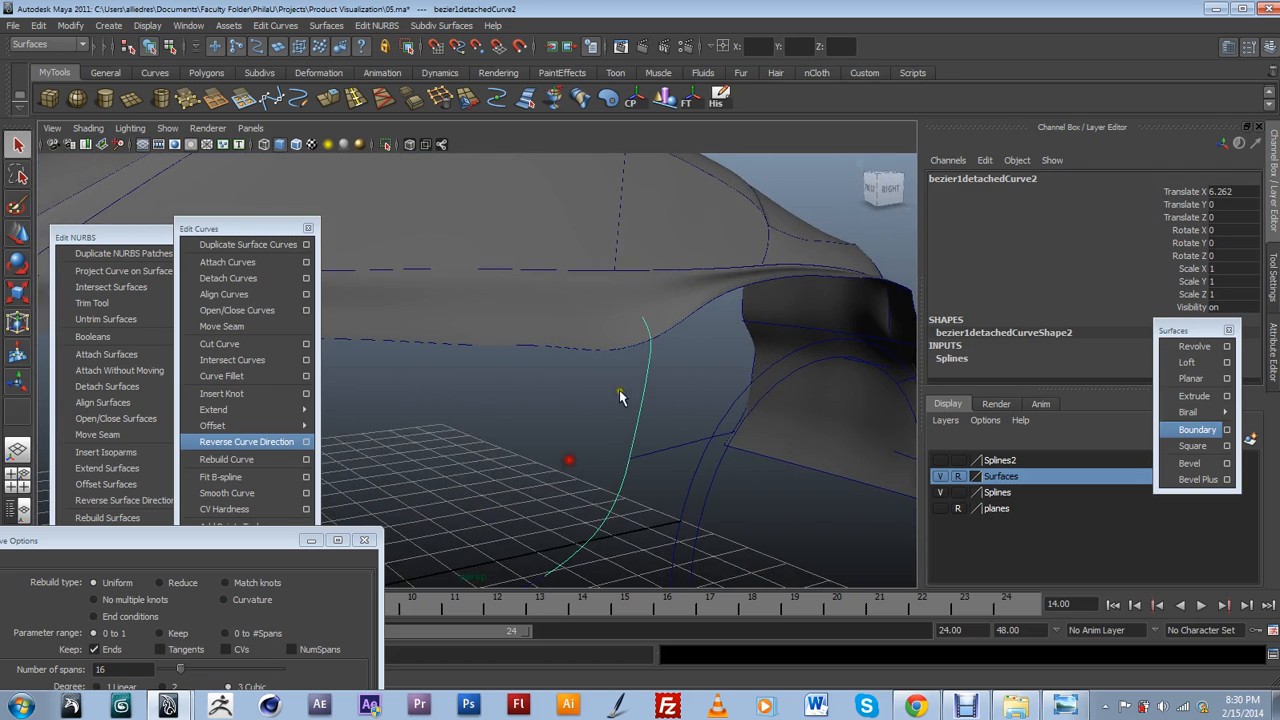
left_click_drag(616, 258, 537, 332, "alt")
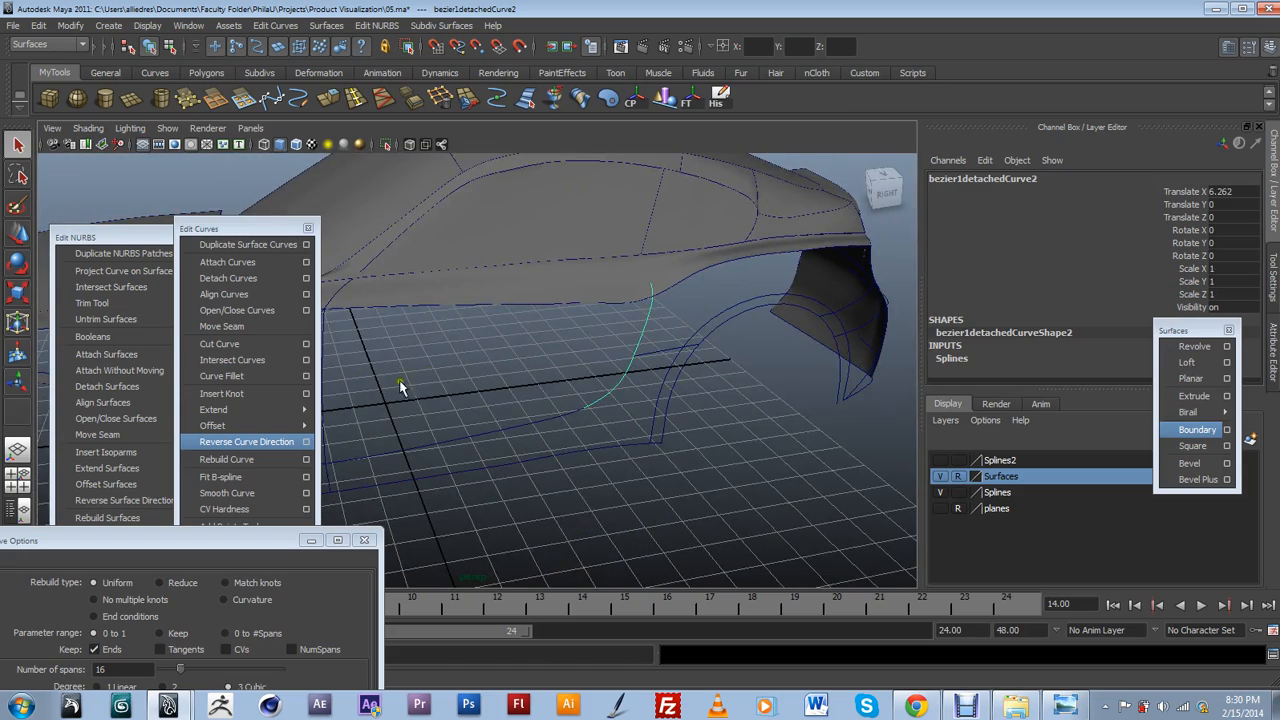
right_click_drag(493, 374, 637, 399, "alt")
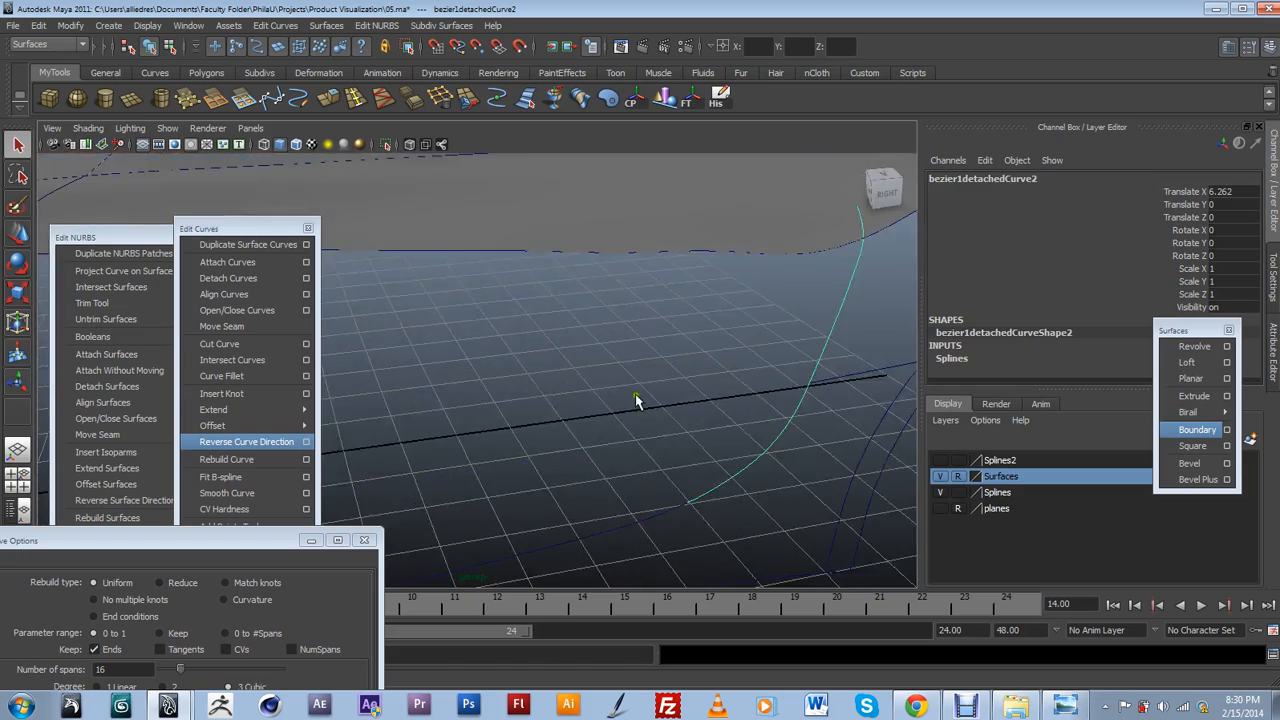
left_click(831, 310)
left_click_drag(848, 290, 862, 241)
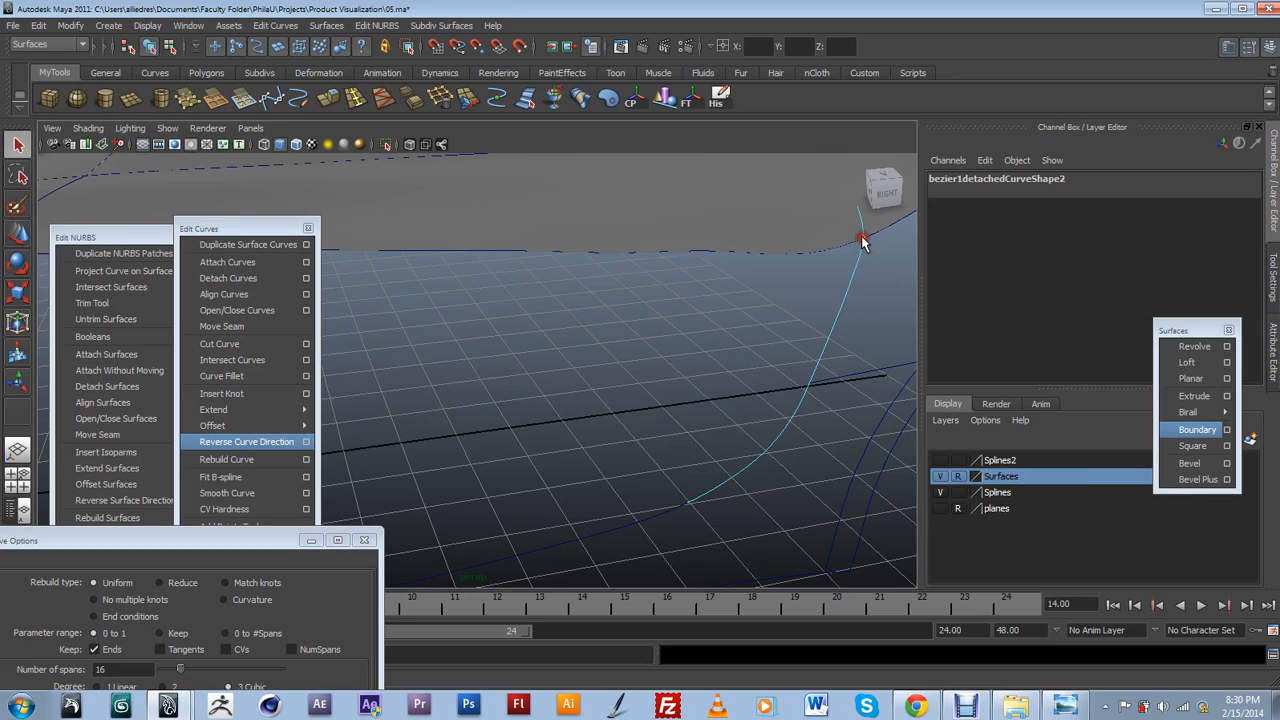
left_click(243, 280)
left_click(243, 282)
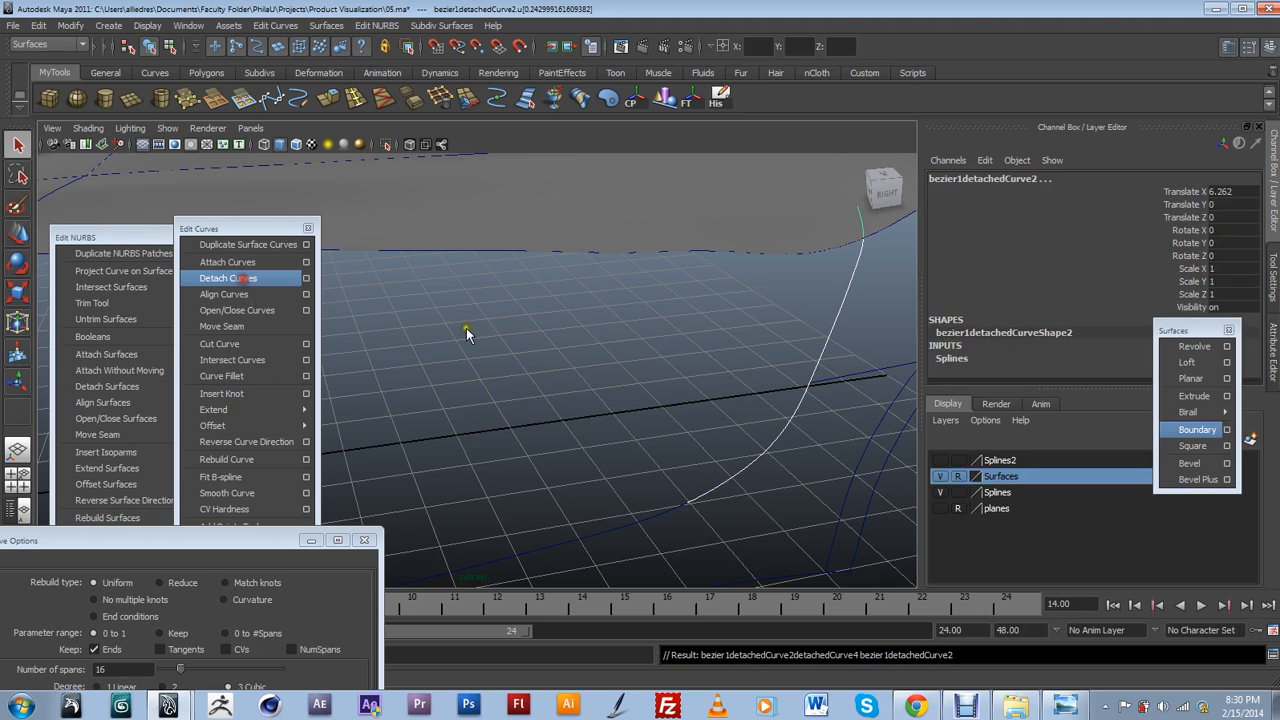
scroll(738, 361, "down", 4)
left_click(592, 380)
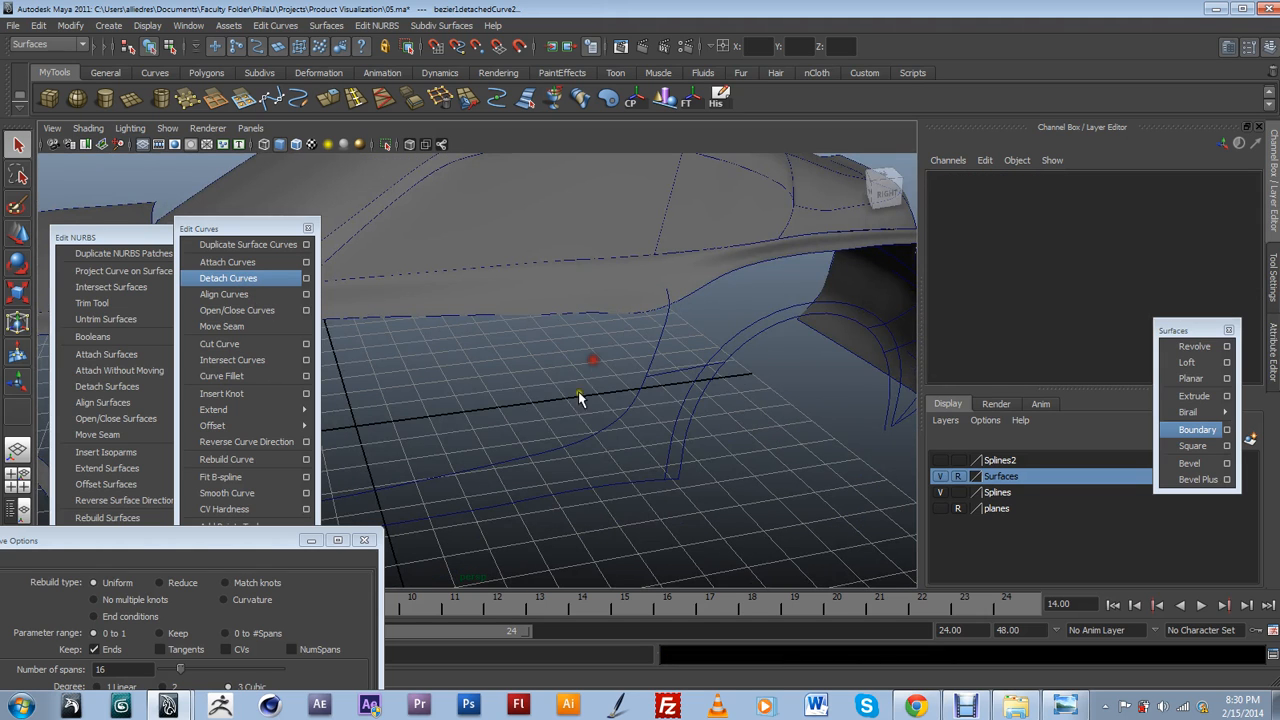
Rebuild the front vertical, lower, rising rear and upper side curves together uniformly with 10 spans and cubic degree.
left_click_drag(615, 373, 635, 395, "alt")
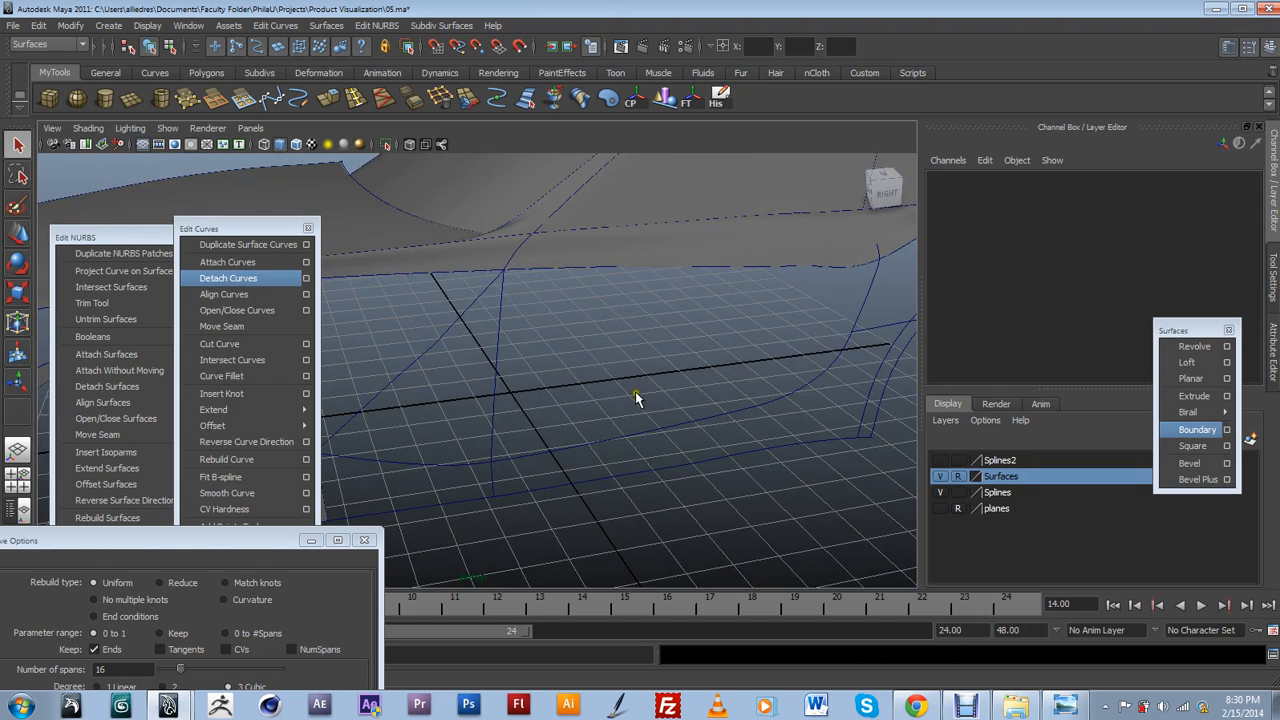
left_click(498, 356)
left_click(779, 400)
left_click(803, 388)
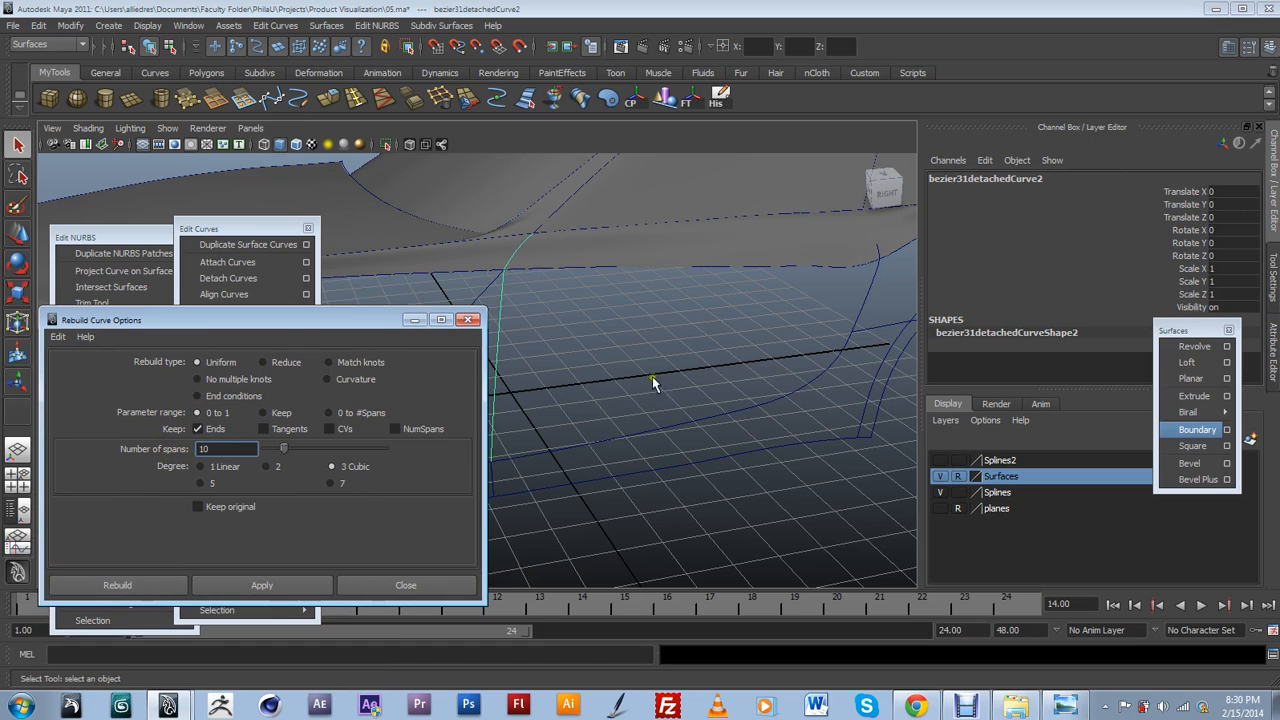
left_click(664, 427)
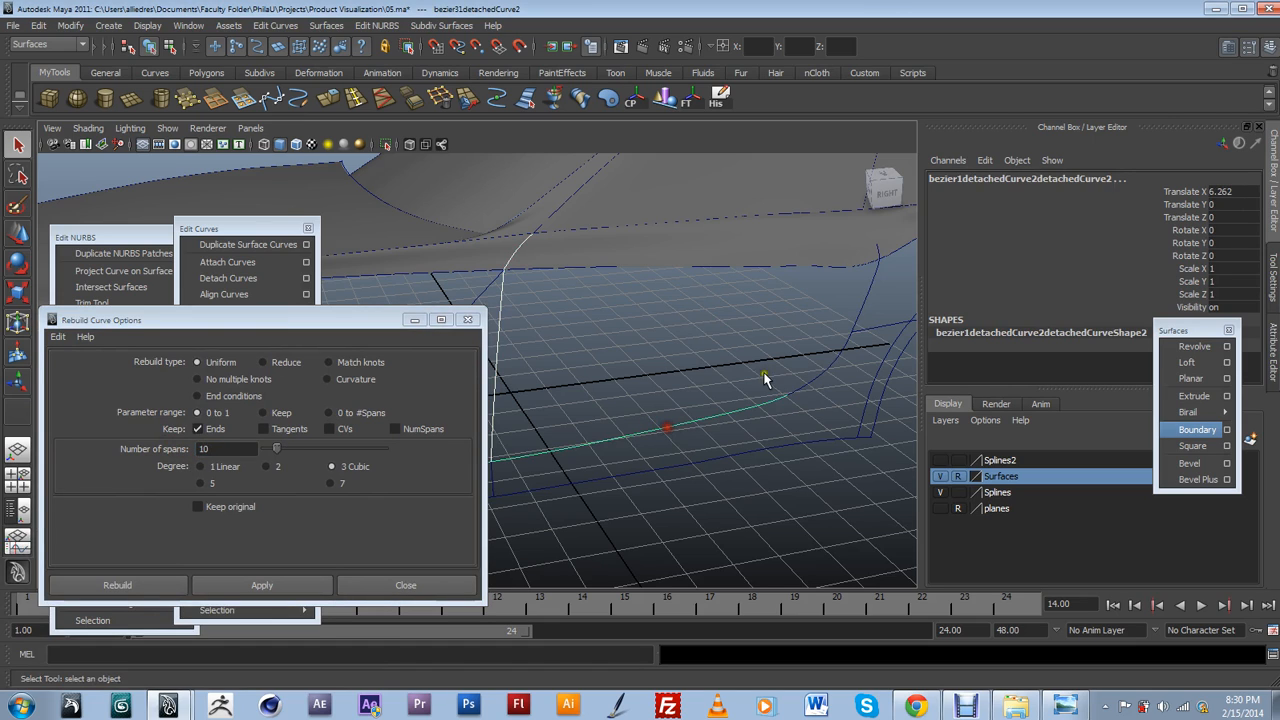
left_click(847, 331, "shift")
left_click(782, 270, "shift")
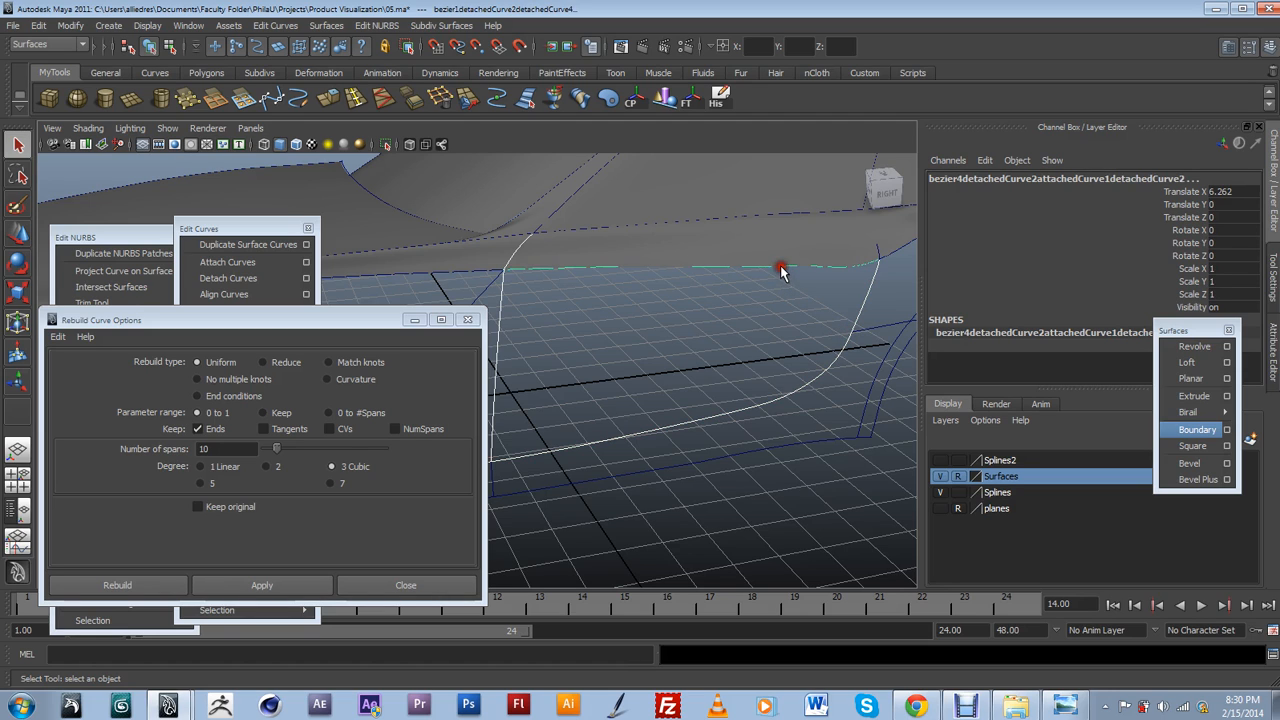
left_click(262, 585)
left_click(600, 346)
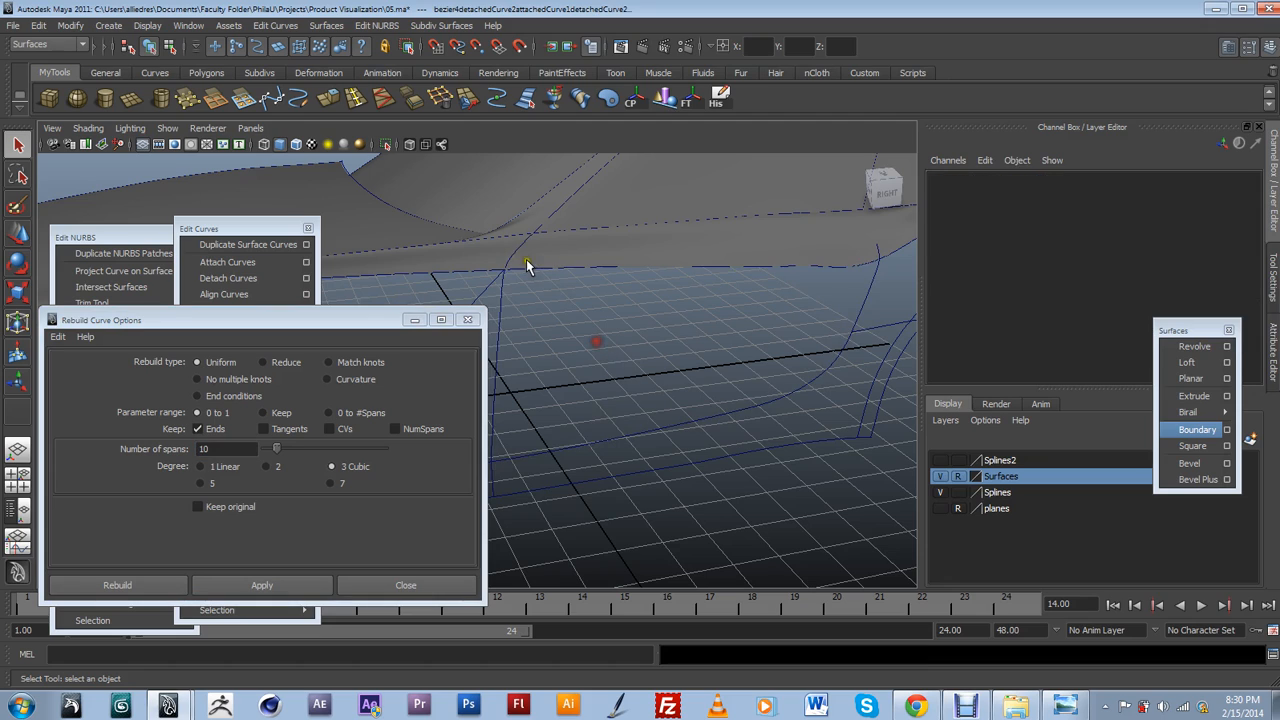
Rebuild the diagonal side curve uniformly with 10 spans and cubic degree.
left_click(509, 262)
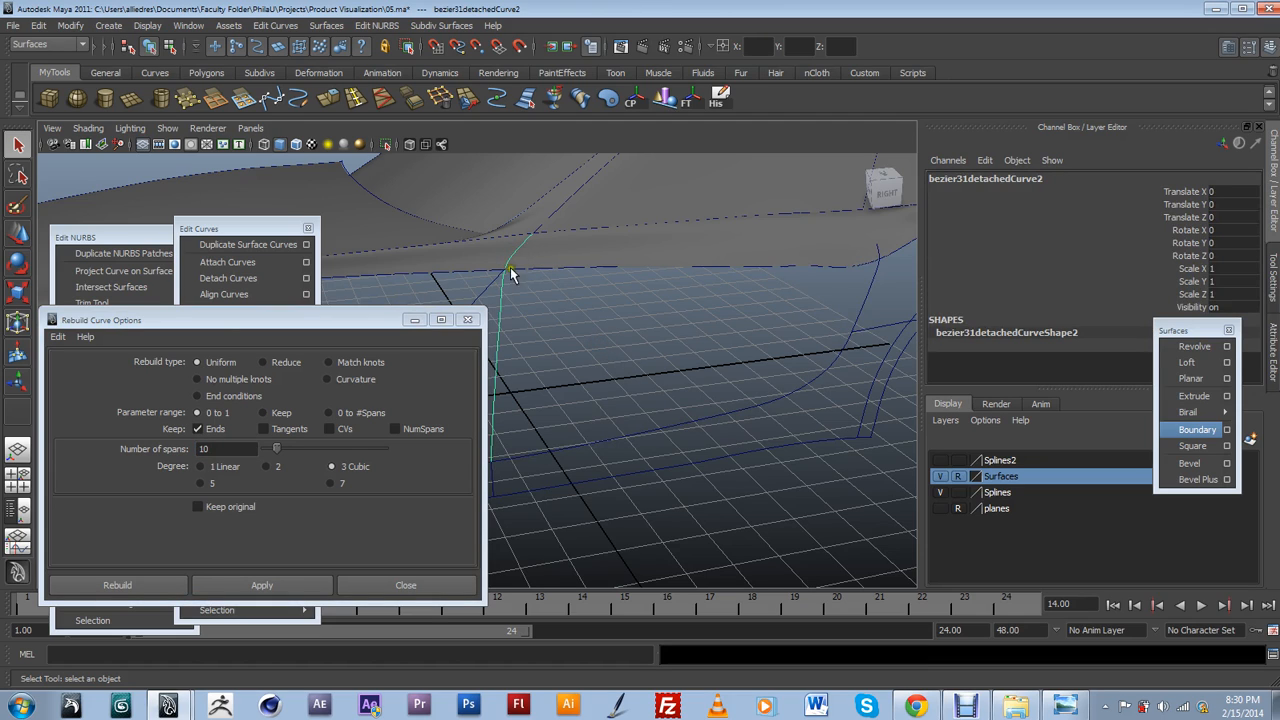
left_click_drag(375, 319, 336, 364)
left_click(493, 320)
left_click(474, 305)
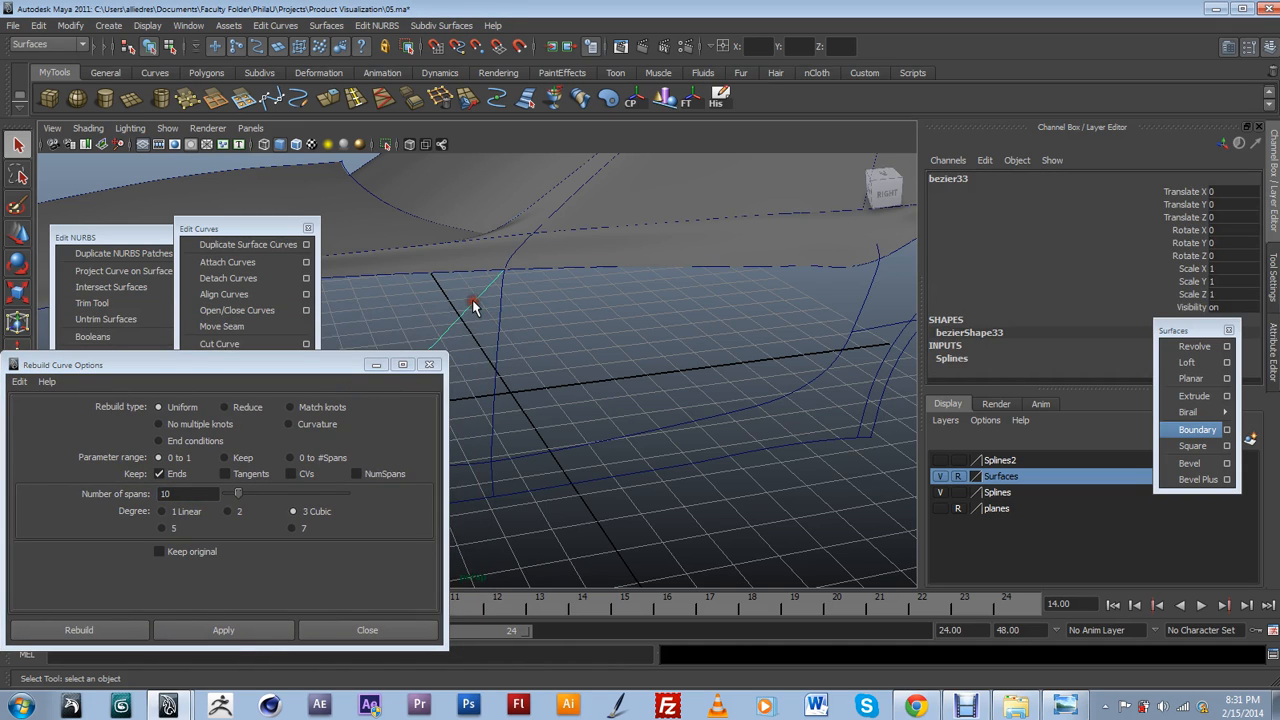
left_click(207, 628)
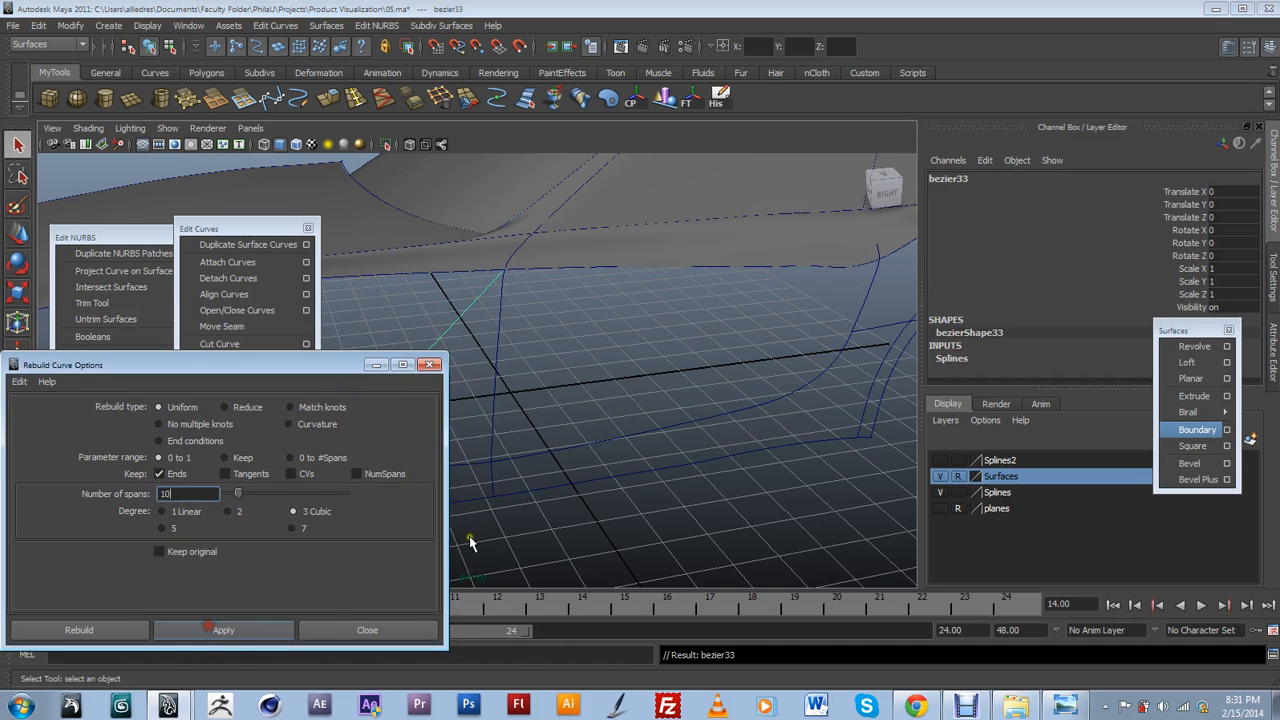
Create a boundary surface from the diagonal, lower, rising rear and upper side curves.
left_click(571, 449)
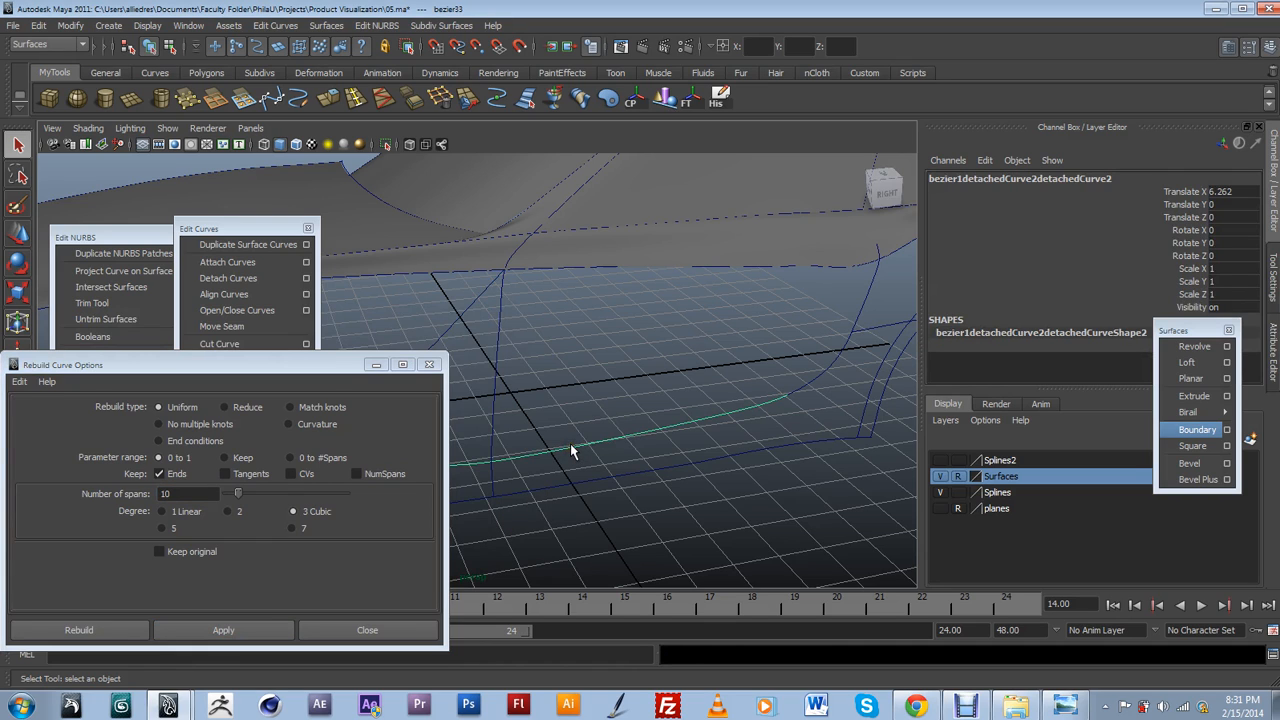
left_click(476, 343)
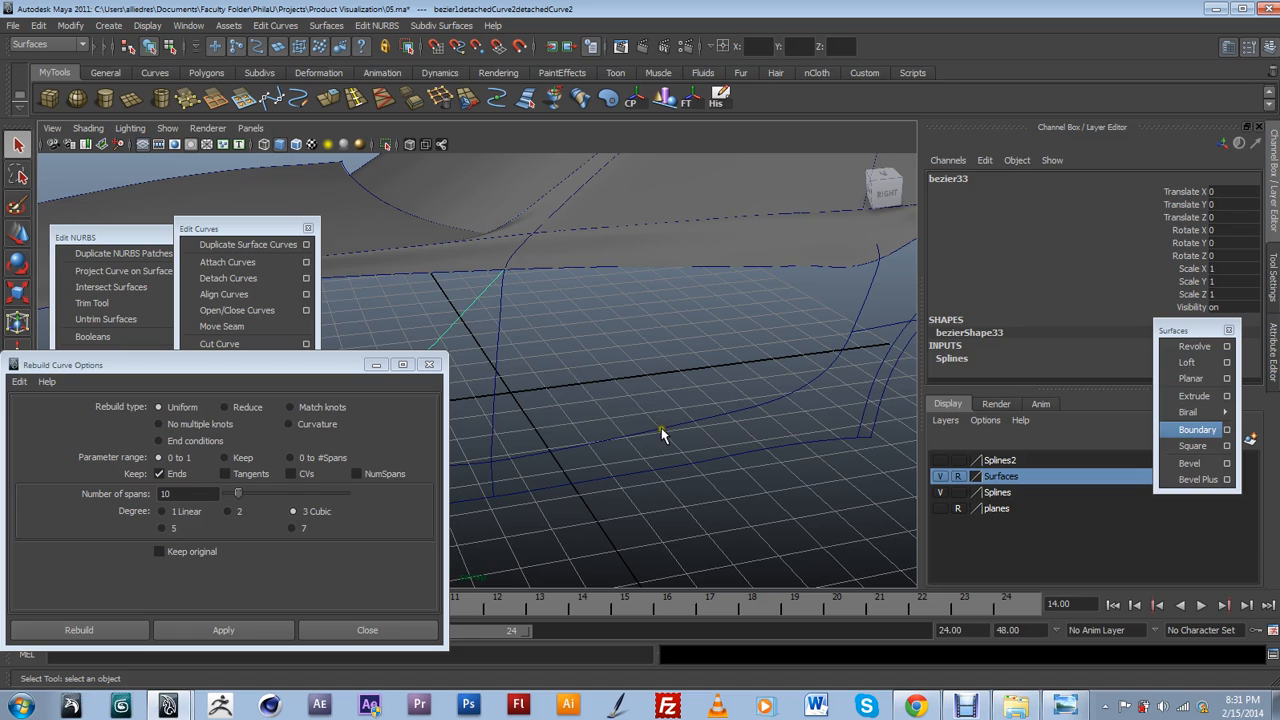
left_click(660, 432)
left_click(848, 340, "shift")
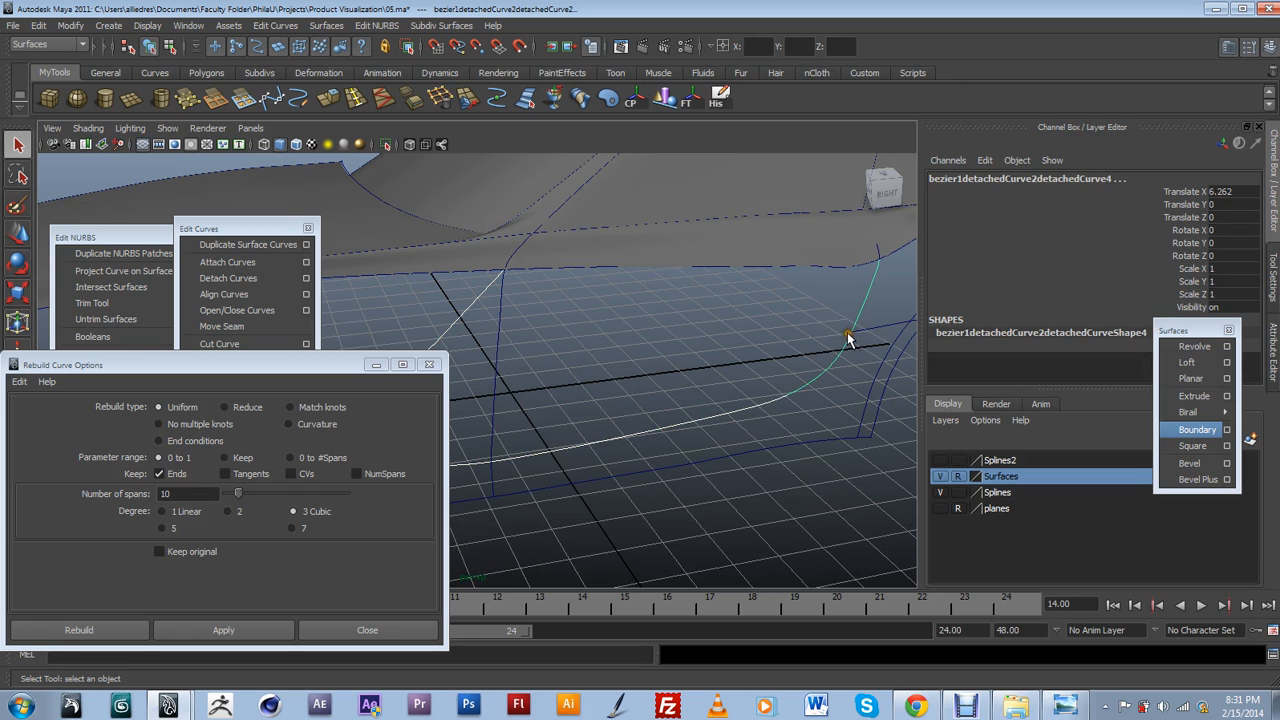
left_click(643, 269, "shift")
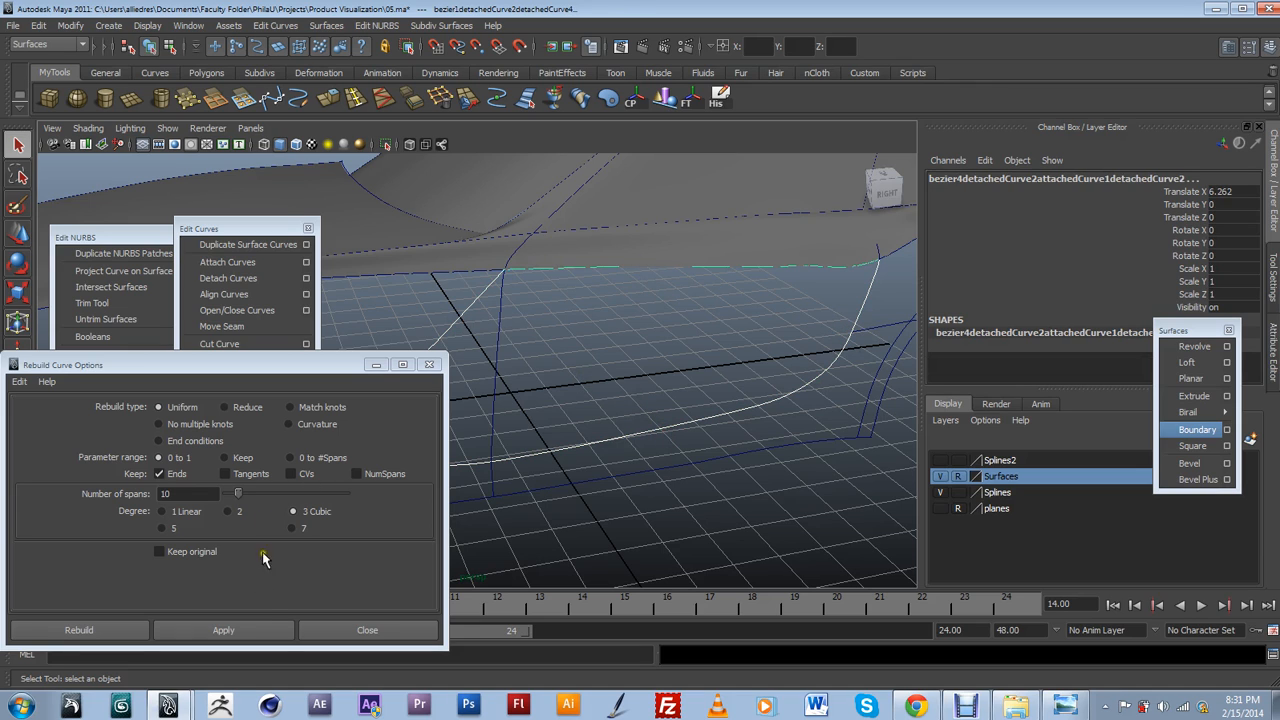
left_click(1175, 431)
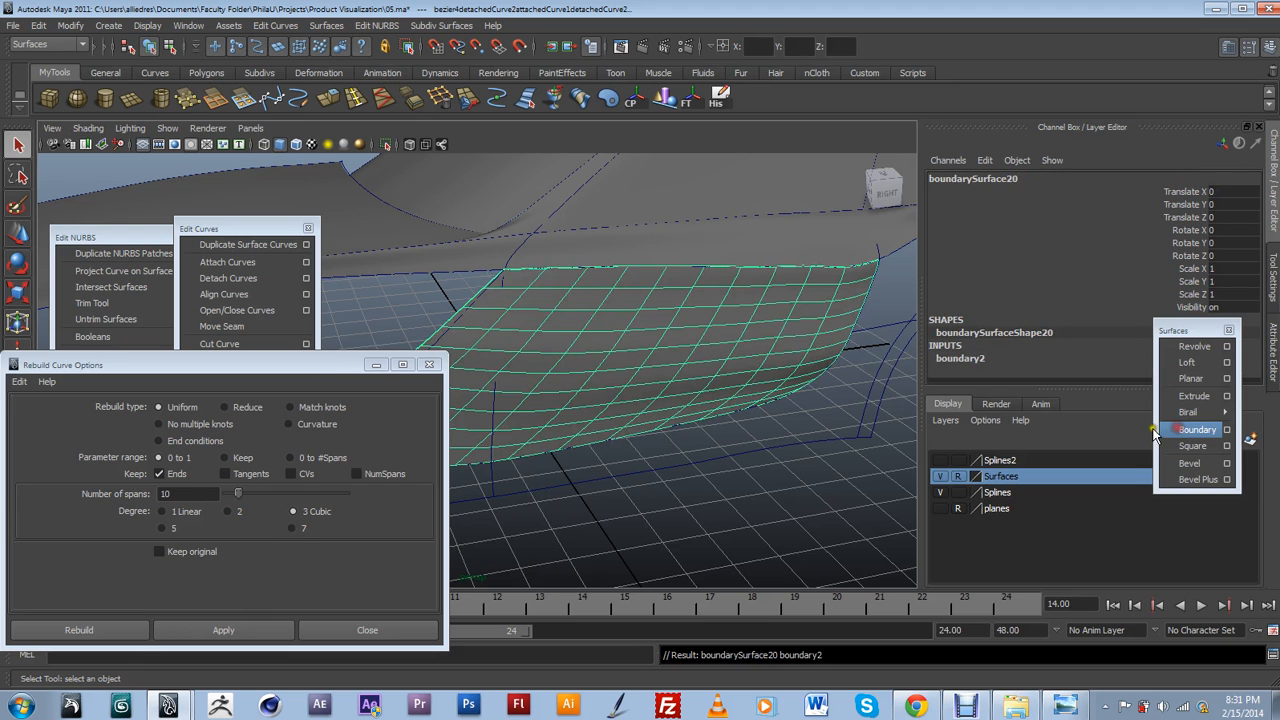
Inspect the shape of the new side panel surface from the side and front, especially along its rising rear edge.
left_click_drag(846, 435, 742, 448, "alt")
middle_click_drag(742, 443, 838, 400, "alt")
left_click(838, 400)
scroll(835, 403, "down", 2)
left_click_drag(835, 403, 523, 489, "alt")
right_click_drag(523, 489, 586, 423, "alt")
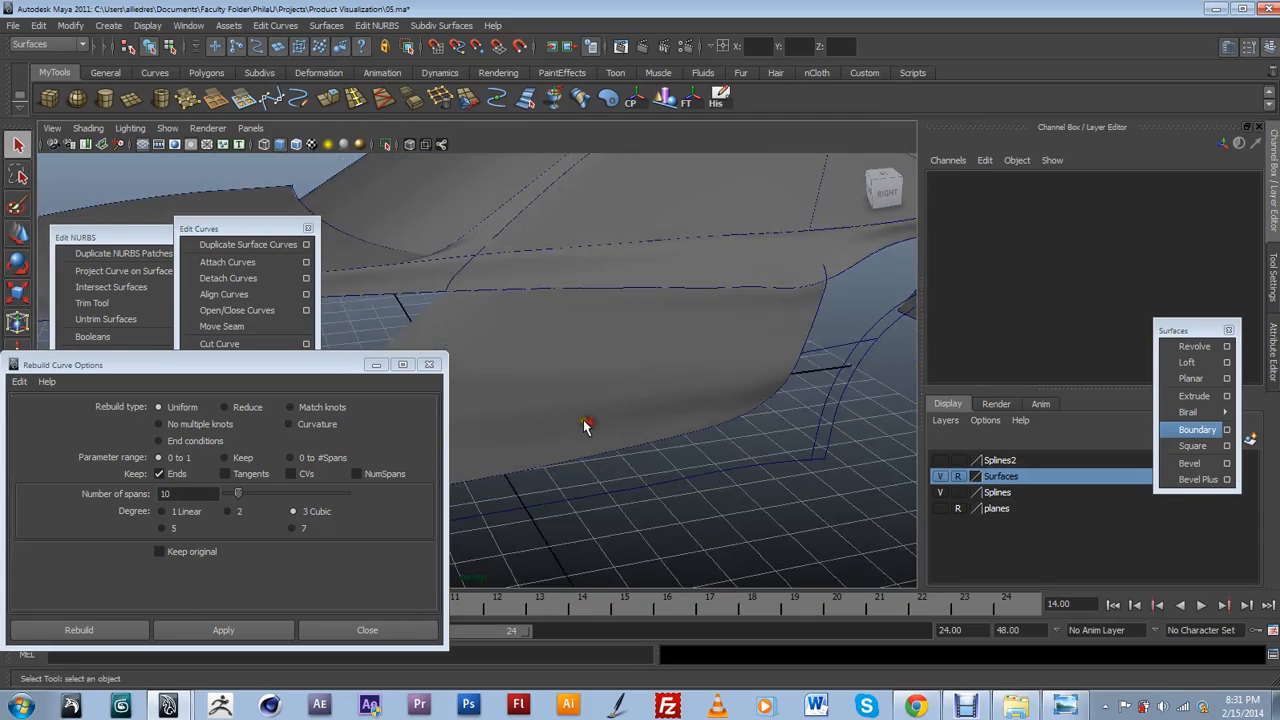
middle_click_drag(586, 423, 773, 353, "alt")
scroll(772, 353, "down", 2)
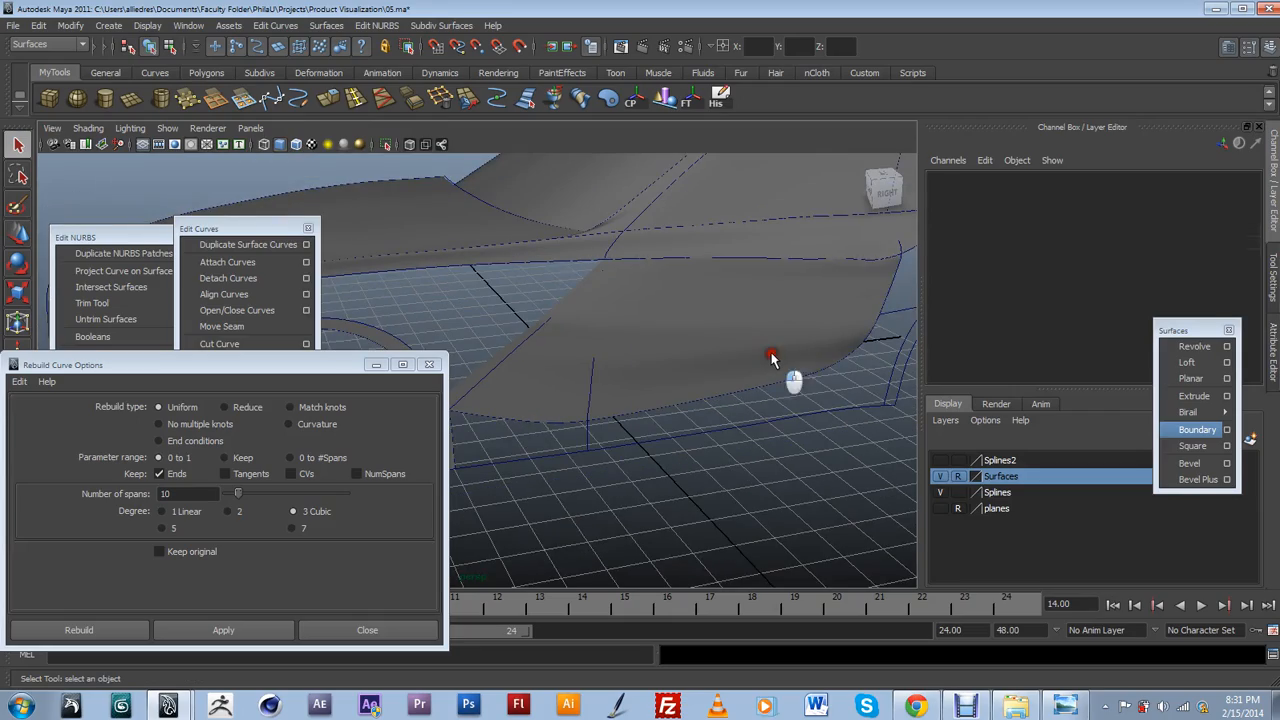
left_click(772, 354)
left_click_drag(779, 367, 522, 344, "alt")
left_click(596, 318)
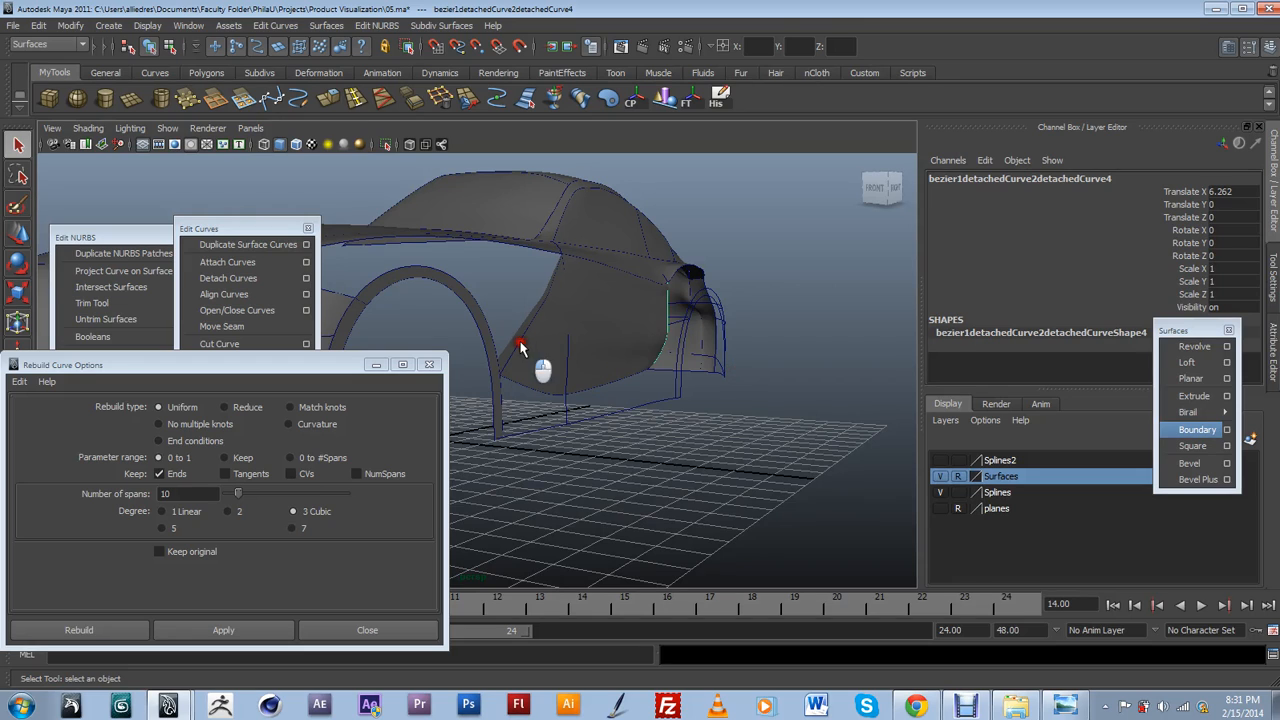
left_click(519, 346)
left_click_drag(662, 341, 673, 318, "alt")
Delete the boundary surface of the side panel, keeping its curves.
left_click(686, 306)
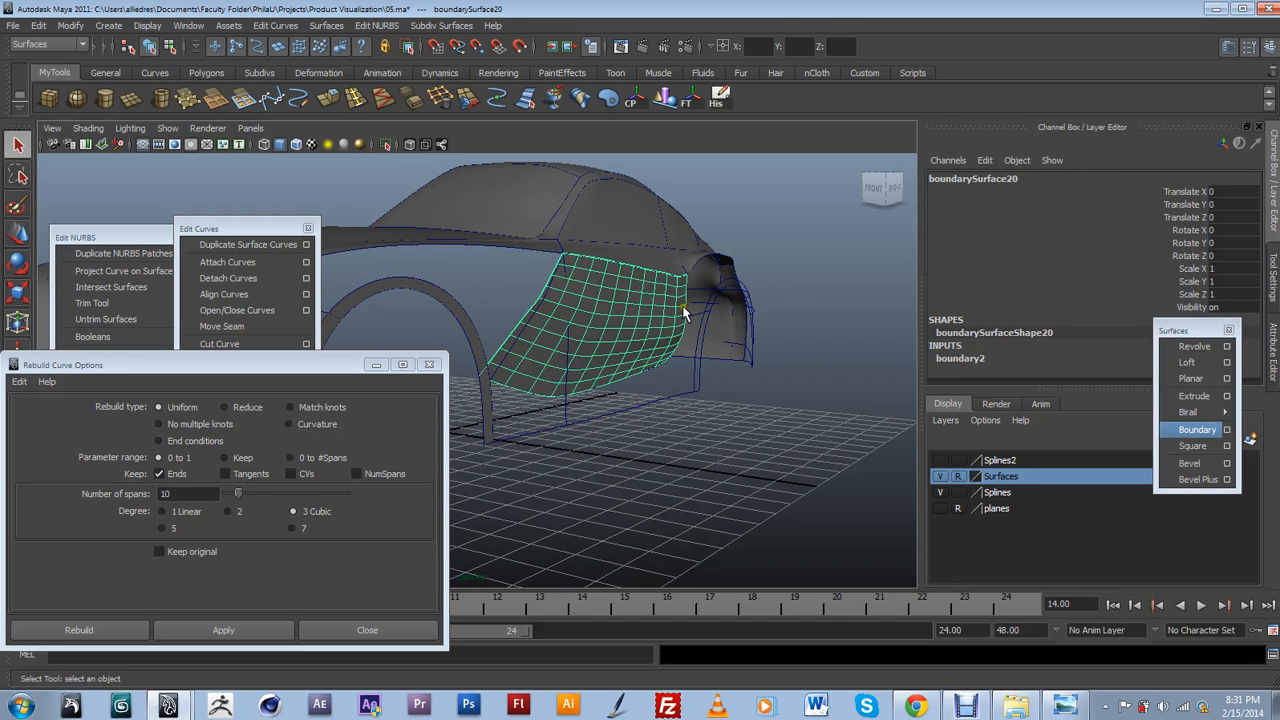
scroll(684, 308, "up", 3)
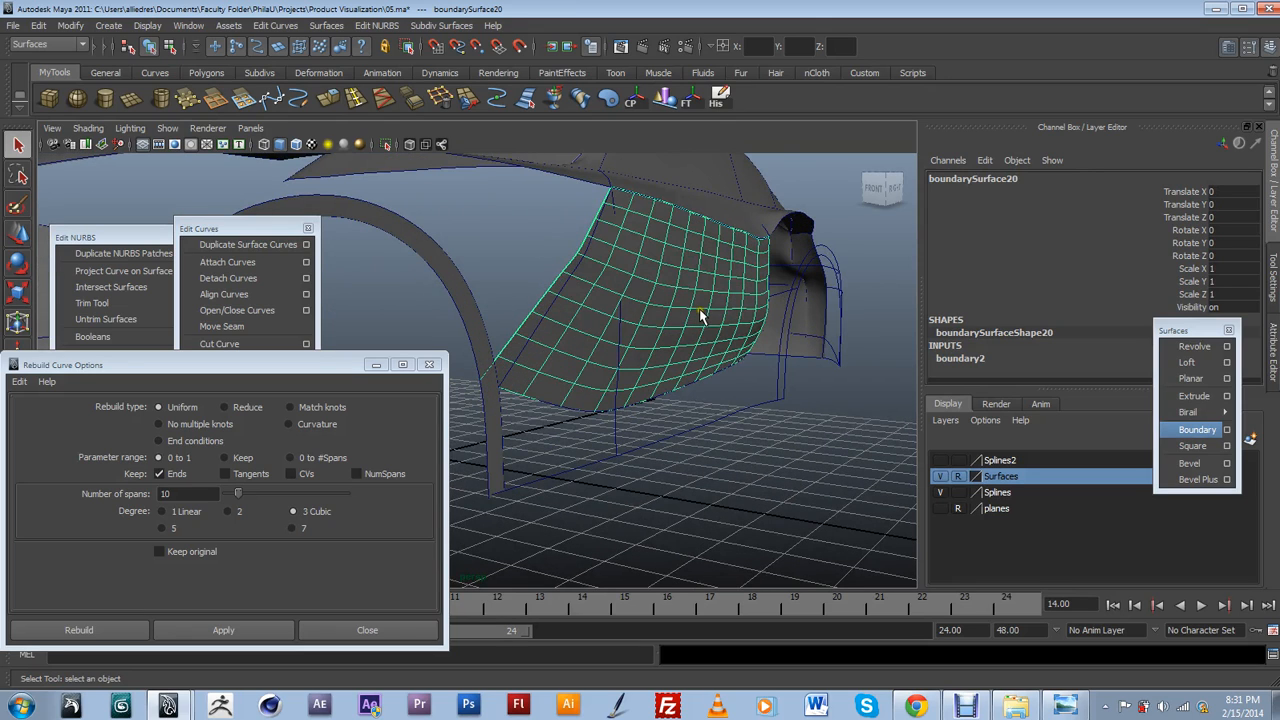
key("Delete")
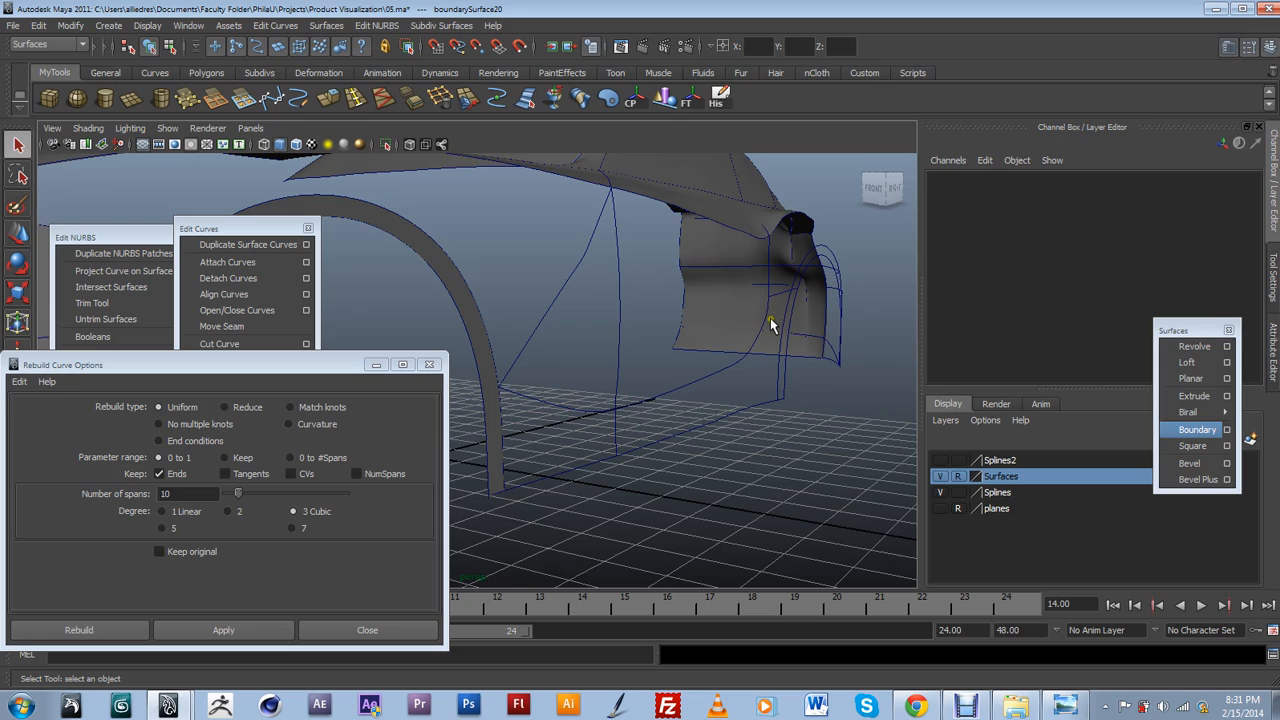
Select the rising rear curve, show it in the front view and hide the Surfaces layer.
left_click(768, 320)
left_click_drag(752, 328, 669, 303, "alt")
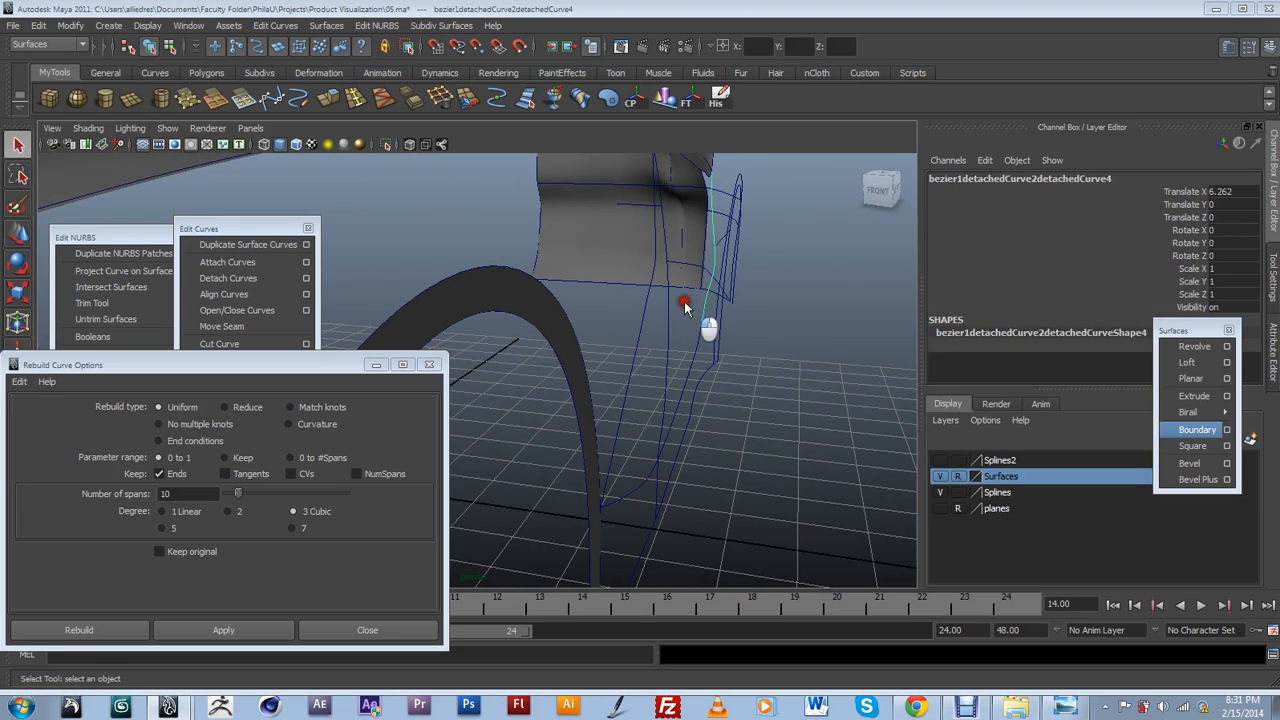
key("space")
left_click_drag(672, 334, 694, 346)
scroll(694, 346, "down", 3)
middle_click_drag(723, 434, 446, 334, "alt")
scroll(658, 390, "up", 4)
scroll(517, 397, "up", 4)
scroll(446, 334, "up", 2)
middle_click_drag(474, 387, 663, 391, "alt")
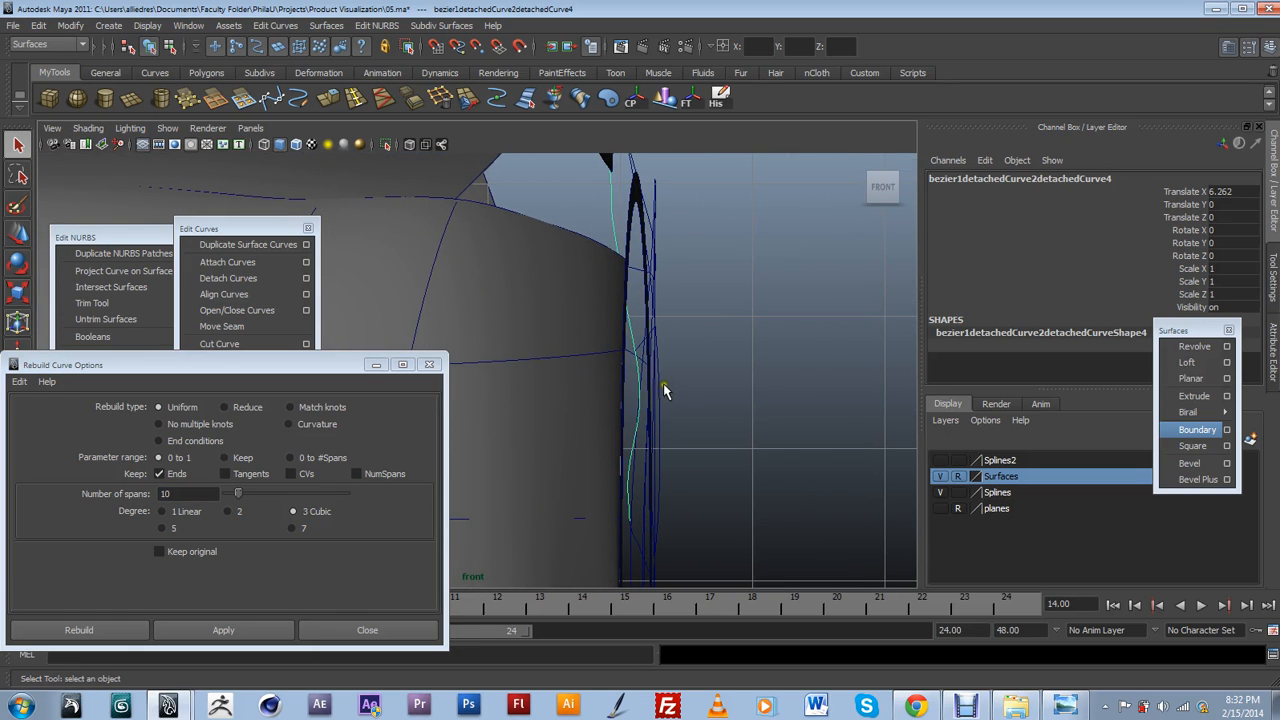
left_click(940, 476)
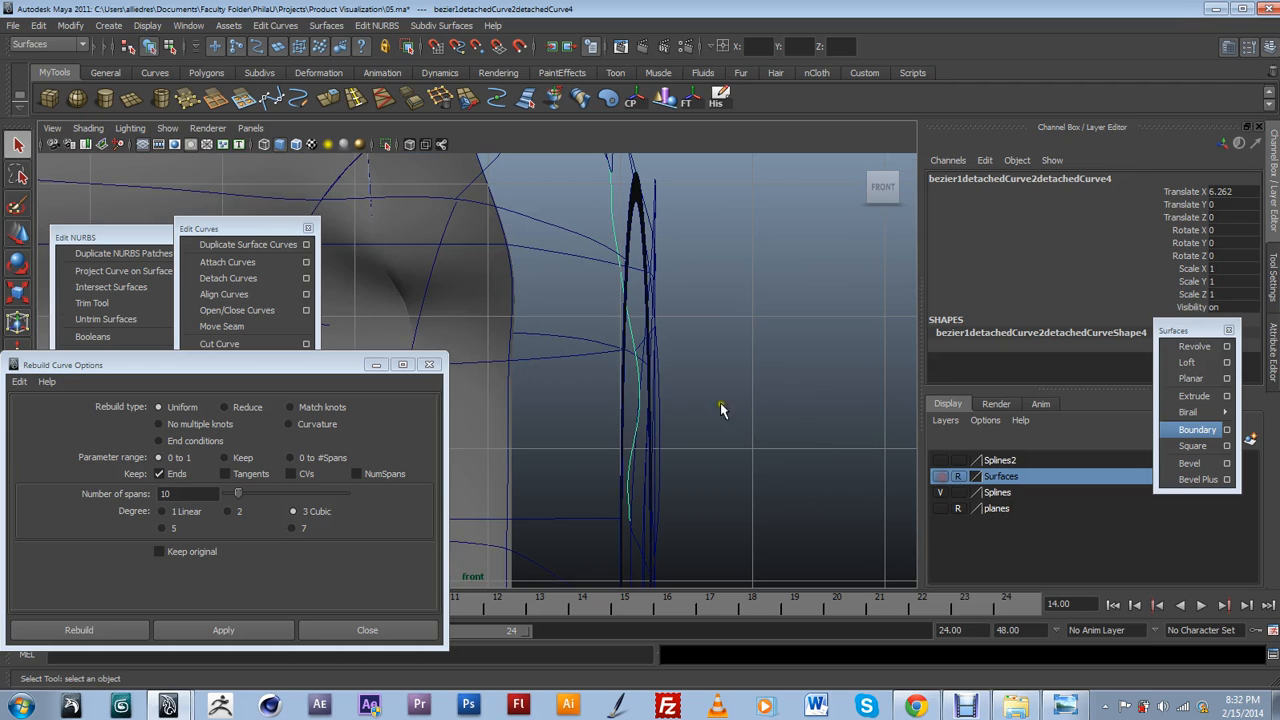
scroll(647, 386, "down", 2)
scroll(647, 386, "up", 2)
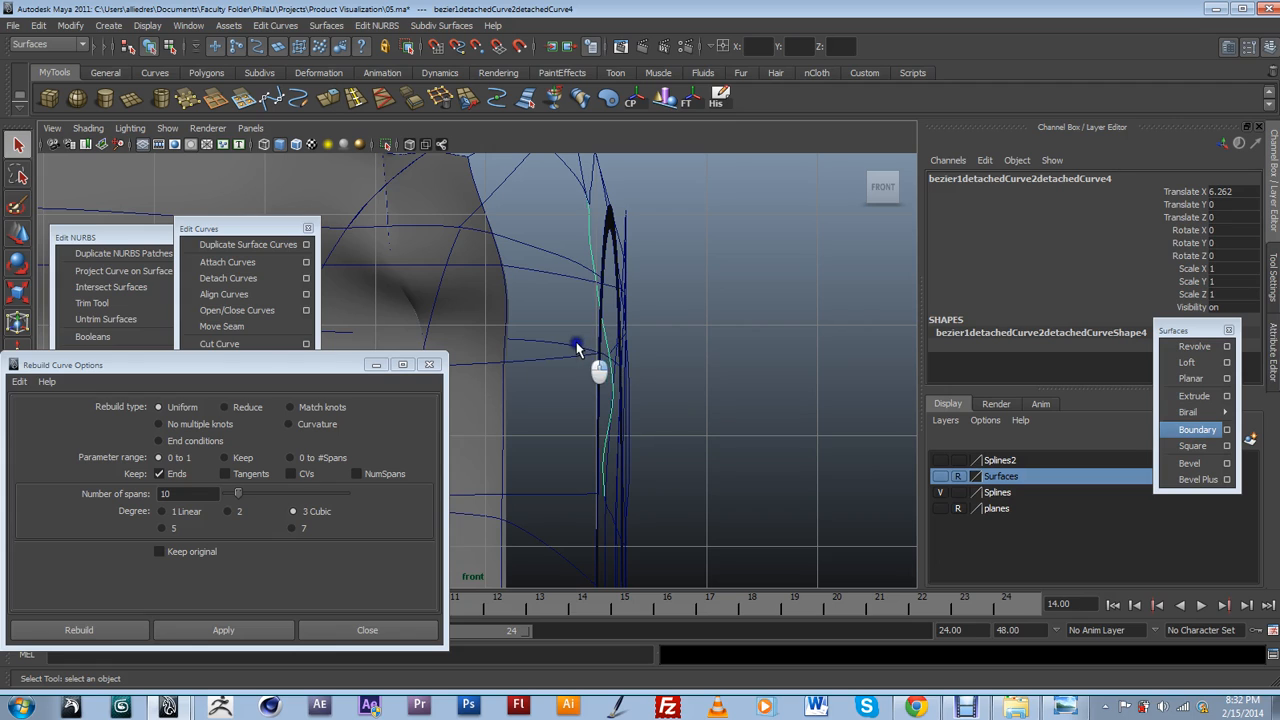
key("F8")
left_click_drag(621, 354, 600, 368)
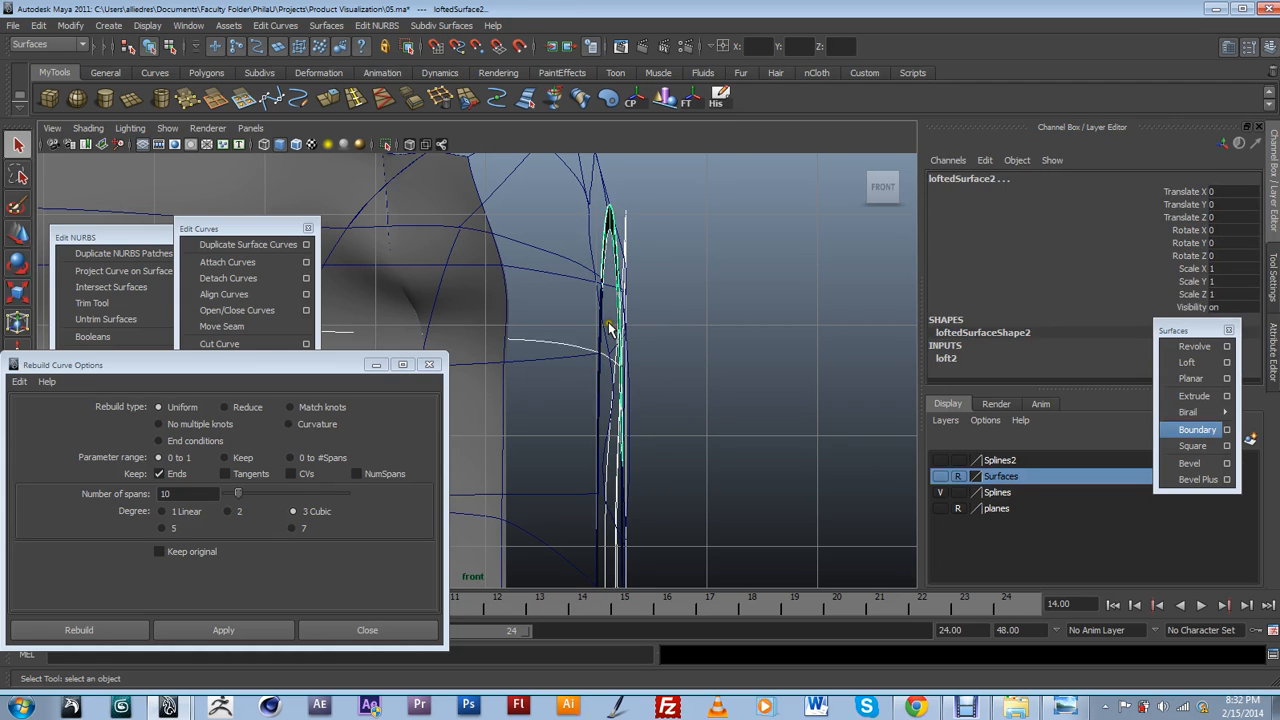
left_click(606, 338)
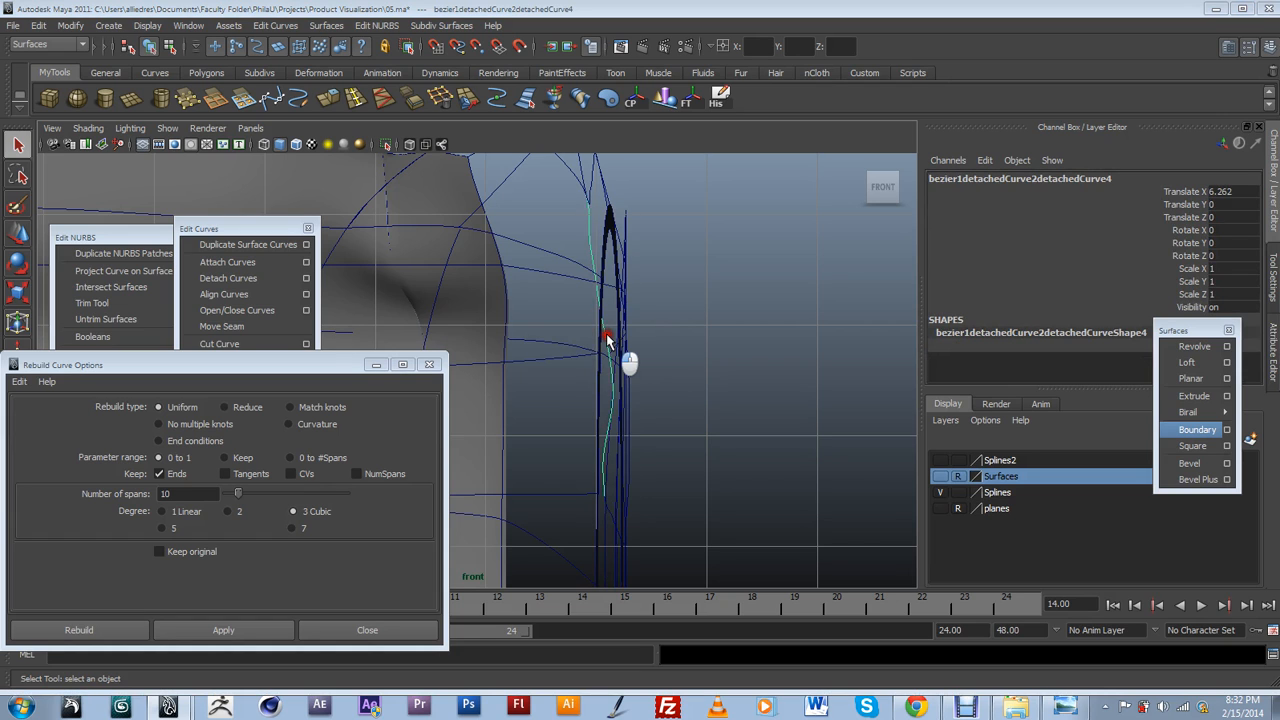
Display the rising rear curve's control vertices in perspective and select those on its lower bend, leaving out the bottom end vertex.
left_click_drag(612, 355, 613, 425, "alt")
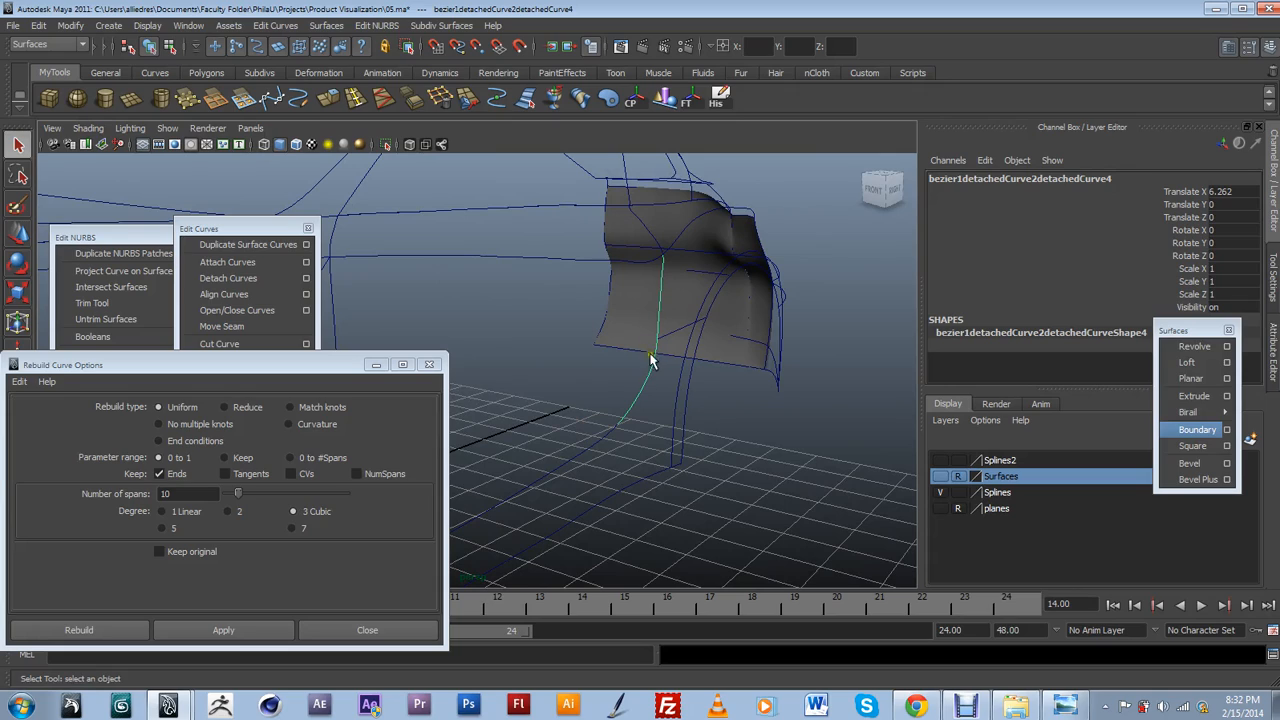
left_click_drag(662, 357, 720, 380, "alt")
middle_click_drag(720, 380, 623, 394, "alt")
left_click_drag(608, 391, 657, 343, "alt")
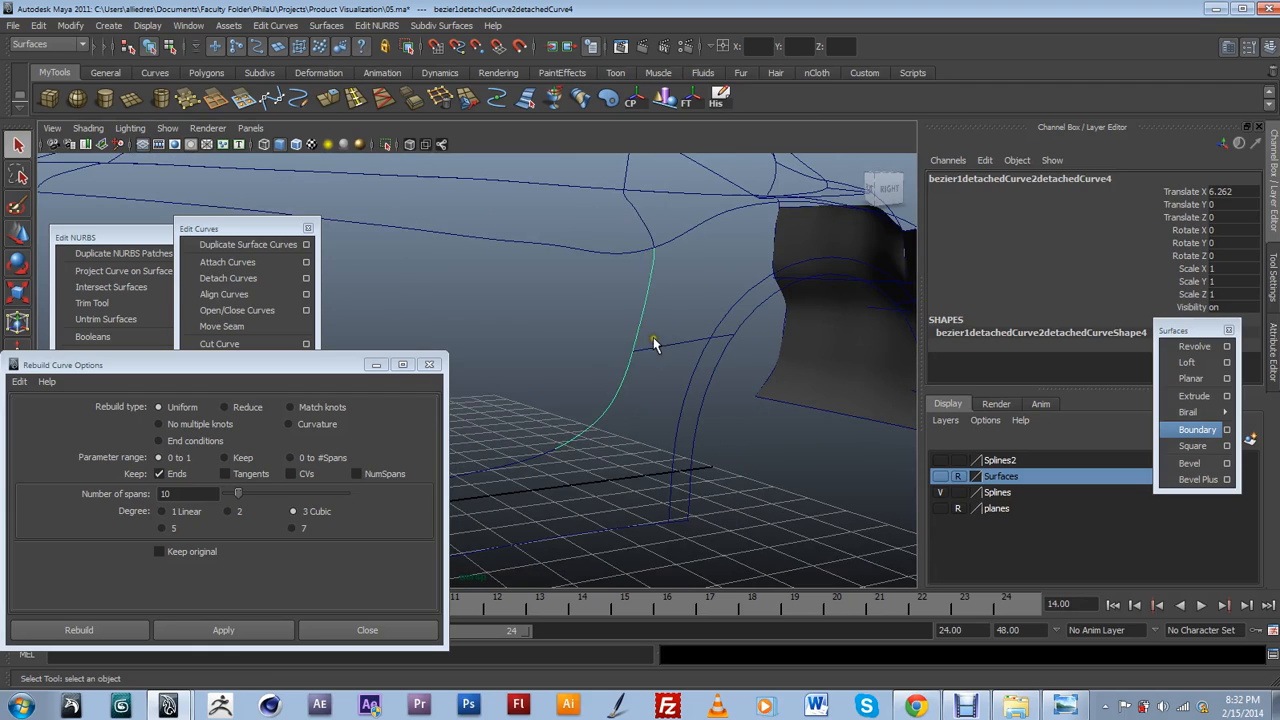
key("F8")
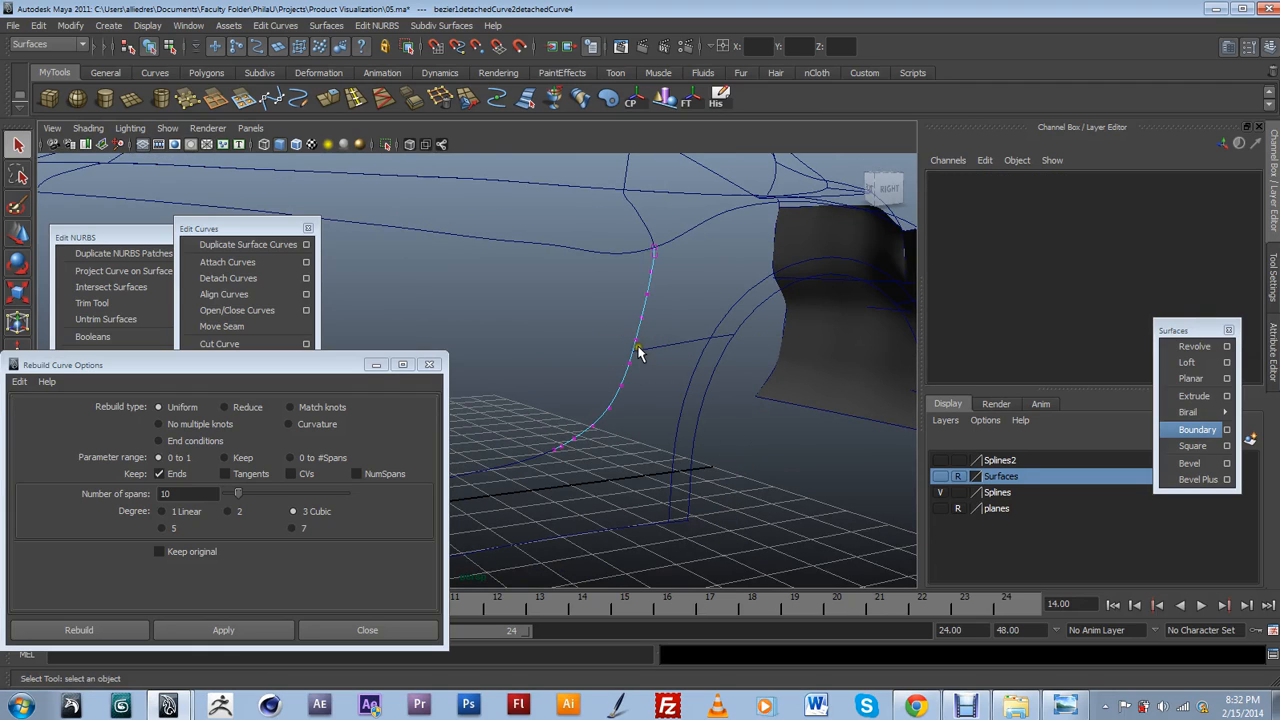
left_click_drag(643, 370, 556, 495)
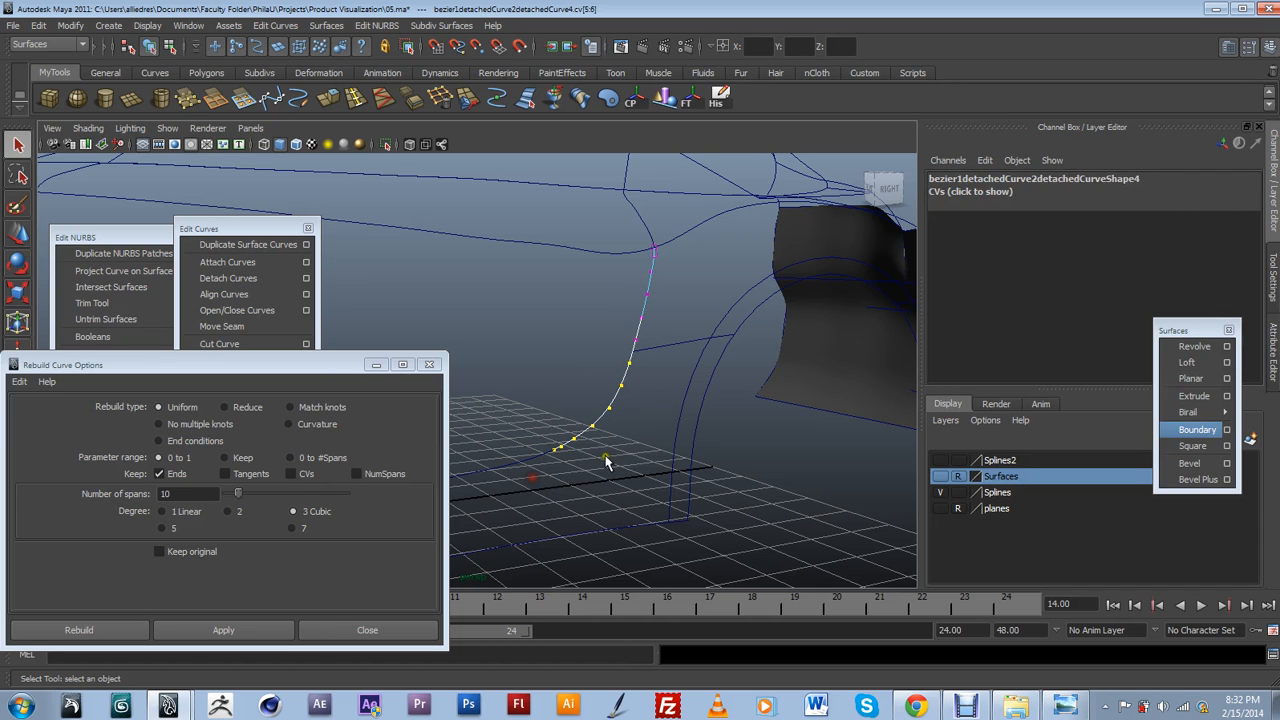
left_click(612, 462)
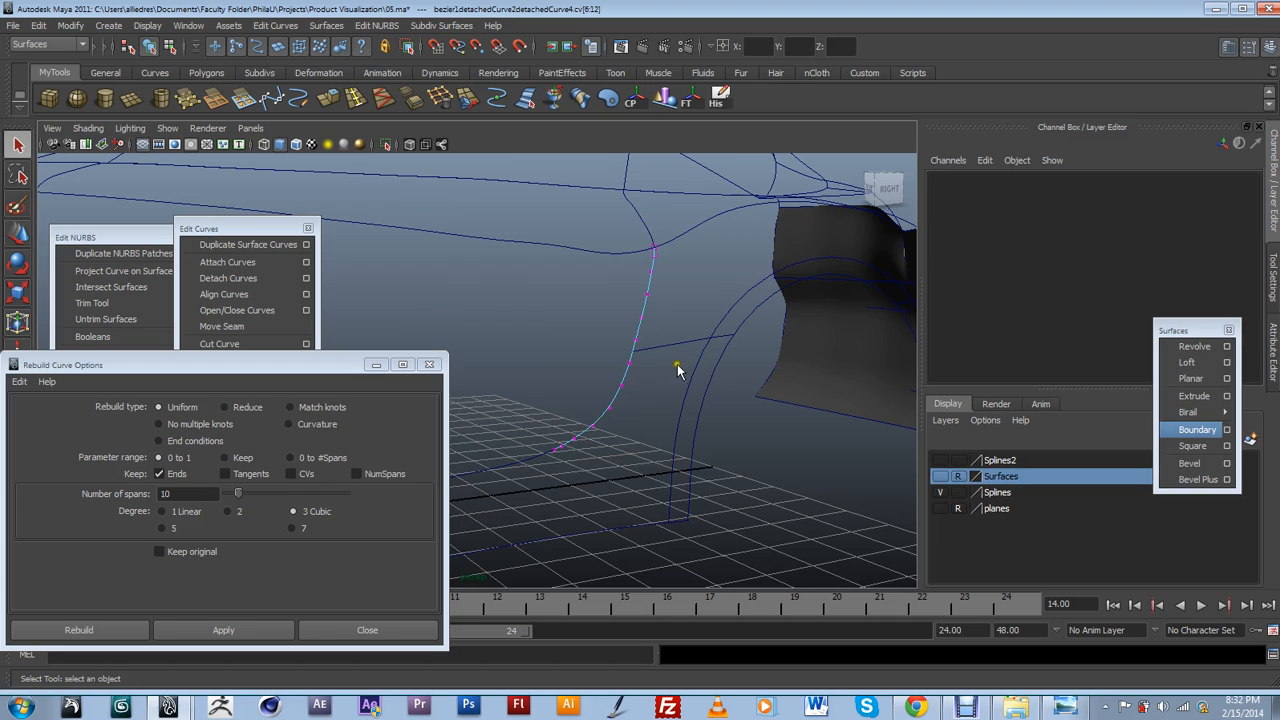
left_click_drag(650, 468, 557, 380)
In the front view, shift the bulging control vertex above the rear curve's lower bend slightly inward toward the car body.
left_click(252, 128)
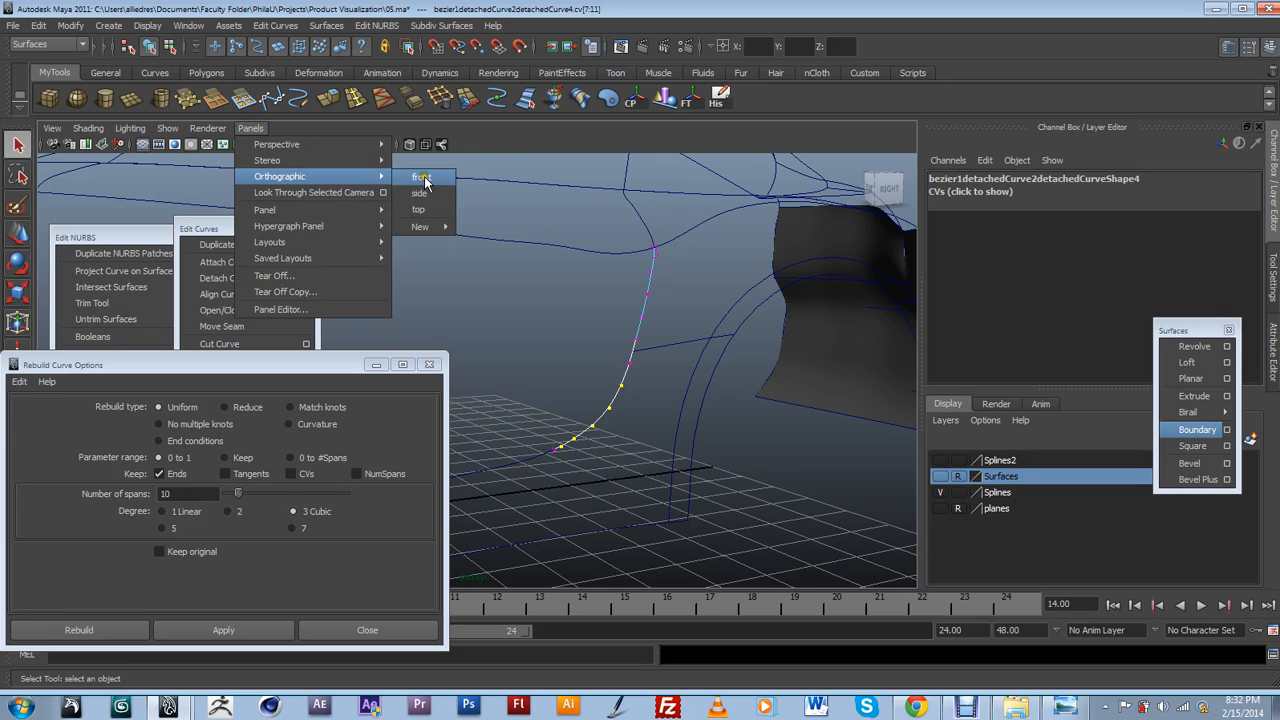
left_click(423, 177)
scroll(683, 409, "up", 2)
middle_click_drag(688, 431, 630, 376, "alt")
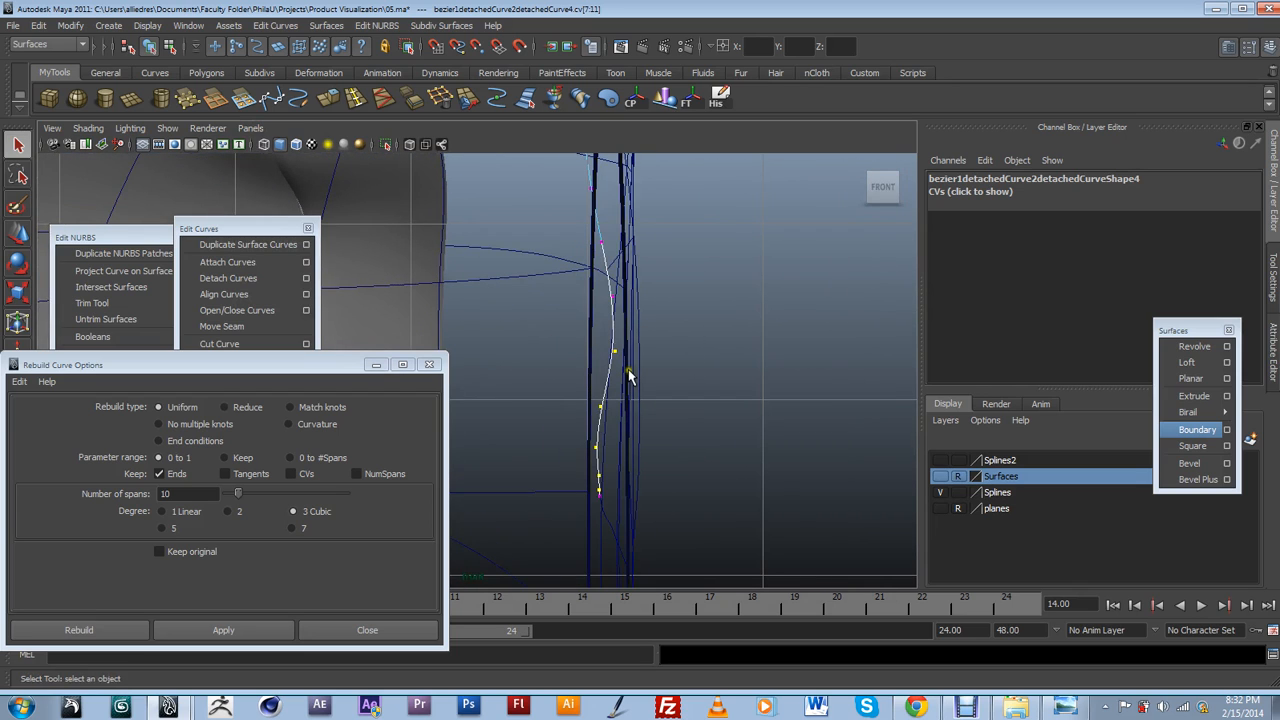
left_click_drag(608, 406, 637, 351)
key("w")
left_click_drag(596, 394, 630, 434)
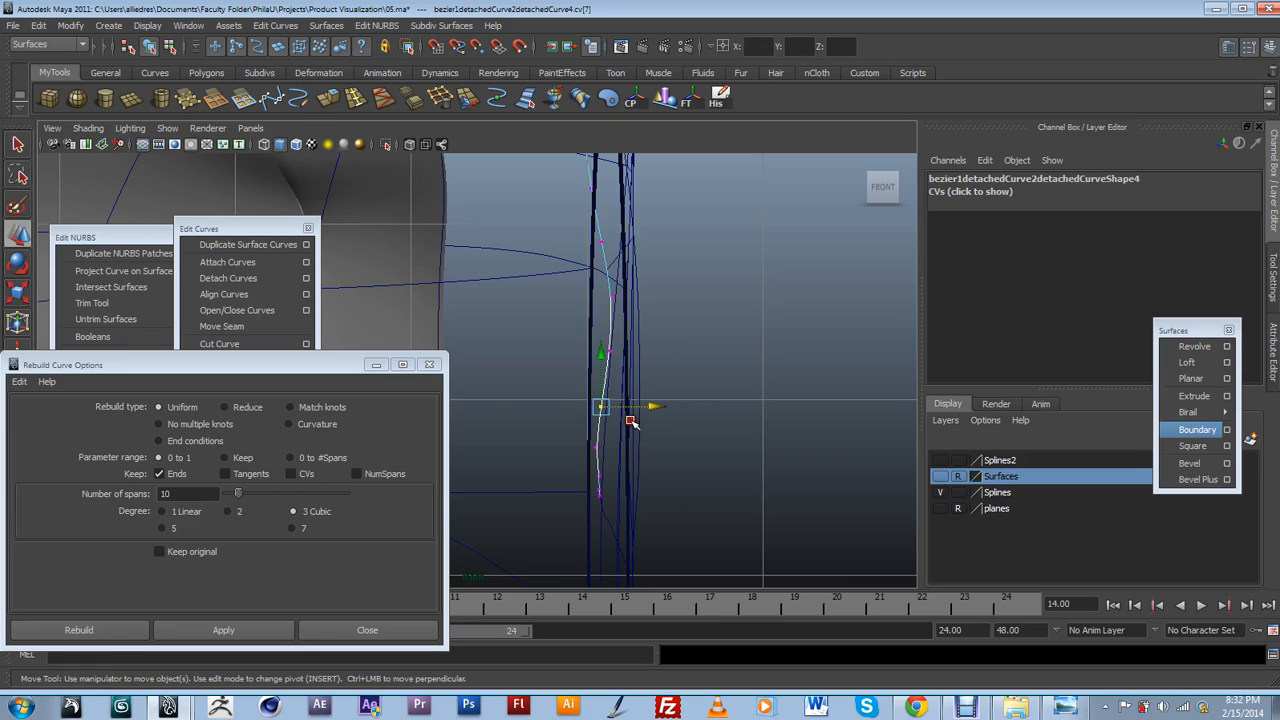
Move the next three control vertices down the rear curve slightly outward to straighten its lower end in the front view.
left_click(597, 402)
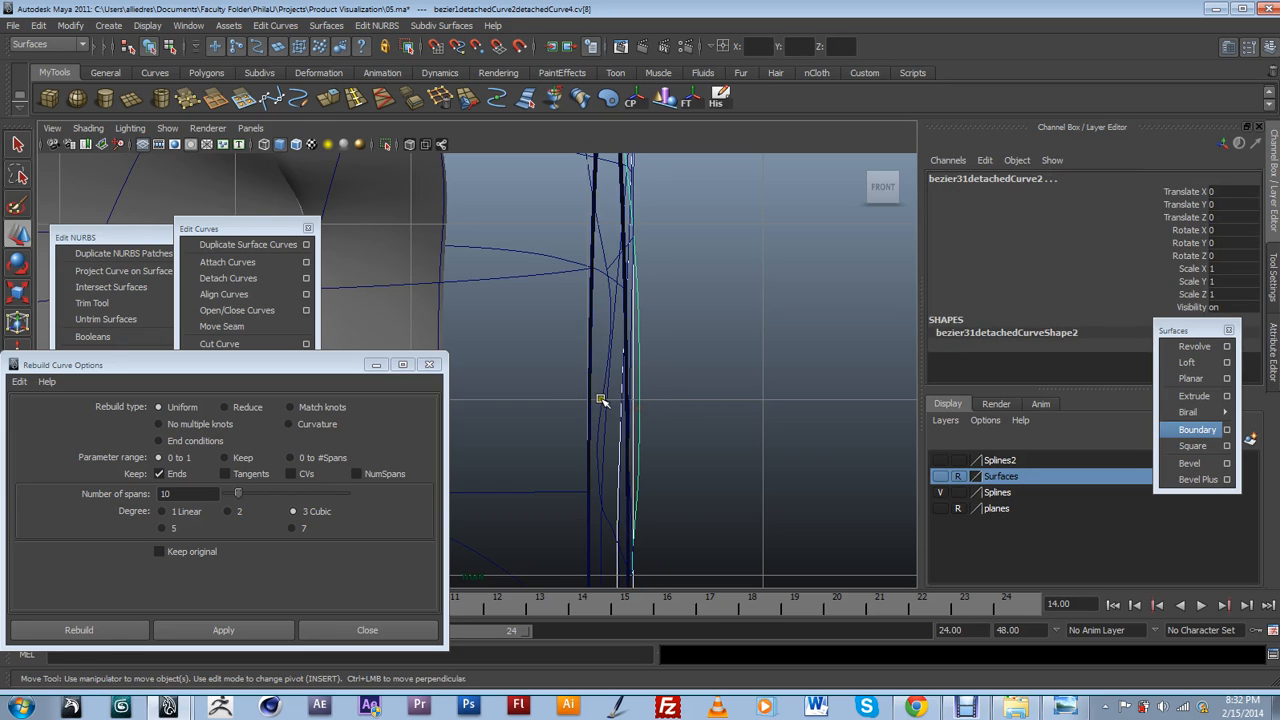
left_click(606, 406)
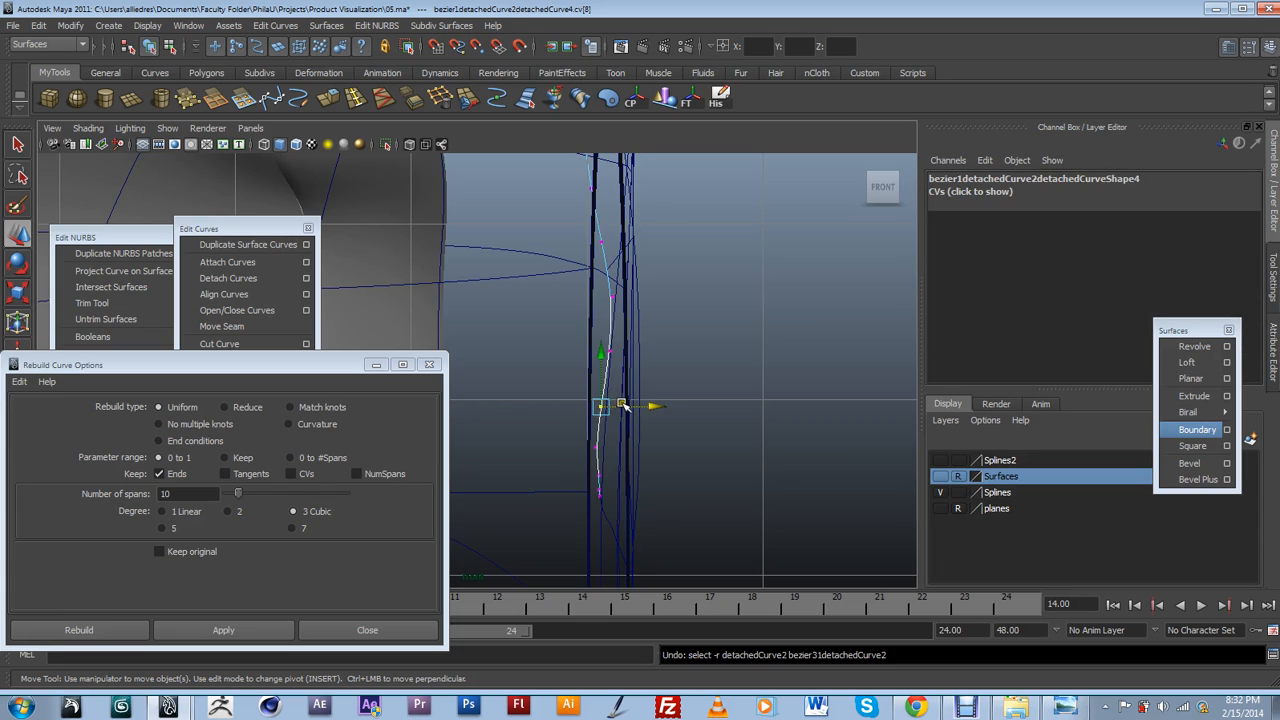
left_click_drag(622, 407, 632, 408)
left_click(594, 448)
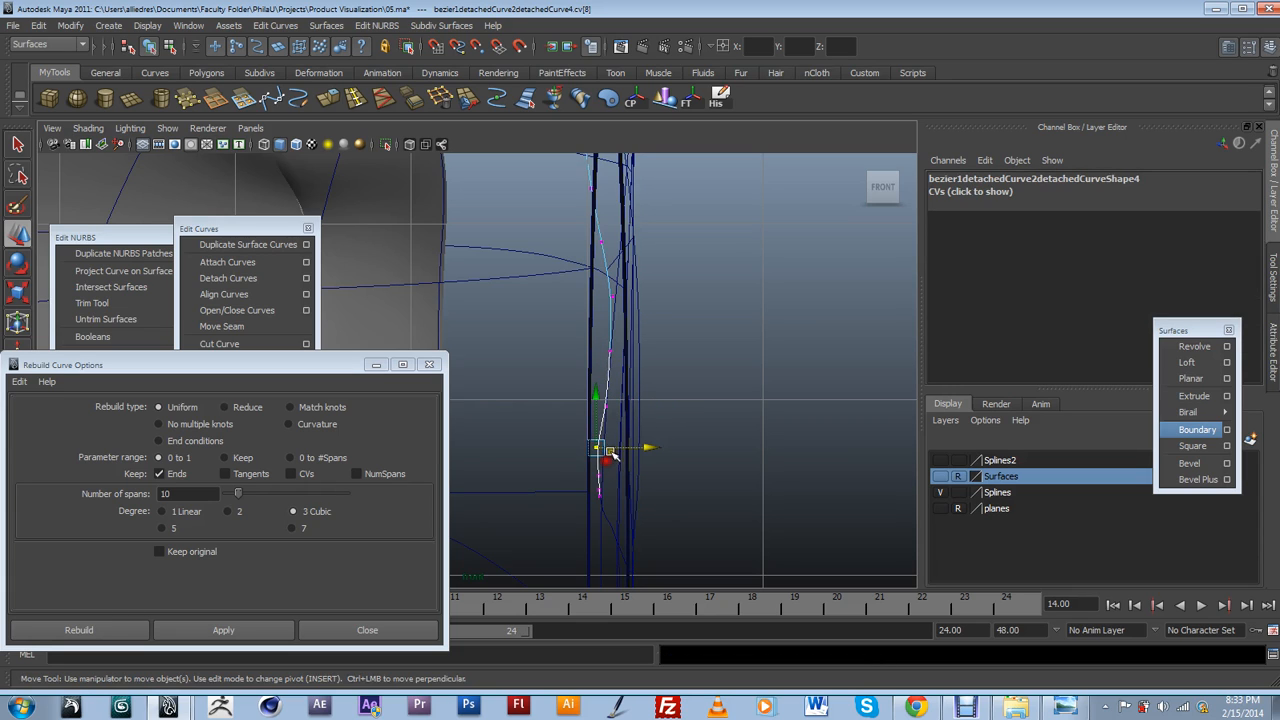
left_click_drag(620, 447, 631, 476)
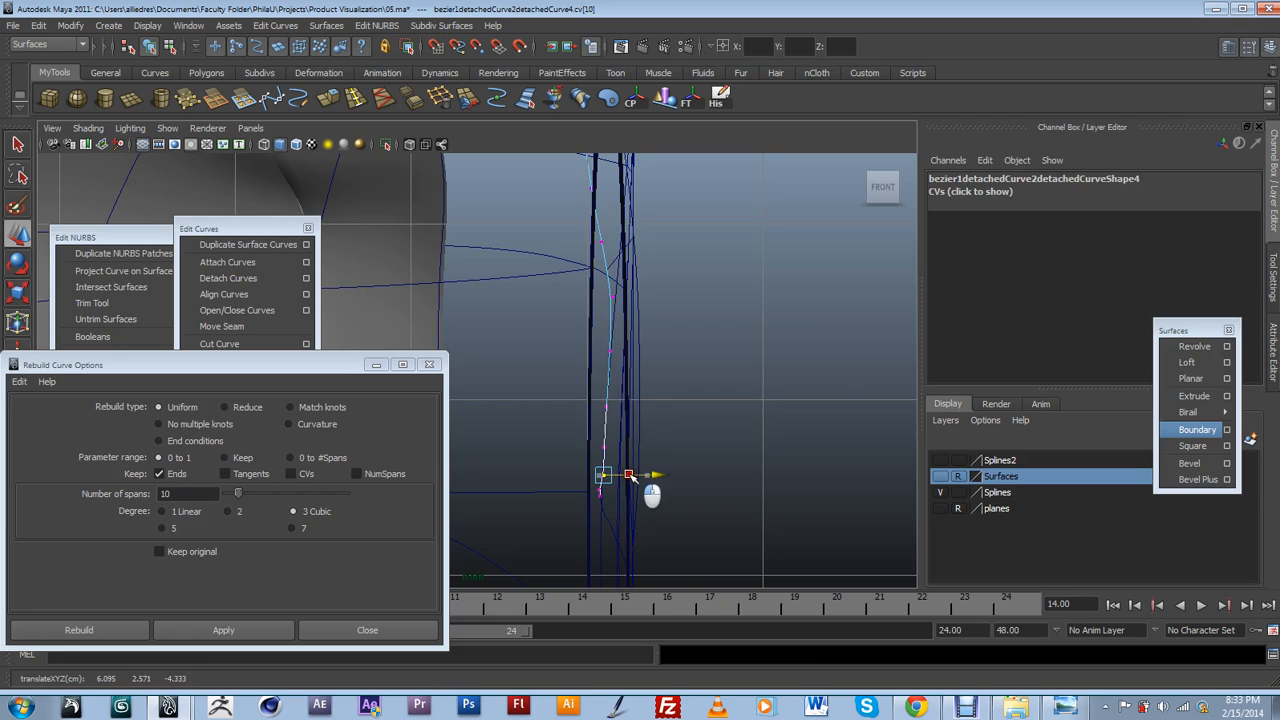
Select three control vertices on the upper part of the rising rear curve in perspective and show them in the front view.
scroll(630, 368, "down", 2)
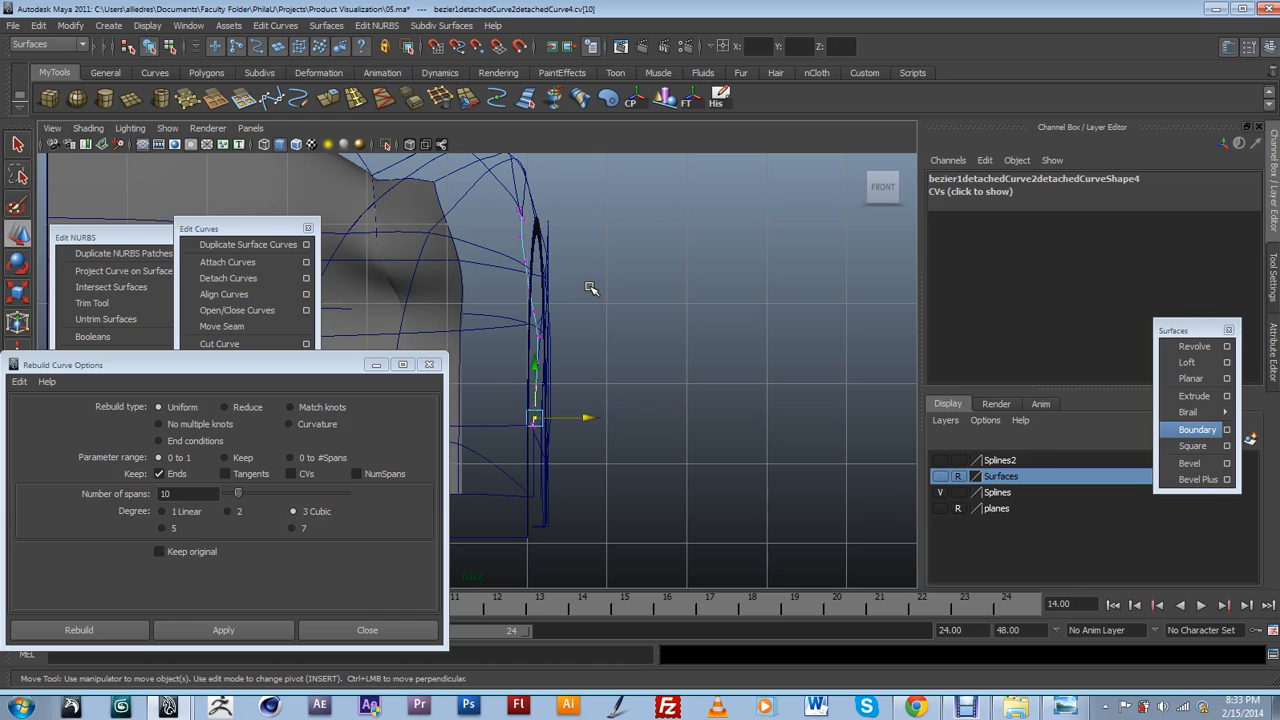
scroll(588, 305, "up", 2)
left_click_drag(579, 313, 595, 390, "alt")
left_click_drag(630, 262, 660, 326)
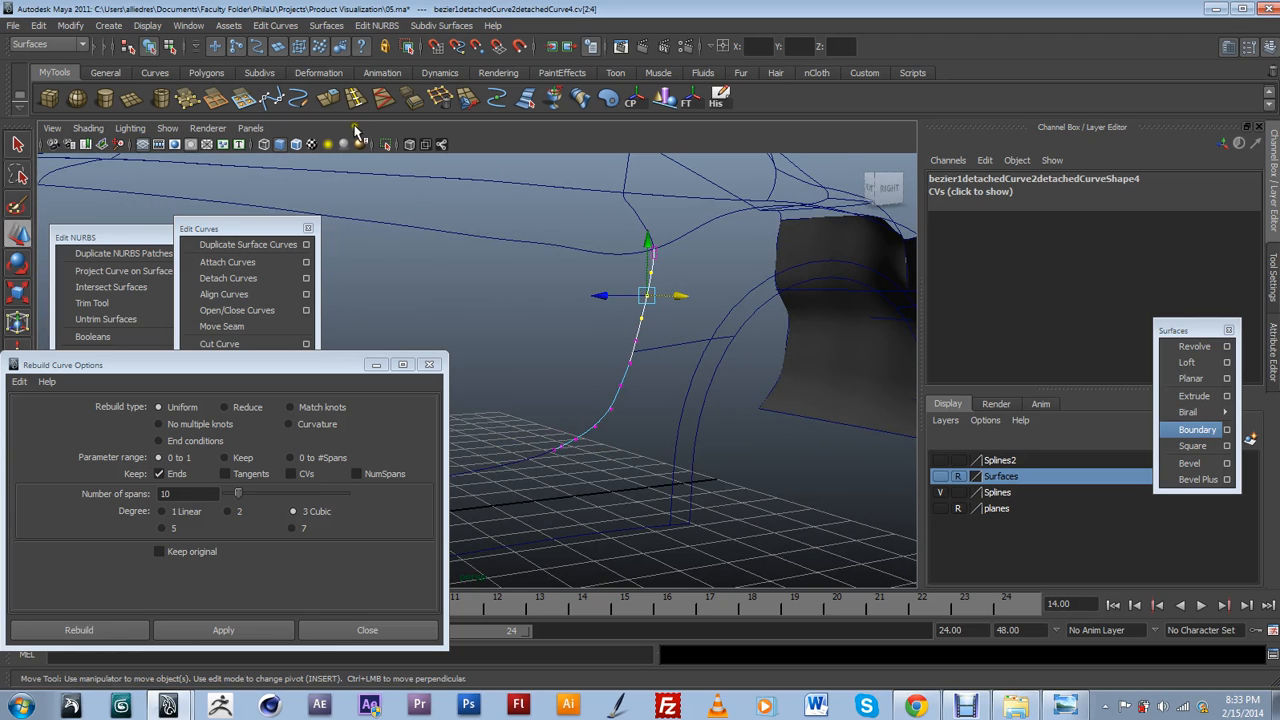
left_click(250, 128)
mouse_move(295, 176)
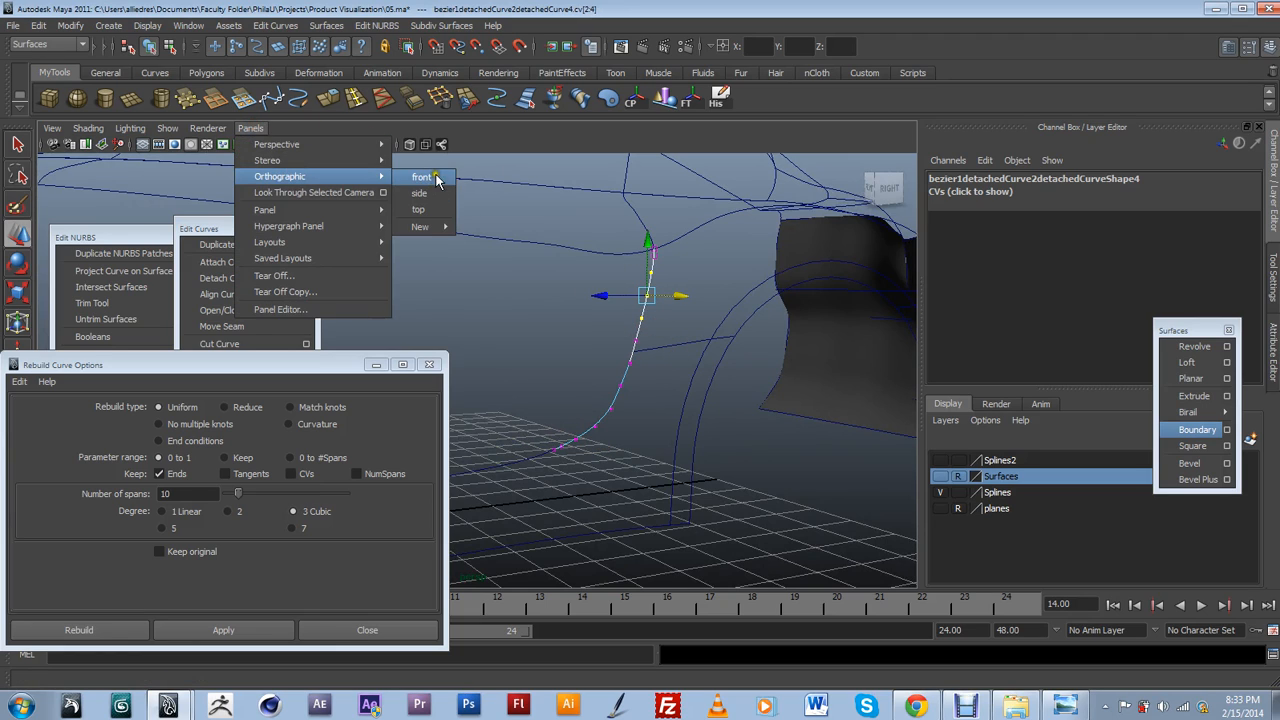
left_click(436, 178)
middle_click_drag(580, 274, 565, 408, "alt")
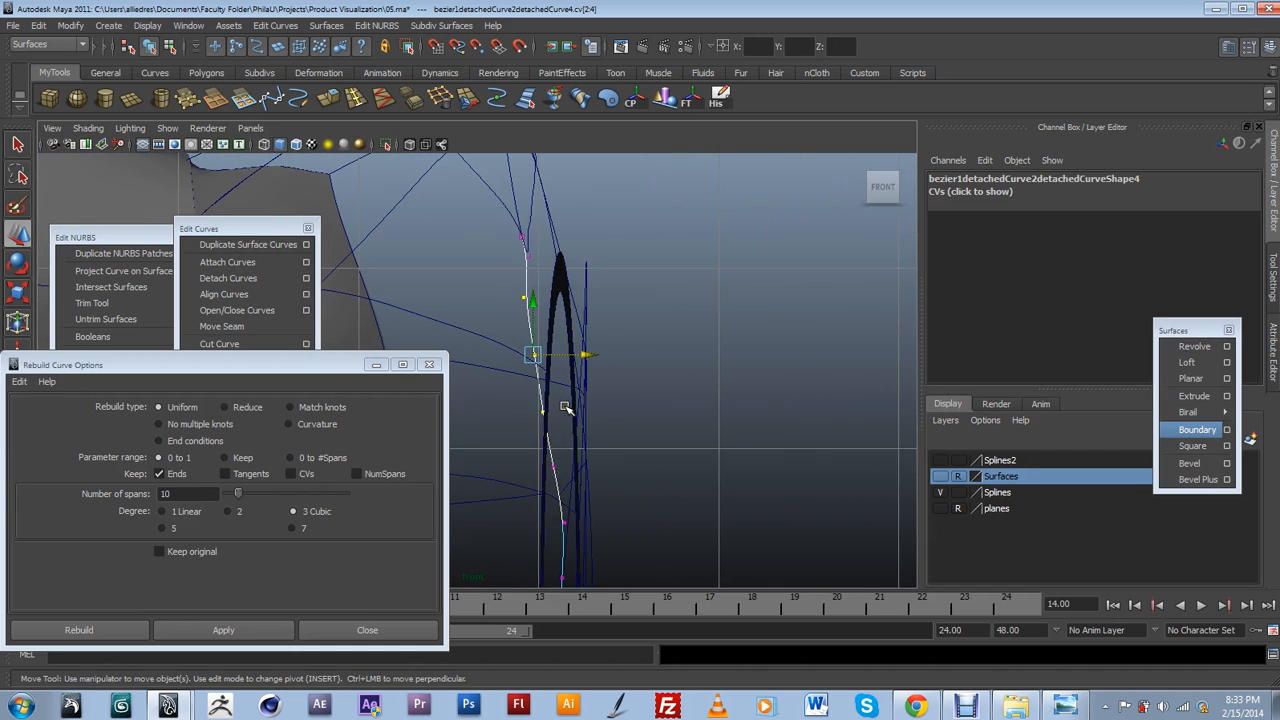
right_click_drag(565, 408, 572, 406, "alt")
Nudge two neighbouring control vertices on the rear curve's upper part sideways to smooth its profile in the front view.
left_click_drag(488, 252, 561, 350)
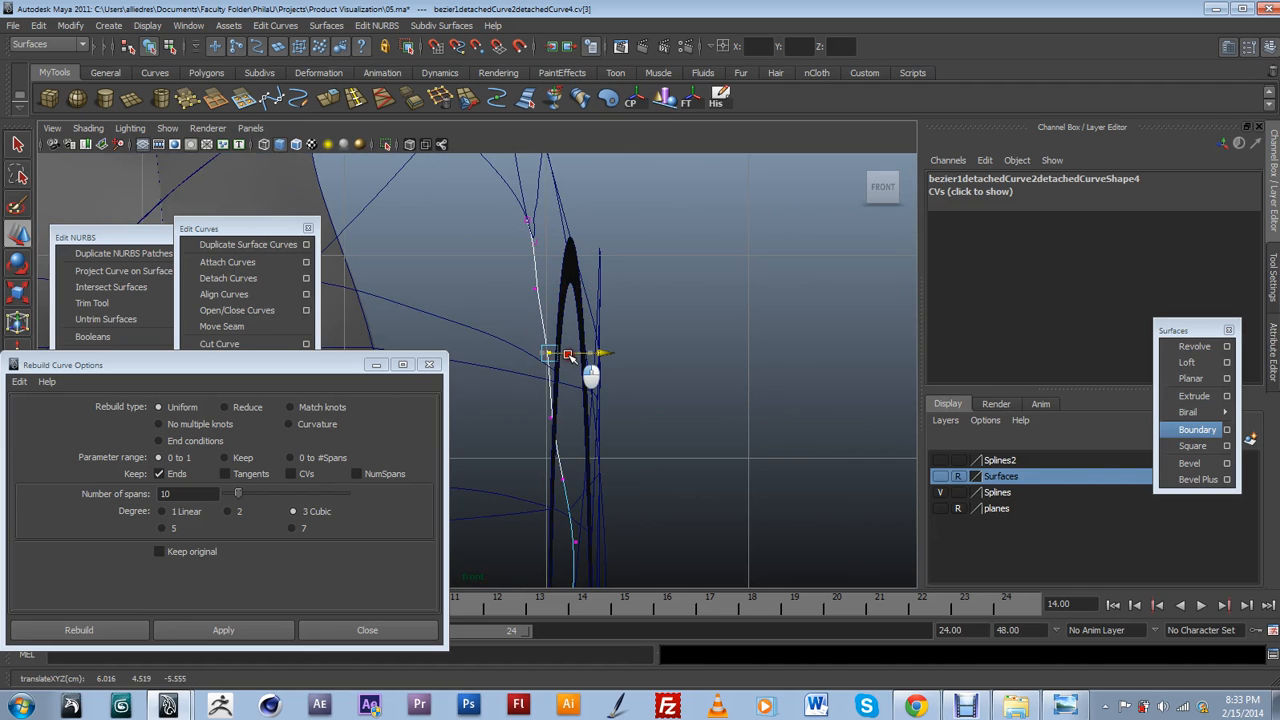
left_click(550, 416)
left_click_drag(574, 419, 570, 419)
scroll(572, 418, "down", 5)
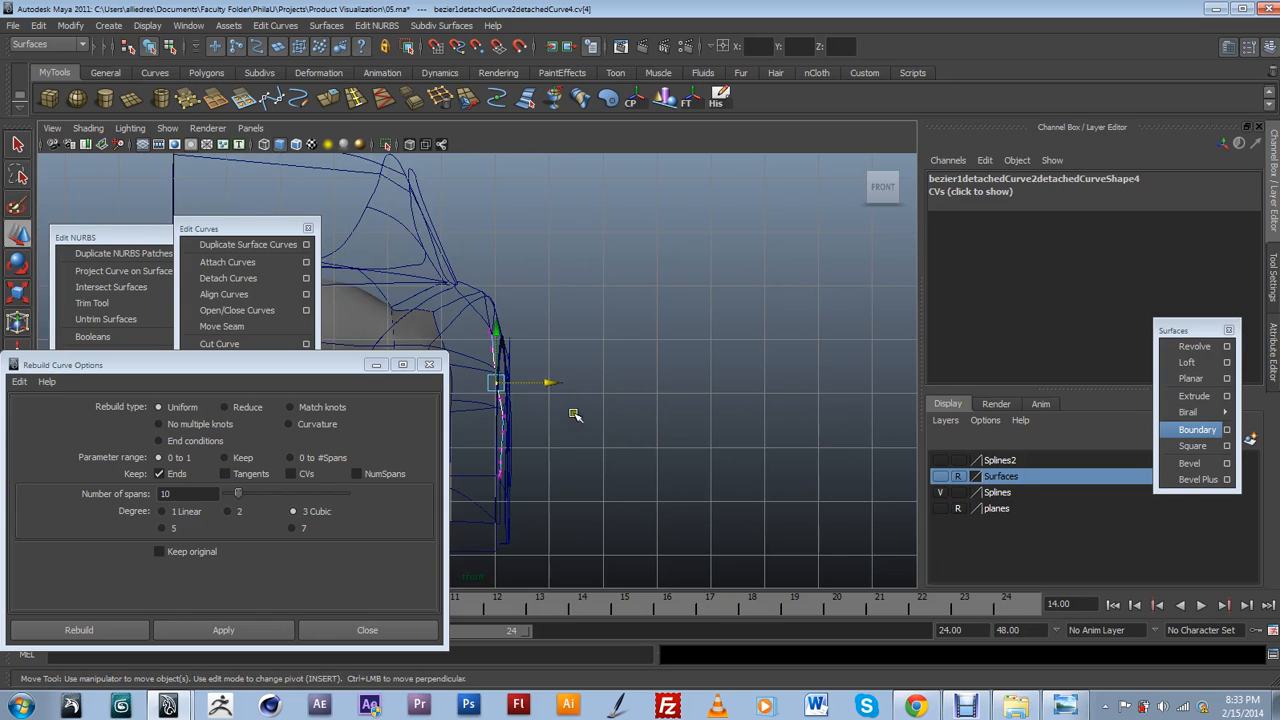
Create a boundary surface from the diagonal front curve, lower curve, rising rear curve and upper curve of the side panel.
left_click_drag(597, 397, 560, 334, "alt")
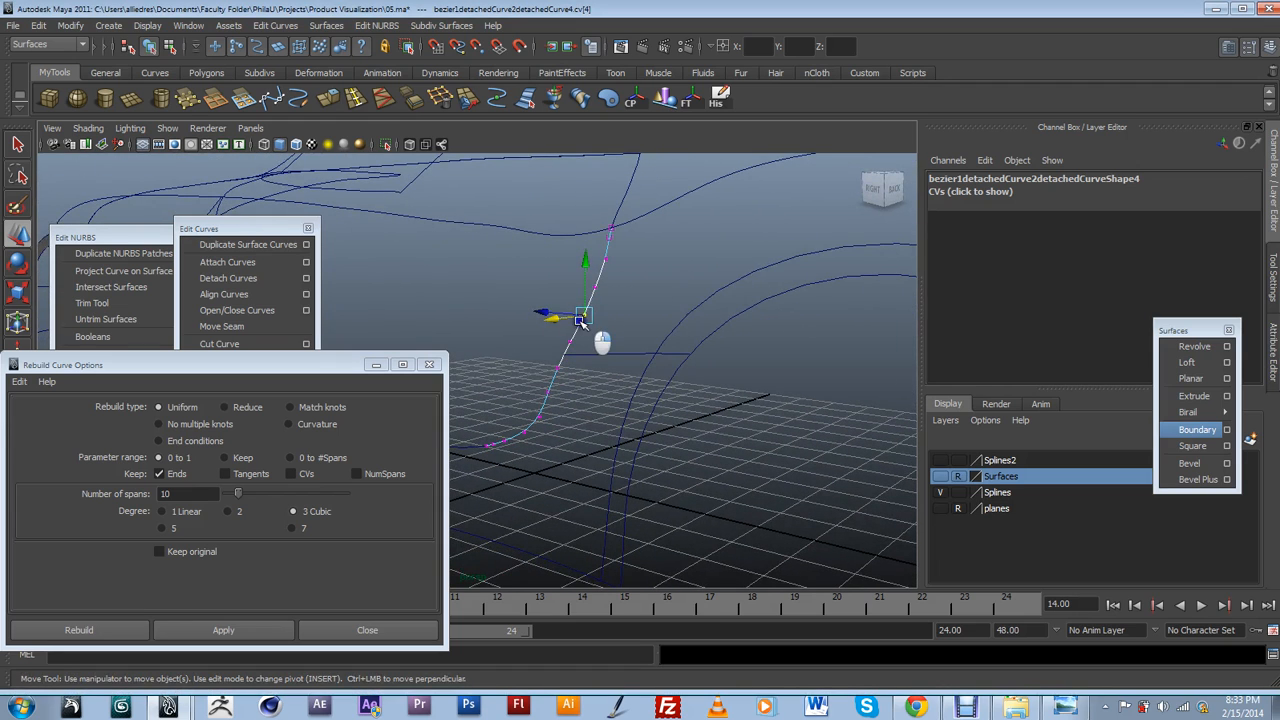
left_click(631, 254)
mouse_move(620, 354)
left_mouse_down("alt")
mouse_move(770, 415)
mouse_move(657, 386)
mouse_move(511, 284)
left_mouse_up("alt")
left_click(427, 302)
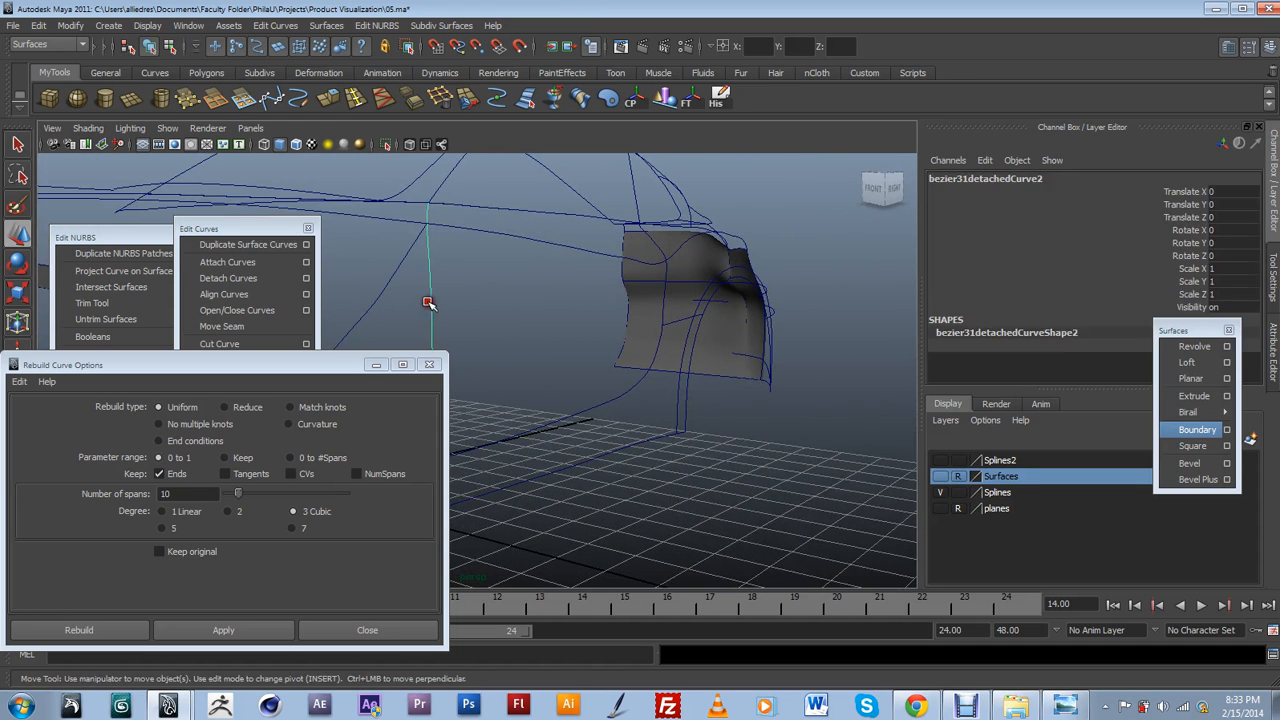
left_click_drag(600, 352, 656, 336, "alt")
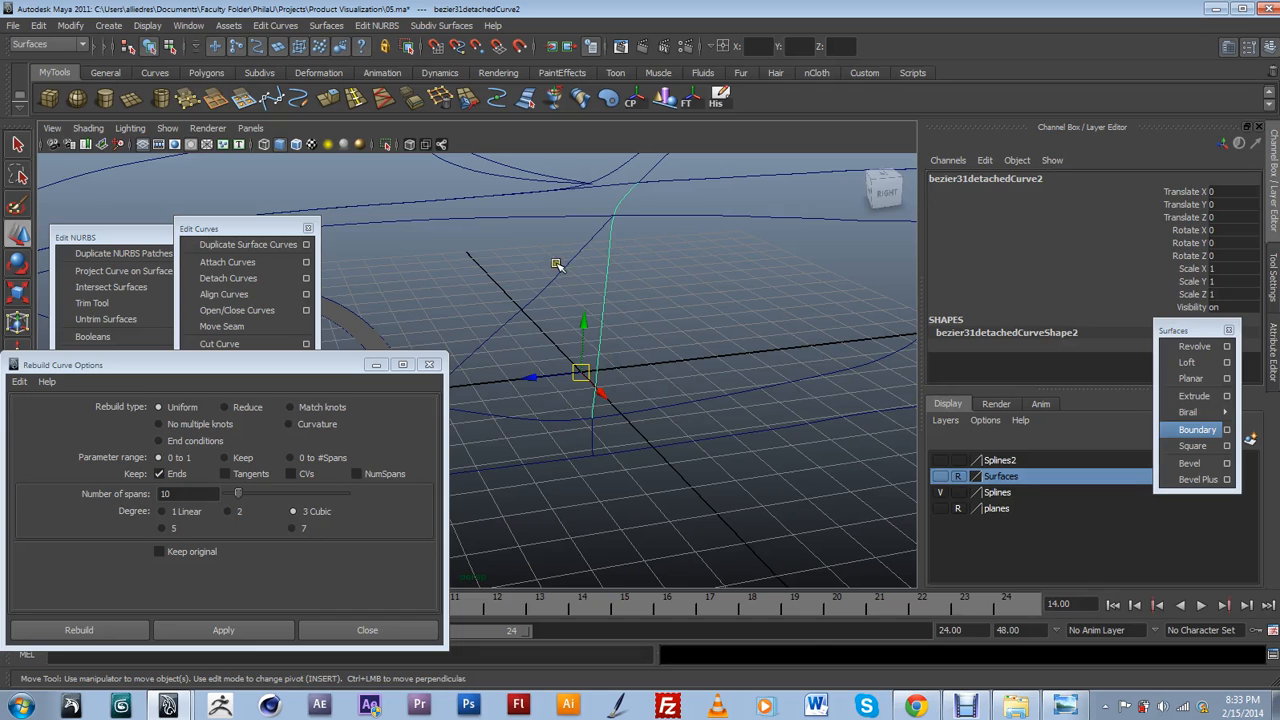
left_click(570, 266)
left_click_drag(641, 408, 653, 375, "alt")
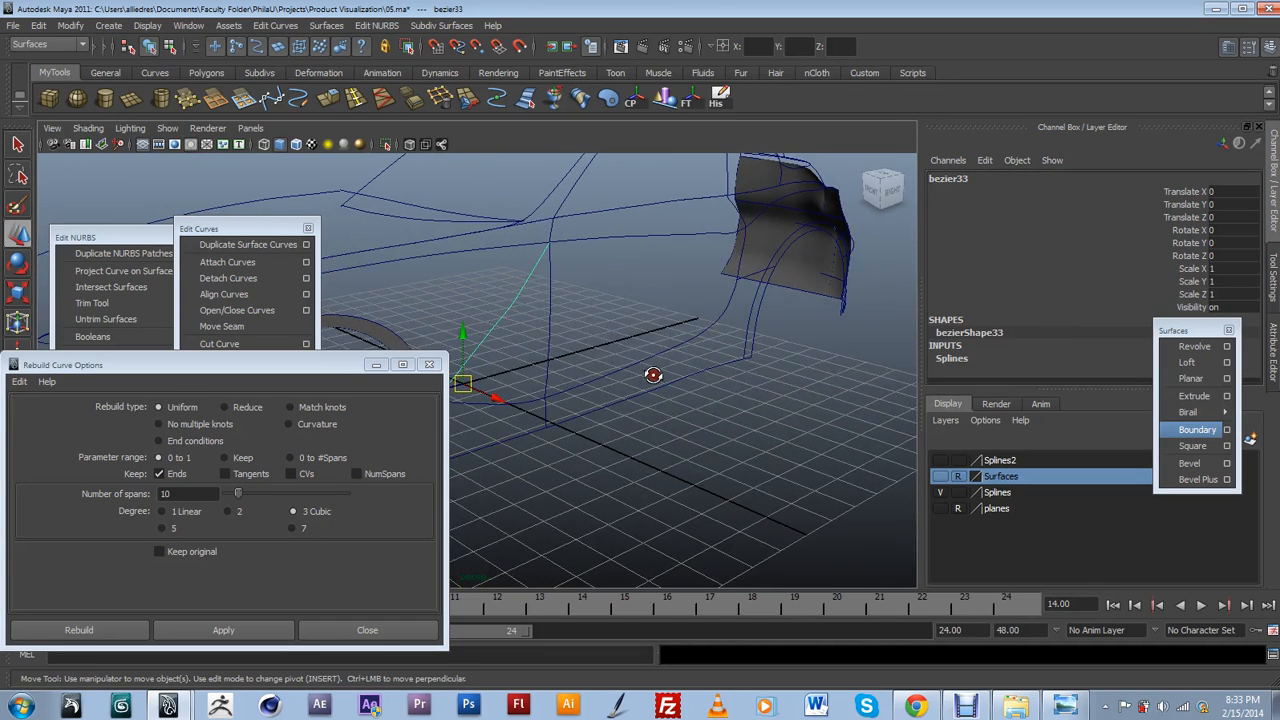
left_click(651, 355)
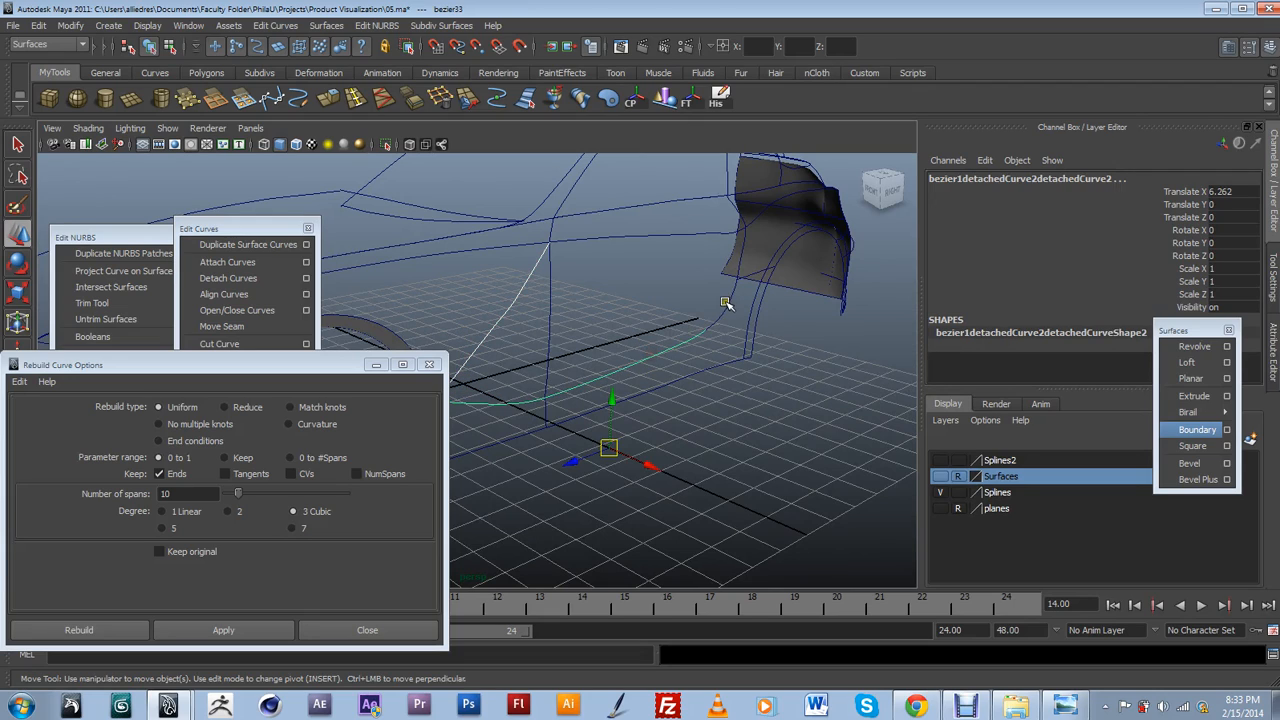
left_click(737, 266, "shift")
left_click(703, 236, "shift")
left_click(1186, 432)
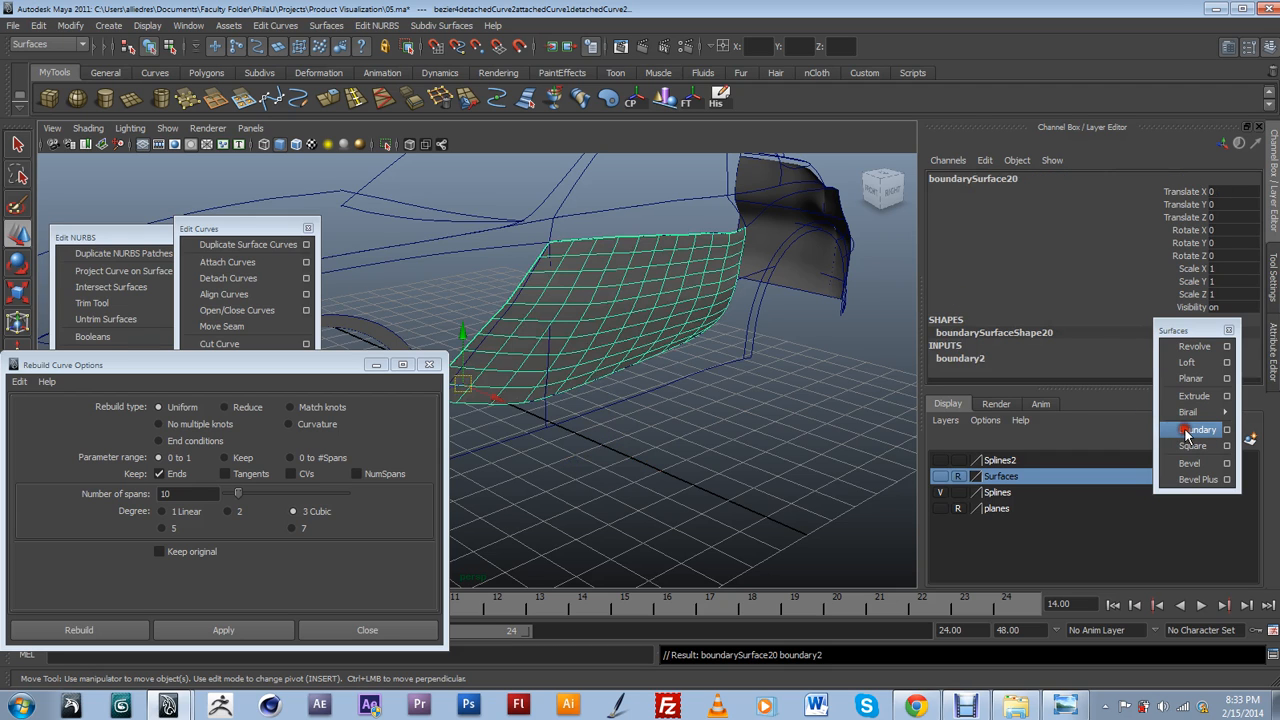
left_click(837, 425)
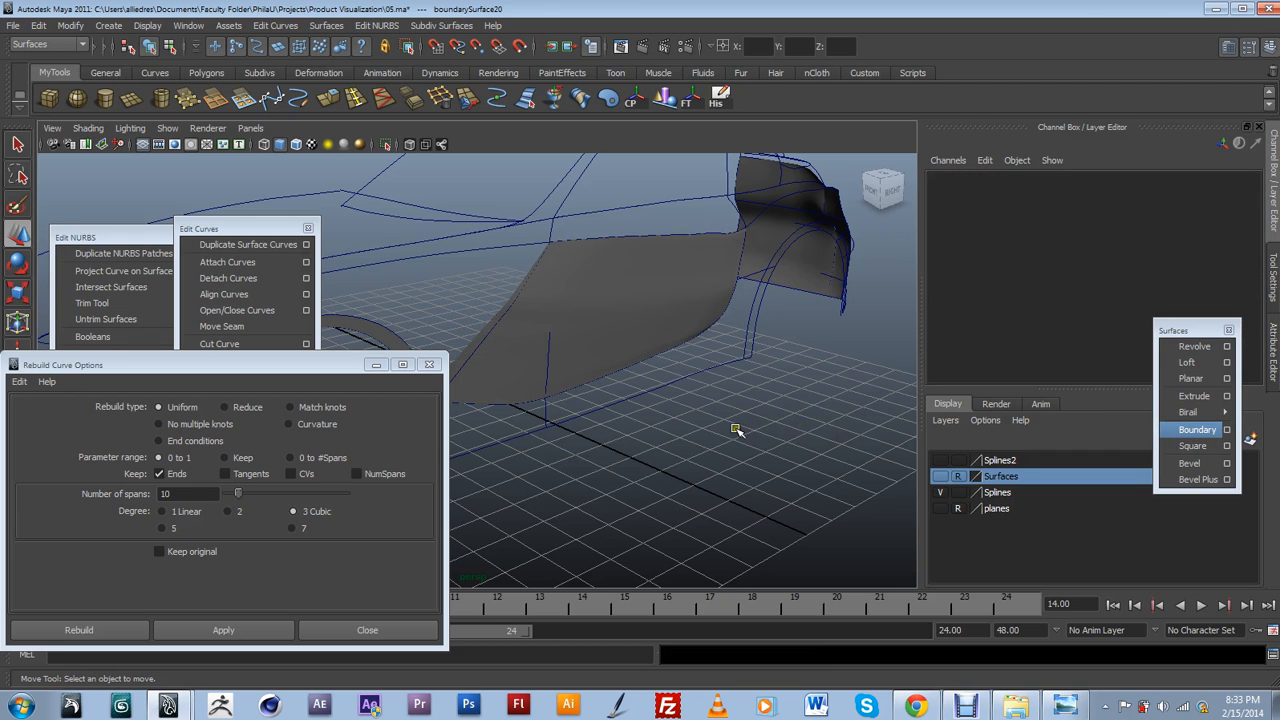
Examine the new side surface in perspective, comparing its front edge with the diagonal boundary curve.
left_click_drag(735, 430, 780, 437, "alt")
scroll(700, 417, "up", 5)
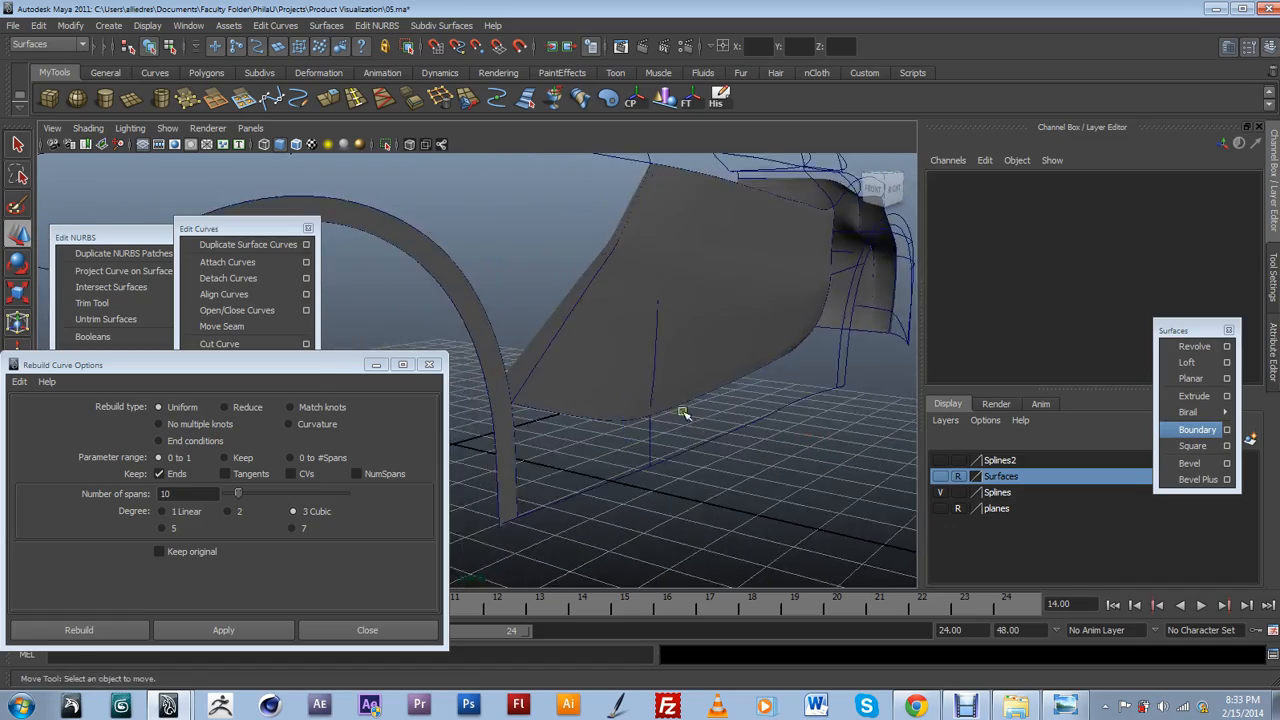
left_click_drag(686, 417, 600, 390, "alt")
left_click(559, 261)
scroll(585, 271, "down", 3)
left_click_drag(571, 277, 609, 320, "alt")
left_click(522, 294)
scroll(551, 309, "up", 2)
right_click_drag(609, 320, 598, 380, "alt")
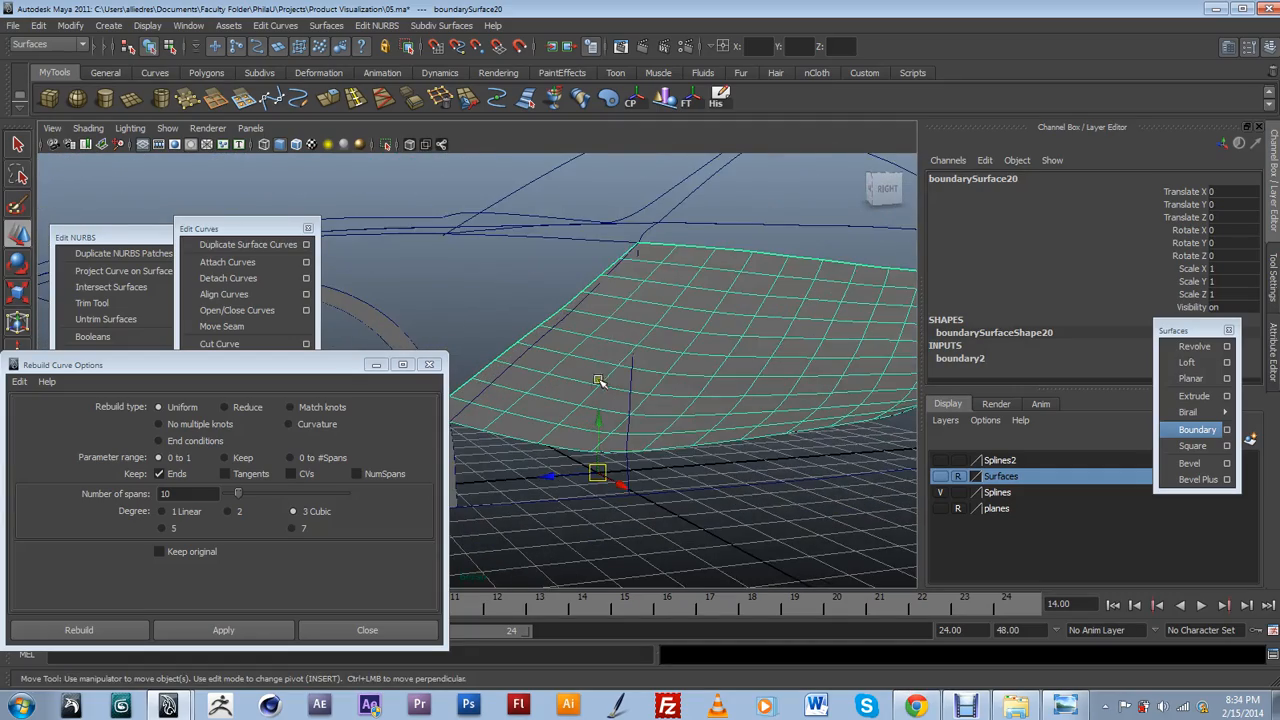
left_click_drag(546, 394, 557, 371, "alt")
scroll(563, 370, "down", 2)
left_click(596, 361)
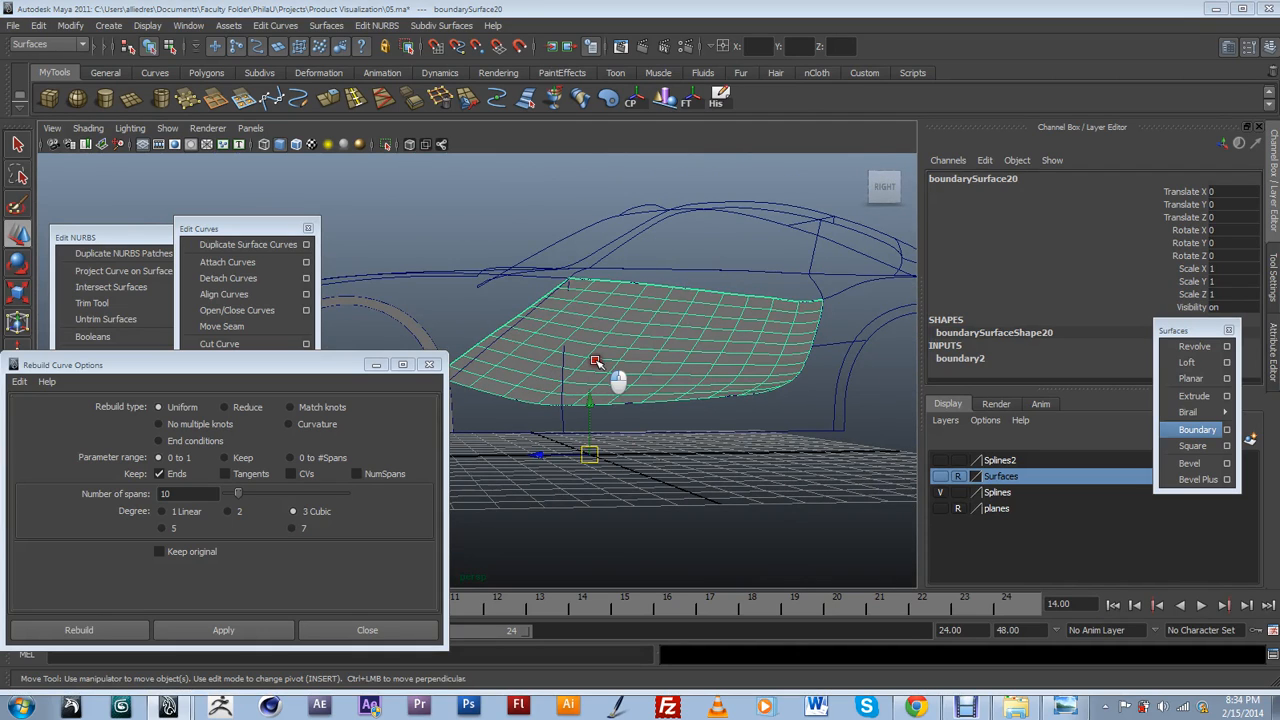
Frame the side surface's front edge in the side view and display its control vertices.
key("space")
scroll(617, 360, "down", 3)
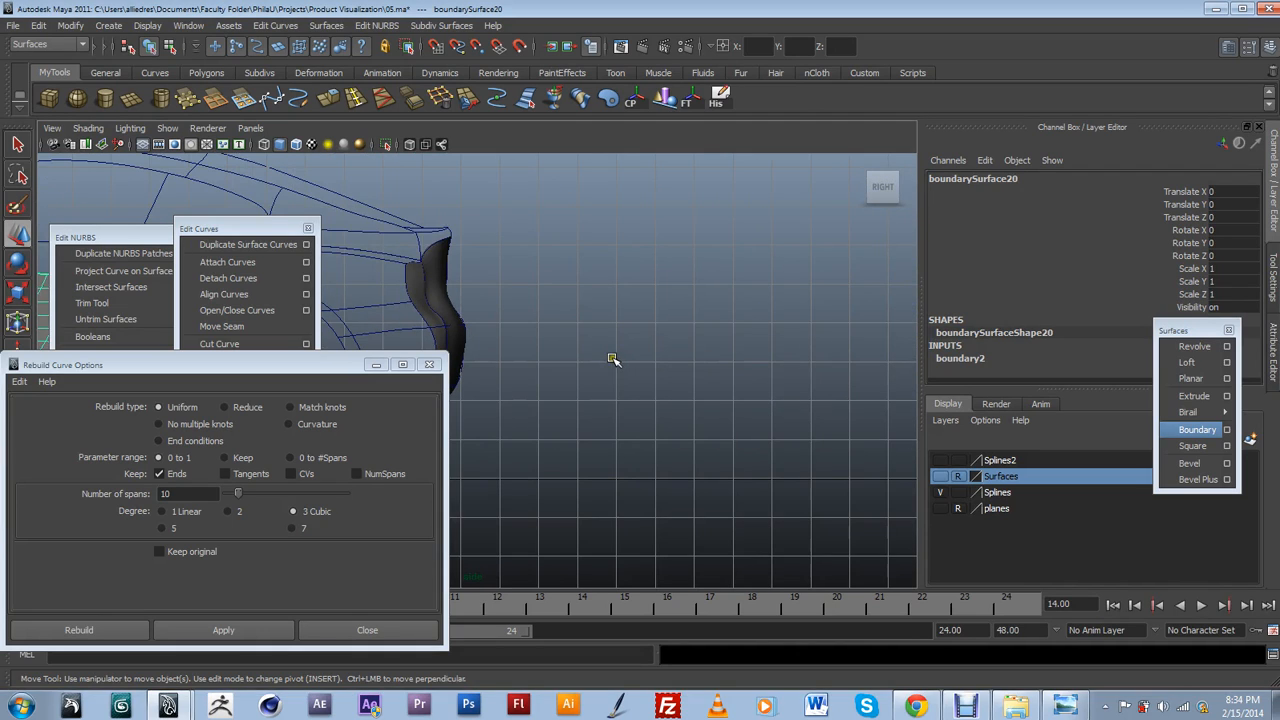
middle_click_drag(487, 345, 884, 344, "alt")
middle_click_drag(477, 329, 885, 365, "alt")
scroll(724, 368, "up", 4)
middle_click_drag(724, 377, 667, 388, "alt")
scroll(587, 407, "up", 2)
right_click_drag(590, 343, 544, 343)
left_click_drag(605, 328, 688, 370, "alt")
Shift the upper pairs of control vertices along the surface's front edge onto the diagonal curve in the side view.
left_click_drag(683, 298, 816, 344)
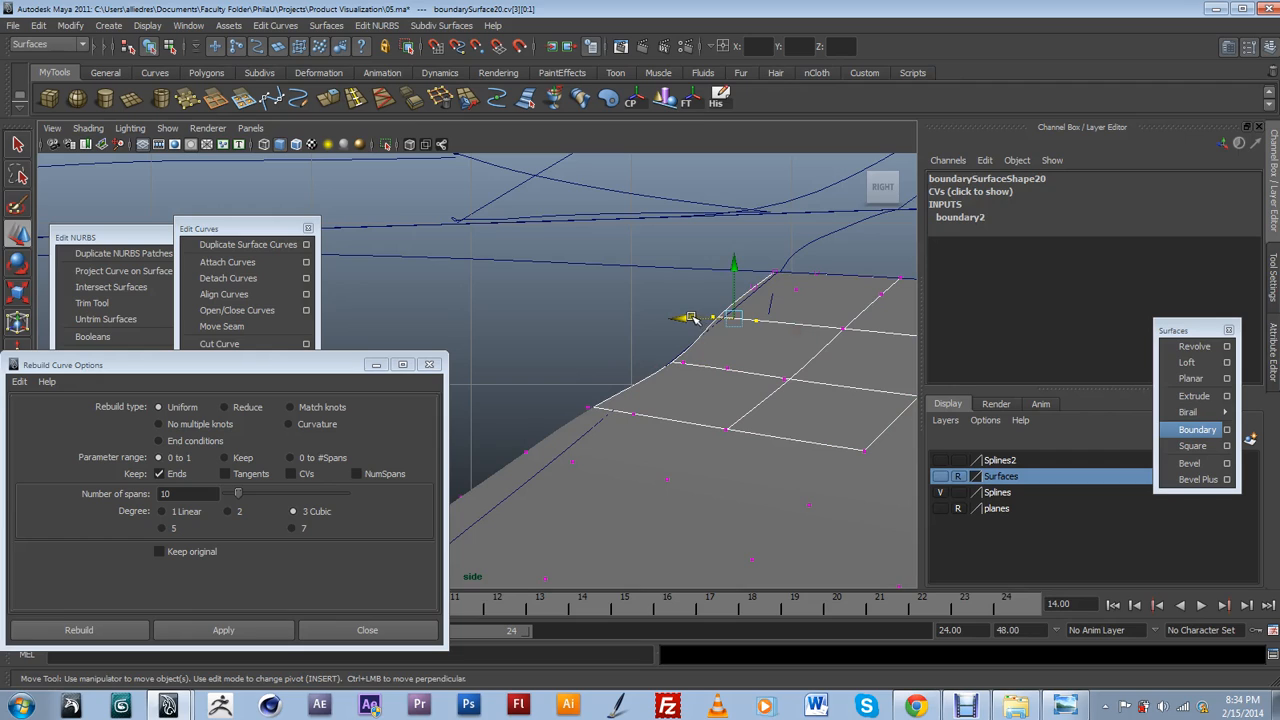
left_click_drag(710, 318, 706, 317)
left_click_drag(652, 348, 756, 378)
left_click_drag(660, 365, 658, 367)
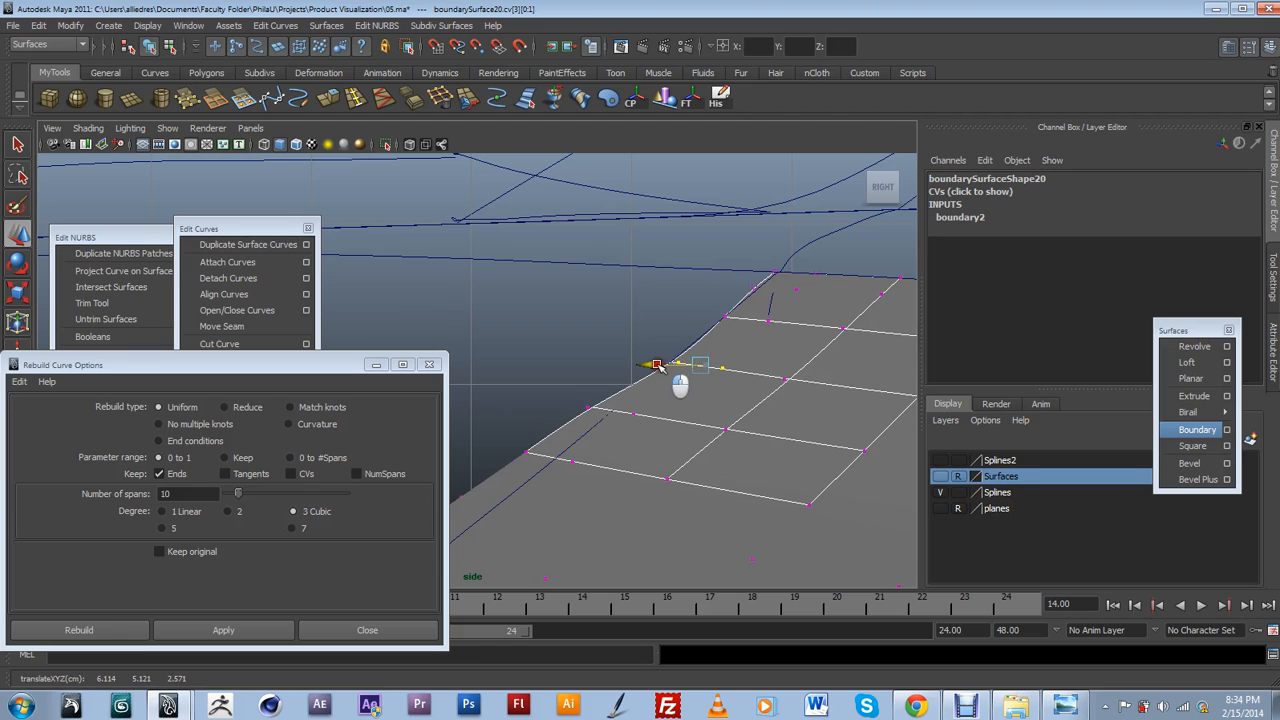
mouse_move(741, 286)
left_mouse_down()
mouse_move(776, 299)
mouse_move(729, 287)
left_mouse_up()
middle_click_drag(641, 414, 711, 351, "alt")
left_click_drag(718, 355, 684, 363)
left_click_drag(770, 315, 726, 299)
scroll(731, 380, "down", 6)
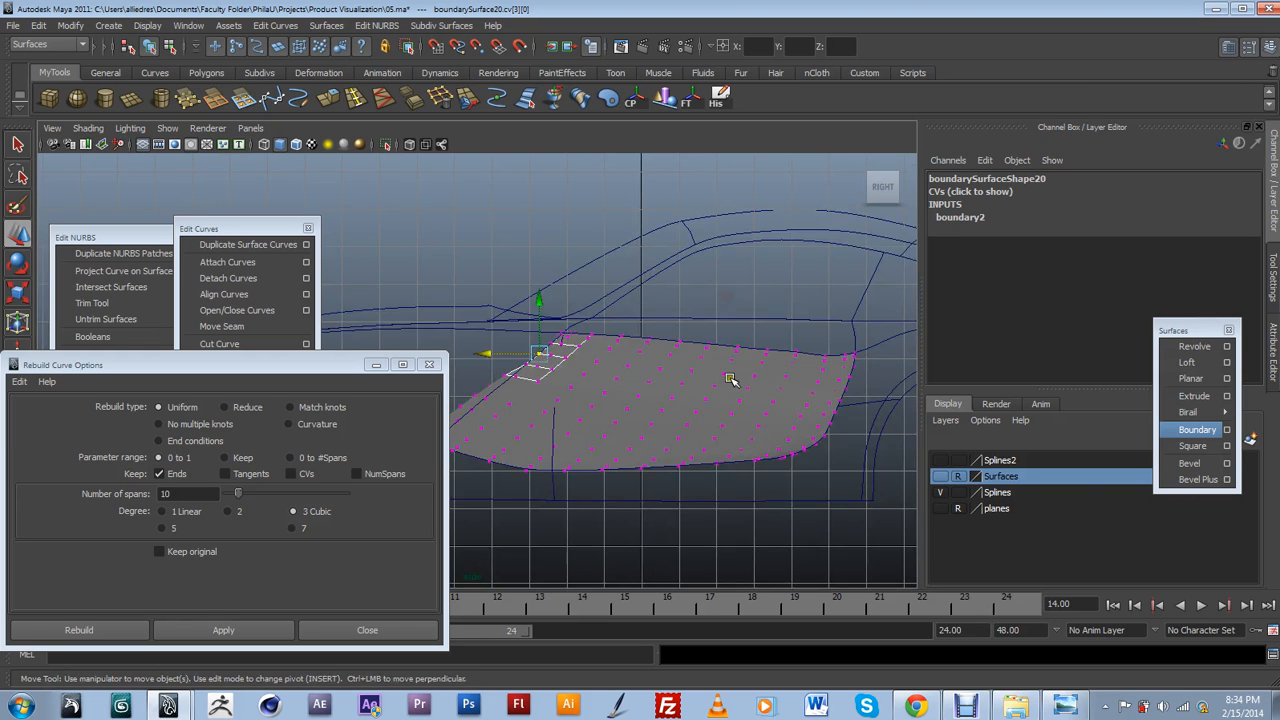
Align the middle pairs of control vertices on the surface's front edge with the diagonal curve.
scroll(706, 397, "up", 3)
middle_click_drag(571, 421, 637, 400, "alt")
scroll(636, 400, "up", 3)
left_click_drag(594, 360, 695, 377)
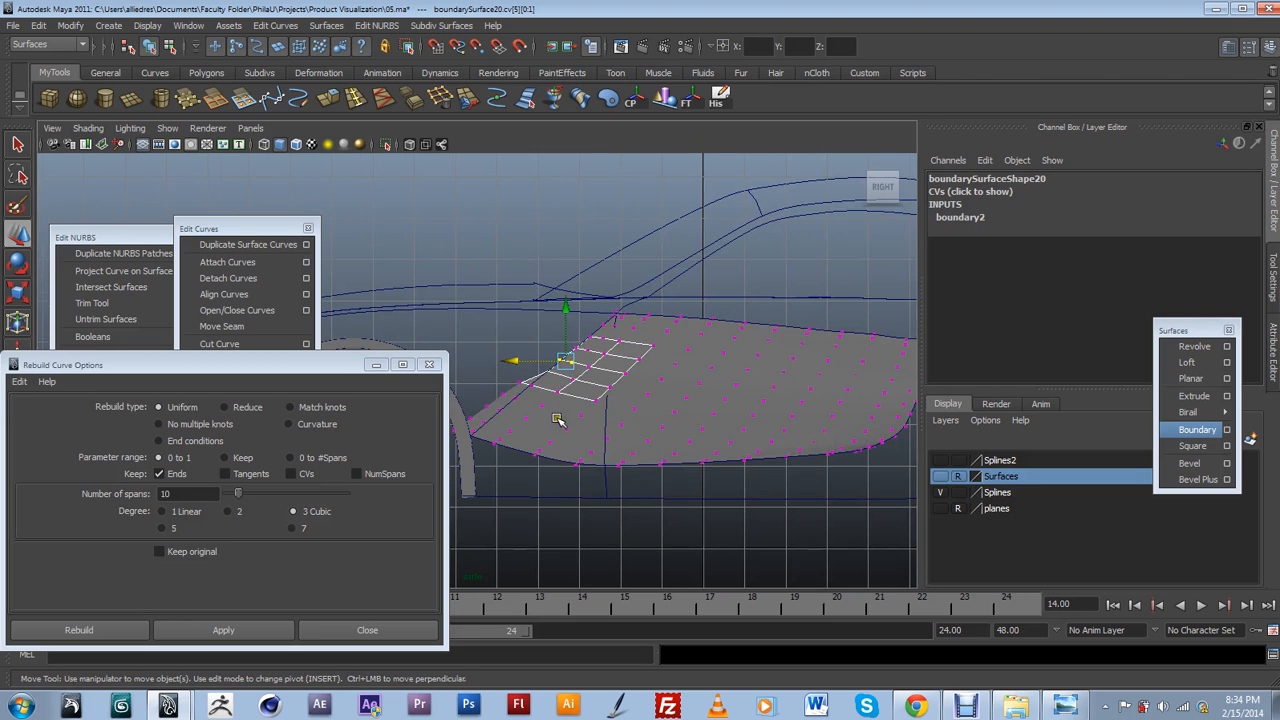
left_click_drag(557, 420, 577, 412, "alt")
left_click_drag(700, 388, 793, 386, "alt")
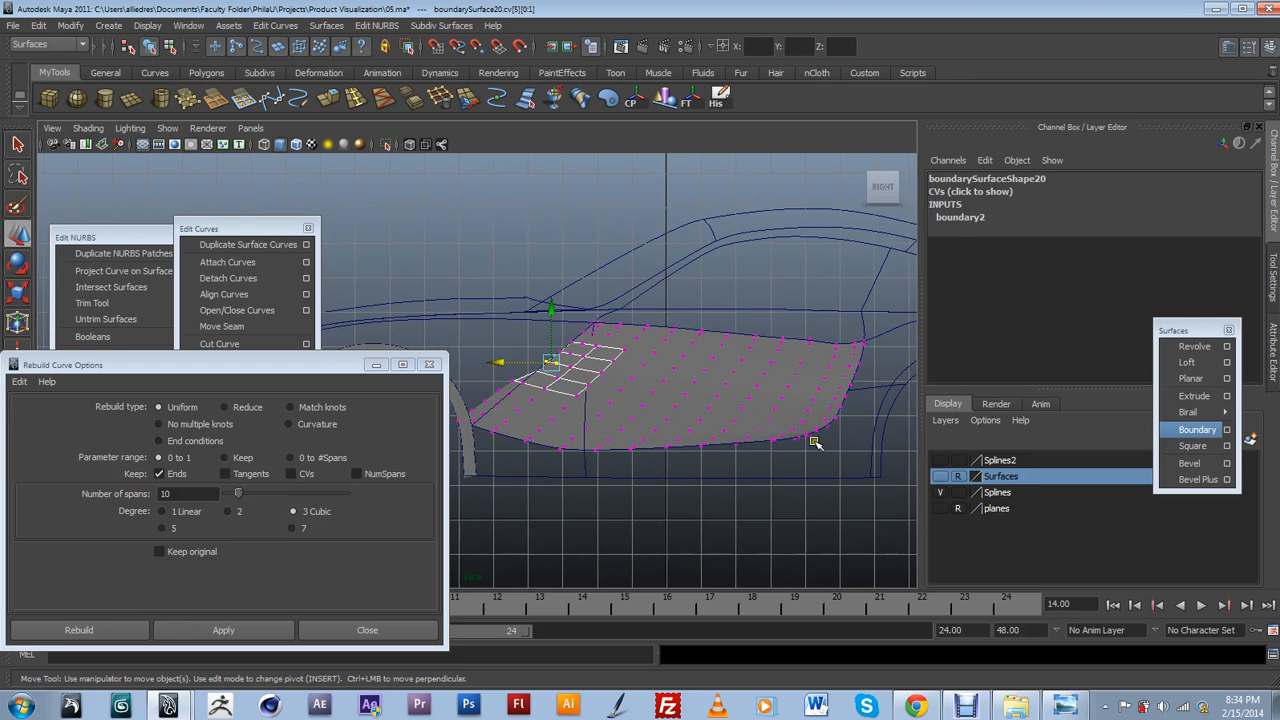
right_click_drag(517, 405, 588, 403, "alt")
left_click_drag(609, 395, 640, 427)
left_click_drag(728, 395, 676, 350)
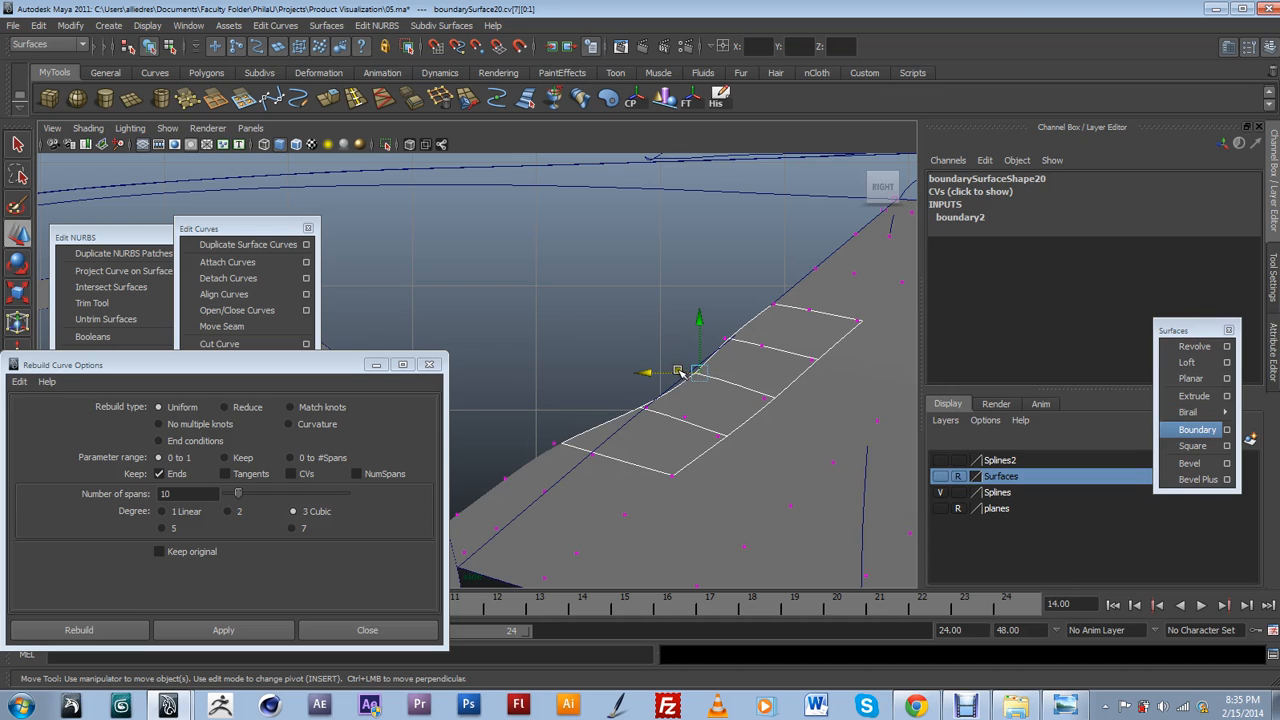
middle_click_drag(650, 411, 712, 378, "alt")
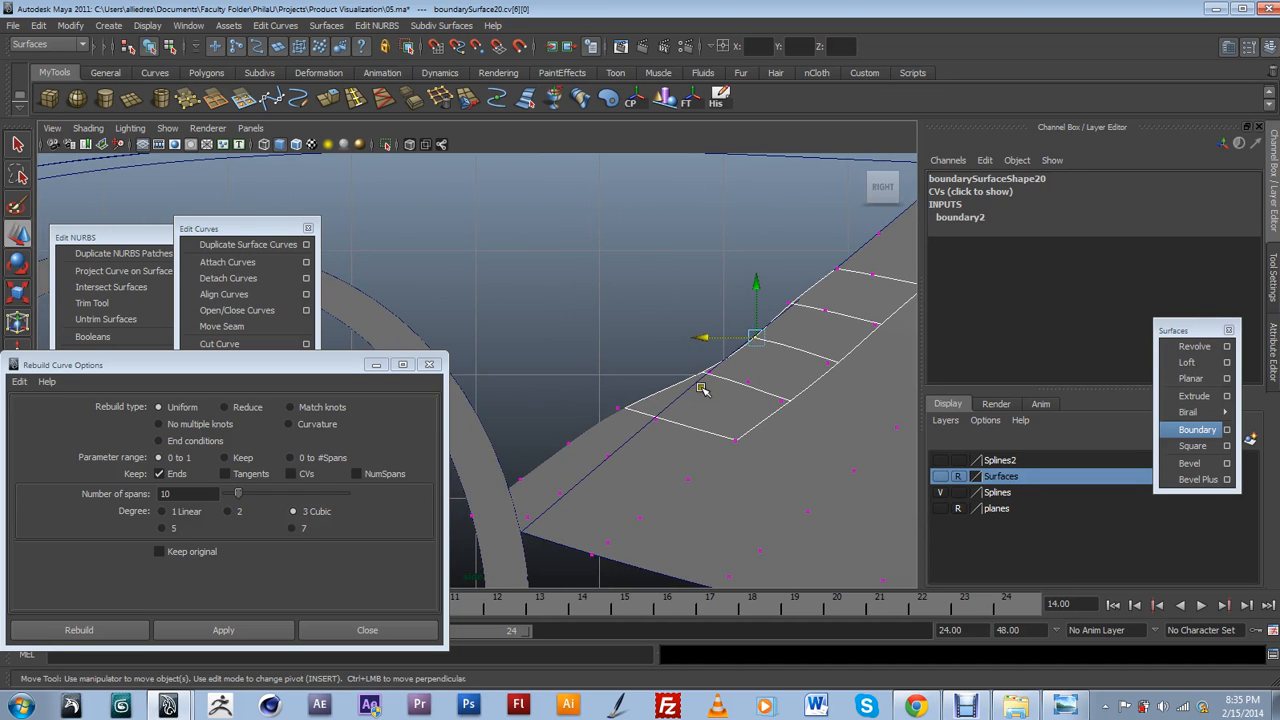
Move the next two pairs of control vertices down the surface's front edge rearward onto the diagonal curve.
left_click_drag(578, 392, 658, 424)
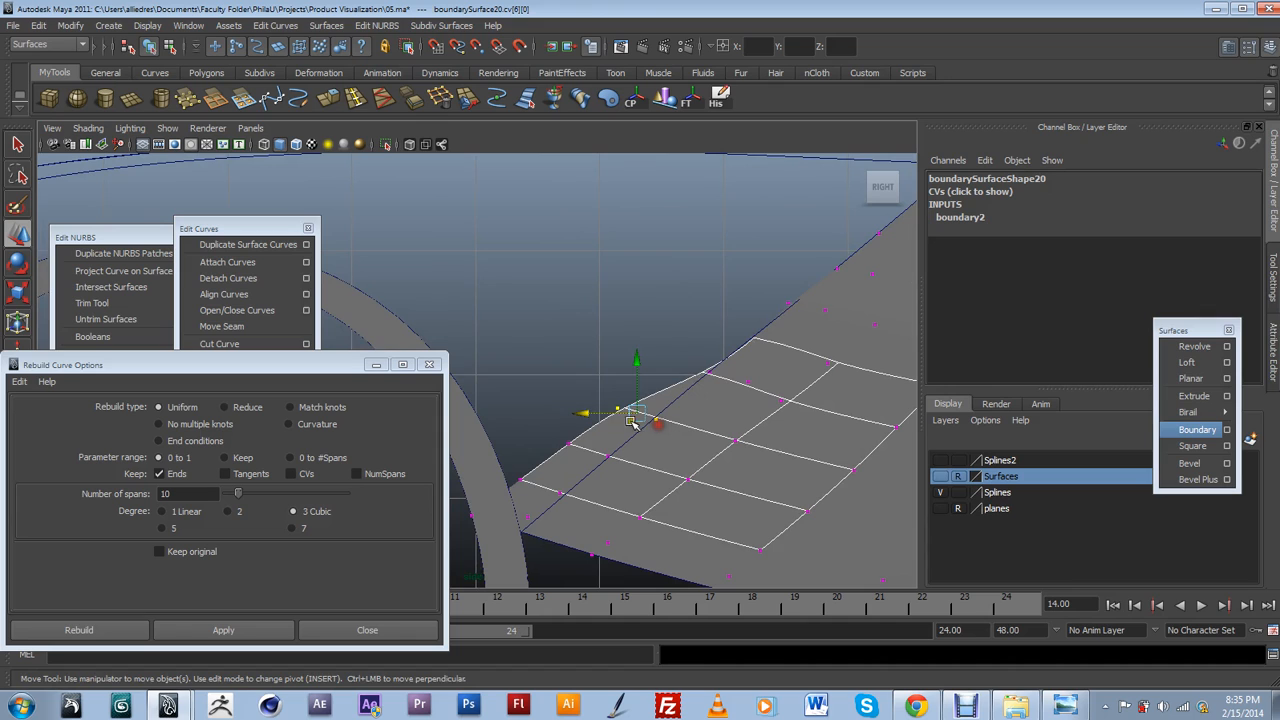
middle_click_drag(618, 415, 659, 414)
left_click_drag(554, 400, 645, 428)
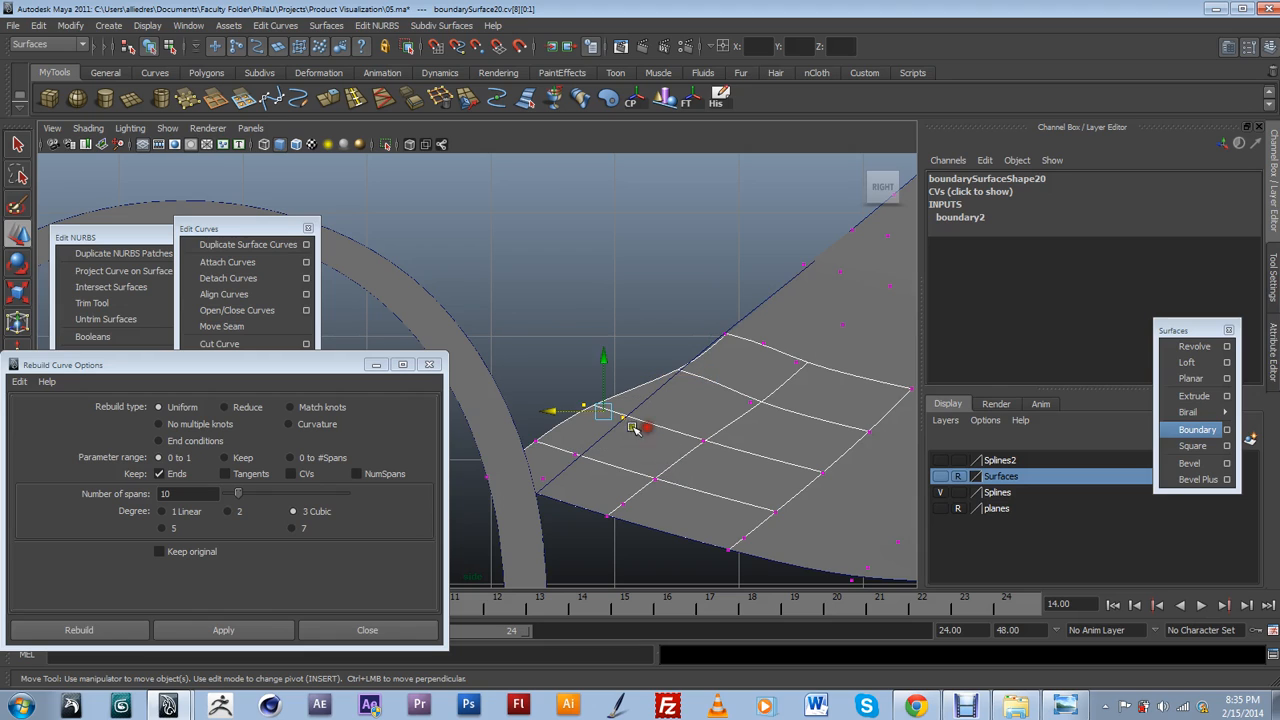
middle_click_drag(600, 415, 629, 431)
Pull the lowest control vertices beside the wheel arch back onto the diagonal curve and fine-tune one edge vertex above them.
left_click_drag(525, 434, 603, 481)
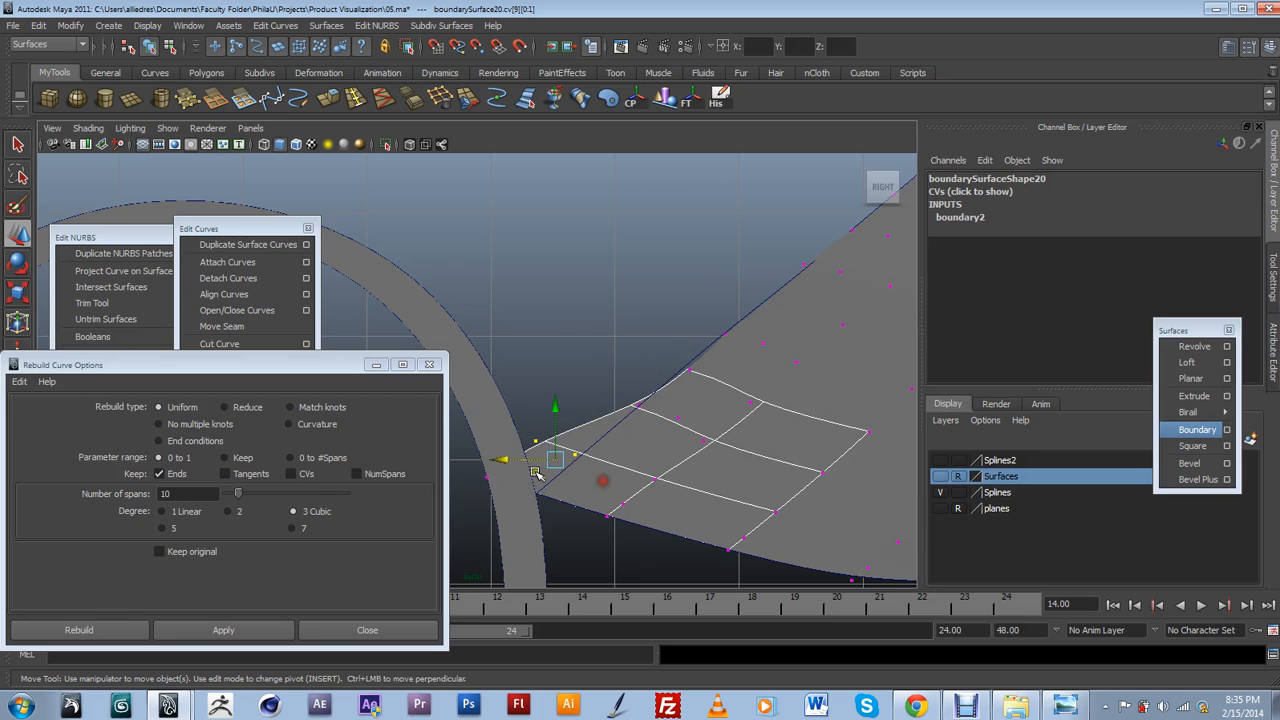
left_click(591, 496)
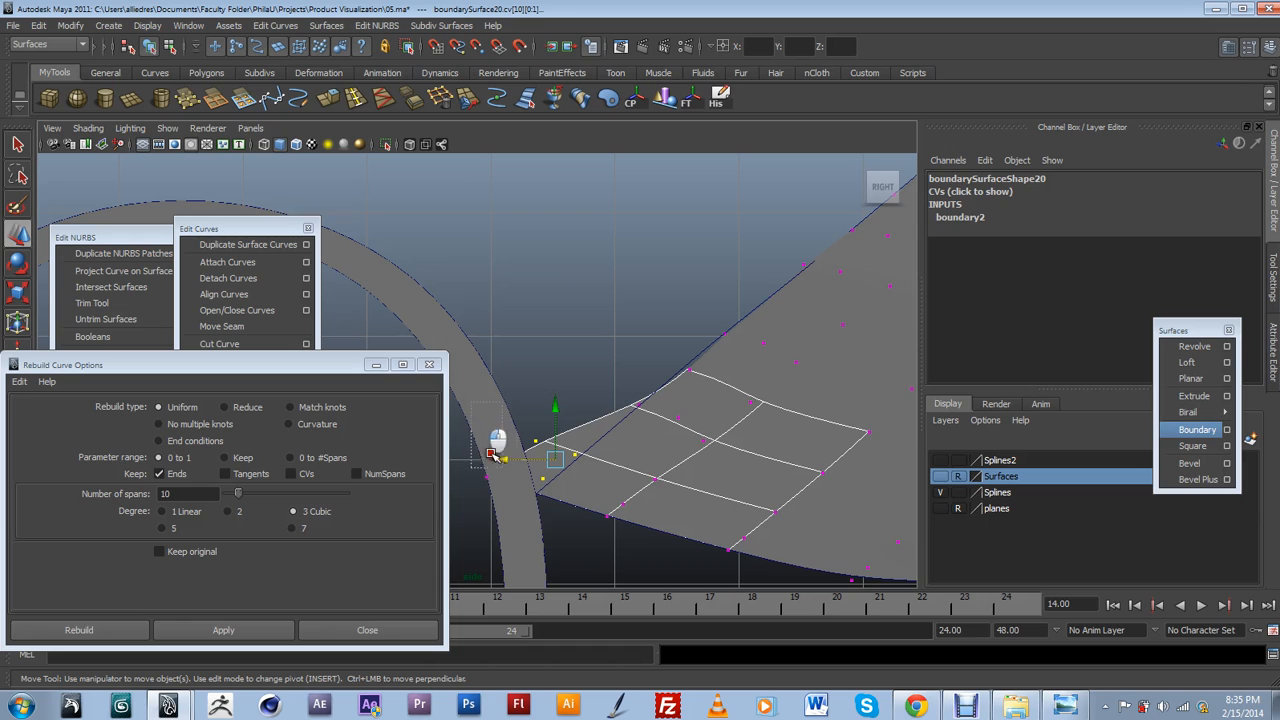
left_click_drag(555, 458, 592, 463)
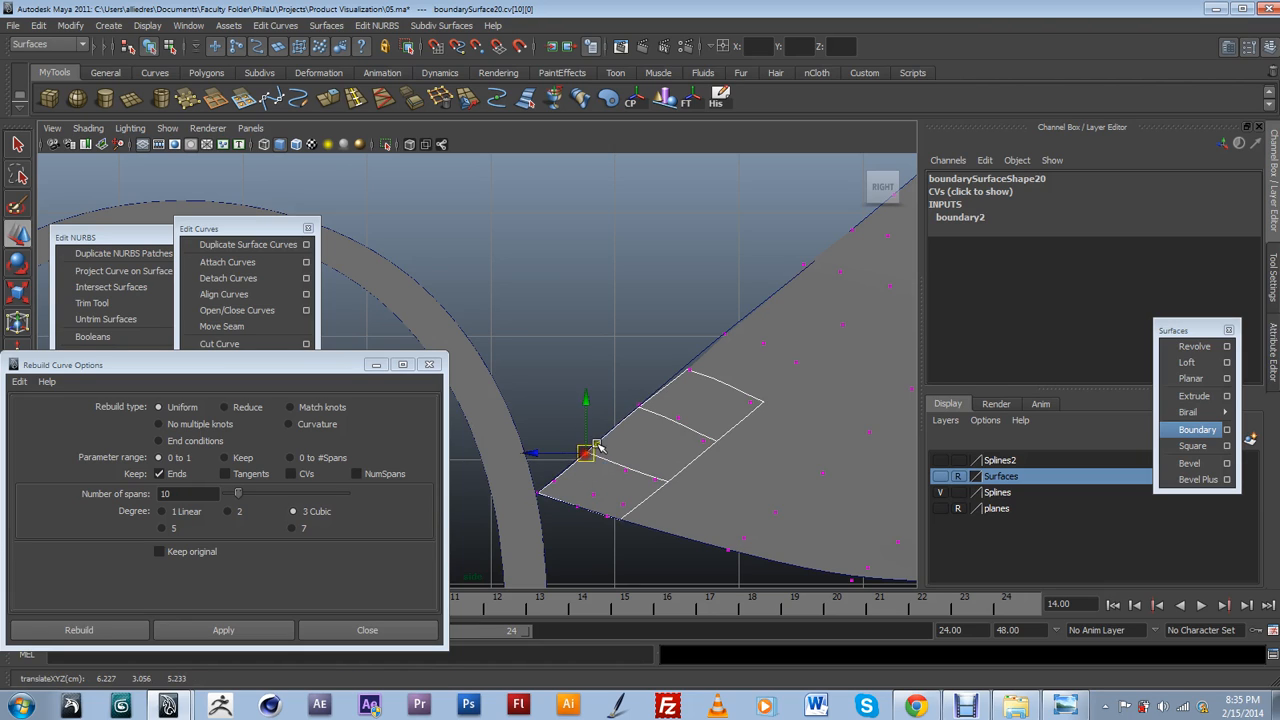
left_click(710, 379)
middle_click_drag(712, 381, 686, 364)
scroll(746, 371, "down", 6)
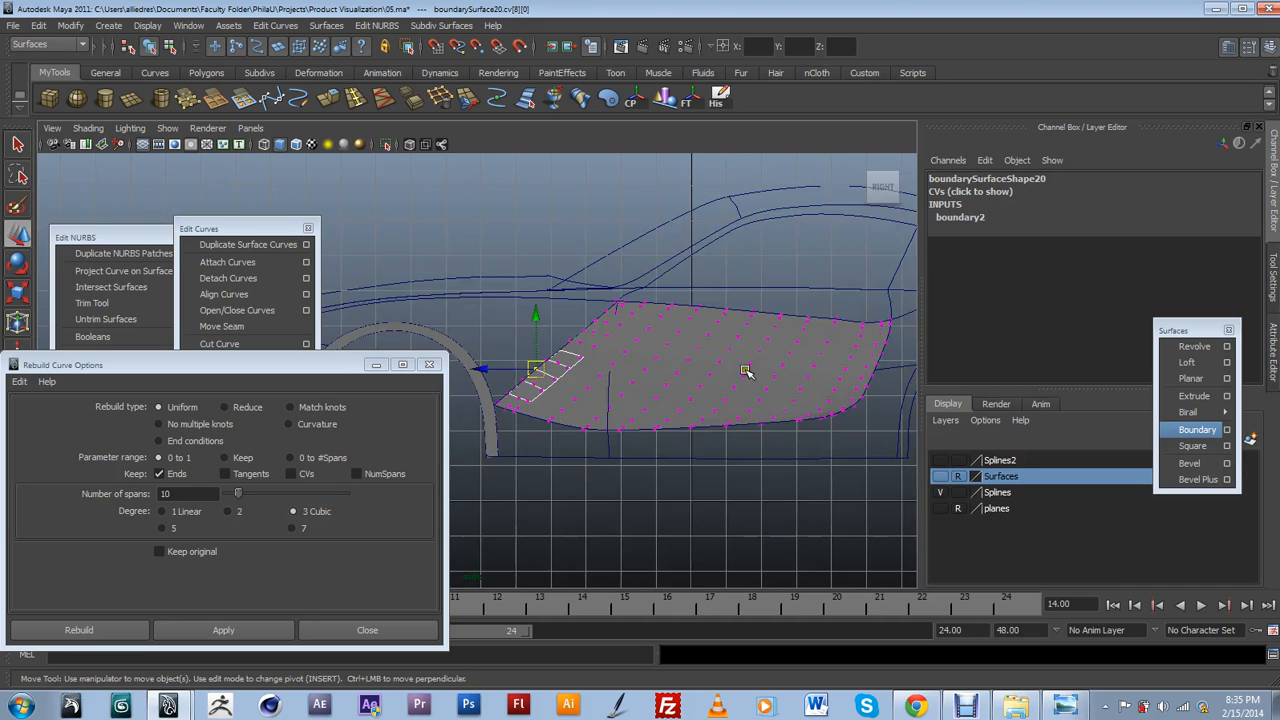
Return the side surface to object mode and check its straightened front edge in the side and perspective views.
scroll(746, 371, "up", 4)
key("F8")
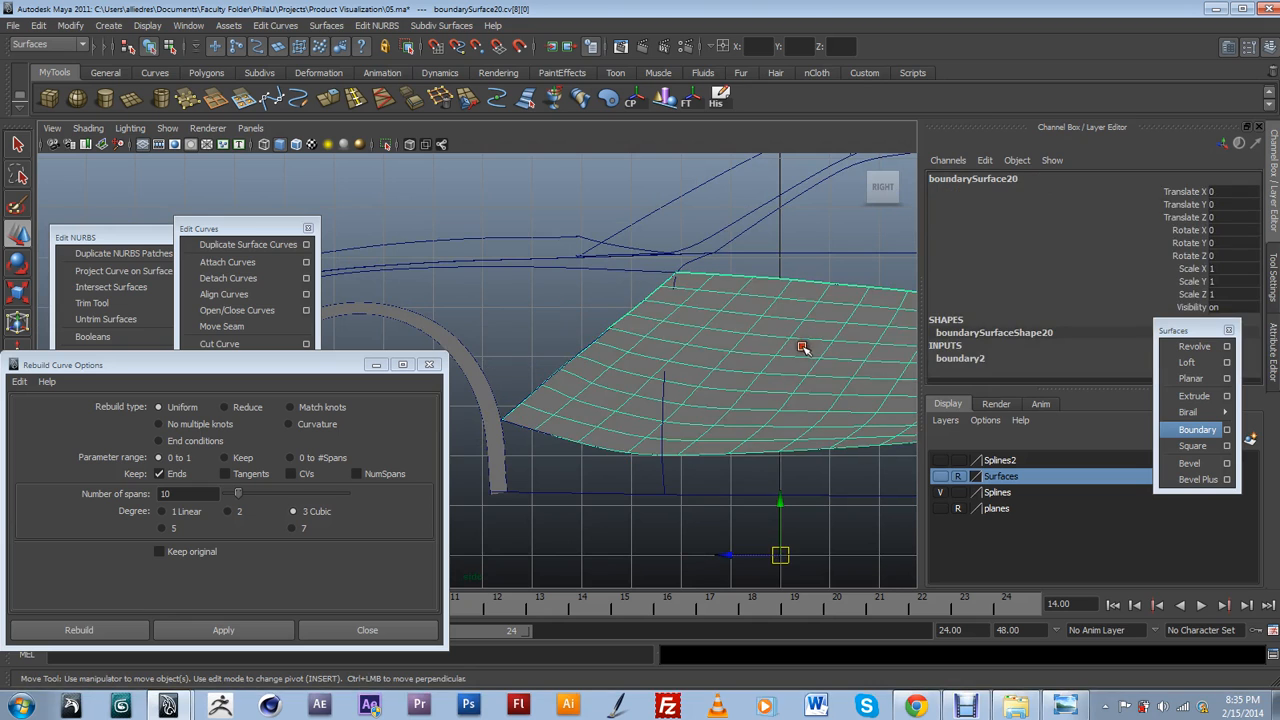
scroll(799, 355, "up", 4)
left_click(803, 356)
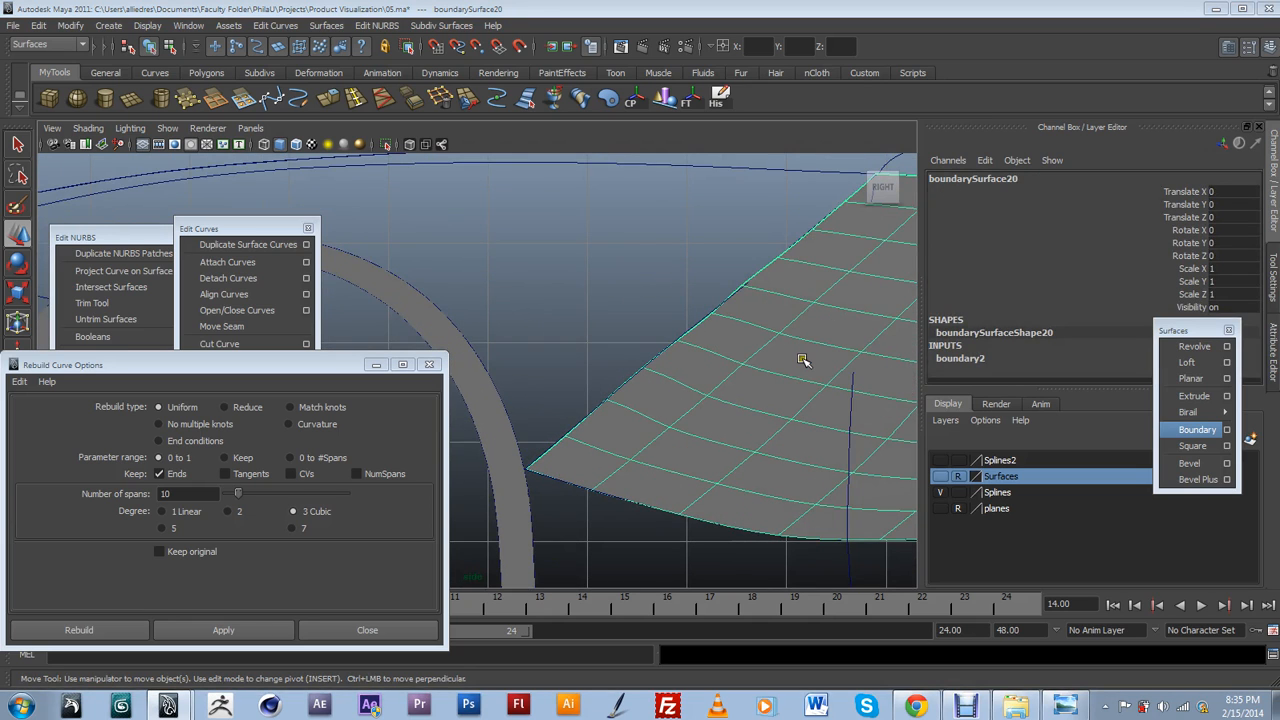
key("space")
key("space")
left_click_drag(806, 326, 620, 420, "alt")
mouse_move(783, 385)
left_mouse_down("alt")
mouse_move(747, 385)
mouse_move(775, 383)
left_mouse_up("alt")
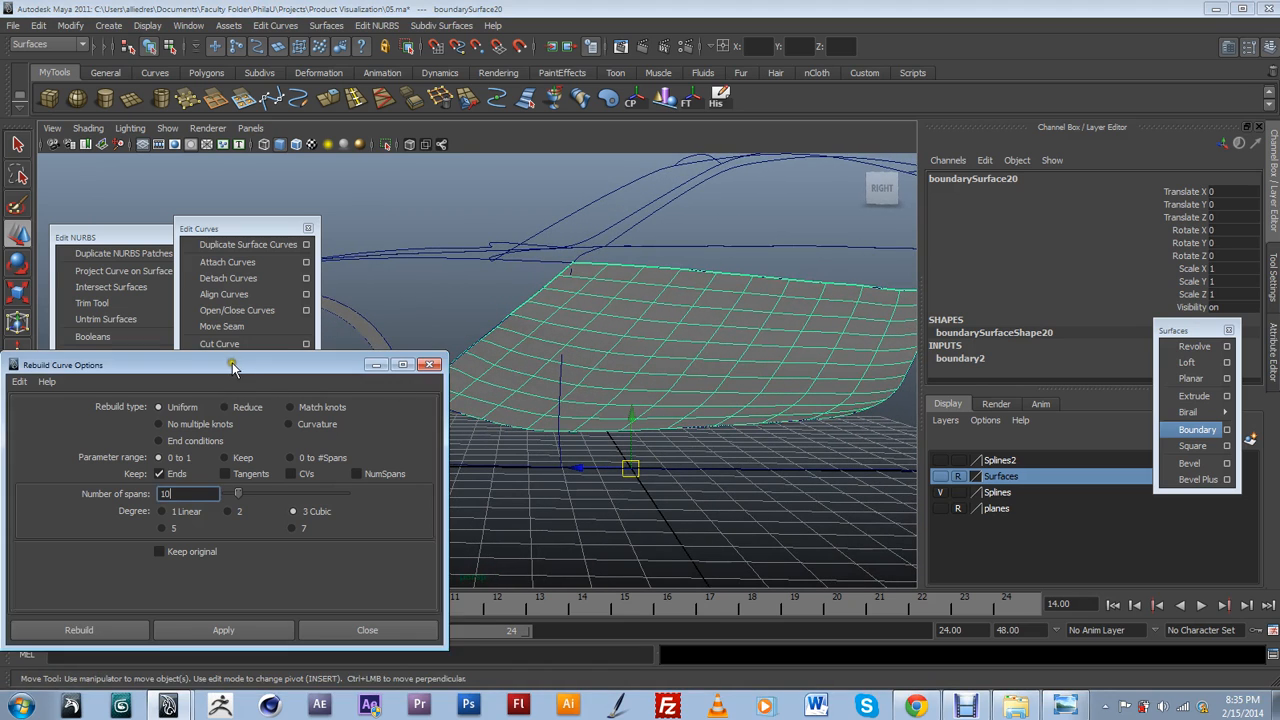
Rebuild the side surface with 6 spans in U and 10 spans in V, uniform and cubic.
left_click_drag(229, 366, 240, 399)
left_click(128, 240)
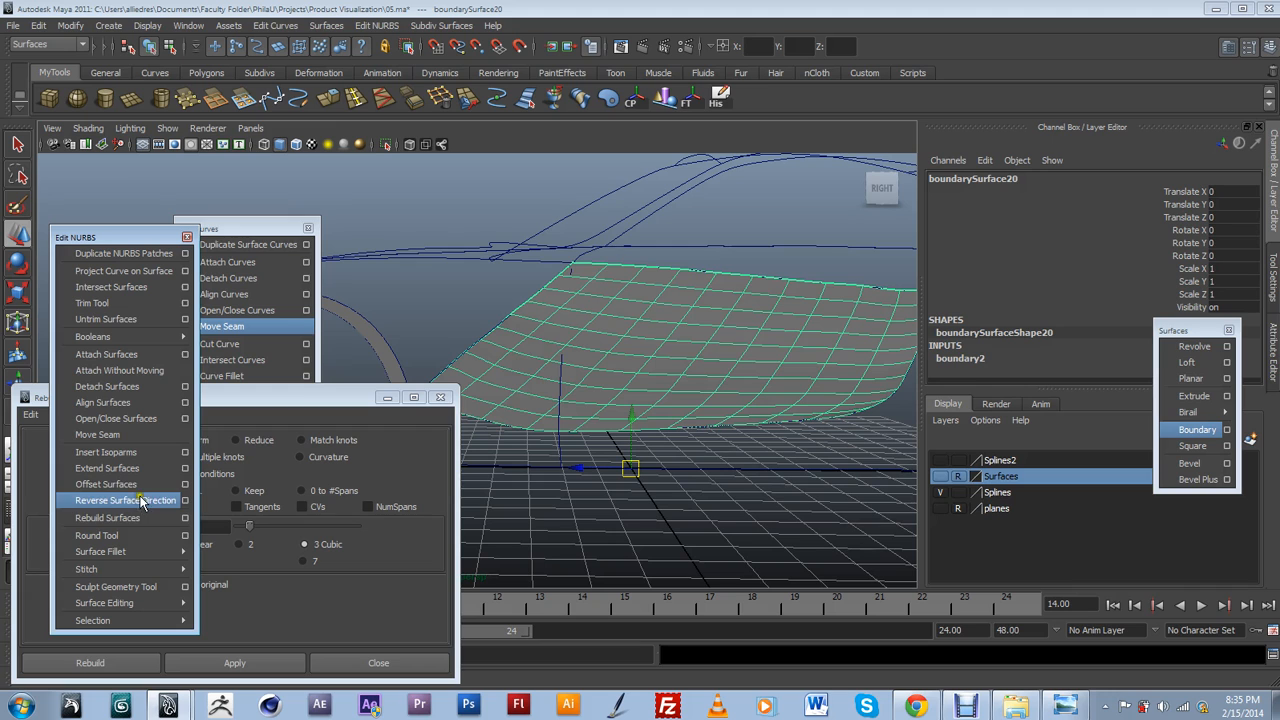
left_click(181, 520)
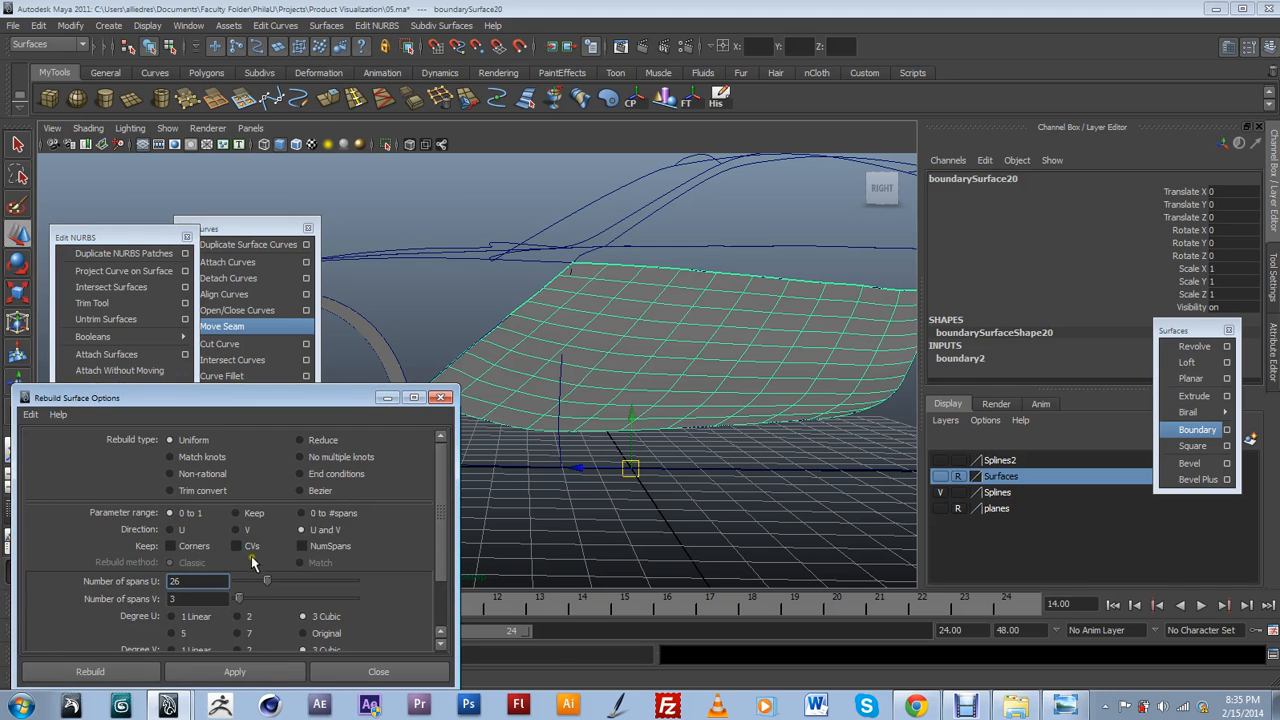
left_click_drag(258, 397, 333, 302)
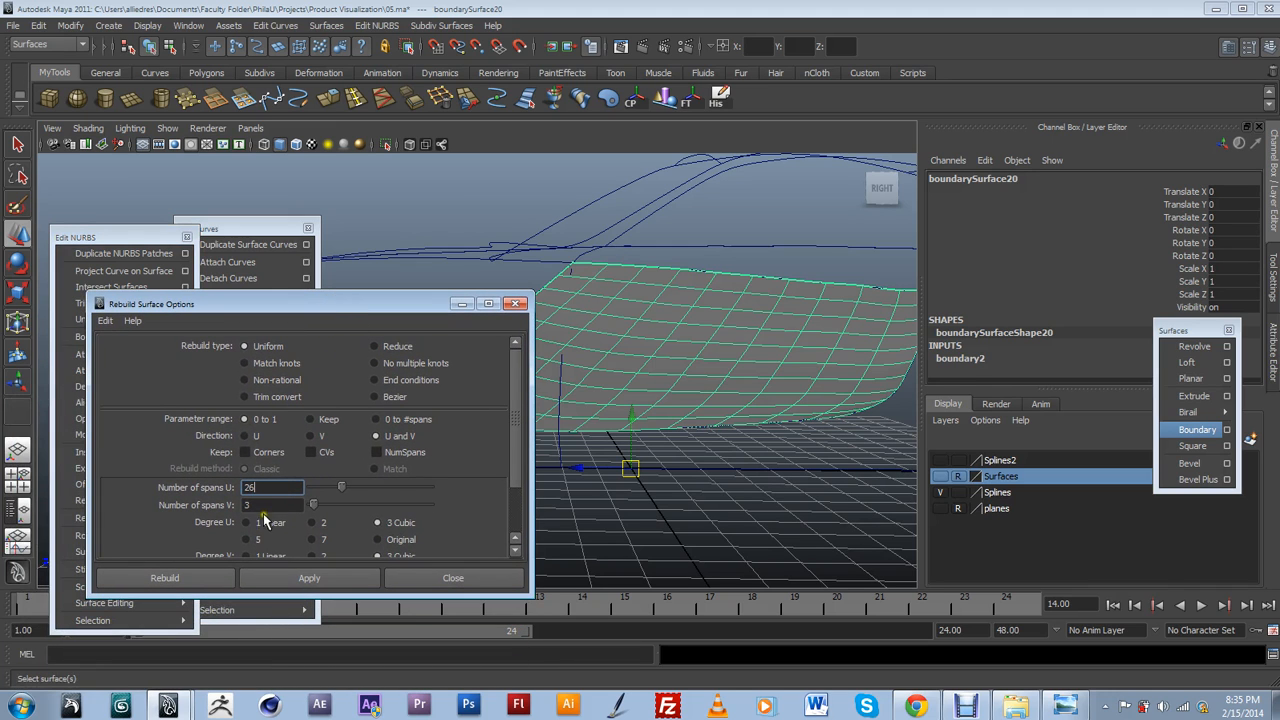
left_click_drag(338, 490, 320, 490)
left_click_drag(265, 489, 226, 488)
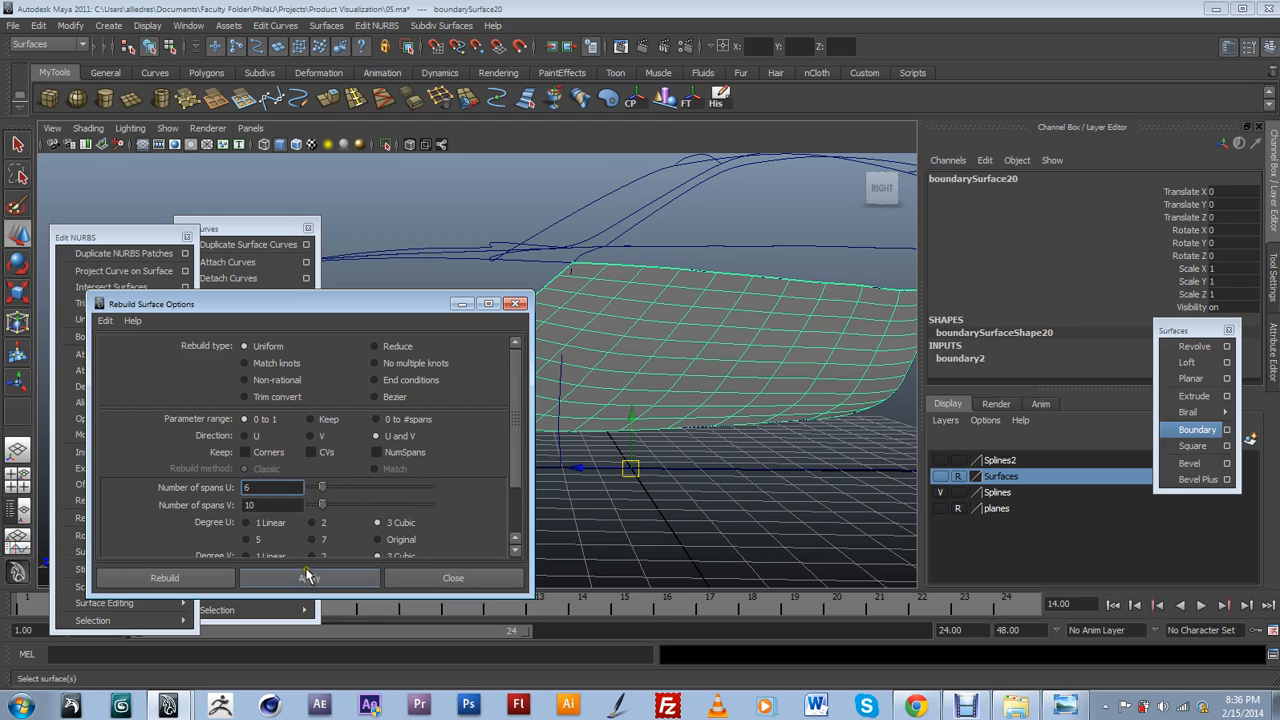
left_click(311, 578)
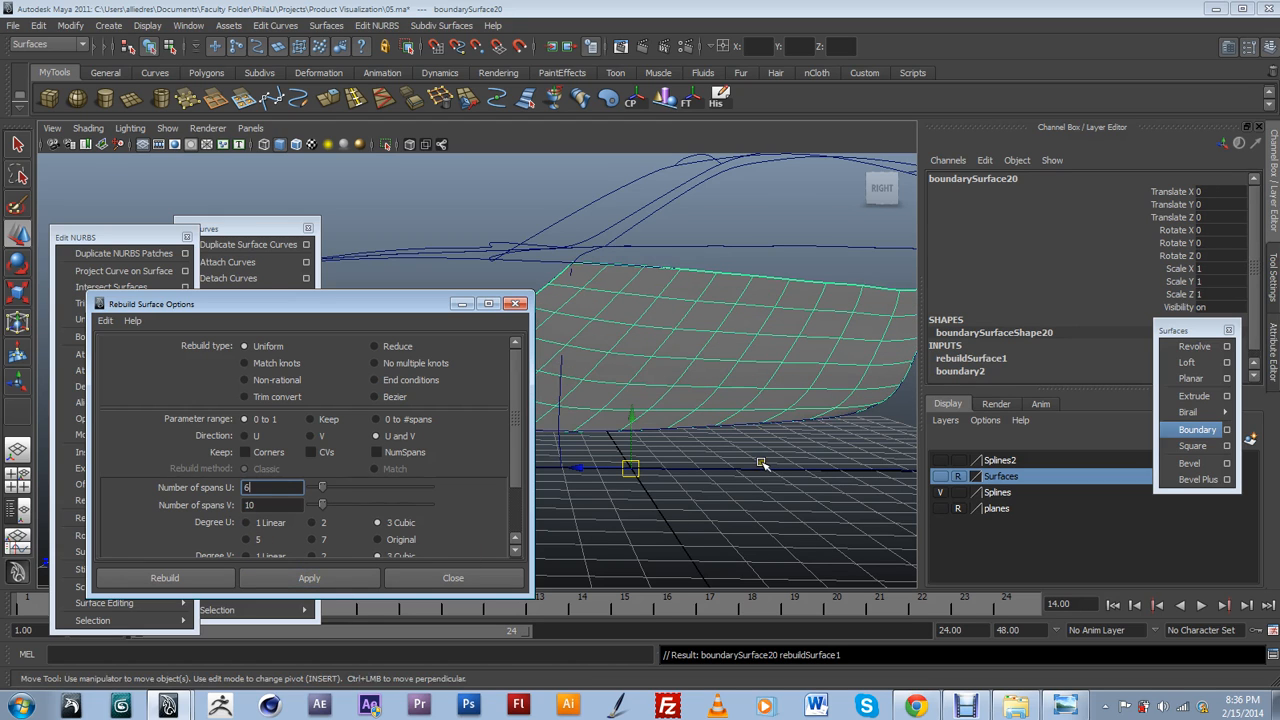
Show the rebuilt side surface's control vertices and nudge the middle front-edge vertex onto the diagonal curve.
scroll(762, 463, "down", 2)
left_click_drag(726, 440, 760, 374, "alt")
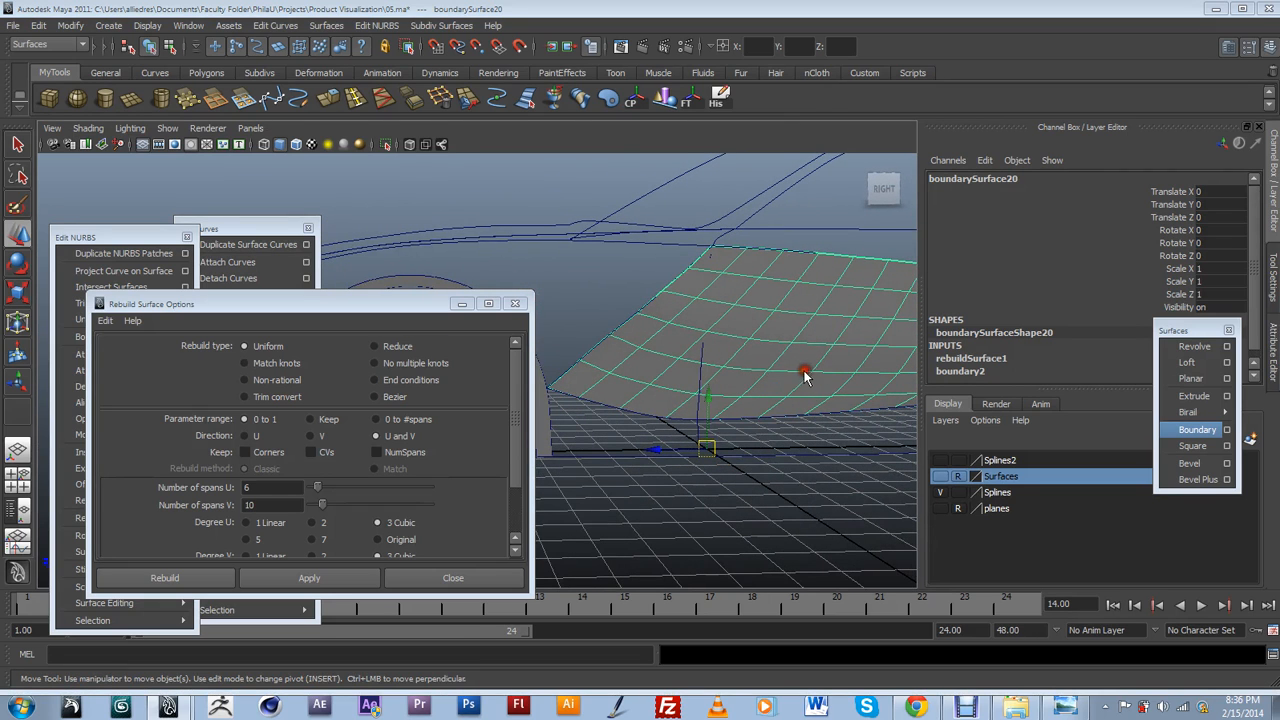
key("space")
key("space")
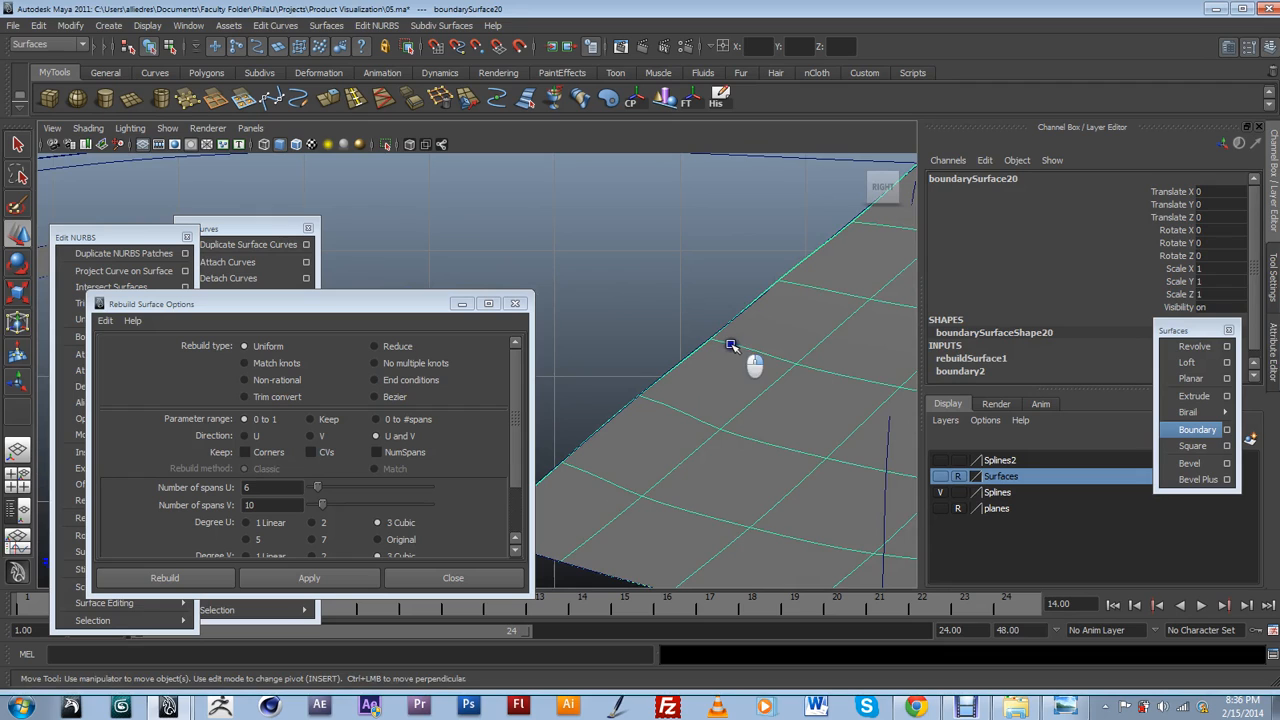
left_click(675, 343)
left_click(723, 360)
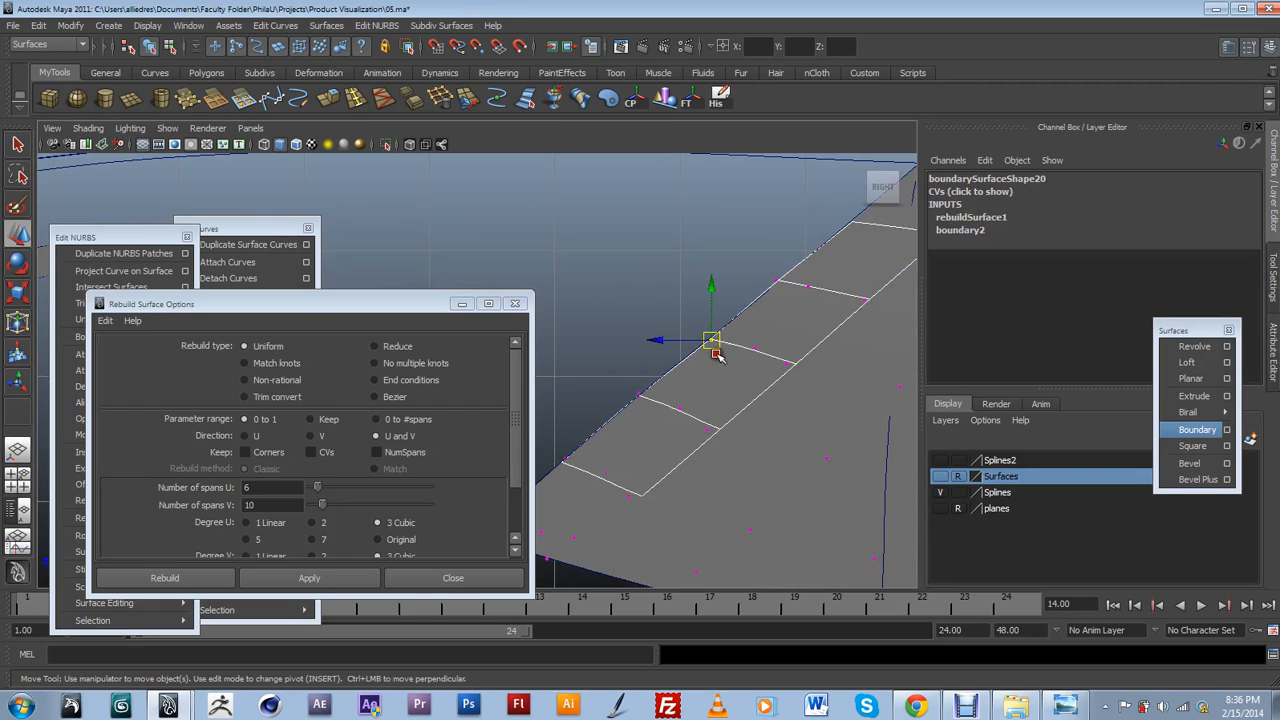
left_click(706, 335)
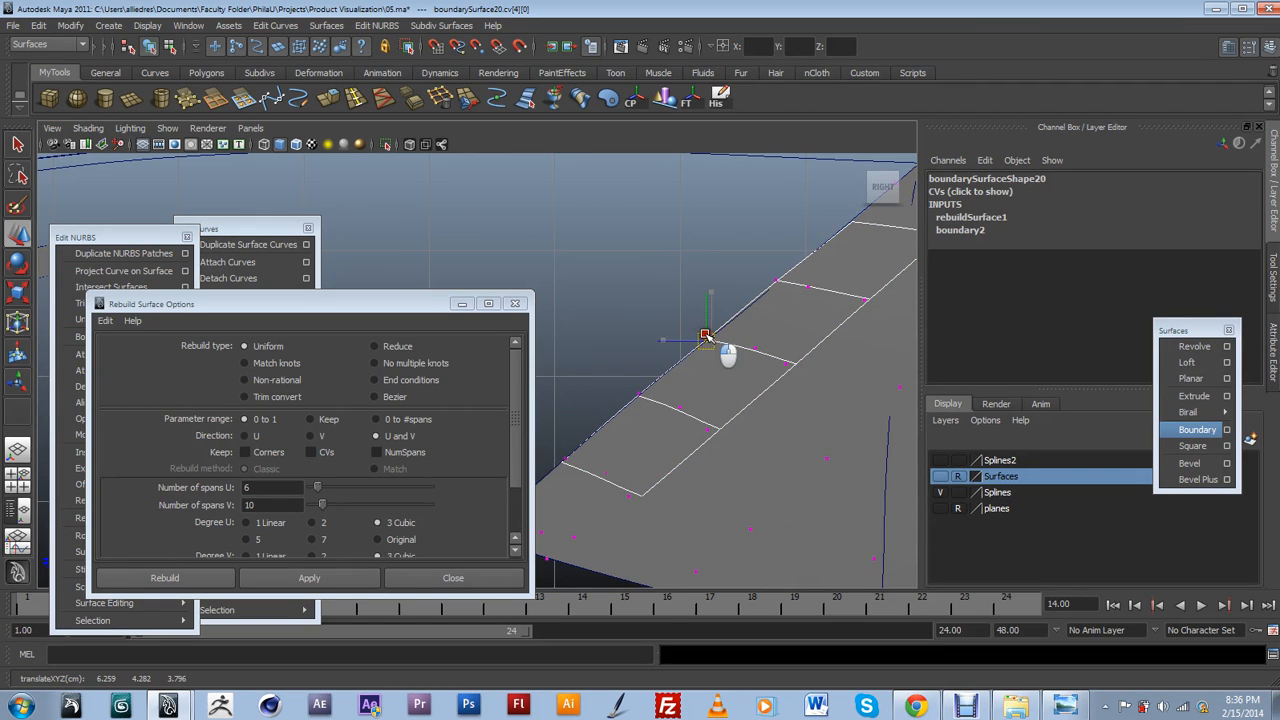
left_click_drag(708, 337, 652, 414, "alt")
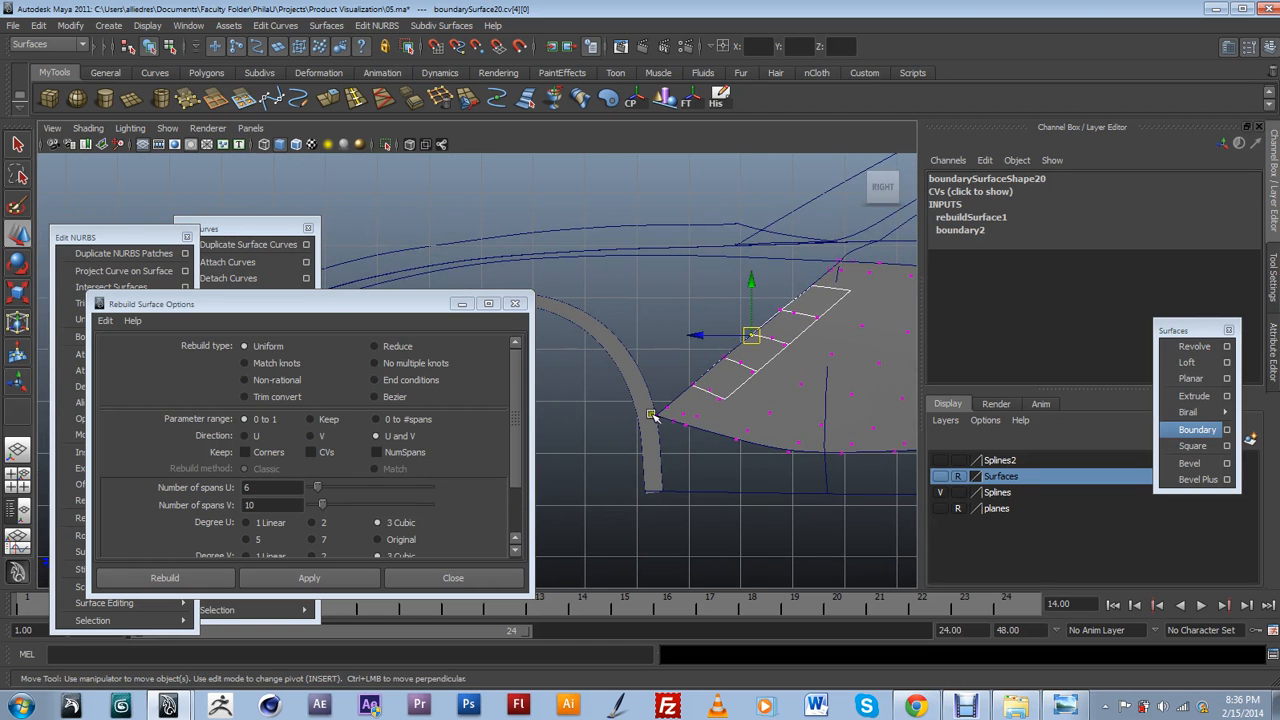
Nudge the next control vertex up the side surface's front edge onto the diagonal curve.
right_click_drag(805, 327, 787, 455, "alt")
middle_click_drag(787, 455, 700, 440, "alt")
left_click_drag(717, 446, 701, 410)
key("ctrl+z")
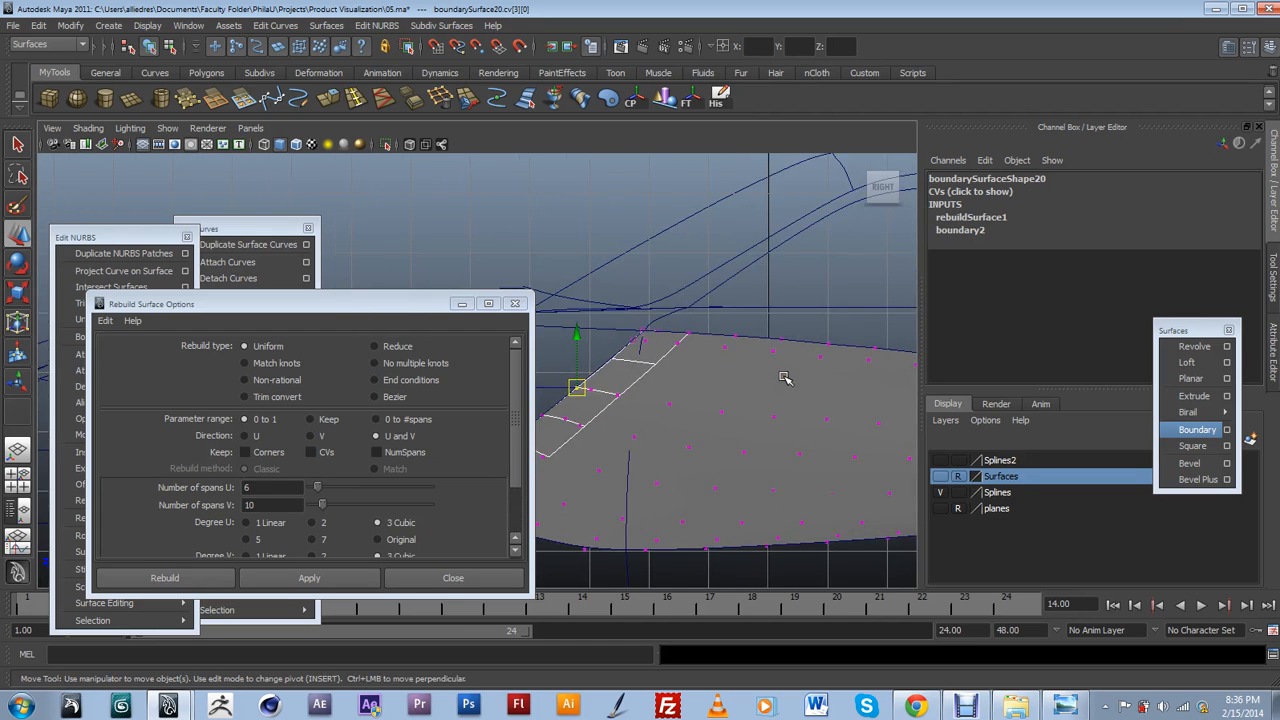
left_click(822, 300)
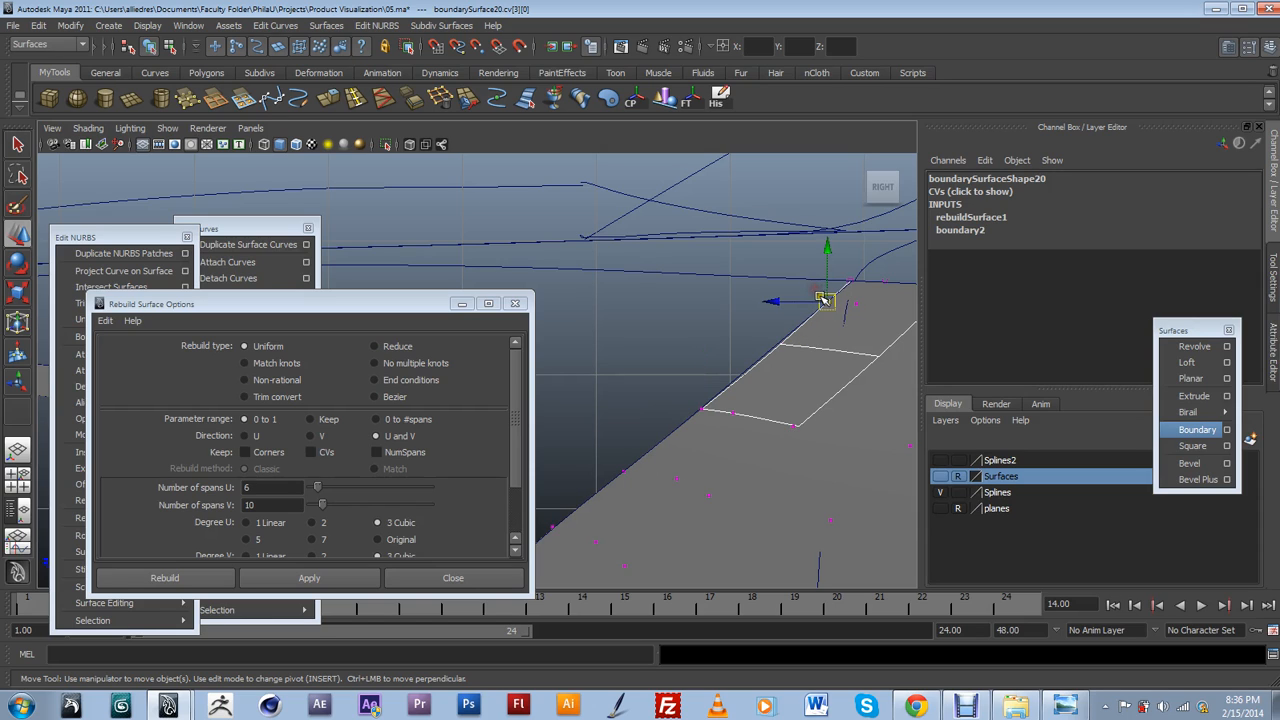
left_click(707, 415)
left_click_drag(705, 375, 705, 405)
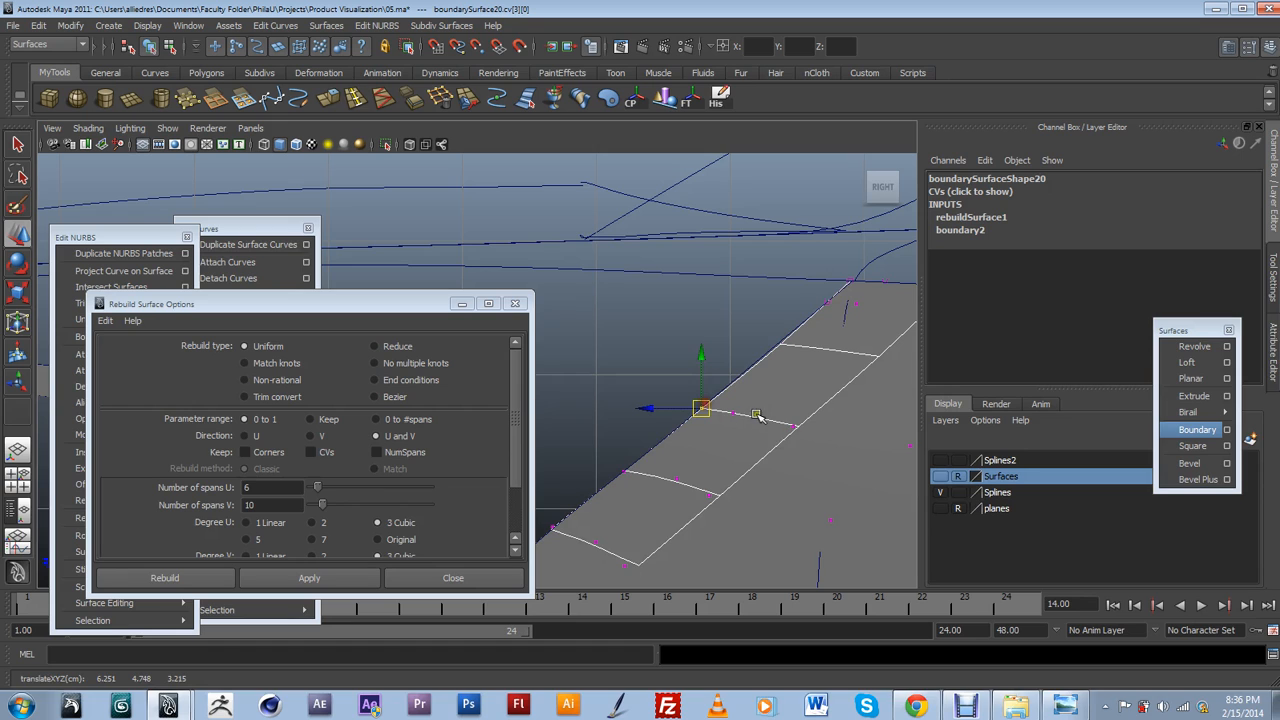
Return the side surface to object mode and delete its construction history.
scroll(818, 400, "down", 5)
scroll(818, 400, "down", 5)
left_click(800, 429)
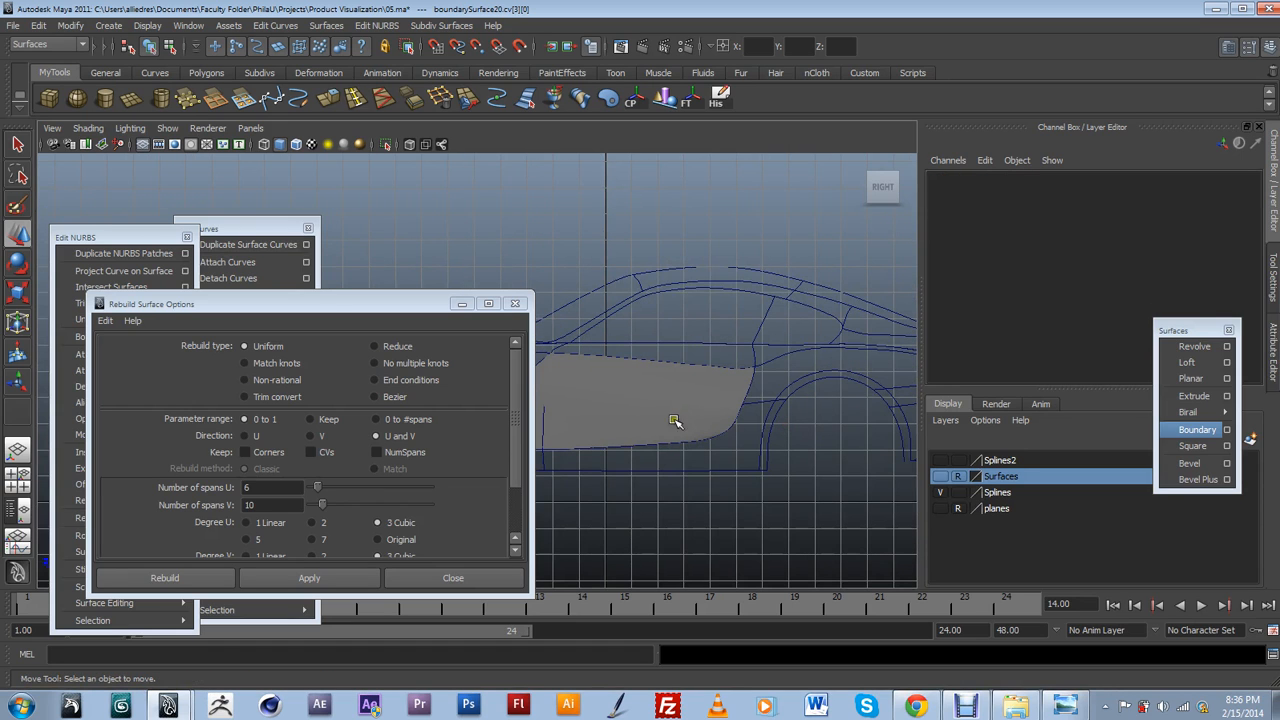
left_click(675, 427)
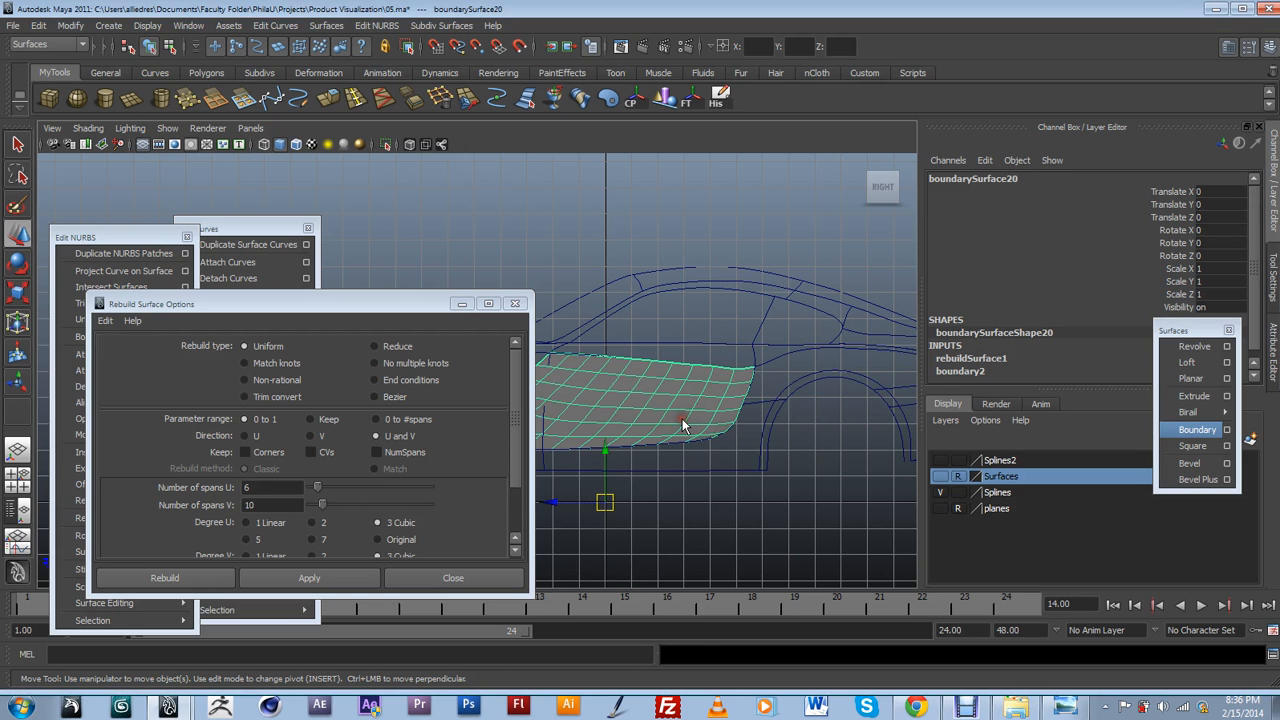
left_click_drag(694, 417, 760, 348, "alt")
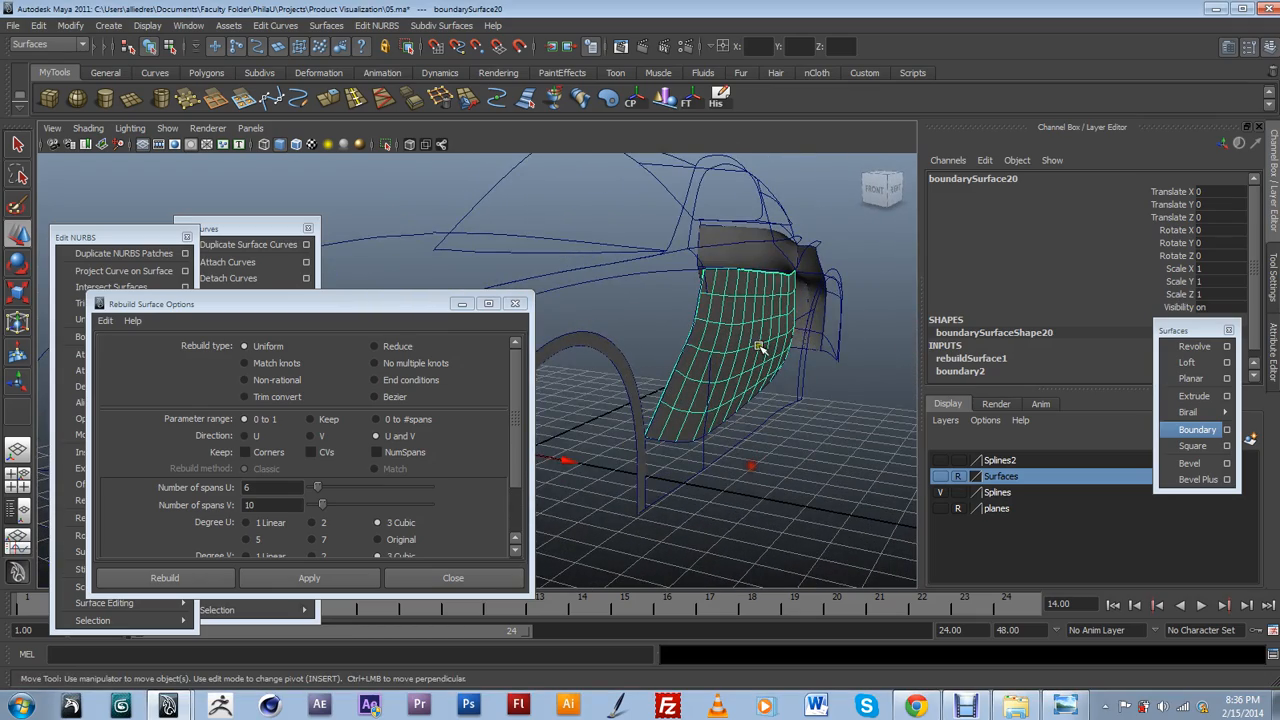
key("alt+shift+d")
right_click(998, 485)
left_click(1030, 482)
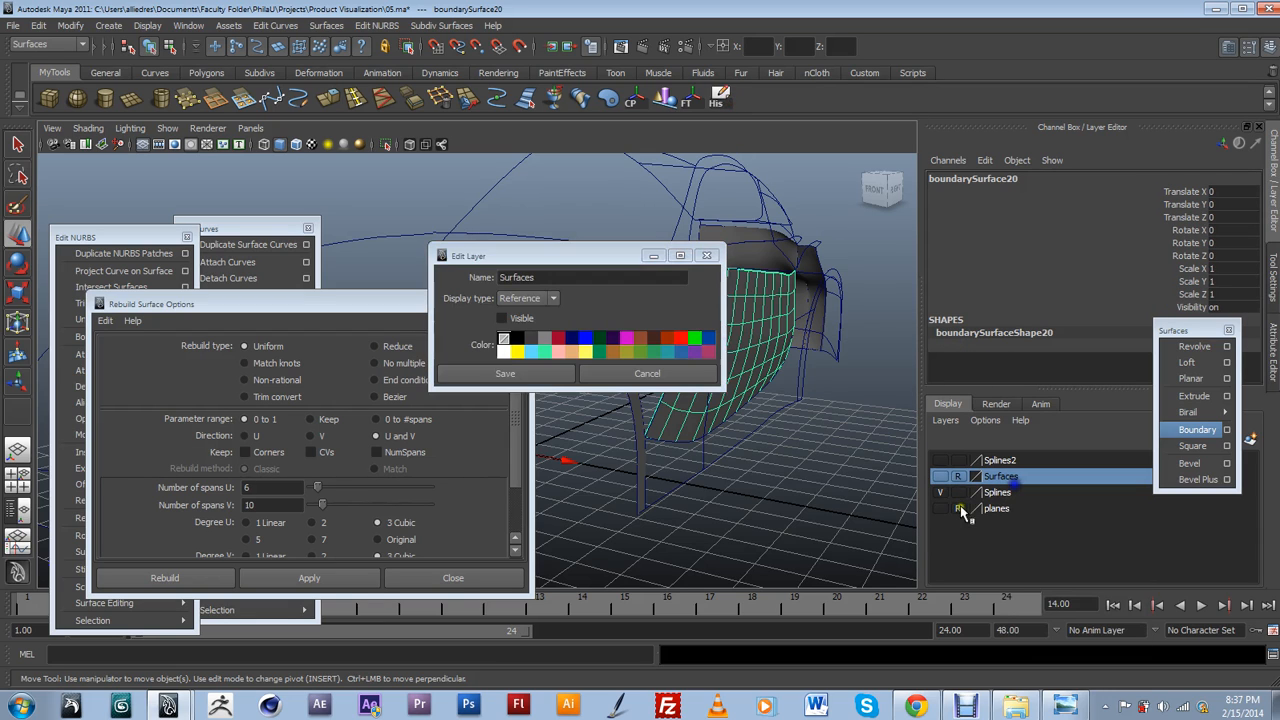
left_click(655, 373)
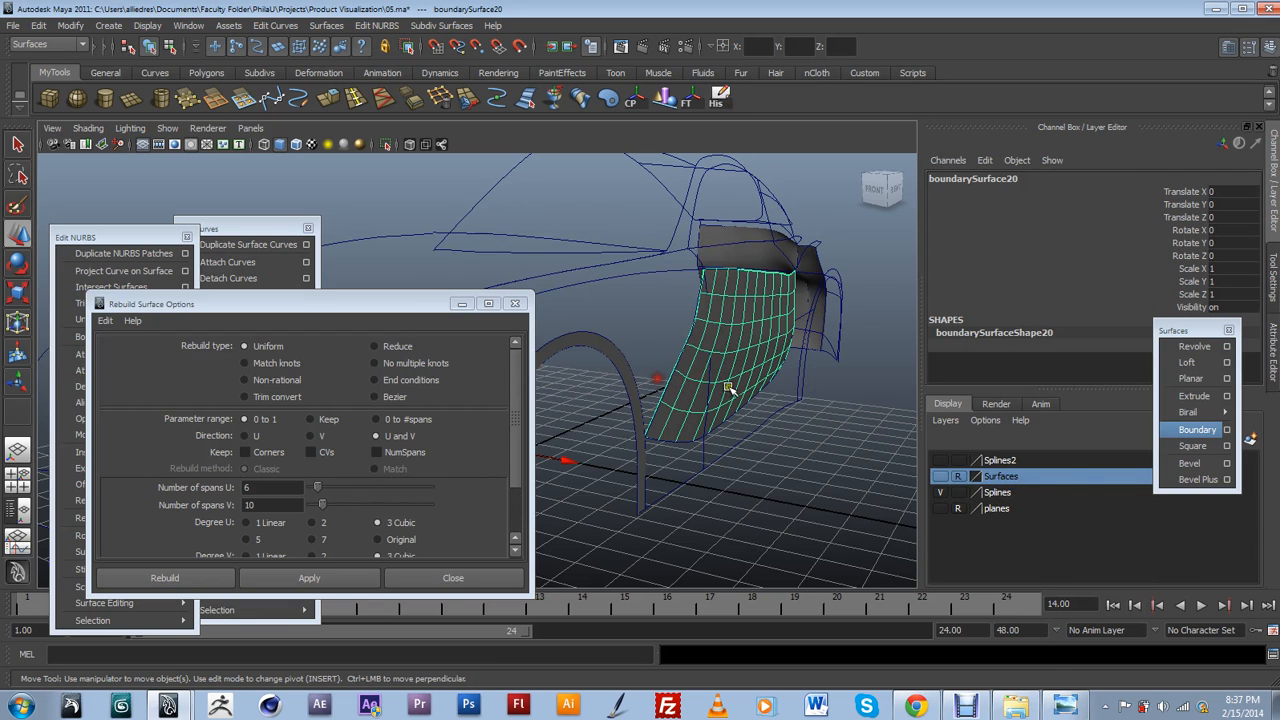
Add the side surface and the two rear corner surfaces behind the rear wheel arch to the Surfaces layer.
right_click(1065, 479)
left_click(1080, 500)
left_click_drag(838, 420, 589, 422, "alt")
left_click(680, 325)
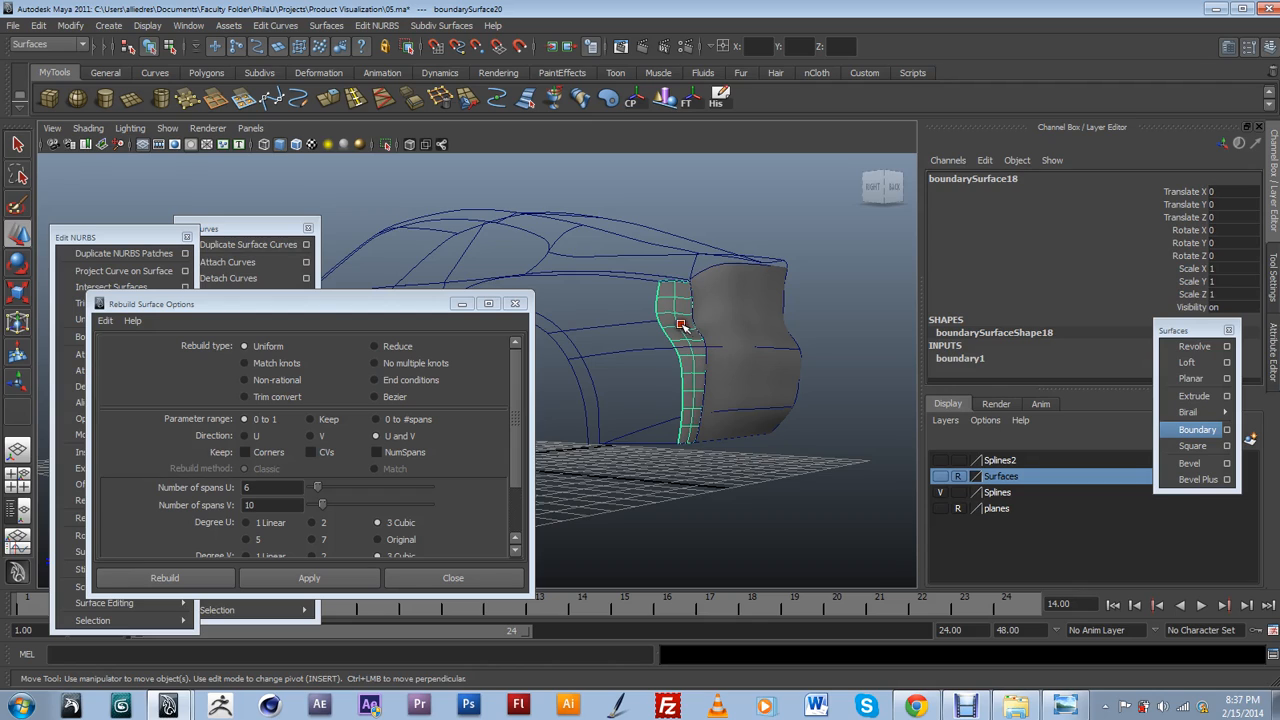
left_click(762, 327)
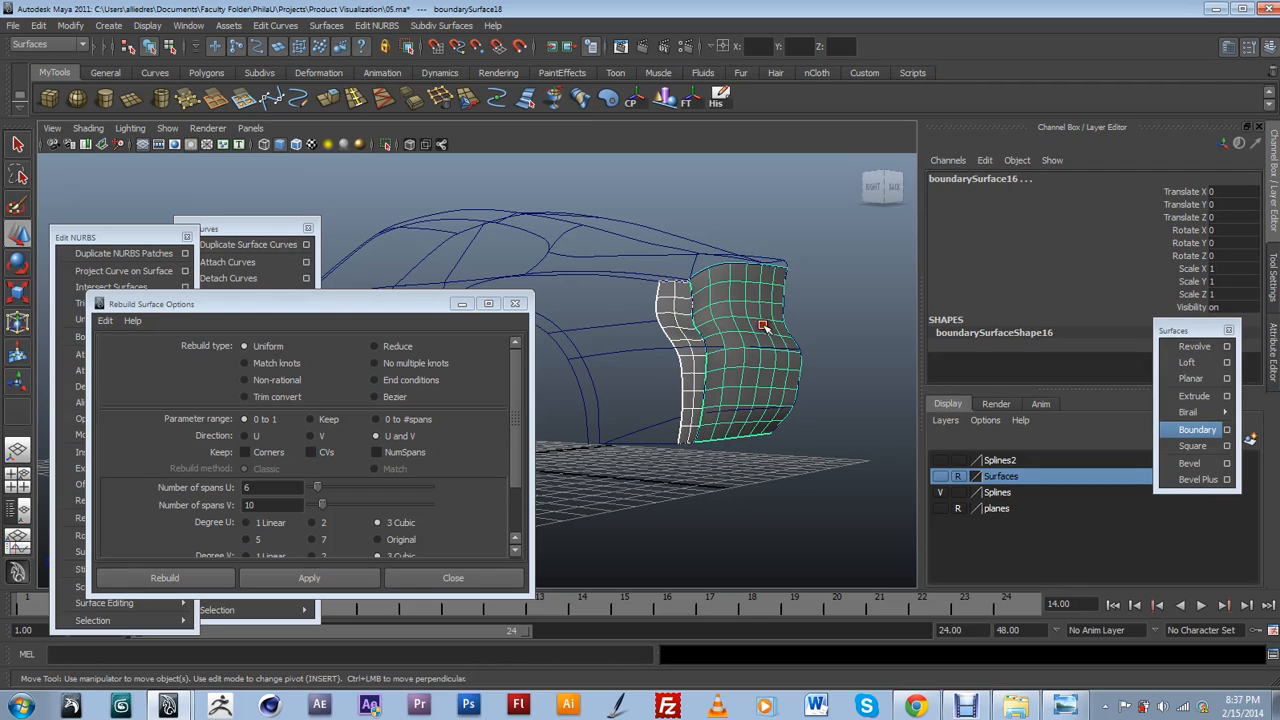
right_click(996, 487)
left_click(1100, 505)
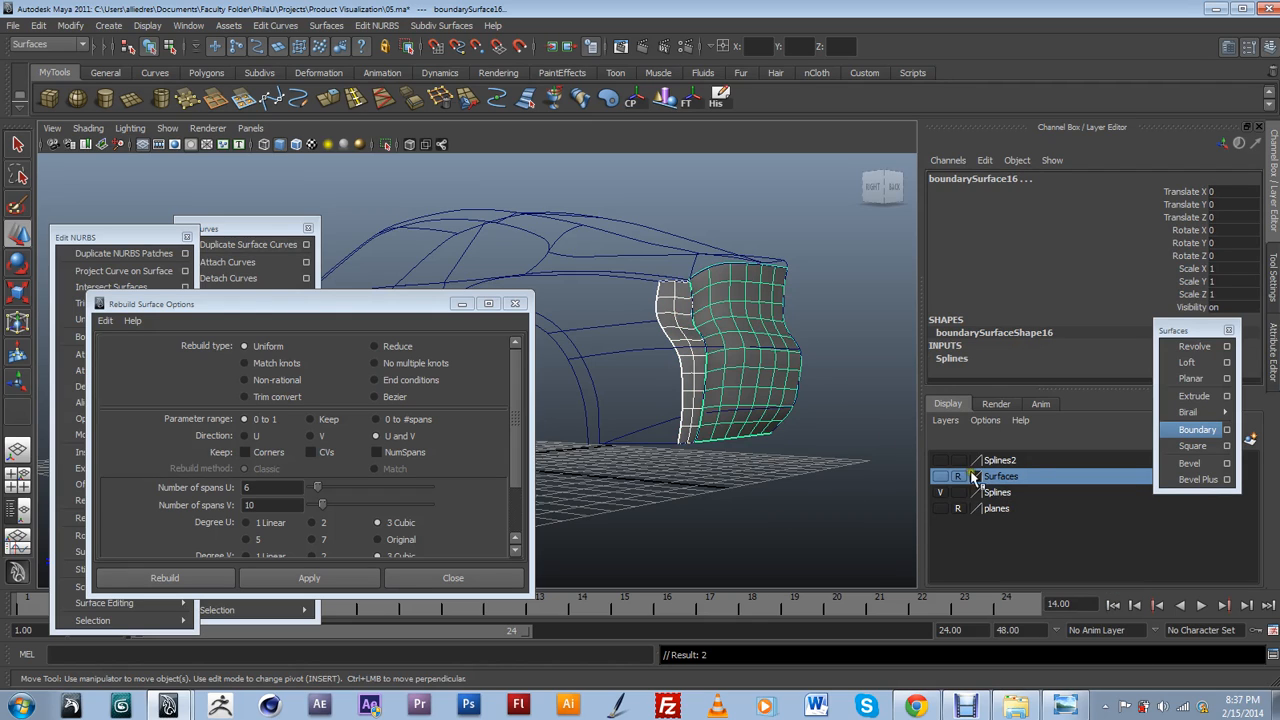
right_click(1020, 478)
left_click(1058, 505)
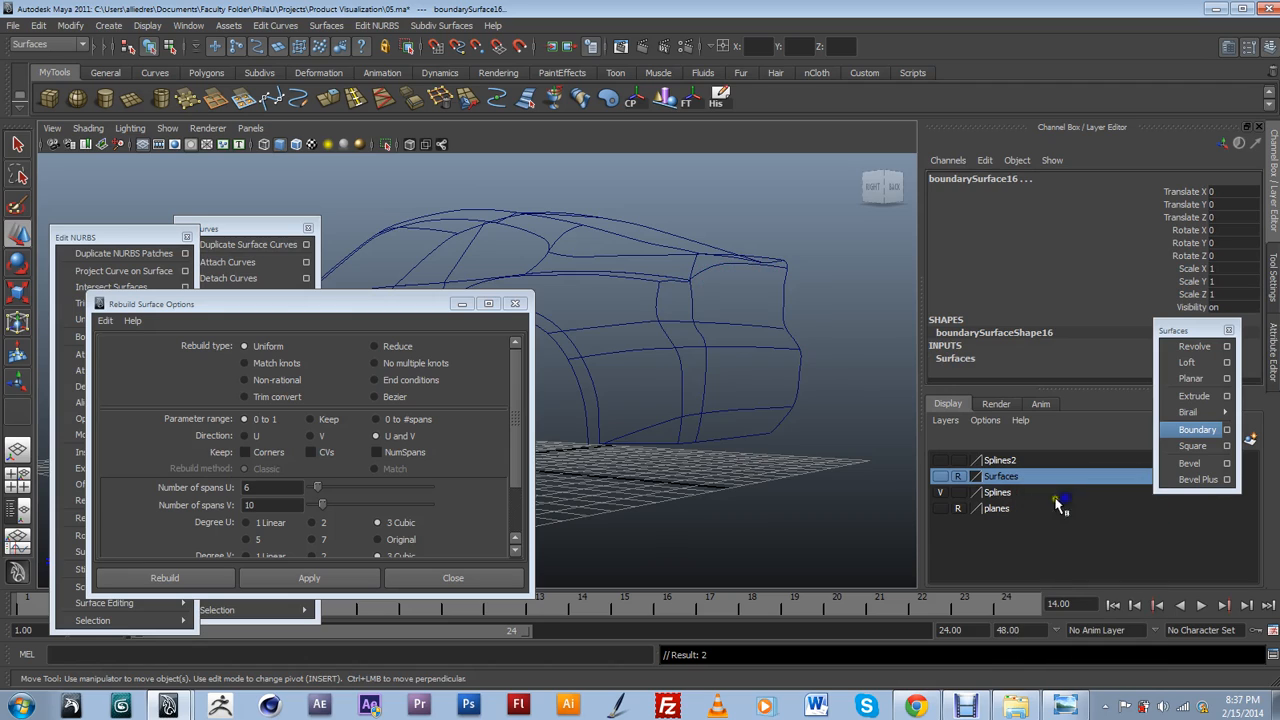
Show the Surfaces layer and examine the assembled body surfaces from the rear, side and front.
left_click(940, 476)
left_click(818, 465)
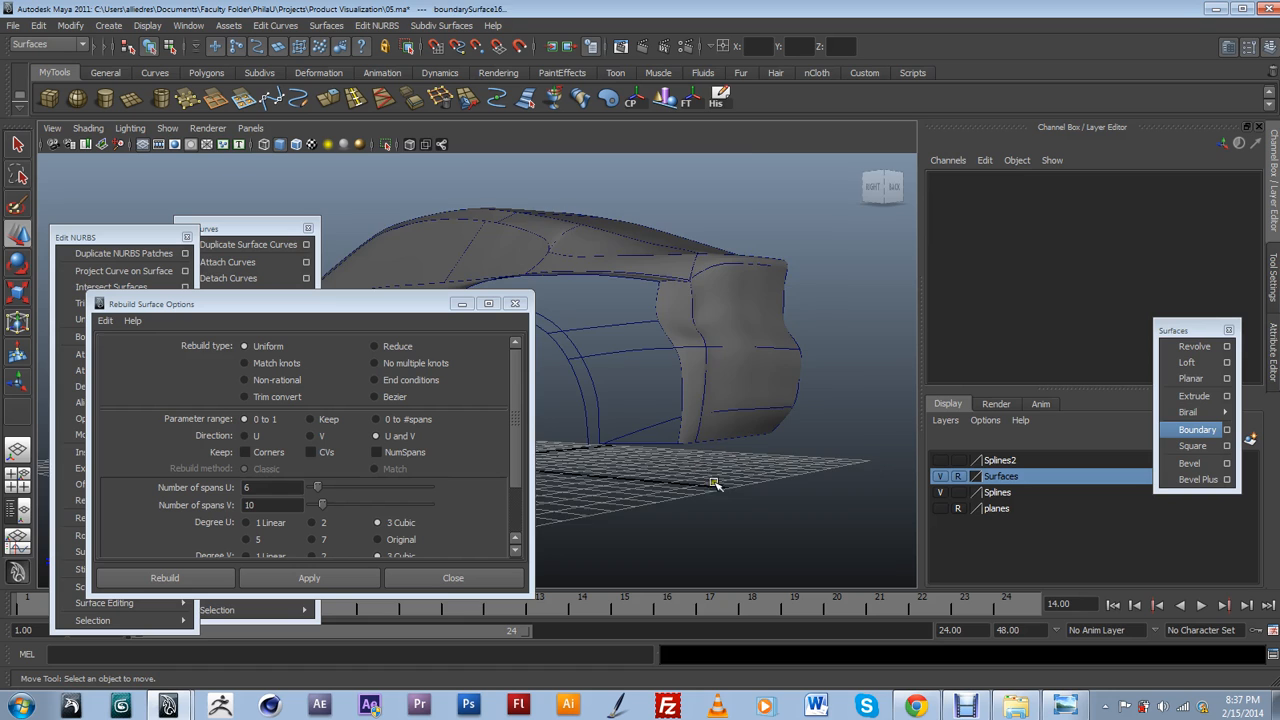
scroll(708, 479, "down", 5)
left_click_drag(717, 474, 598, 481, "alt")
left_click(376, 303)
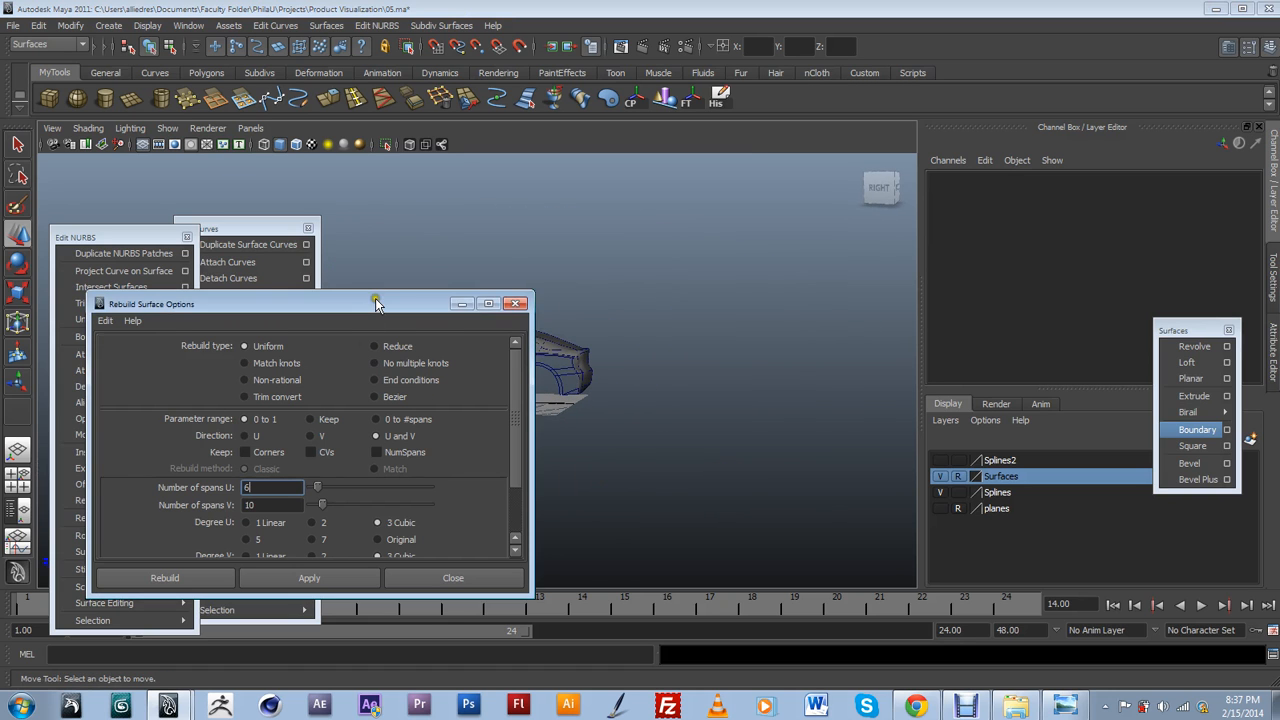
left_click_drag(376, 303, 218, 365)
middle_click_drag(525, 445, 689, 474, "alt")
scroll(710, 470, "up", 5)
middle_click_drag(781, 472, 527, 500, "alt")
left_click_drag(527, 500, 614, 467, "alt")
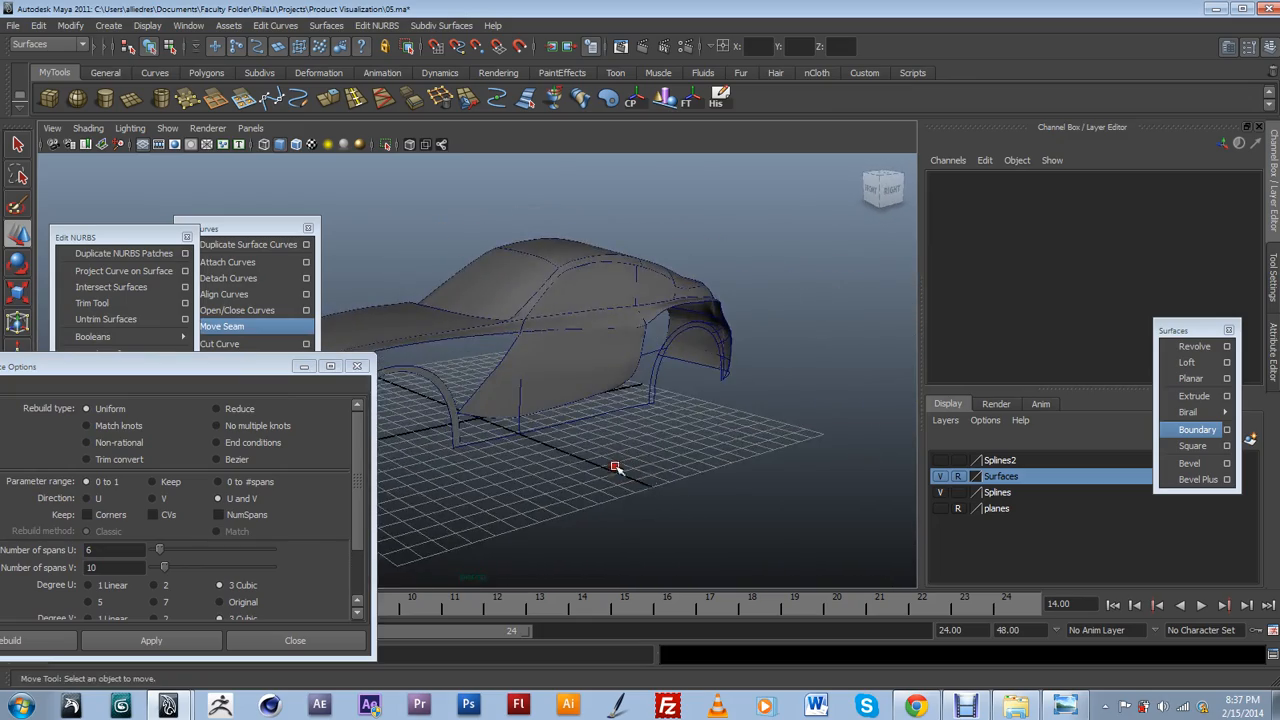
Check the body with the Splines layer off and on, and hide both the Splines and Surfaces layers.
left_click(941, 494)
left_click_drag(754, 500, 661, 502, "alt")
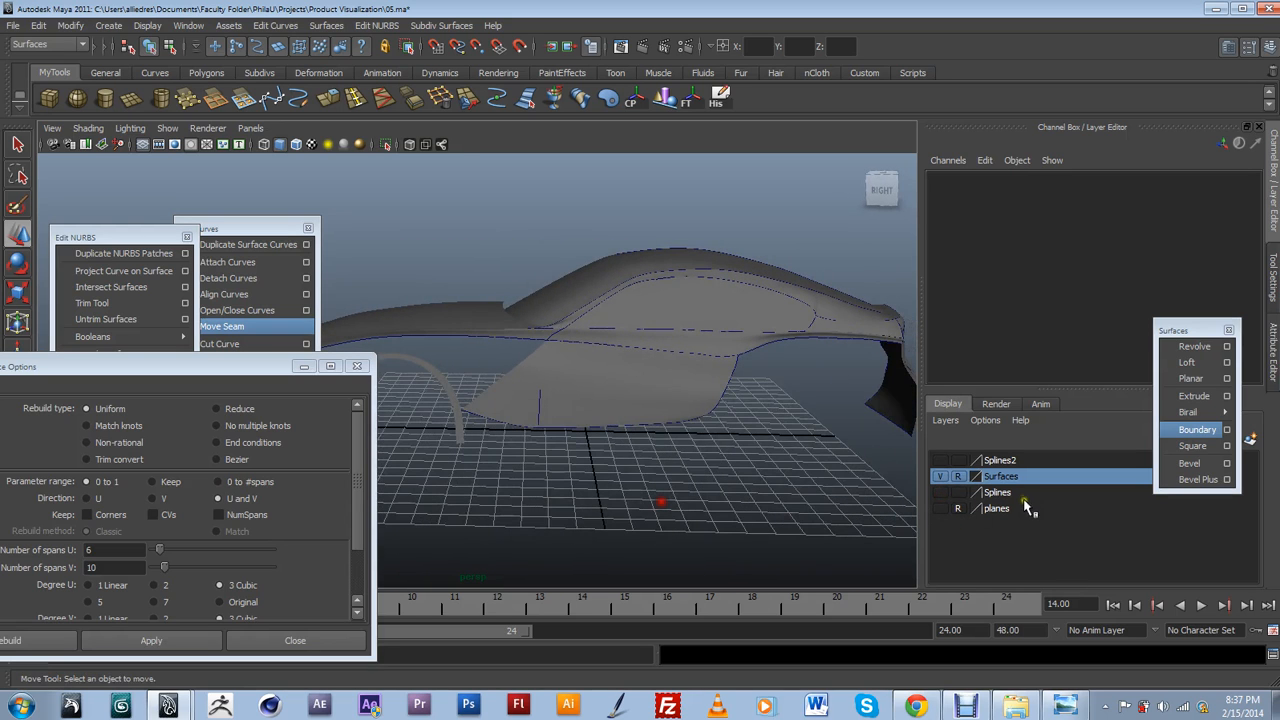
left_click(940, 492)
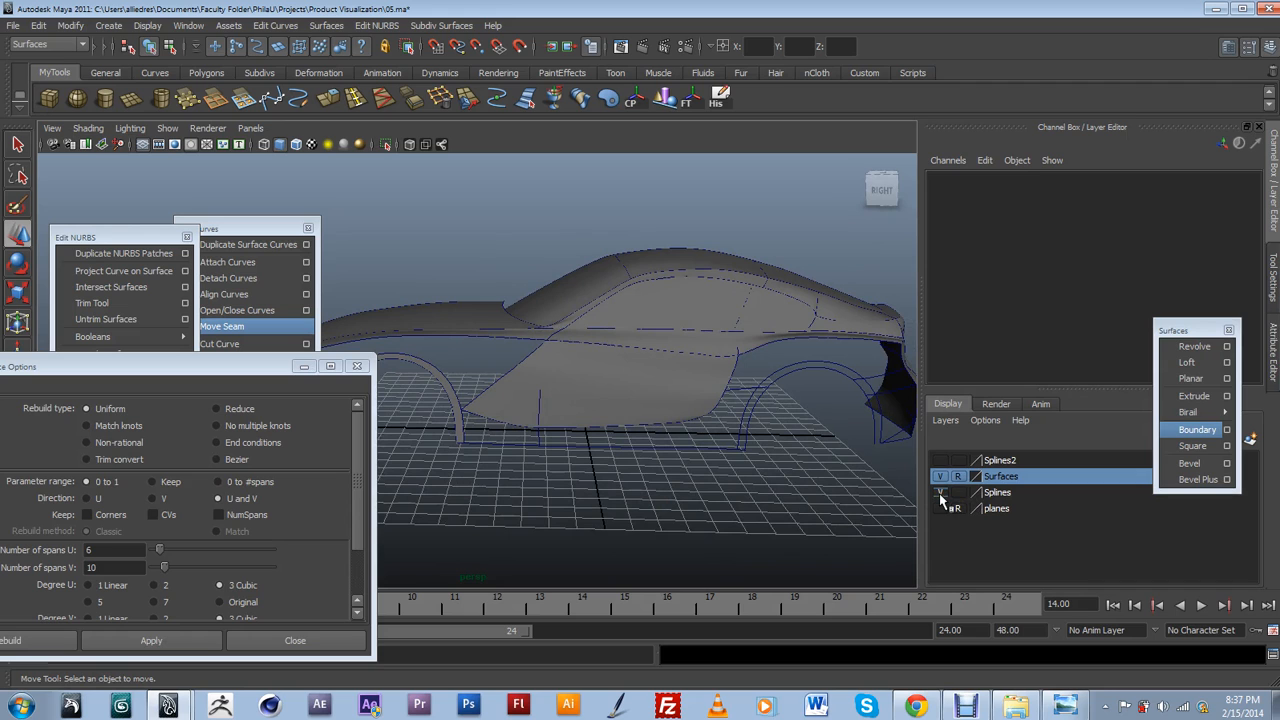
left_click(940, 493)
left_click(940, 476)
mouse_move(773, 449)
left_mouse_down("alt")
mouse_move(674, 466)
mouse_move(777, 460)
mouse_move(764, 454)
left_mouse_up("alt")
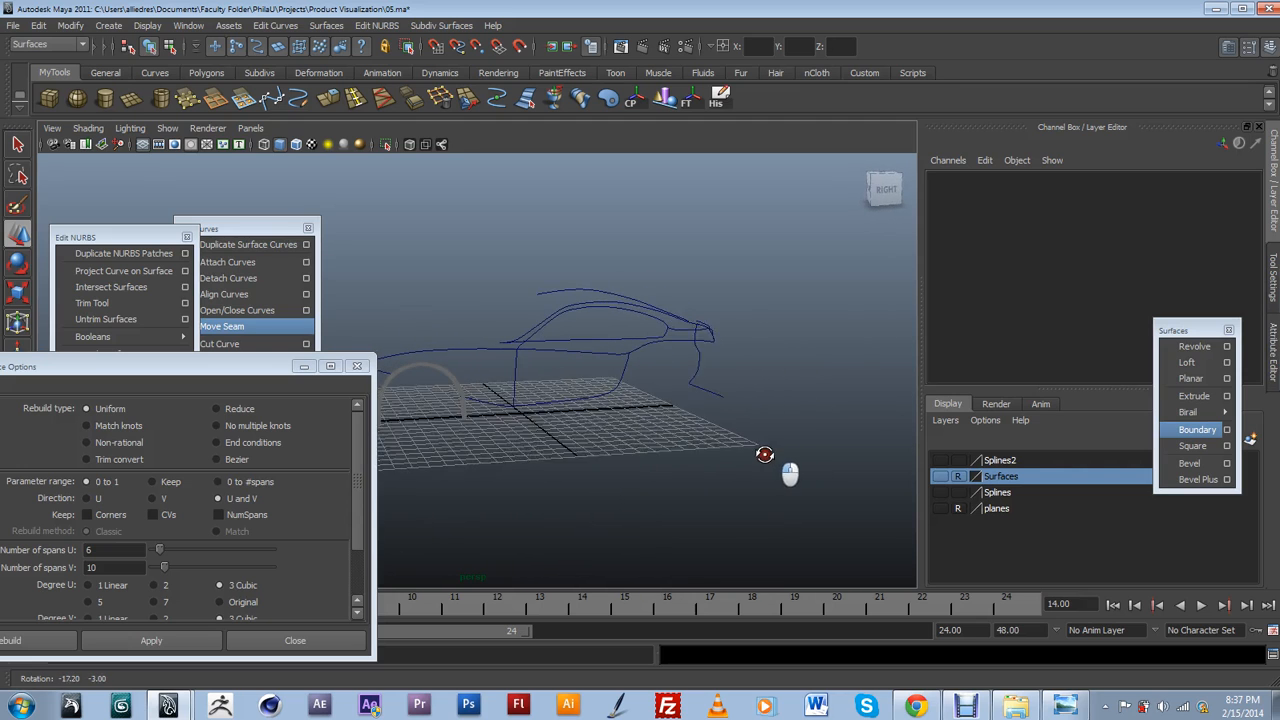
Try to add the two lofted front wheel arch surfaces to the Surfaces layer.
left_click(457, 384)
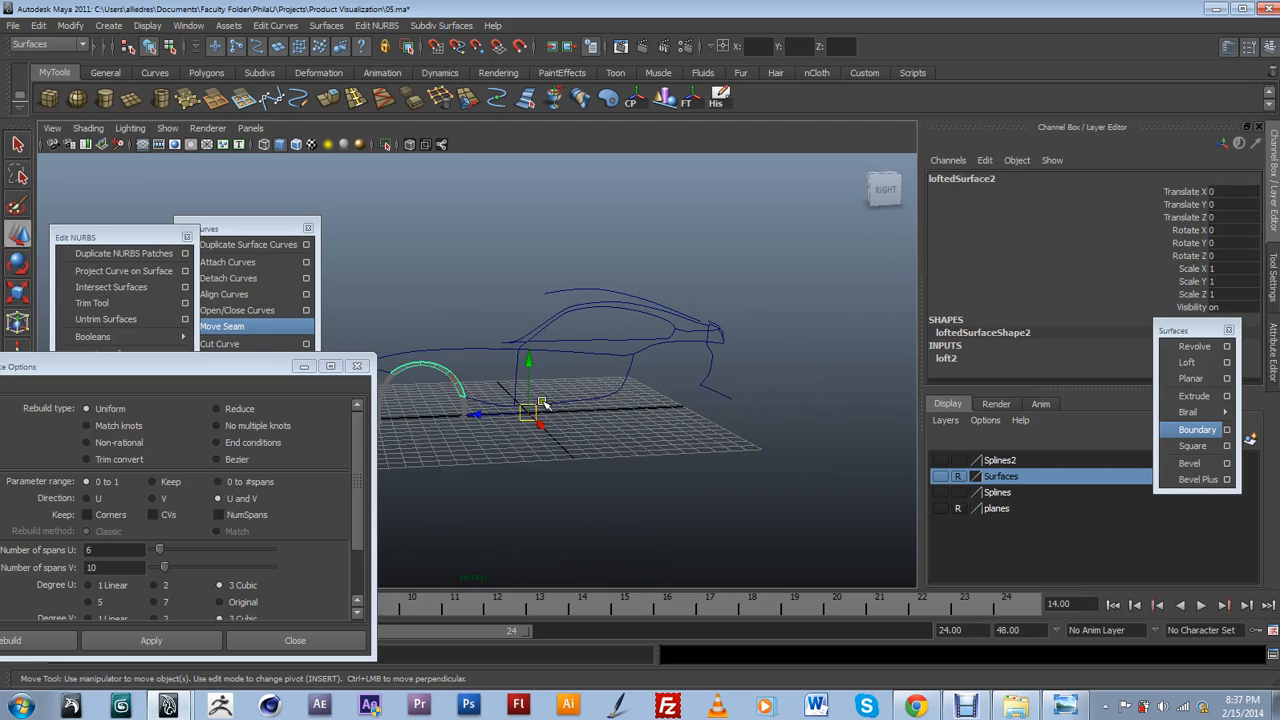
left_click(468, 417)
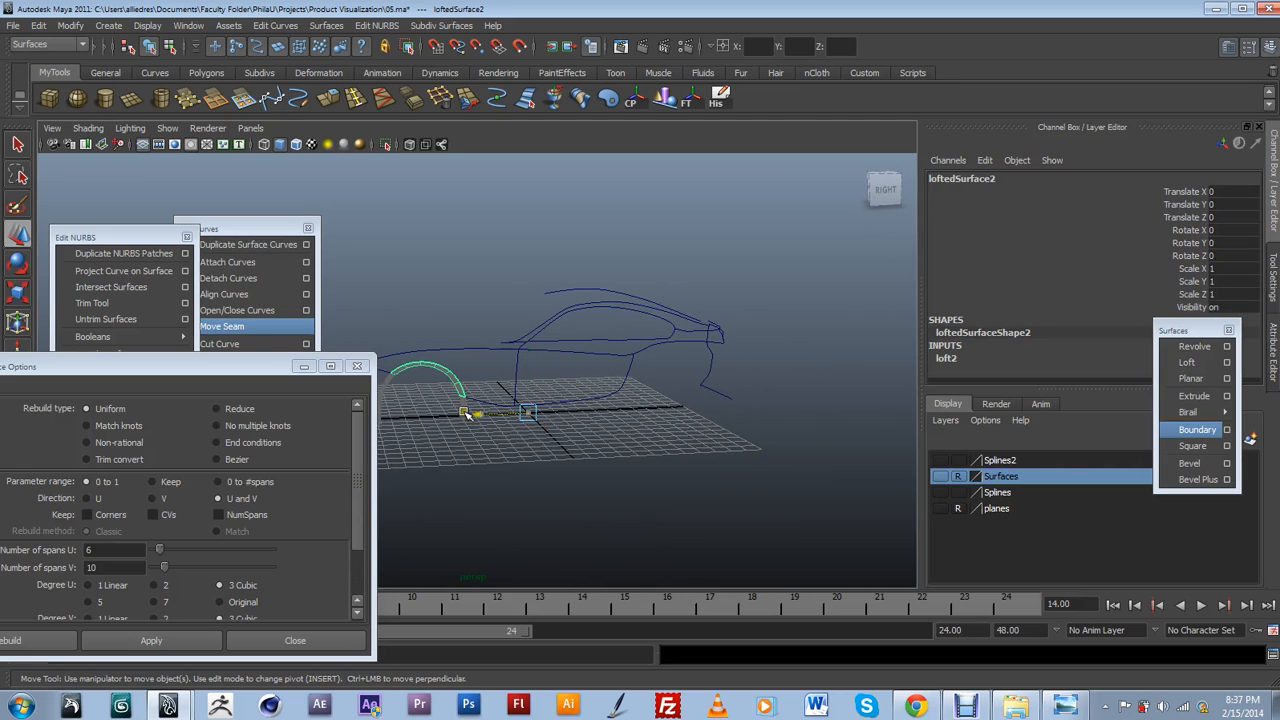
left_click(386, 380, "shift")
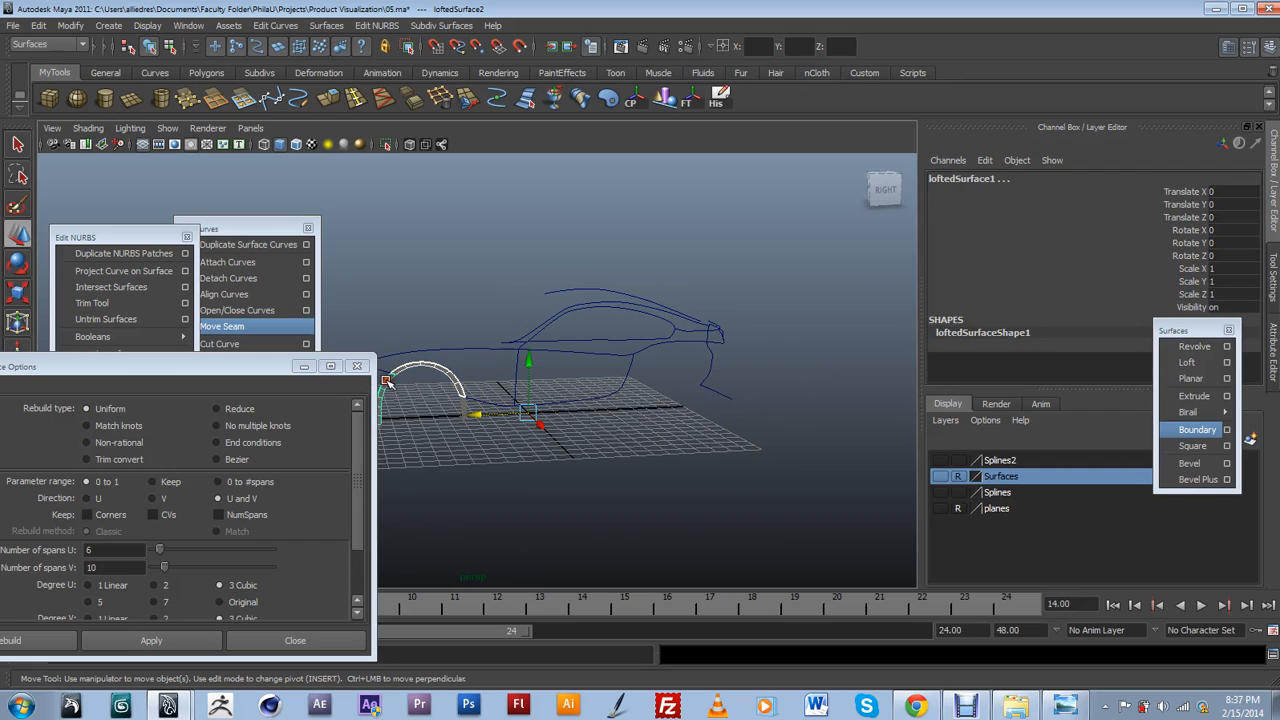
right_click(997, 494)
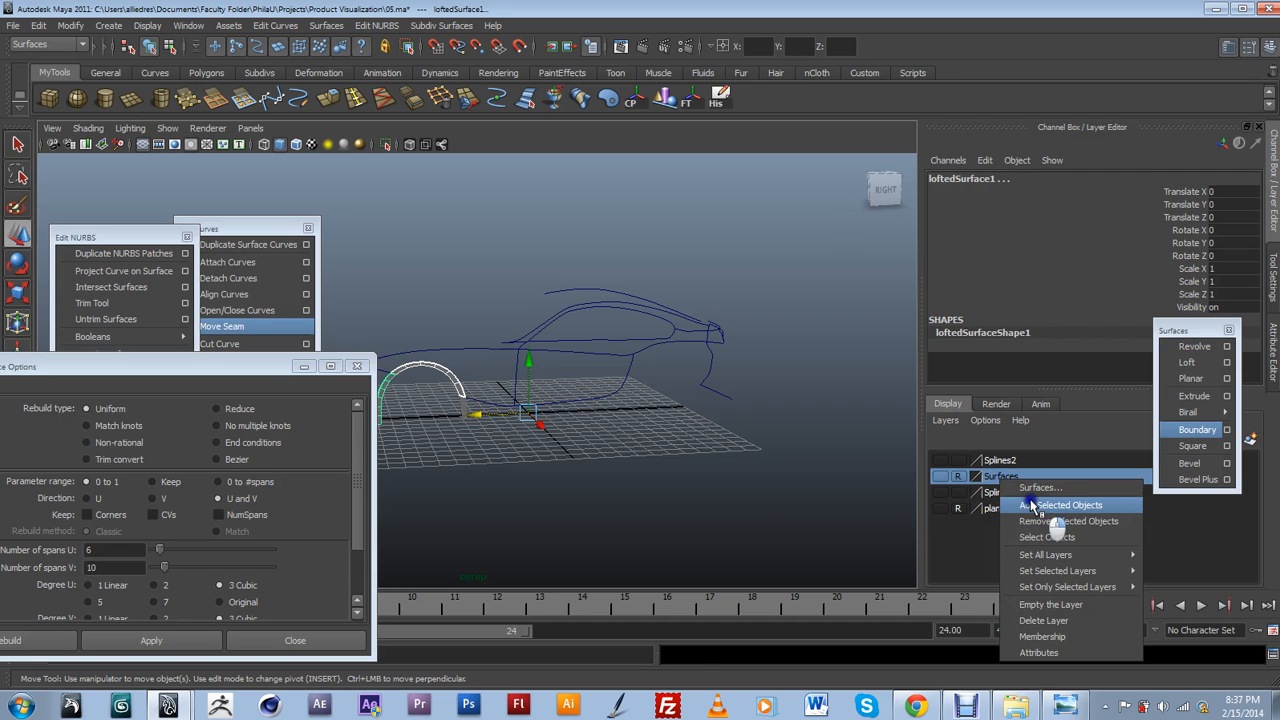
left_click(1033, 508)
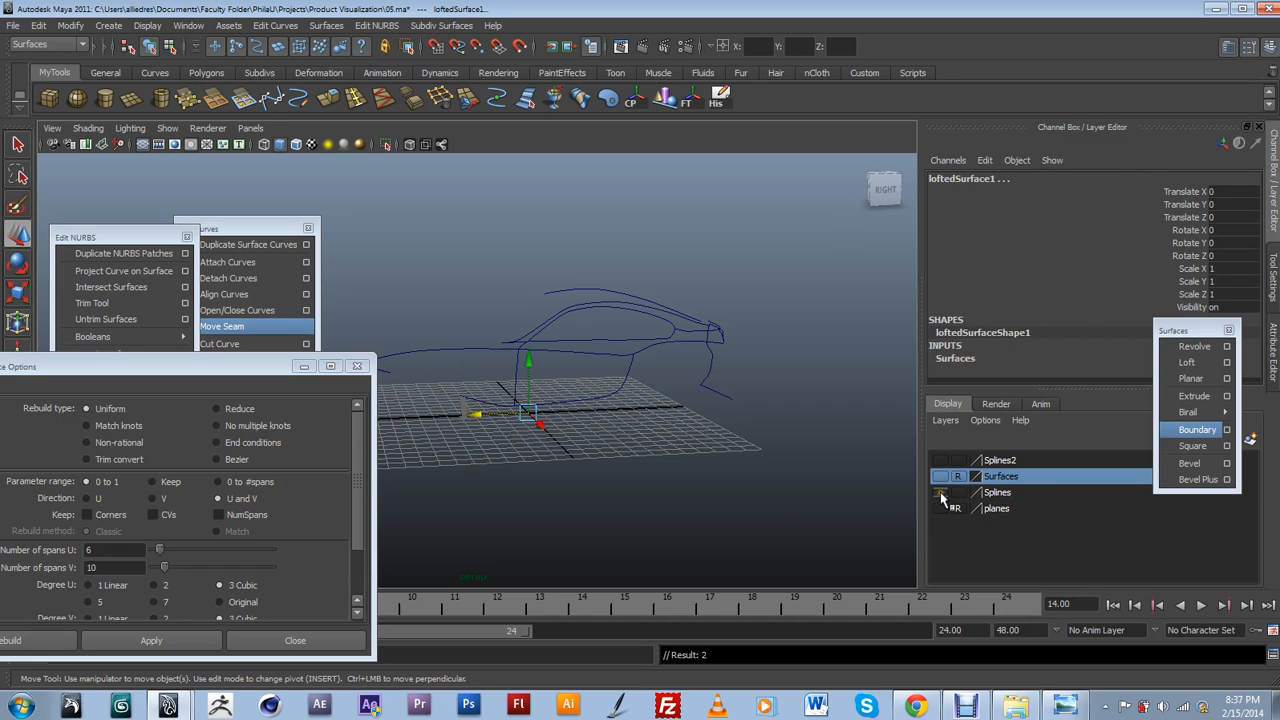
Undo the front wheel arch surfaces' assignment to the Surfaces layer and clear the selection.
left_click(463, 405)
left_click(471, 408)
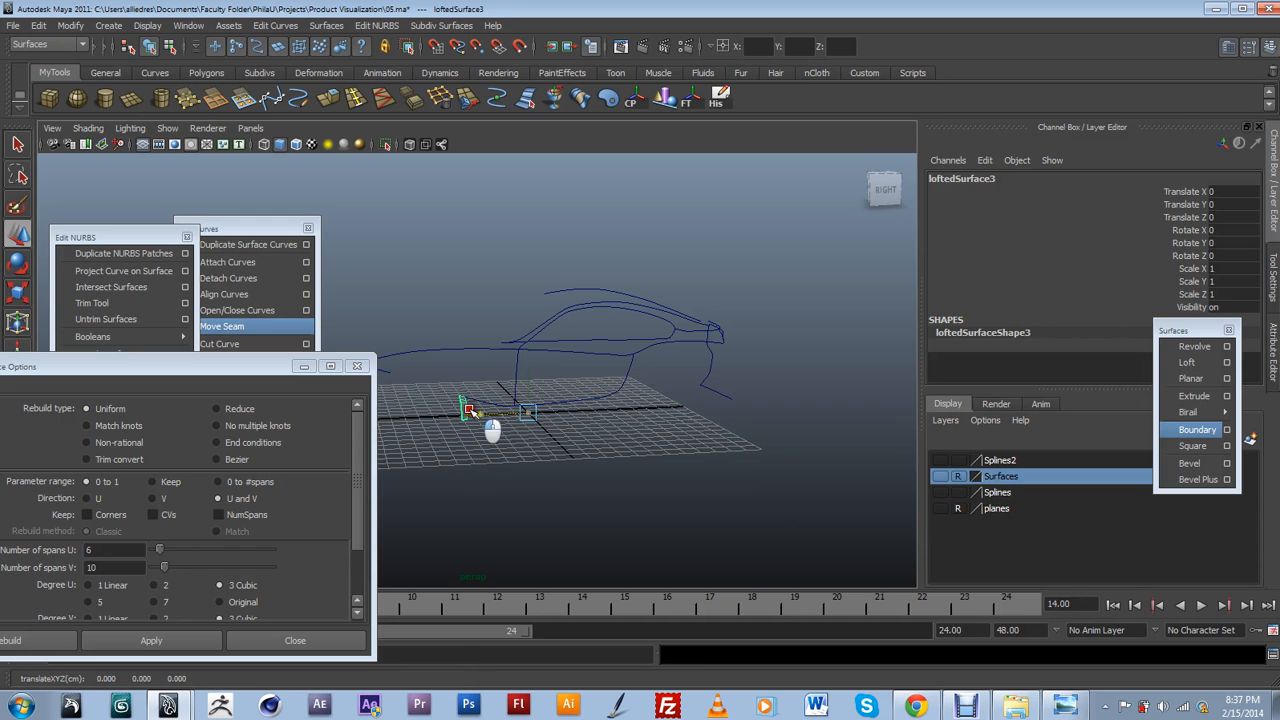
key("ctrl+z")
key("ctrl+z")
left_click(463, 372)
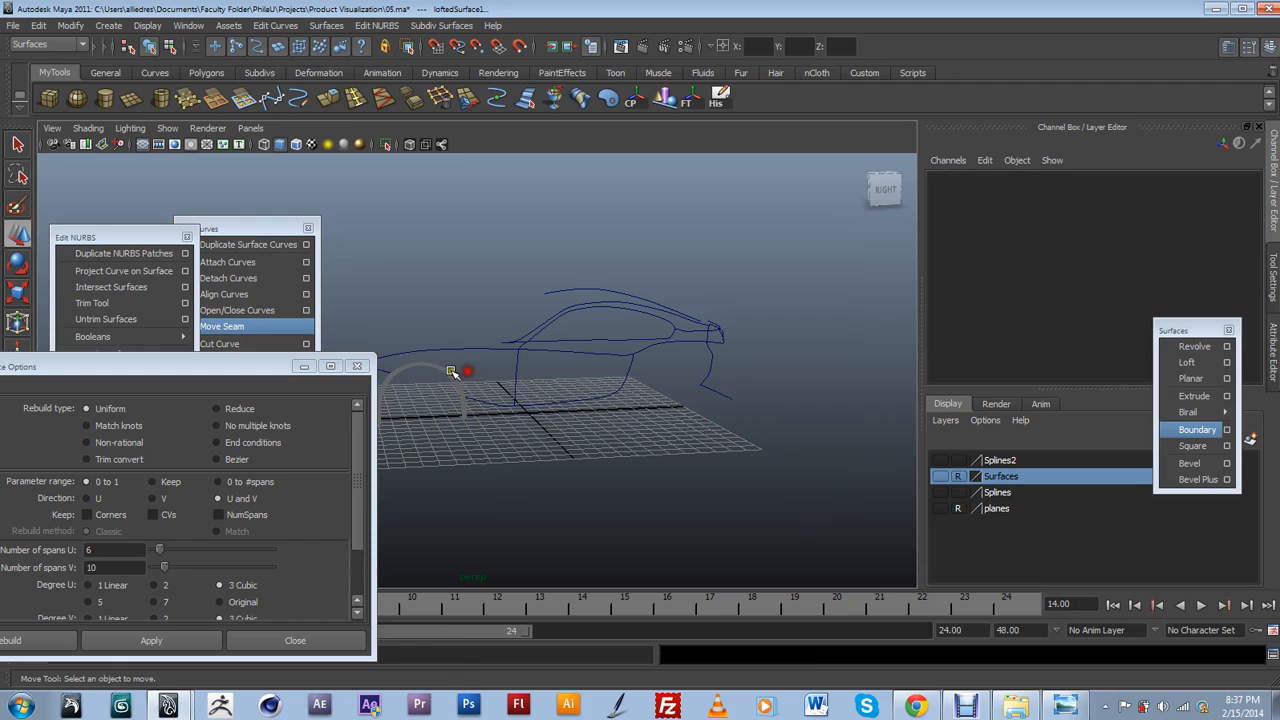
Select the three lofted surface pieces of the front wheel arch and add them to the Surfaces layer.
left_click(438, 369)
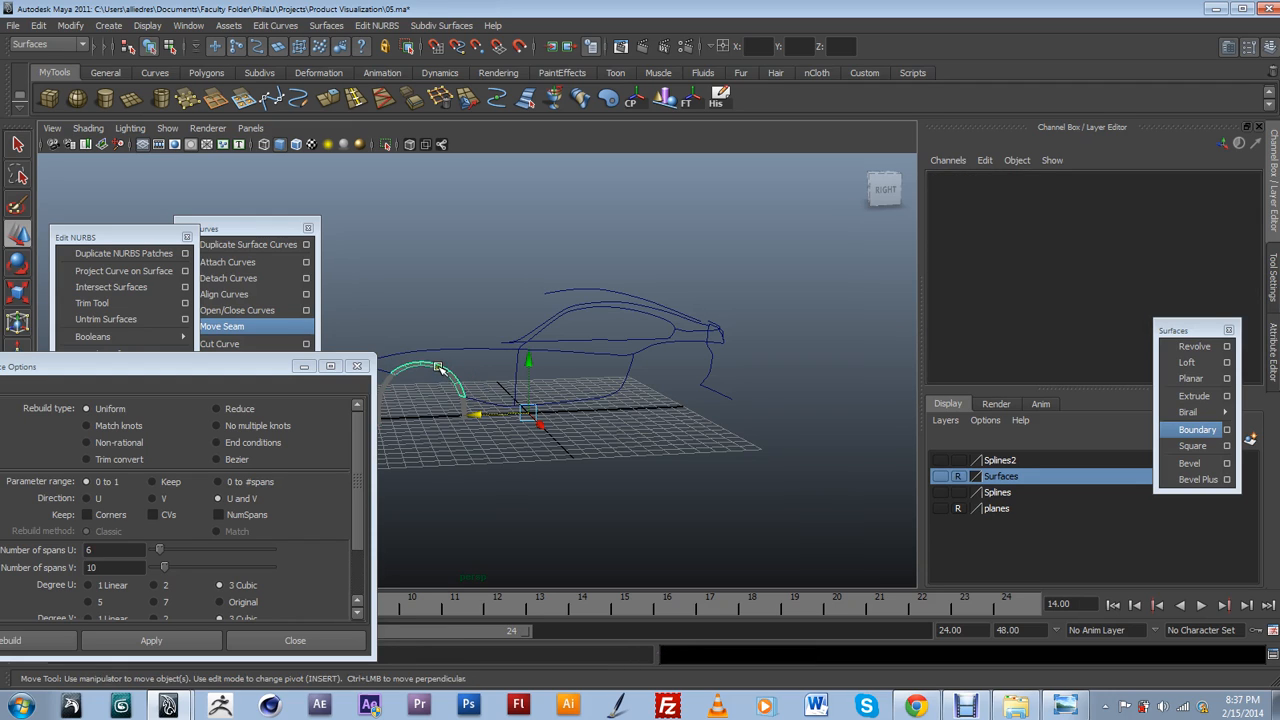
left_click(389, 382, "shift")
left_click(463, 408, "shift")
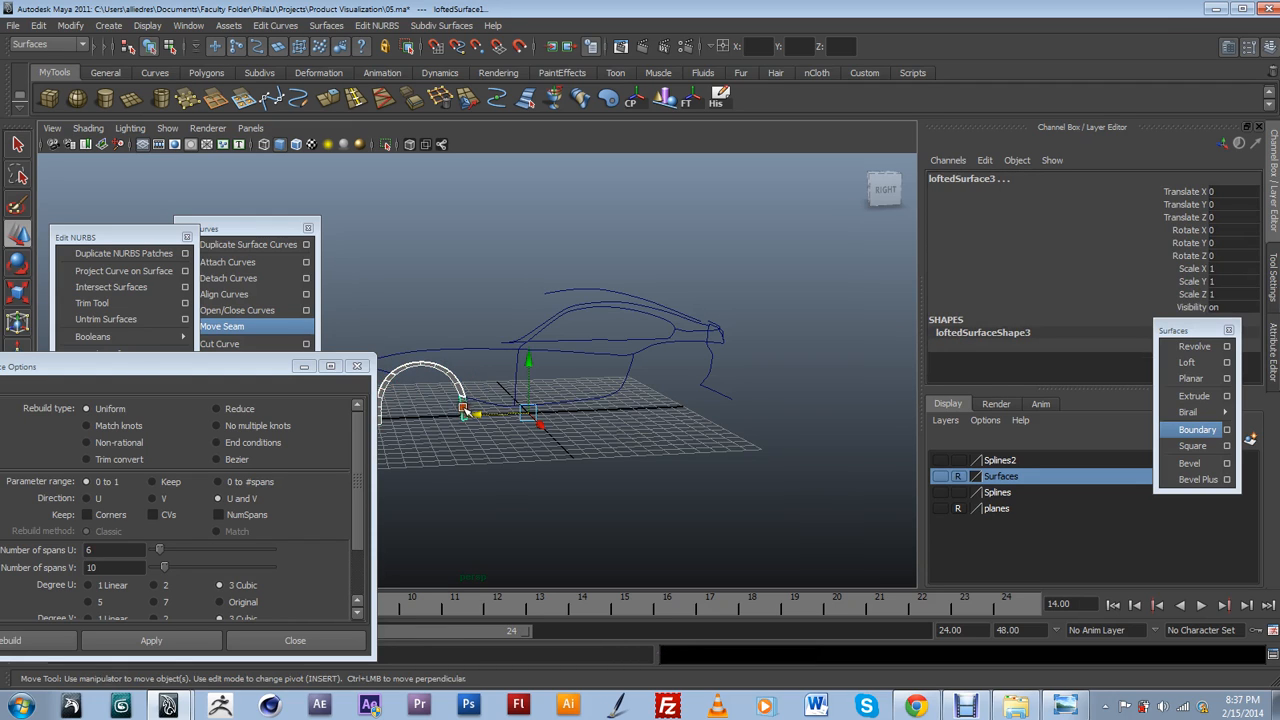
right_click(986, 477)
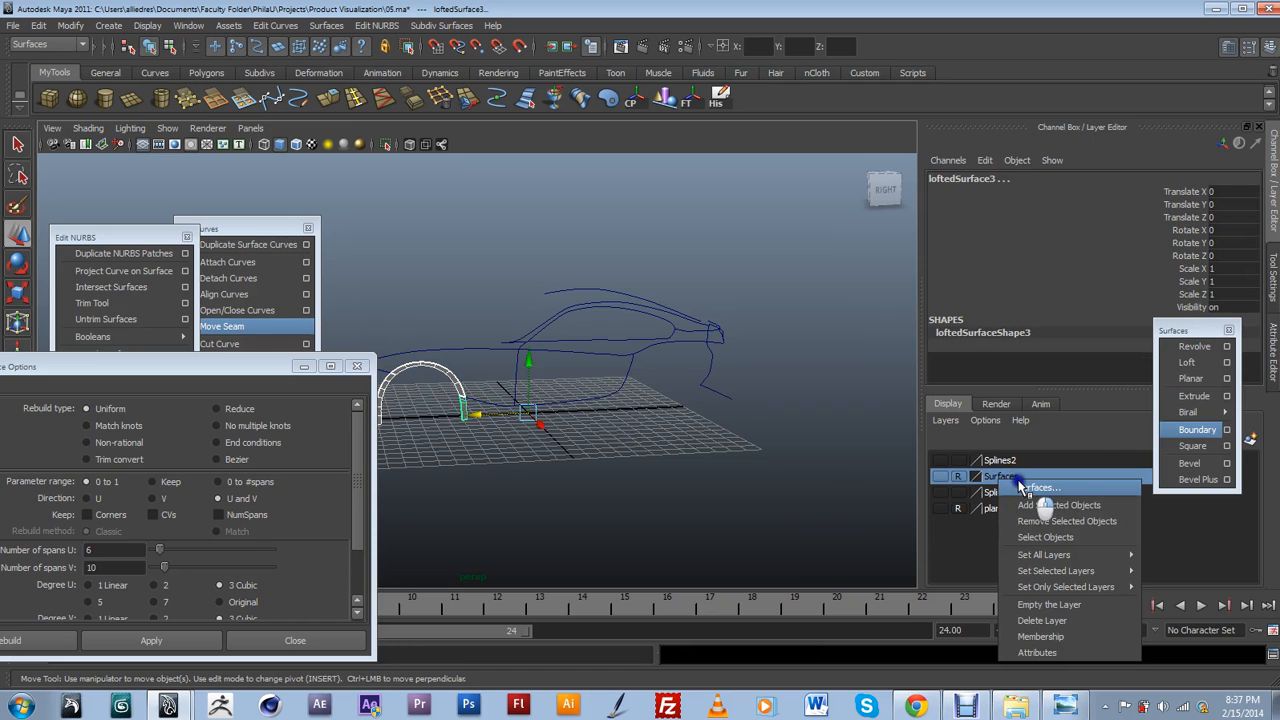
left_click(1020, 485)
left_click(688, 378)
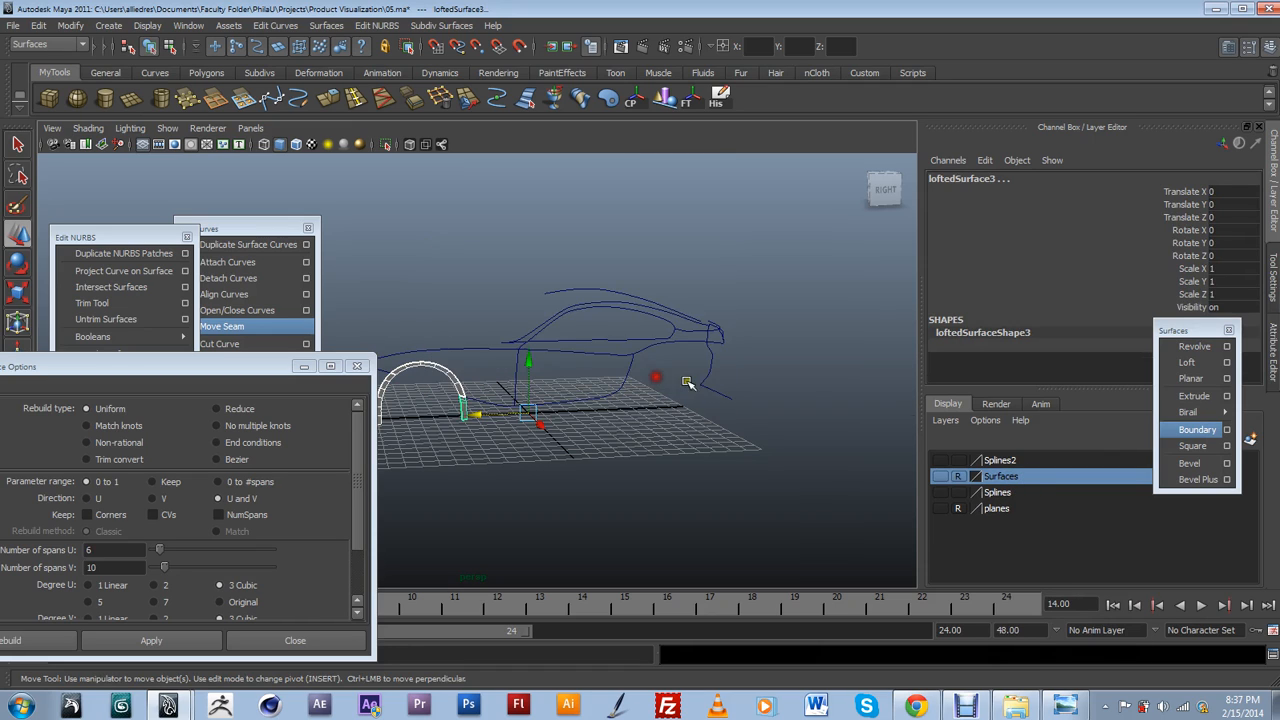
right_click(1010, 476)
left_click(1040, 502)
Select all the remaining unlayered body curves and add them to the Splines2 layer.
left_click_drag(670, 481, 780, 495, "alt")
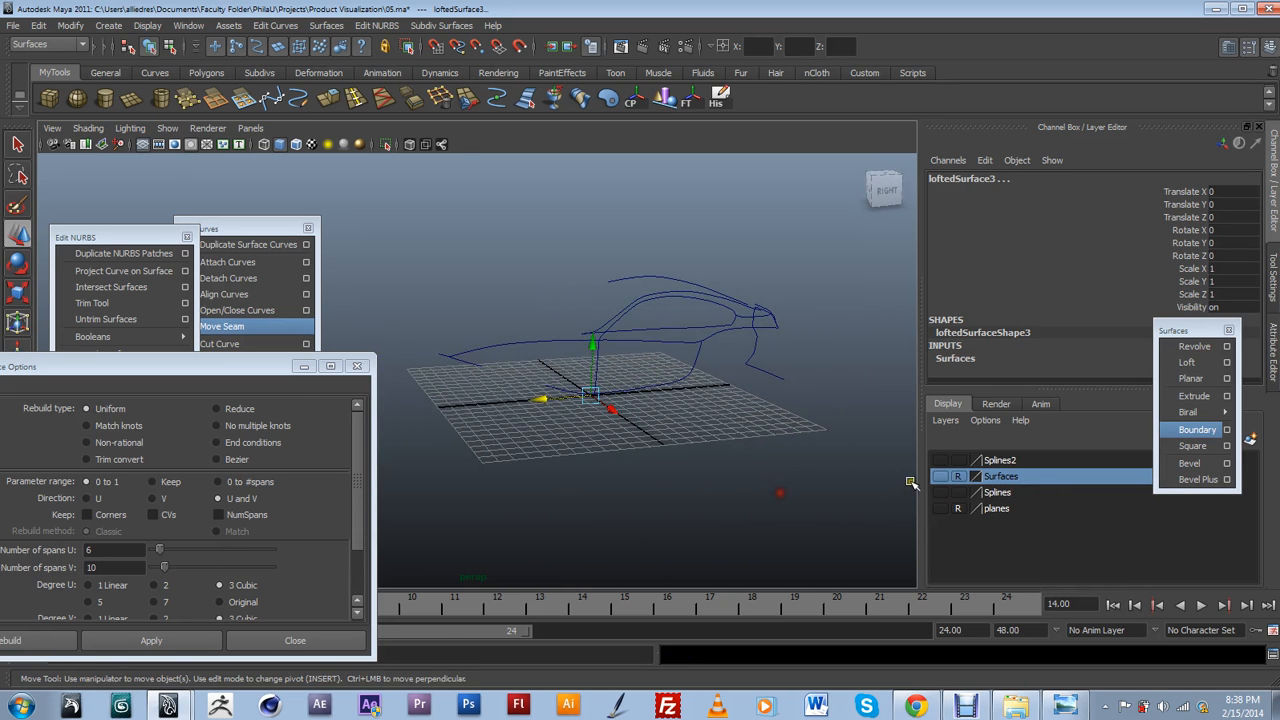
left_click(941, 499)
left_click(941, 499)
left_click_drag(840, 384, 429, 229)
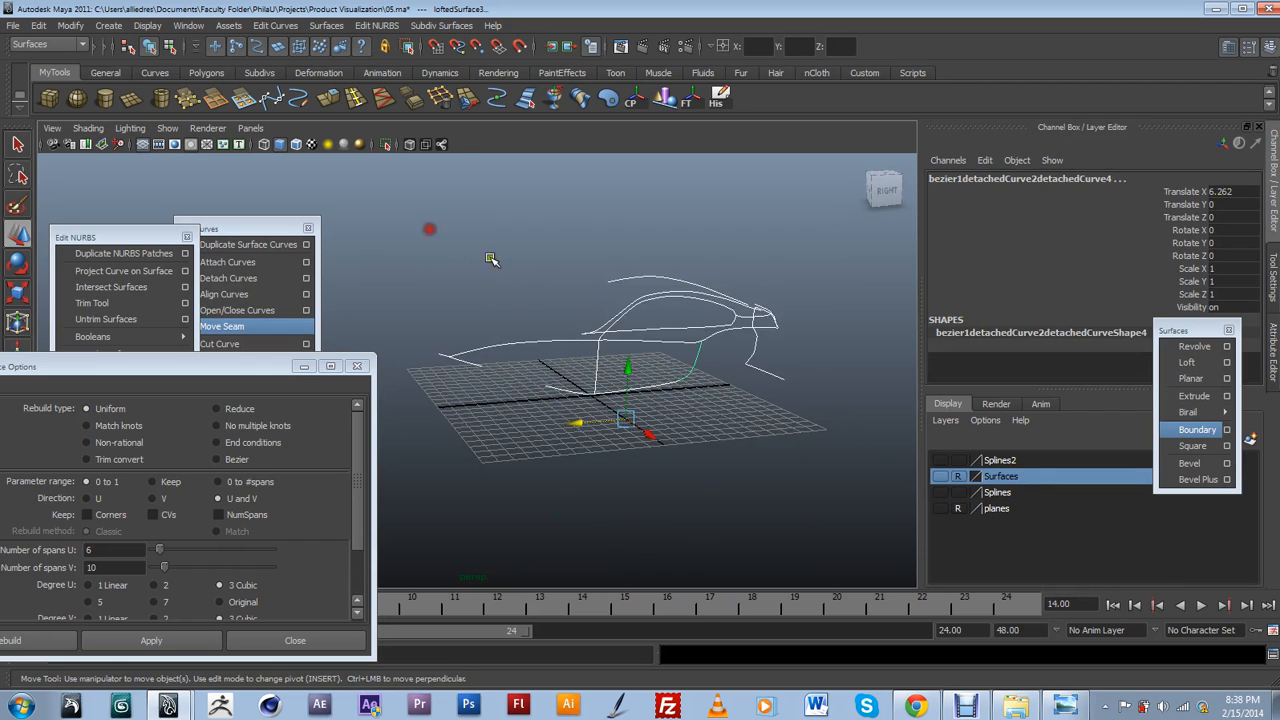
left_click_drag(783, 415, 668, 392, "alt")
left_click(970, 463)
right_click(1000, 460)
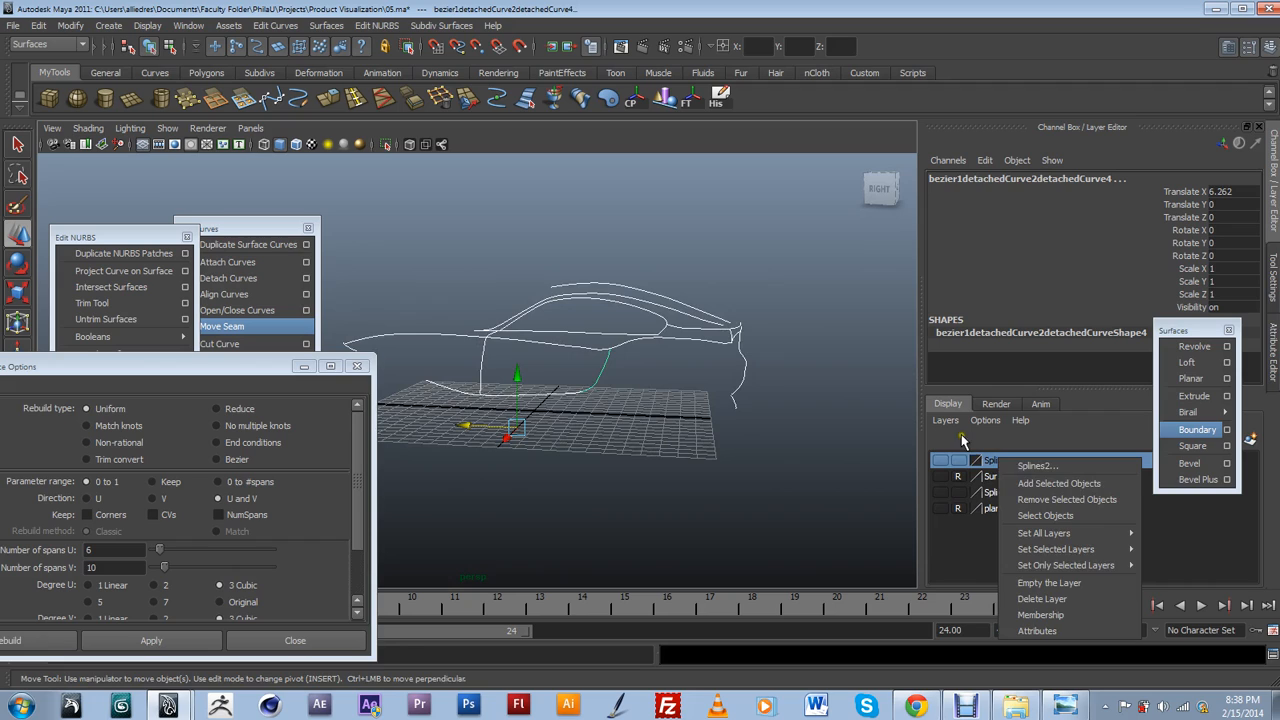
left_click(1035, 485)
Show the Splines and Surfaces layers and inspect the slanted curve behind the front wheel arch.
left_click(940, 492)
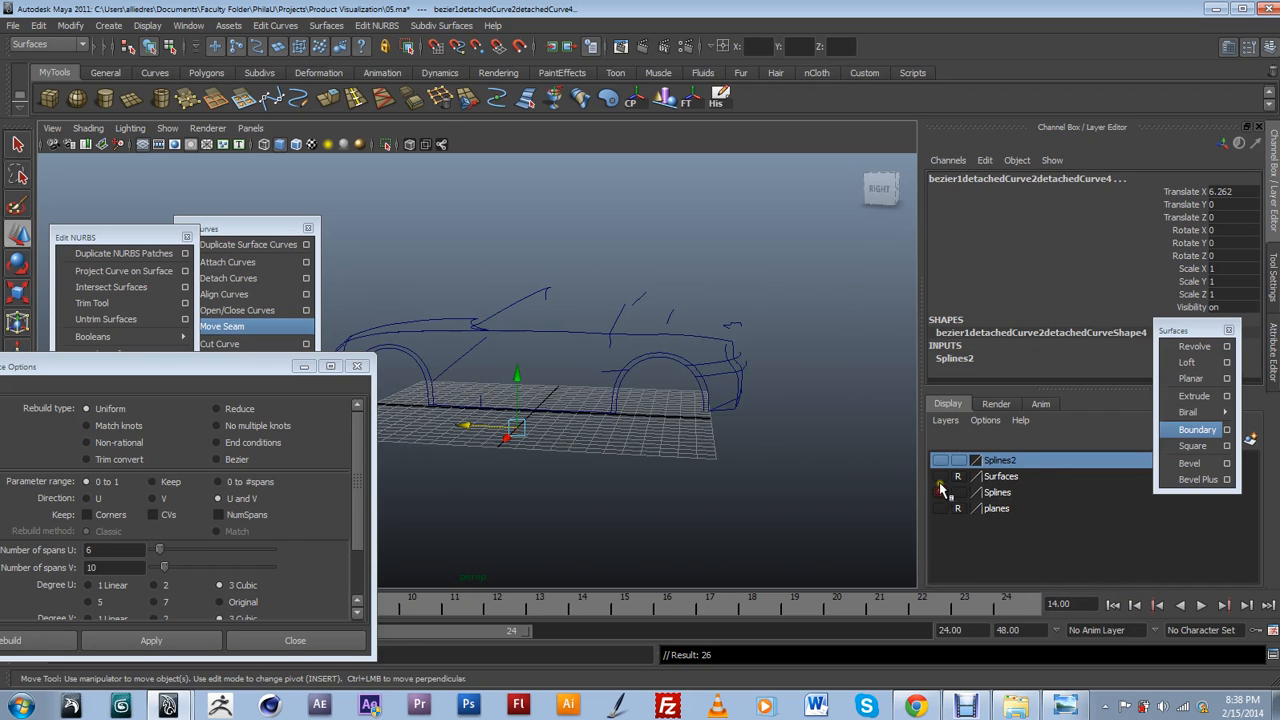
left_click(940, 477)
left_click_drag(572, 466, 654, 473, "alt")
middle_click_drag(654, 473, 775, 470, "alt")
scroll(654, 466, "up", 5)
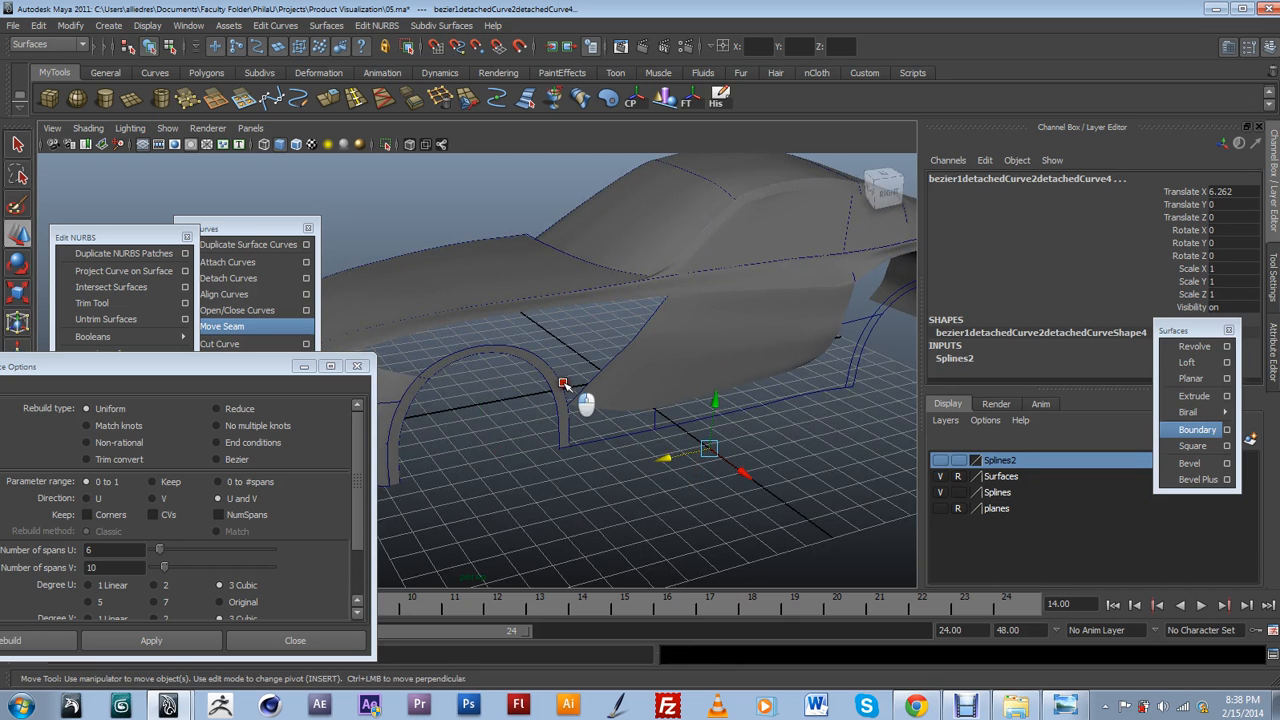
left_click(580, 383)
left_click(596, 374)
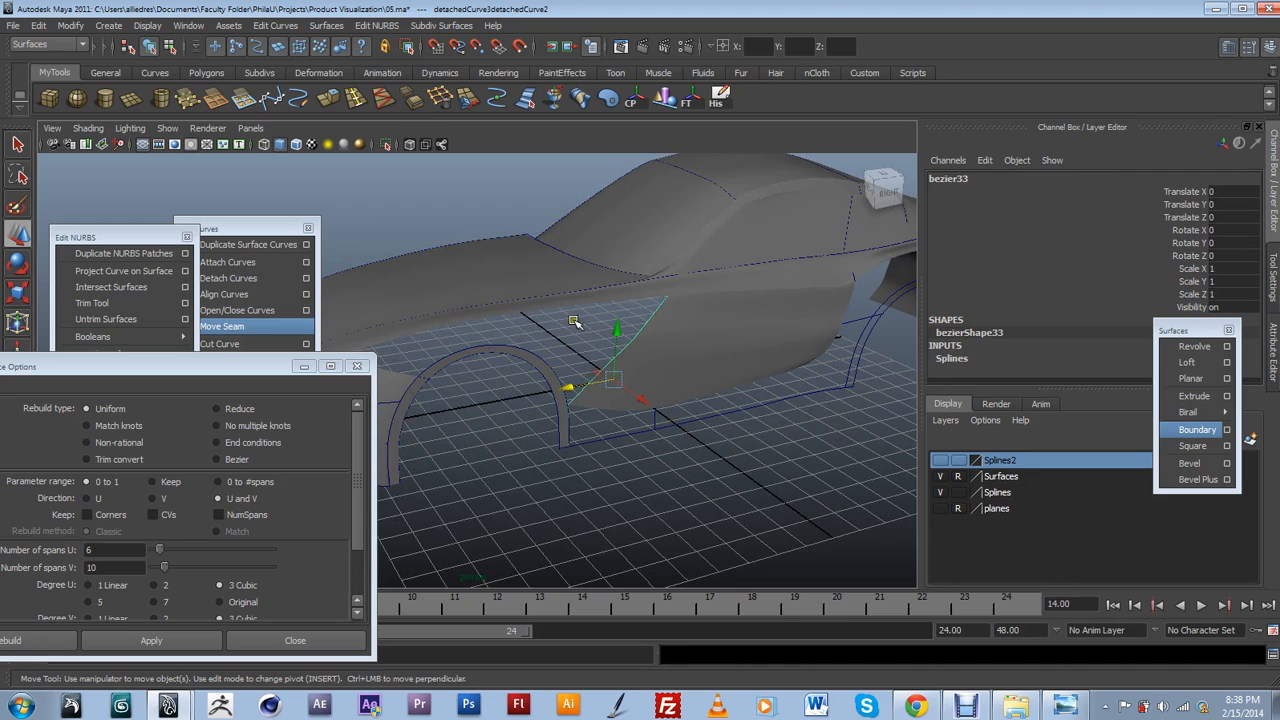
left_click(570, 307)
Show the Splines2 layer, add the long lower fender edge curve to the Splines layer, and hide Splines2 again.
left_click_drag(683, 335, 557, 430, "alt")
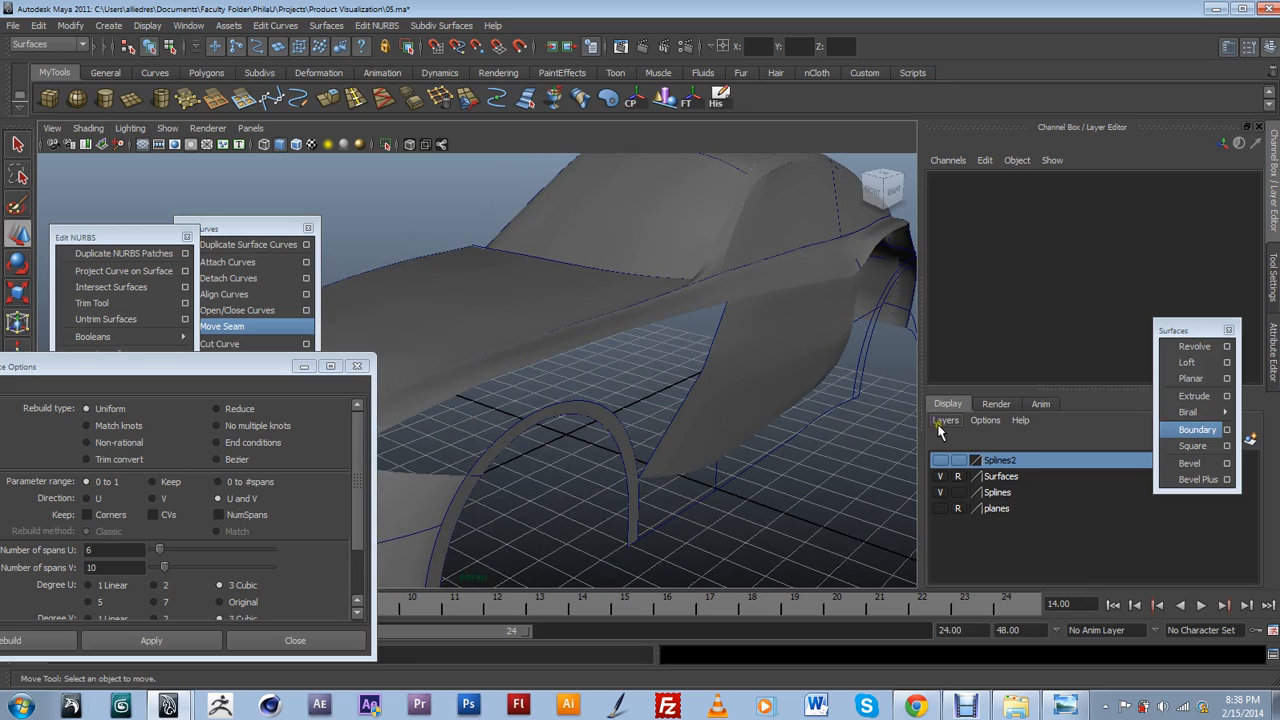
left_click(942, 461)
left_click(650, 325)
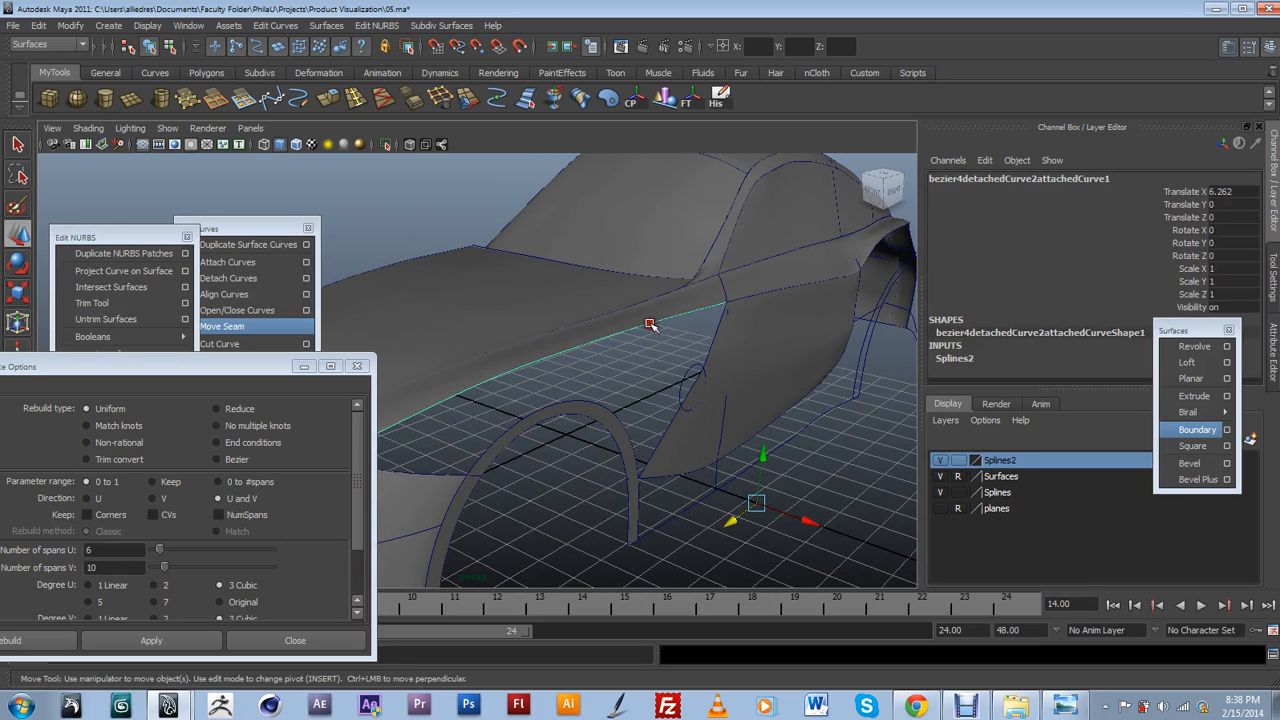
left_click(998, 493)
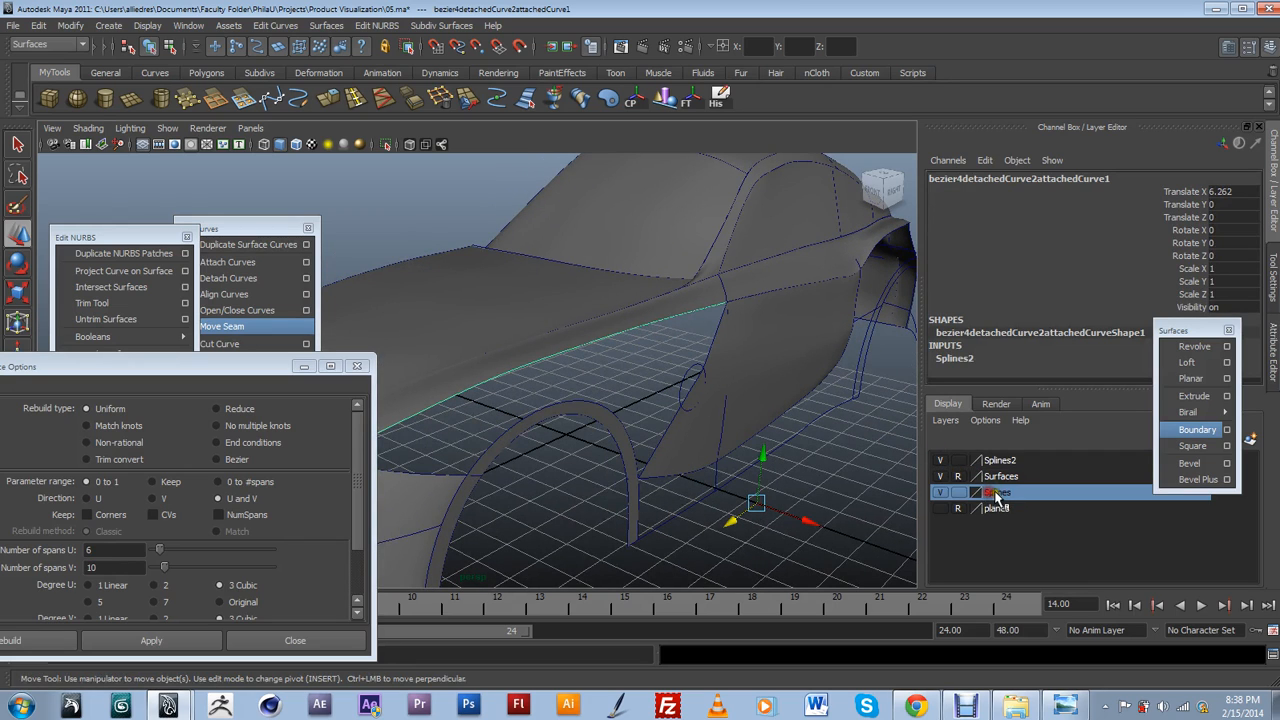
right_click(1002, 495)
left_click(940, 461)
left_click(940, 492)
left_click(940, 460)
right_click(1004, 498)
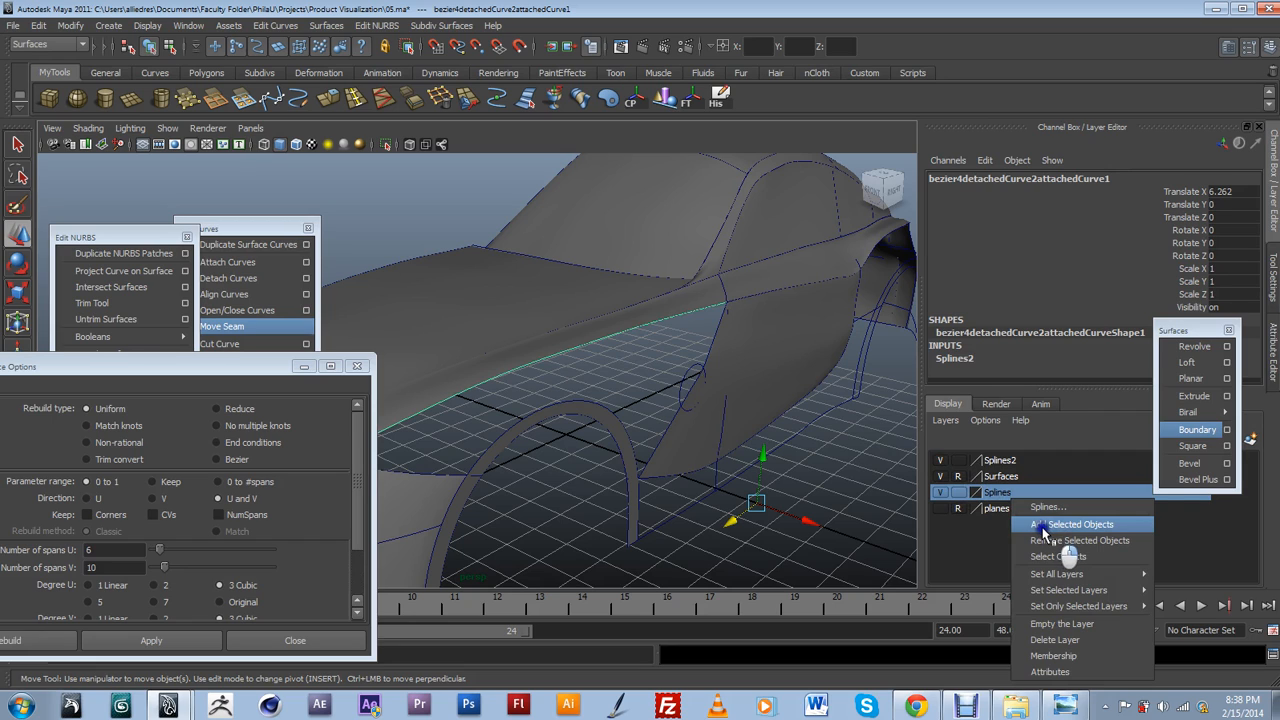
left_click(1041, 527)
left_click(940, 460)
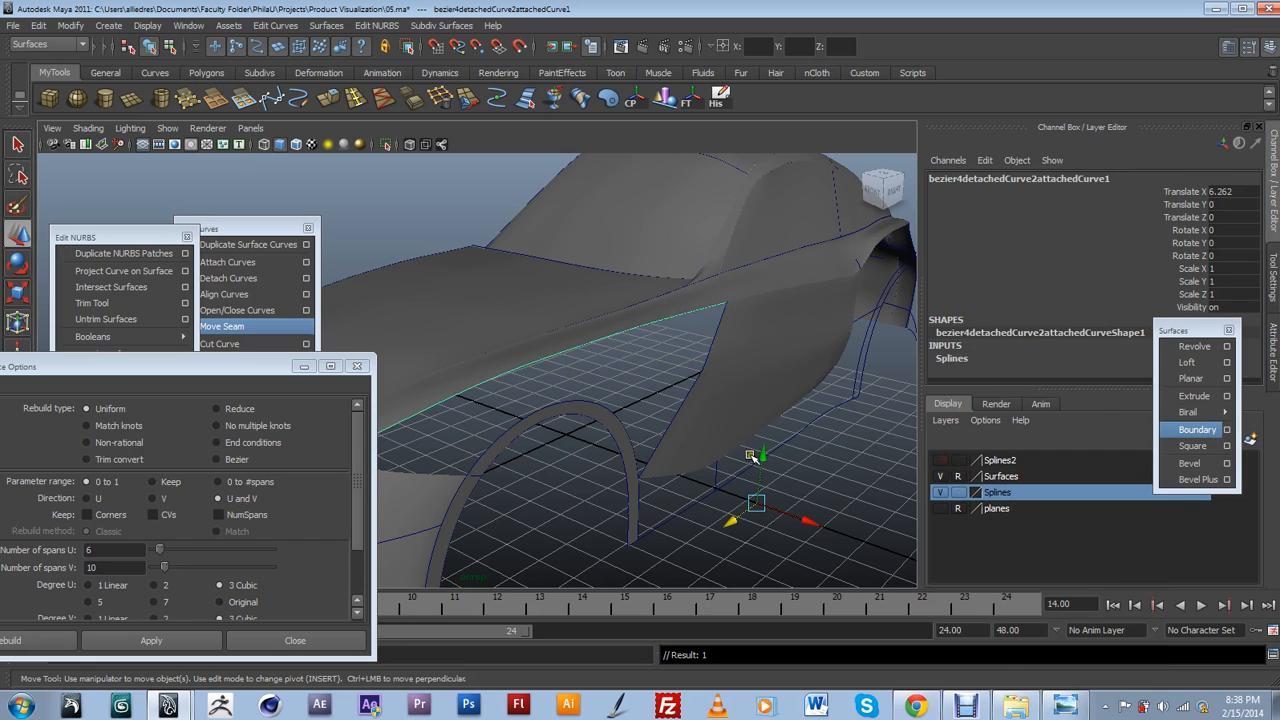
left_click(835, 505)
Move the short curve ahead of the front wheel arch from the Splines2 layer to the Splines layer, leaving Splines2 hidden.
left_click_drag(688, 484, 660, 494, "alt")
right_click_drag(660, 494, 540, 497, "alt")
middle_click_drag(540, 497, 607, 440, "alt")
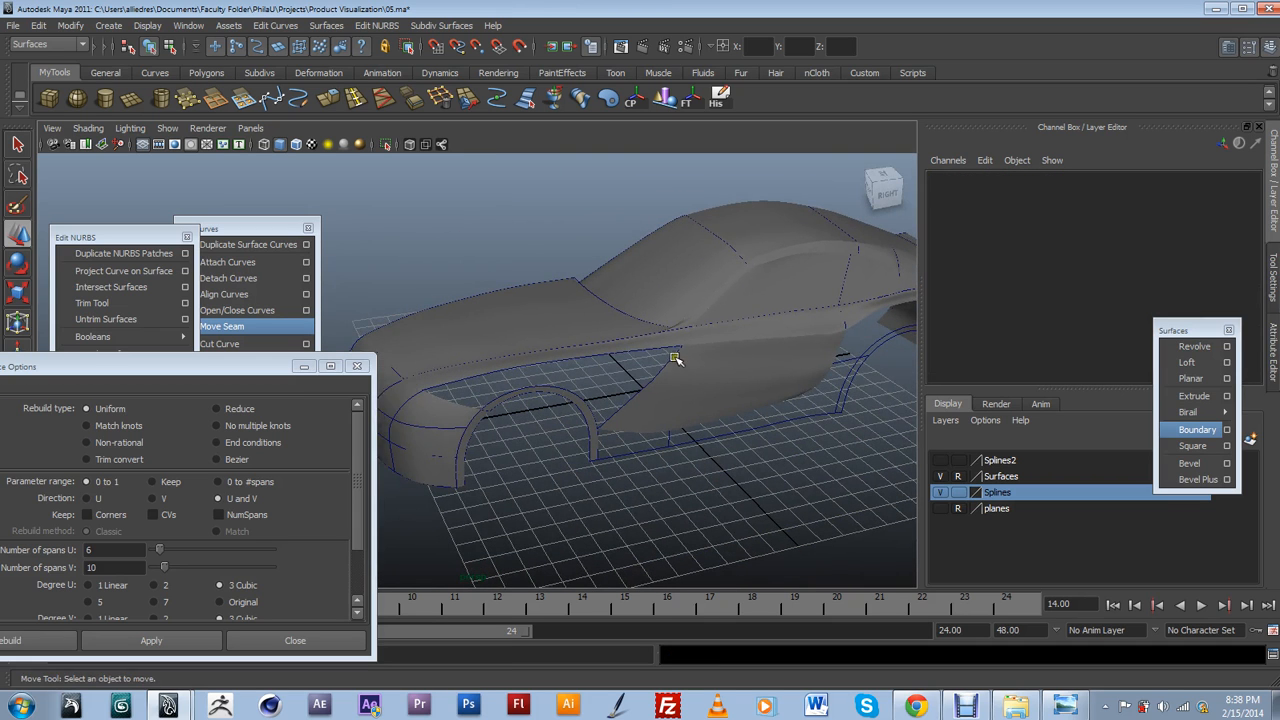
scroll(516, 418, "up", 4)
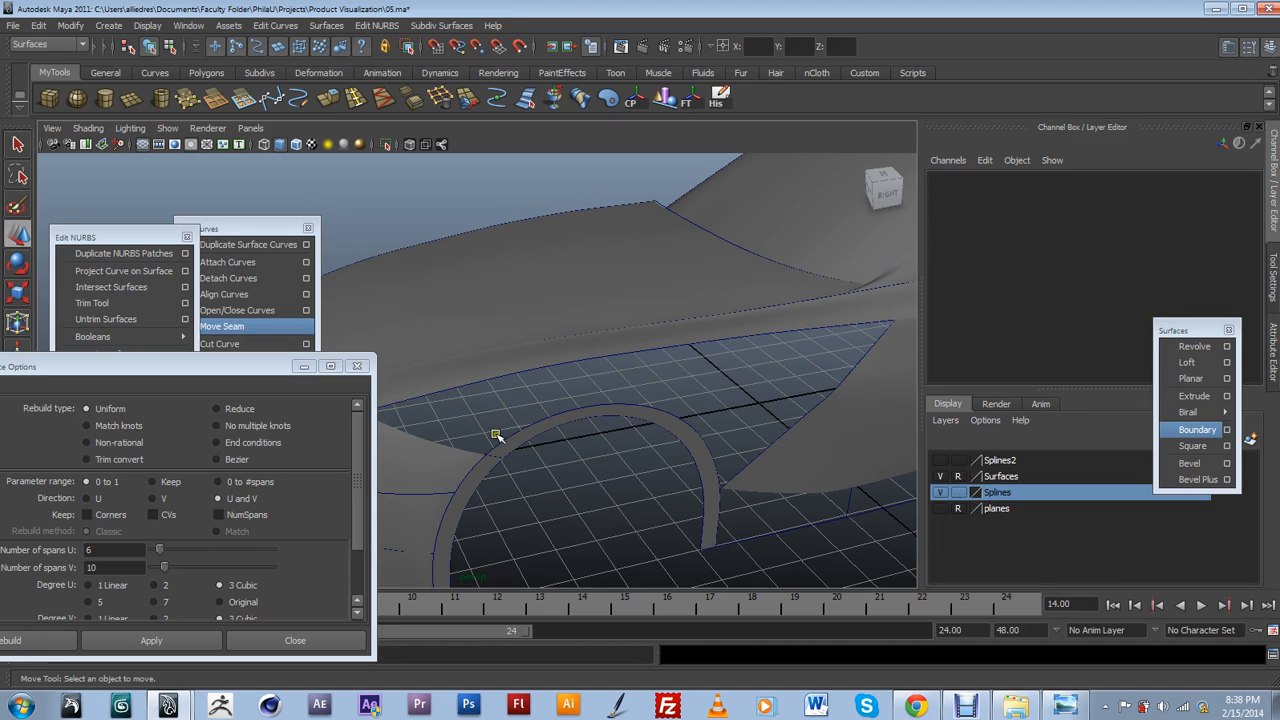
left_click(940, 460)
left_click(451, 451)
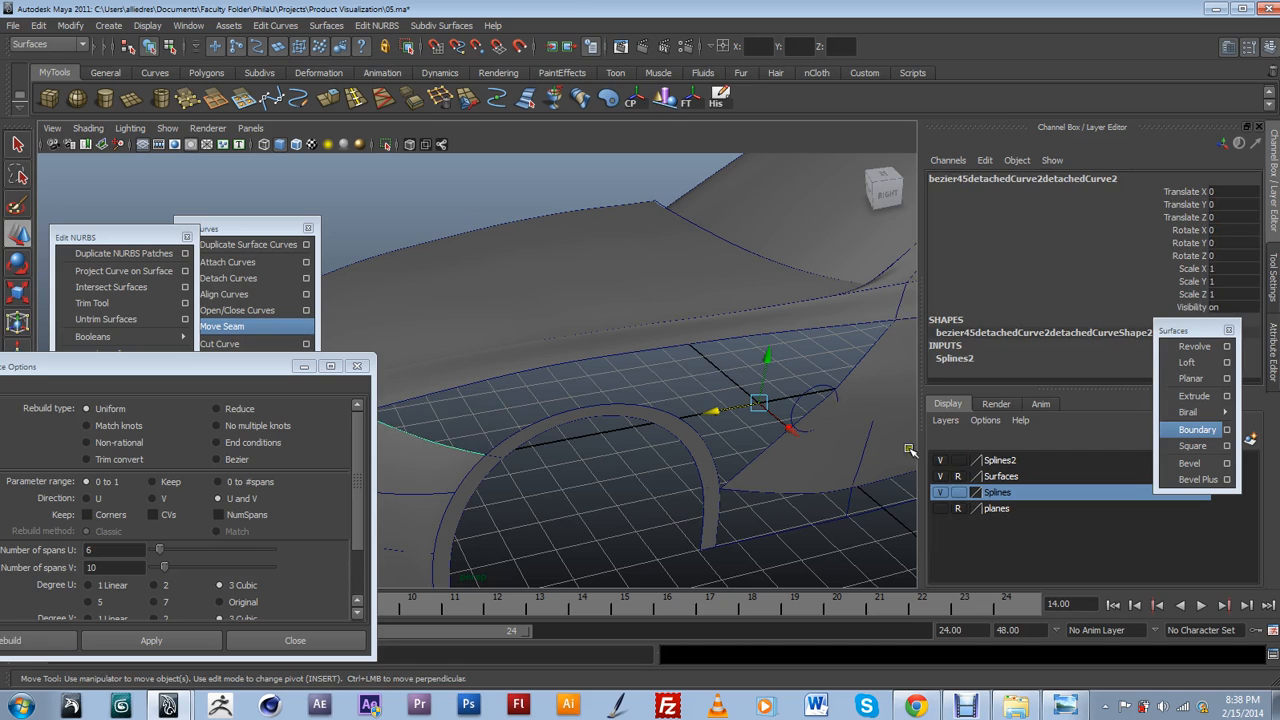
right_click(1000, 492)
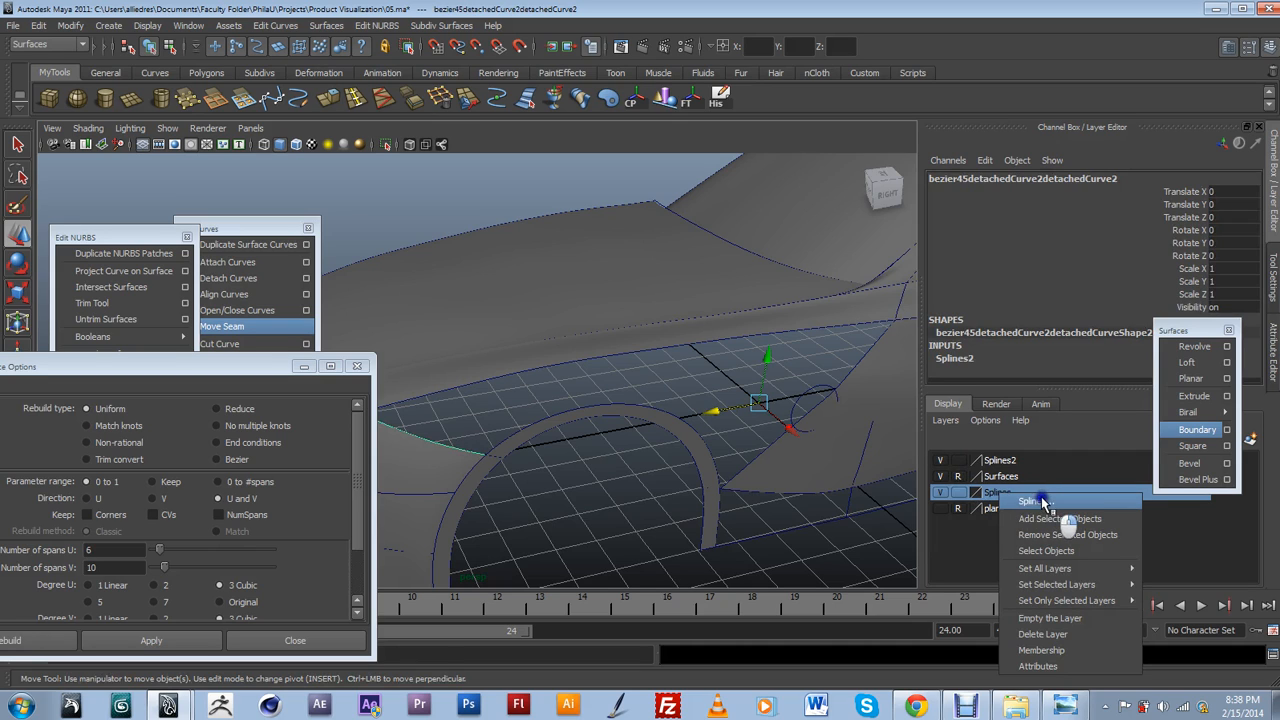
left_click(1052, 518)
left_click(940, 460)
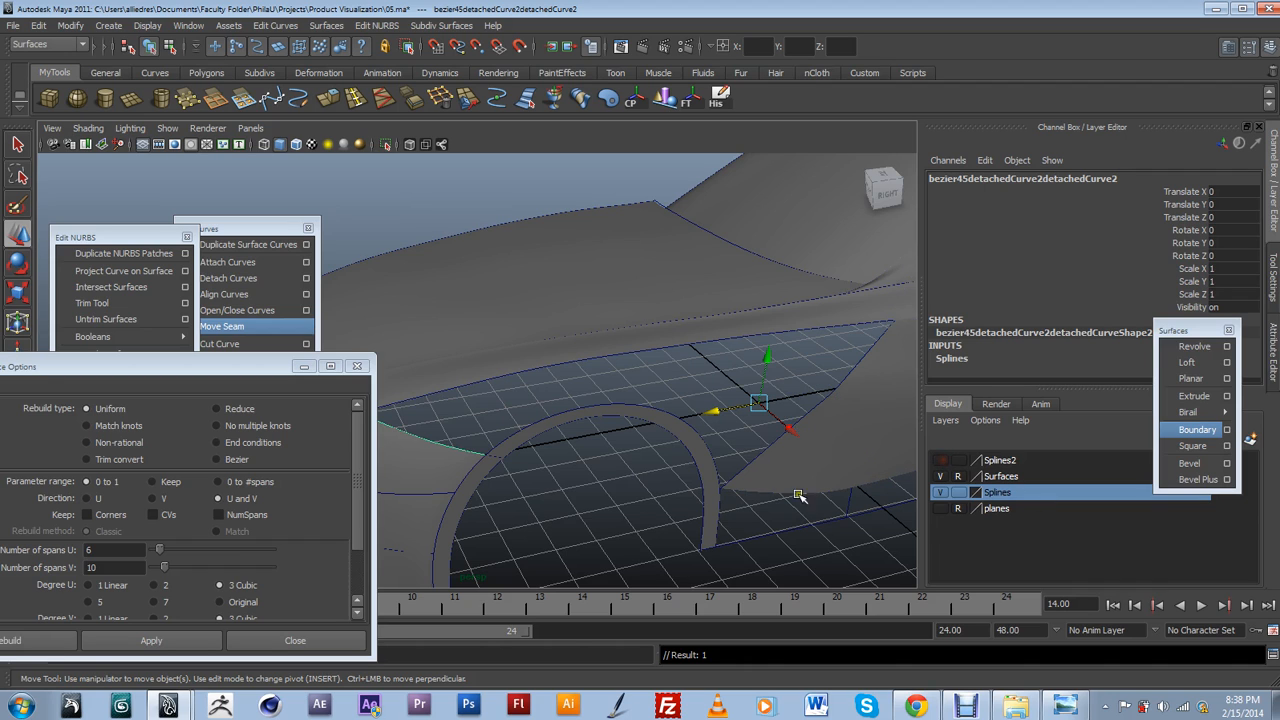
left_click(809, 536)
Examine the curves bounding the open fender area above the front wheel arch, moving the rebuild surface options clear of the model.
left_click_drag(803, 535, 749, 397, "alt")
left_click_drag(496, 451, 674, 434, "alt")
left_click(474, 443)
mouse_move(620, 466)
left_mouse_down("alt")
mouse_move(634, 466)
mouse_move(632, 451)
left_mouse_up("alt")
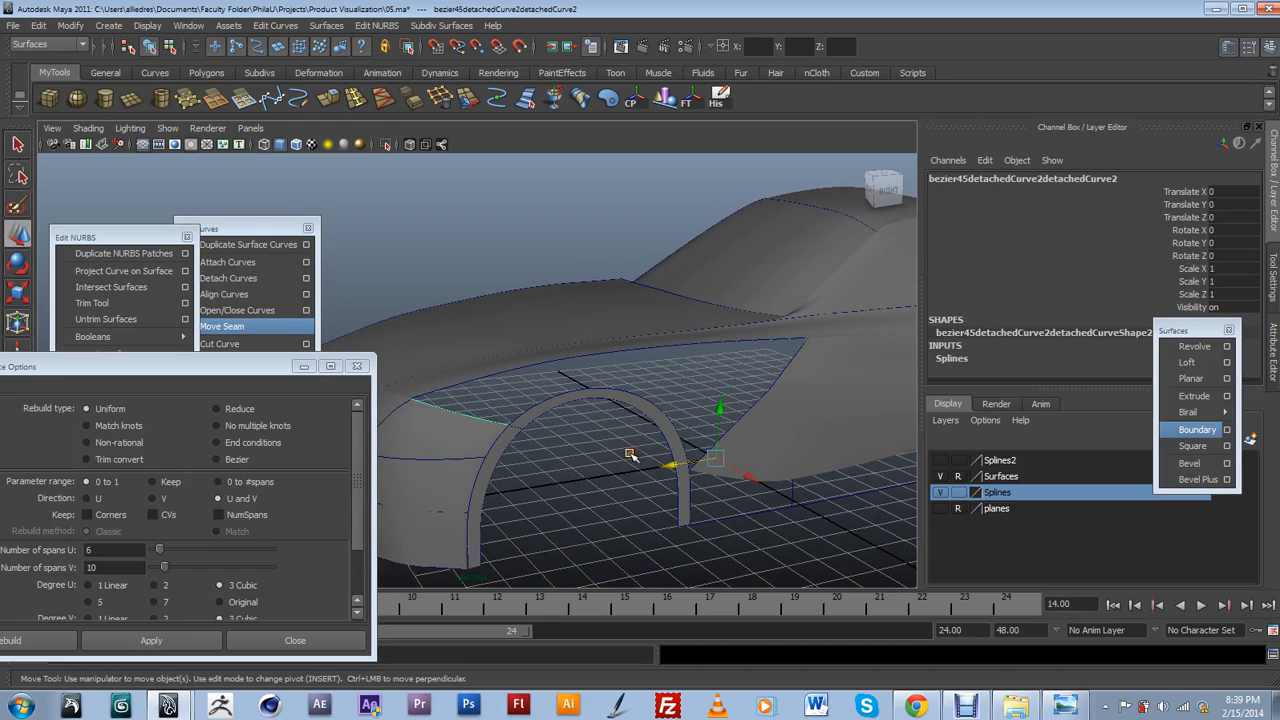
left_click_drag(255, 366, 268, 573)
left_click_drag(712, 456, 686, 466, "alt")
scroll(655, 422, "up", 3)
left_click(758, 432)
left_click_drag(766, 428, 654, 471, "alt")
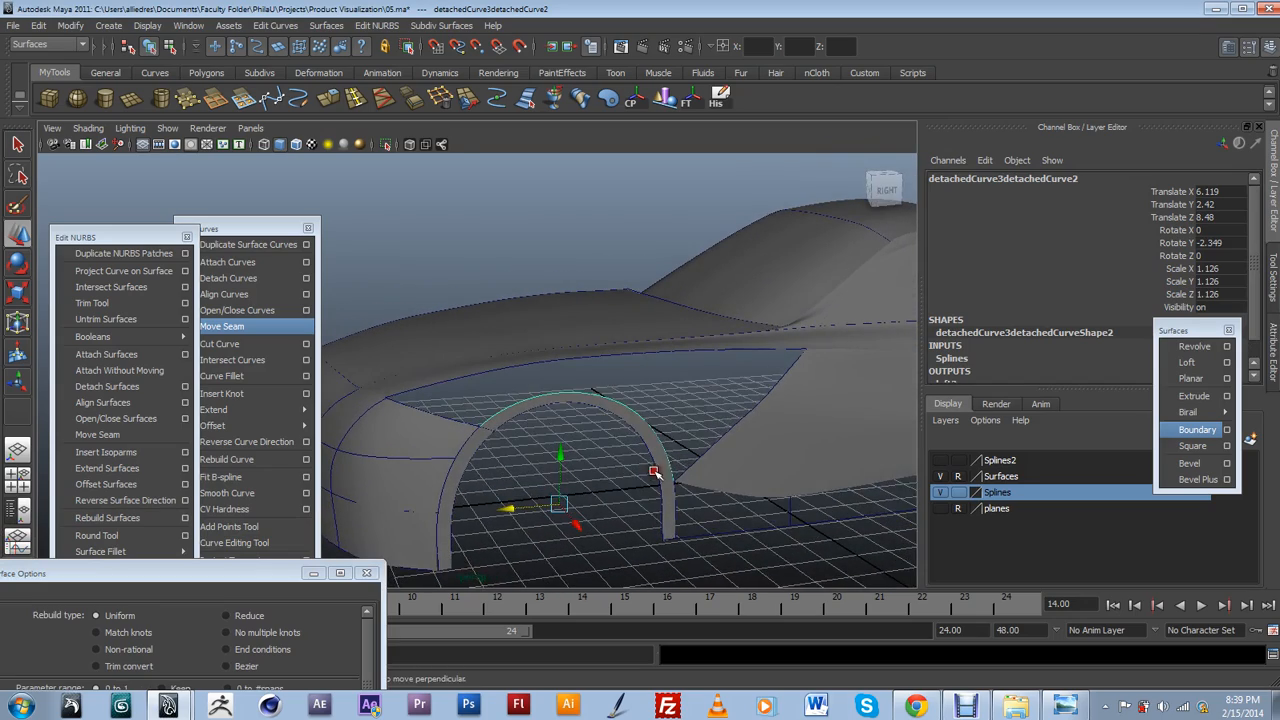
left_click(782, 426)
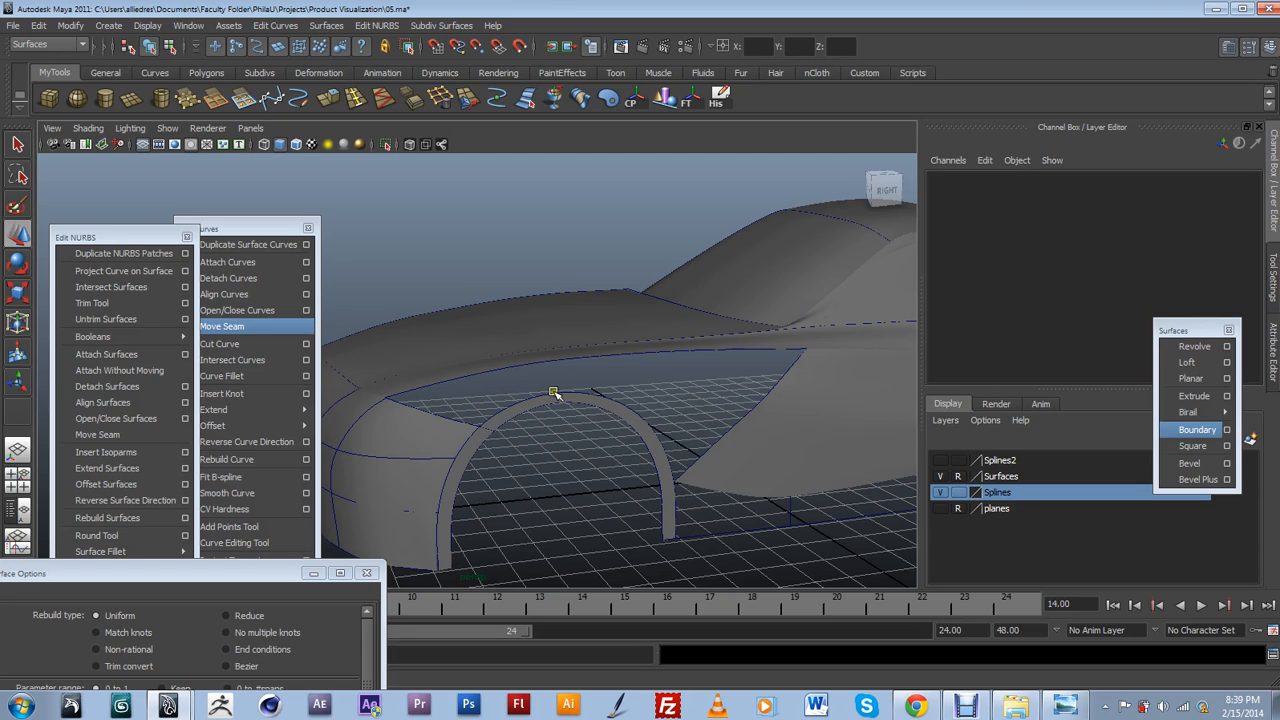
Check the span counts of the slanted rear curve and the short front curve of the fender opening in the Attribute Editor.
left_click(753, 412)
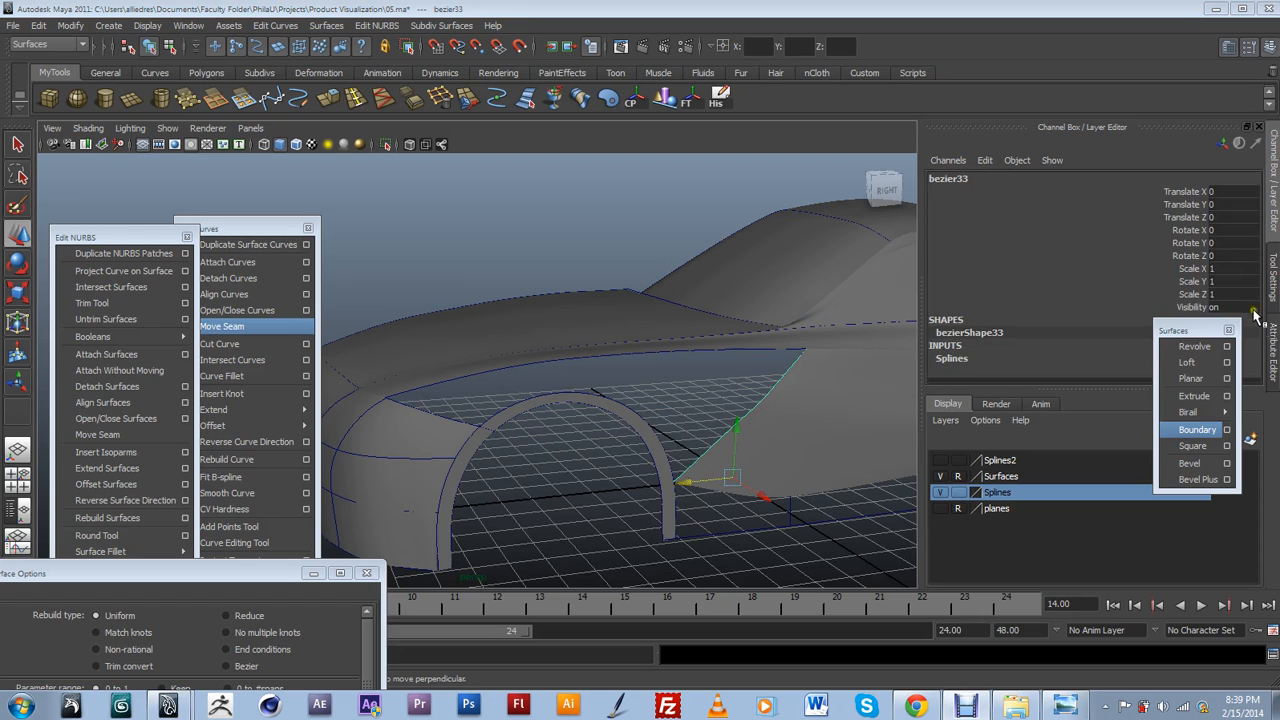
left_click(1271, 340)
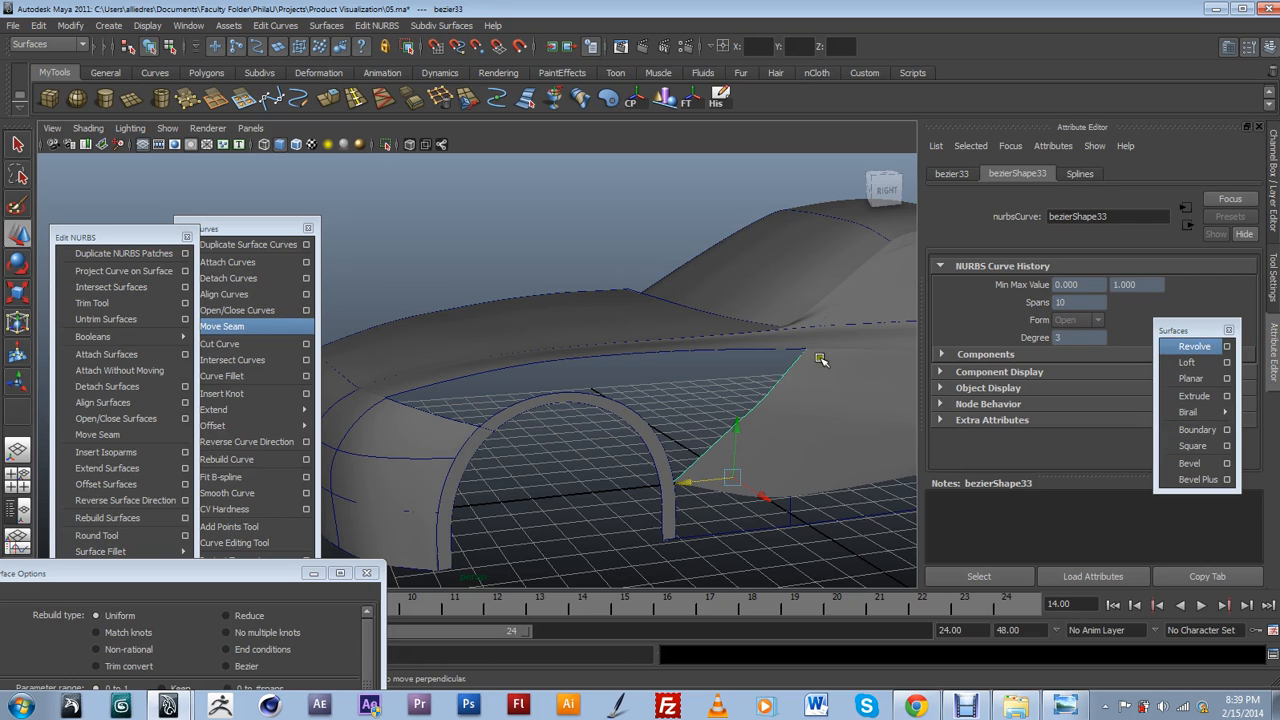
left_click(437, 415)
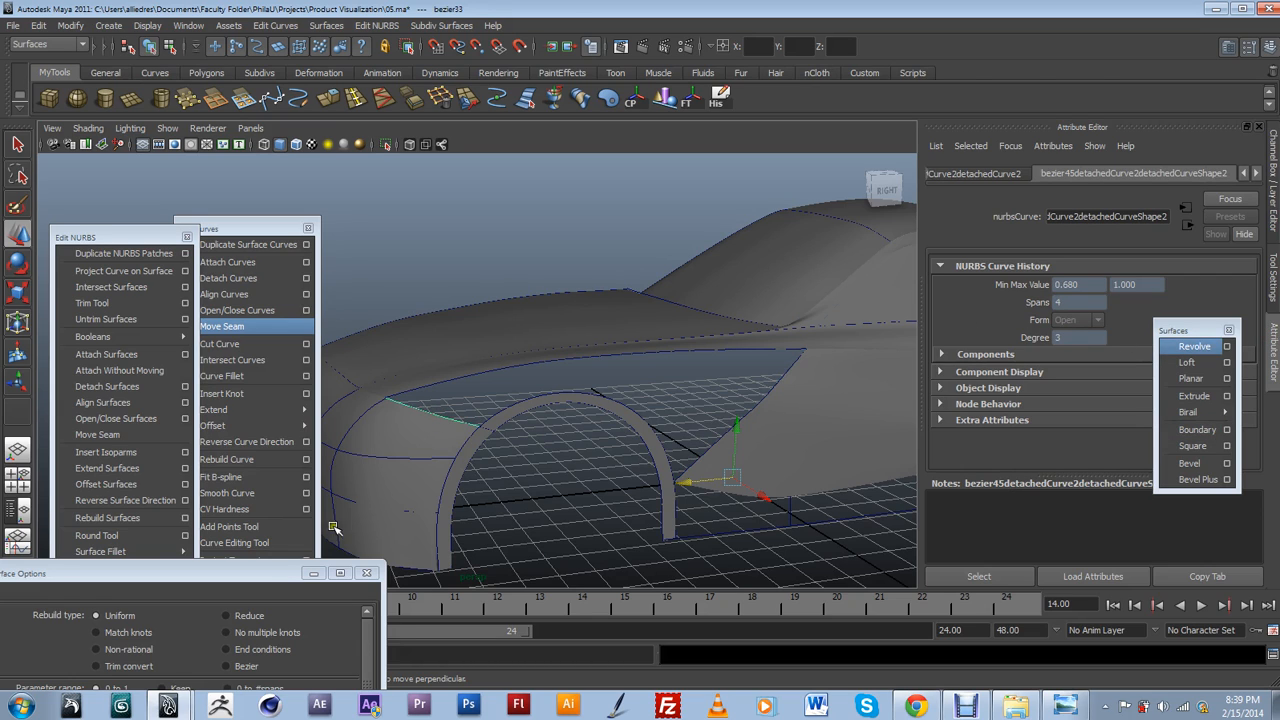
right_click(440, 415)
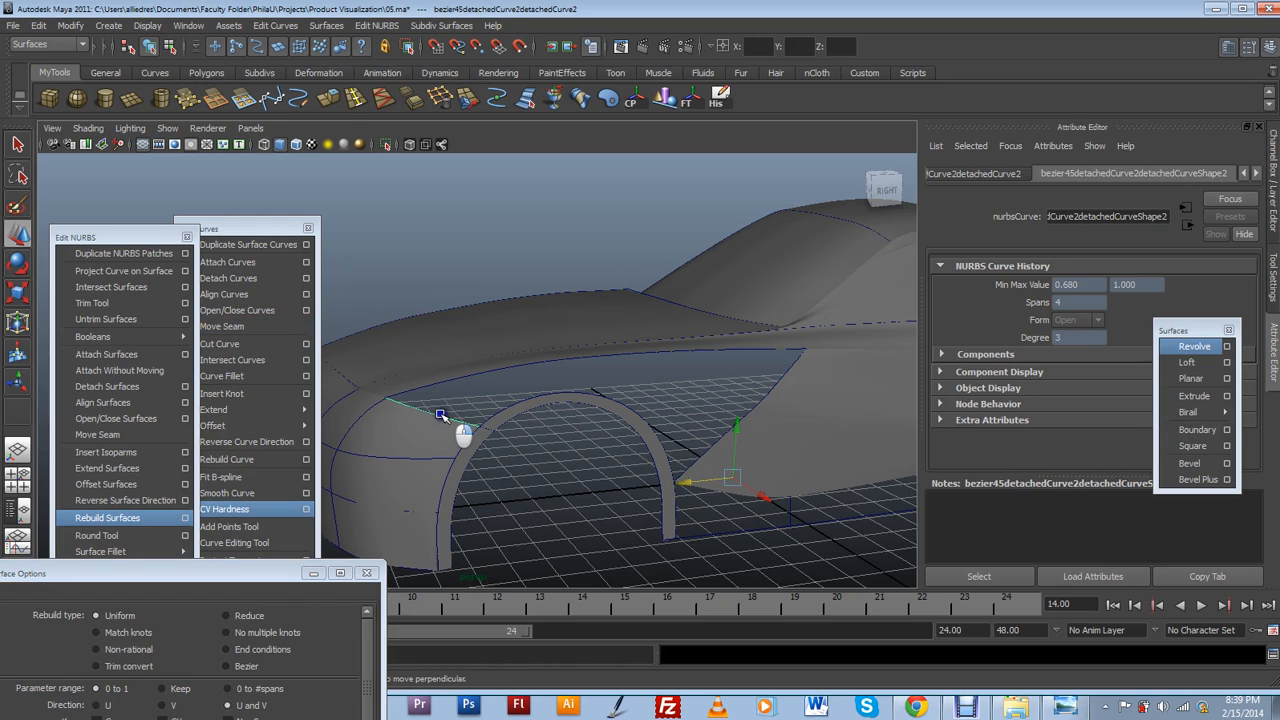
left_click_drag(440, 414, 452, 442)
left_click(222, 503)
Open the Rebuild Curve options and arrange the floating windows so the settings are fully accessible.
left_click_drag(140, 238, 132, 192)
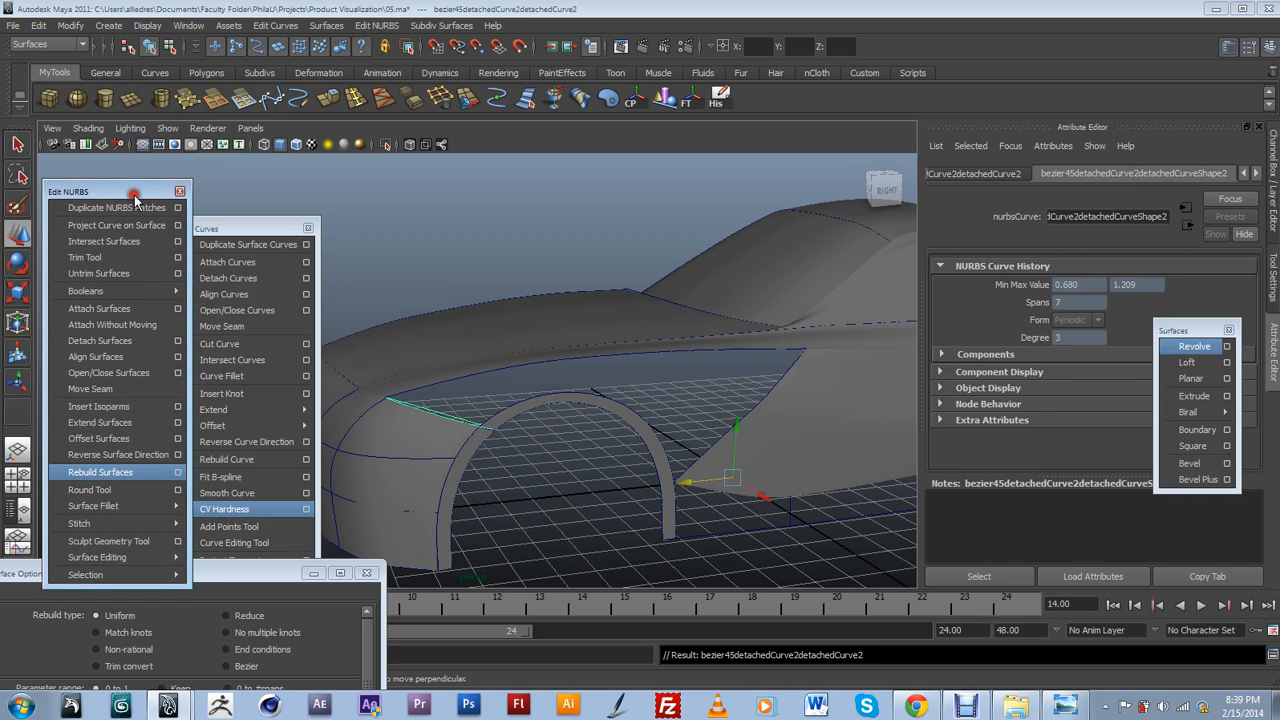
left_click(306, 461)
left_click_drag(255, 572, 334, 301)
Try rebuilding the short front fender curve with 10 spans, and undo back to its original open form.
left_click(268, 570)
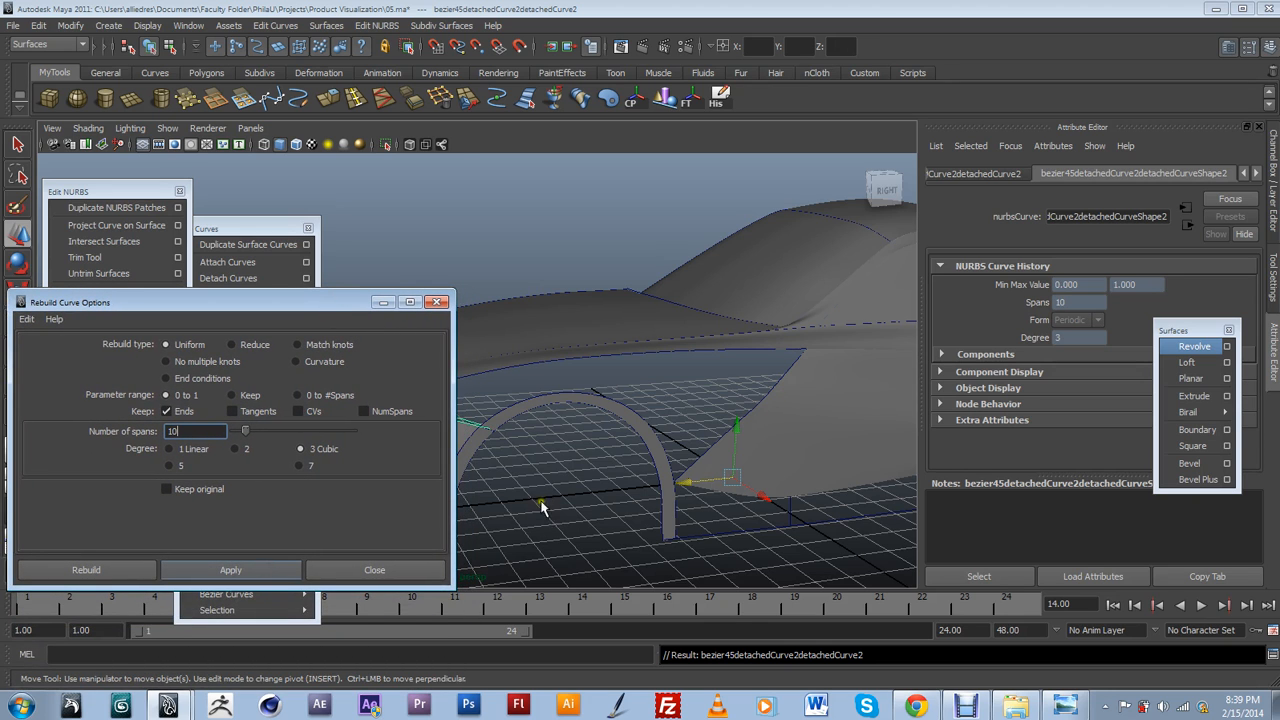
left_click_drag(672, 485, 715, 526, "alt")
key("ctrl+z")
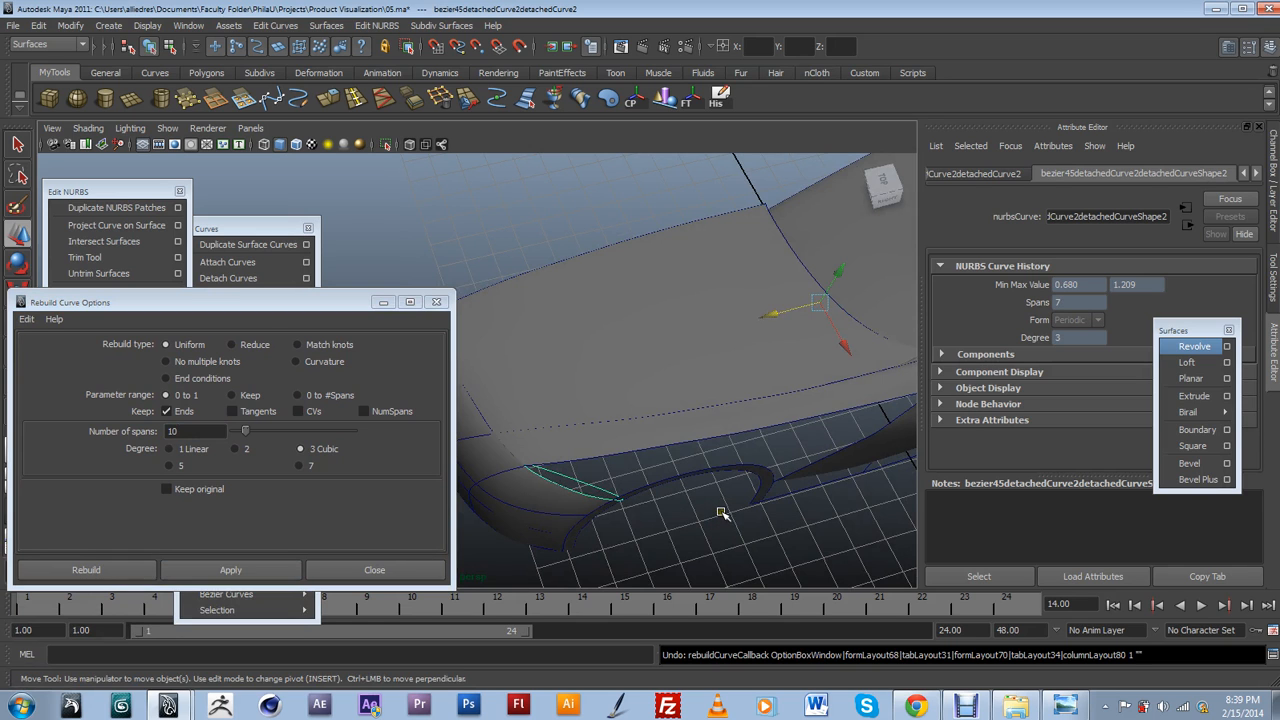
left_click_drag(675, 520, 636, 519, "alt")
key("ctrl+z")
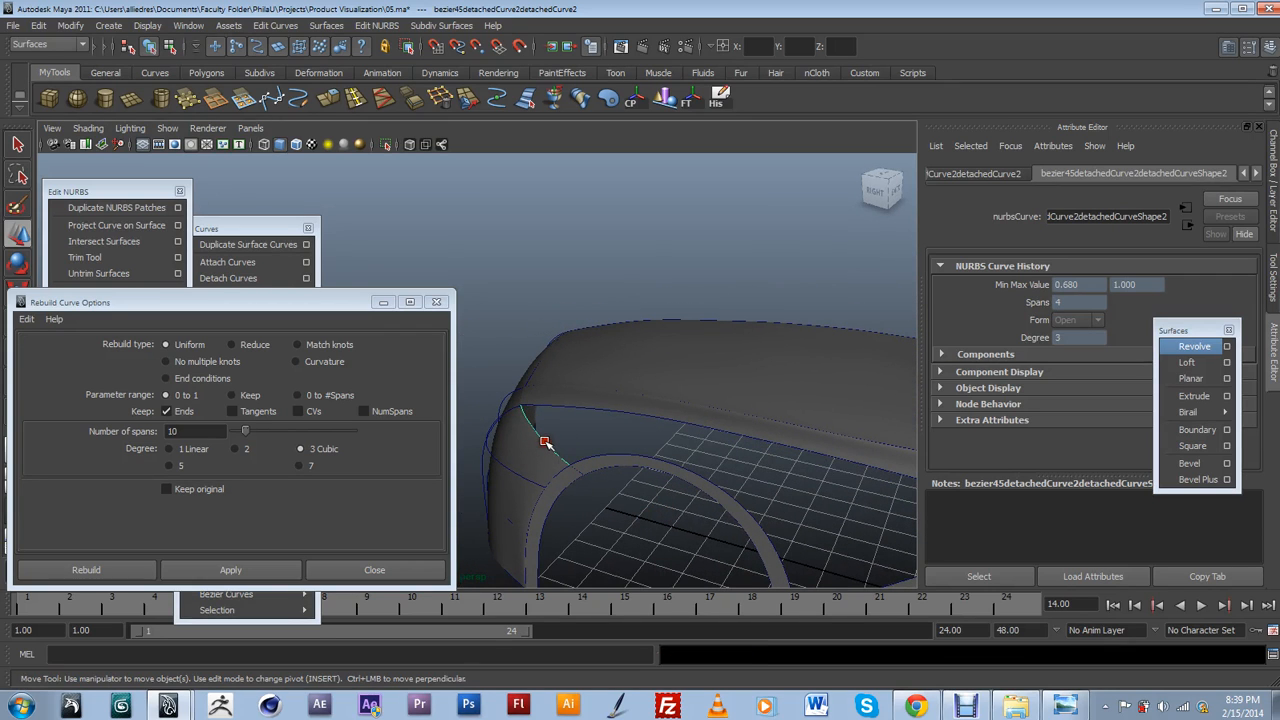
key("ctrl+z")
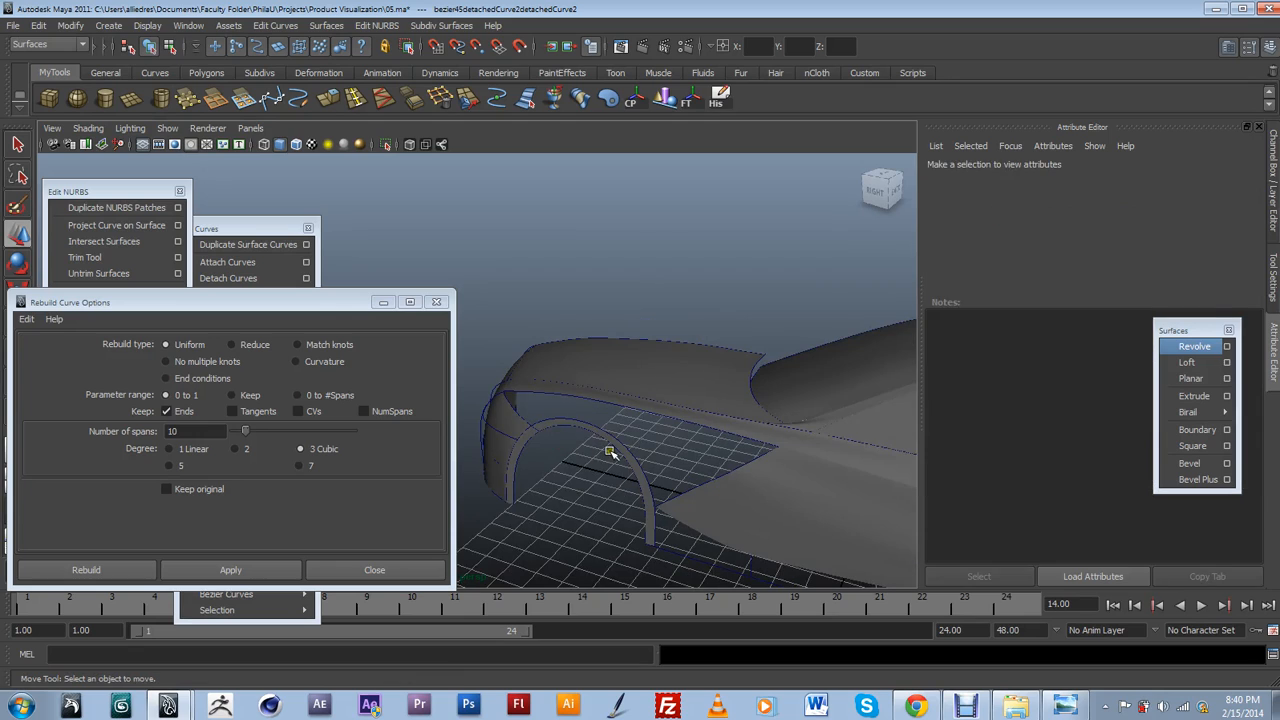
key("ctrl+z")
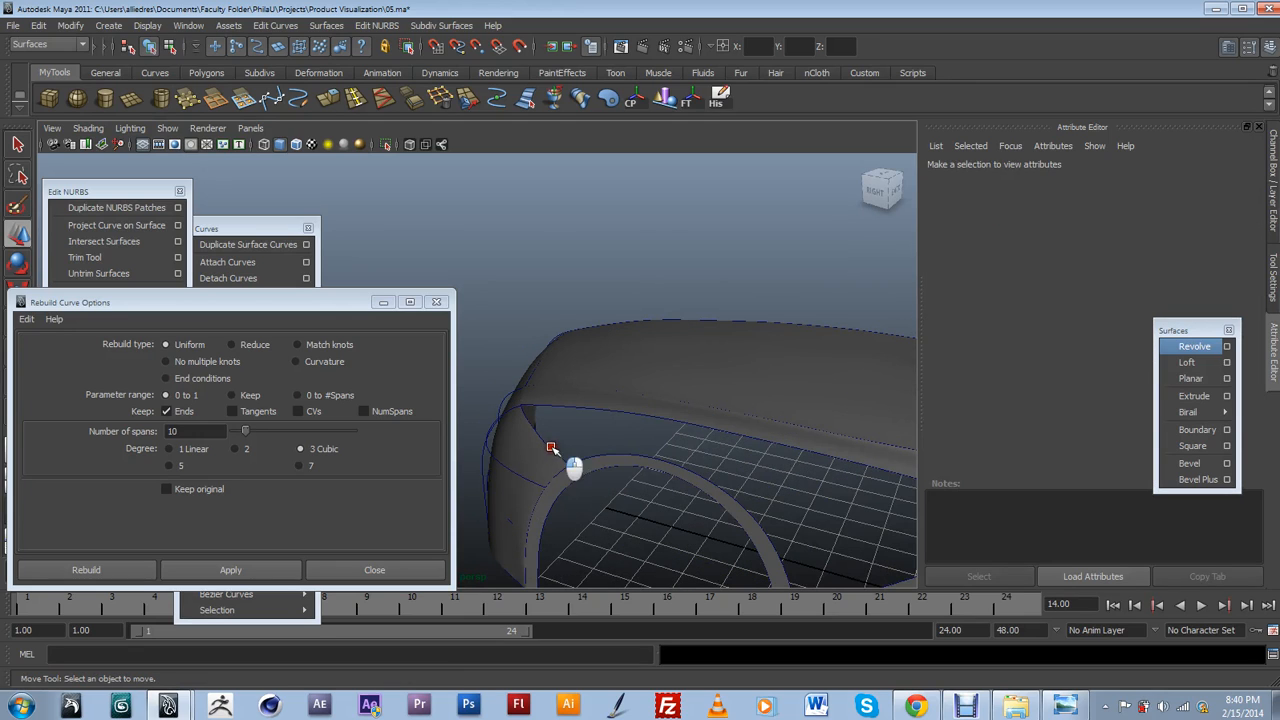
Rebuild the short curve ahead of the front wheel arch as a uniform cubic curve with 10 spans.
left_click(551, 449)
left_click(252, 572)
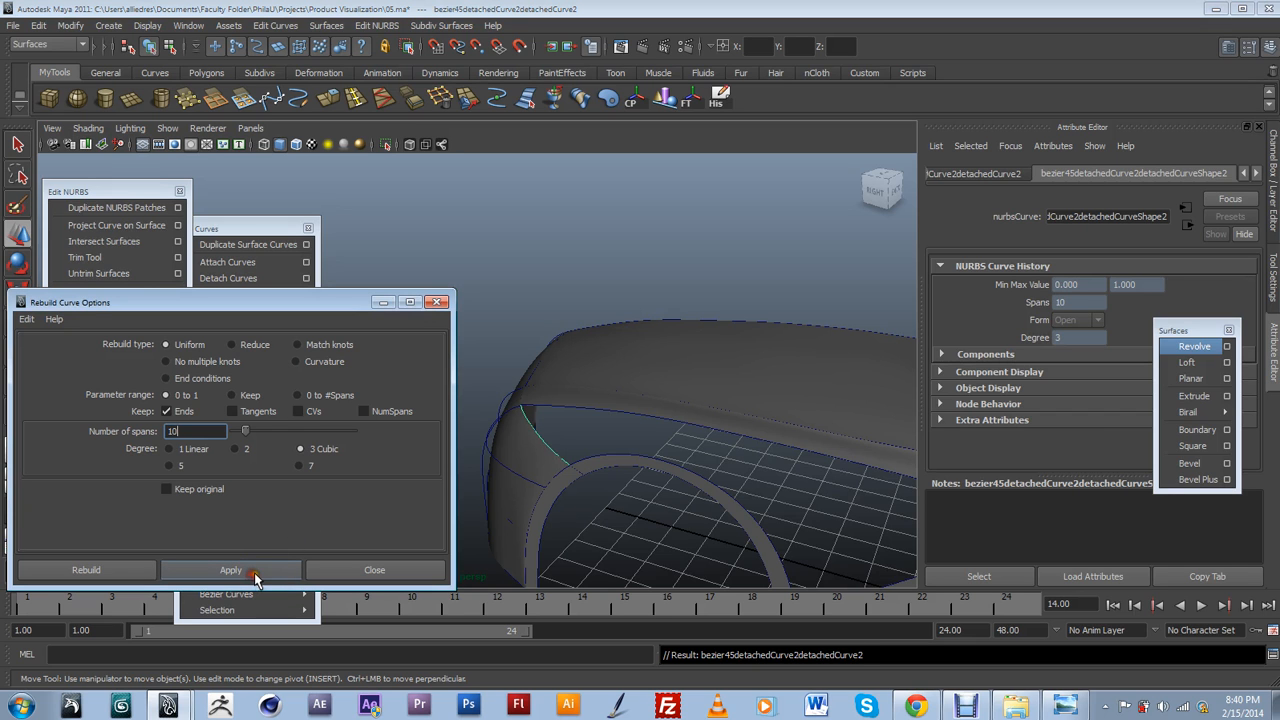
Check the span counts of the long upper fender curve and the wheel arch curve in the Attribute Editor.
left_click_drag(763, 441, 691, 374, "alt")
left_click(692, 380)
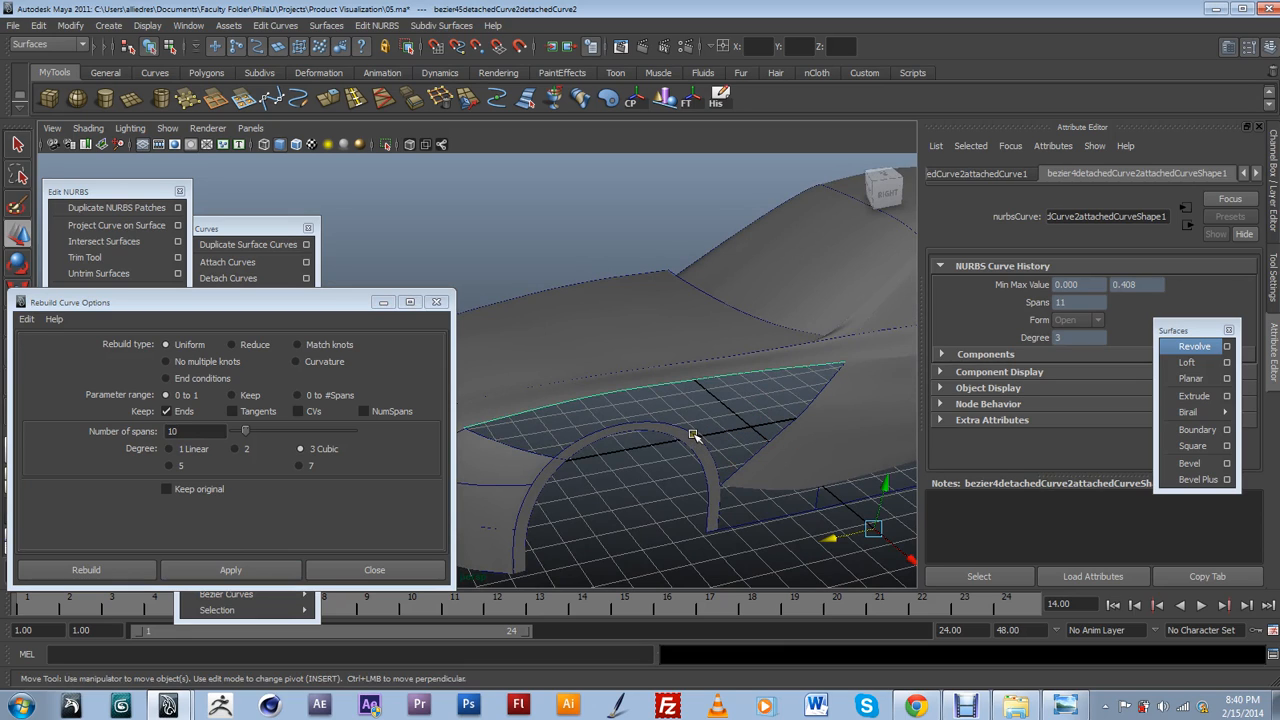
left_click(693, 436)
mouse_move(693, 437)
left_mouse_down("alt")
mouse_move(697, 451)
mouse_move(717, 437)
mouse_move(691, 406)
mouse_move(676, 413)
mouse_move(757, 414)
mouse_move(749, 429)
mouse_move(690, 418)
left_mouse_up("alt")
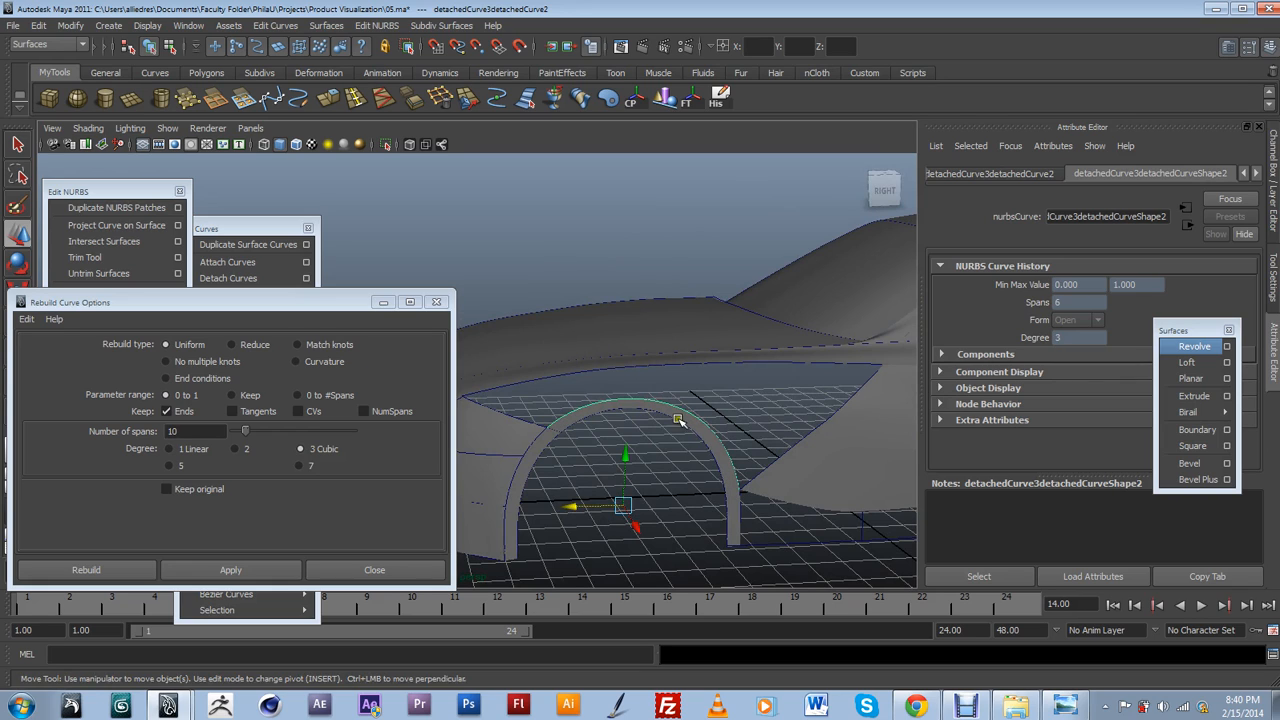
left_click_drag(692, 421, 746, 441, "alt")
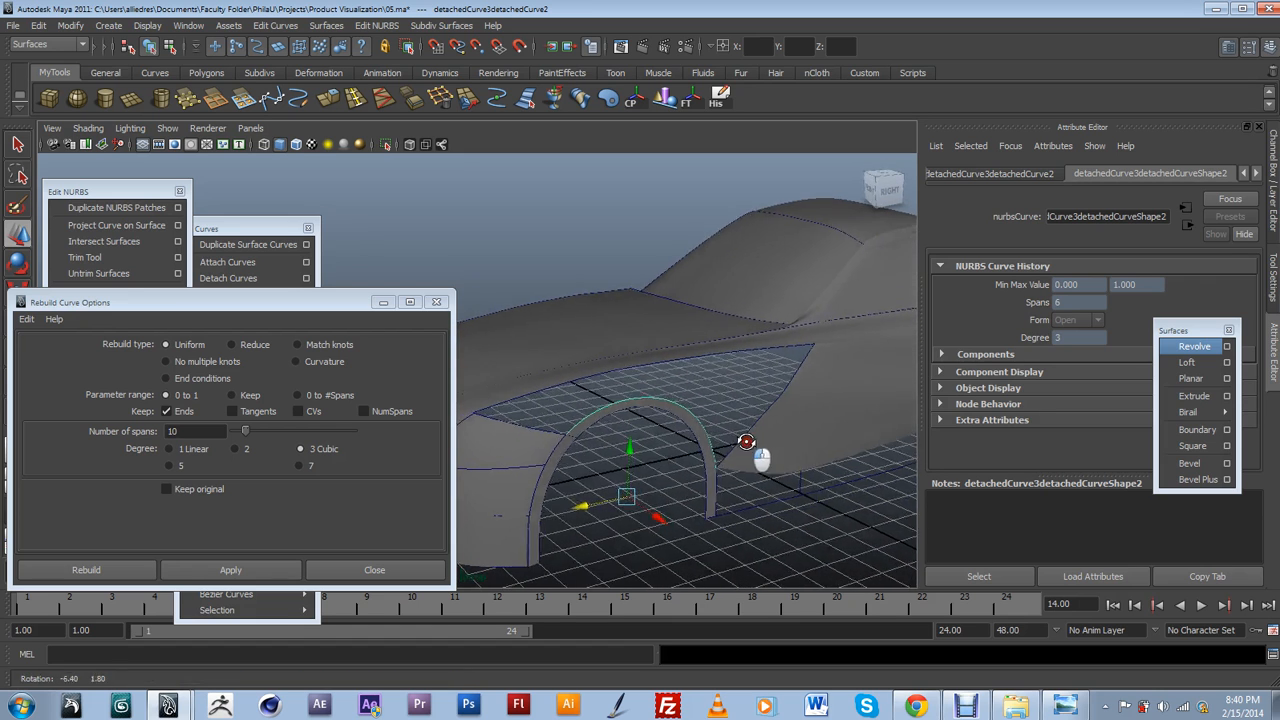
Rebuild the long upper curve of the front fender opening as a uniform cubic curve with 6 spans.
left_click(719, 355)
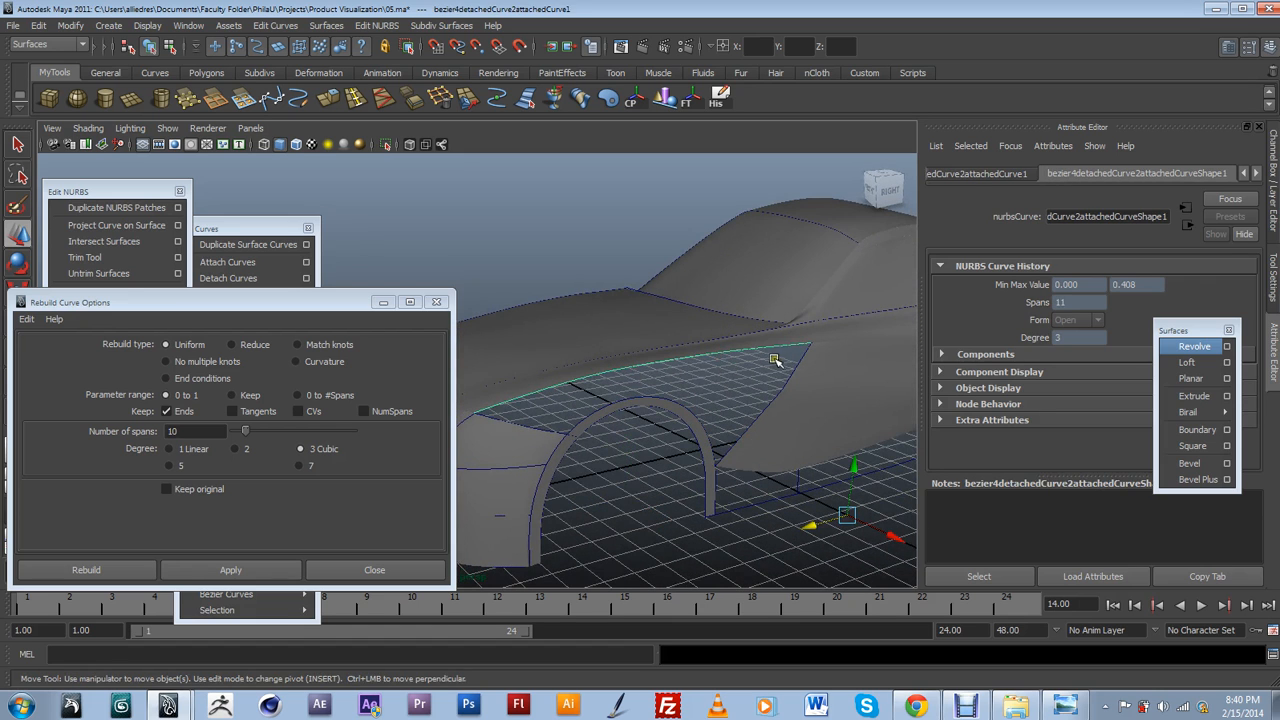
left_click_drag(741, 363, 704, 419, "alt")
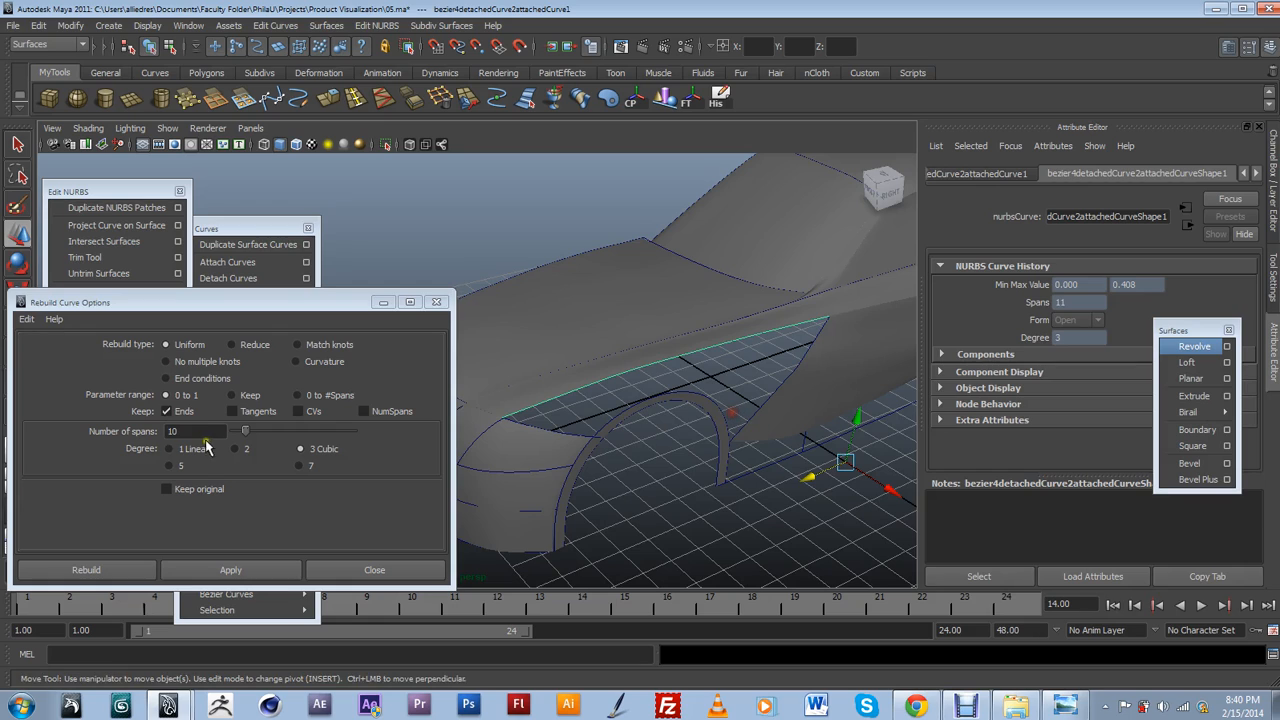
left_click_drag(195, 431, 129, 441)
right_click(721, 348)
right_click(721, 348)
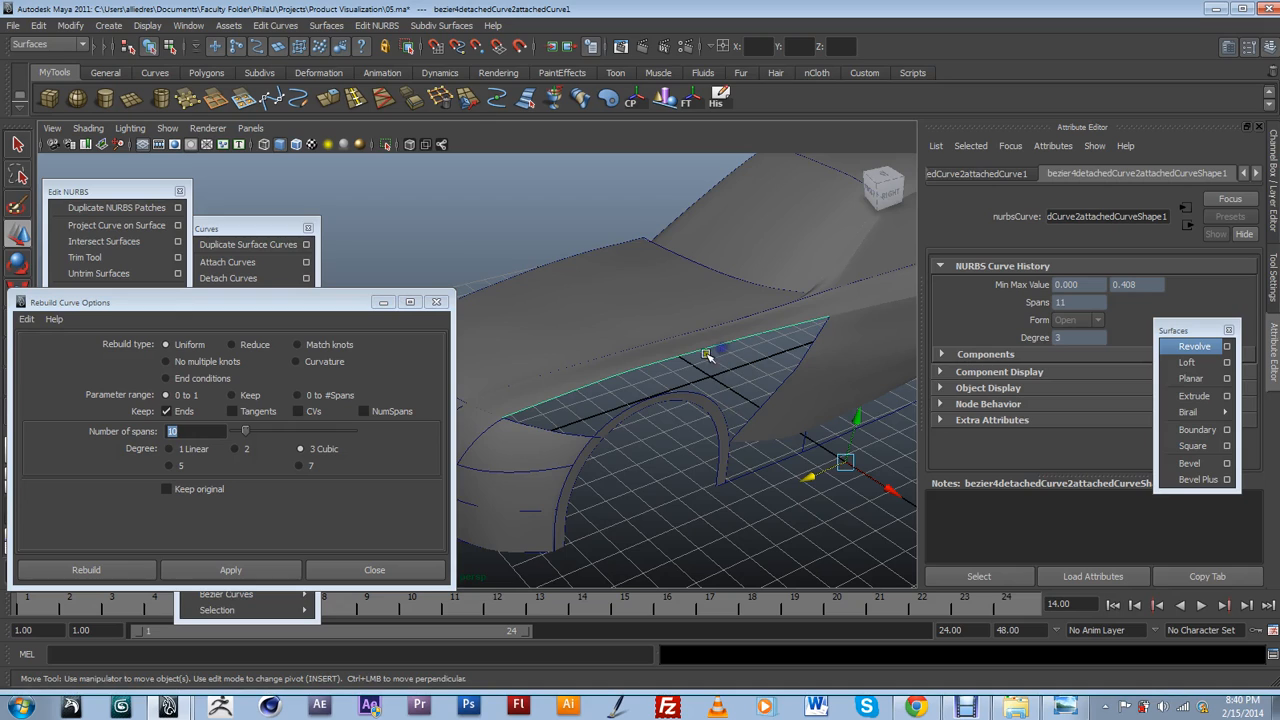
left_click(216, 447)
mouse_move(180, 431)
left_mouse_down()
mouse_move(191, 438)
mouse_move(156, 433)
left_mouse_up()
type("6")
left_click(248, 571)
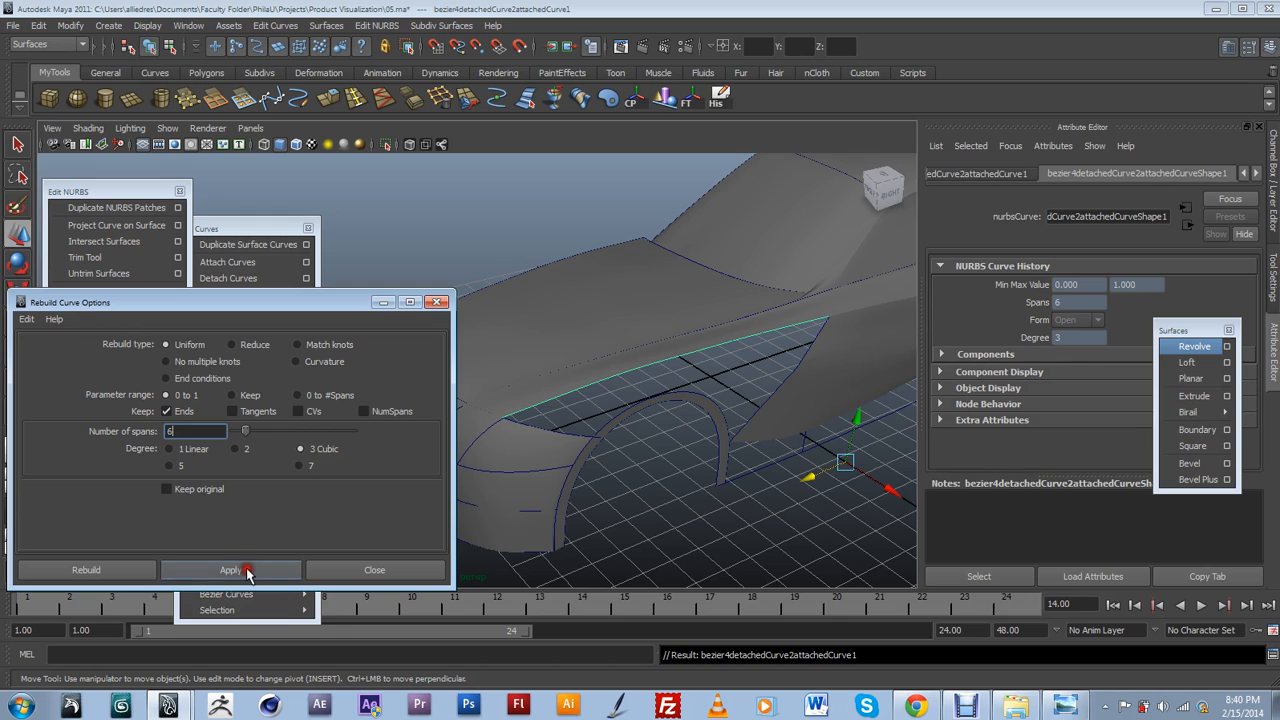
Create a Boundary surface from the short front, long upper, slanted rear and wheel arch curves of the fender opening.
left_click(571, 430)
left_click(558, 432)
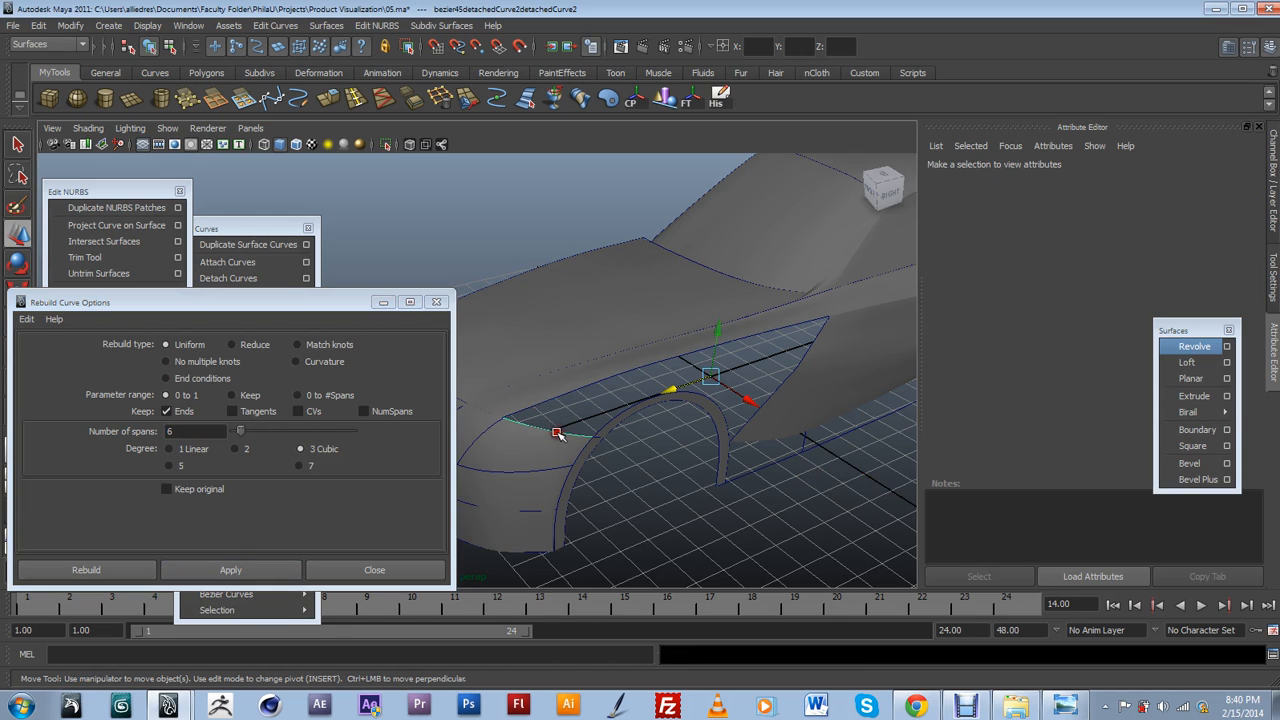
left_click(578, 395, "shift")
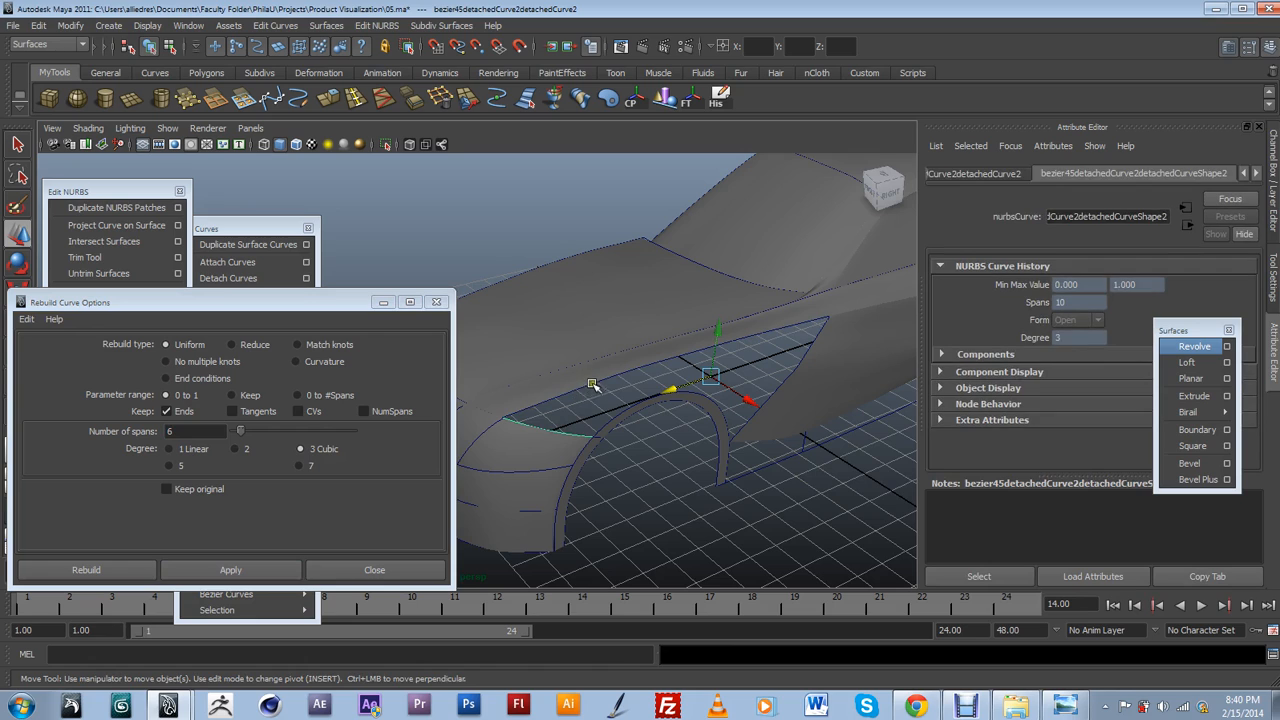
left_click(750, 420, "shift")
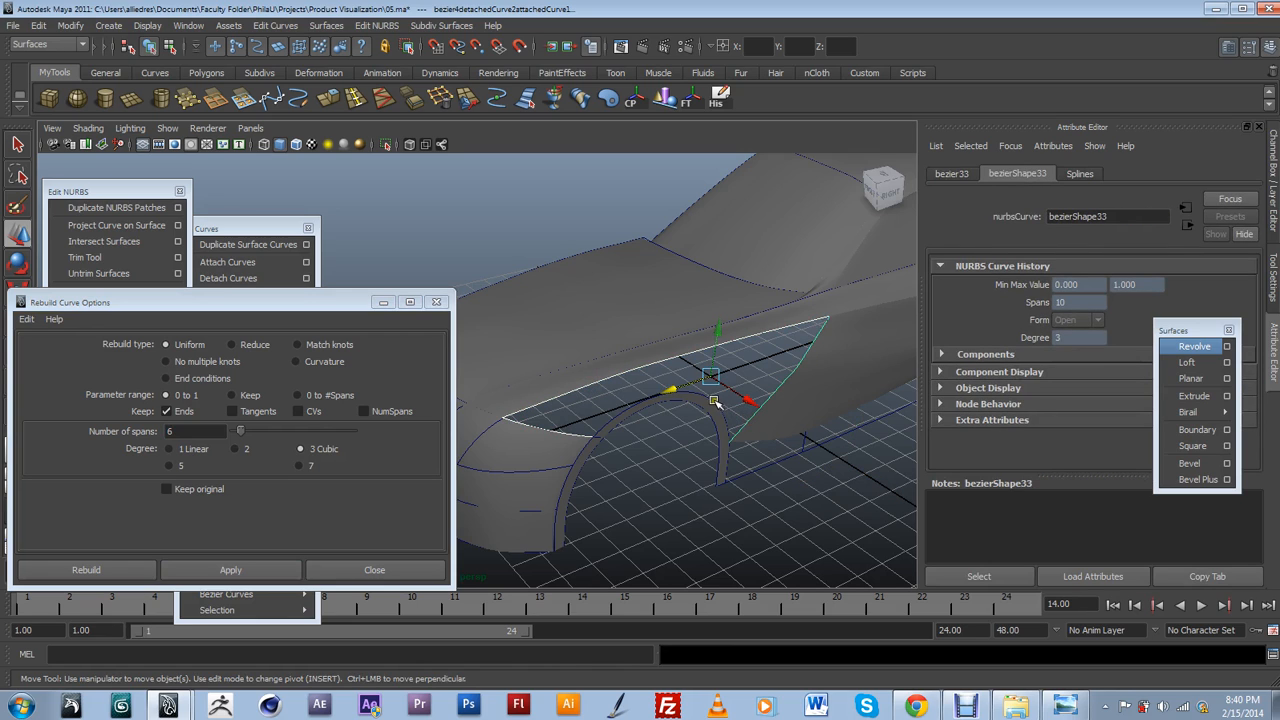
left_click(718, 402, "shift")
left_click(1180, 430)
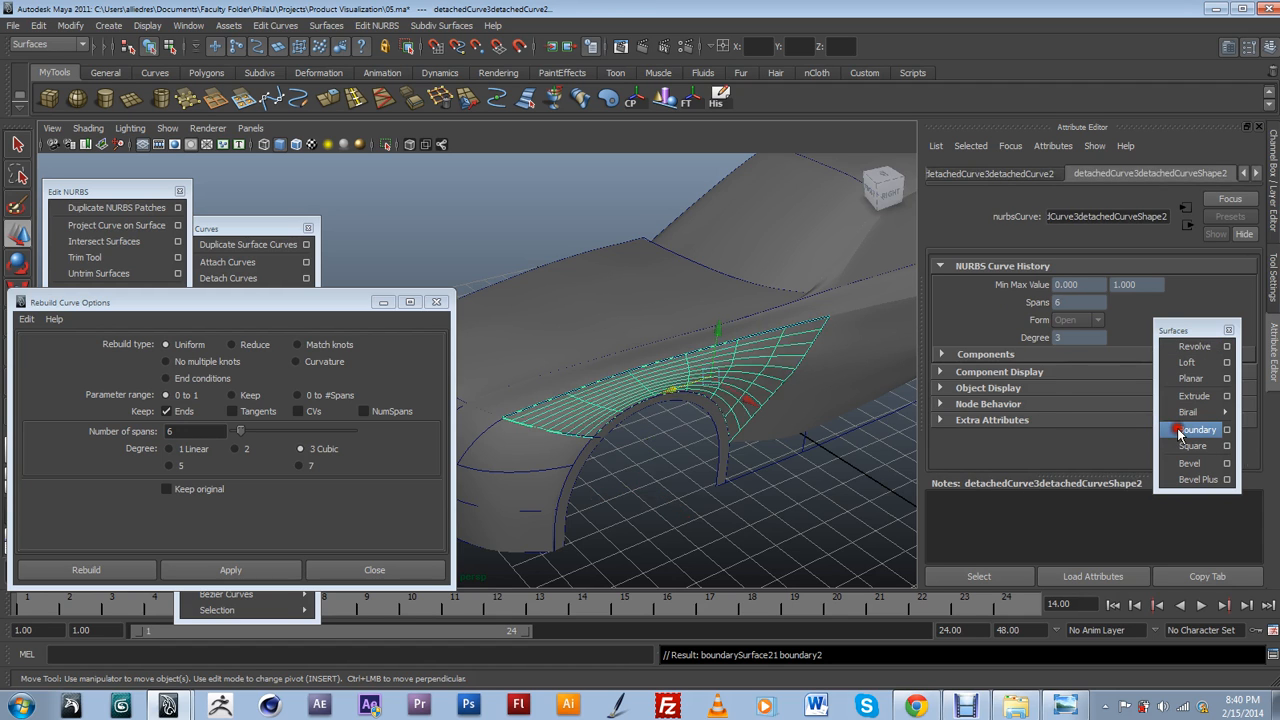
Inspect the shape and isoparms of the new front fender surface from the side and front of the car.
left_click(733, 528)
left_click_drag(768, 535, 760, 491, "alt")
left_click(760, 412)
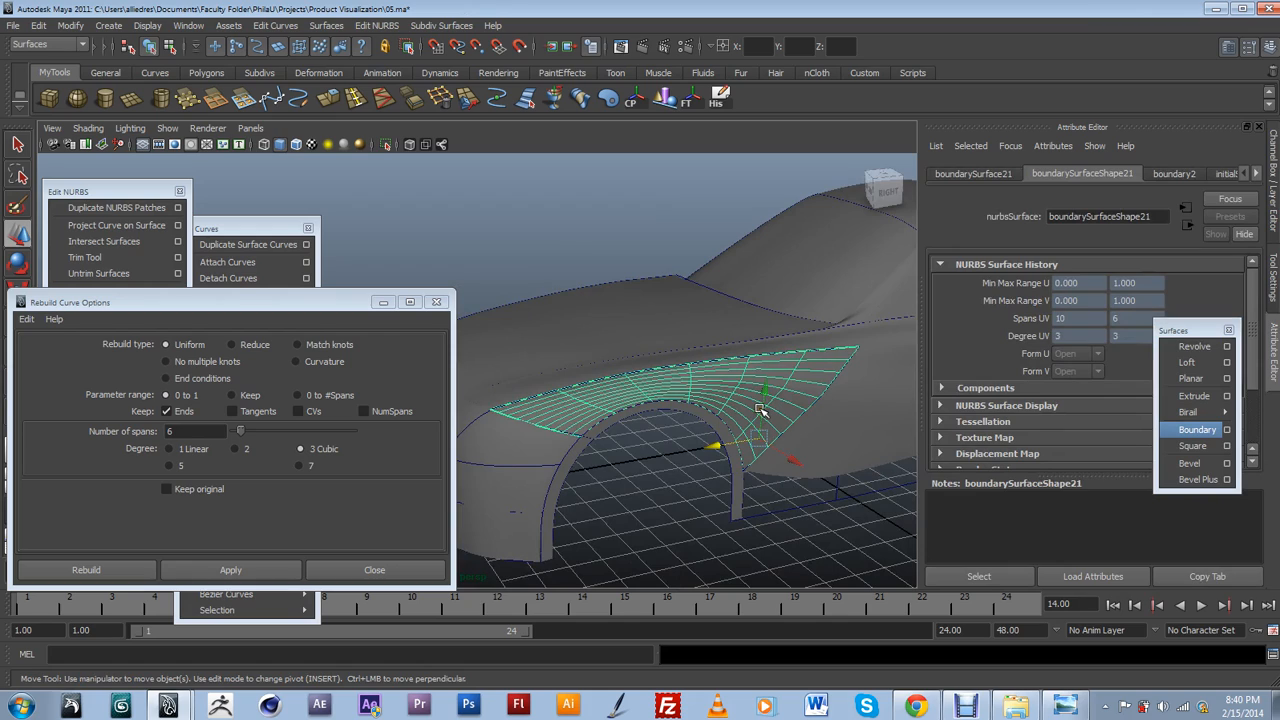
scroll(760, 410, "up", 2)
left_click_drag(805, 422, 610, 422, "alt")
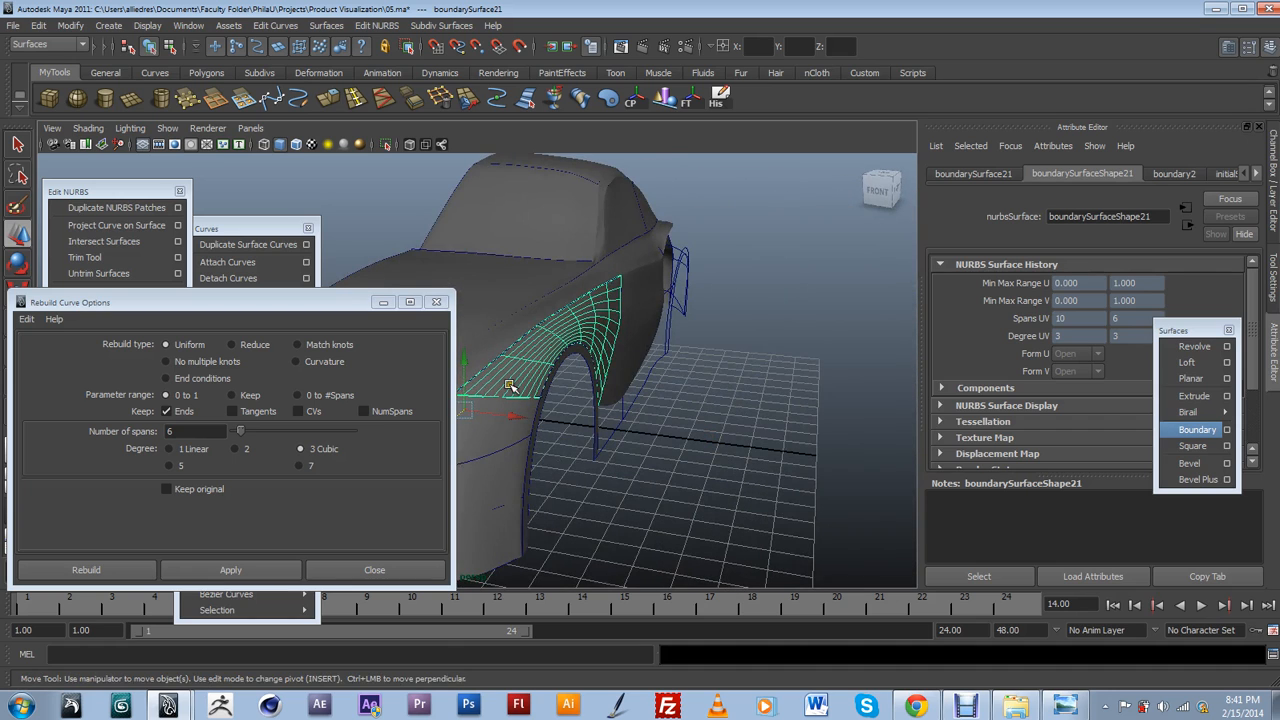
left_click_drag(694, 390, 586, 404, "alt")
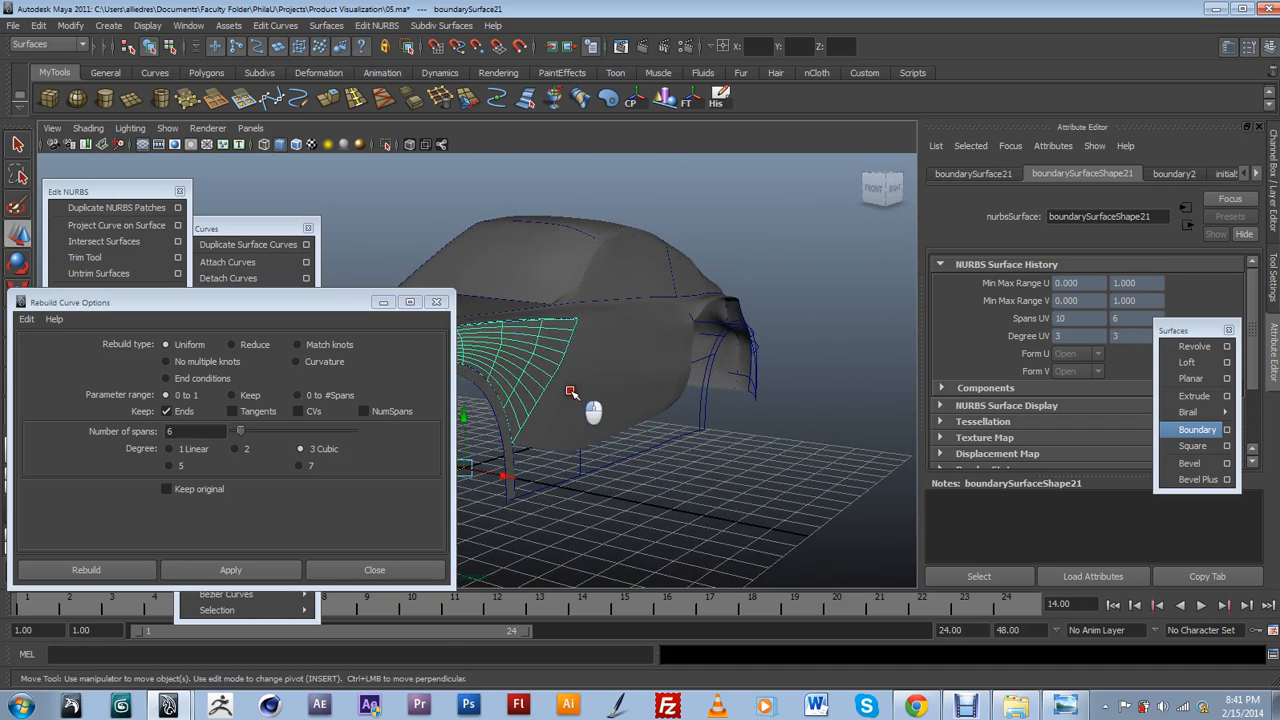
Switch the Surfaces layer from reference to normal display and select the body side surface behind the front fender.
left_click(578, 394)
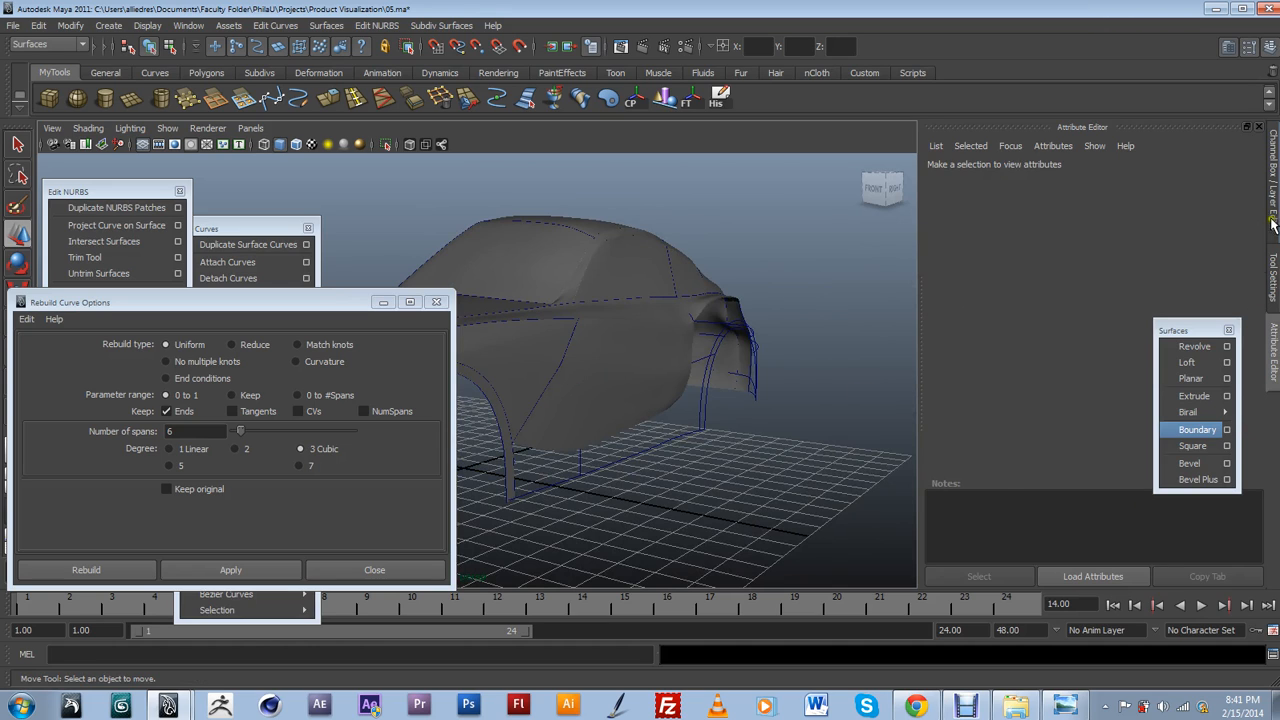
left_click(1274, 180)
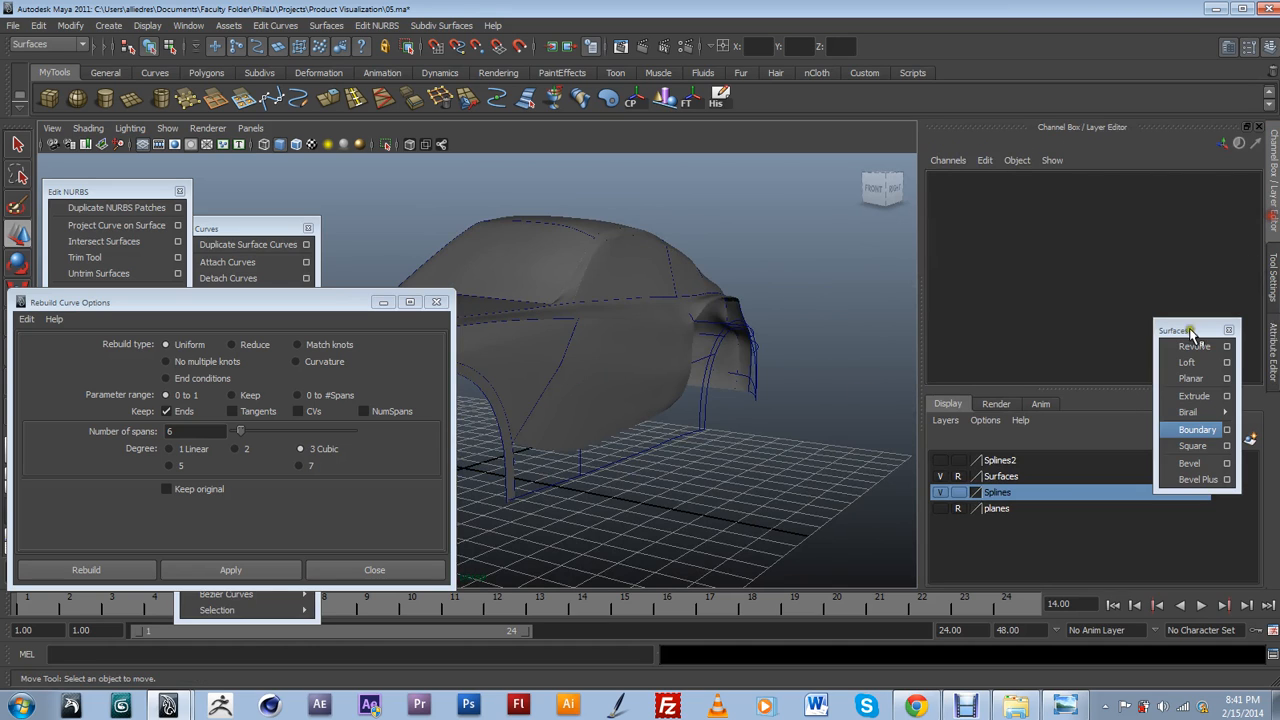
left_click(942, 476)
left_click(941, 476)
left_click(605, 395)
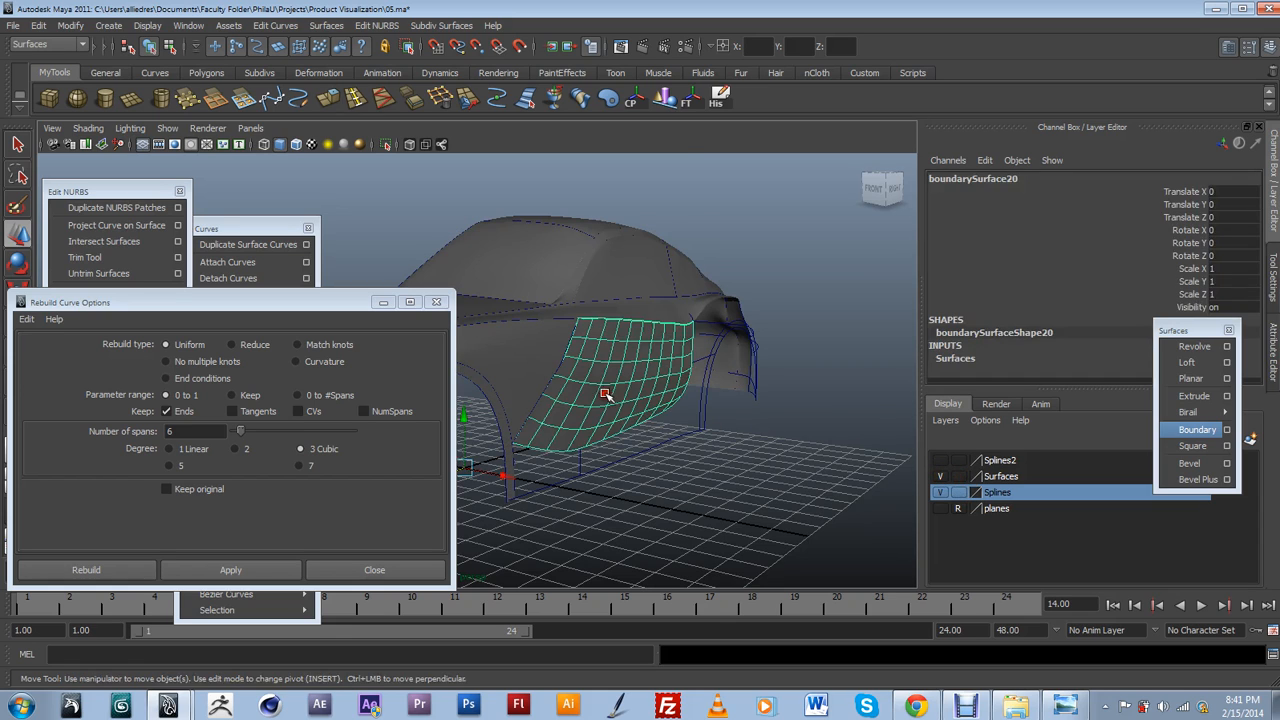
Compare the fender and side surfaces with the BMWZ4Coupe-732_2 reference photo in Windows Photo Viewer, then select the fender surface.
left_click_drag(614, 460, 632, 371, "alt")
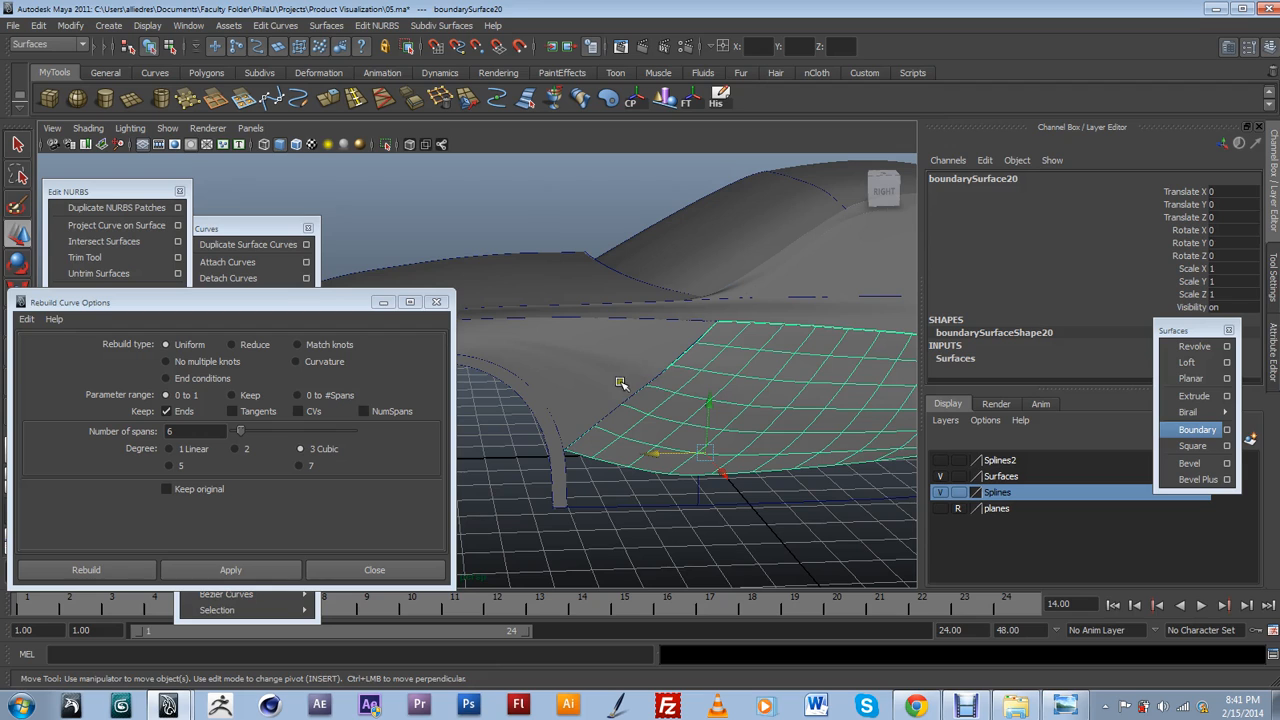
left_click(1064, 705)
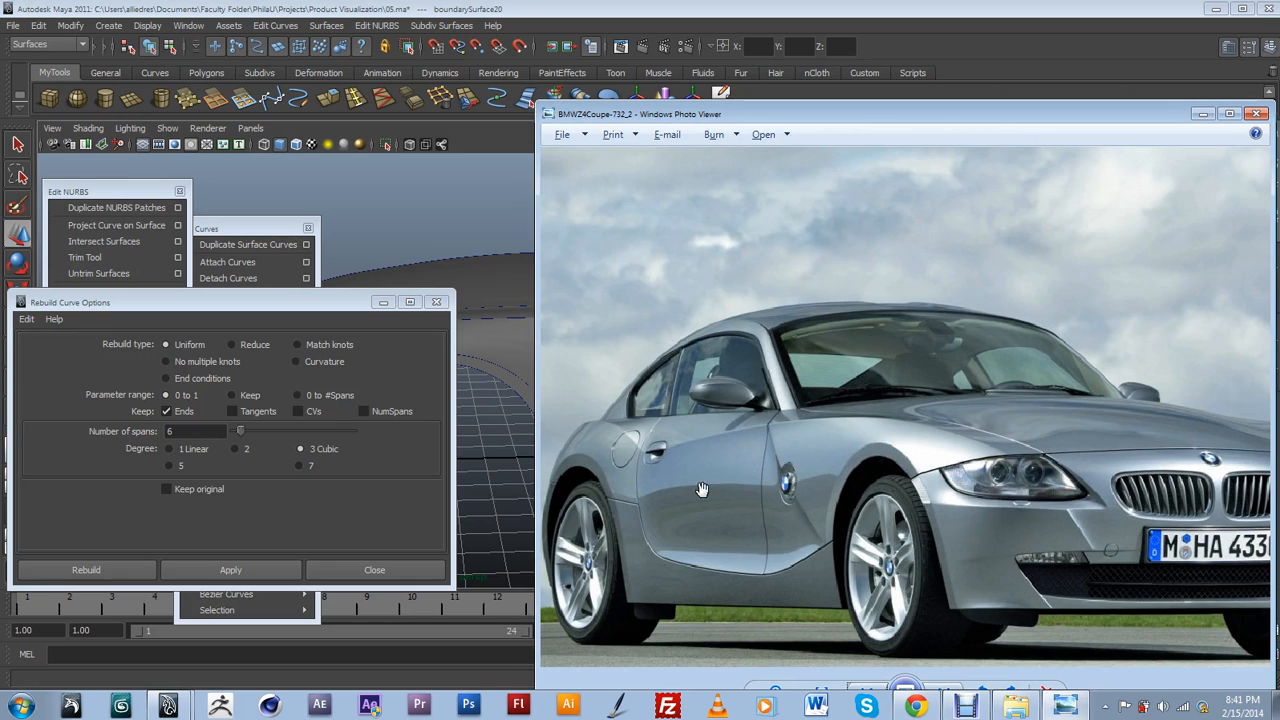
left_click(1196, 118)
left_click_drag(709, 423, 662, 403, "alt")
left_click(742, 362)
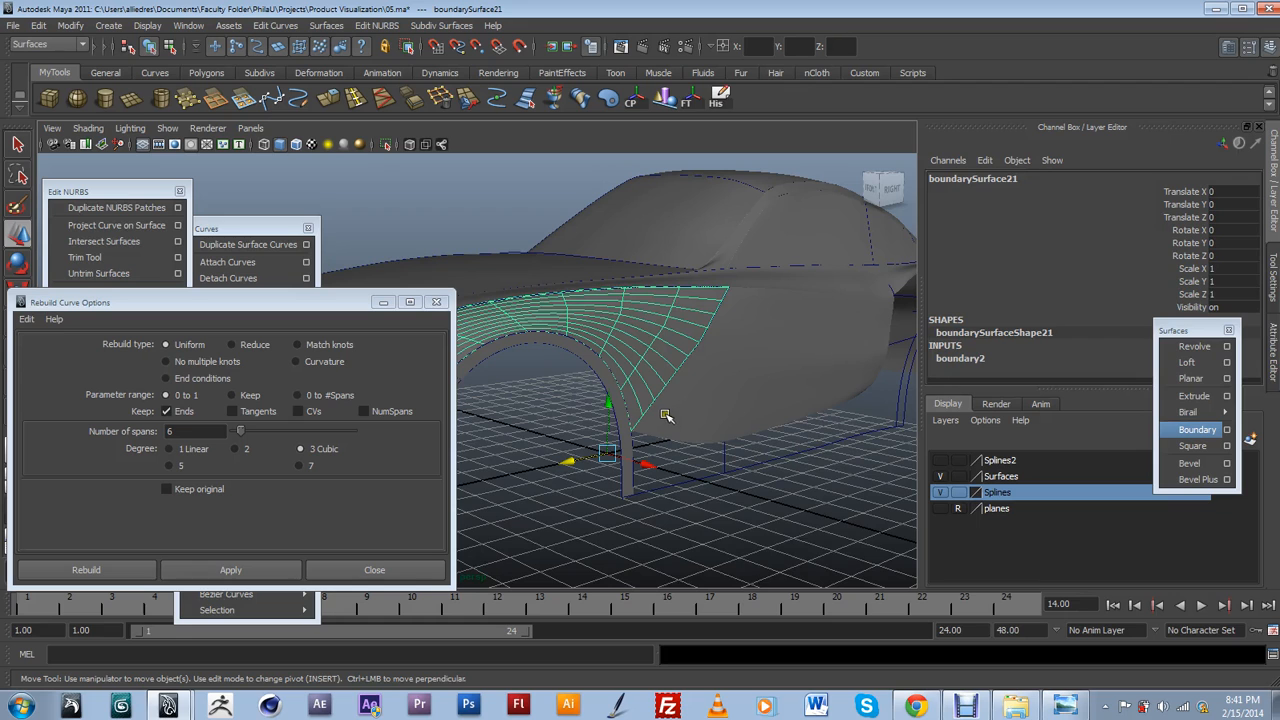
Rebuild the front fender surface as uniform with 6 spans in both U and V.
left_click_drag(255, 303, 582, 555)
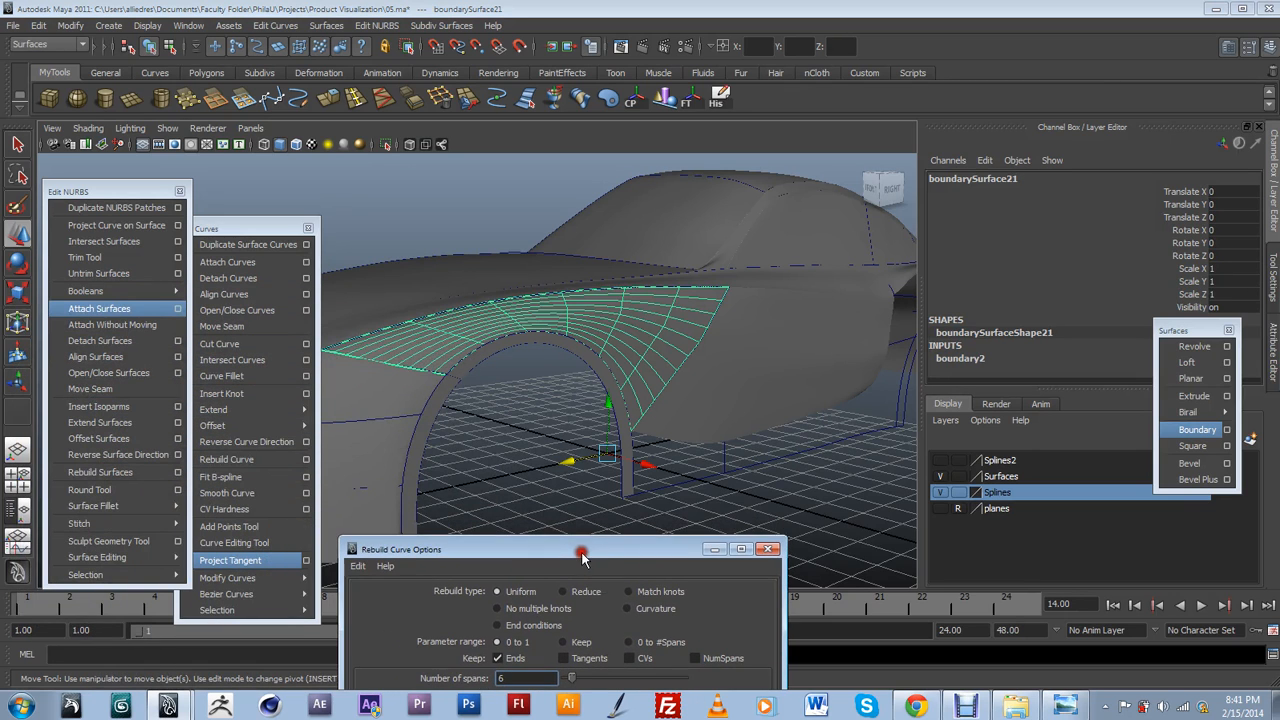
left_click(705, 328)
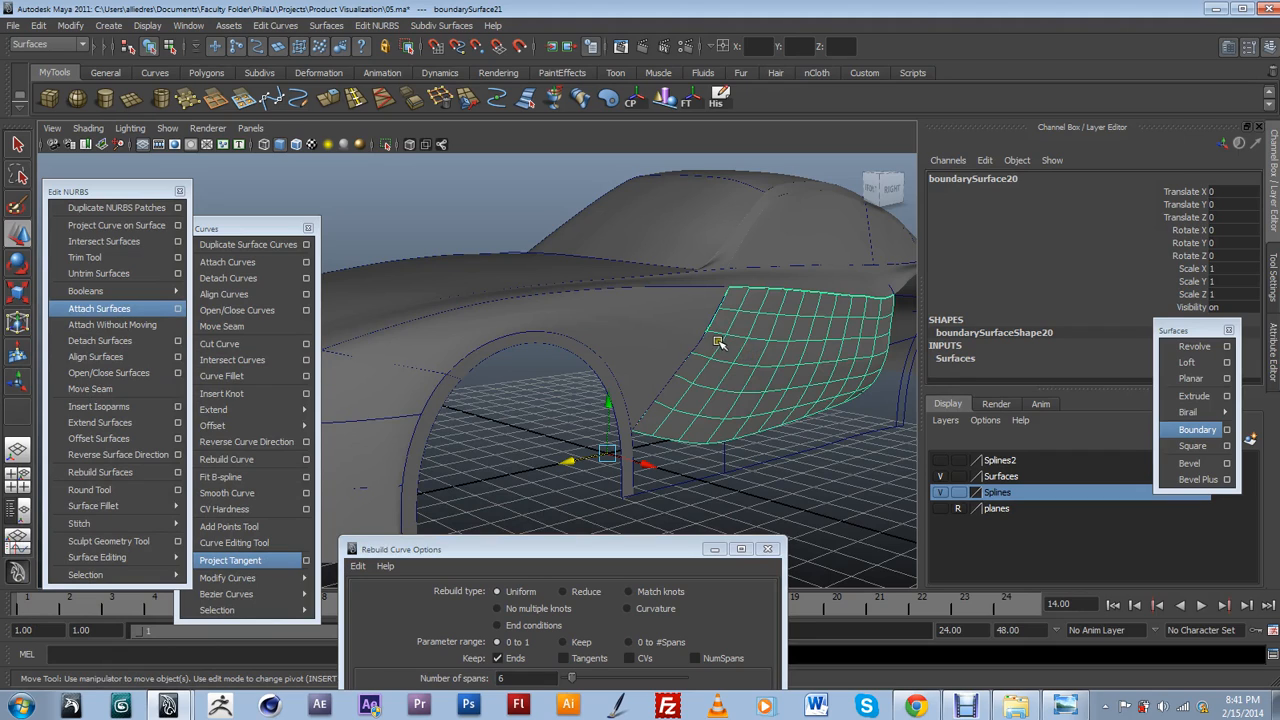
left_click(645, 332)
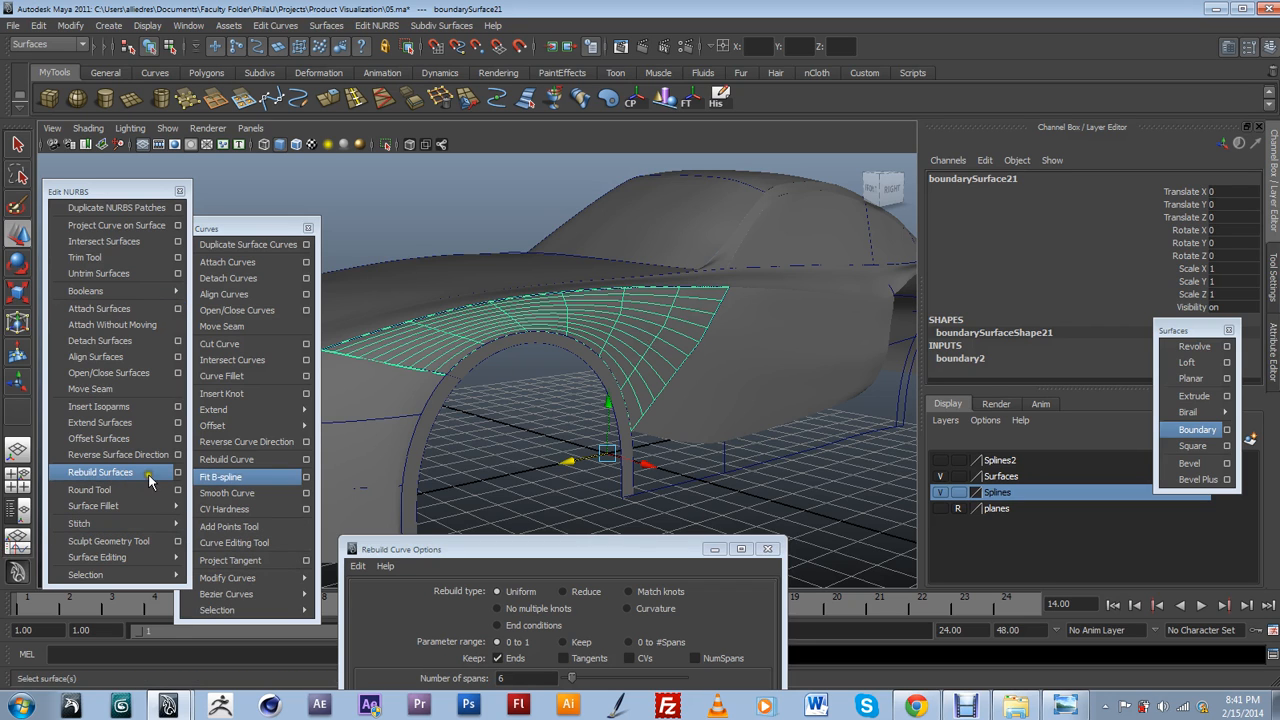
left_click(177, 472)
left_click_drag(510, 617, 249, 312)
left_click(268, 513)
left_click_drag(268, 513, 209, 511)
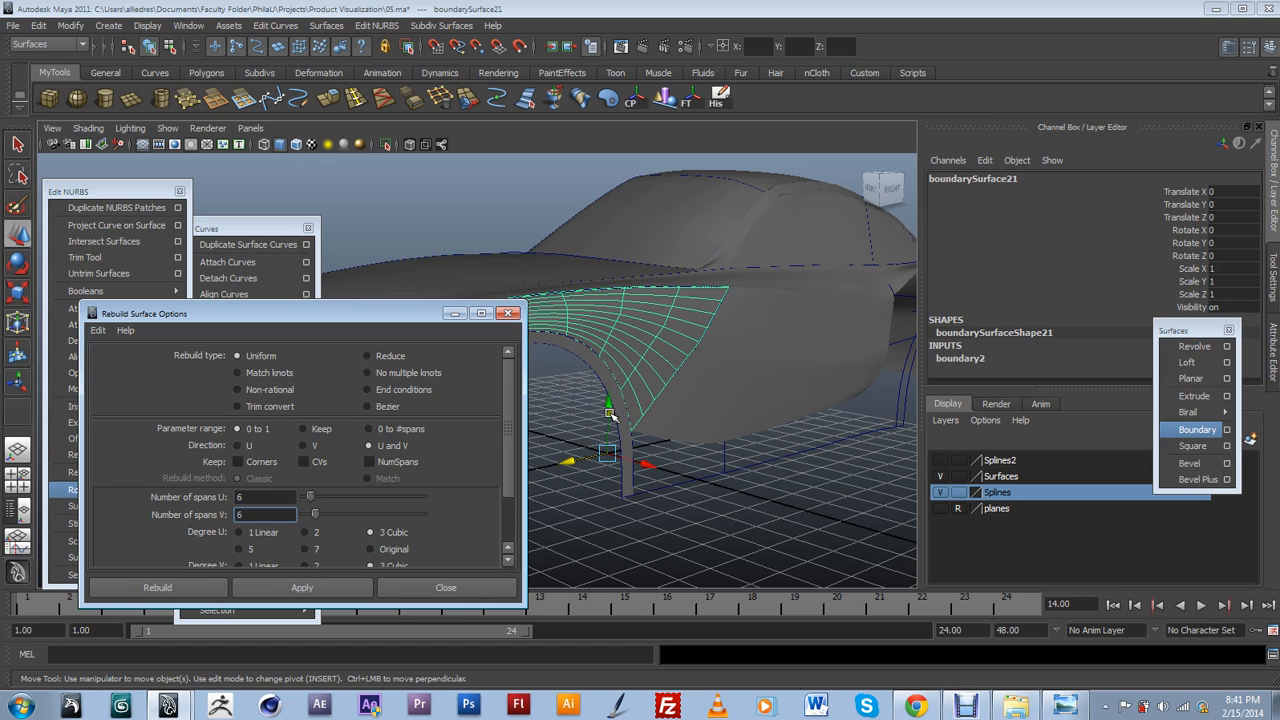
left_click_drag(623, 417, 743, 457, "alt")
left_click(354, 588)
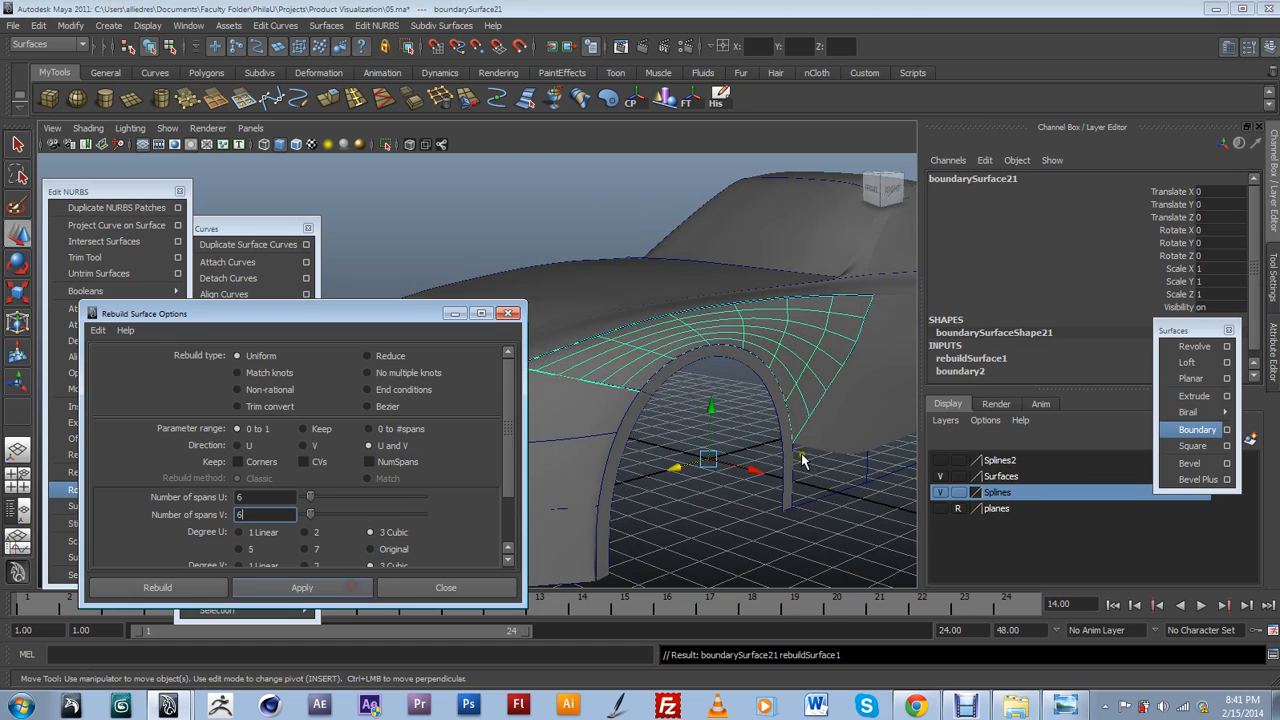
Rebuild the body side surface behind the front fender with 6 spans in both U and V.
left_click_drag(745, 462, 690, 453, "alt")
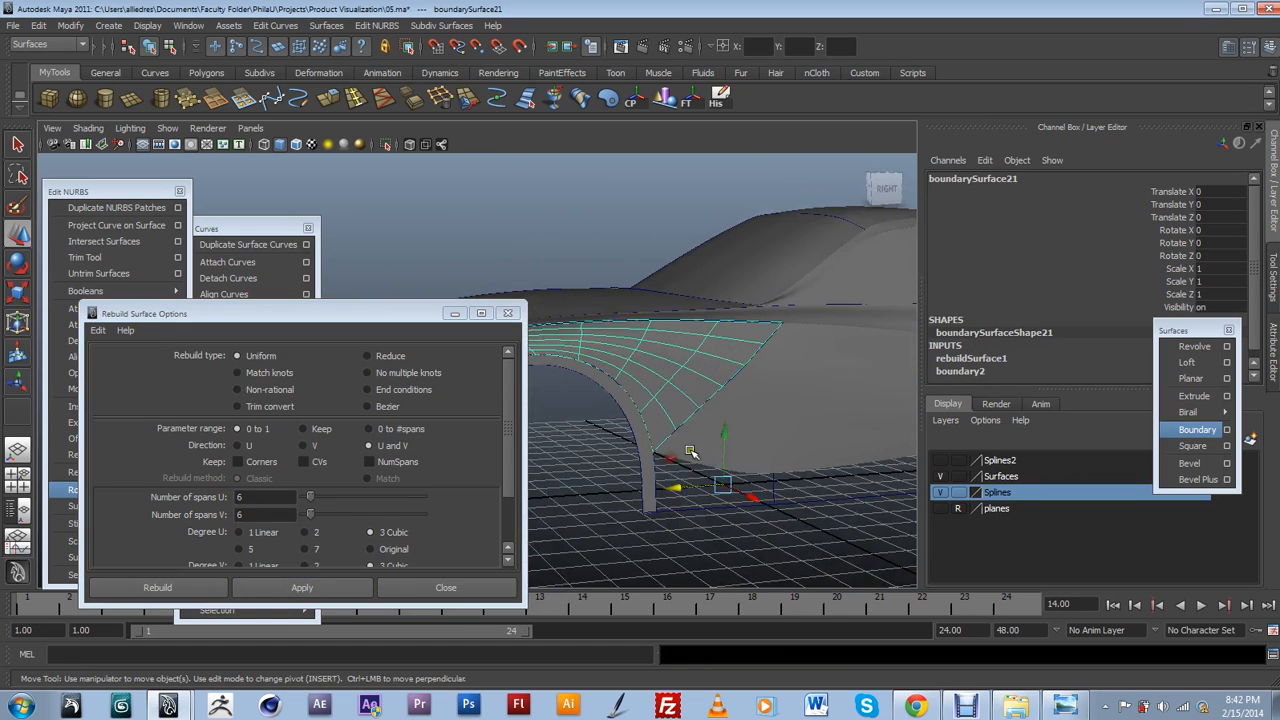
left_click_drag(810, 418, 751, 409, "alt")
left_click(751, 409)
middle_click_drag(807, 430, 752, 430, "alt")
left_click(354, 523)
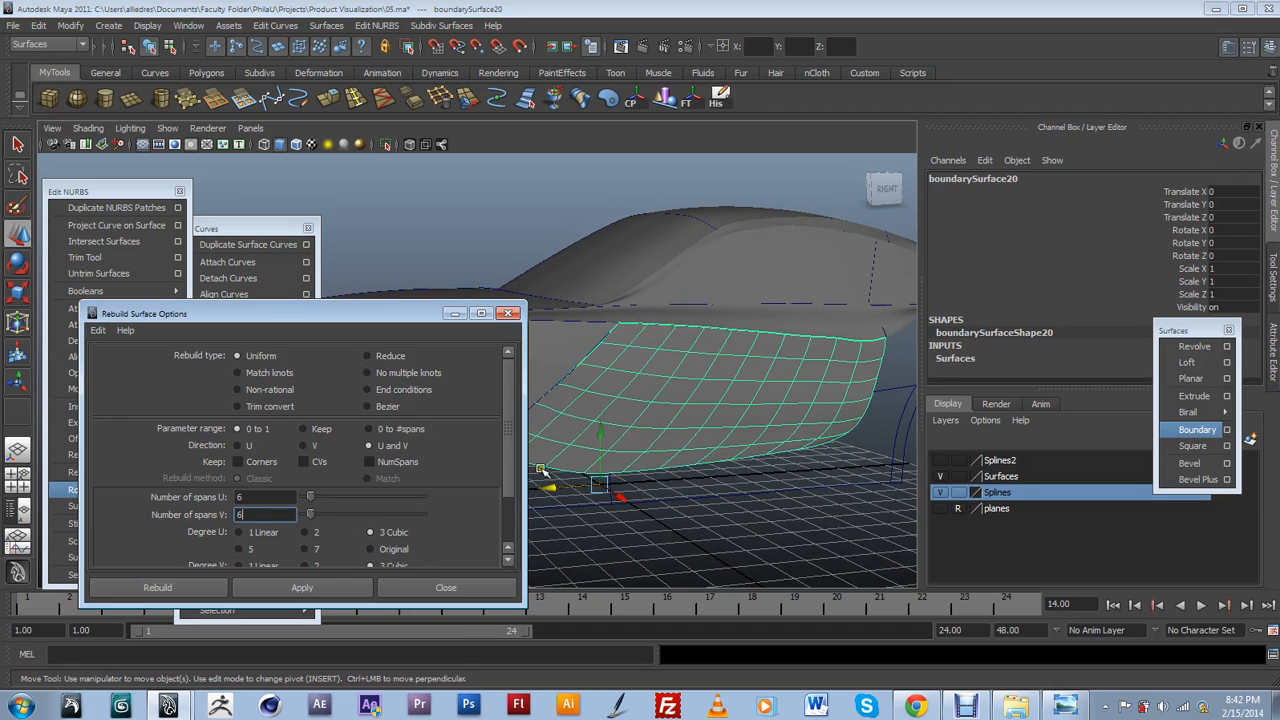
left_click(338, 590)
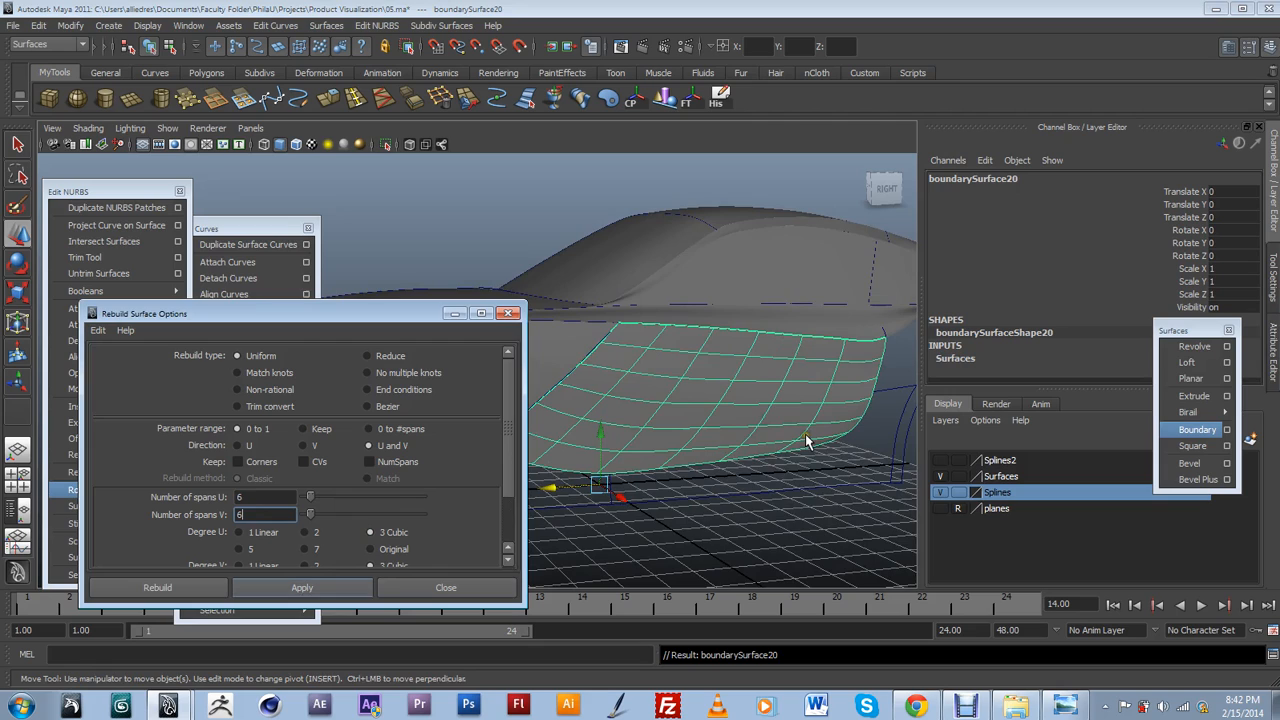
Examine how the rebuilt fender and side surfaces flow together along the side of the car.
scroll(808, 442, "down", 2)
left_click_drag(808, 442, 914, 508, "alt")
middle_click_drag(914, 508, 831, 495, "alt")
left_click_drag(831, 495, 850, 440, "alt")
left_click(835, 496)
left_click_drag(684, 460, 629, 423, "alt")
right_click_drag(629, 423, 726, 434, "alt")
left_click_drag(726, 434, 674, 359, "alt")
right_click_drag(674, 359, 697, 391, "alt")
middle_click_drag(697, 391, 757, 411, "alt")
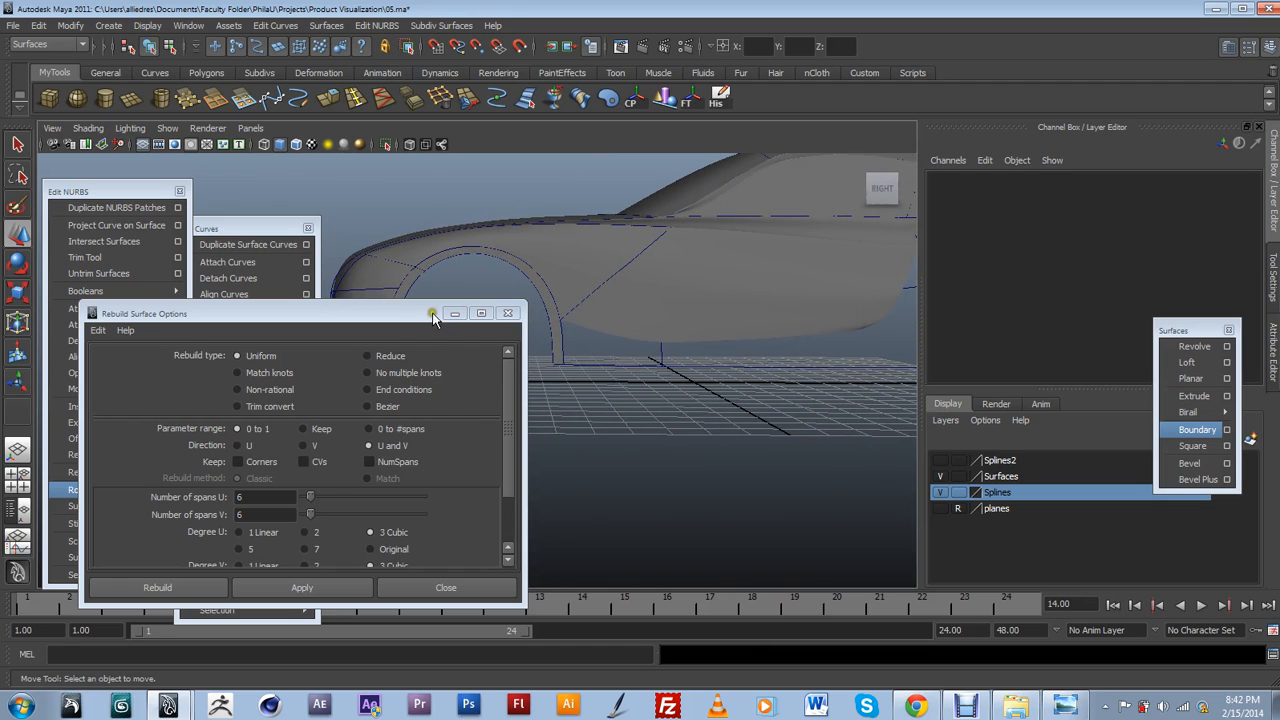
Move the Rebuild Surface Options window clear of the model and select the body side surface between the wheel arches.
left_click_drag(437, 316, 373, 312)
left_click(826, 338)
left_click_drag(838, 357, 734, 351, "alt")
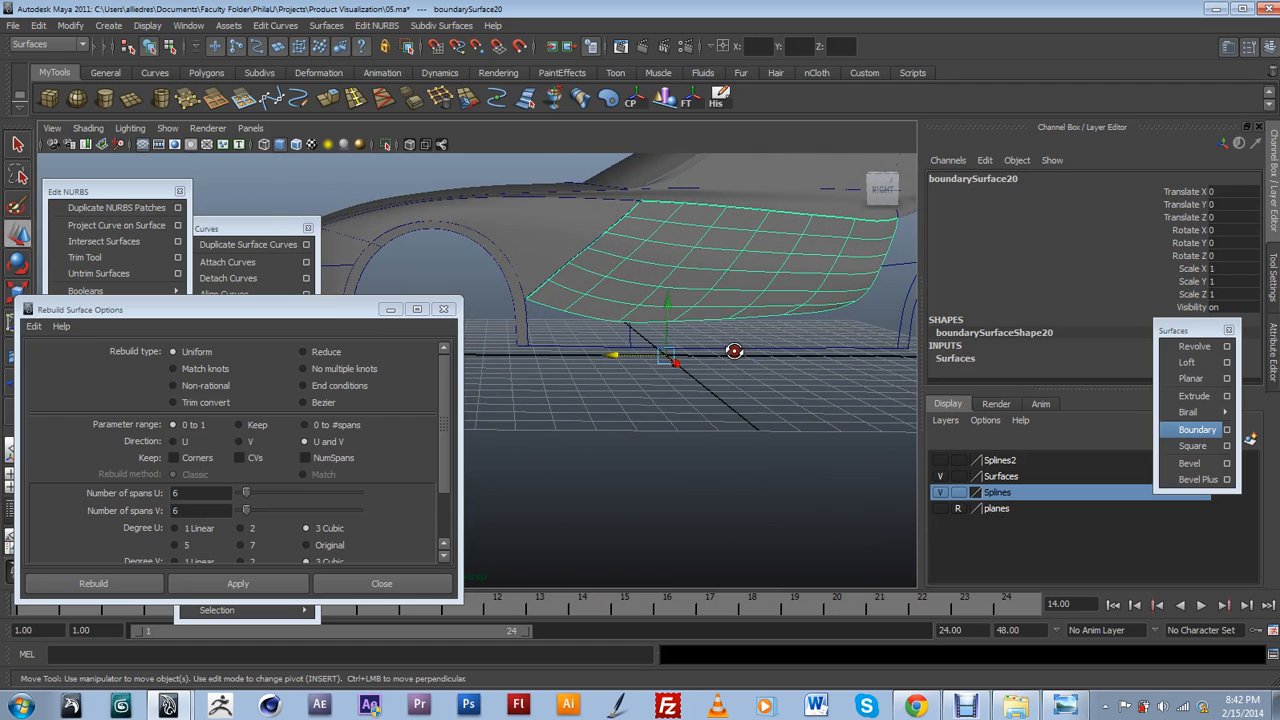
left_click_drag(820, 368, 780, 354, "alt")
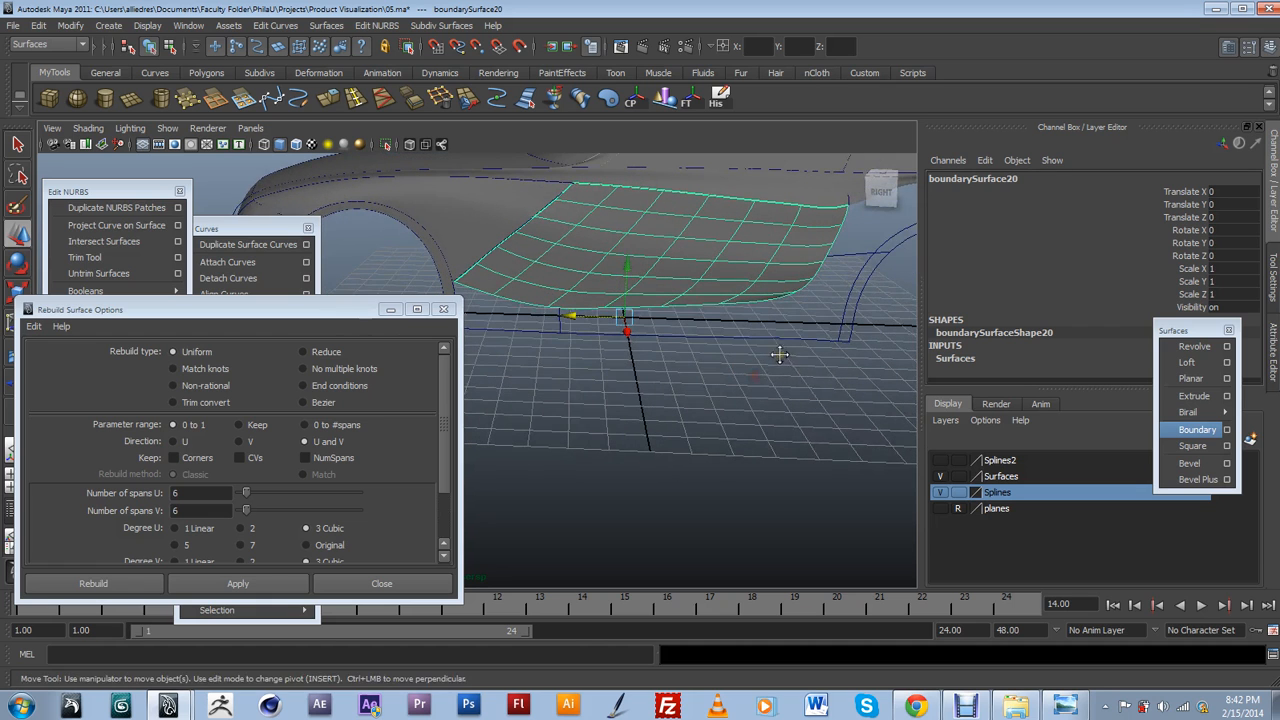
Browse the reference photos in Windows Photo Viewer to the bmw-z4-m-coup-10 side view and study the lower body, then return to Maya.
left_click(1060, 706)
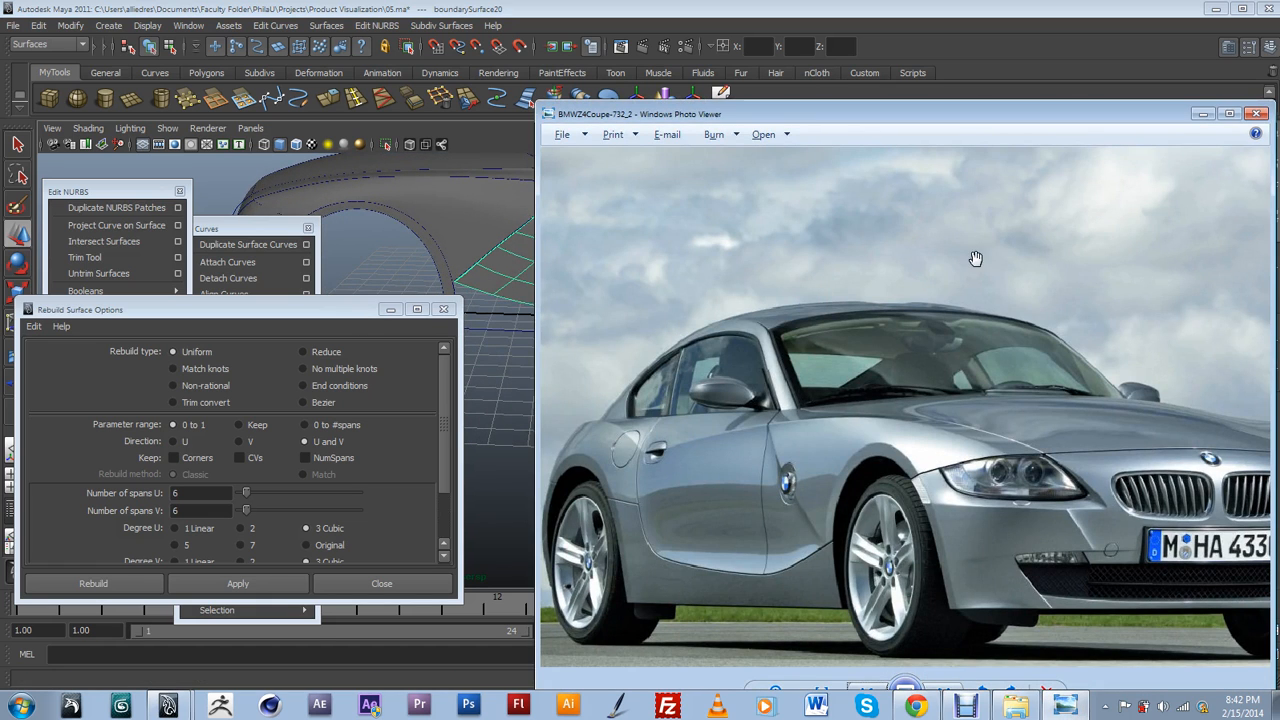
left_click_drag(966, 128, 831, 85)
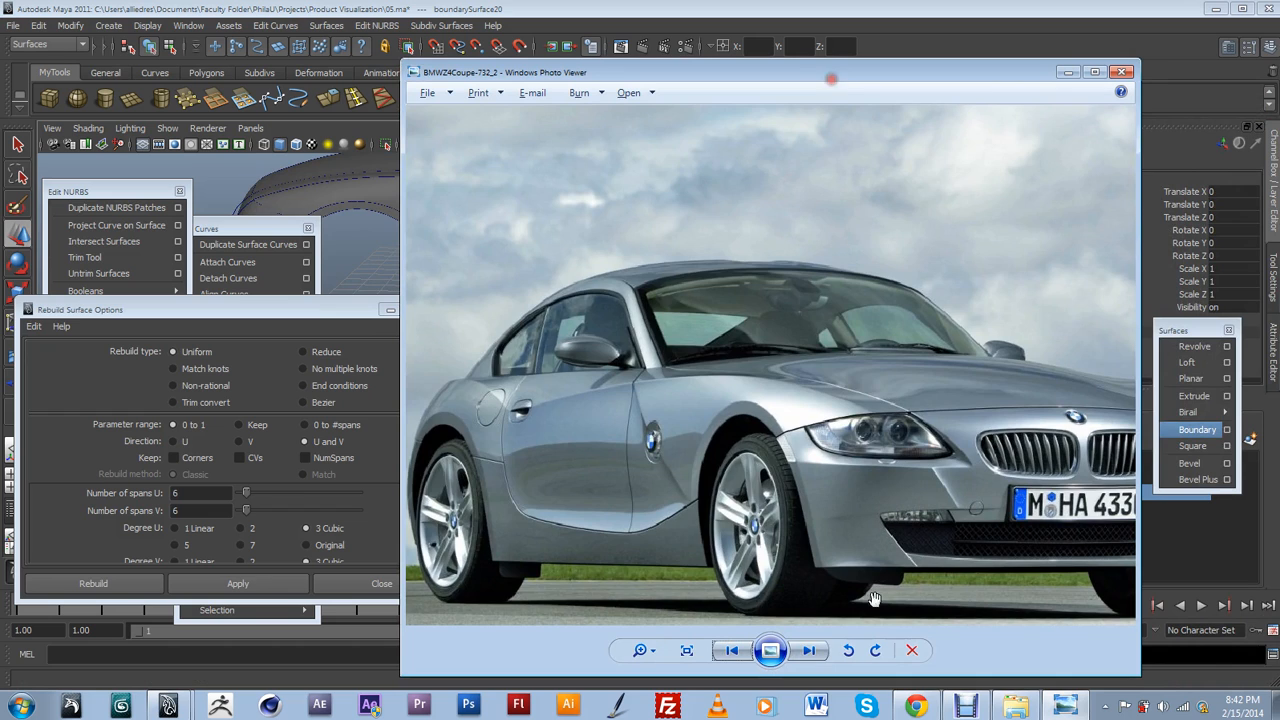
left_click(812, 651)
left_click(812, 651)
left_click(812, 651)
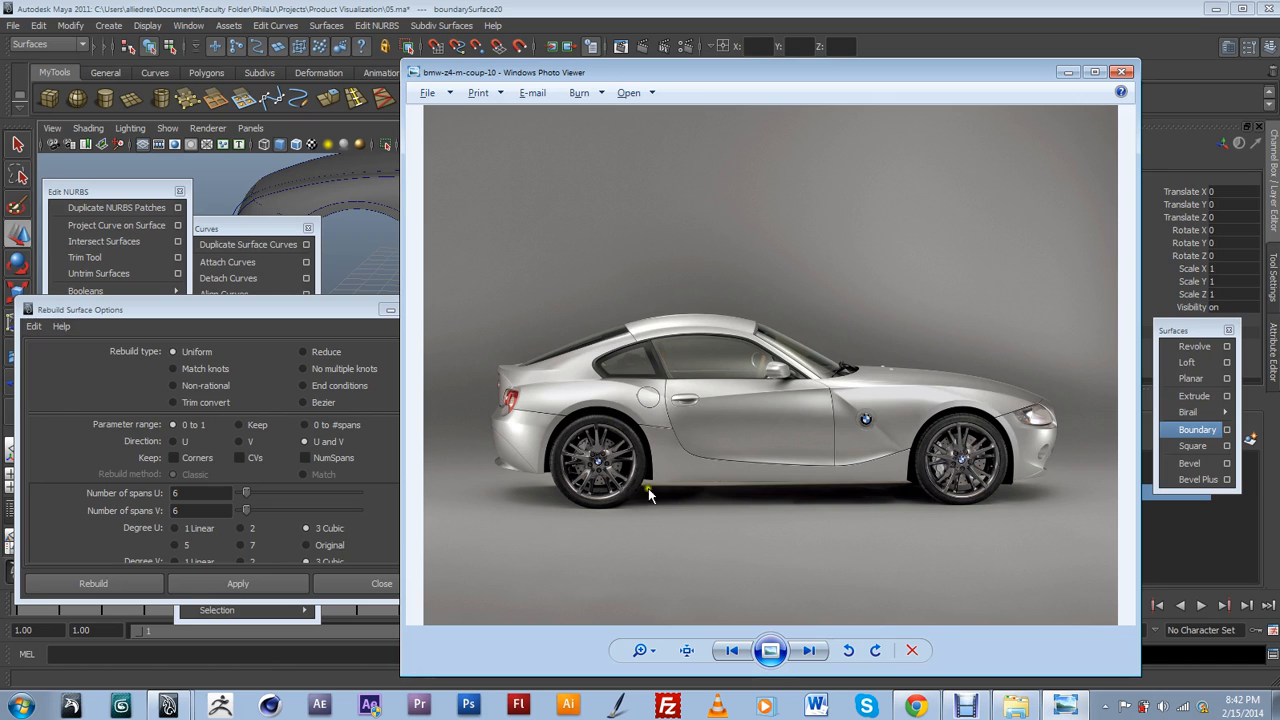
left_click(1068, 72)
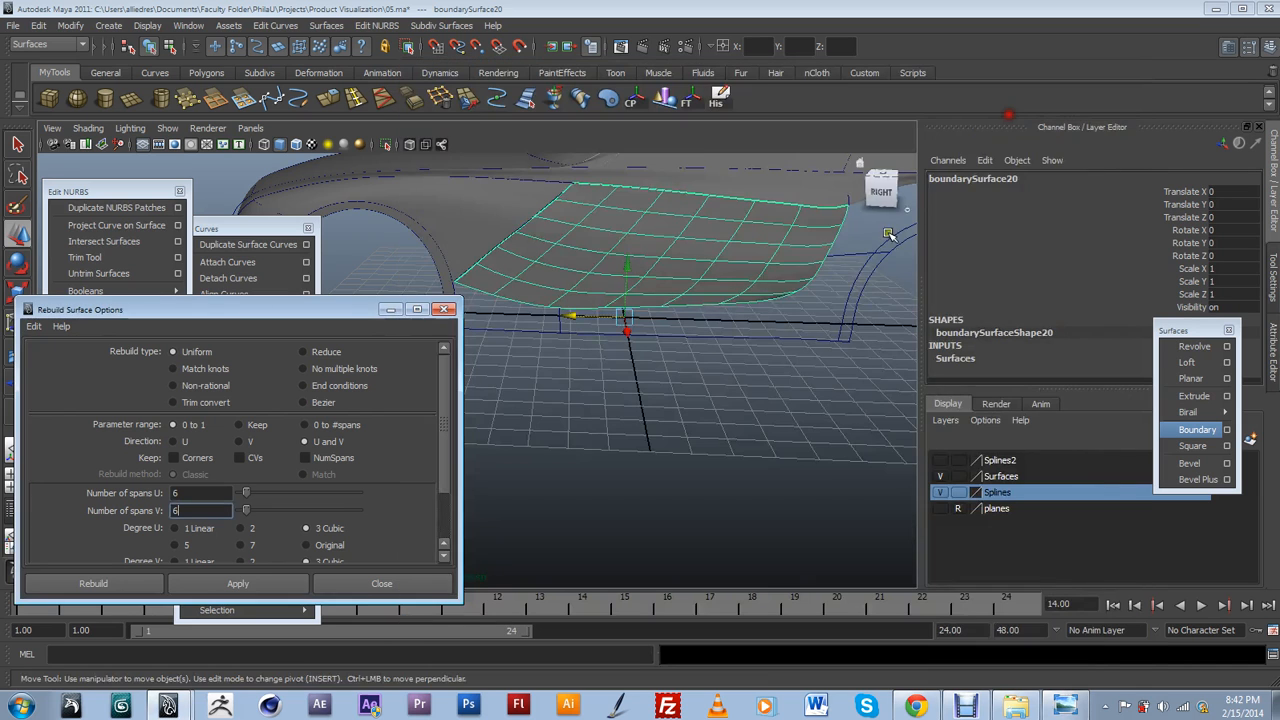
Add the body side surface between the wheel arches to the Surfaces layer and set that layer to Reference display.
right_click_drag(692, 393, 777, 359, "alt")
middle_click_drag(889, 269, 823, 283, "alt")
left_click(831, 266)
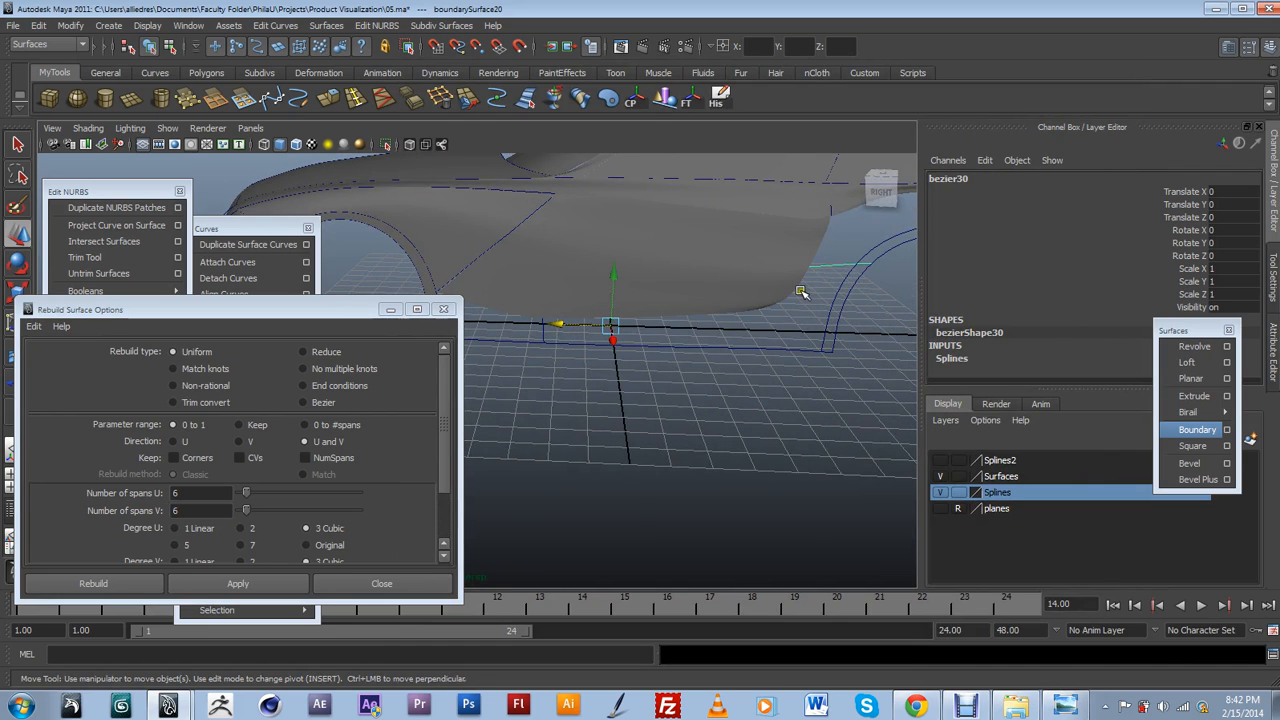
middle_click_drag(800, 325, 830, 296, "alt")
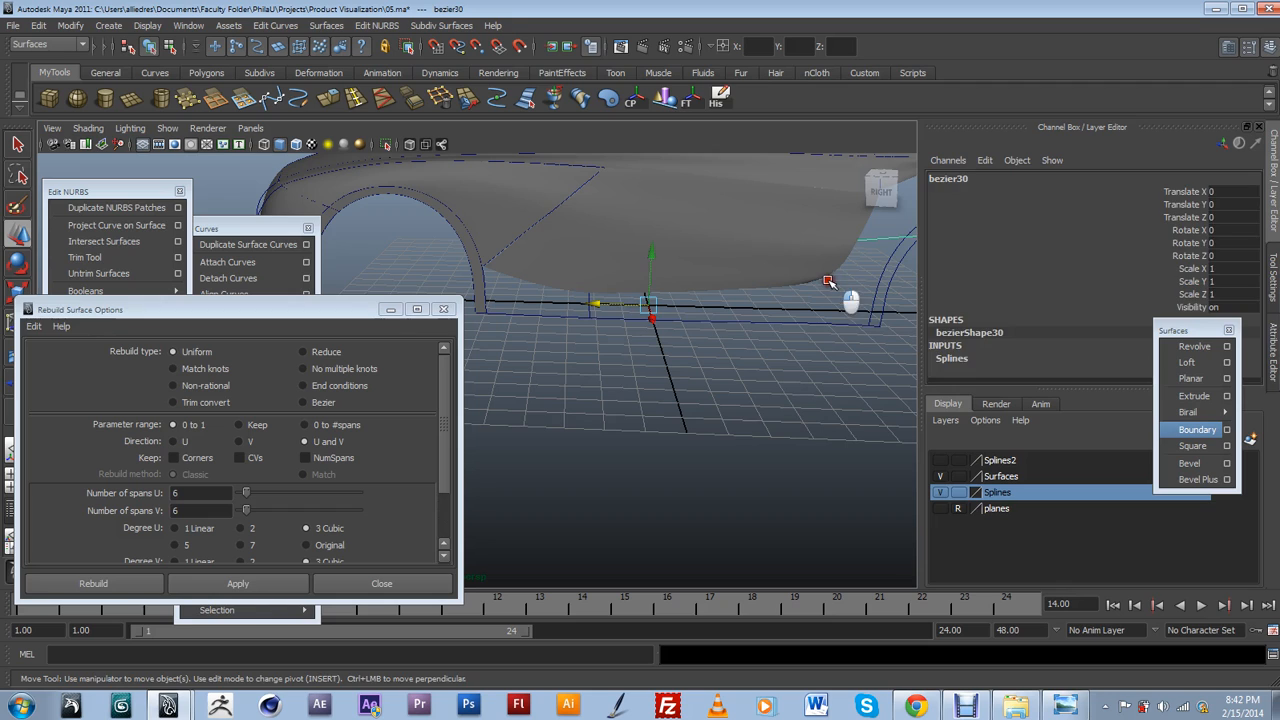
left_click(827, 280)
left_click(806, 279)
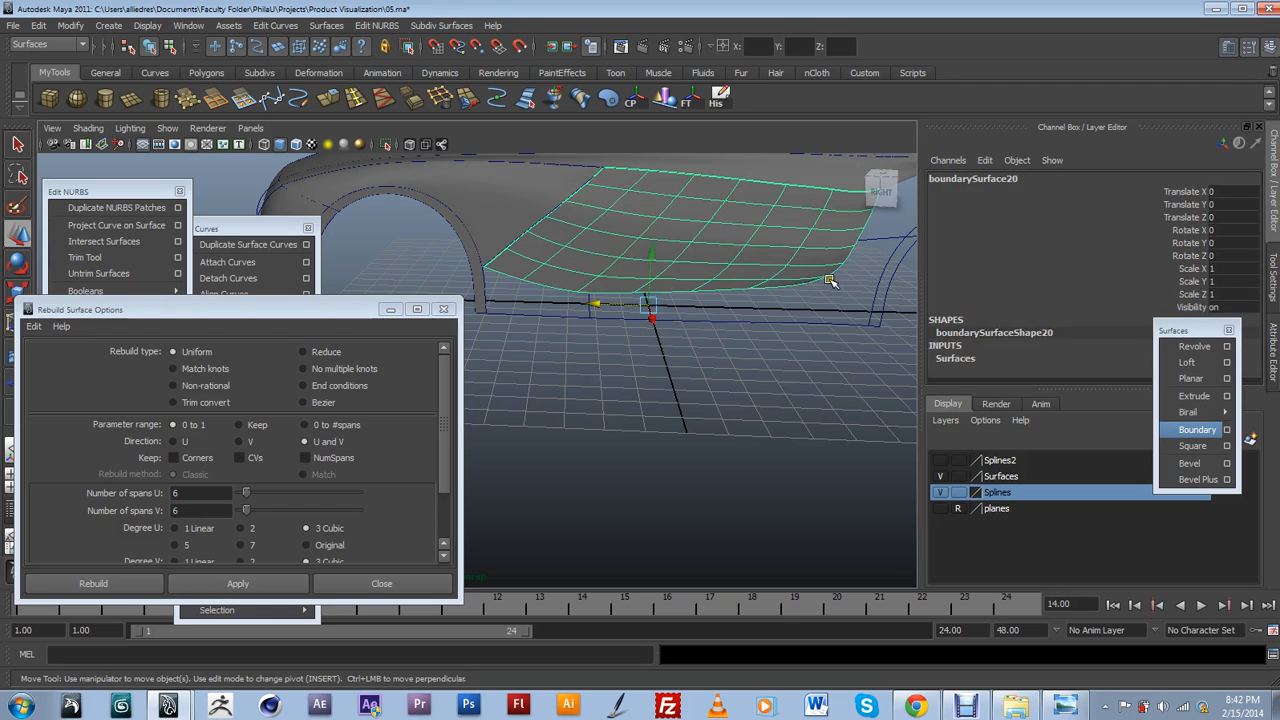
left_click(1007, 478)
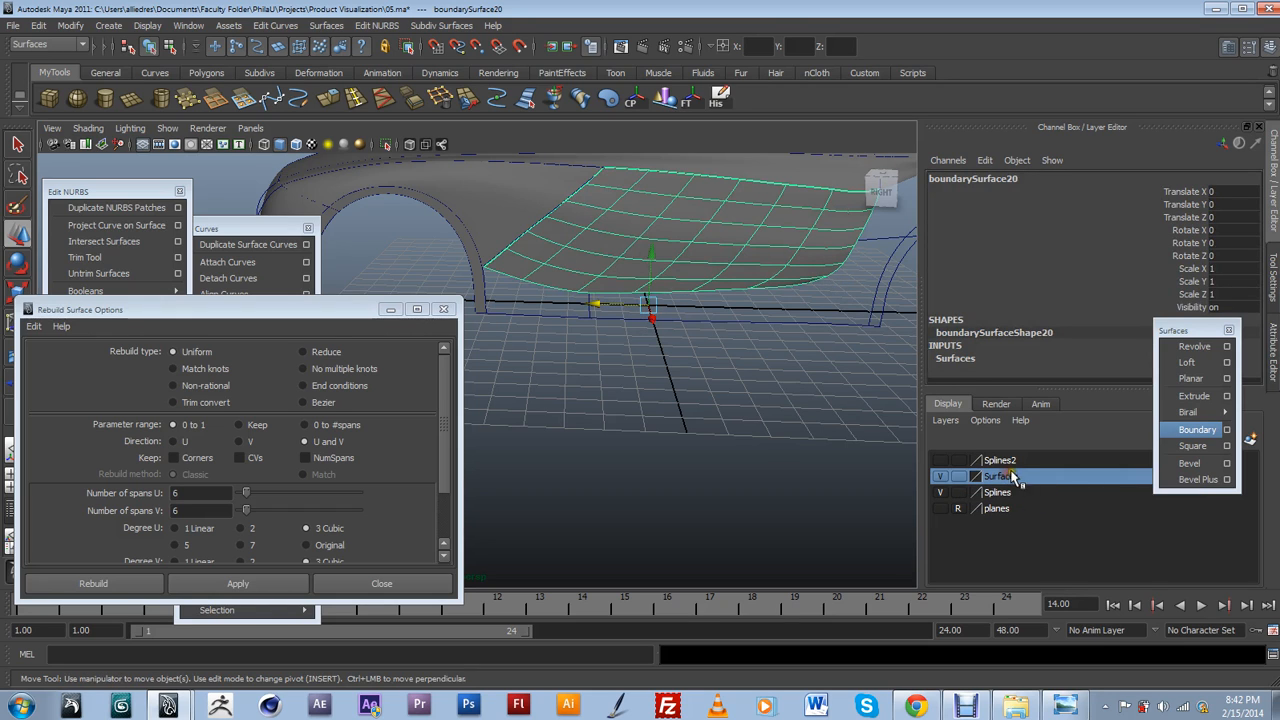
right_click(1007, 478)
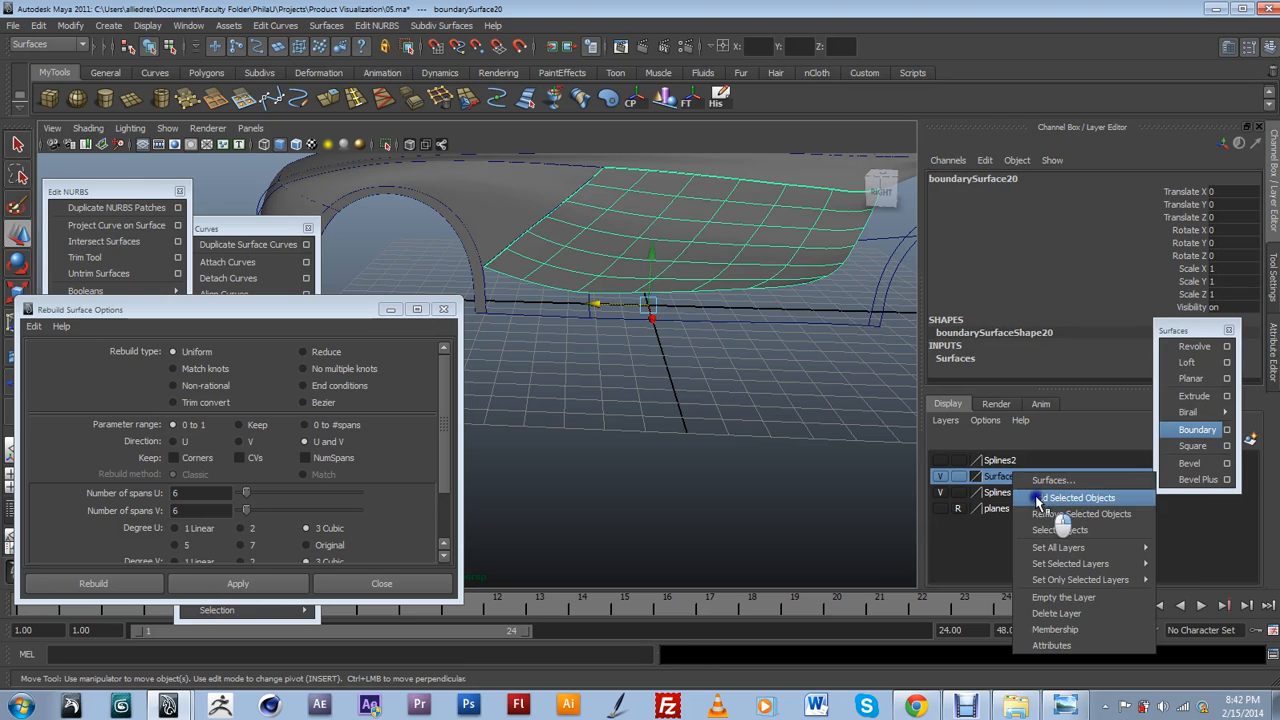
left_click(1038, 498)
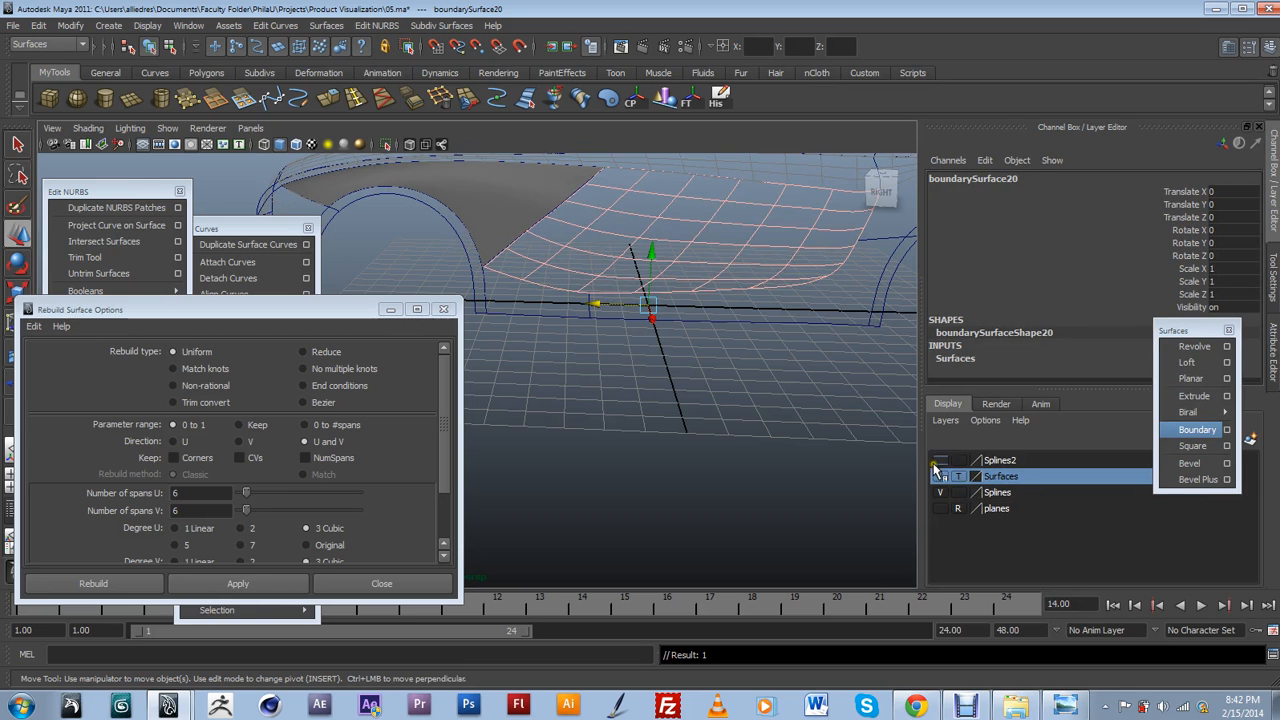
left_click(962, 481)
left_click(962, 481)
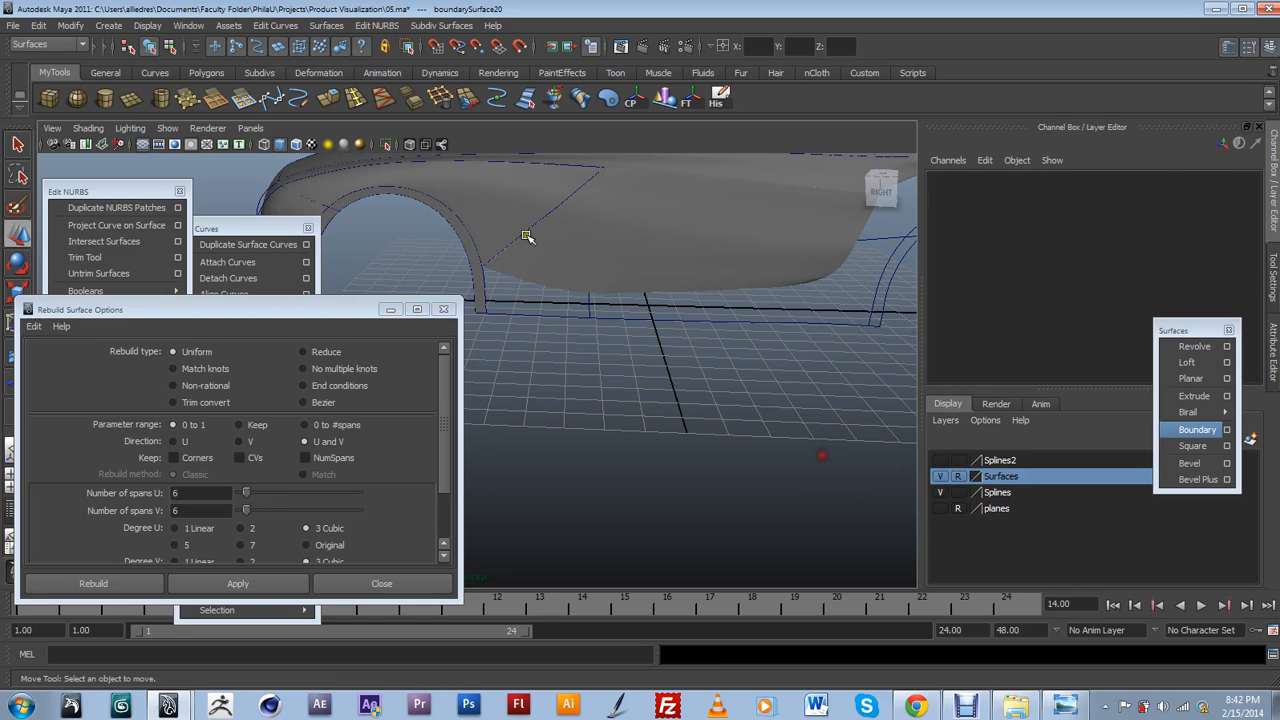
Add the front fender surface to the Surfaces layer and clear the selection.
left_click(461, 242)
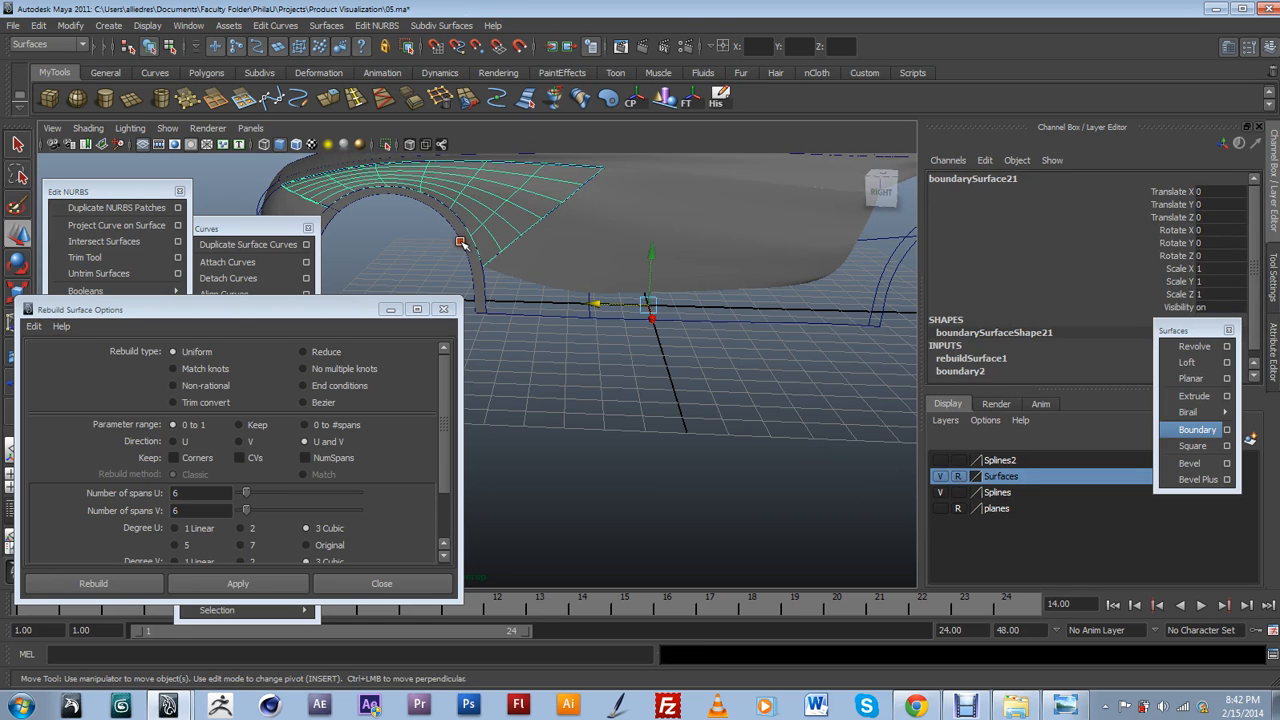
right_click(1025, 479)
left_click(1060, 500)
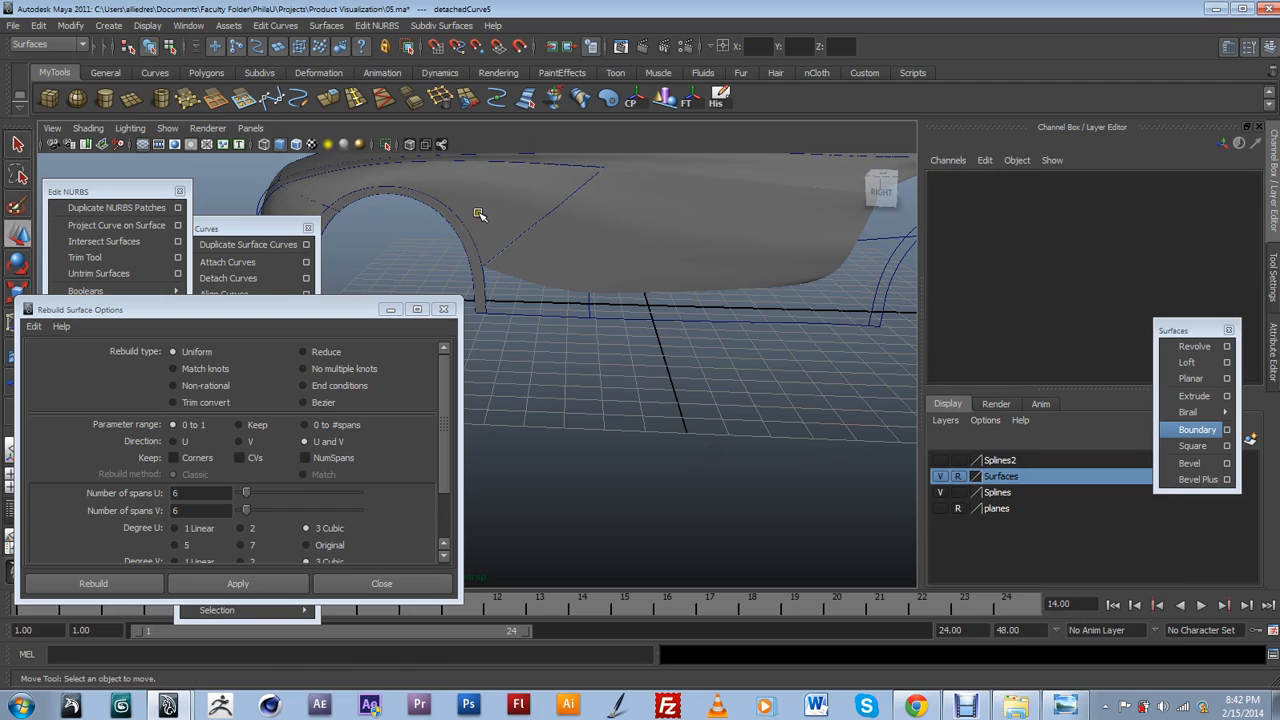
key("ctrl+z")
right_click(1013, 487)
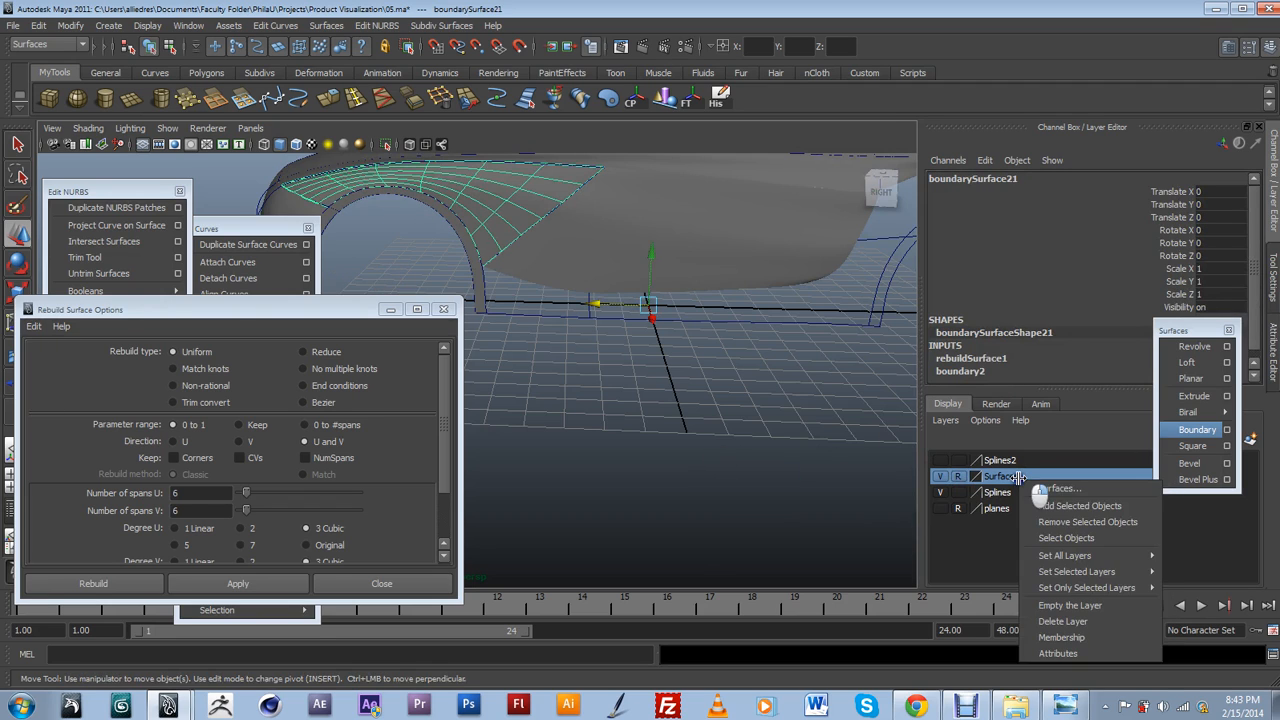
left_click(1044, 499)
left_click(624, 368)
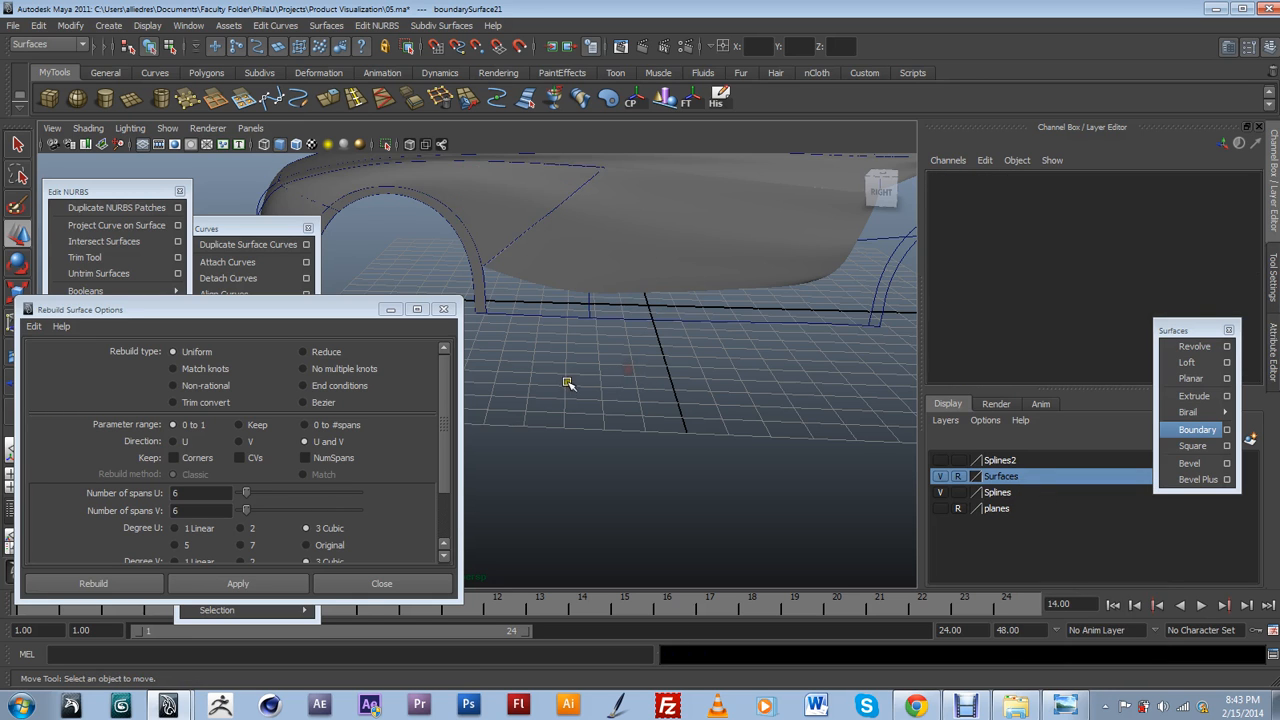
Show the Splines2 layer and select the curve along the rear edge of the body side surface.
left_click_drag(667, 375, 700, 472, "alt")
left_click(940, 460)
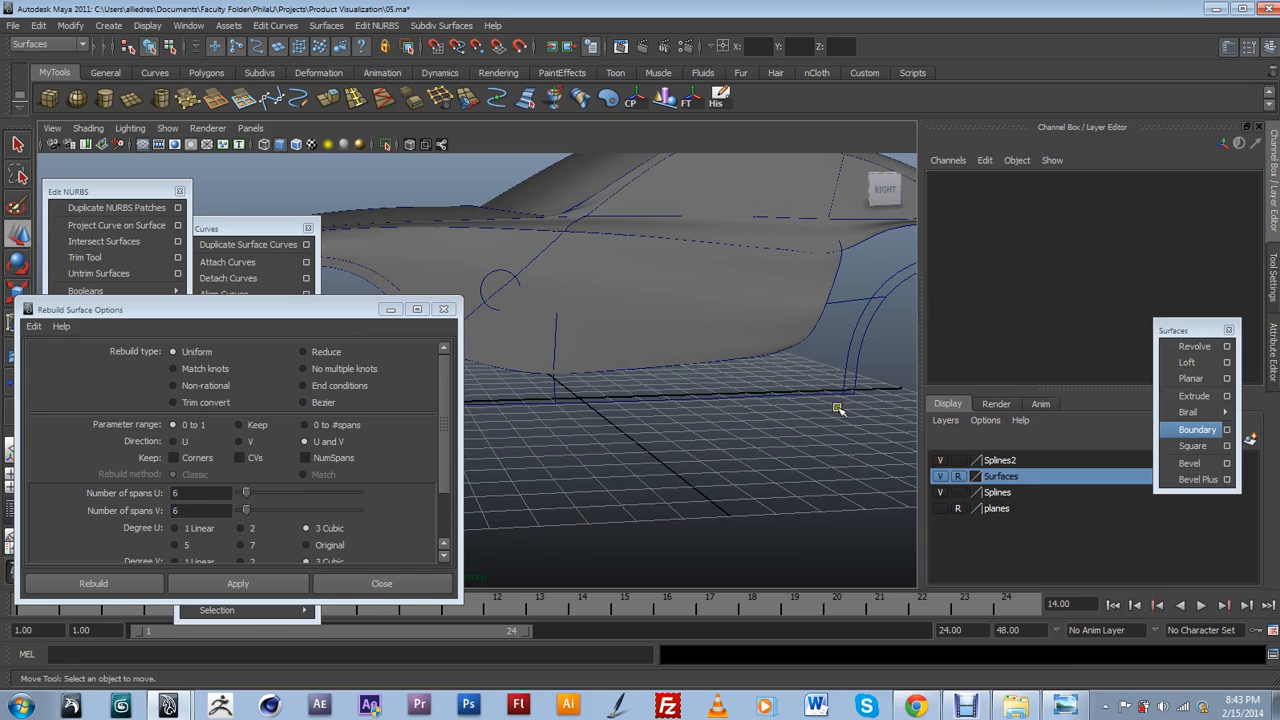
left_click(803, 344)
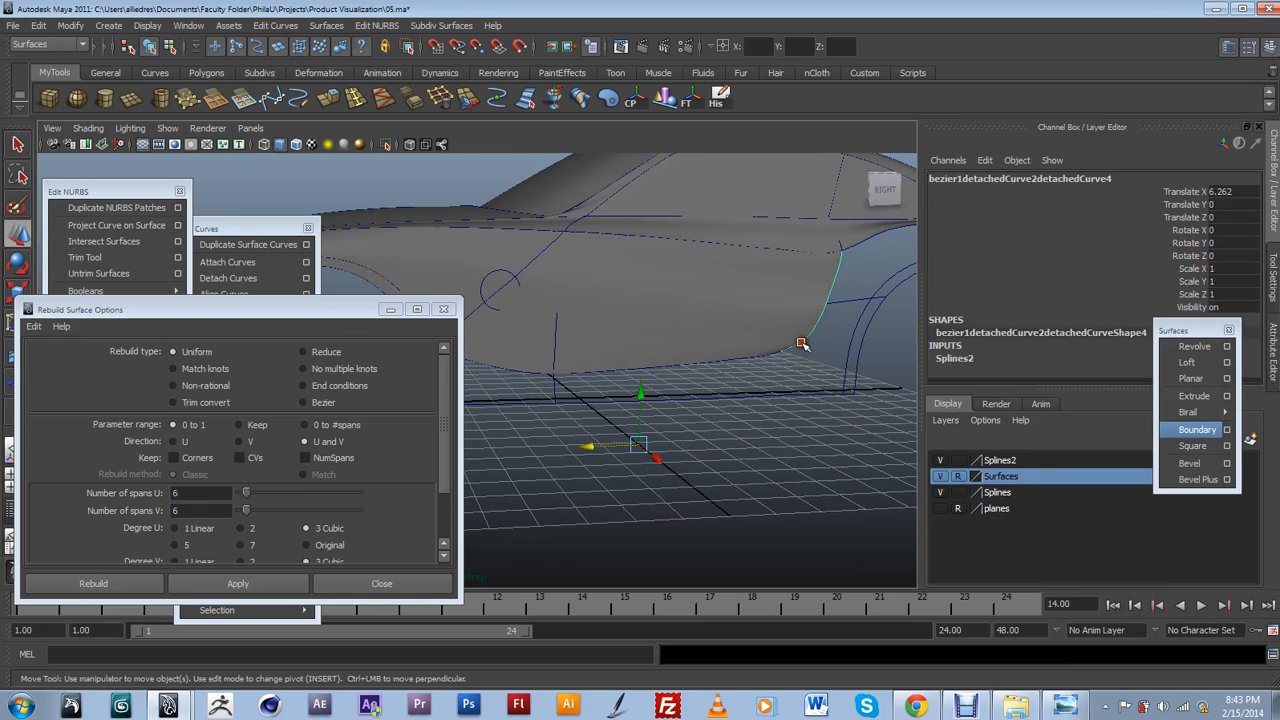
Examine the rear and lower edge curves of the body side from several angles and undo the rear curve's accidental move.
left_click_drag(803, 377, 648, 393, "alt")
right_click_drag(648, 393, 623, 363, "alt")
left_click_drag(623, 363, 761, 440, "alt")
right_click_drag(761, 440, 757, 423, "alt")
left_click_drag(757, 423, 768, 388, "alt")
right_click_drag(768, 388, 823, 437, "alt")
left_click_drag(823, 437, 611, 365, "alt")
right_click_drag(611, 365, 586, 434, "alt")
left_click_drag(586, 434, 566, 417, "alt")
key("ctrl+z")
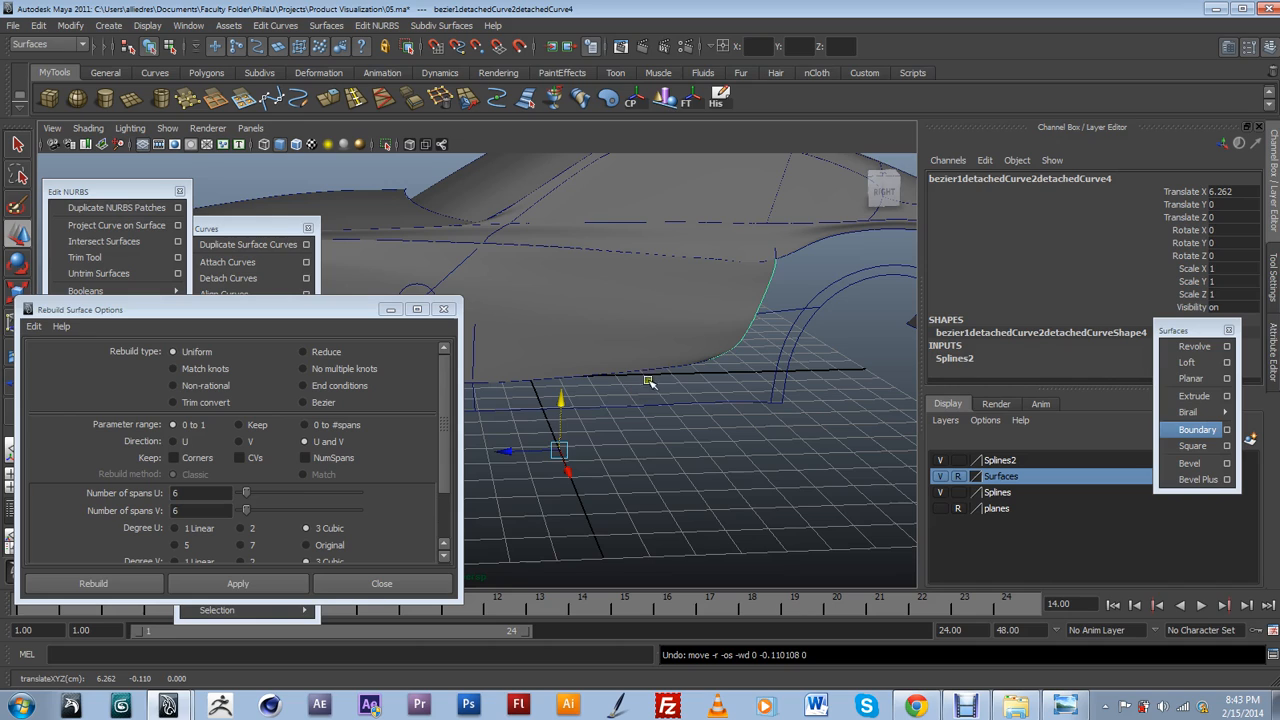
Duplicate the lower and rear edge curves of the body side surface and add the copies to the Splines layer.
left_click(656, 370)
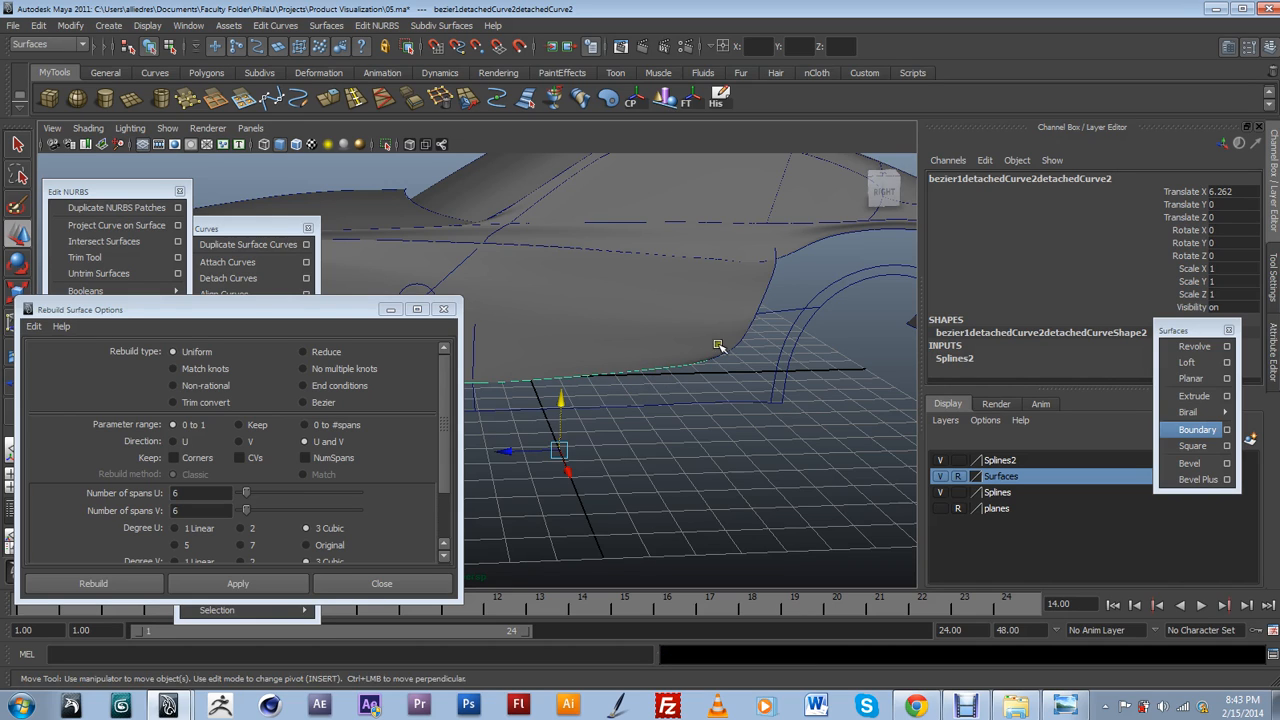
left_click(760, 307)
key("ctrl+d")
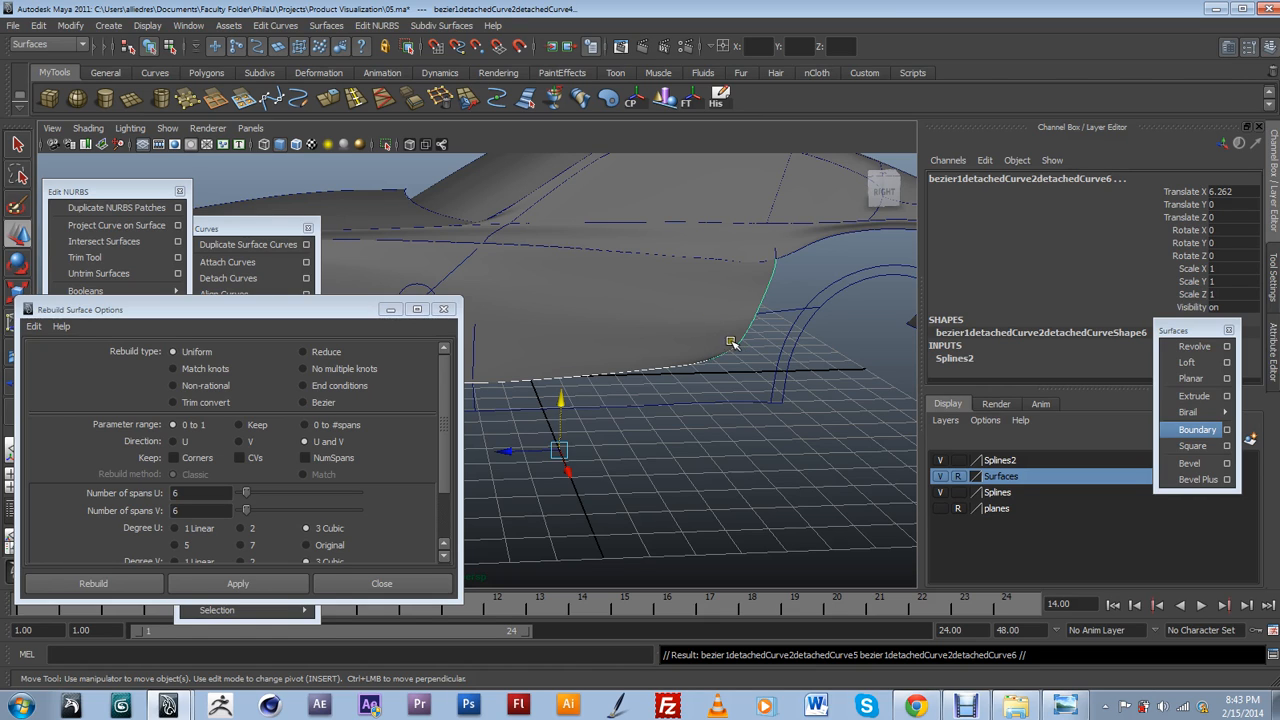
left_click(940, 462)
left_click(940, 462)
right_click(995, 494)
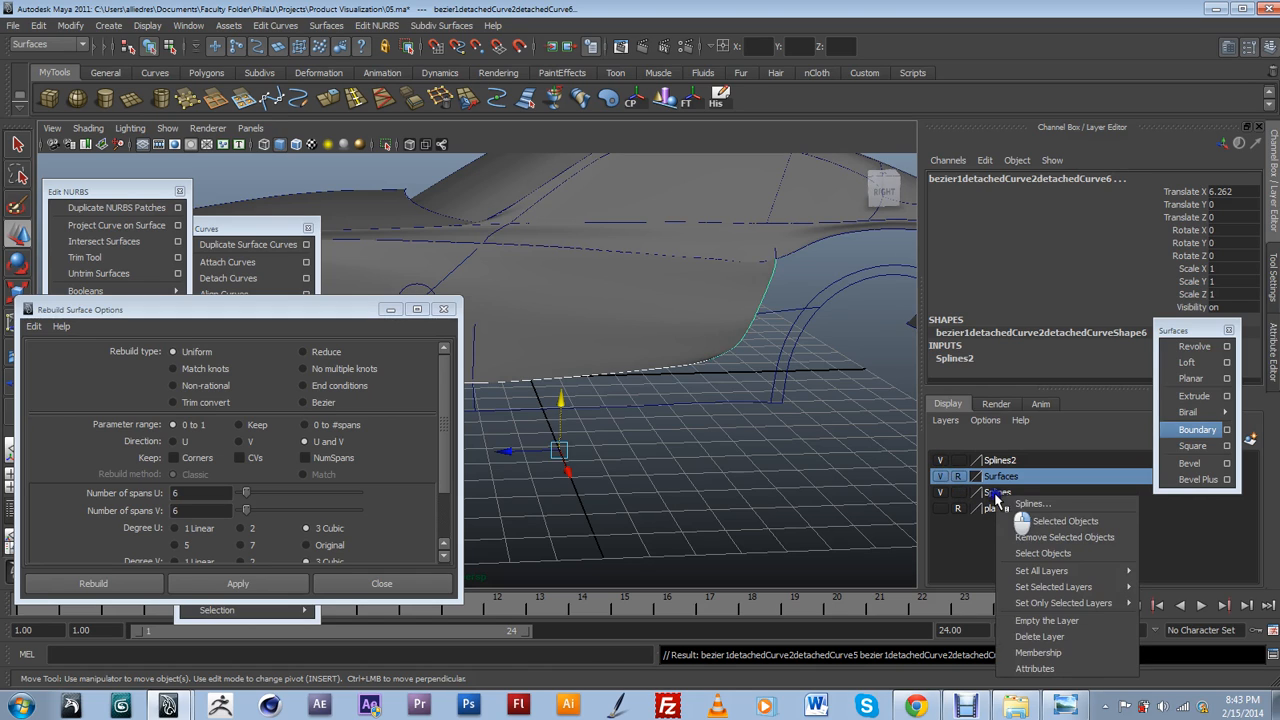
left_click(1022, 522)
Hide the Splines2 layer and clear the selection.
left_click(941, 463)
left_click(941, 476)
left_click(751, 437)
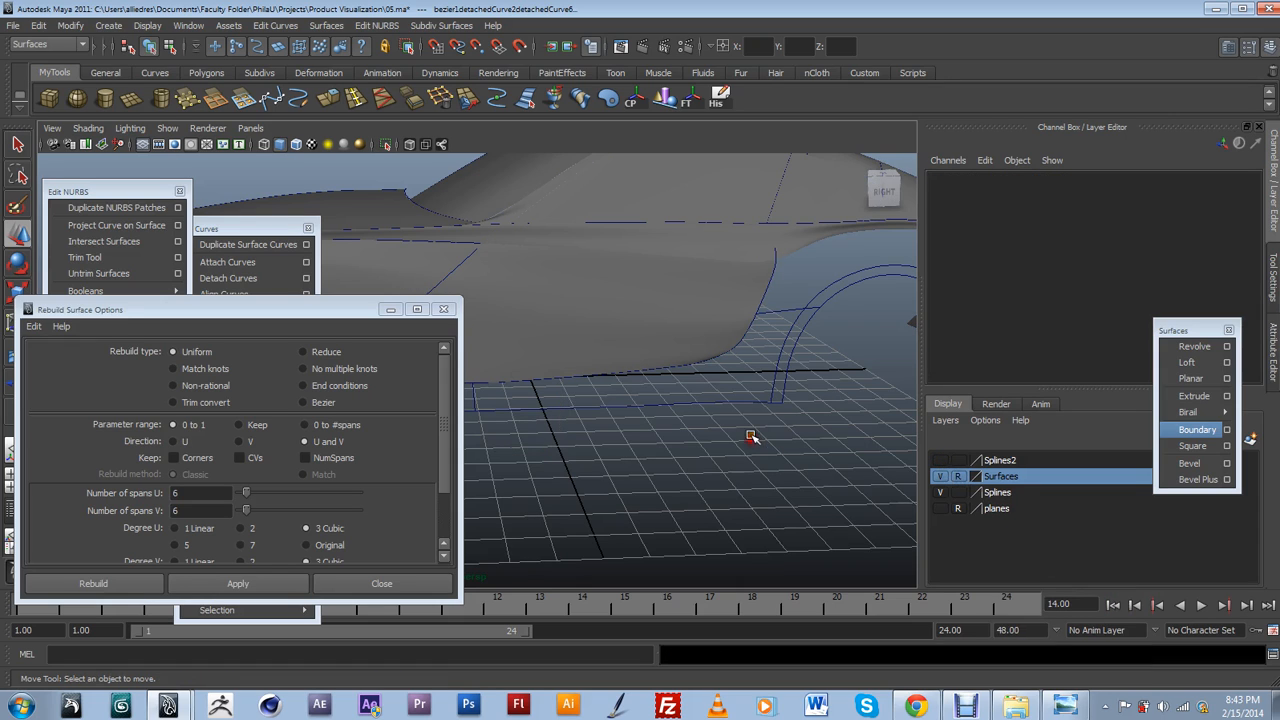
Detach the duplicated rear edge curve at the point where the horizontal curve from the rear wheel arch meets it.
left_click(747, 355)
mouse_move(740, 390)
left_mouse_down("alt")
mouse_move(857, 366)
mouse_move(845, 320)
mouse_move(747, 318)
mouse_move(718, 386)
left_mouse_up("alt")
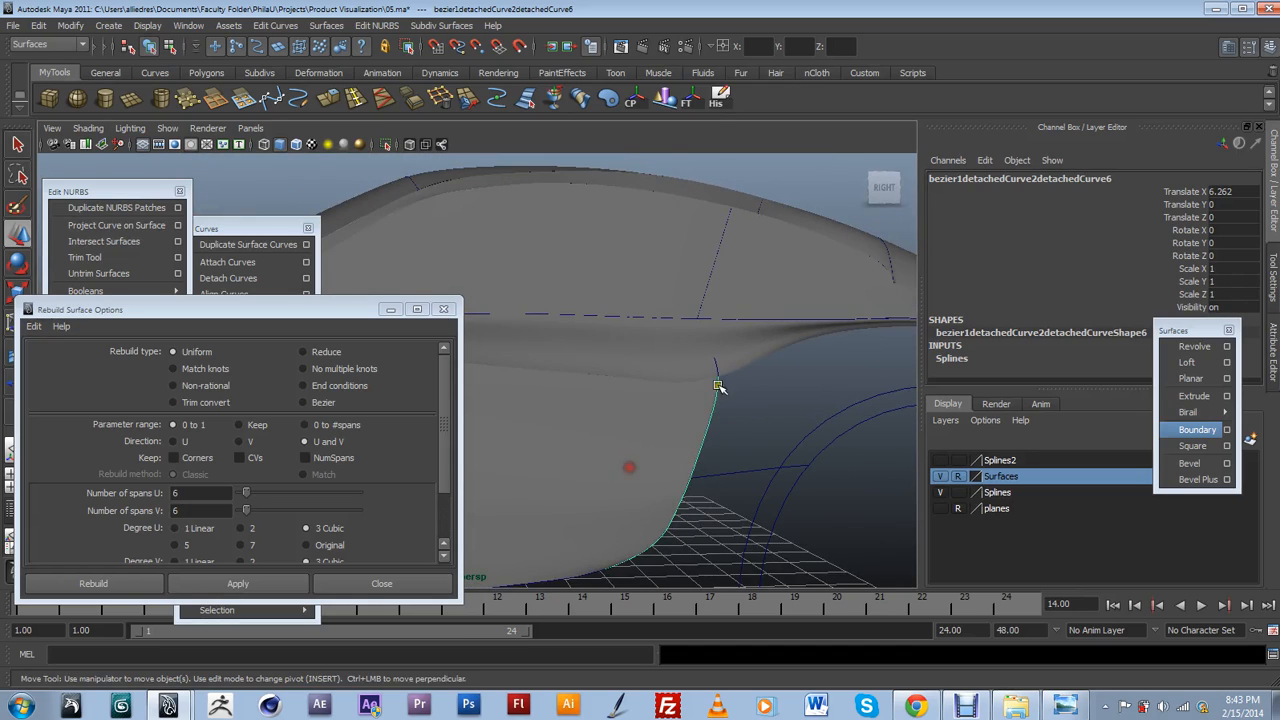
left_click_drag(806, 469, 622, 476, "alt")
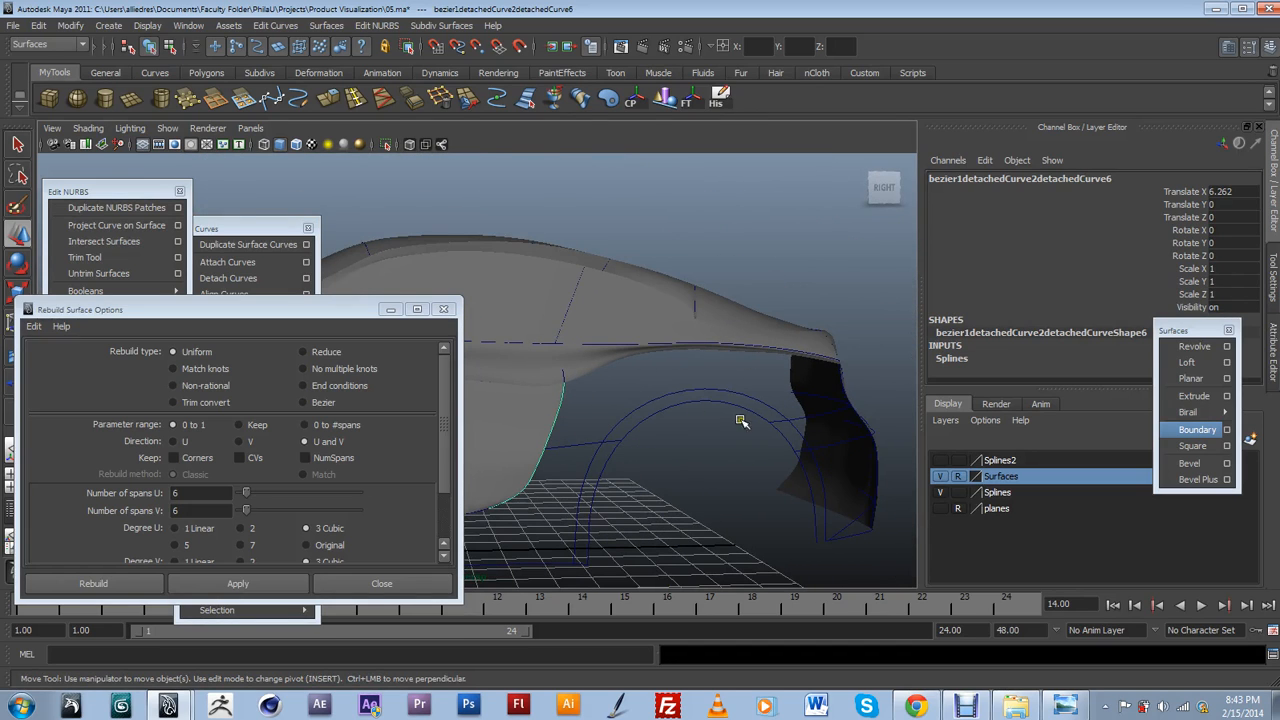
left_click_drag(542, 435, 697, 454, "alt")
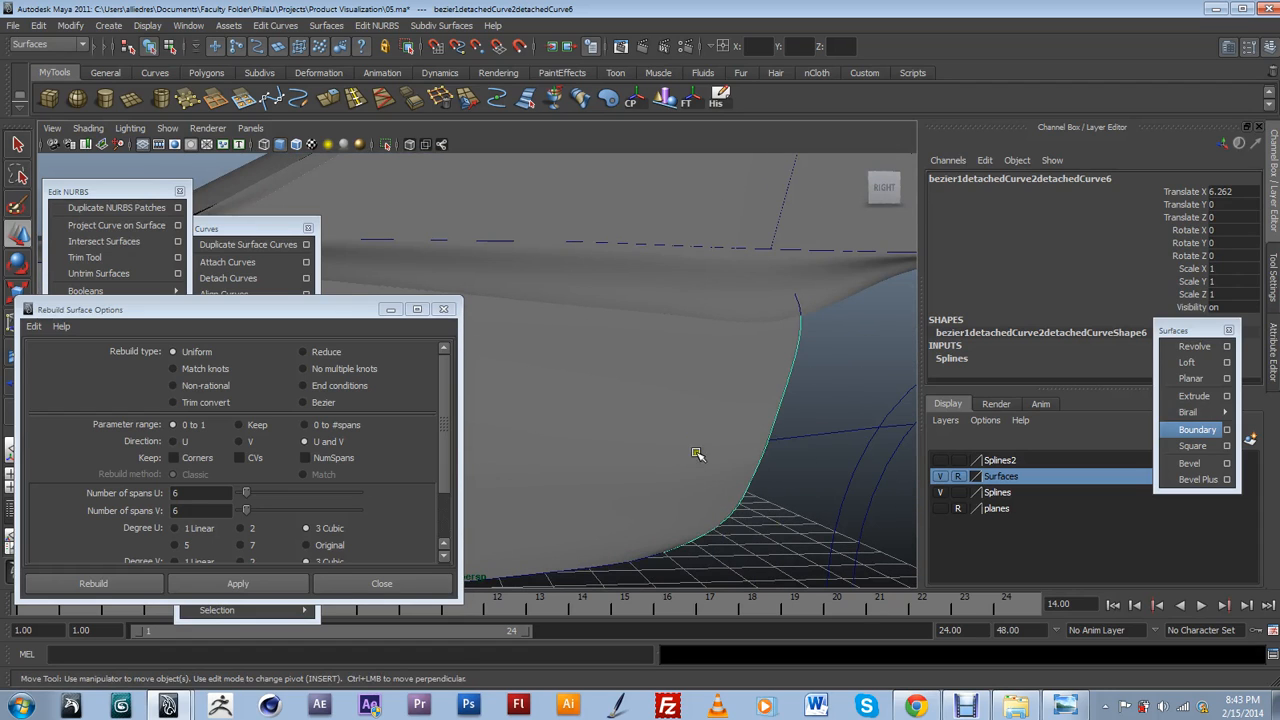
left_click(768, 440)
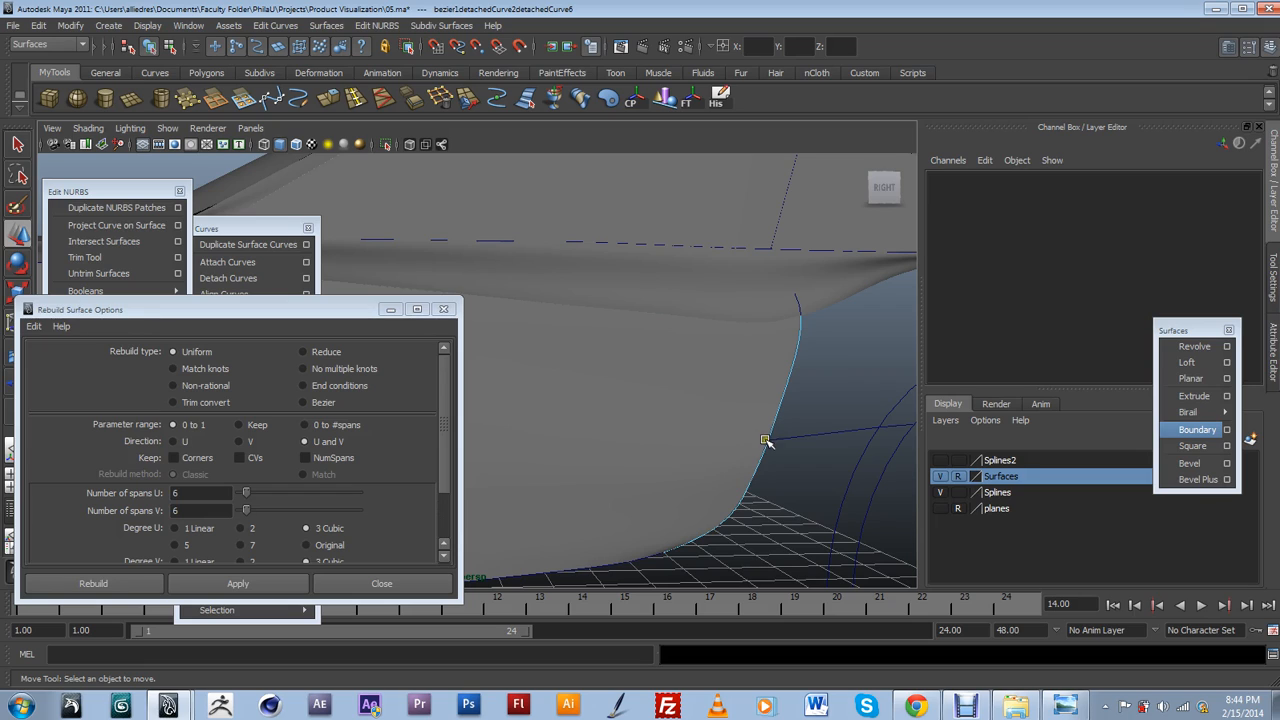
left_click(766, 441)
left_click(767, 437)
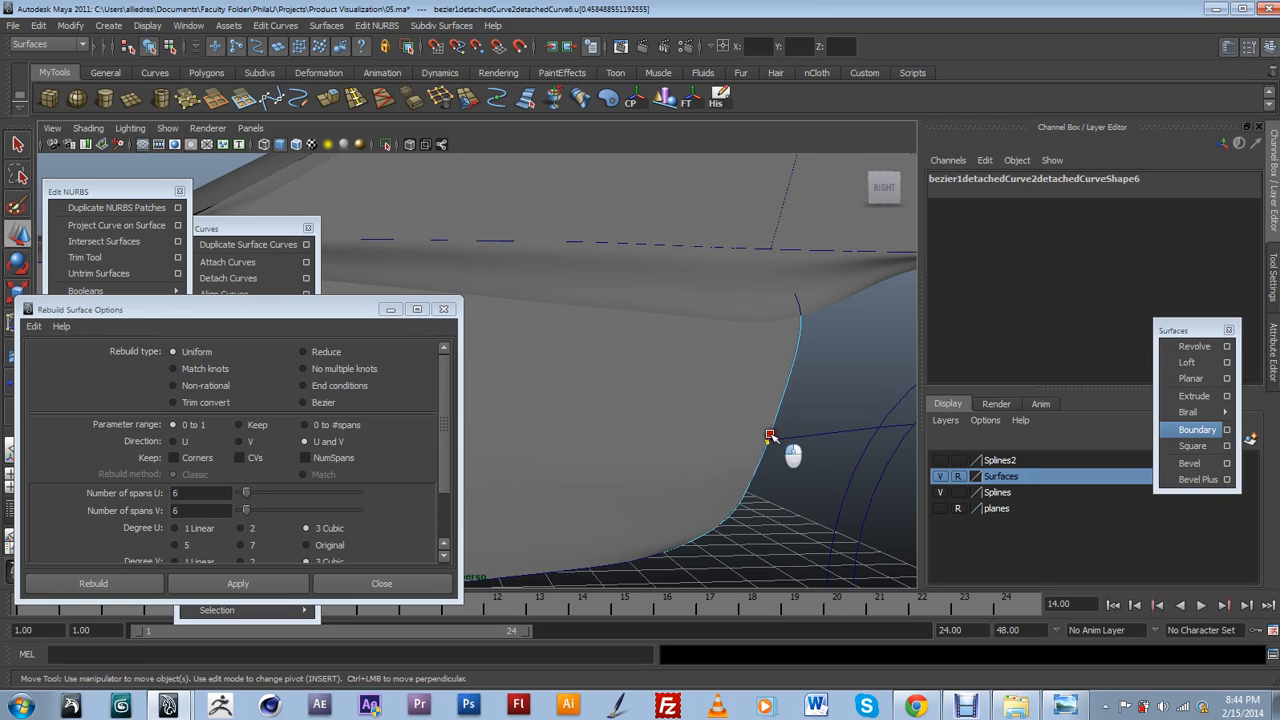
left_click(768, 441)
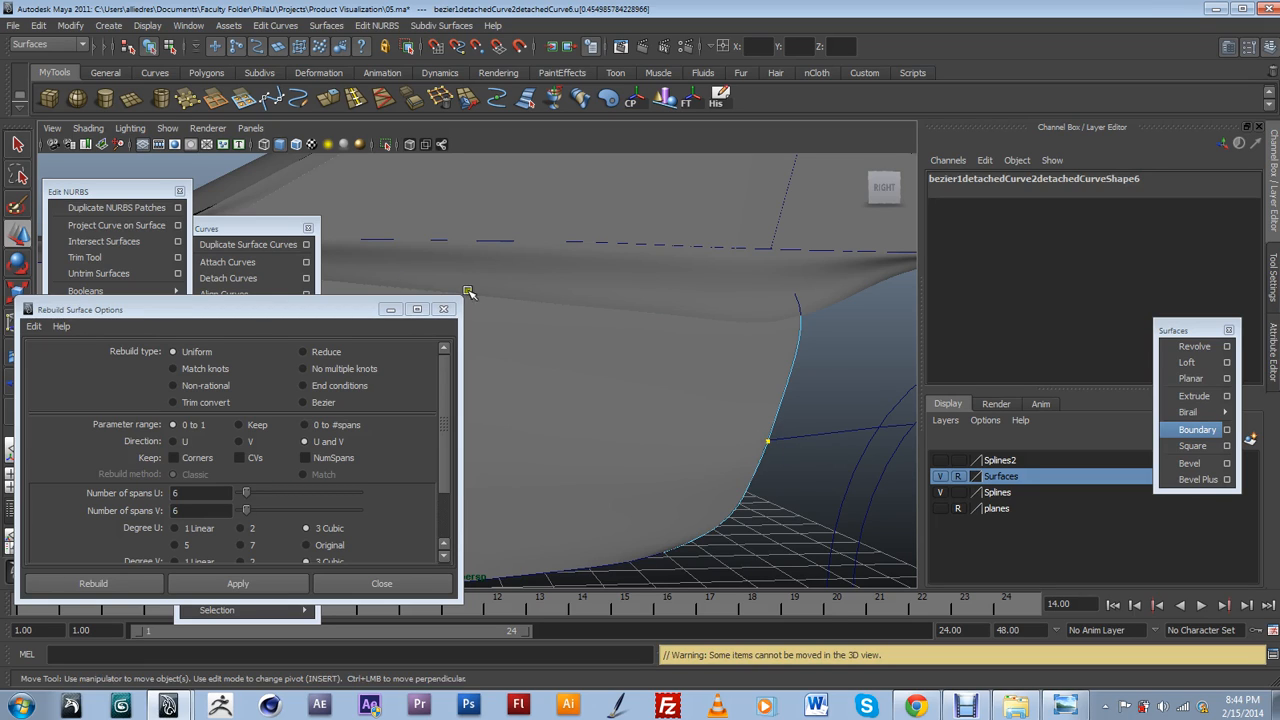
left_click(250, 278)
left_click_drag(655, 322, 808, 340, "alt")
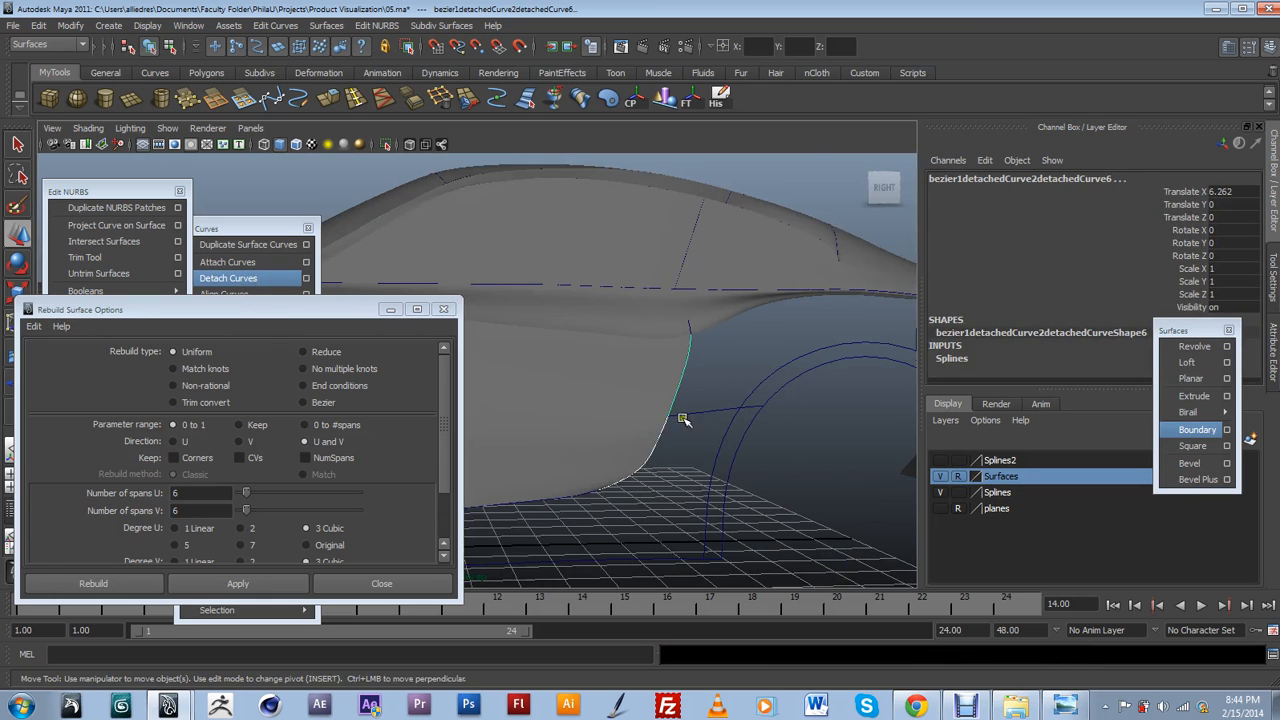
middle_click_drag(707, 408, 860, 329, "alt")
right_click_drag(860, 329, 677, 451, "alt")
left_click(677, 451)
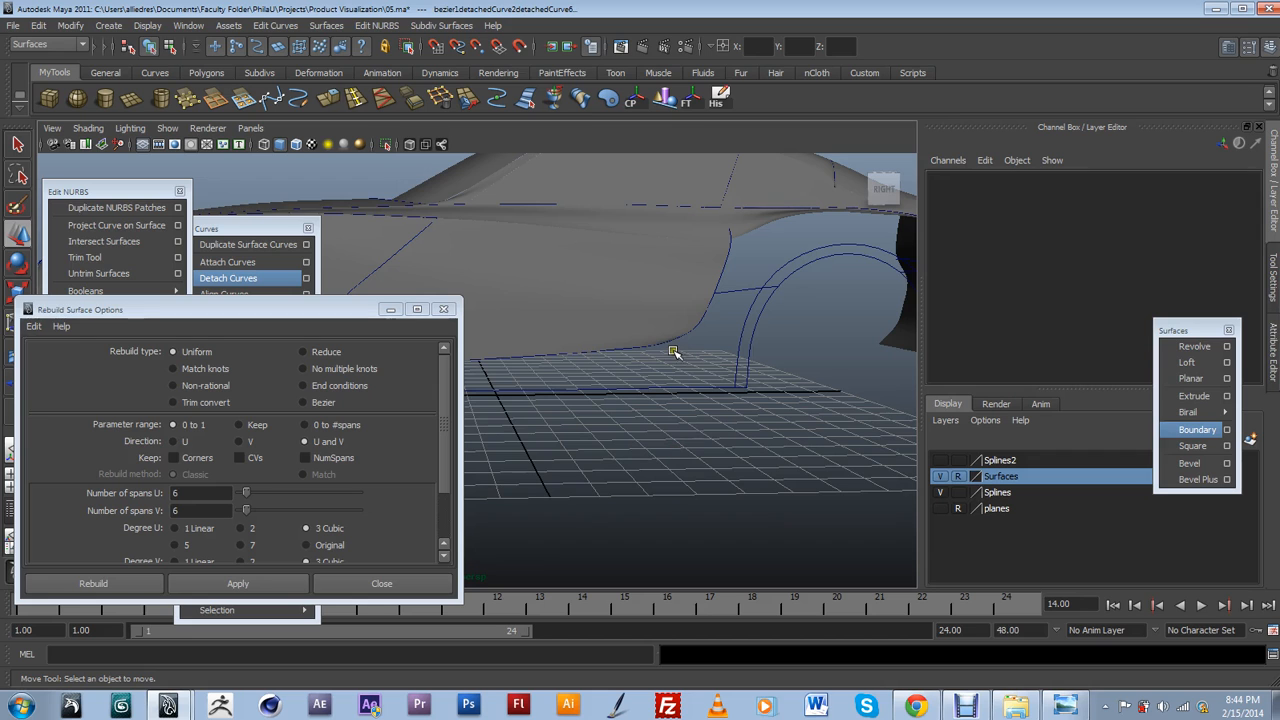
Try moving the duplicated lower edge curve outward along X, and undo the move.
left_click(668, 344)
left_click_drag(760, 365, 768, 441, "alt")
left_click_drag(705, 405, 737, 426)
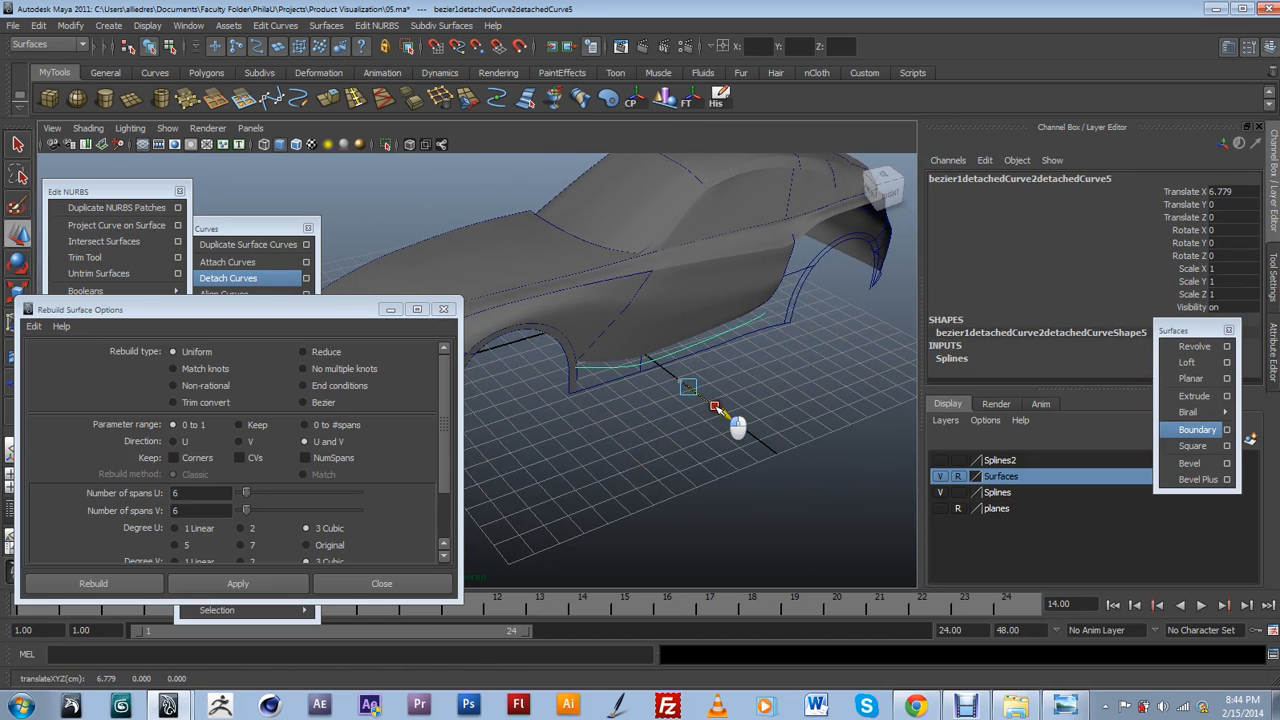
key("ctrl+z")
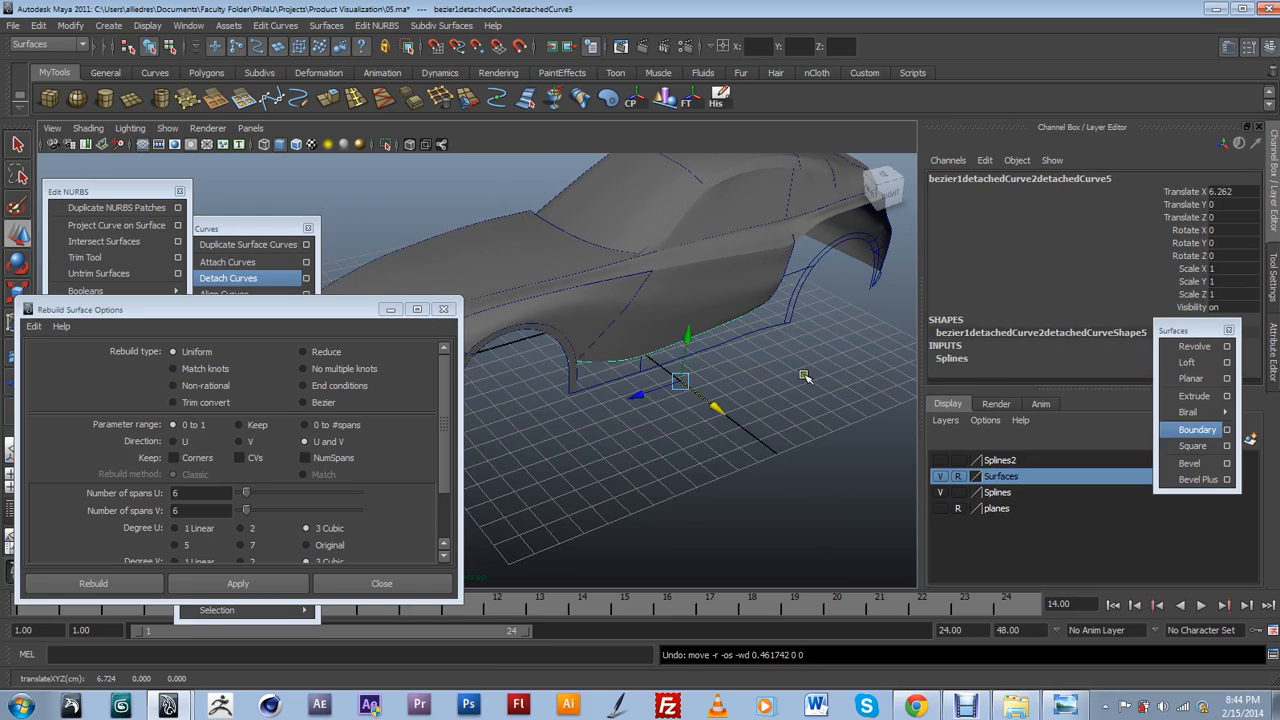
Examine how the front end of the lower edge curve meets the front wheel arch in wireframe and shaded display.
left_click_drag(804, 376, 754, 362, "alt")
right_click_drag(754, 362, 812, 370, "alt")
middle_click_drag(812, 370, 836, 410, "alt")
left_click_drag(836, 410, 837, 437, "alt")
scroll(691, 434, "up", 3)
left_click_drag(691, 434, 686, 403, "alt")
middle_click_drag(686, 403, 626, 450, "alt")
mouse_move(626, 450)
left_mouse_down("alt")
mouse_move(670, 422)
mouse_move(603, 454)
mouse_move(749, 429)
mouse_move(846, 434)
mouse_move(640, 434)
mouse_move(649, 429)
left_mouse_up("alt")
key("4")
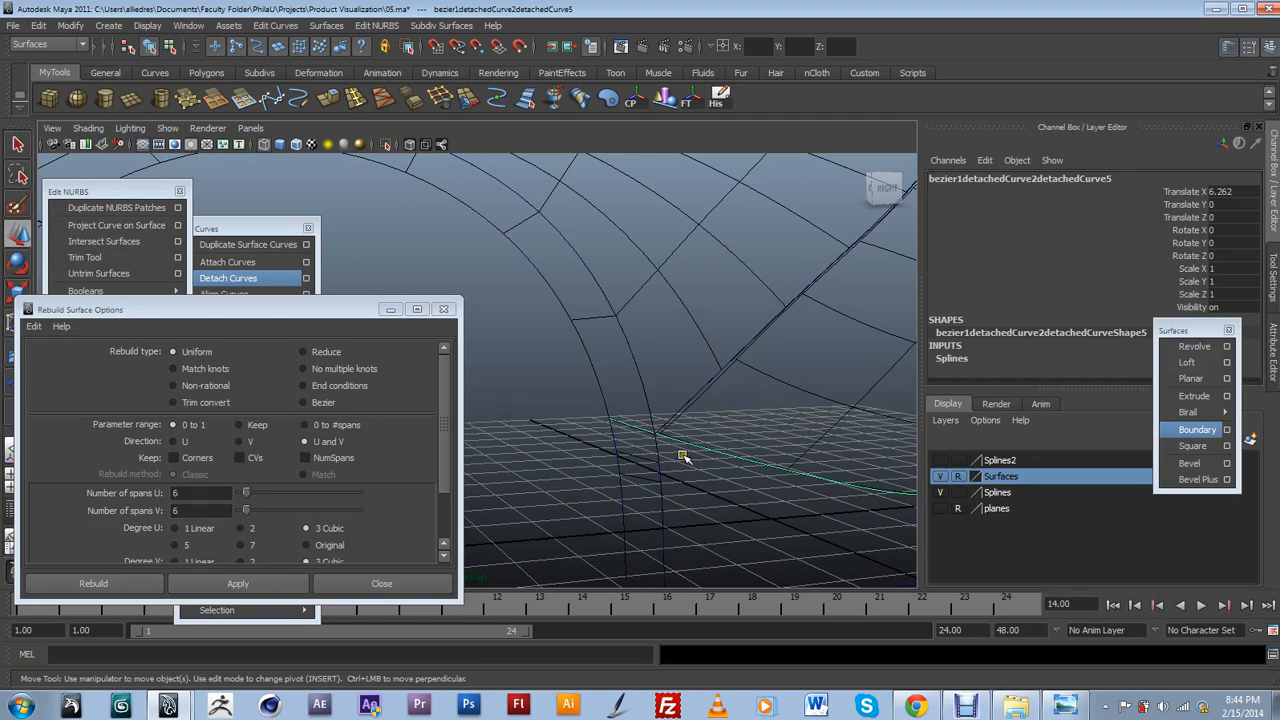
key("5")
left_click_drag(678, 441, 564, 474, "alt")
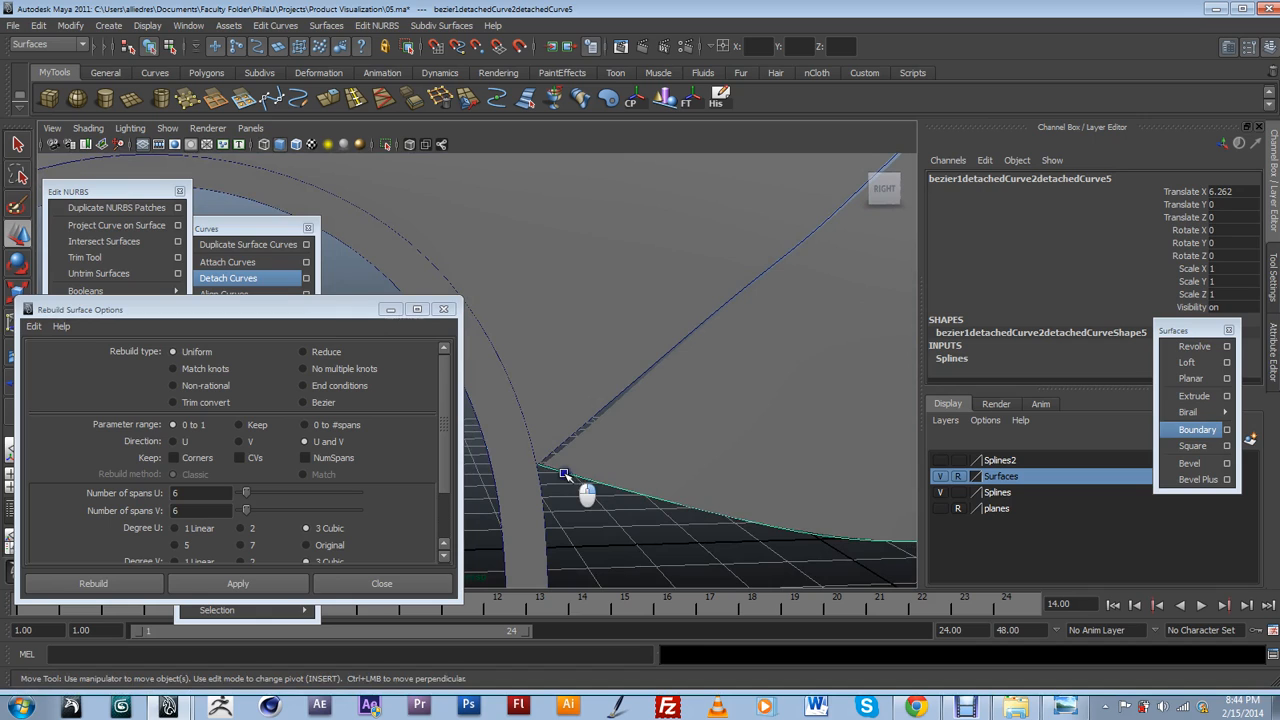
Detach the duplicated lower edge curve at the point where it crosses the front wheel arch's outer edge.
left_click(557, 436)
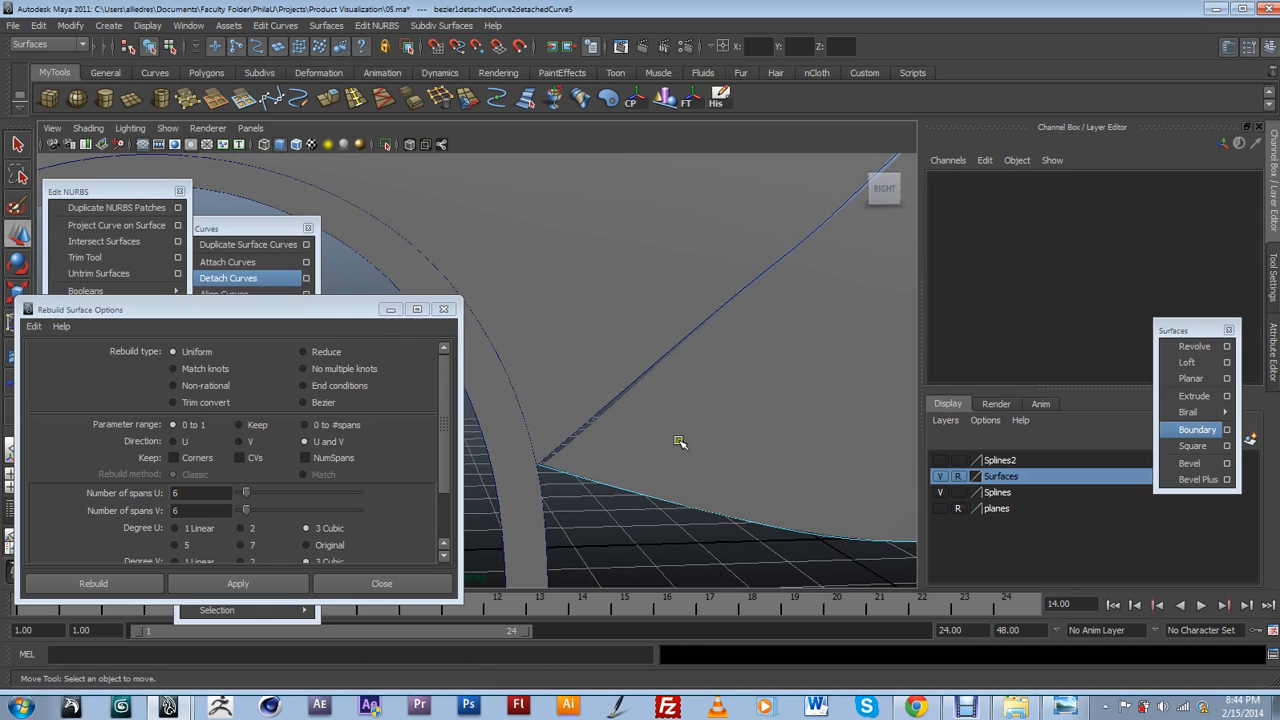
scroll(704, 440, "down", 5)
left_click_drag(716, 380, 583, 369, "alt")
scroll(523, 386, "up", 5)
middle_click_drag(514, 406, 532, 366, "alt")
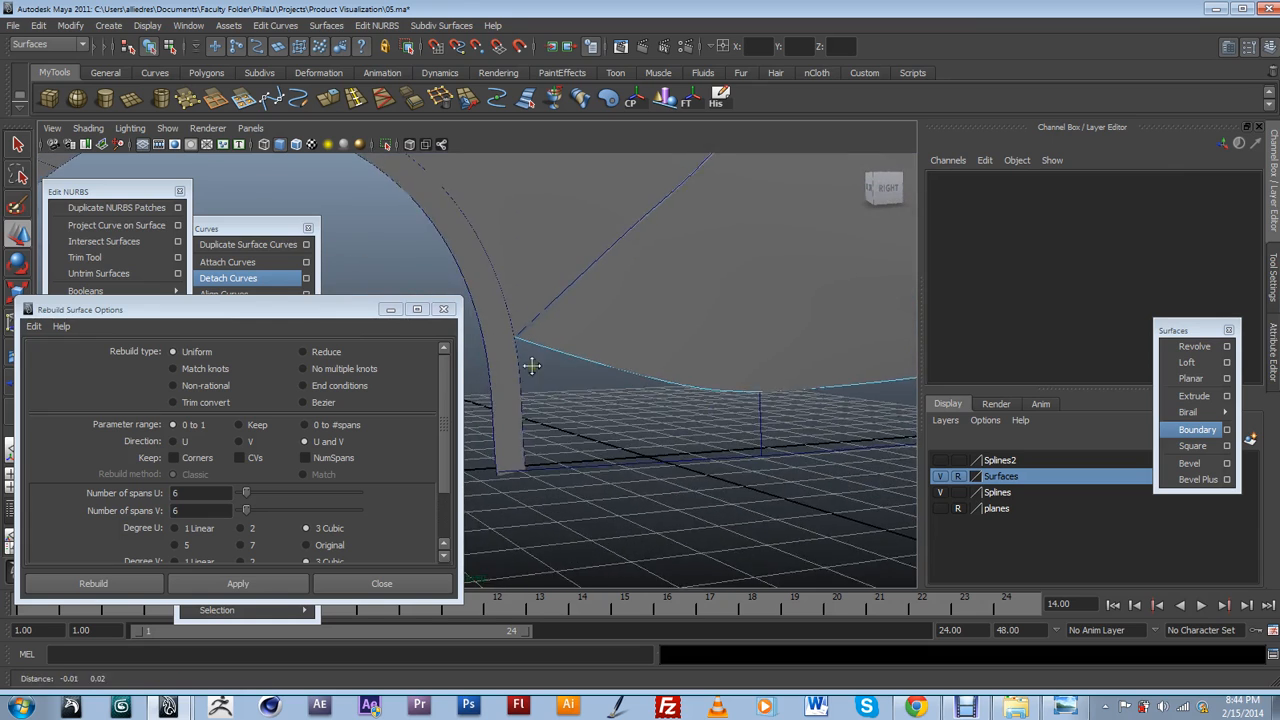
left_click_drag(531, 366, 604, 389, "alt")
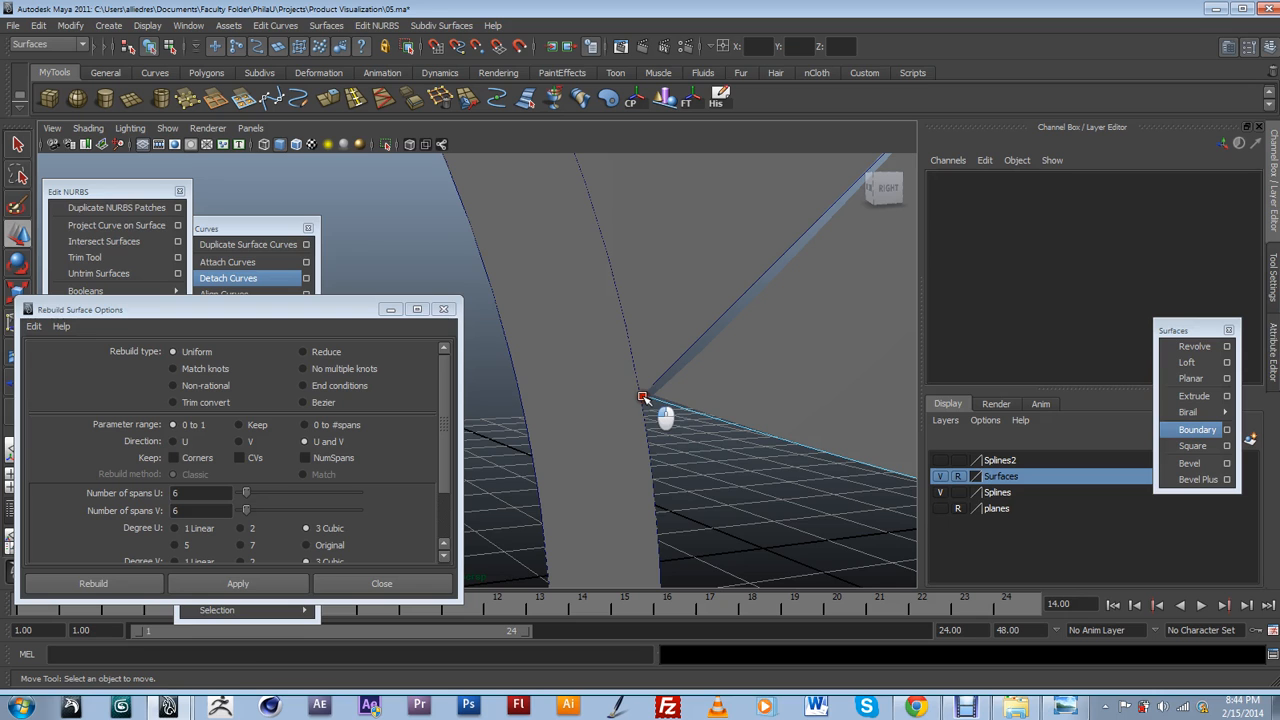
left_click(650, 398)
left_click_drag(655, 410, 713, 424, "alt")
left_click_drag(290, 310, 258, 338)
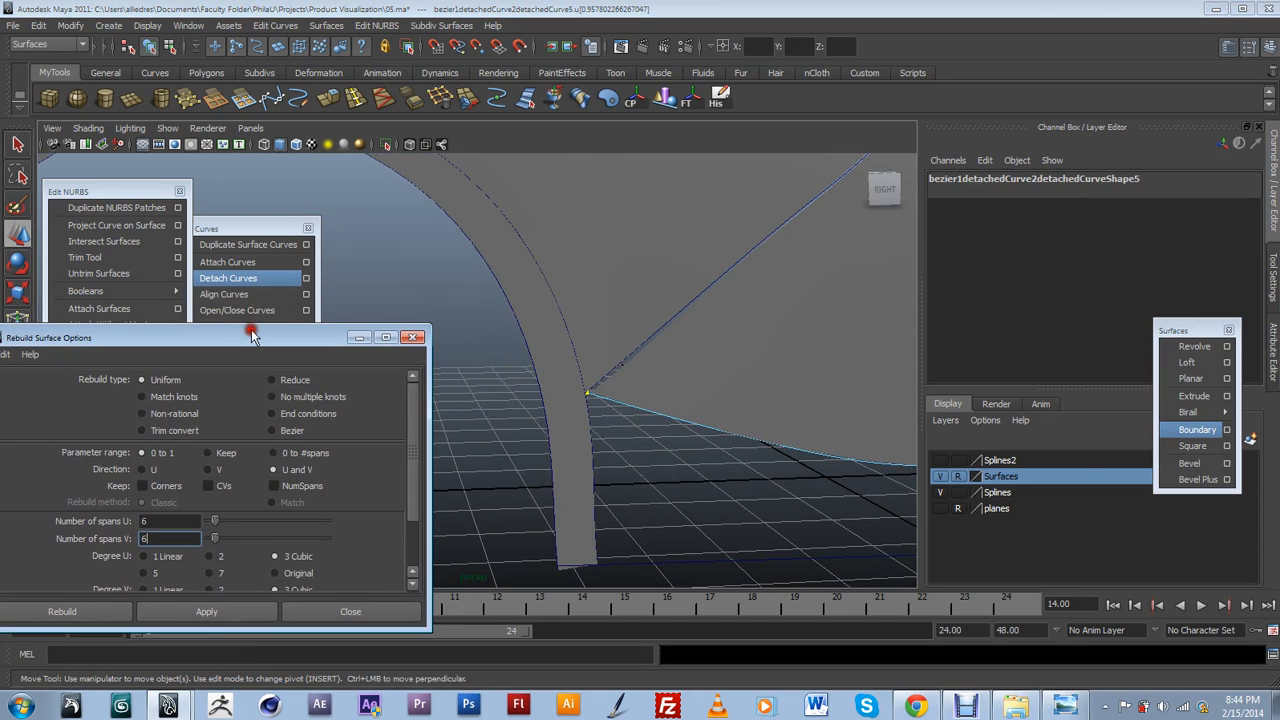
left_click(228, 278)
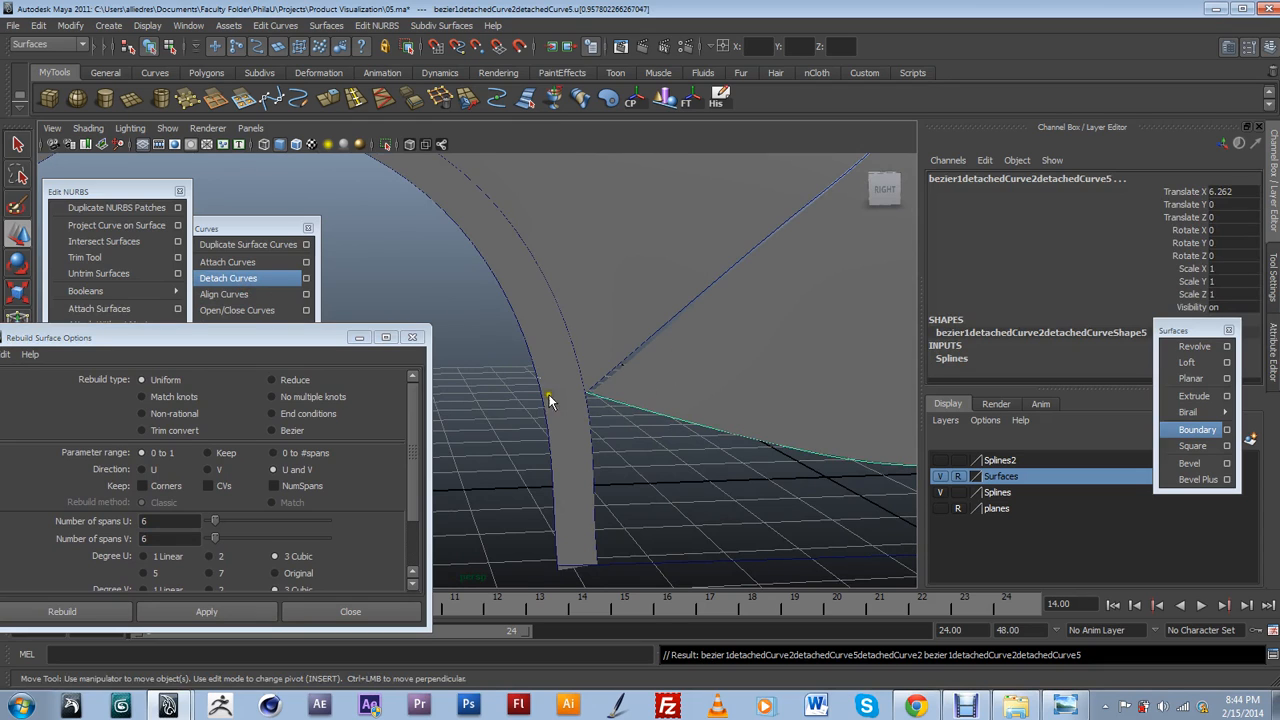
Delete the short leftover segment of the lower edge curve that lies within the front wheel arch strip.
scroll(548, 398, "down", 3)
left_click(511, 401)
left_click(526, 379)
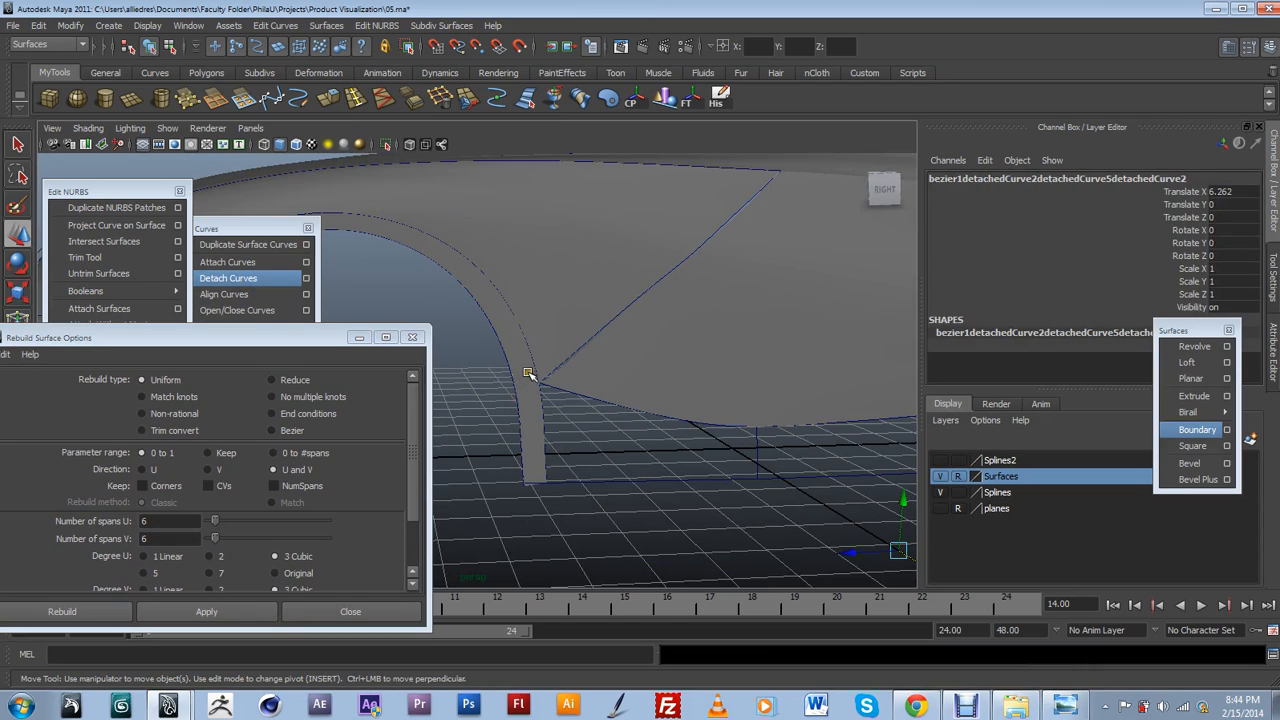
Attach the lower edge curve, its curved rear section and the horizontal curve leading to the rear wheel arch into one curve, consulting the reference photo.
left_click(655, 395)
left_click_drag(795, 418, 737, 400, "alt")
left_click(597, 368)
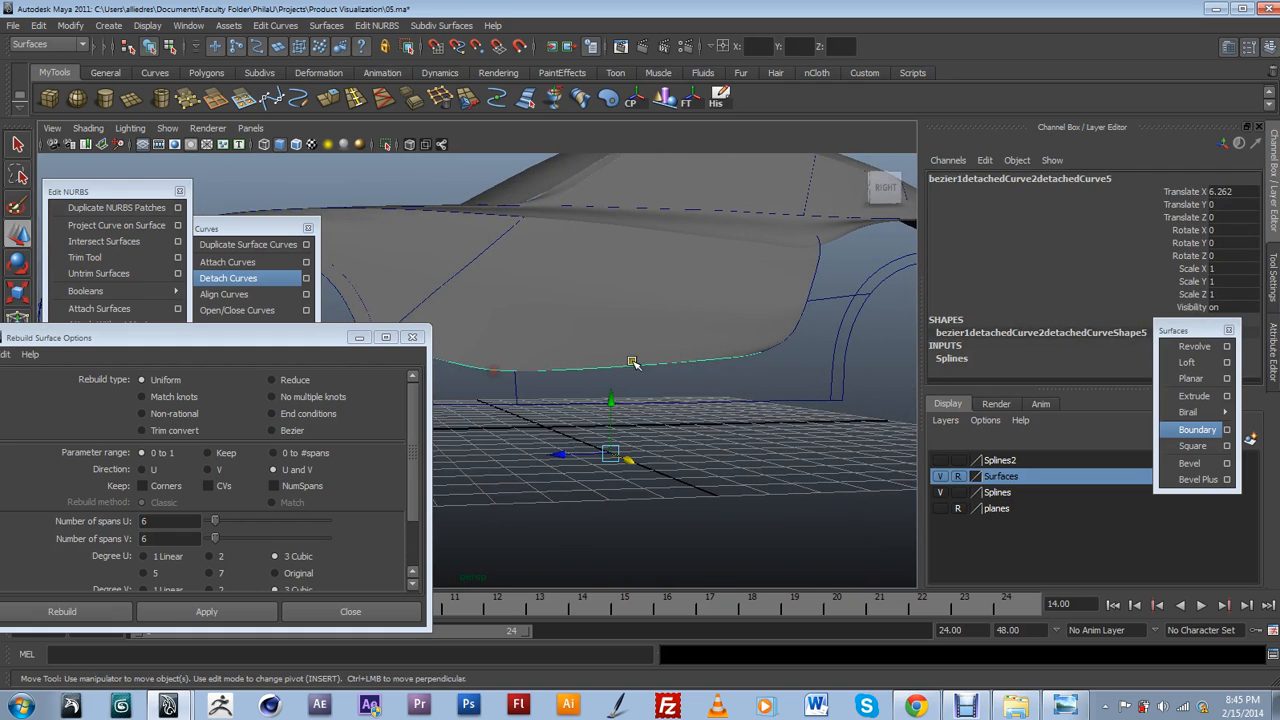
left_click_drag(815, 348, 820, 364, "alt")
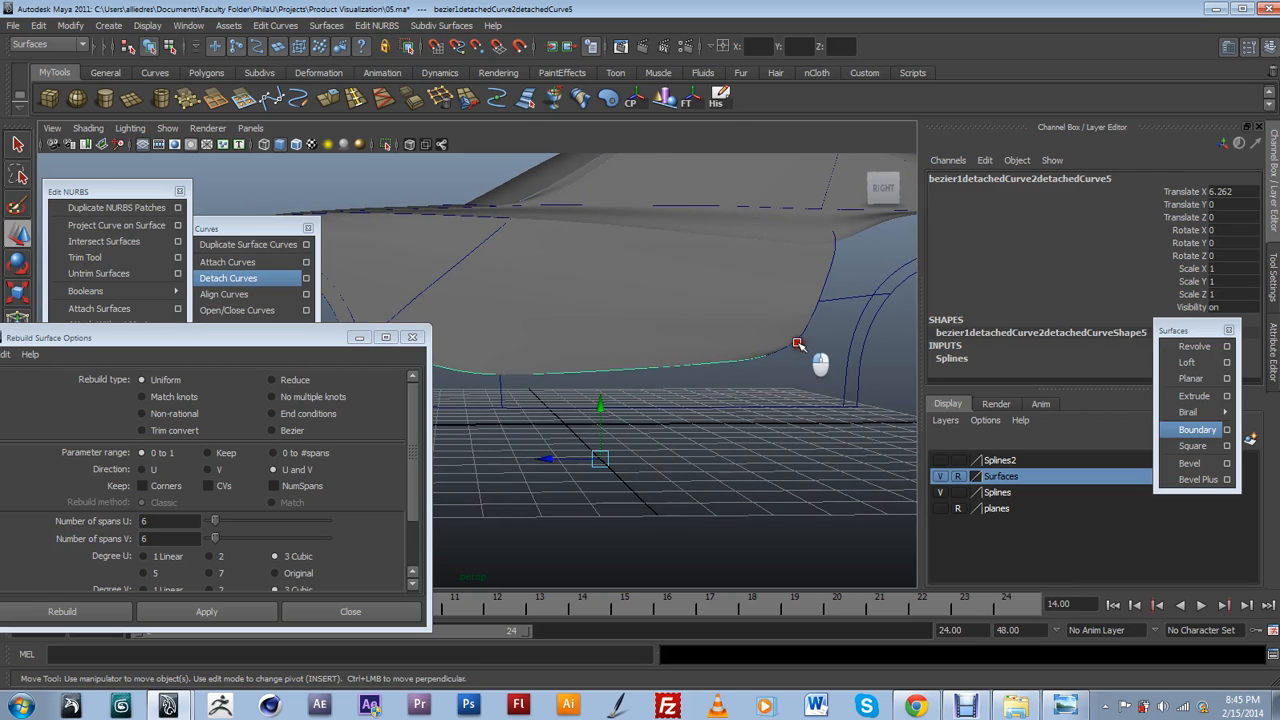
left_click(797, 345)
left_click(254, 264)
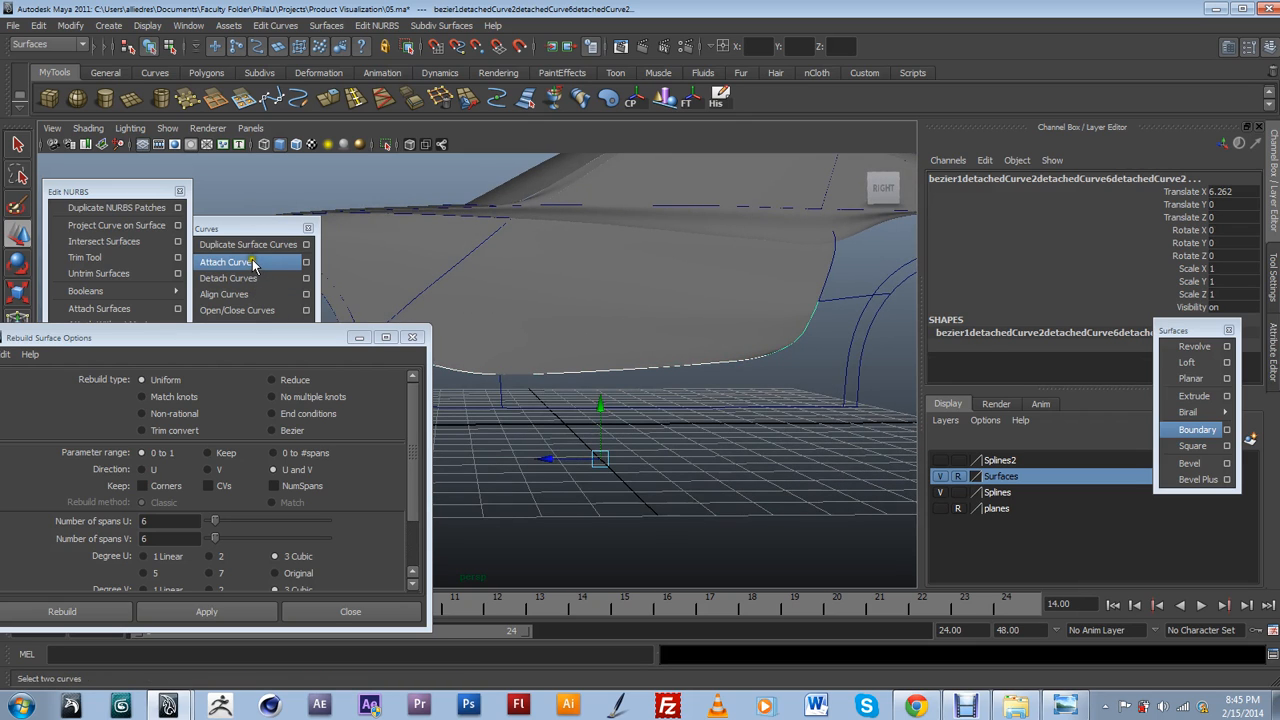
left_click(850, 297, "shift")
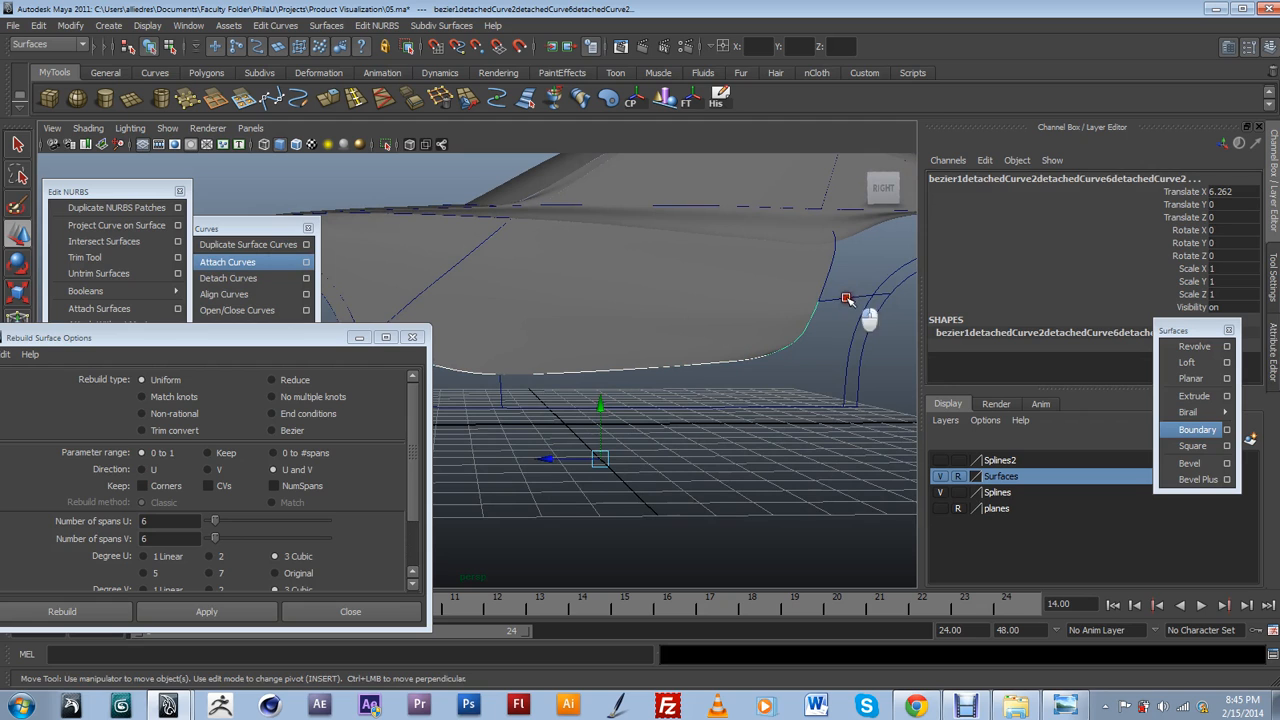
left_click(1063, 705)
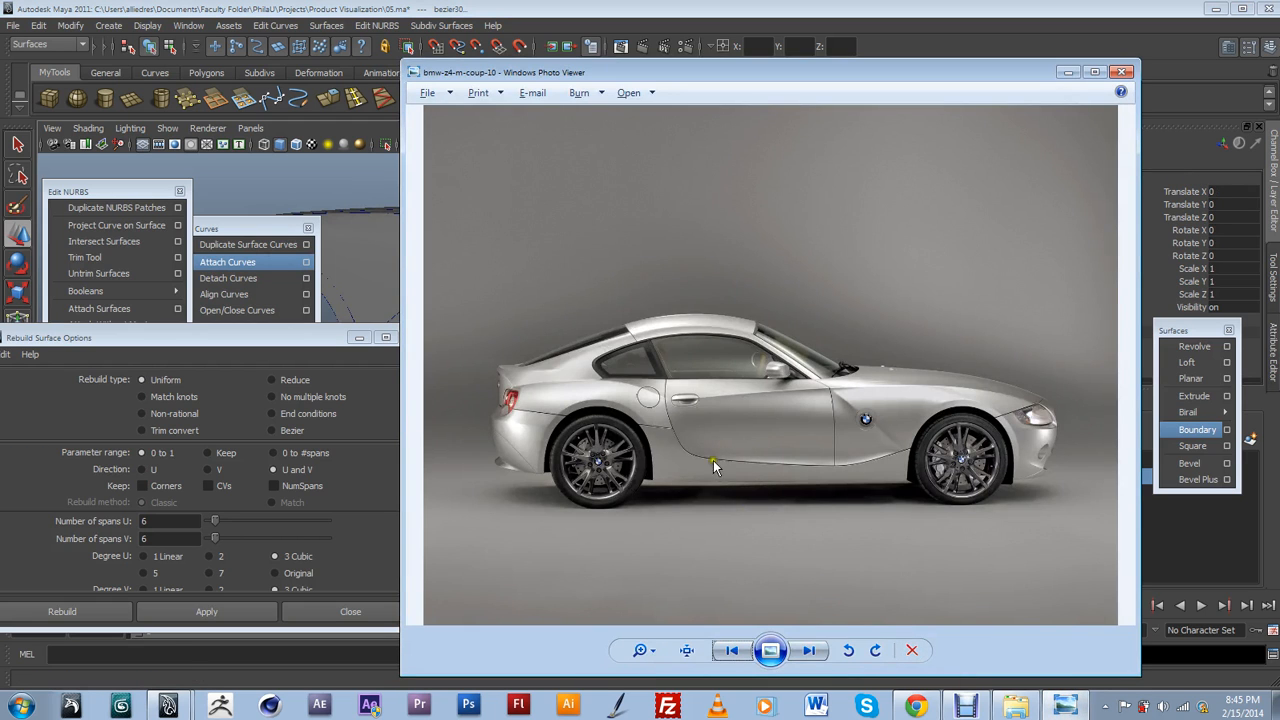
scroll(667, 455, "up", 3)
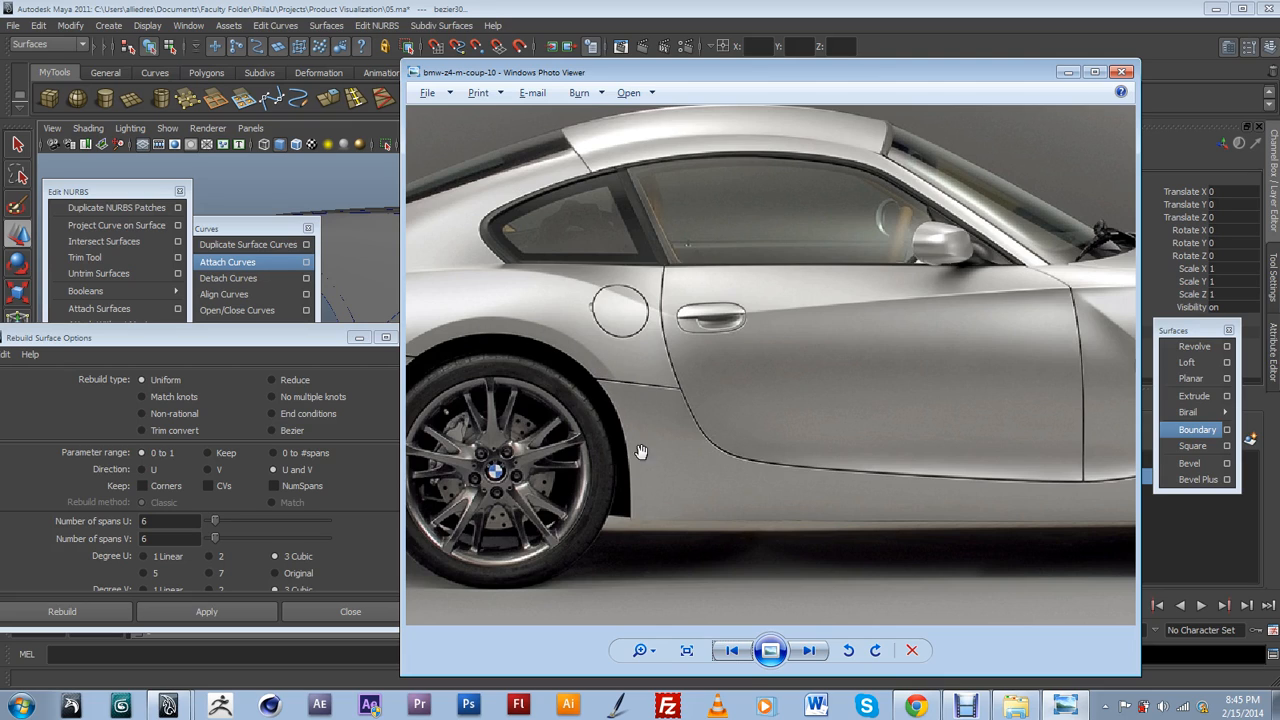
left_click(1068, 72)
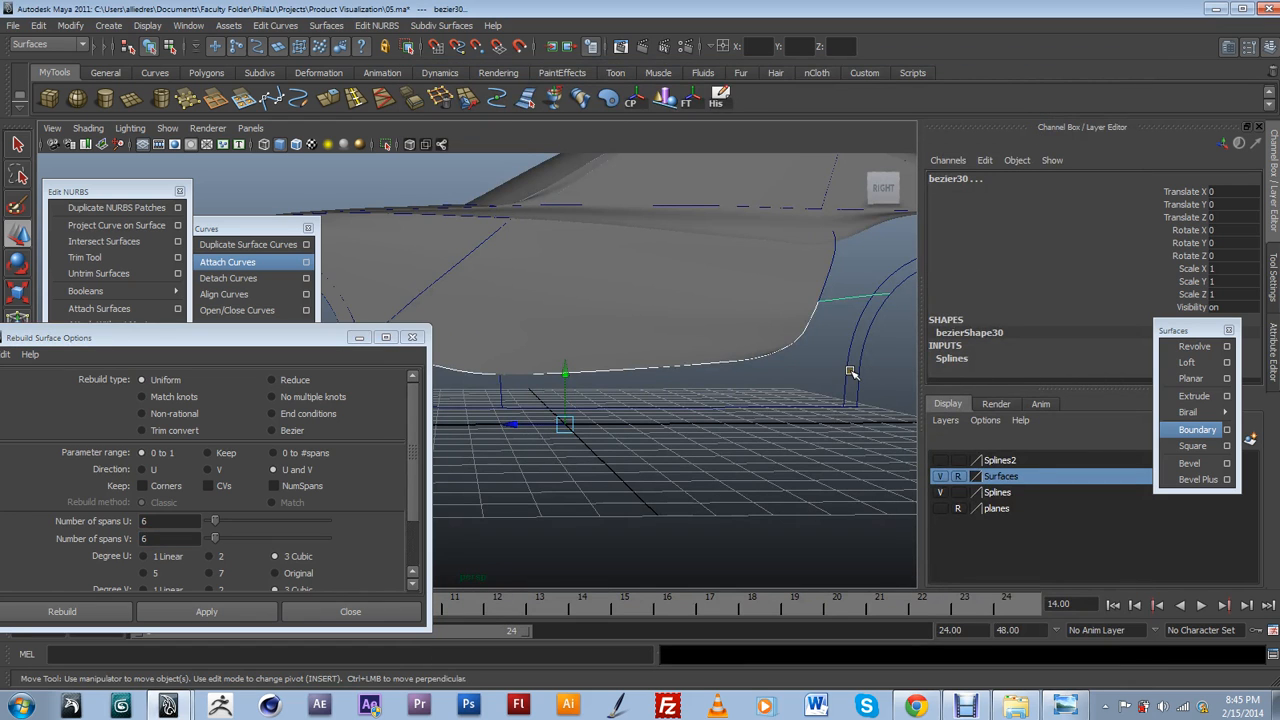
left_click_drag(839, 318, 874, 277, "alt")
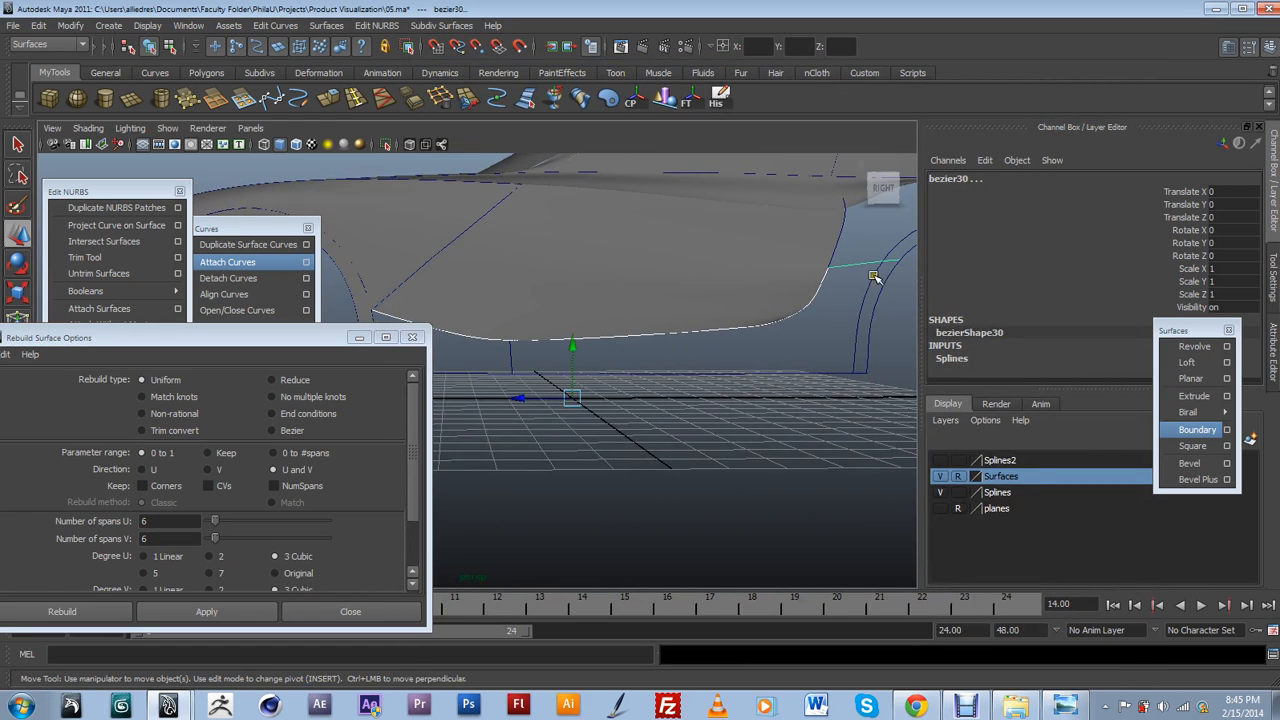
left_click_drag(780, 352, 757, 290, "alt")
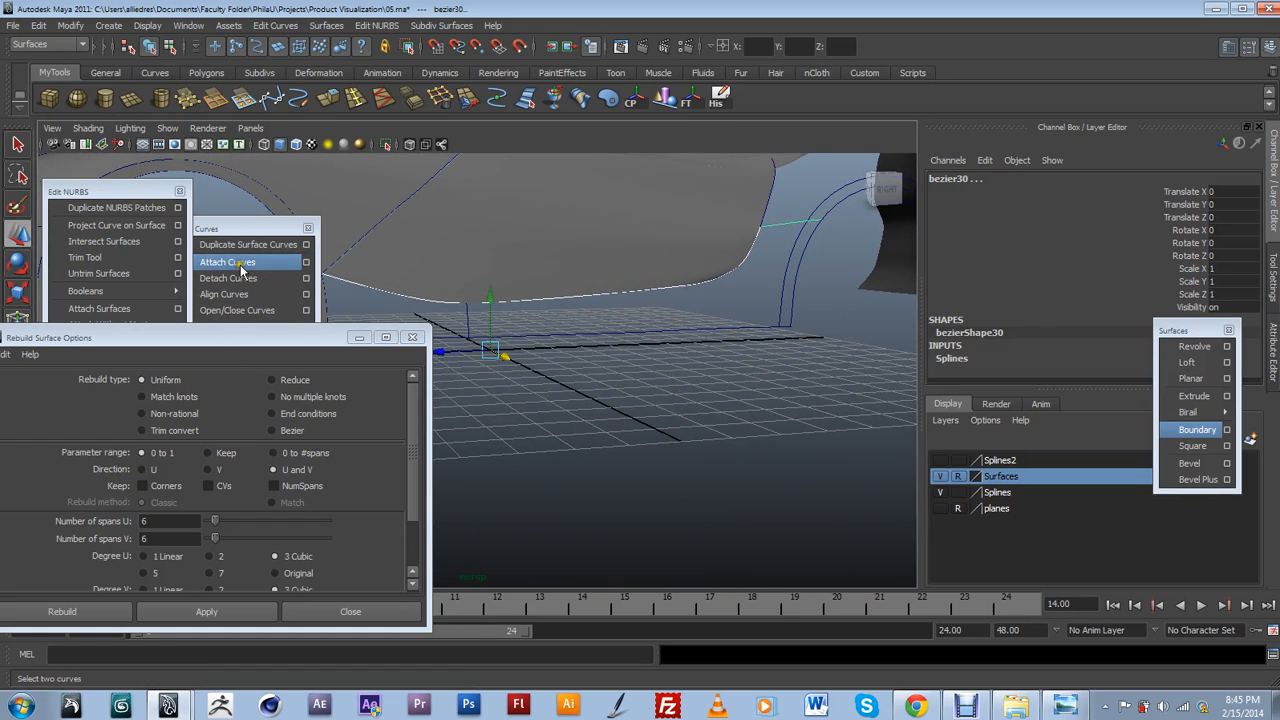
left_click(228, 262)
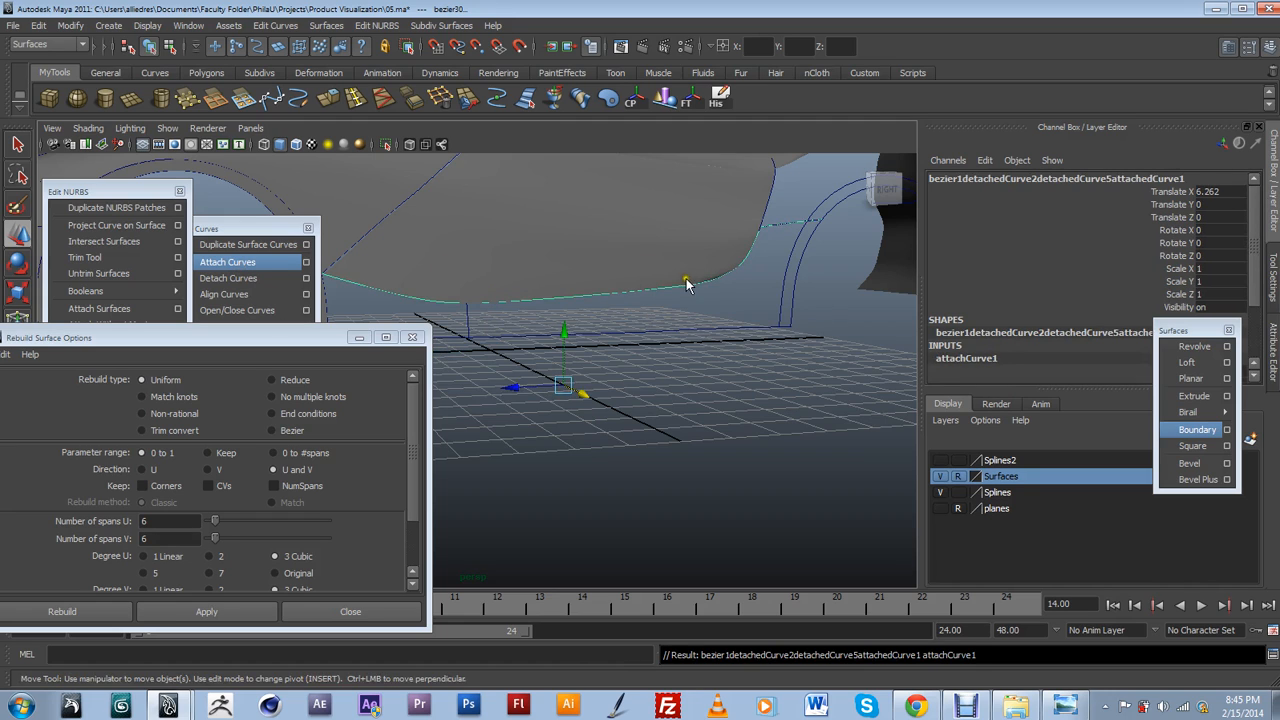
Delete the original curve segments underneath the attached lower edge curve, keeping only the attached curve.
left_click(767, 243)
left_click(783, 214)
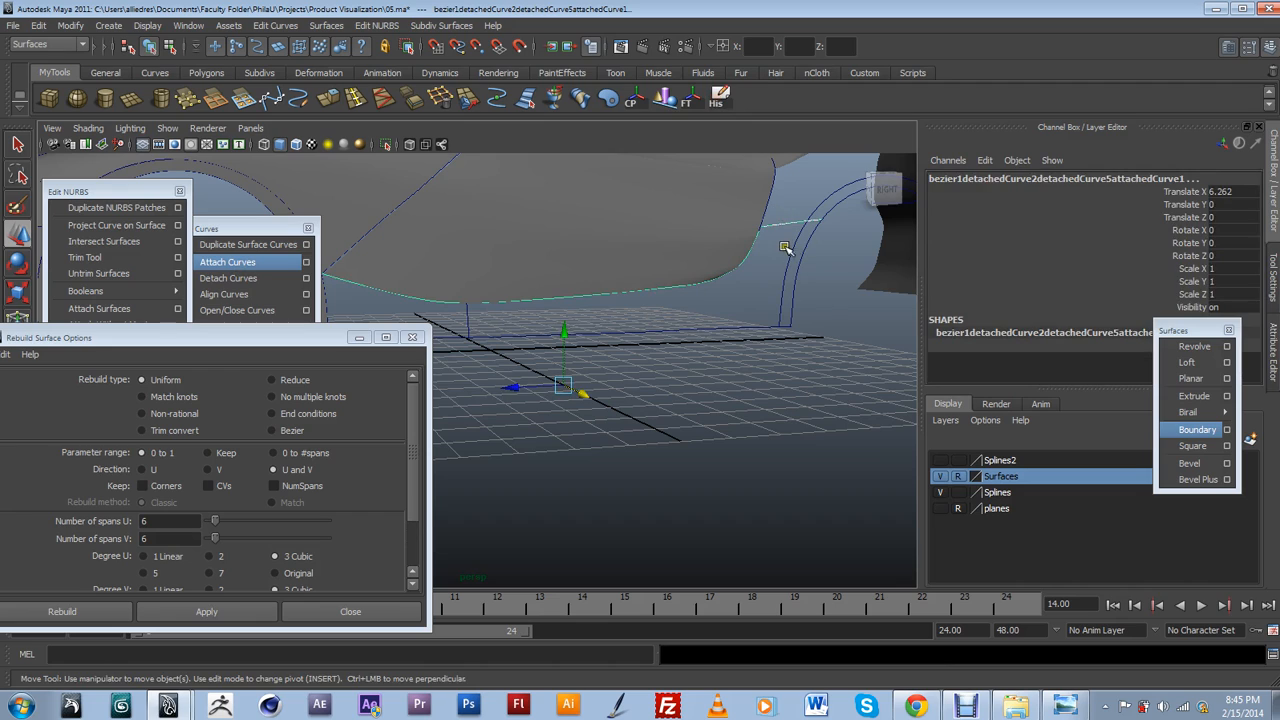
left_click(783, 228)
left_click(783, 227)
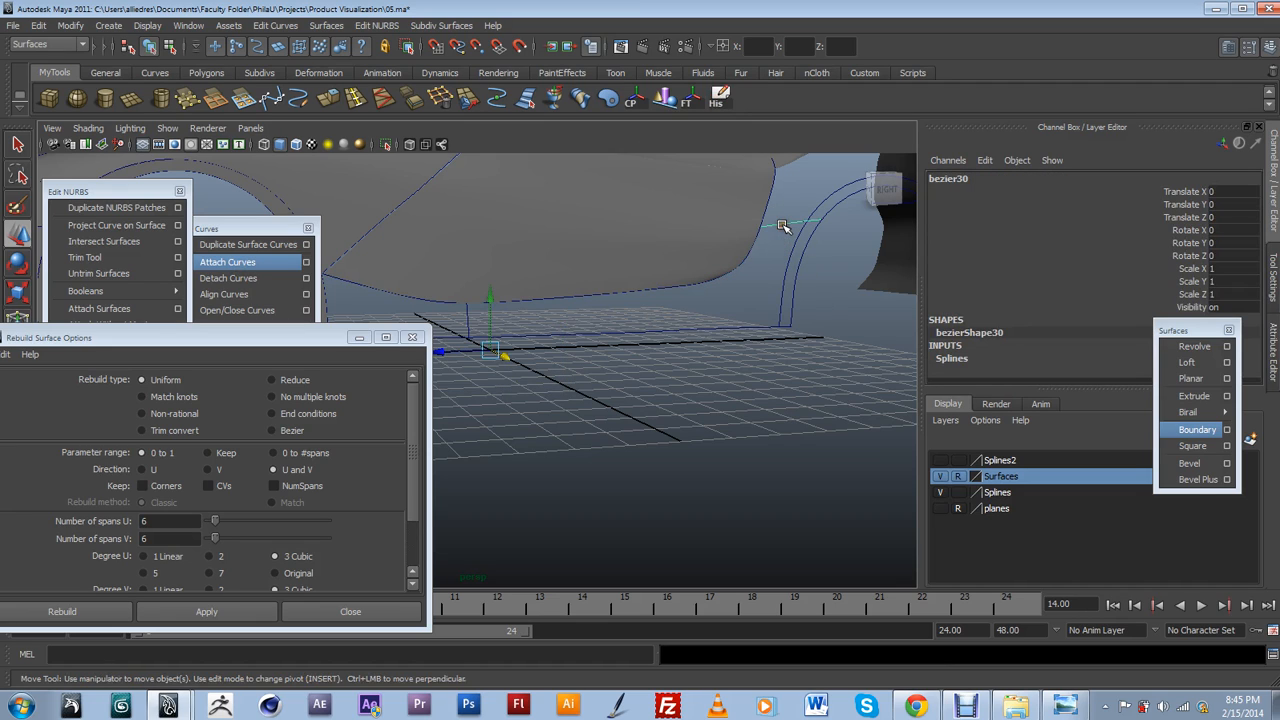
left_click(767, 245)
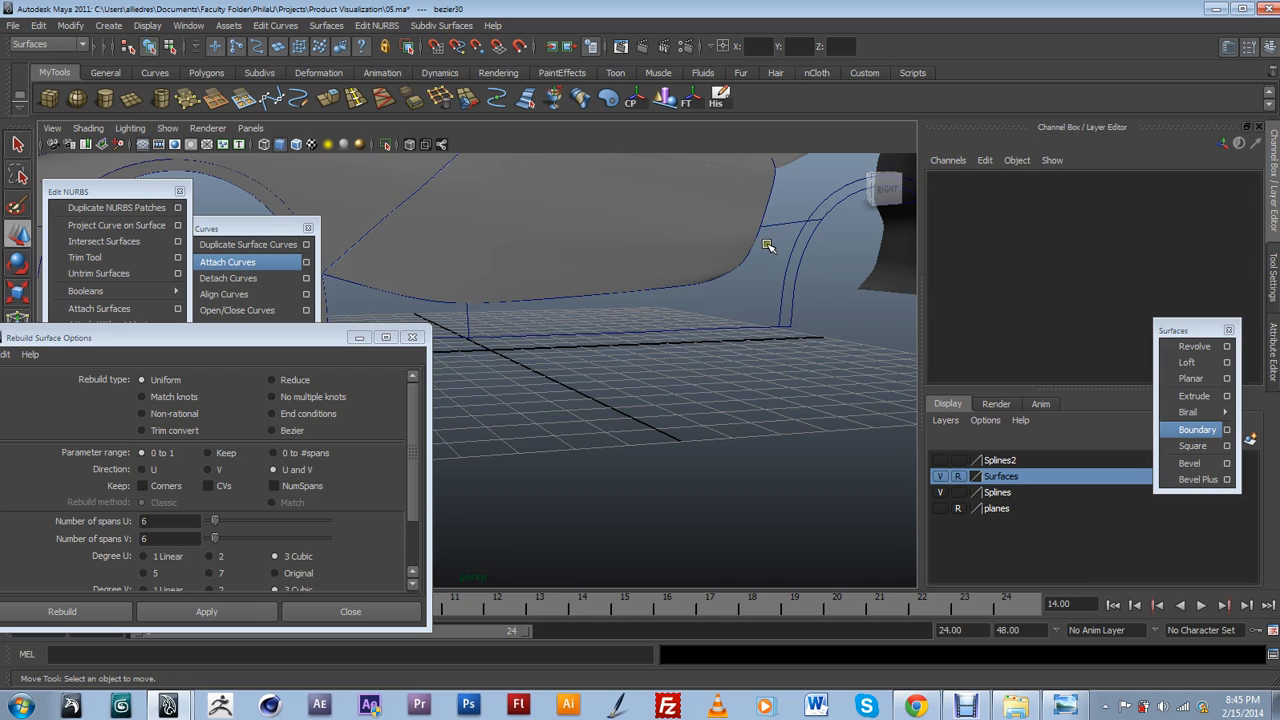
left_click(749, 259)
left_click(672, 286)
left_click(674, 288)
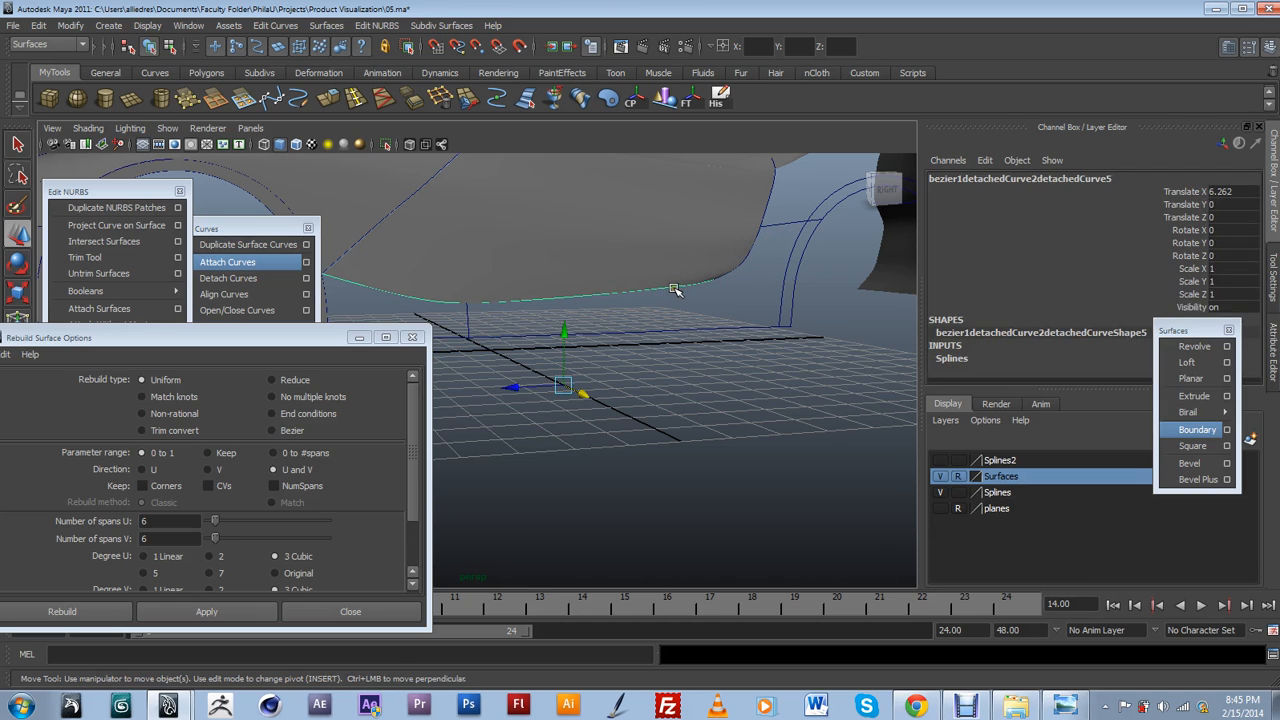
left_click(686, 283)
left_click(777, 228)
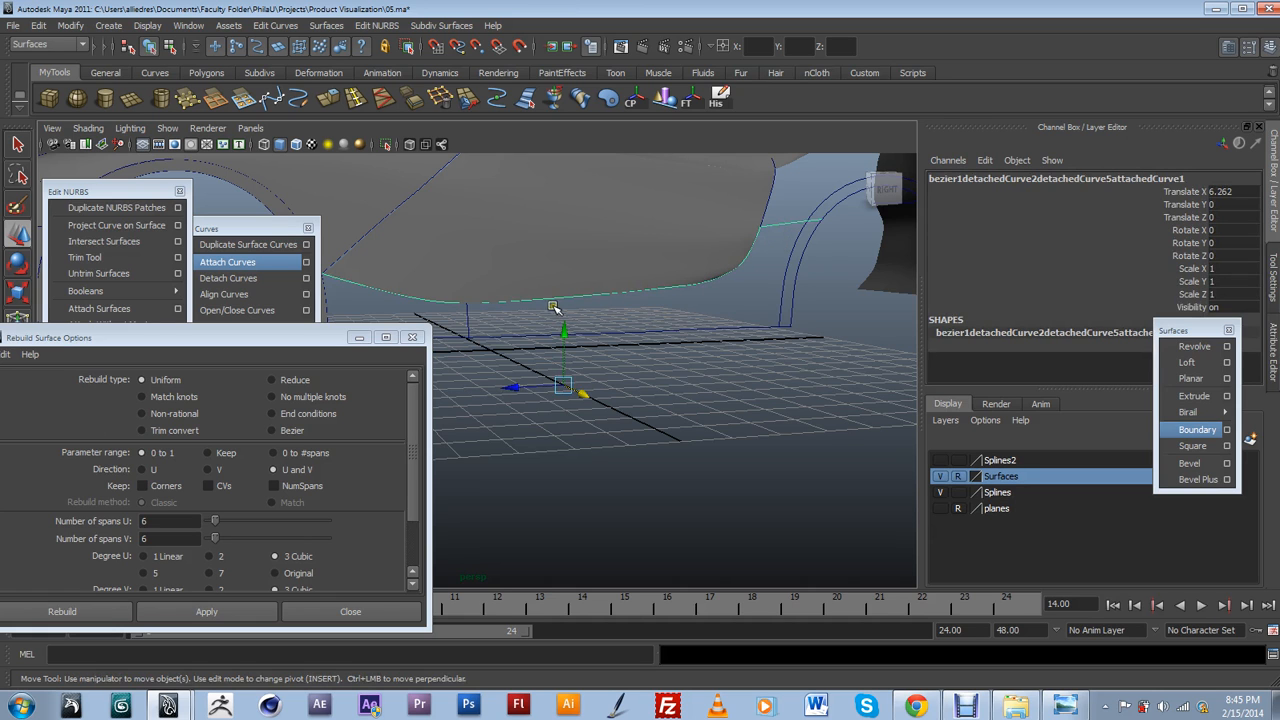
Check the sill curve and the front wheel arch curve as boundaries of the lower side panel.
left_click_drag(774, 301, 766, 338, "alt")
mouse_move(766, 338)
middle_mouse_down("alt")
mouse_move(844, 273)
mouse_move(766, 336)
middle_mouse_up("alt")
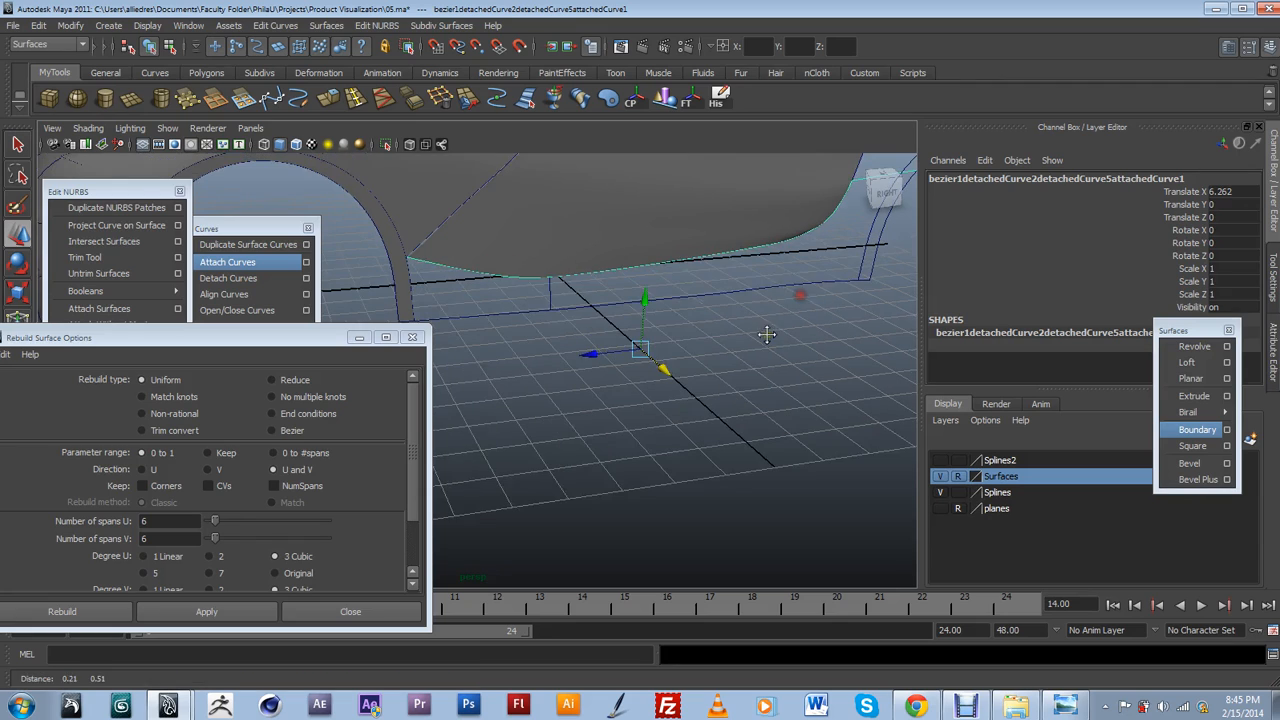
left_click(785, 283)
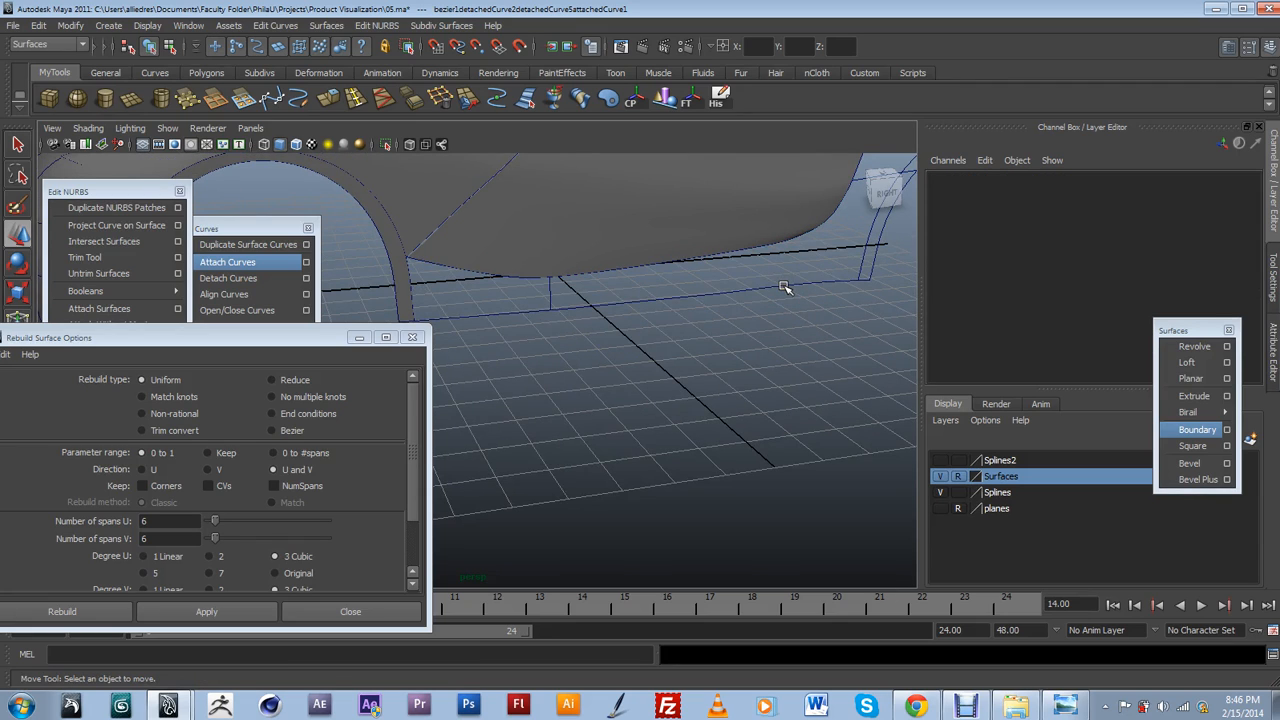
left_click(782, 288)
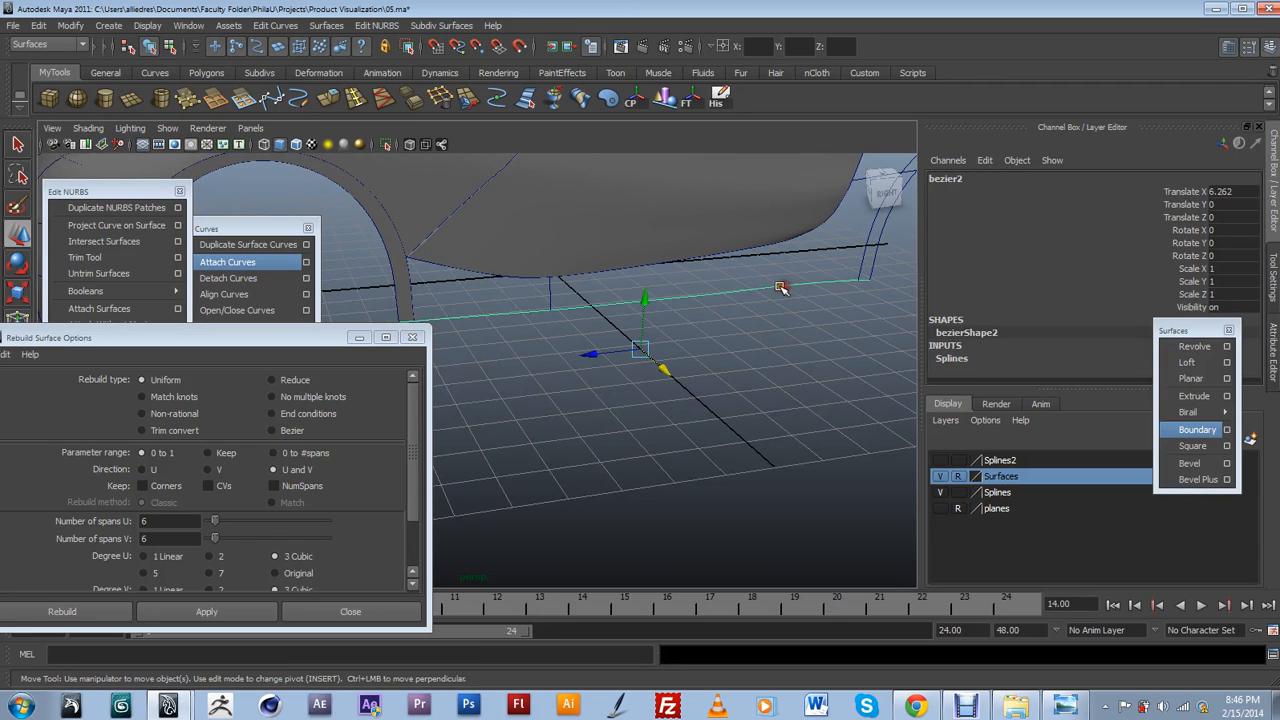
left_click(393, 286)
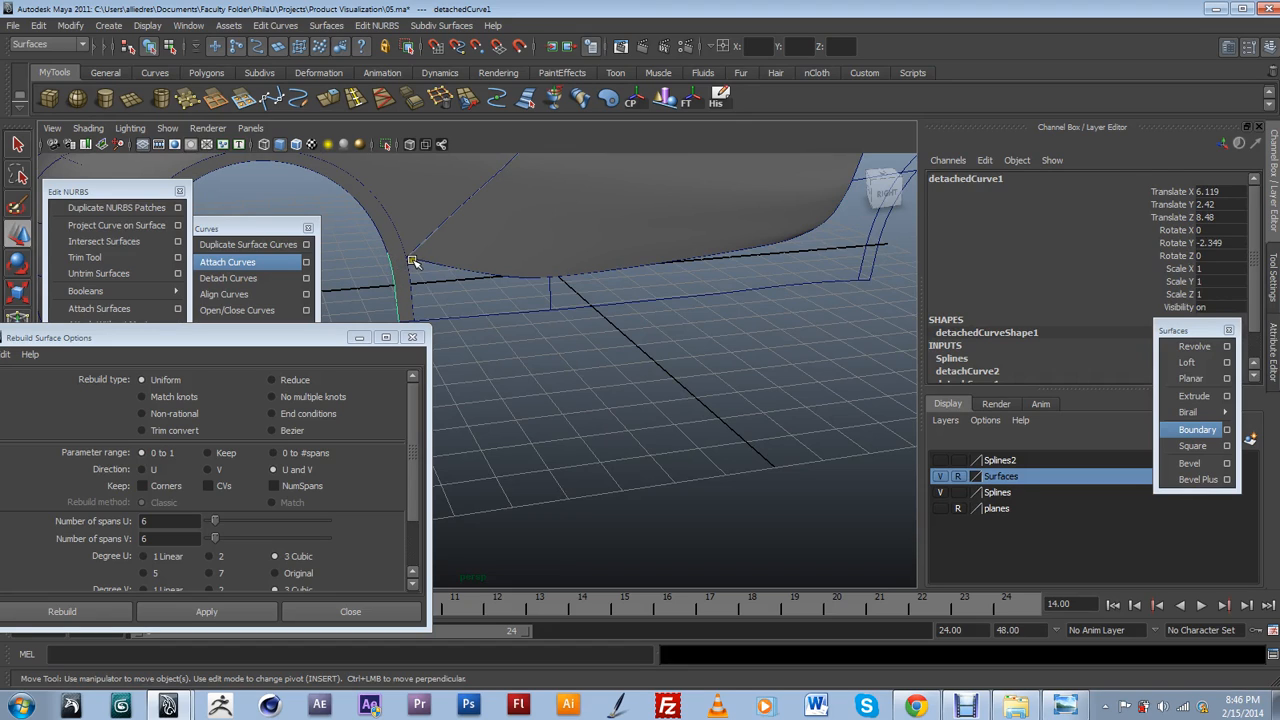
left_click(412, 260)
left_click(396, 269)
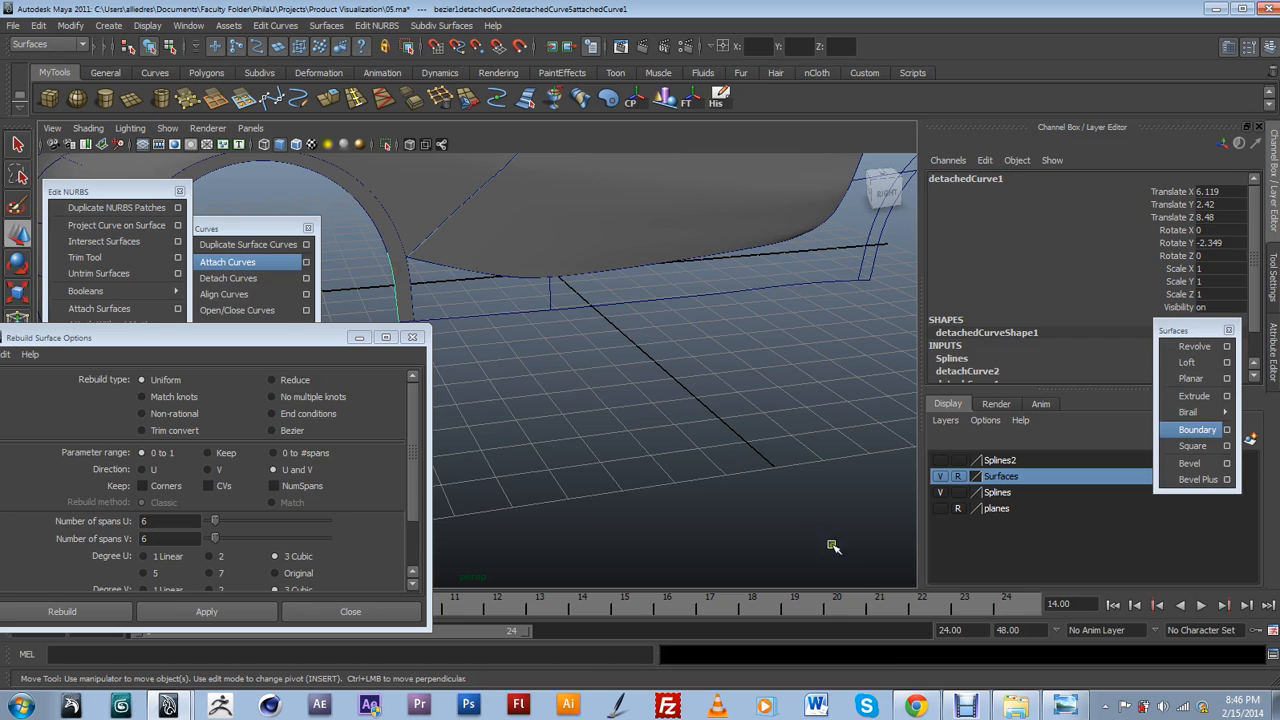
Examine the reference photo for how the lower side panel meets the front wheel arch, and compare it with the model.
left_click(1064, 705)
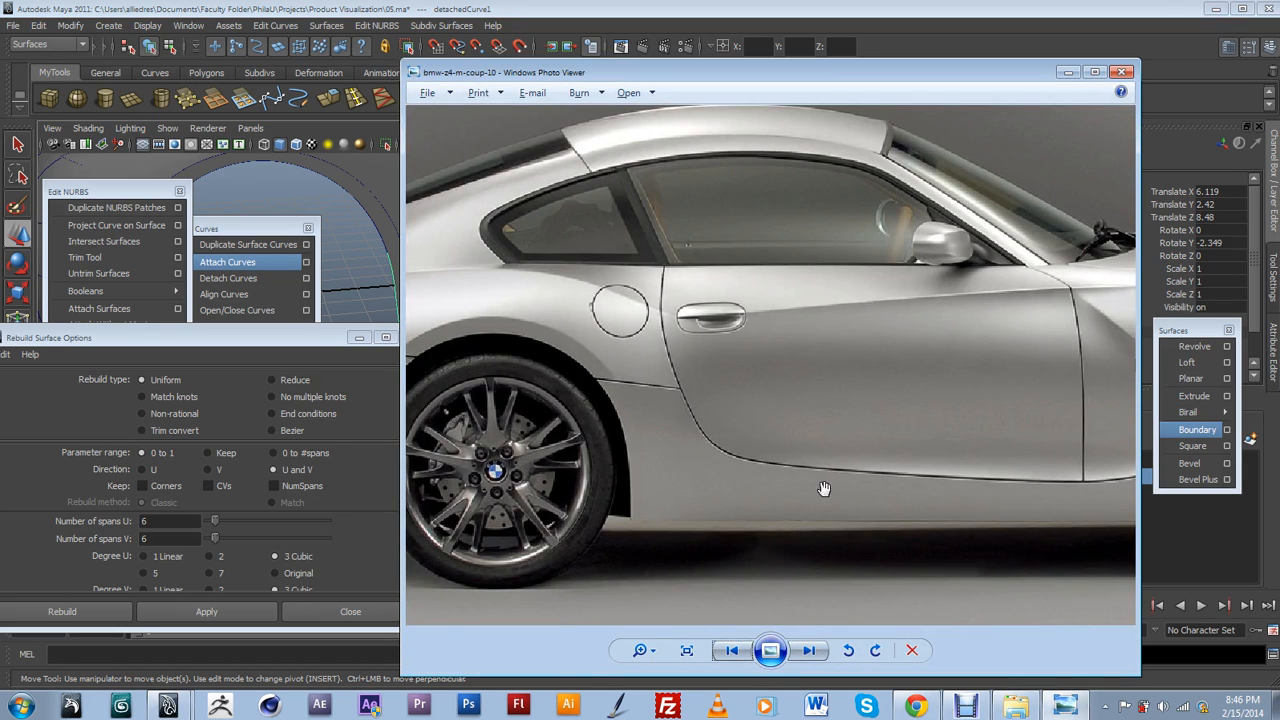
left_click_drag(1030, 455, 790, 436)
scroll(1037, 432, "up", 2)
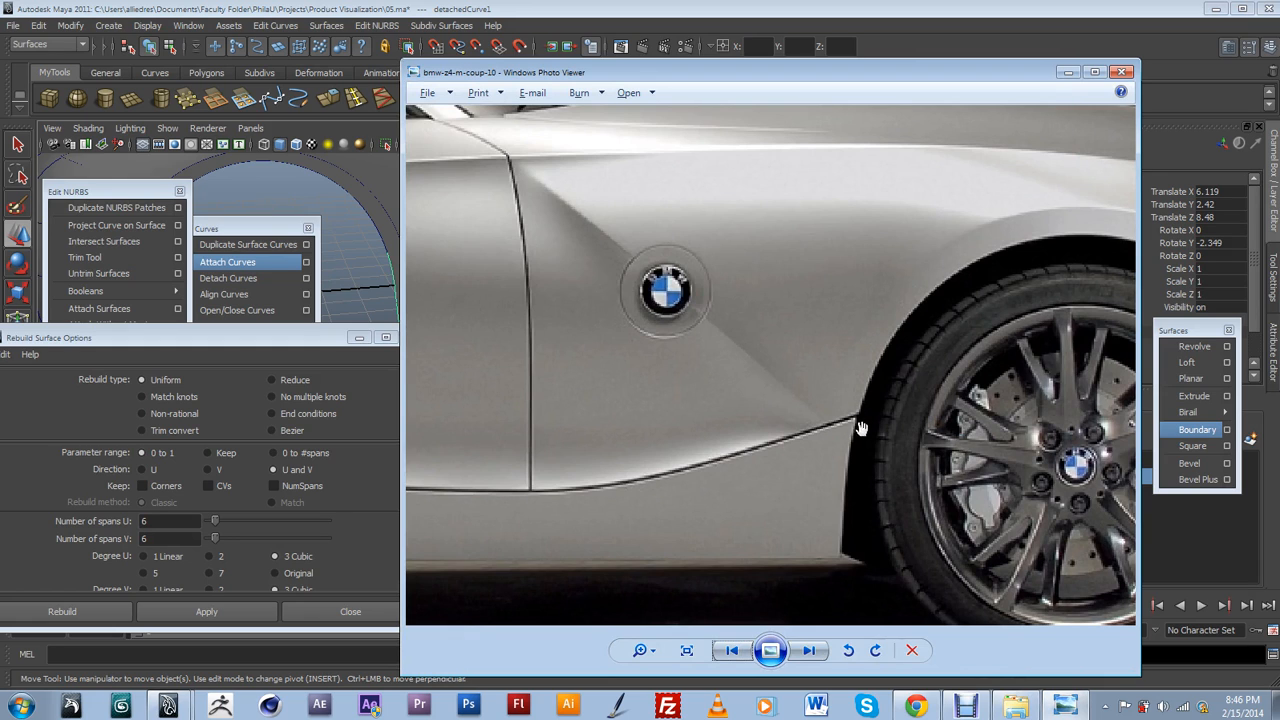
left_click(1068, 72)
left_click_drag(561, 339, 491, 331, "alt")
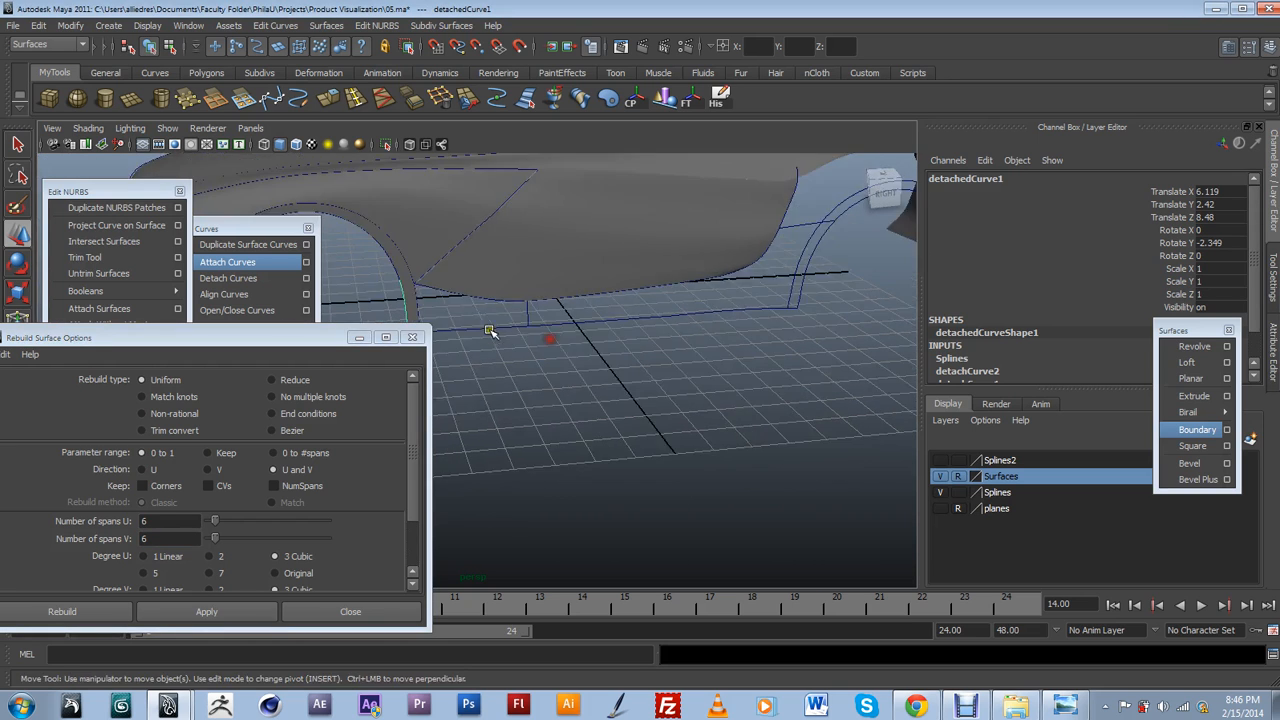
middle_click_drag(491, 331, 560, 366, "alt")
left_click(1059, 707)
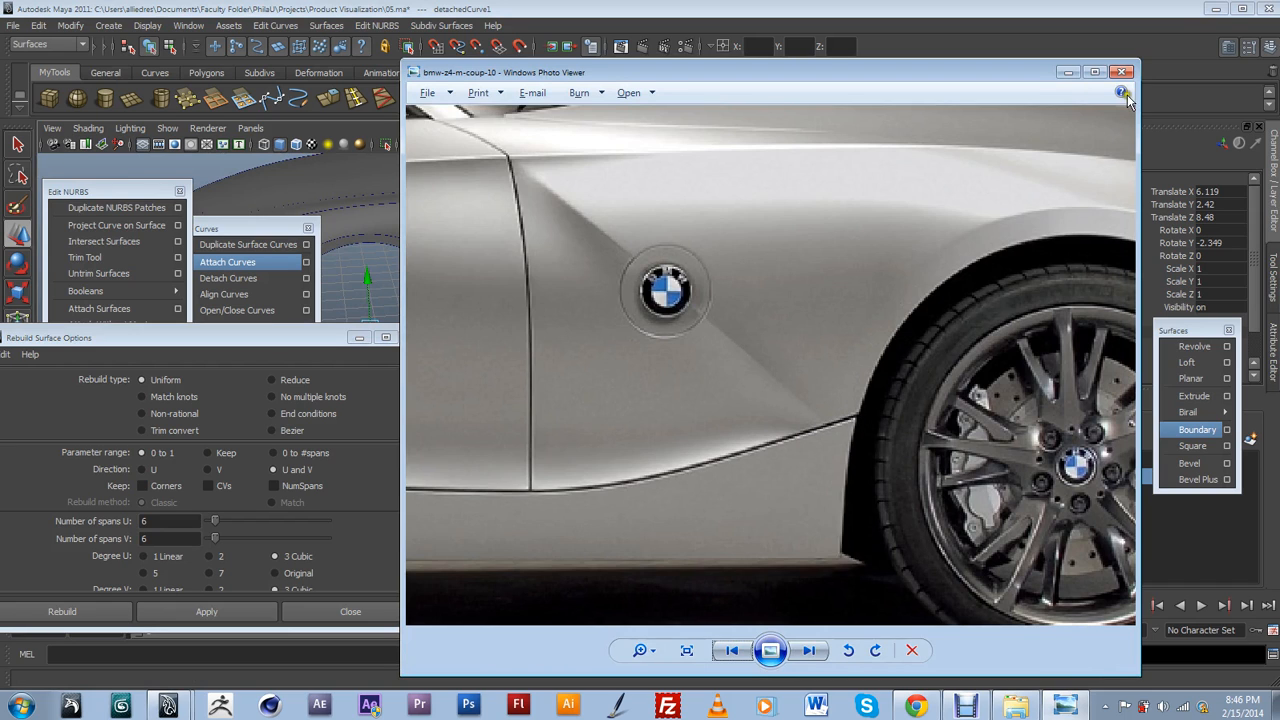
left_click(1068, 72)
Inspect where the front wheel arch's outer edge curve meets the sill curve and the attached lower edge curve.
left_click_drag(500, 346, 679, 257, "alt")
left_click(641, 253)
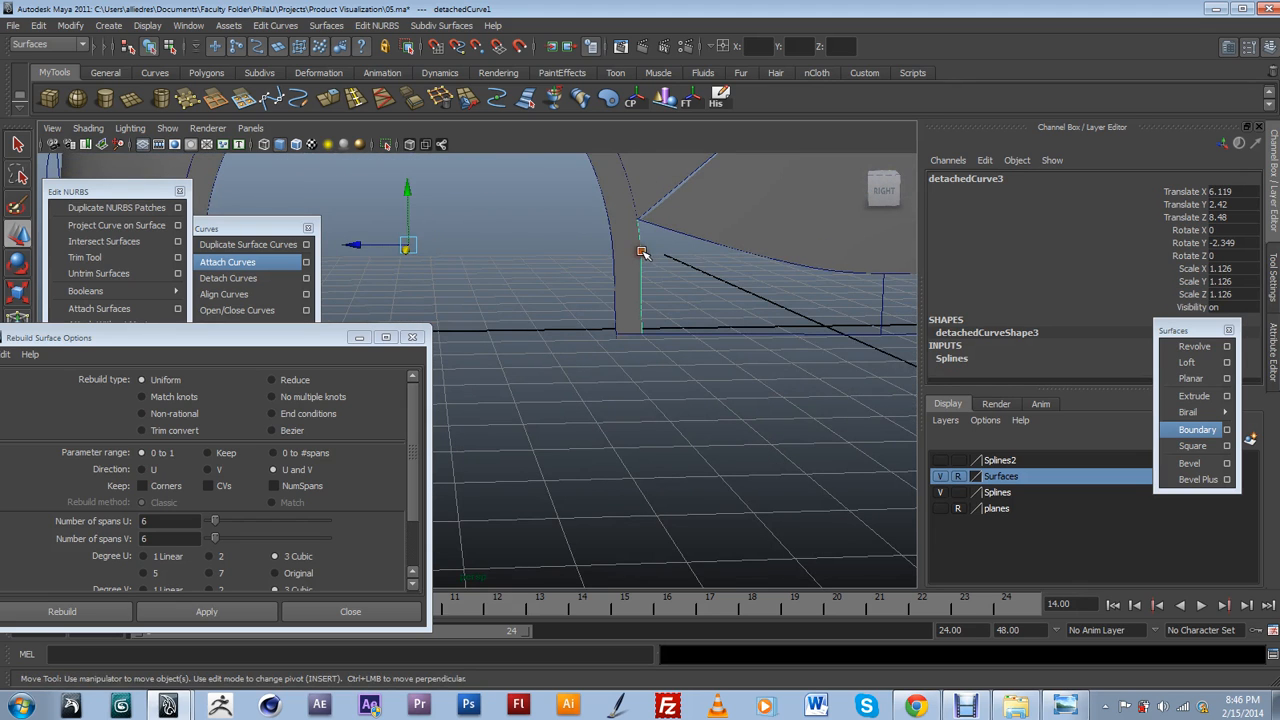
left_click_drag(658, 303, 606, 335, "alt")
left_click(604, 398)
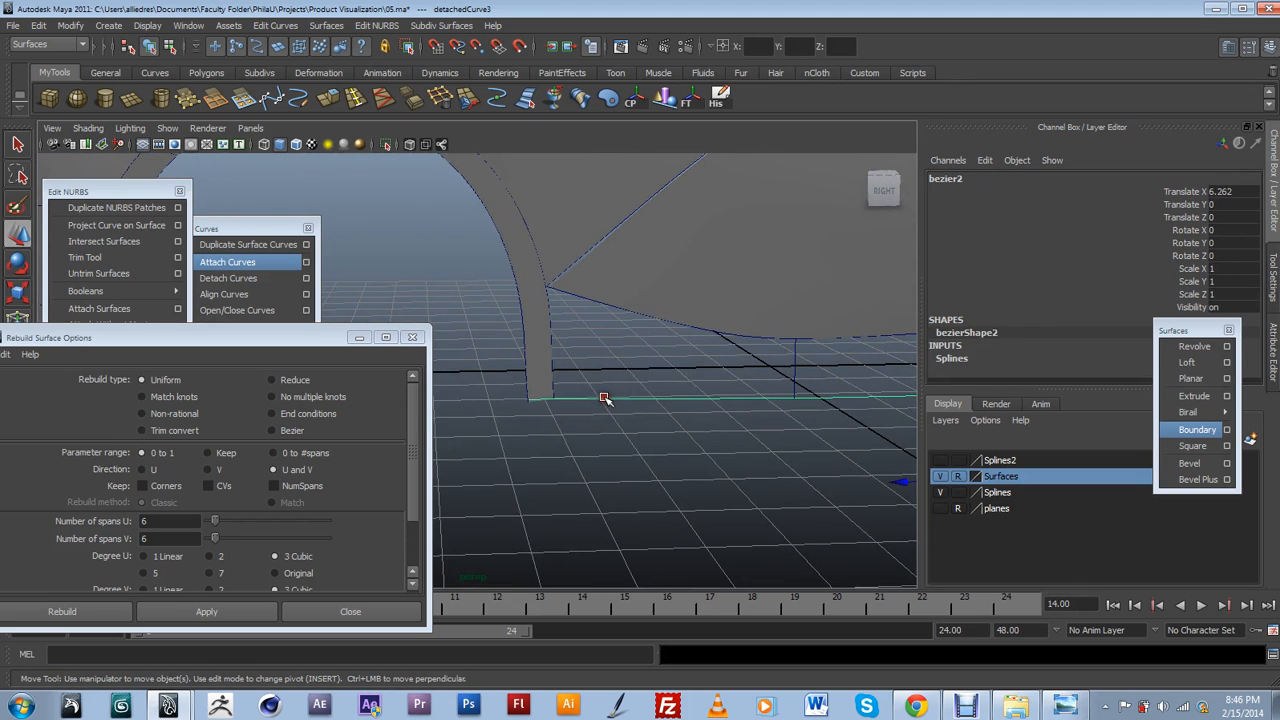
left_click_drag(602, 397, 580, 375, "alt")
left_click(541, 348)
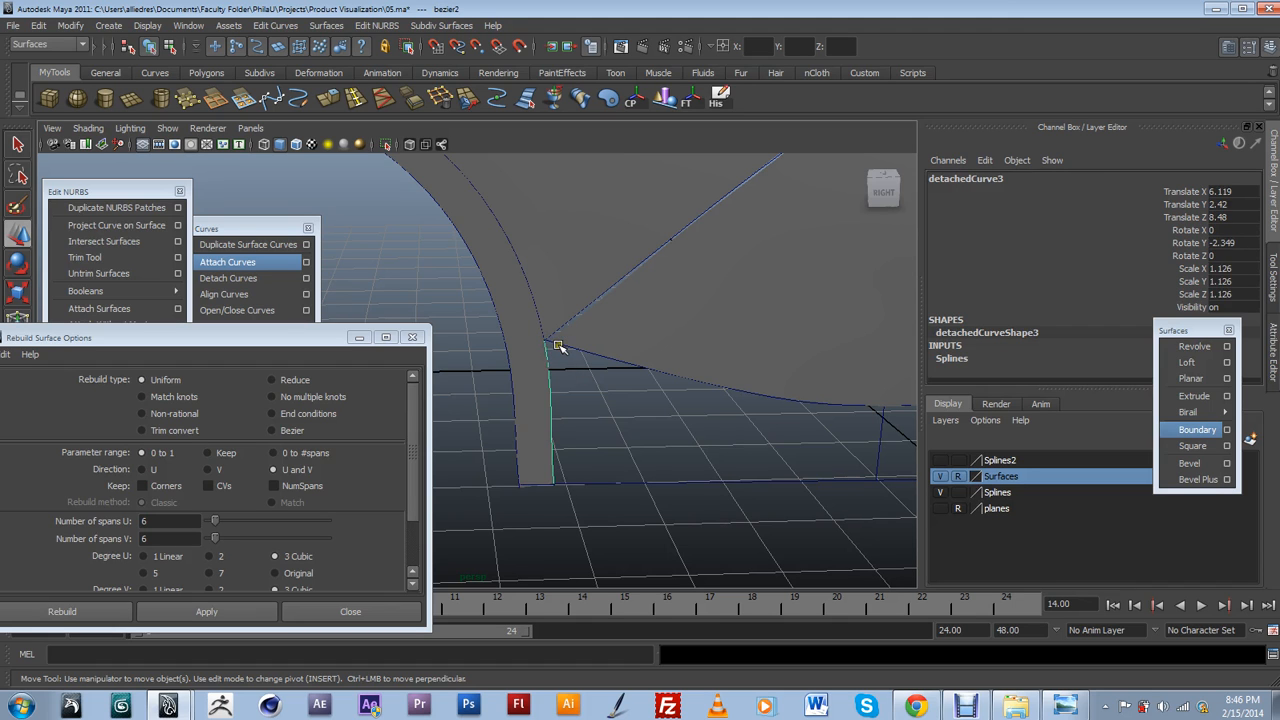
left_click(559, 346)
left_click_drag(560, 348, 596, 417, "alt")
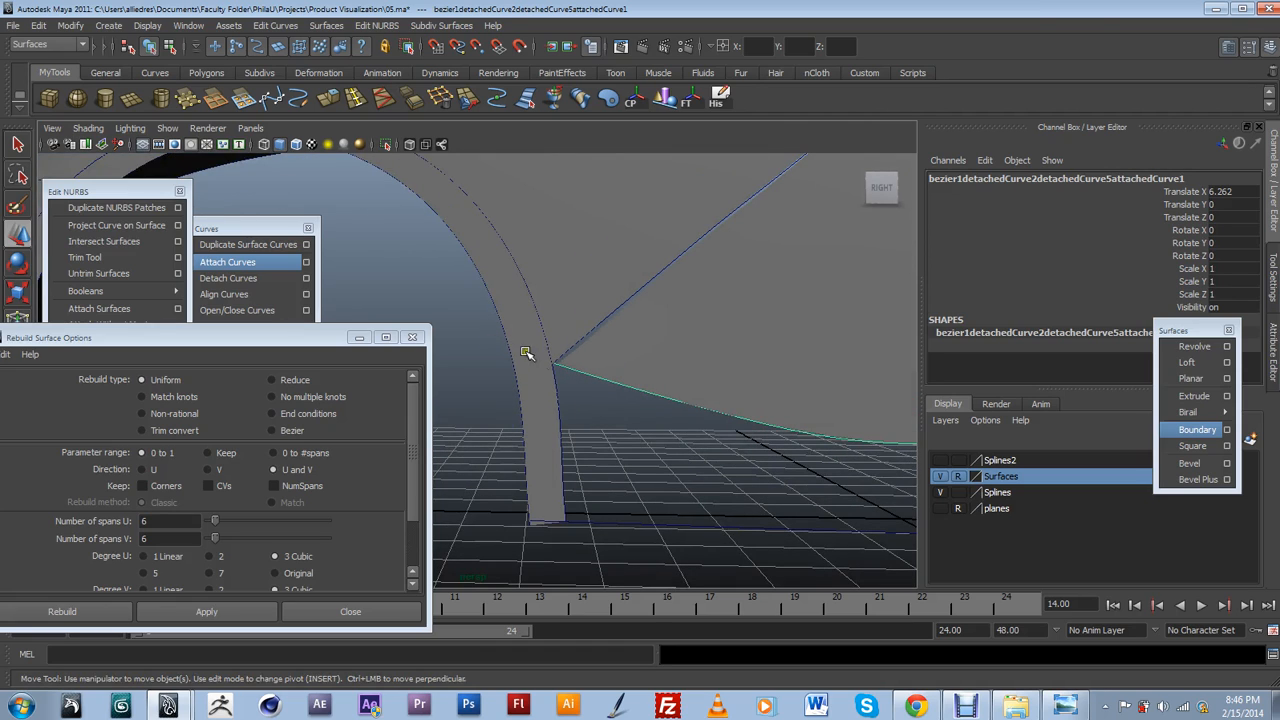
left_click_drag(512, 352, 599, 403, "alt")
Detach the sill curve at the front wheel arch's outer edge and delete the short segment beneath the arch strip.
left_click(613, 441)
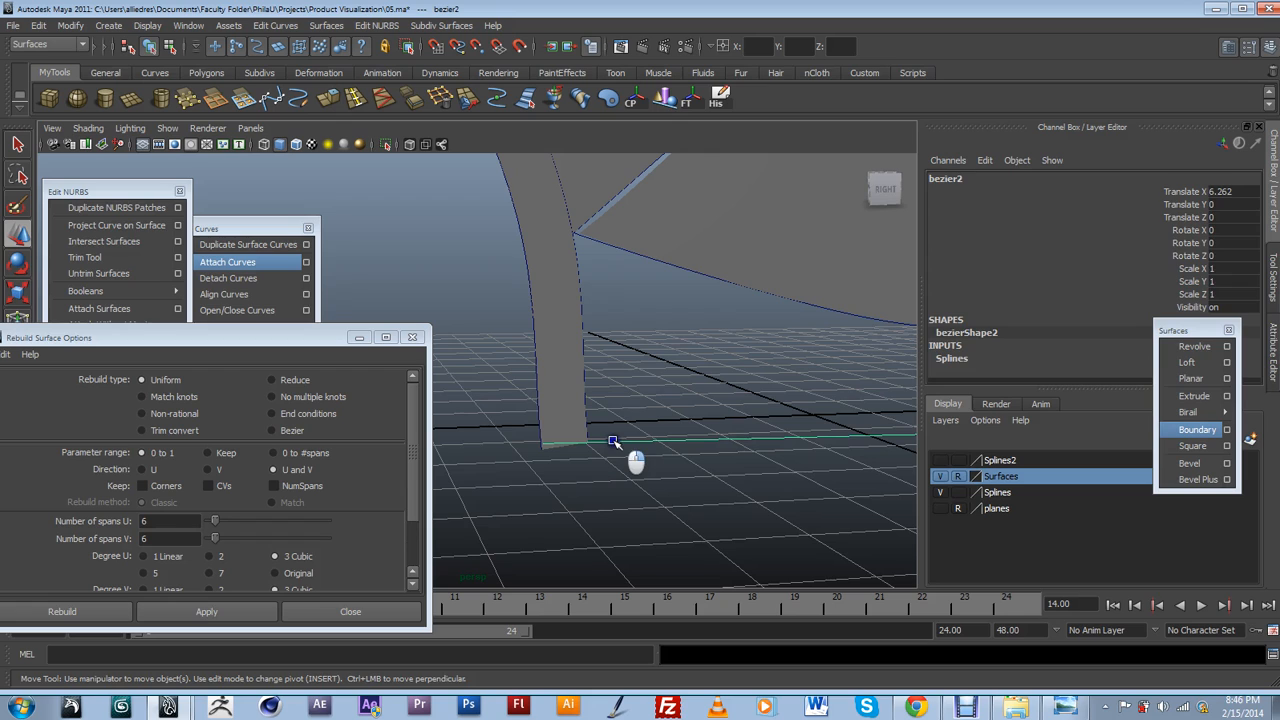
left_click(611, 442)
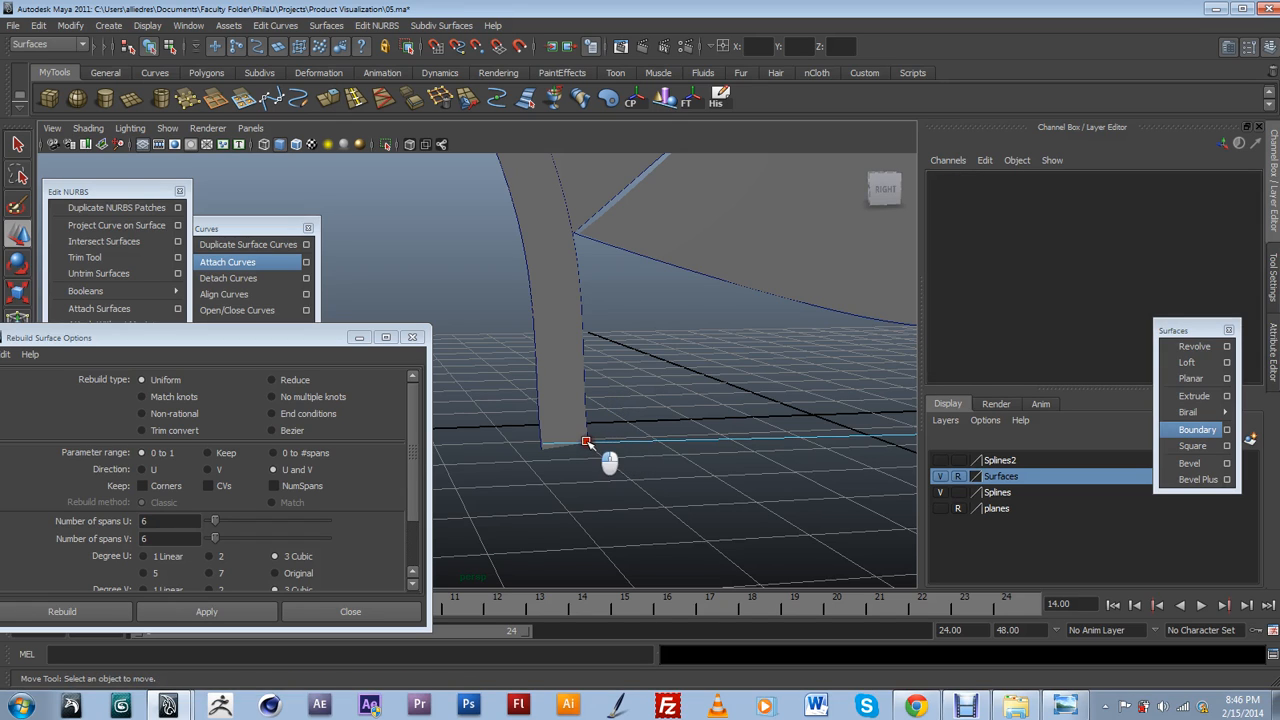
left_click(594, 444)
left_click(621, 435)
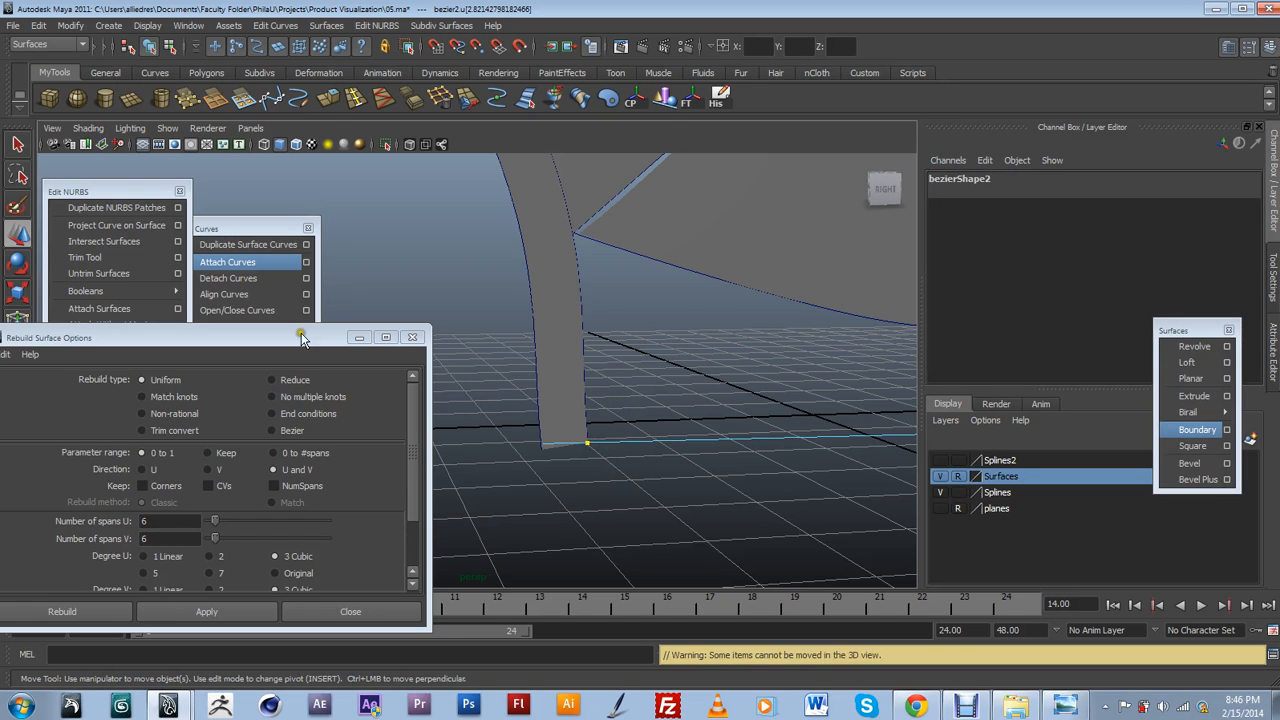
left_click(292, 337)
left_click(243, 279)
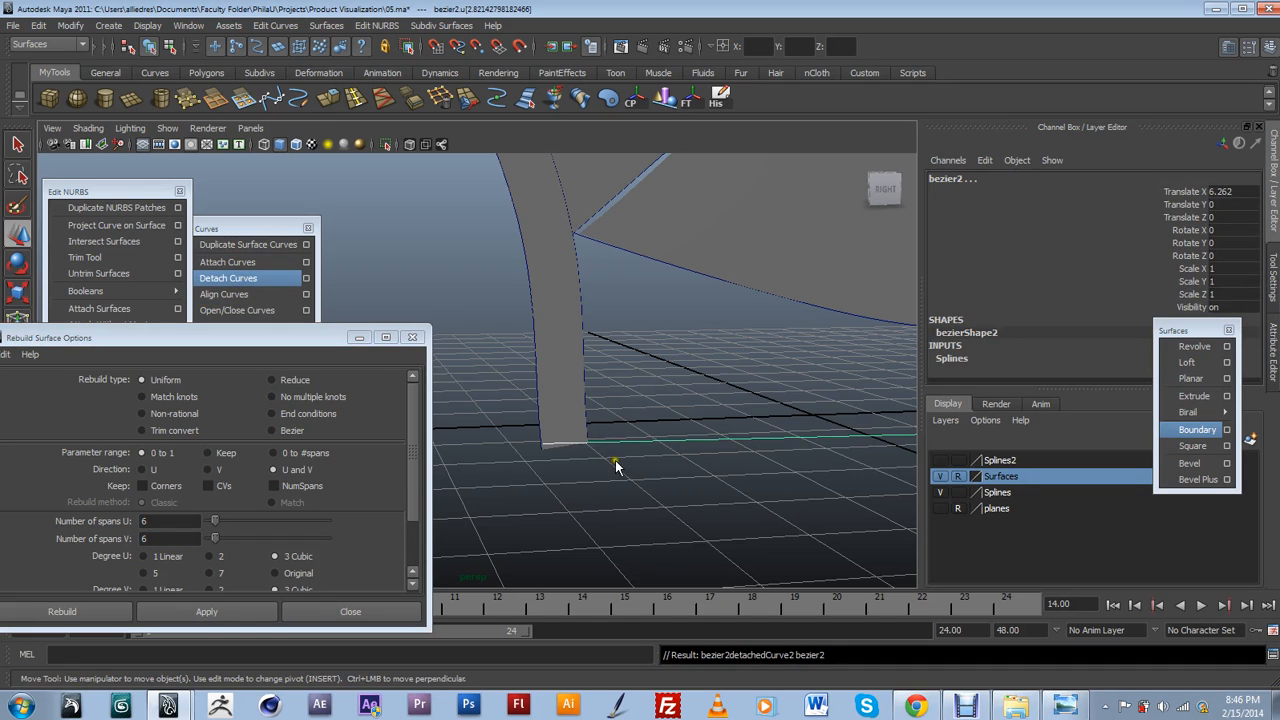
left_click(567, 443)
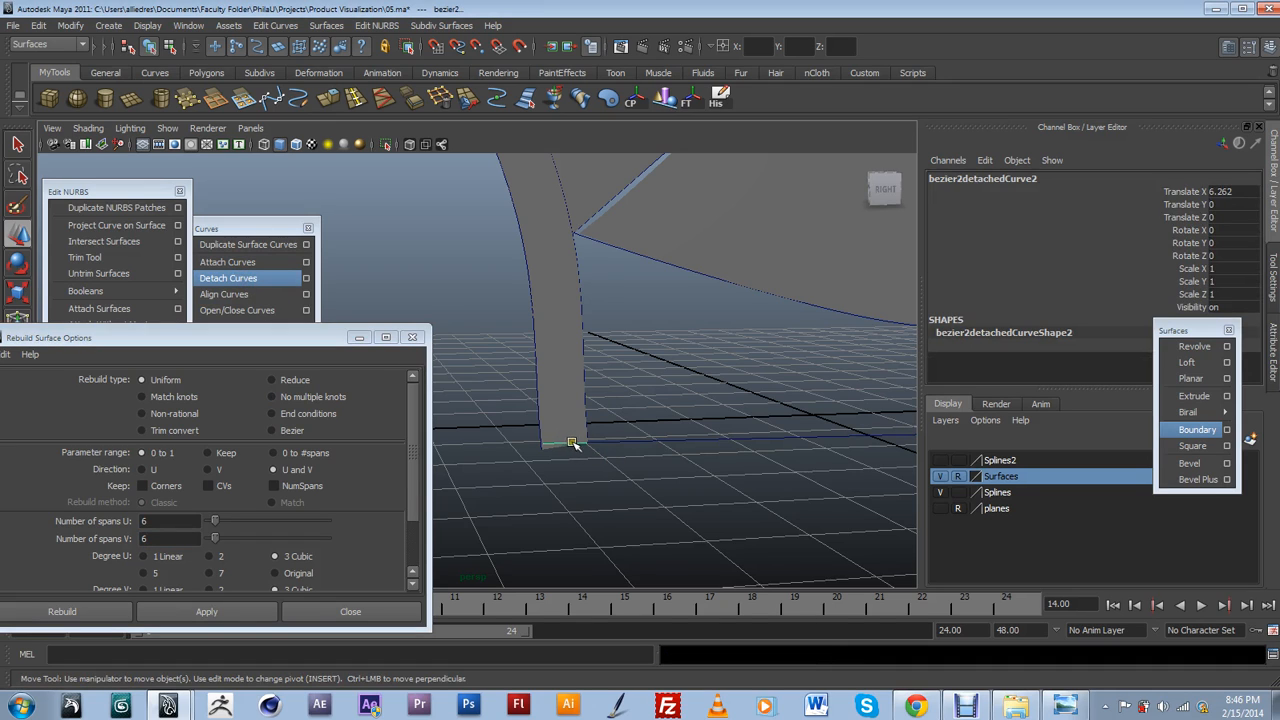
left_click(585, 387)
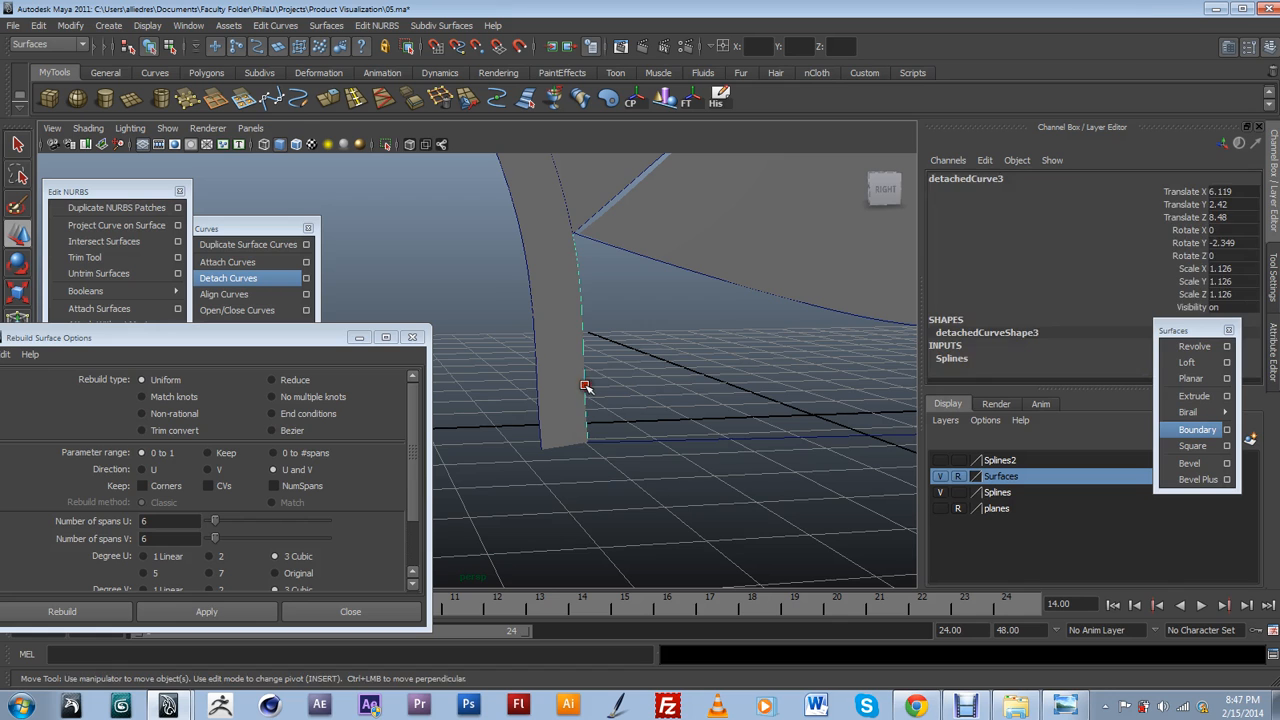
Detach the rear wheel arch's inner edge curve where the attached lower edge curve of the body side meets it.
left_click(668, 441)
left_click_drag(680, 443, 616, 399, "alt")
left_click_drag(826, 368, 729, 386, "alt")
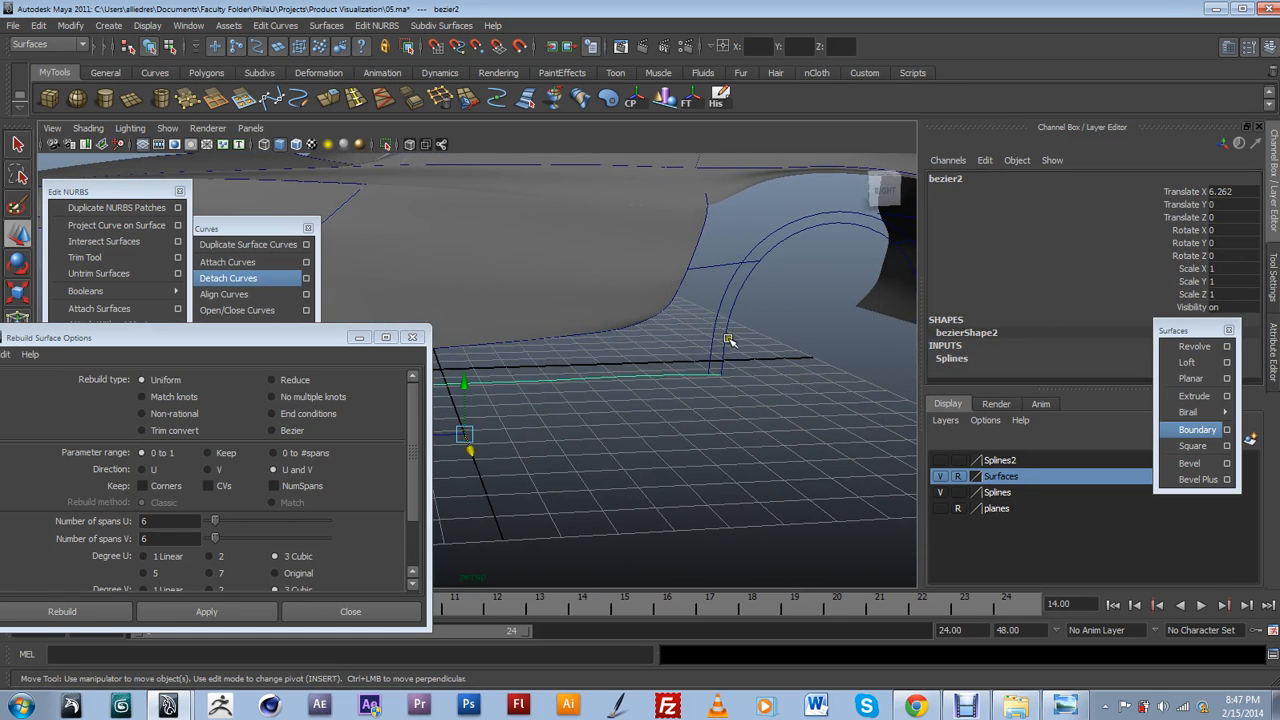
left_click(728, 338)
left_click(726, 336)
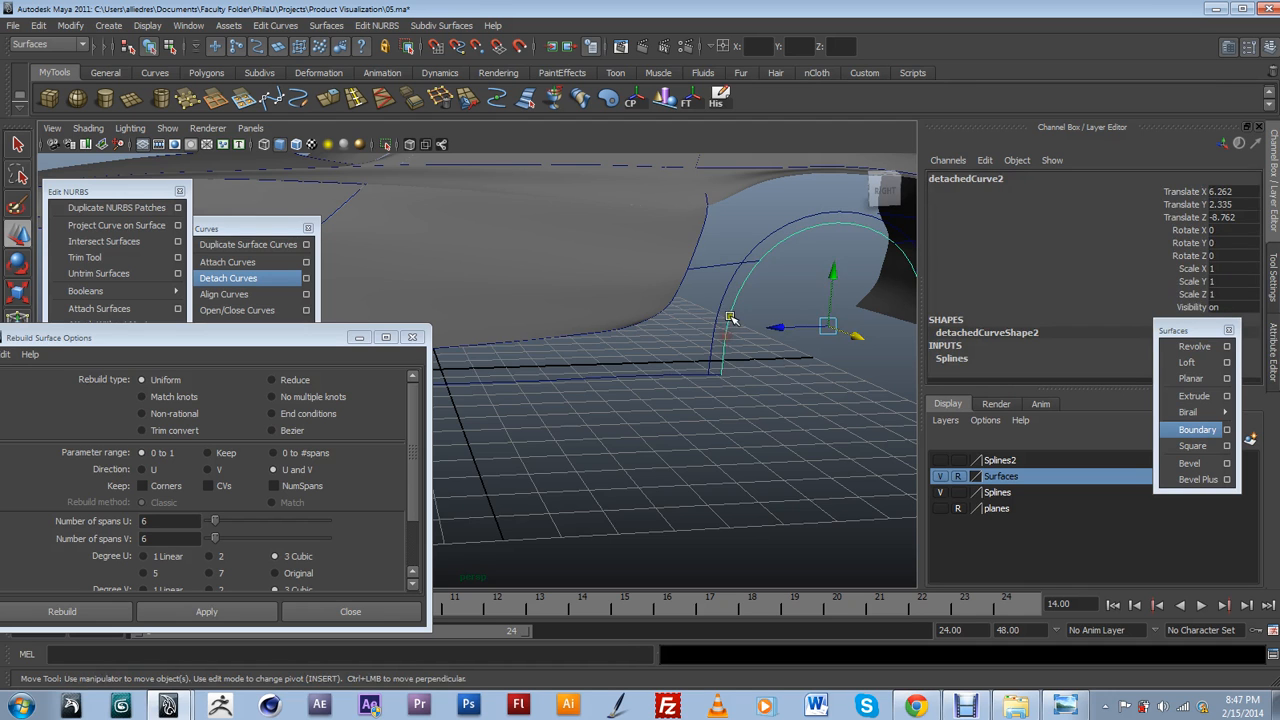
left_click_drag(765, 292, 651, 300, "alt")
right_click_drag(647, 301, 652, 264)
left_click(642, 306)
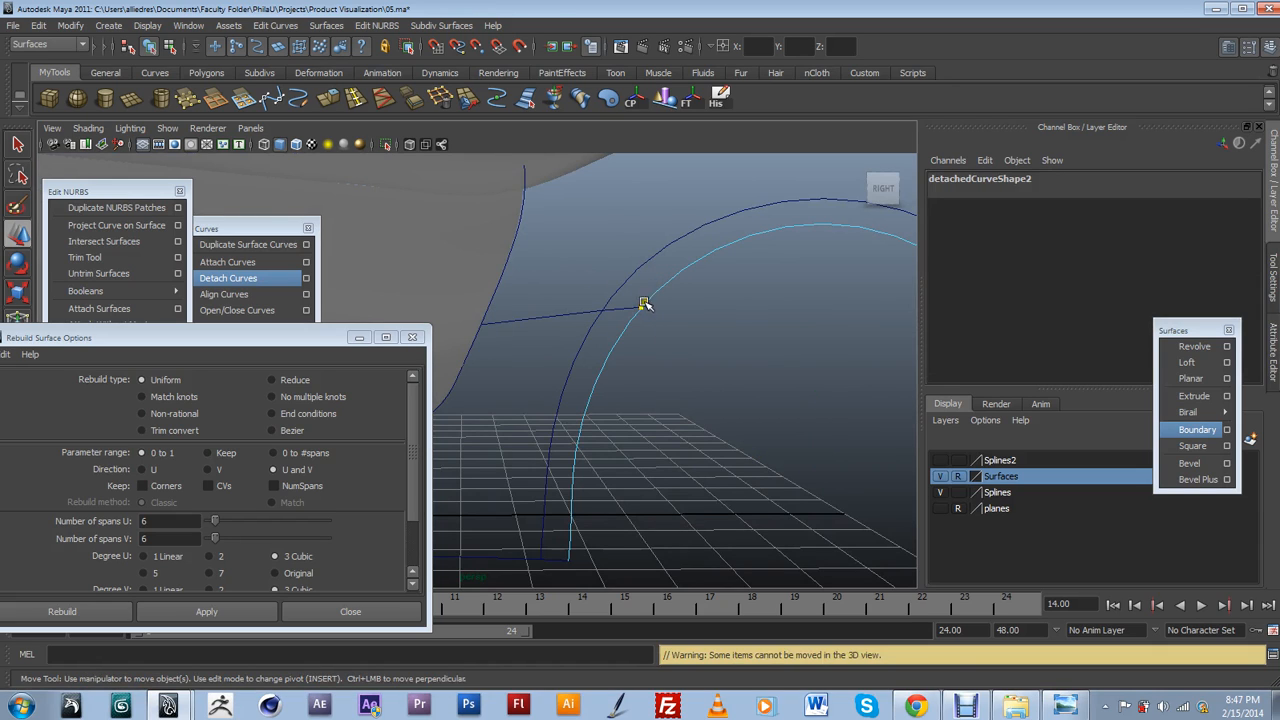
left_click(228, 278)
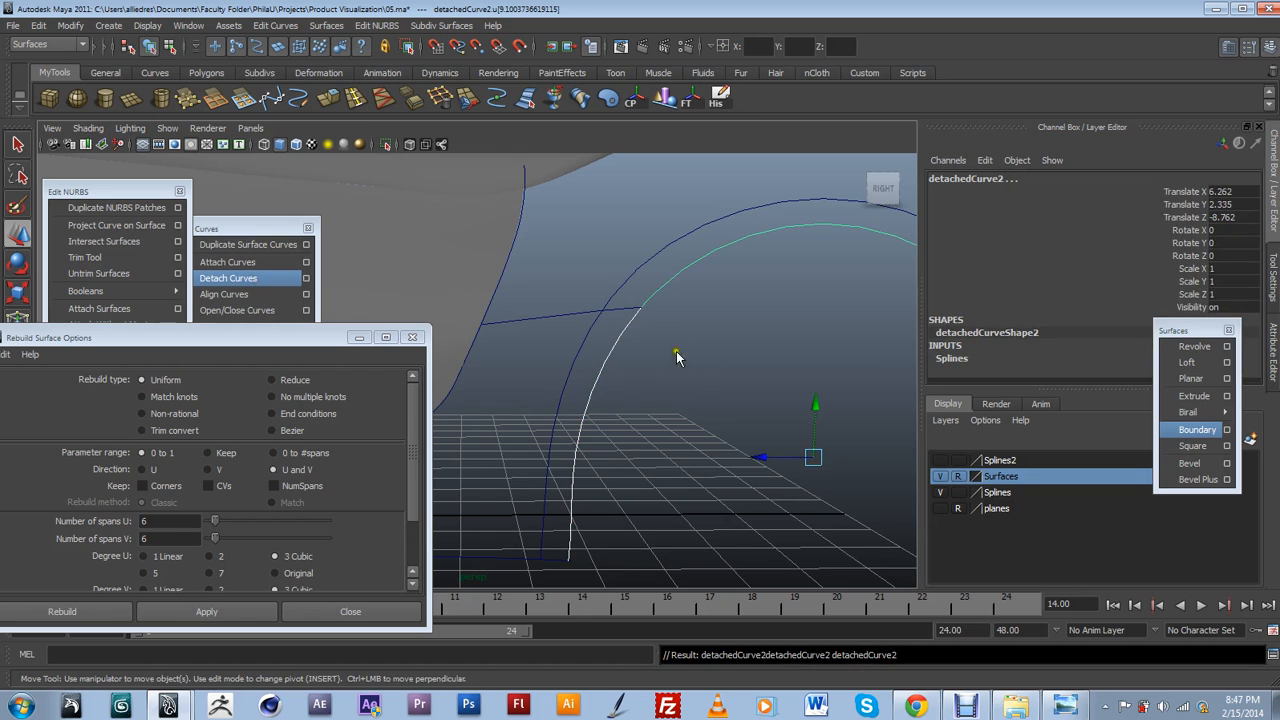
Rebuild the short front wheel arch curve segment between the lower edge curve and the sill as a uniform cubic curve with 4 spans.
left_click_drag(752, 322, 567, 360, "alt")
left_click_drag(498, 334, 474, 311)
left_click_drag(667, 391, 652, 390, "alt")
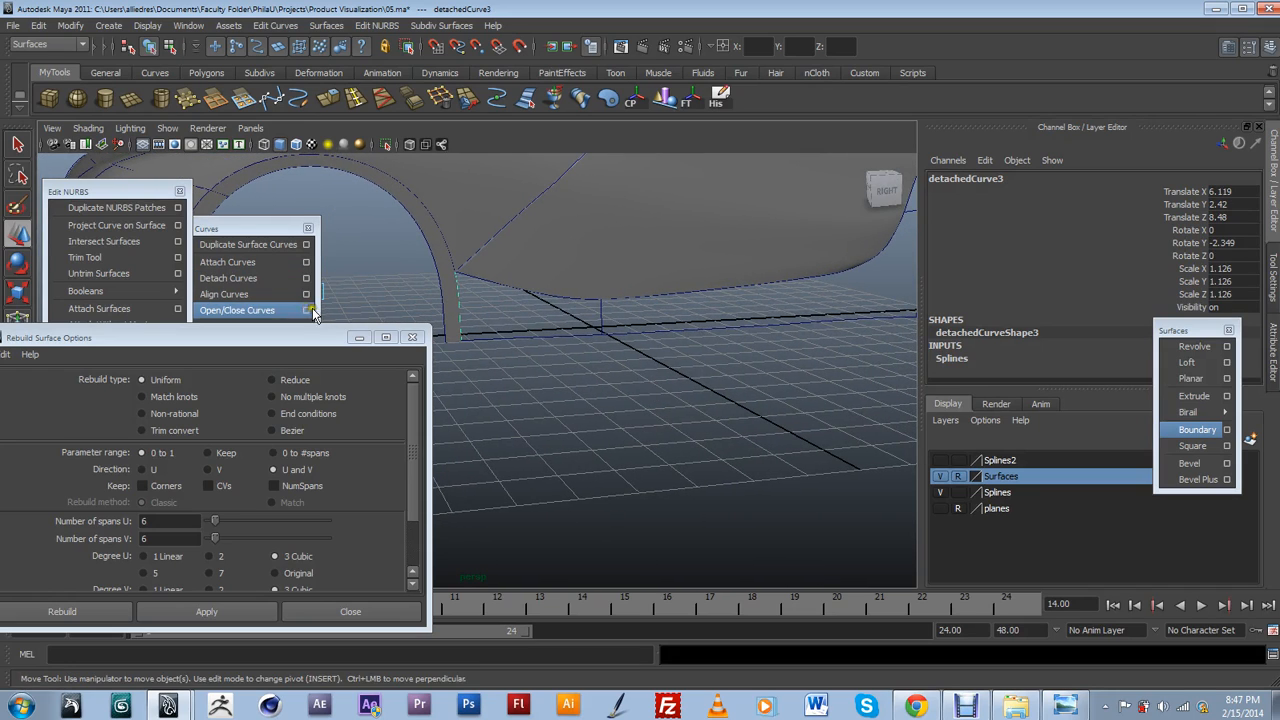
left_click_drag(326, 329, 324, 356)
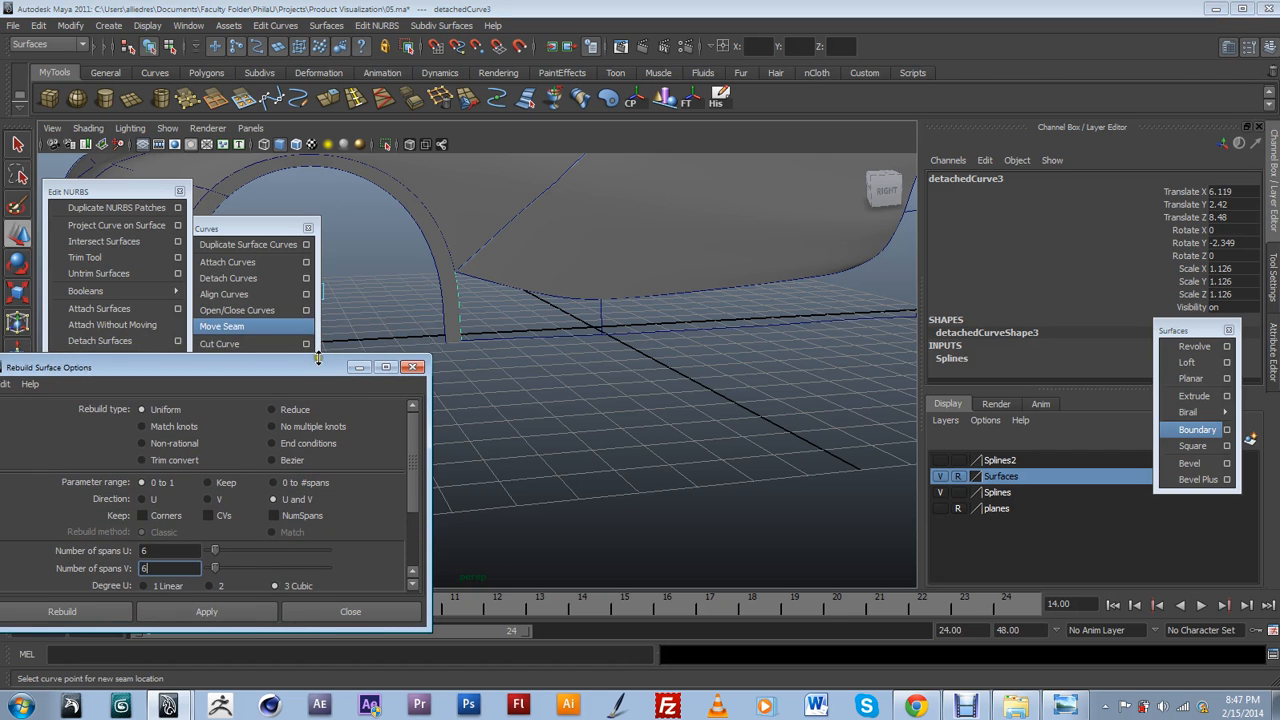
left_click_drag(470, 350, 525, 374, "alt")
left_click_drag(788, 307, 766, 309, "alt")
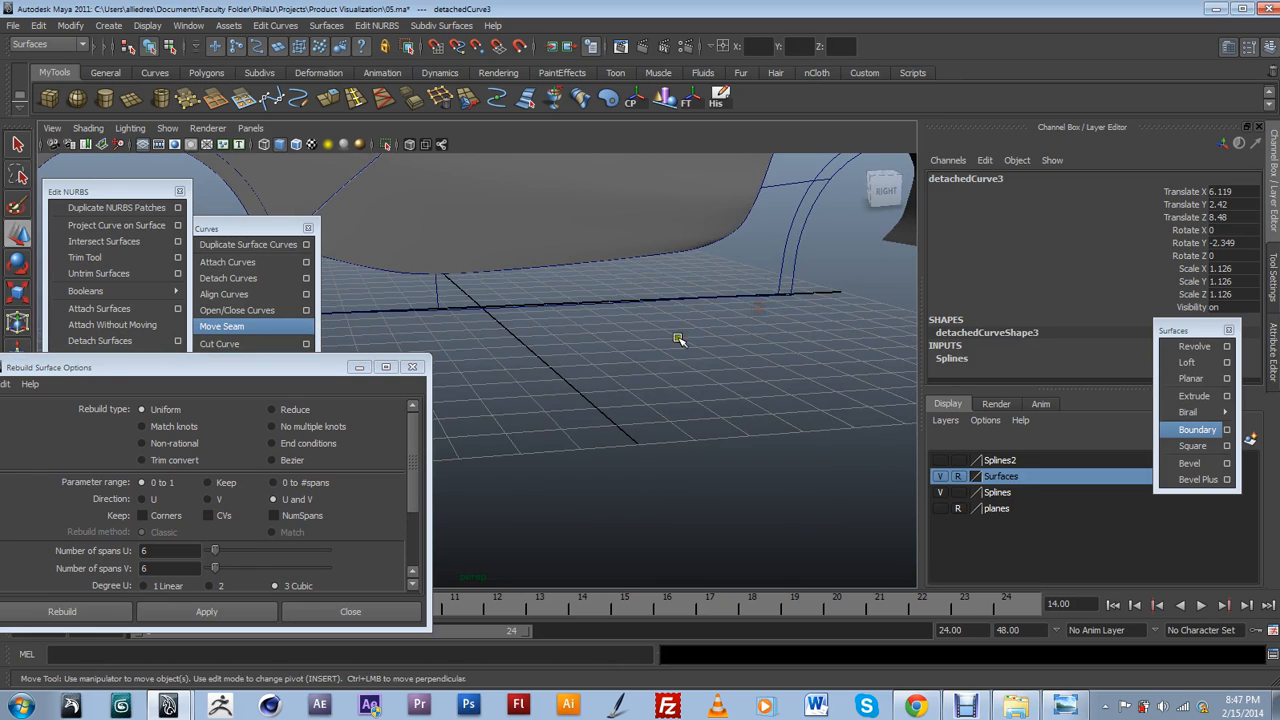
left_click_drag(680, 343, 846, 349, "alt")
left_click_drag(766, 349, 625, 357, "alt")
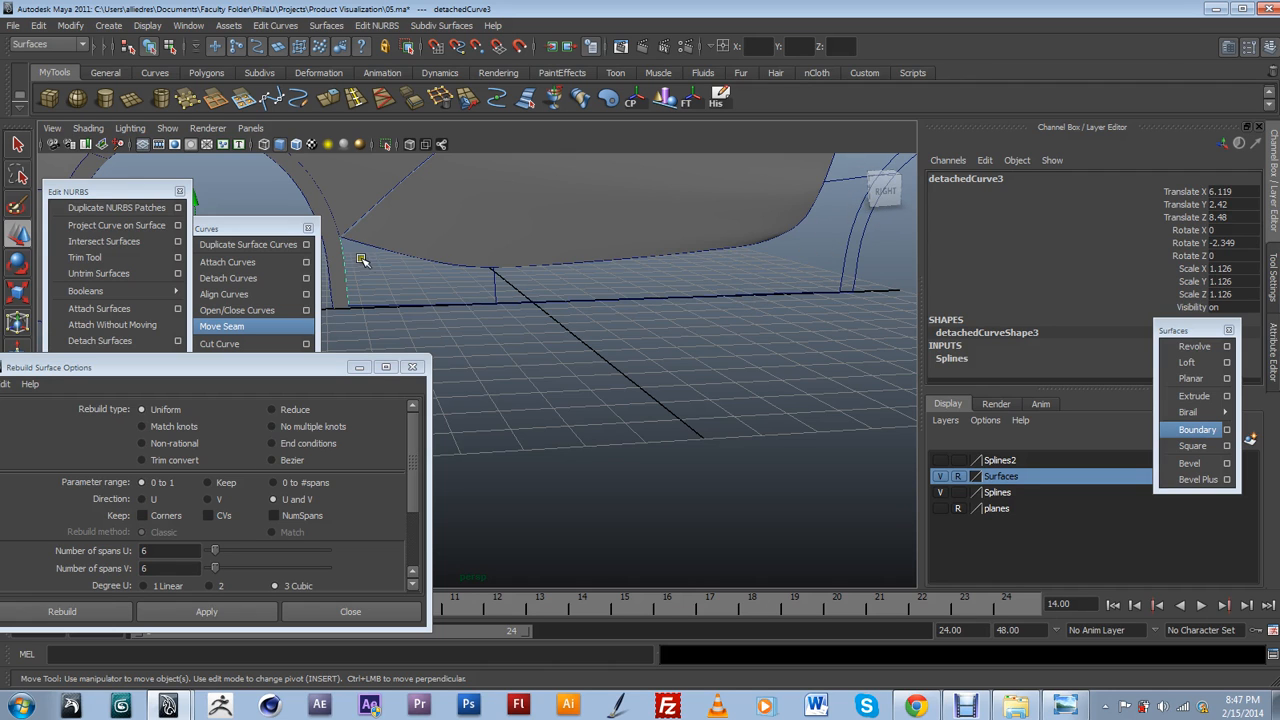
left_click_drag(283, 367, 312, 555)
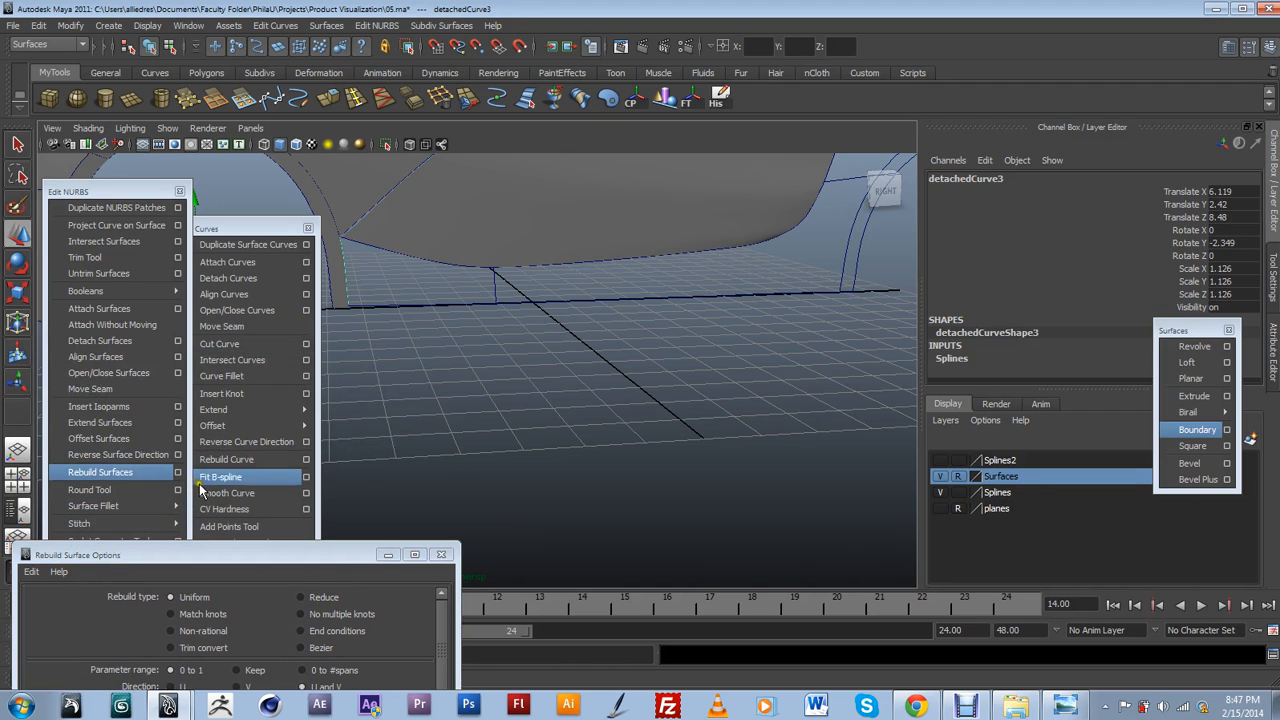
left_click(305, 467)
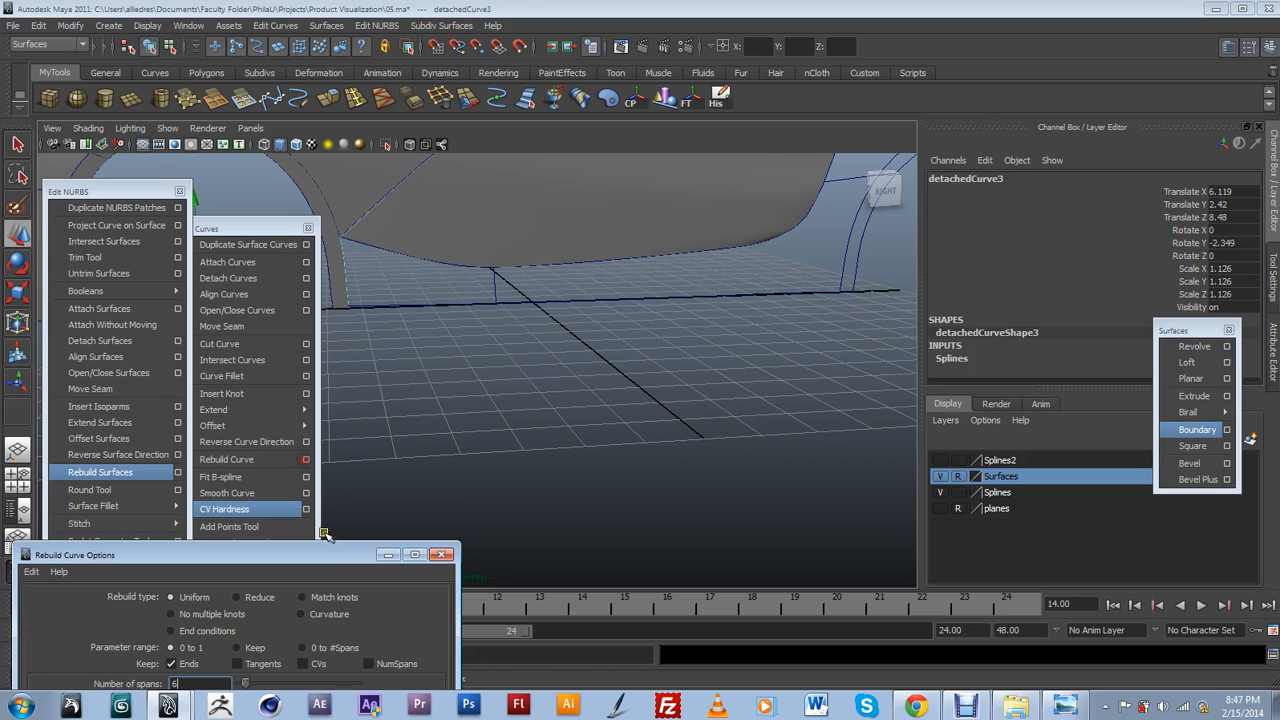
left_click_drag(343, 497, 314, 355)
middle_click_drag(473, 283, 514, 283, "alt")
left_click(340, 349)
left_click_drag(168, 483, 102, 482)
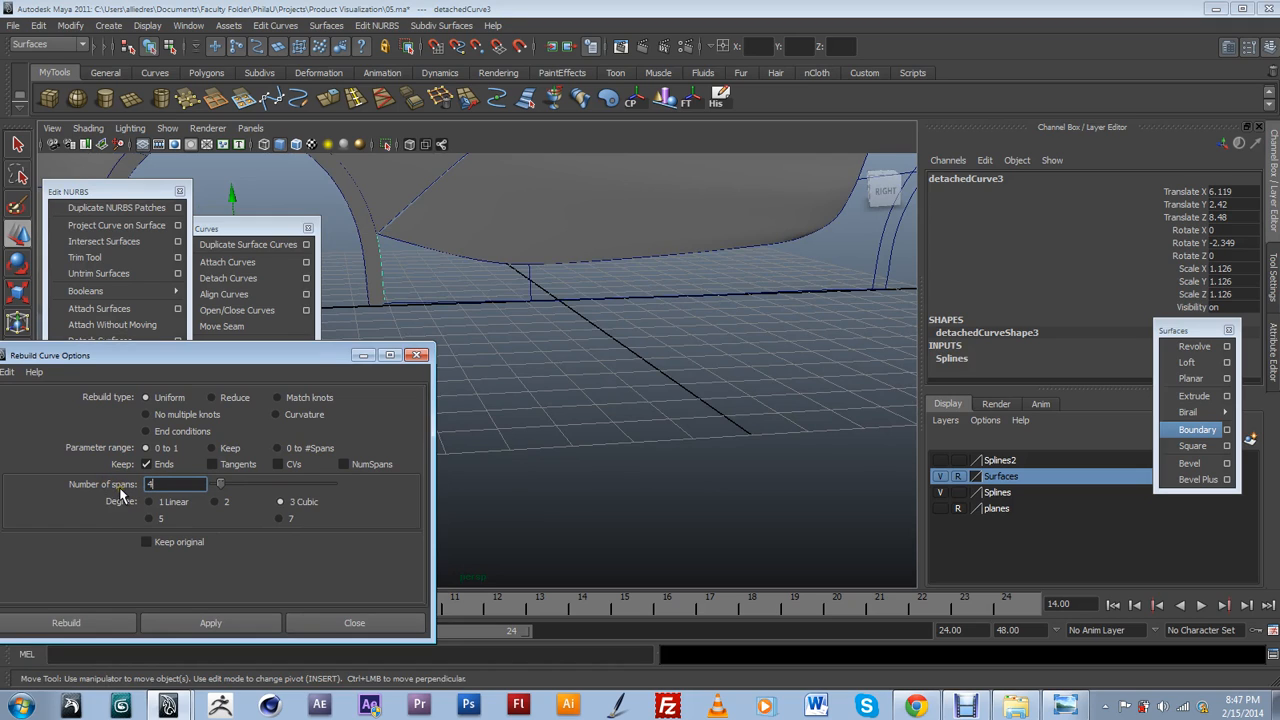
type("4")
left_click(229, 623)
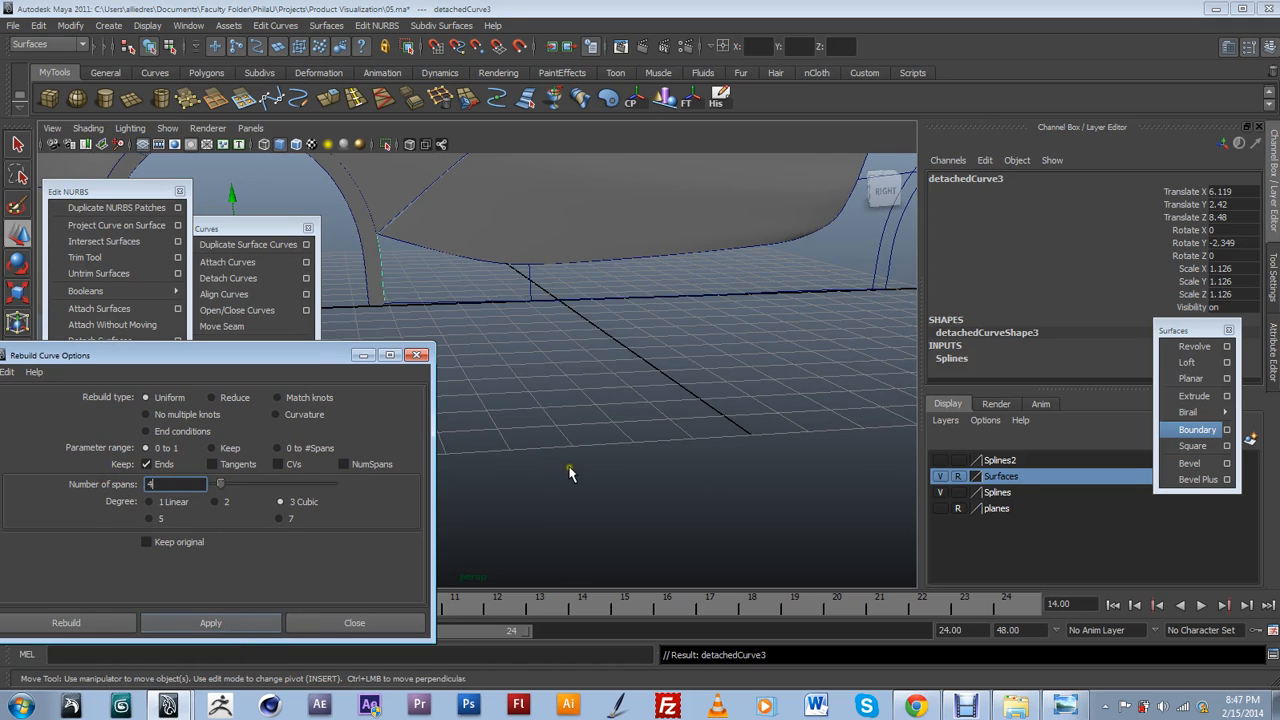
Rebuild the detached lower segment of the rear wheel arch's inner edge curve with 4 spans.
left_click_drag(598, 459, 650, 362, "alt")
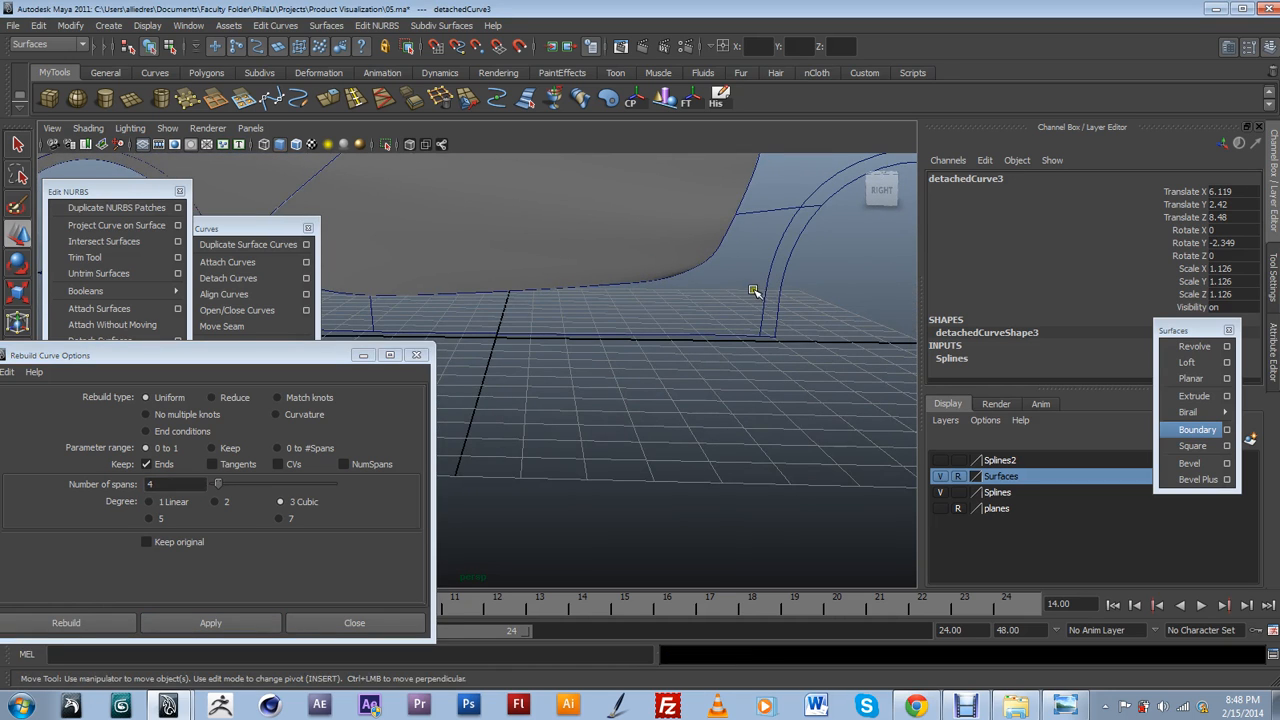
left_click(789, 278)
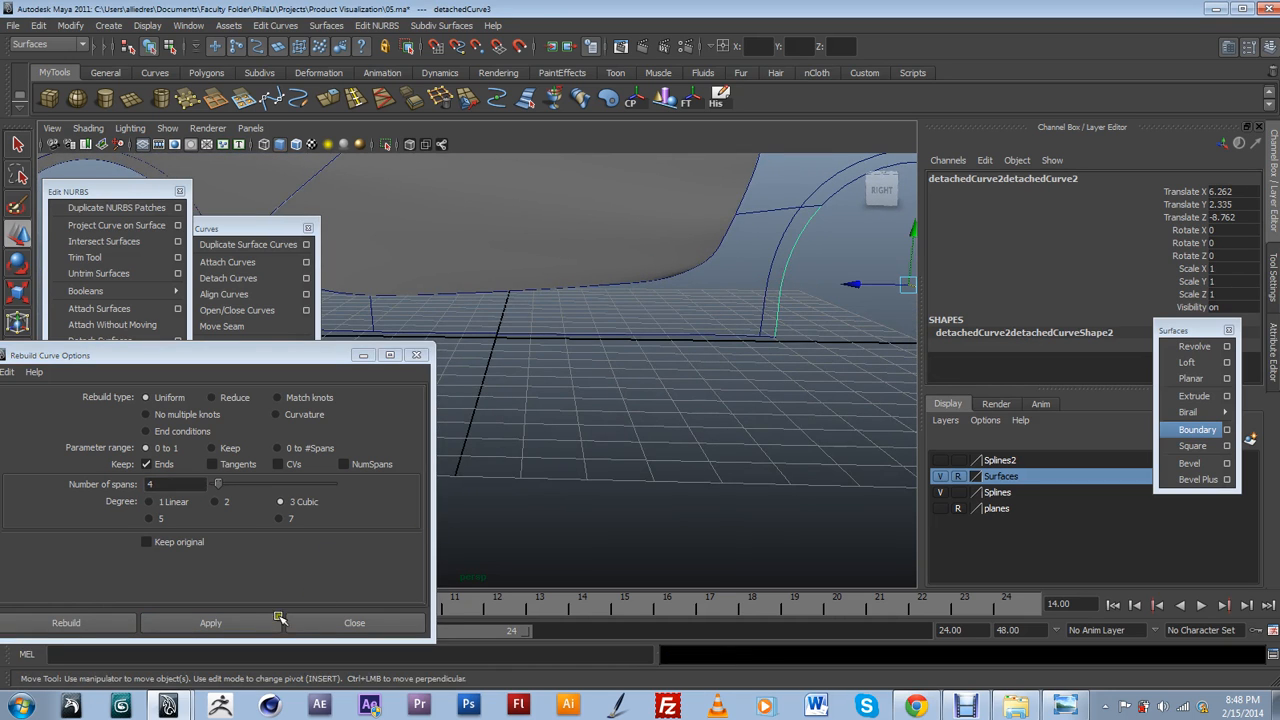
left_click(249, 621)
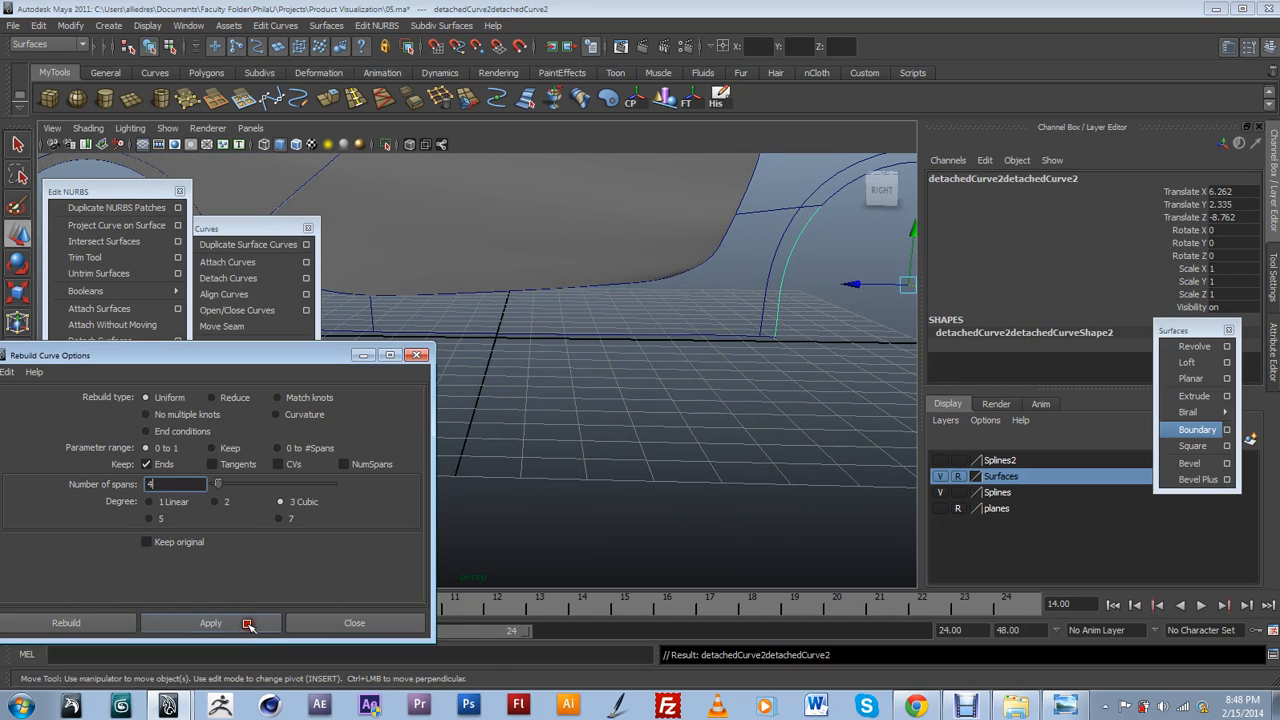
Check the span count of the attached lower edge curve between the wheel arches in its shape attributes.
left_click(783, 233)
left_click(784, 233)
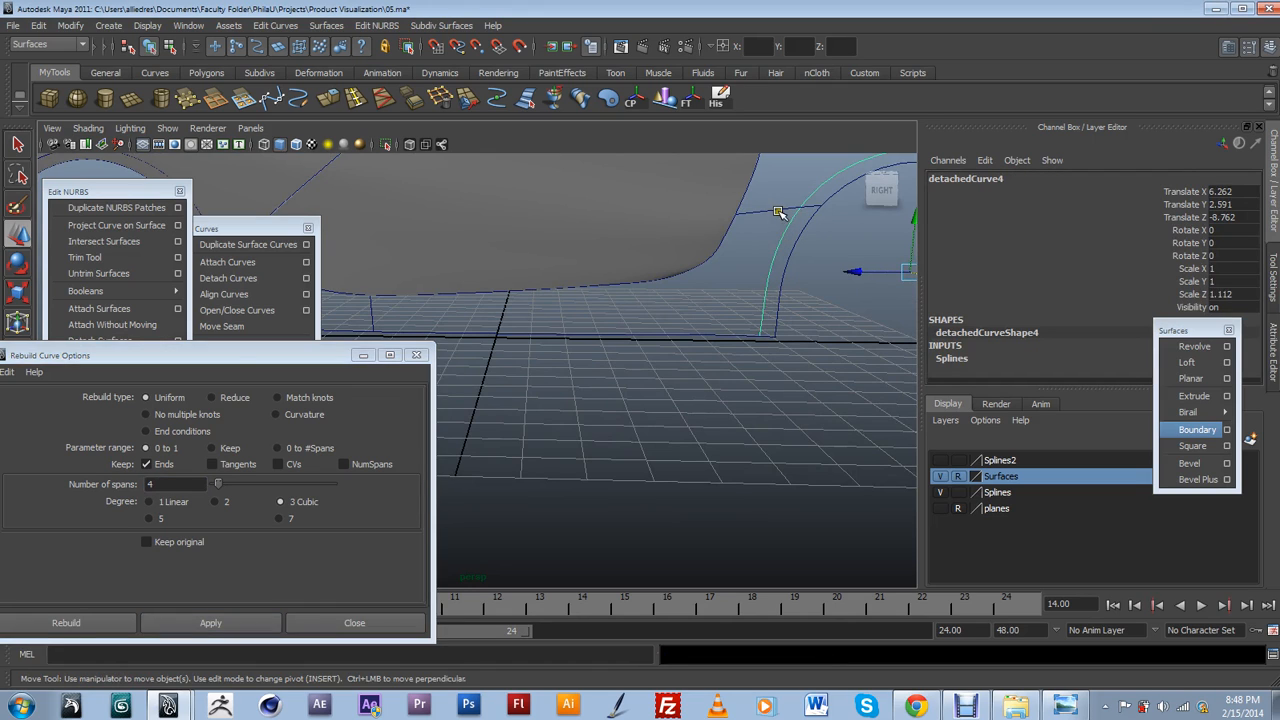
left_click(766, 210)
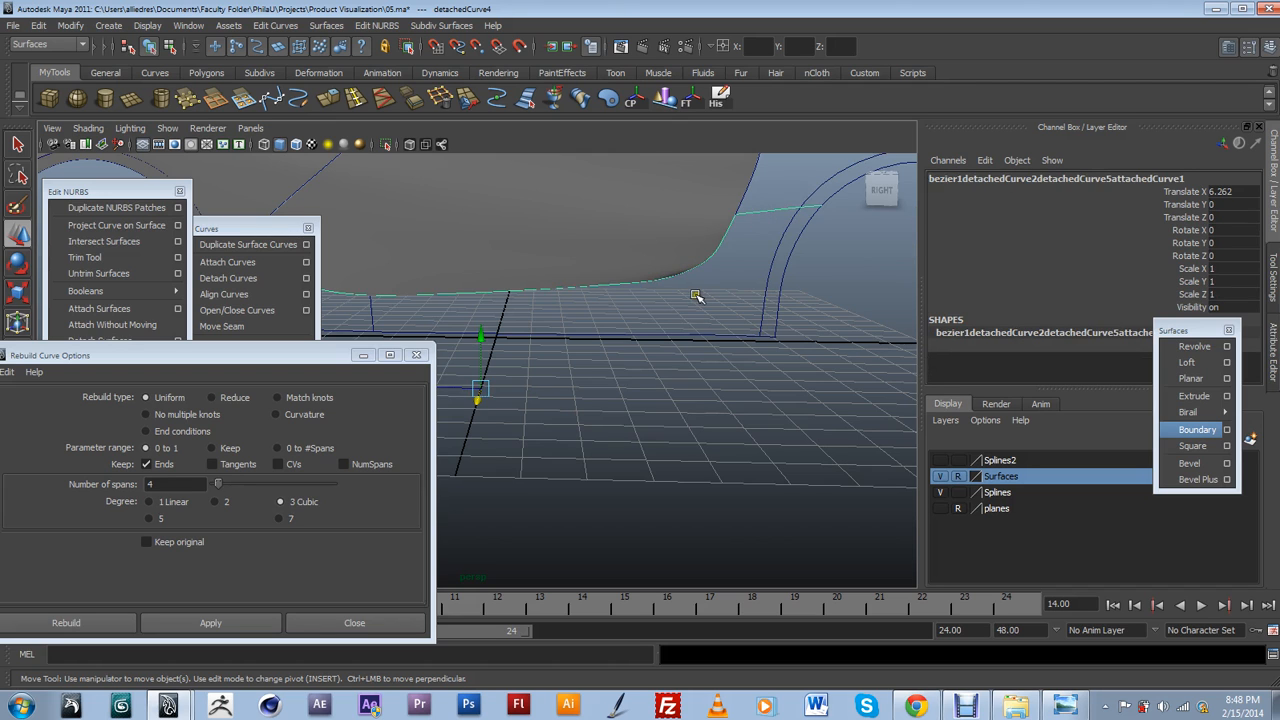
left_click_drag(752, 368, 683, 428, "alt")
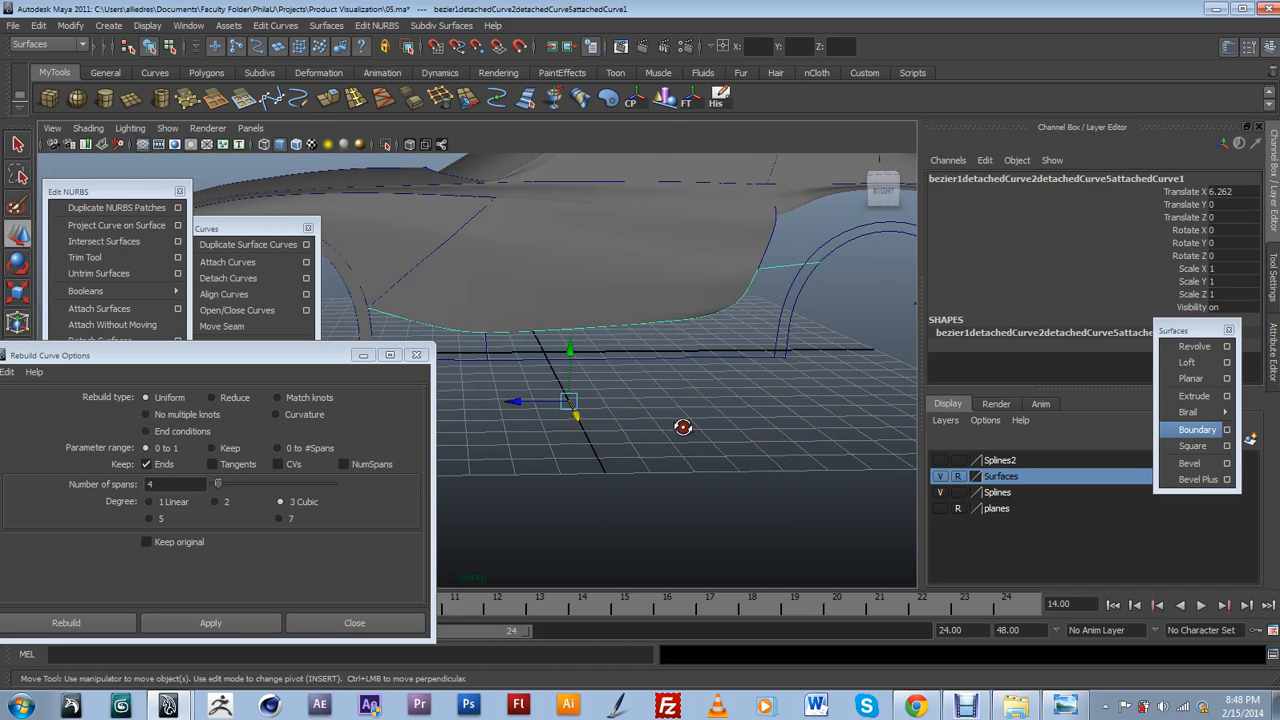
left_click(1270, 358)
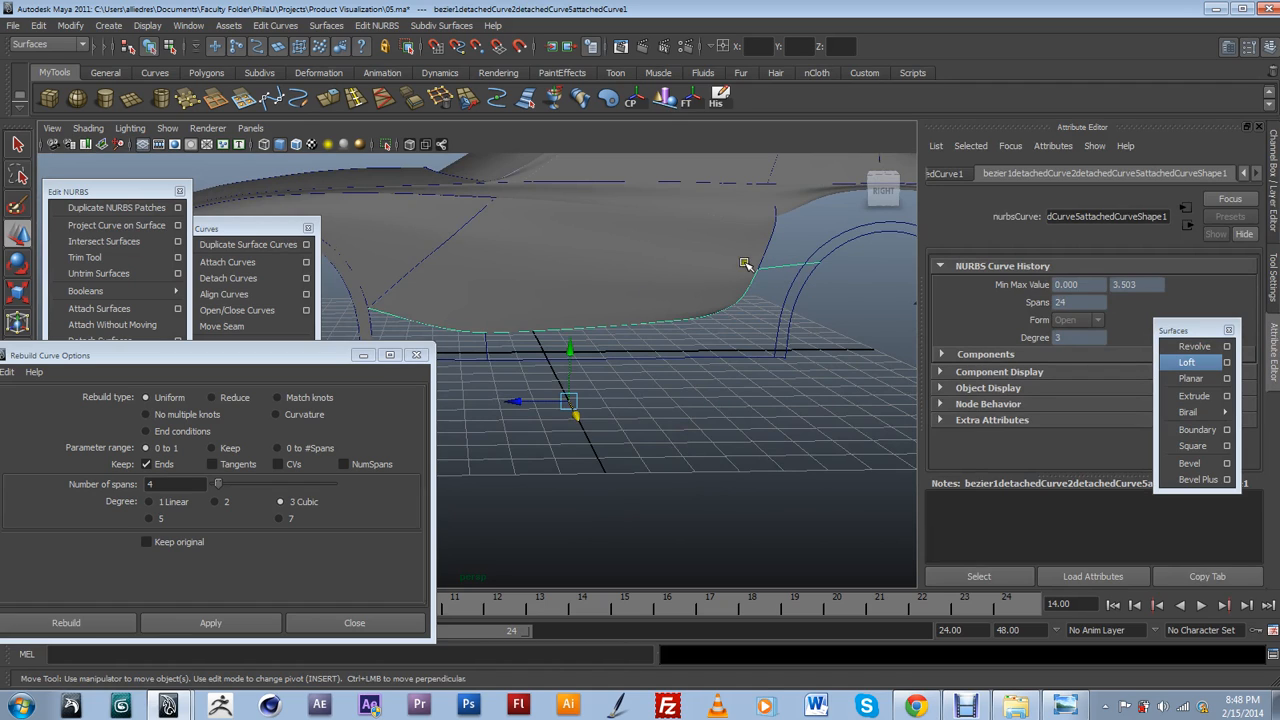
left_click_drag(758, 352, 795, 338, "alt")
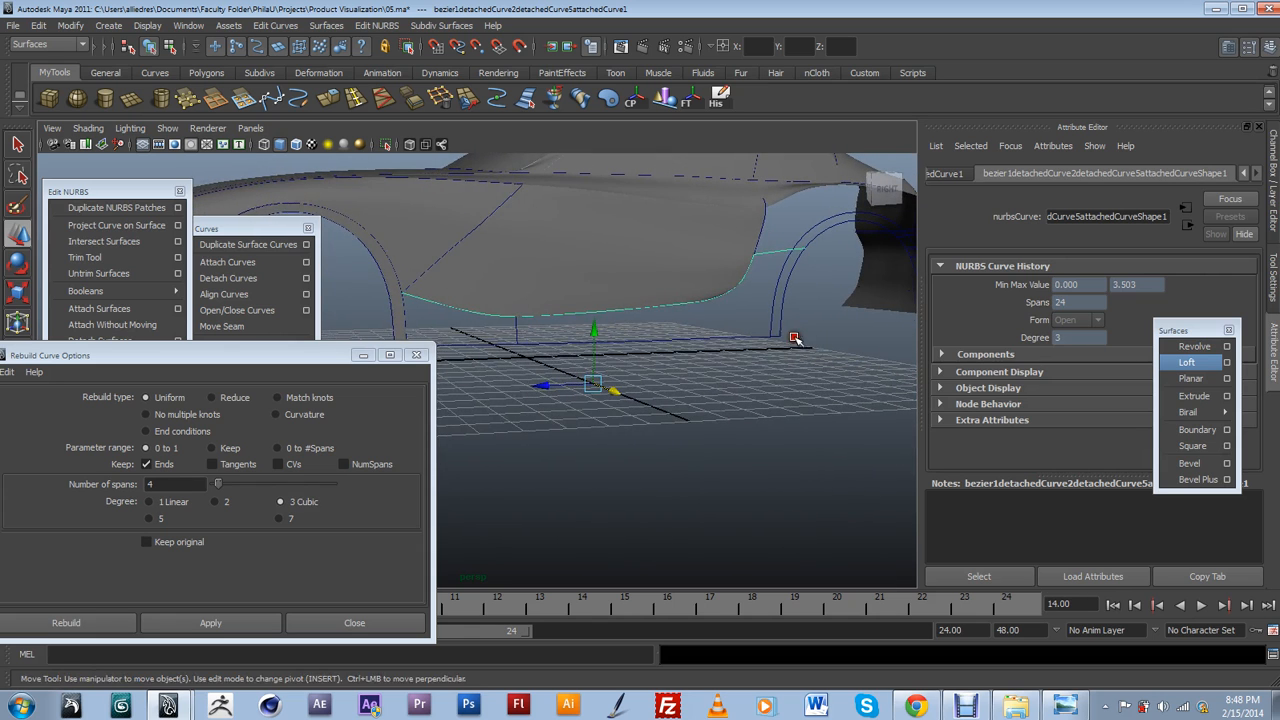
Convert the sill curve from Bezier to NURBS and rebuild it with 24 spans.
left_click(747, 338)
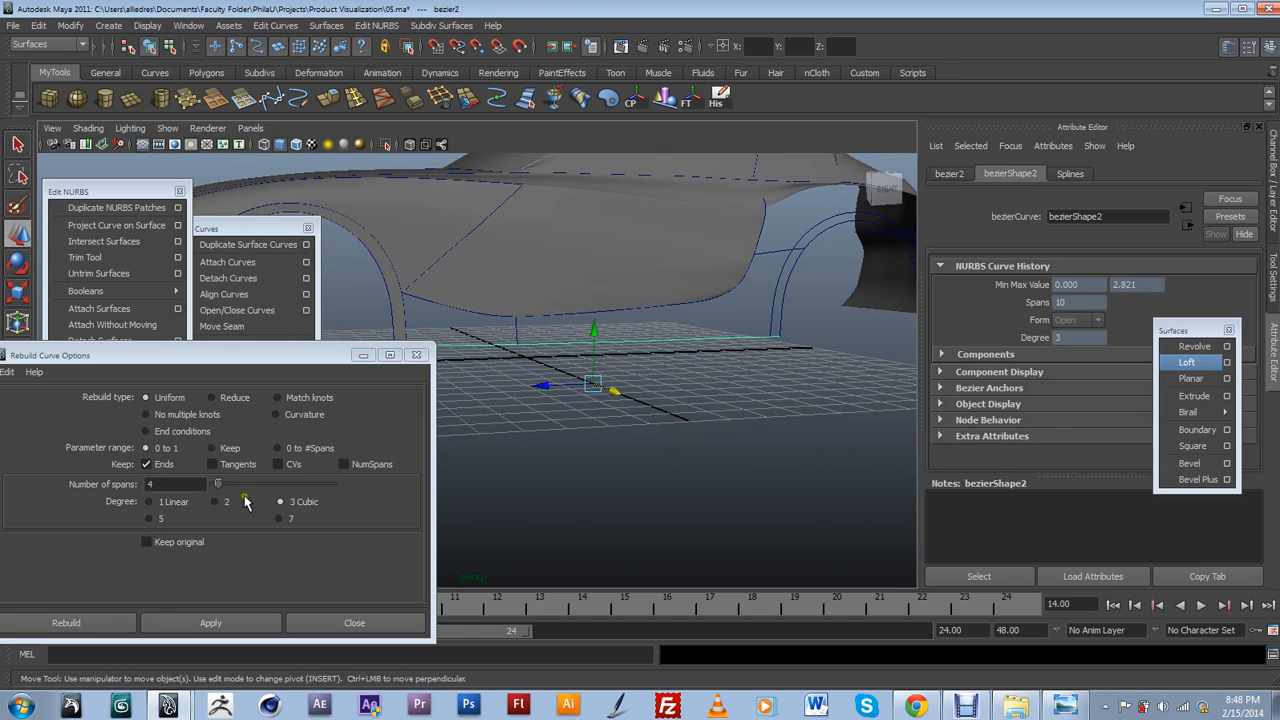
double_click(190, 484)
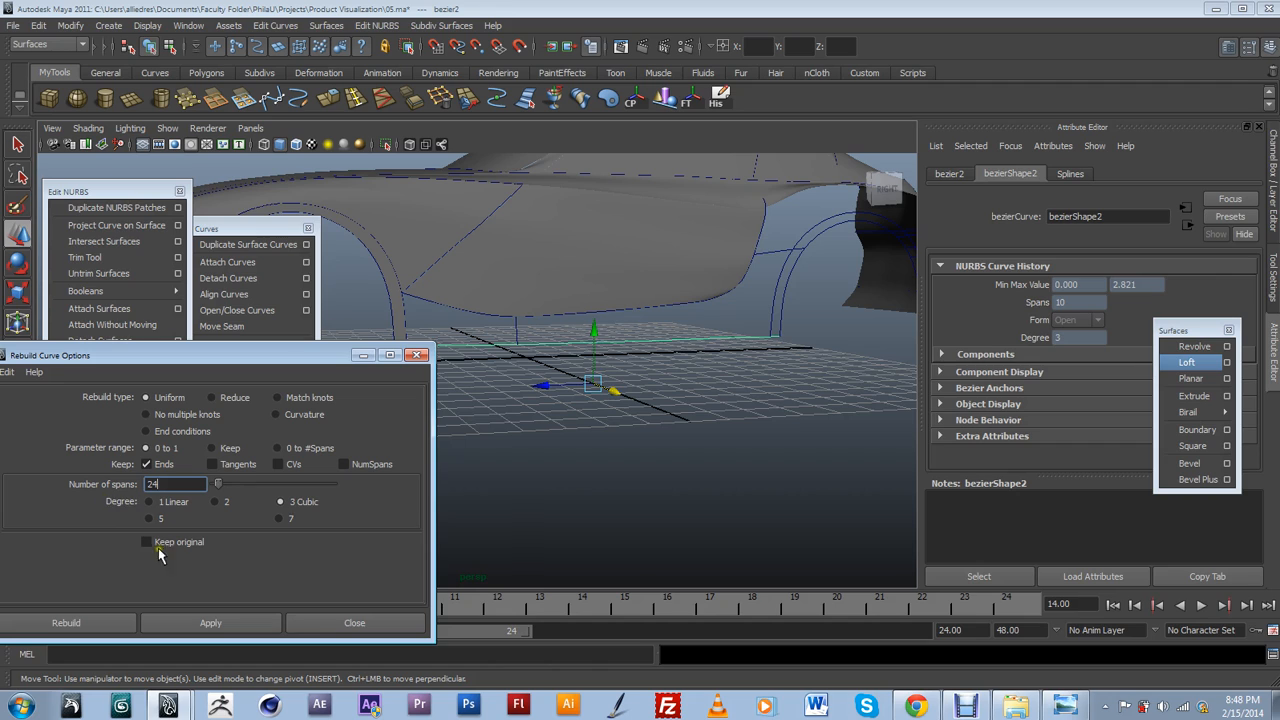
left_click(210, 622)
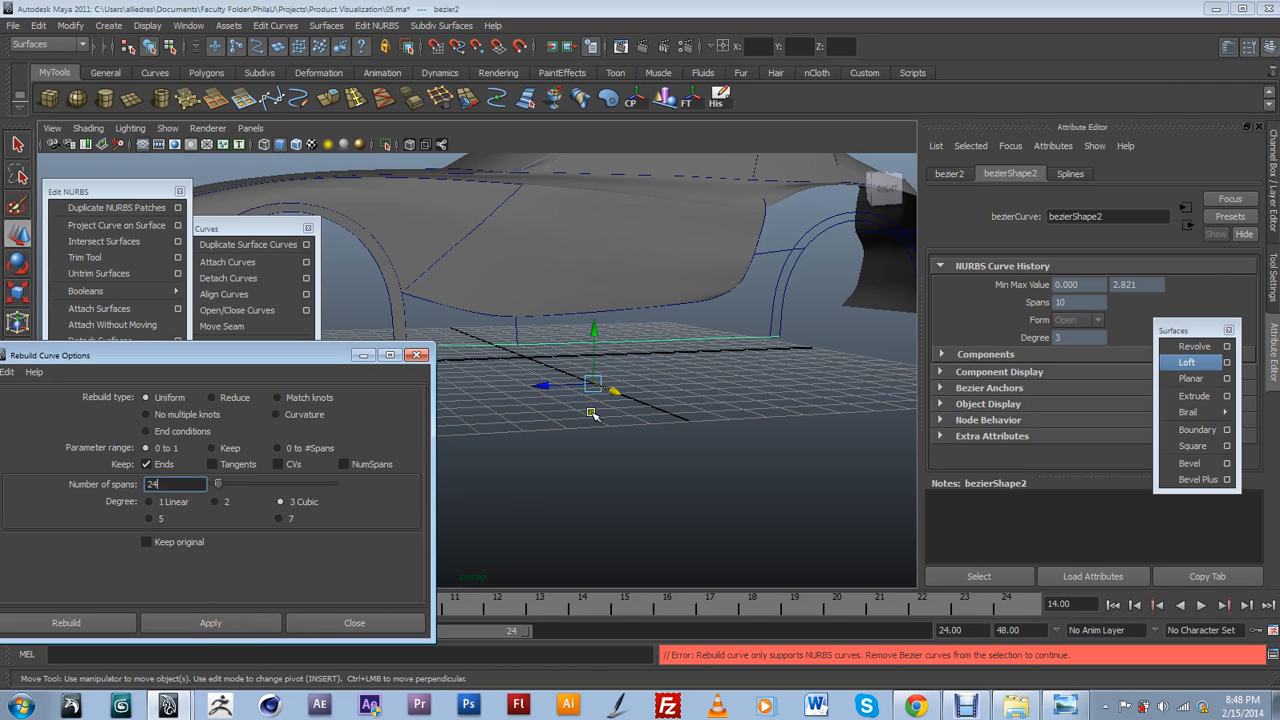
left_click(668, 352)
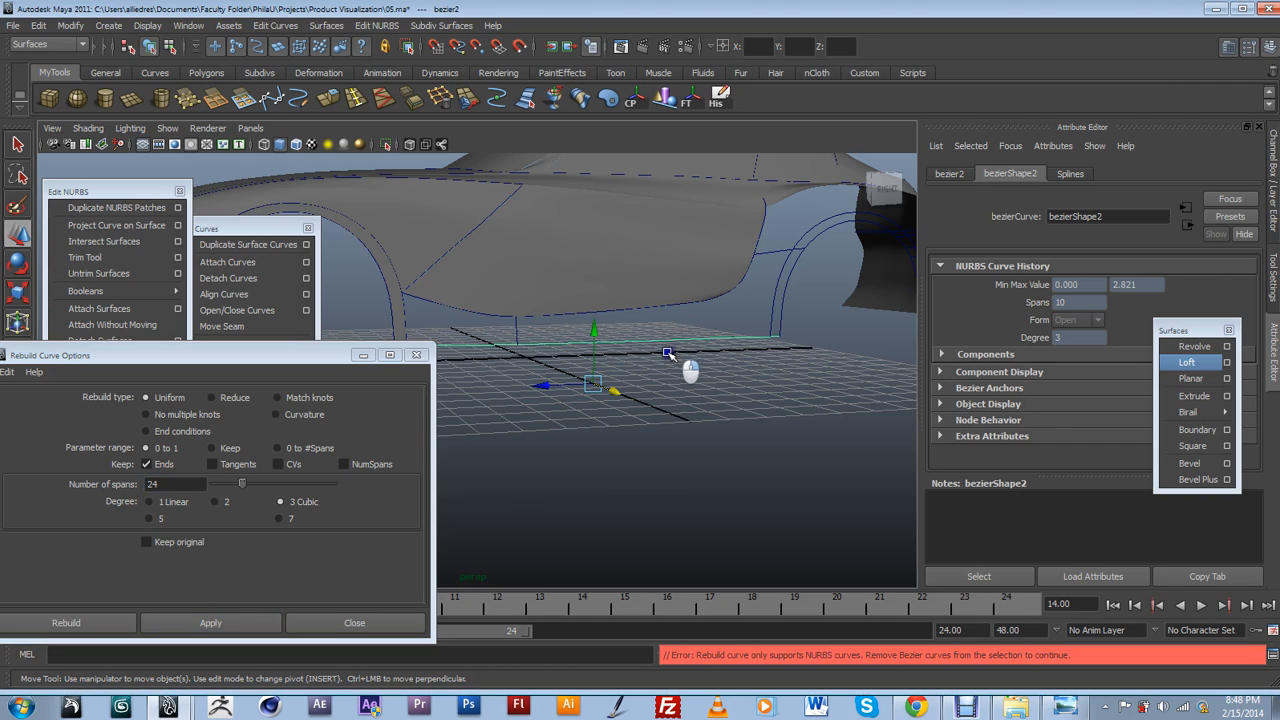
left_click(205, 621)
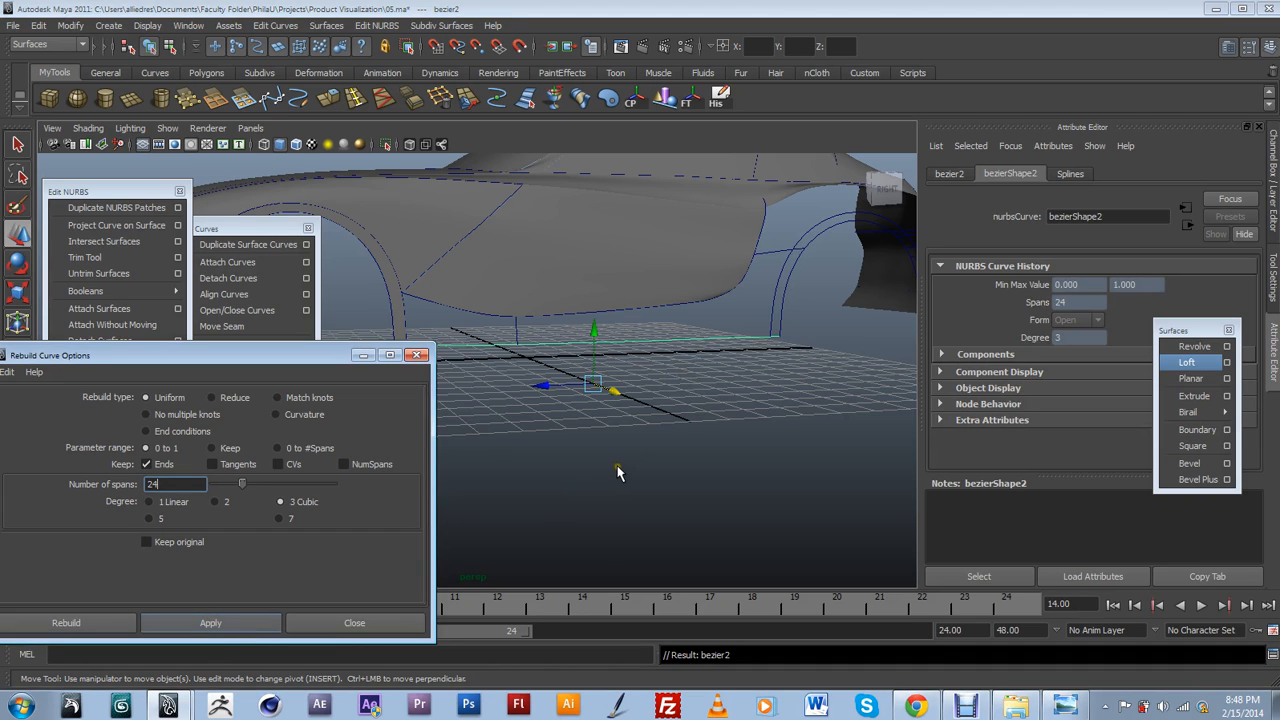
Create a Boundary surface from the front arch segment, sill curve, rear arch segment and attached lower edge curve.
left_click(759, 261)
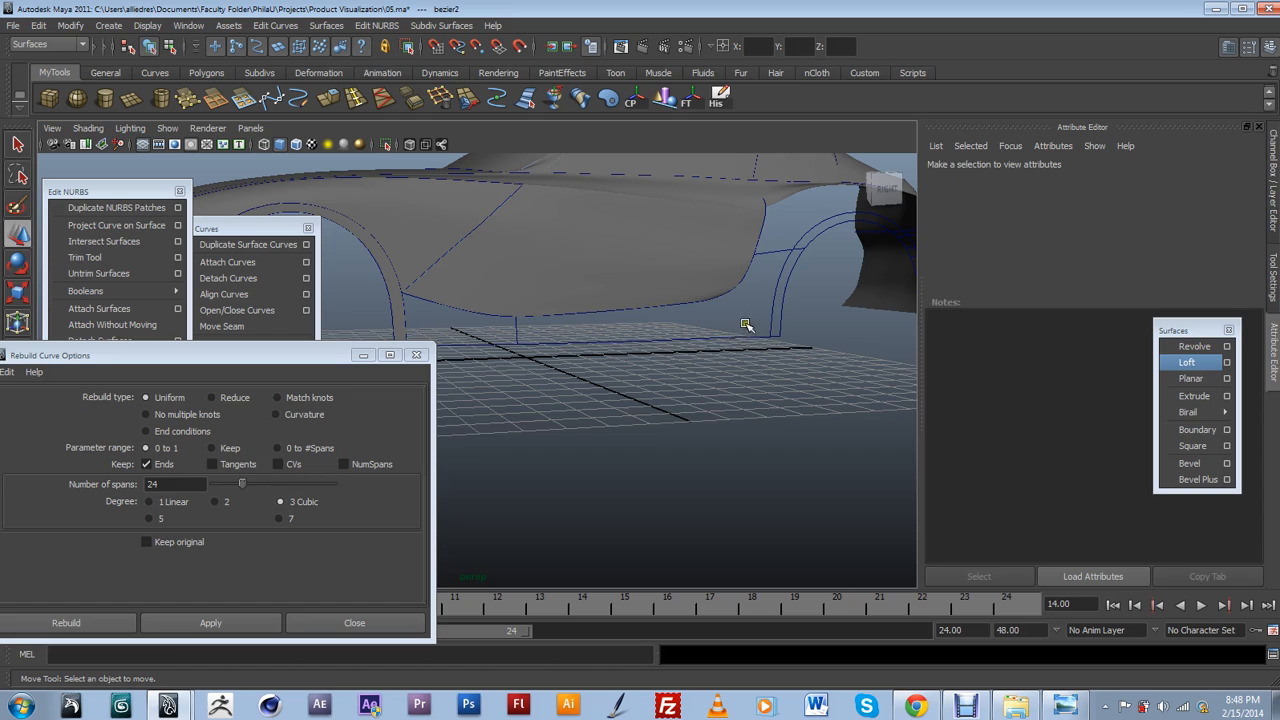
left_click(743, 330)
left_click_drag(585, 357, 545, 352, "alt")
left_click(464, 333)
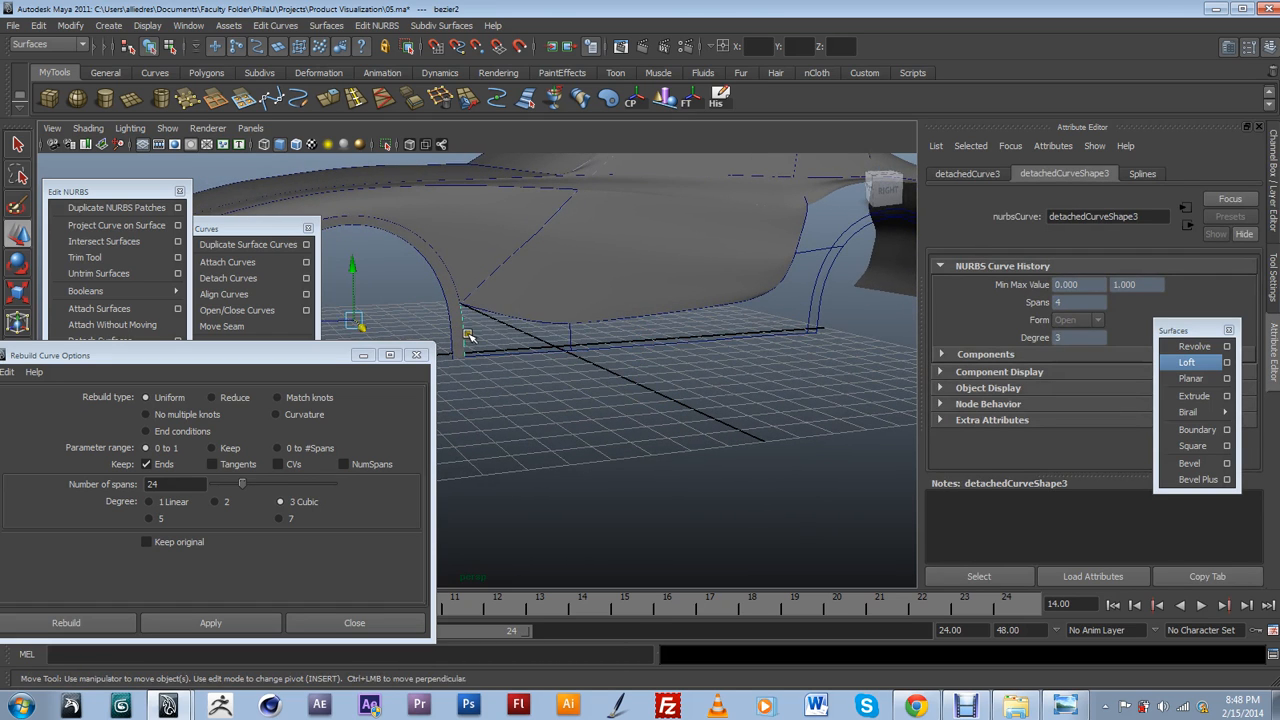
left_click(636, 345)
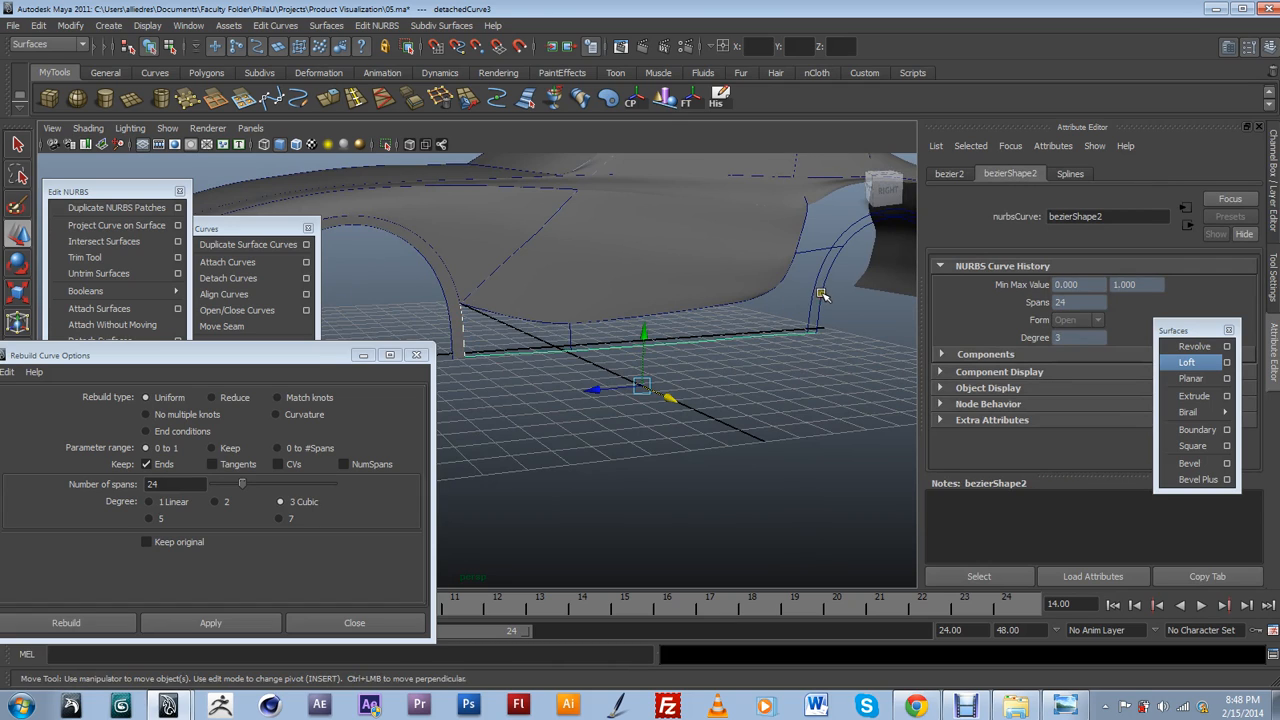
left_click(820, 294)
left_click(872, 258, "shift")
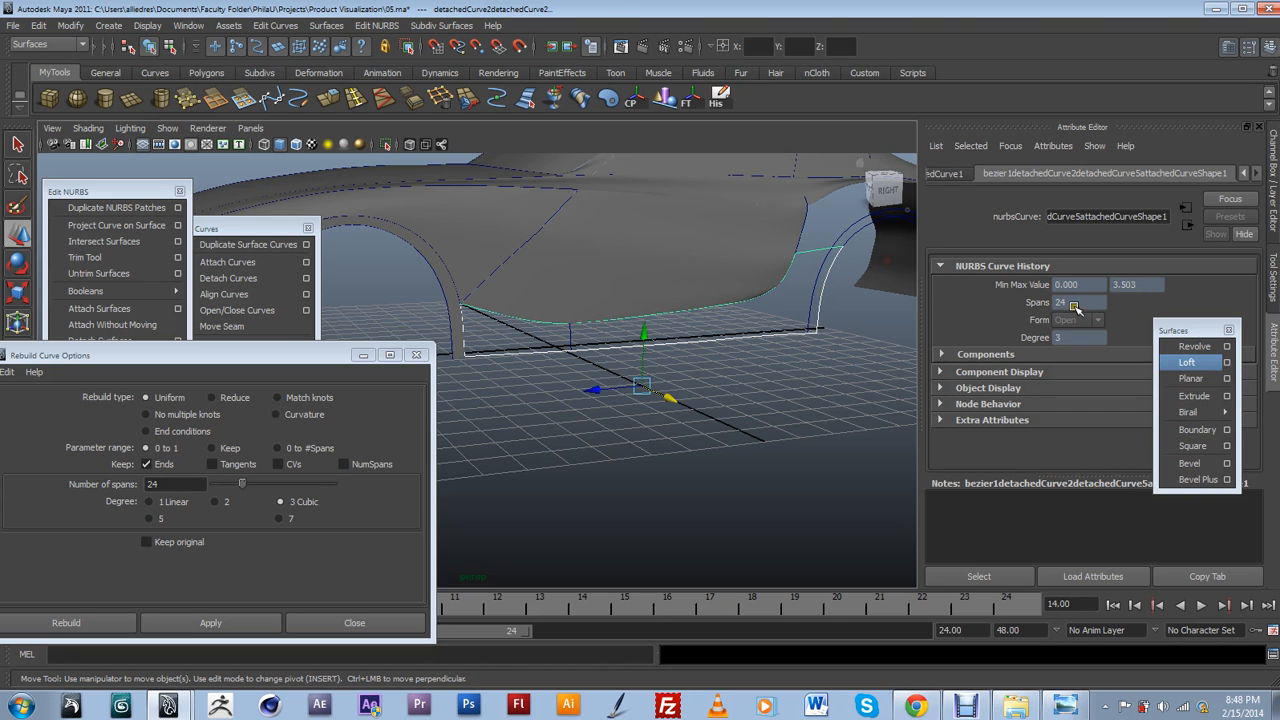
left_click(1197, 429)
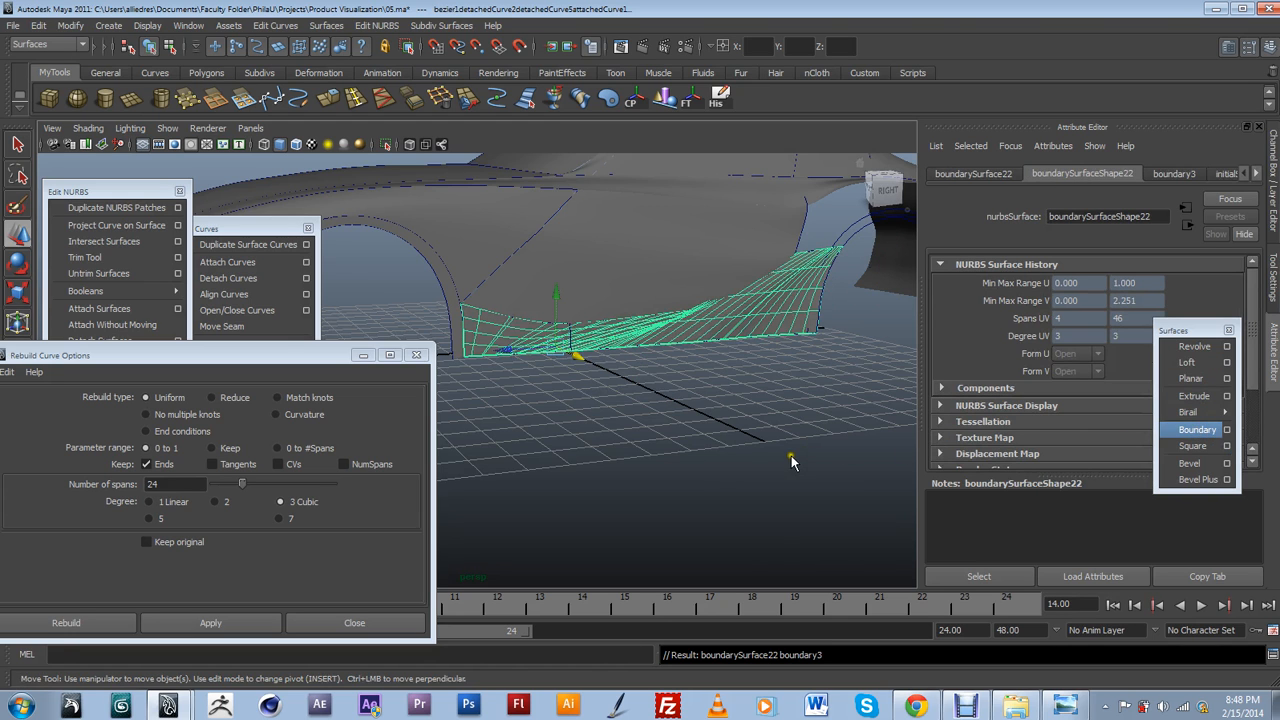
Examine the isoparm layout of the new lower side surface in wireframe and shaded display.
left_click_drag(786, 458, 750, 475, "alt")
key("F3")
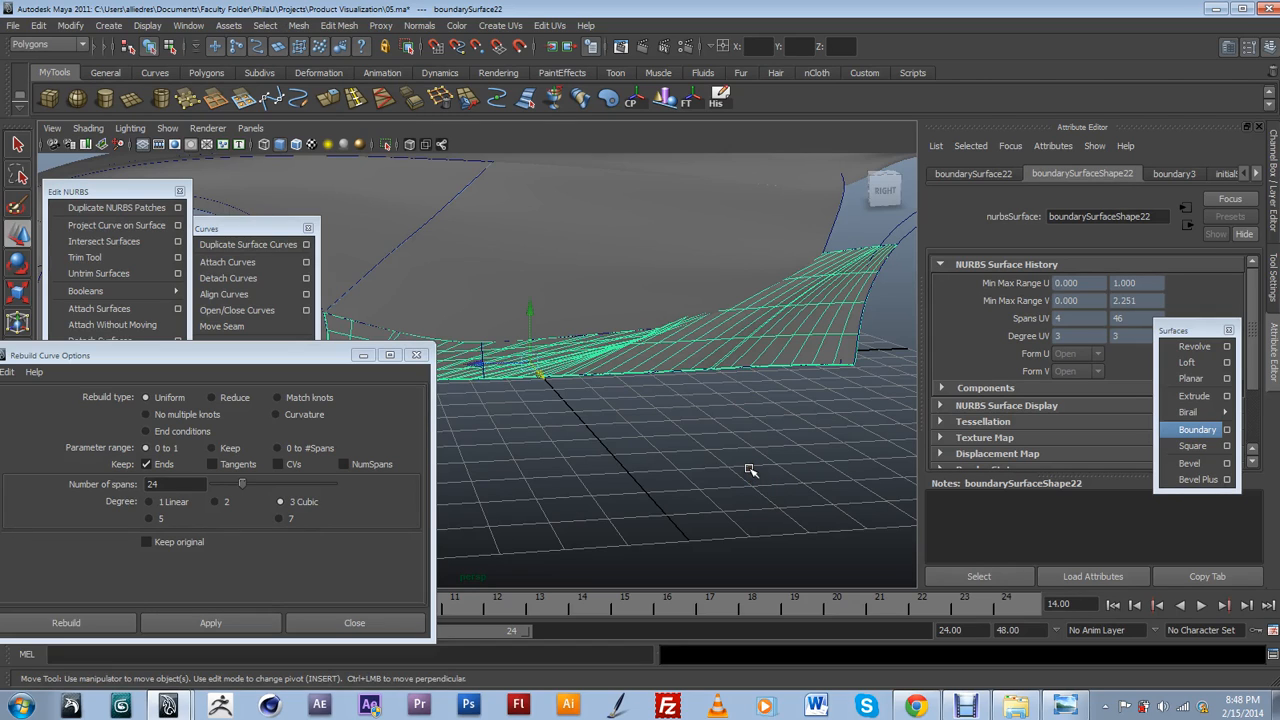
key("4")
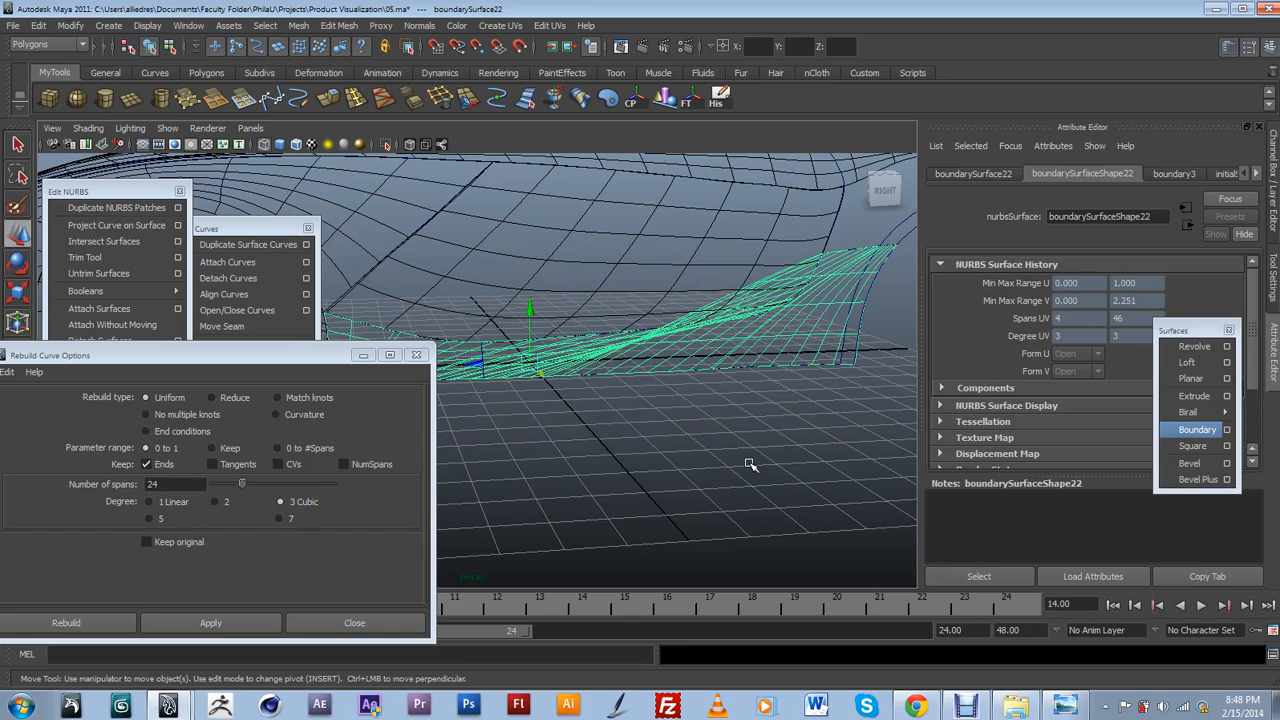
key("5")
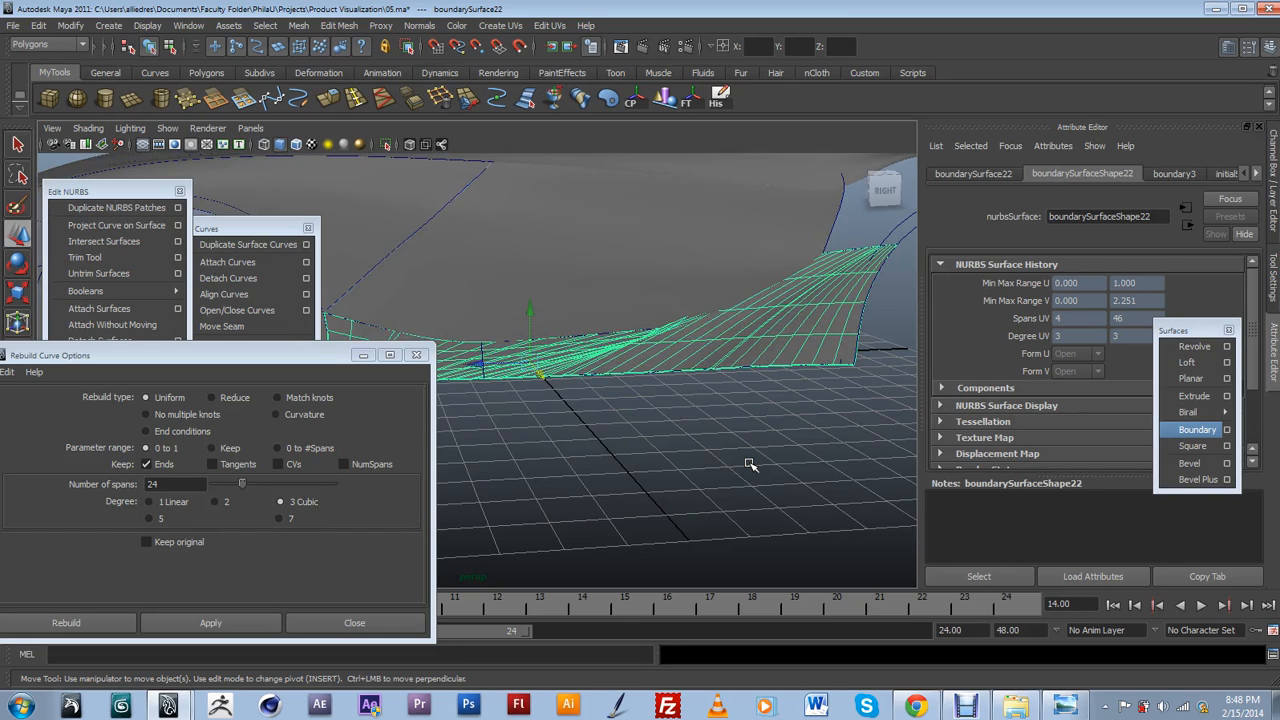
scroll(750, 465, "down", 3)
left_click_drag(697, 476, 729, 471, "alt")
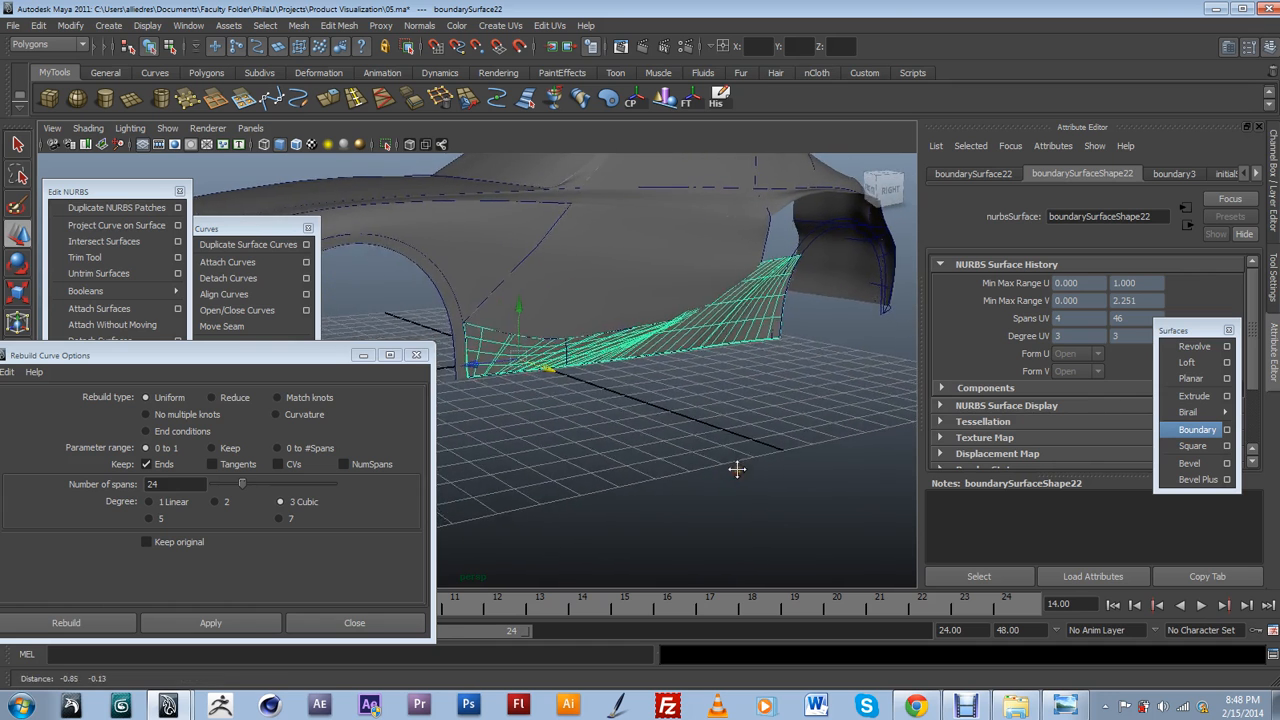
right_click_drag(729, 471, 684, 472, "alt")
Rebuild the lower side surface uniformly with 4 spans in U and 24 spans in V, keeping it cubic.
left_click_drag(307, 358, 479, 408)
left_click(178, 472)
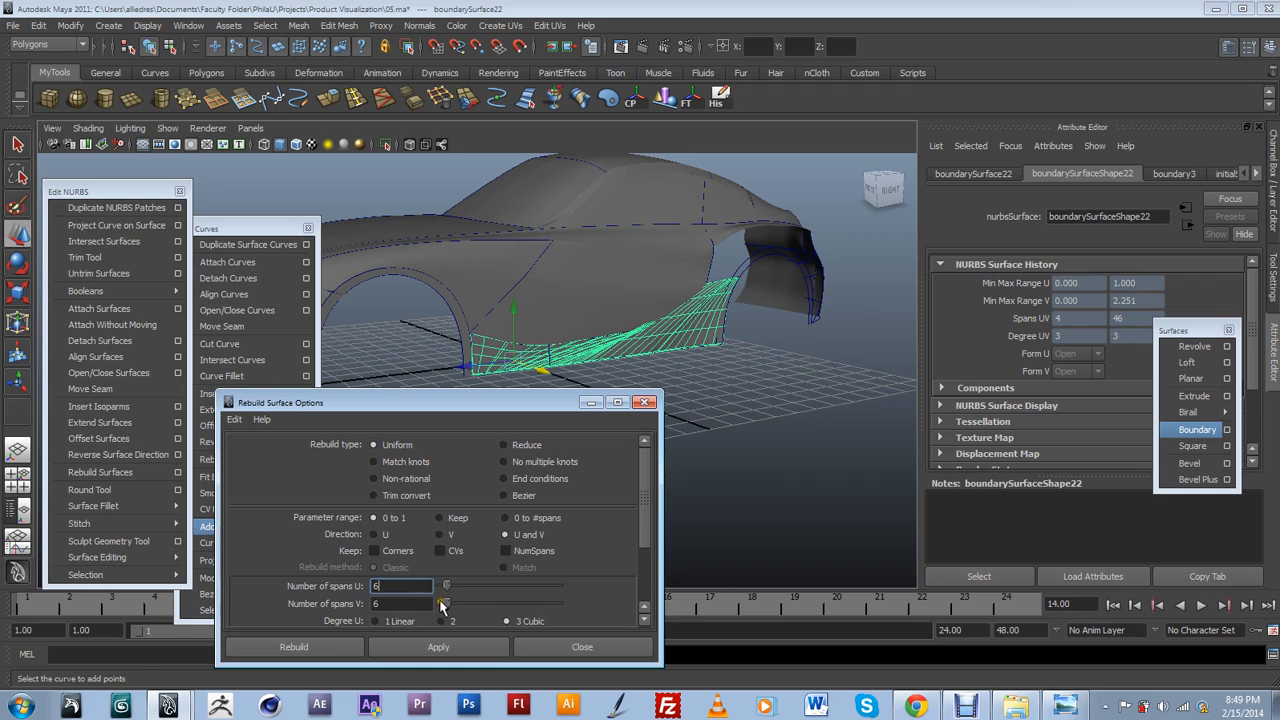
double_click(402, 604)
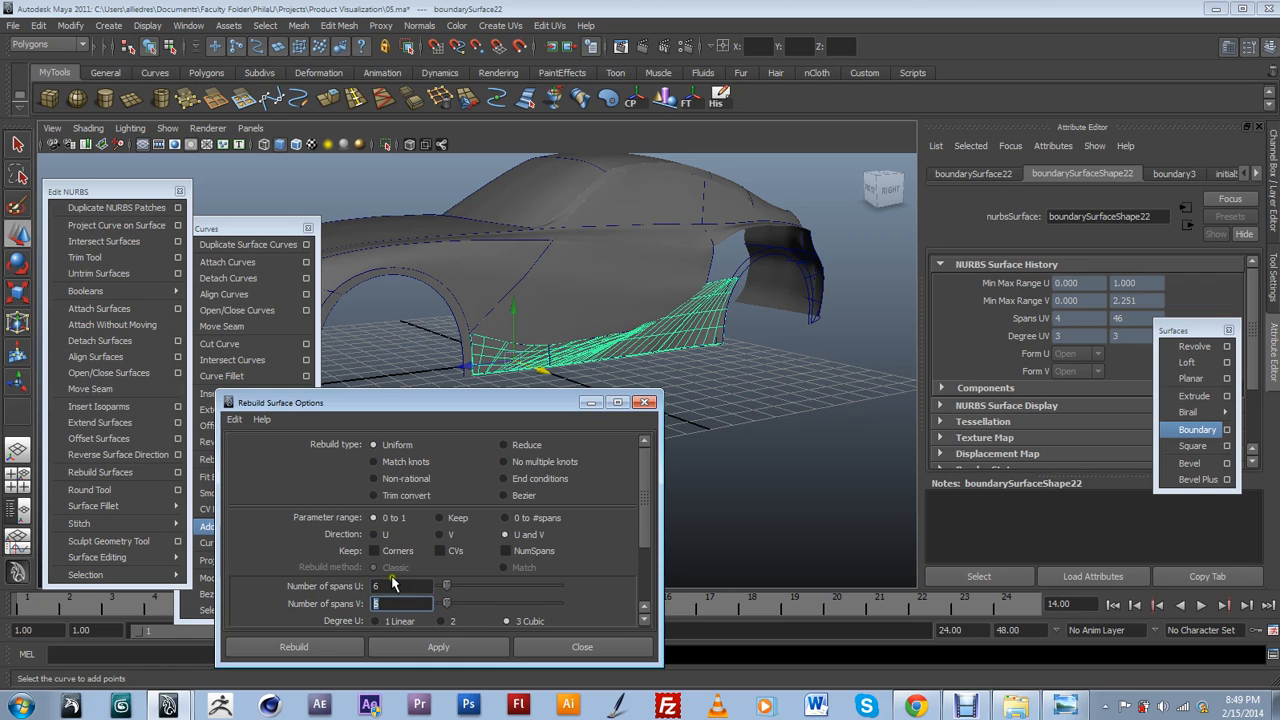
double_click(393, 585)
double_click(380, 603)
type("24")
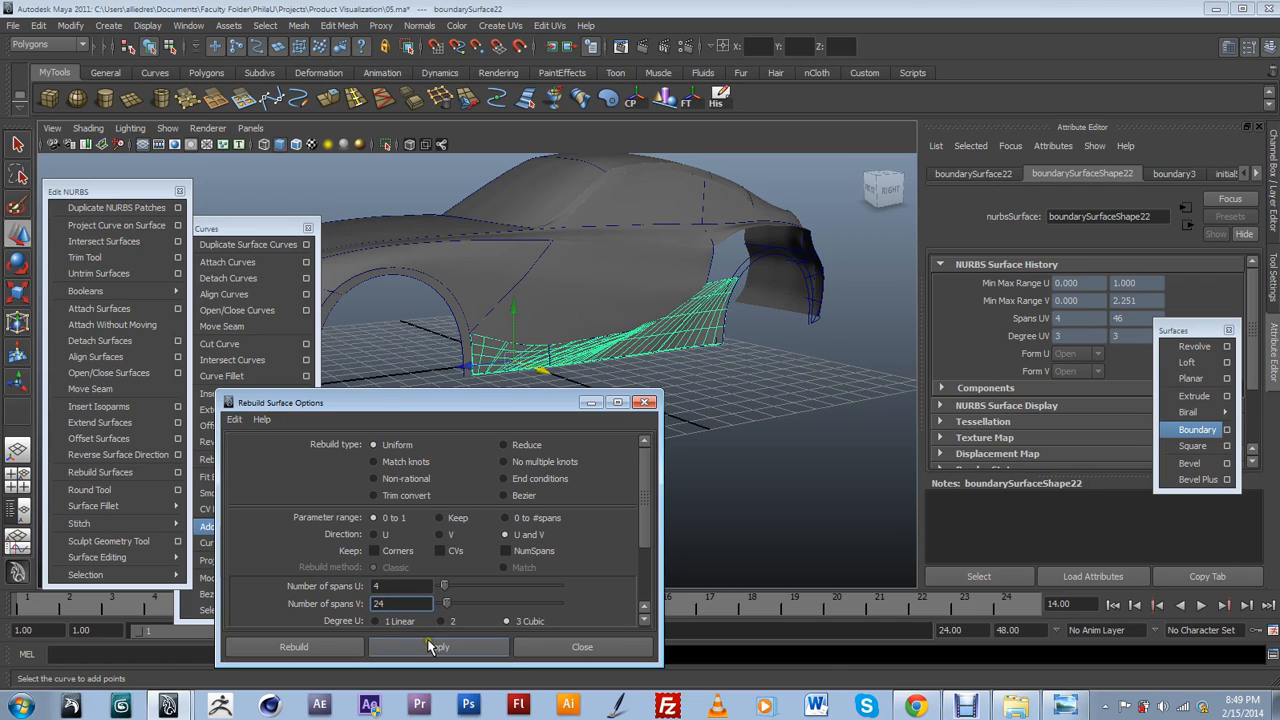
left_click(434, 648)
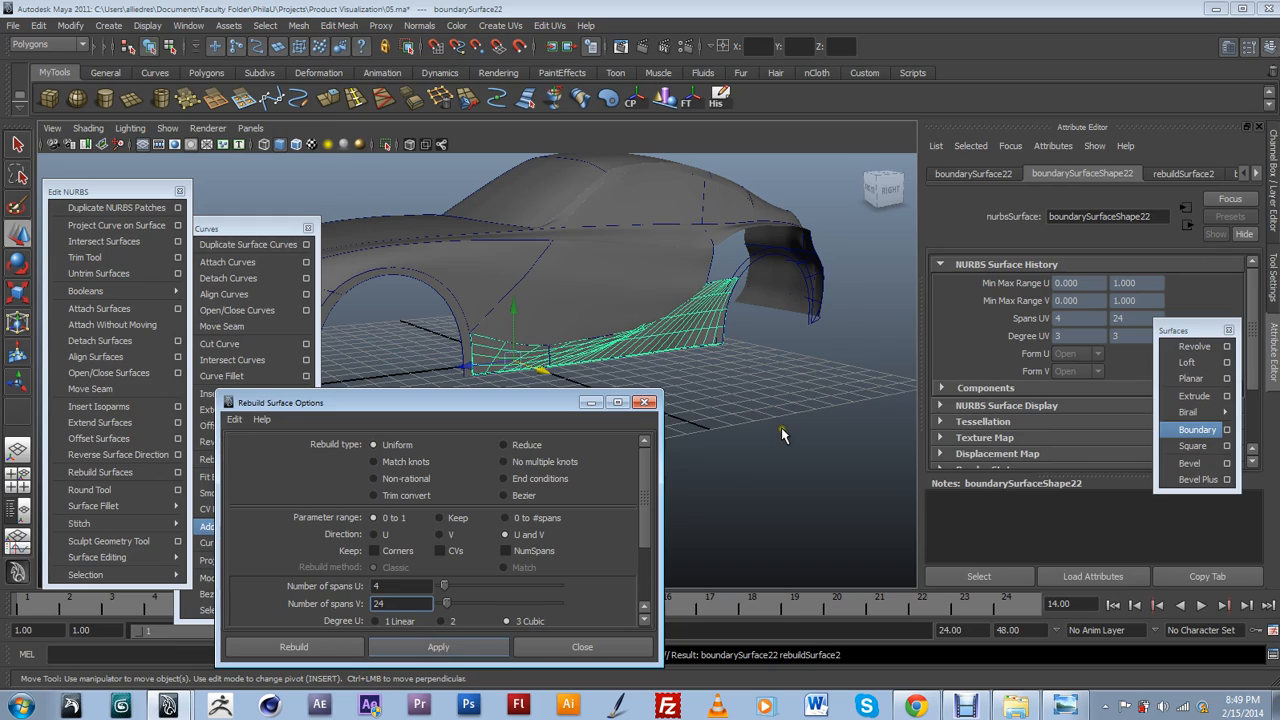
mouse_move(788, 426)
left_mouse_down("alt")
mouse_move(748, 406)
mouse_move(672, 410)
mouse_move(734, 437)
mouse_move(785, 430)
left_mouse_up("alt")
scroll(740, 408, "up", 5)
scroll(786, 430, "down", 4)
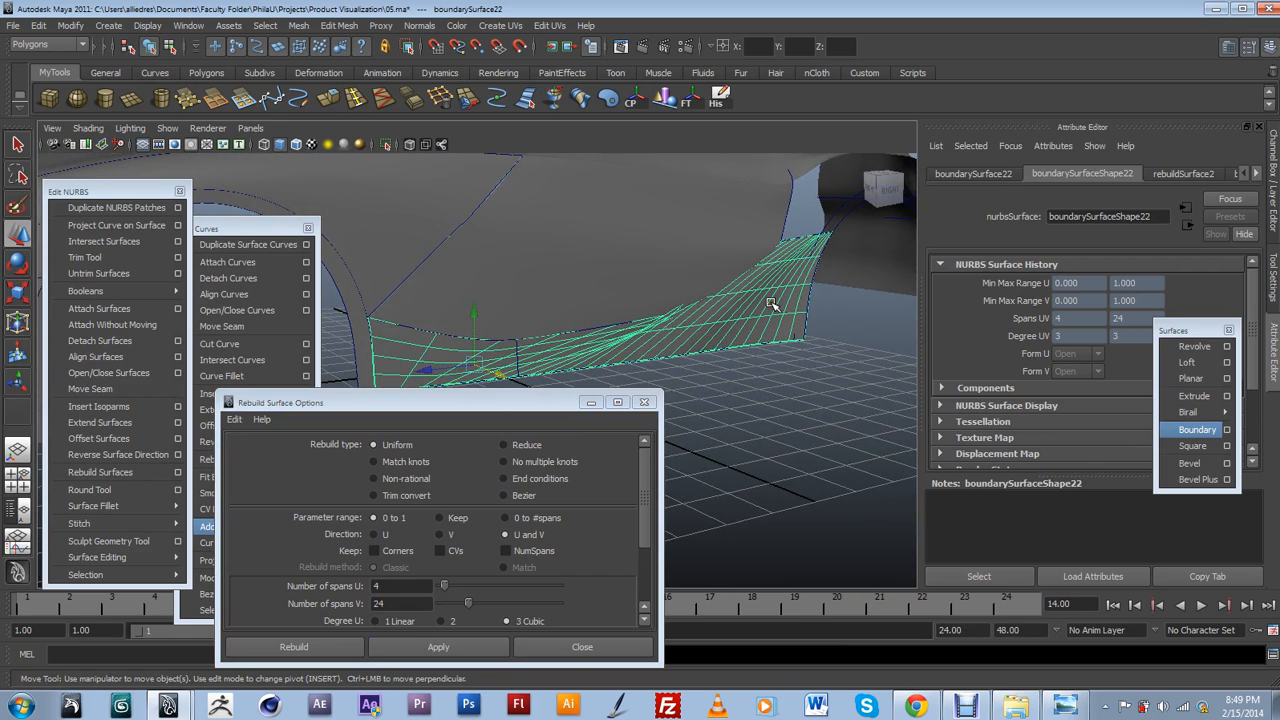
Delete the rebuilt lower side surface between the wheel arches, leaving its boundary curves in place.
key("Delete")
left_click_drag(673, 369, 703, 351, "alt")
left_click_drag(583, 318, 534, 337, "alt")
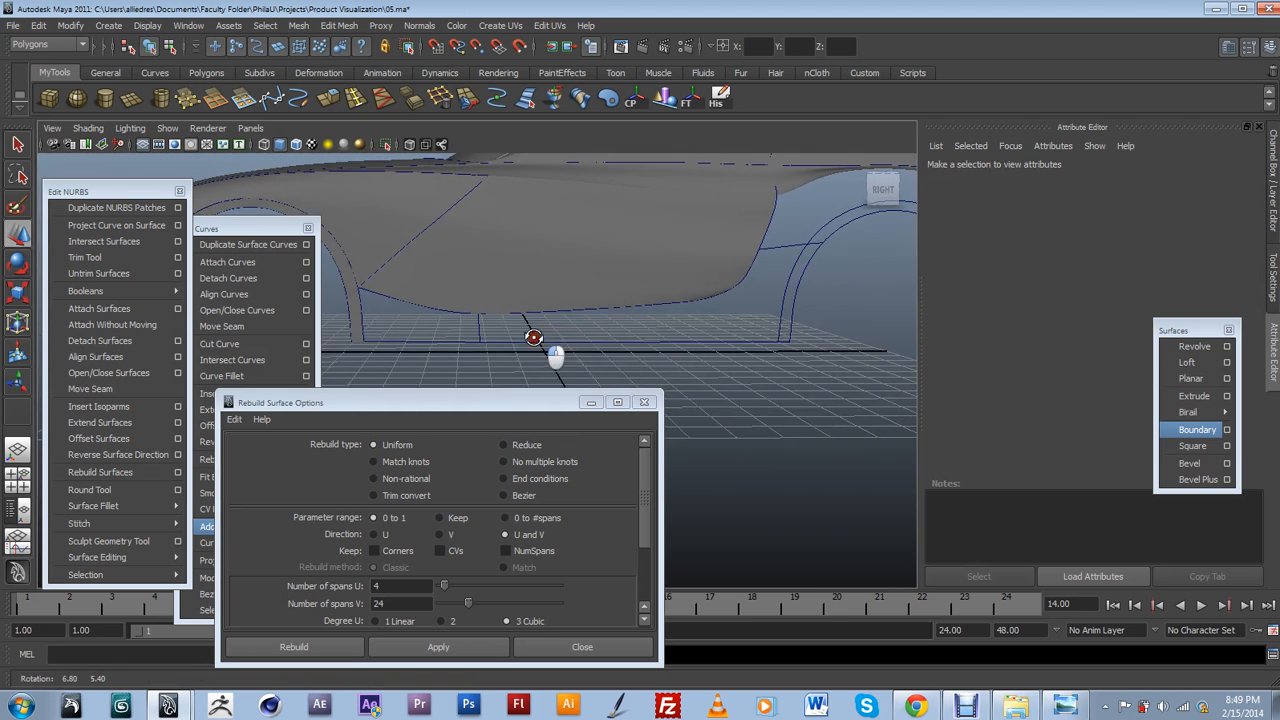
left_click_drag(726, 317, 666, 312, "alt")
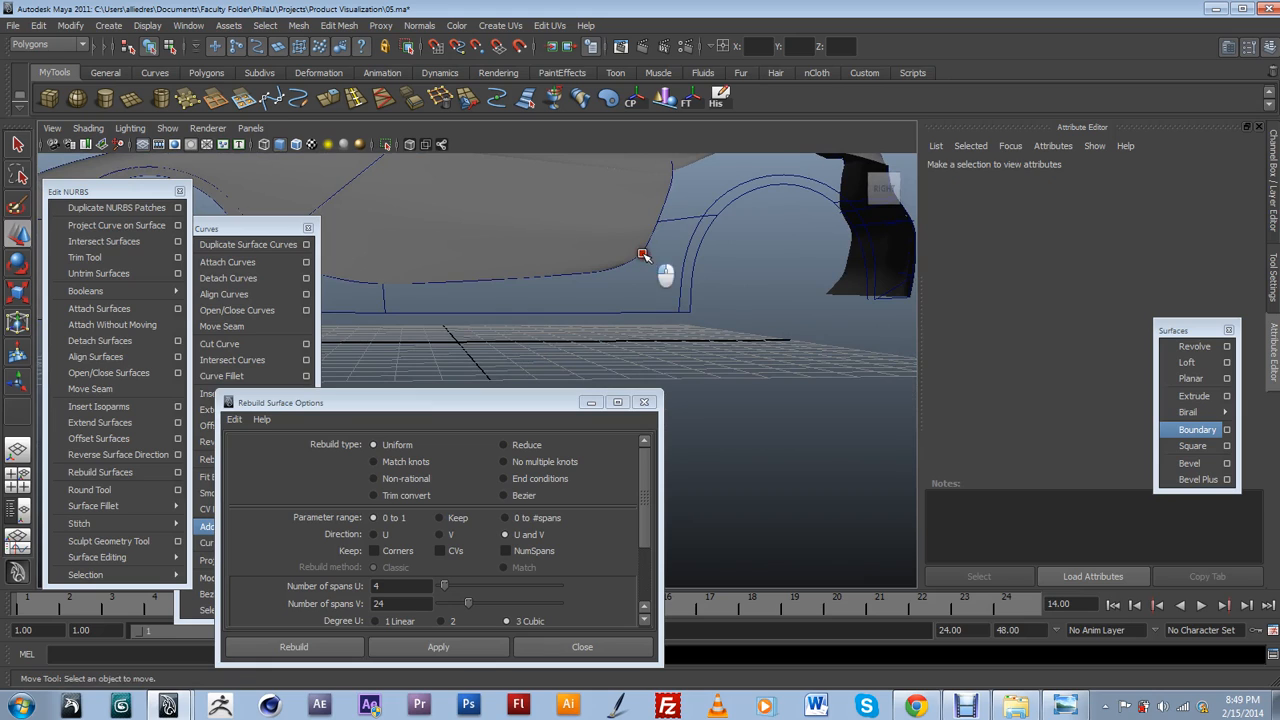
Draw a two-point Bezier curve, snapped to curves, from the sill up to the lower edge curve just before its rear bend.
left_click(645, 256)
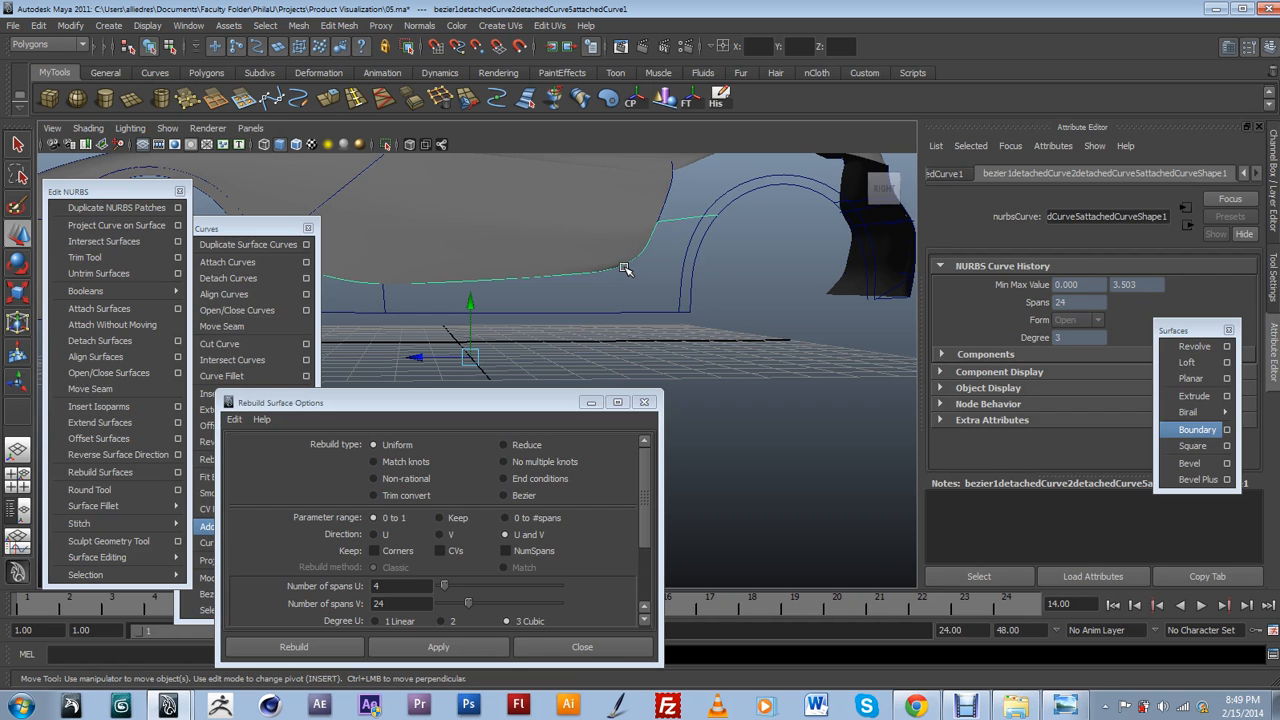
left_click_drag(624, 269, 711, 293, "alt")
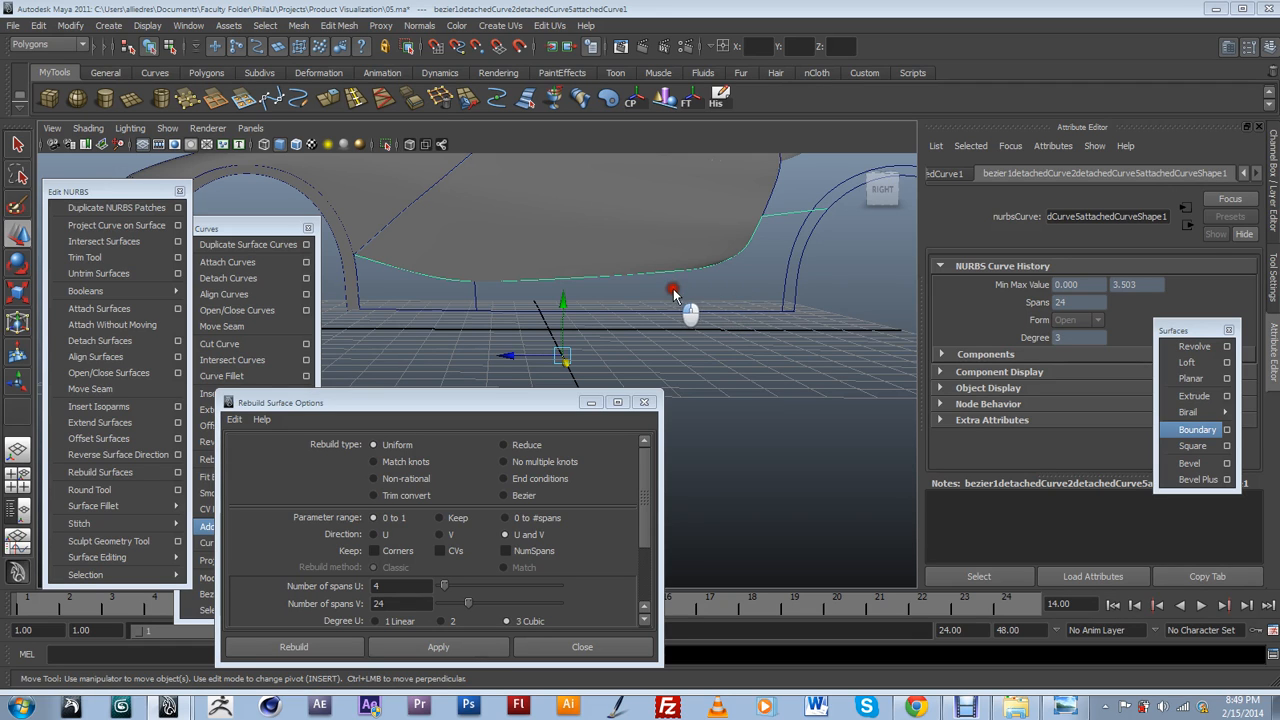
left_click_drag(758, 313, 619, 351, "alt")
left_click_drag(568, 406, 438, 389)
right_click_drag(620, 372, 743, 414, "alt")
middle_click_drag(743, 414, 777, 309, "alt")
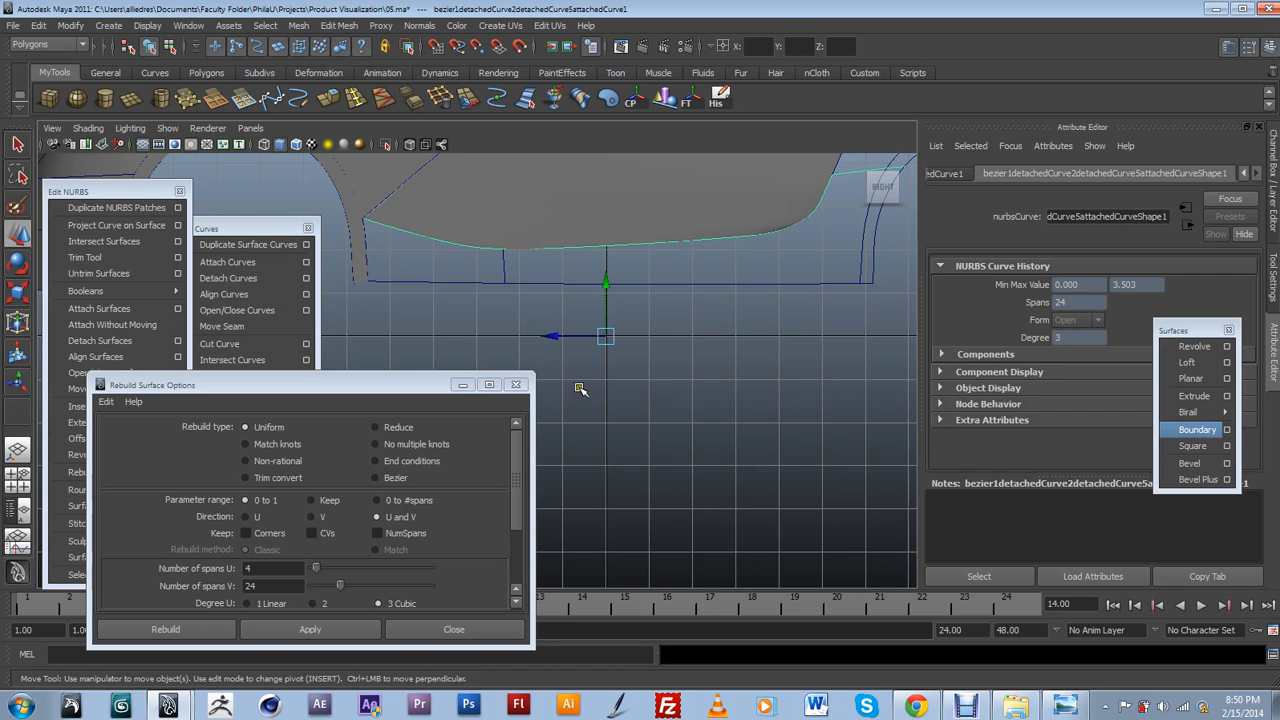
middle_click_drag(614, 369, 622, 397, "alt")
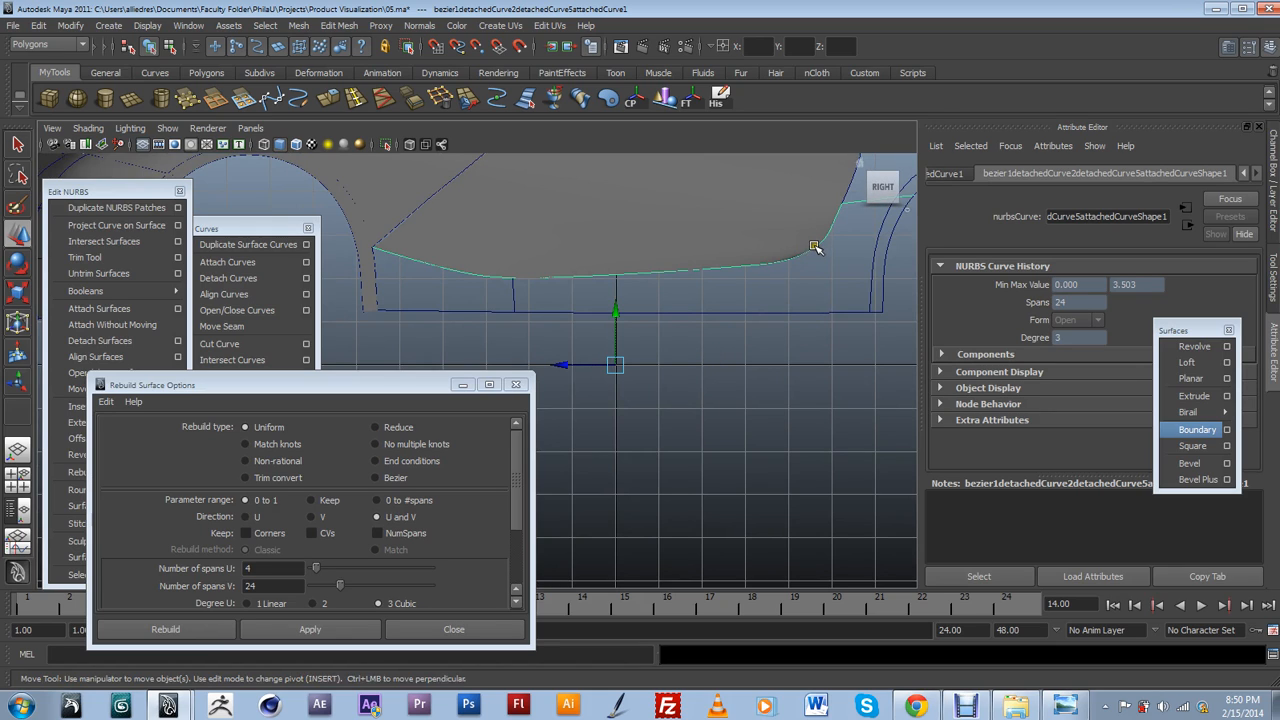
left_click(272, 100)
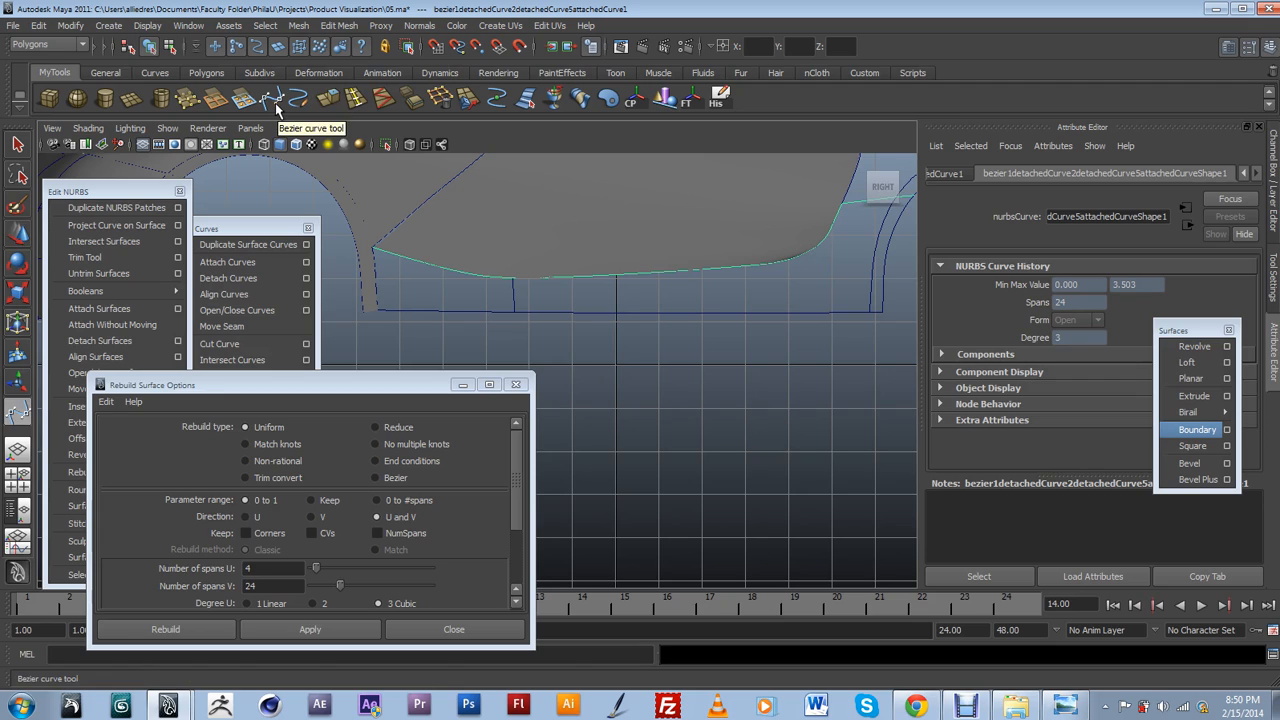
left_click(456, 47)
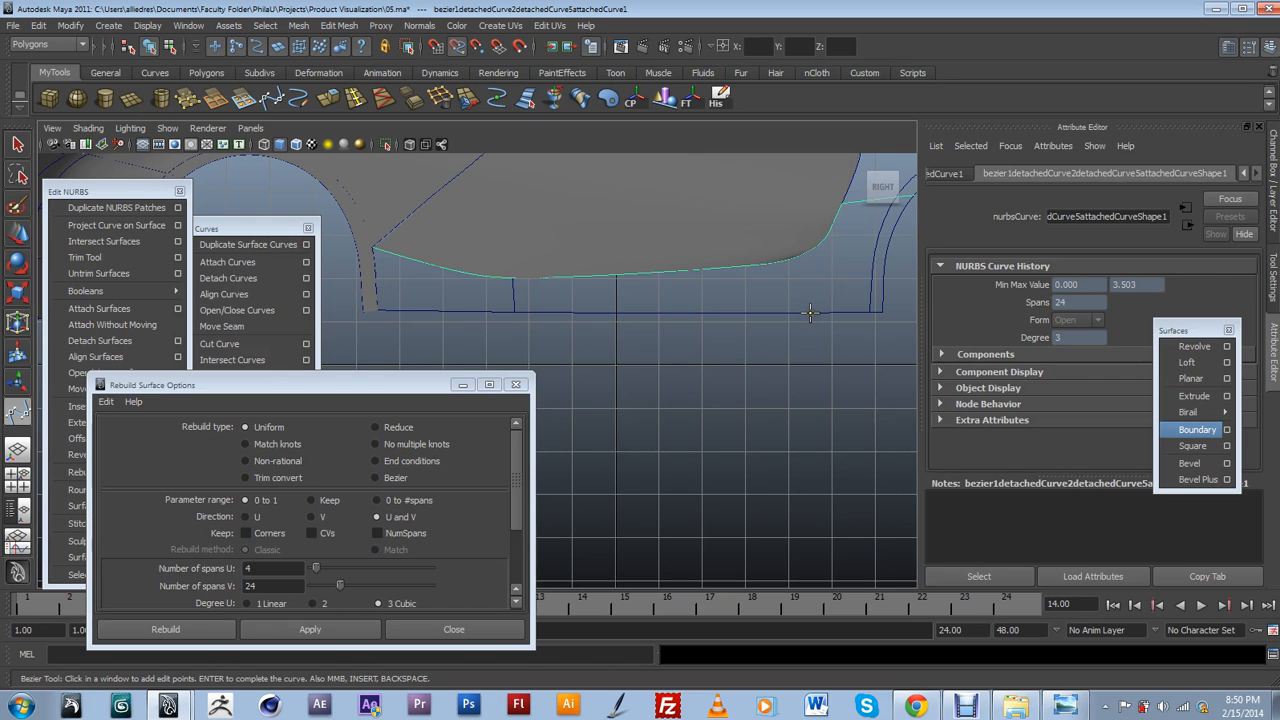
left_click(814, 313)
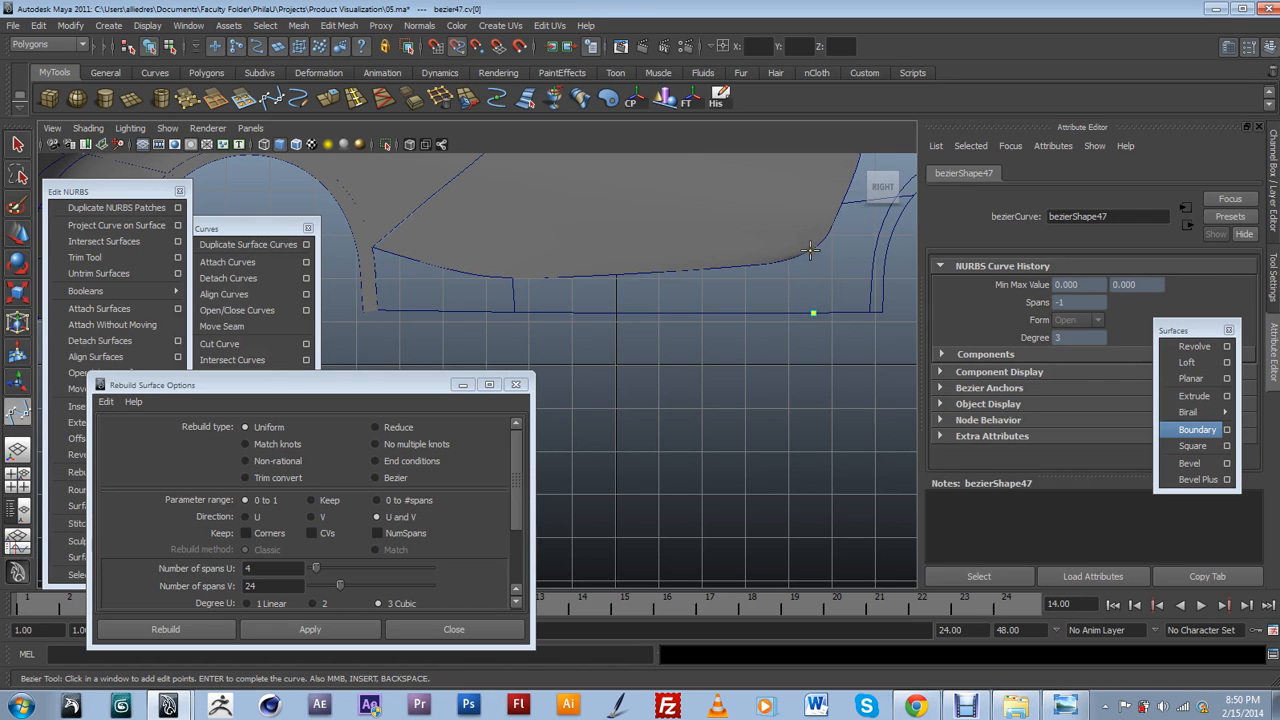
left_click_drag(811, 250, 810, 250)
key("w")
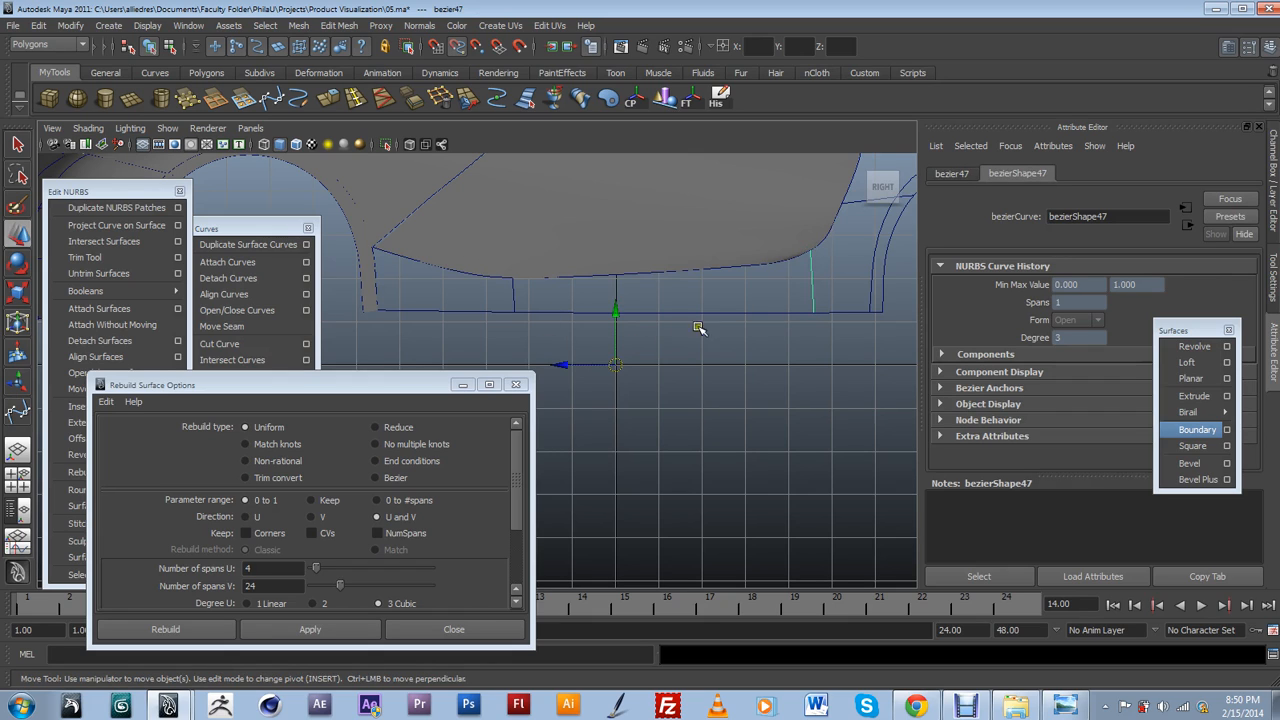
Detach the lower edge curve at the upper end of the new vertical Bezier curve.
scroll(740, 277, "up", 3)
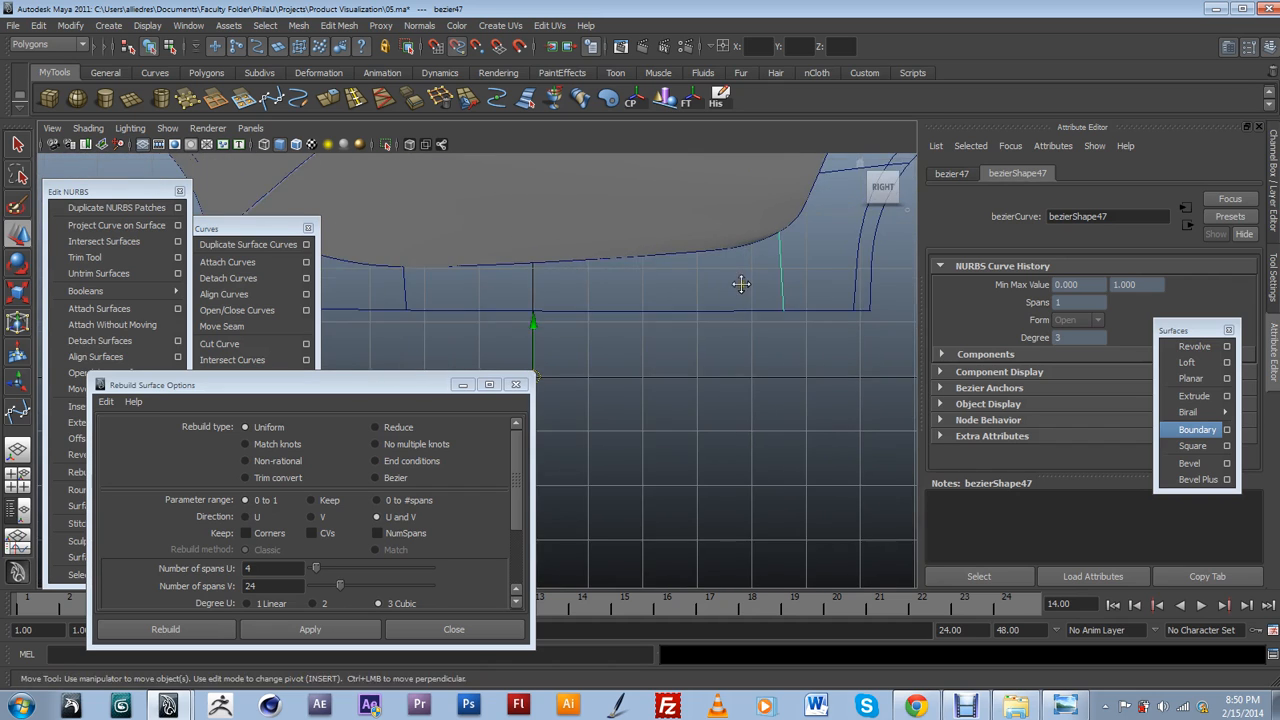
left_click(731, 276)
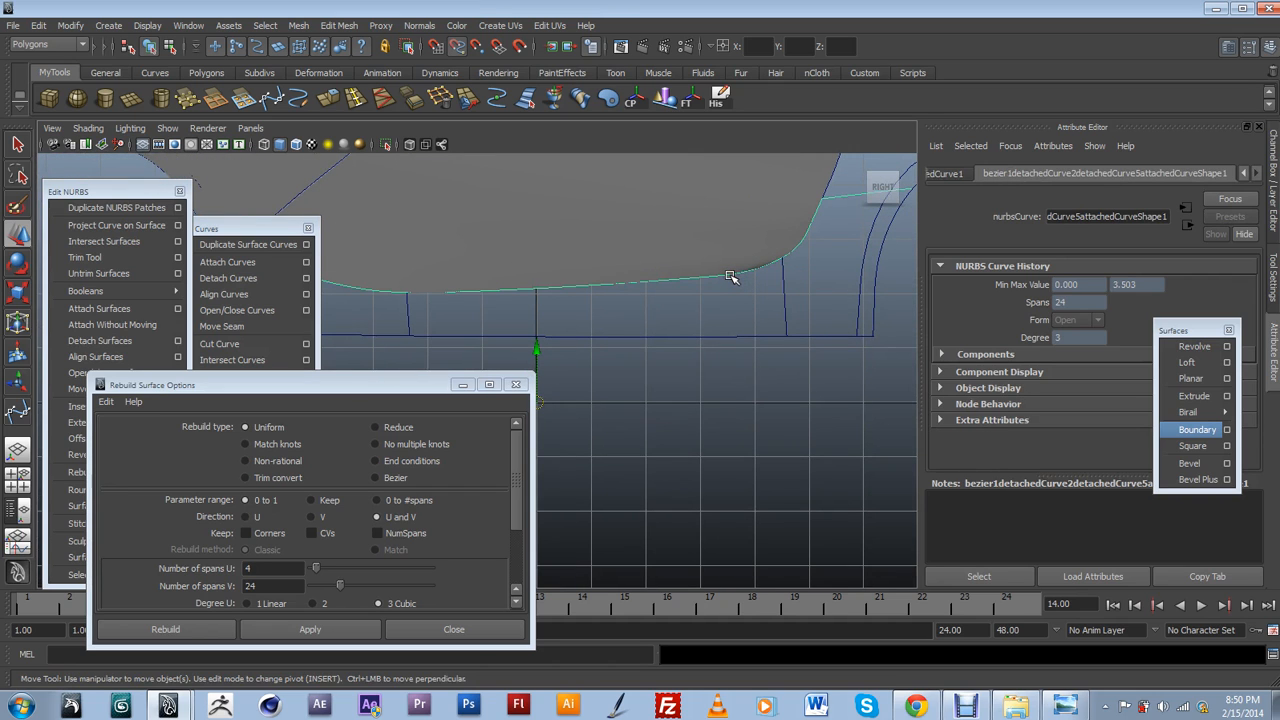
left_click_drag(764, 265, 780, 260)
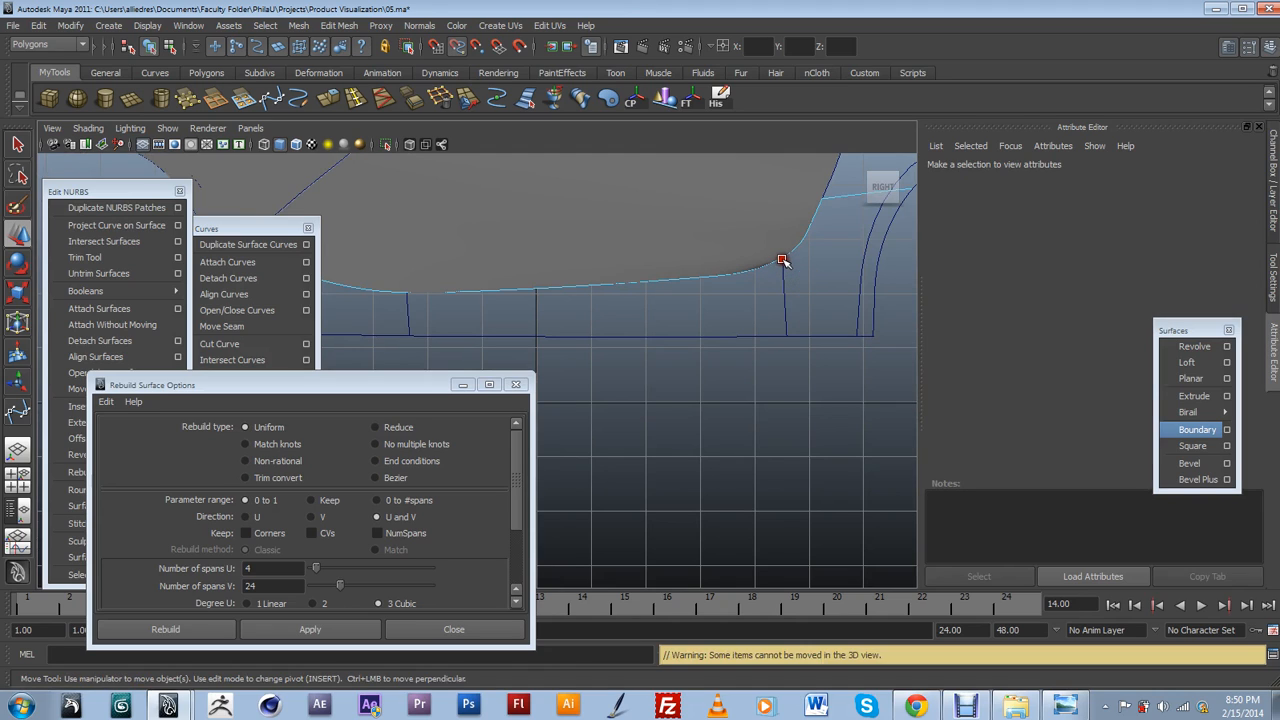
left_click(251, 284)
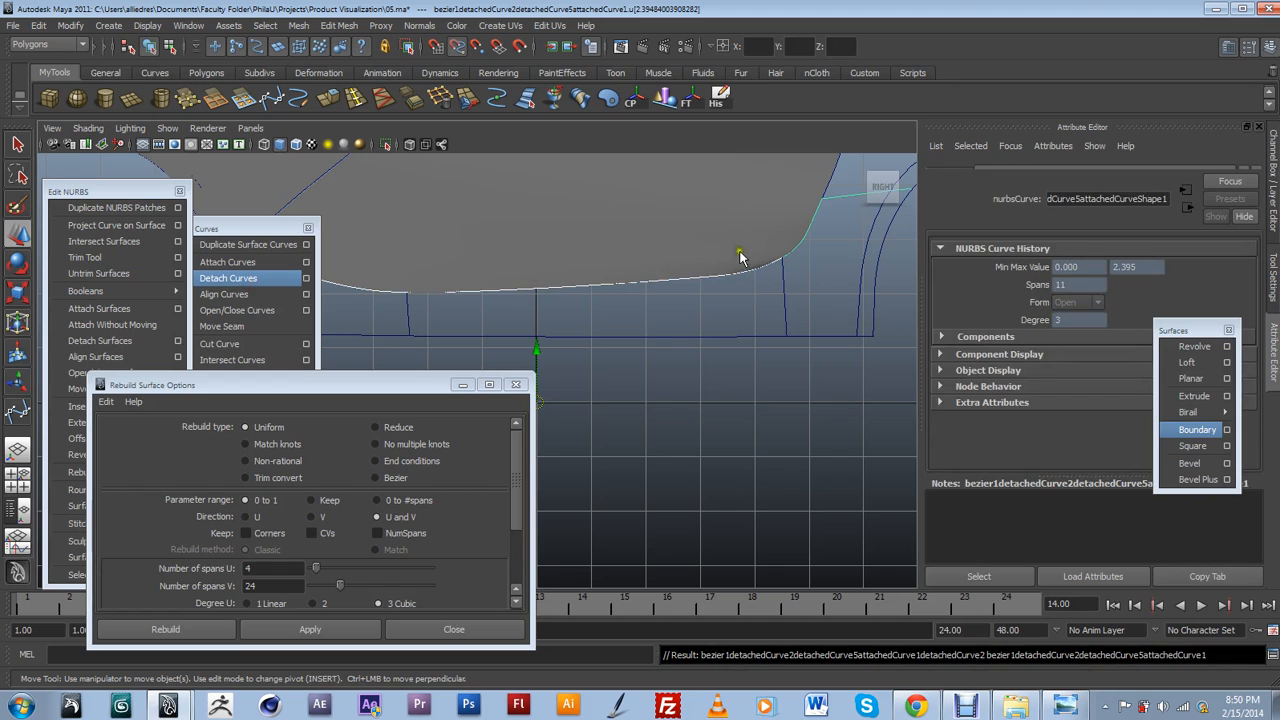
Attach the detached rear segment of the lower edge curve to the vertical Bezier curve.
left_click(830, 201)
left_click(835, 199)
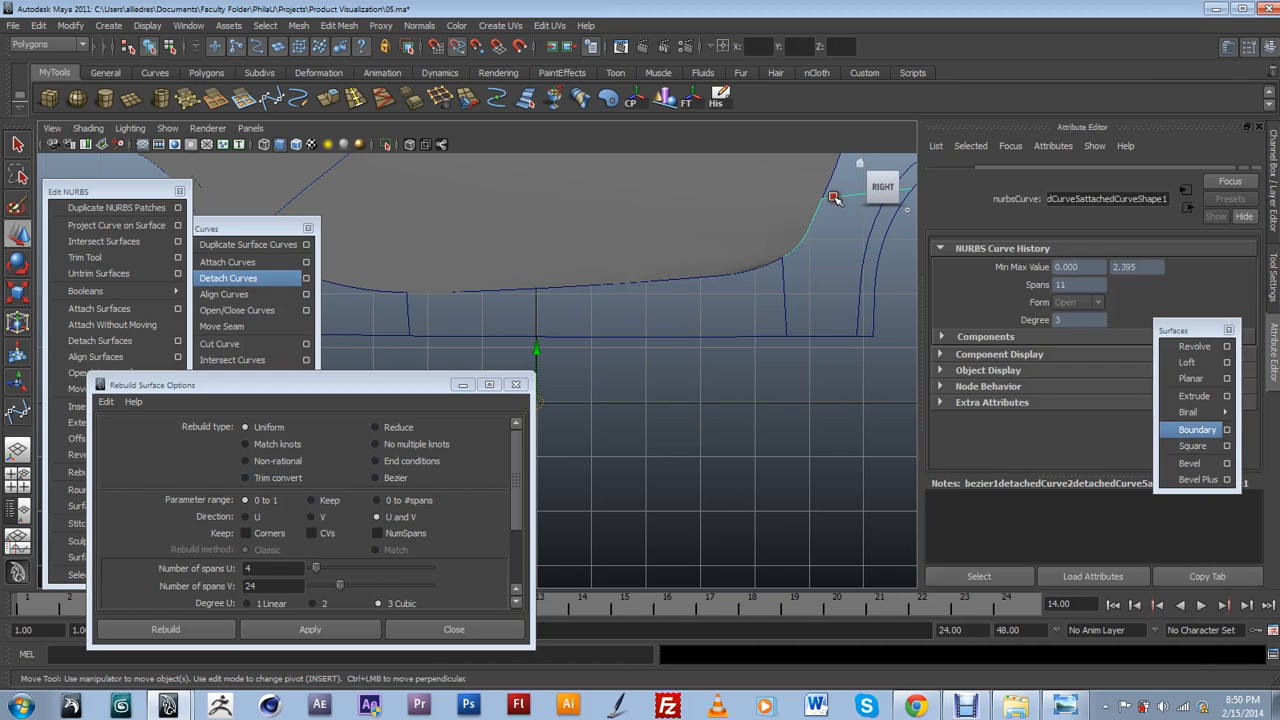
left_click(781, 294)
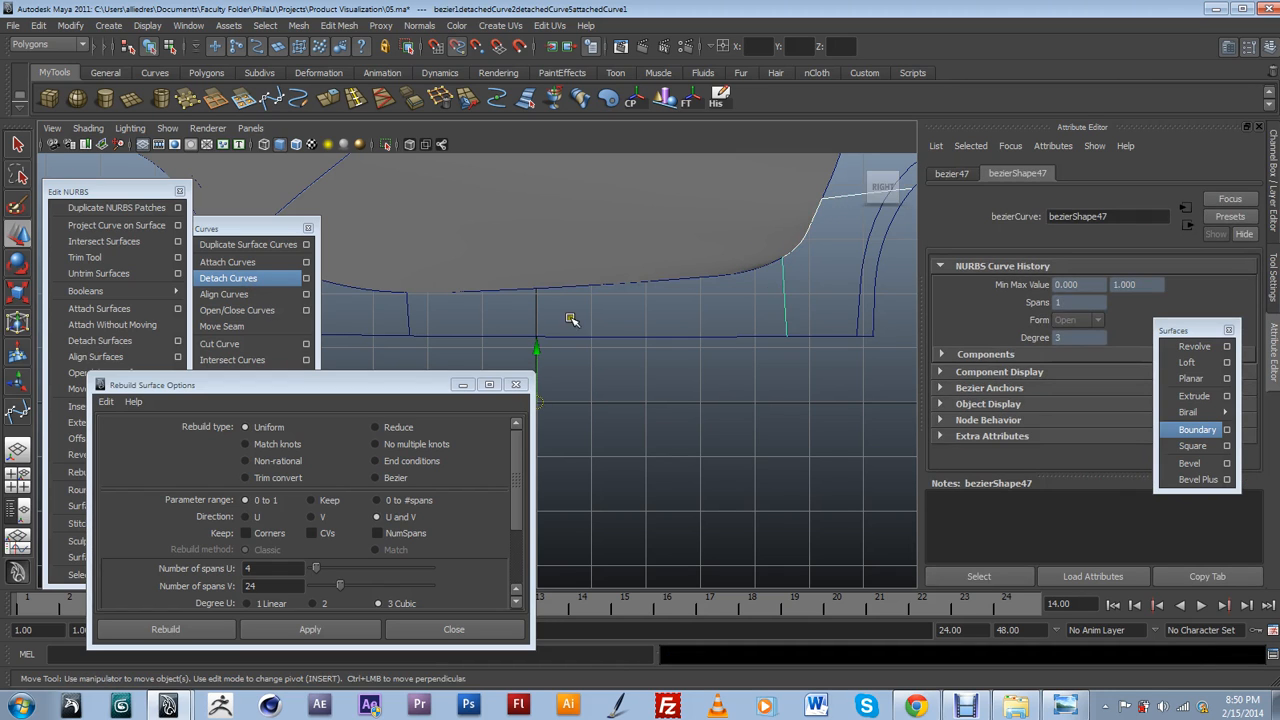
left_click(240, 263)
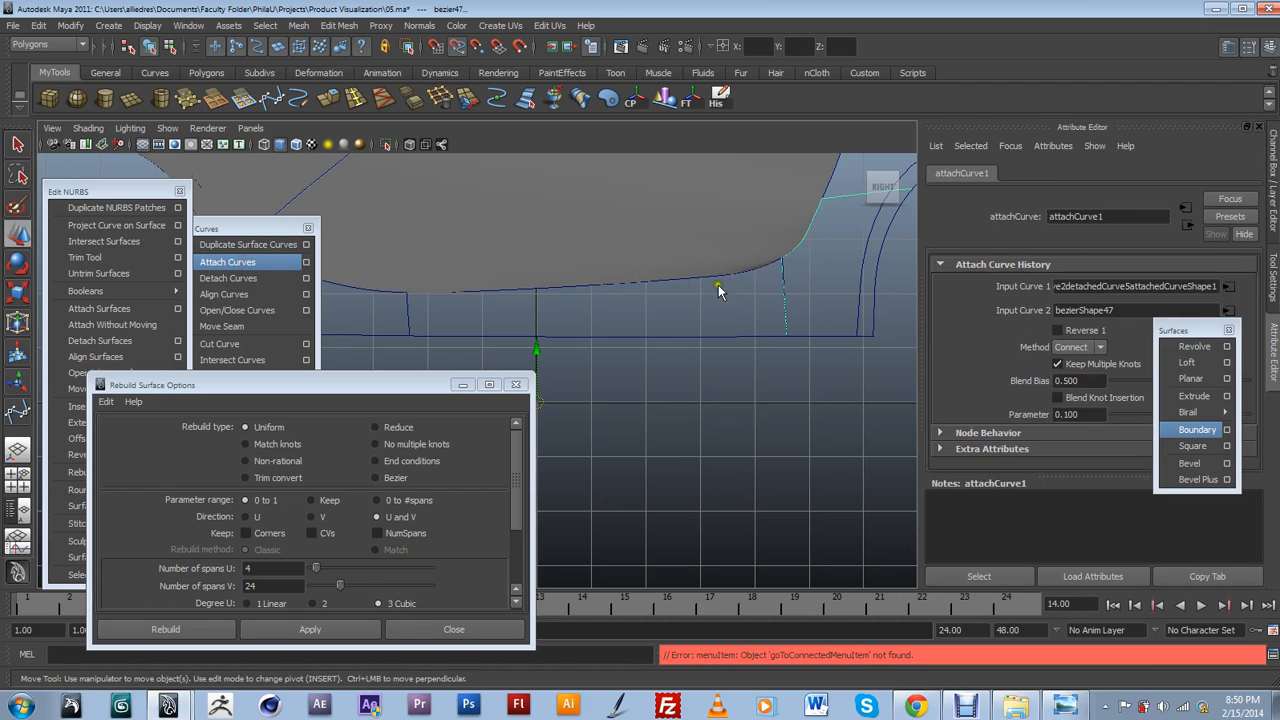
left_click(795, 277)
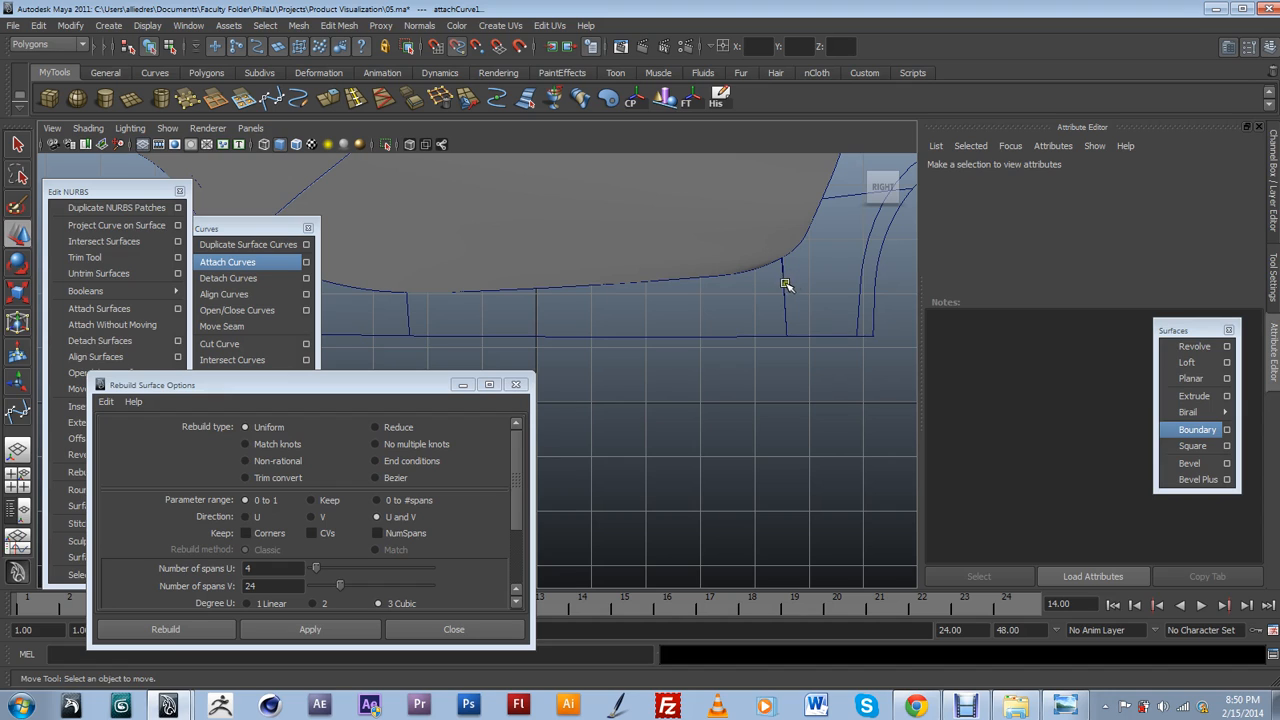
left_click(785, 285)
left_click(783, 295)
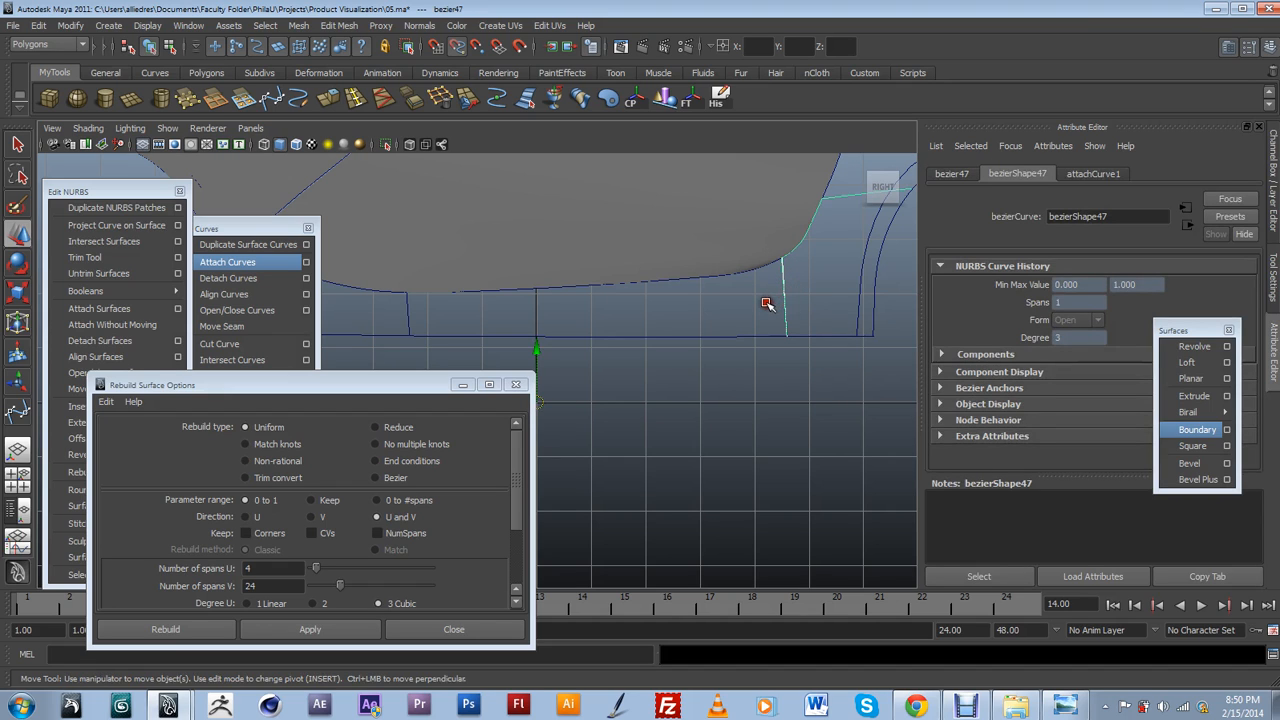
left_click(825, 265)
left_click(785, 286)
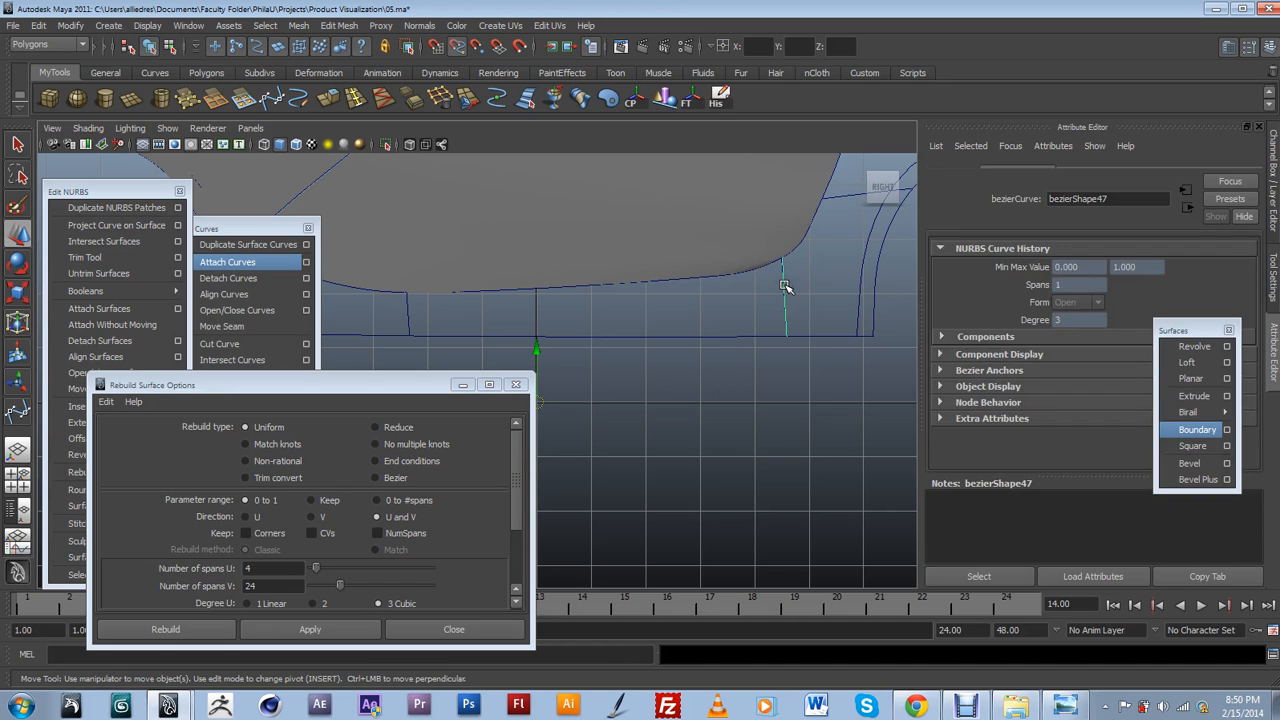
left_click(799, 275)
left_click(799, 249)
left_click(800, 250)
left_click(785, 263)
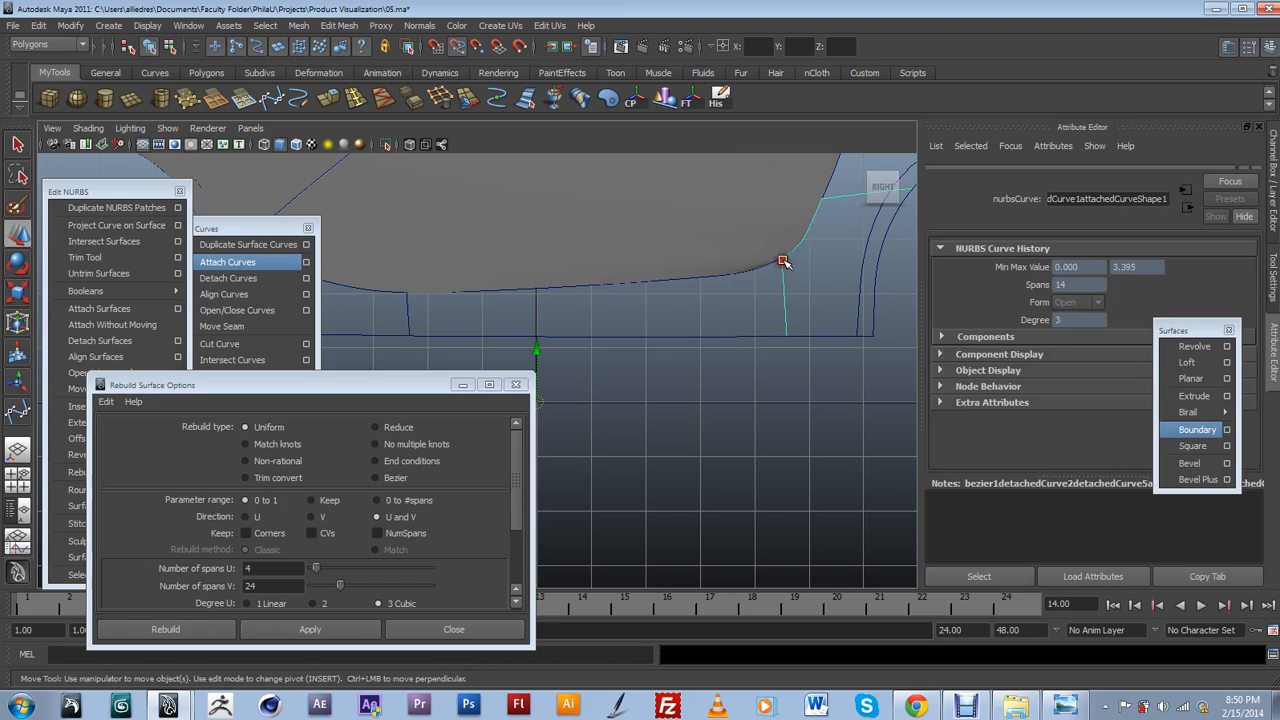
Detach the newly attached curve at the corner where it leaves the body edge toward the rear wheel arch.
left_click(820, 200, "shift")
key("g")
scroll(833, 293, "down", 3)
scroll(748, 306, "up", 3)
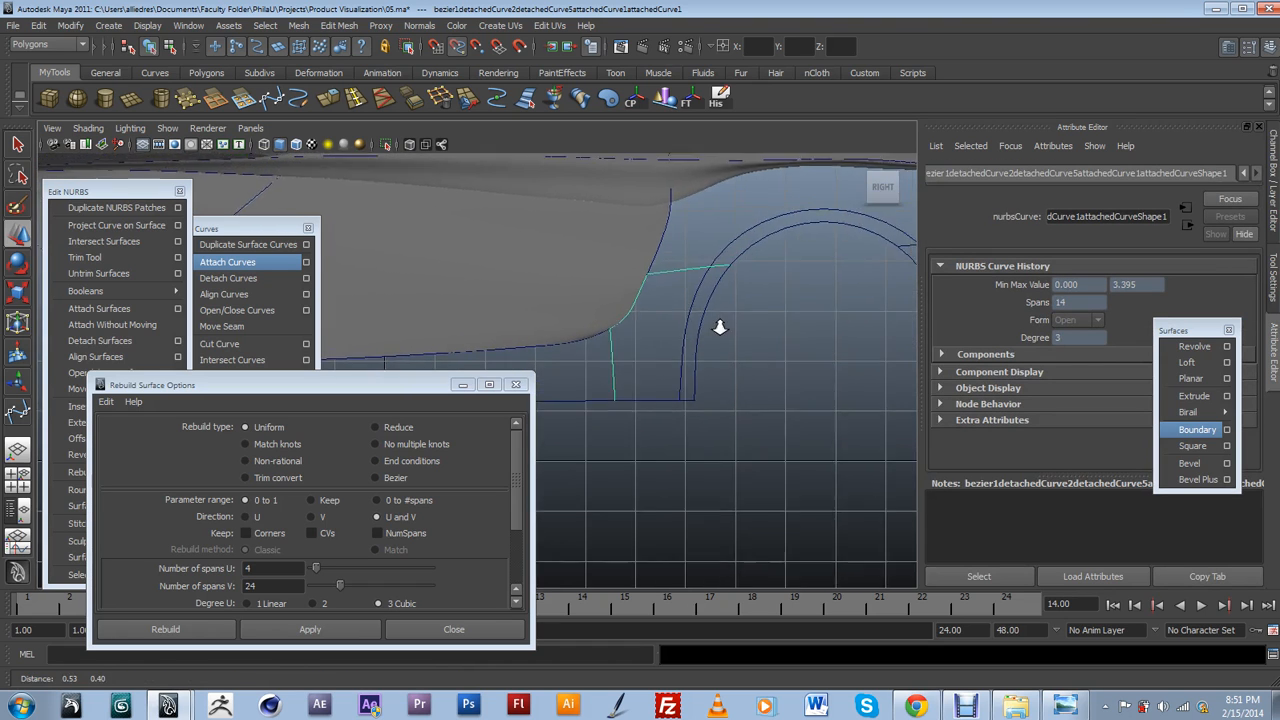
scroll(728, 326, "up", 2)
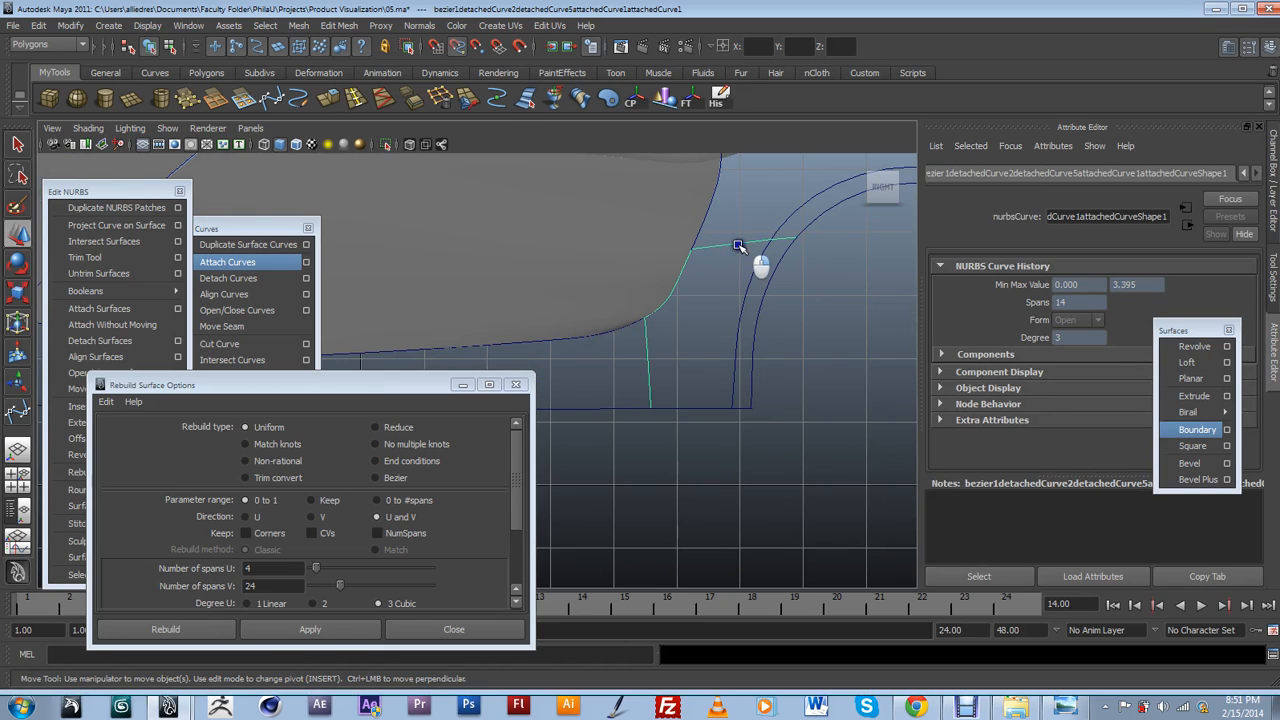
left_click(738, 215)
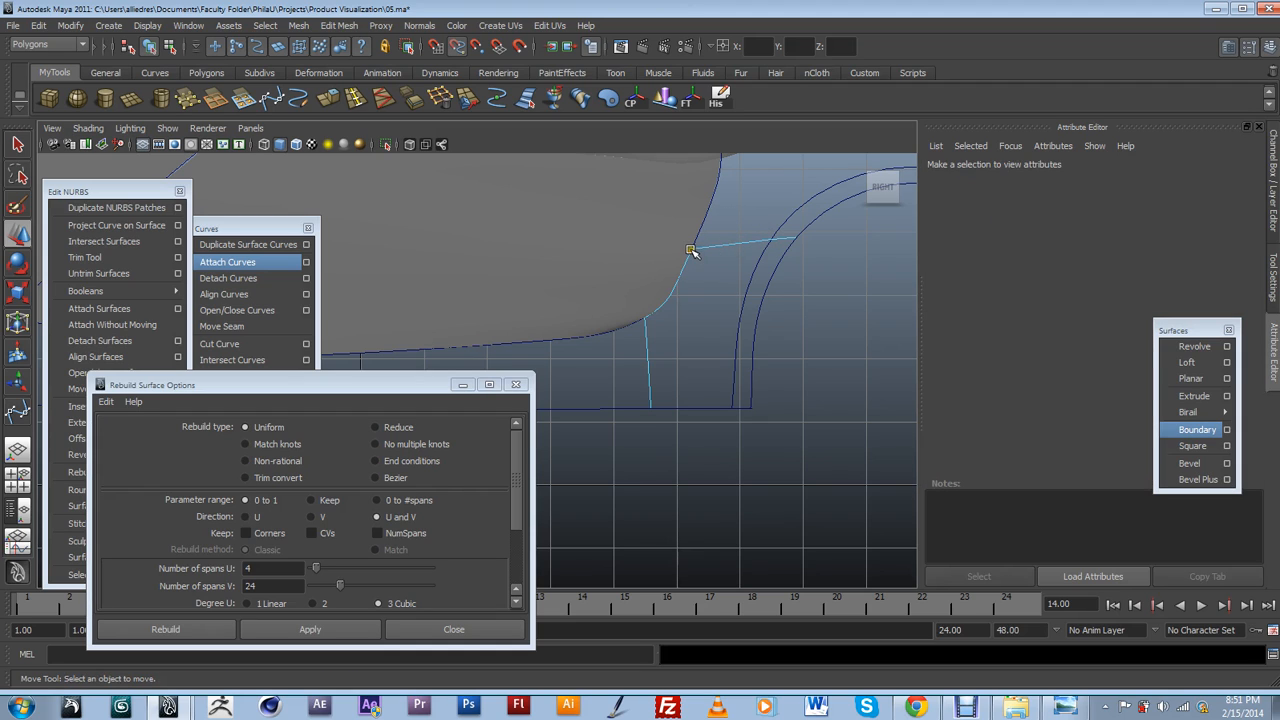
left_click(691, 251)
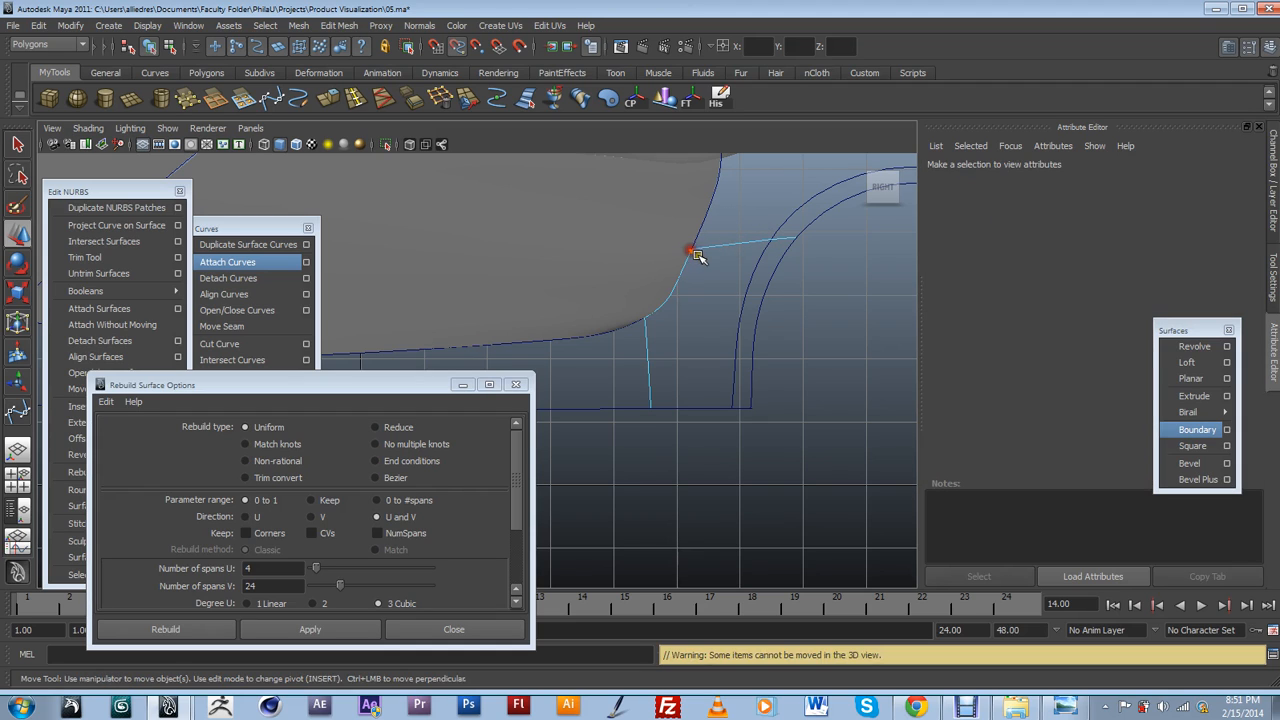
left_click(257, 282)
left_click(716, 287)
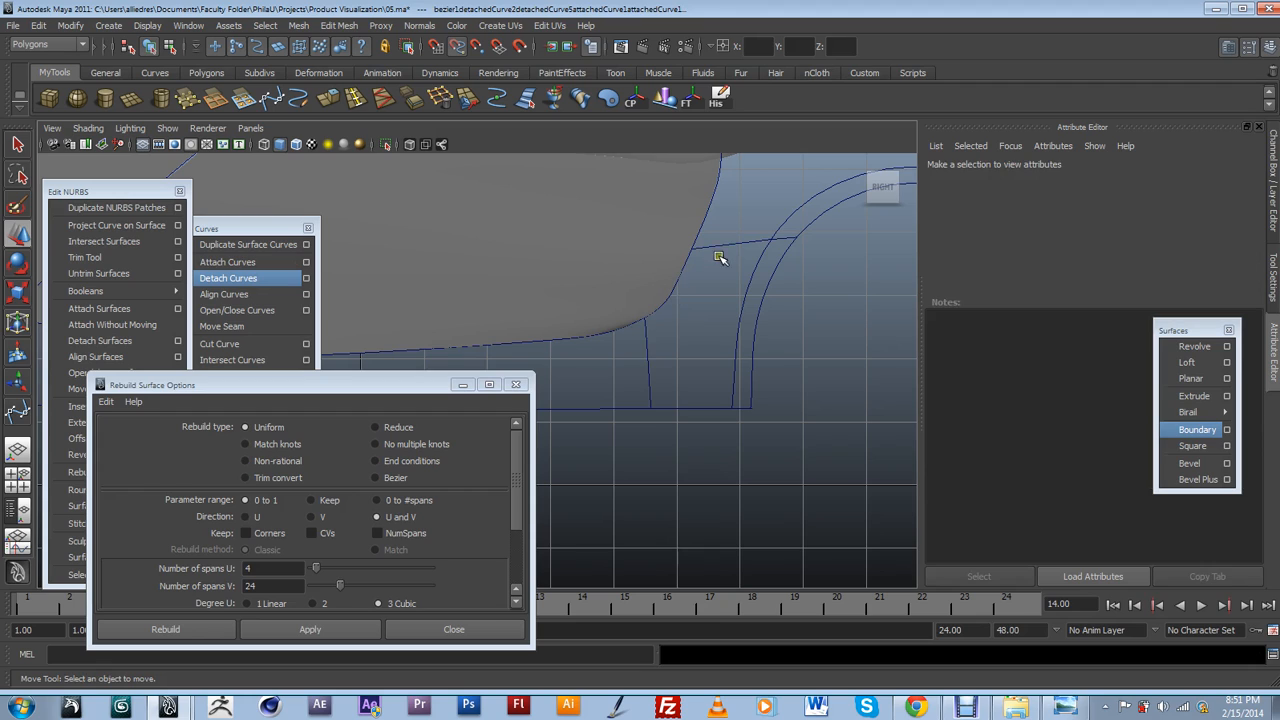
Examine the span count of the rear wheel arch segment and the curve layout between the arches.
left_click(755, 314)
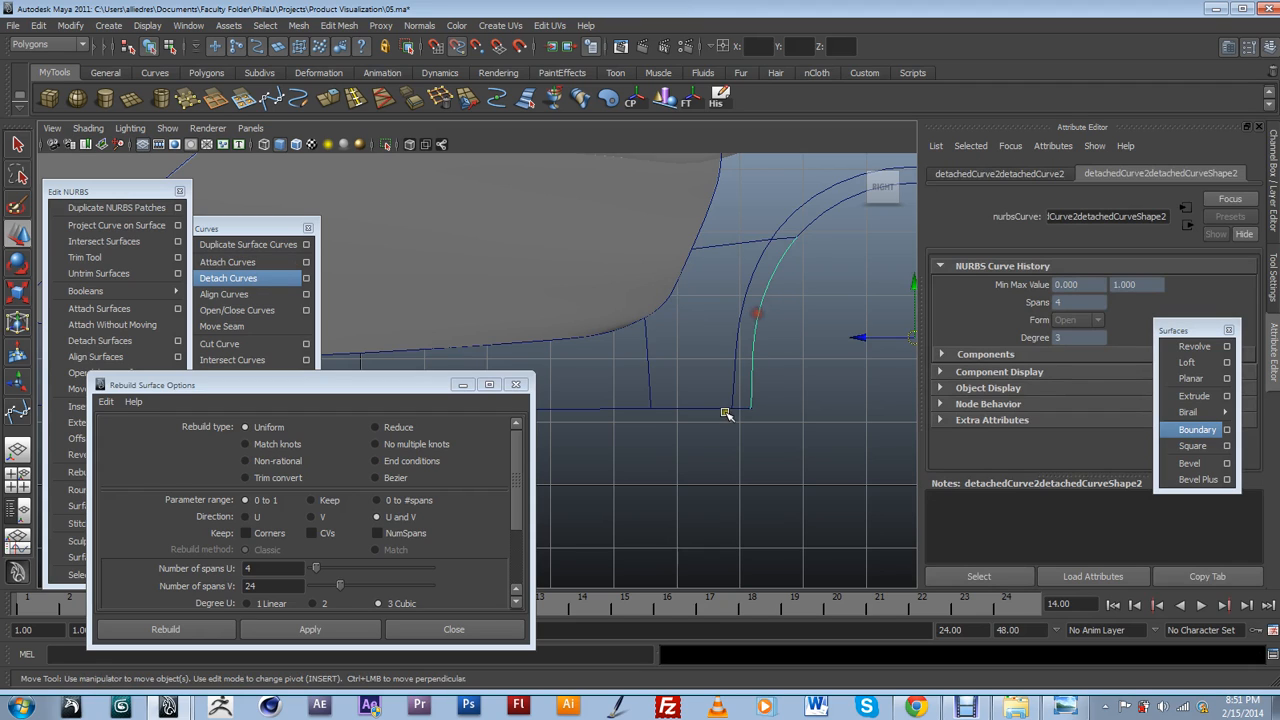
left_click(621, 451)
middle_click_drag(590, 470, 749, 460, "alt")
right_click_drag(749, 460, 649, 452, "alt")
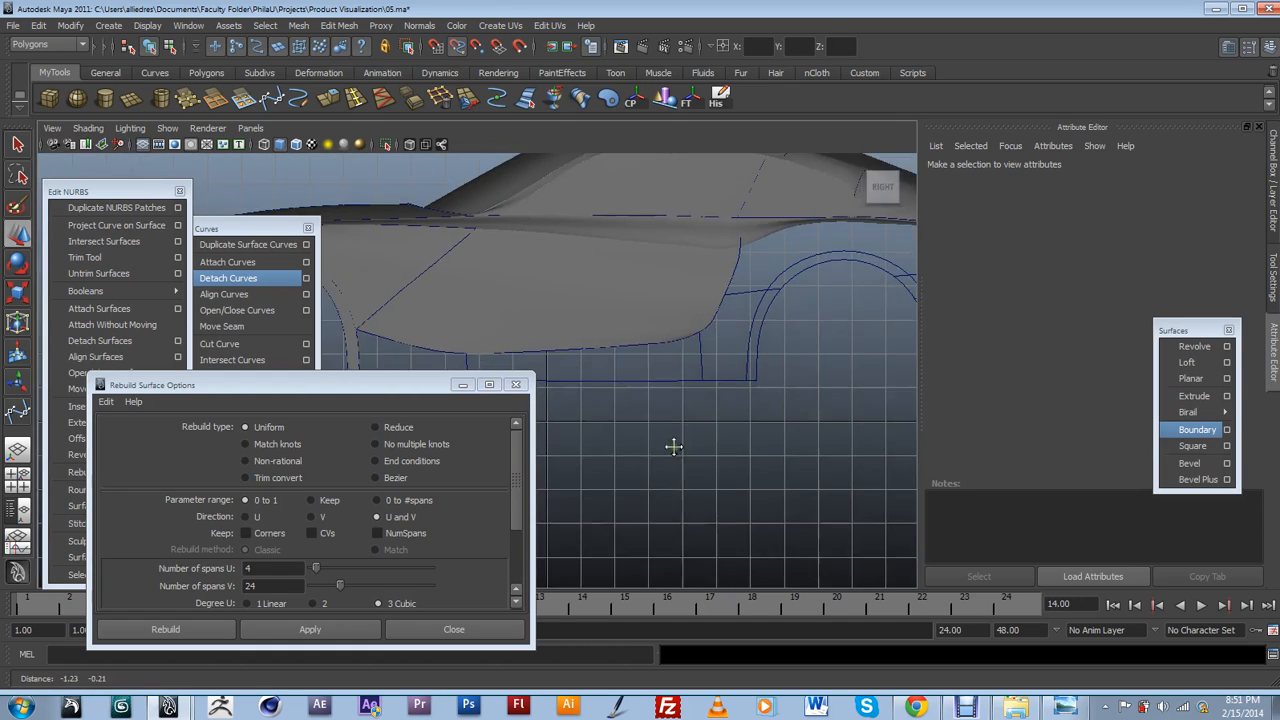
middle_click_drag(550, 390, 694, 349, "alt")
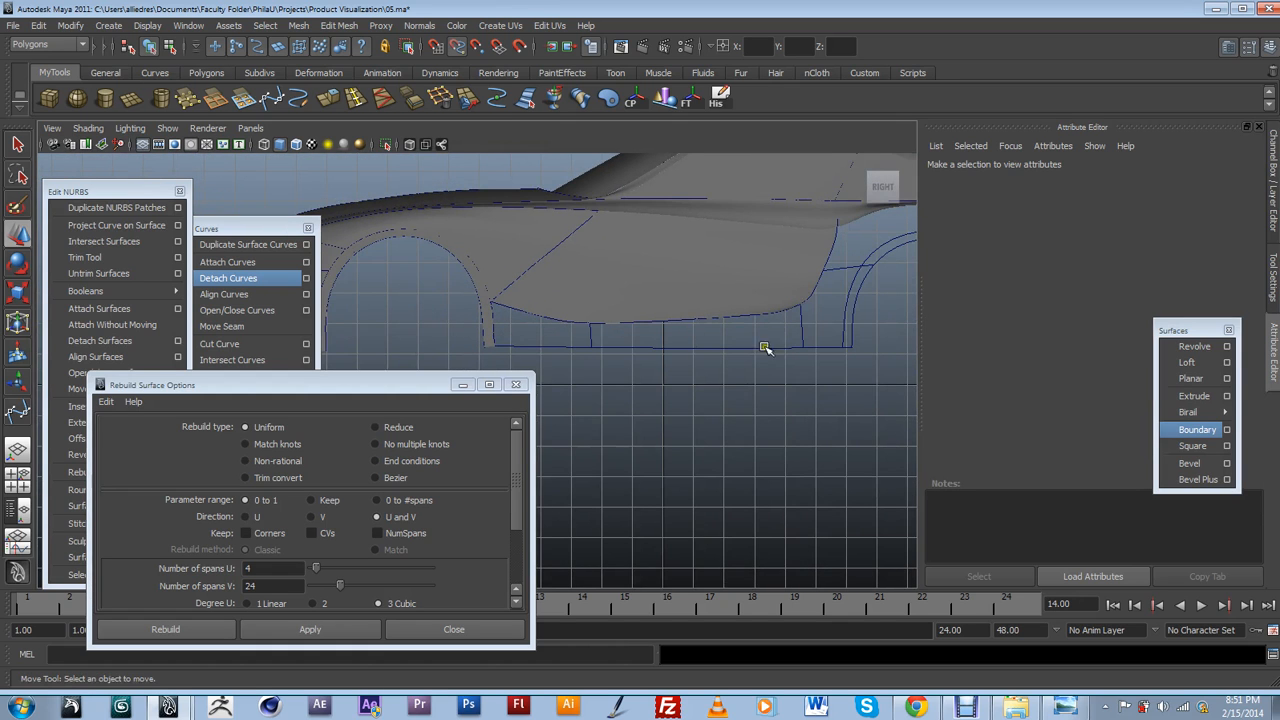
scroll(850, 330, "up", 1)
middle_click_drag(863, 331, 798, 366, "alt")
scroll(685, 360, "down", 3)
scroll(694, 372, "up", 2)
scroll(777, 388, "up", 3)
middle_click_drag(774, 322, 744, 352, "alt")
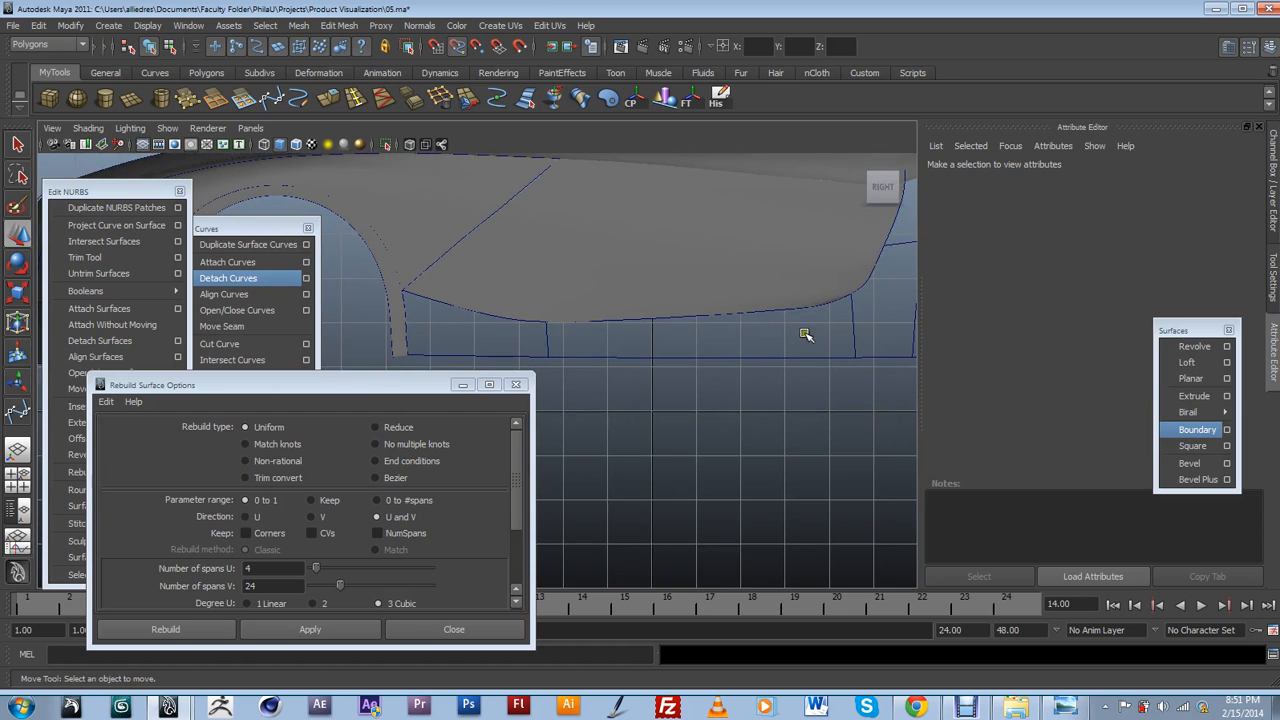
Compare the span counts of the vertical body edge curve and the inner rear wheel arch segment.
left_click(851, 322)
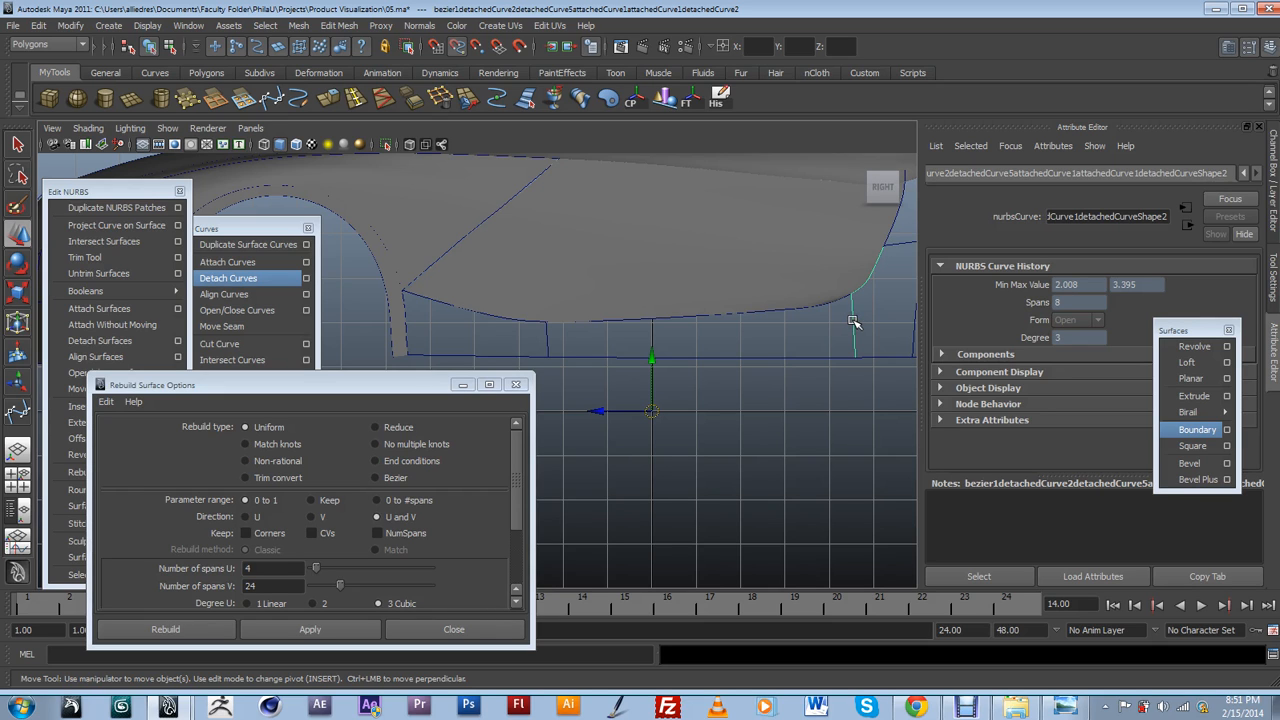
middle_click_drag(862, 320, 700, 266, "alt")
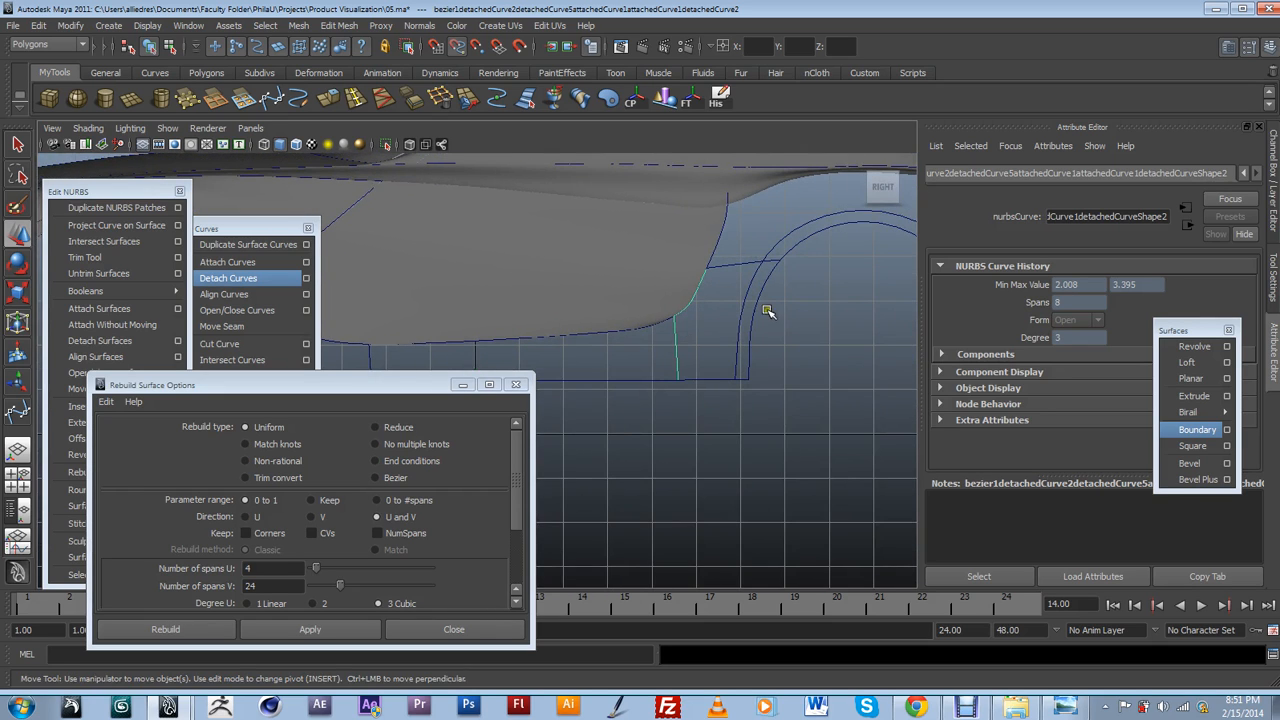
middle_click_drag(554, 380, 620, 355, "alt")
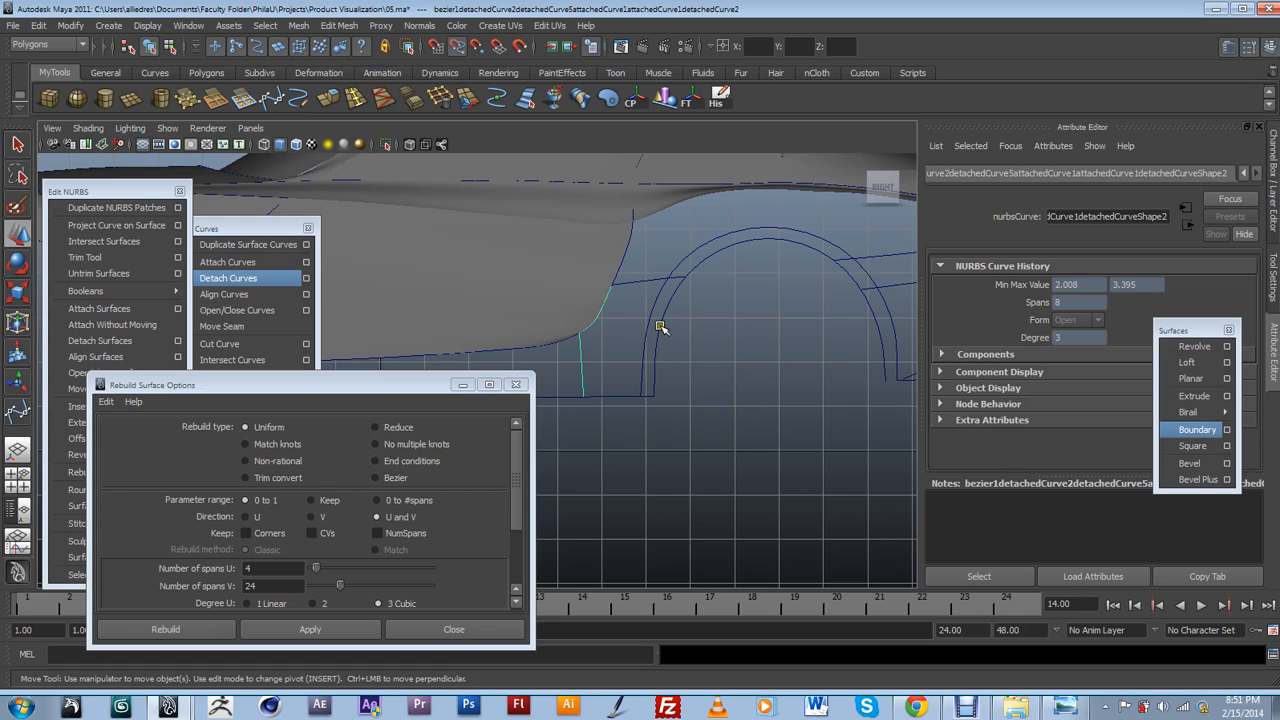
left_click(660, 327)
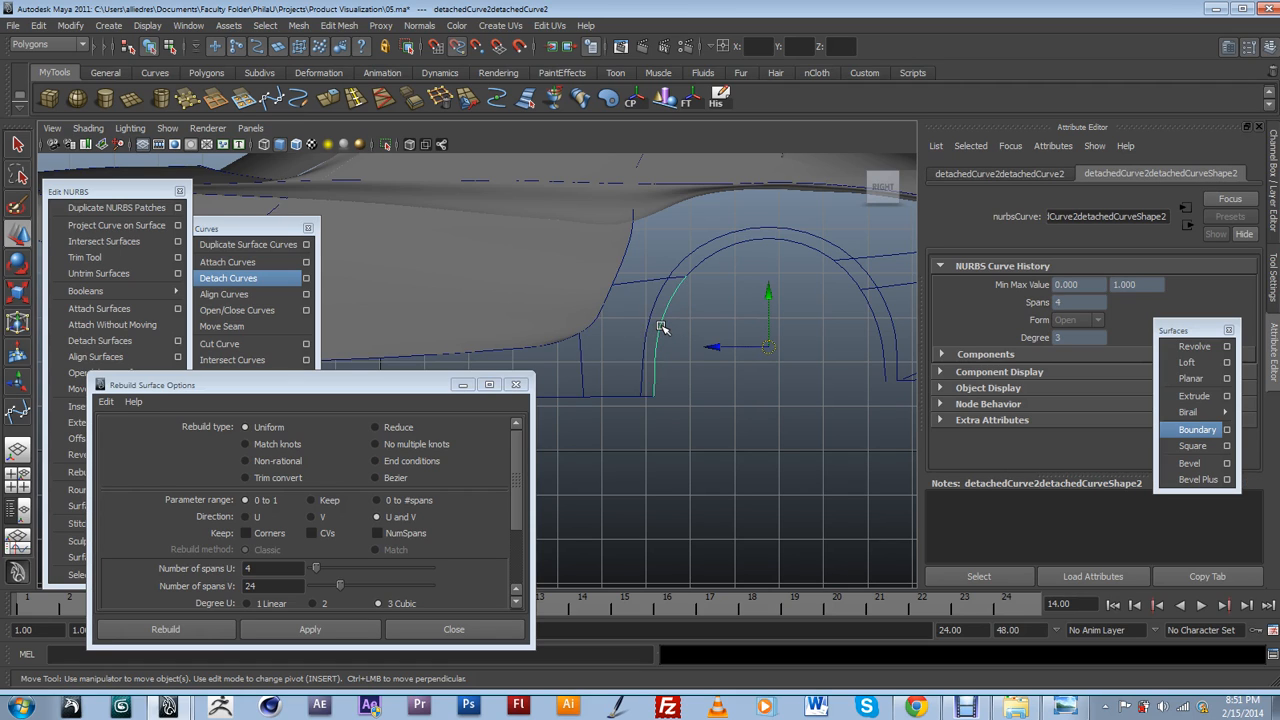
left_click(594, 336)
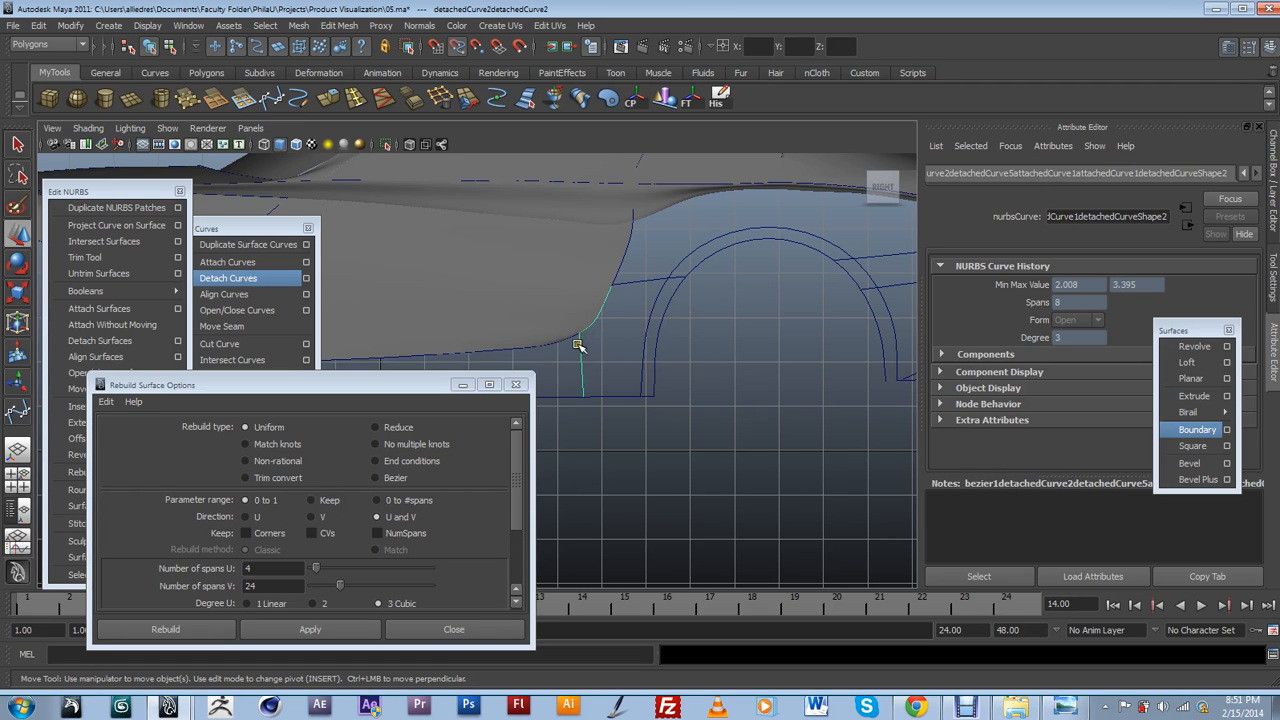
left_click_drag(583, 336, 587, 364)
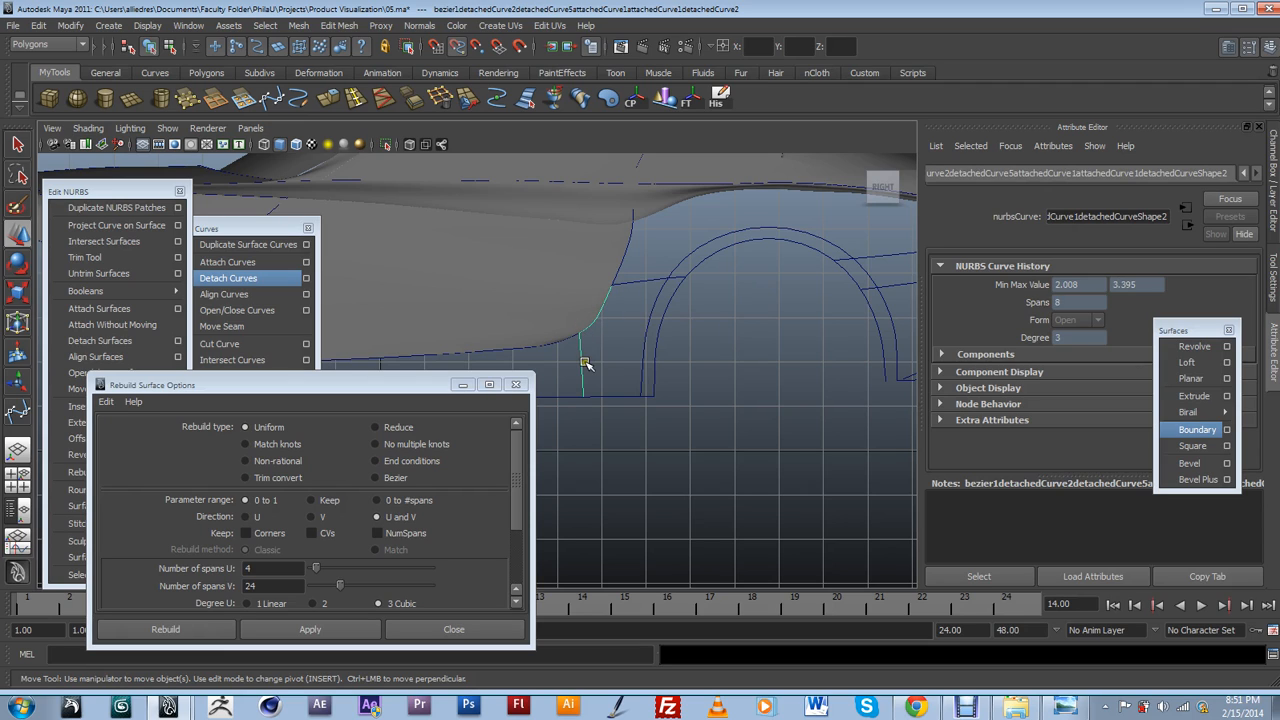
left_click(579, 356)
Rebuild the inner rear wheel arch segment as a uniform cubic curve with 8 spans.
left_click(661, 330)
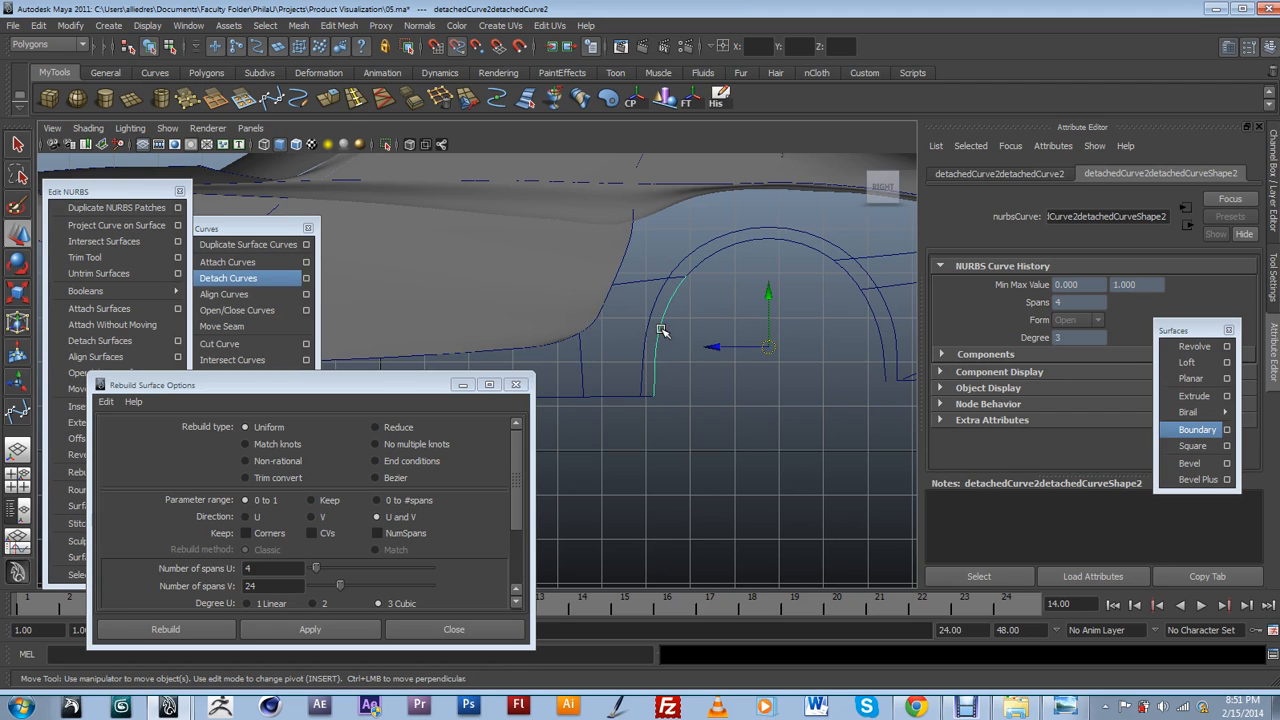
left_click_drag(140, 191, 146, 167)
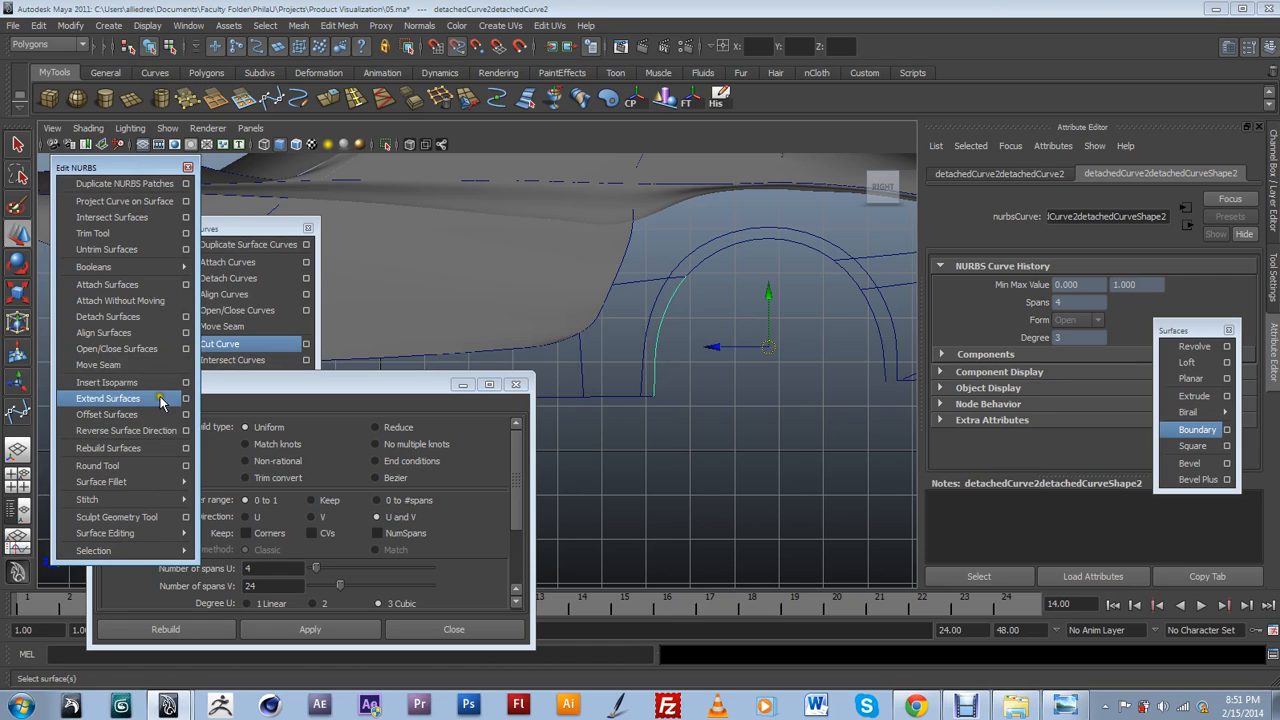
left_click_drag(232, 229, 214, 195)
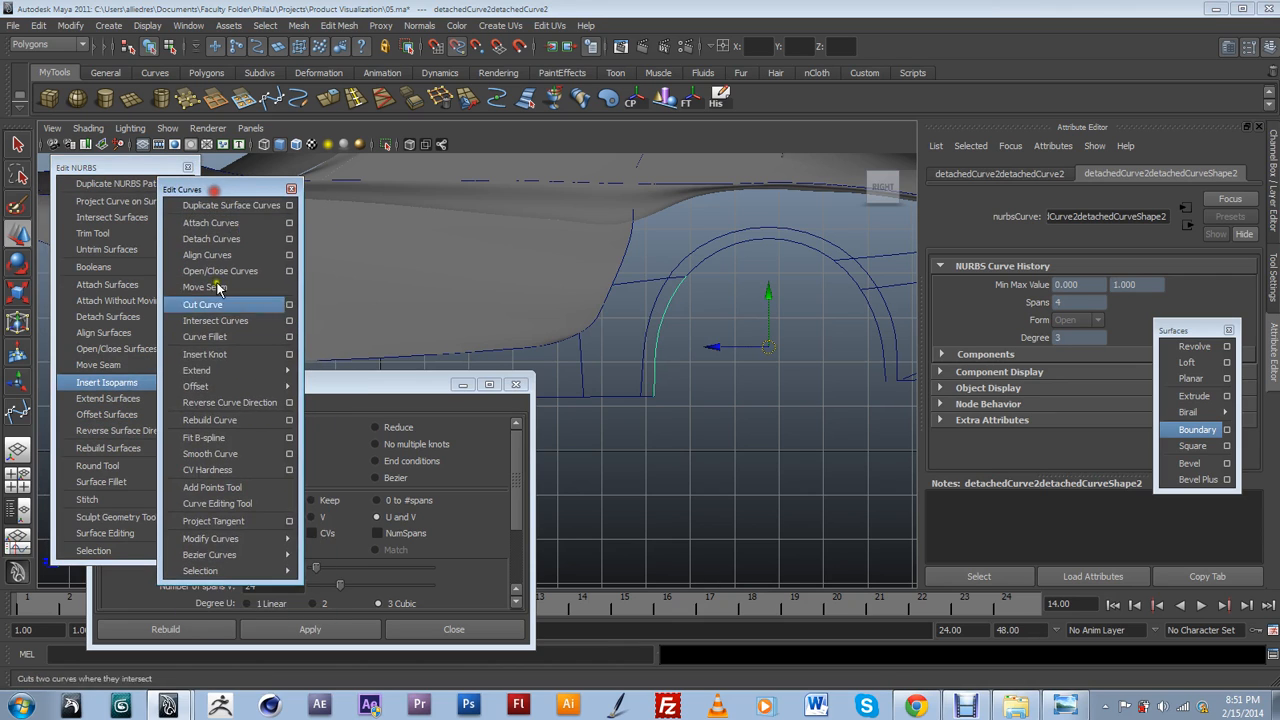
left_click(290, 419)
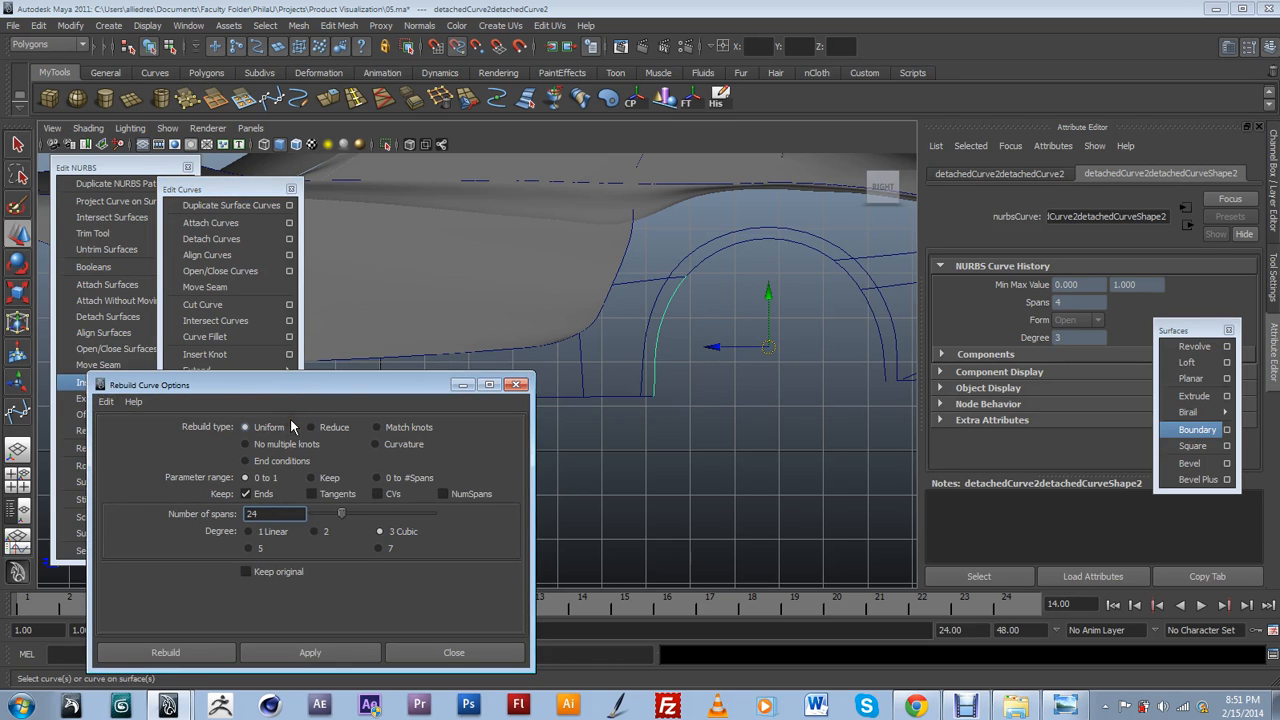
double_click(250, 514)
type("8")
left_click(314, 652)
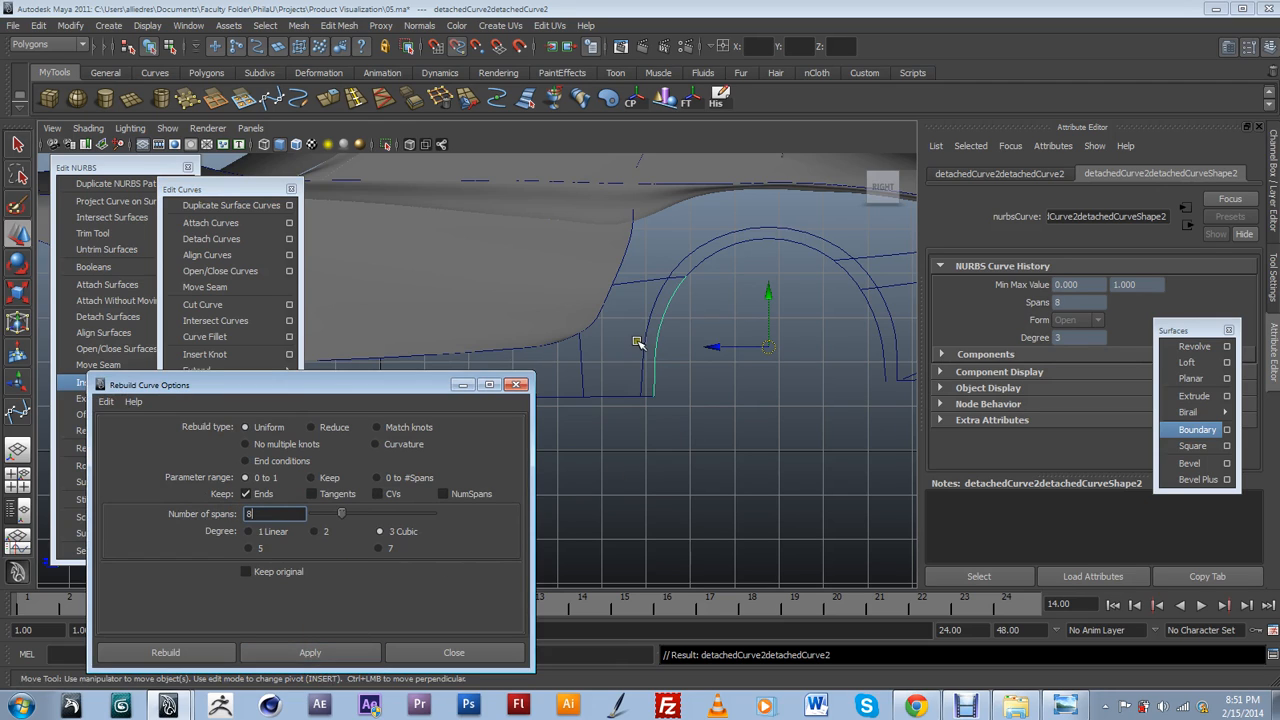
middle_click_drag(665, 357, 682, 361, "alt")
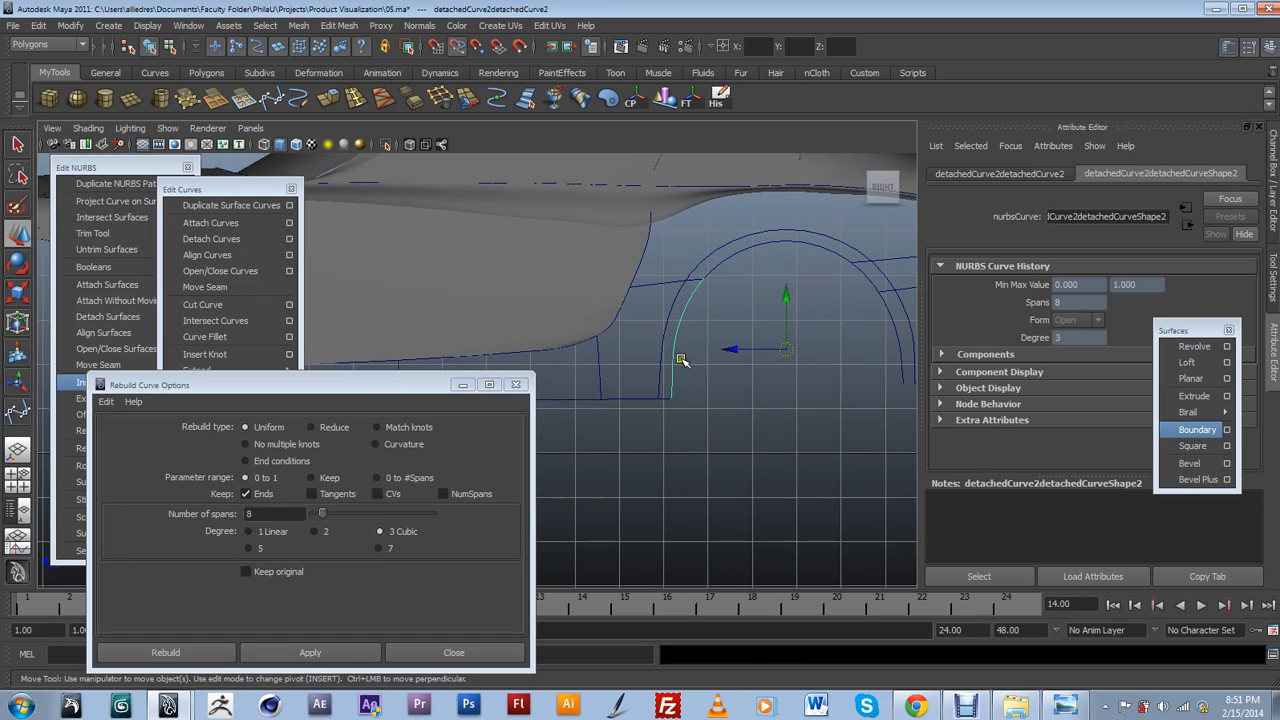
Detach the straight bottom curve where the vertical curve ahead of the rear wheel arch meets it.
left_click(648, 287)
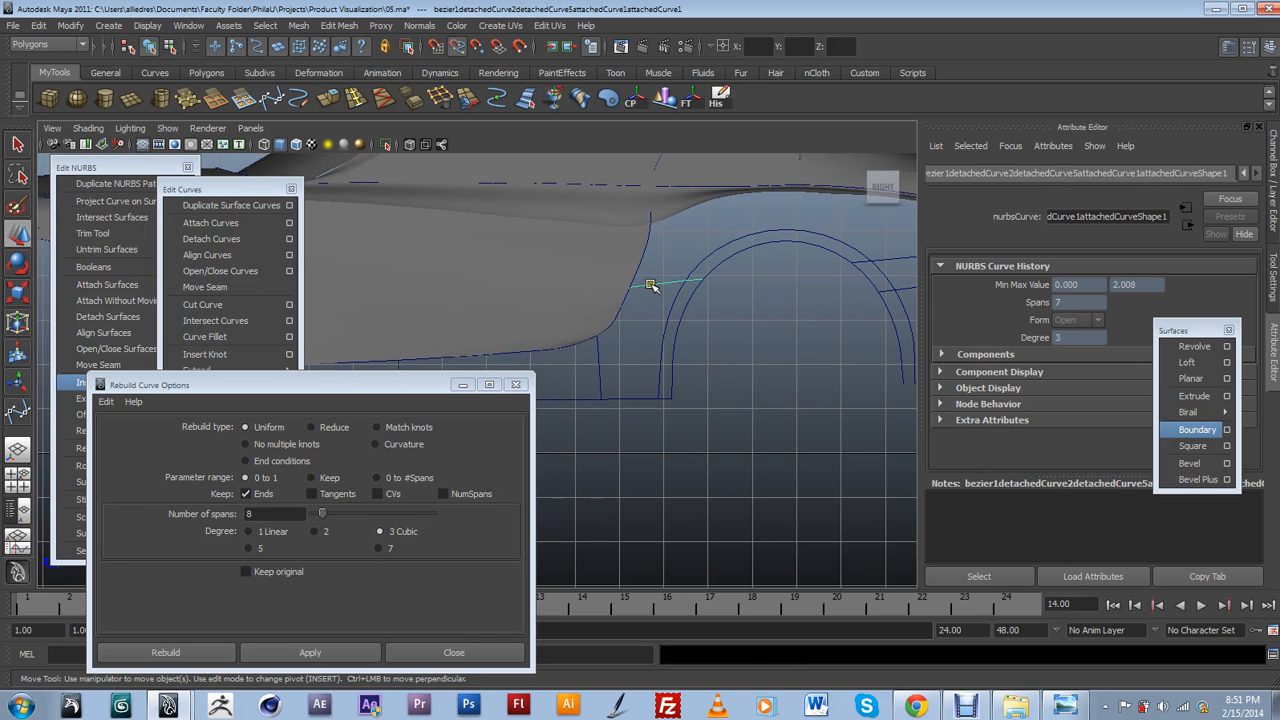
left_click(642, 398)
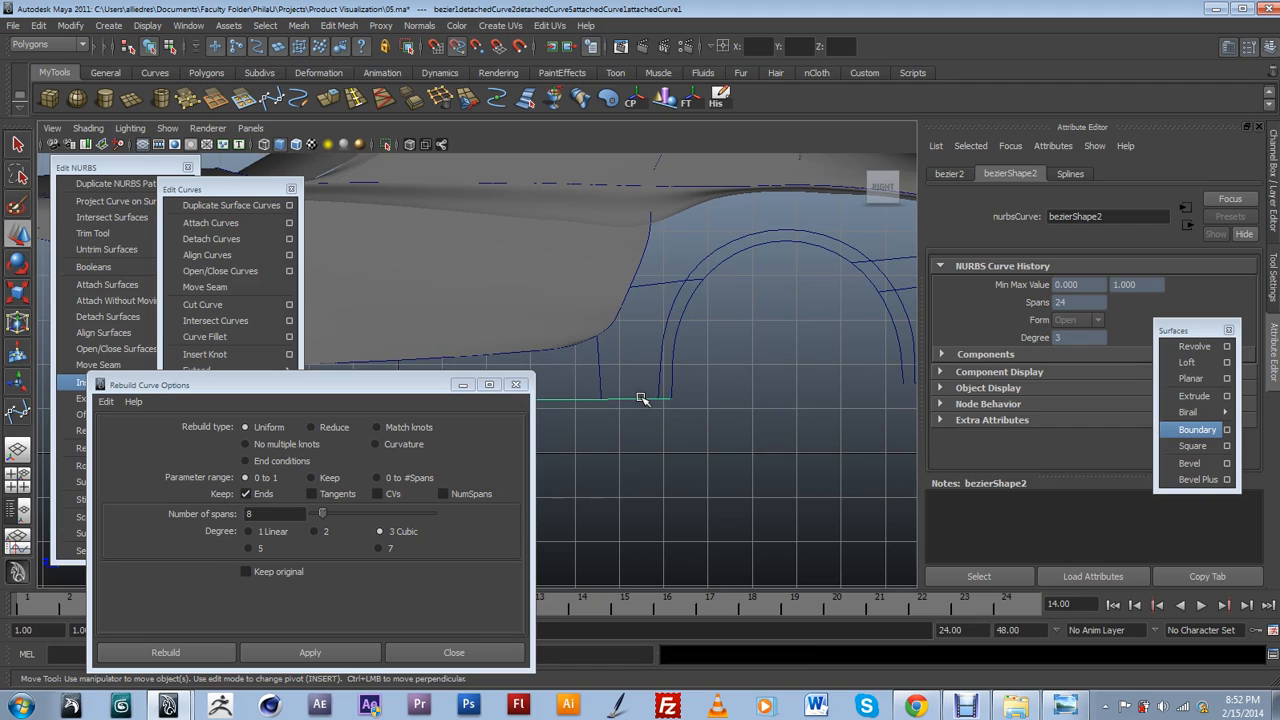
left_click(612, 390)
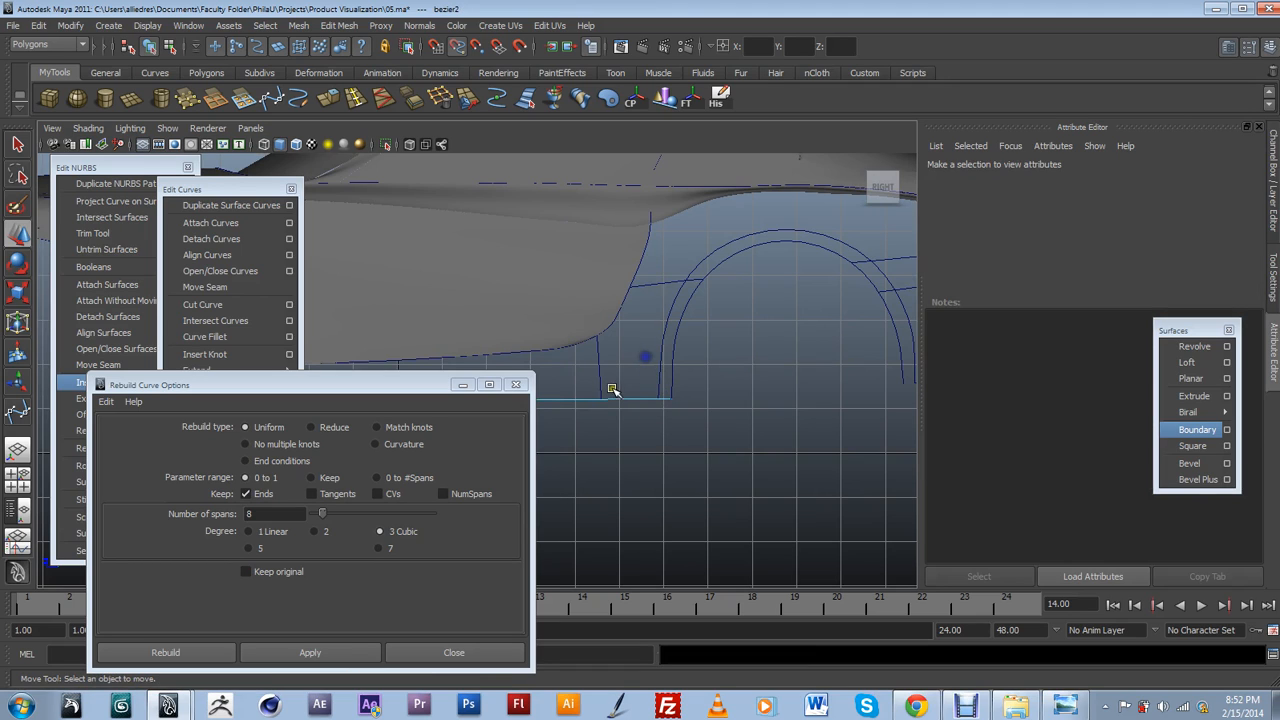
left_click(602, 399)
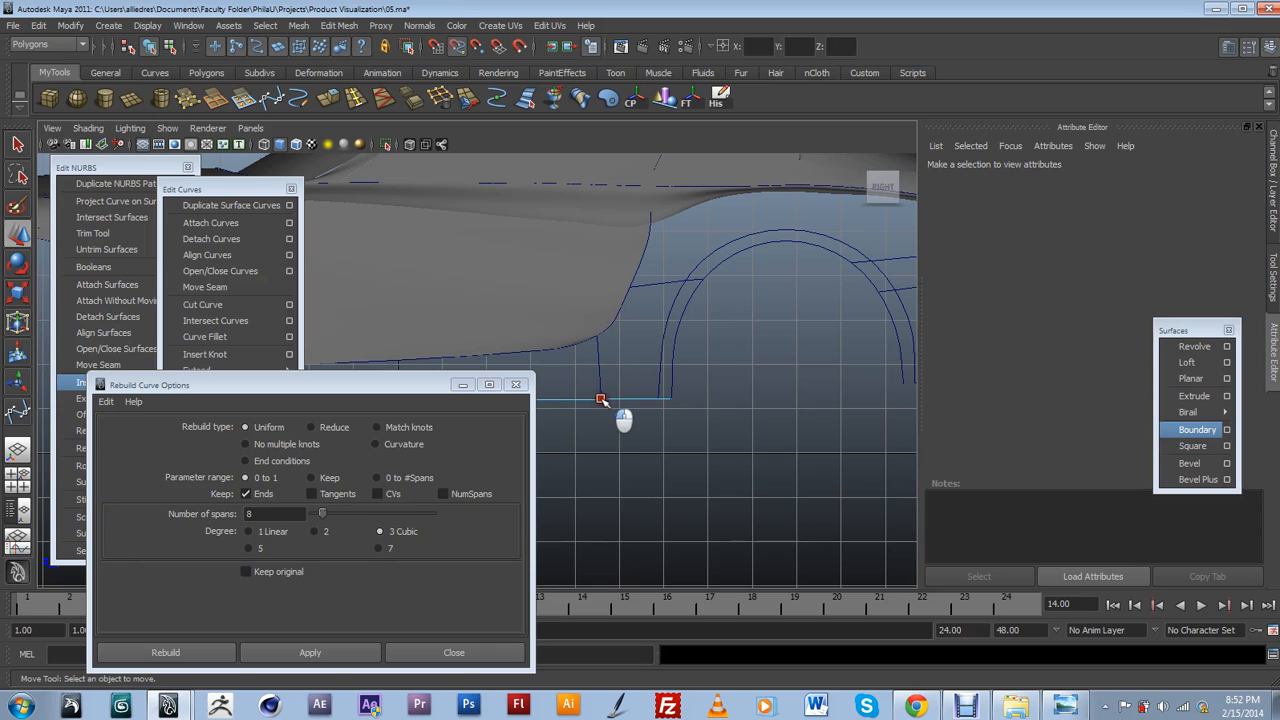
left_click(210, 239)
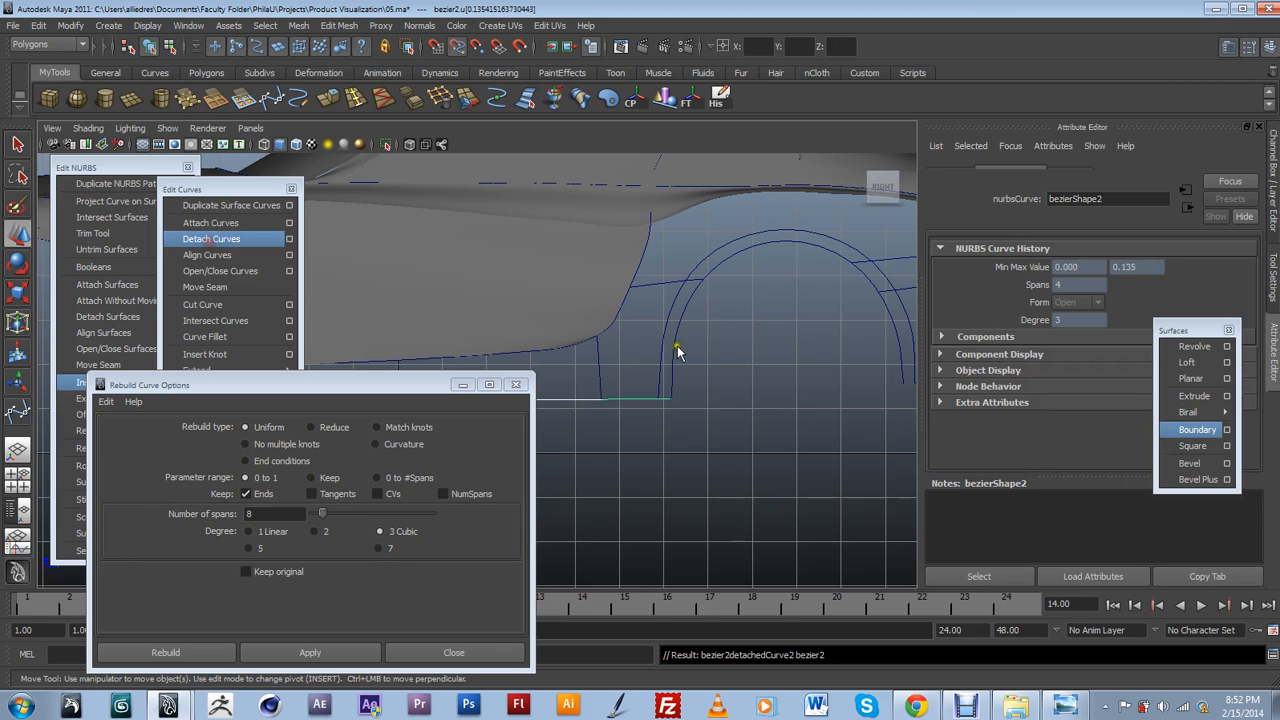
Check the detached bottom segment's spans and rebuild the short upper curve joining body edge and wheel arch with 4 spans.
left_click(625, 398)
left_click(625, 398)
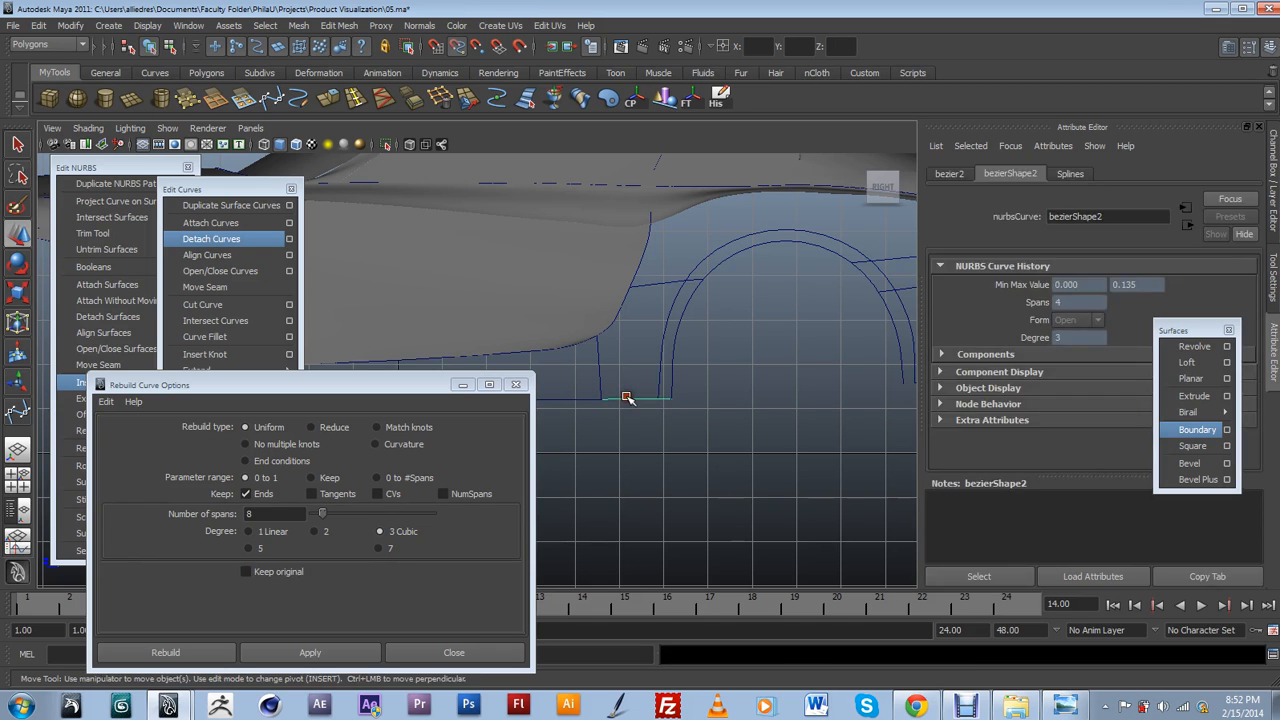
left_click(651, 287)
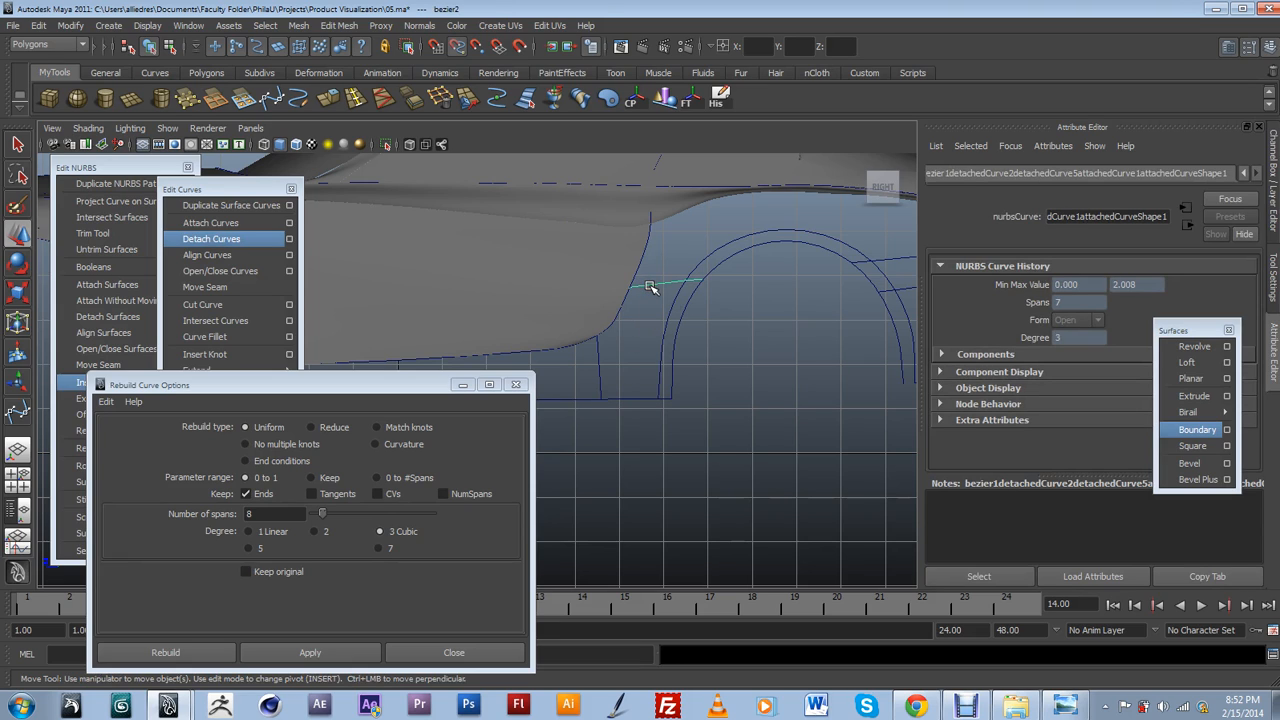
left_click_drag(290, 517, 224, 512)
type("4")
left_click(320, 652)
left_click(660, 345)
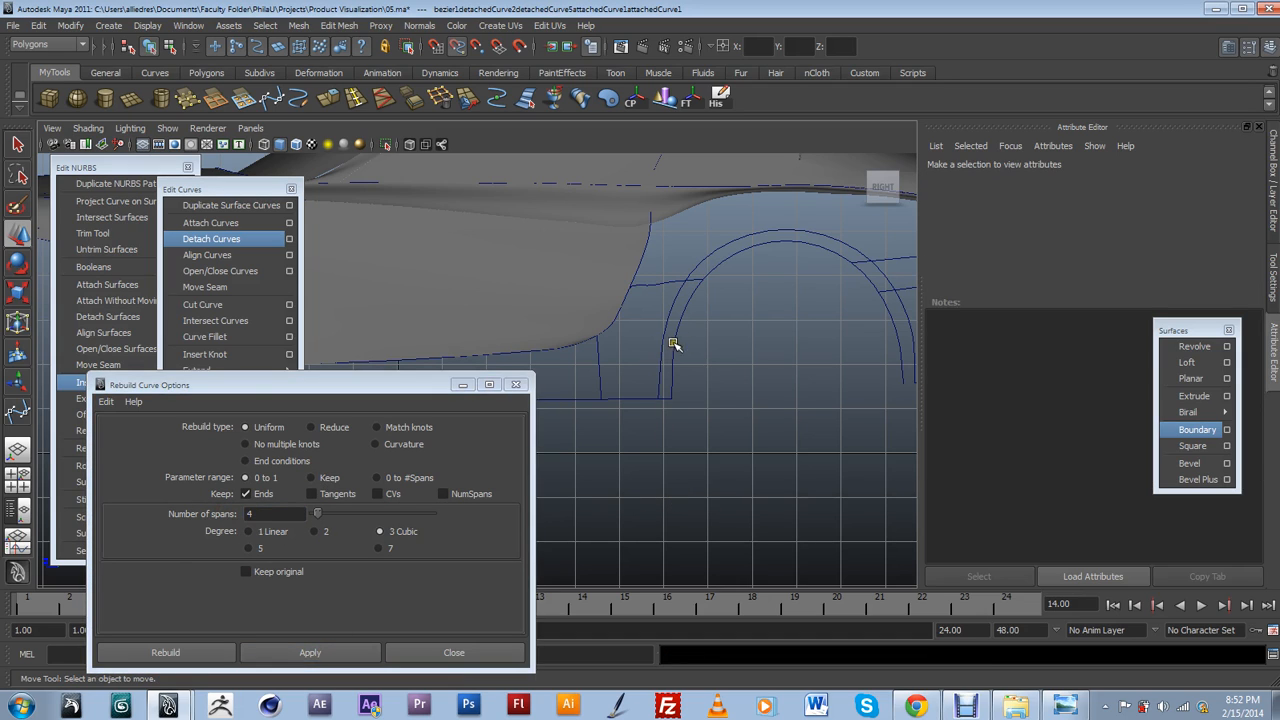
Smooth the short upper connecting curve by moving its control vertices near the body edge into an even line.
scroll(700, 340, "up", 3)
middle_click_drag(741, 291, 583, 397, "alt")
middle_click_drag(678, 336, 661, 343, "alt")
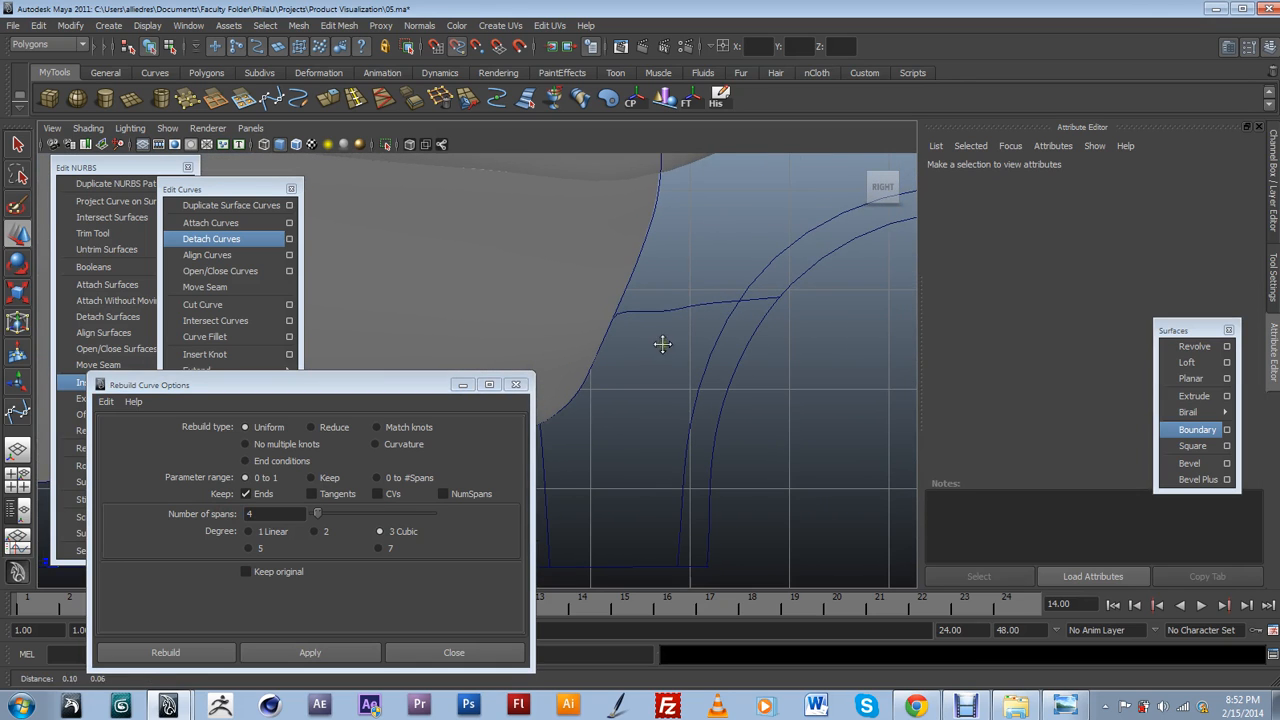
right_click_drag(665, 311, 619, 304)
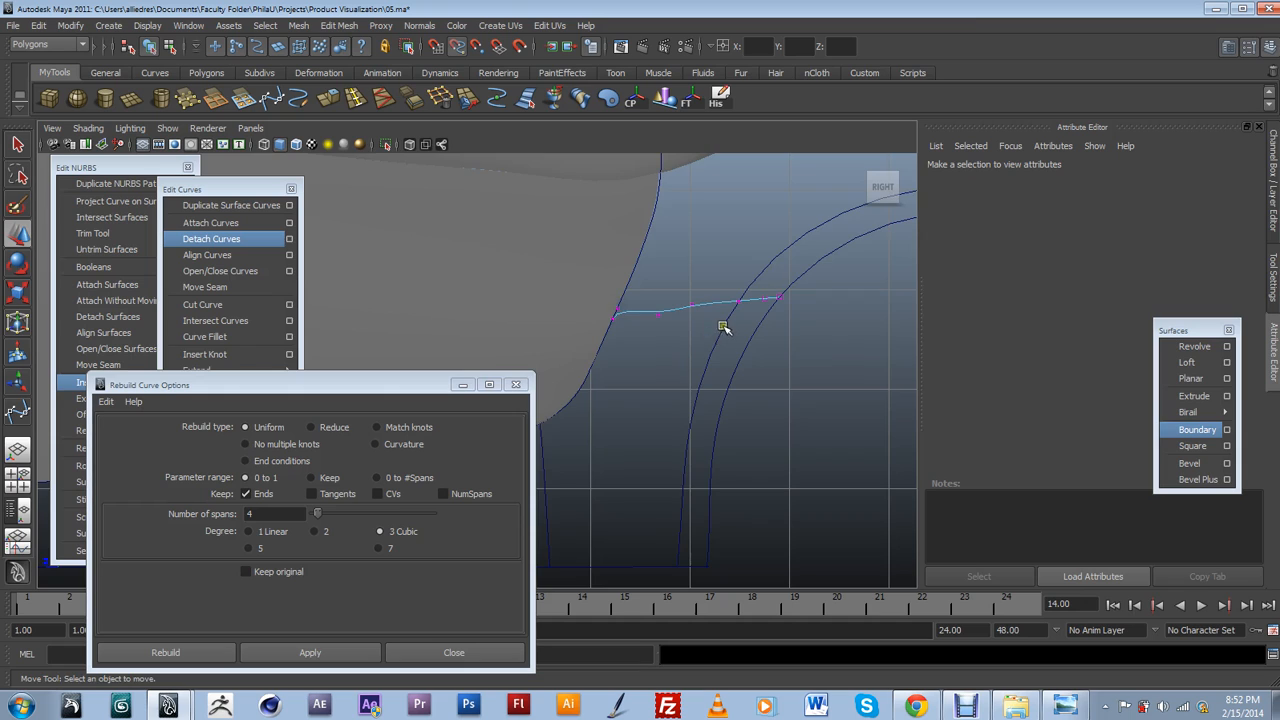
scroll(723, 329, "up", 1)
middle_click_drag(726, 324, 653, 356, "alt")
scroll(652, 356, "up", 2)
left_click(587, 328)
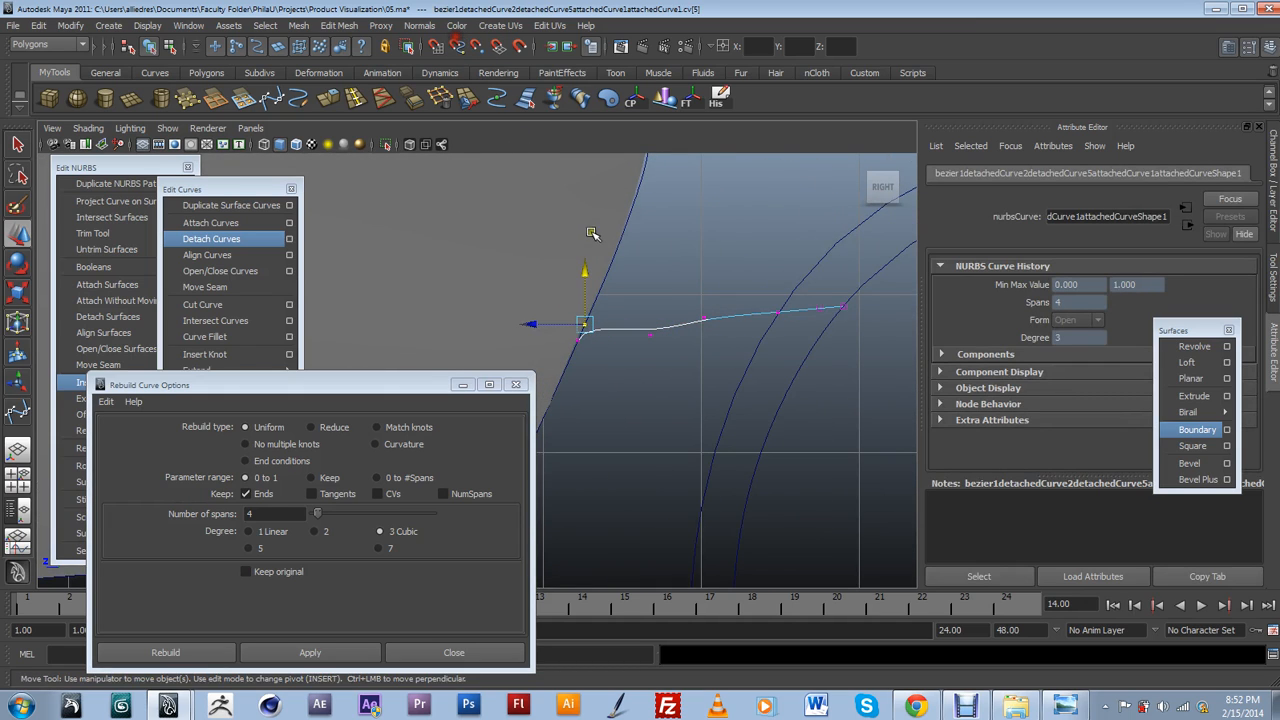
left_click(588, 301)
left_click_drag(587, 299, 591, 303)
left_click_drag(697, 287, 718, 337)
left_click_drag(705, 287, 651, 298)
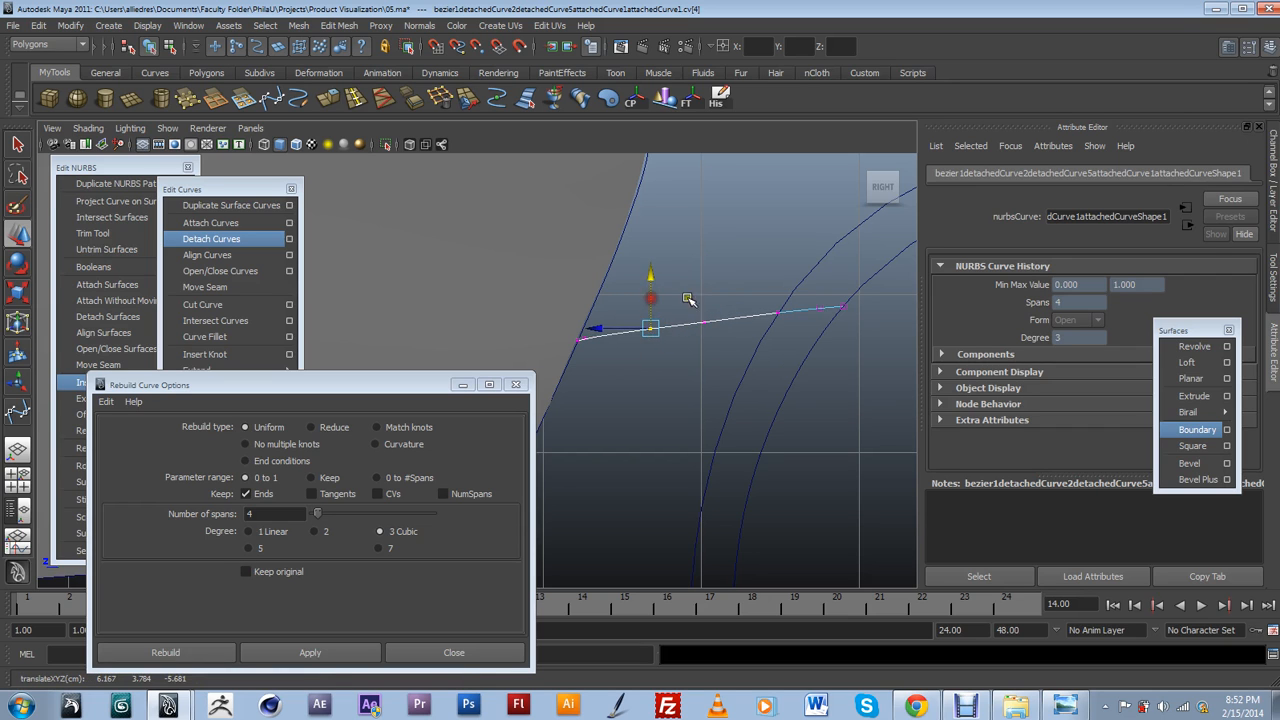
Create a Boundary surface from the upper connecting curve, inner wheel arch segment, detached bottom segment and vertical body edge curve.
scroll(688, 300, "down", 6)
scroll(762, 334, "up", 5)
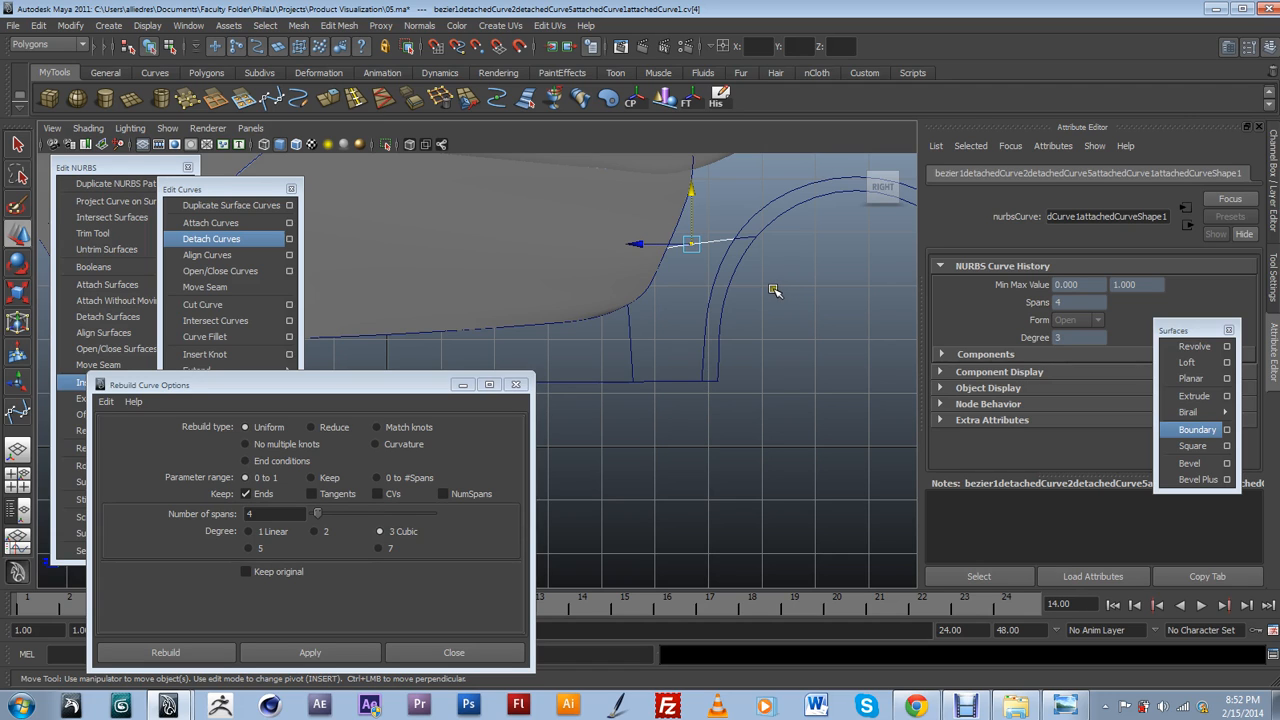
scroll(772, 291, "up", 2)
left_click(748, 249)
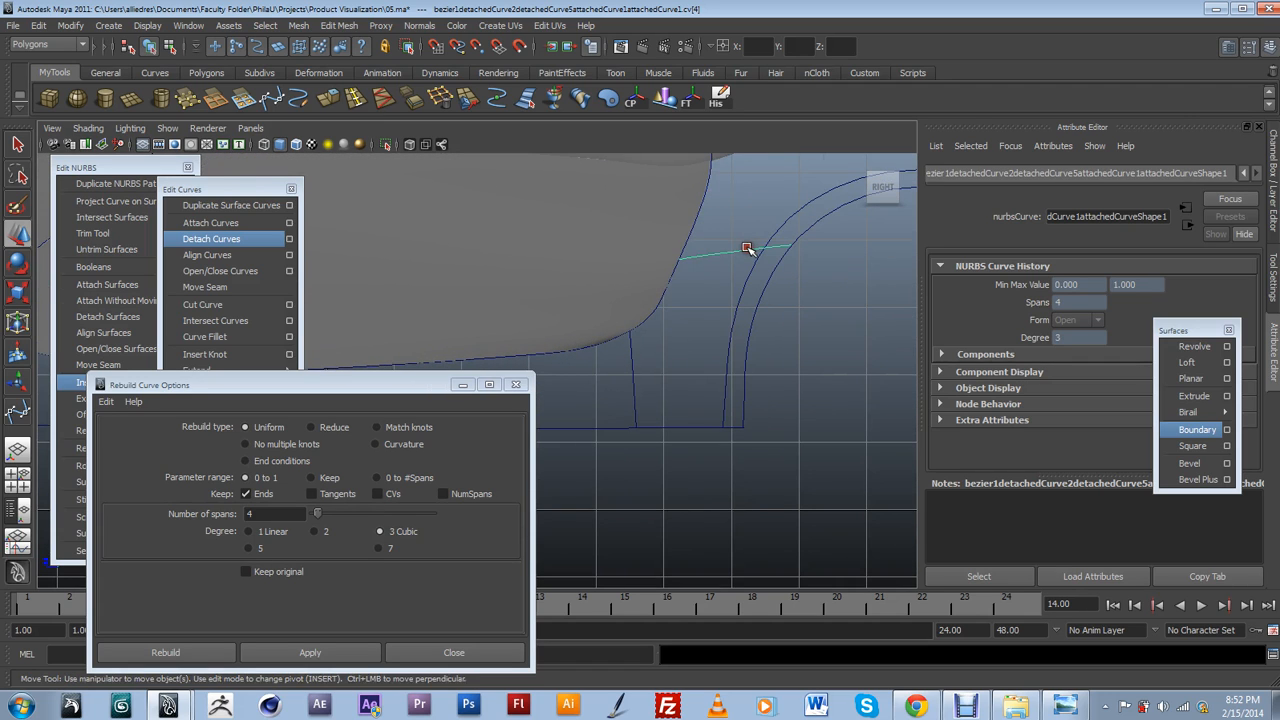
left_click(751, 334, "shift")
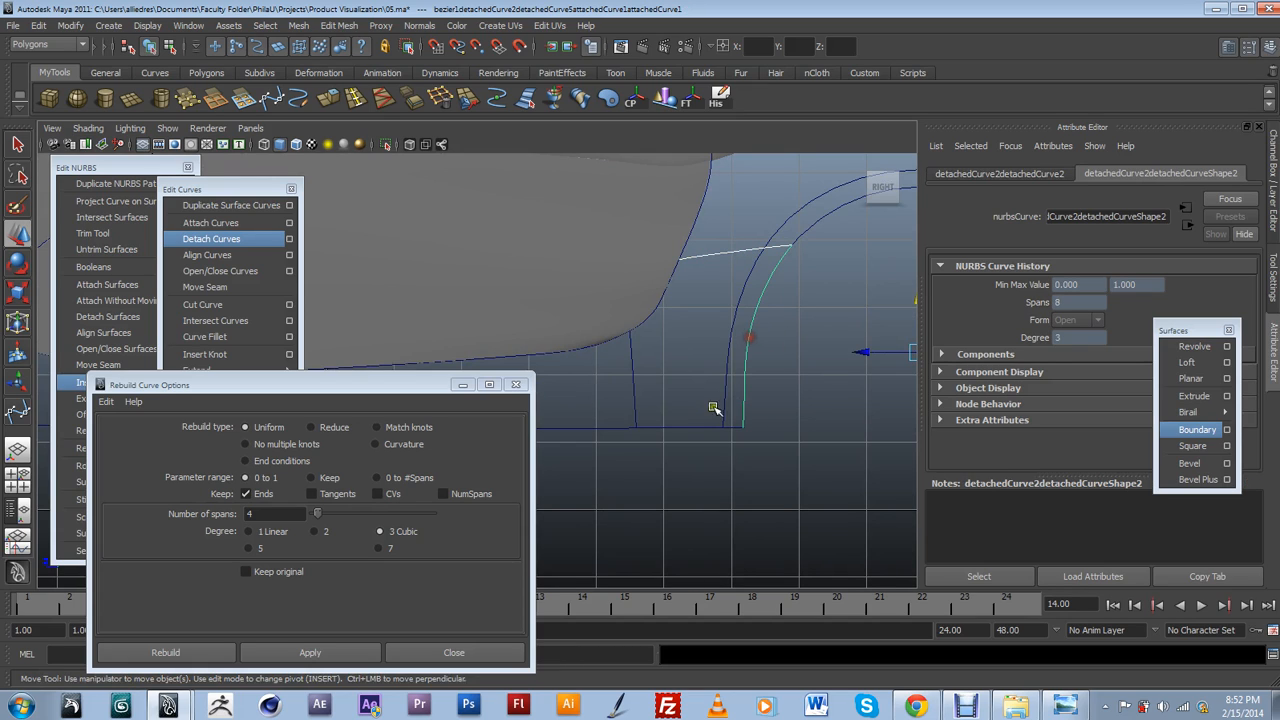
left_click(634, 391, "shift")
left_click(631, 388, "shift")
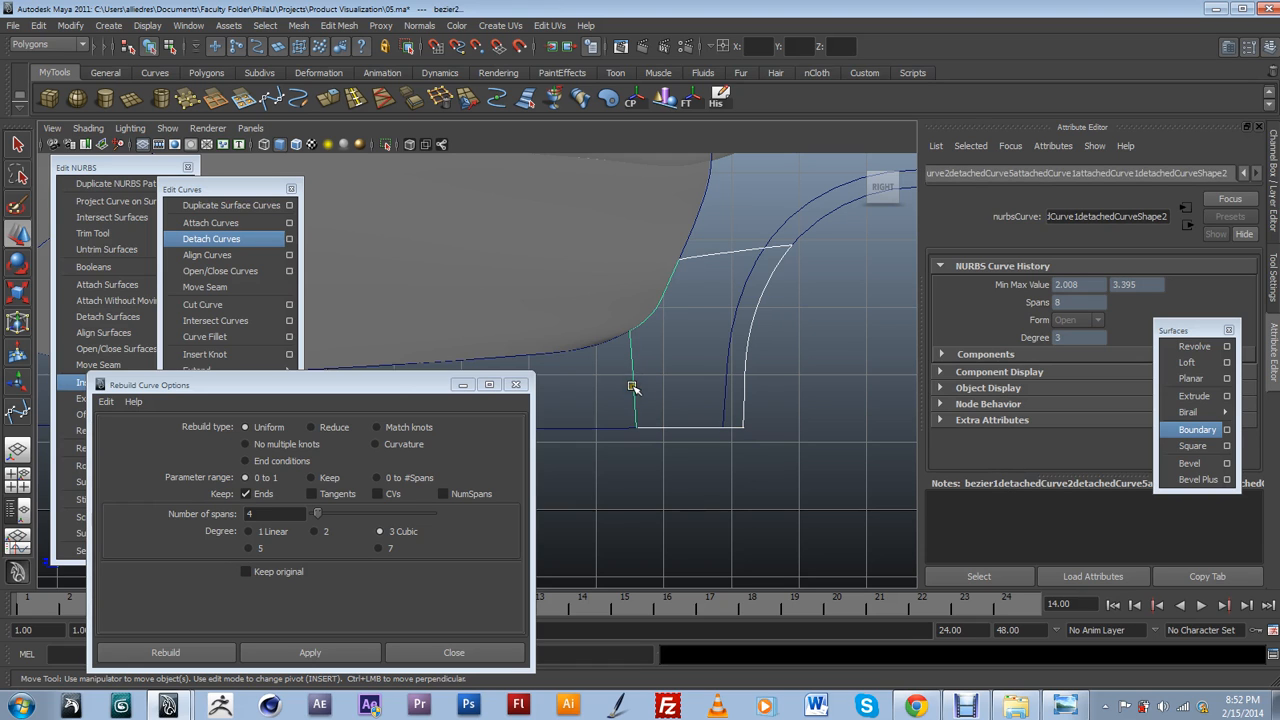
left_click_drag(370, 390, 410, 324)
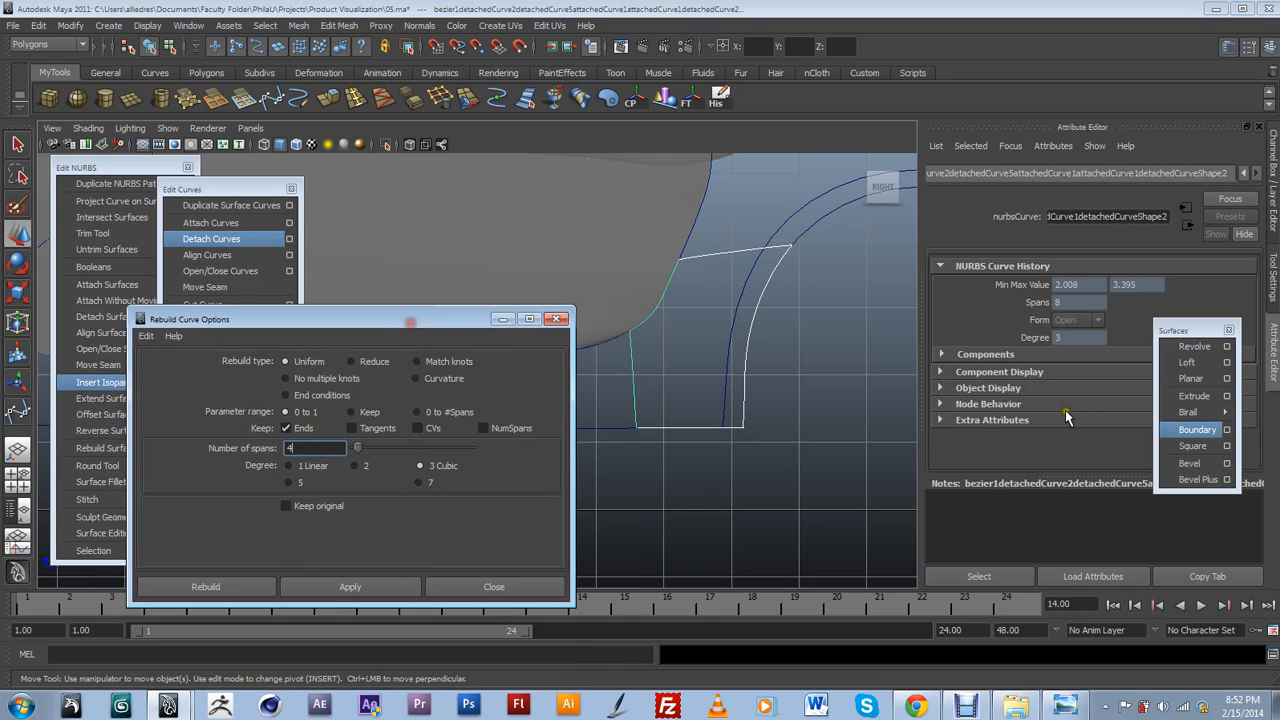
left_click(1196, 429)
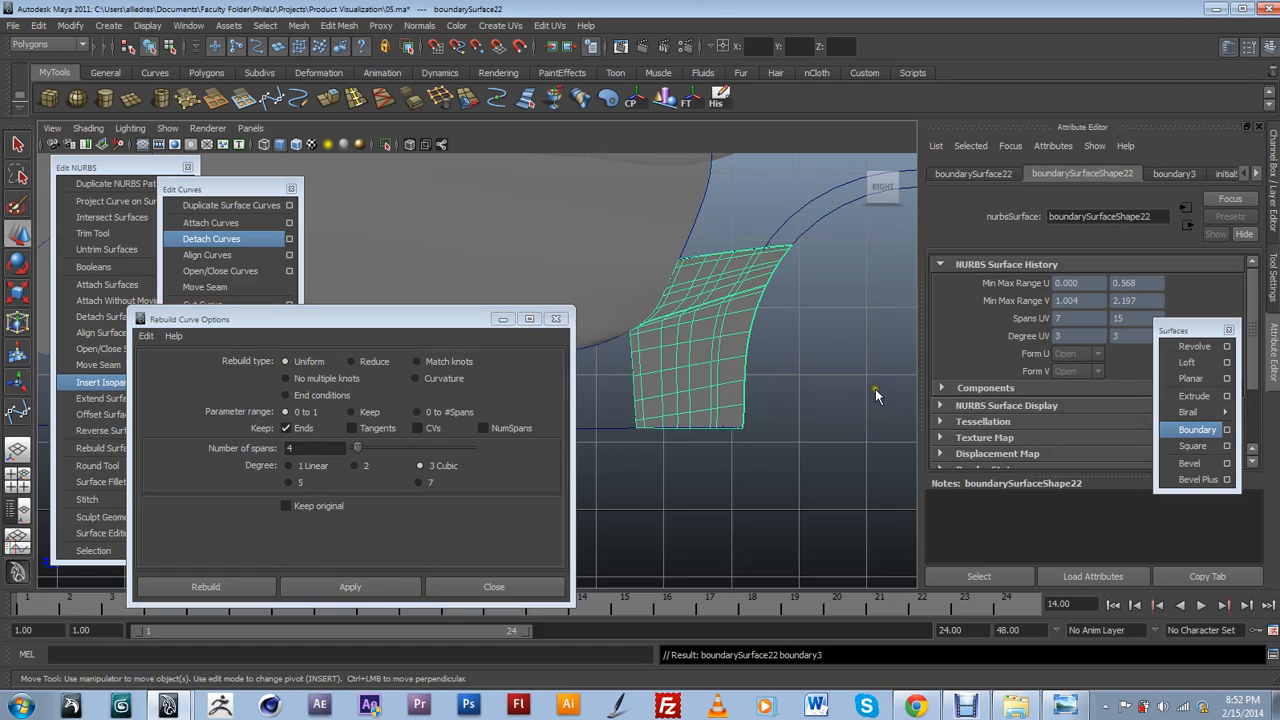
scroll(875, 389, "up", 2)
middle_click_drag(850, 320, 821, 354, "alt")
left_click(839, 320)
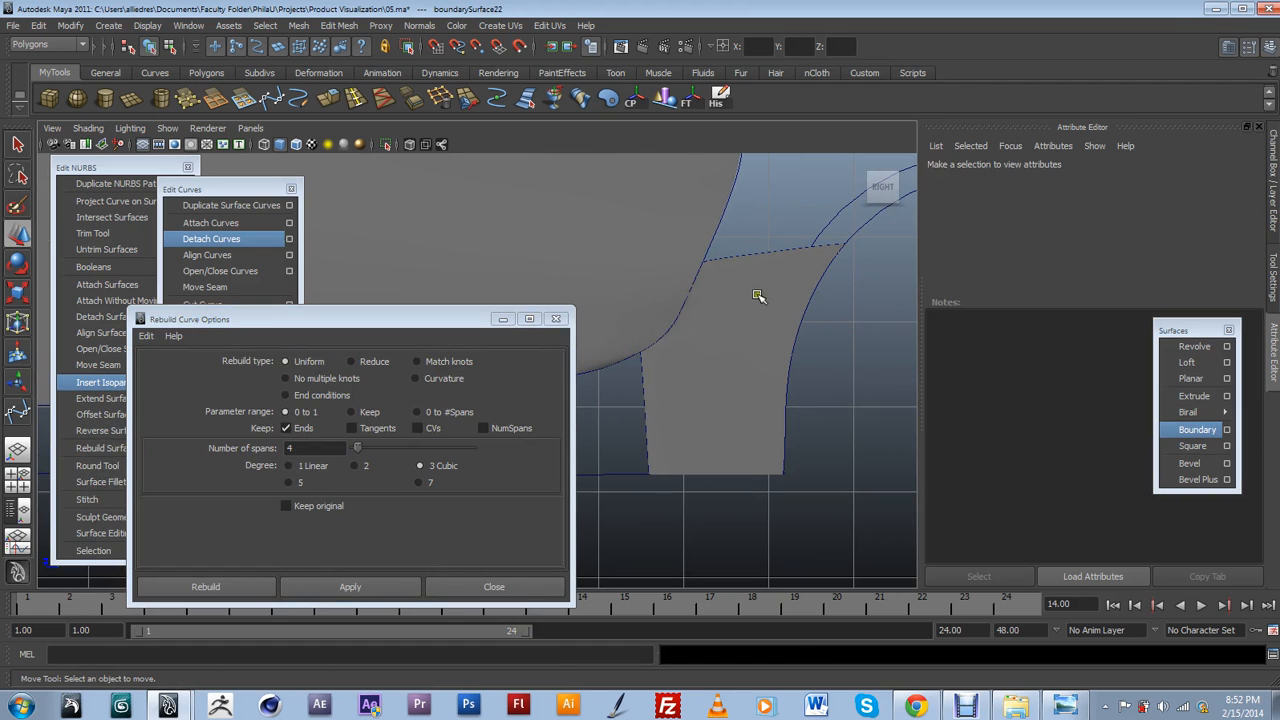
Rebuild the new boundary surface ahead of the rear wheel arch with 4 spans in U and 8 spans in V.
left_click(750, 311)
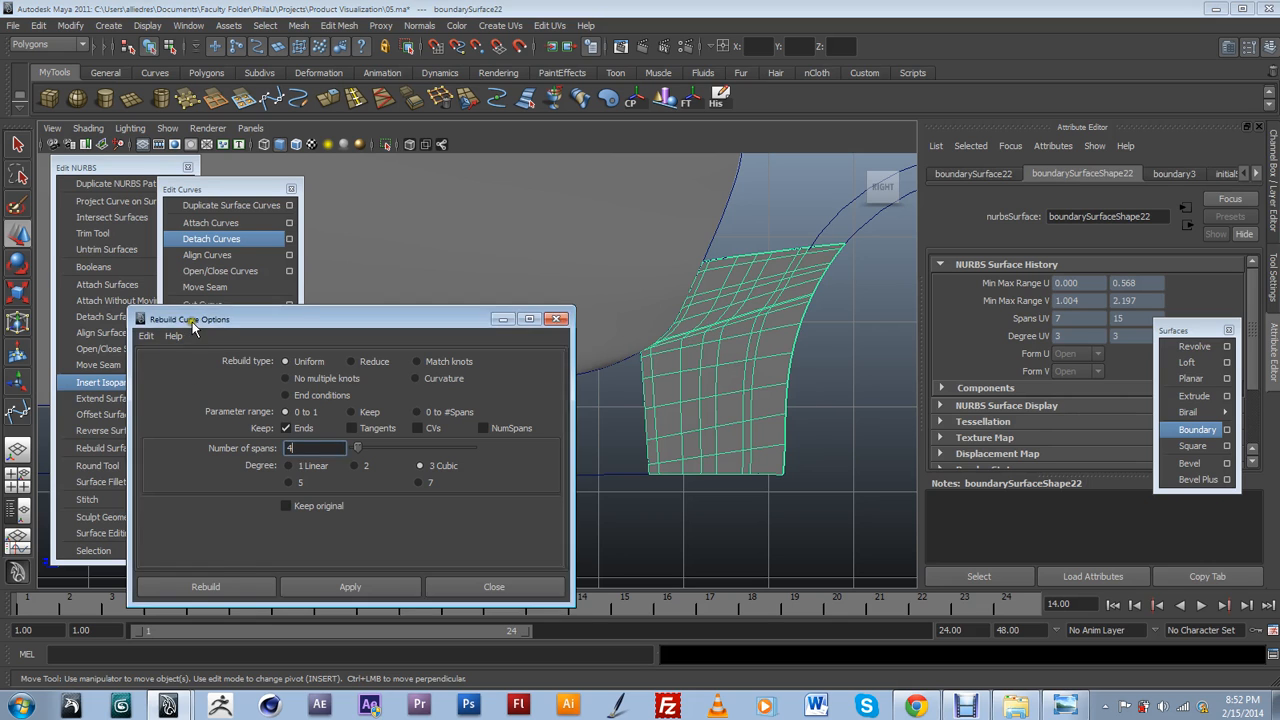
left_click_drag(200, 317, 236, 545)
left_click_drag(121, 167, 99, 169)
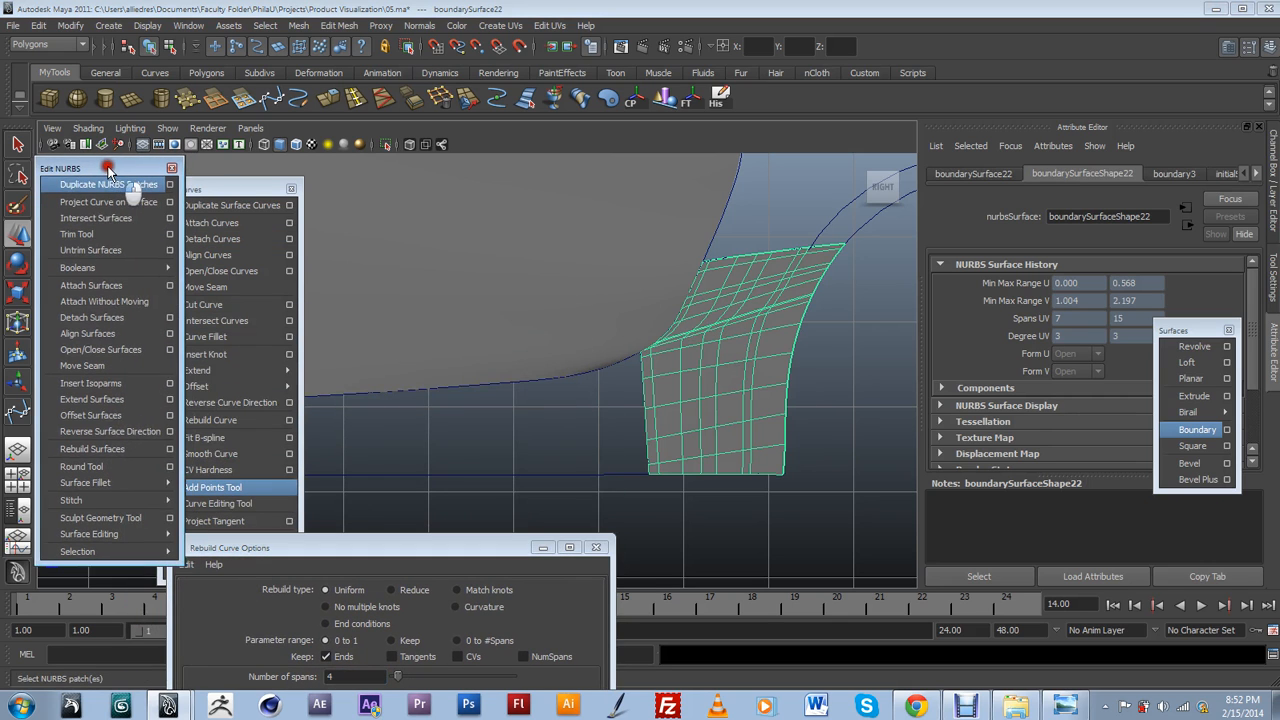
left_click(164, 449)
mouse_move(260, 538)
left_click(414, 536)
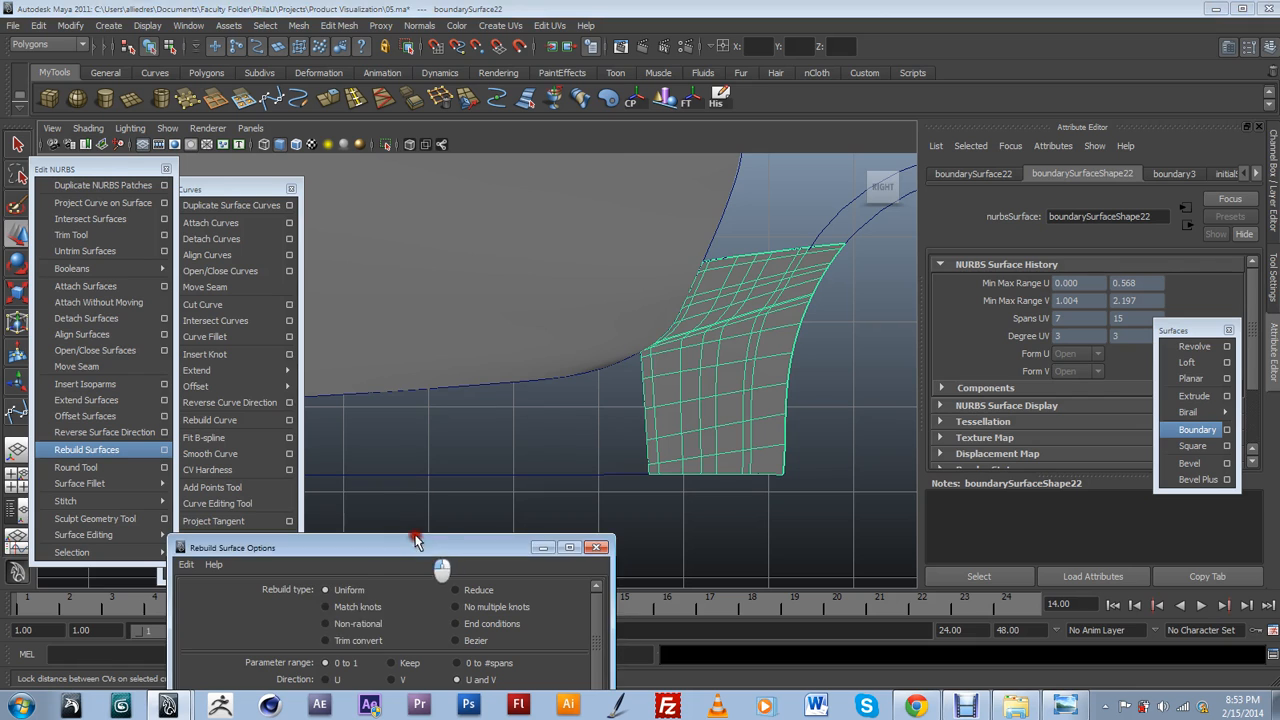
left_click_drag(481, 550, 413, 321)
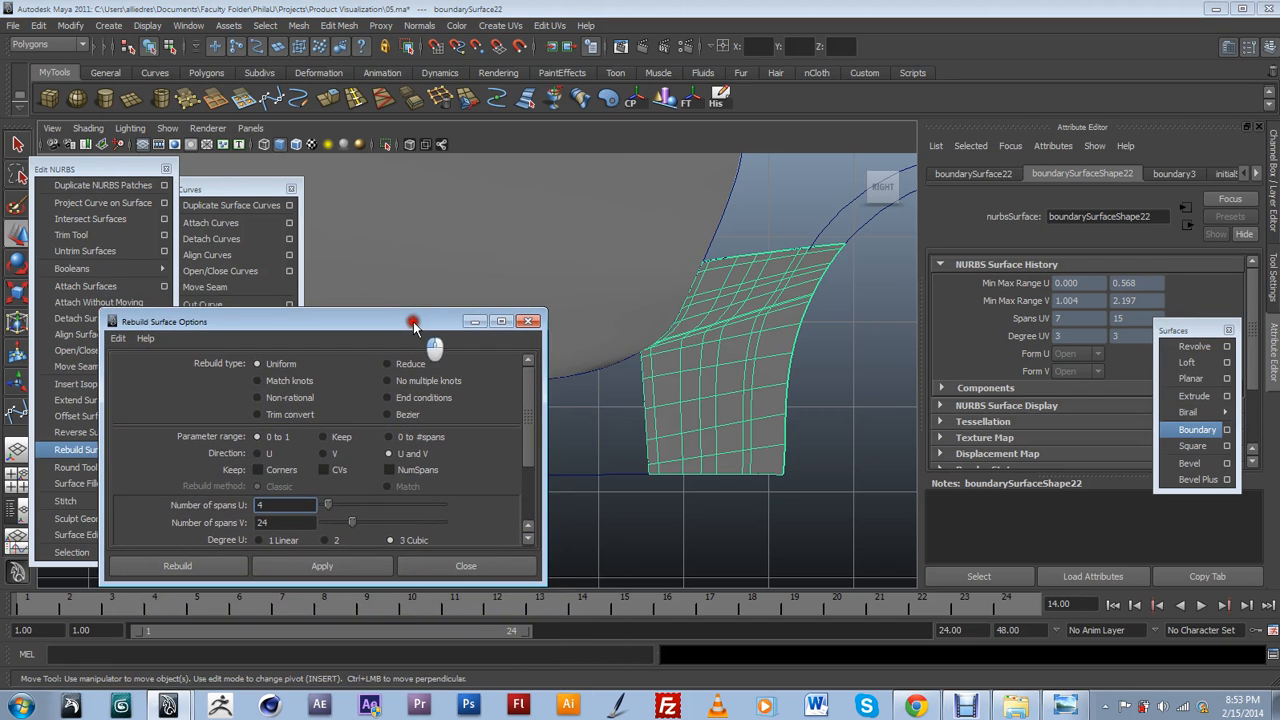
double_click(262, 522)
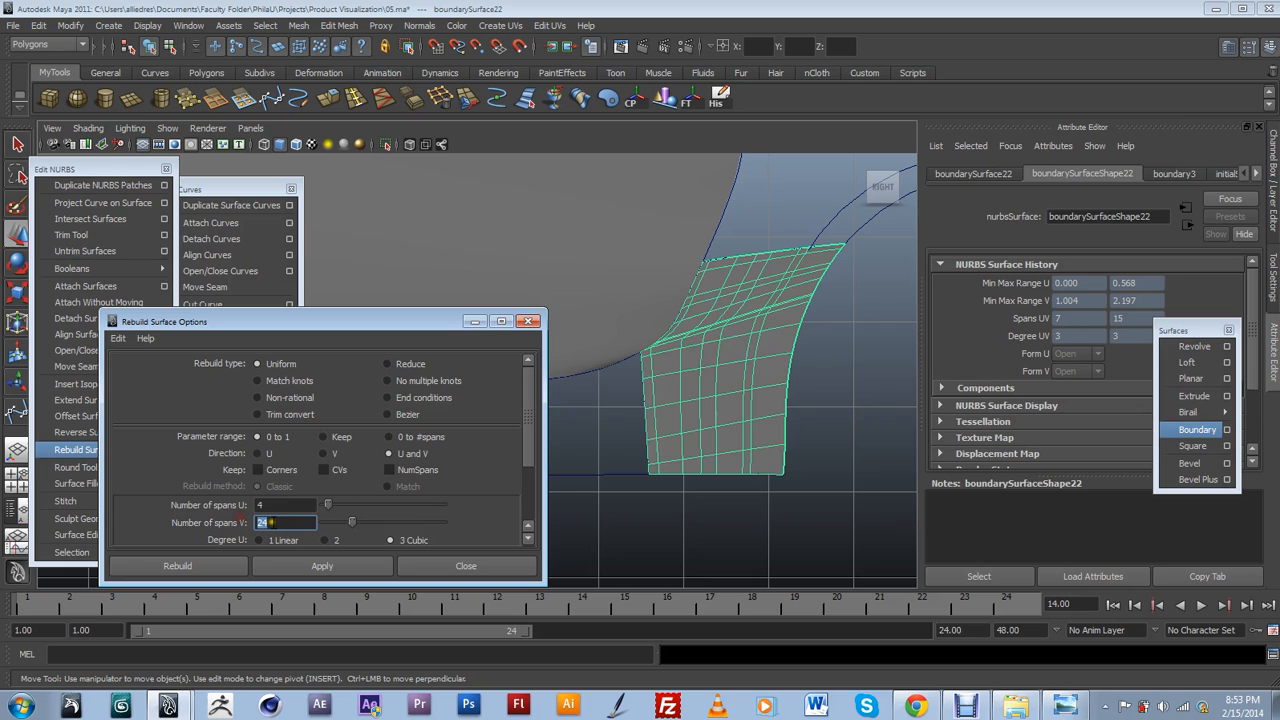
type("8")
left_click(338, 568)
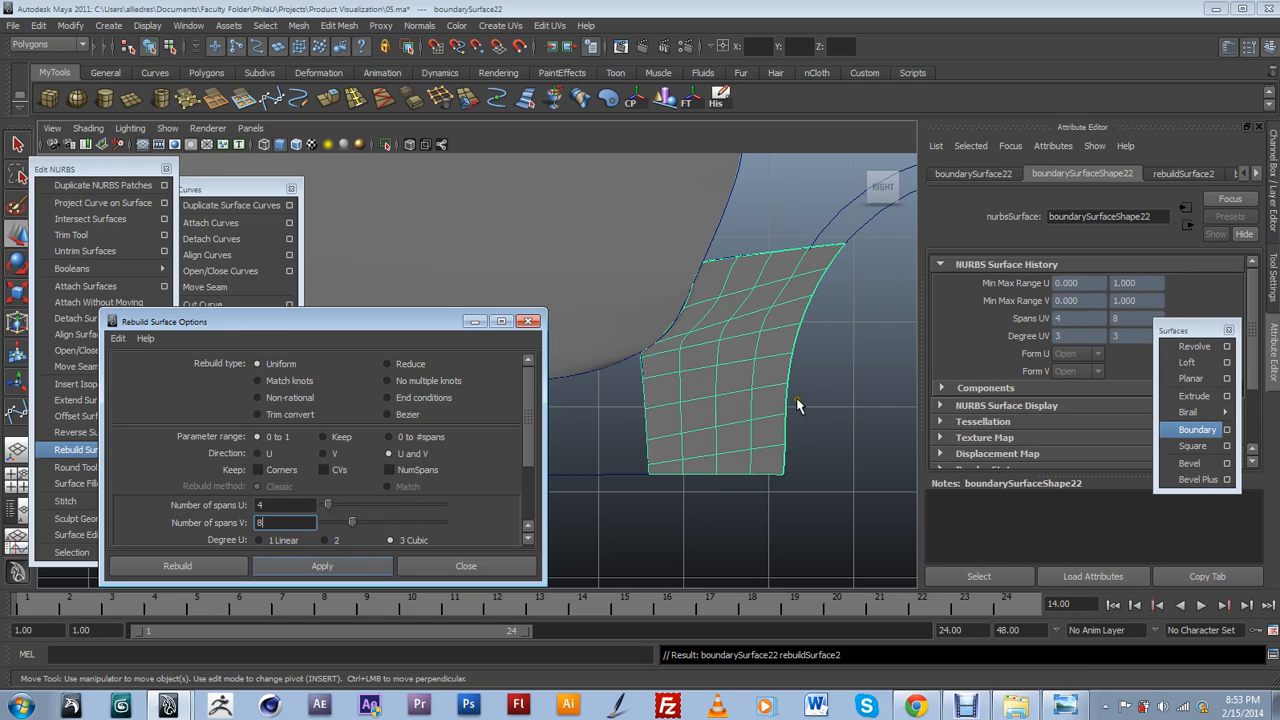
Delete the construction history of the rebuilt boundary surface ahead of the rear wheel arch.
left_click_drag(797, 405, 700, 370, "alt")
left_click(661, 357)
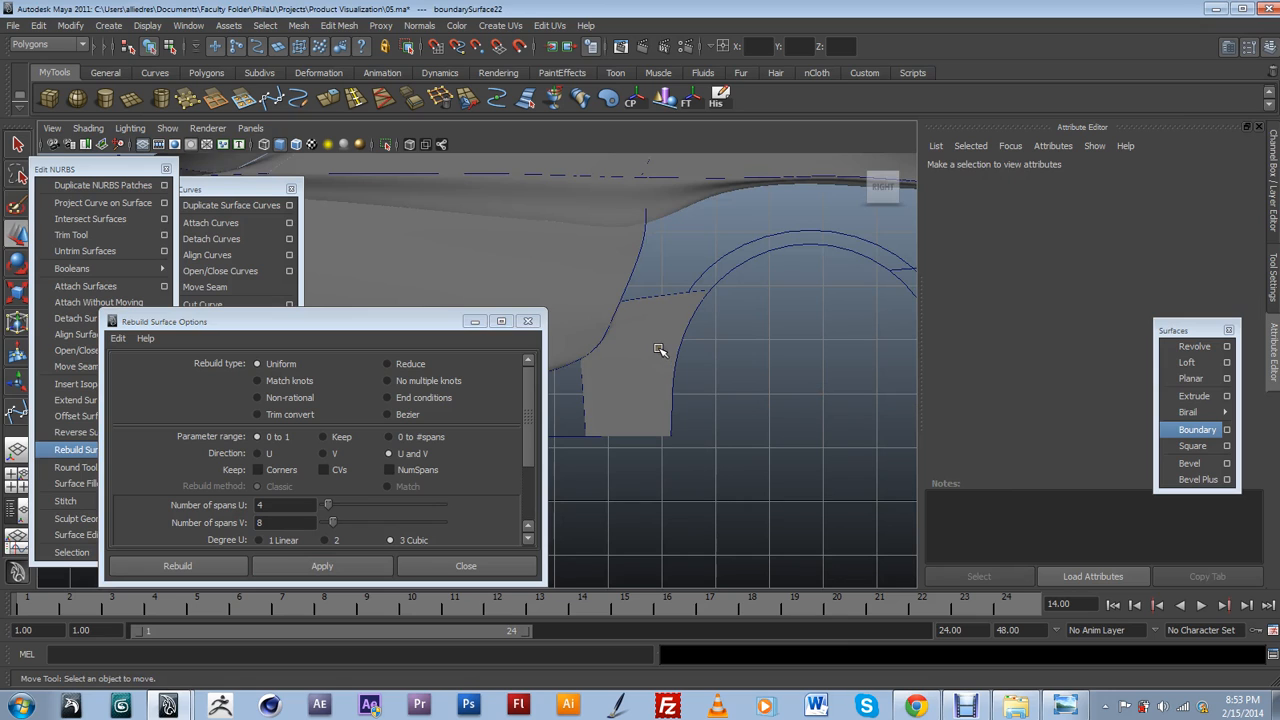
left_click(658, 349)
left_click_drag(435, 321, 383, 524)
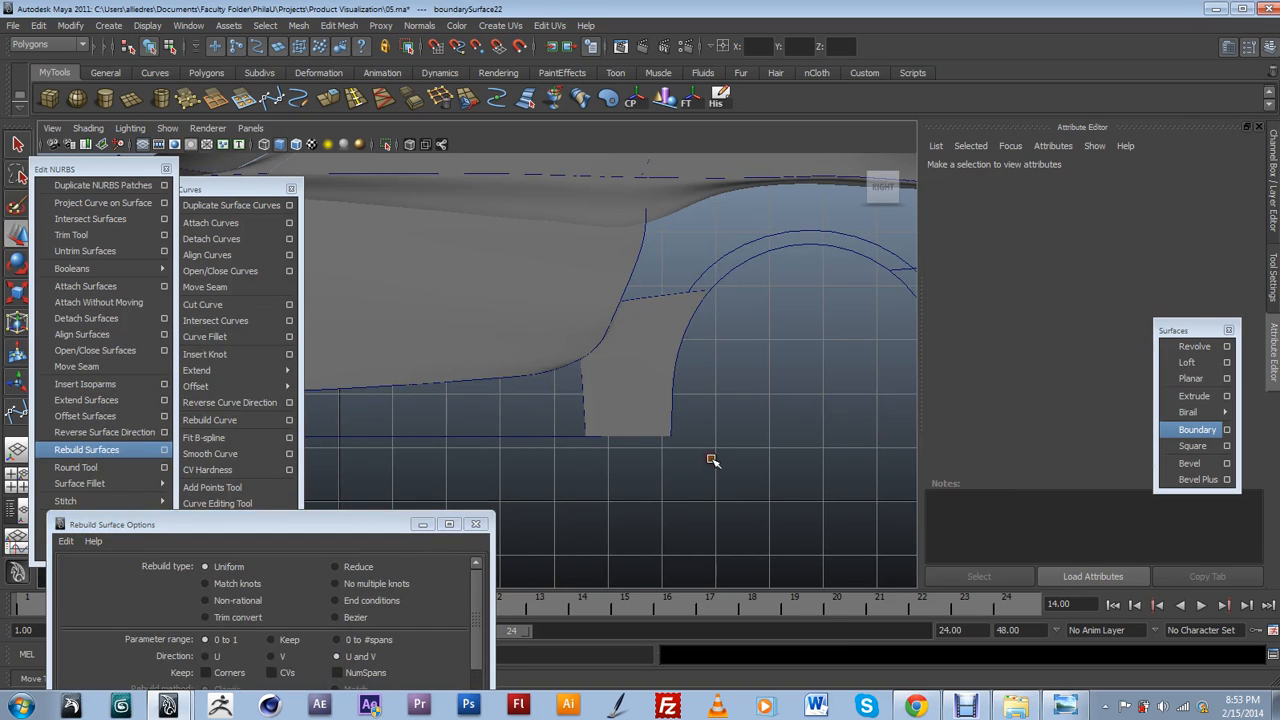
left_click_drag(658, 470, 879, 475, "alt")
left_click(815, 398)
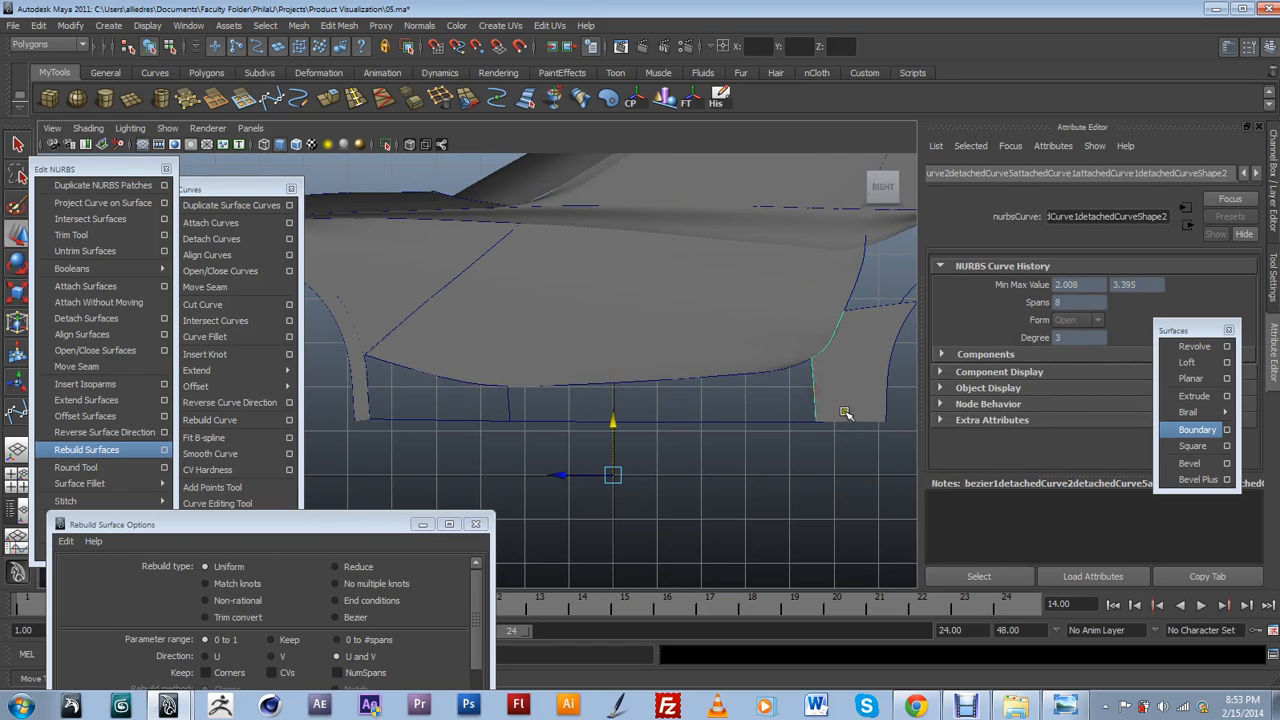
key("g")
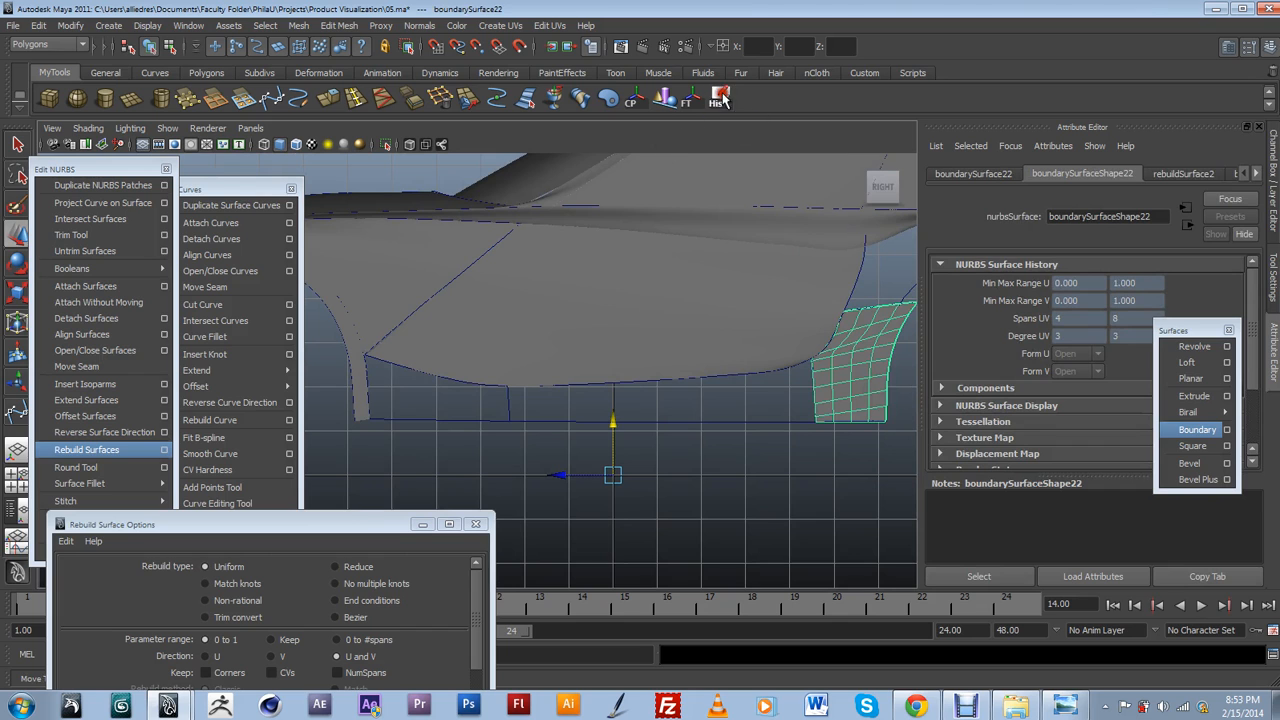
mouse_move(580, 392)
left_mouse_down("alt")
mouse_move(679, 379)
mouse_move(591, 374)
left_mouse_up("alt")
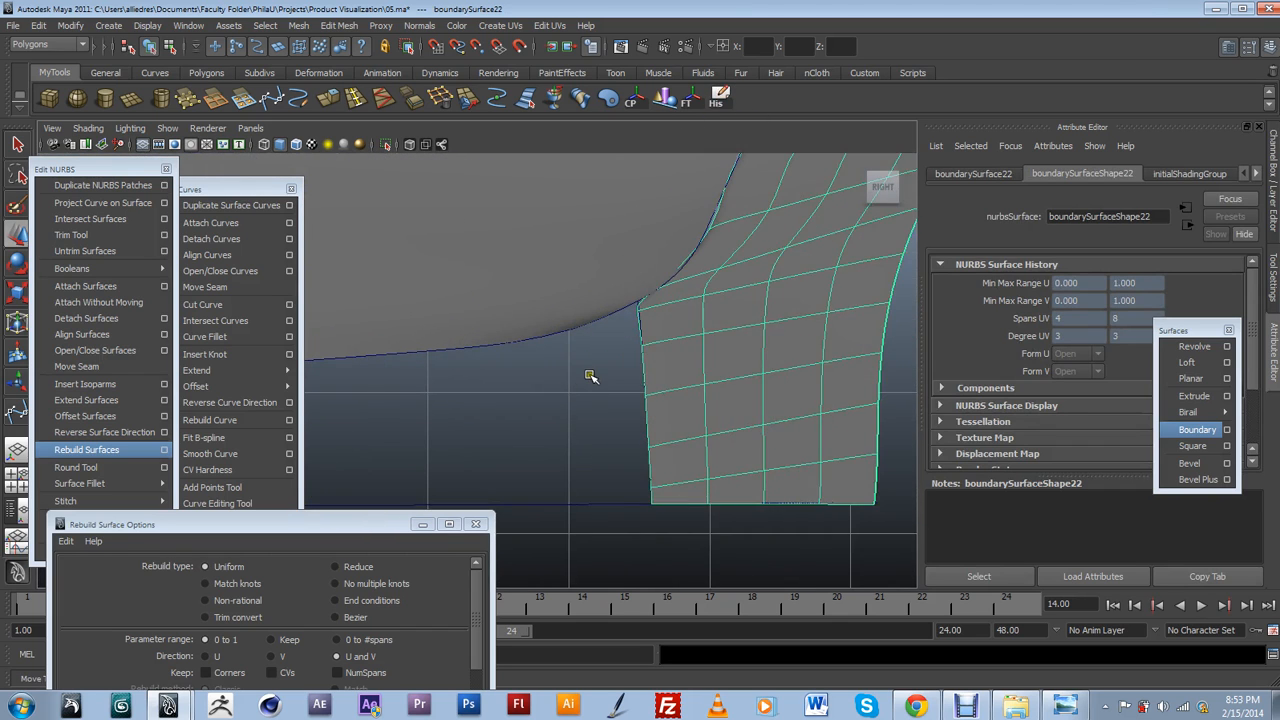
left_click(598, 368)
left_click(640, 330)
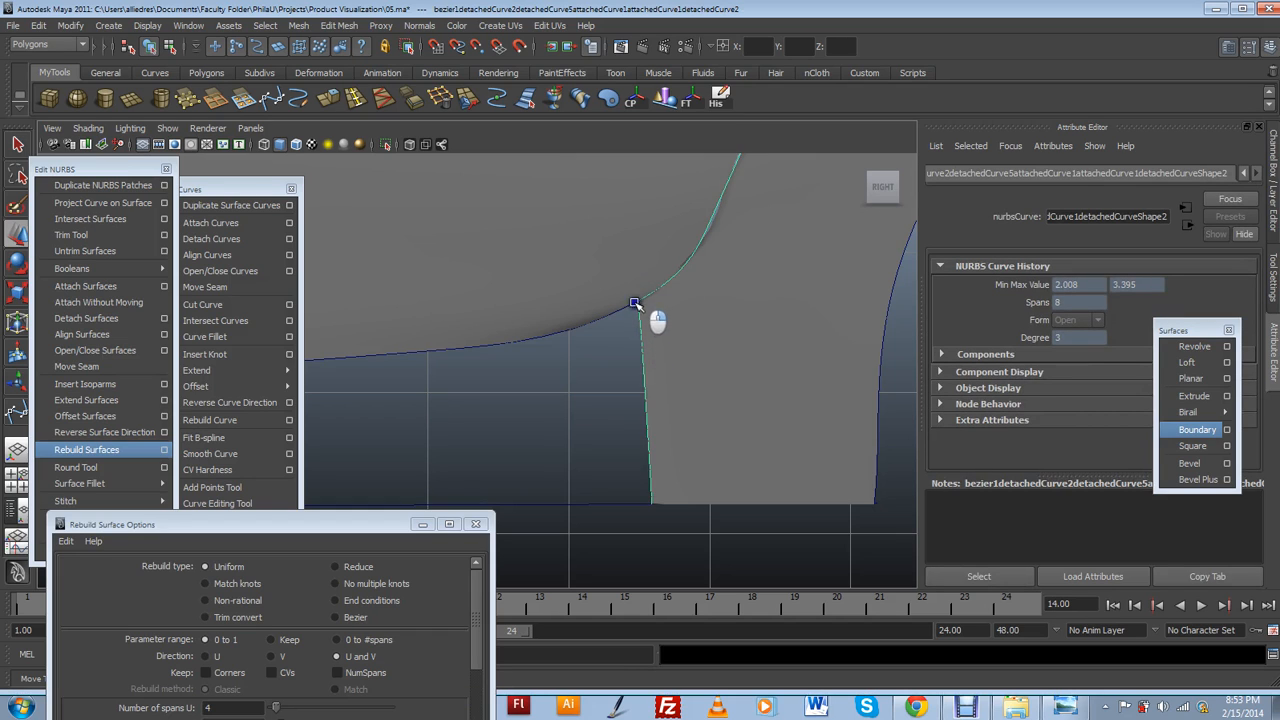
left_click(639, 360)
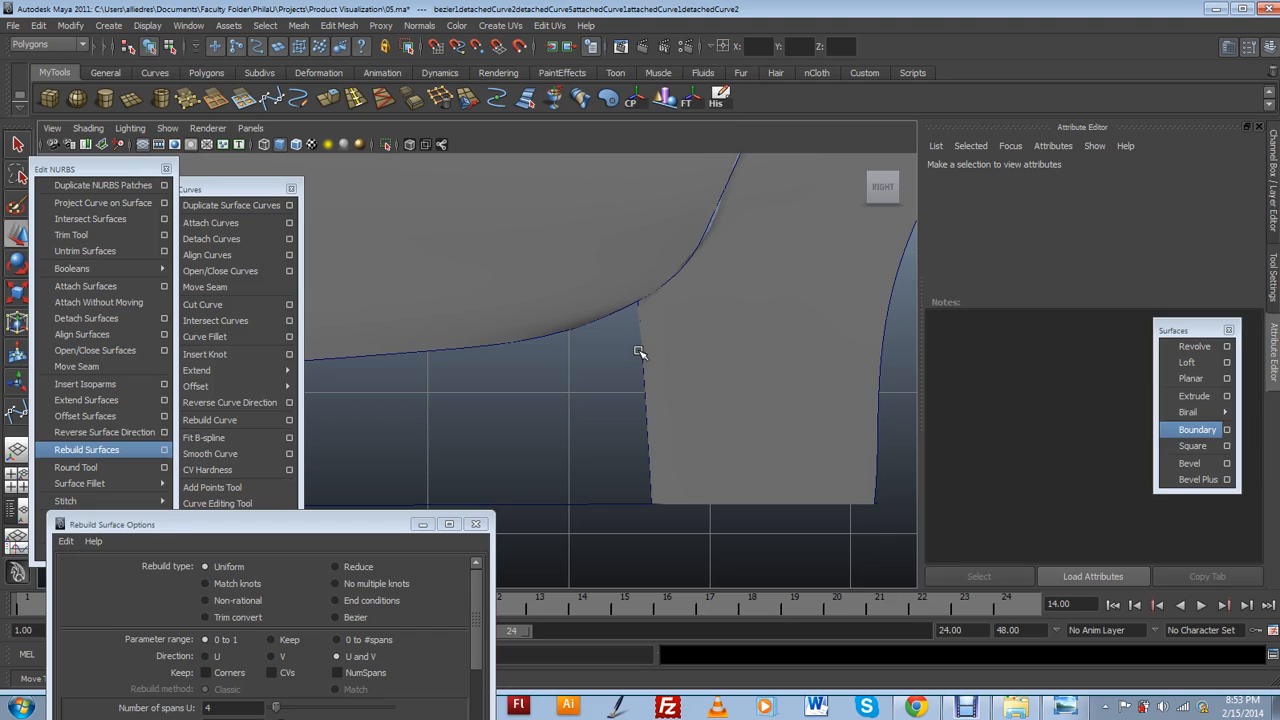
Add the rebuilt boundary surface to the Surfaces layer so it is referenced with the other surfaces.
left_click(640, 352)
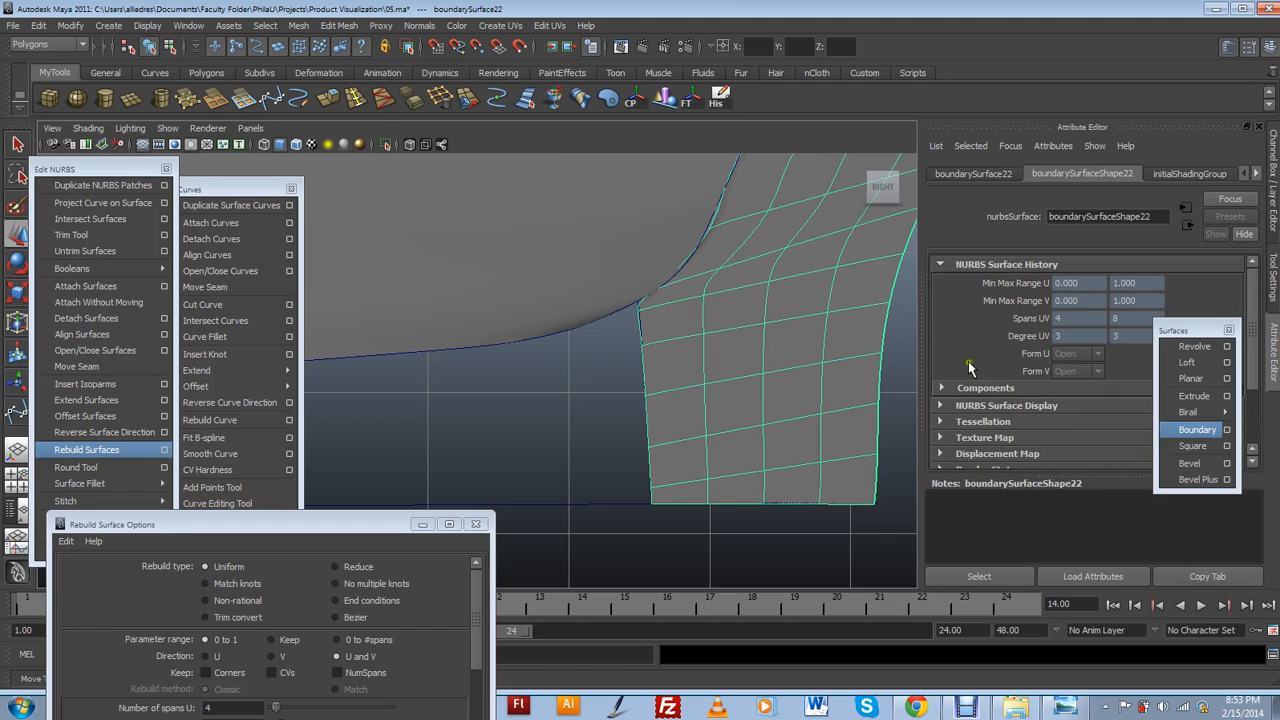
left_click(1272, 192)
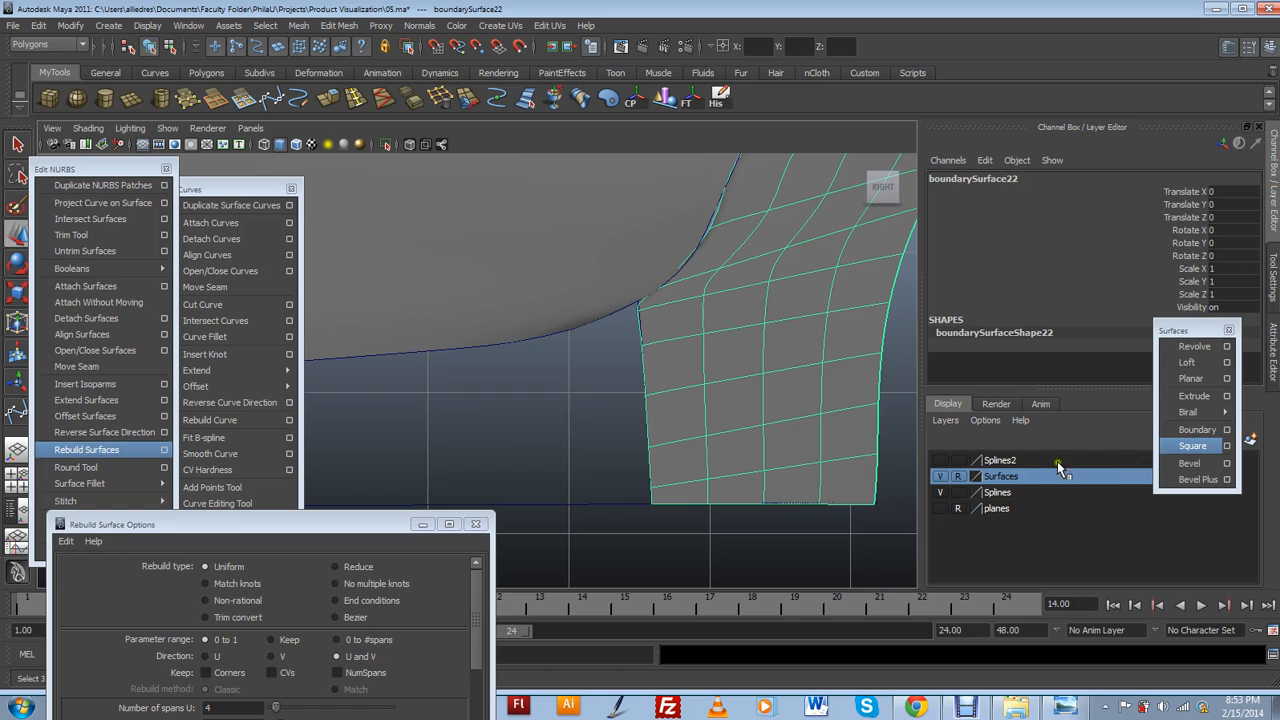
right_click(1020, 479)
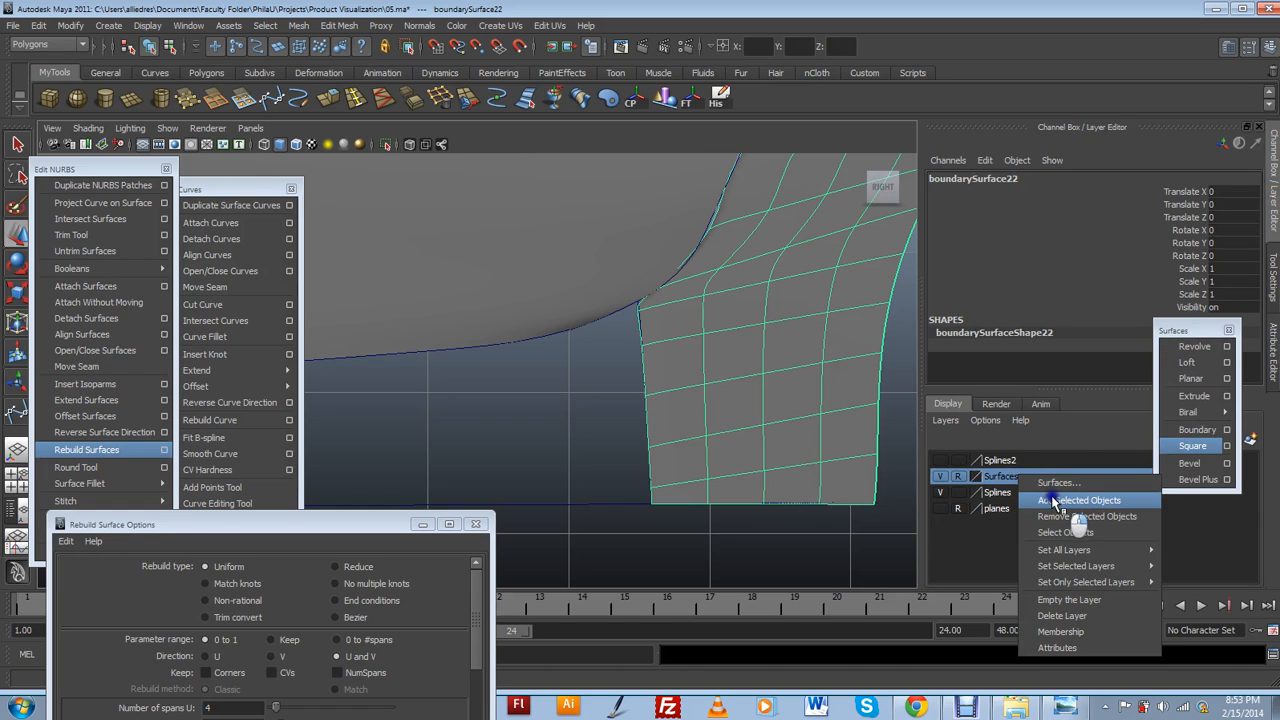
left_click(1050, 500)
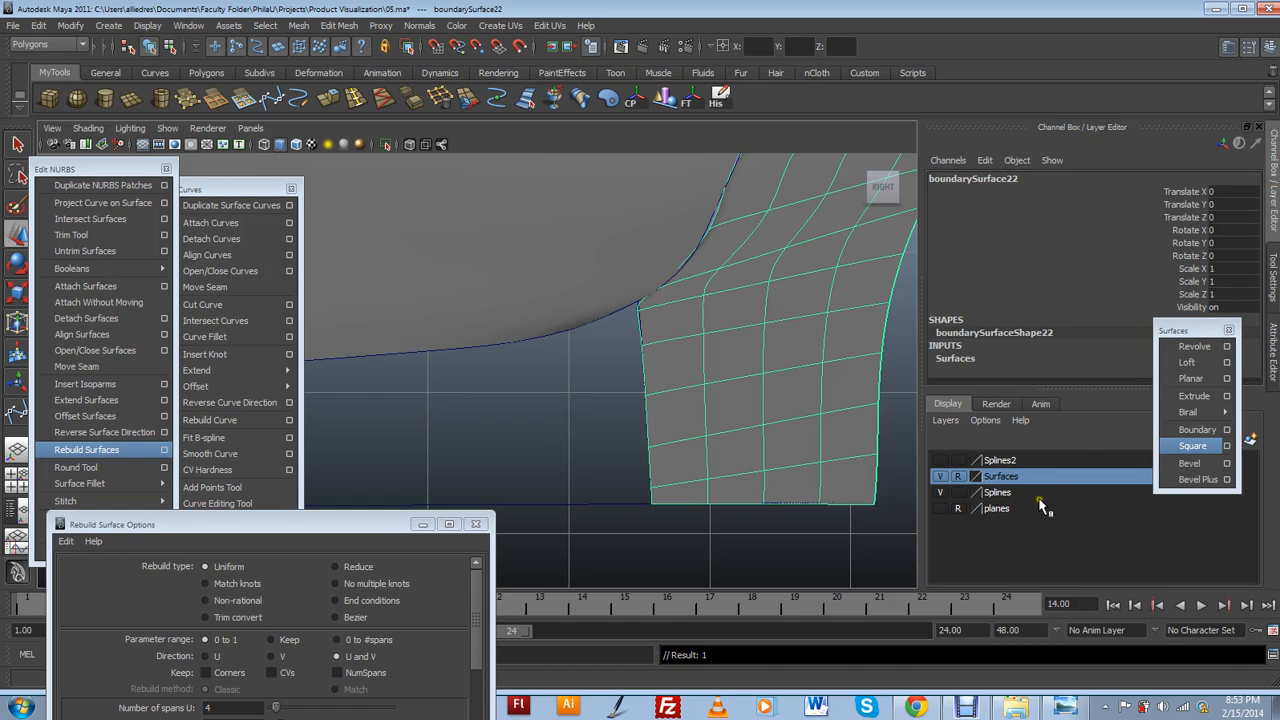
Detach the curve along the new patch's front edge at the corner where it meets the lower body edge.
left_click(648, 400)
left_click(641, 356)
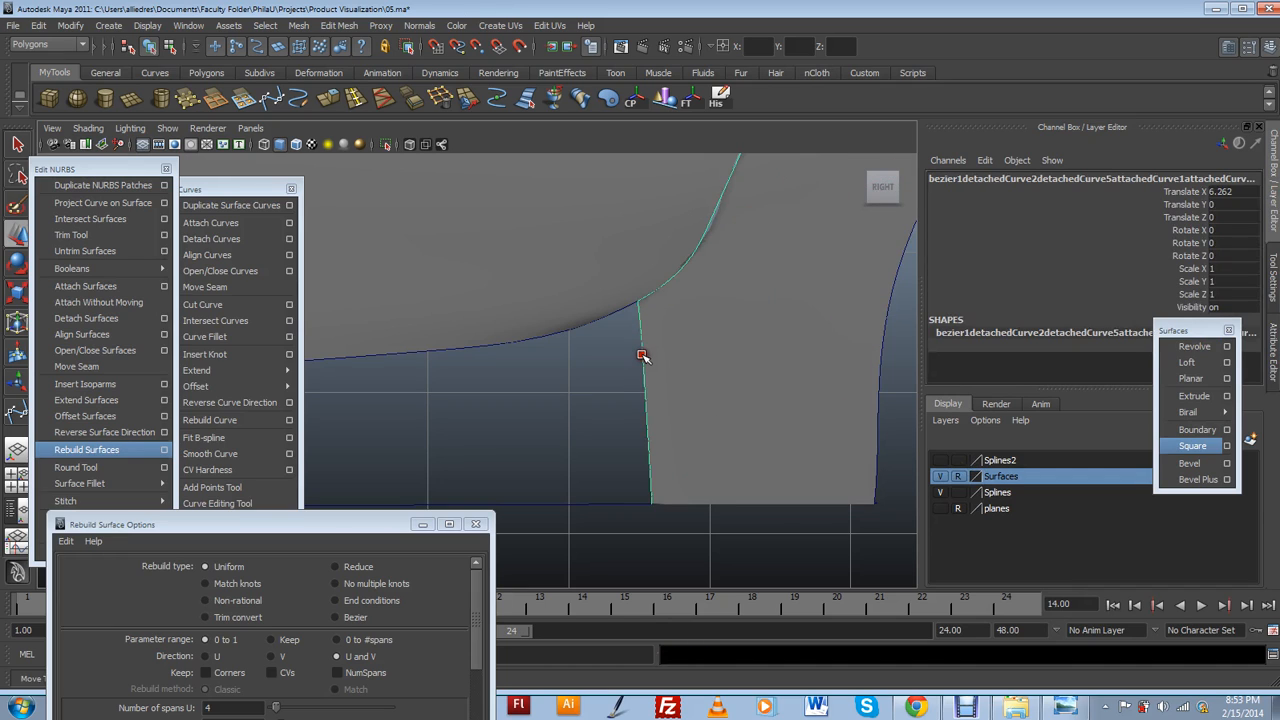
left_click(642, 352)
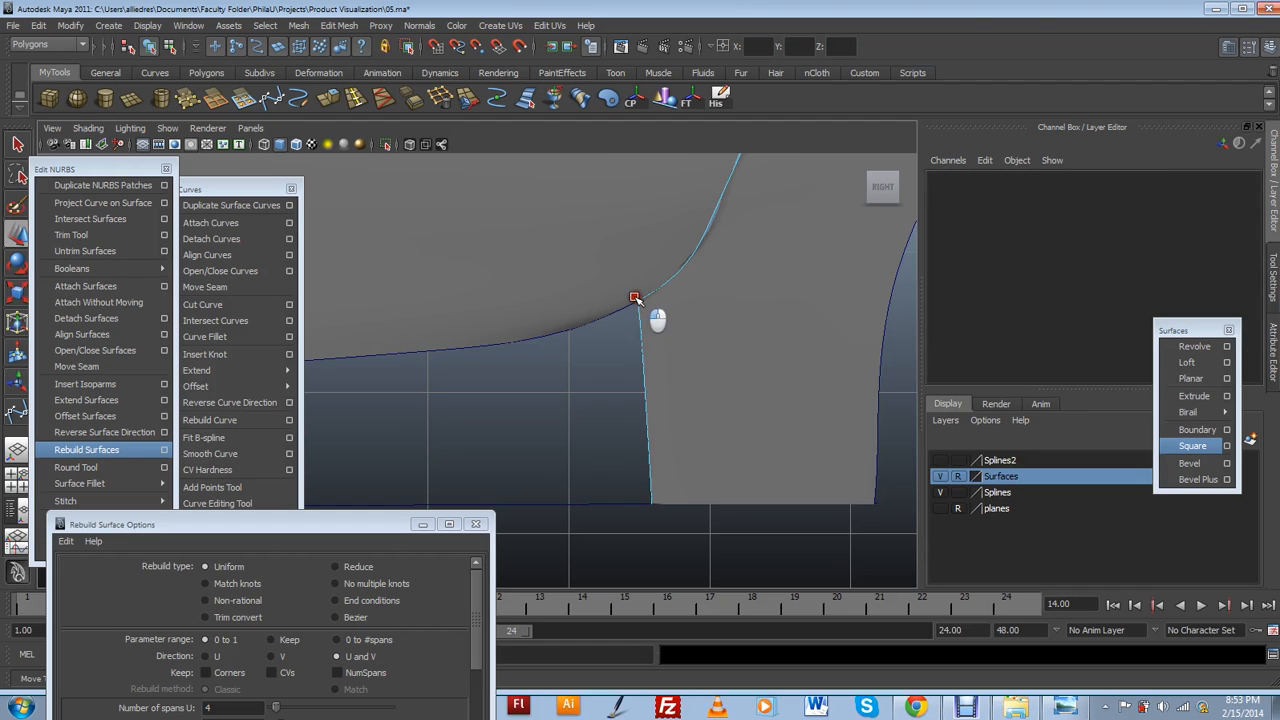
left_click(654, 321)
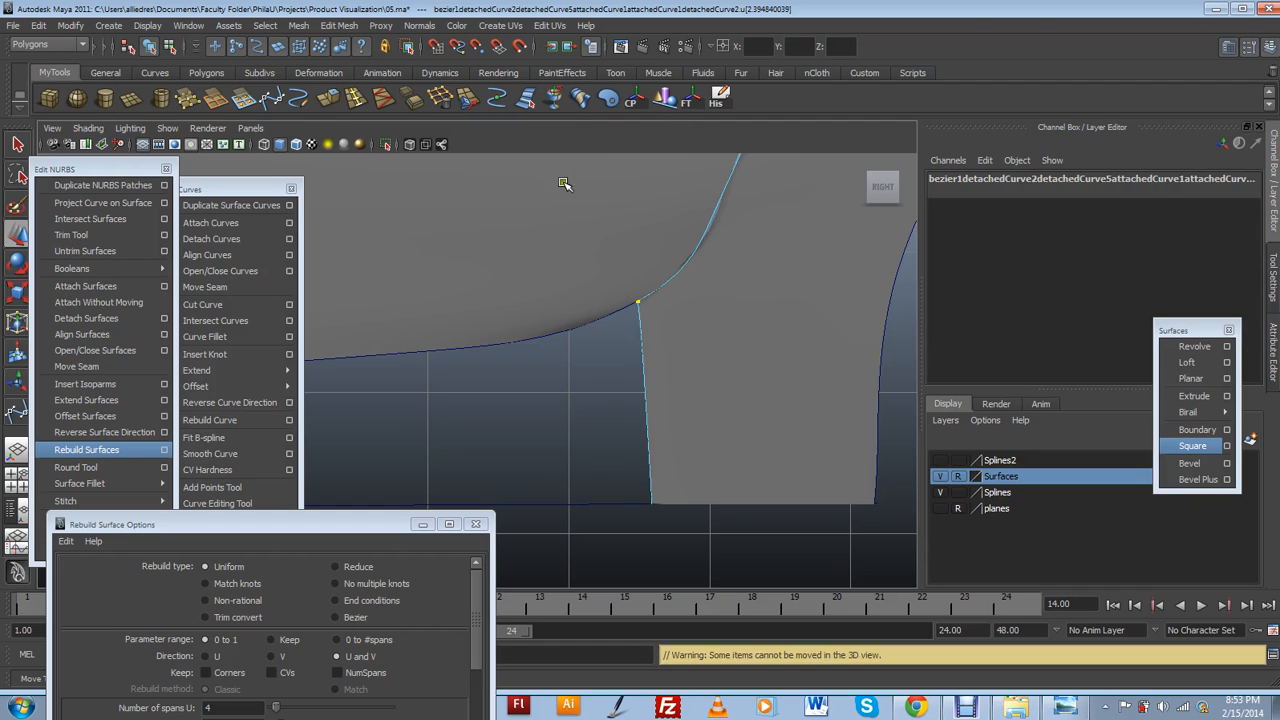
left_click(222, 242)
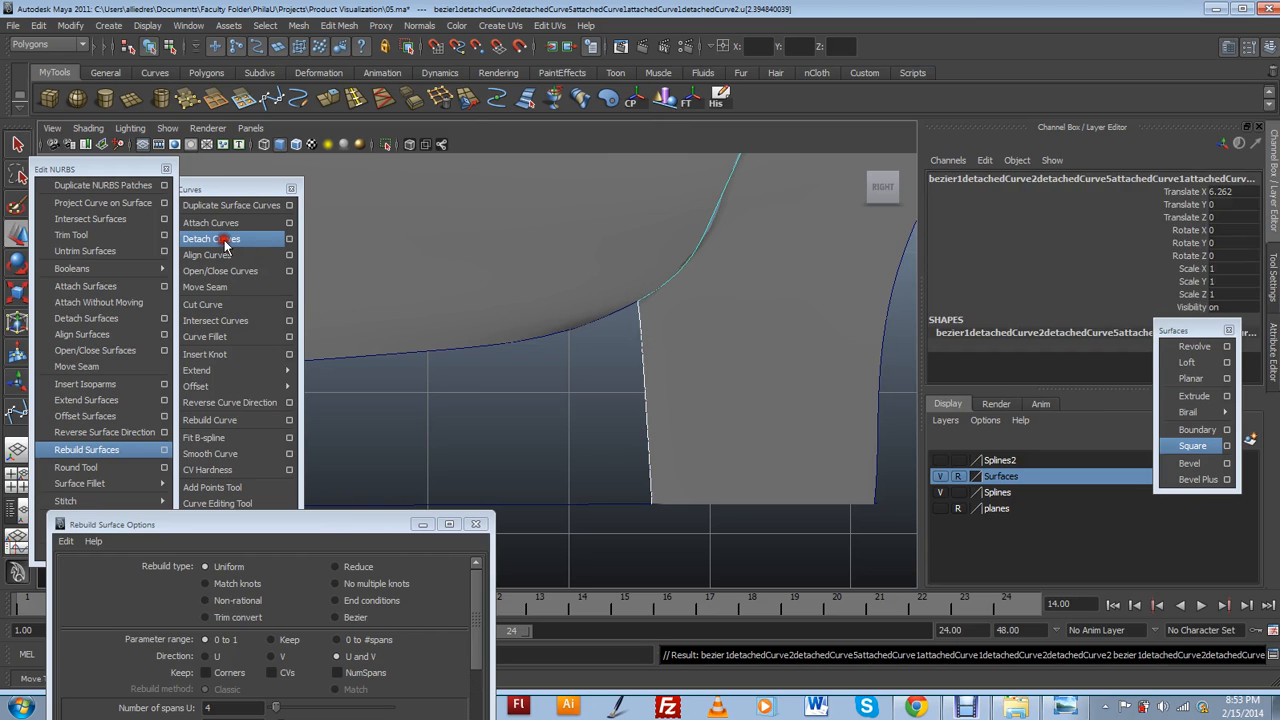
Compare the span counts of the detached vertical segment and the short vertical curve behind the front wheel arch.
right_click_drag(736, 413, 683, 431, "alt")
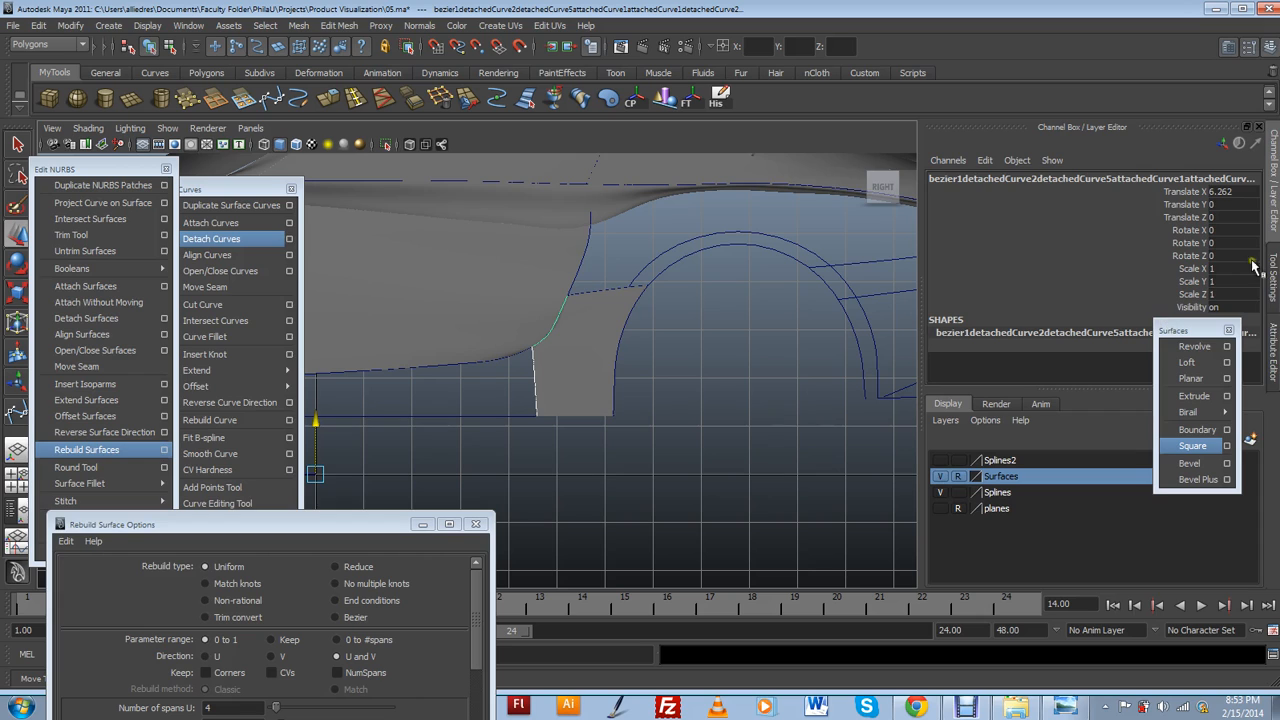
left_click(1274, 343)
left_click(531, 422)
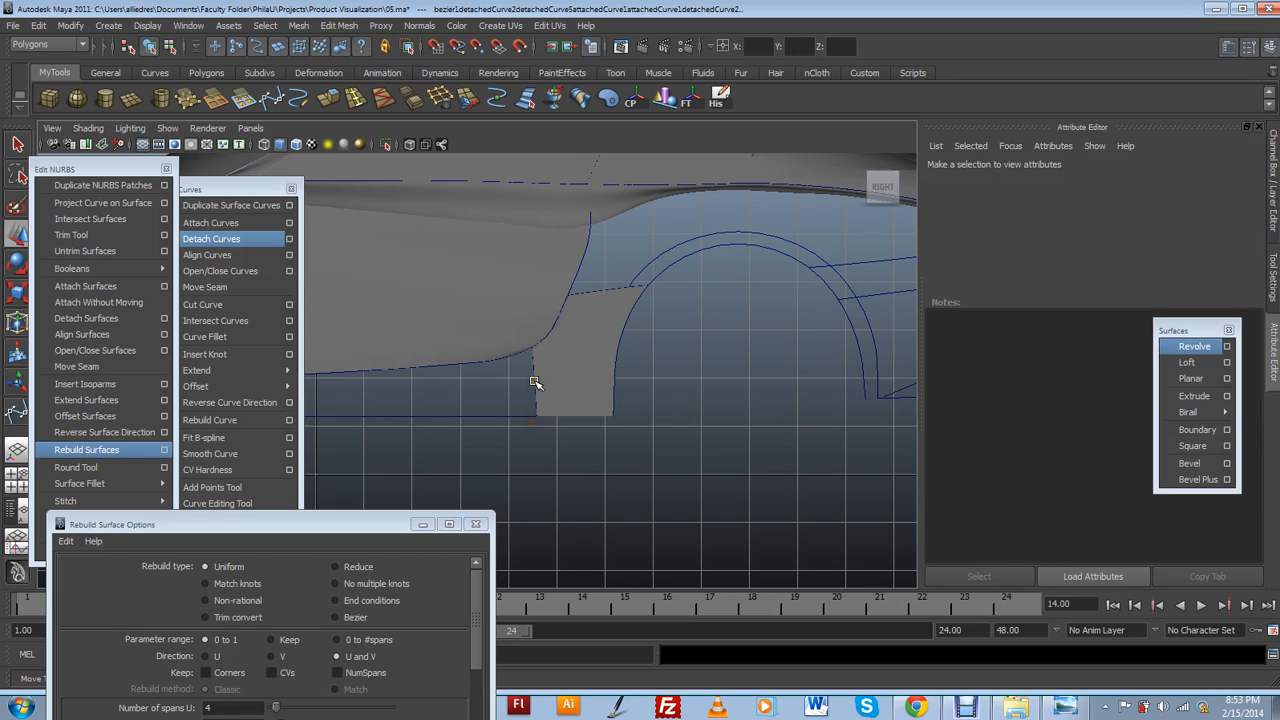
left_click(536, 381)
left_click(548, 373)
left_click(534, 372)
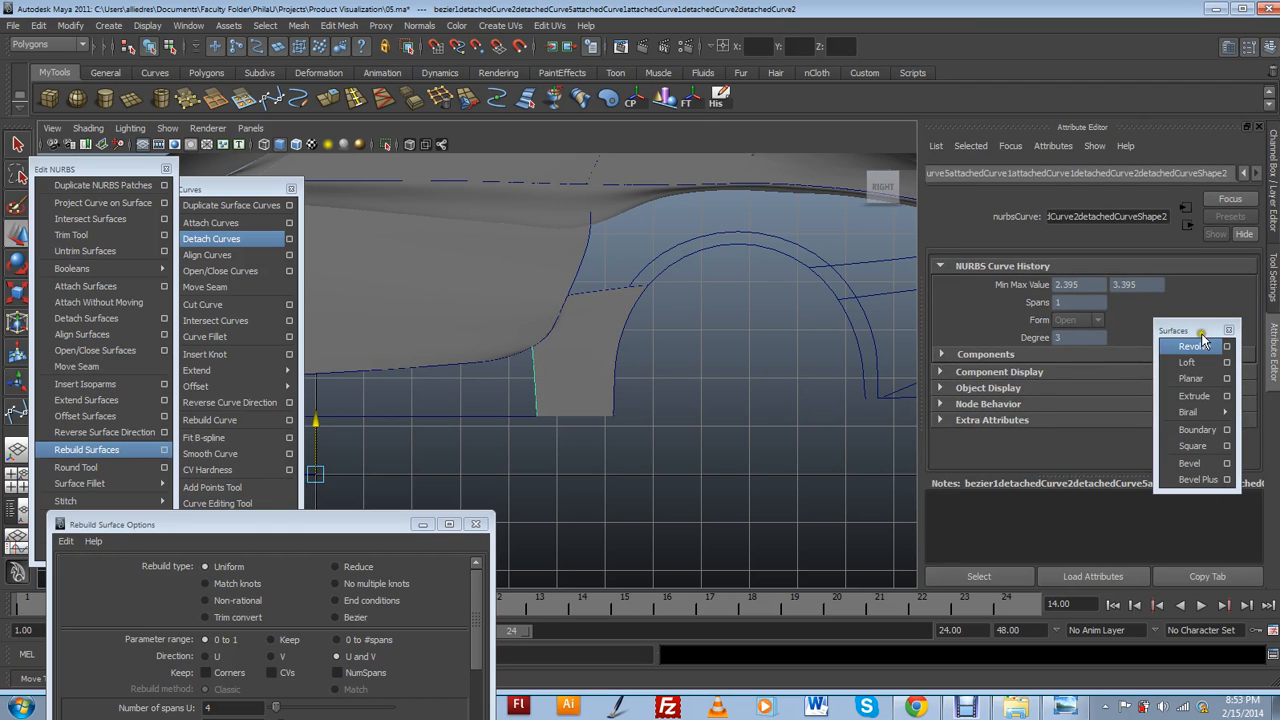
middle_click_drag(568, 420, 689, 414, "alt")
right_click_drag(689, 414, 444, 380, "alt")
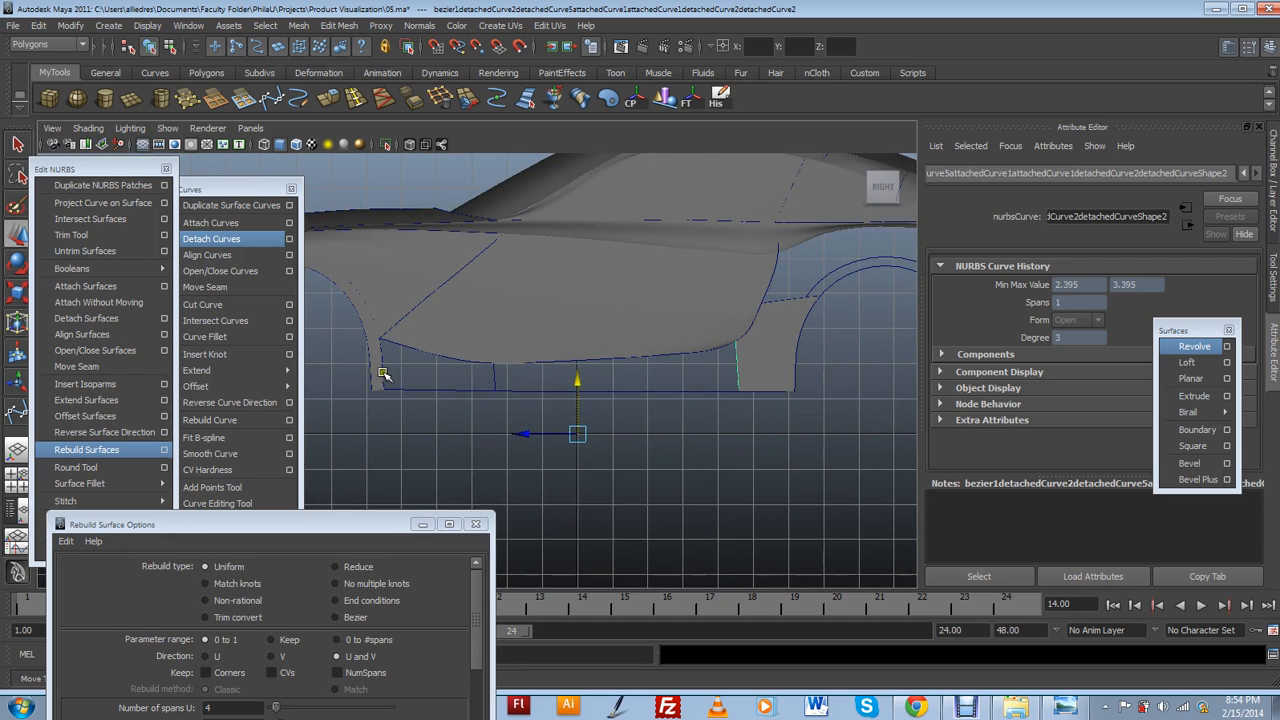
left_click(382, 373)
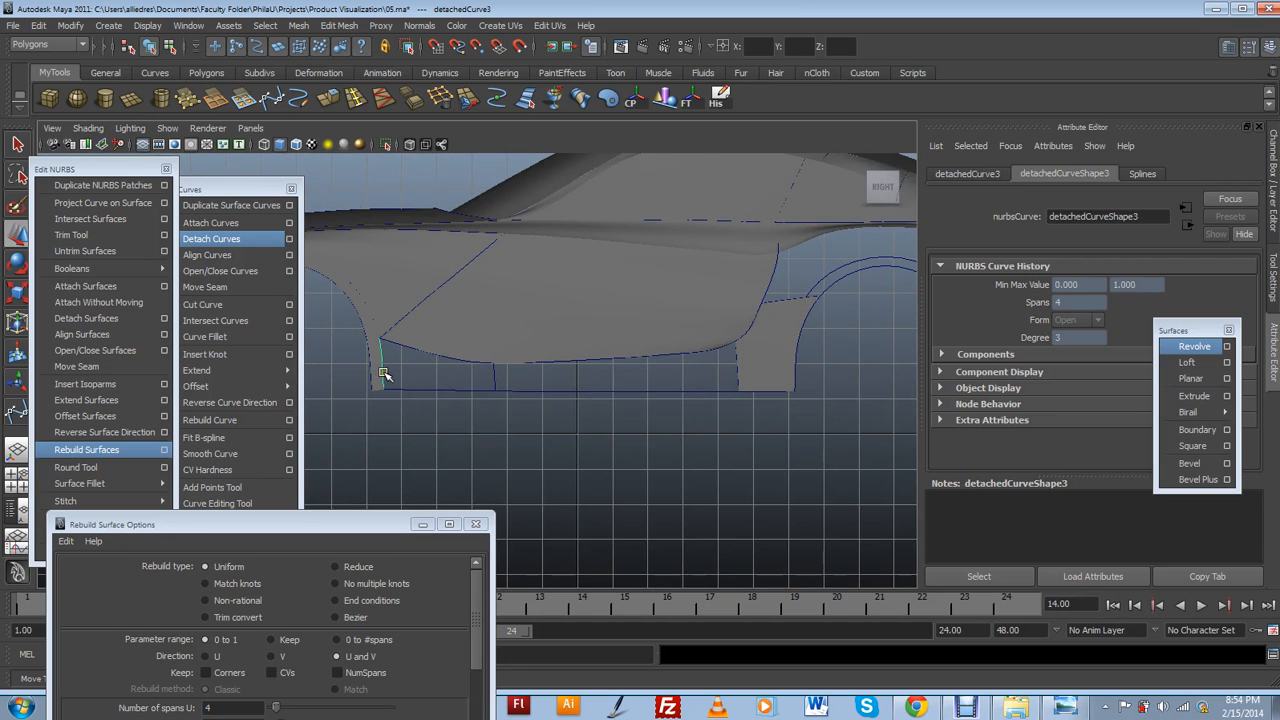
scroll(622, 395, "up", 3)
scroll(697, 335, "up", 1)
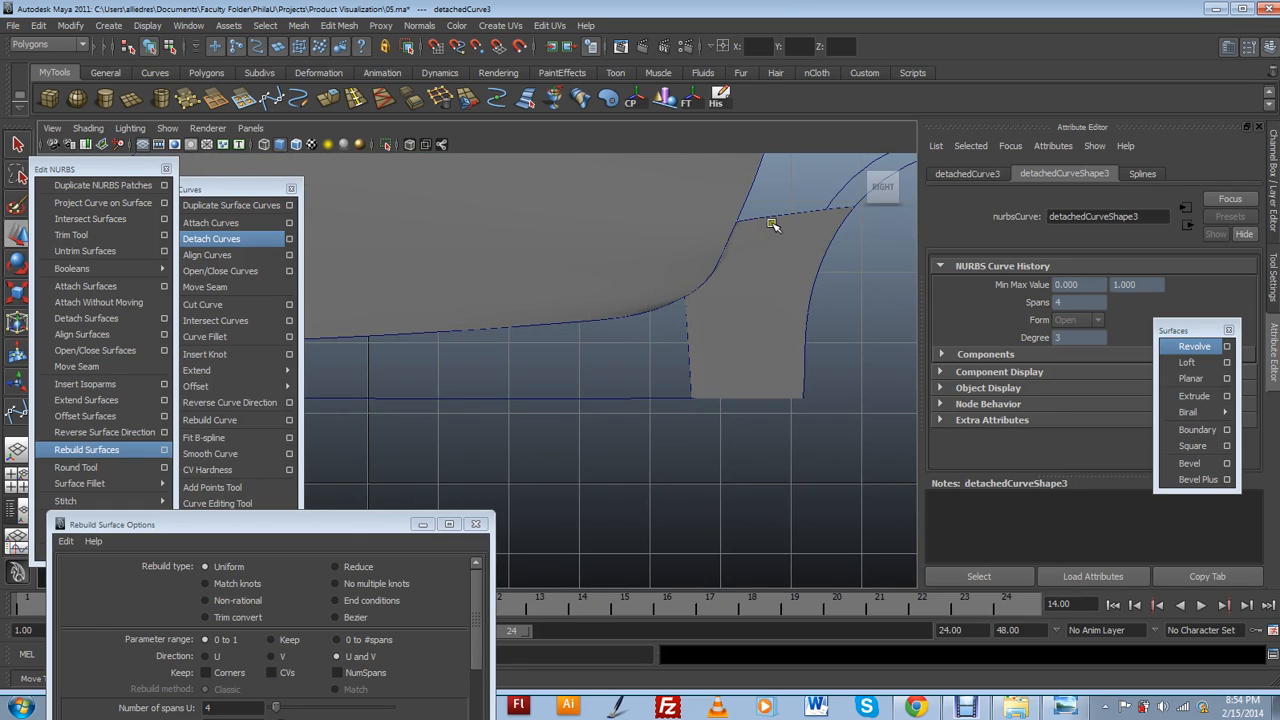
Unlock the Surfaces layer, examine the isoparms along the rear boundary surface's vertical edge, and set the layer back to reference.
left_click(1274, 175)
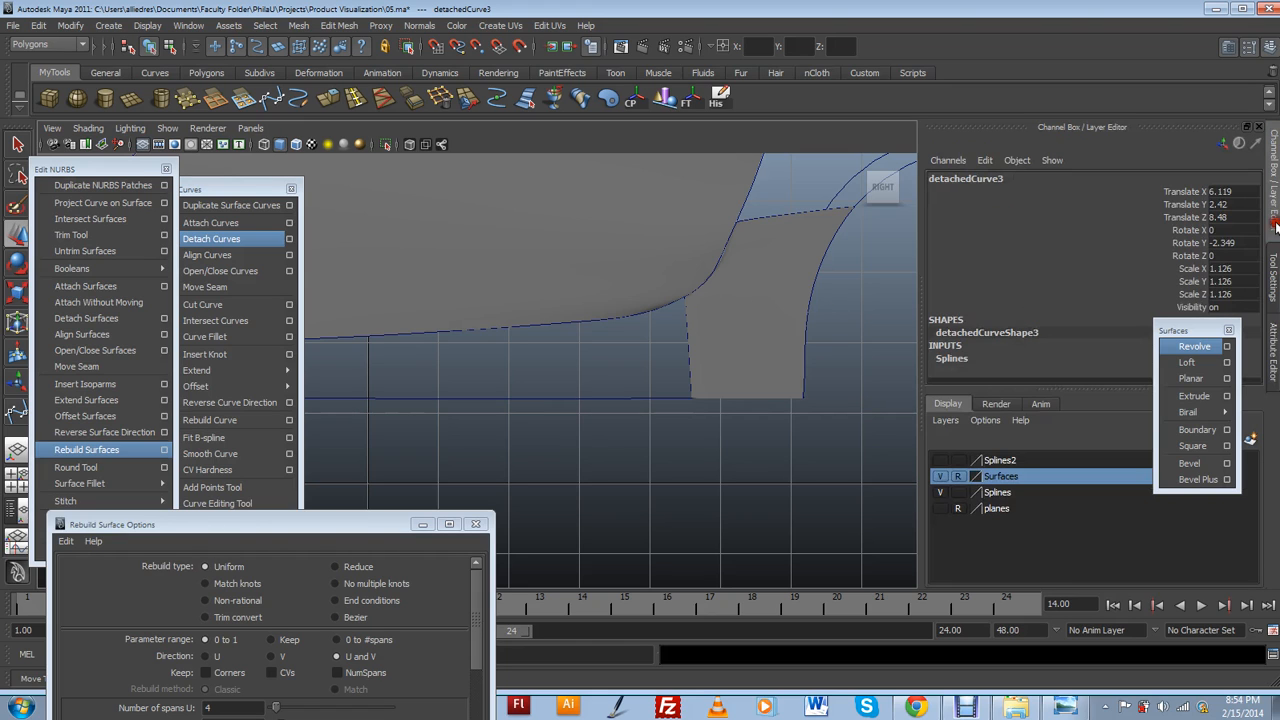
left_click(955, 478)
left_click(763, 365)
scroll(741, 316, "up", 3)
scroll(765, 311, "down", 5)
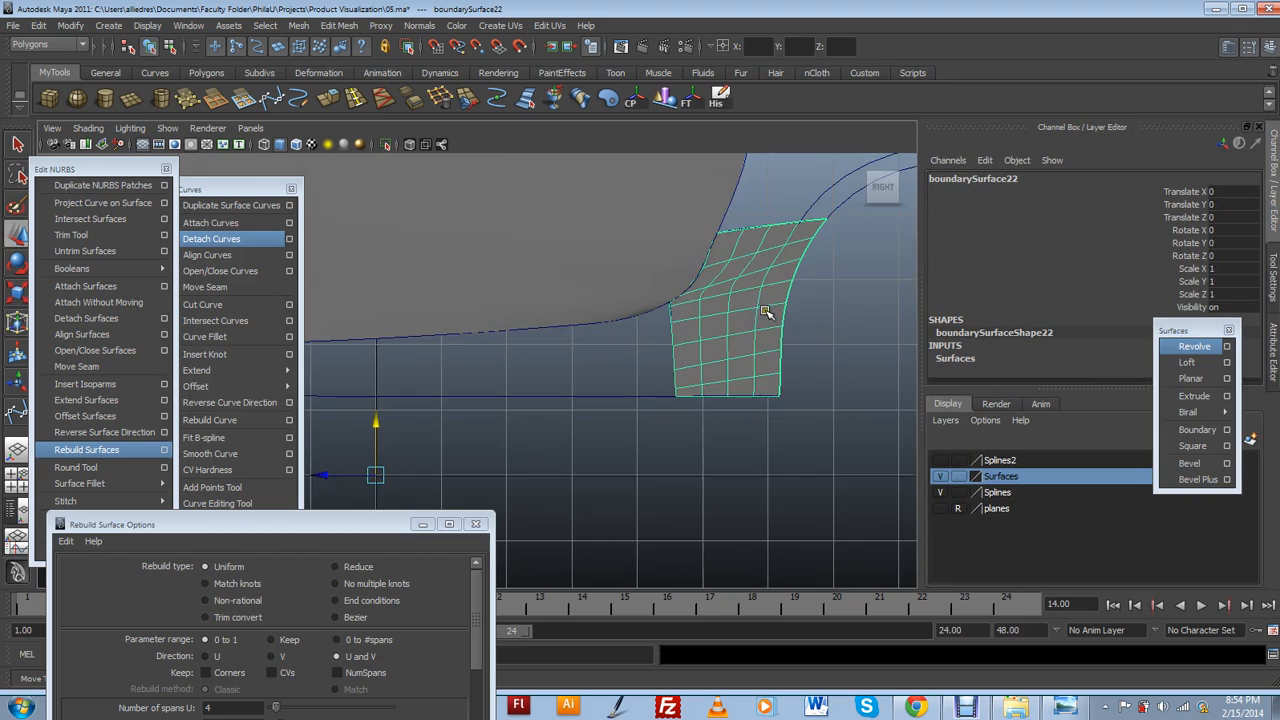
scroll(731, 289, "up", 3)
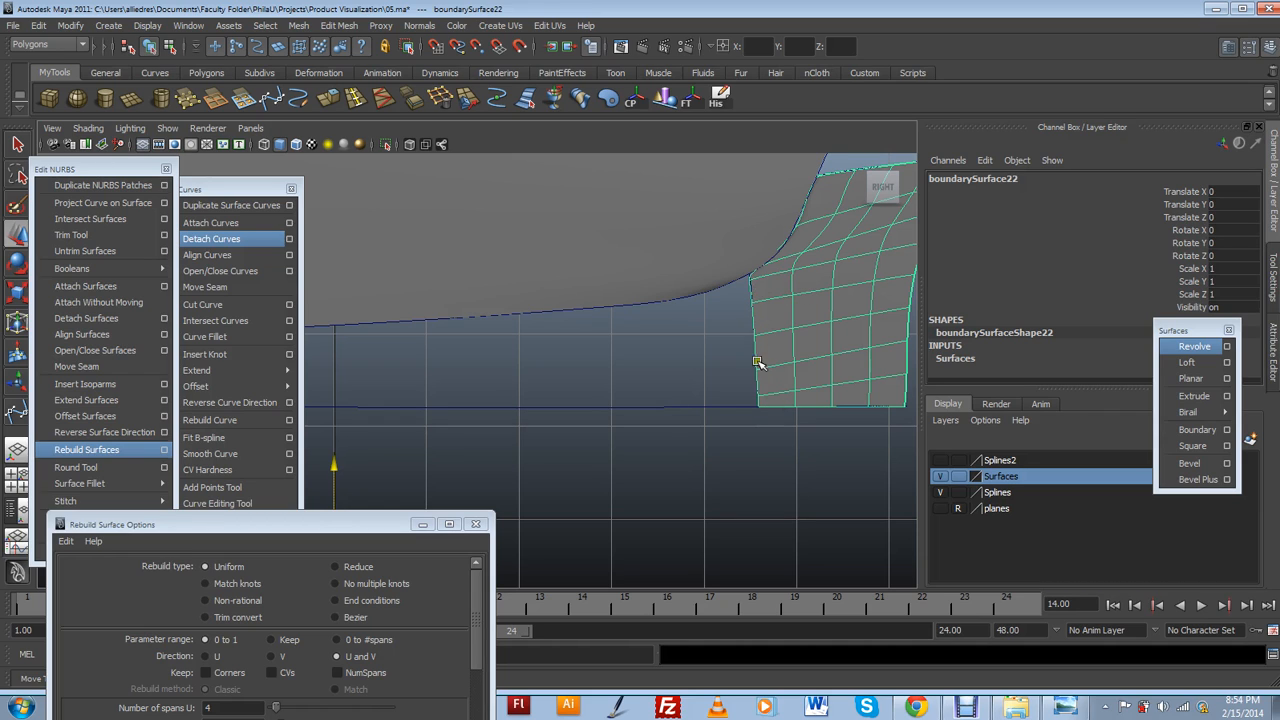
left_click(958, 477)
left_click(958, 477)
Select the short vertical curve behind the front wheel arch for rebuilding.
scroll(527, 430, "down", 6)
middle_click_drag(527, 430, 658, 420, "alt")
scroll(658, 420, "up", 3)
middle_click_drag(489, 398, 536, 394, "alt")
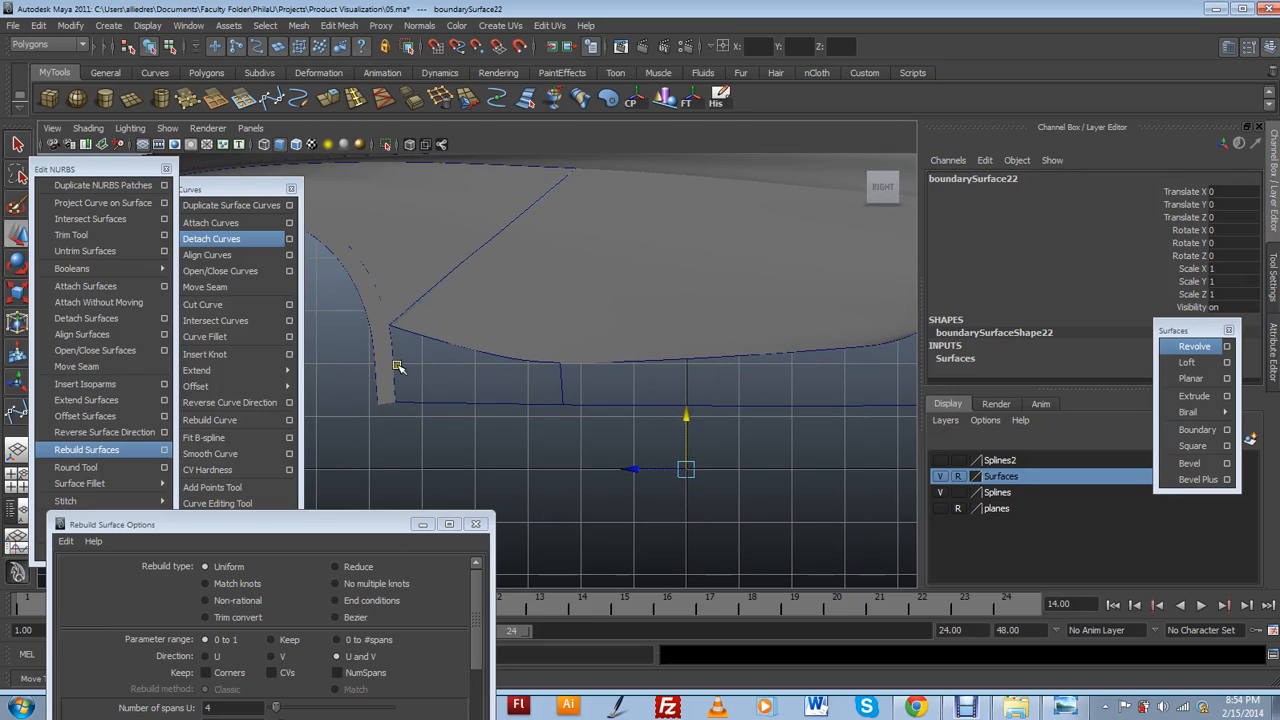
left_click(393, 364)
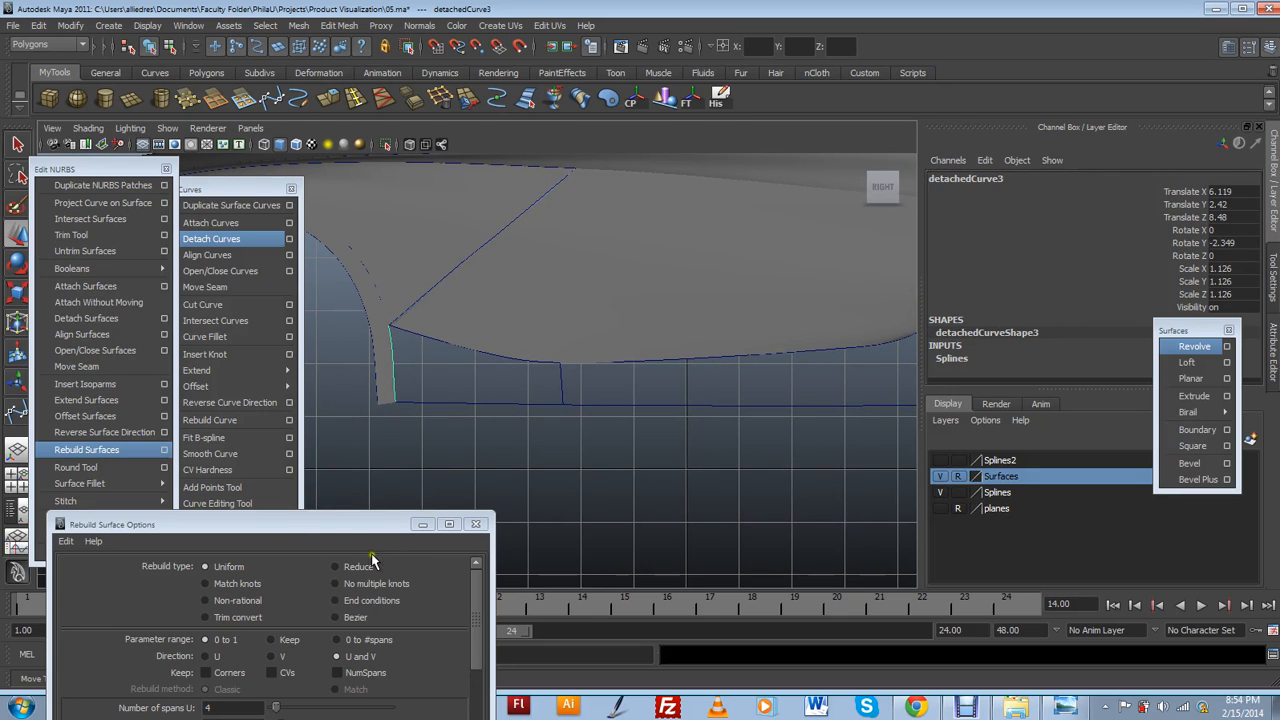
left_click_drag(414, 525, 499, 548)
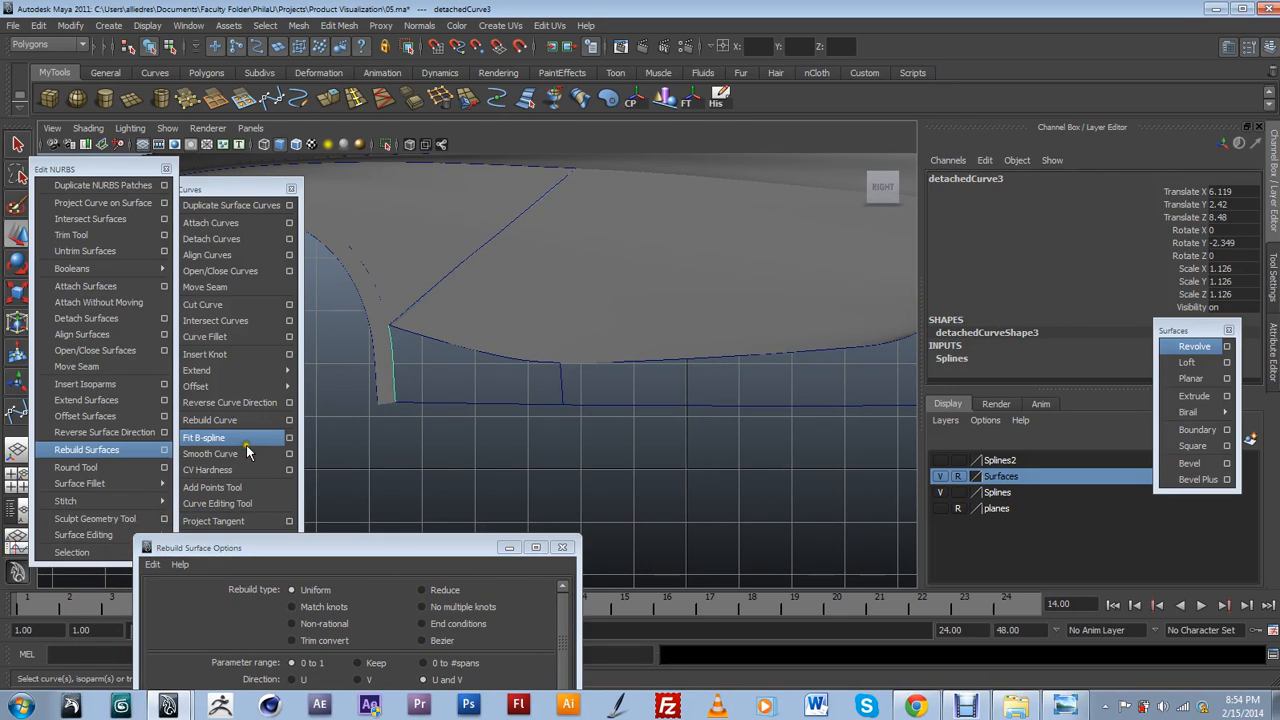
Rebuild the short vertical curve behind the front wheel arch as a uniform cubic curve with 5 spans.
left_click(289, 421)
left_click_drag(320, 547, 283, 334)
left_click_drag(276, 461, 250, 459)
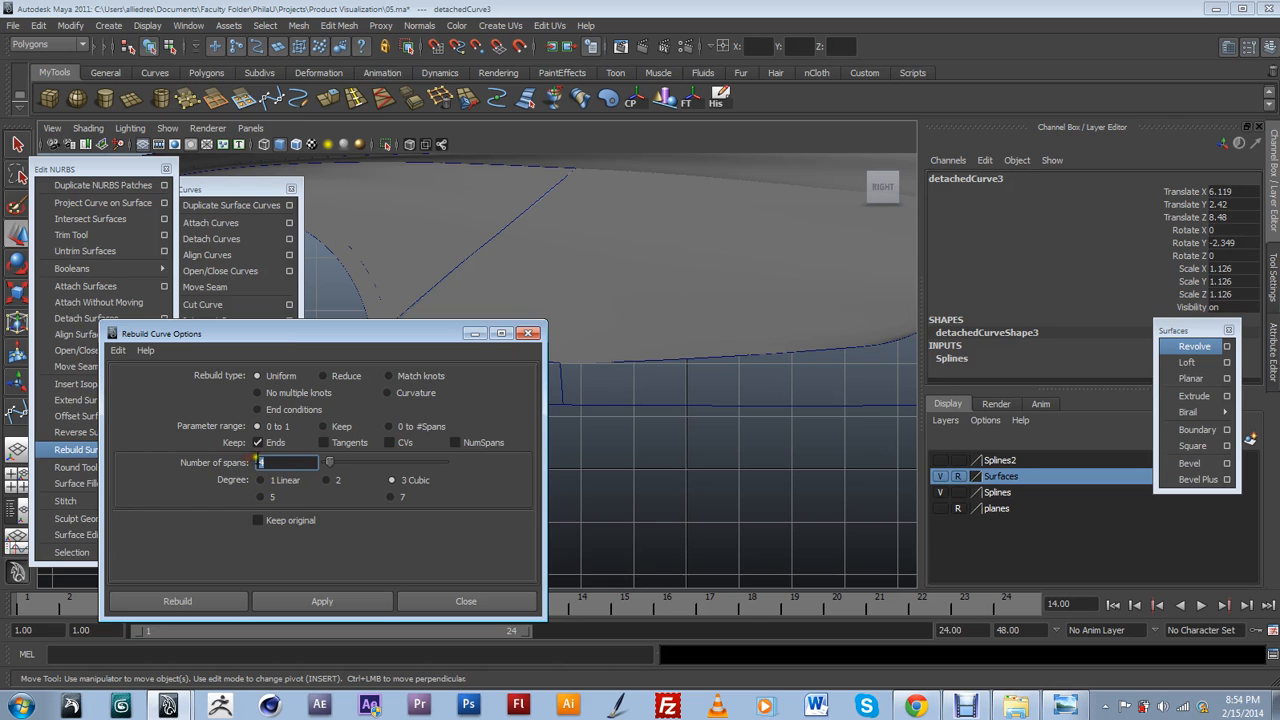
left_click(322, 601)
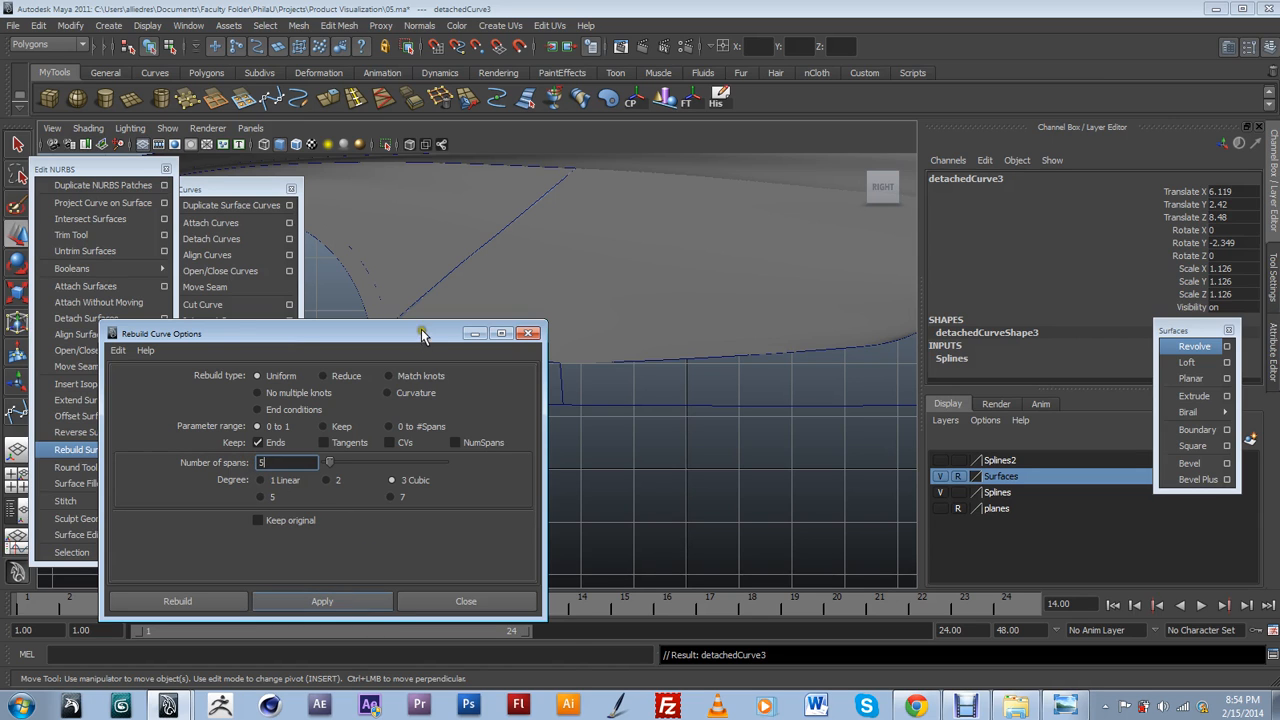
Rebuild the short vertical curve ahead of the rear wheel arch with the same 5-span setting.
left_click_drag(424, 335, 428, 495)
middle_click_drag(680, 394, 748, 362, "alt")
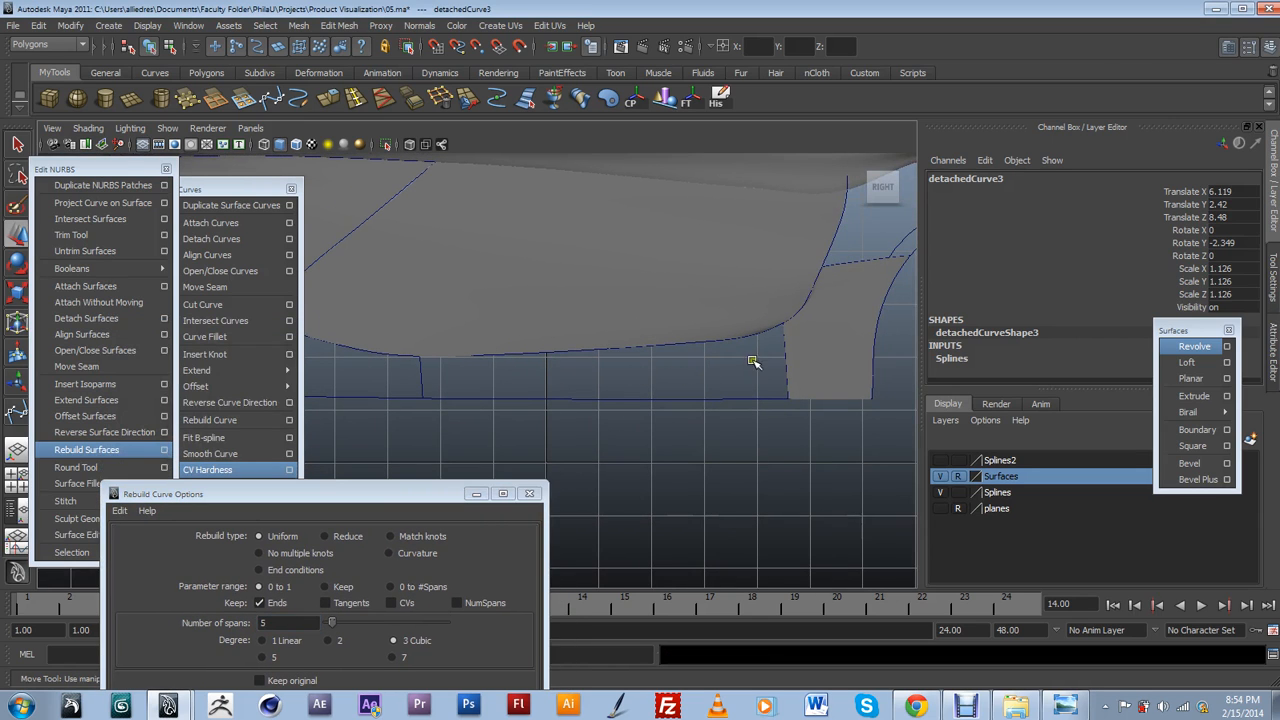
left_click(785, 362)
left_click_drag(320, 508, 330, 401)
left_click(325, 654)
Display the control vertices of the rebuilt curve ahead of the rear wheel arch and nudge an upper one horizontally.
middle_click_drag(890, 412, 670, 442, "alt")
scroll(670, 420, "up", 3)
middle_click_drag(712, 391, 511, 420, "alt")
middle_click_drag(598, 385, 644, 324, "alt")
scroll(652, 329, "up", 3)
right_click_drag(674, 288, 635, 286)
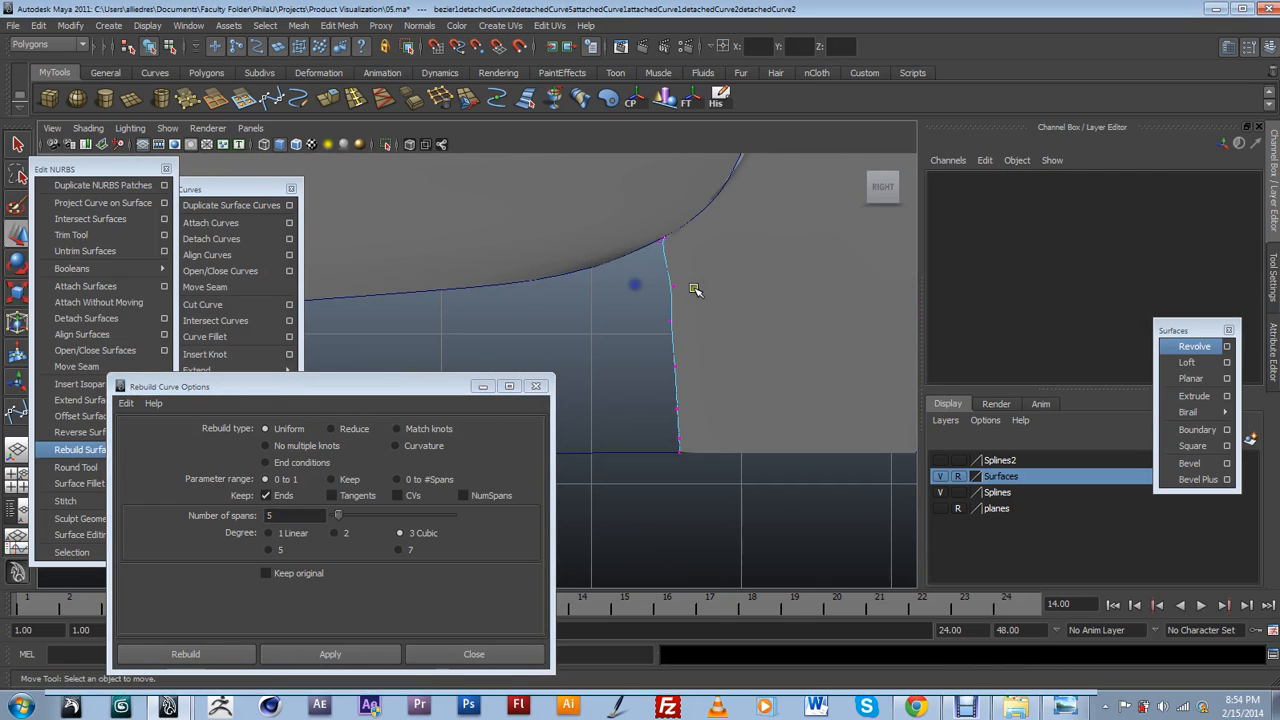
left_click(664, 290)
left_click_drag(654, 287, 656, 286)
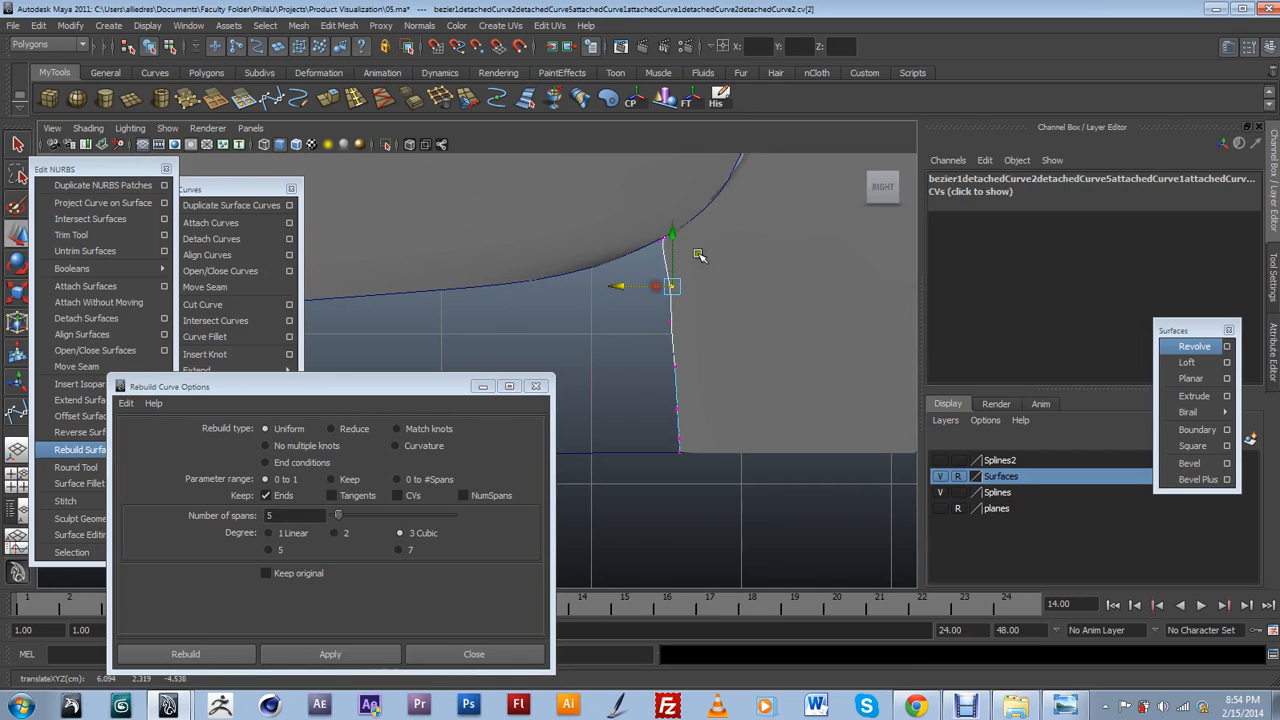
scroll(699, 256, "up", 1)
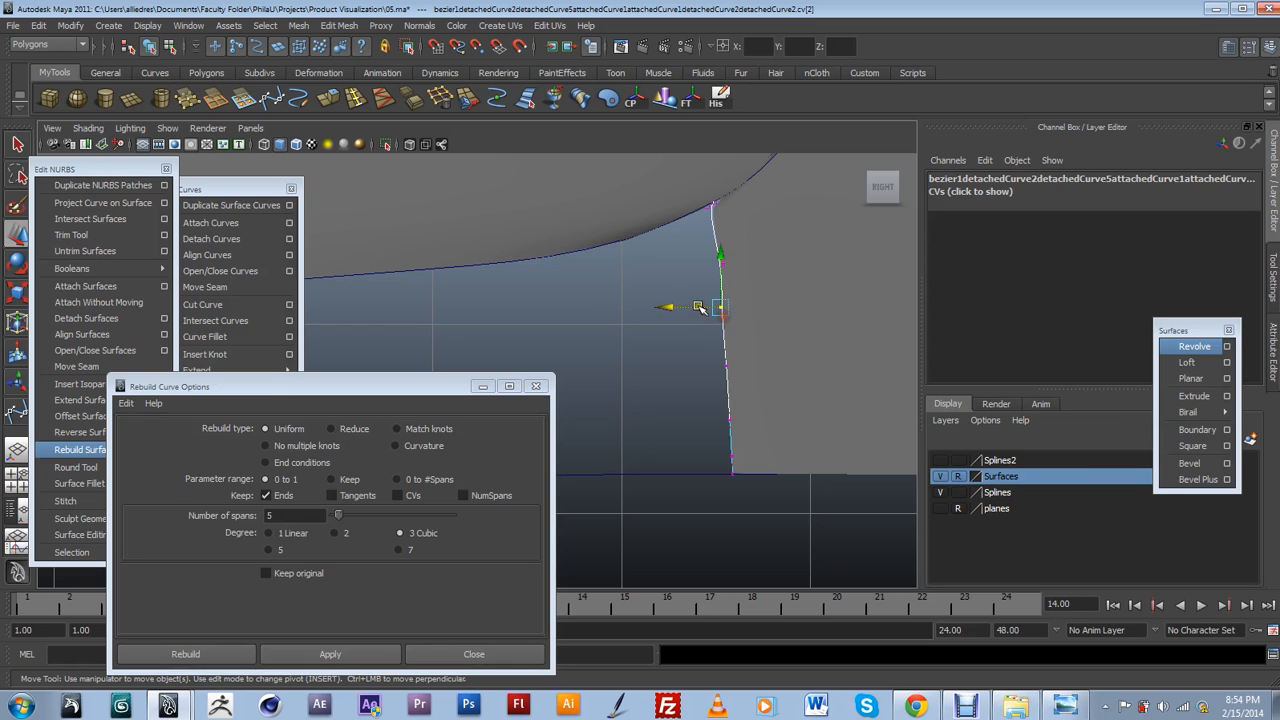
left_click_drag(703, 307, 704, 307)
Fine-tune the upper end of that curve against the adjoining panel edges and return to object selection.
middle_click_drag(737, 267, 717, 385, "alt")
scroll(717, 365, "up", 2)
left_click(773, 313)
left_click_drag(773, 313, 757, 314)
scroll(786, 332, "up", 1)
scroll(632, 359, "up", 2)
middle_click_drag(829, 327, 763, 411, "alt")
scroll(776, 300, "down", 8)
scroll(829, 277, "up", 3)
scroll(763, 411, "up", 2)
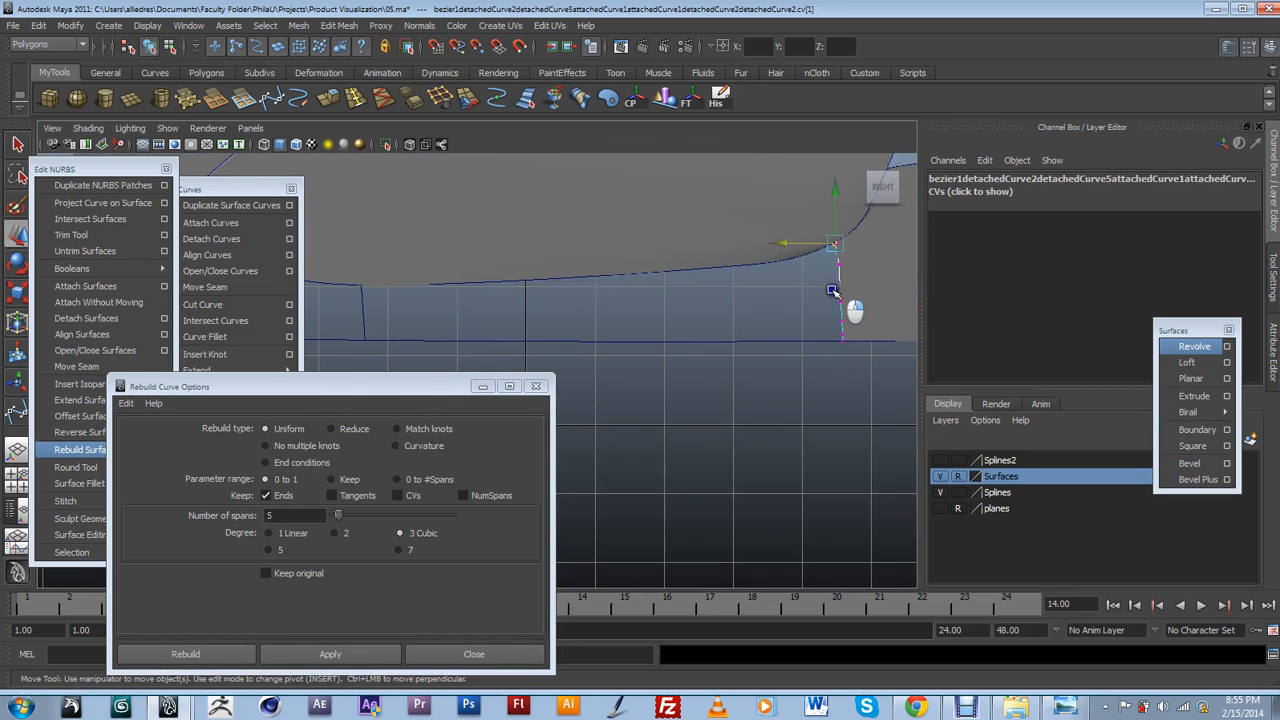
left_click(808, 392)
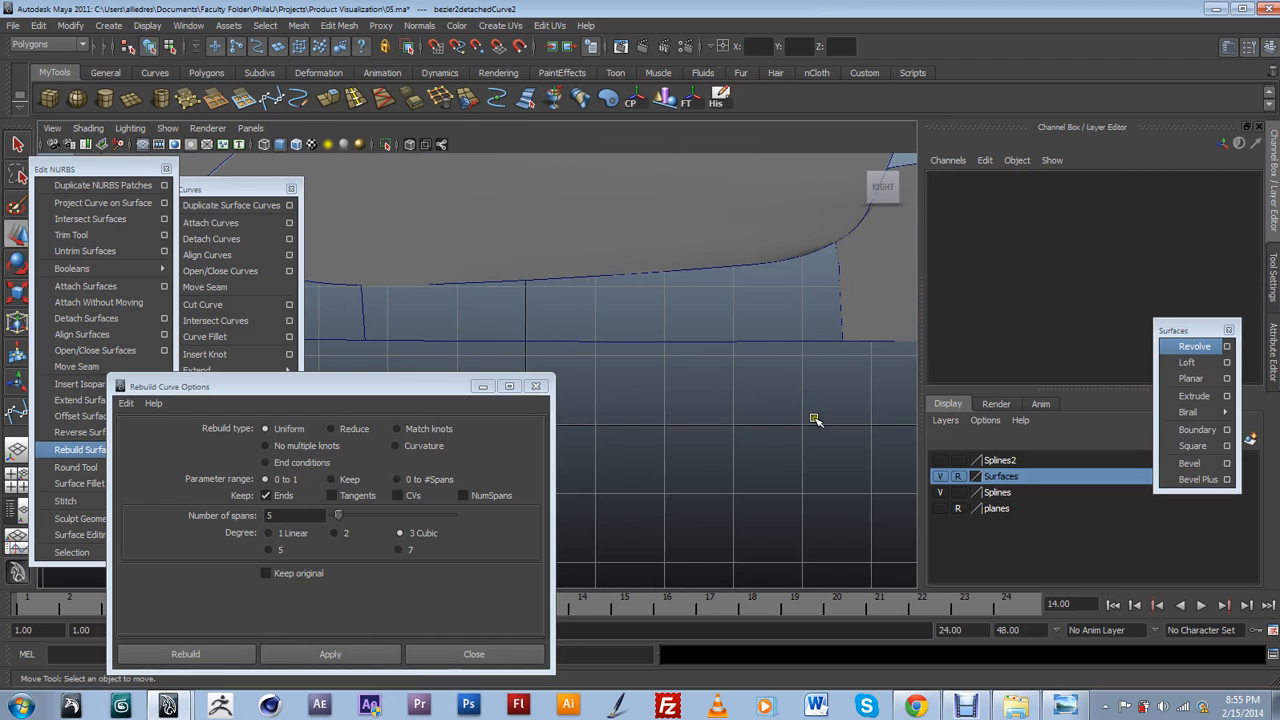
Check the span count of the door's lower-edge curve and rebuild the bottom sill curve with 14 spans.
scroll(814, 418, "down", 4)
middle_click_drag(729, 400, 794, 395, "alt")
left_click(724, 322)
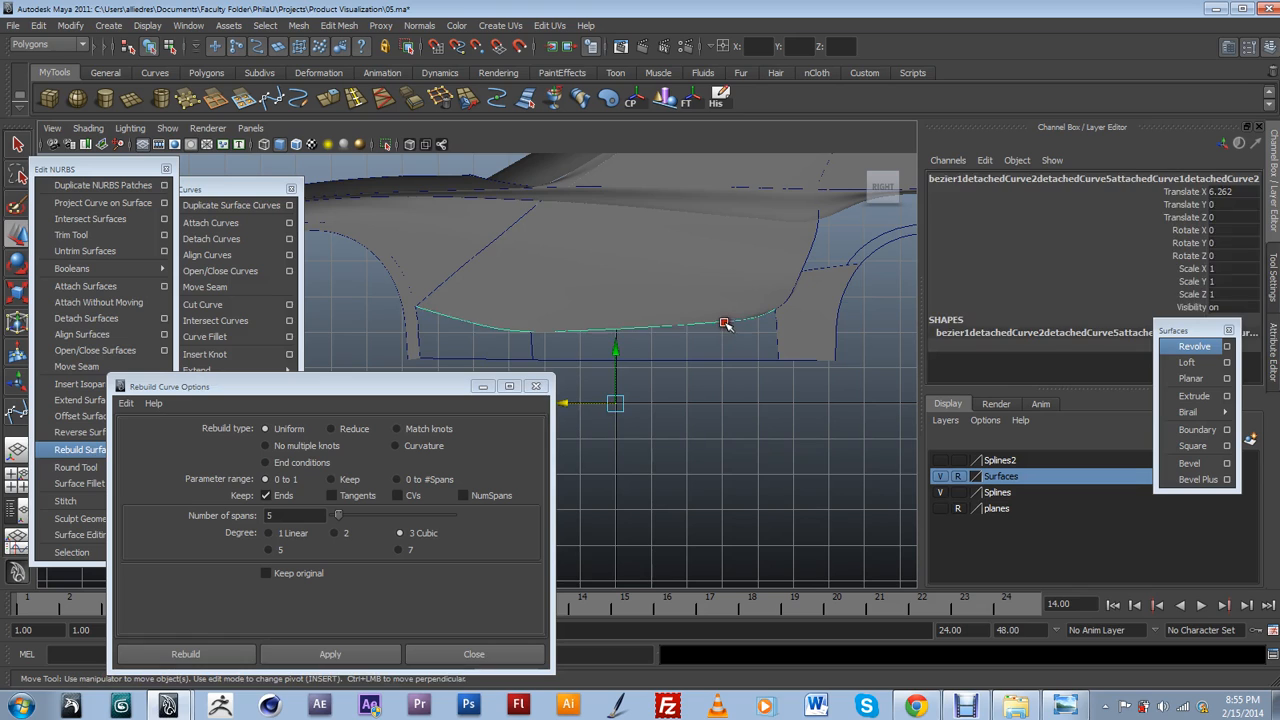
left_click(1273, 348)
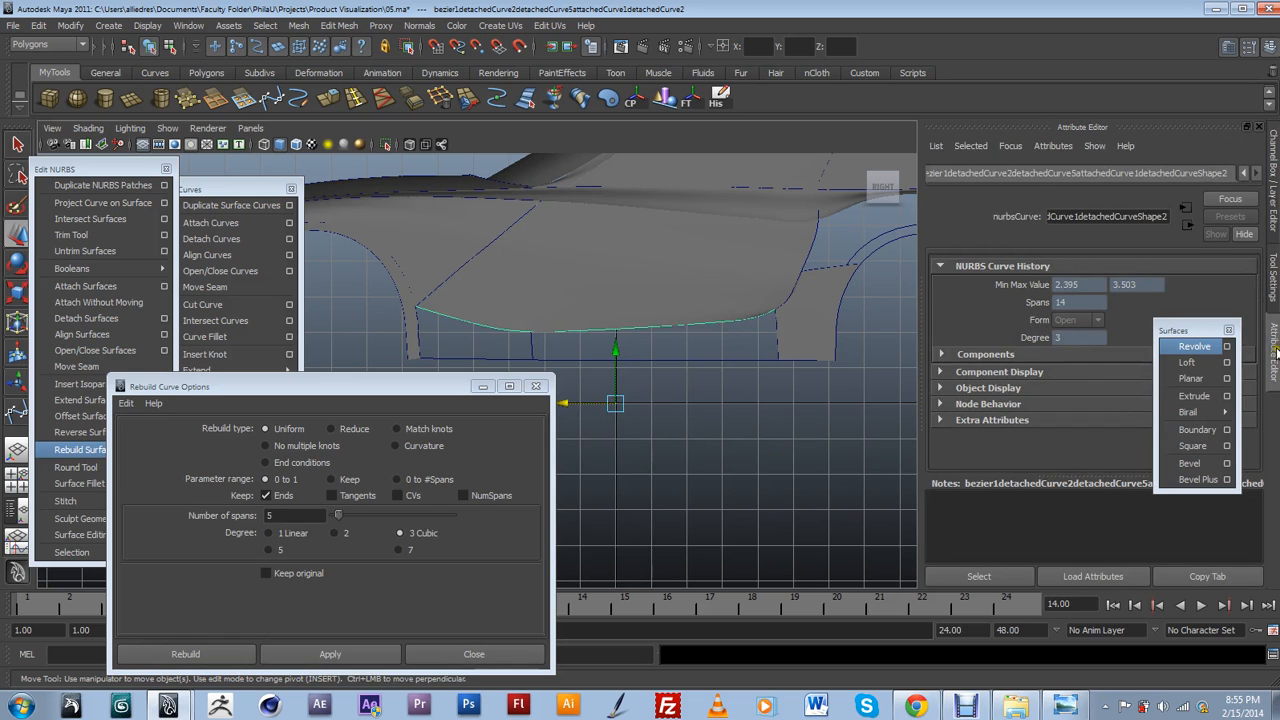
left_click(719, 358)
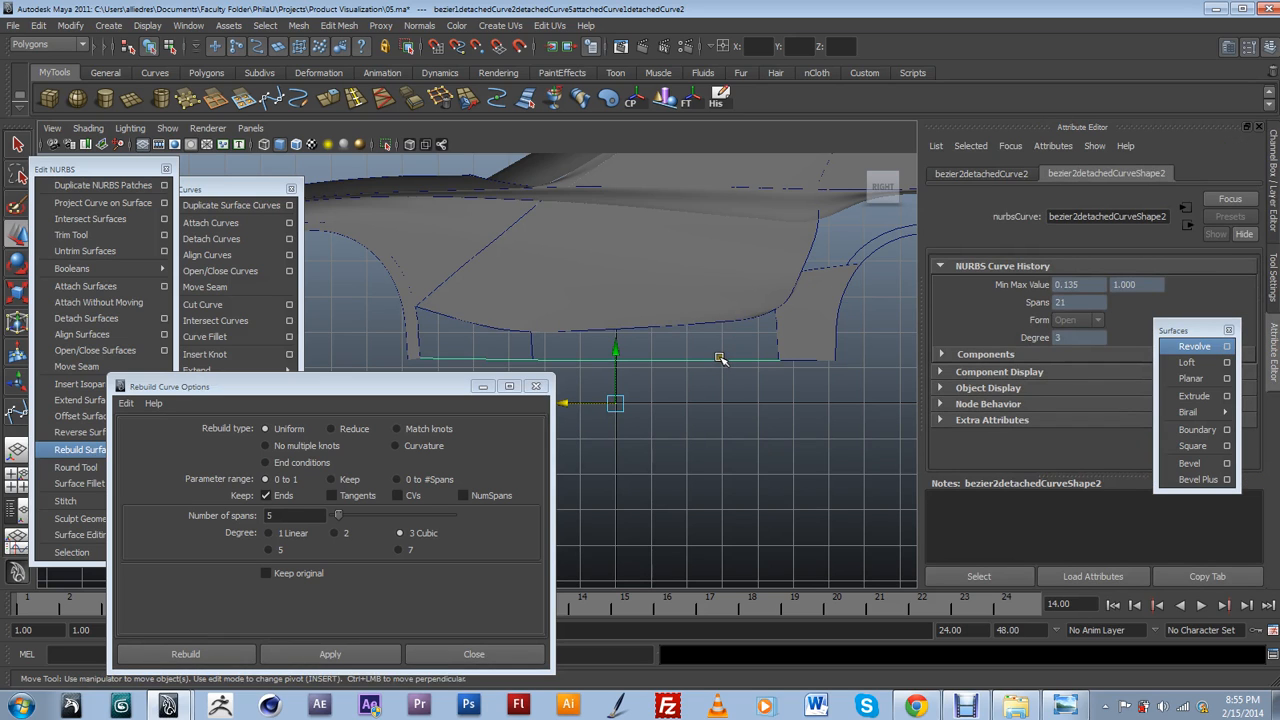
left_click_drag(284, 517, 242, 532)
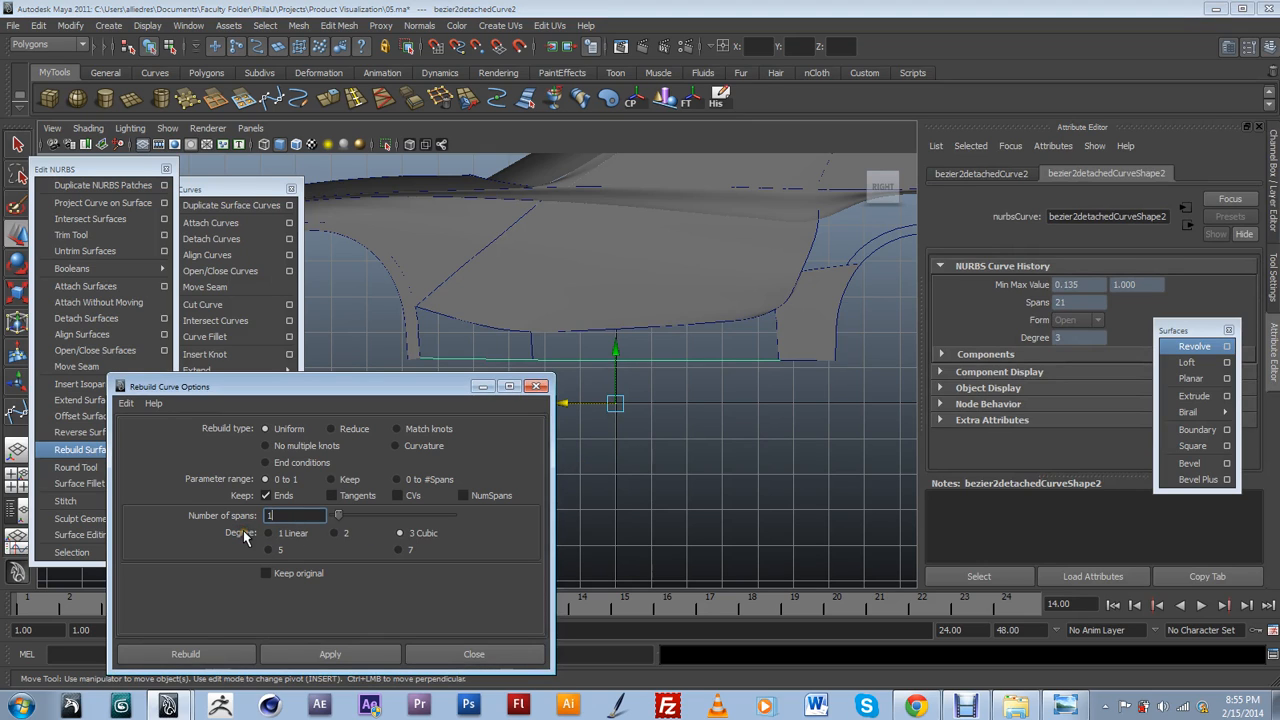
left_click(310, 655)
left_click_drag(443, 389, 416, 425)
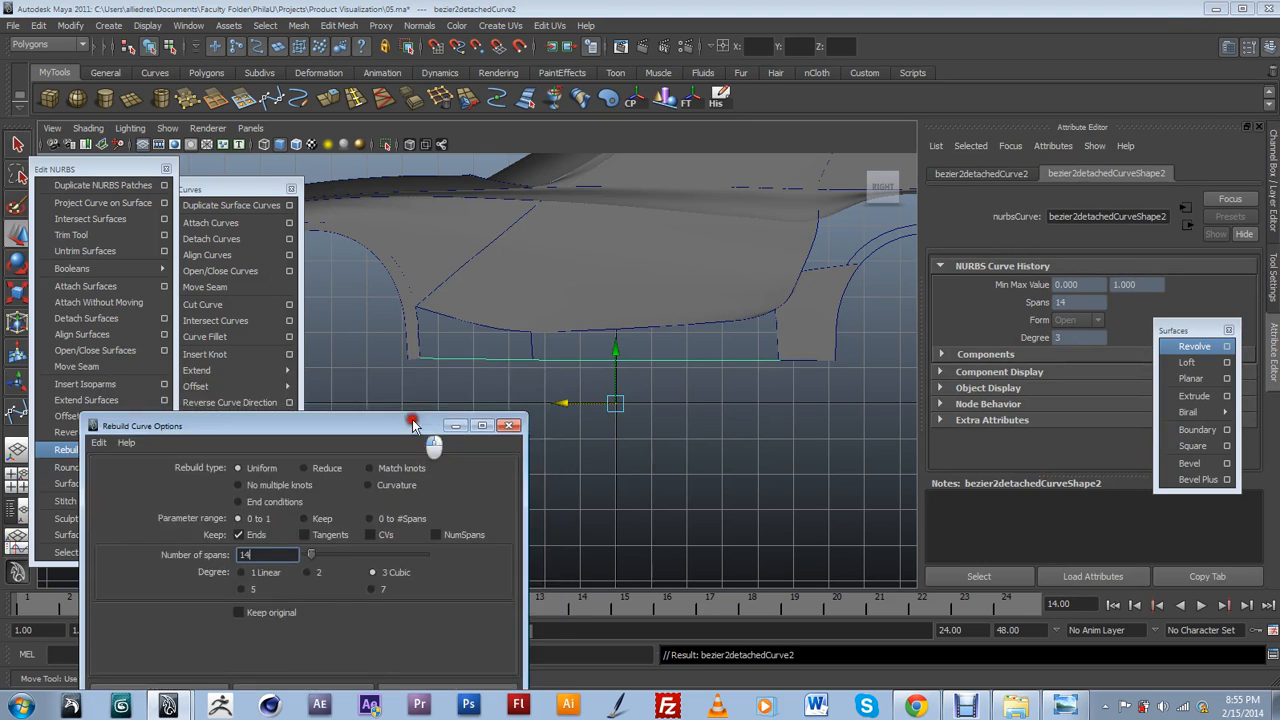
Create a boundary surface for the sill from its front, upper, rear and bottom curves.
left_click(415, 345)
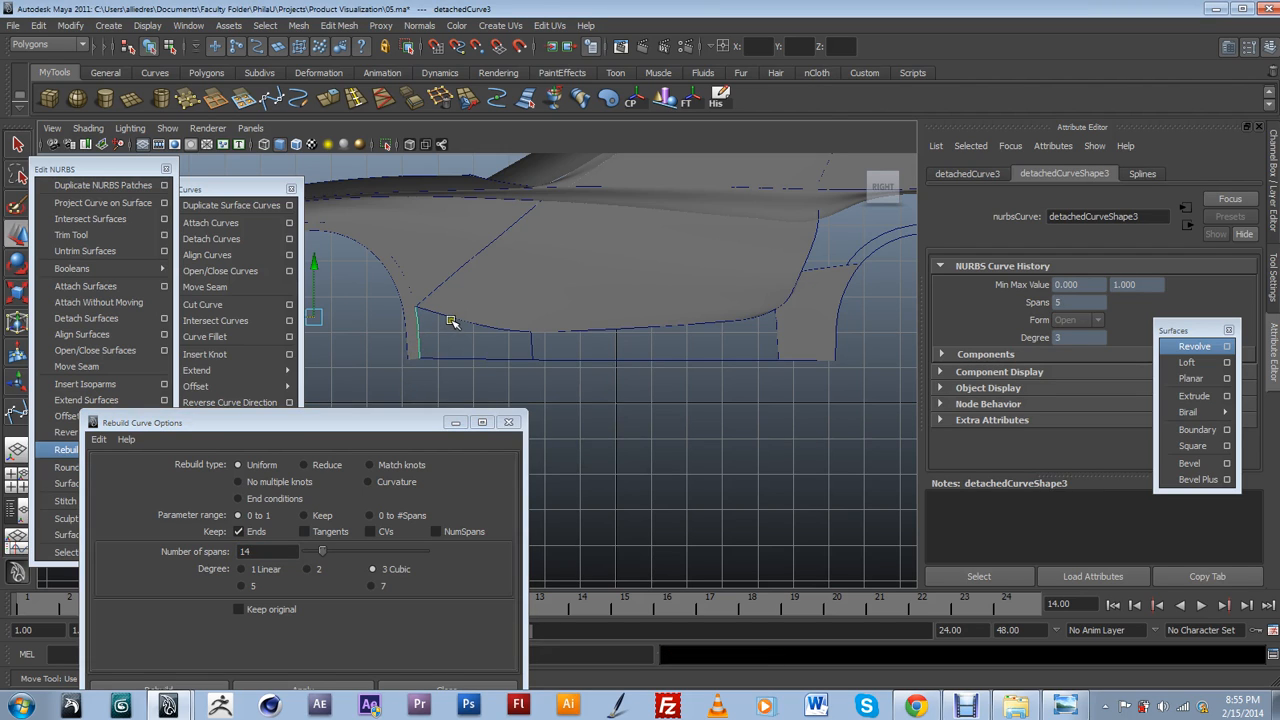
left_click(450, 320)
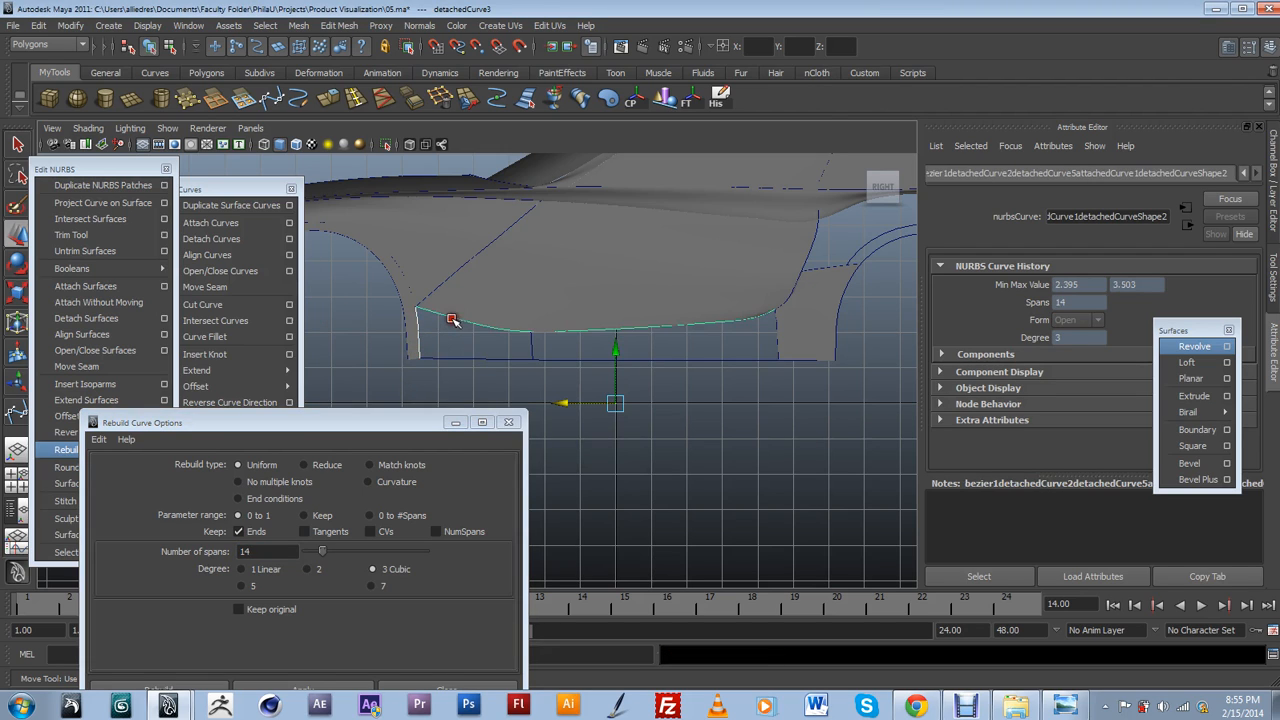
left_click(775, 327)
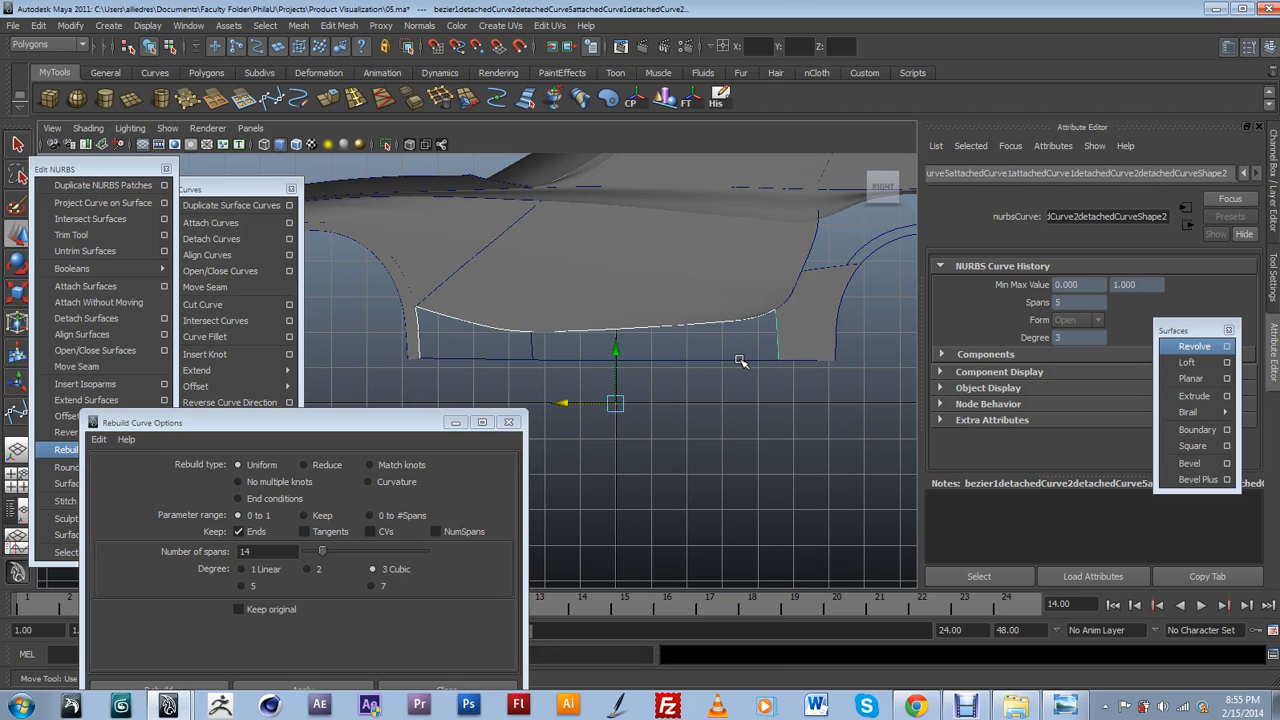
left_click(741, 359)
left_click(1197, 429)
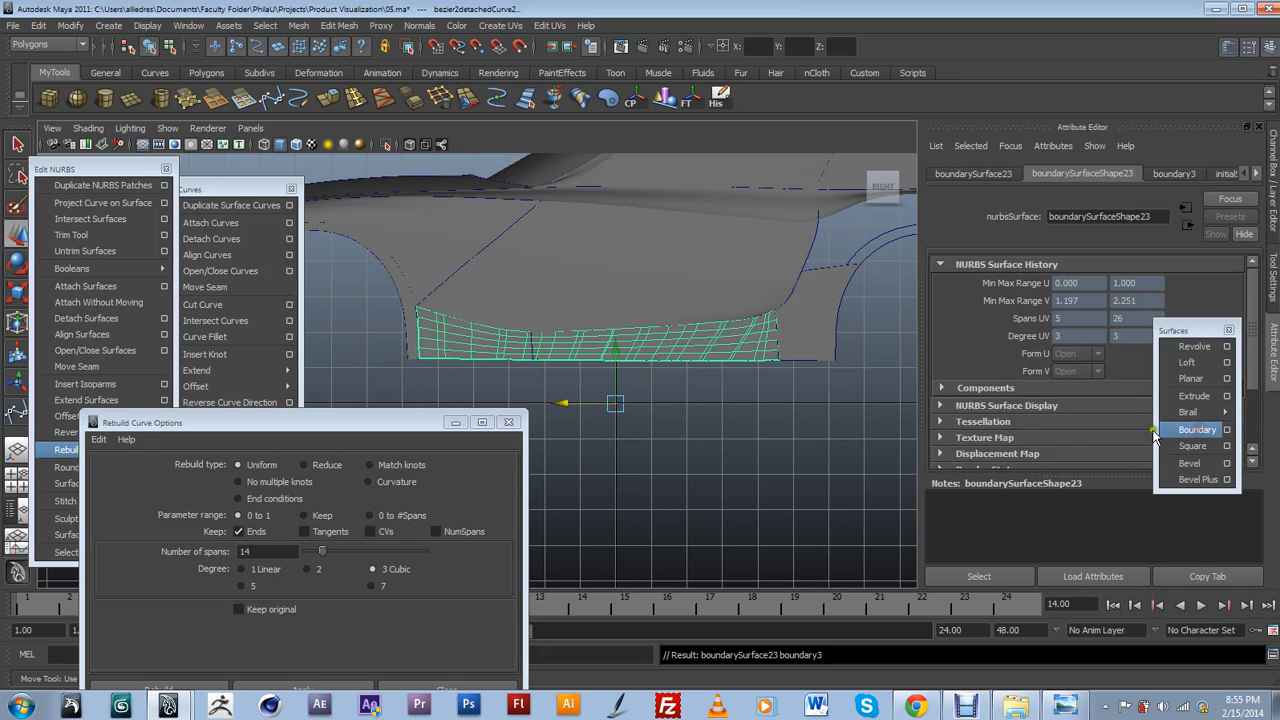
left_click(724, 417)
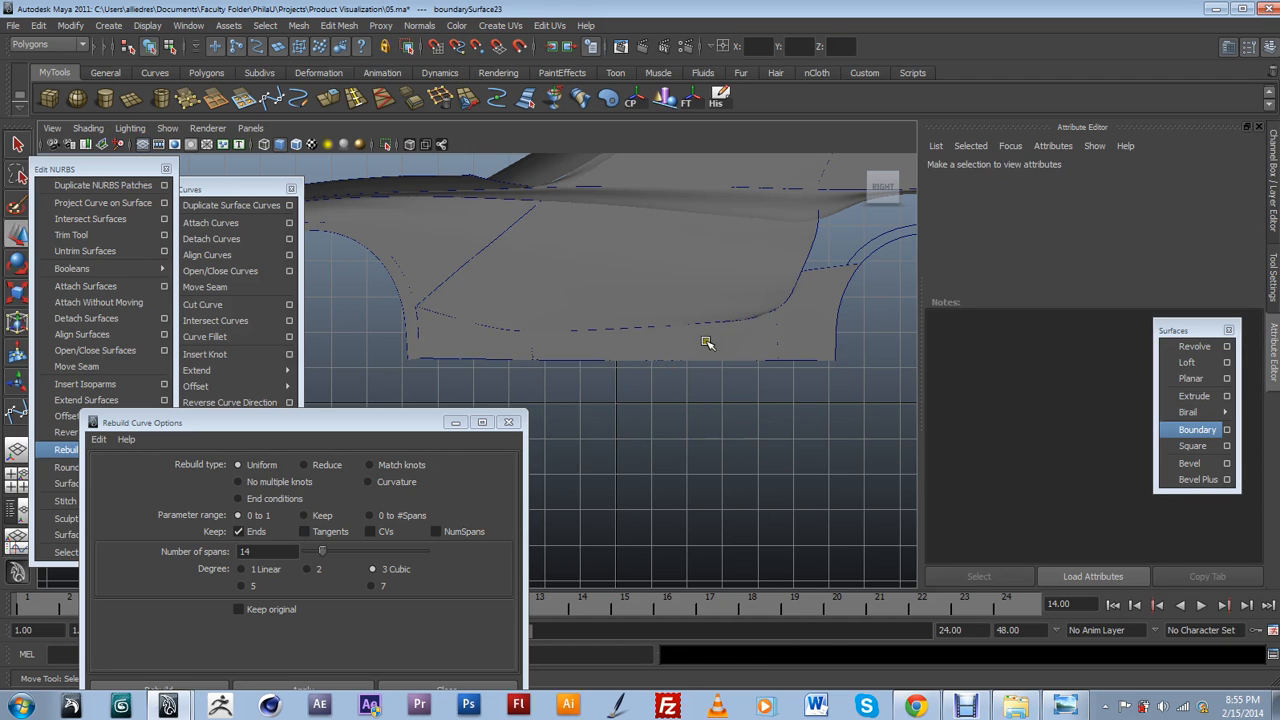
Select the sill surface and set the number of U spans to 5 in the Rebuild Surface options.
left_click(750, 341)
left_click_drag(330, 421, 377, 532)
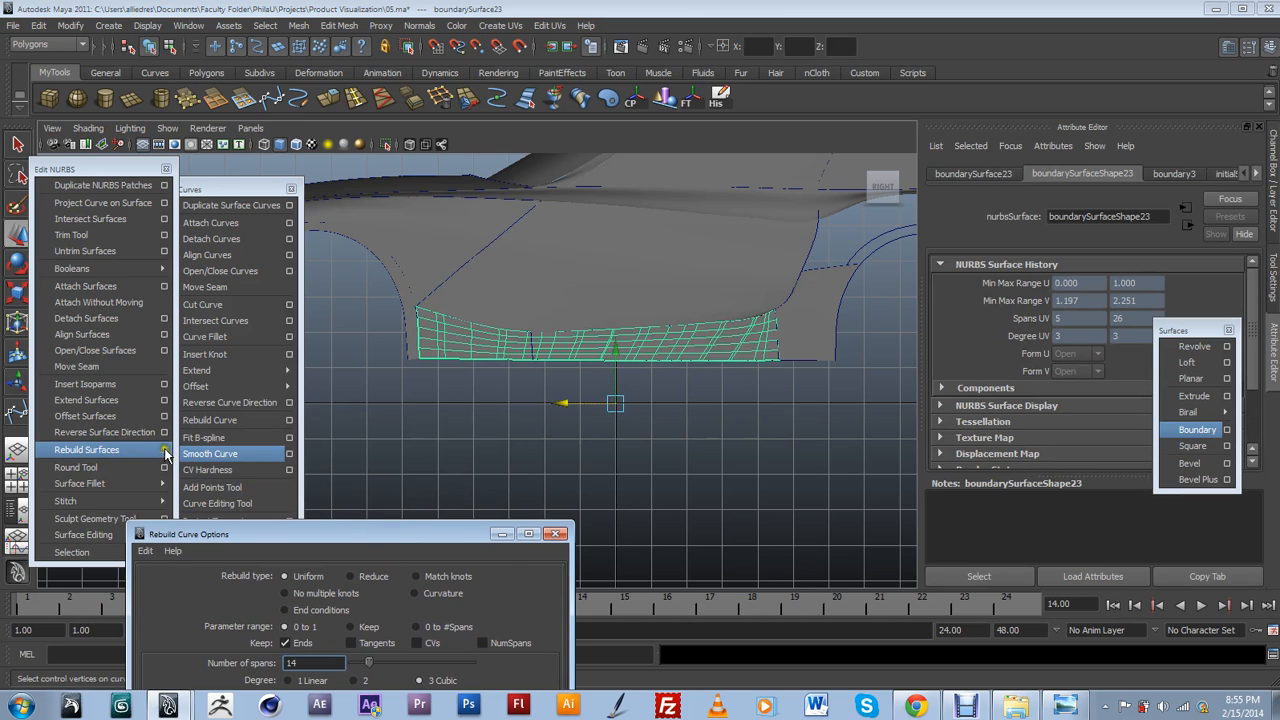
left_click(165, 452)
left_click_drag(335, 534, 383, 320)
double_click(357, 508)
left_click_drag(352, 505, 314, 505)
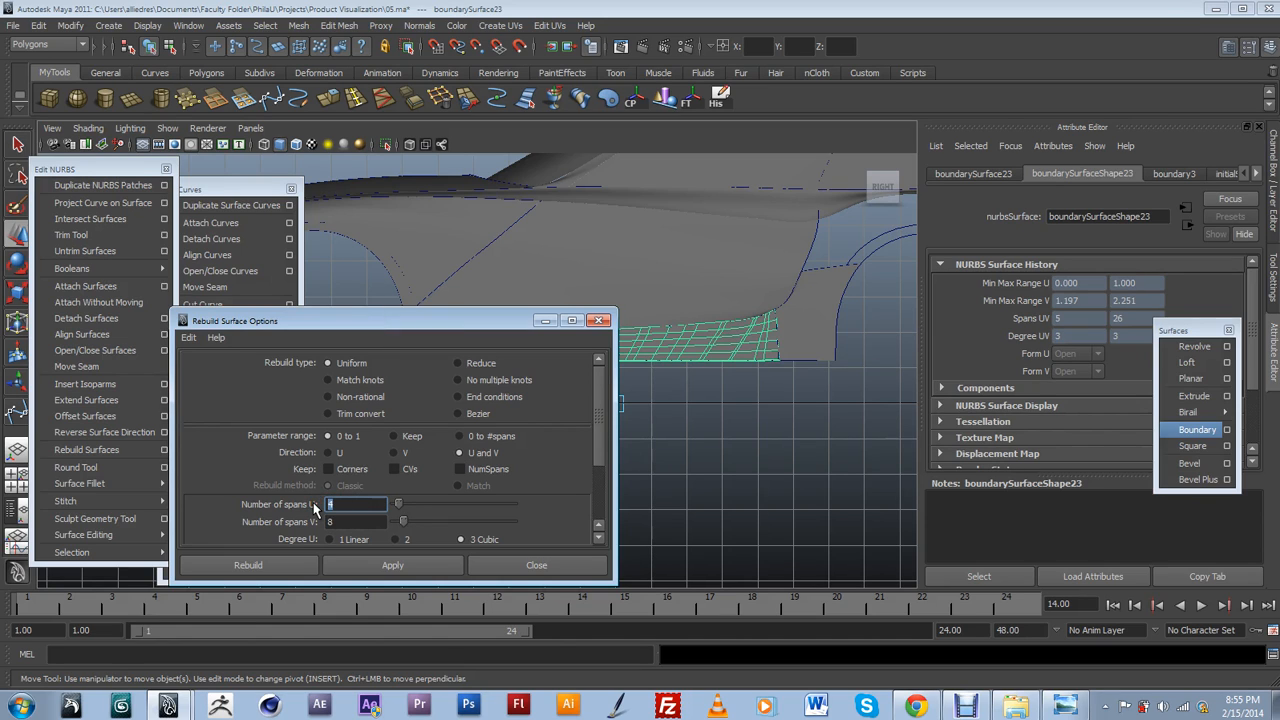
type("5")
Check the bottom sill curve's spans, set the V spans to 14, rebuild the sill surface and return to shaded display.
left_click(717, 418)
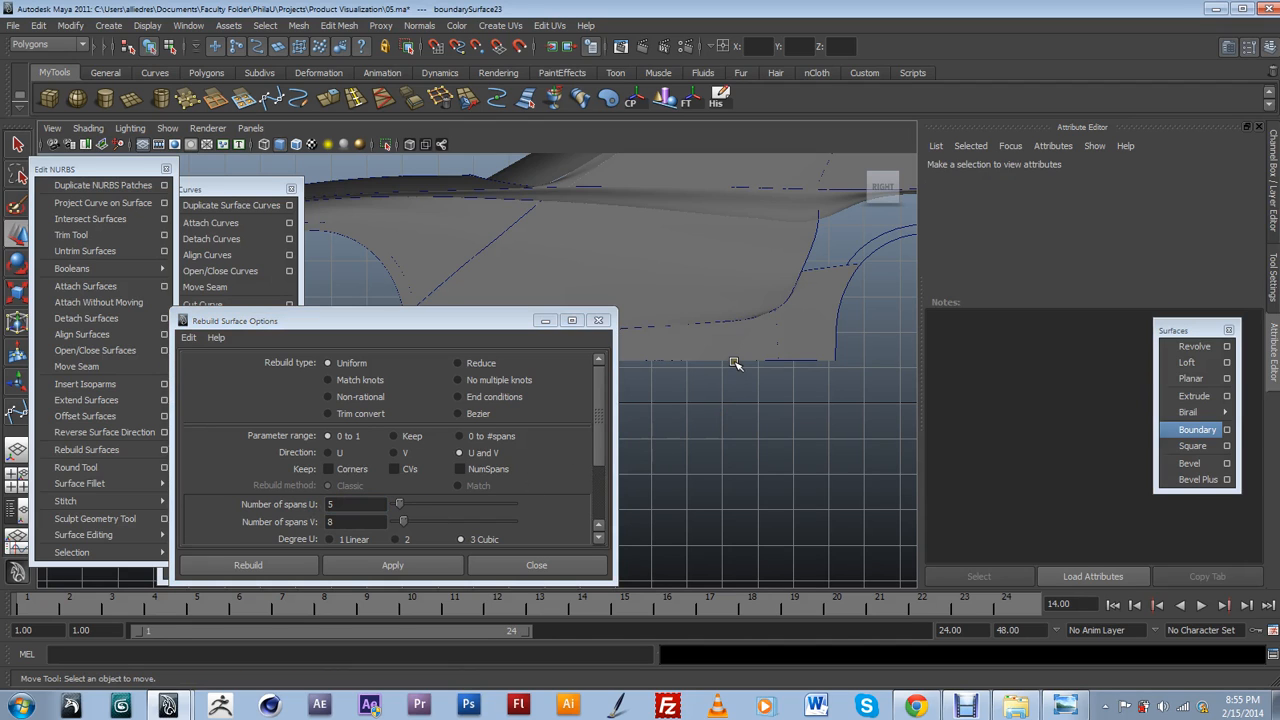
left_click(735, 362)
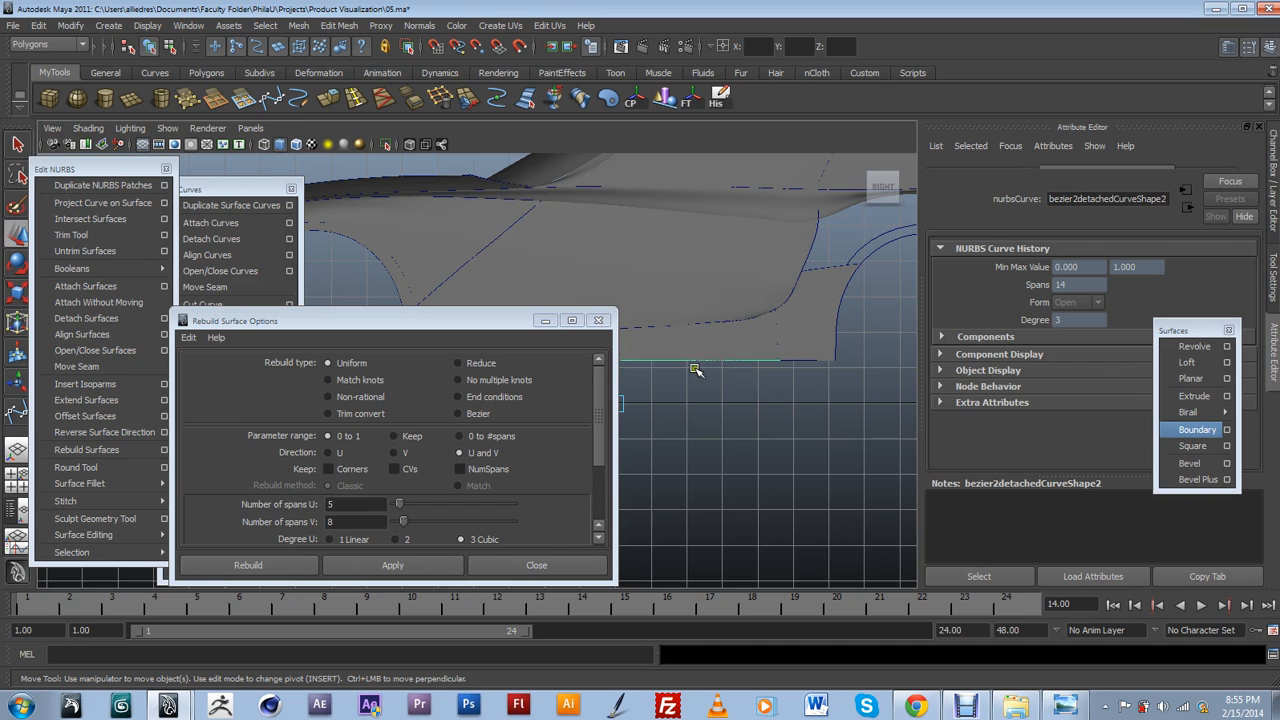
left_click_drag(340, 522, 312, 513)
left_click(680, 341)
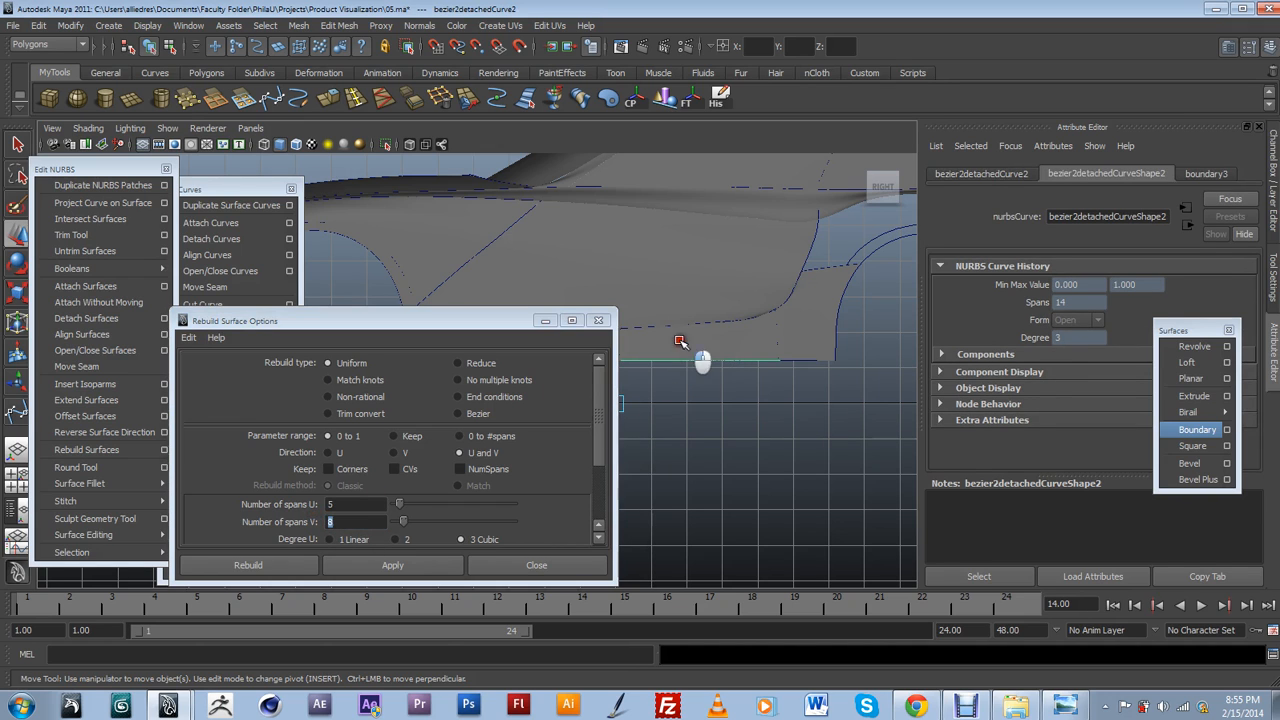
left_click(392, 563)
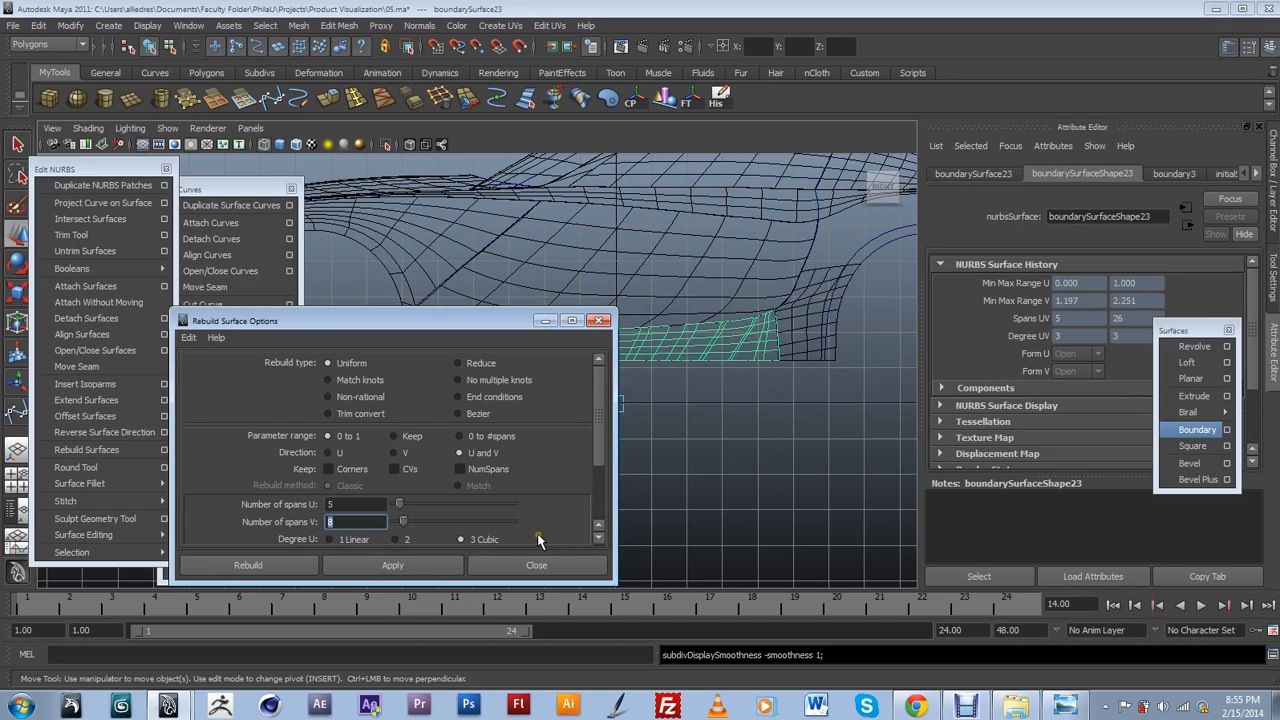
left_click(341, 521)
key("BackSpace")
key("BackSpace")
type("14")
left_click(392, 565)
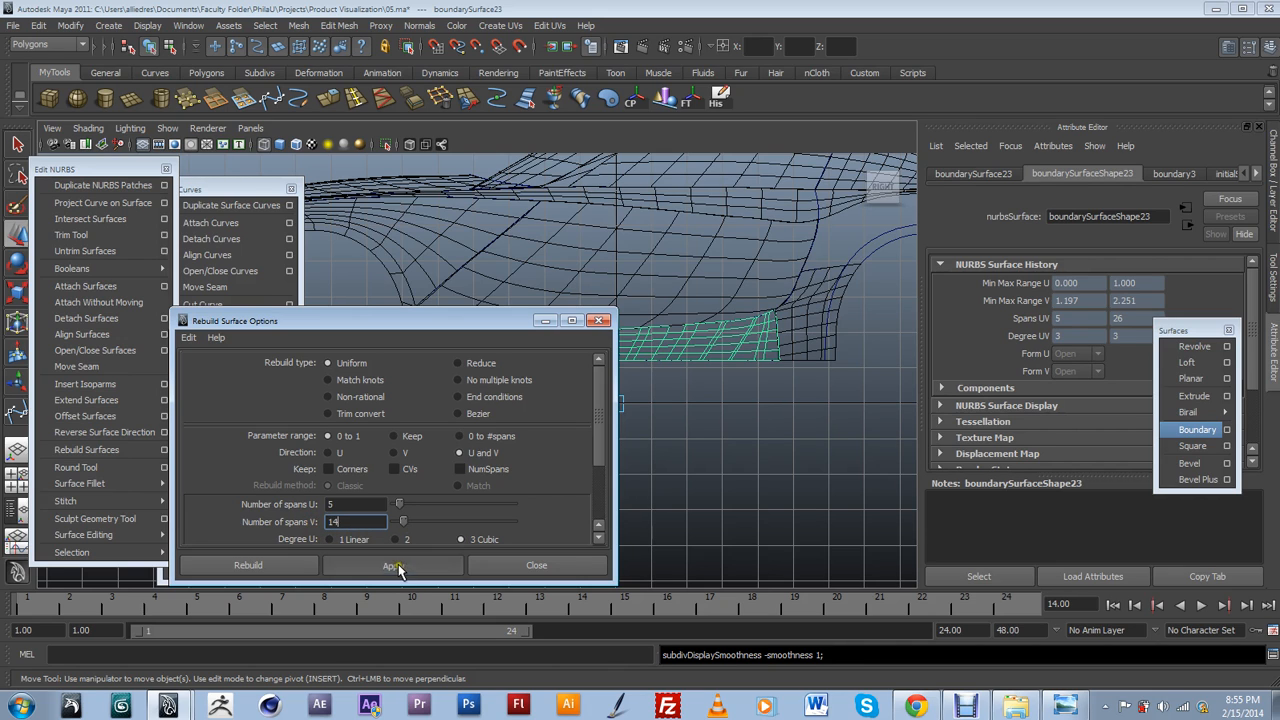
left_click(826, 488)
key("5")
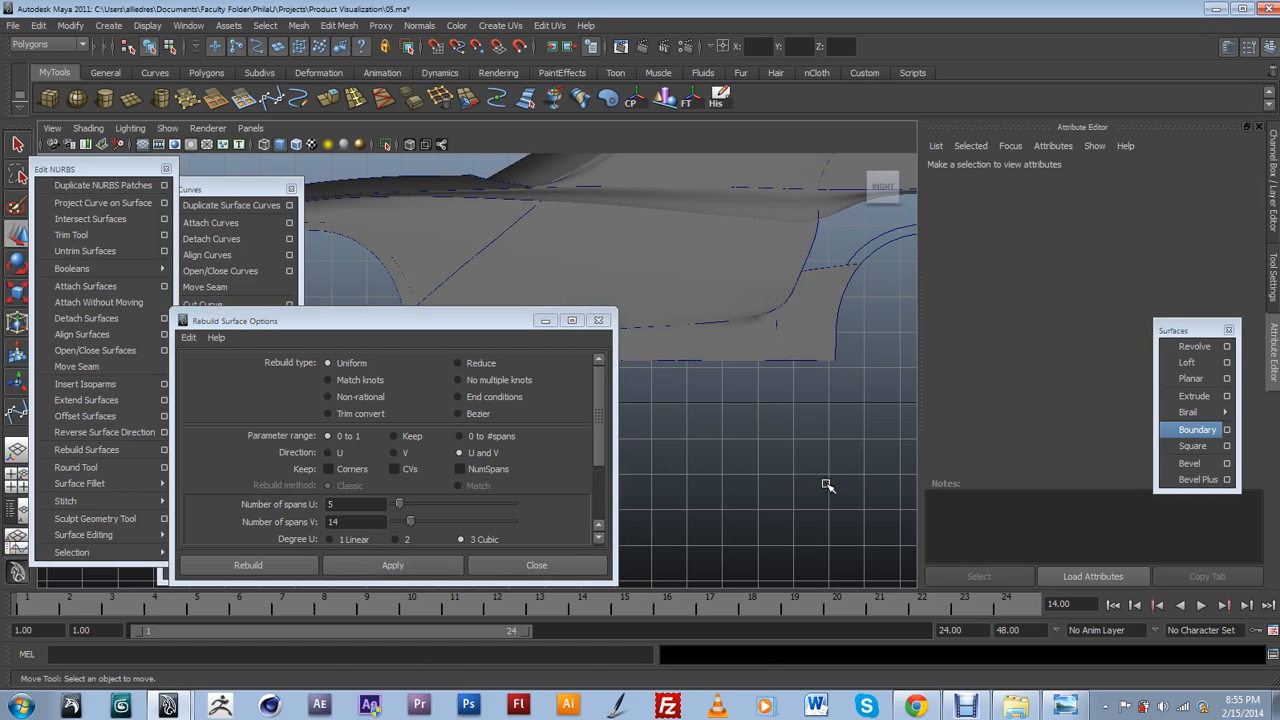
Inspect the sill surface and the open rear wheel arch area in the perspective view.
scroll(773, 412, "down", 3)
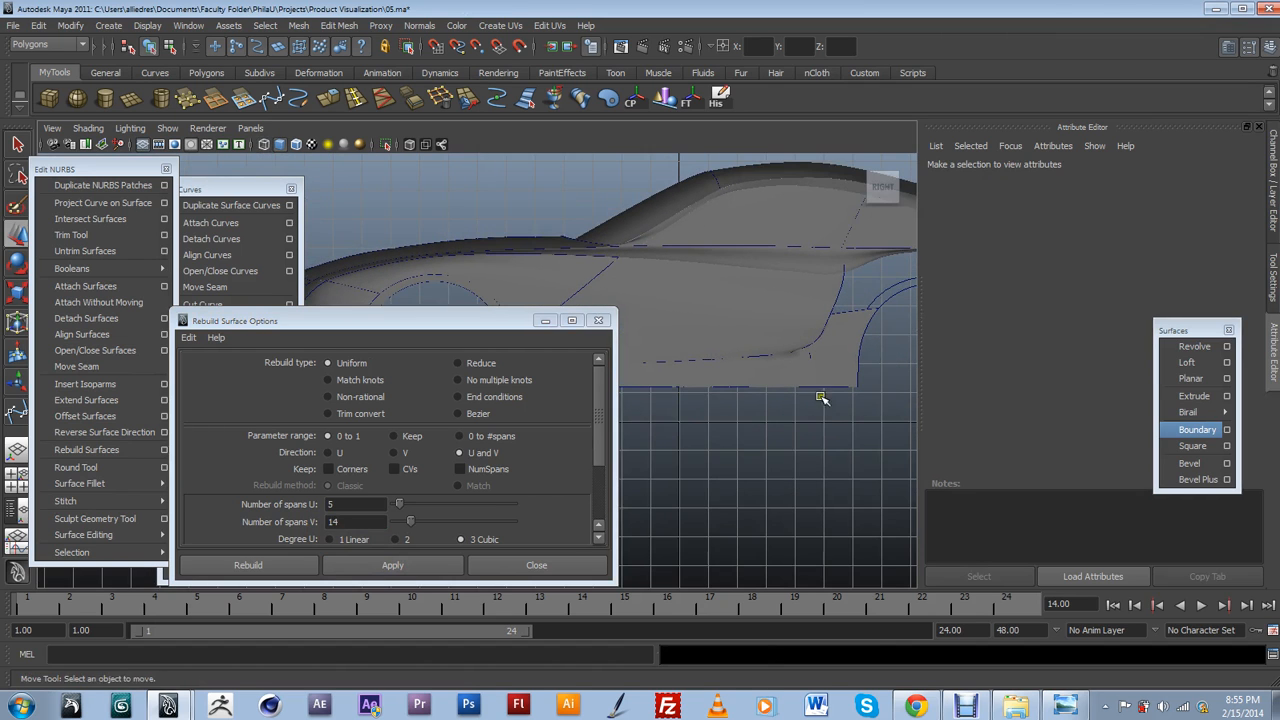
left_click(779, 378)
middle_click_drag(723, 410, 779, 371, "alt")
key("space")
left_click_drag(779, 371, 787, 404)
left_click(775, 389)
left_click_drag(737, 340, 634, 434, "alt")
scroll(632, 425, "up", 5)
left_click_drag(728, 389, 814, 370, "alt")
middle_click_drag(814, 370, 745, 372, "alt")
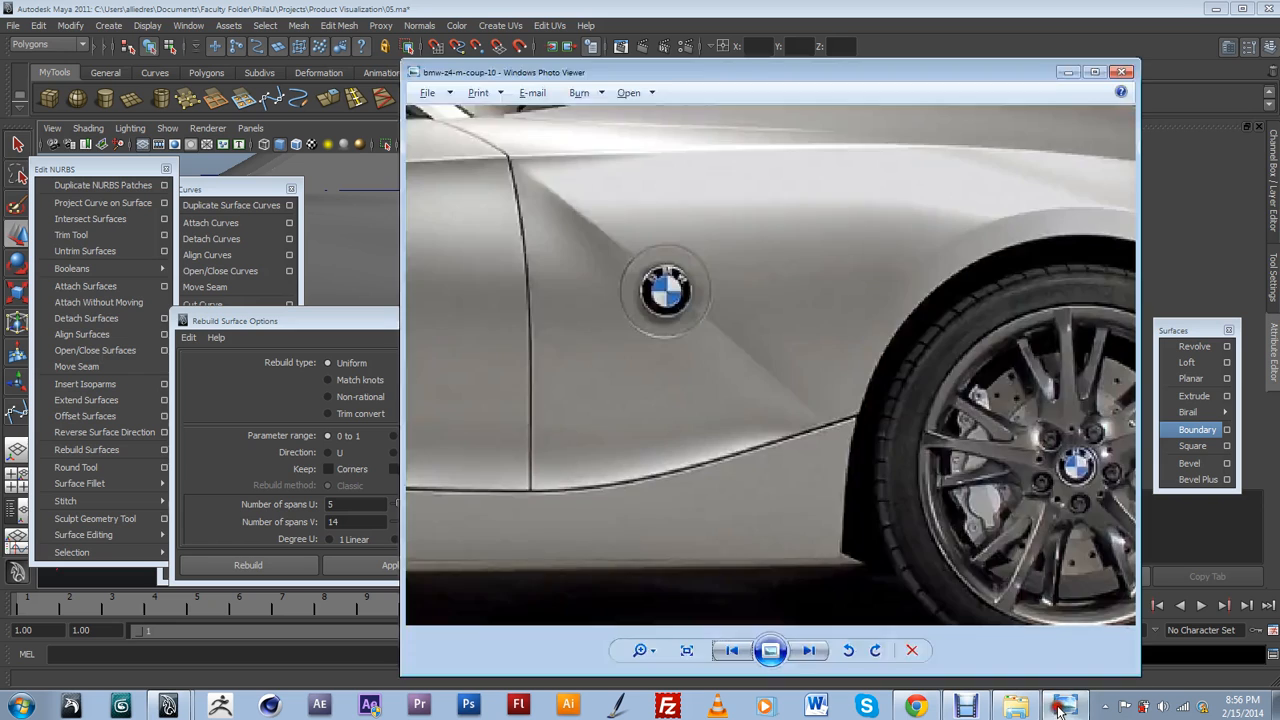
Examine the sill, rear wheel arch and rear panel lines in the bmw-z4-m-coup-10 reference photo in Windows Photo Viewer.
left_click(1065, 706)
scroll(743, 528, "down", 3)
left_click_drag(540, 480, 806, 449)
scroll(769, 463, "up", 2)
left_click_drag(620, 500, 868, 529)
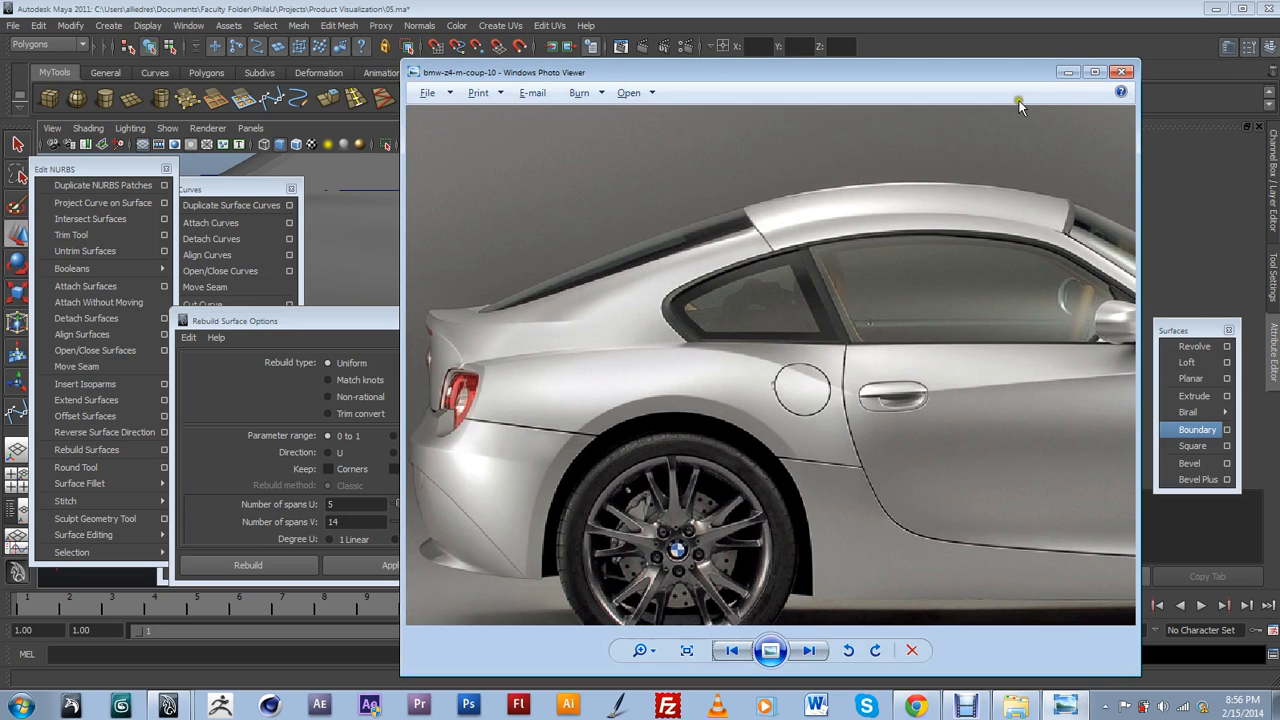
left_click(1068, 72)
left_click_drag(923, 509, 804, 504, "alt")
left_click(1065, 706)
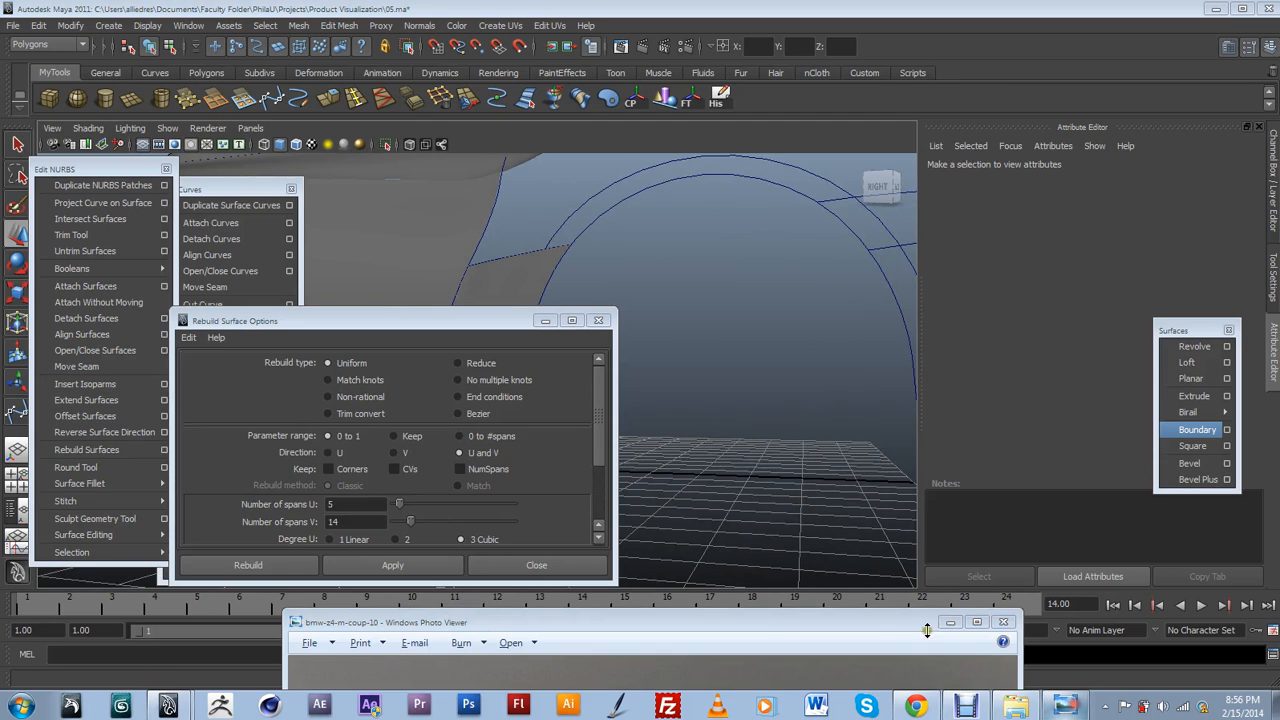
left_click_drag(777, 625, 949, 62)
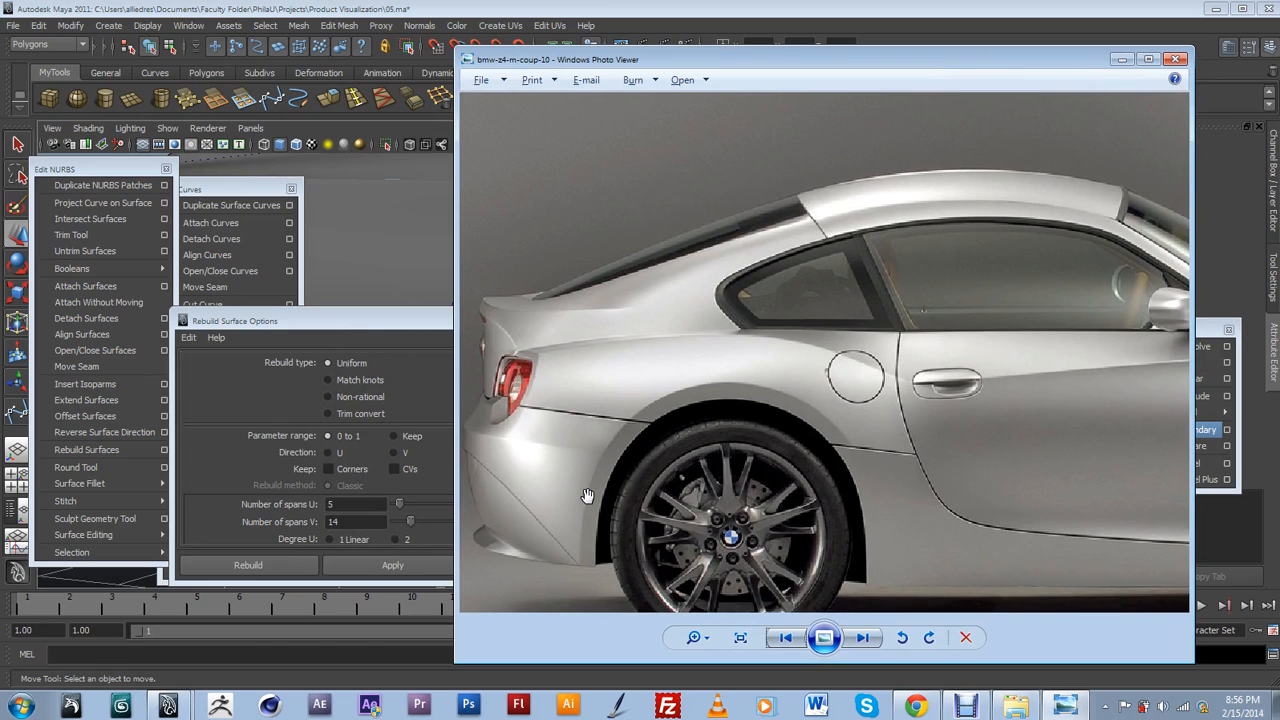
left_click_drag(902, 64, 777, 611)
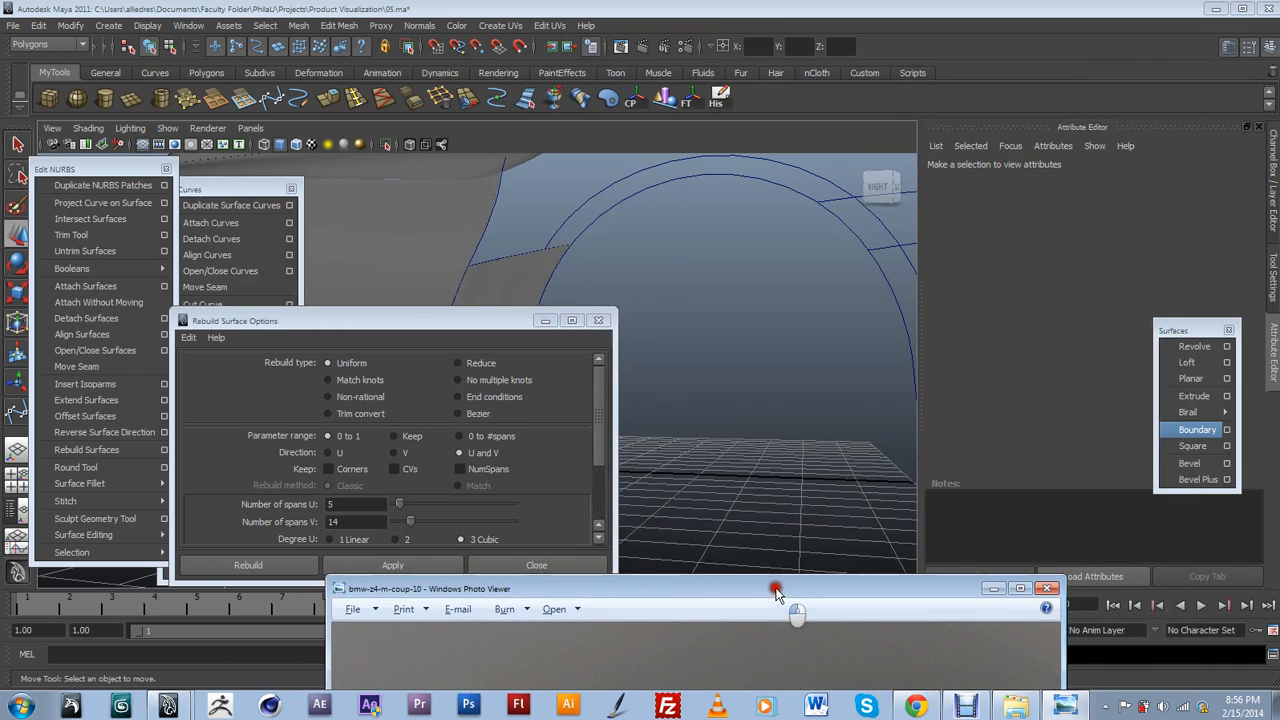
Try to loft a surface between the inner and outer rear wheel arch curves.
left_click(777, 447)
mouse_move(777, 447)
left_mouse_down("alt")
mouse_move(780, 431)
mouse_move(746, 429)
mouse_move(788, 456)
left_mouse_up("alt")
left_click(797, 323)
left_click_drag(746, 392, 817, 424, "alt")
left_click(760, 334)
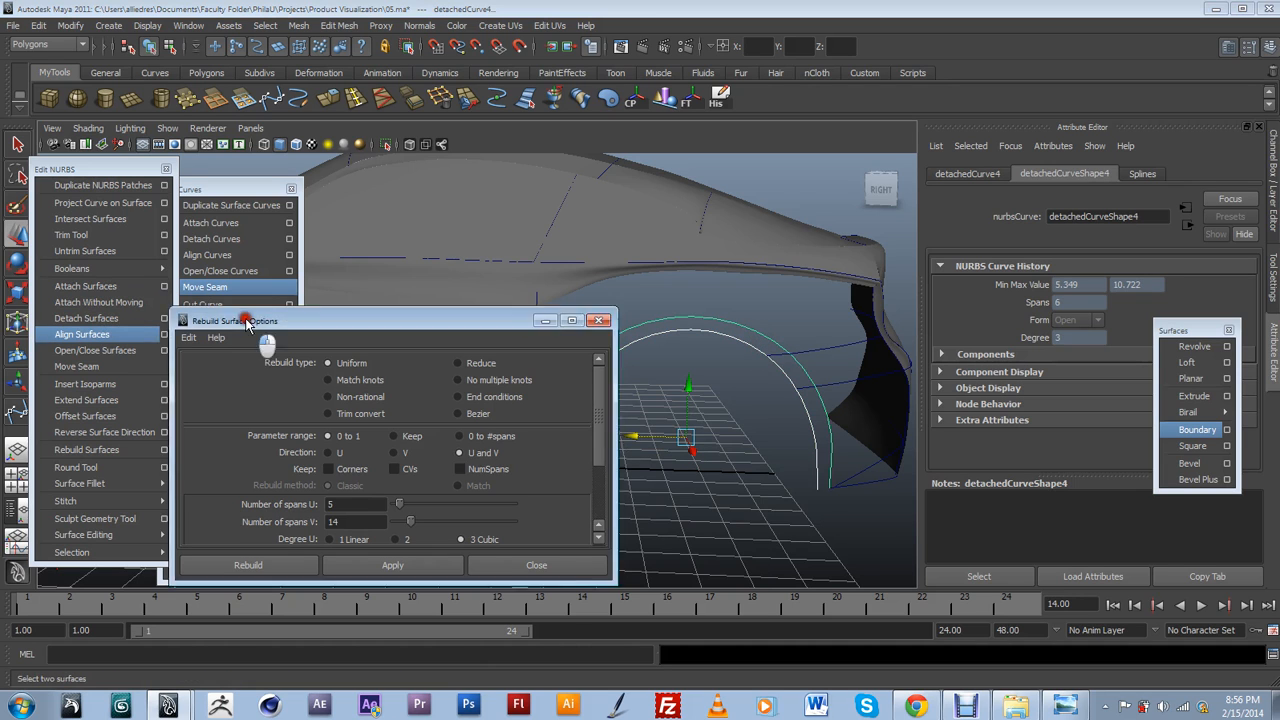
left_click_drag(257, 320, 191, 407)
left_click(1186, 362)
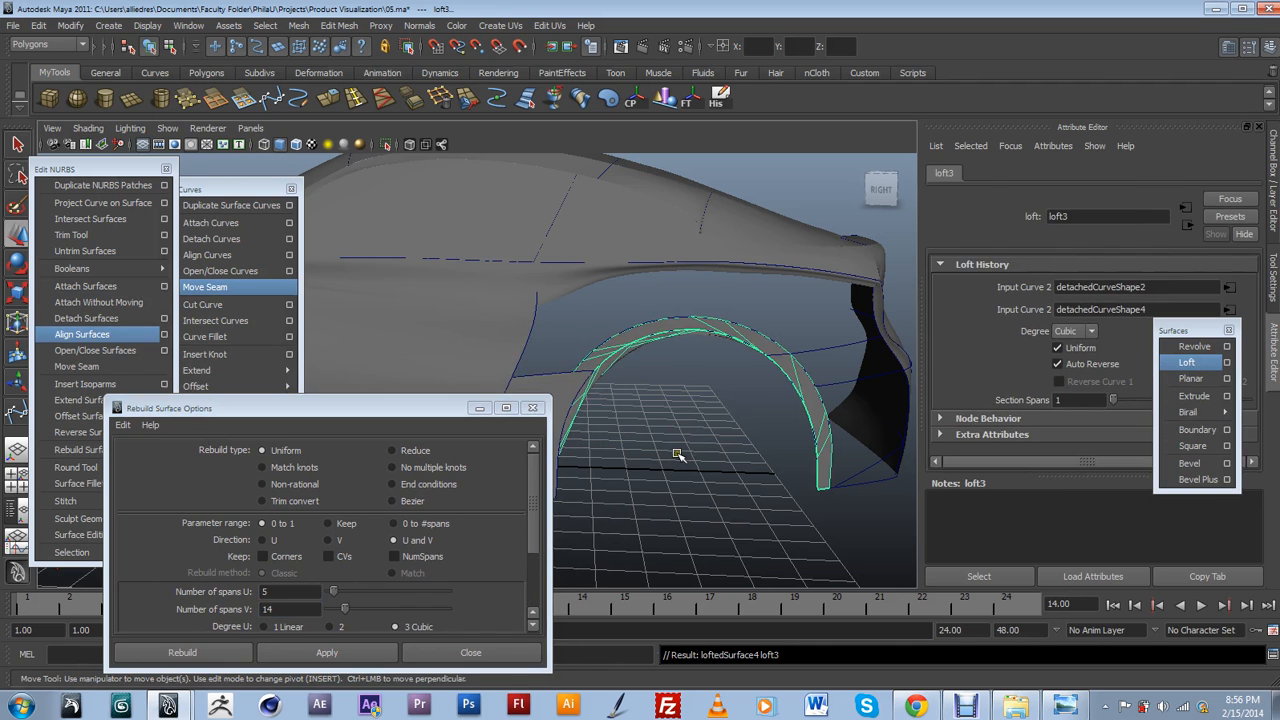
key("ctrl+z")
left_click_drag(661, 490, 598, 358, "alt")
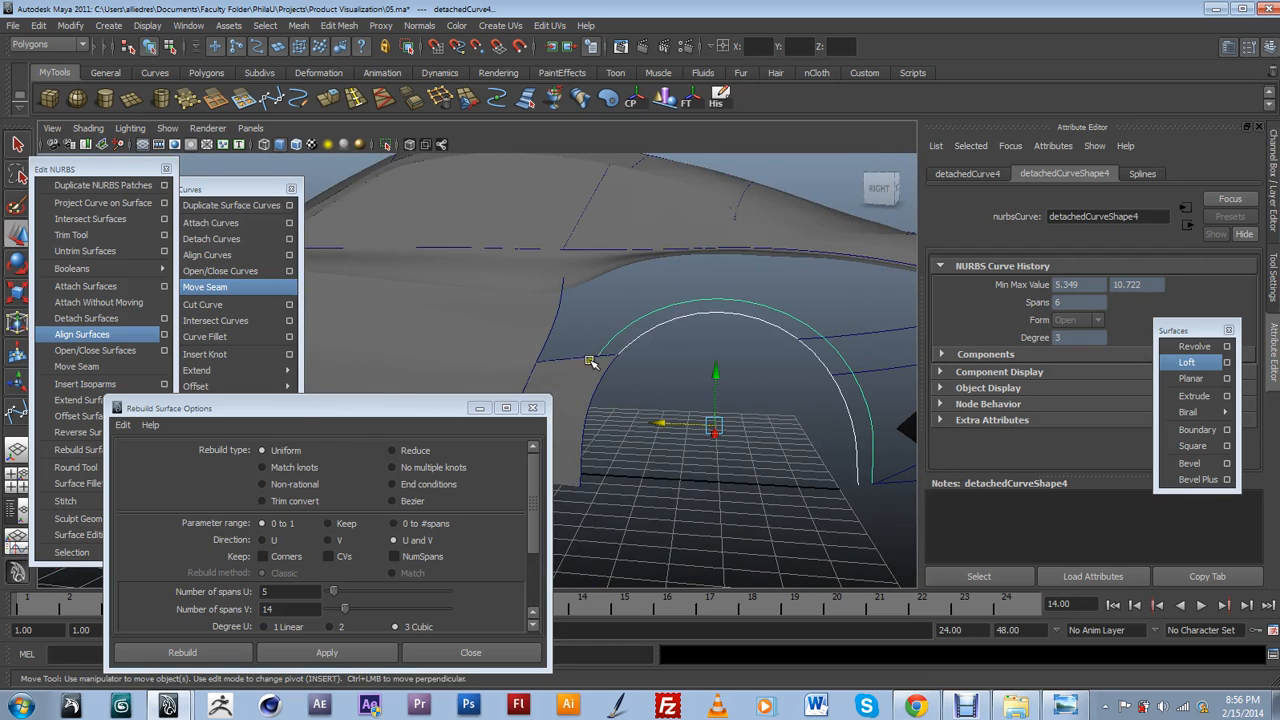
Compare the open rear wheel arch area of the model with the panel line ahead of the wheel in the bmw-z4-m-coup-10 reference photo.
left_click(594, 366)
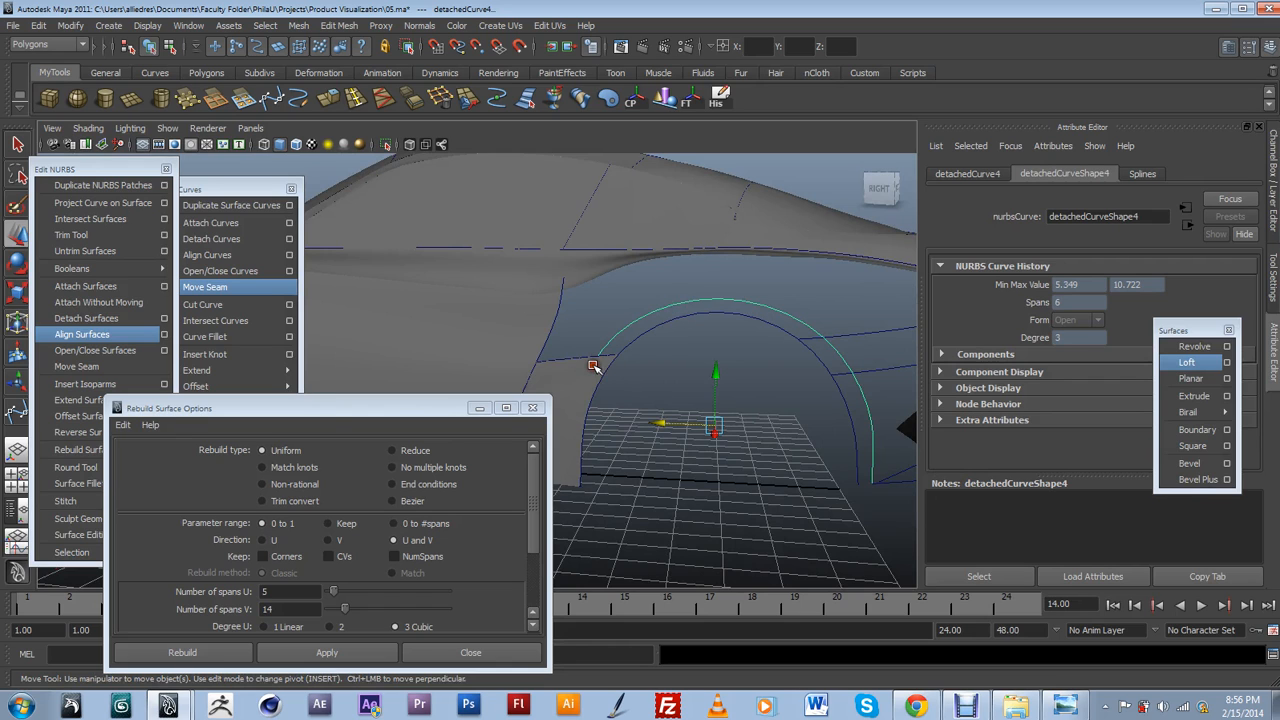
left_click_drag(634, 402, 683, 472, "alt")
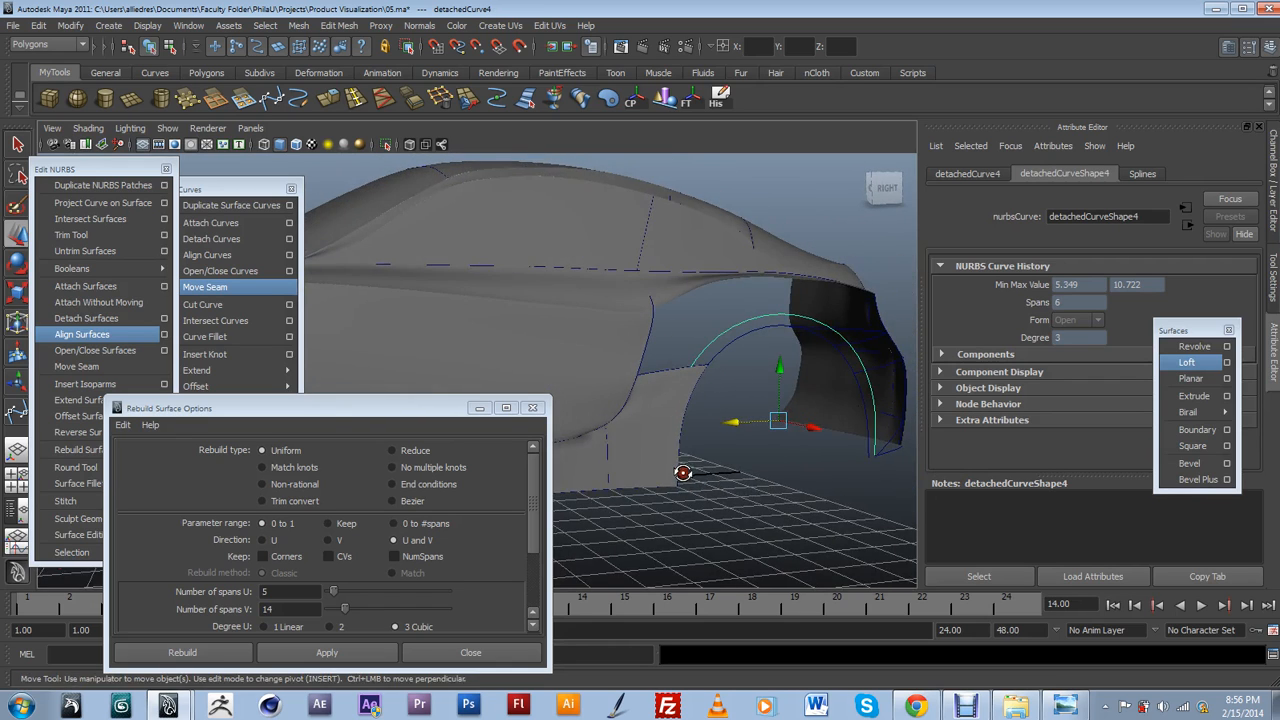
left_click_drag(679, 368, 630, 448, "alt")
left_click(1065, 705)
left_click_drag(930, 658, 987, 150)
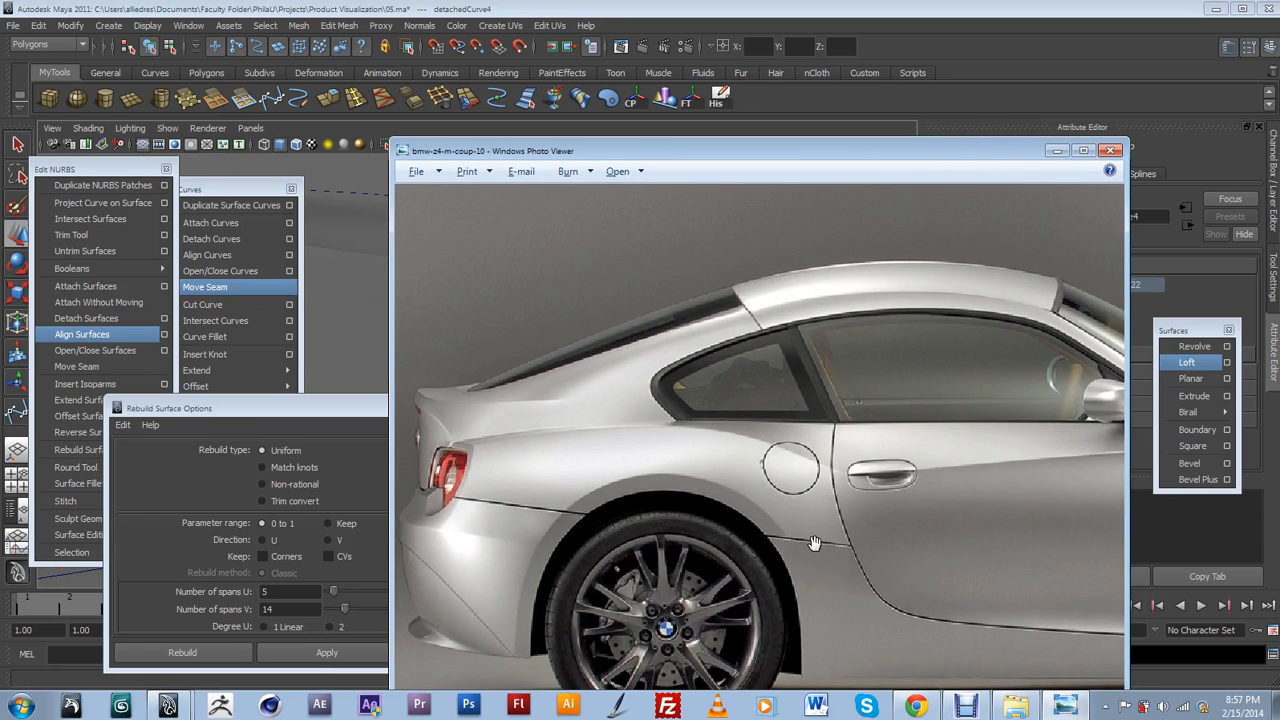
left_click_drag(884, 162, 860, 494)
left_click_drag(743, 388, 704, 394, "alt")
scroll(702, 431, "down", 4)
scroll(660, 457, "up", 4)
left_click_drag(660, 457, 637, 444, "alt")
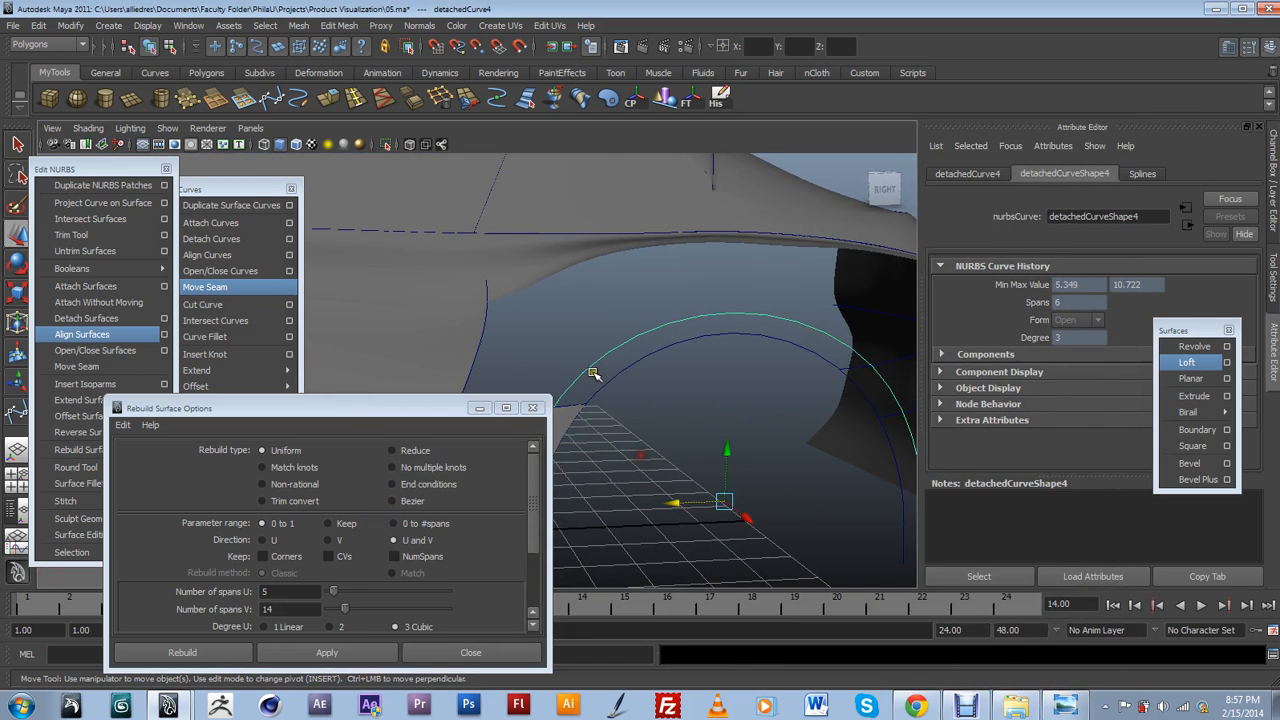
Detach the outer rear wheel arch curve at the point where it meets the sill surface's upper edge.
left_click(600, 422)
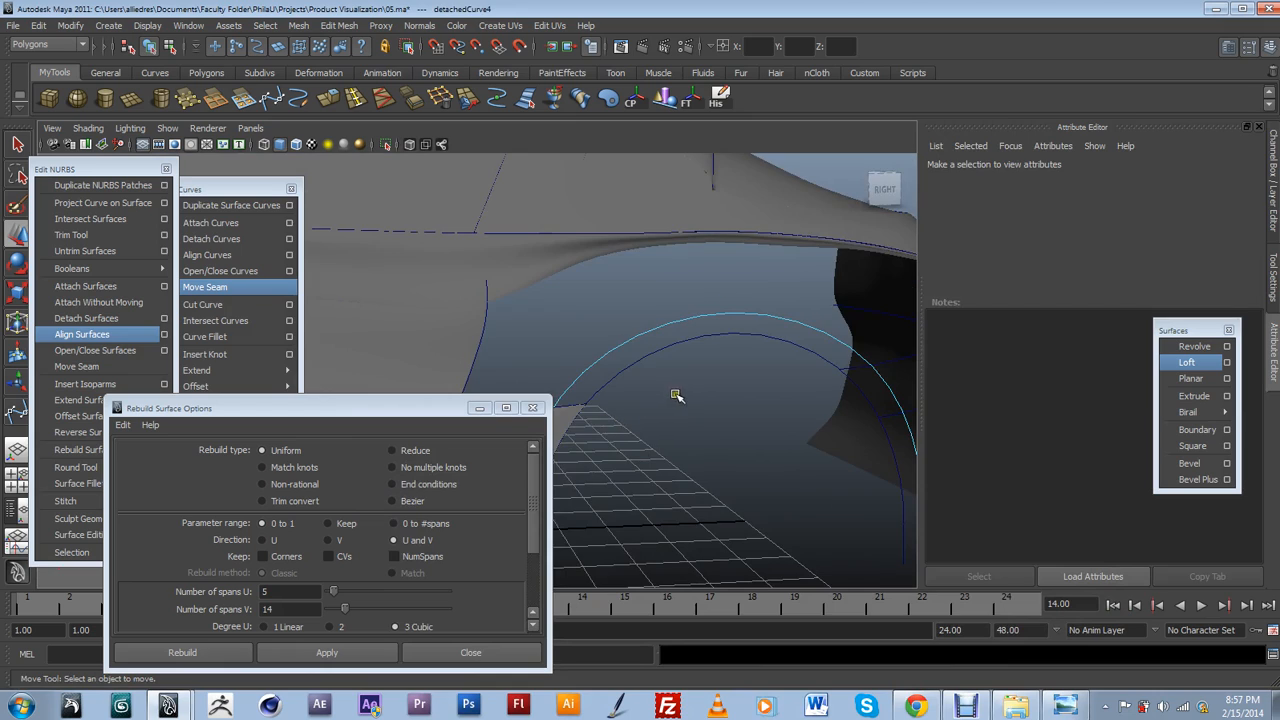
middle_click_drag(675, 394, 778, 354, "alt")
left_click(659, 368)
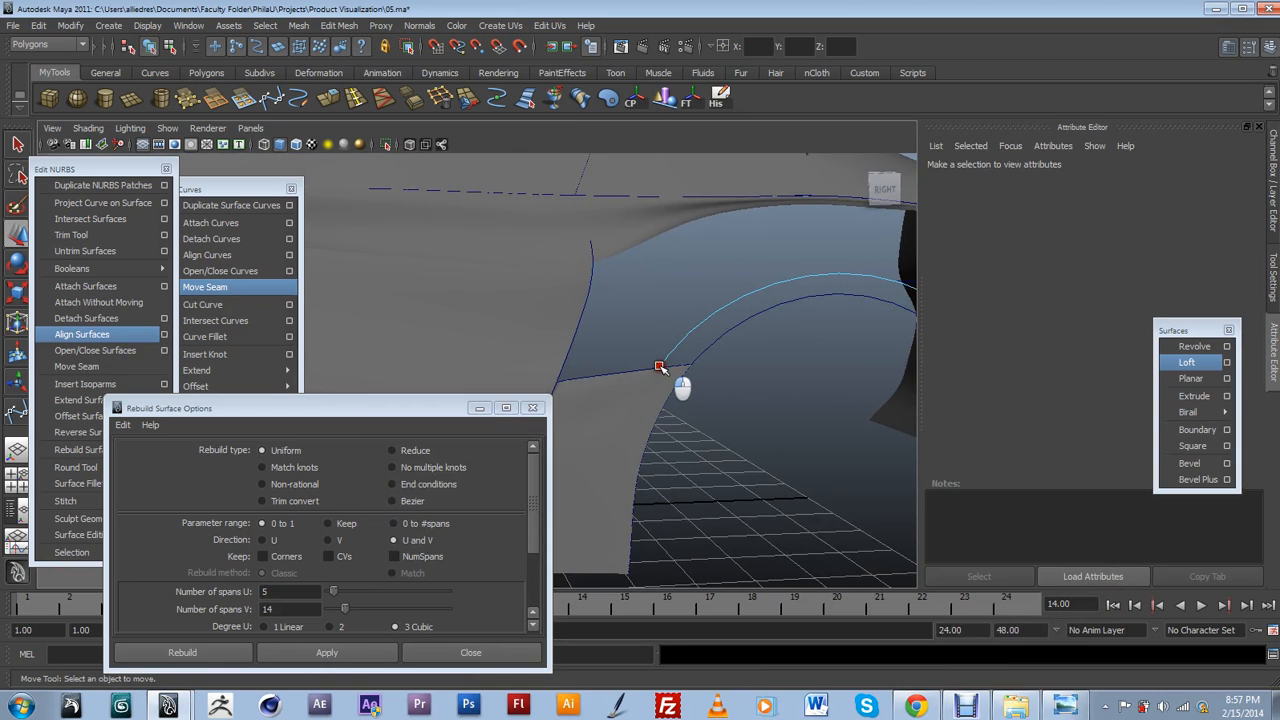
left_click(216, 239)
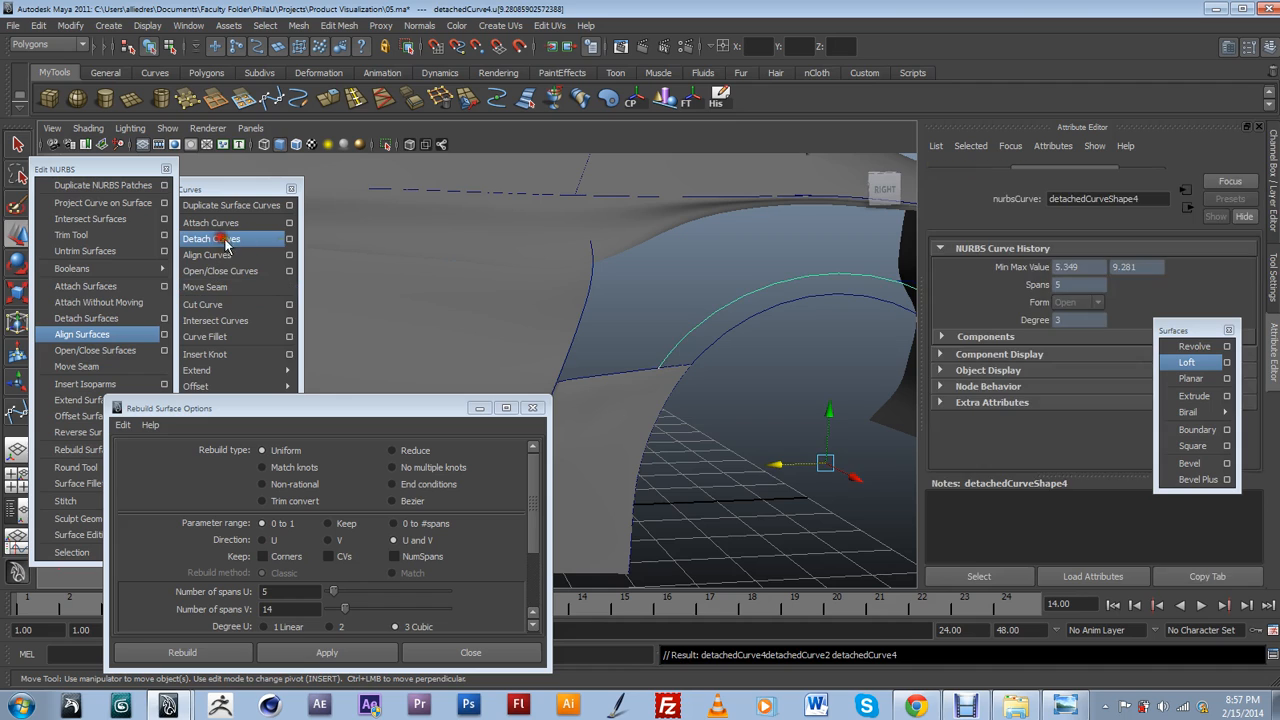
Detach the inner rear wheel arch curve at the sill surface's upper rear corner.
left_click(716, 338)
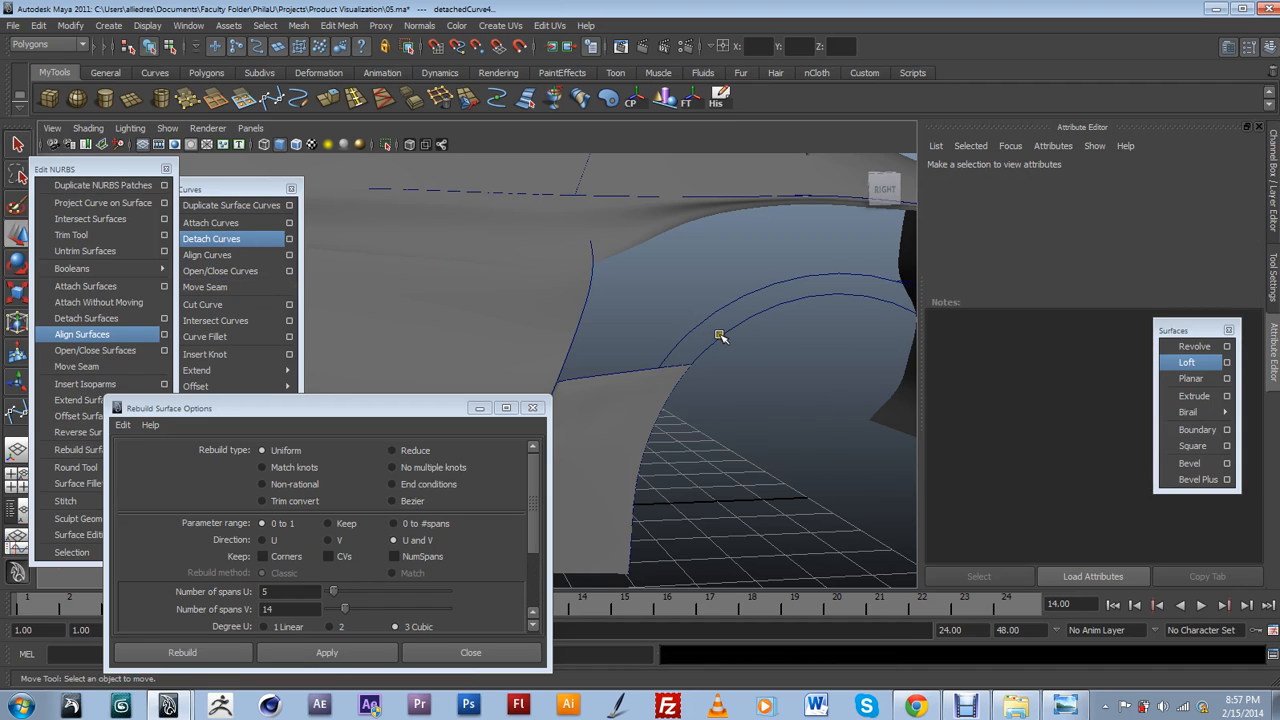
left_click(720, 336)
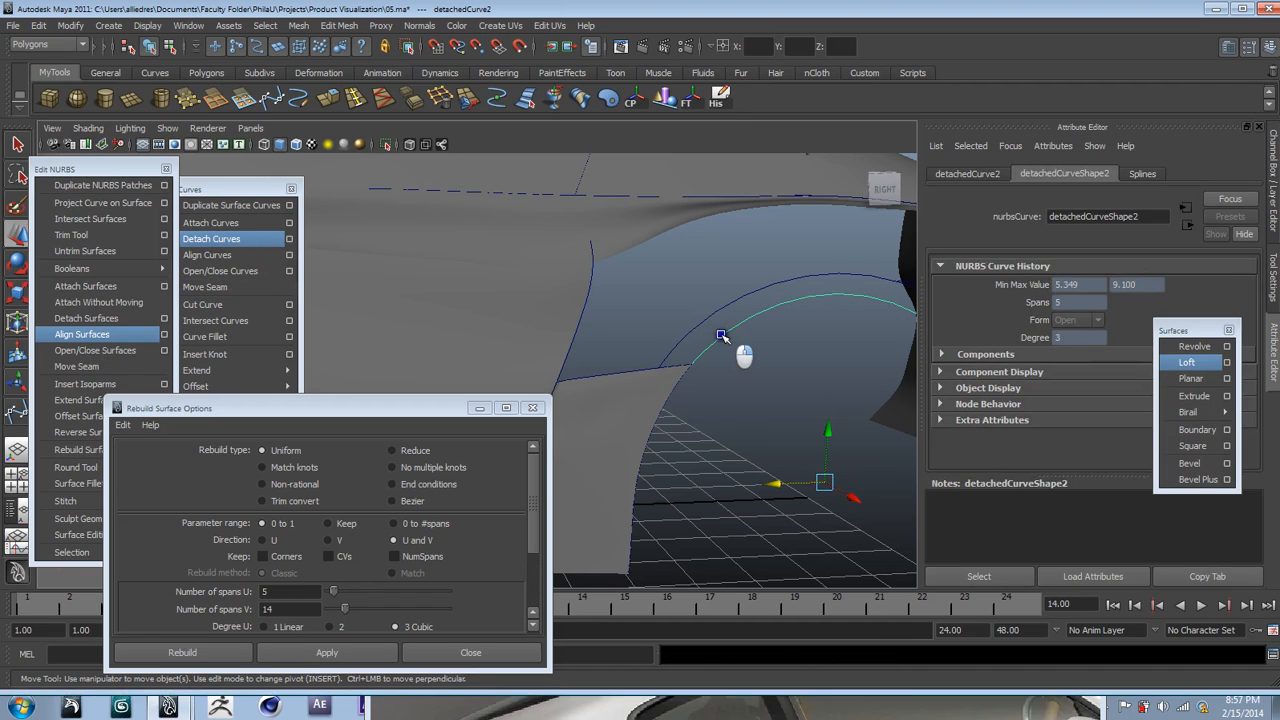
left_click(722, 306)
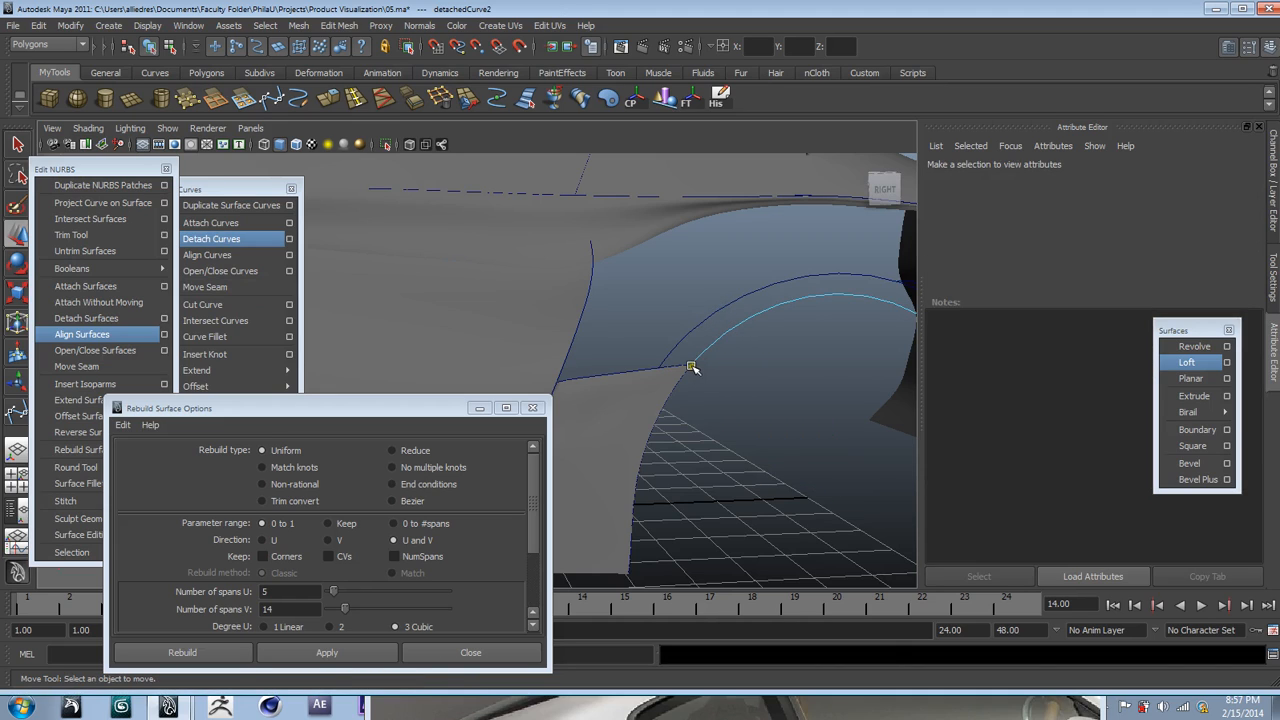
left_click(692, 368)
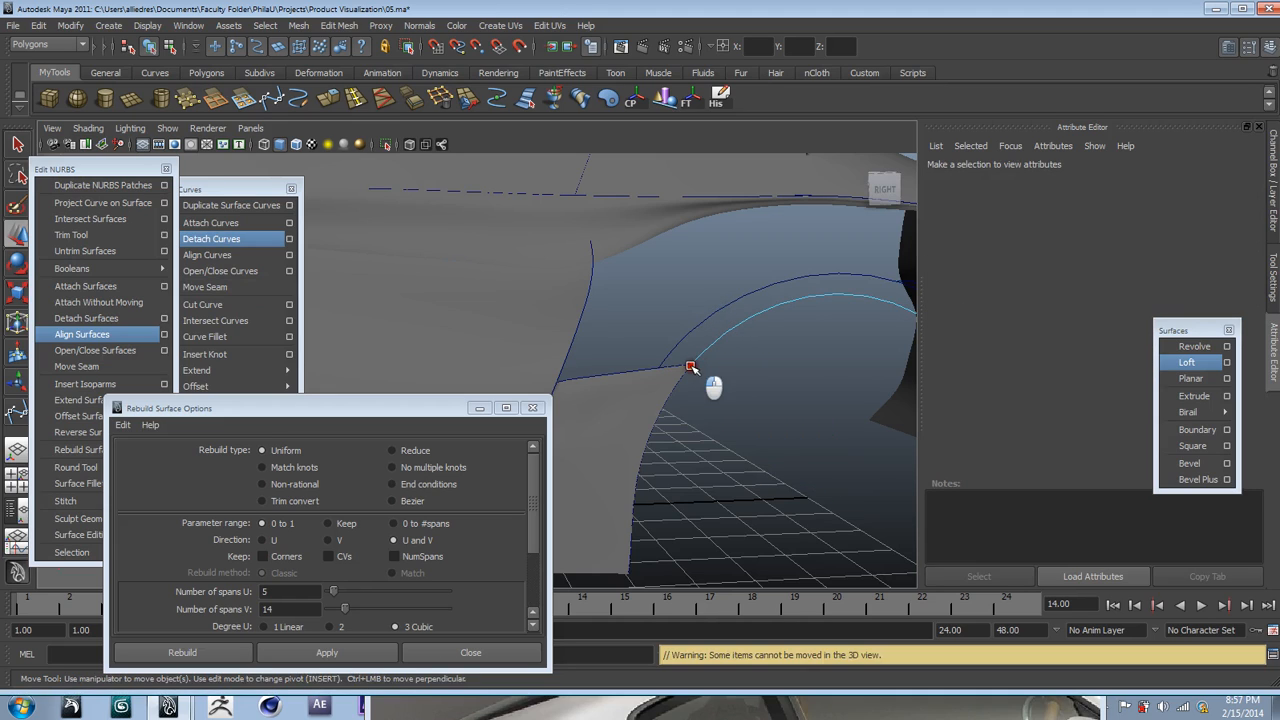
left_click(212, 240)
Loft a surface between the shortened inner and outer rear wheel arch curves to form the arch lip.
left_click(758, 330)
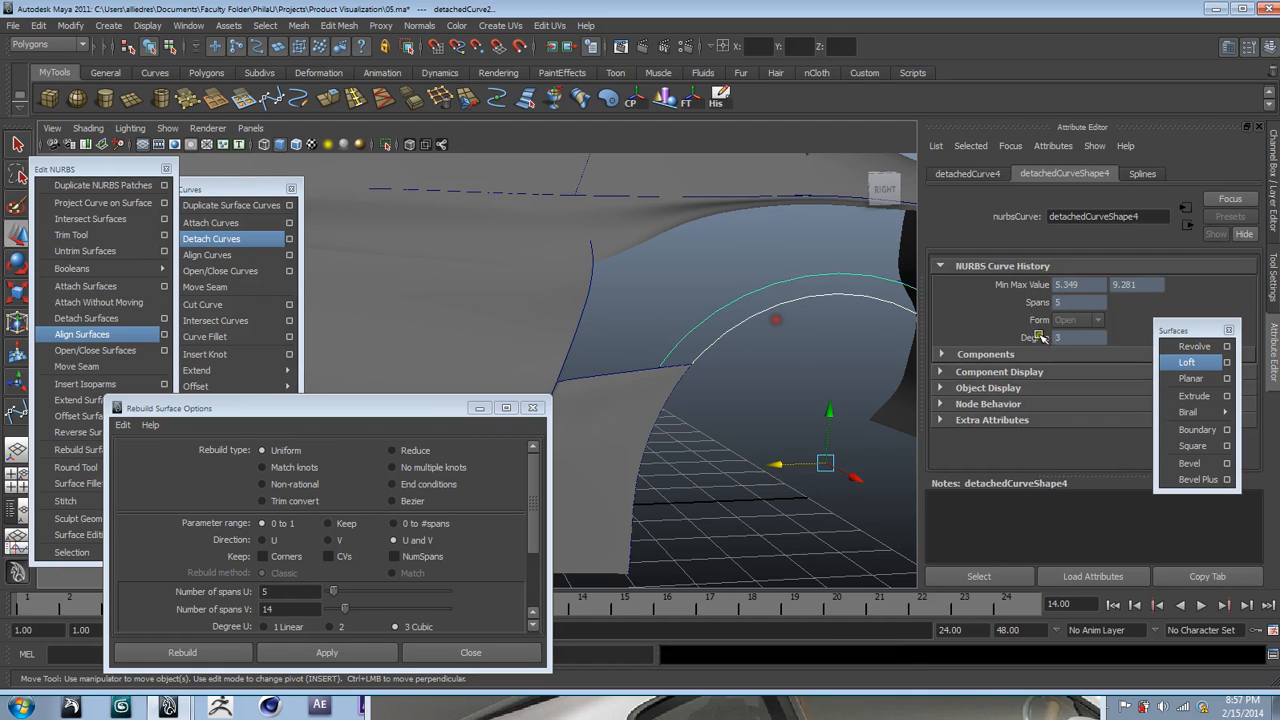
left_click(1188, 362)
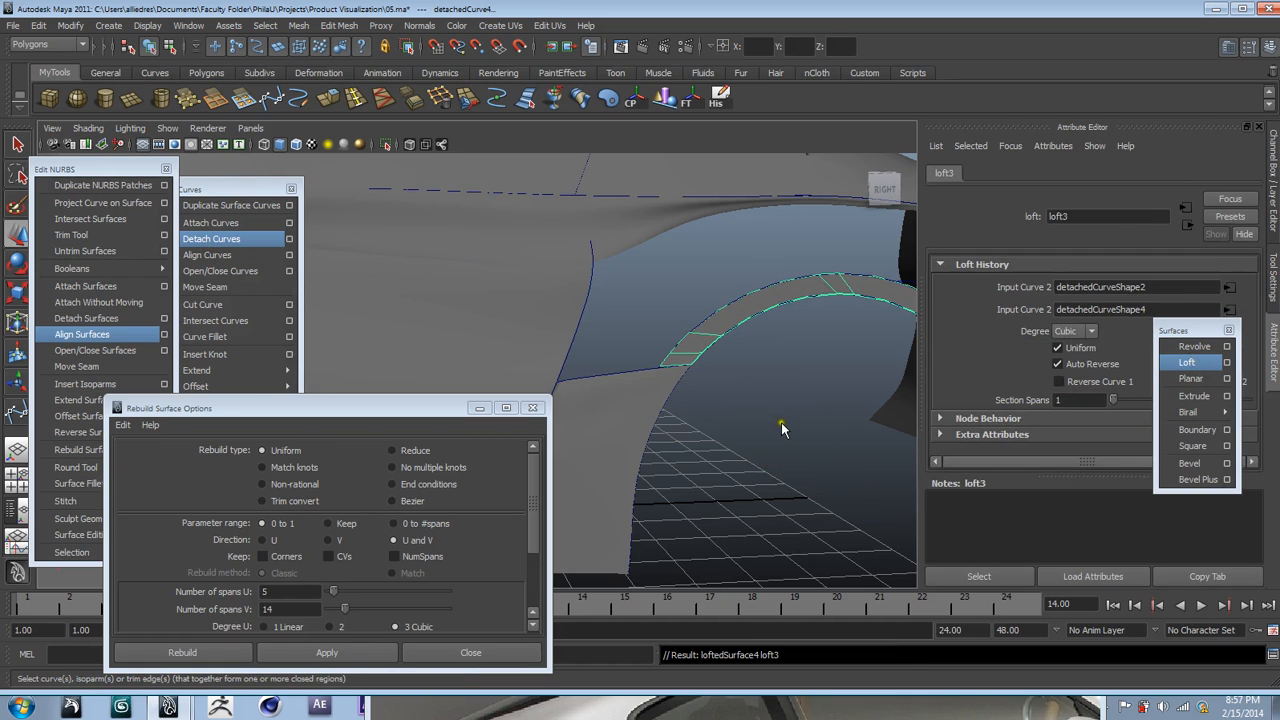
right_click_drag(781, 422, 660, 429, "alt")
left_click_drag(660, 429, 771, 366, "alt")
left_click(736, 448)
left_click(764, 310)
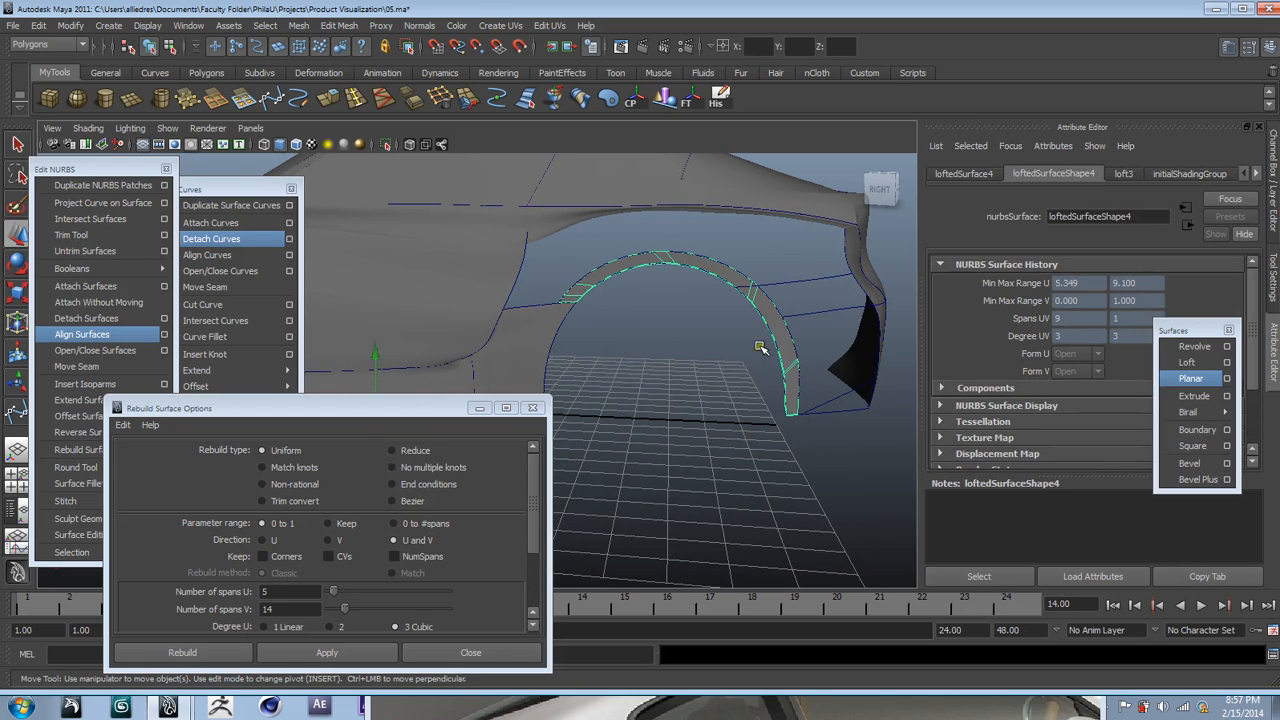
left_click(797, 241)
left_click_drag(735, 398, 787, 405, "alt")
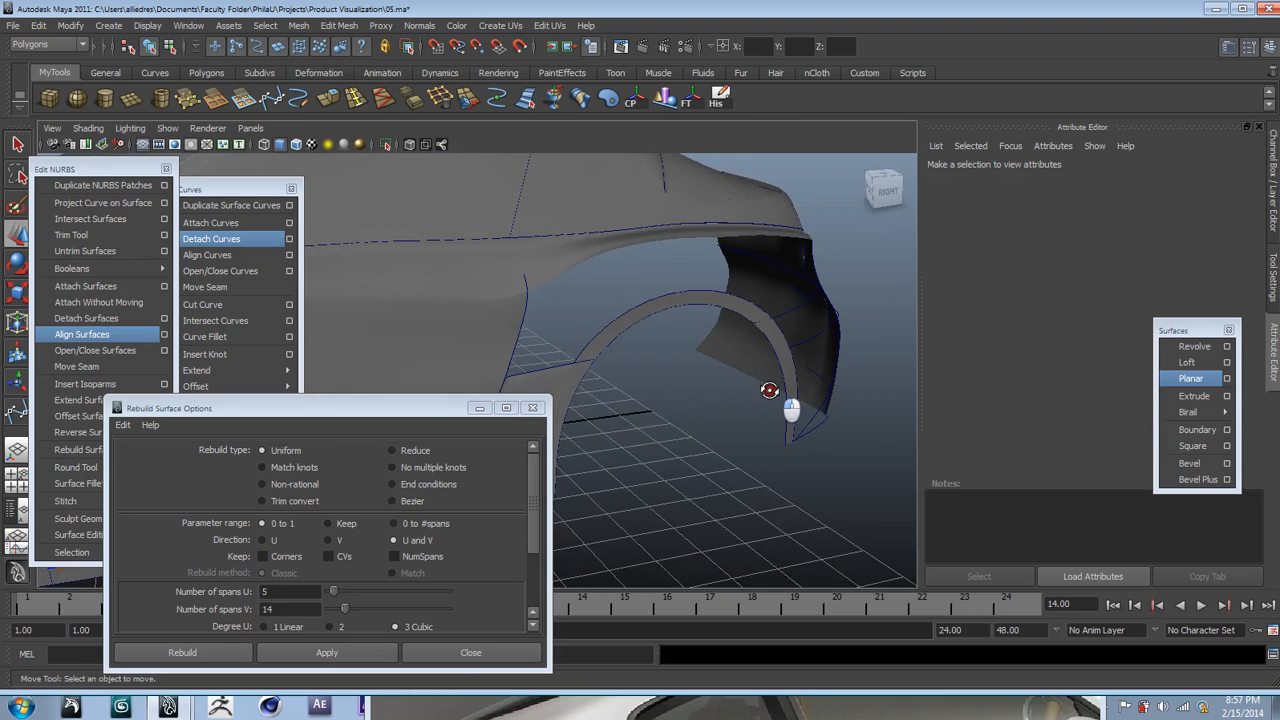
left_click(792, 307)
left_click_drag(797, 338, 733, 340, "alt")
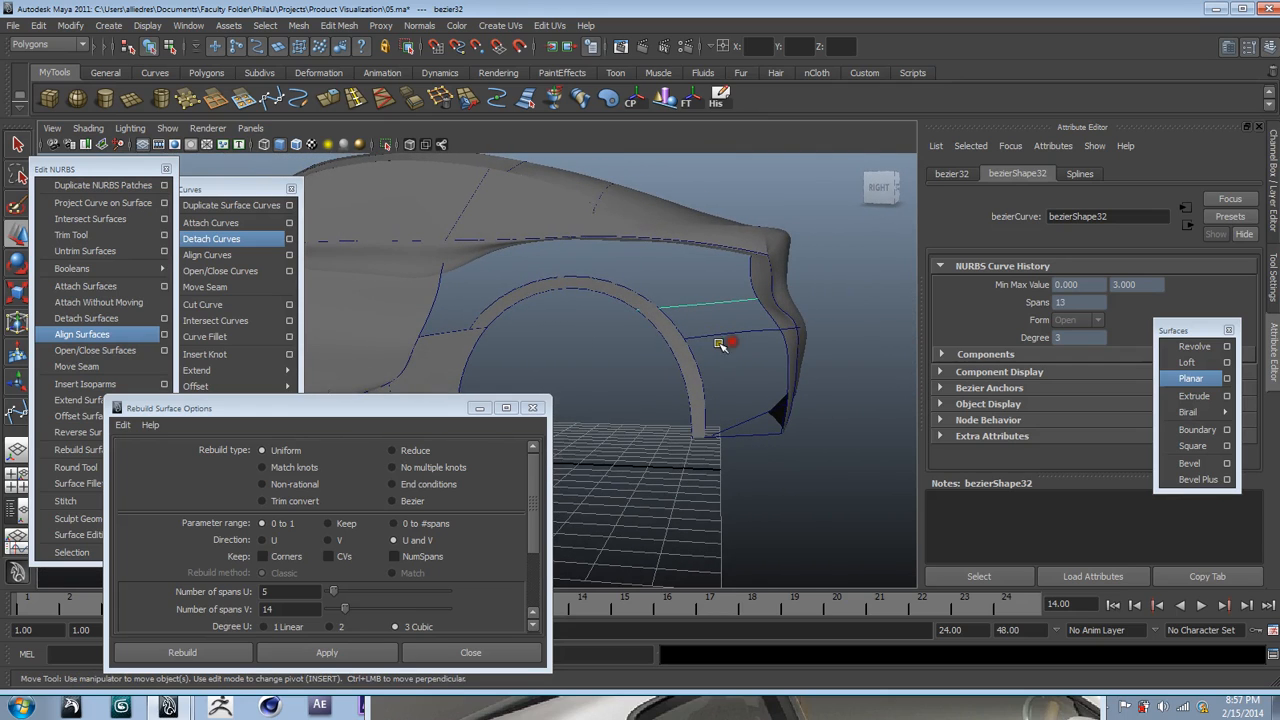
Delete the lofted wheel arch strip's construction history and add the strip to the Surfaces layer.
left_click(673, 327)
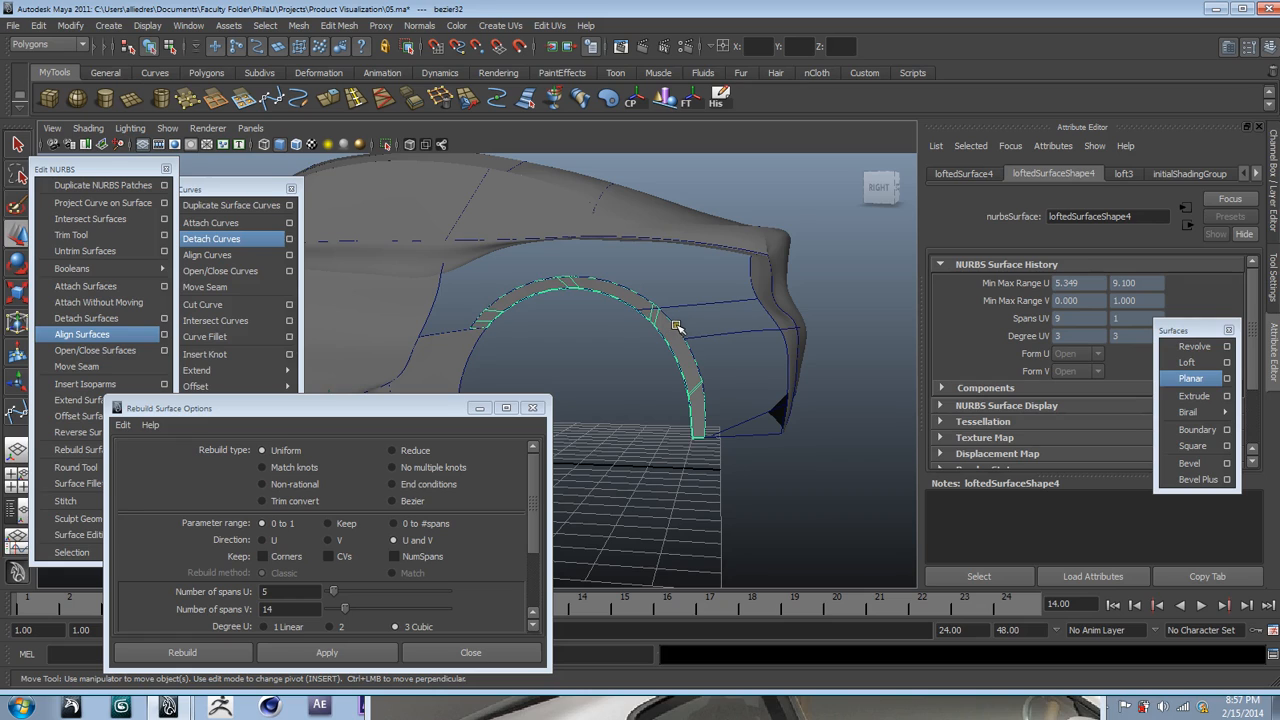
left_click(668, 330)
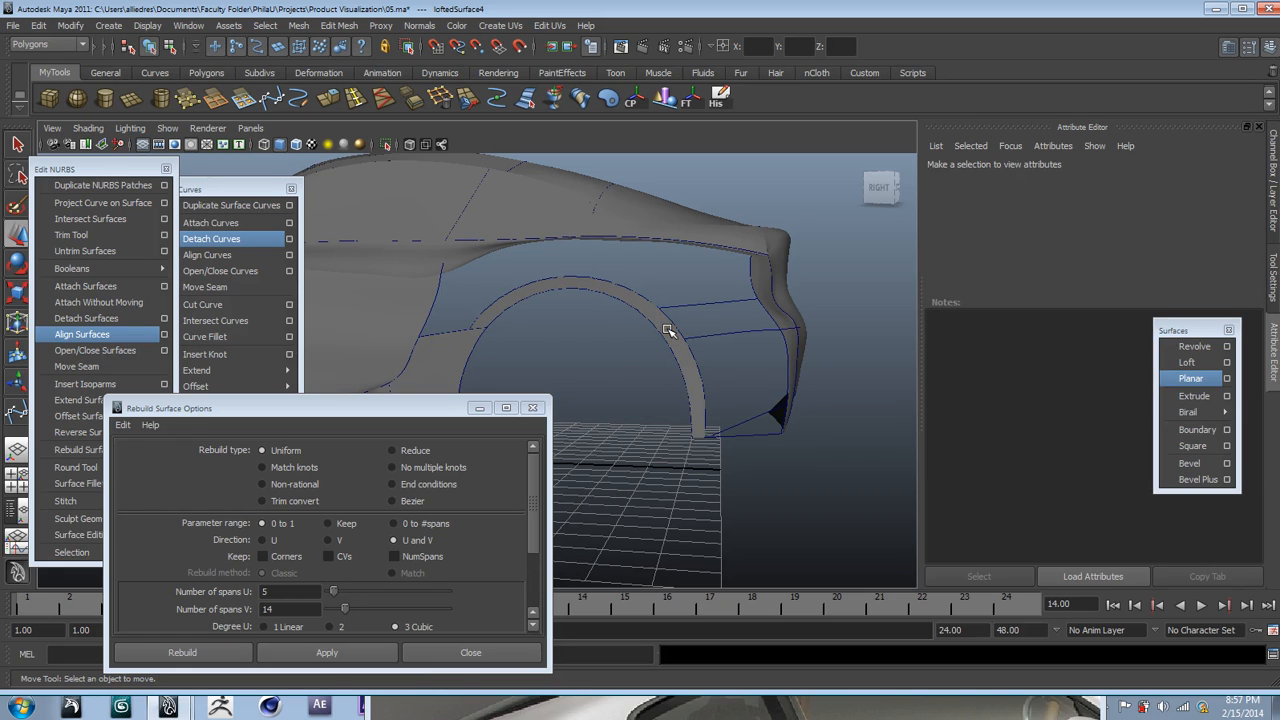
left_click(668, 330)
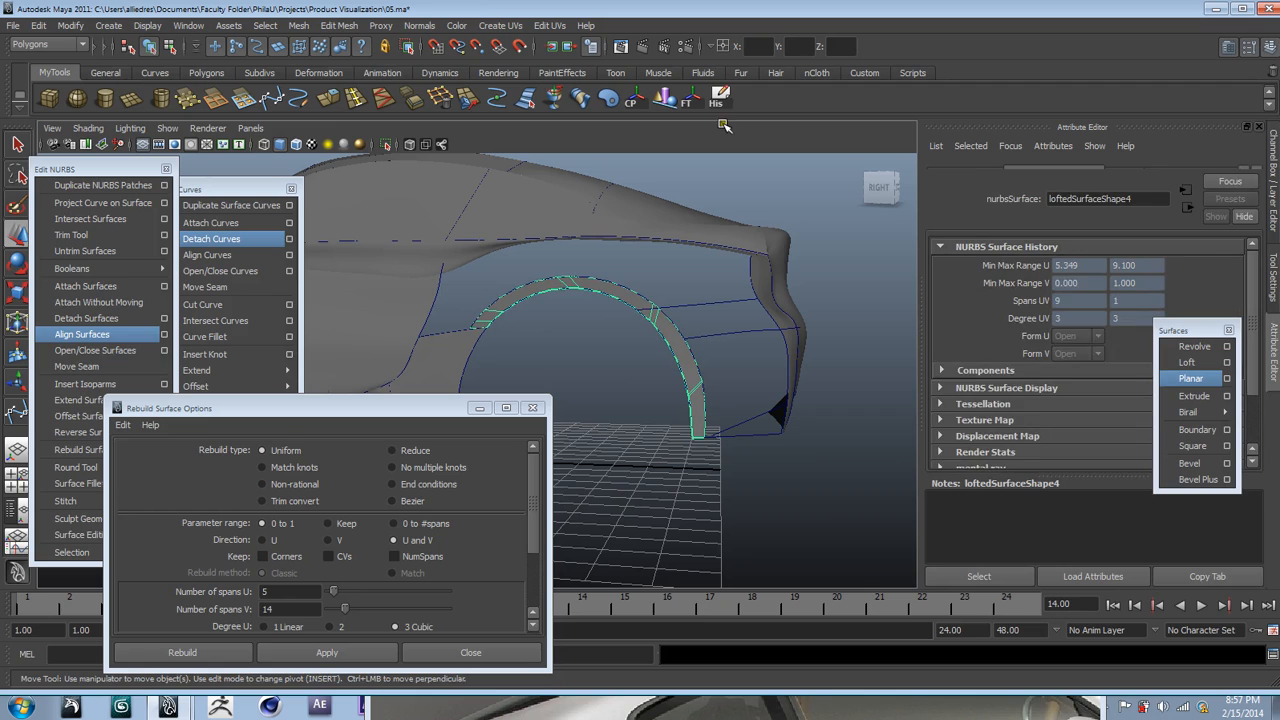
left_click_drag(654, 391, 770, 388, "alt")
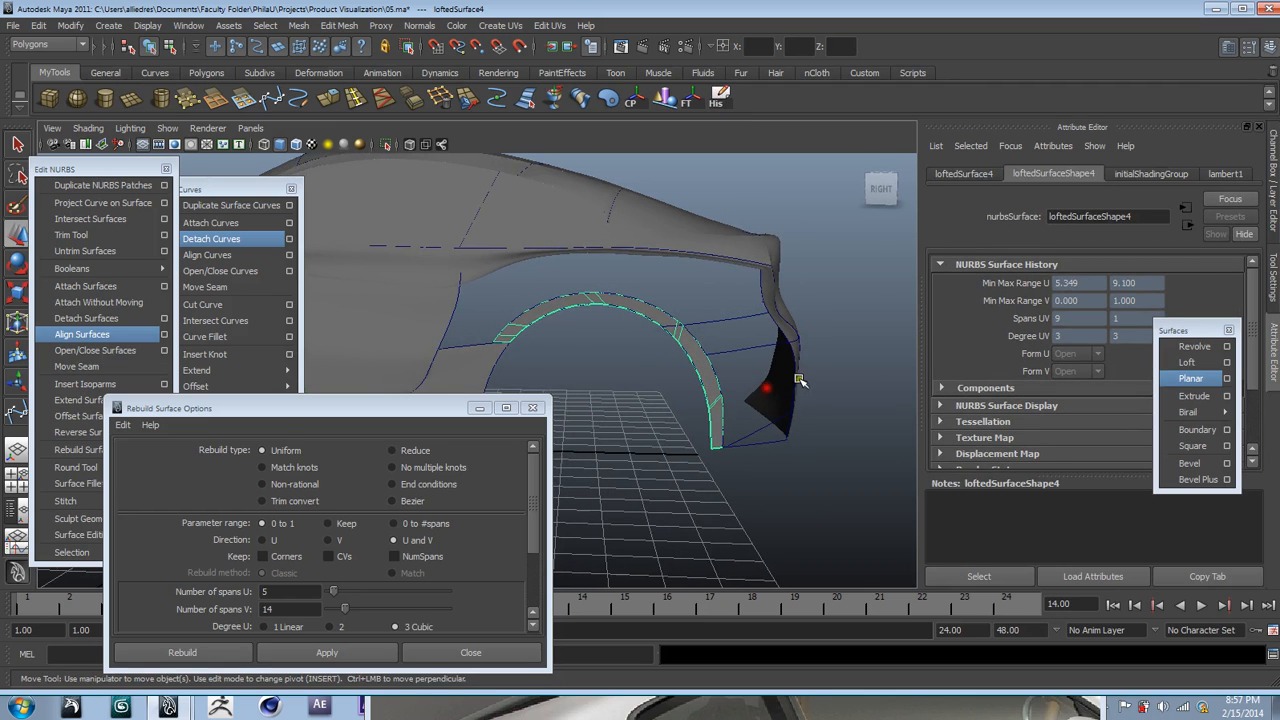
left_click(1273, 185)
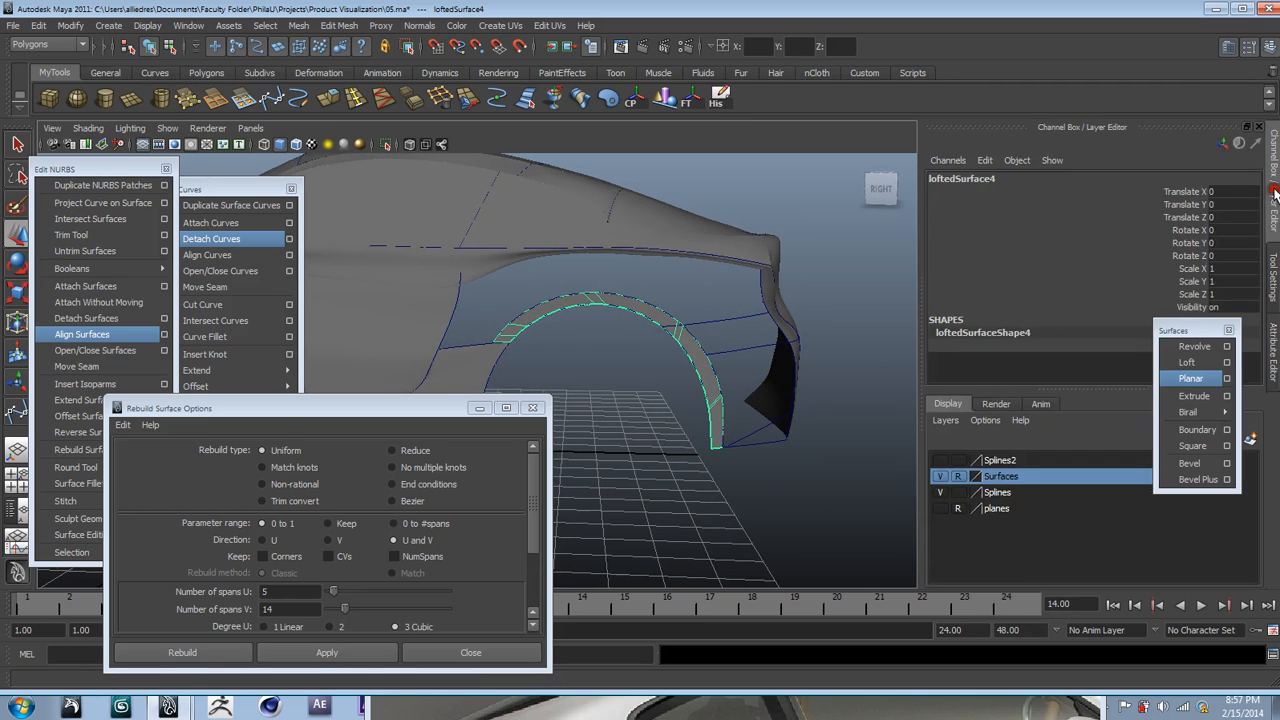
right_click(1038, 481)
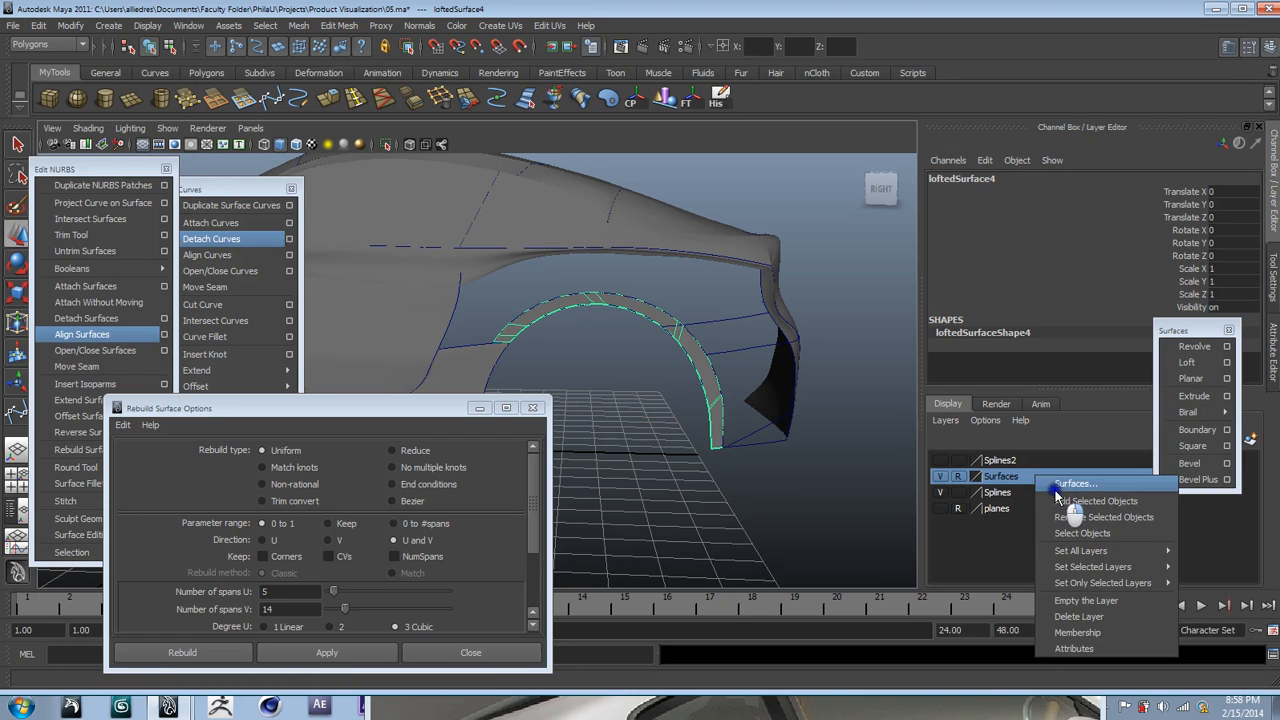
right_click(1061, 500)
left_click(804, 503)
Compare the curves between the wheel arch and the rear bumper with the panel lines in the bmw-z4-m-coup-10 reference photo.
left_click_drag(687, 489, 660, 405, "alt")
left_click(660, 396)
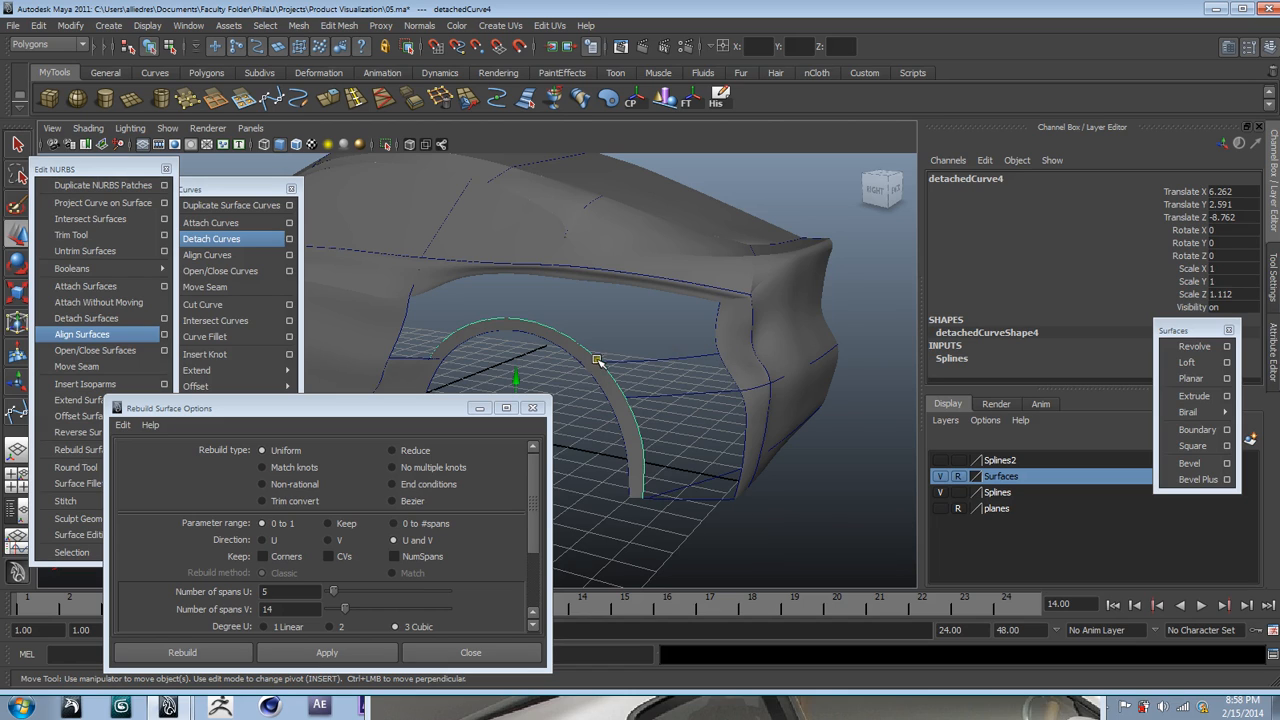
left_click(352, 706)
left_click_drag(806, 495, 851, 144)
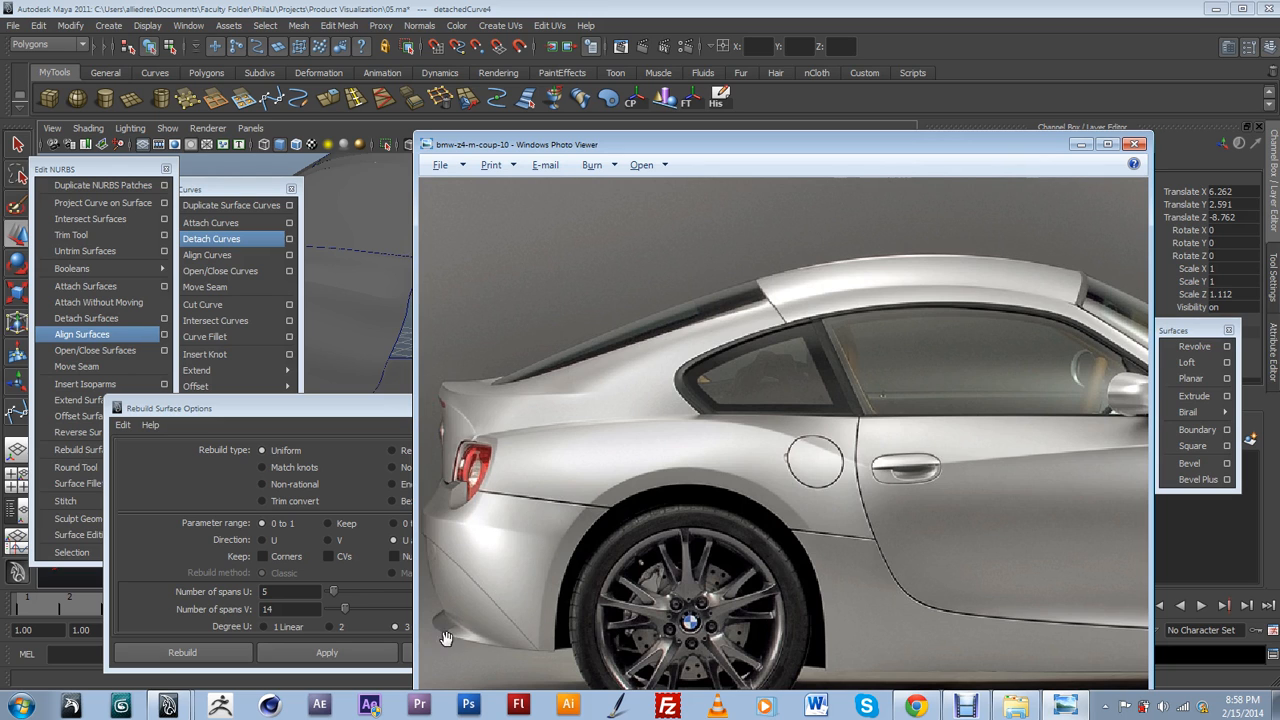
left_click_drag(574, 146, 650, 608)
left_click(742, 410)
left_click(754, 412)
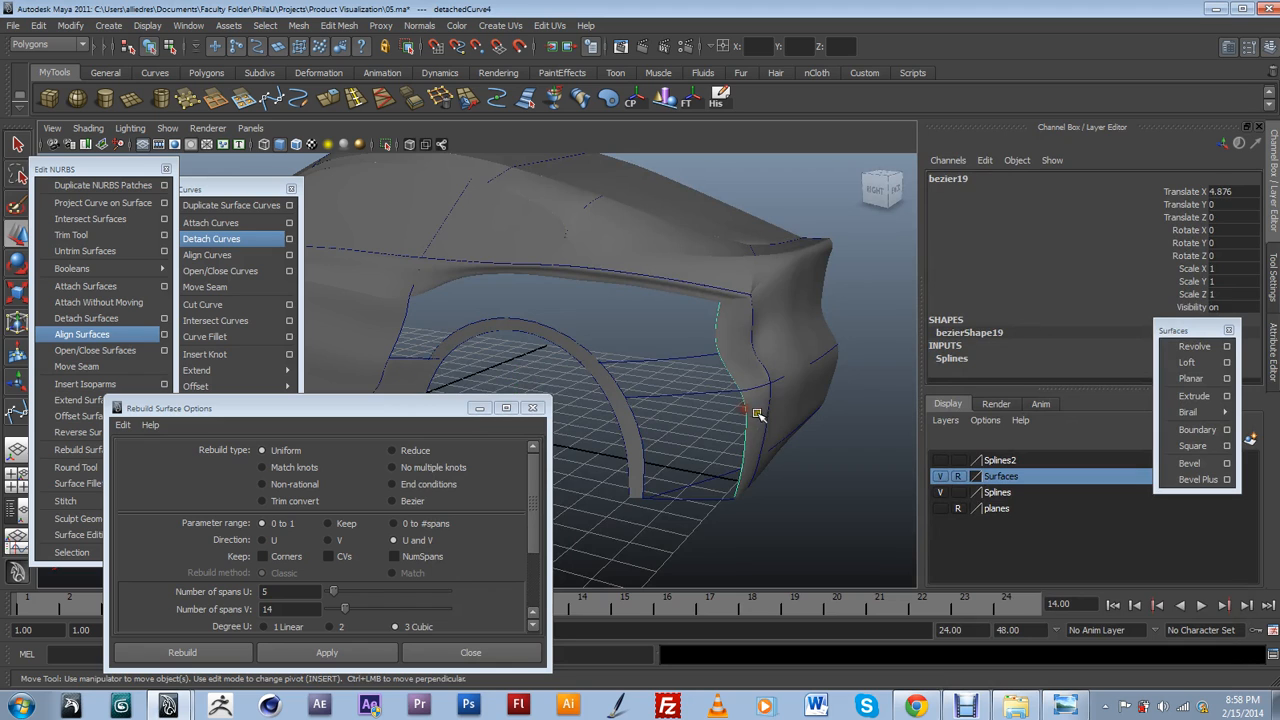
left_click(774, 409)
left_click_drag(732, 341, 812, 468, "alt")
left_click(1063, 704)
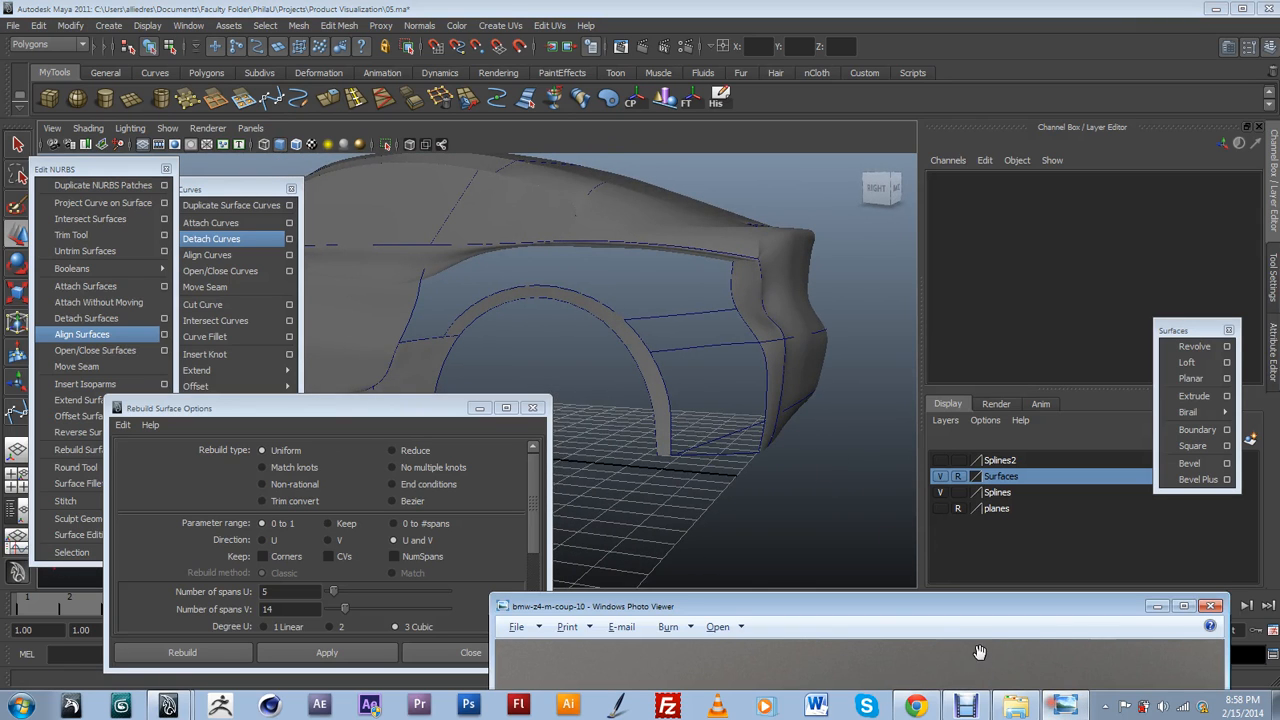
left_click_drag(923, 606, 991, 54)
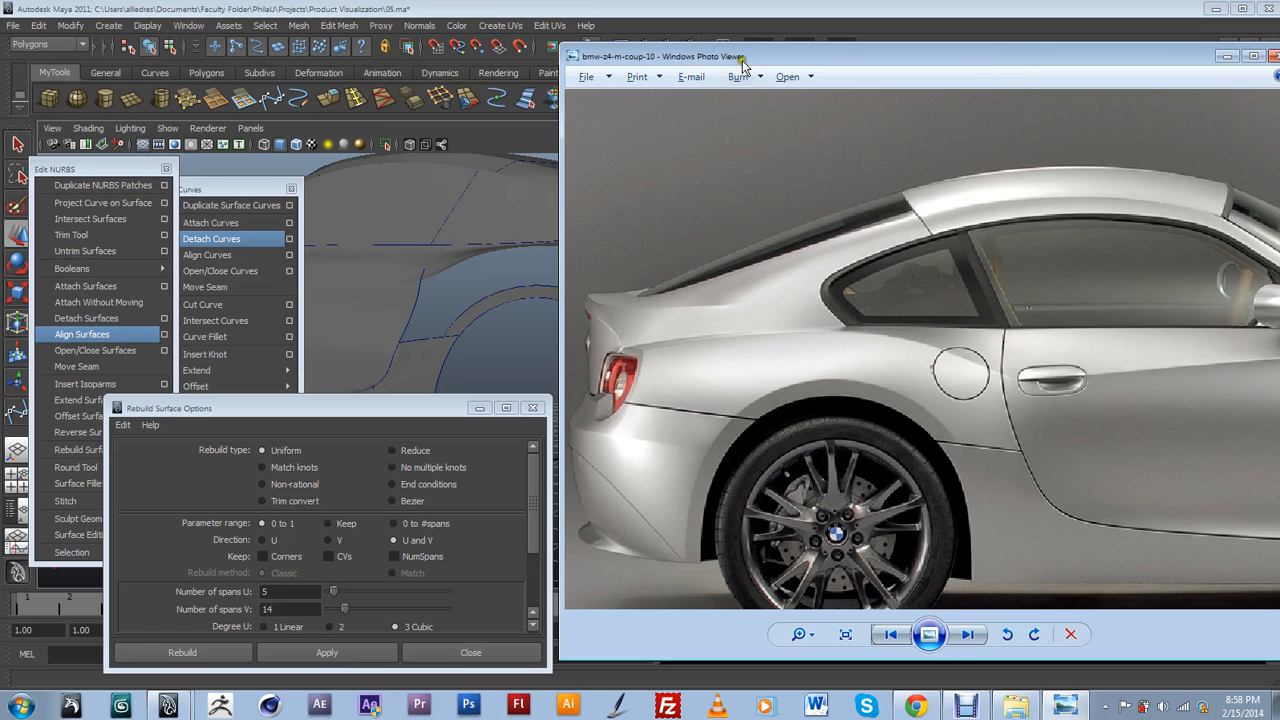
left_click_drag(741, 63, 758, 500)
left_click_drag(752, 400, 768, 318, "alt")
Detach the vertical rear panel curve behind the wheel arch where the upper horizontal curve meets it.
left_click(733, 329)
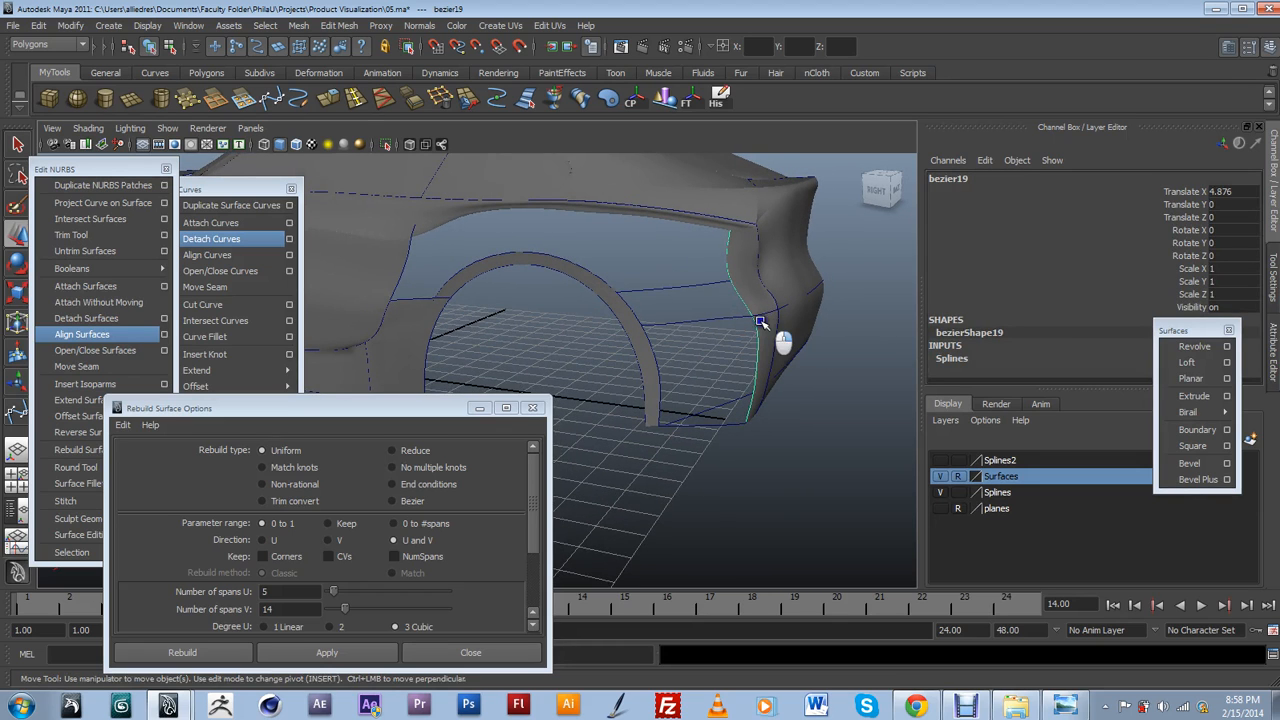
left_click(762, 287)
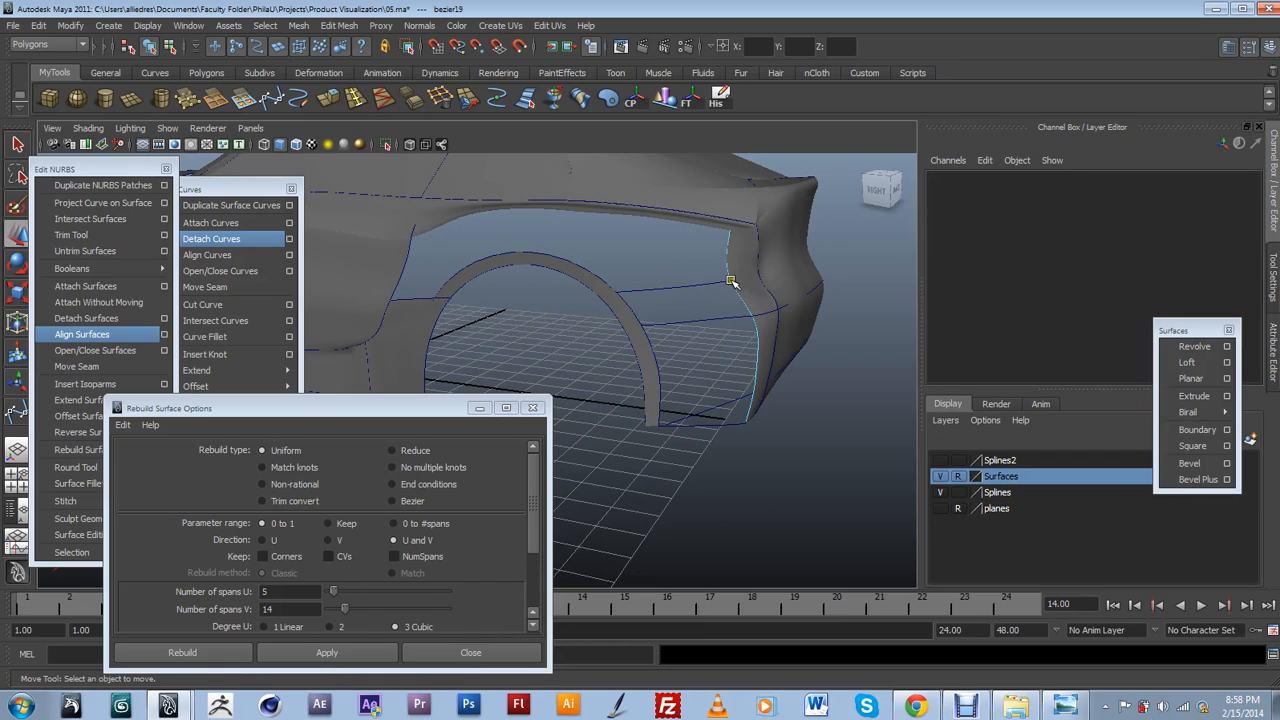
left_click(729, 283)
left_click(729, 278)
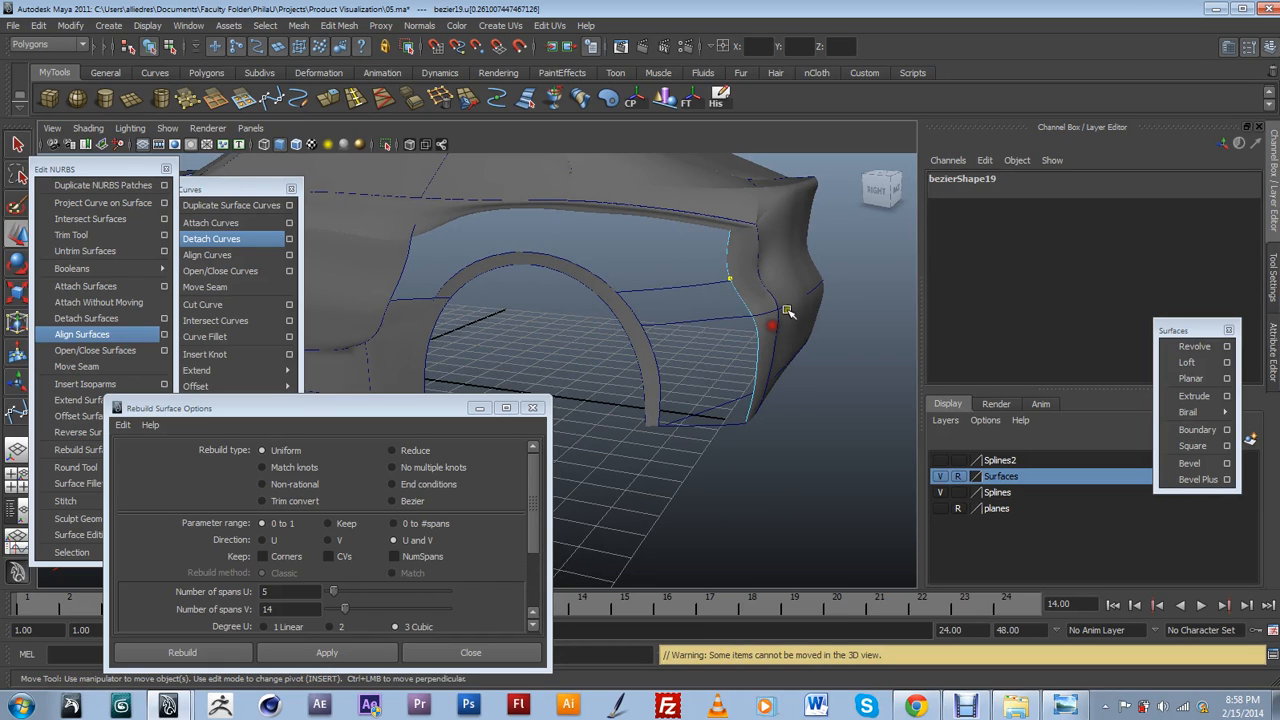
left_click_drag(818, 271, 628, 371, "alt")
right_click_drag(628, 371, 746, 315, "alt")
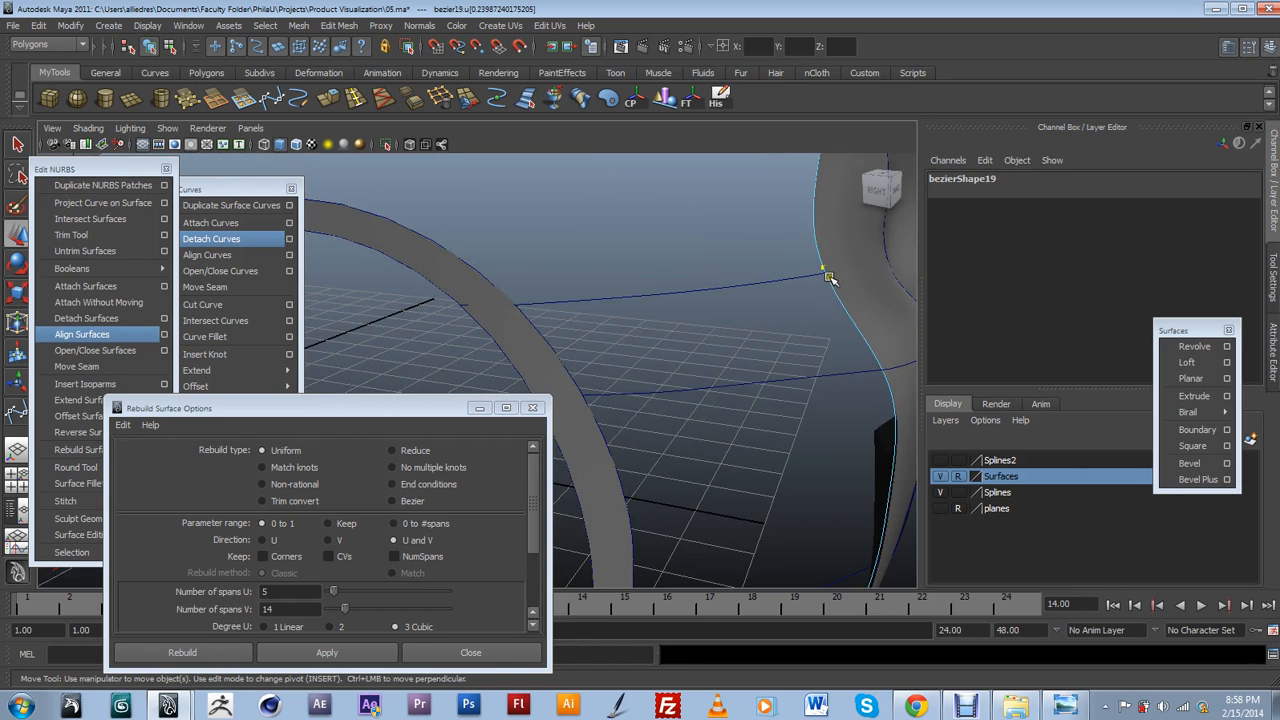
left_click_drag(823, 273, 824, 279)
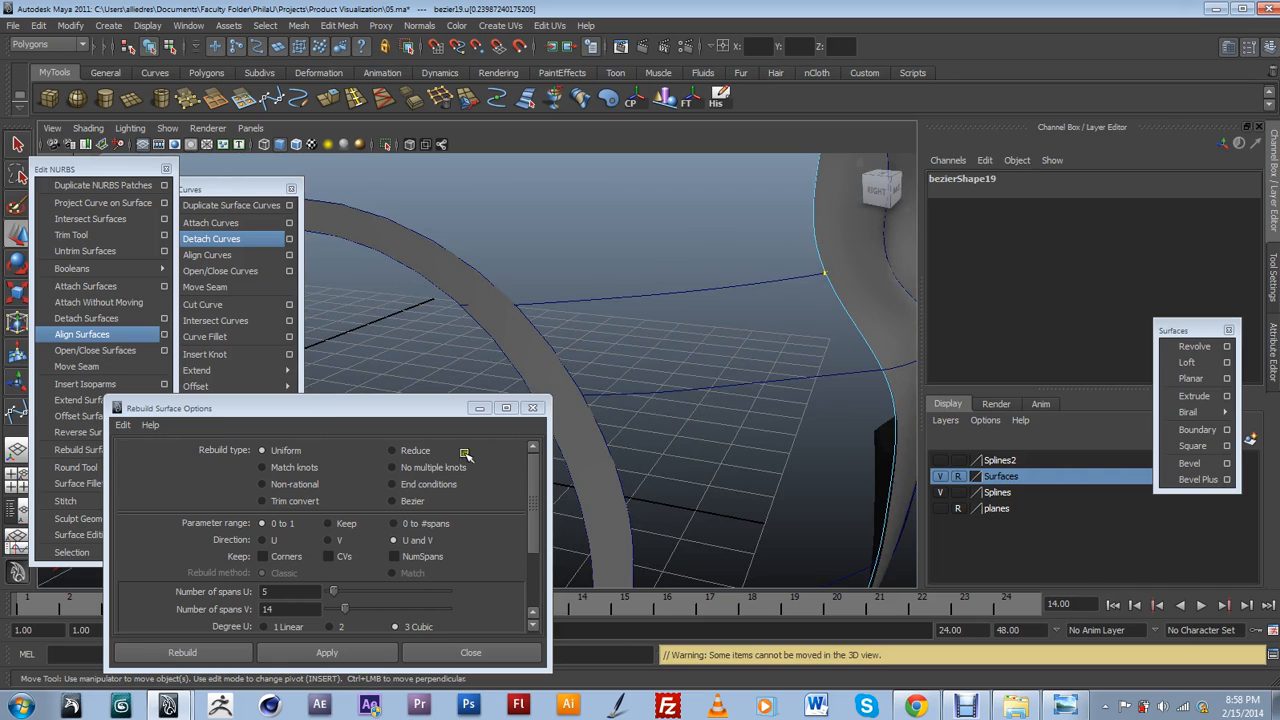
left_click(226, 239)
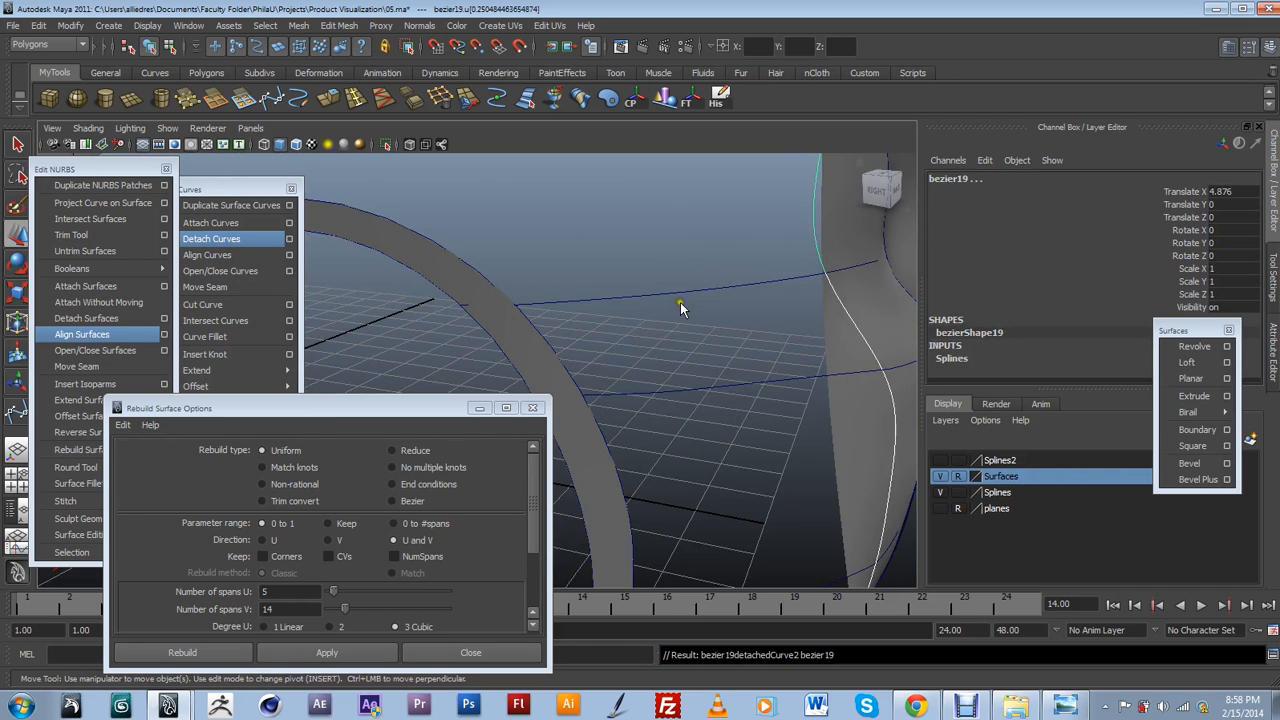
Inspect the split vertical curve and the surrounding rear corner surfaces from the side and from behind.
left_click_drag(728, 308, 672, 259, "alt")
left_click_drag(704, 305, 752, 337, "alt")
scroll(728, 360, "up", 3)
middle_click_drag(704, 373, 724, 368, "alt")
left_click_drag(724, 368, 690, 385, "alt")
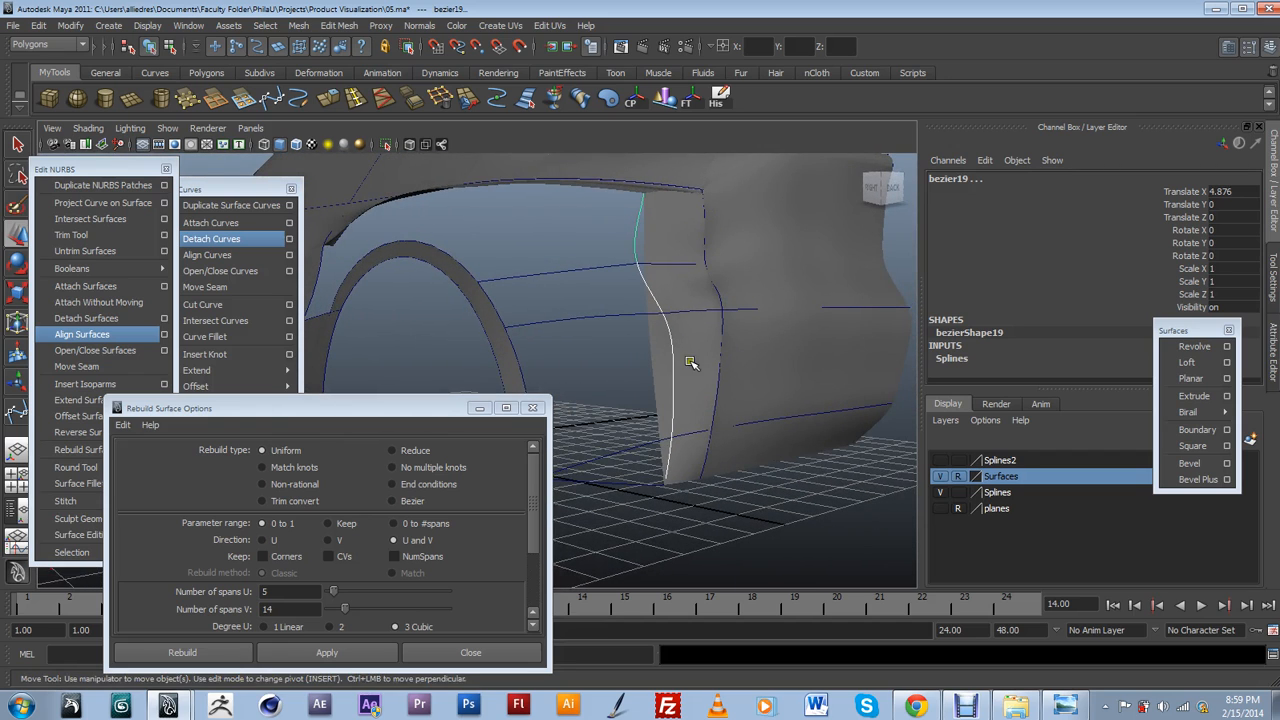
left_click_drag(690, 280, 657, 282, "alt")
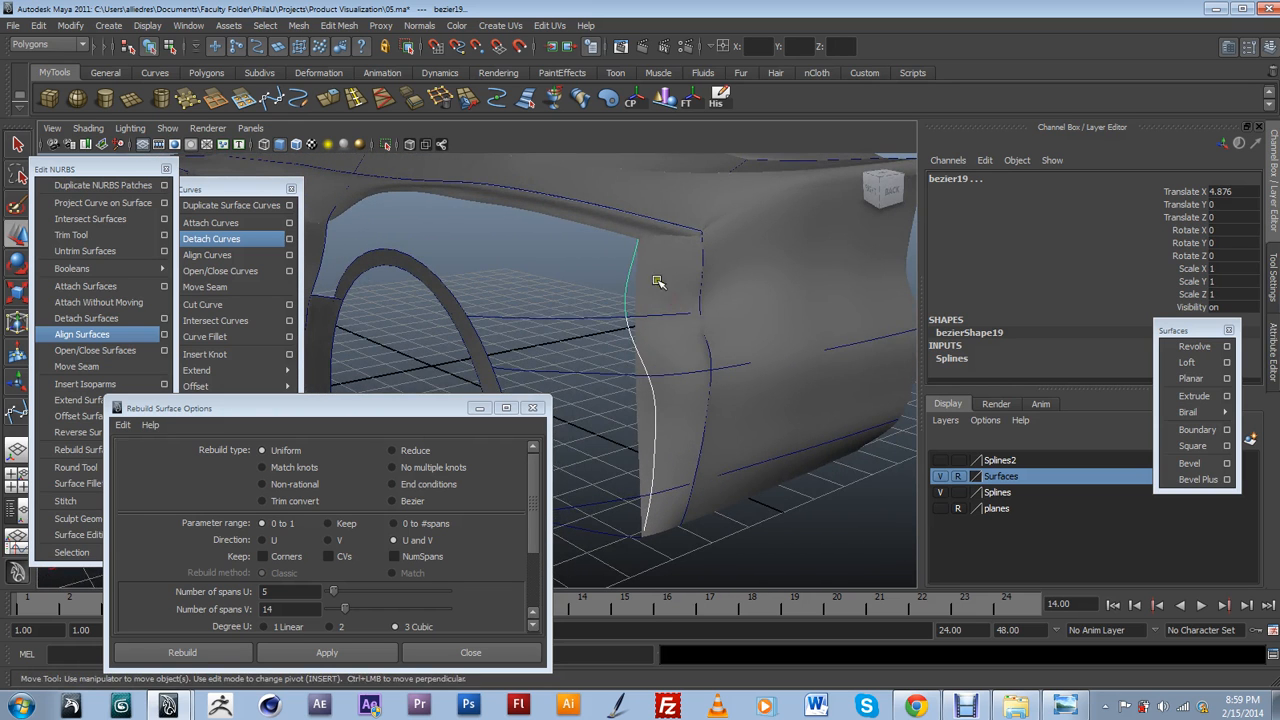
Undo the last detach of the vertical rear panel curve behind the wheel arch.
key("ctrl+z")
left_click(670, 331)
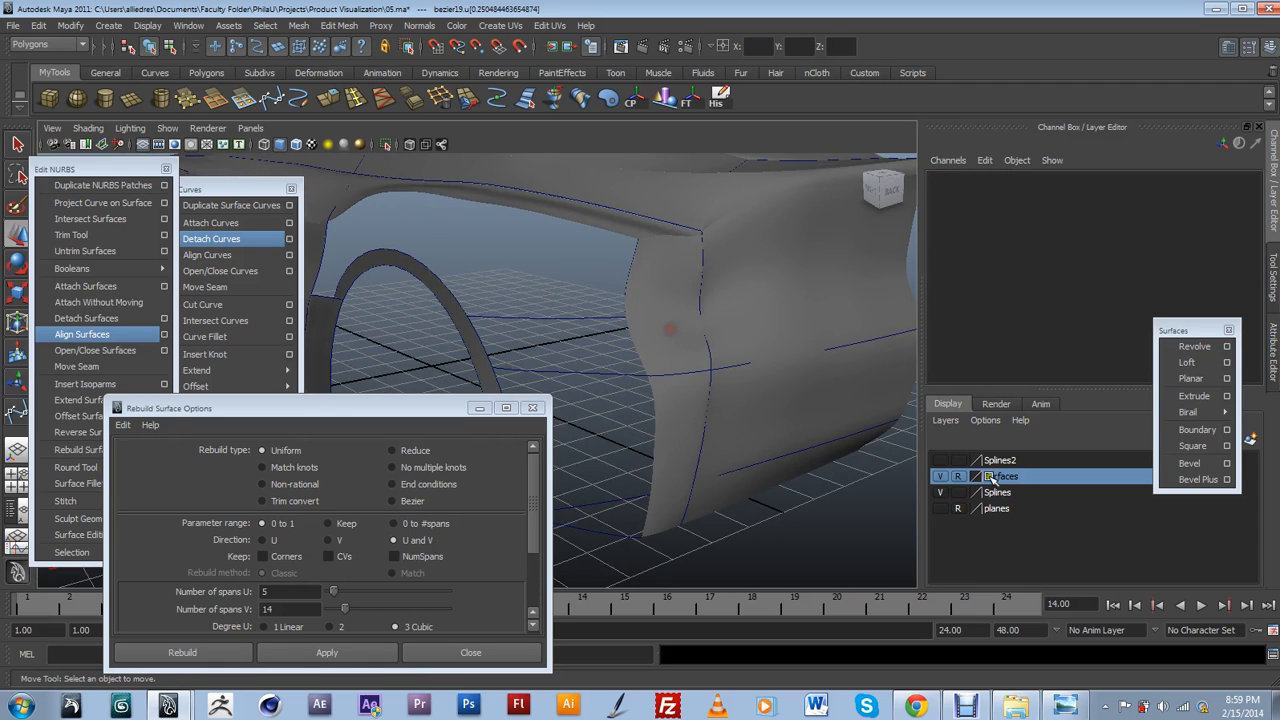
Temporarily make the Surfaces layer selectable to compare the isoparms of the narrow rear strip and the adjoining rear corner surface.
left_click(940, 476)
left_click(940, 476)
left_click(958, 476)
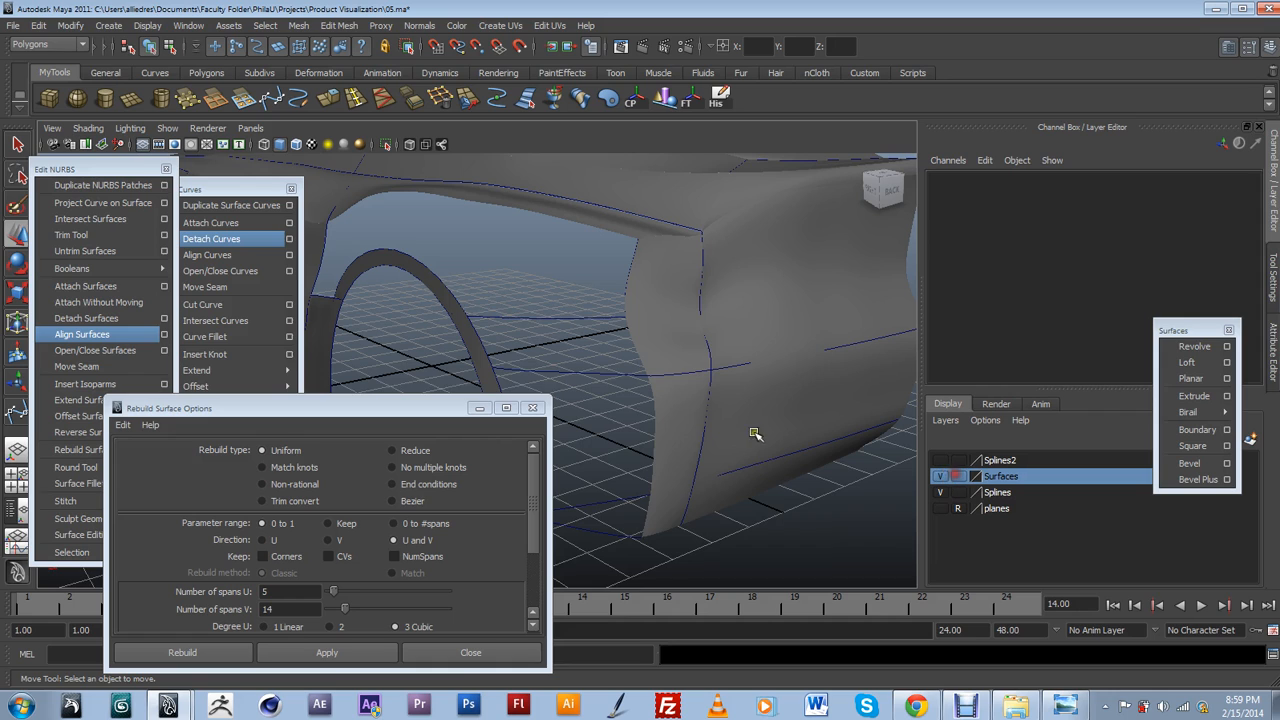
left_click(682, 365)
left_click(766, 329, "shift")
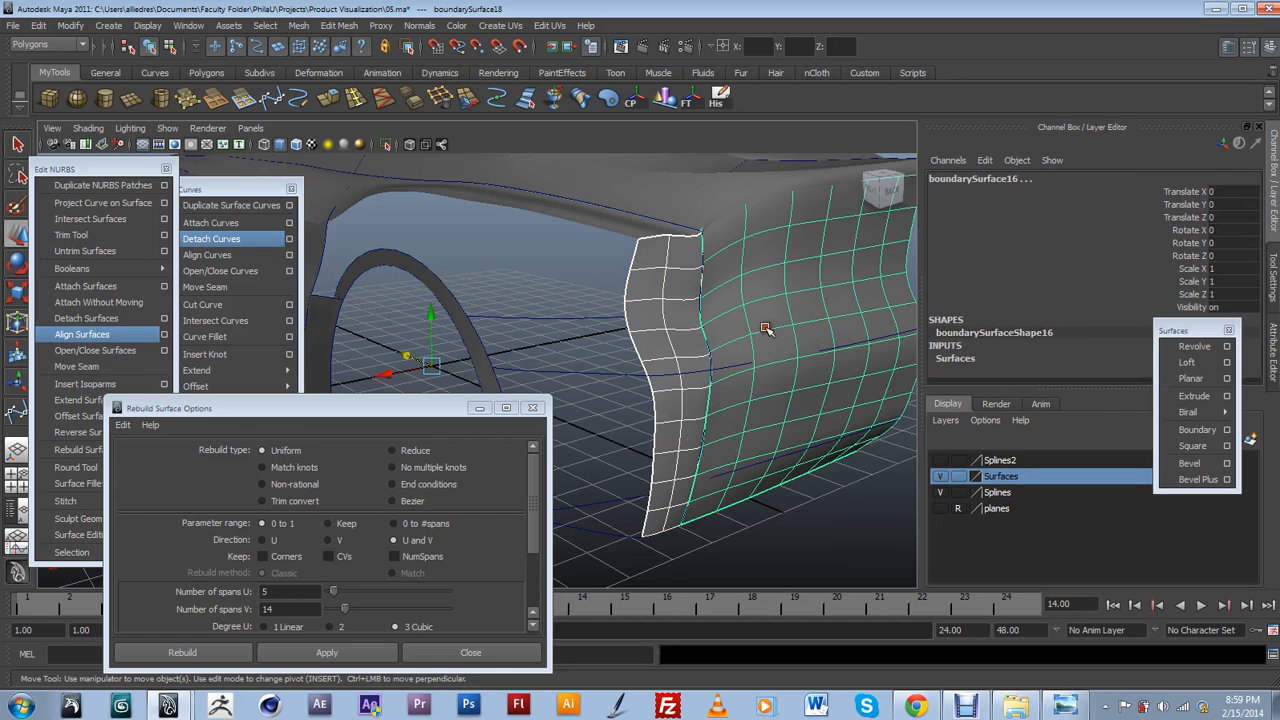
left_click(550, 285)
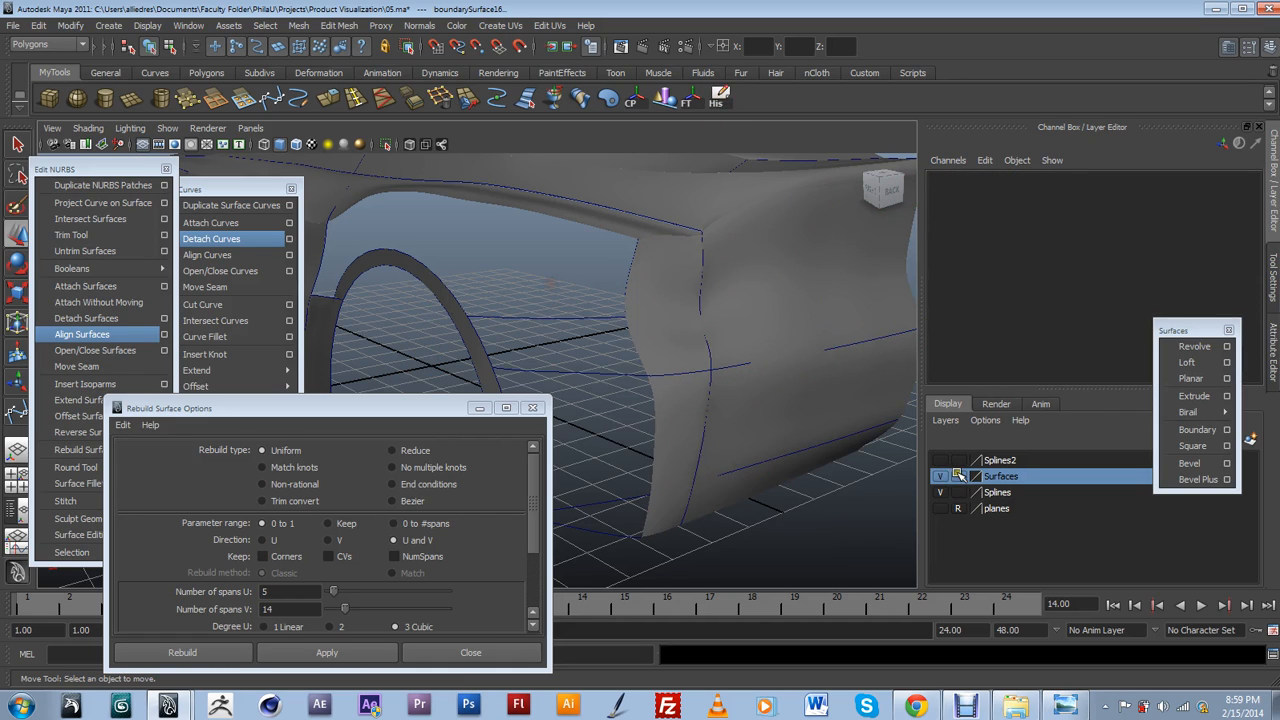
left_click(960, 477)
left_click(957, 477)
Detach the vertical rear panel curve at the point where the upper horizontal curve meets it.
left_click(624, 309)
left_click_drag(632, 337, 714, 337, "alt")
left_click(703, 306)
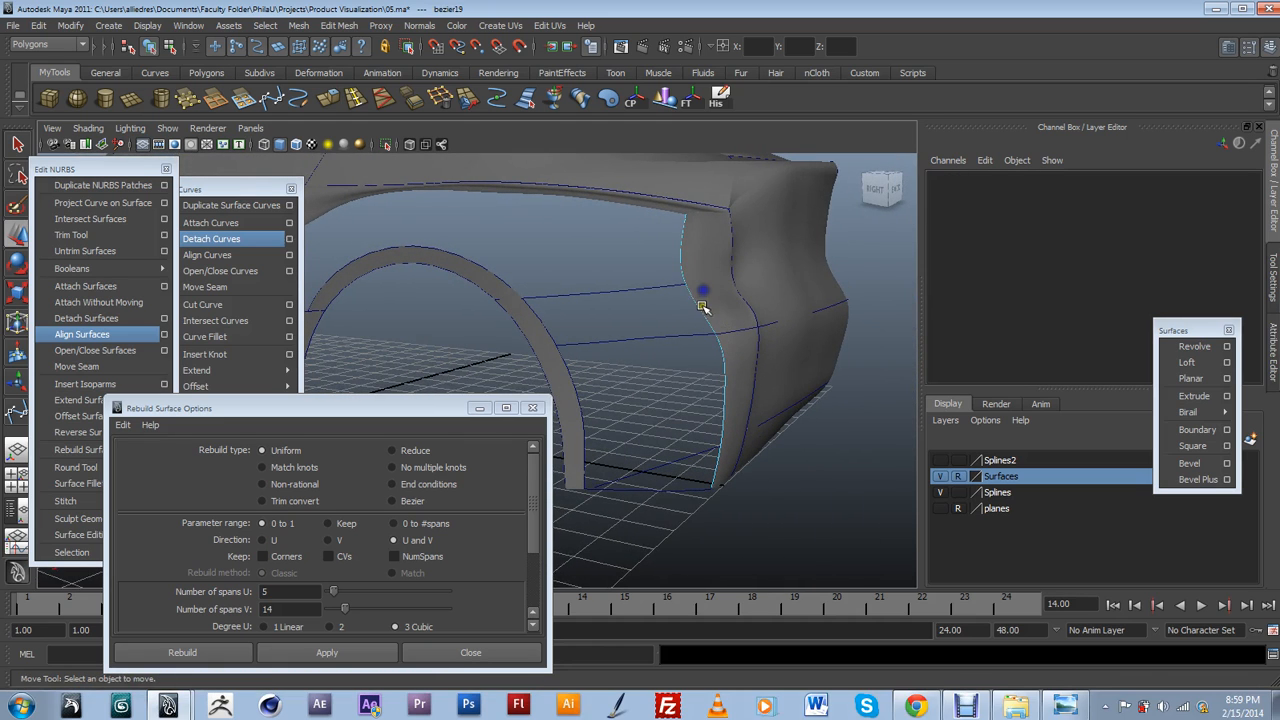
left_click(683, 287)
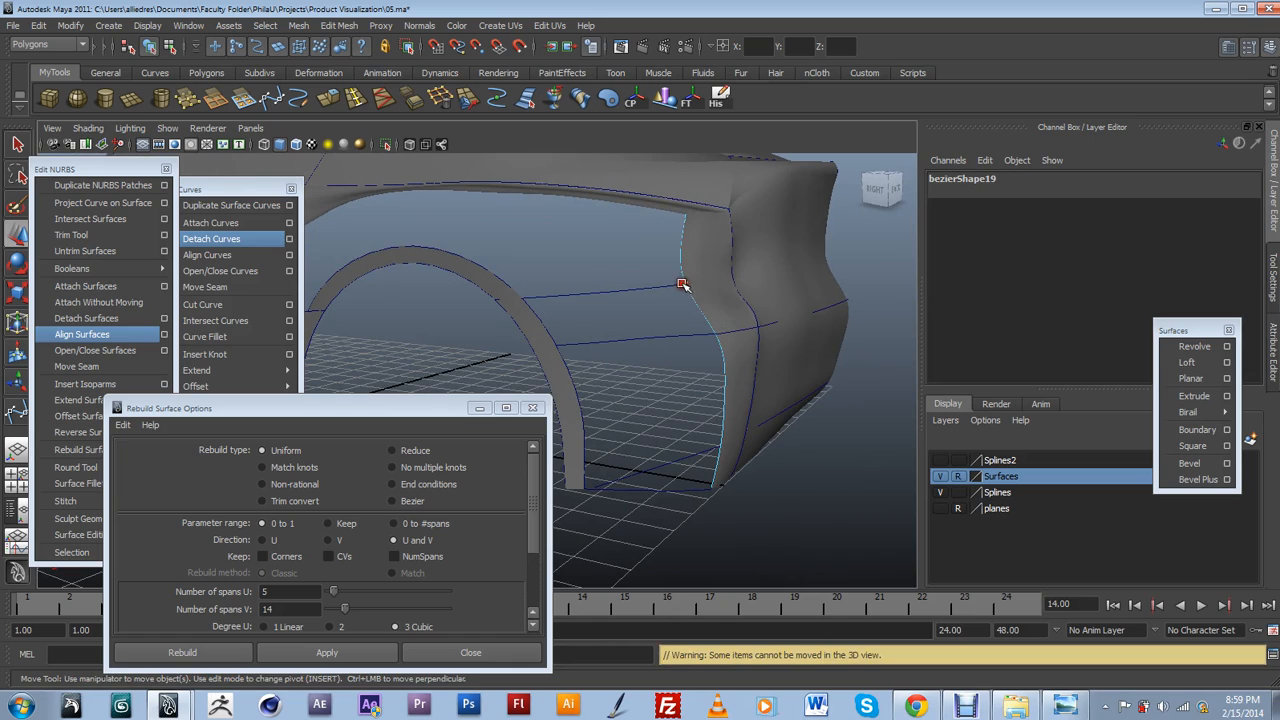
left_click(212, 240)
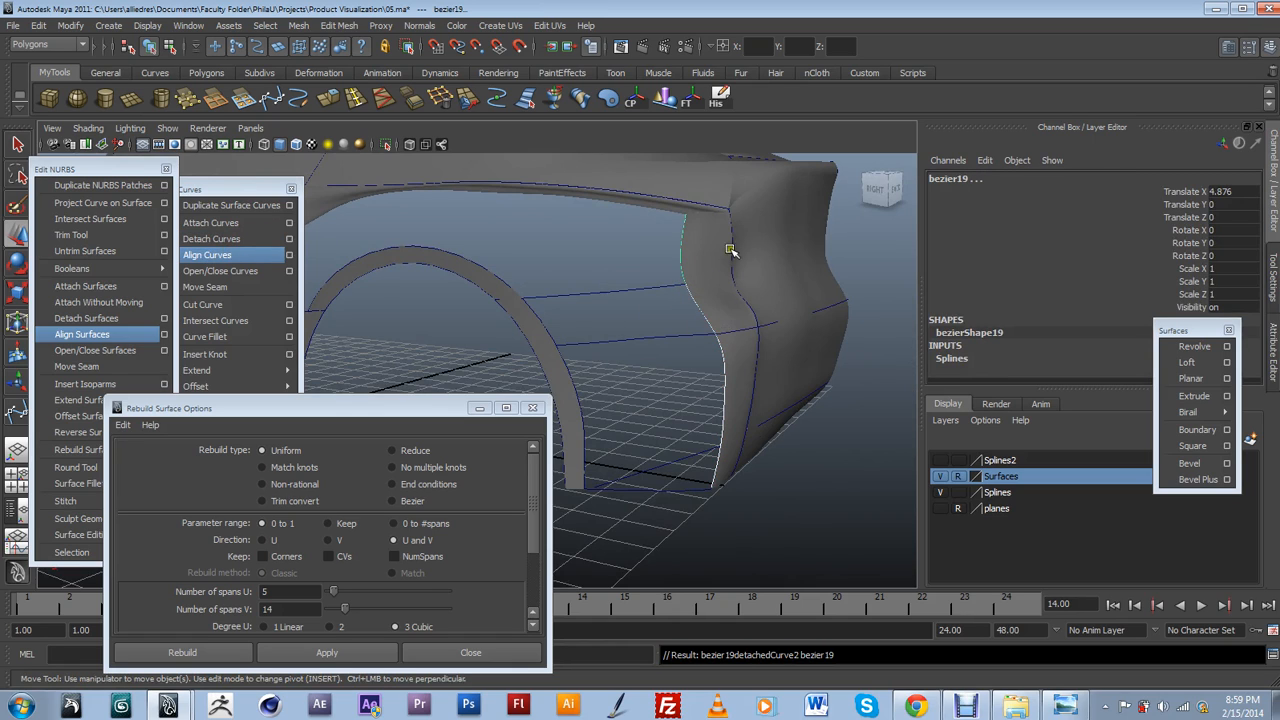
Check the span counts and end points of the bottom curve and the upper horizontal curve between the wheel arch and the rear strip.
left_click_drag(757, 374, 706, 451, "alt")
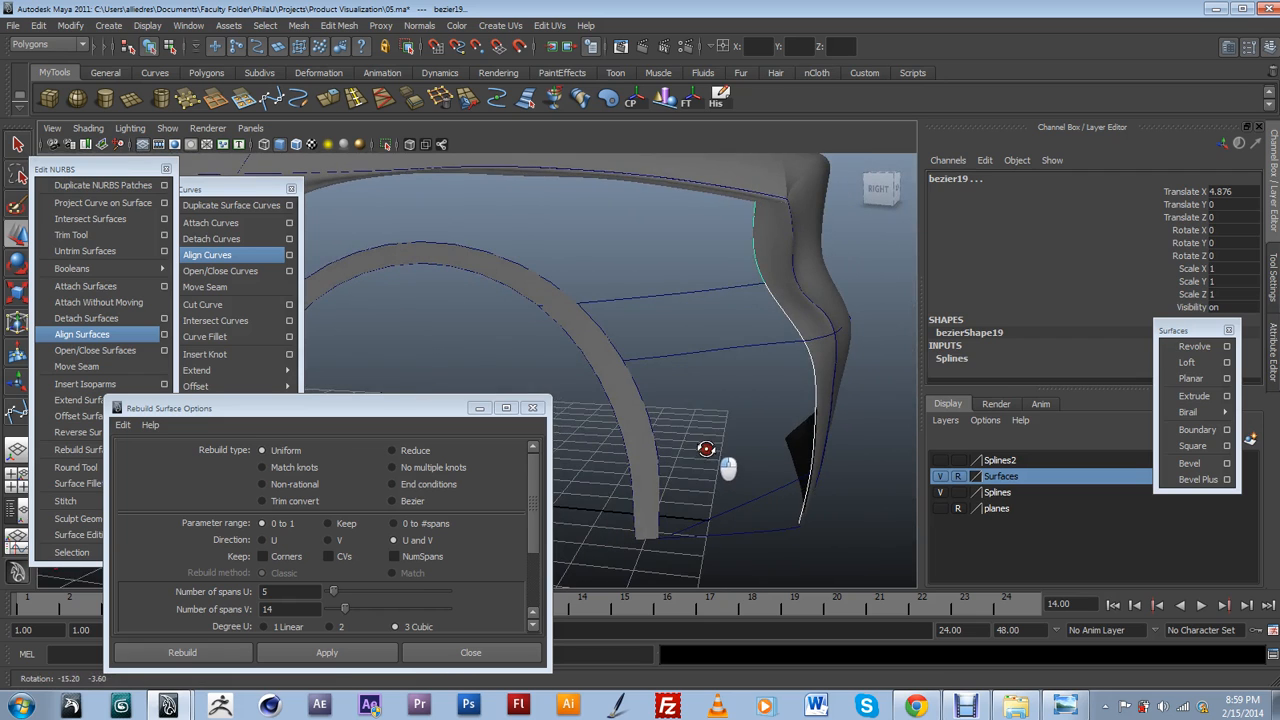
left_click(704, 450)
left_click_drag(718, 341, 718, 400, "alt")
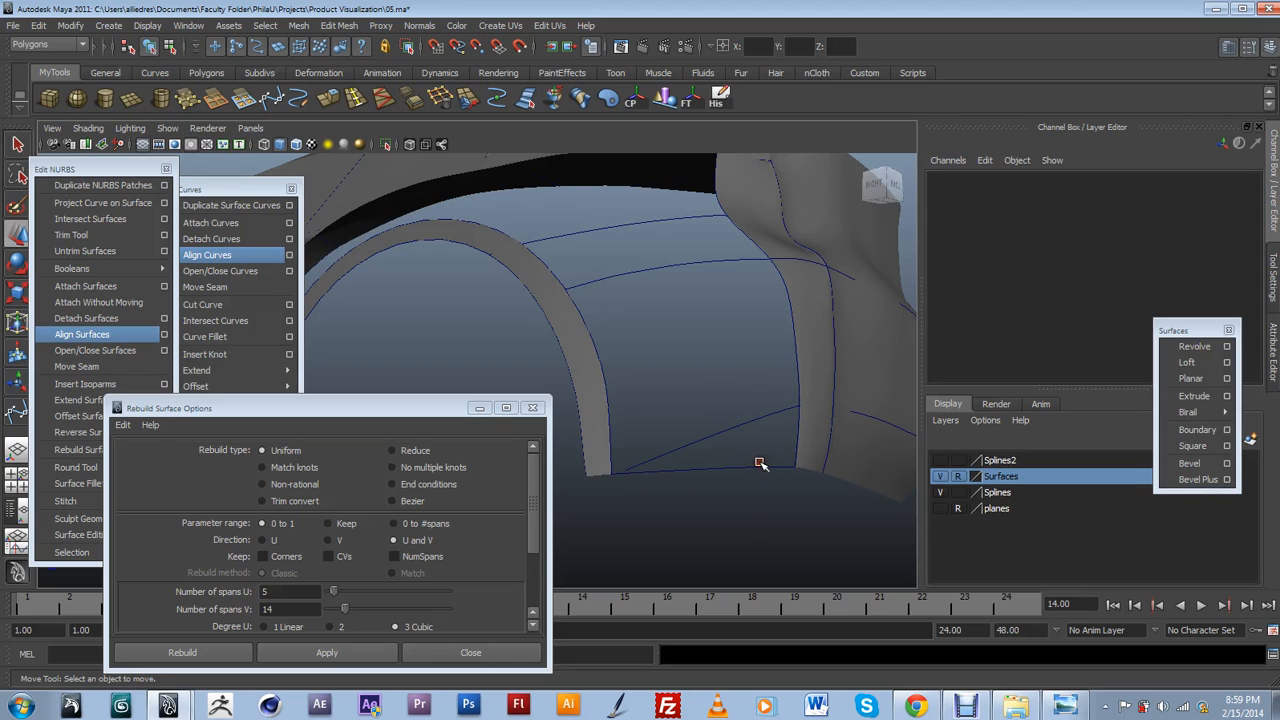
left_click(755, 466)
left_click_drag(738, 483, 749, 487, "alt")
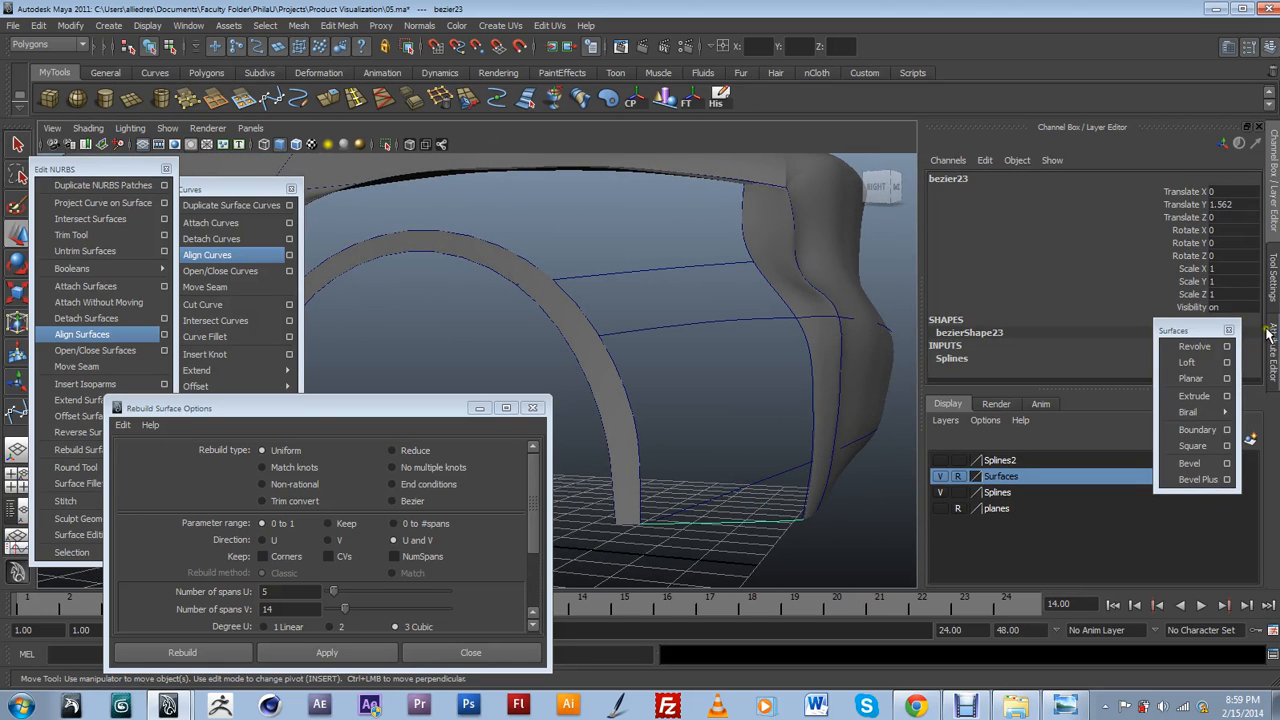
left_click(1272, 340)
left_click(698, 265)
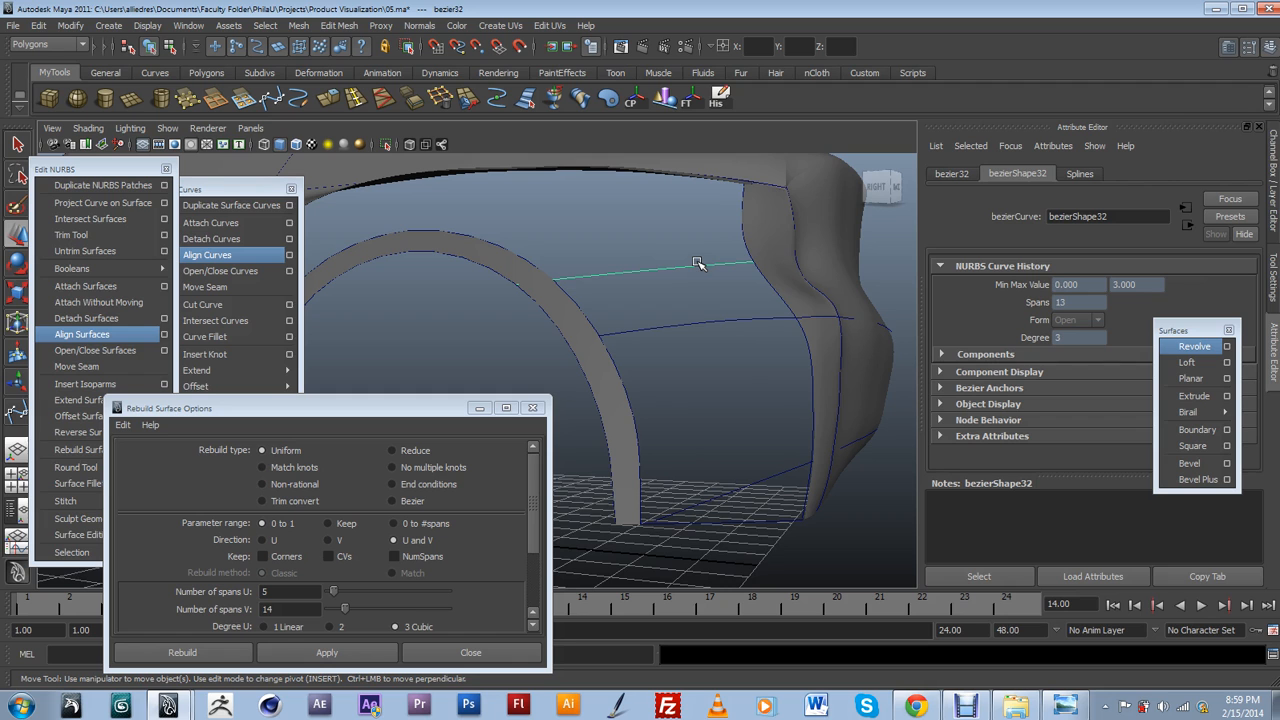
left_click_drag(617, 311, 605, 337, "alt")
left_click_drag(717, 267, 646, 309, "alt")
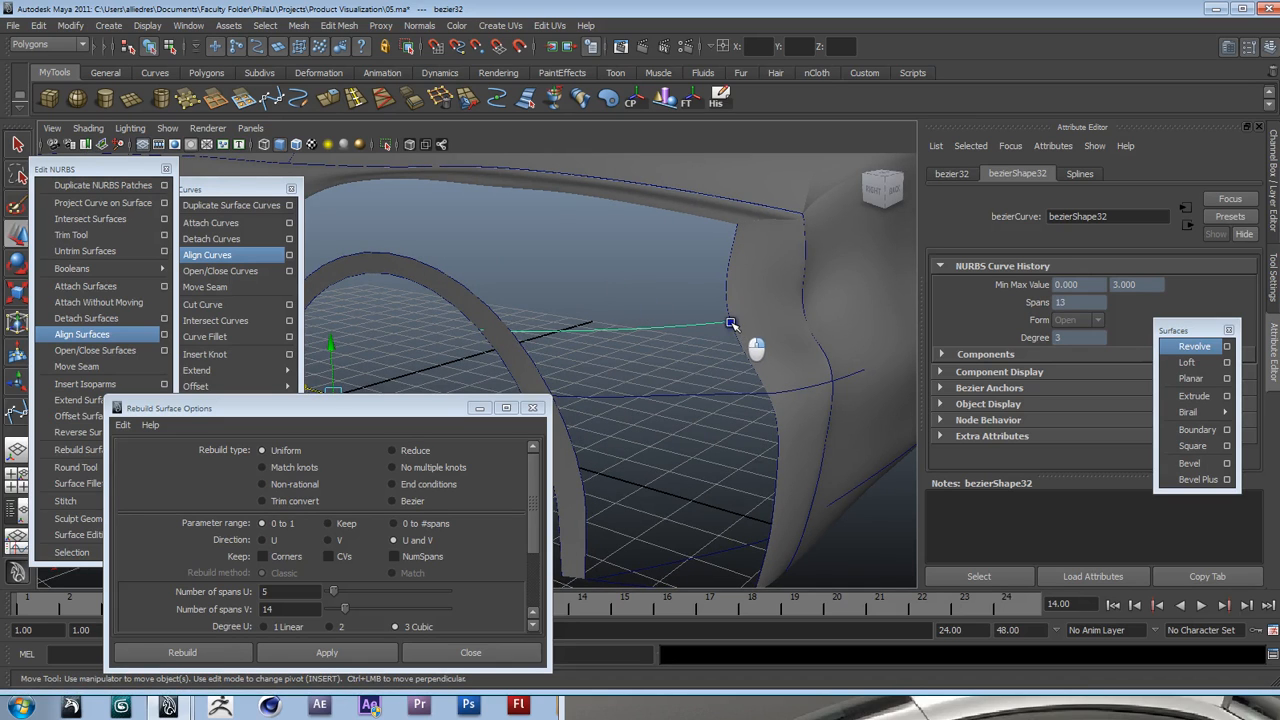
left_click_drag(706, 352, 743, 323, "alt")
left_click(752, 312)
left_click(651, 300)
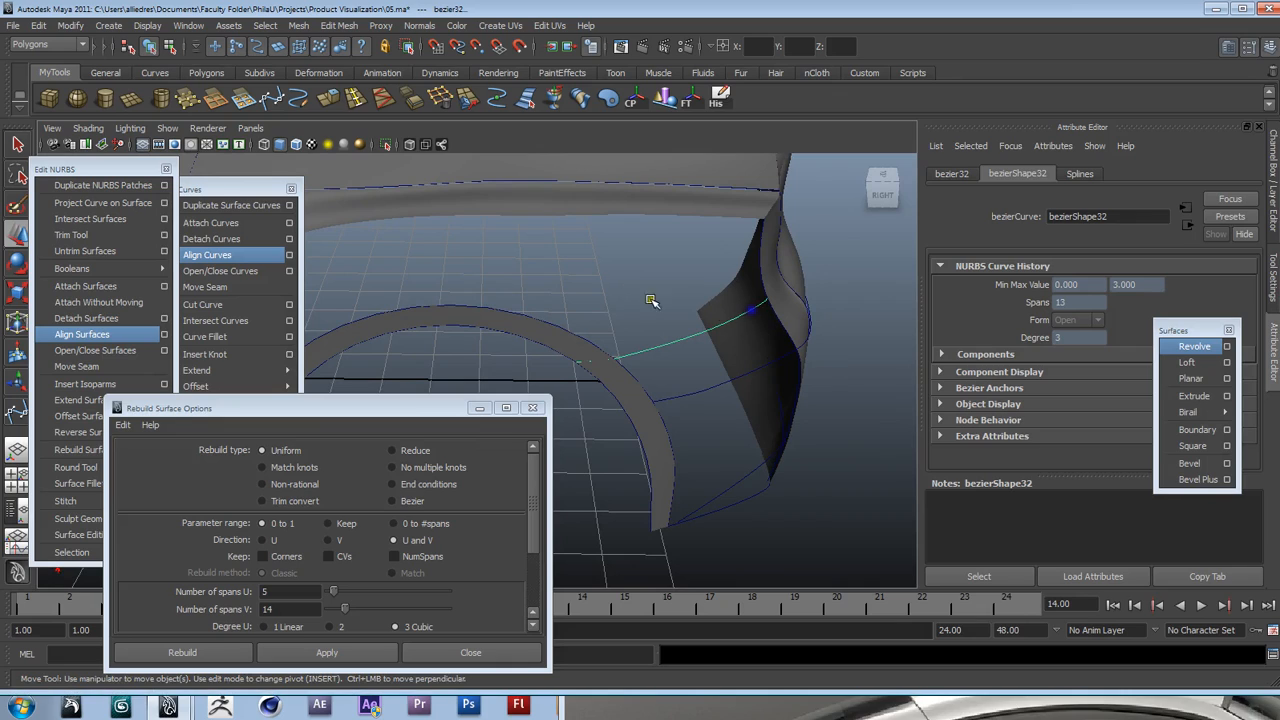
left_click(678, 335)
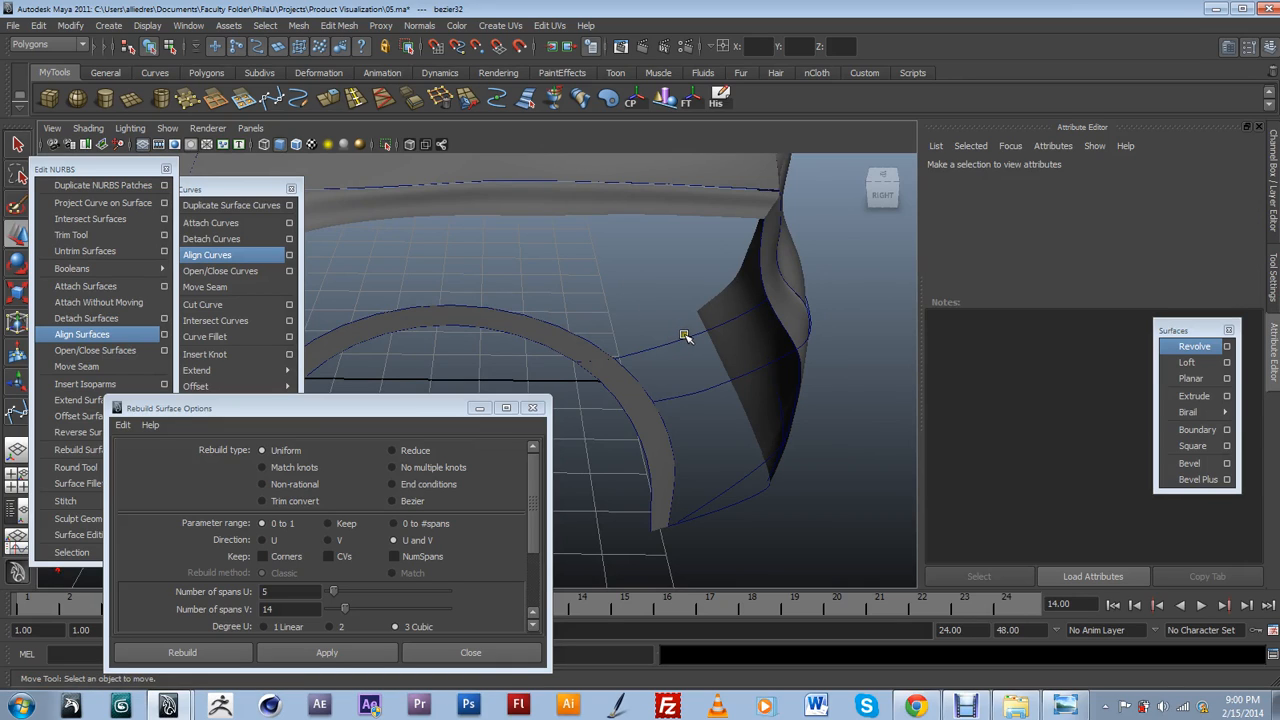
Detach the upper horizontal curve at two points, where it meets the vertical rear curve and the outer wheel arch edge.
left_click(690, 336)
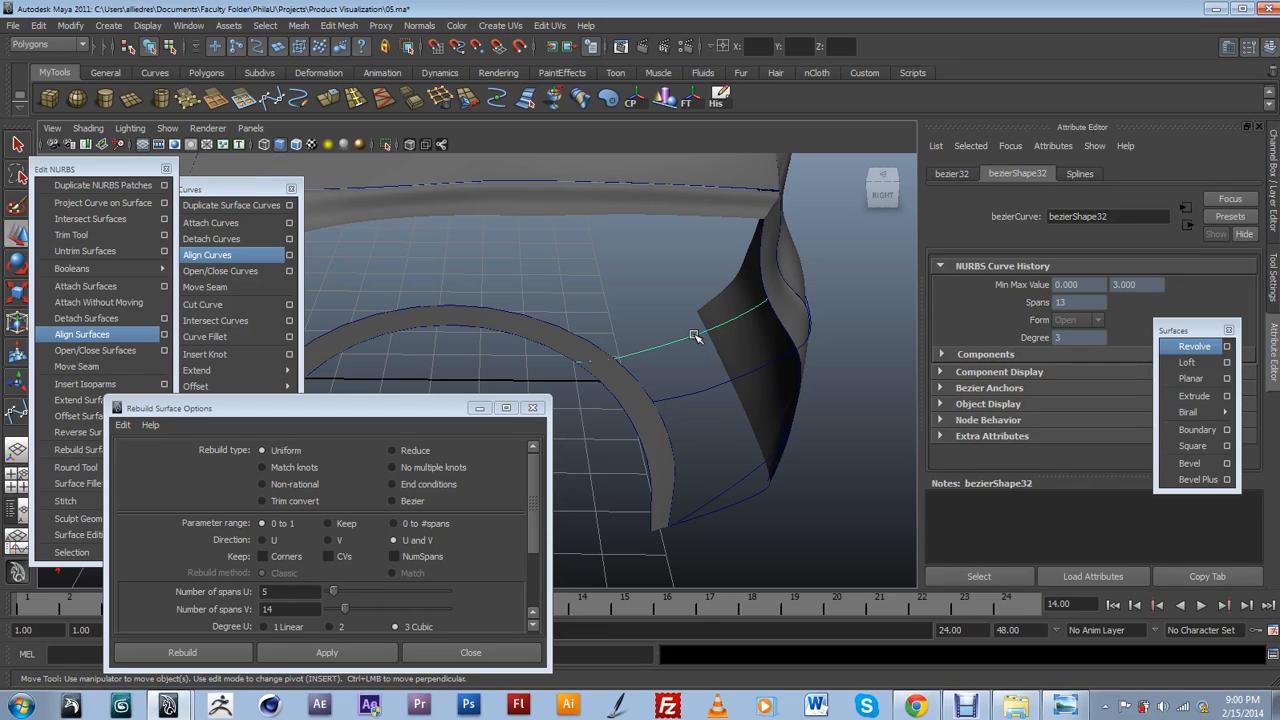
left_click(690, 298)
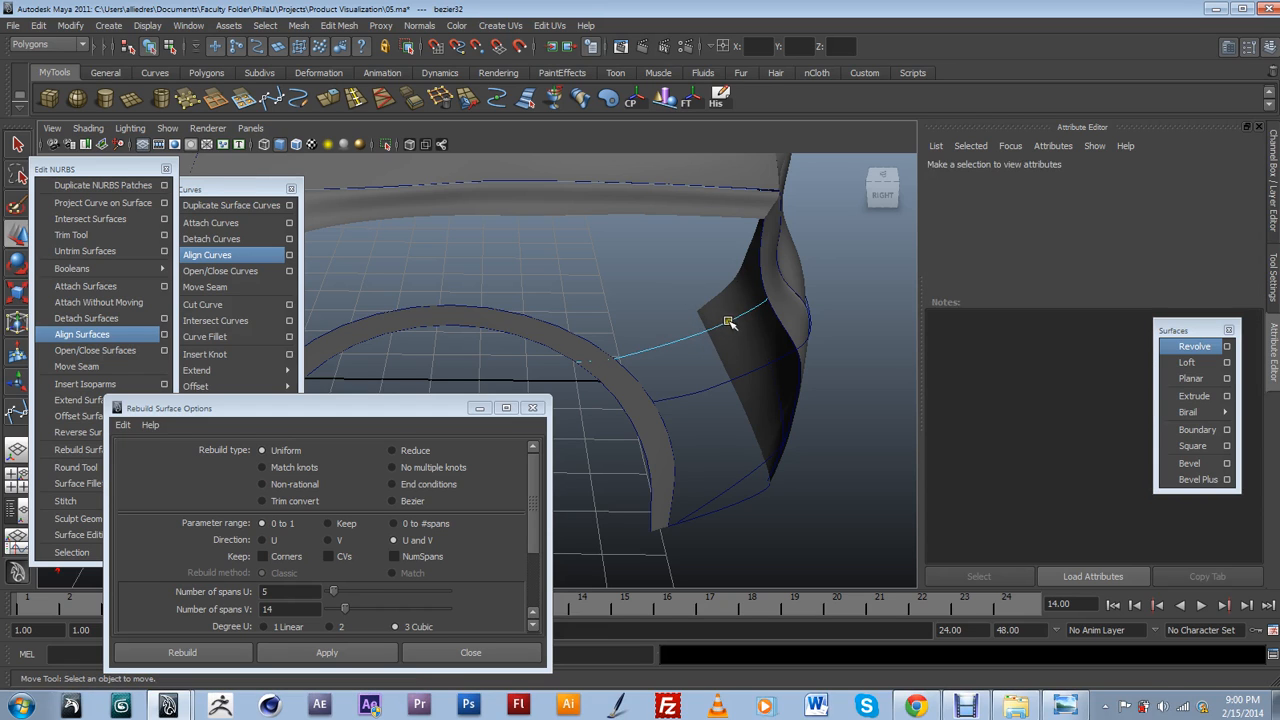
left_click(760, 309)
left_click_drag(770, 300, 756, 353)
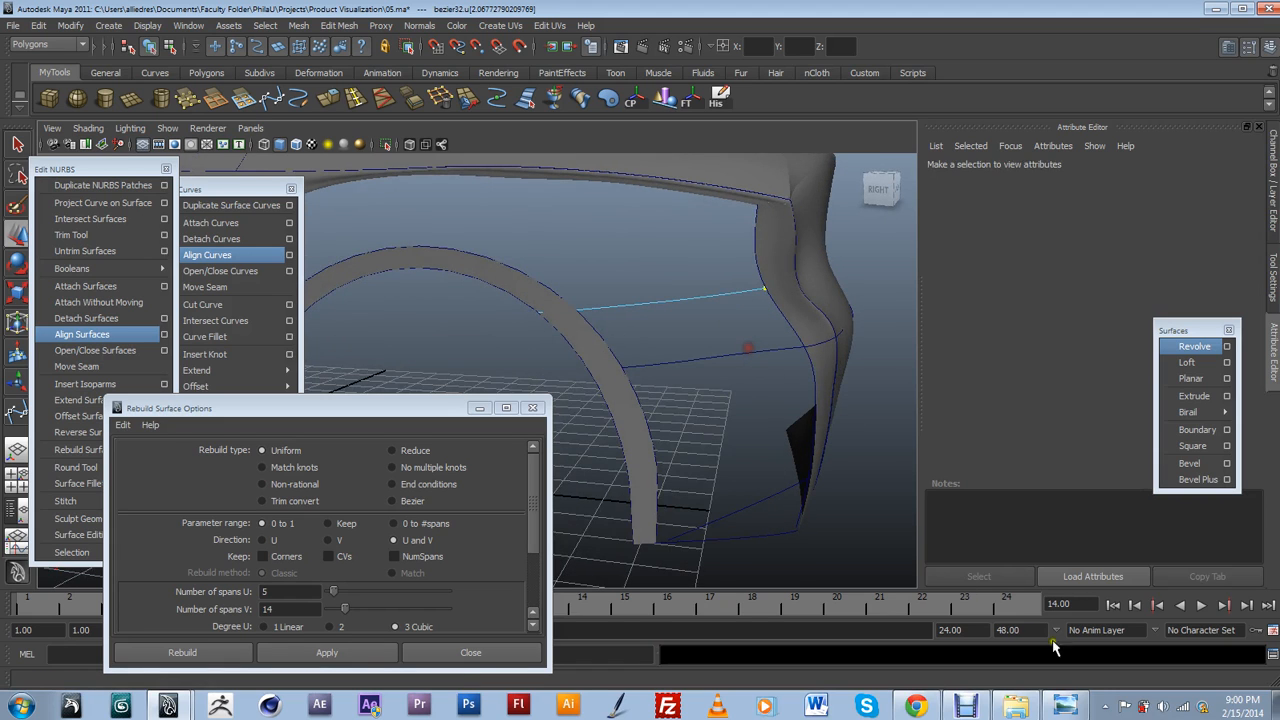
left_click(1065, 708)
left_click_drag(906, 544, 856, 177)
left_click_drag(752, 174, 842, 620)
left_click(594, 317)
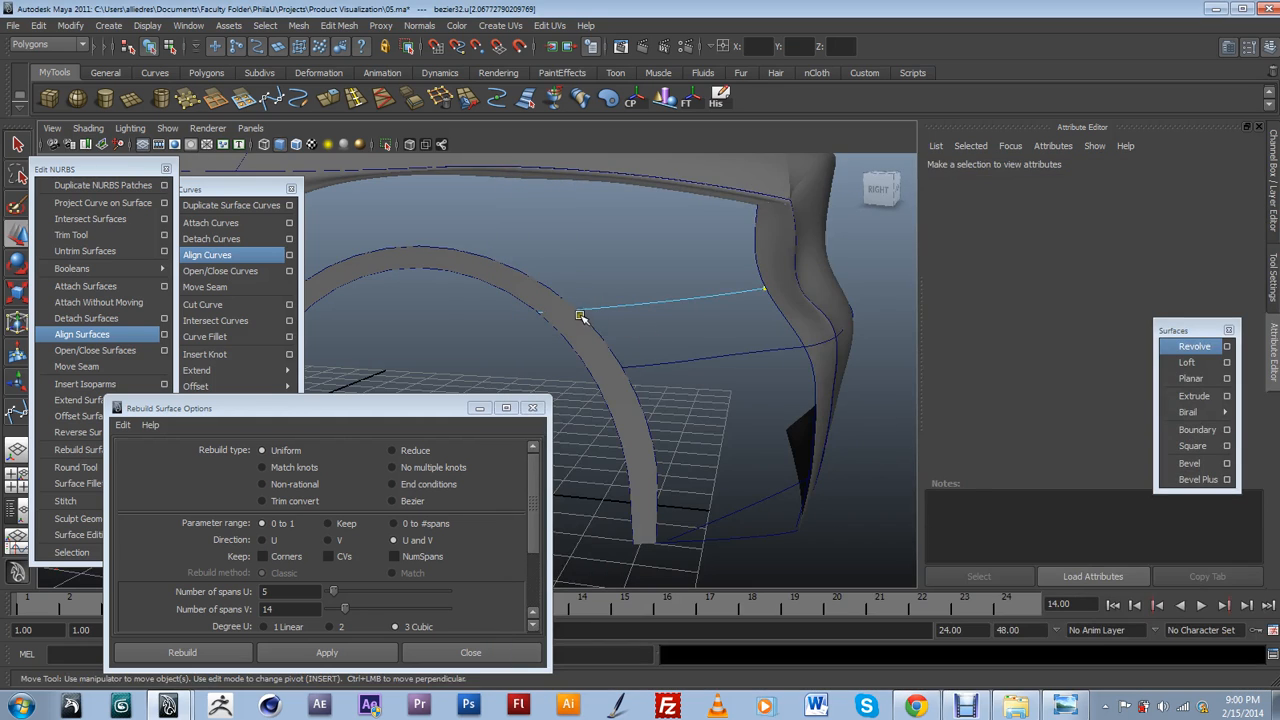
left_click(578, 312)
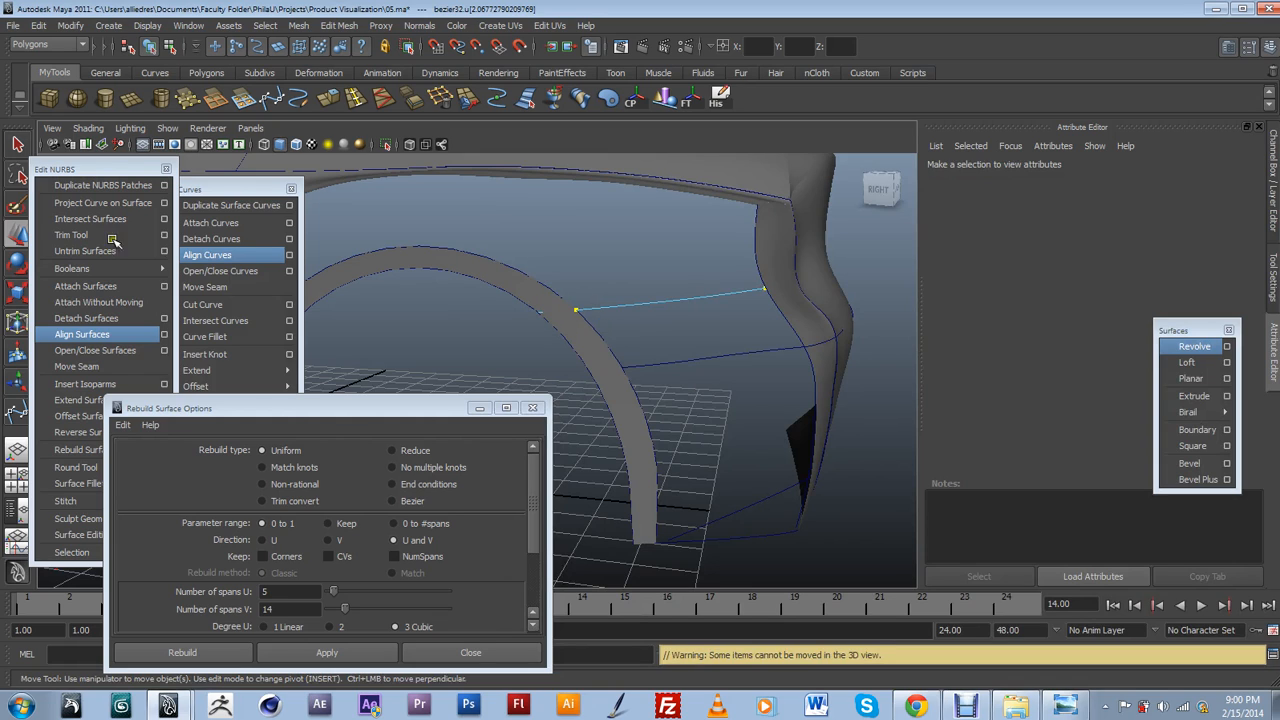
left_click(211, 239)
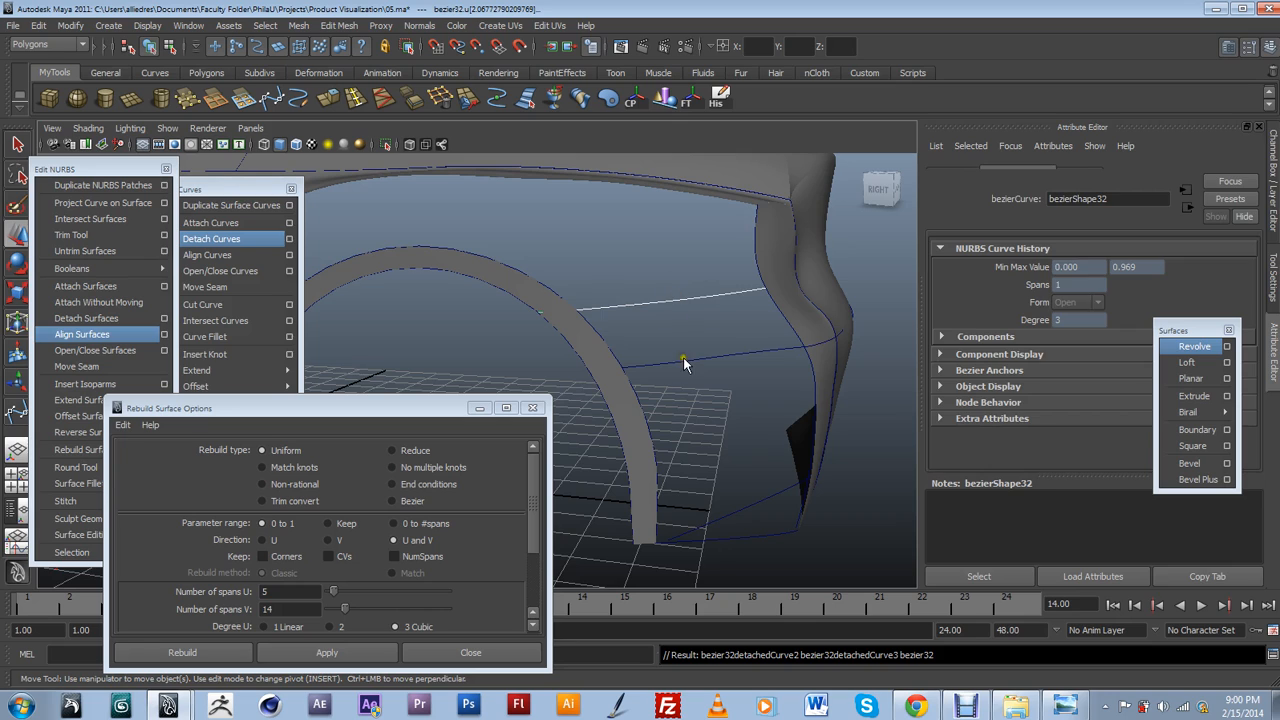
Convert the middle piece of the upper horizontal curve to NURBS and rebuild it as a uniform cubic curve with 4 spans.
left_click(667, 304)
left_click(665, 301)
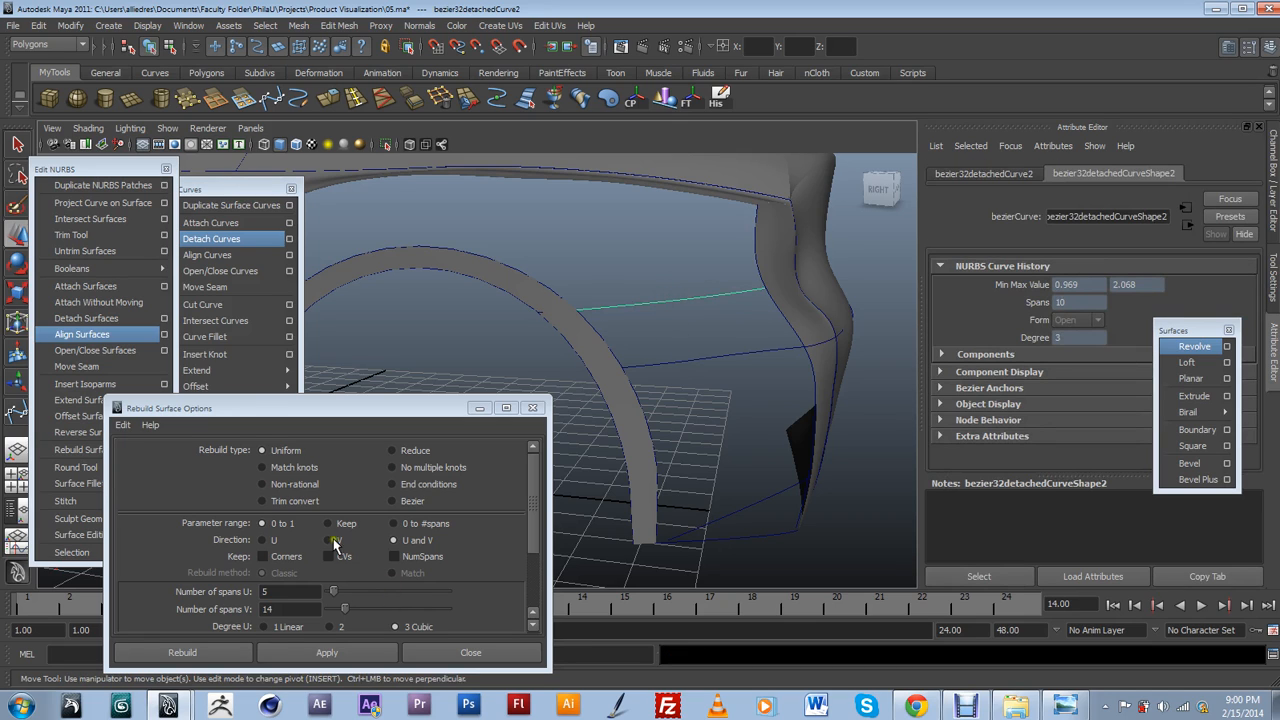
left_click_drag(112, 168, 113, 149)
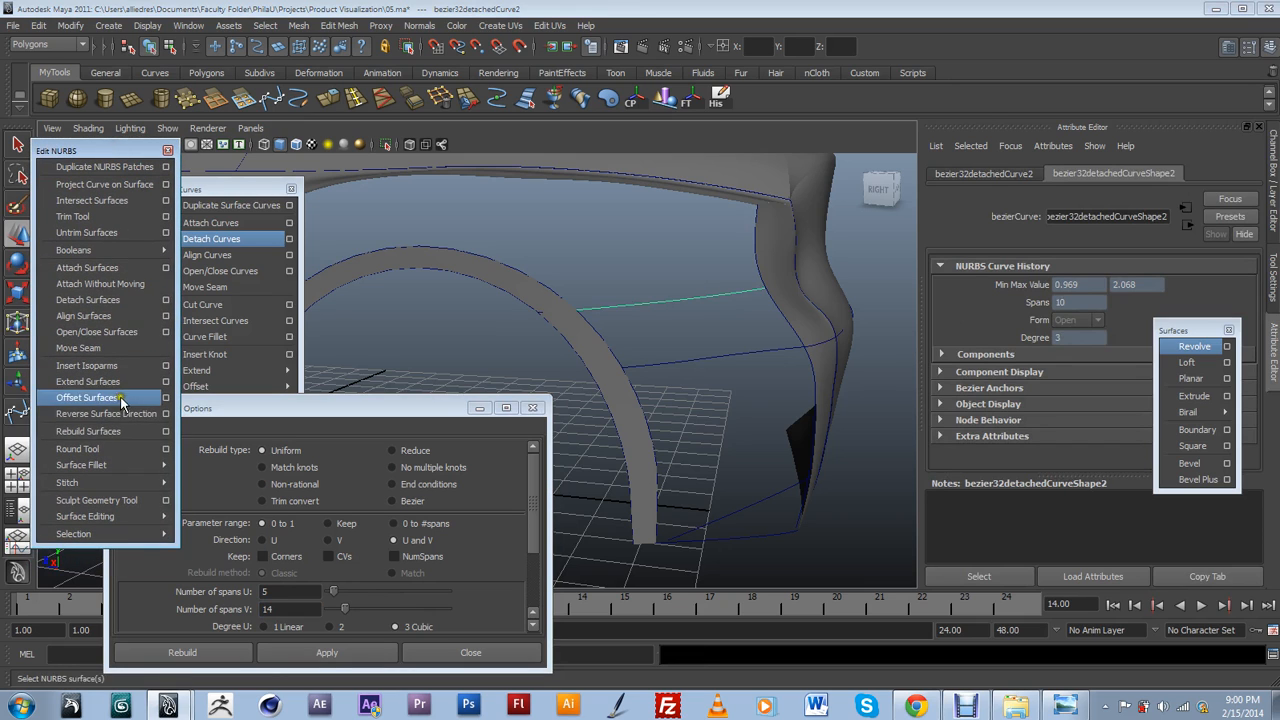
left_click_drag(210, 189, 170, 162)
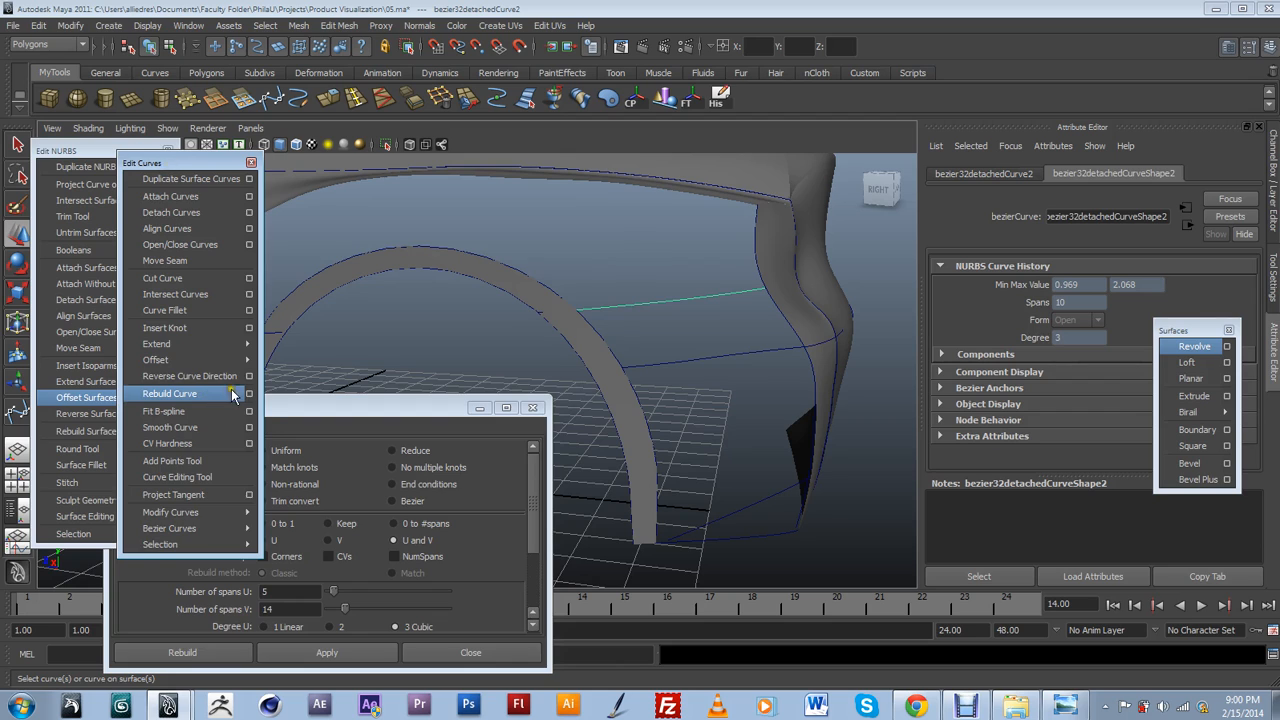
left_click(247, 392)
left_click_drag(286, 409, 244, 303)
double_click(216, 431)
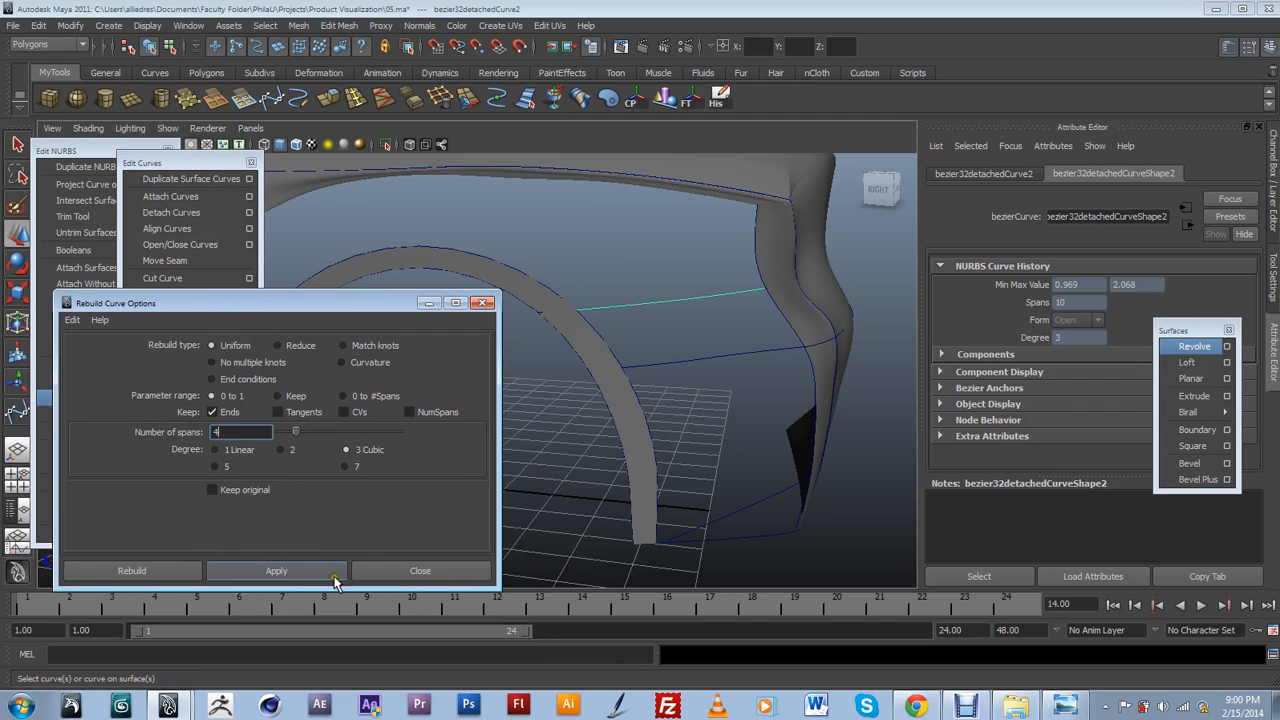
left_click(276, 571)
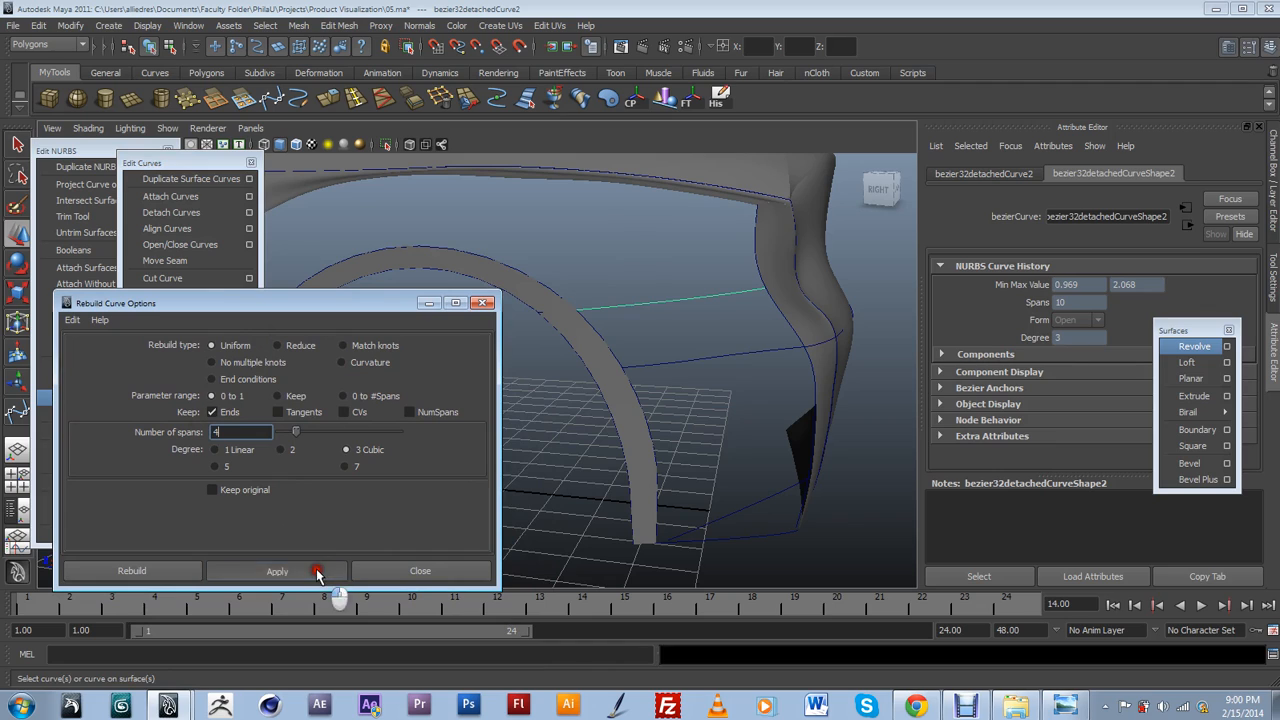
left_click(651, 311)
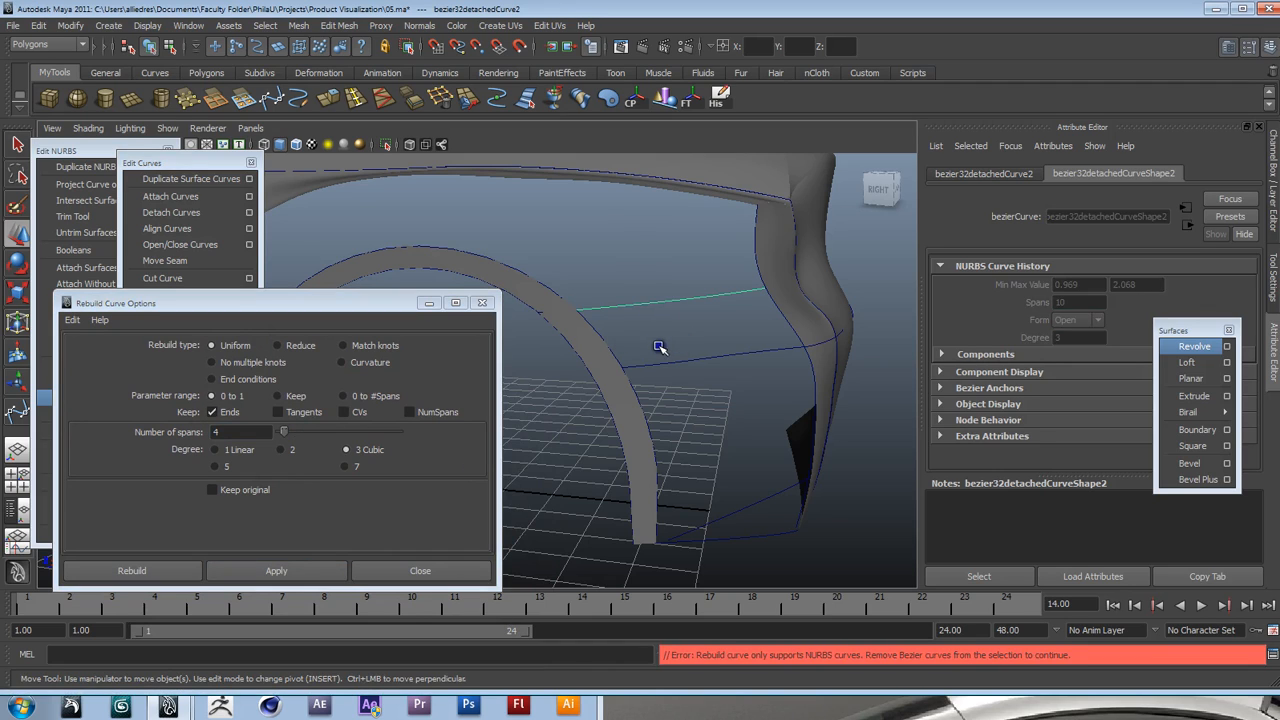
left_click(313, 567)
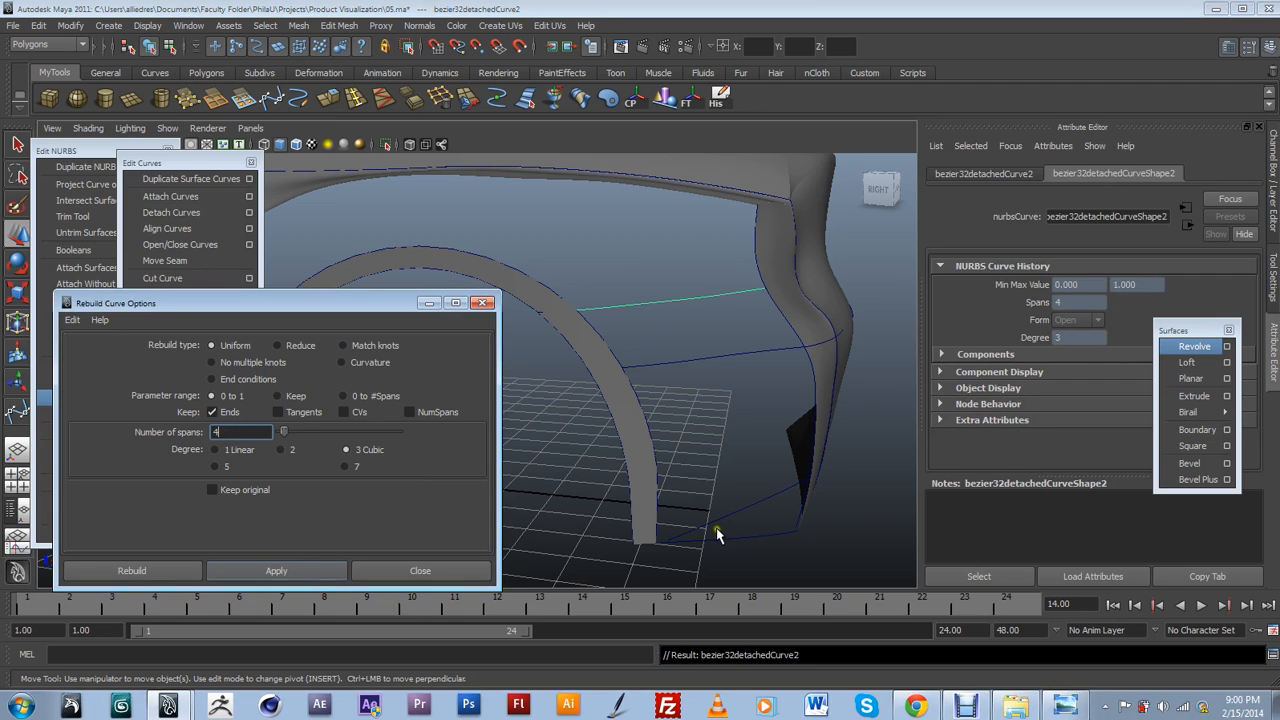
Convert the bottom curve between the wheel arch and the rear strip to NURBS and rebuild it with 4 spans.
left_click(718, 537)
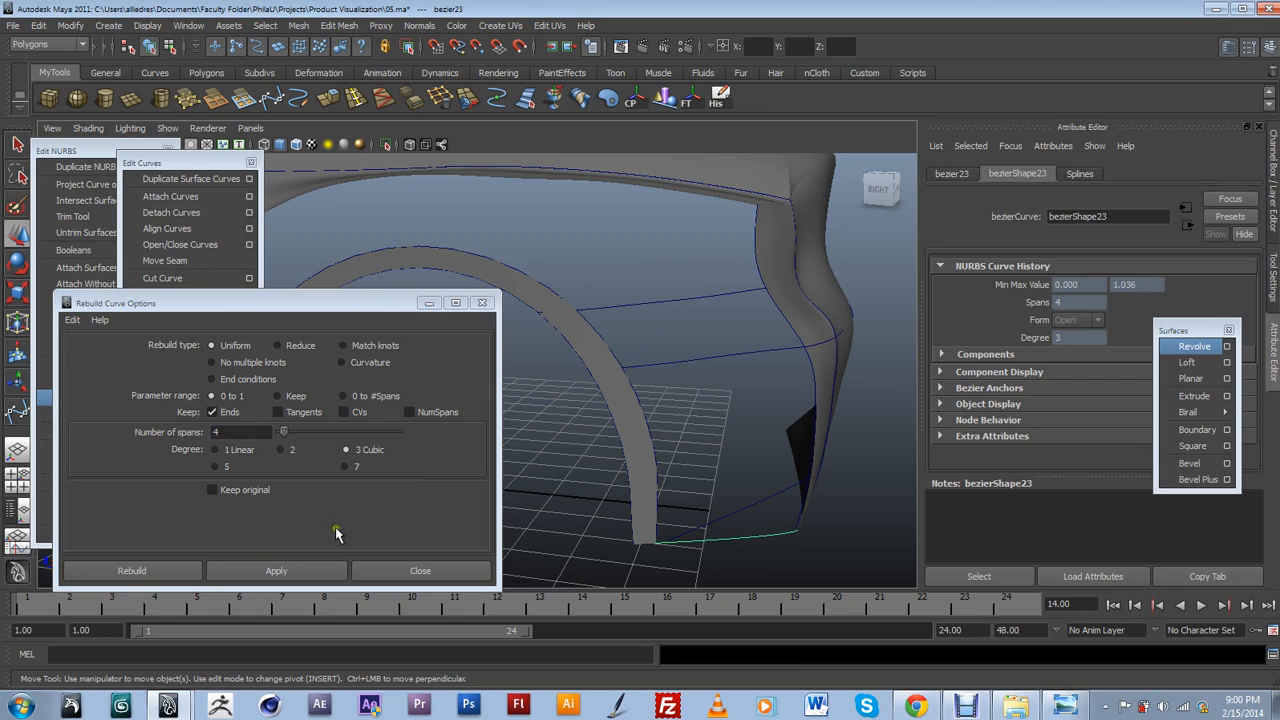
left_click(320, 569)
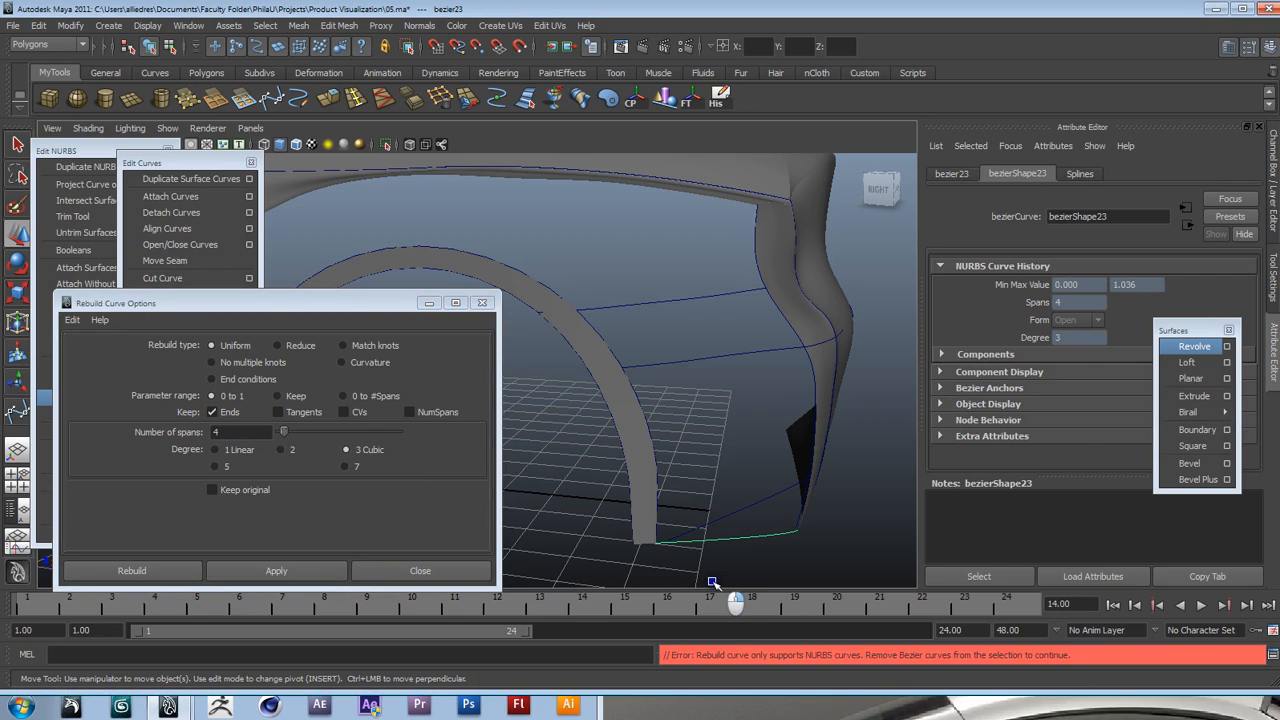
left_click(712, 582)
left_click(309, 576)
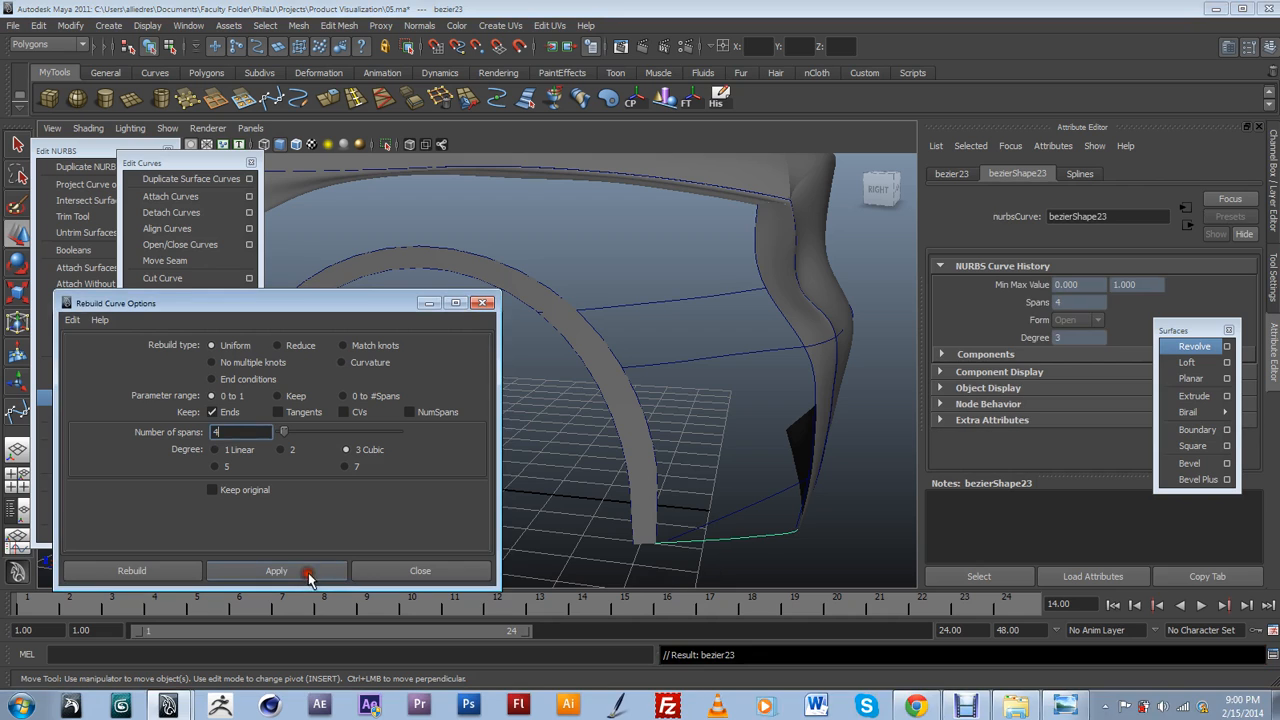
Detach the outer wheel arch curve at the point where it meets the upper horizontal curve of the rear quarter panel.
left_click(718, 449)
left_click(639, 391)
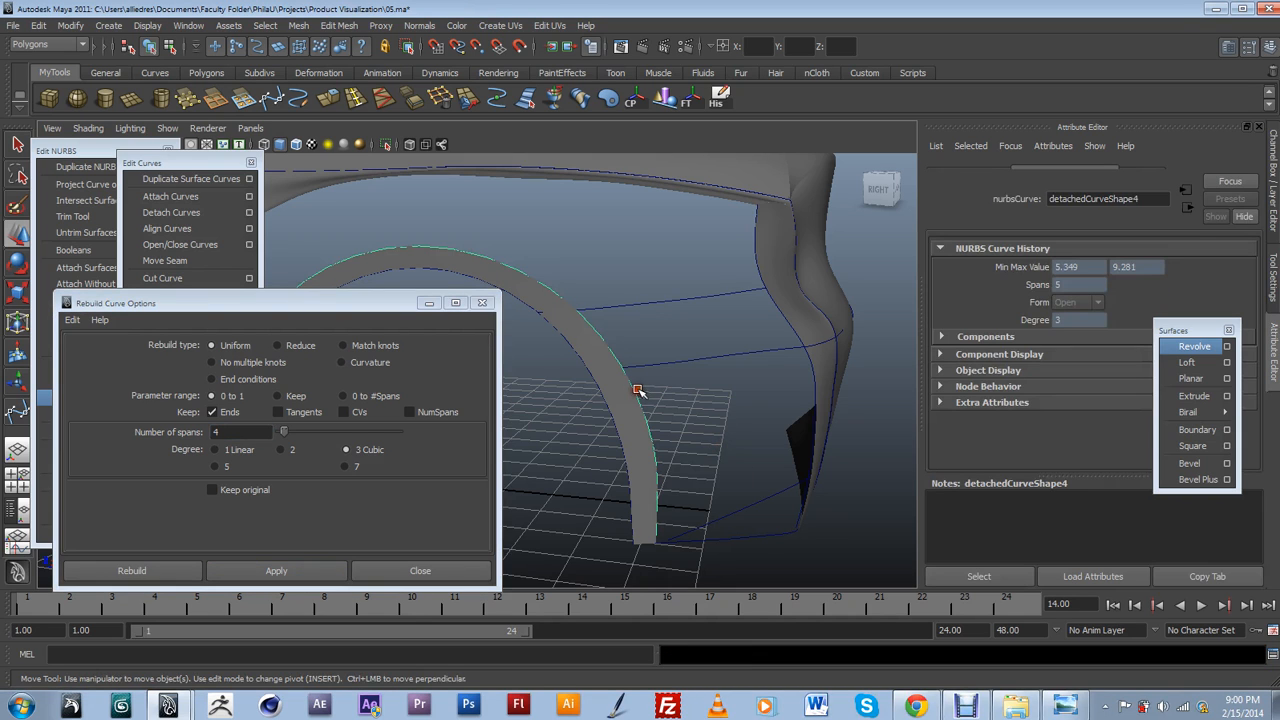
left_click_drag(640, 390, 664, 382, "alt")
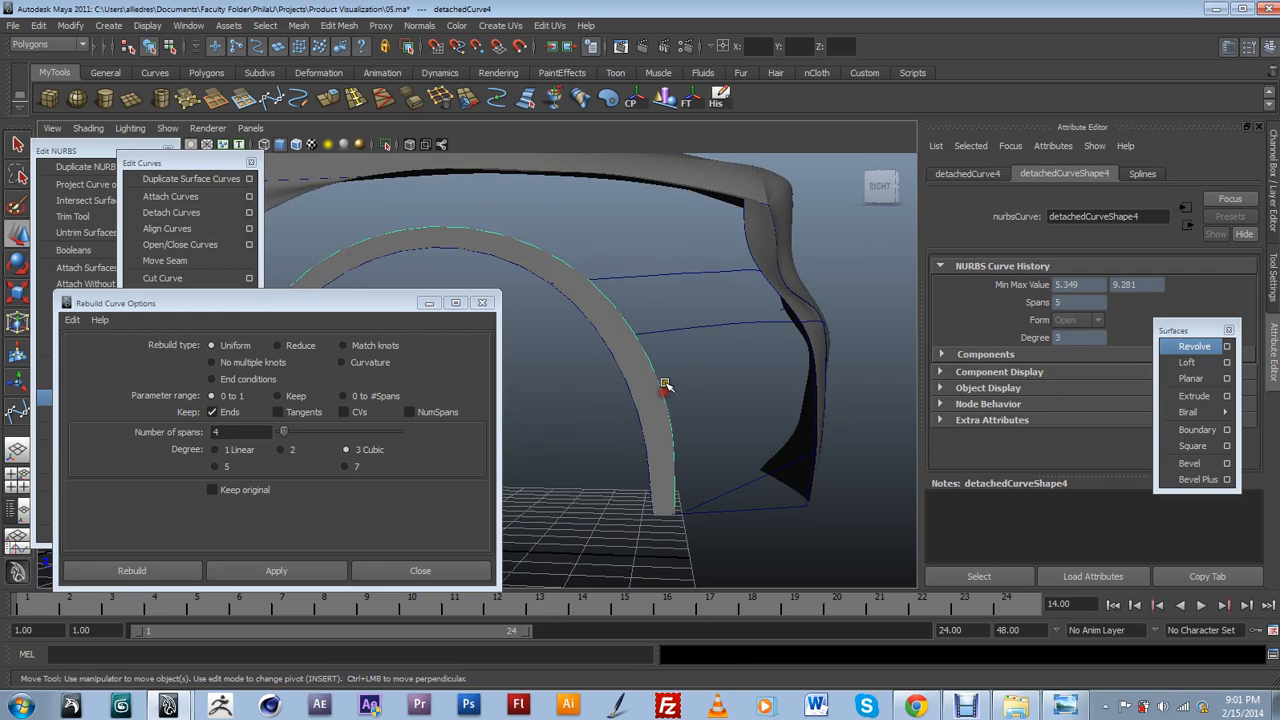
left_click(652, 364)
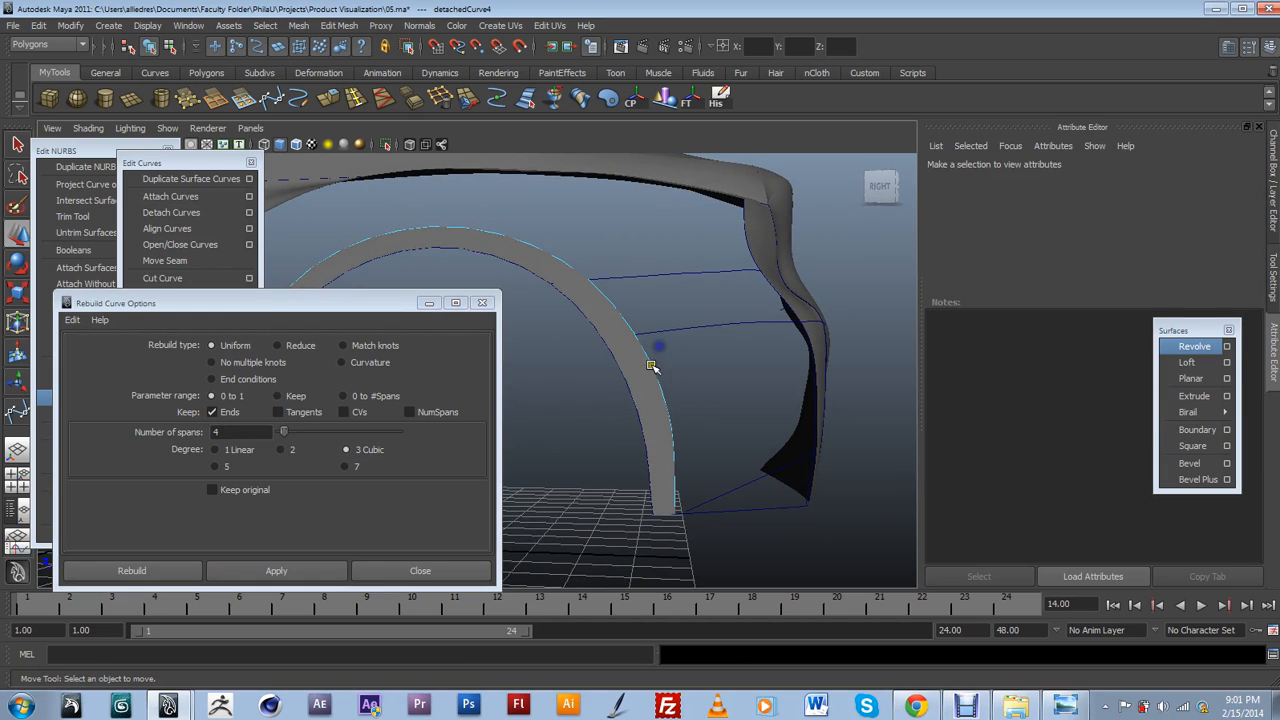
left_click(597, 279)
left_click(585, 284)
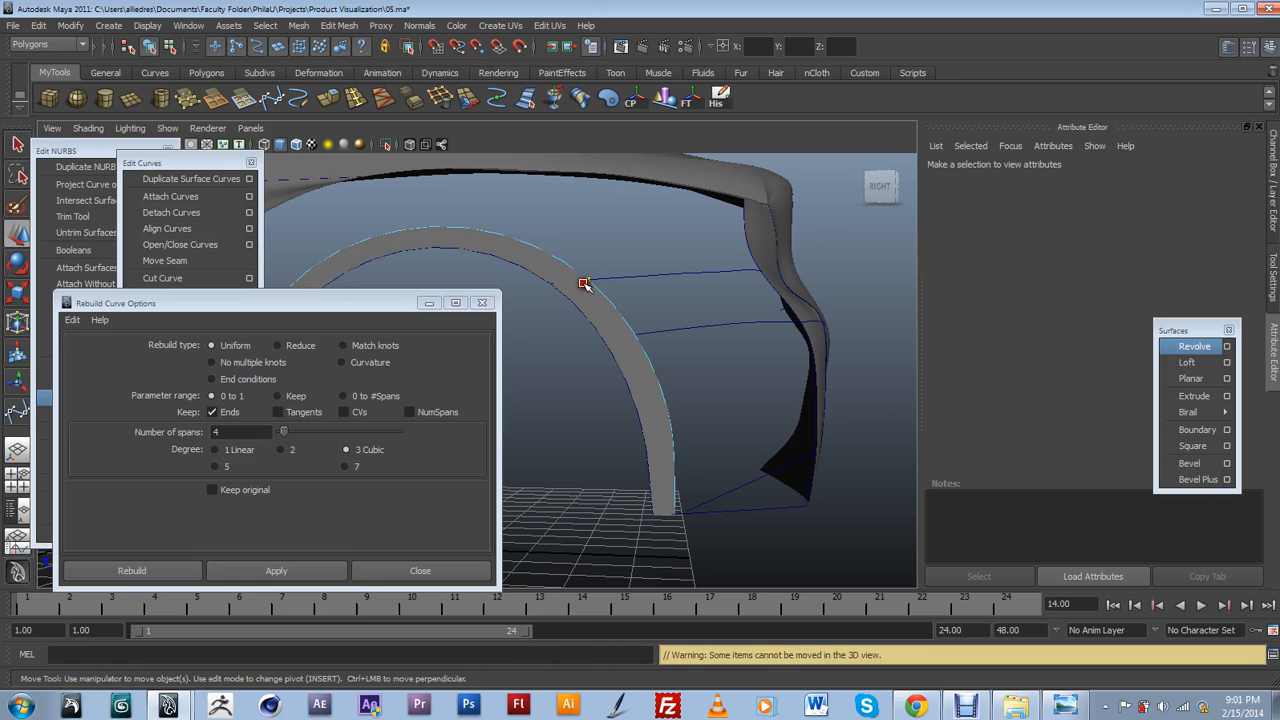
left_click_drag(327, 309, 309, 368)
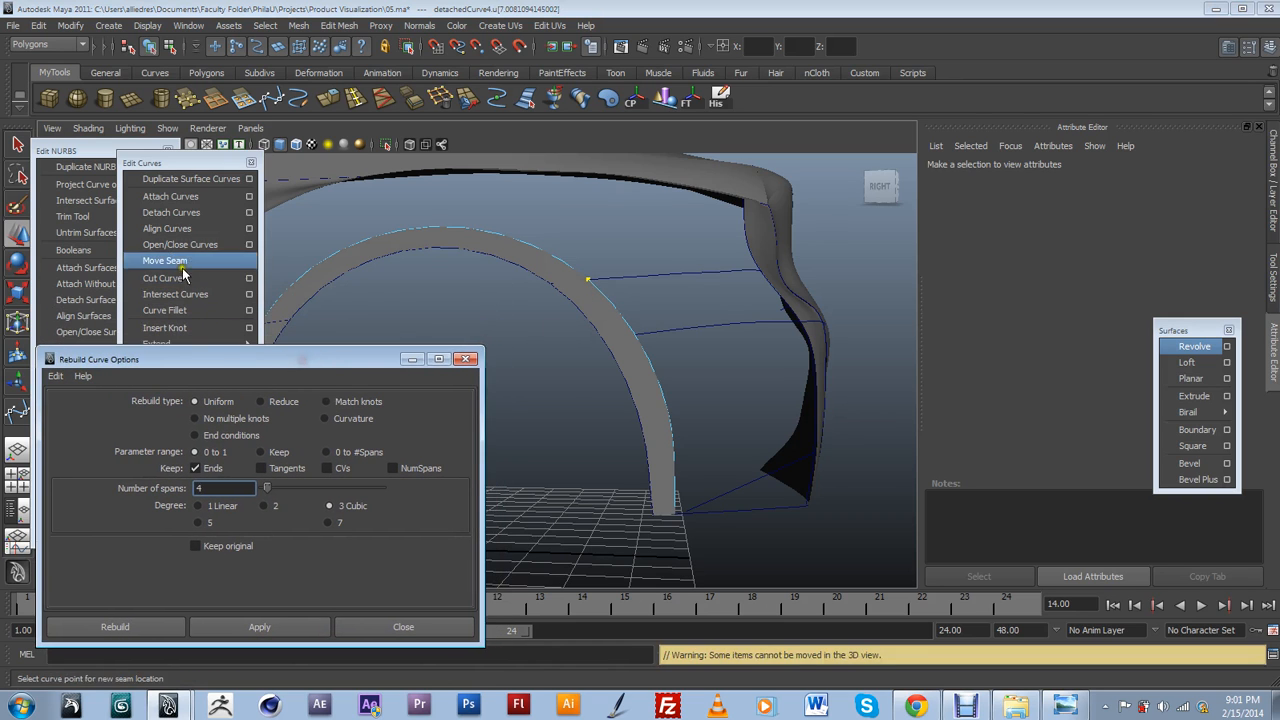
left_click(183, 214)
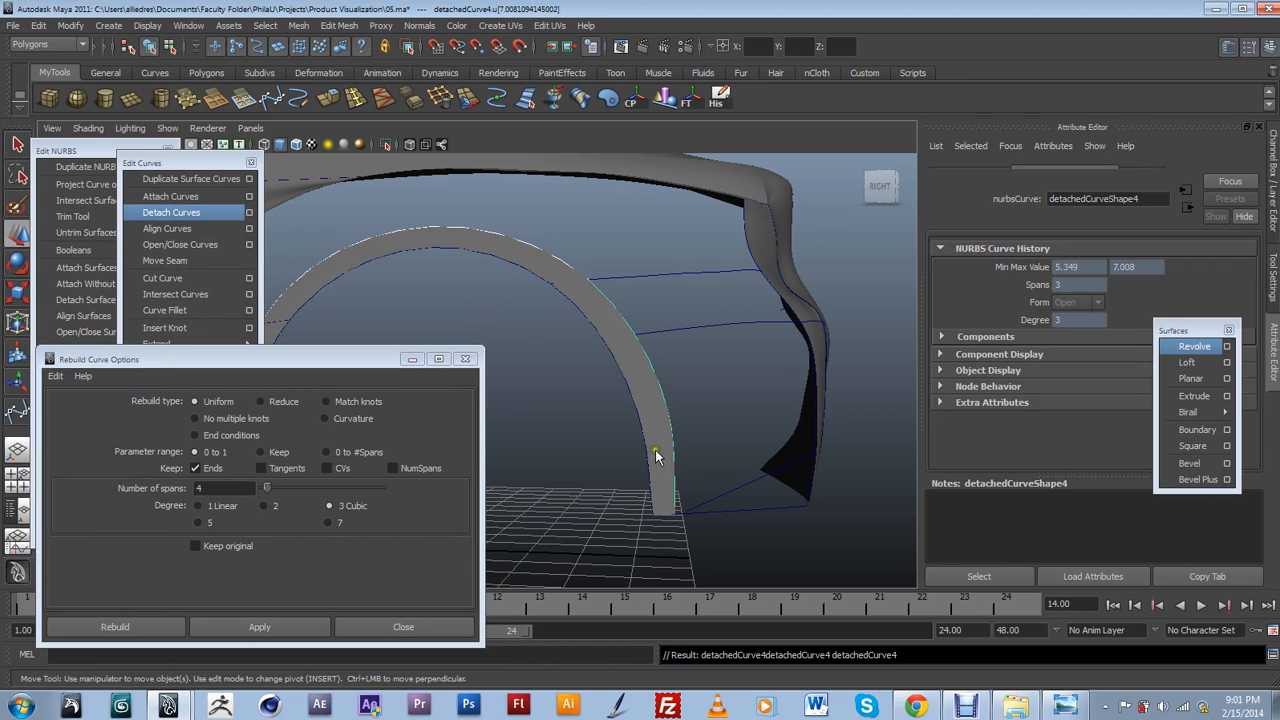
Rebuild the detached rear piece of the outer wheel arch curve as a uniform cubic curve with 8 spans.
left_click_drag(674, 467, 650, 394, "alt")
left_click(644, 360)
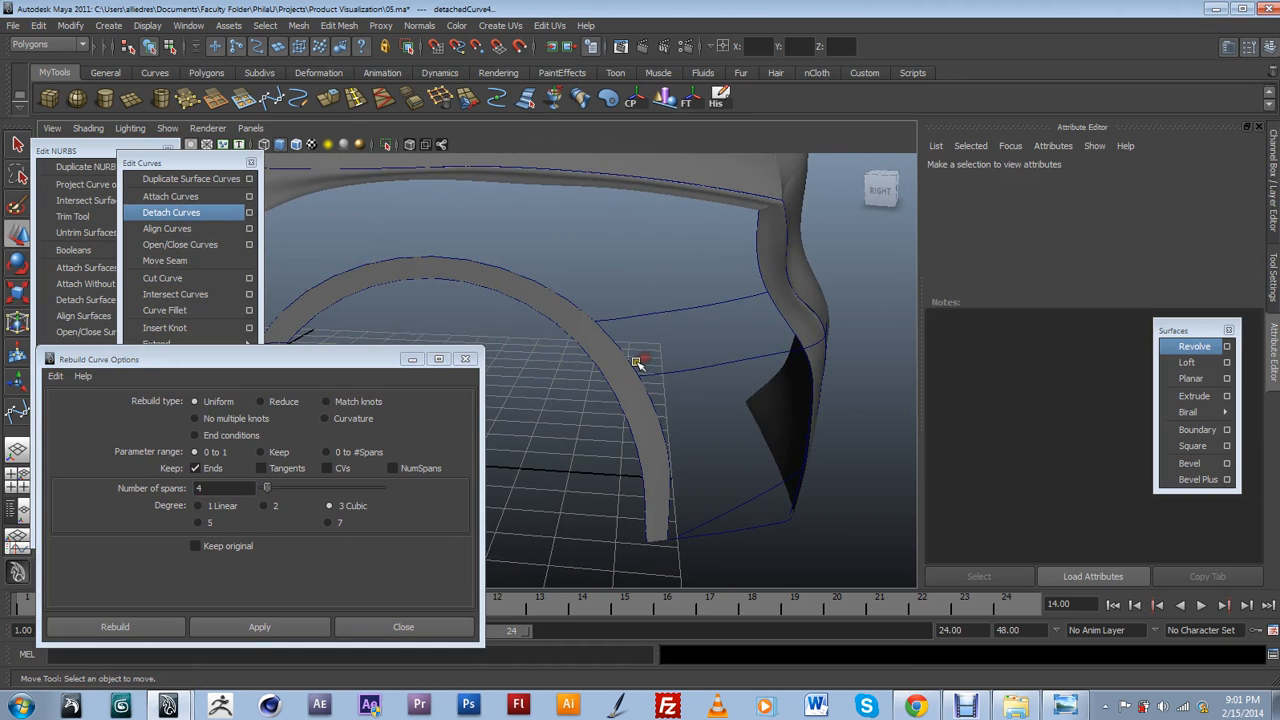
left_click(632, 366)
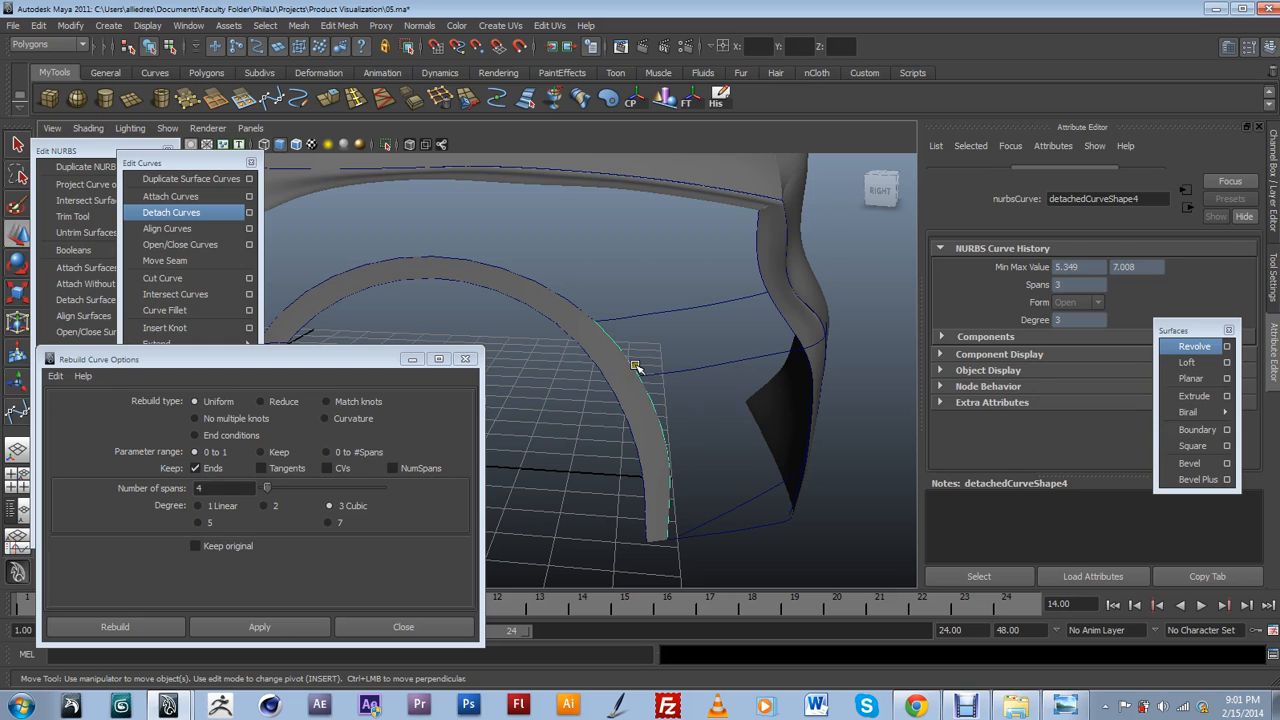
left_click(790, 328)
left_click_drag(719, 354, 726, 352, "alt")
left_click(601, 346)
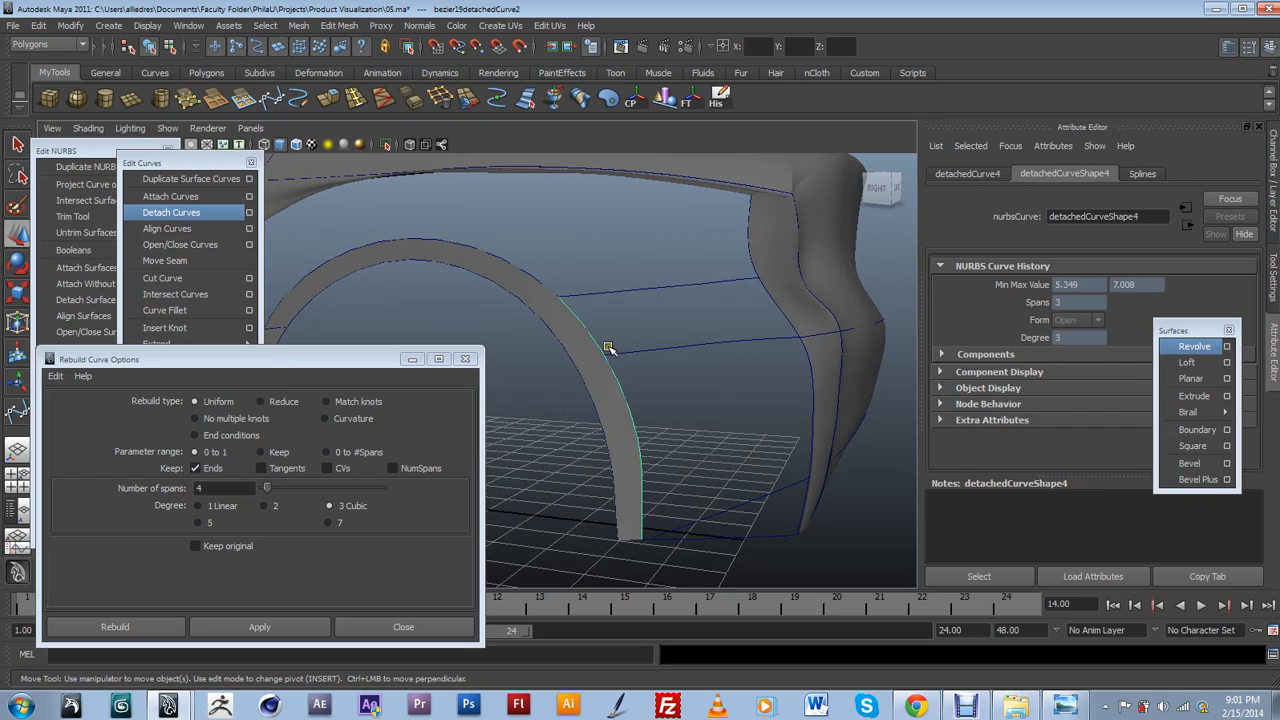
left_click_drag(219, 489, 185, 522)
left_click(245, 628)
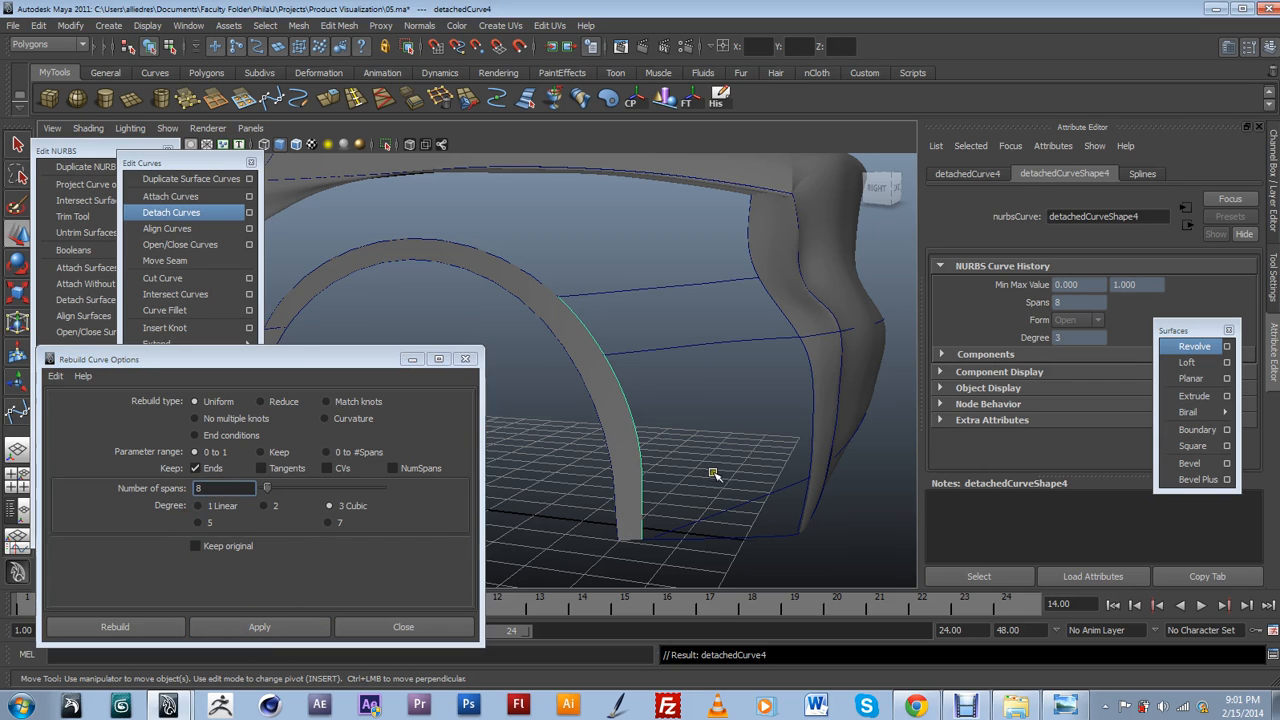
Create a boundary surface from the wheel arch piece, upper horizontal curve, vertical rear curve and bottom curve behind the wheel arch.
left_click_drag(714, 477, 721, 479, "alt")
left_click(664, 304)
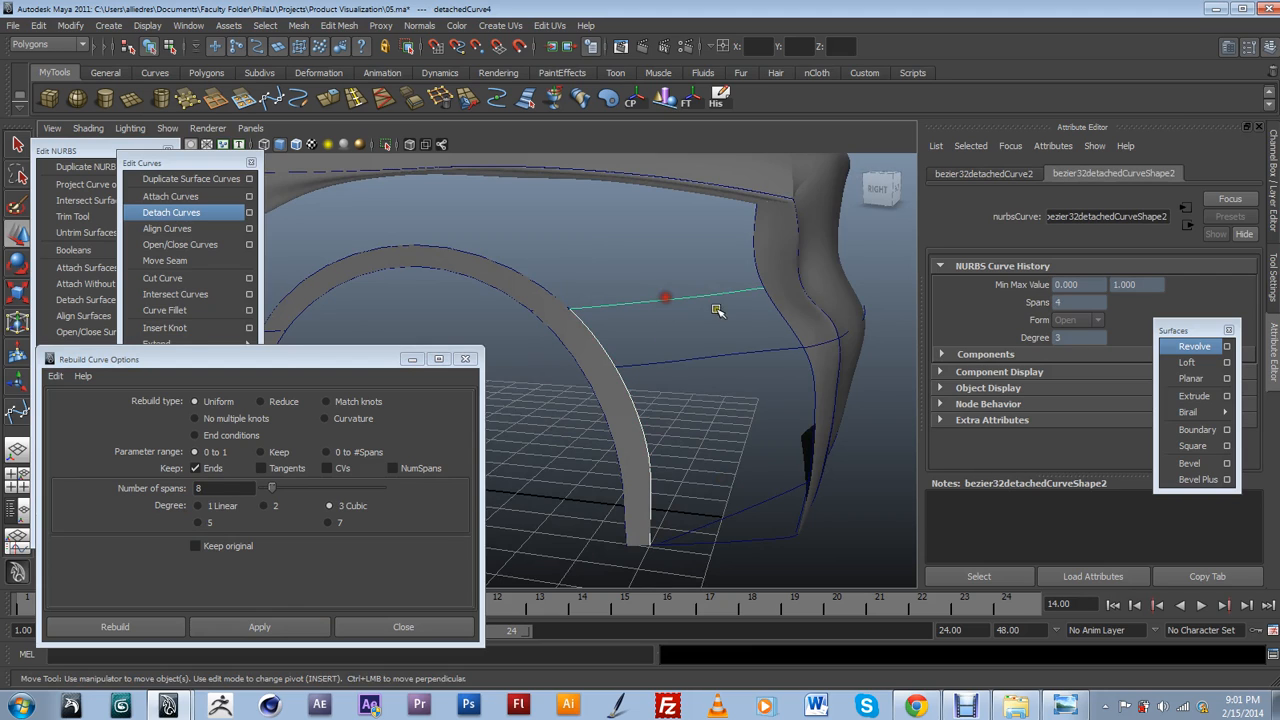
left_click(771, 532)
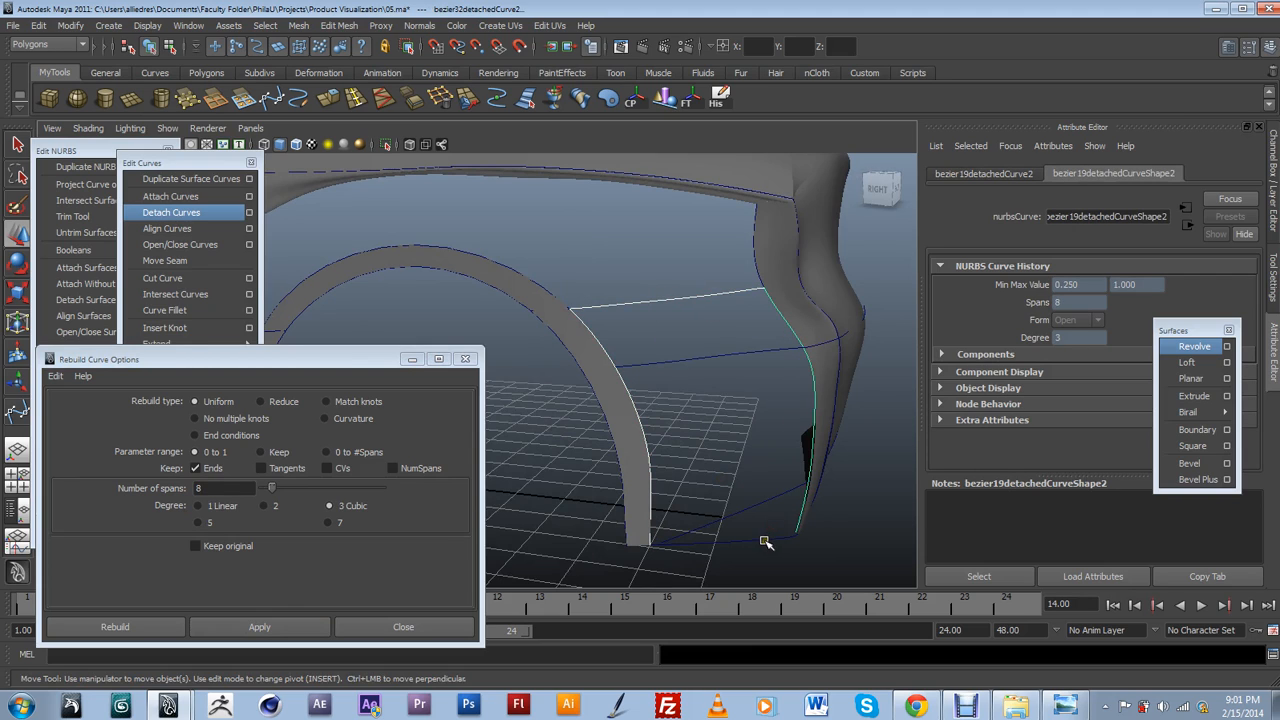
left_click(765, 542)
left_click_drag(756, 505, 694, 471, "alt")
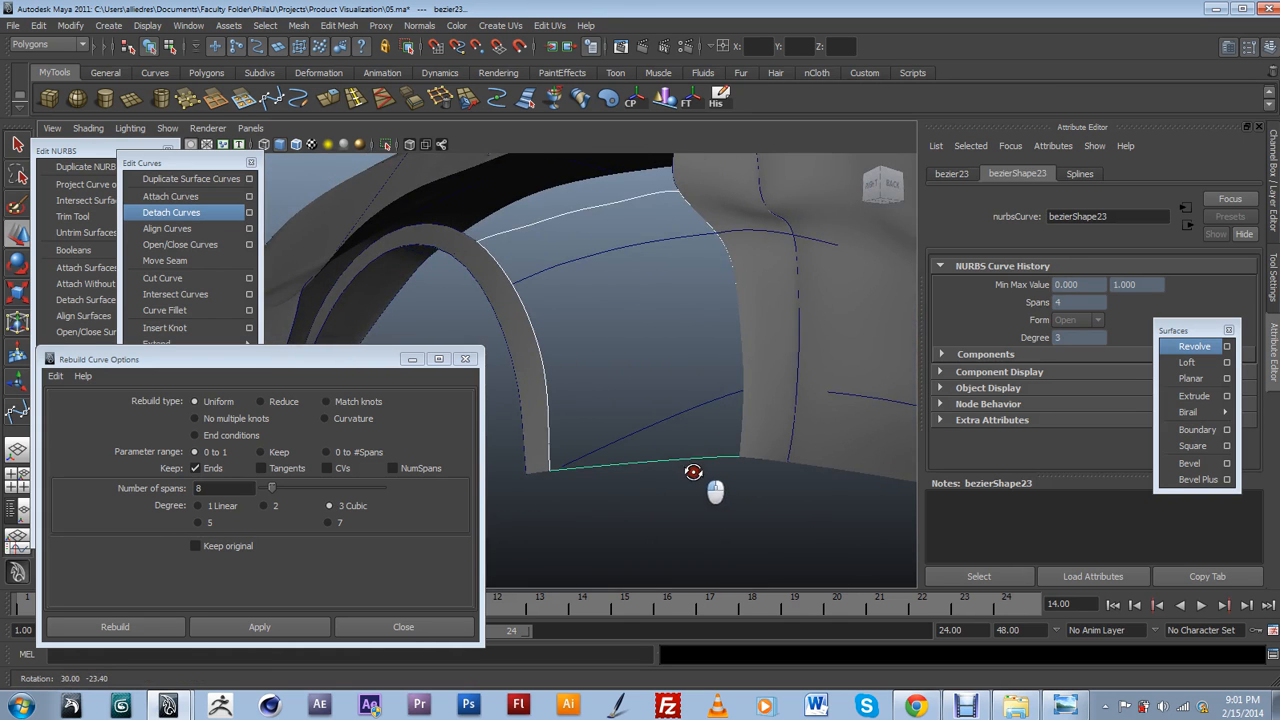
left_click(1197, 429)
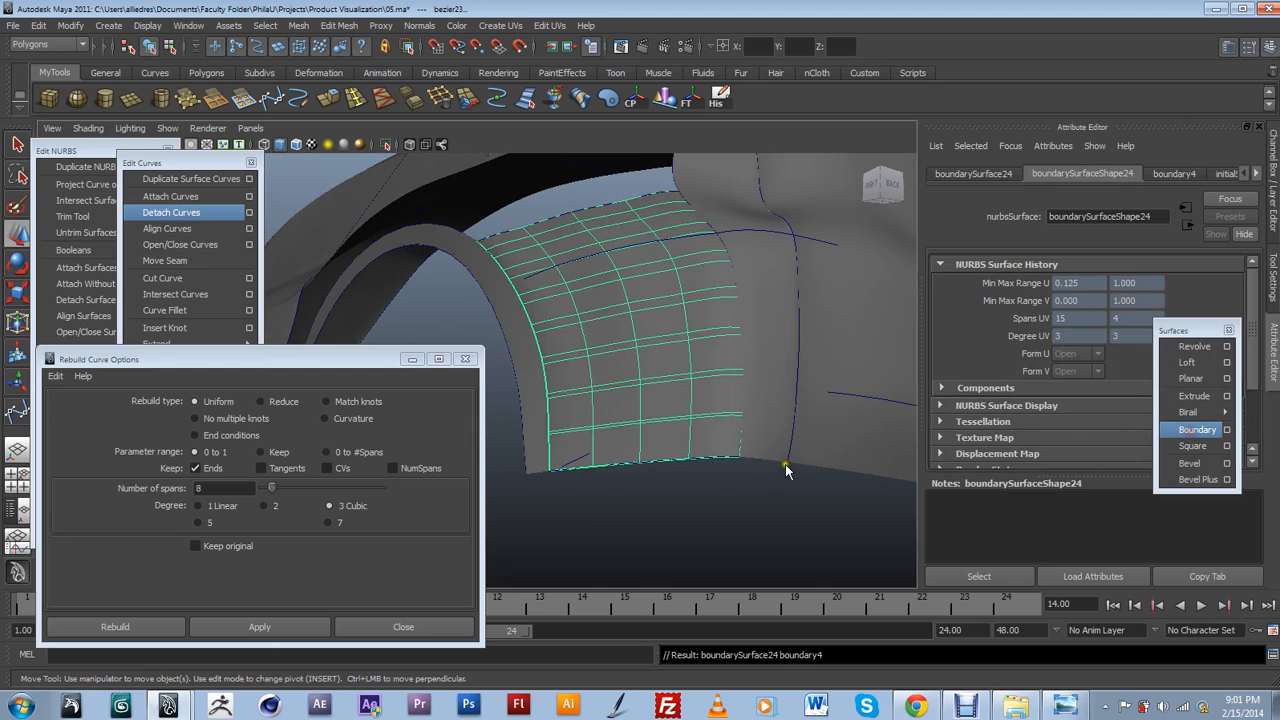
Examine the new boundary surface's isoparms and its fit against the wheel arch and rear strip.
scroll(660, 495, "down", 4)
left_click(659, 496)
left_click_drag(671, 563, 729, 514, "alt")
left_click(719, 436)
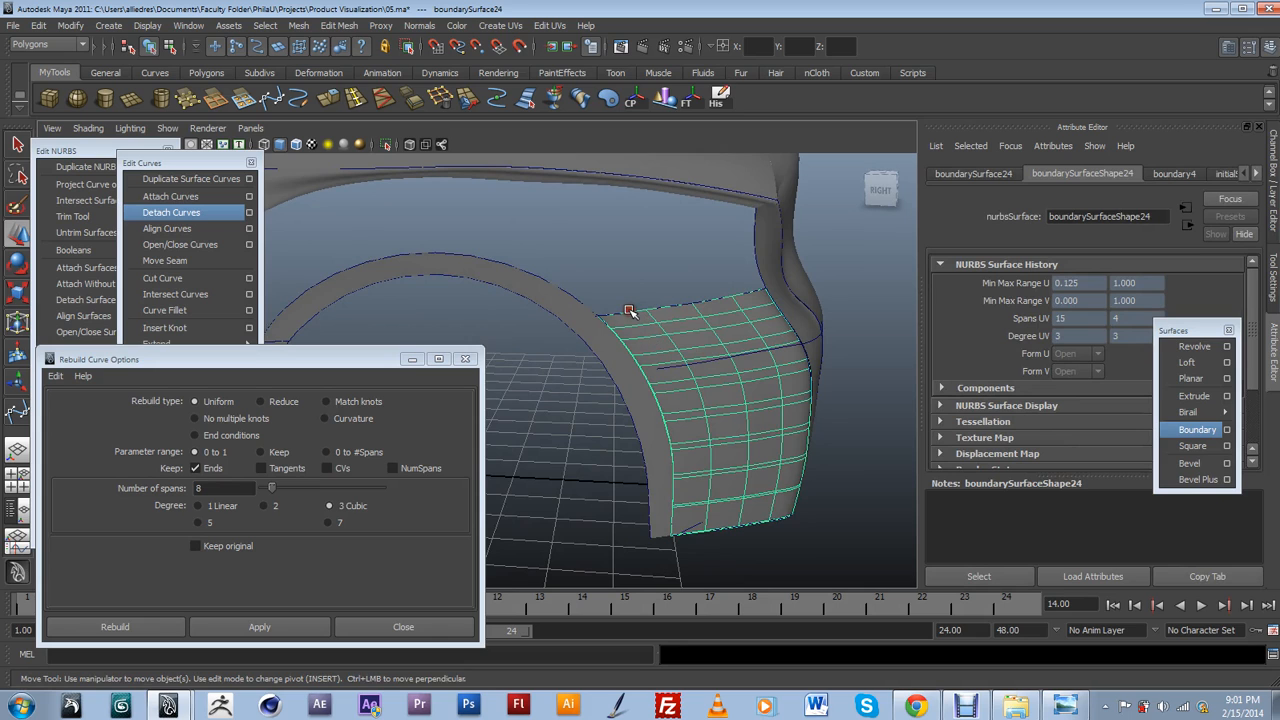
left_click_drag(611, 305, 607, 270, "alt")
left_click(607, 268)
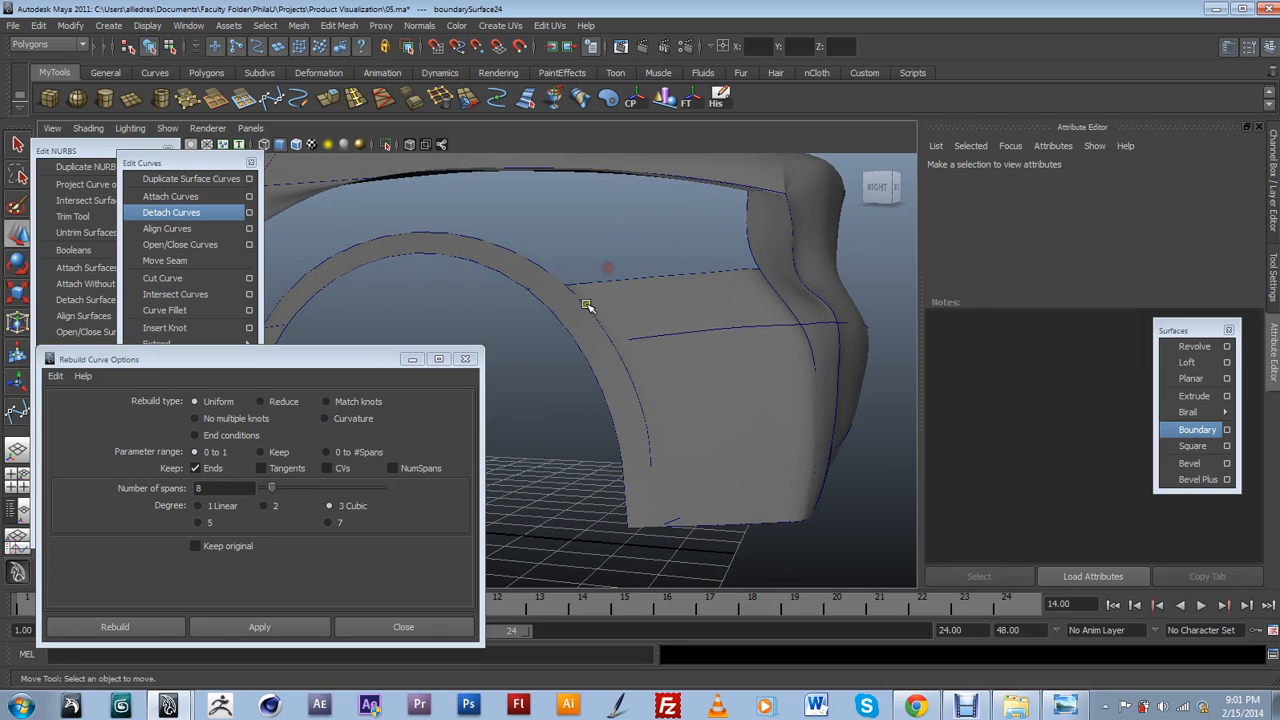
left_click(585, 307)
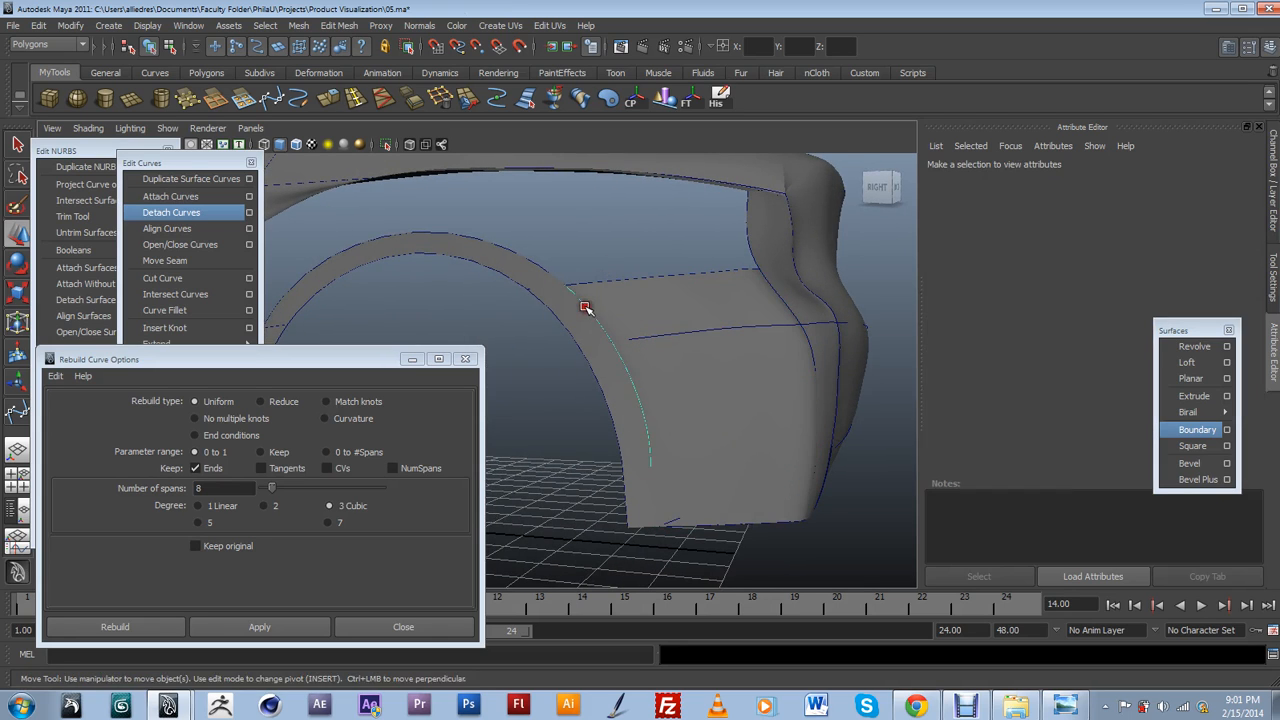
left_click(658, 302)
Rebuild the new boundary surface uniformly in U and V with 8 spans in U and 4 spans in V.
left_click(240, 489)
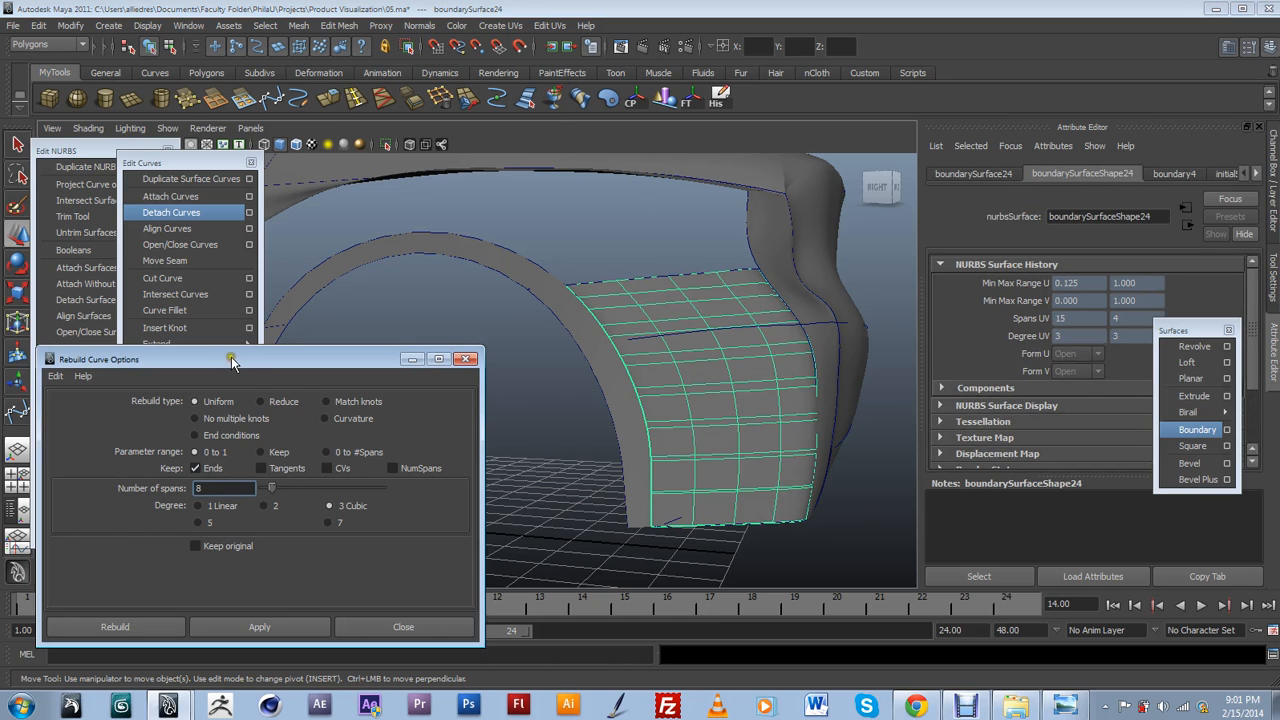
left_click_drag(231, 362, 271, 515)
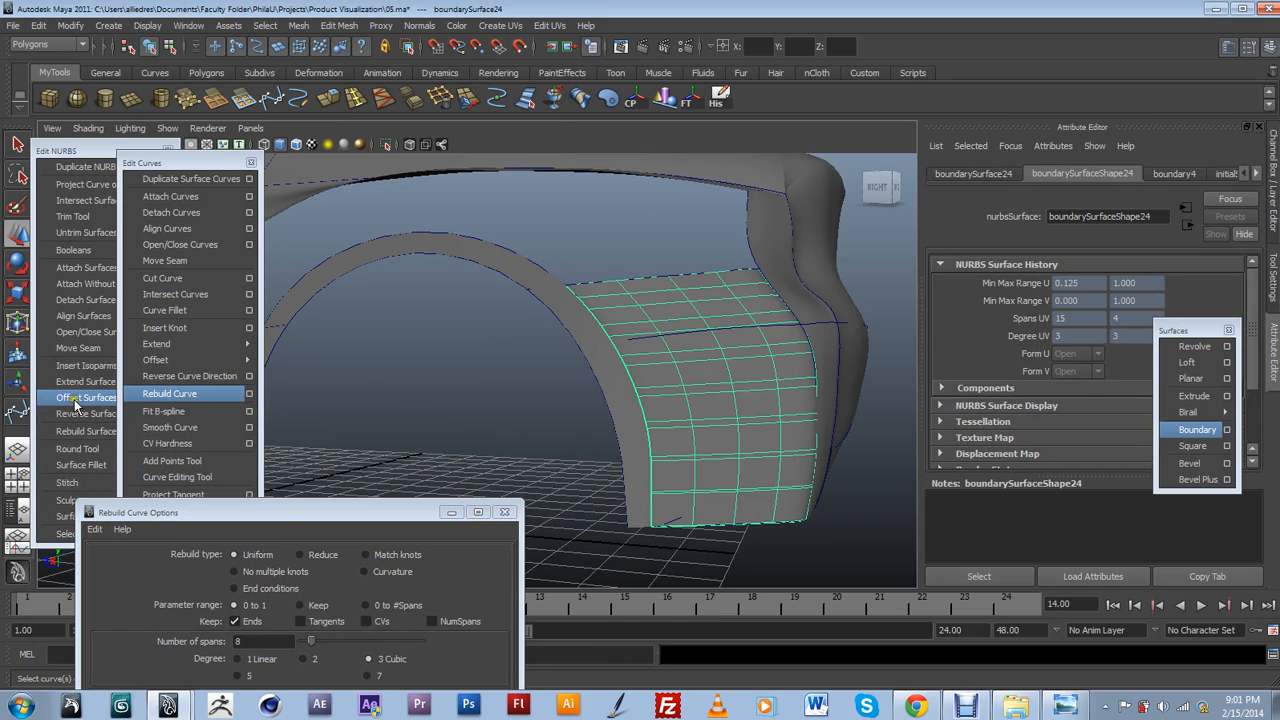
left_click(70, 151)
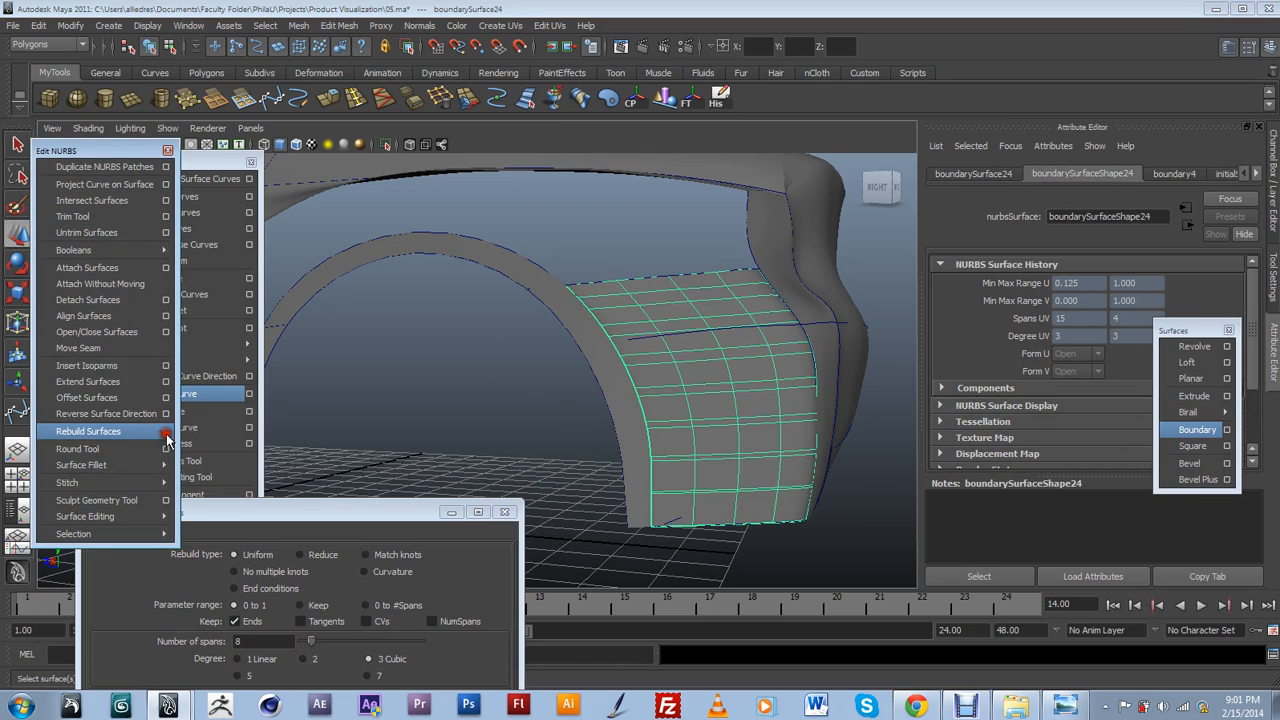
left_click(166, 433)
left_click_drag(285, 339, 275, 247)
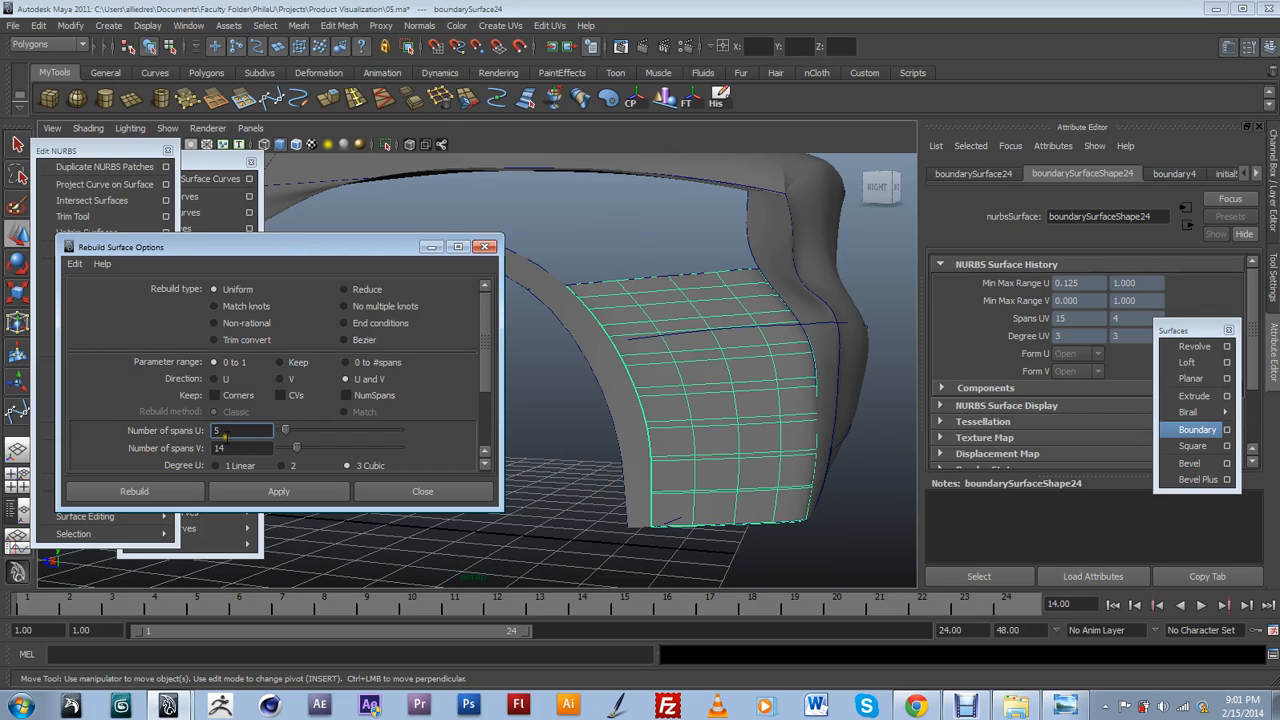
double_click(215, 430)
type("8")
left_click_drag(231, 448, 201, 445)
type("84")
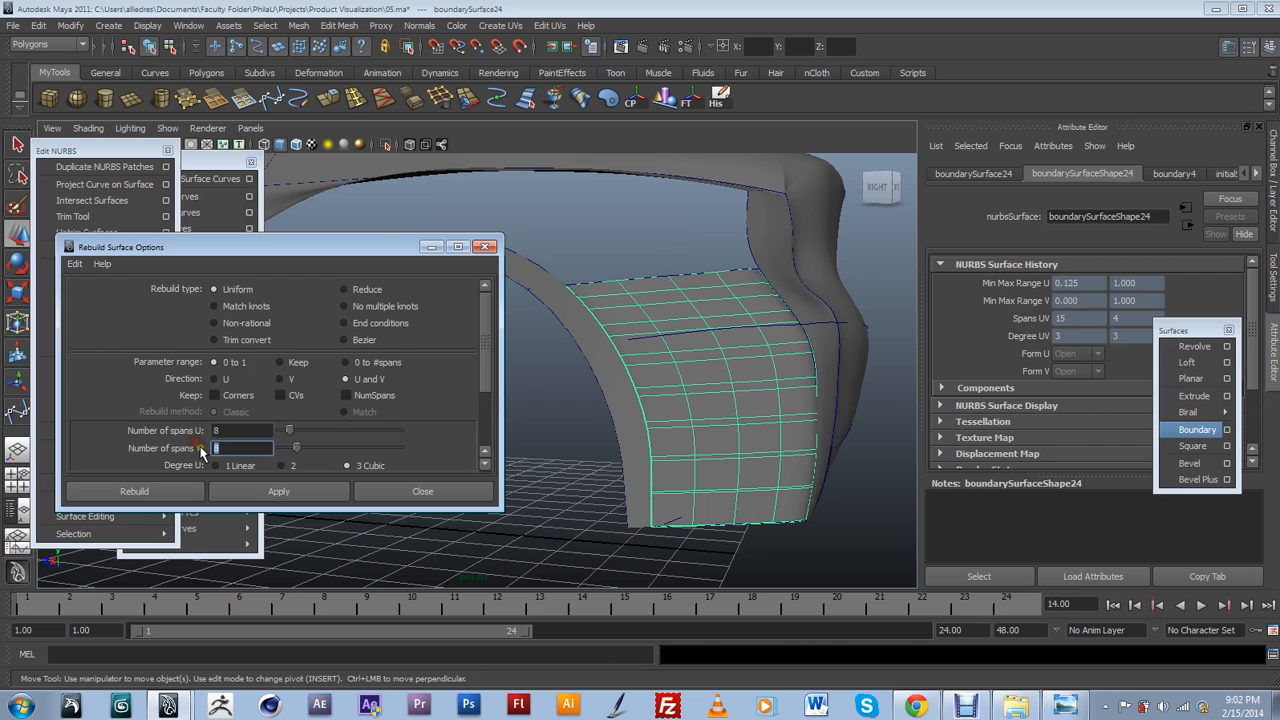
left_click(268, 491)
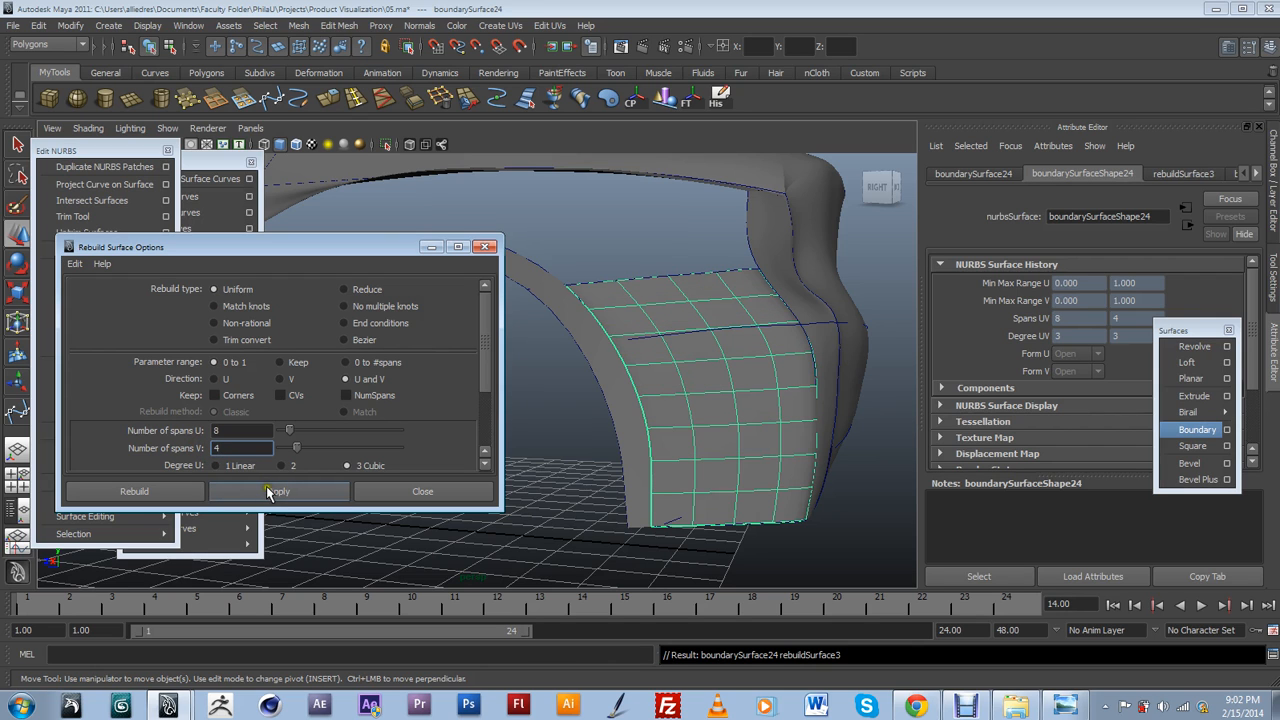
Add the rebuilt quarter panel surface to the Surfaces display layer.
left_click_drag(708, 428, 731, 408, "alt")
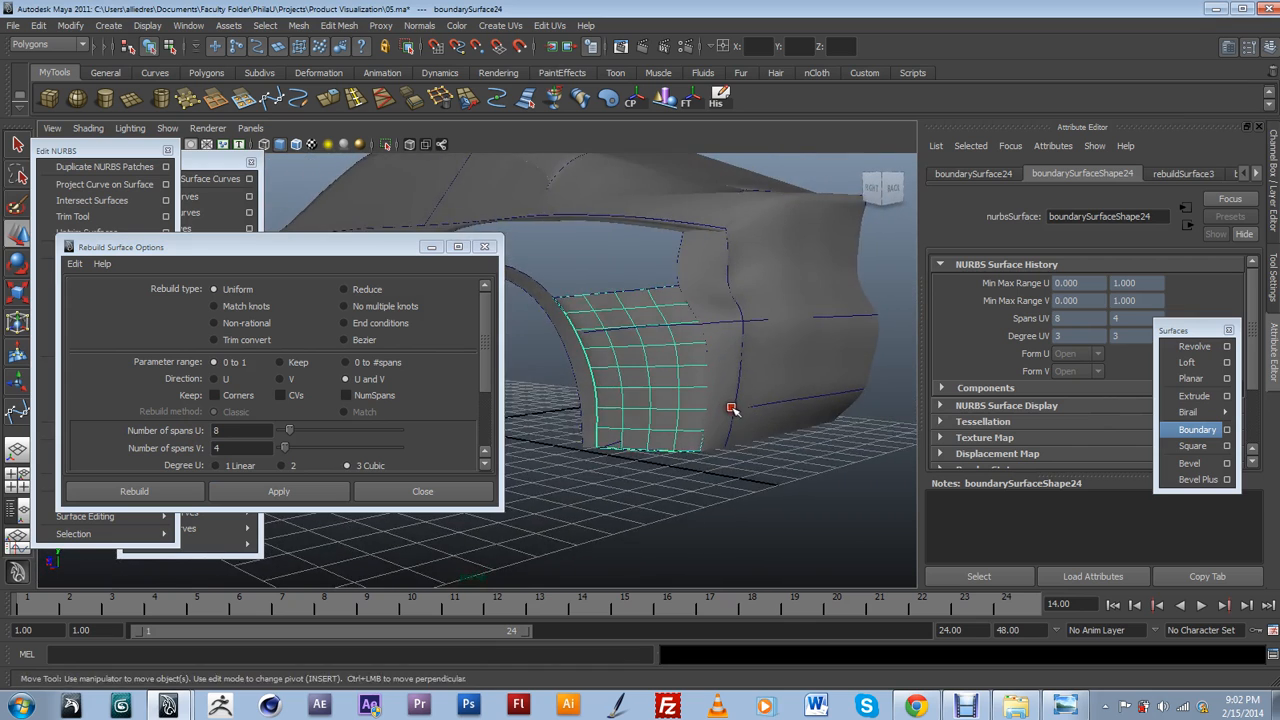
right_click_drag(731, 408, 679, 448, "alt")
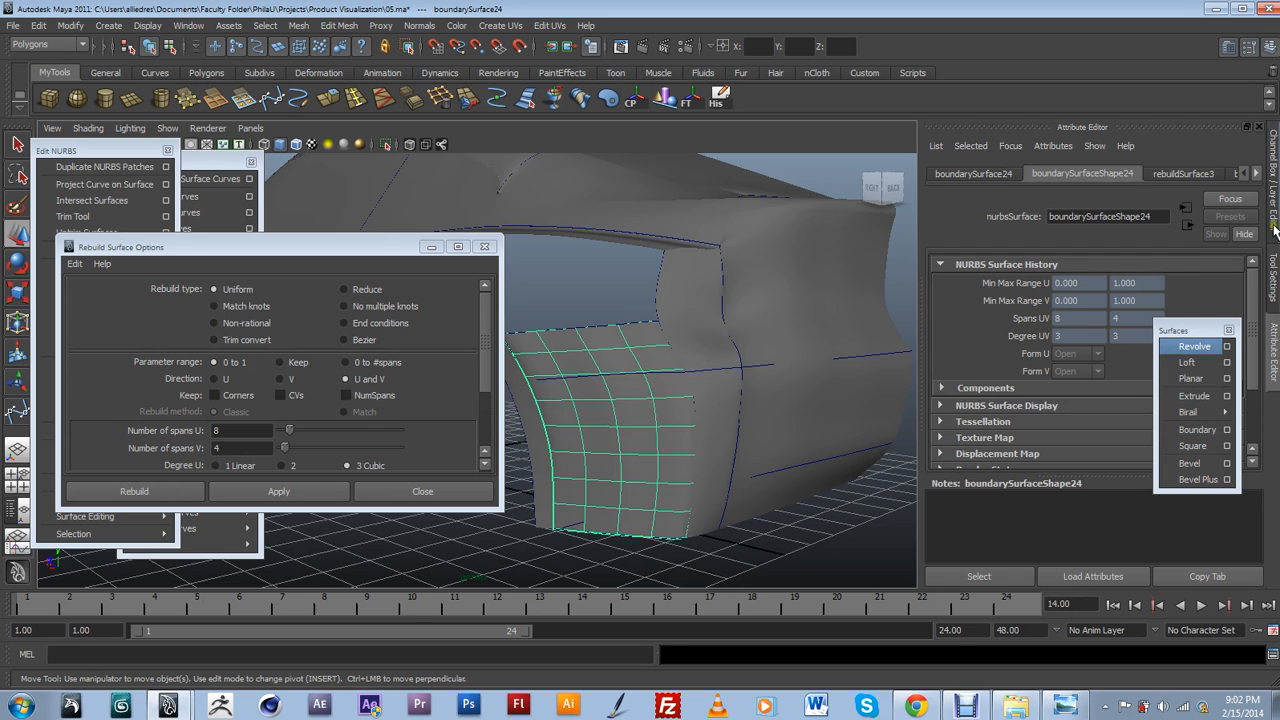
left_click(1273, 180)
left_click(958, 478)
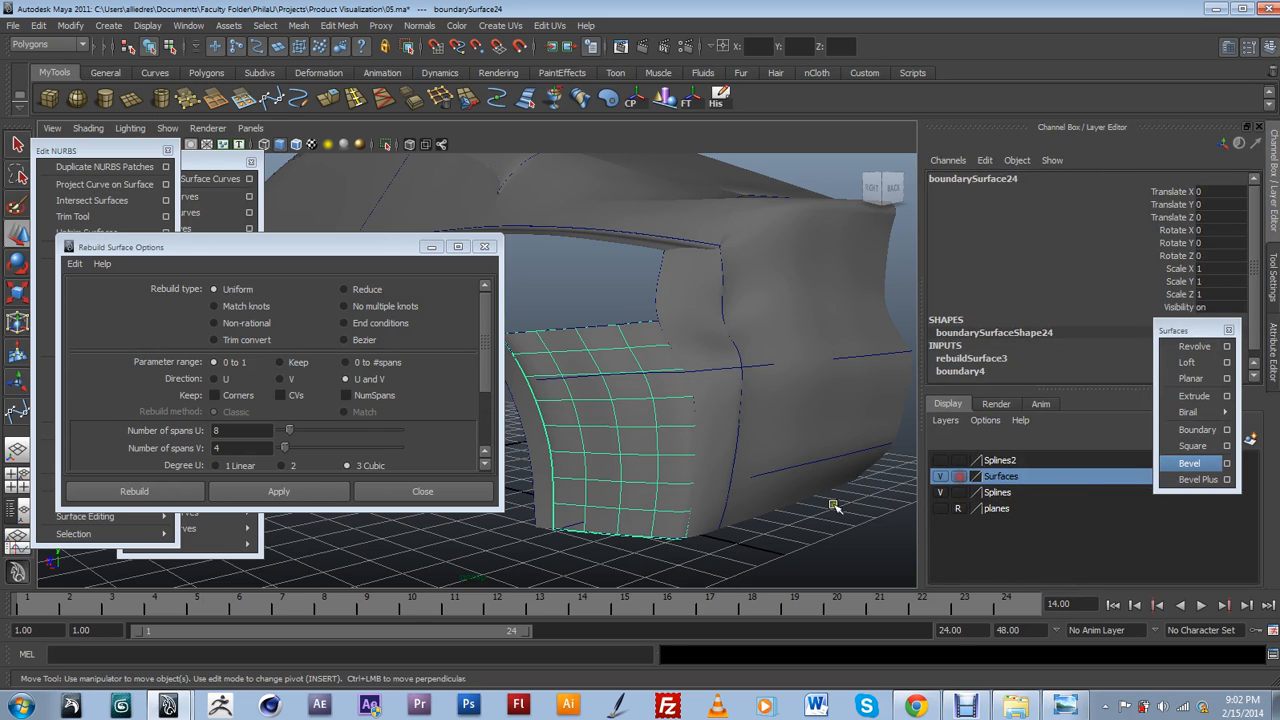
Compare the rear strip with the quarter panel surface and examine the panel's control vertices from above.
left_click(716, 436)
left_click(690, 338)
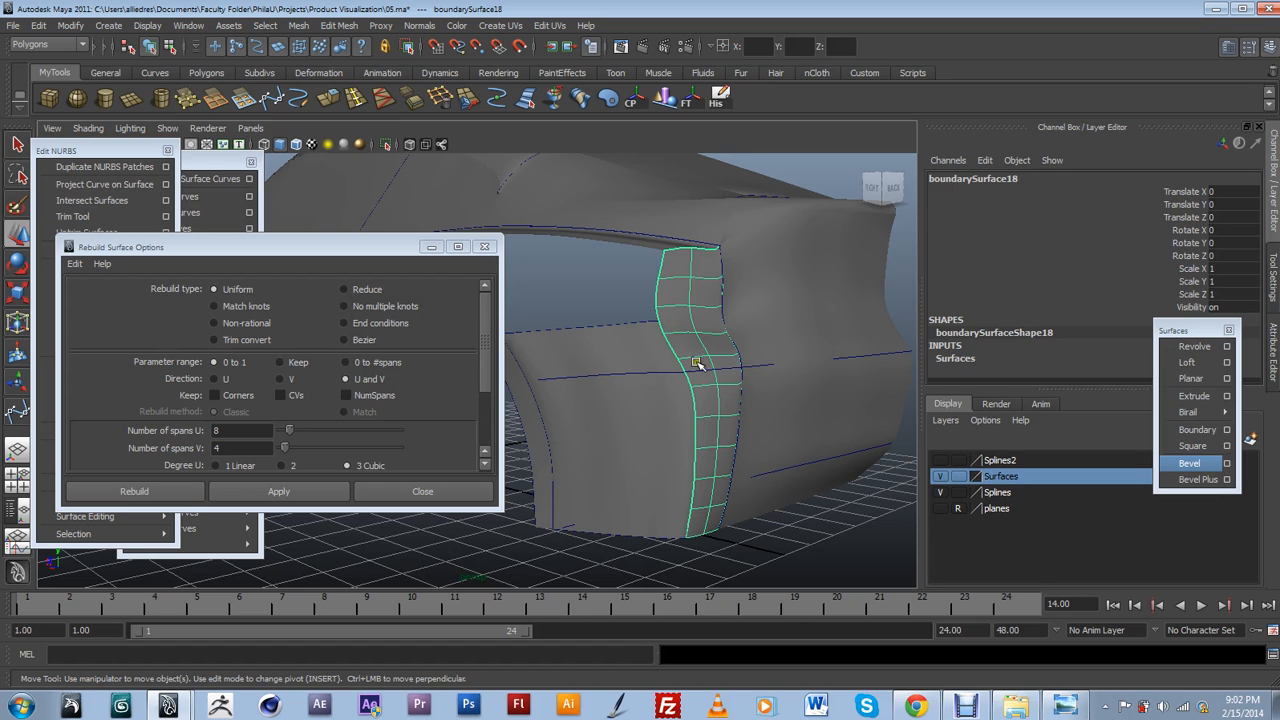
left_click_drag(688, 366, 647, 435, "alt")
left_click(628, 400)
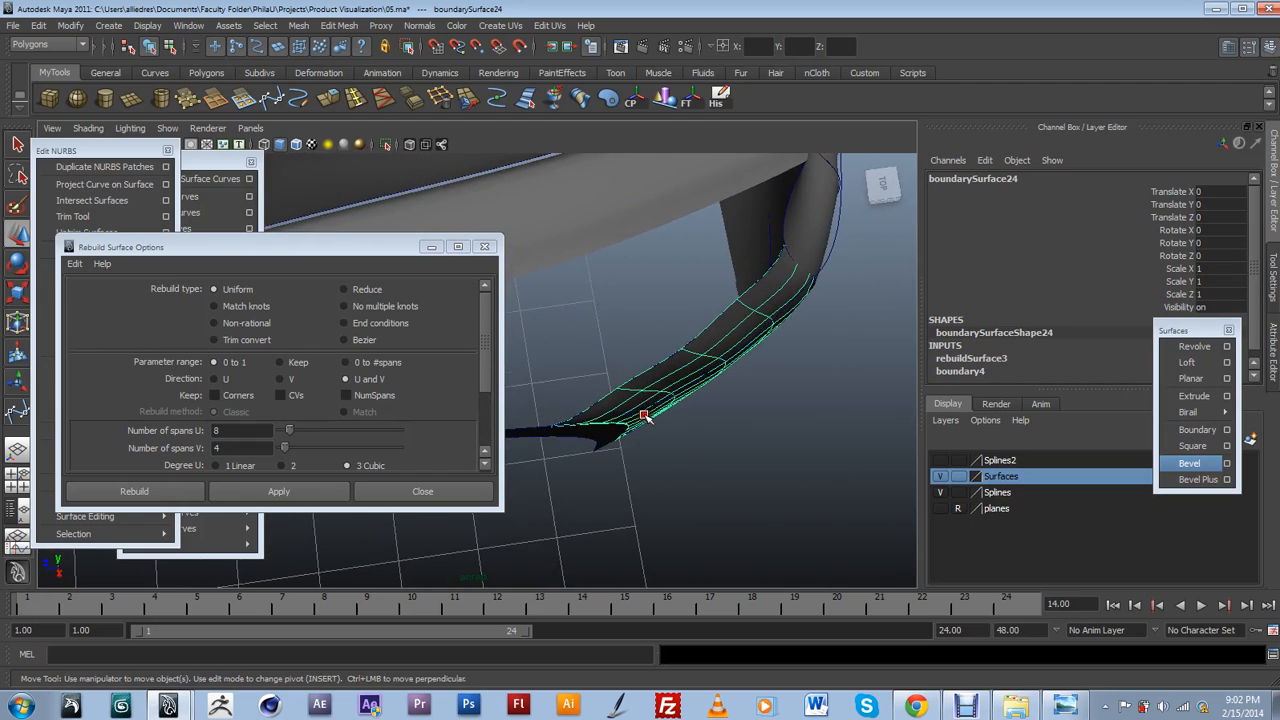
key("F8")
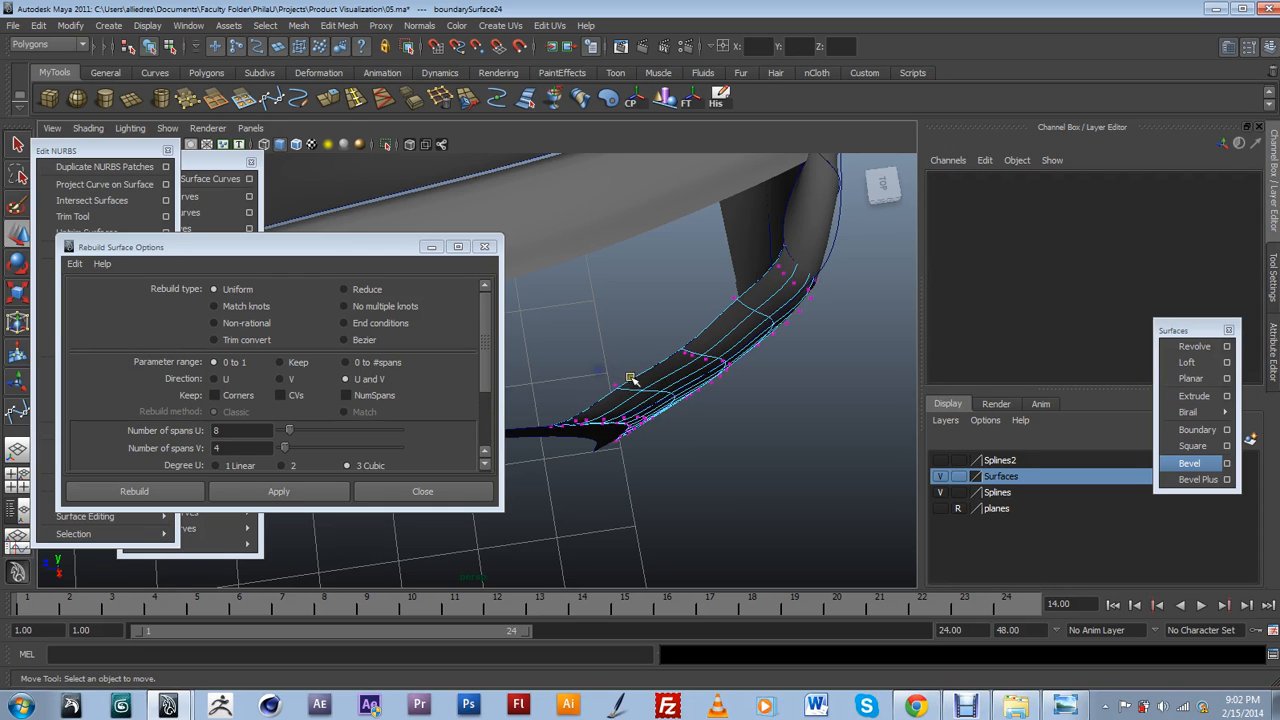
left_click_drag(686, 398, 651, 349, "alt")
Move control vertices of the quarter panel's upper horizontal curve to smooth its bend between the wheel arch and rear strip.
left_click(650, 323)
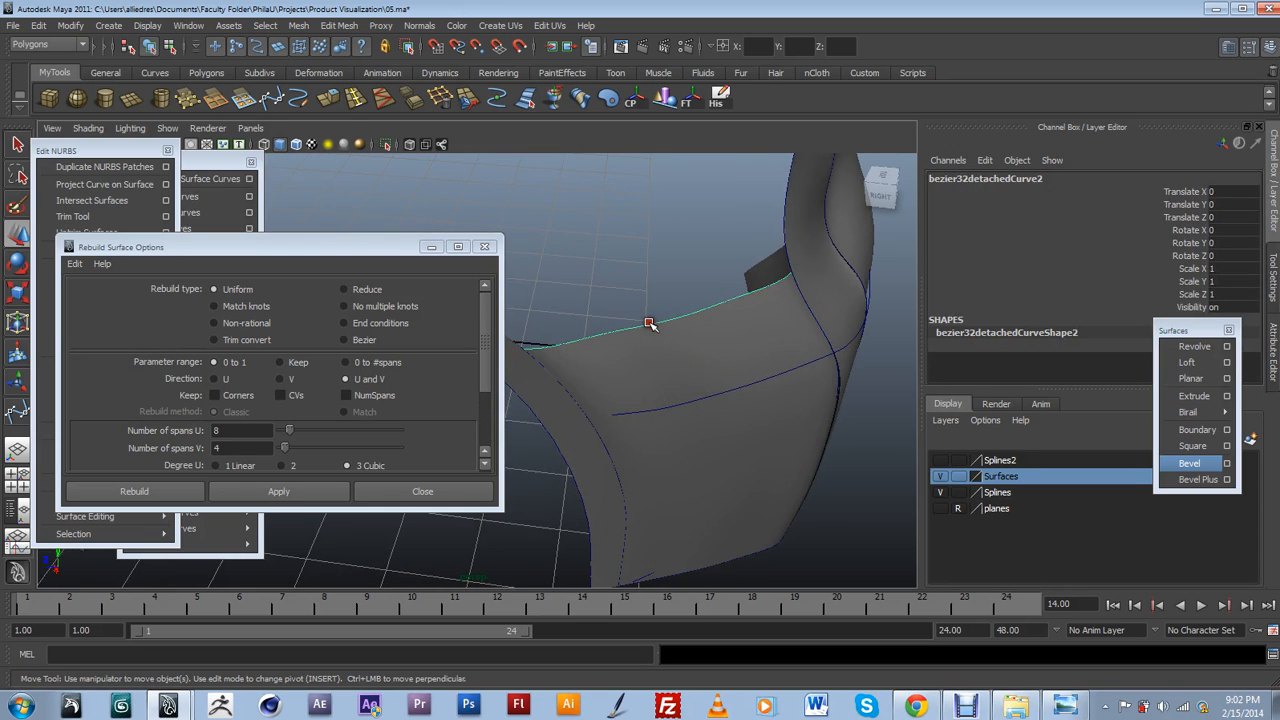
key("F8")
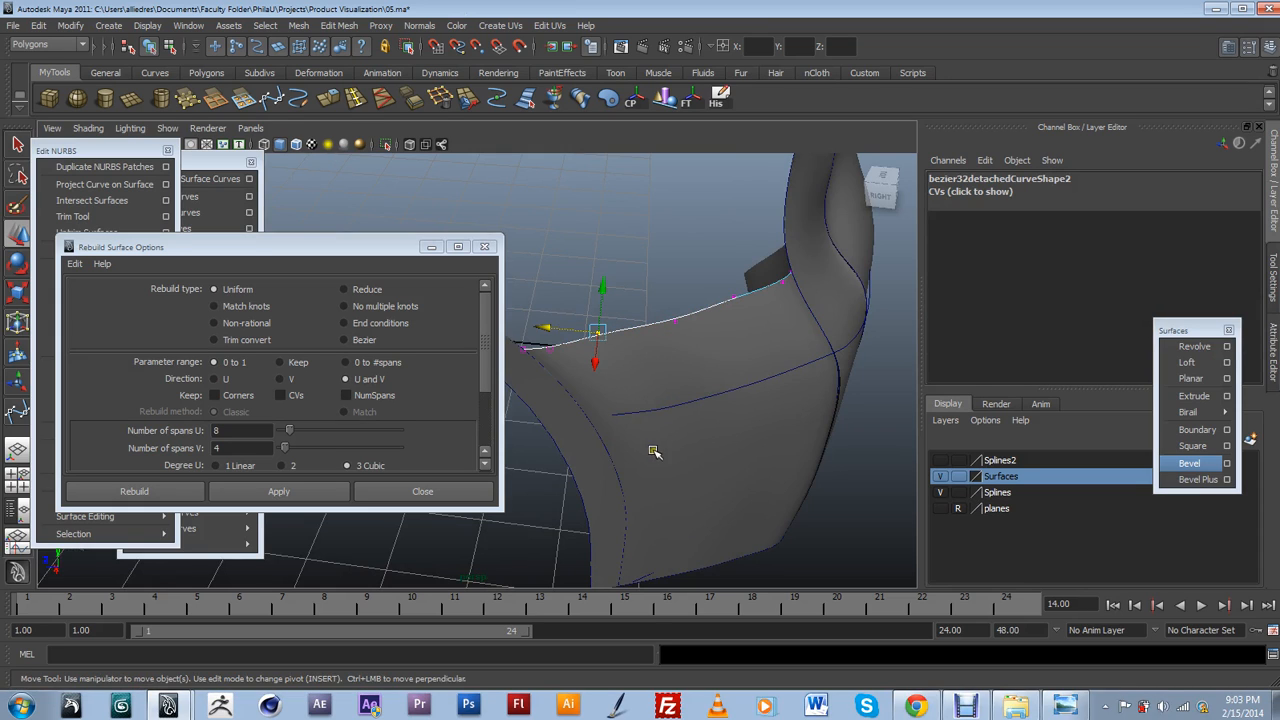
left_click_drag(653, 468, 669, 458, "alt")
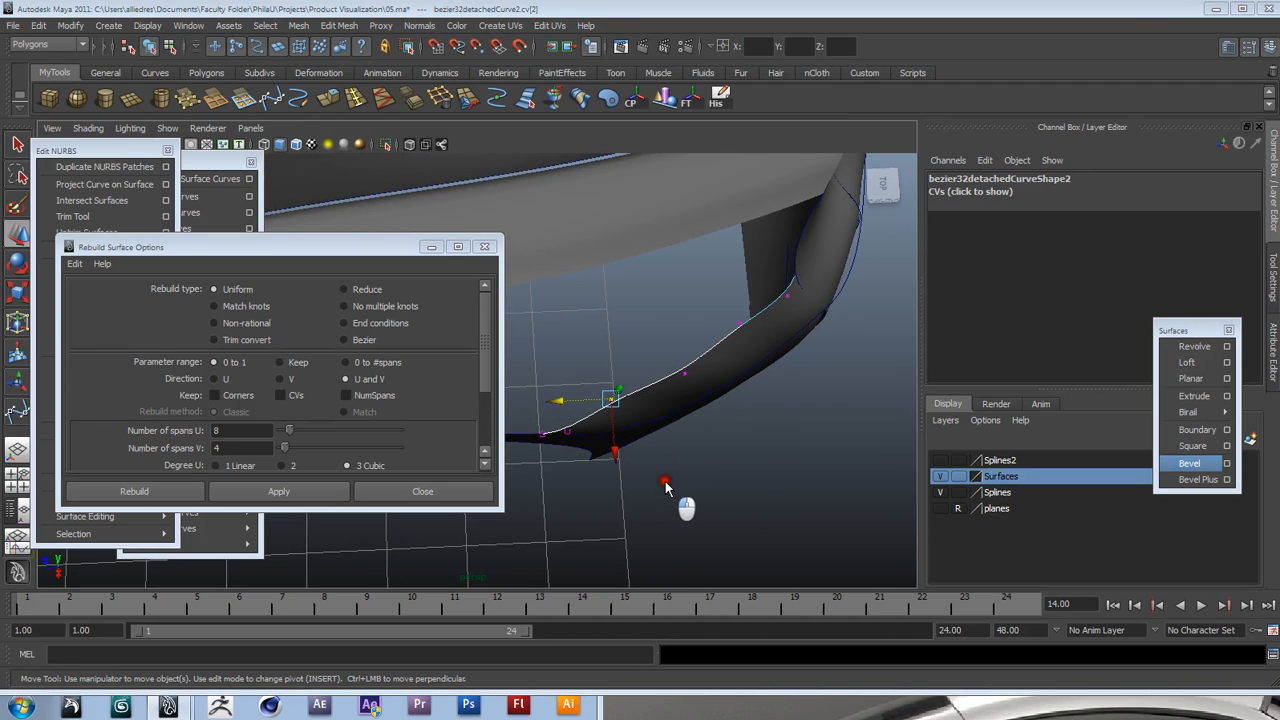
scroll(630, 463, "up", 5)
left_click_drag(630, 463, 727, 457, "alt")
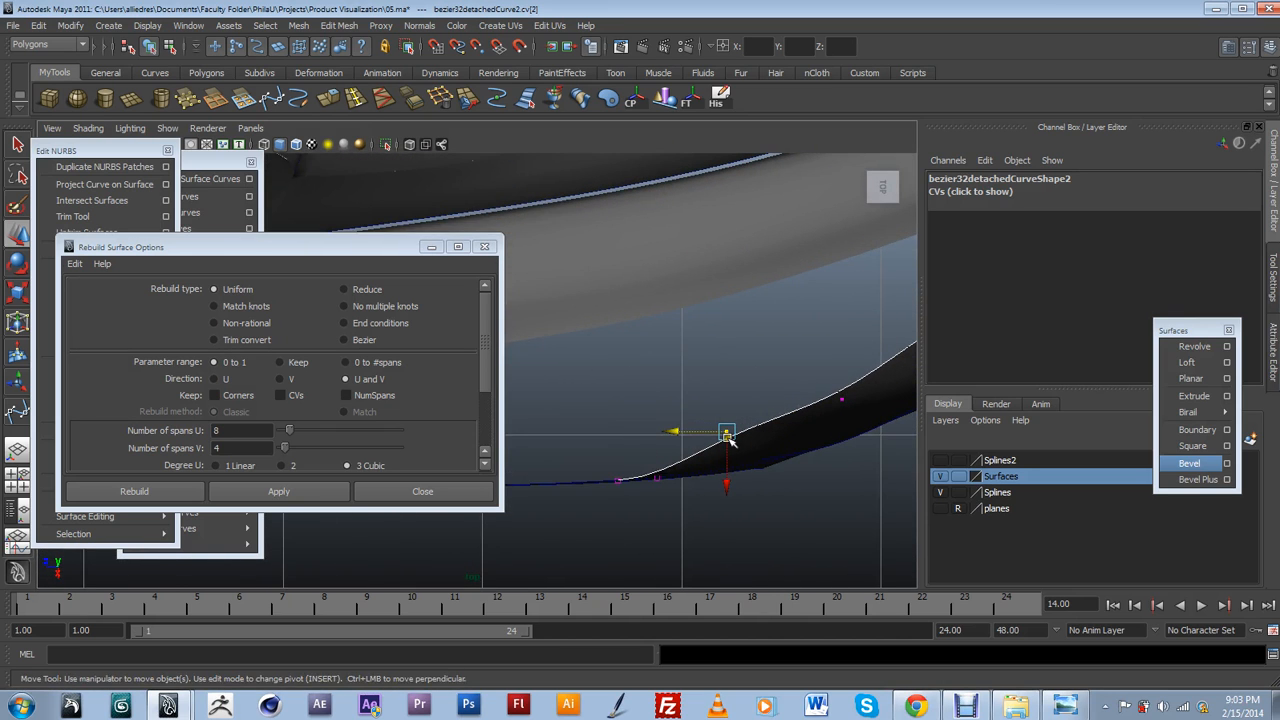
middle_click_drag(760, 466, 643, 466, "alt")
left_click(762, 370)
left_click_drag(766, 376, 764, 386)
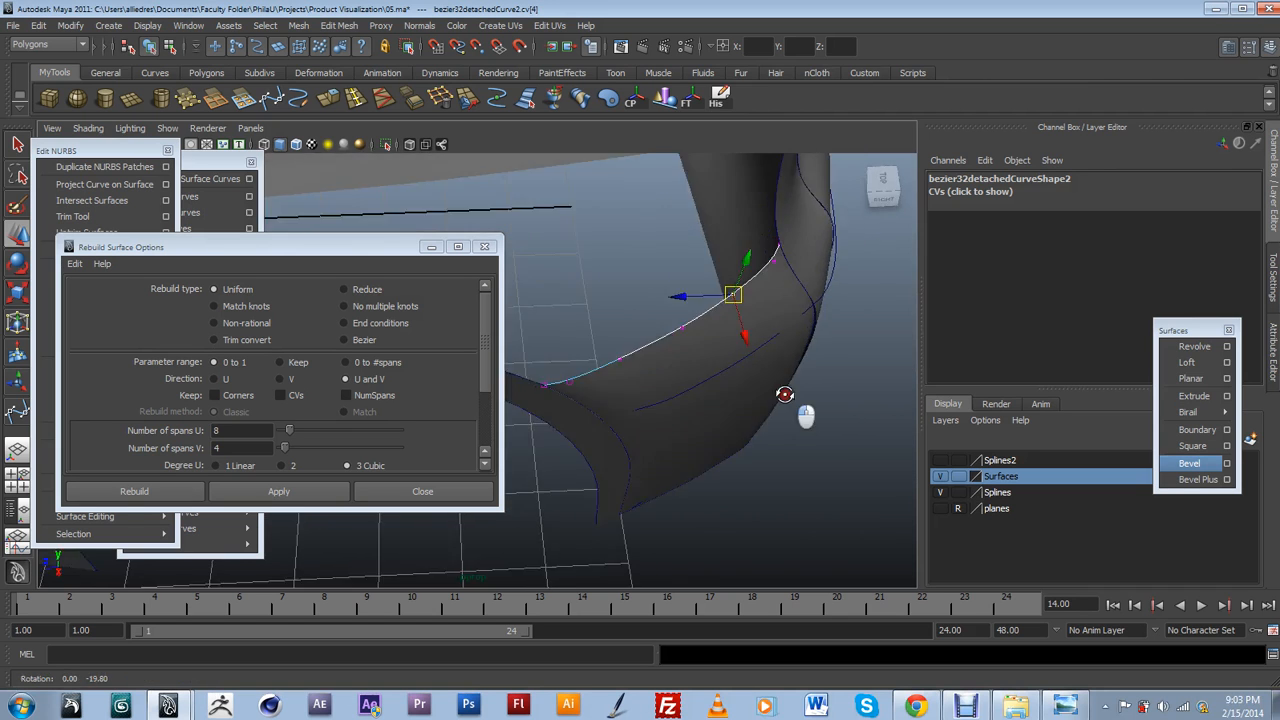
left_click_drag(789, 391, 700, 440, "alt")
Delete the quarter panel surface's construction history and select the upper horizontal curve between the wheel arch and rear strip.
key("g")
left_click(722, 102)
left_click_drag(610, 320, 790, 330, "alt")
left_click(790, 343)
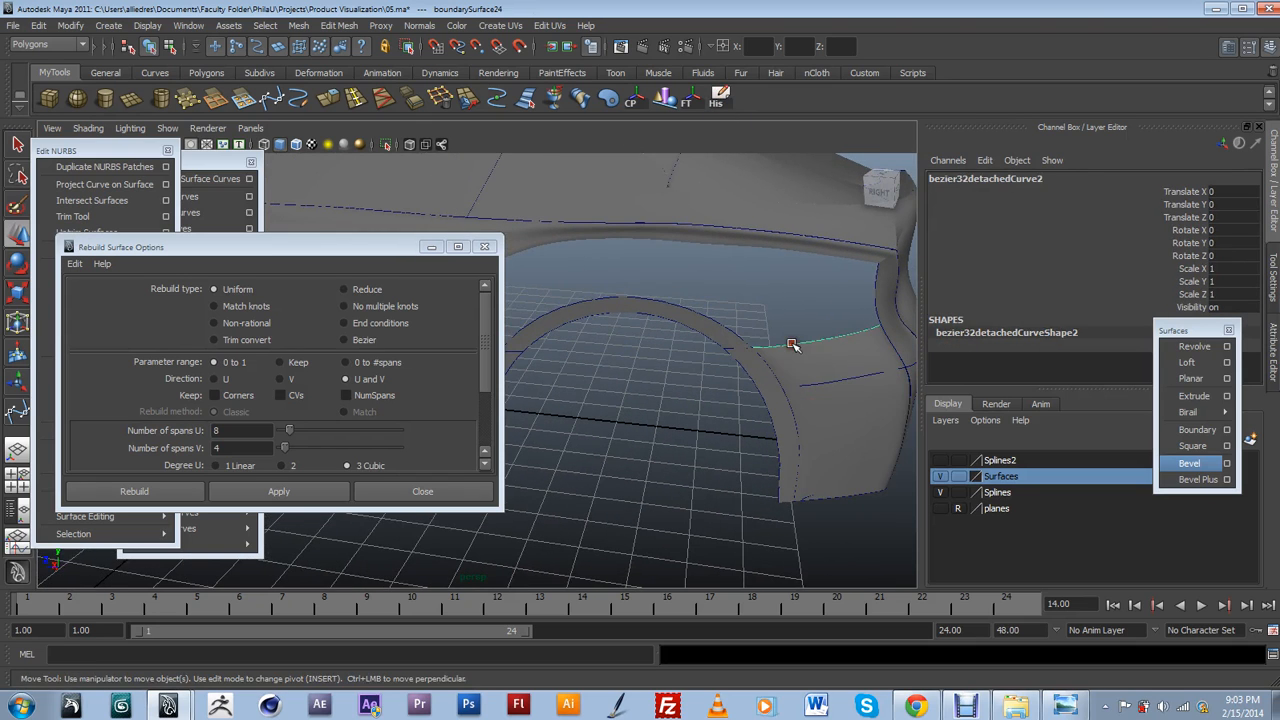
Set the Surfaces display layer to Reference so that only the curves around the rear wheel arch can be selected.
left_click(723, 325)
left_click_drag(812, 336, 530, 390, "alt")
left_click(632, 358)
left_click_drag(786, 358, 880, 370, "alt")
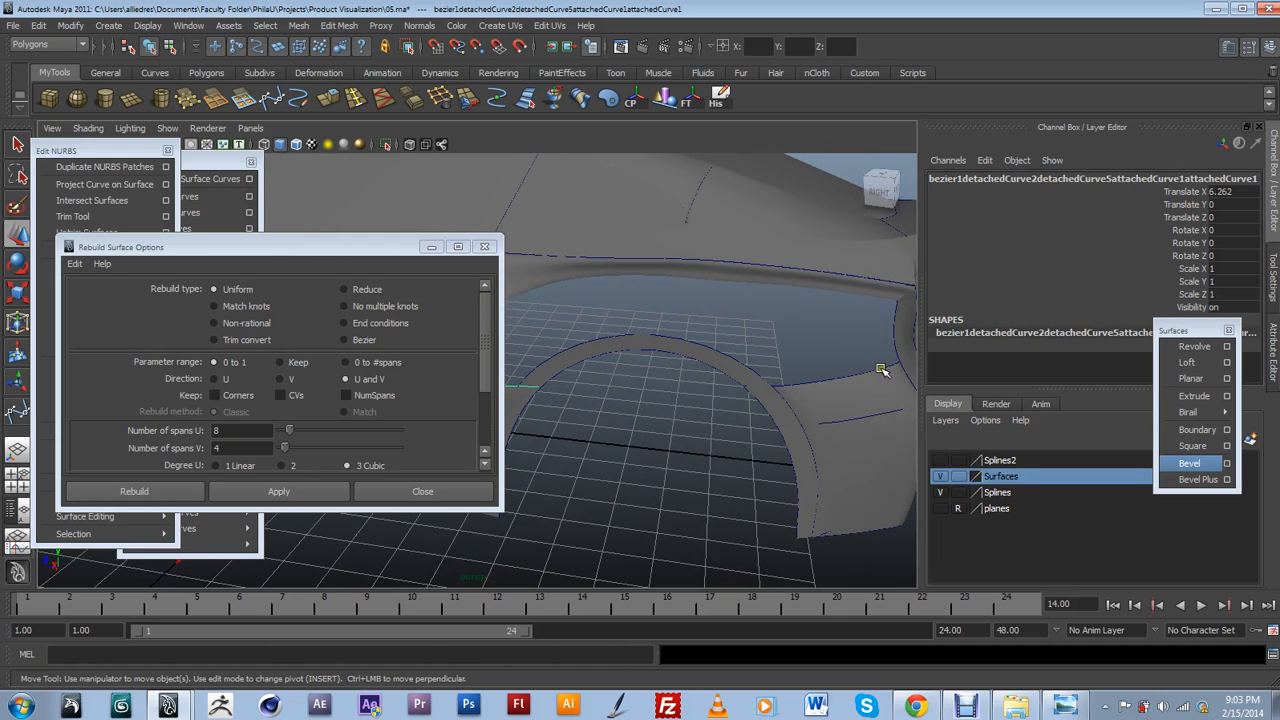
scroll(524, 383, "up", 5)
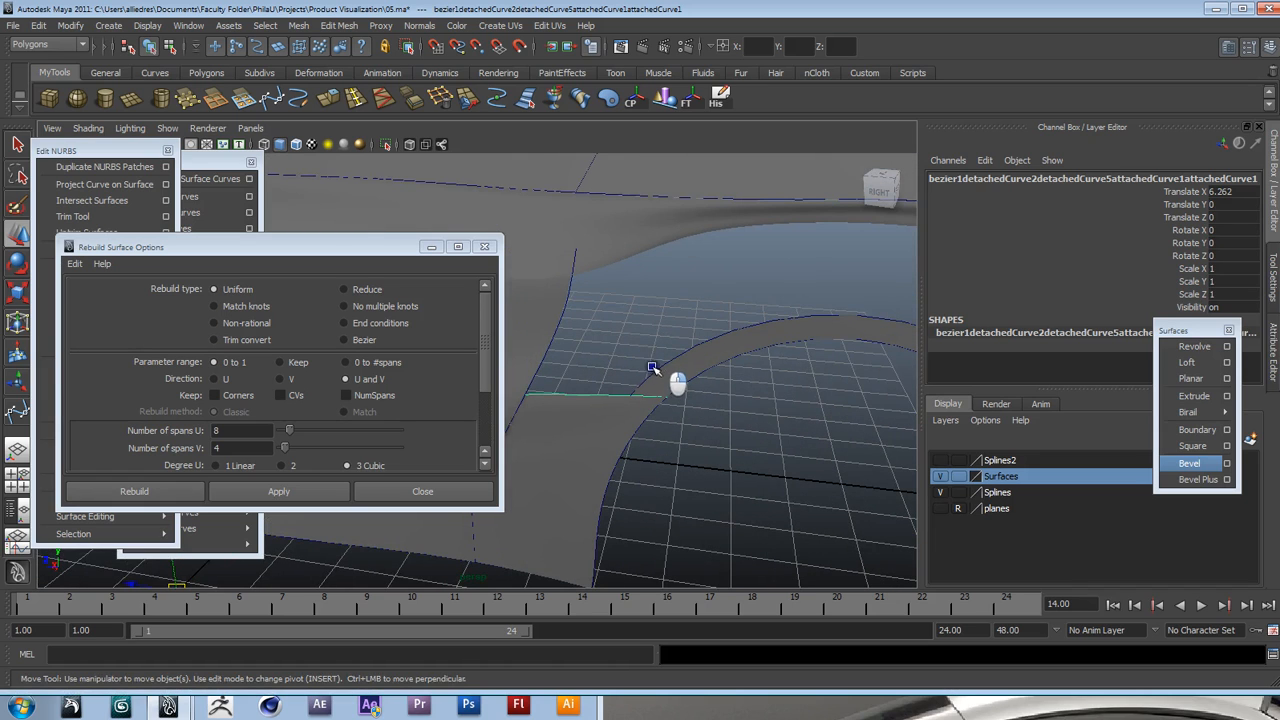
left_click(607, 381)
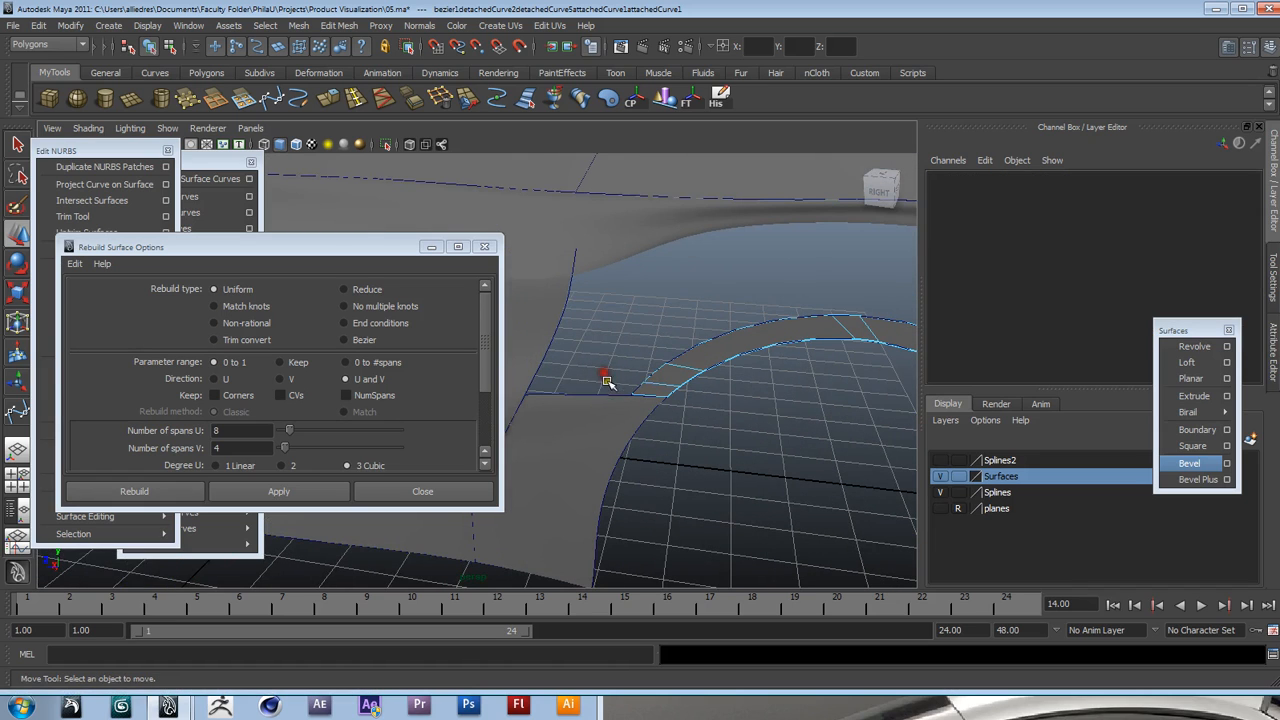
left_click(949, 479)
left_click(959, 478)
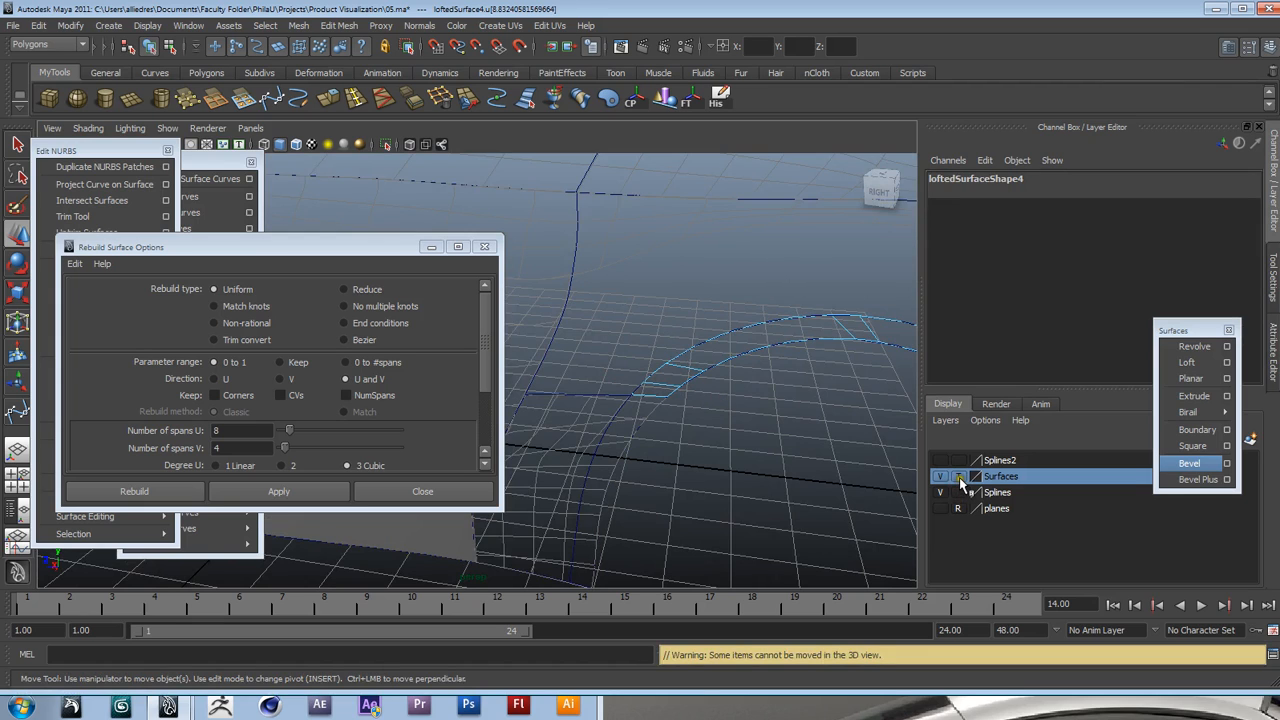
left_click(959, 478)
left_click(788, 427)
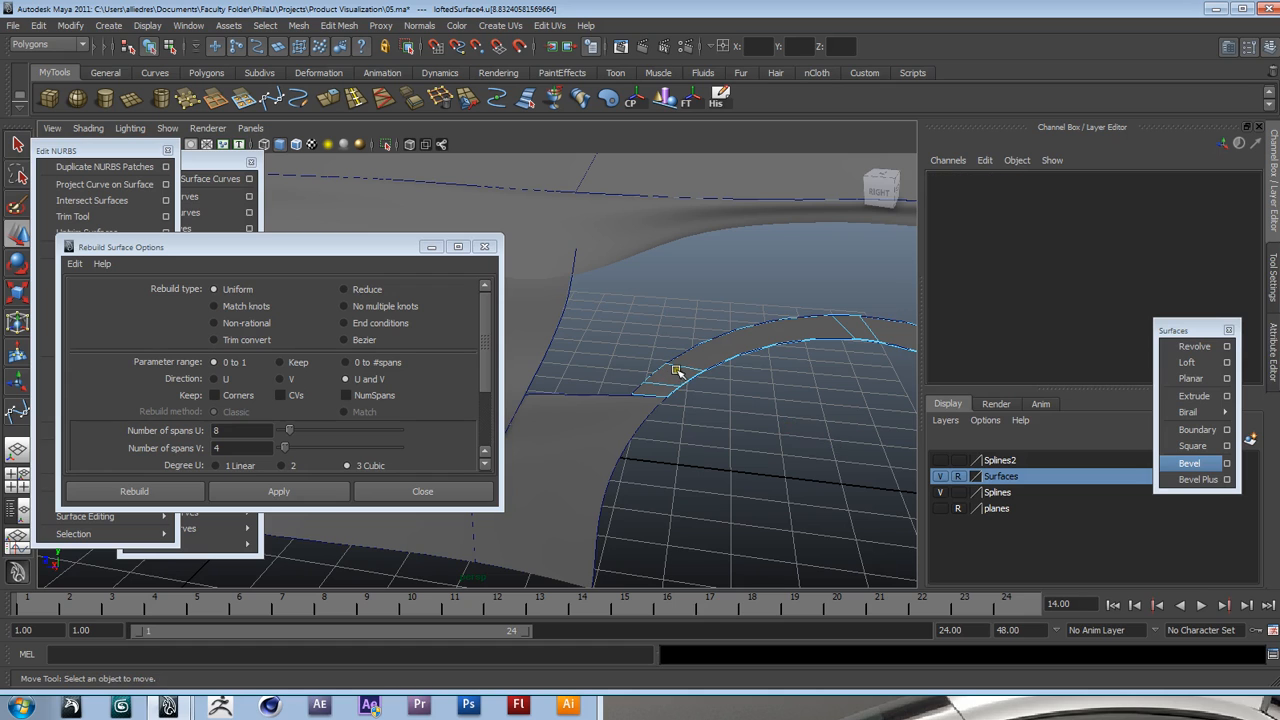
Add the selectable quarter panel surface behind the wheel arch to the referenced Surfaces layer.
left_click_drag(712, 362, 753, 378, "alt")
left_click(753, 378)
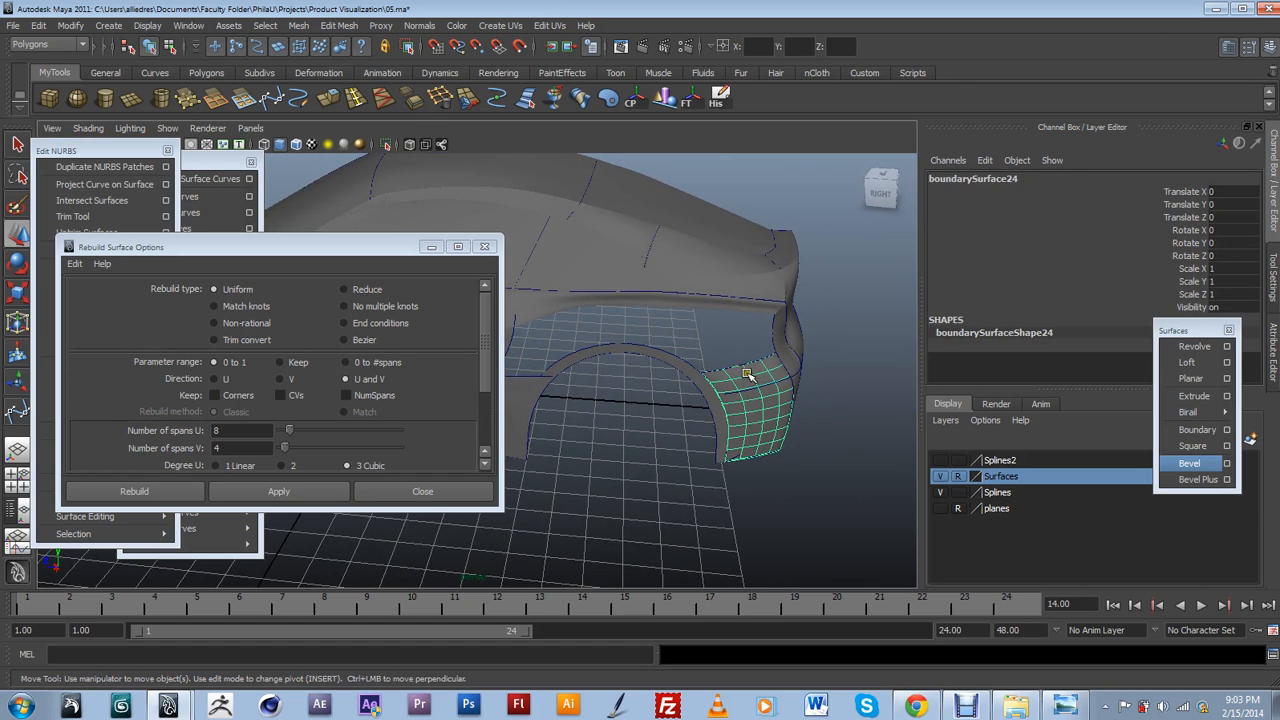
left_click(749, 373)
right_click(1006, 477)
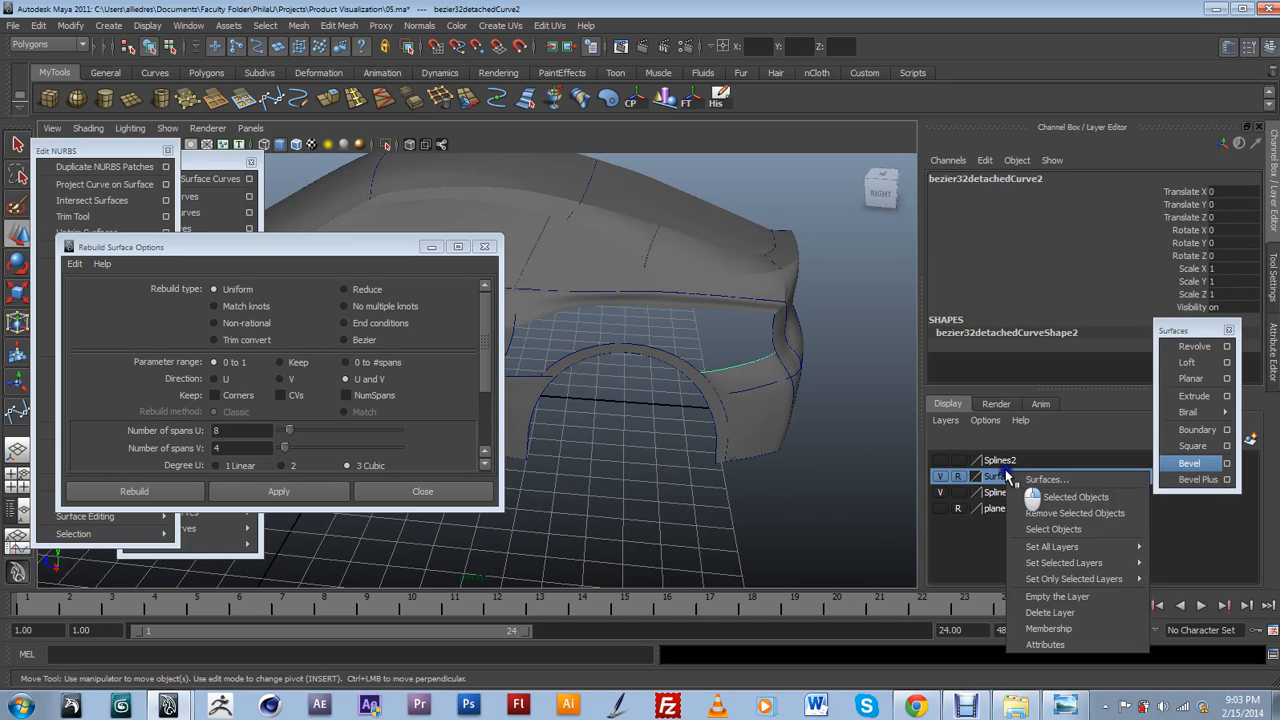
left_click(797, 443)
left_click(682, 374)
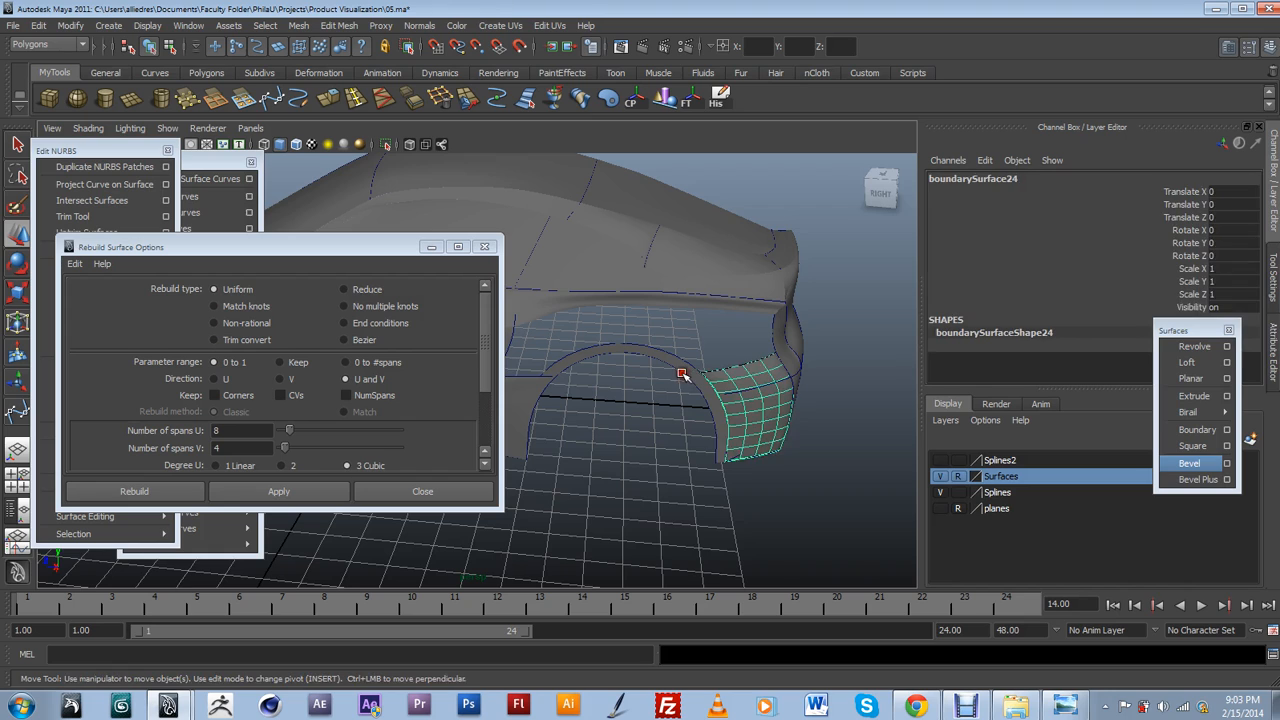
key("ctrl+z")
right_click(1016, 485)
left_click(1020, 506)
left_click(778, 441)
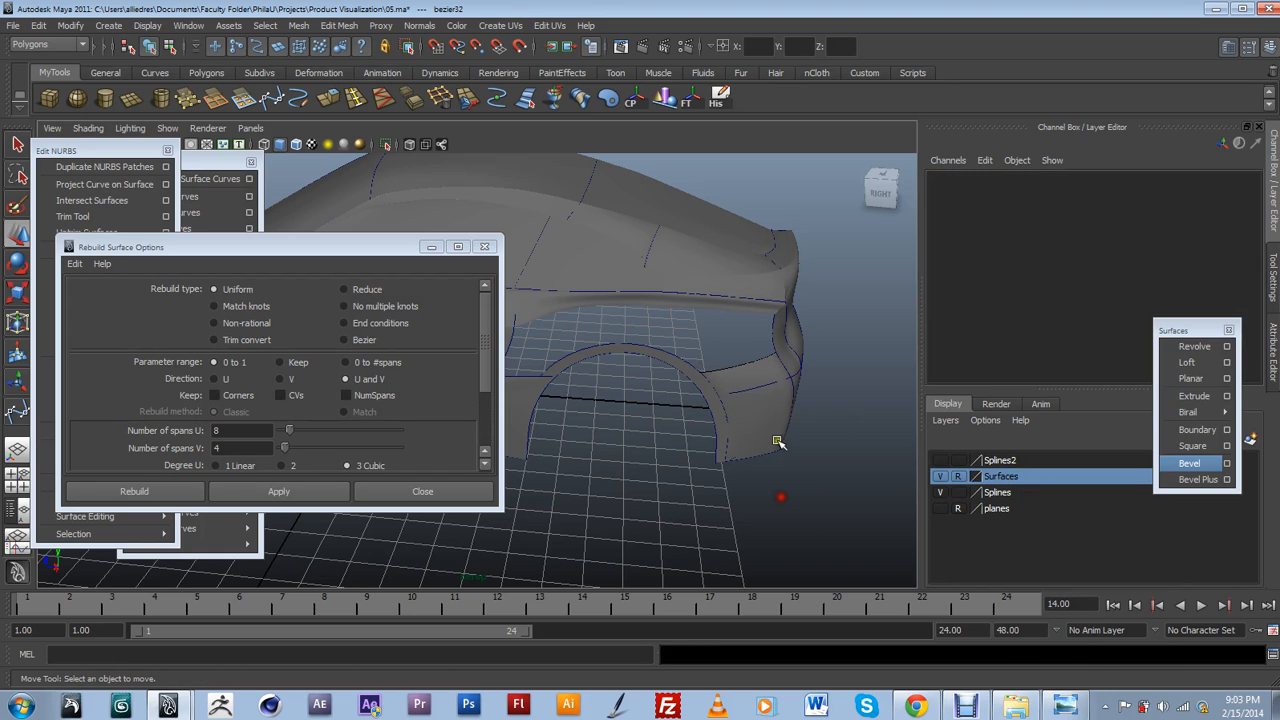
key("ctrl+z")
right_click(1022, 481)
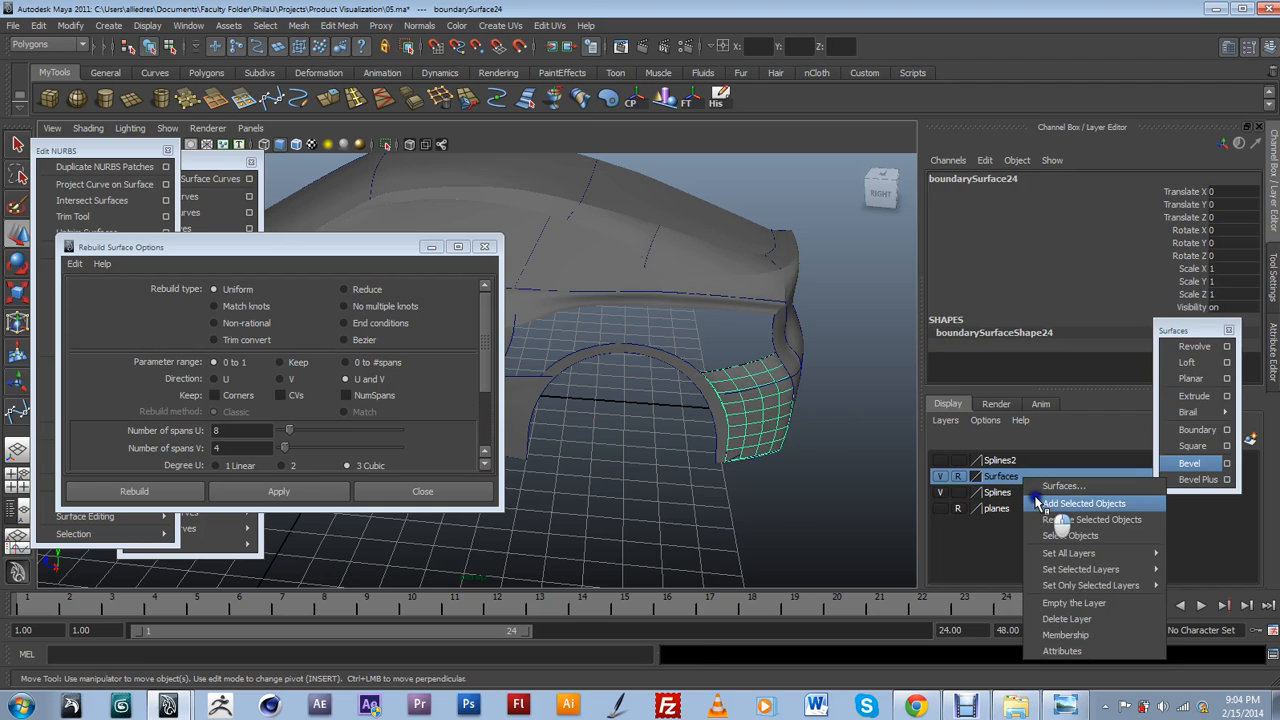
left_click(1035, 501)
left_click(778, 495)
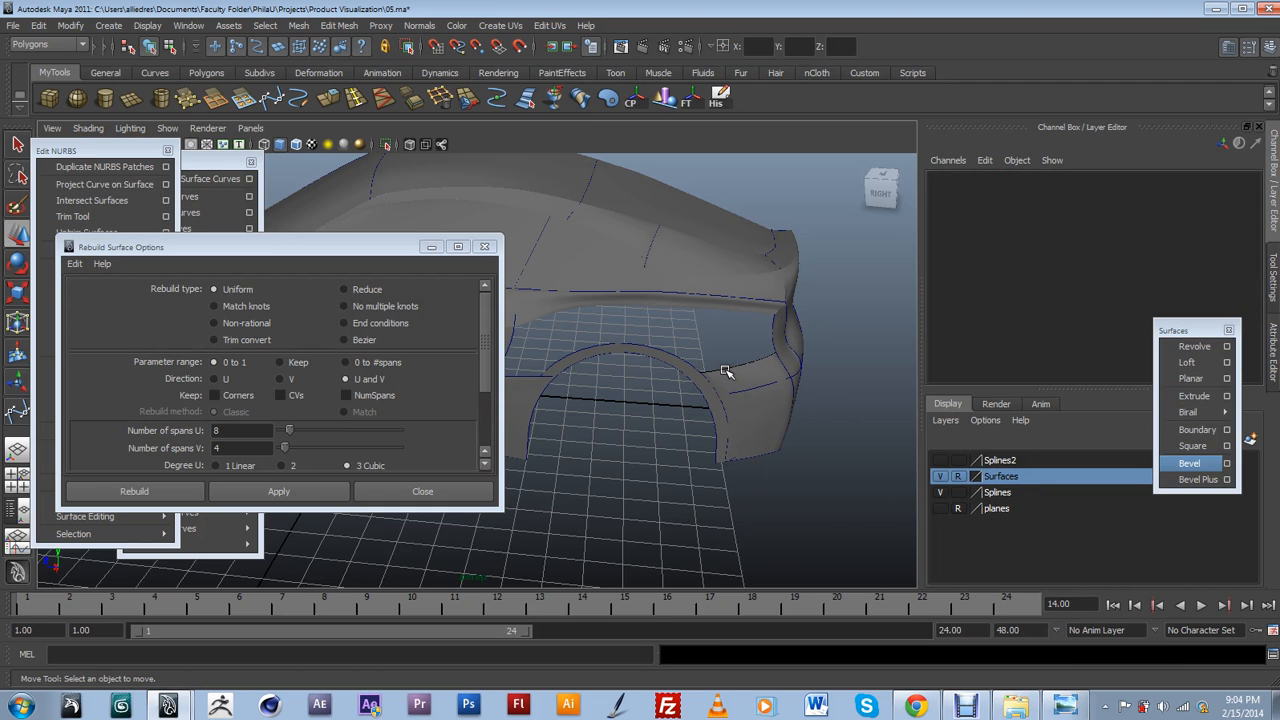
Move the quarter panel's upper horizontal curve into the Splines layer and set the Surfaces layer back to Reference.
scroll(690, 381, "up", 10)
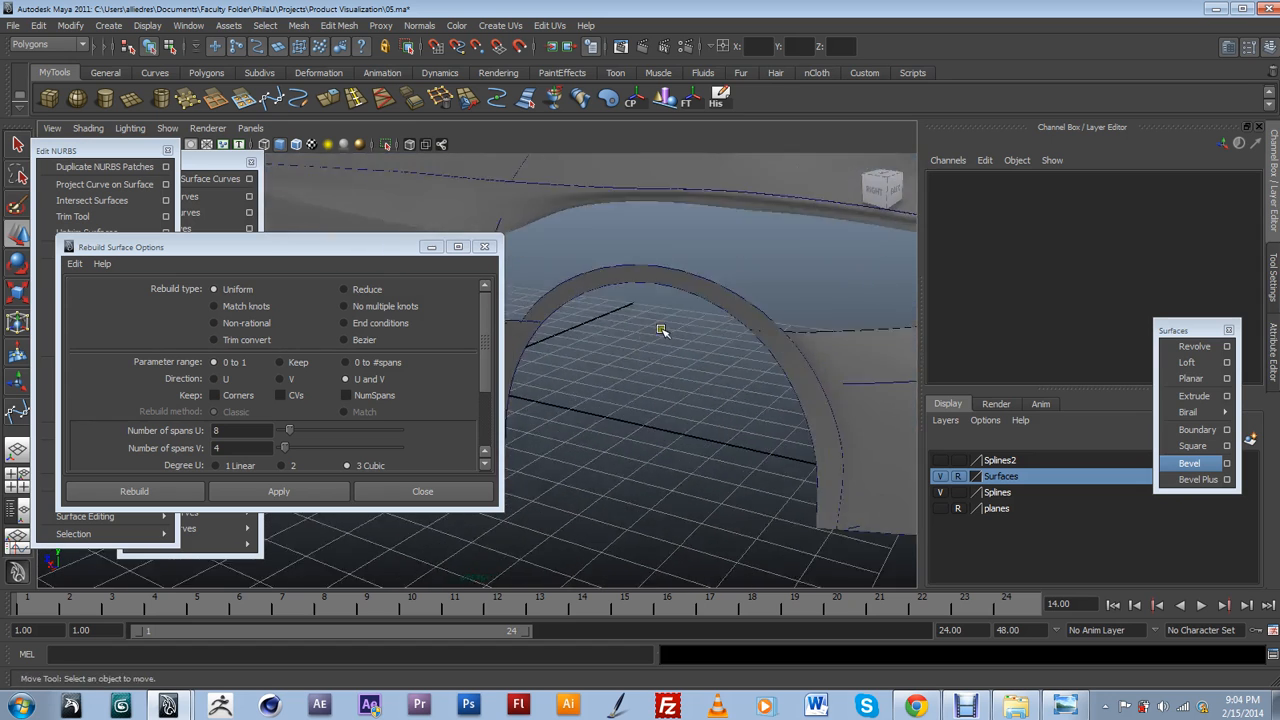
left_click_drag(818, 372, 763, 309, "alt")
left_click(771, 315)
left_click(957, 476)
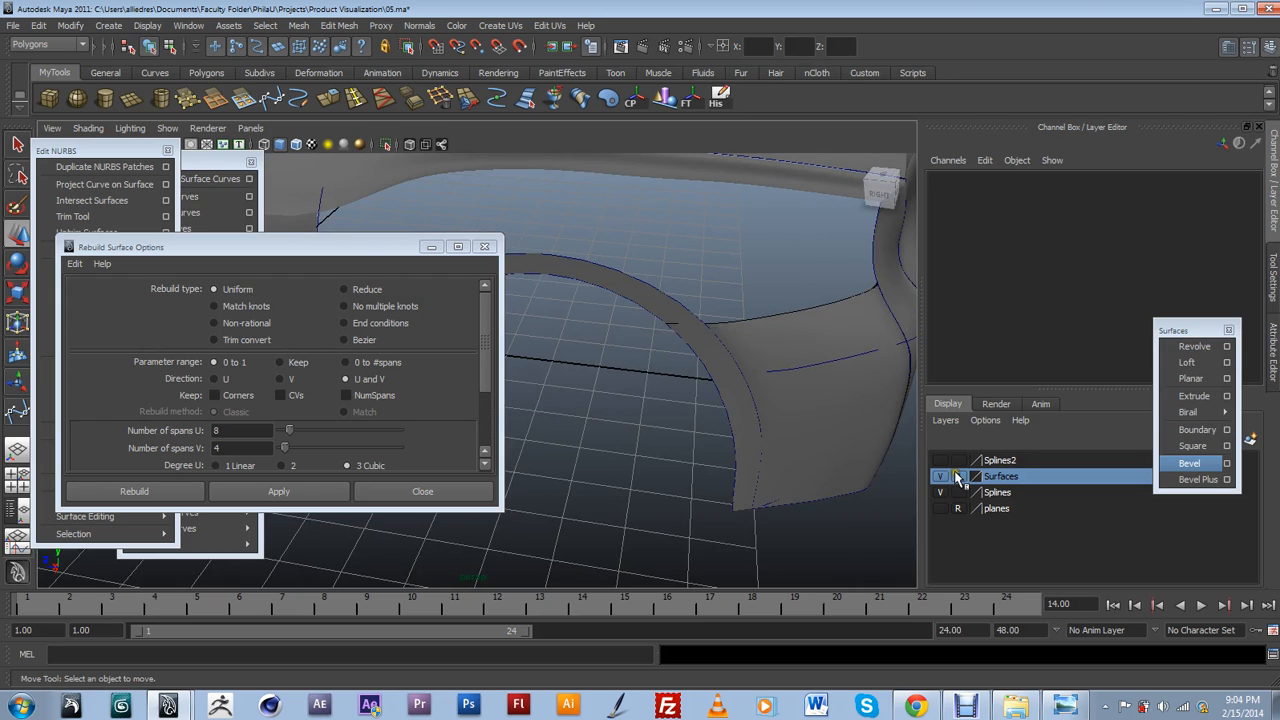
left_click(809, 309)
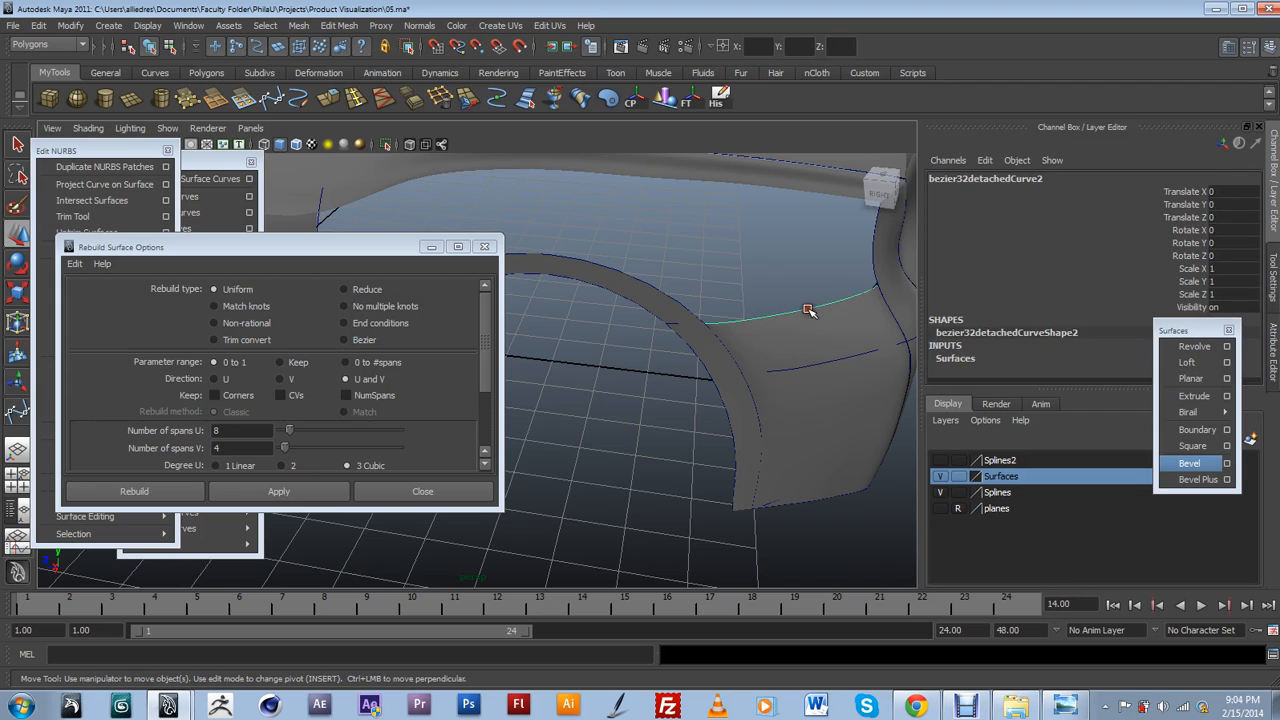
right_click(999, 490)
left_click(992, 493)
right_click_drag(993, 497, 1028, 520)
left_click(958, 476)
left_click(958, 476)
left_click(750, 284)
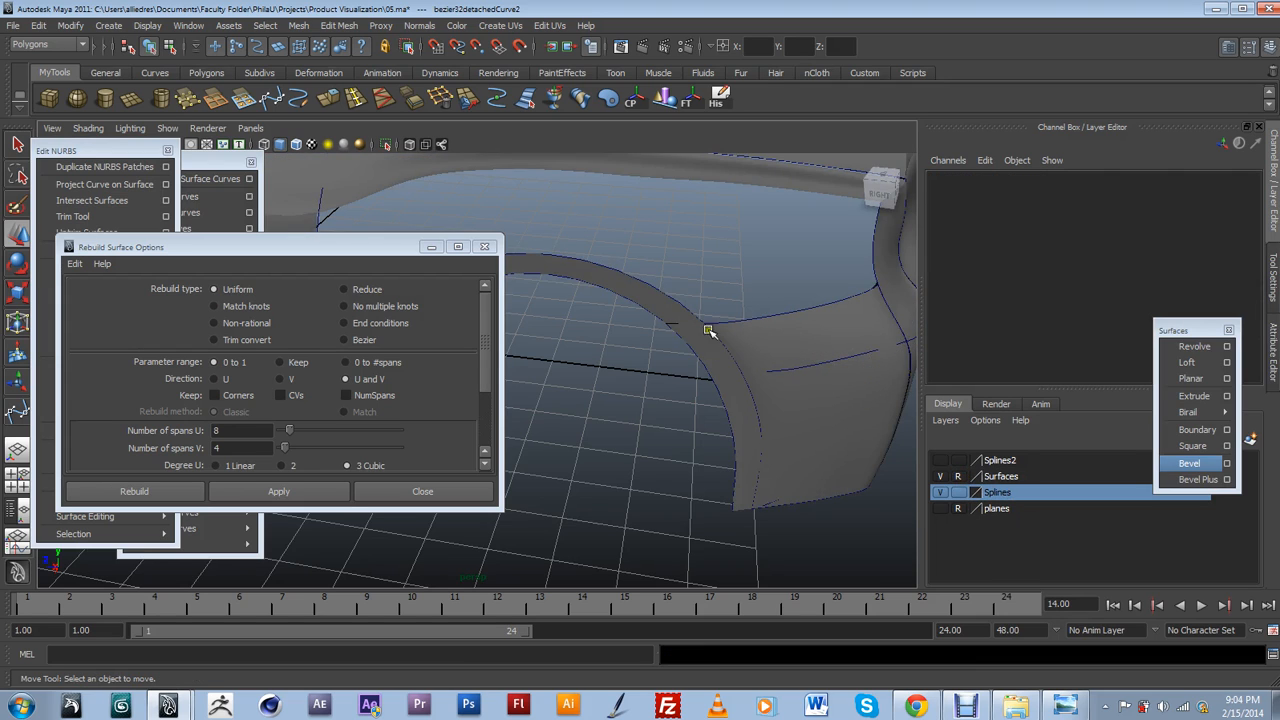
Detach the horizontal curve in front of the wheel arch where it meets the arch's outer curve.
left_click(616, 345)
left_click_drag(633, 400, 714, 409, "alt")
left_click(655, 360)
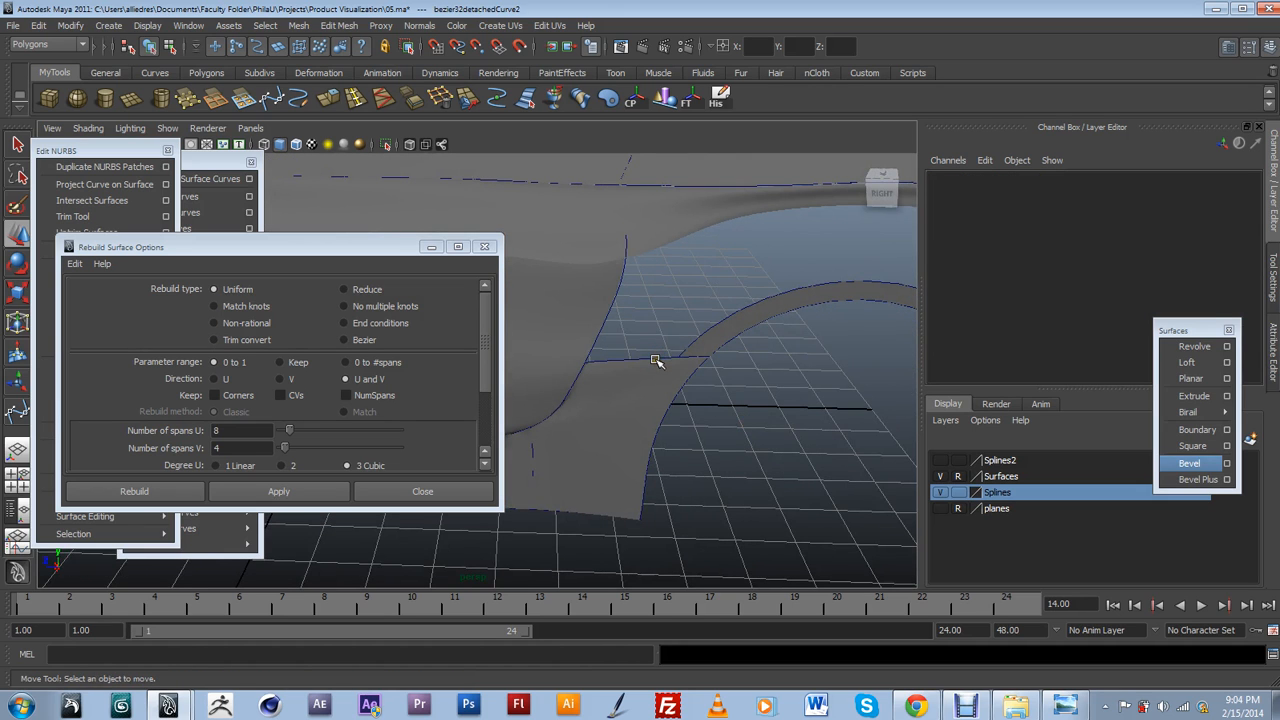
left_click(655, 360)
left_click_drag(720, 374, 703, 349, "alt")
right_click_drag(702, 349, 691, 319)
left_click_drag(700, 366, 690, 372)
left_click(686, 367, "shift")
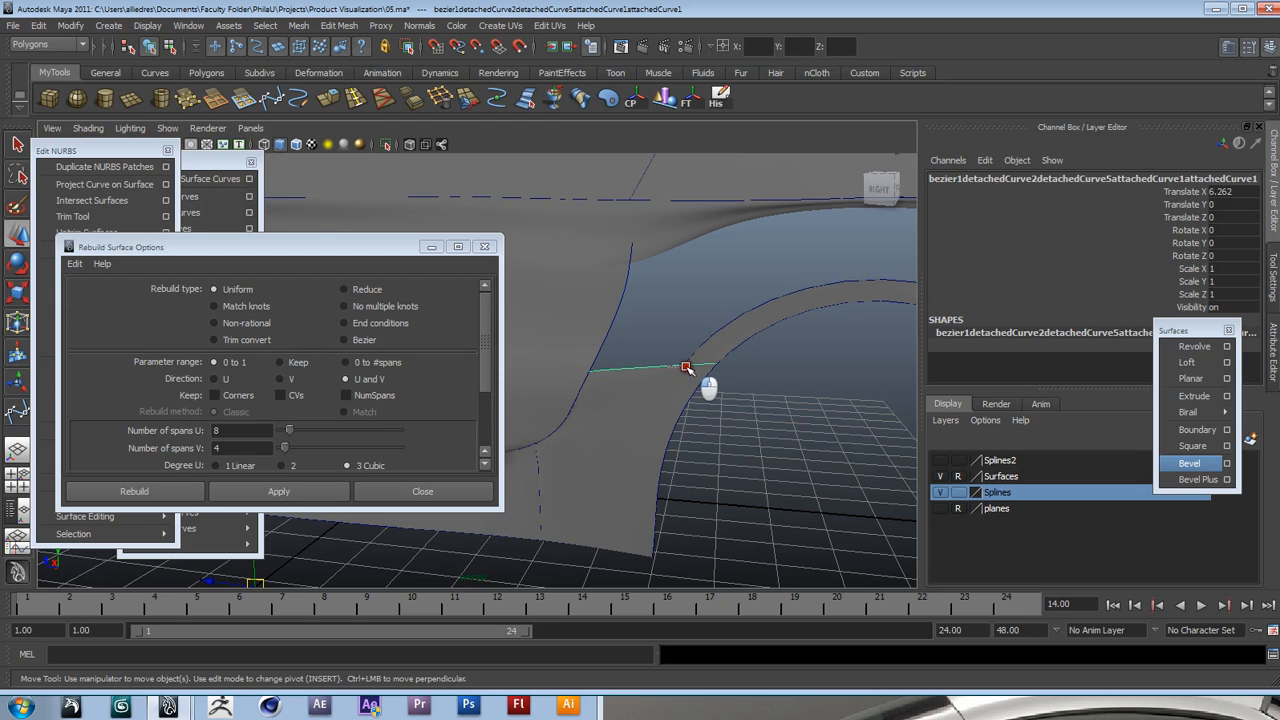
left_click_drag(693, 413, 671, 325, "alt")
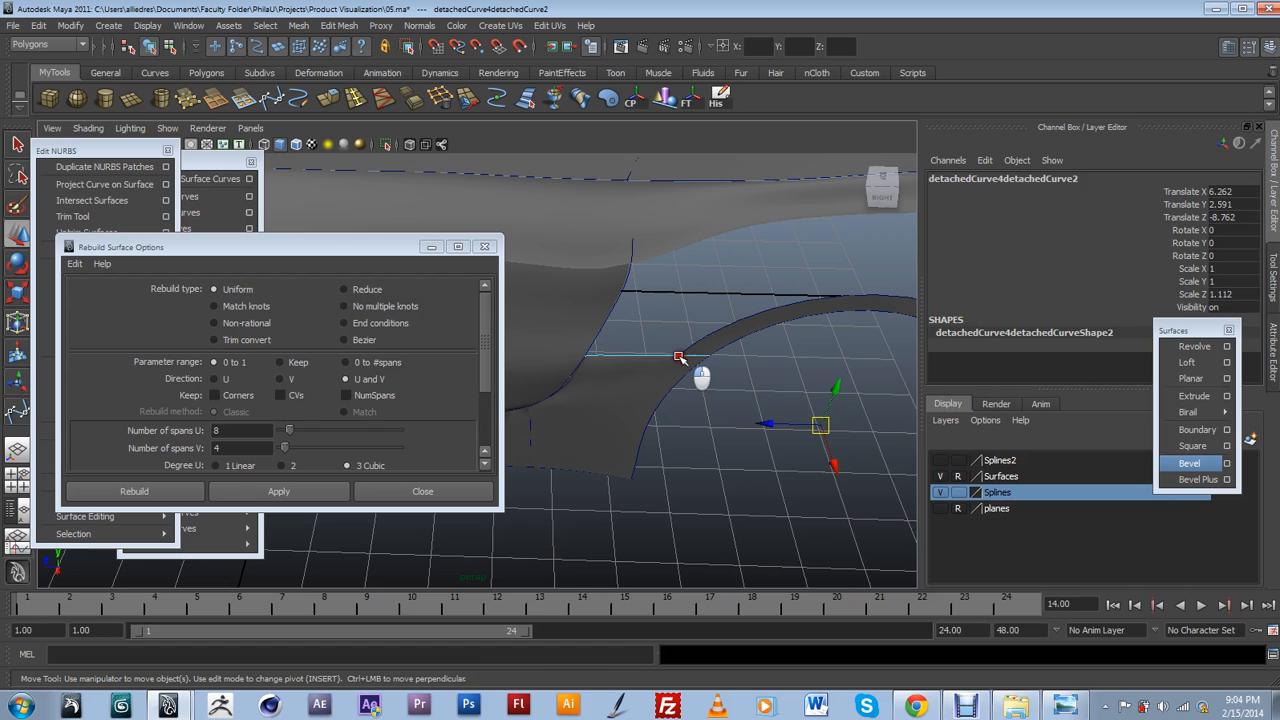
left_click(679, 357)
left_click_drag(194, 162, 214, 163)
left_click(208, 213)
Delete the short leftover end of the detached front curve that crosses the wheel arch strip.
left_click_drag(757, 371, 698, 413, "alt")
left_click(694, 412)
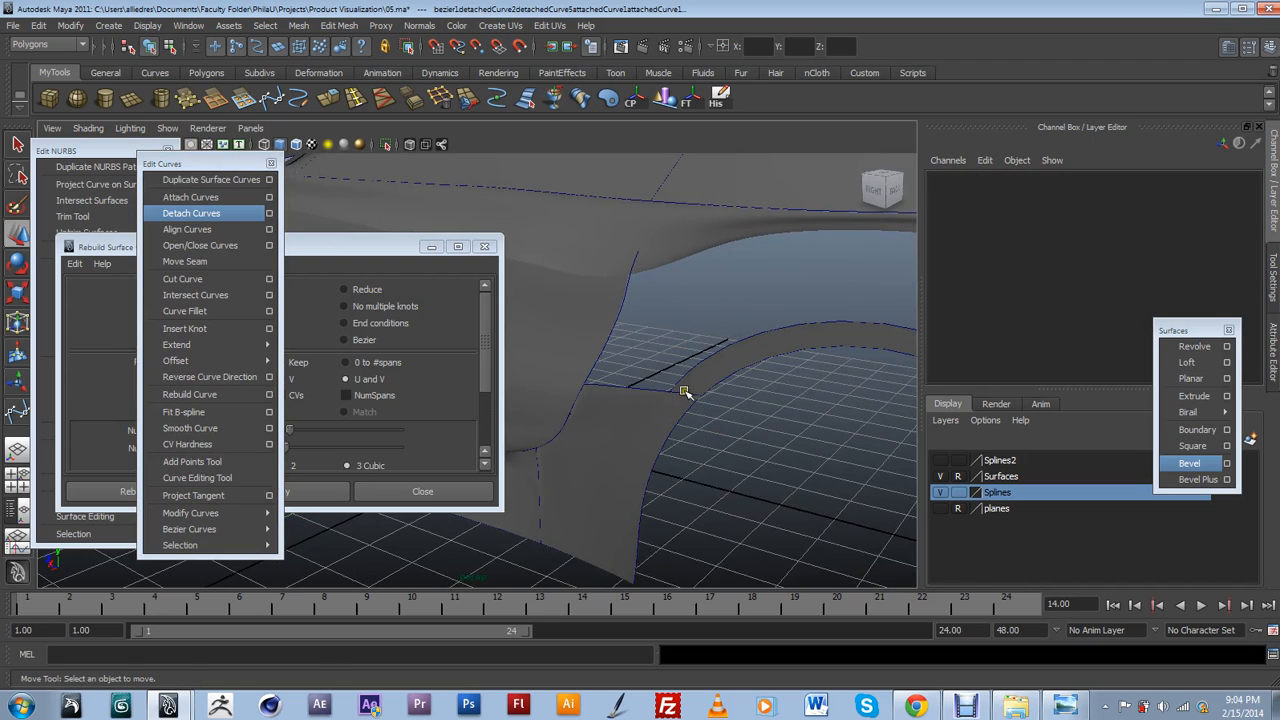
left_click(687, 395)
left_click(690, 400)
Attach the front horizontal curve, the wheel arch's outer curve and the quarter panel's upper curve into one continuous curve.
left_click_drag(708, 422, 612, 434, "alt")
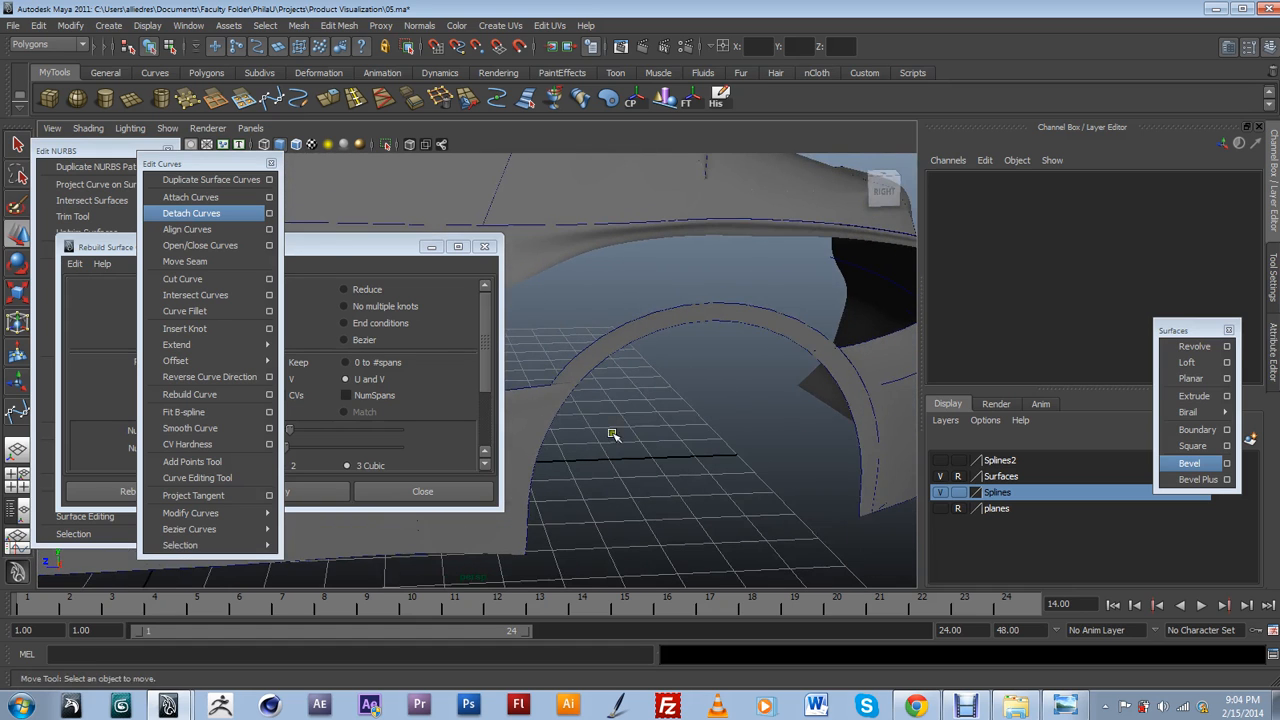
left_click(540, 388)
left_click(681, 312)
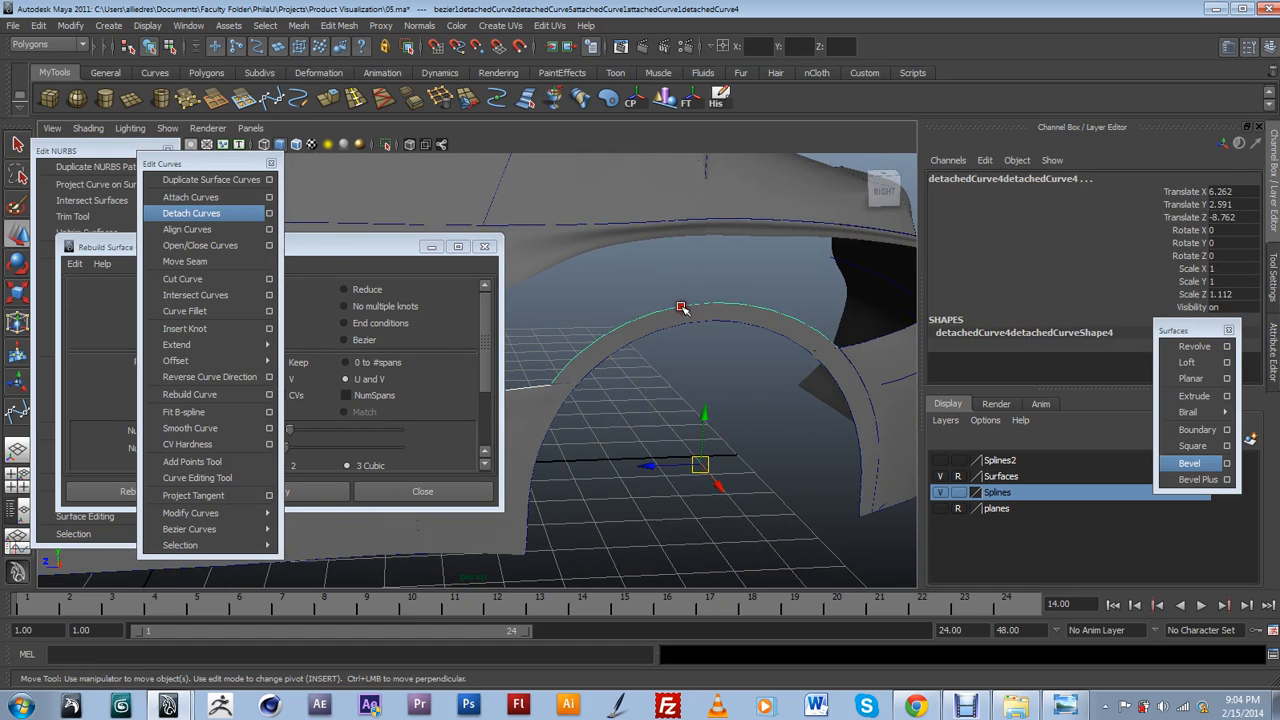
left_click(887, 335)
left_click_drag(887, 335, 570, 382, "alt")
left_click(190, 262)
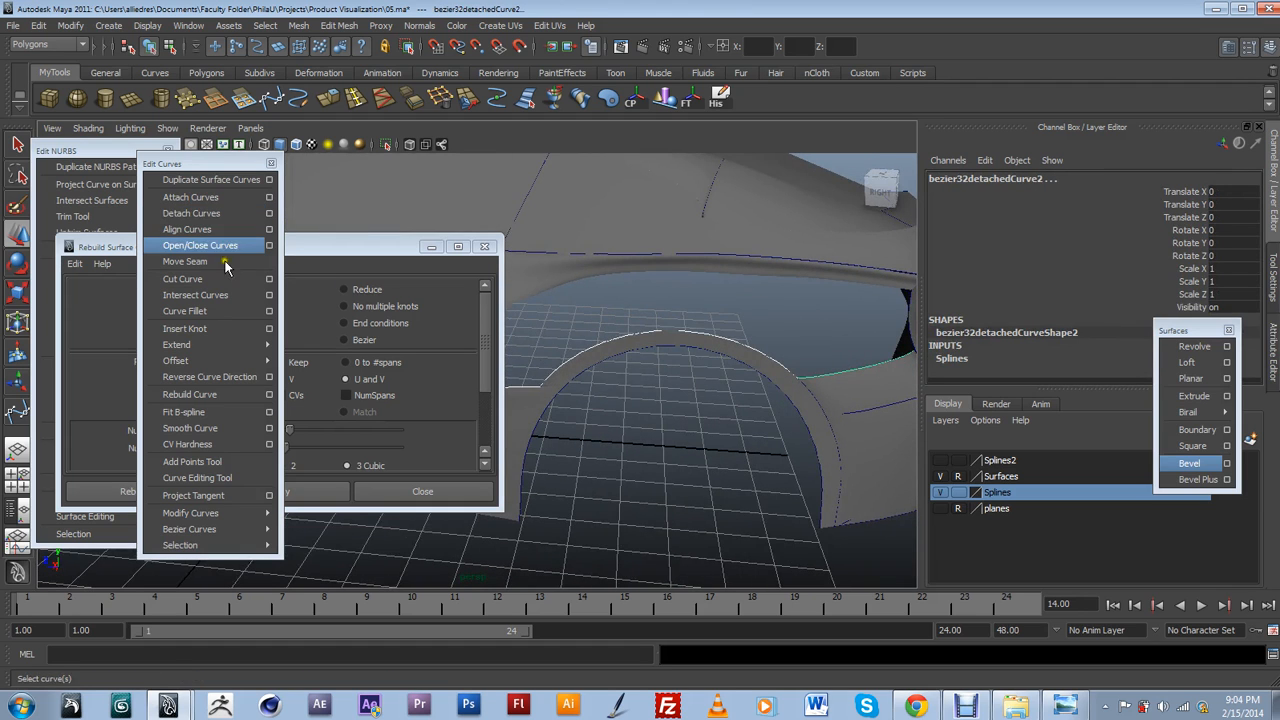
left_click(201, 199)
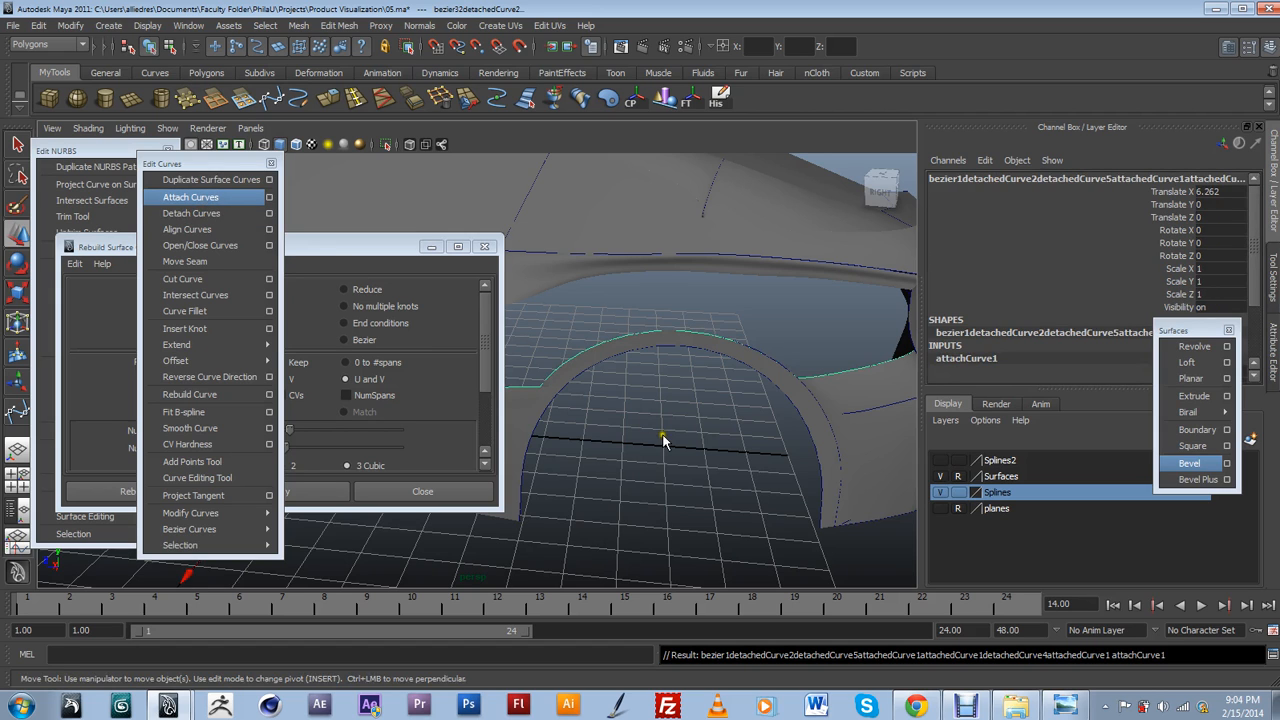
mouse_move(700, 385)
left_mouse_down("alt")
mouse_move(712, 392)
mouse_move(700, 410)
left_mouse_up("alt")
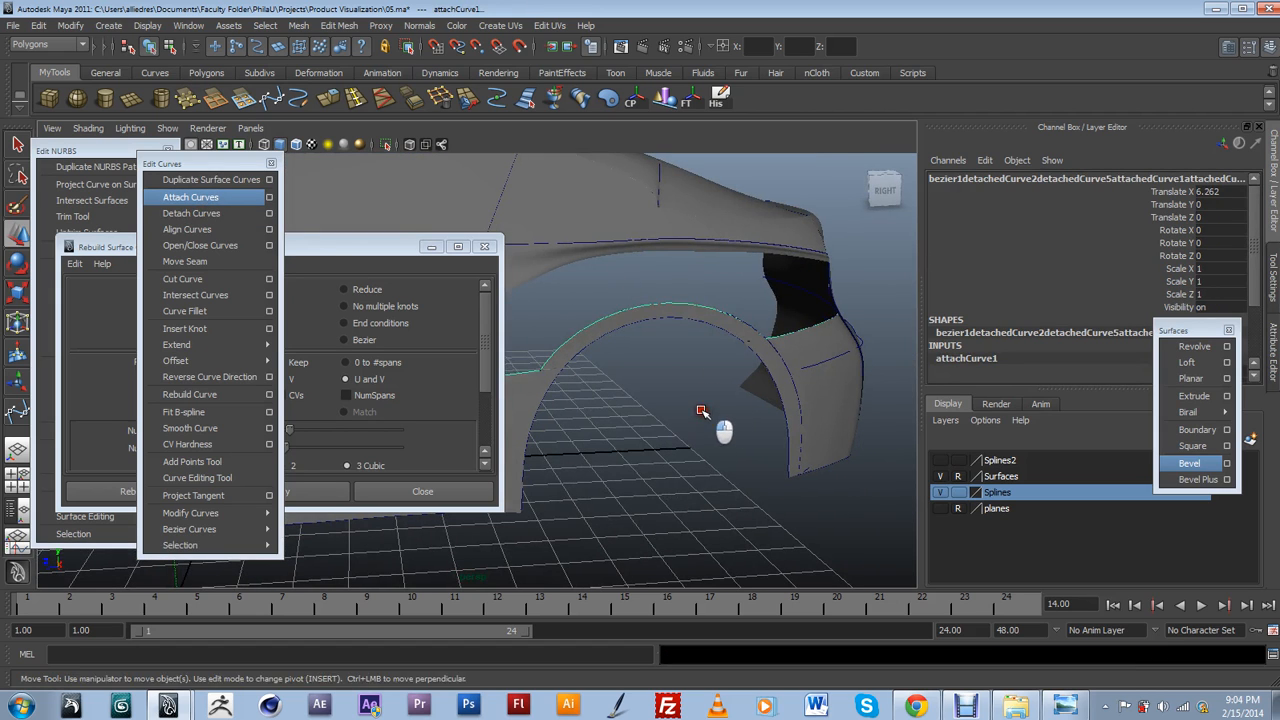
Clear the attached curve's construction history and delete the original curve segments lying beneath it.
left_click(743, 306)
left_click(788, 338)
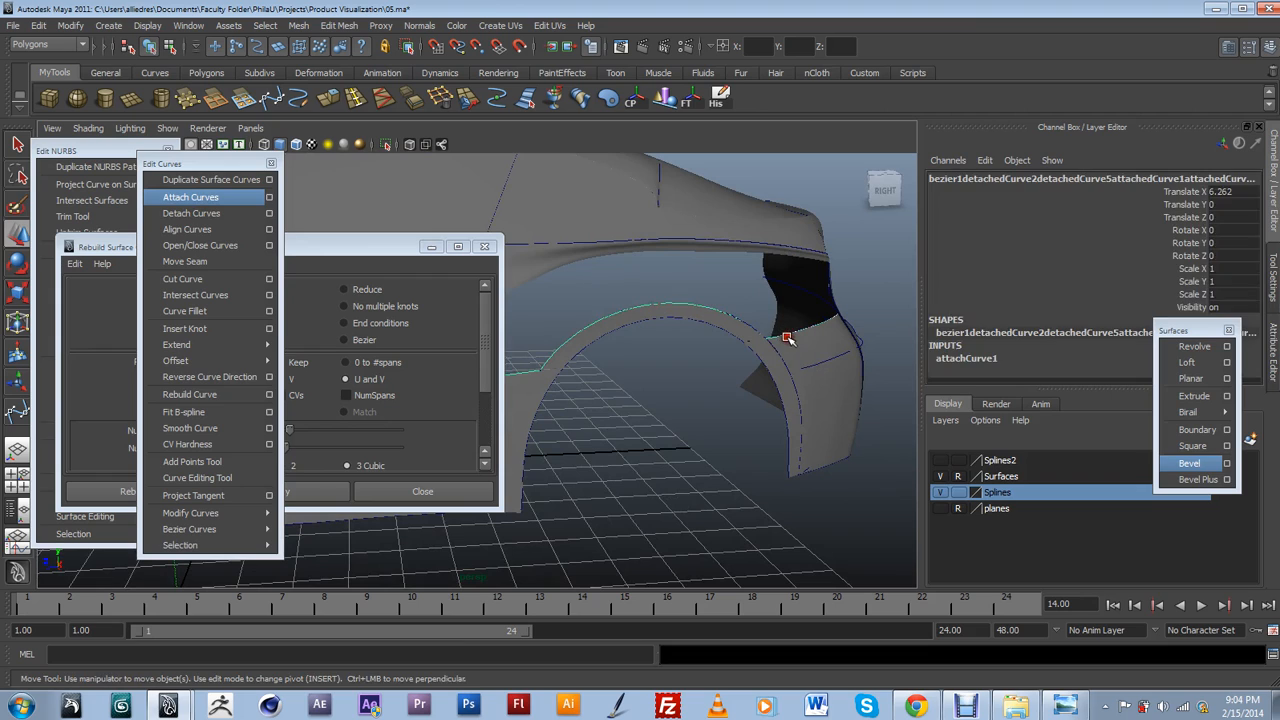
left_click(716, 306)
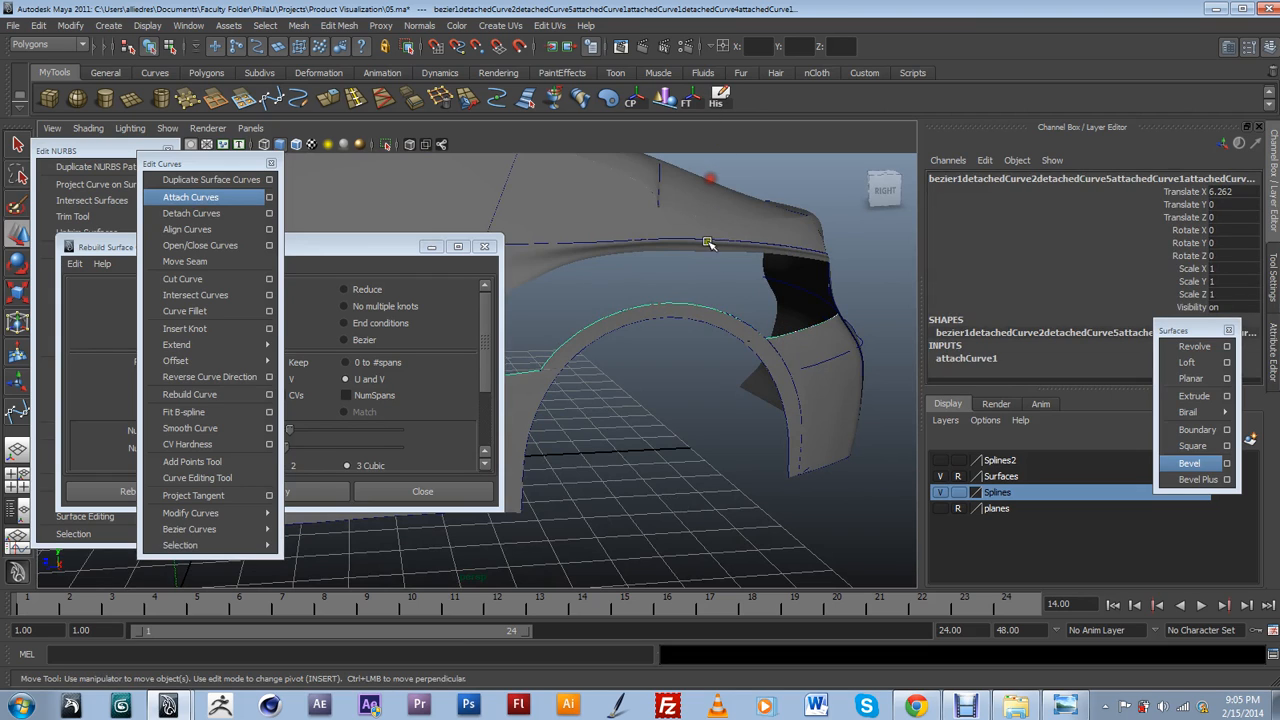
left_click(735, 320)
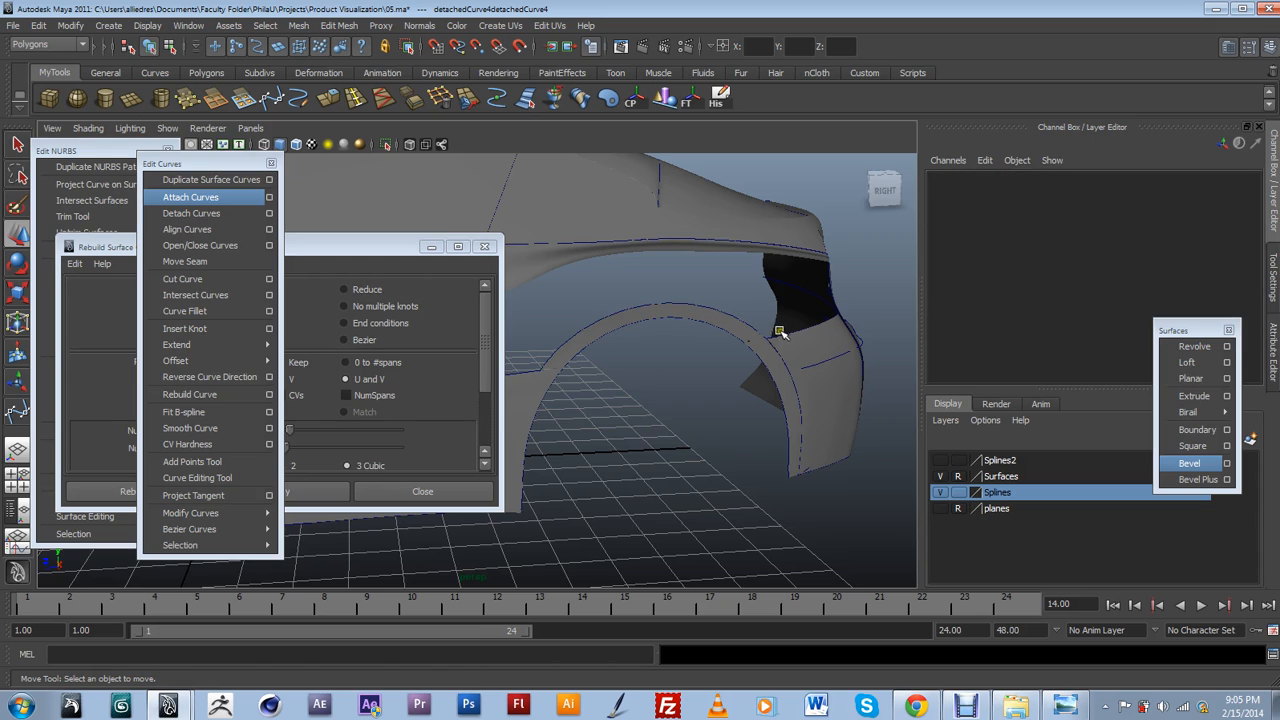
left_click(785, 333)
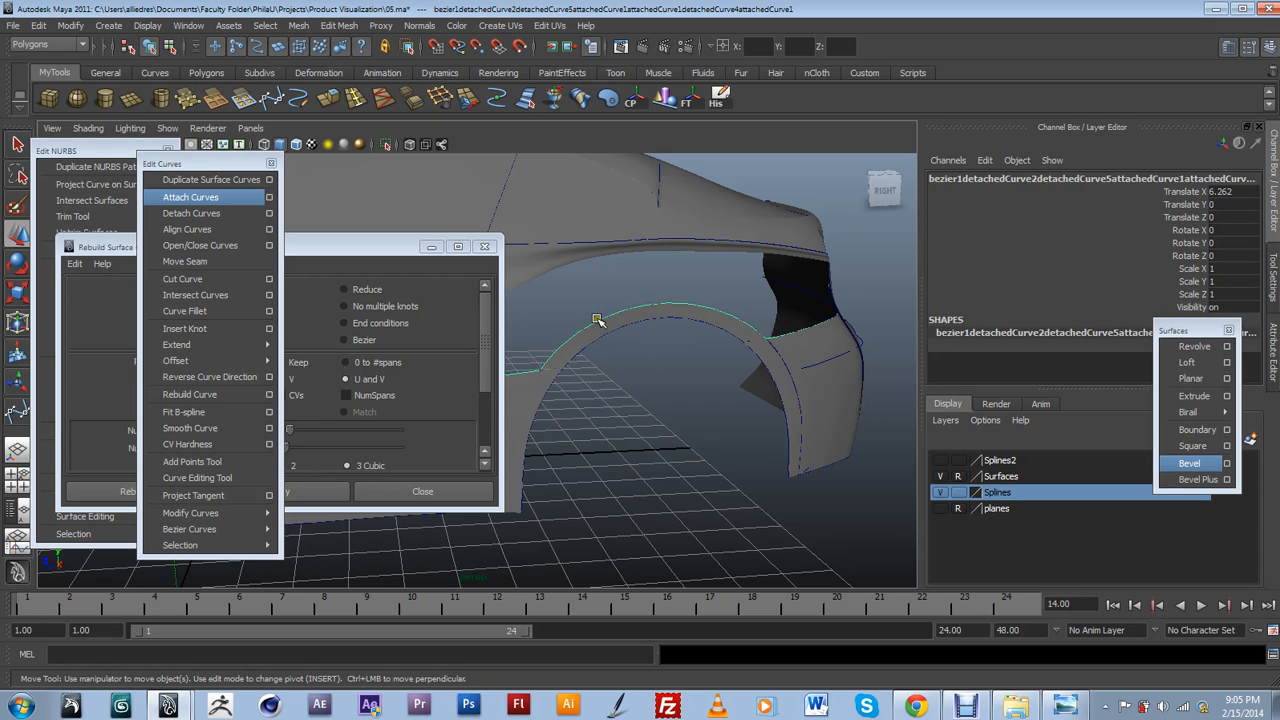
left_click(785, 334)
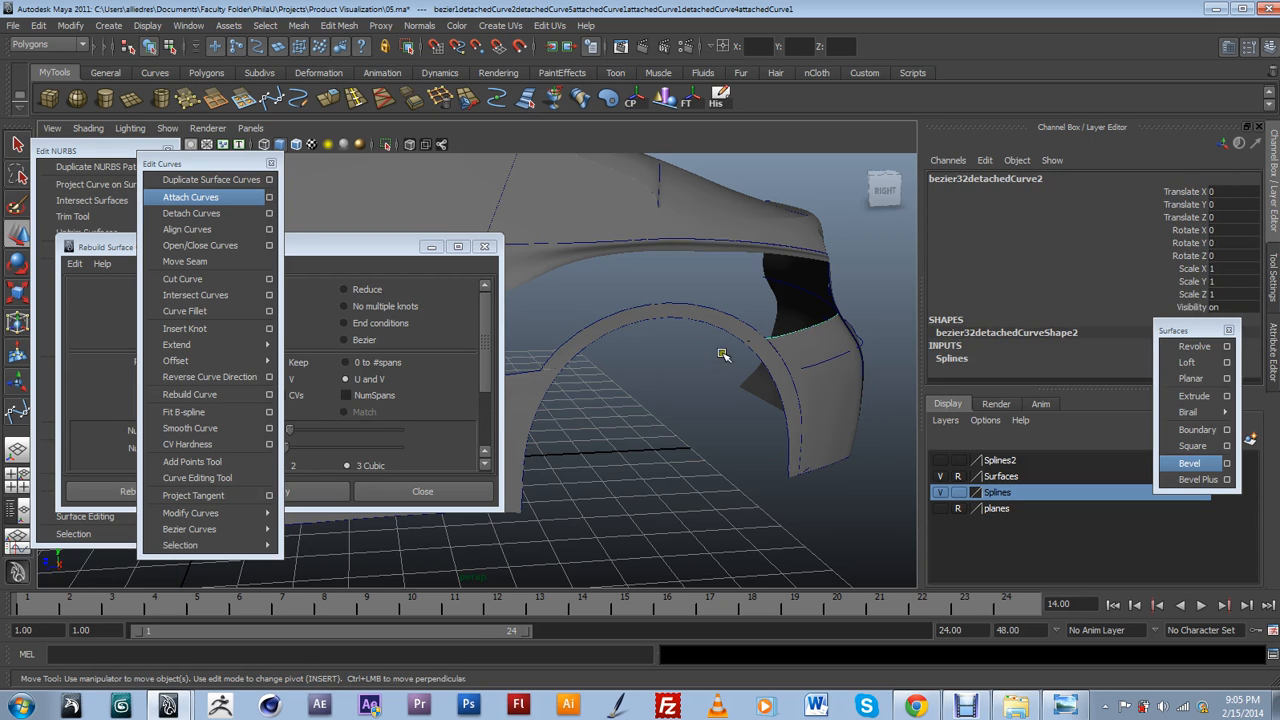
left_click(507, 386)
left_click(521, 375)
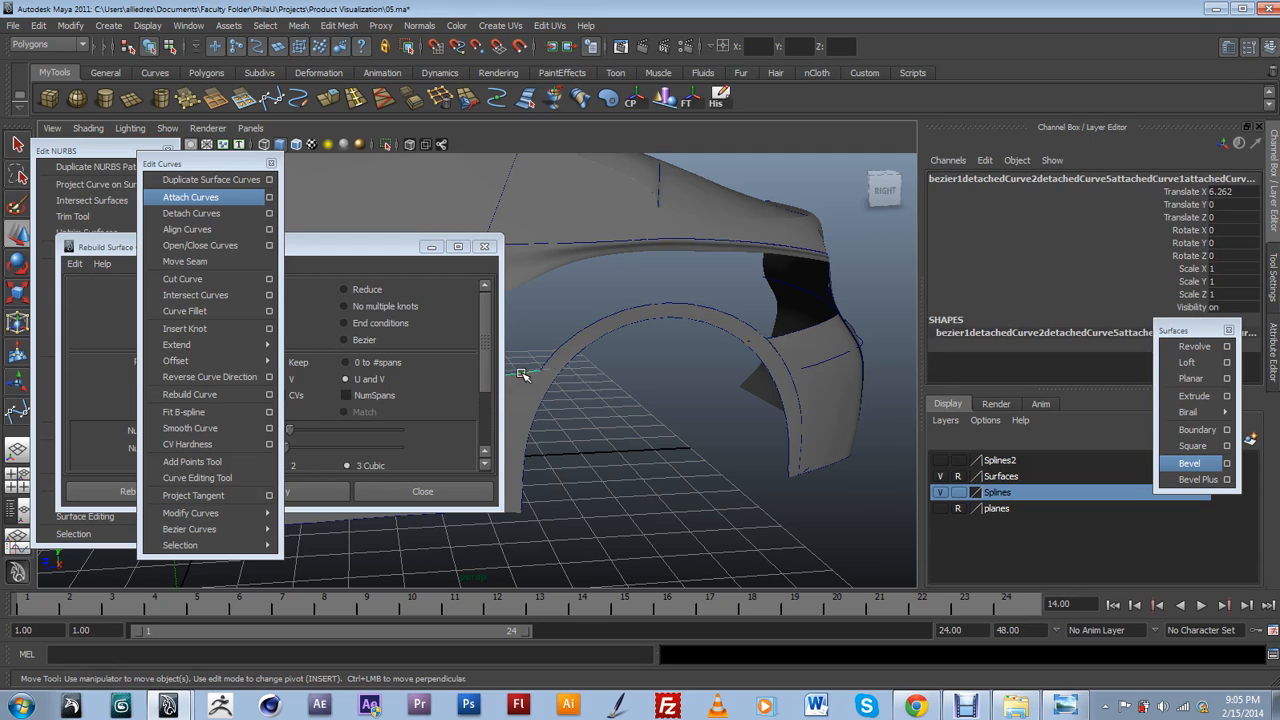
left_click_drag(650, 363, 648, 391, "alt")
middle_click_drag(648, 391, 737, 403, "alt")
left_click_drag(661, 427, 684, 446, "alt")
left_click(680, 448)
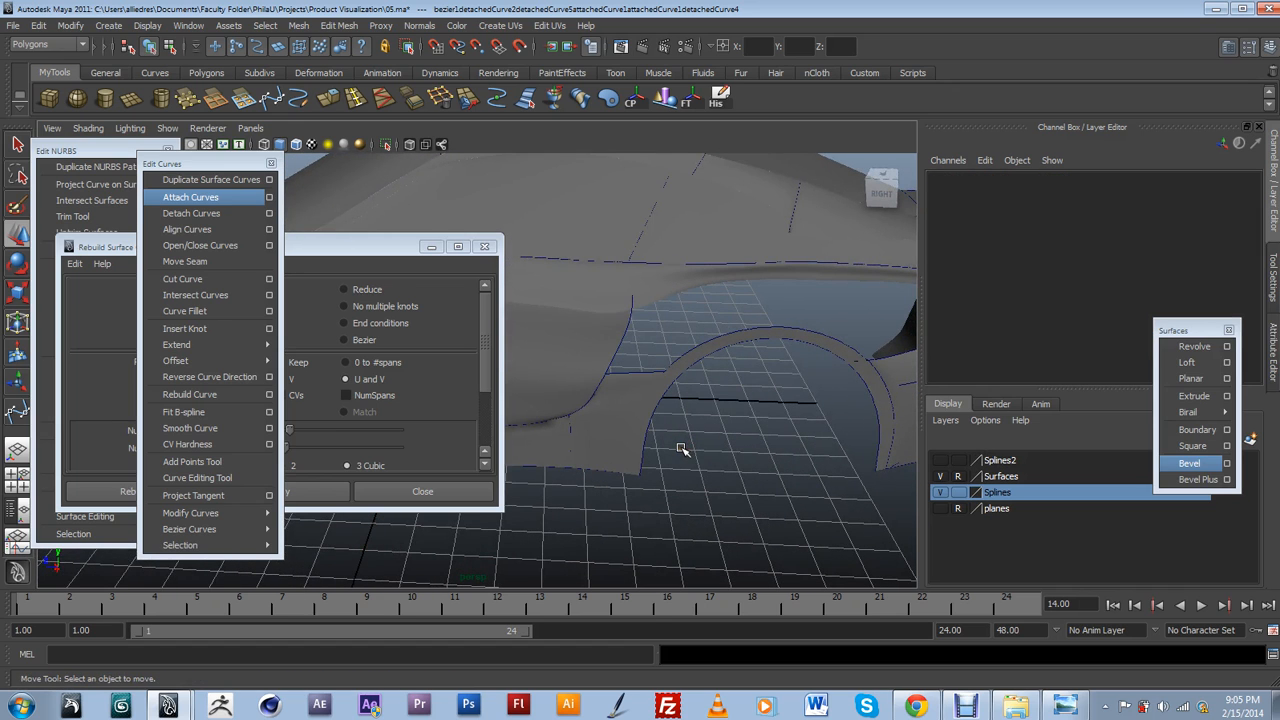
Examine the curves bounding the opening above the rear wheel arch, from its front edge to the rear bumper edge.
left_click_drag(695, 395, 723, 411, "alt")
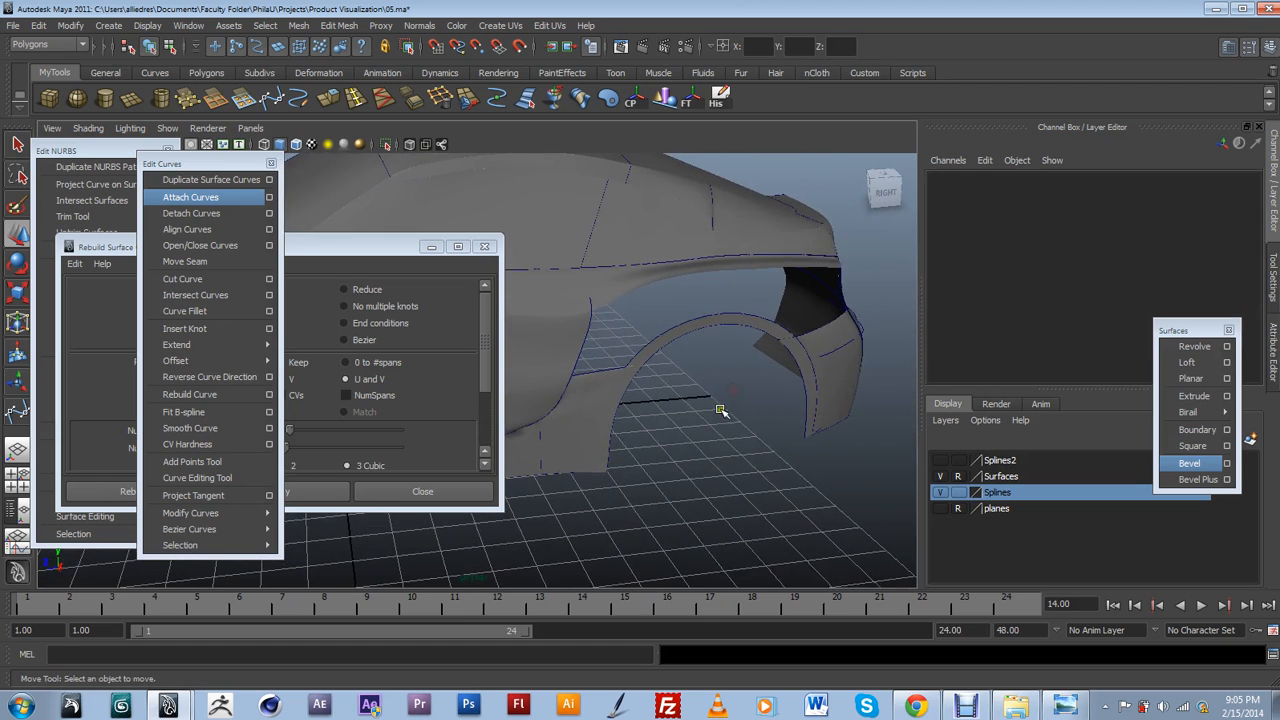
scroll(587, 326, "up", 3)
left_click(668, 334)
left_click_drag(664, 377, 679, 311)
scroll(818, 296, "down", 3)
left_click_drag(817, 263, 609, 345, "alt")
left_click(836, 344)
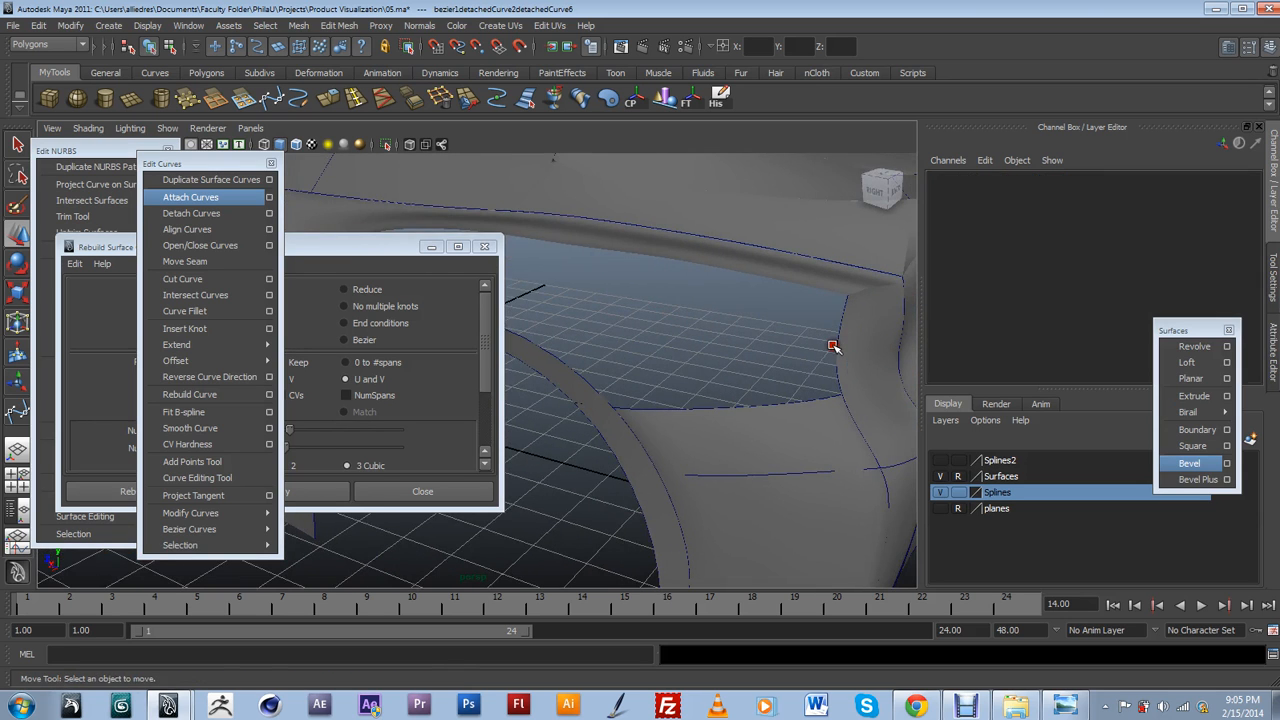
left_click(836, 344)
left_click_drag(836, 344, 850, 391, "alt")
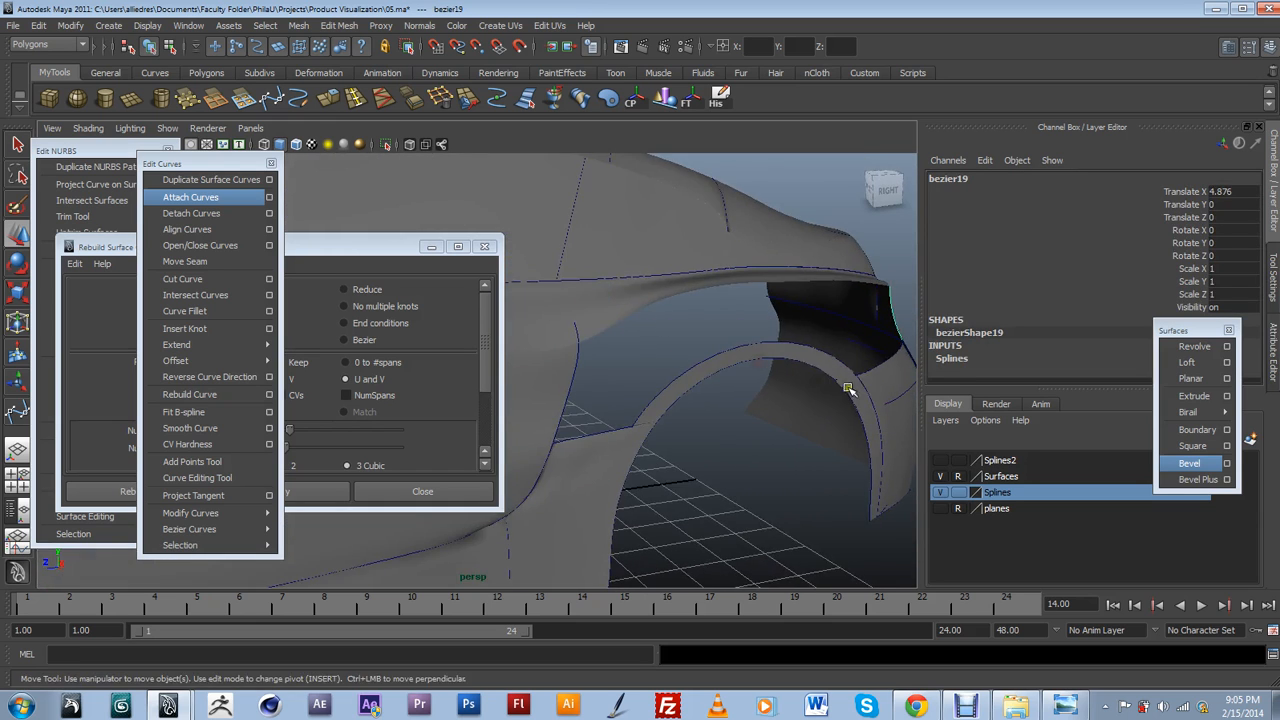
Show the Splines2 layer and select the curve along the upper edge of the wheel arch opening.
left_click(937, 474)
left_click(718, 289)
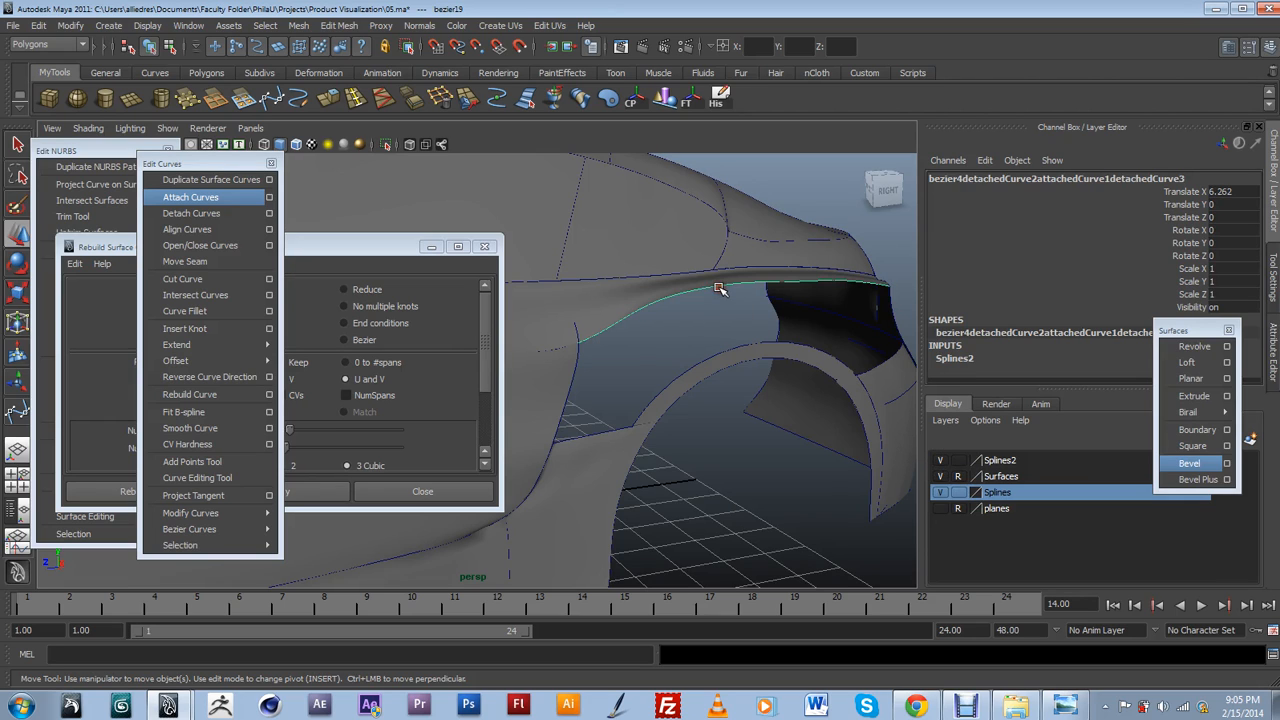
scroll(719, 290, "down", 5)
middle_click_drag(706, 294, 803, 294, "alt")
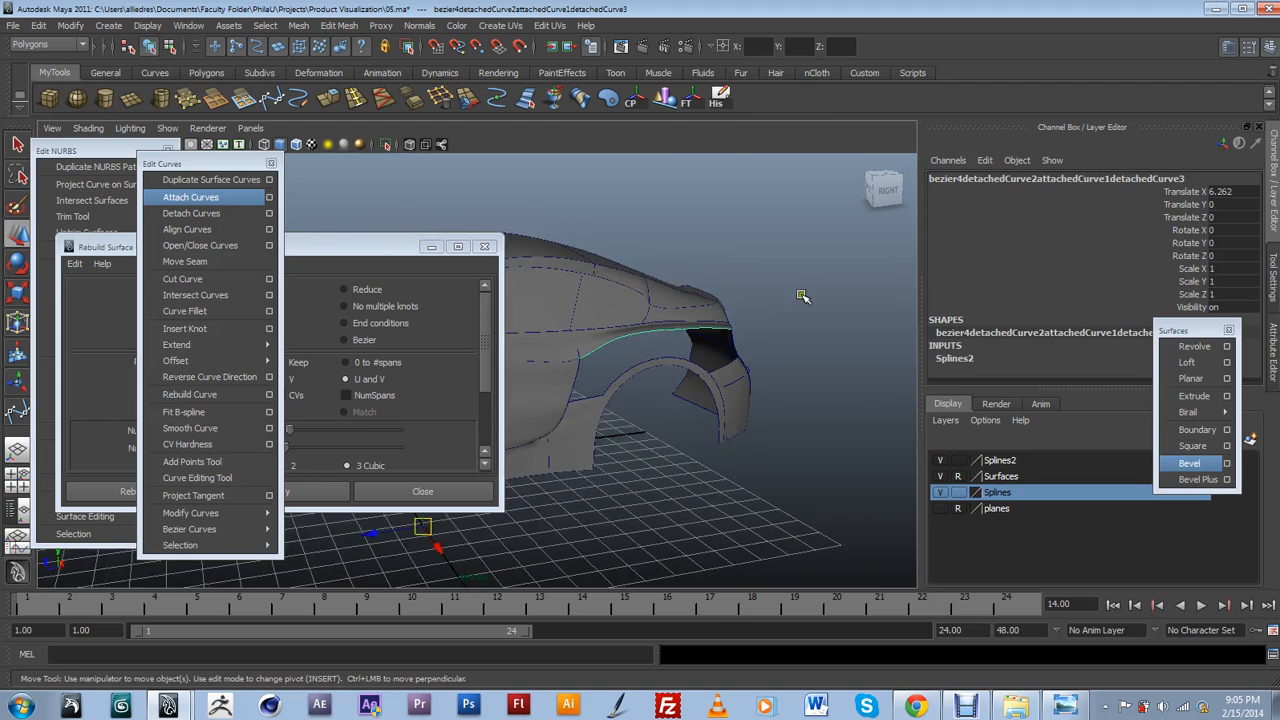
middle_click_drag(700, 400, 806, 361, "alt")
left_click_drag(623, 460, 643, 452)
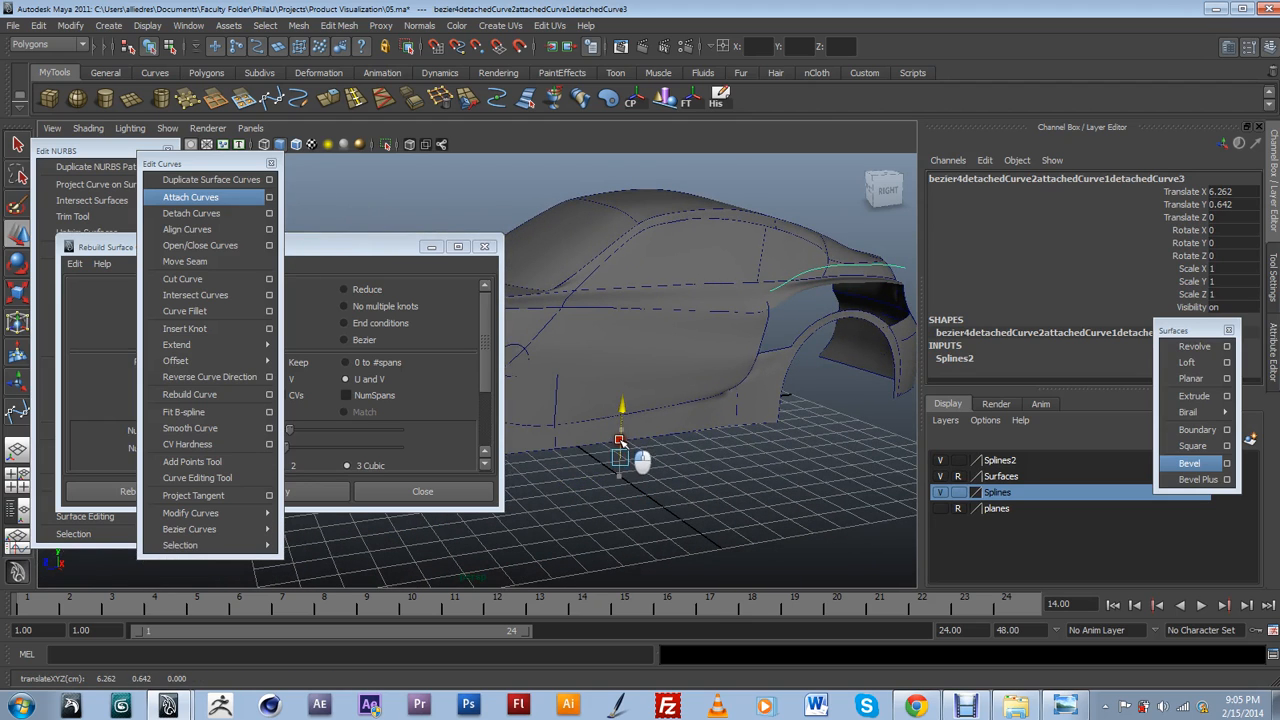
key("ctrl+z")
Check the span counts of the attached wheel arch curve and the opening's upper edge curve in their attributes.
left_click_drag(860, 367, 677, 360, "alt")
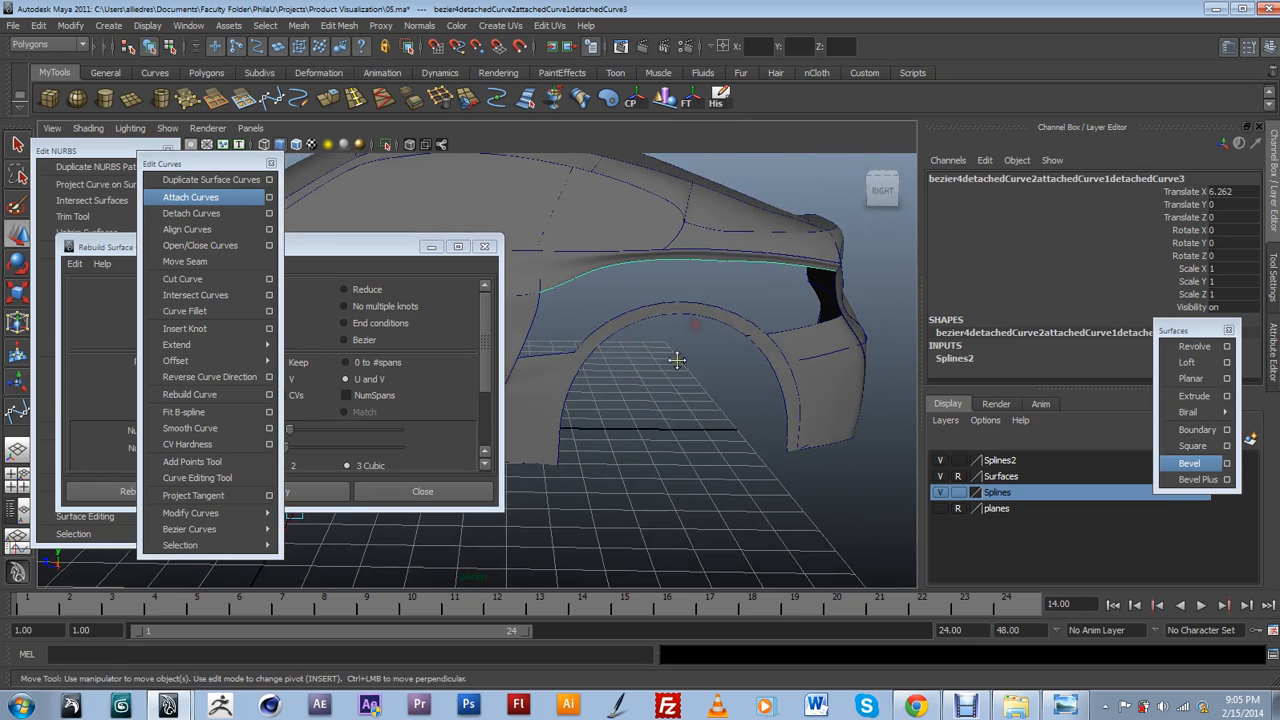
left_click(757, 328)
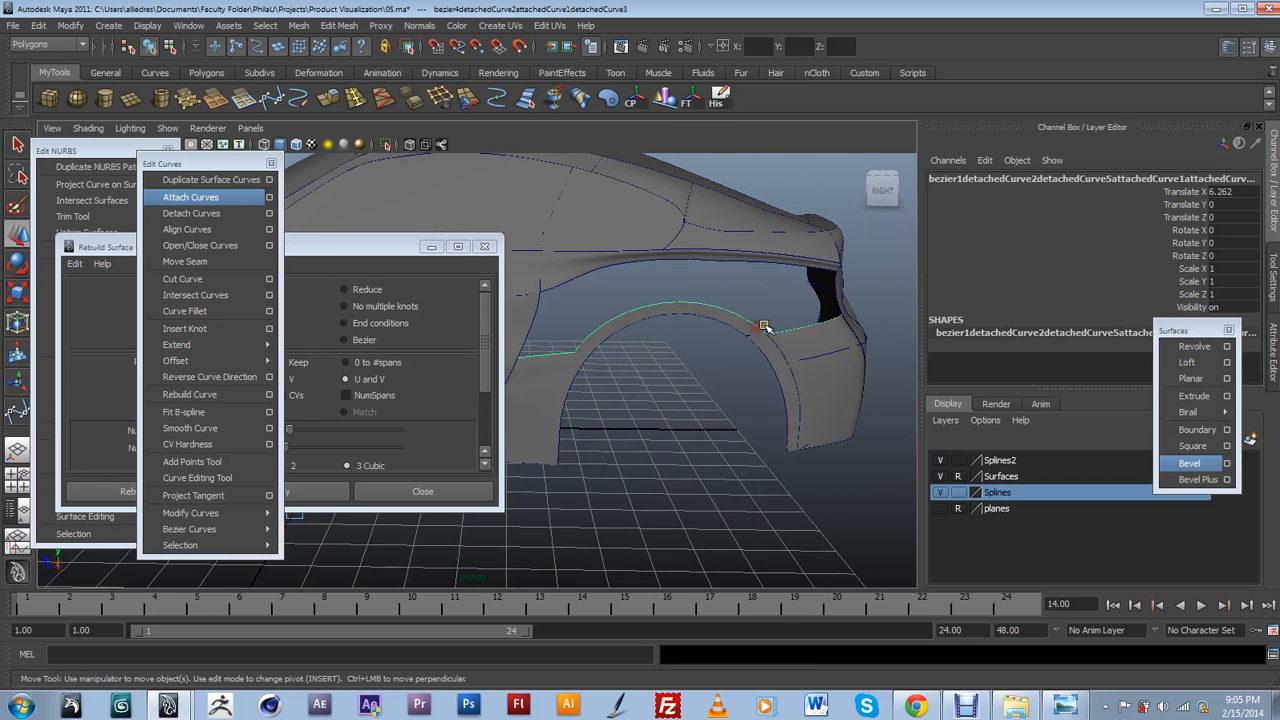
left_click(1273, 350)
left_click_drag(1170, 330, 1160, 404)
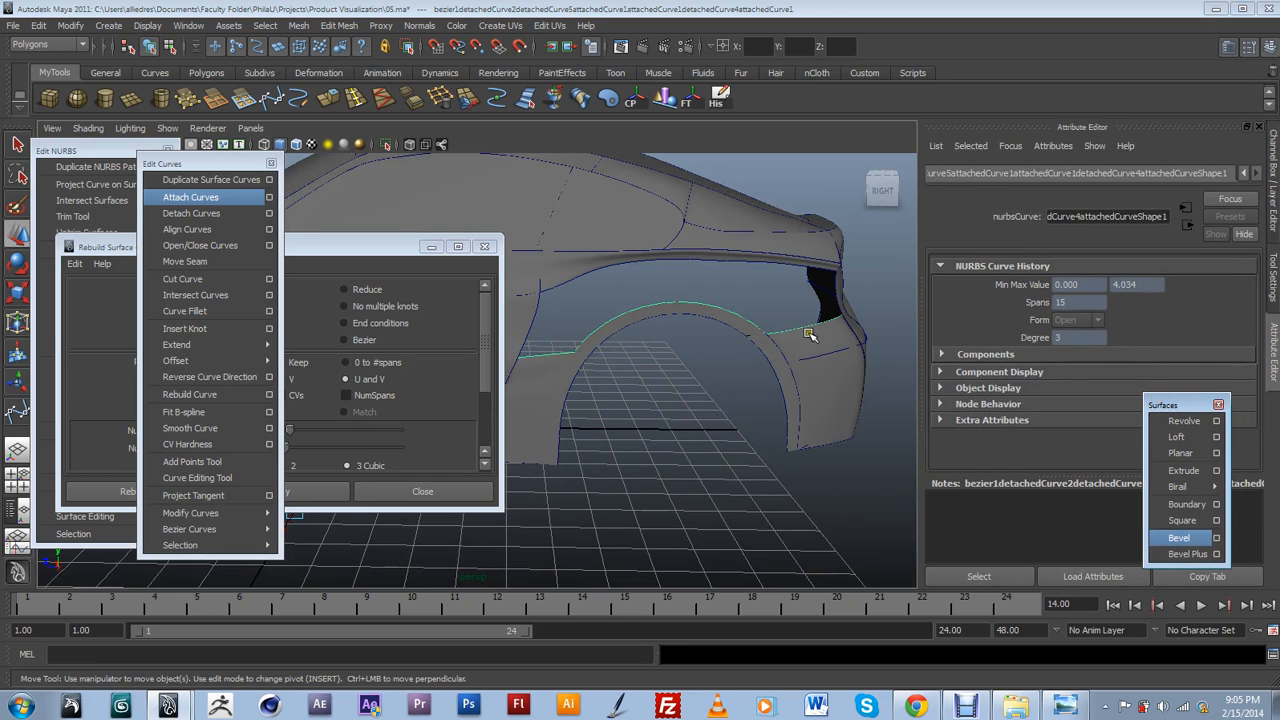
right_click(597, 348)
left_click(614, 266)
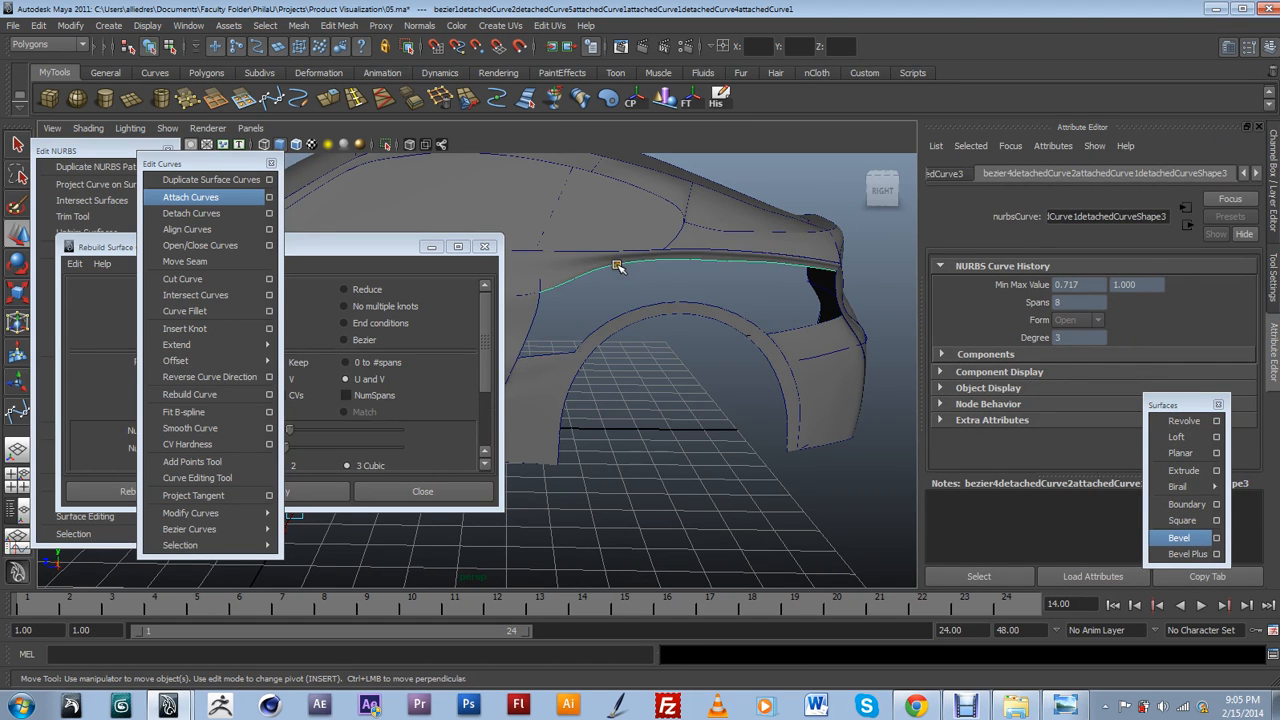
Rebuild the opening's upper edge curve as a uniform cubic curve with 15 spans.
left_click_drag(311, 238, 311, 258)
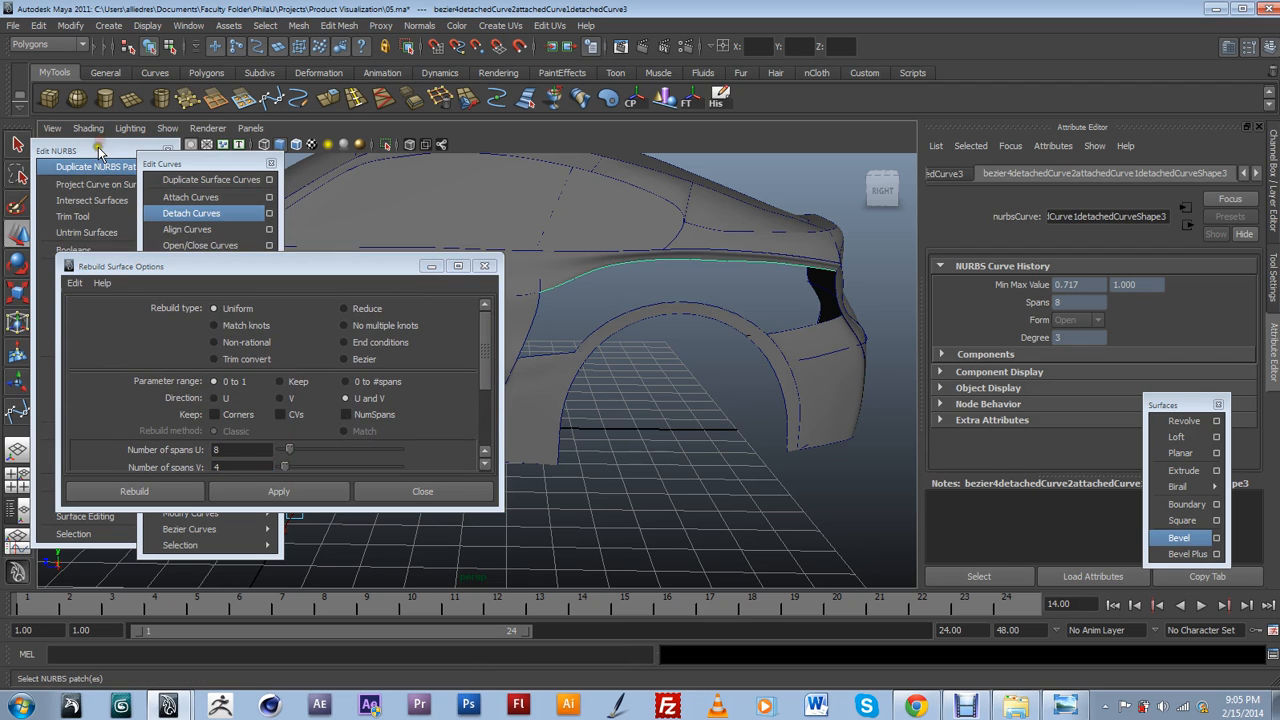
left_click_drag(170, 164, 205, 156)
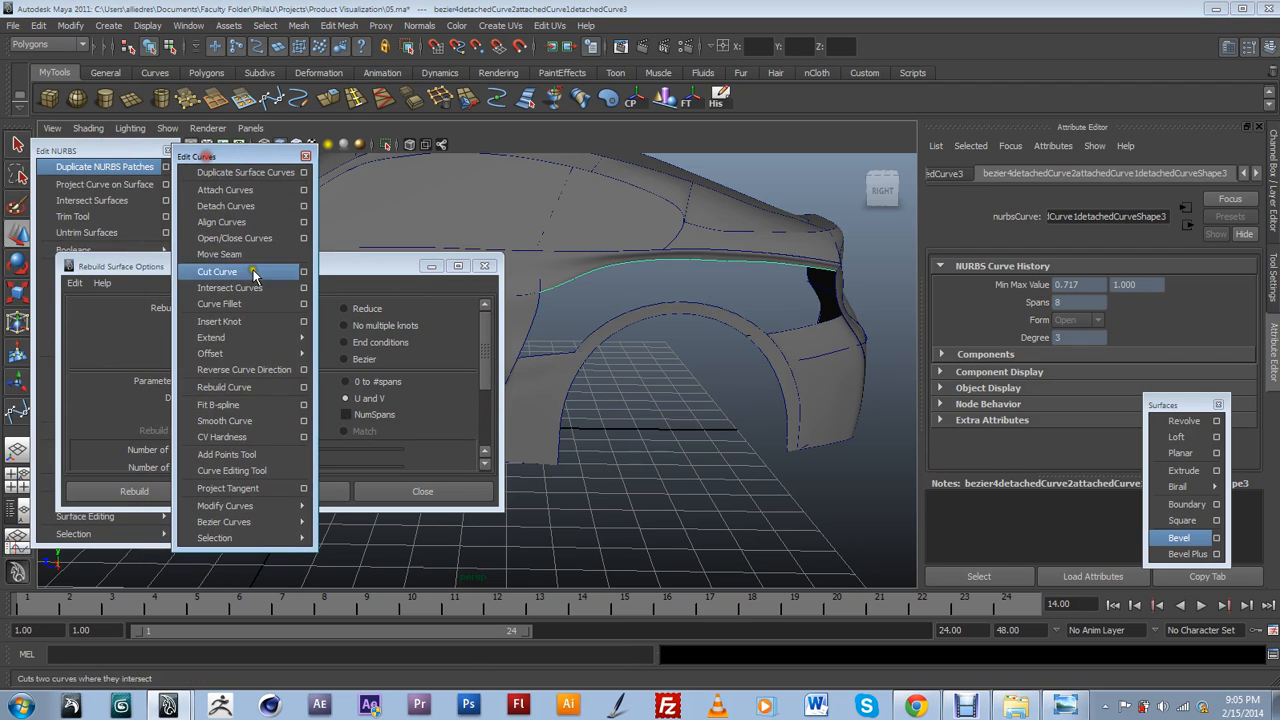
left_click(303, 388)
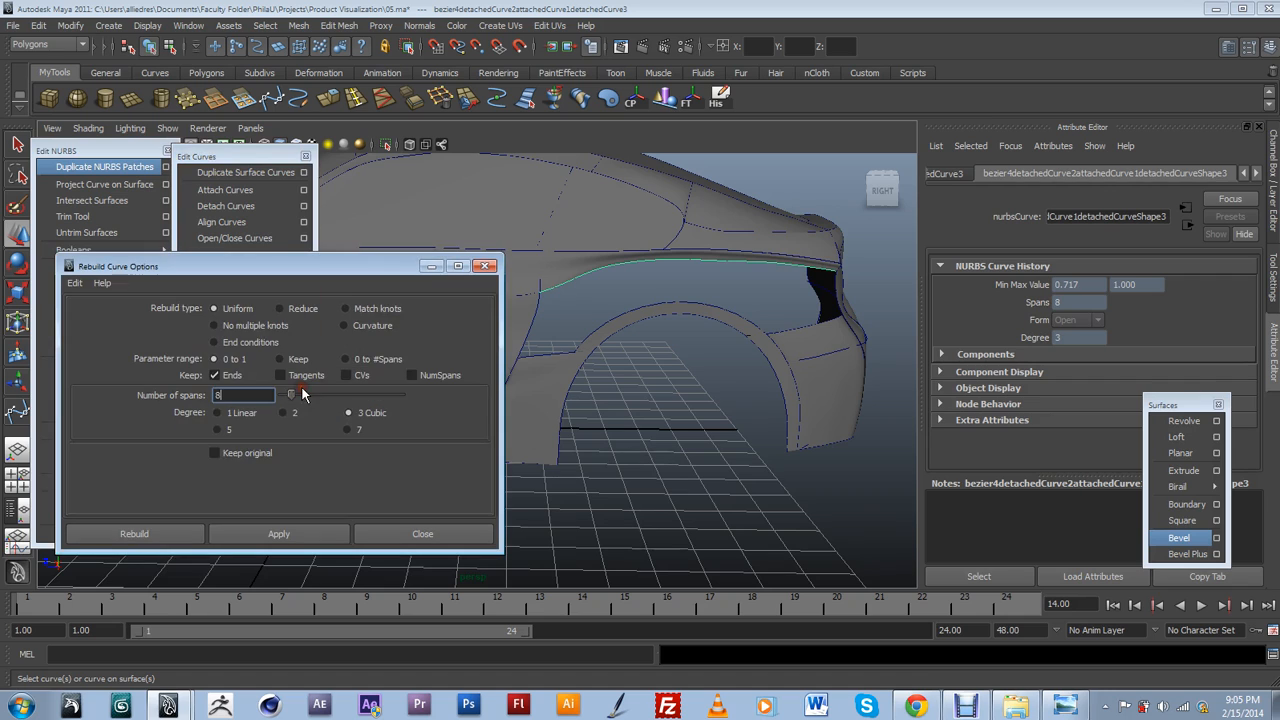
left_click_drag(250, 397, 190, 395)
left_click(298, 538)
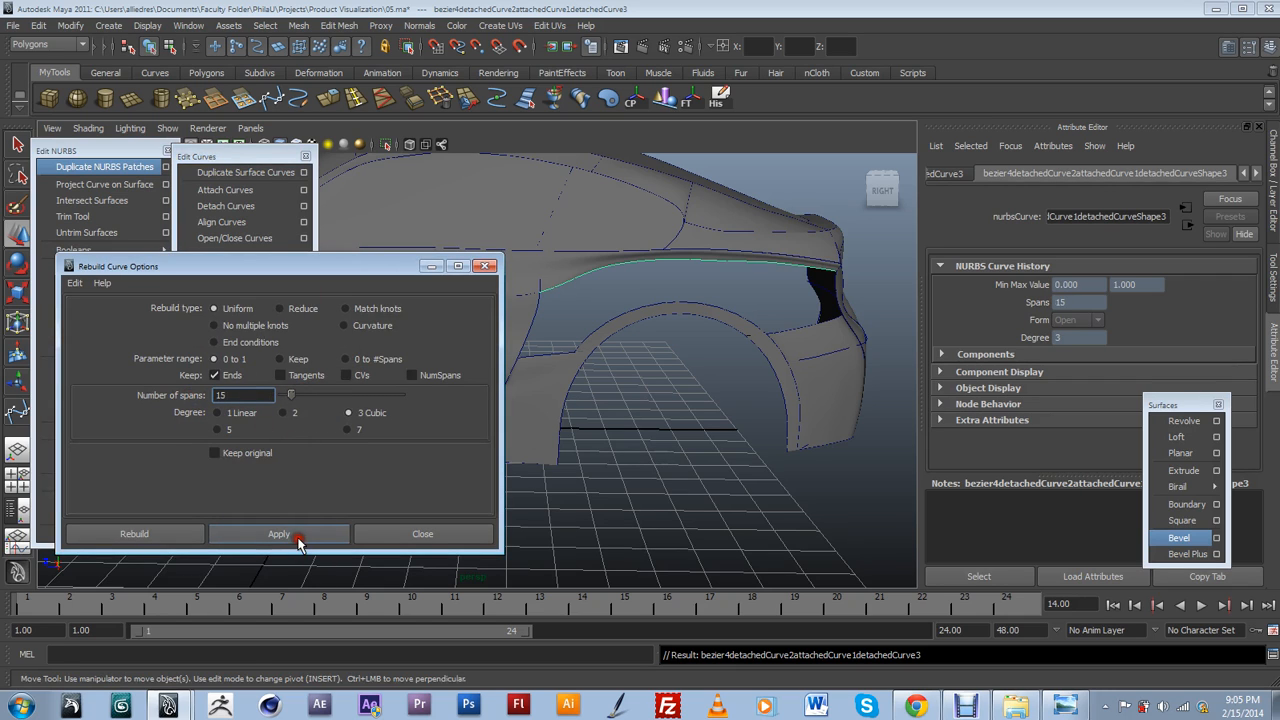
left_click(672, 303)
left_click(684, 262)
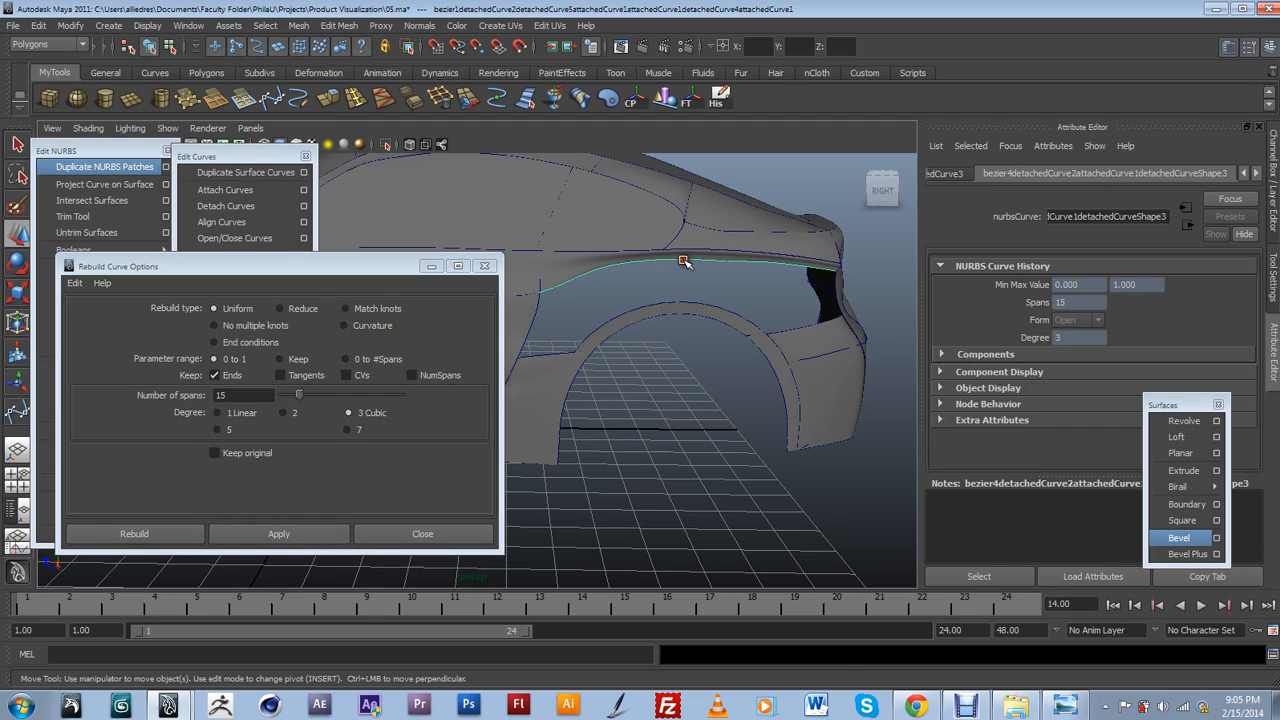
Detach the opening's front edge curve where the horizontal curve meets it, and select its upper segment.
left_click(535, 317)
left_click_drag(554, 376, 574, 383, "alt")
right_click_drag(574, 383, 648, 368, "alt")
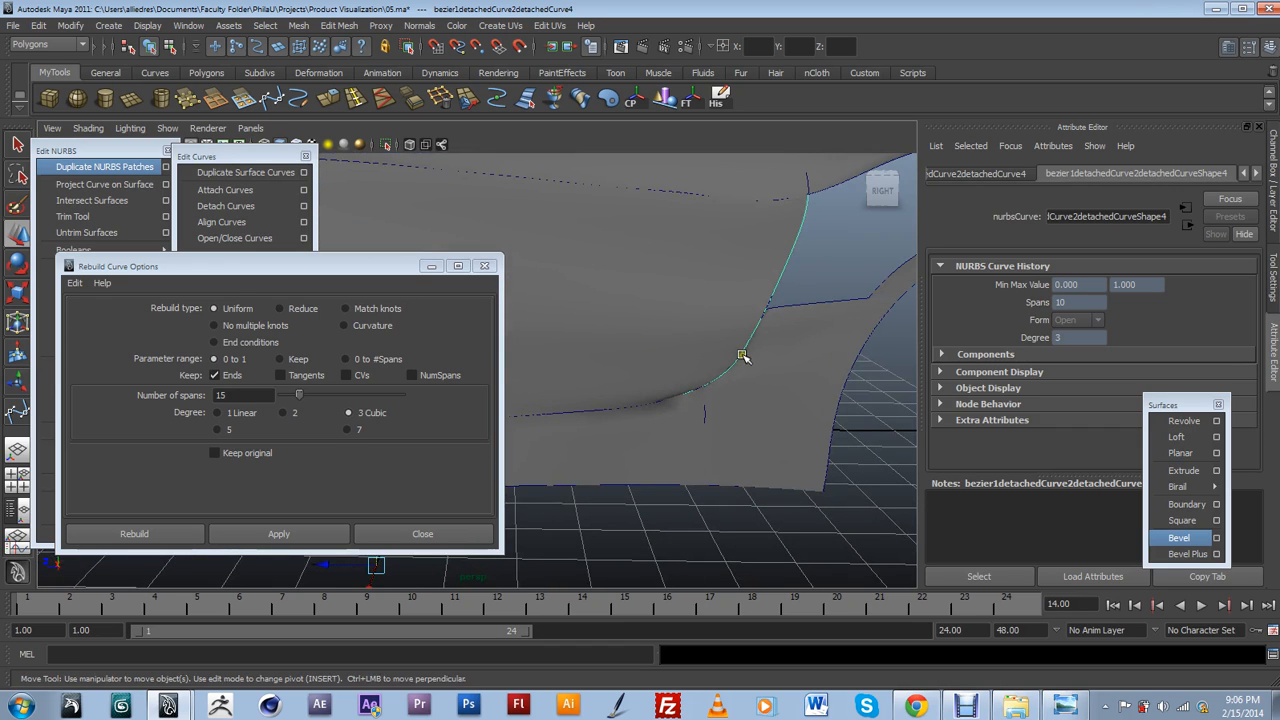
left_click(763, 323)
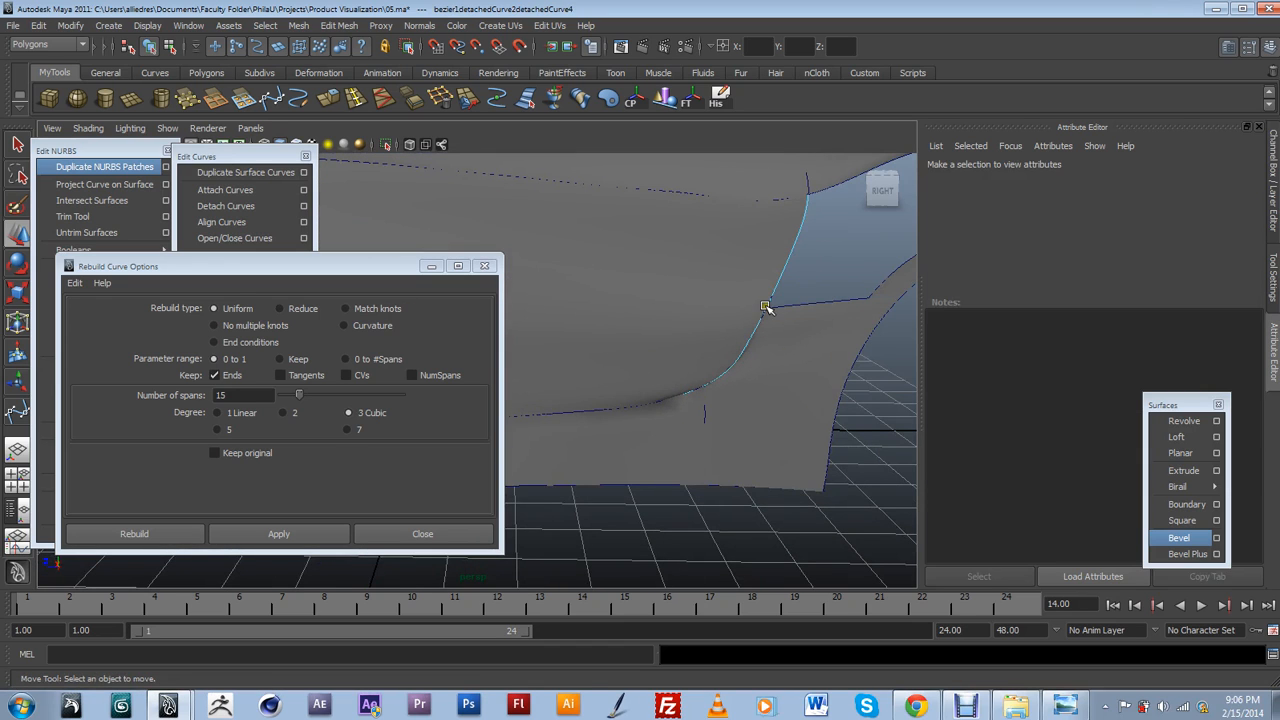
left_click(765, 310)
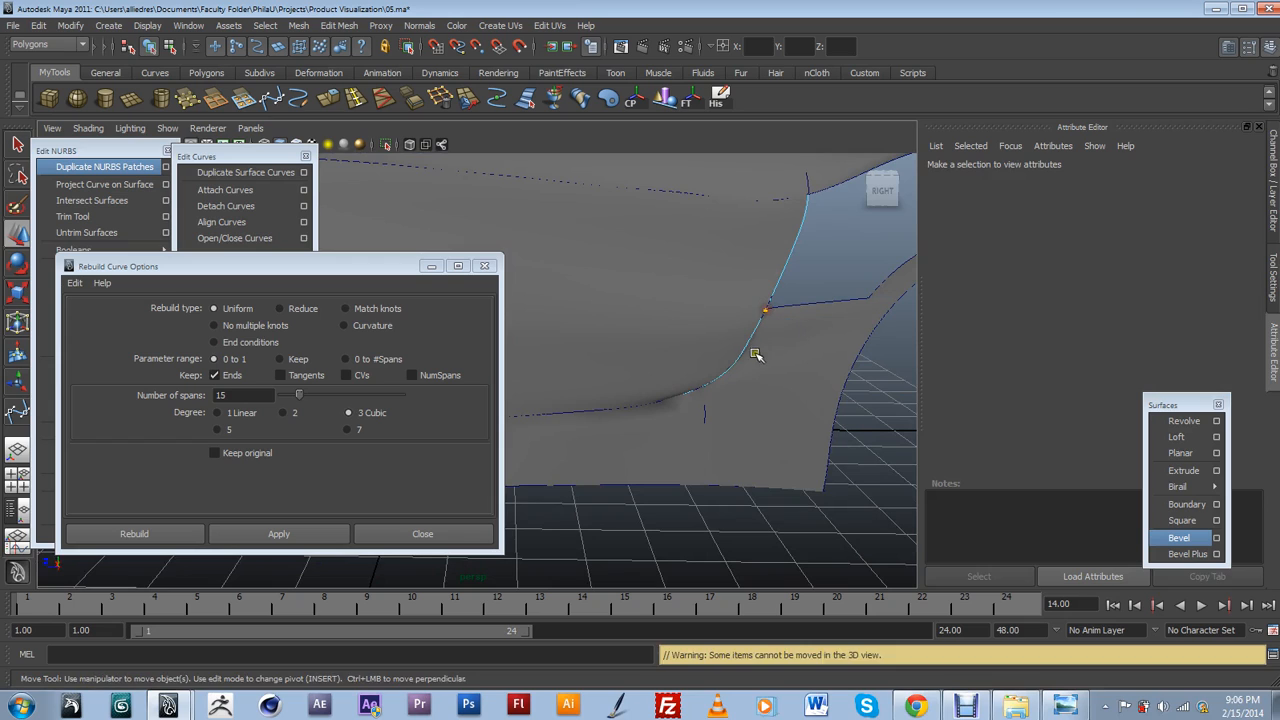
left_click(221, 222)
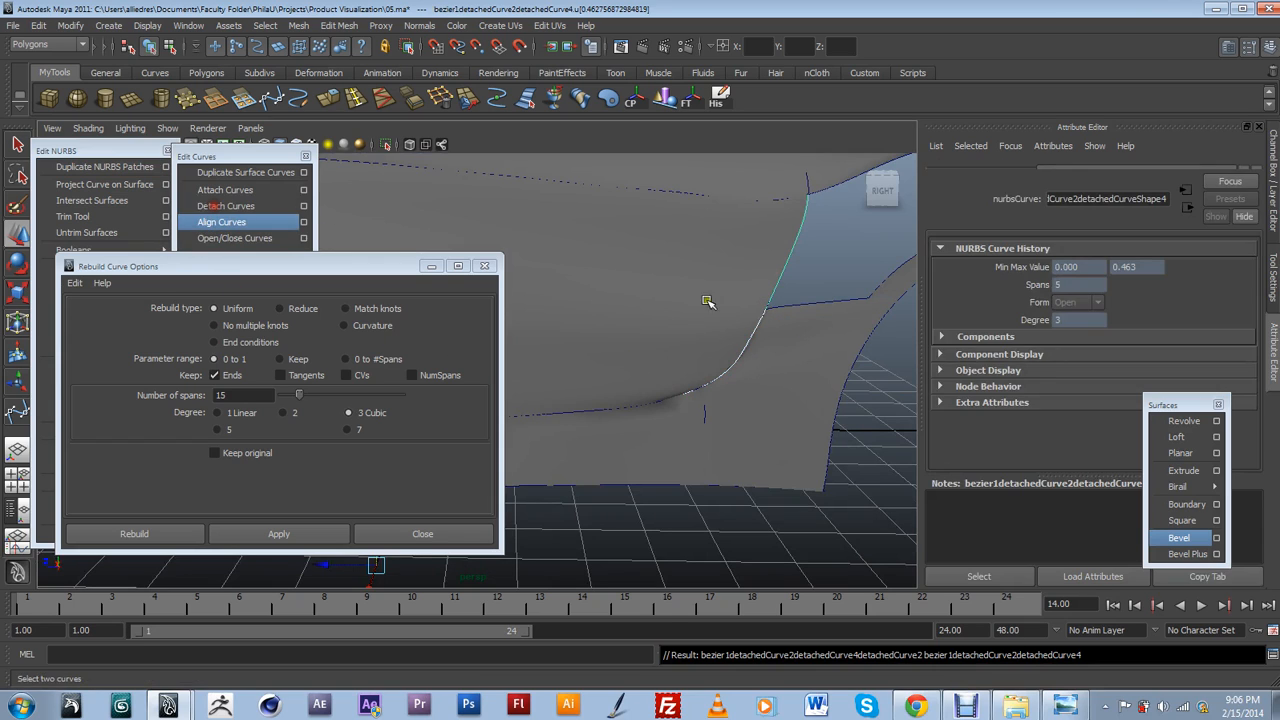
scroll(733, 349, "down", 5)
left_click_drag(709, 355, 729, 375, "alt")
left_click(608, 317)
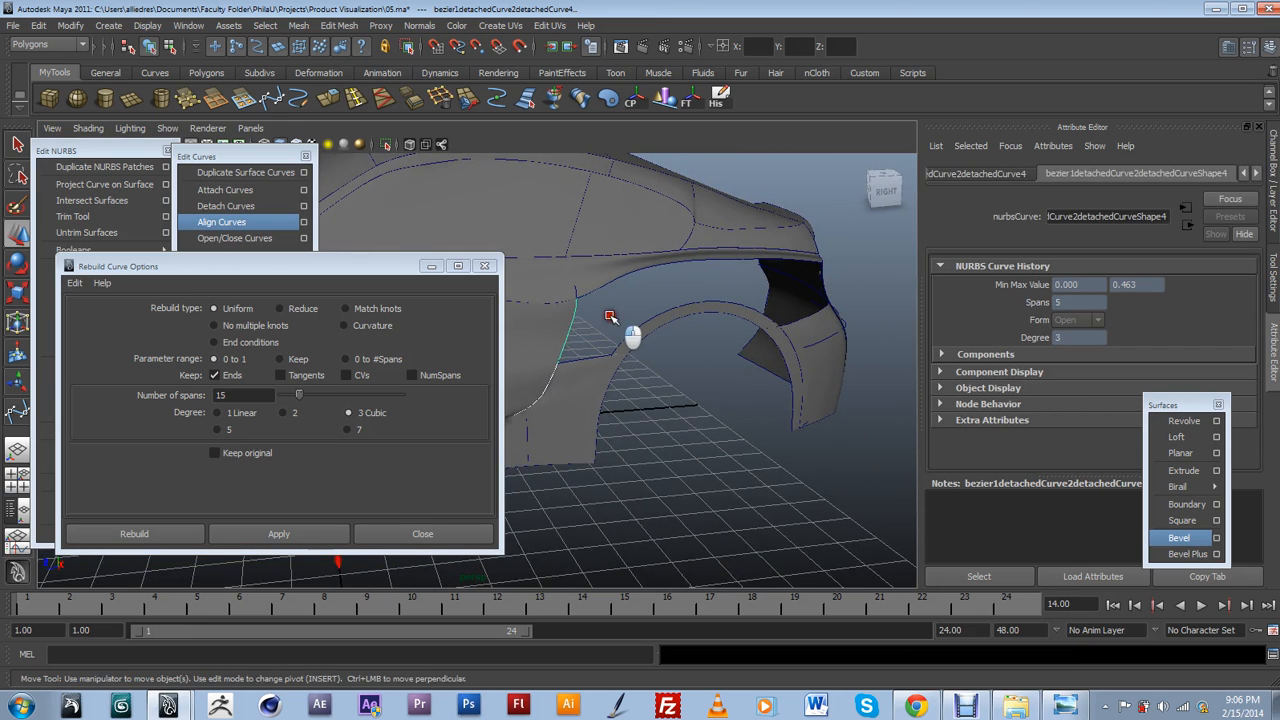
left_click(573, 323)
Rebuild the short vertical curve at the opening's rear edge with 5 spans.
left_click_drag(848, 360, 725, 359, "alt")
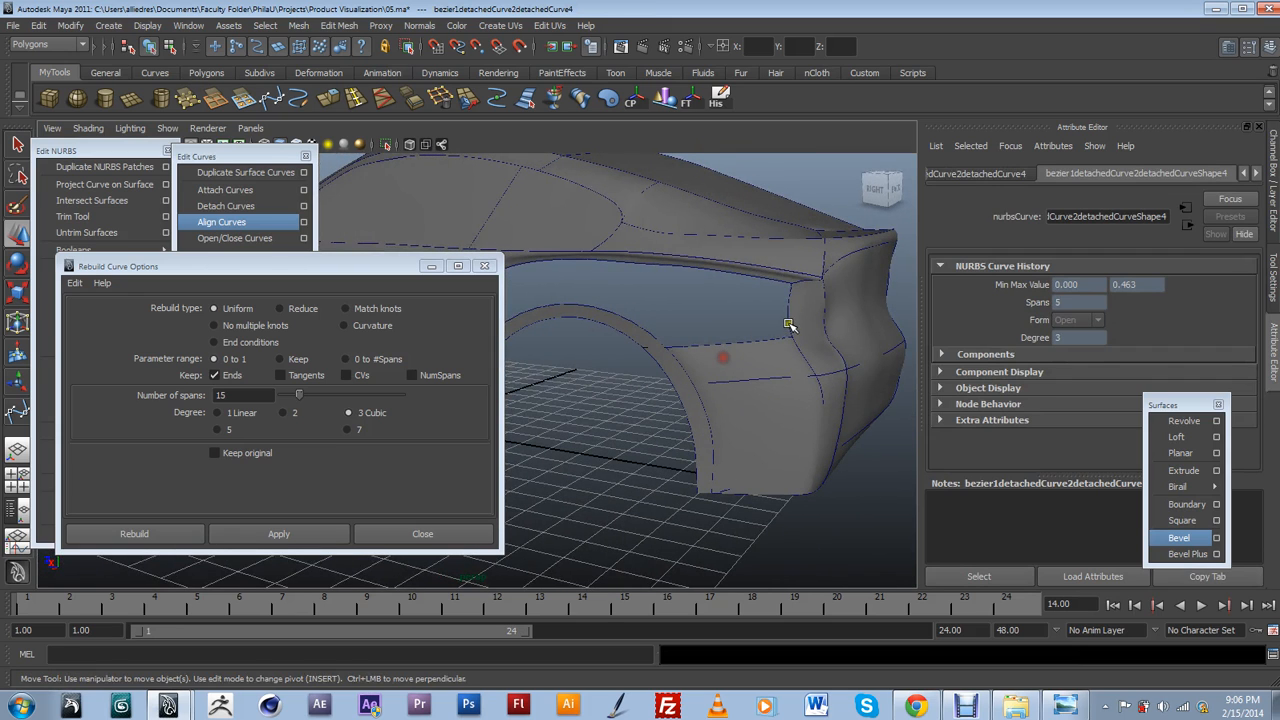
left_click(786, 320)
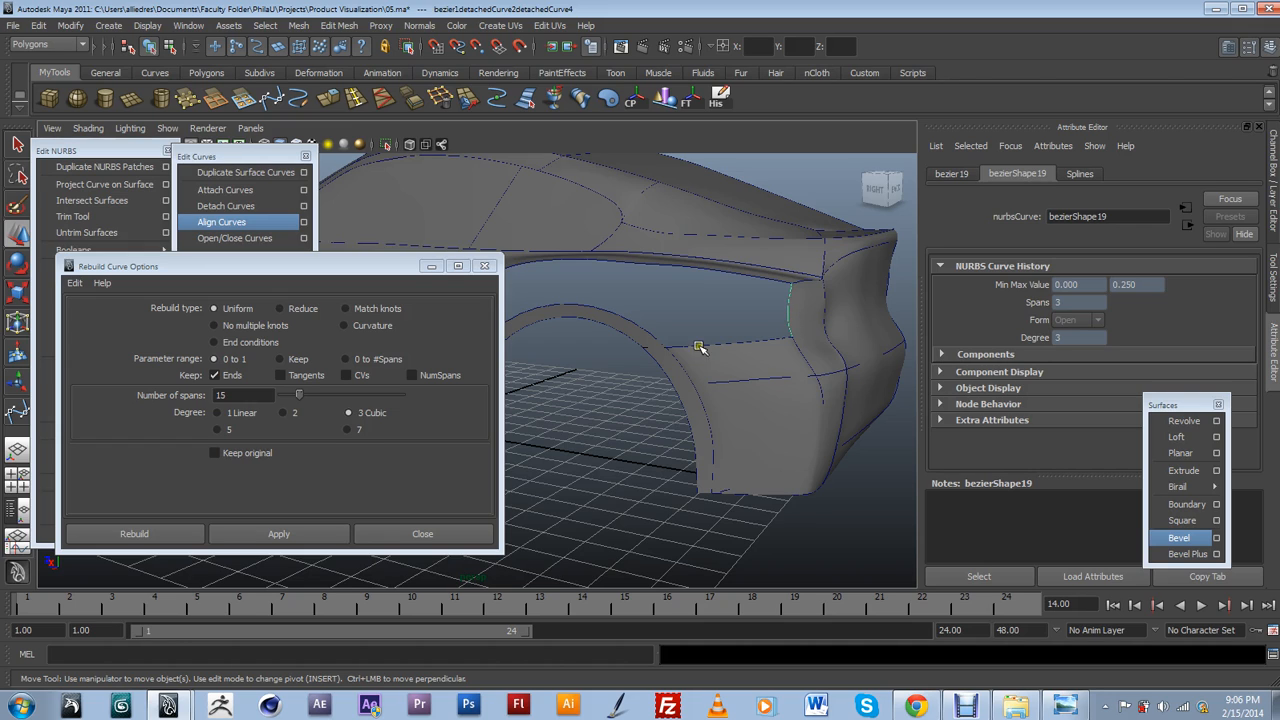
left_click(235, 395)
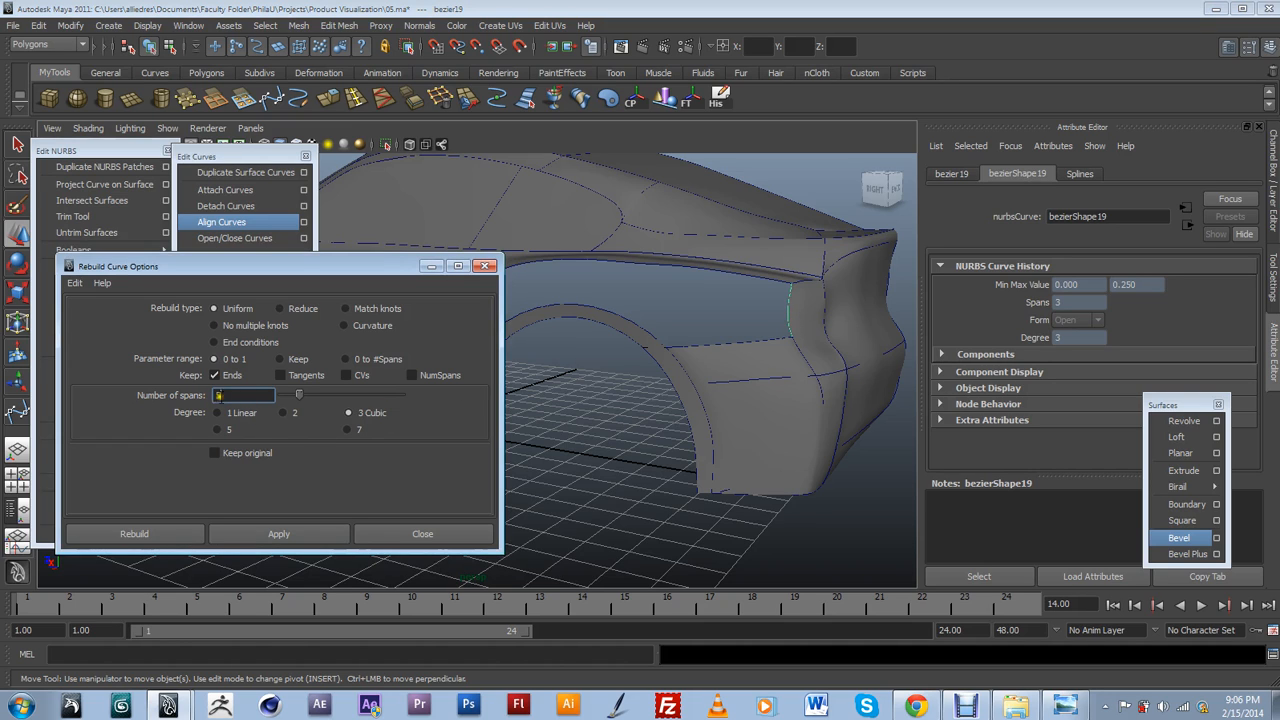
left_click(279, 533)
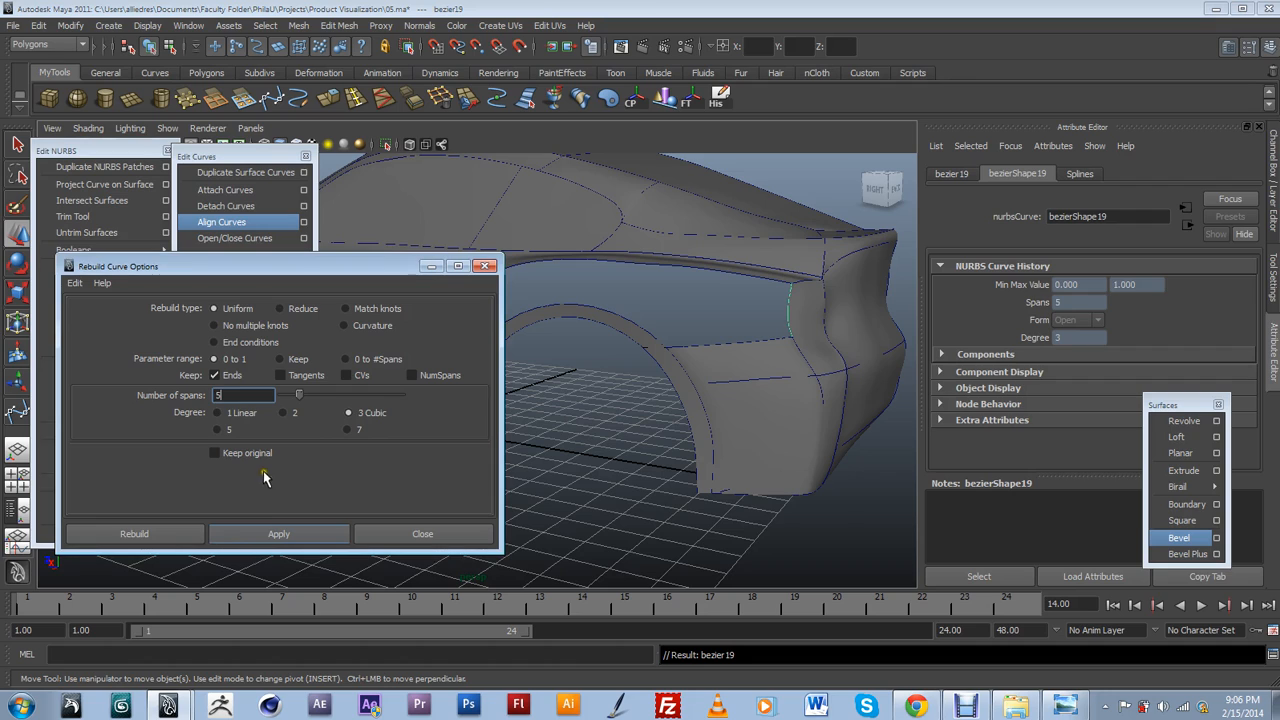
Rebuild the upper segment of the opening's front edge curve with 4 spans.
left_click(232, 396)
type("4")
left_click_drag(619, 417, 688, 425, "alt")
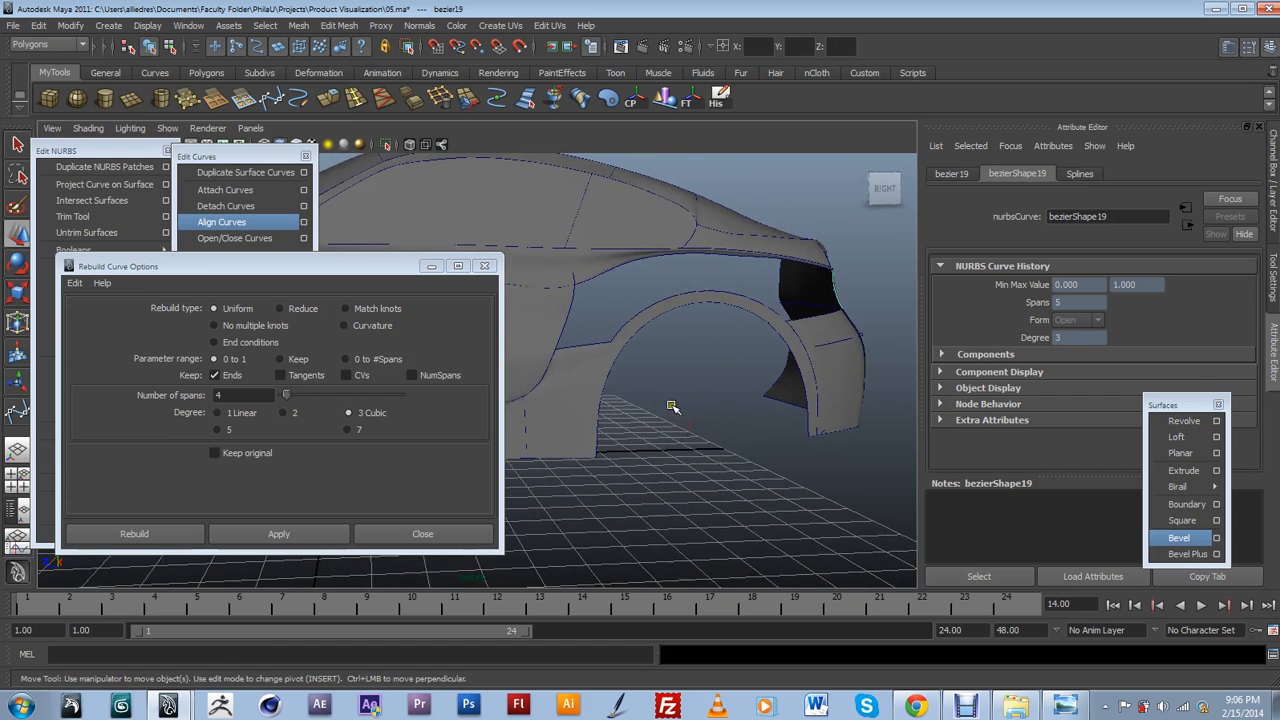
left_click(562, 328)
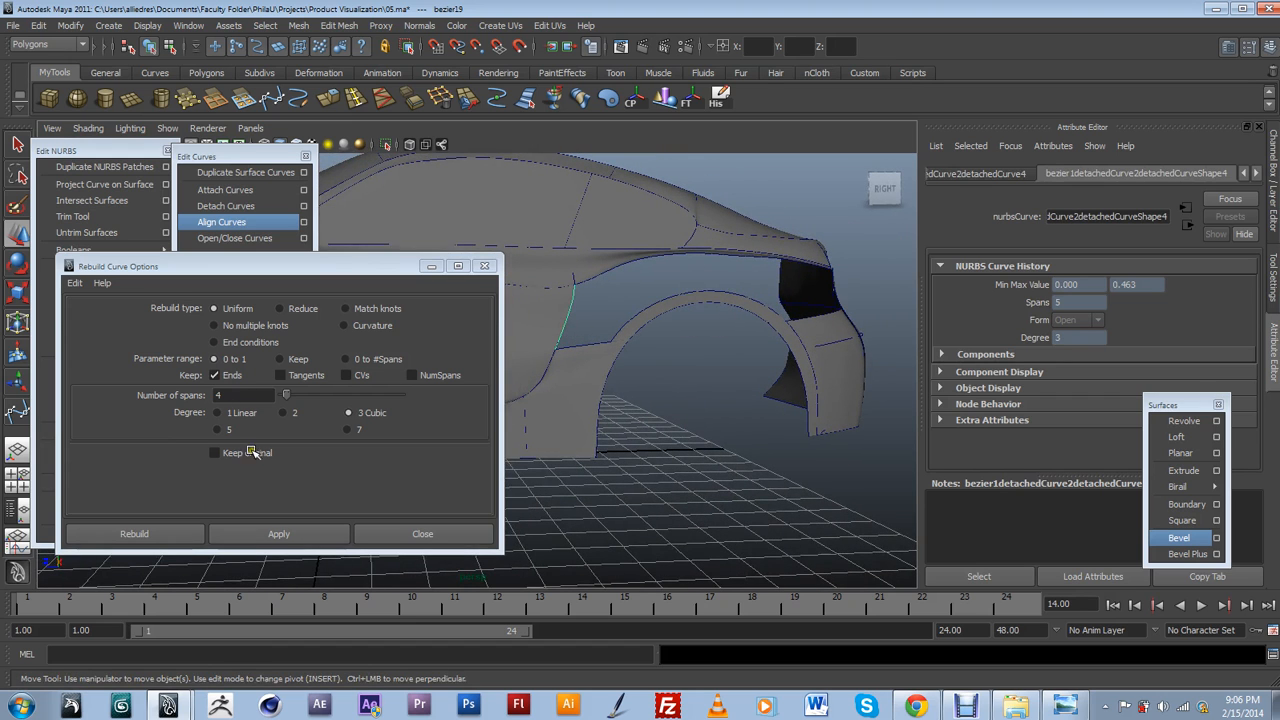
left_click(290, 534)
Create a Boundary surface from the wheel arch curve, rear edge, upper edge and front edge curves of the opening.
left_click_drag(705, 481, 692, 486, "alt")
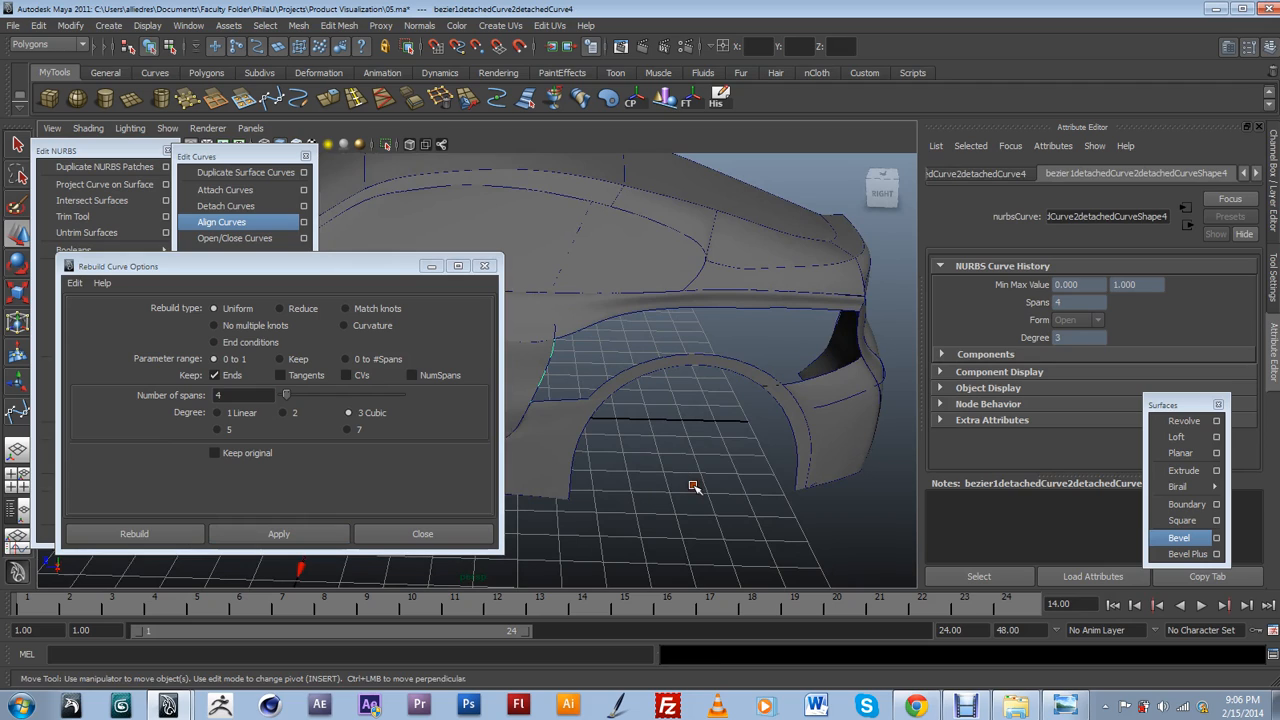
left_click(665, 358)
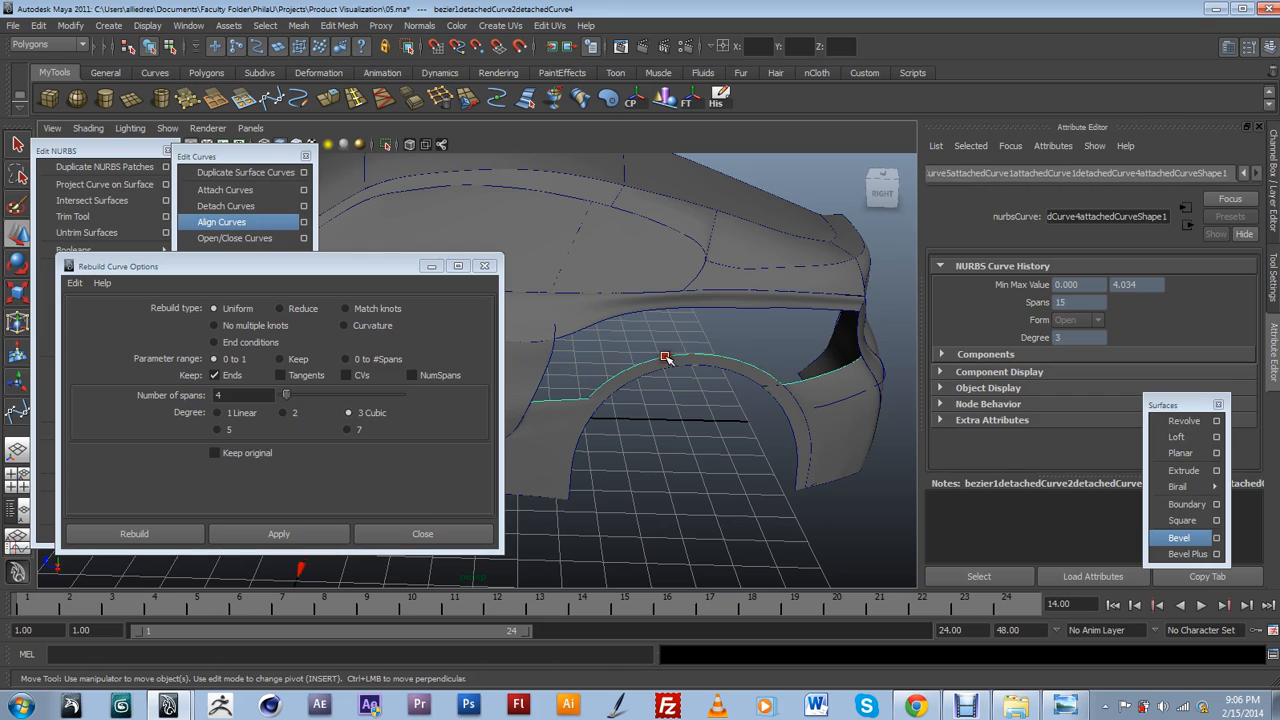
left_click(855, 326)
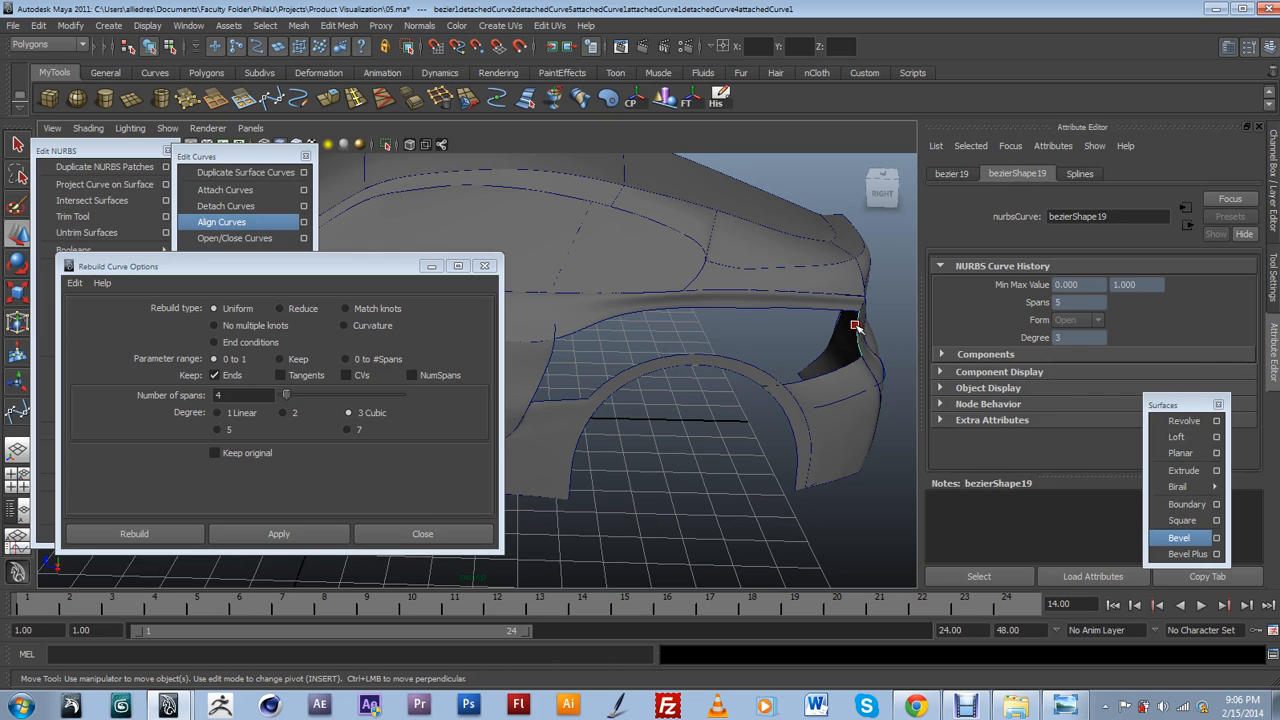
left_click(825, 370)
left_click(753, 309)
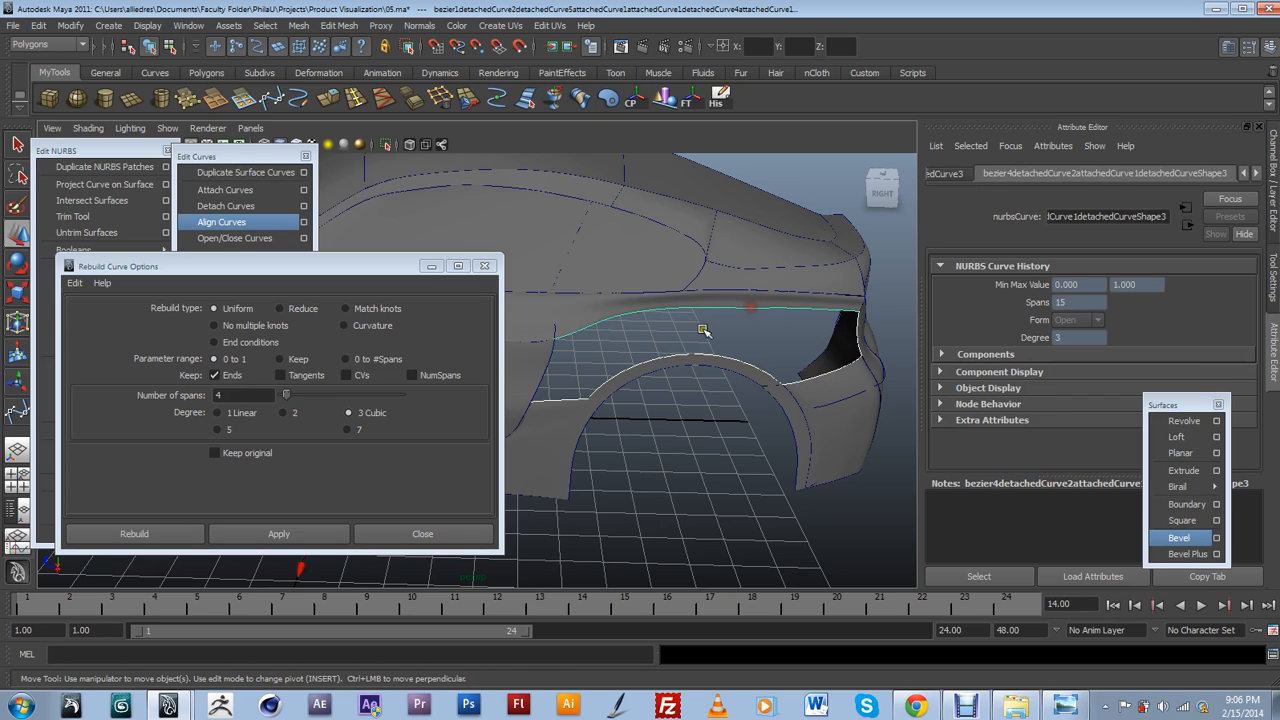
left_click(554, 375, "shift")
left_click_drag(360, 273, 393, 488)
left_click_drag(700, 430, 720, 436, "alt")
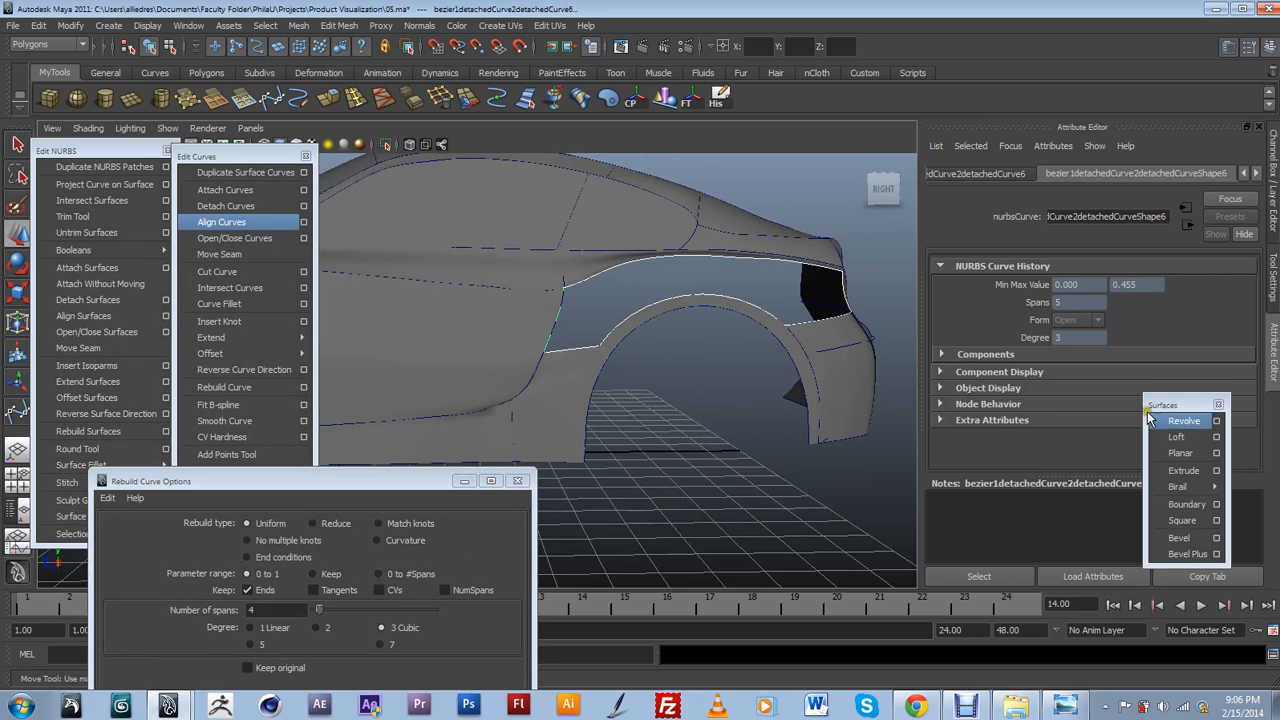
left_click(1186, 504)
left_click_drag(659, 441, 769, 437, "alt")
left_click(769, 437)
left_click_drag(630, 379, 694, 374, "alt")
left_click_drag(528, 358, 630, 350, "alt")
Try rebuilding the new boundary surface above the rear wheel arch uniformly with 15 spans in U and 4 in V.
left_click(681, 324)
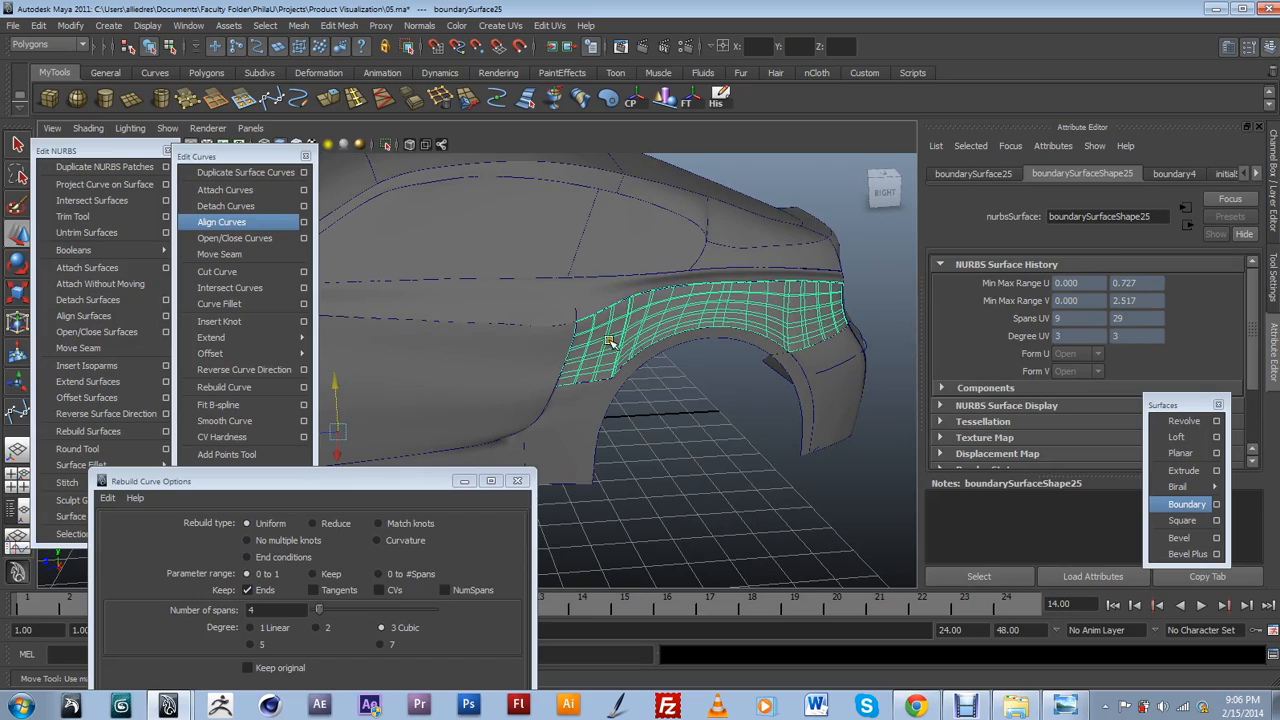
left_click_drag(807, 302, 796, 372, "alt")
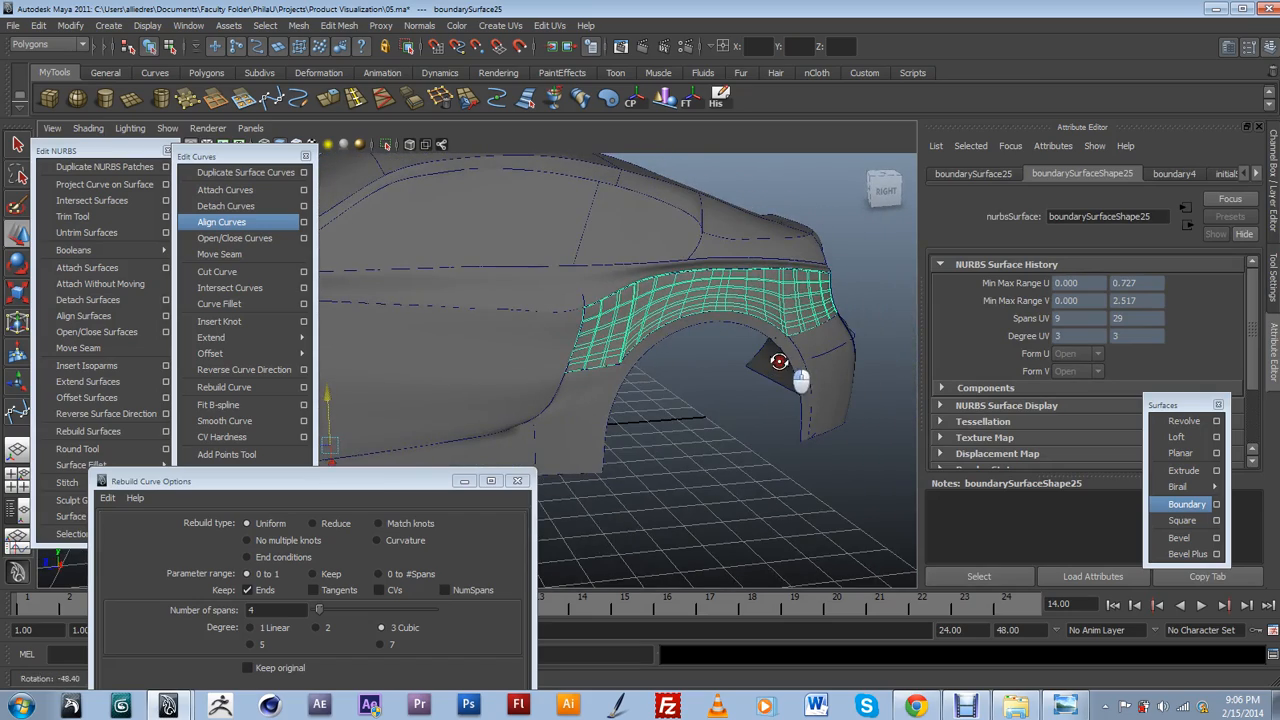
left_click_drag(378, 490, 547, 443)
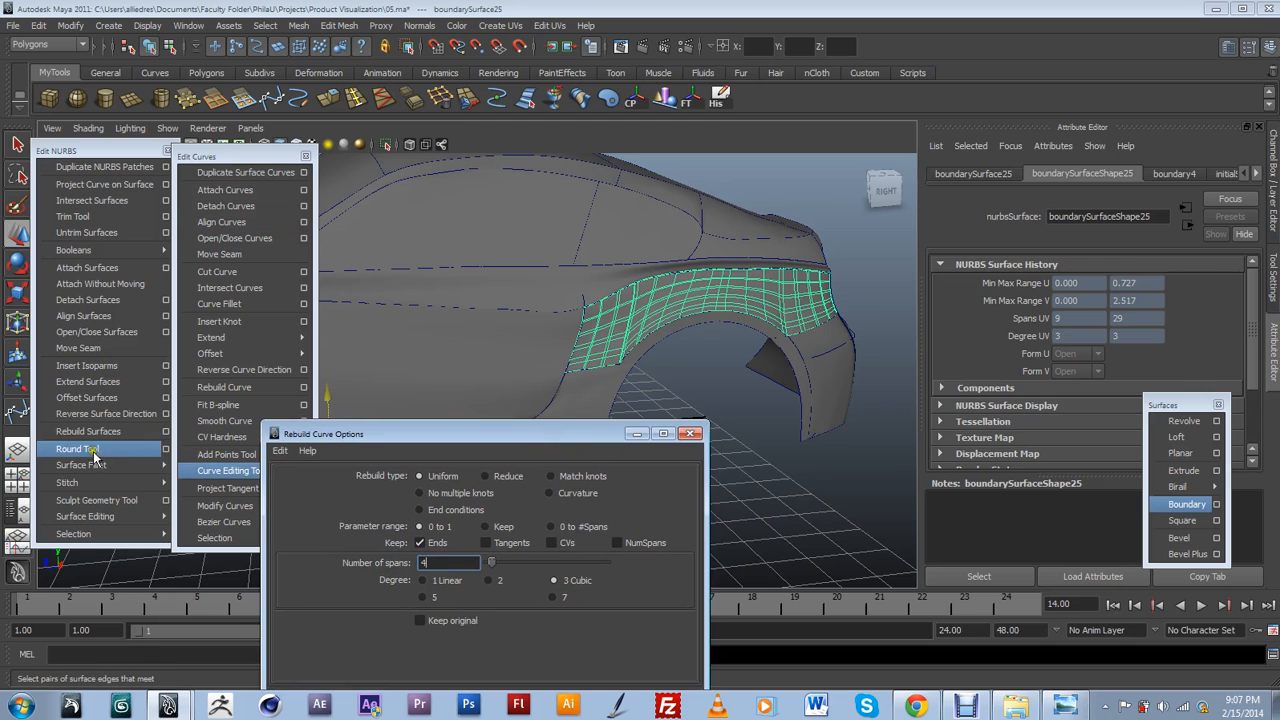
left_click(165, 431)
left_click_drag(360, 428, 217, 237)
left_click_drag(326, 484, 322, 550)
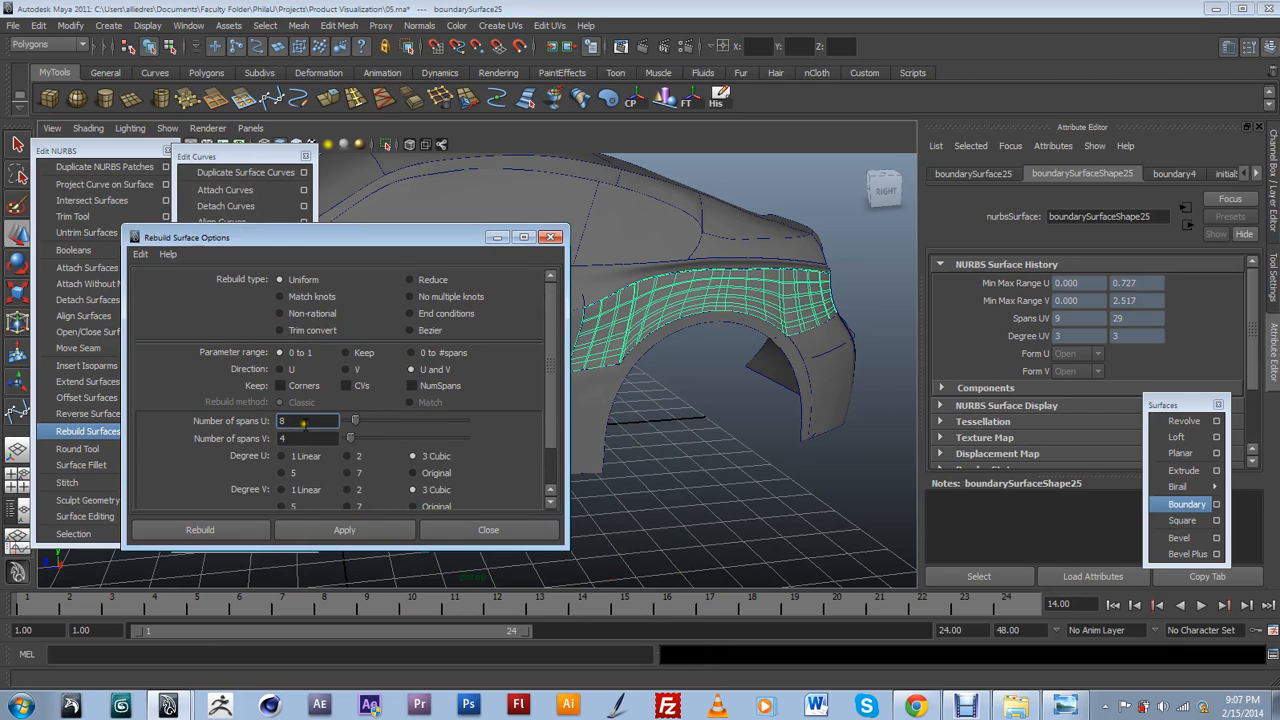
left_click_drag(288, 422, 273, 424)
left_click(392, 532)
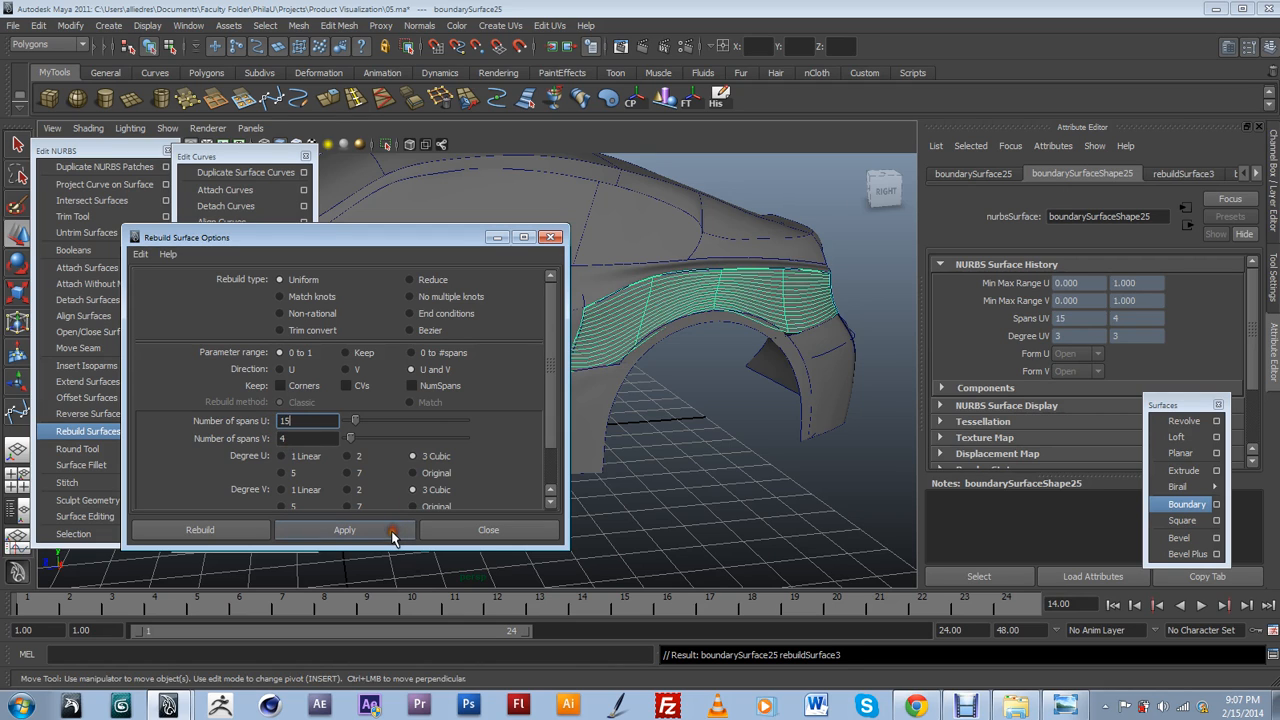
Rebuild the same surface again with the span counts swapped to 4 in U and 15 in V.
left_click_drag(291, 421, 259, 438)
type("15")
left_click(330, 530)
mouse_move(765, 420)
left_mouse_down("alt")
mouse_move(857, 420)
mouse_move(720, 420)
mouse_move(720, 435)
mouse_move(809, 429)
mouse_move(762, 432)
left_mouse_up("alt")
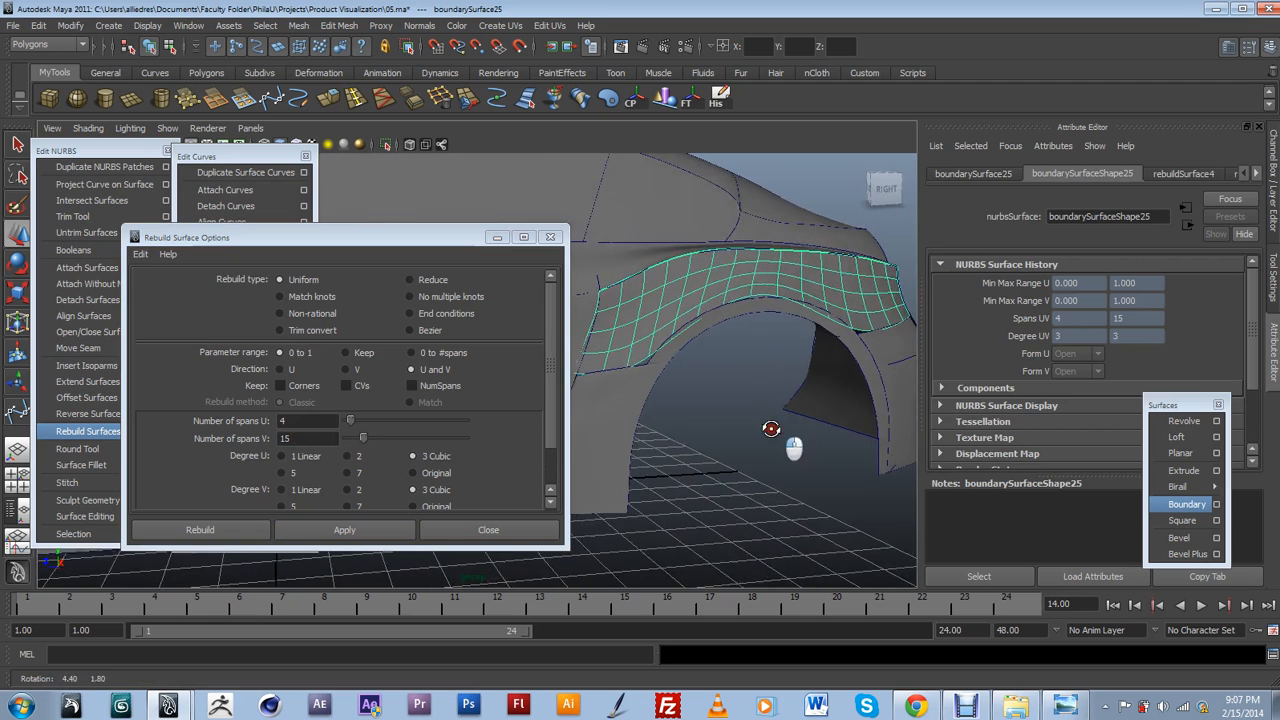
left_click(760, 433)
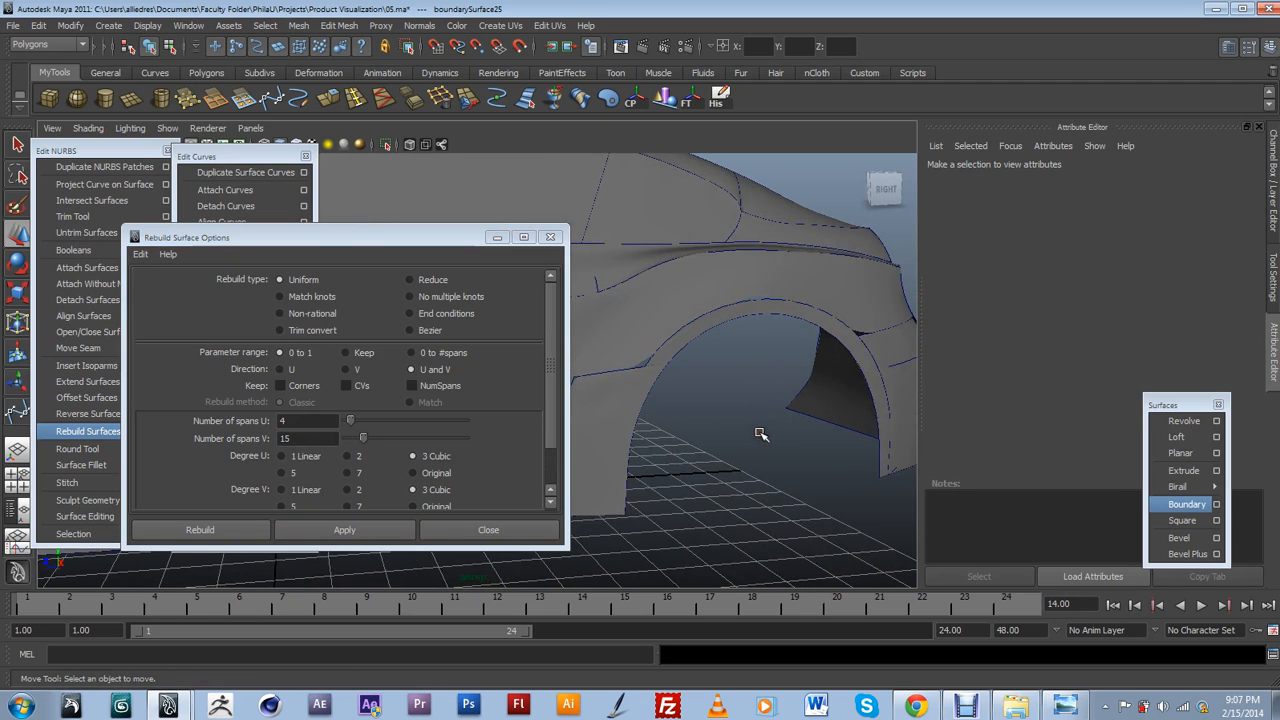
left_click(751, 287)
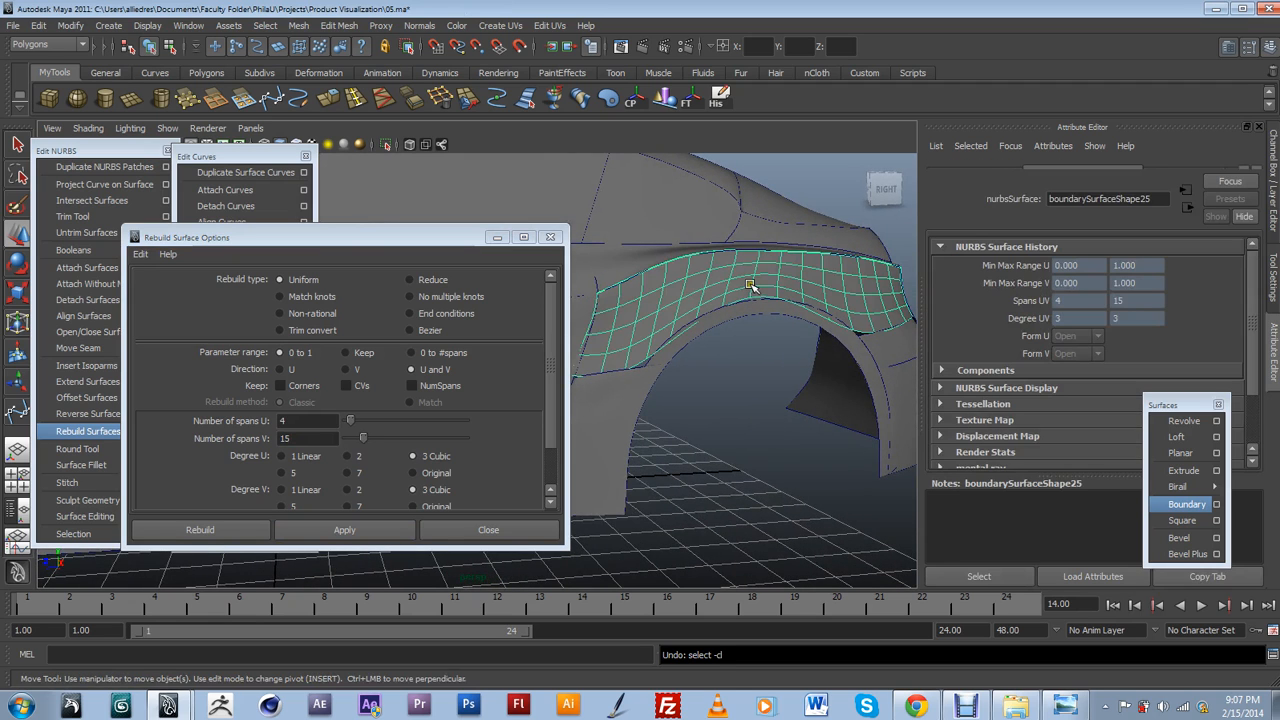
Undo both rebuilds of the boundary surface above the wheel arch.
left_click(754, 408)
key("ctrl+z")
key("ctrl+z")
key("ctrl+z")
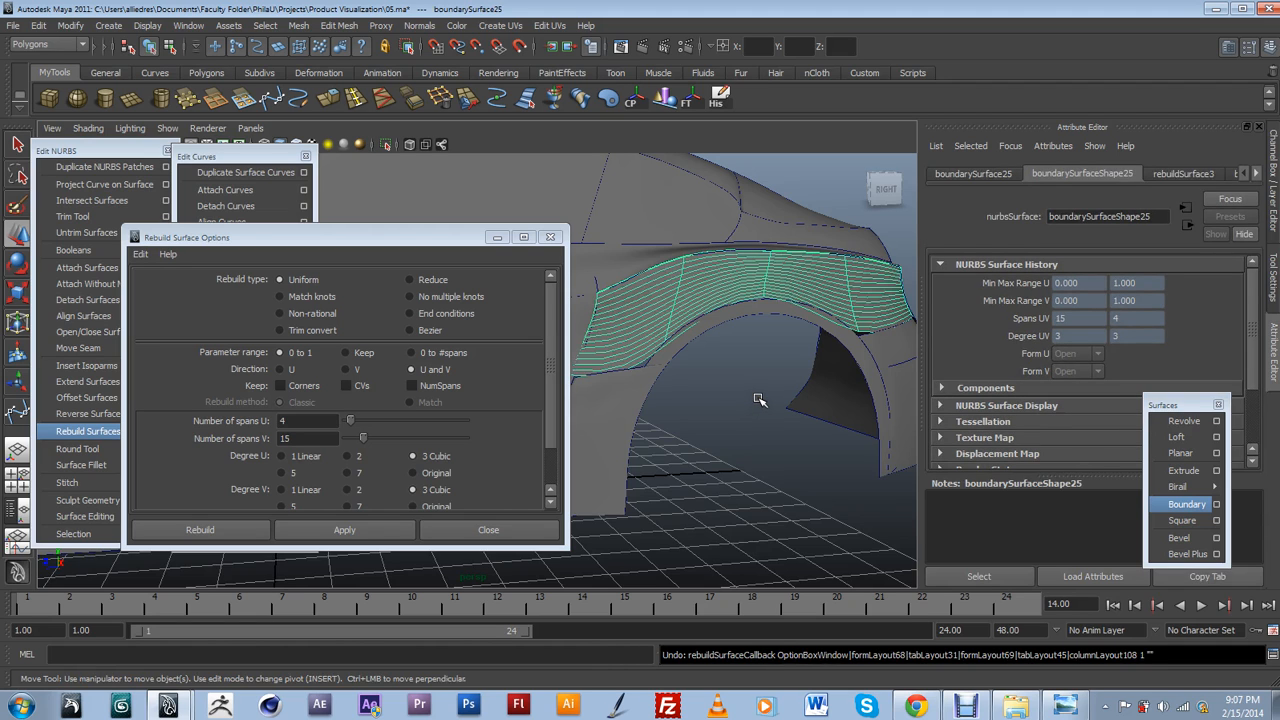
key("ctrl+z")
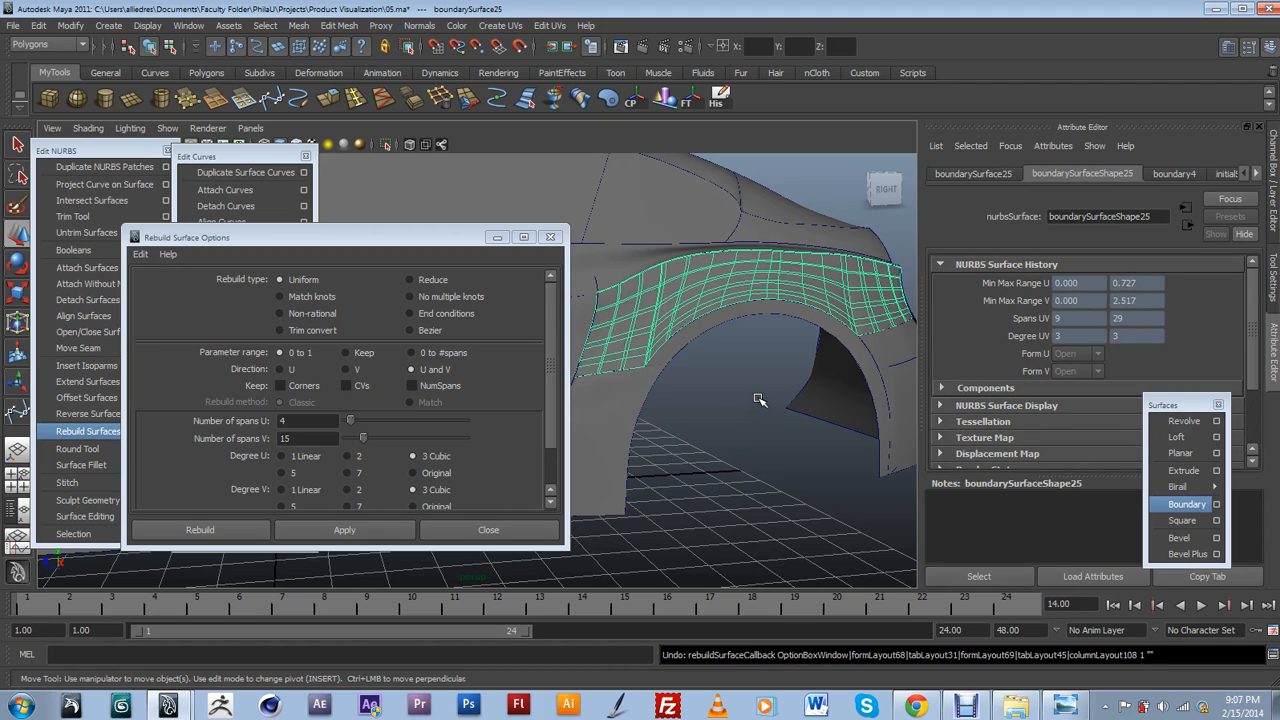
Try the rebuild once more from the original surface with U spans 15 and V spans 4, and undo it.
left_click(286, 437)
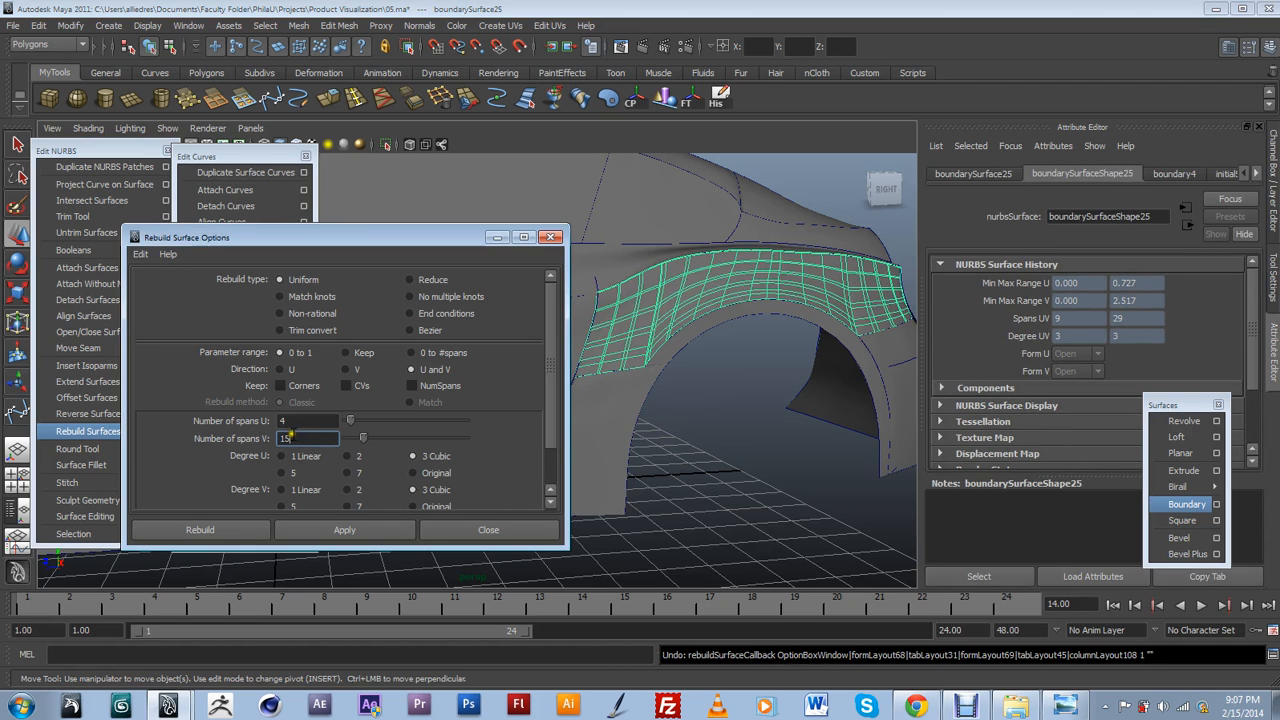
left_click_drag(297, 422, 272, 438)
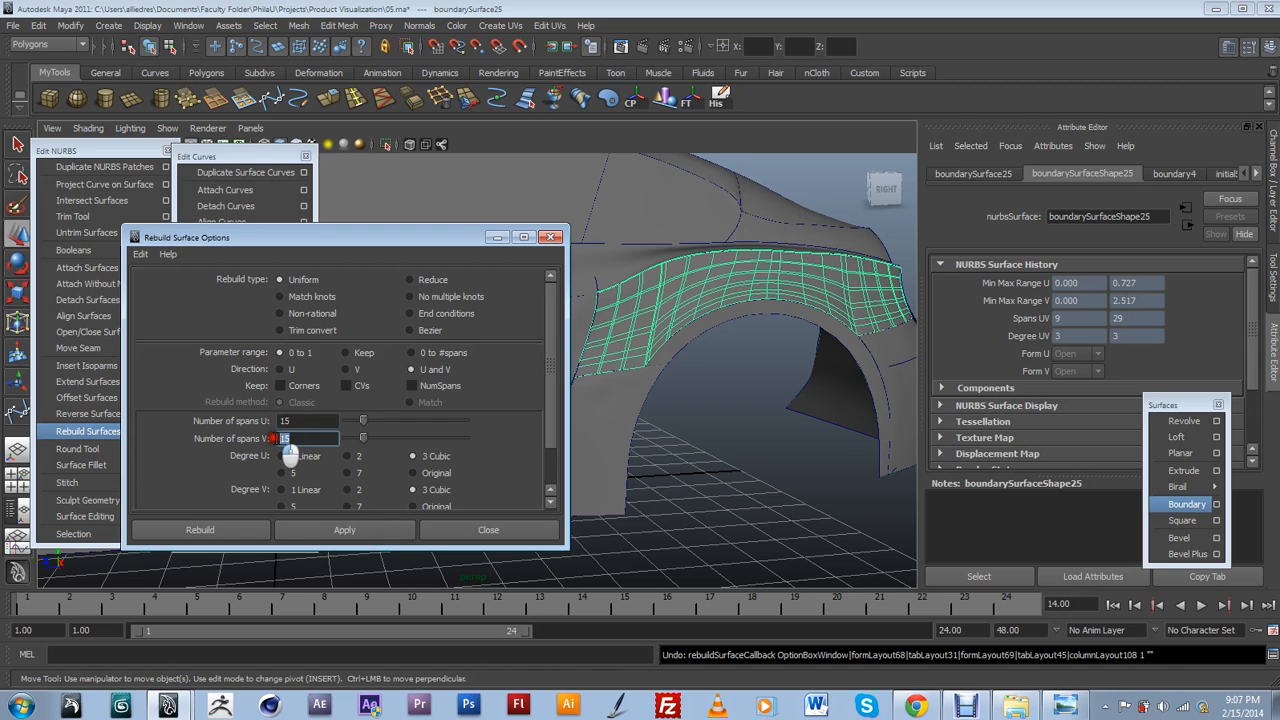
left_click(366, 529)
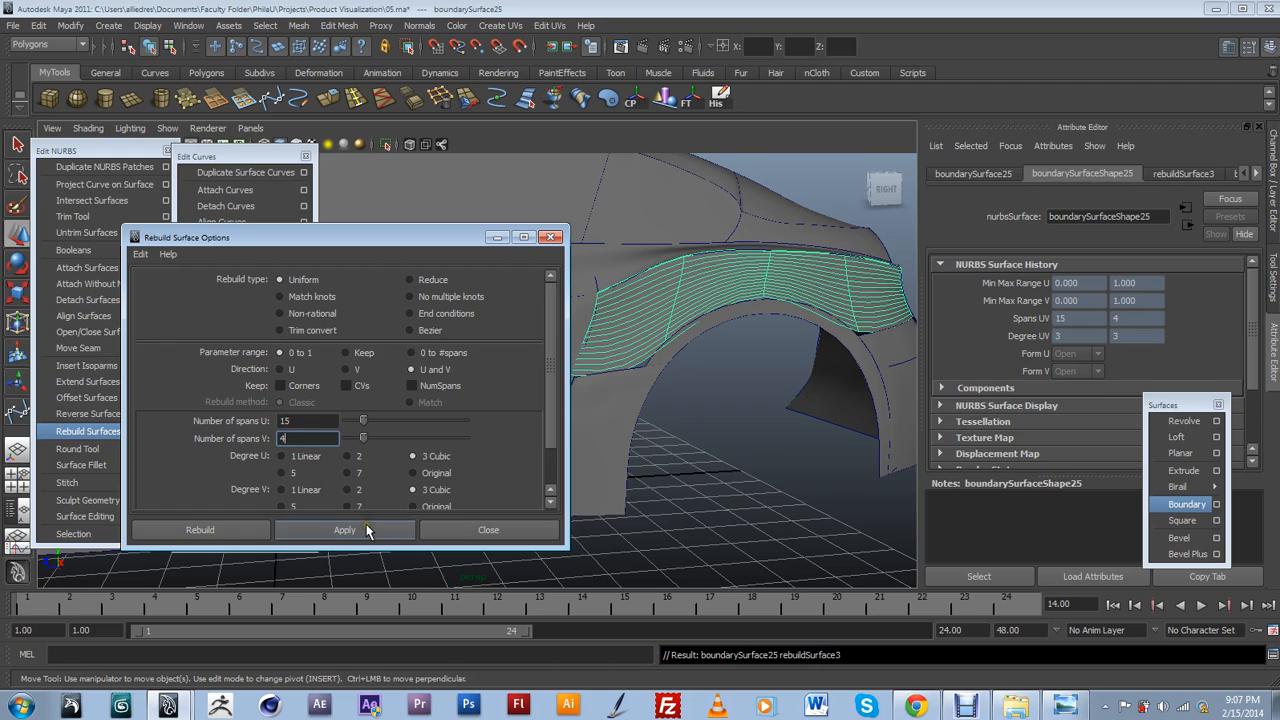
left_click(701, 440)
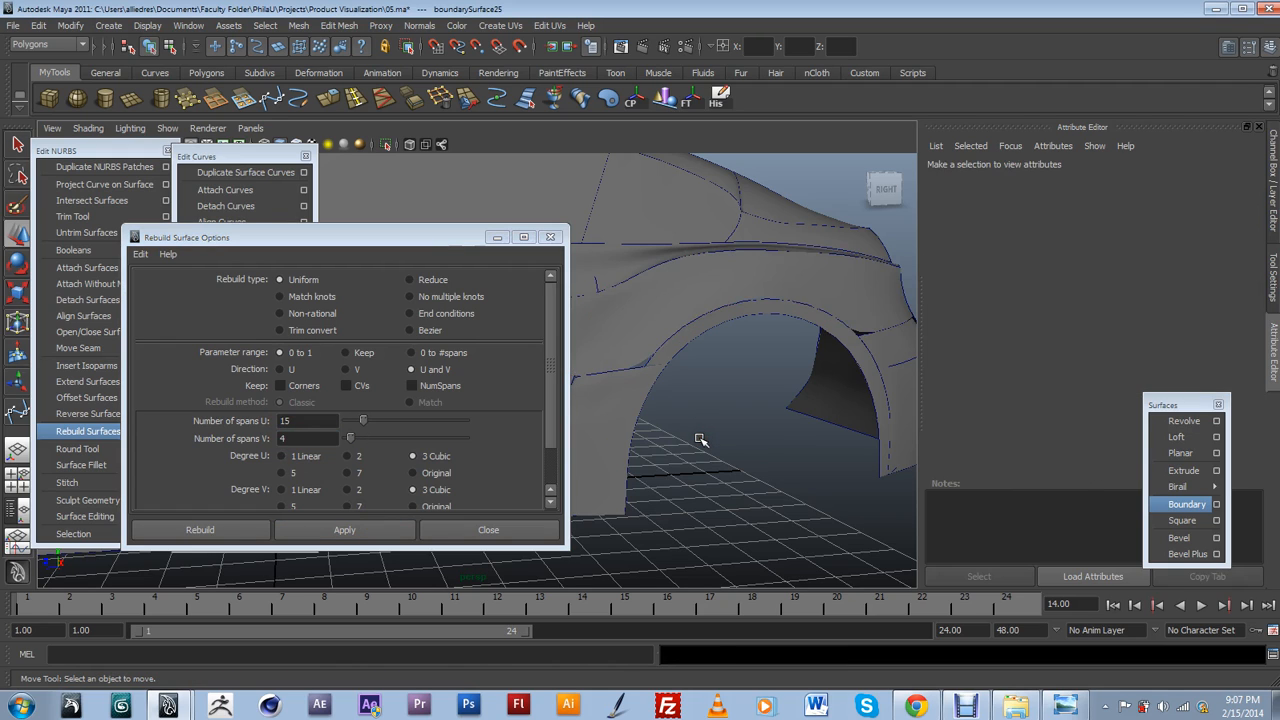
key("ctrl+z")
key("ctrl+z")
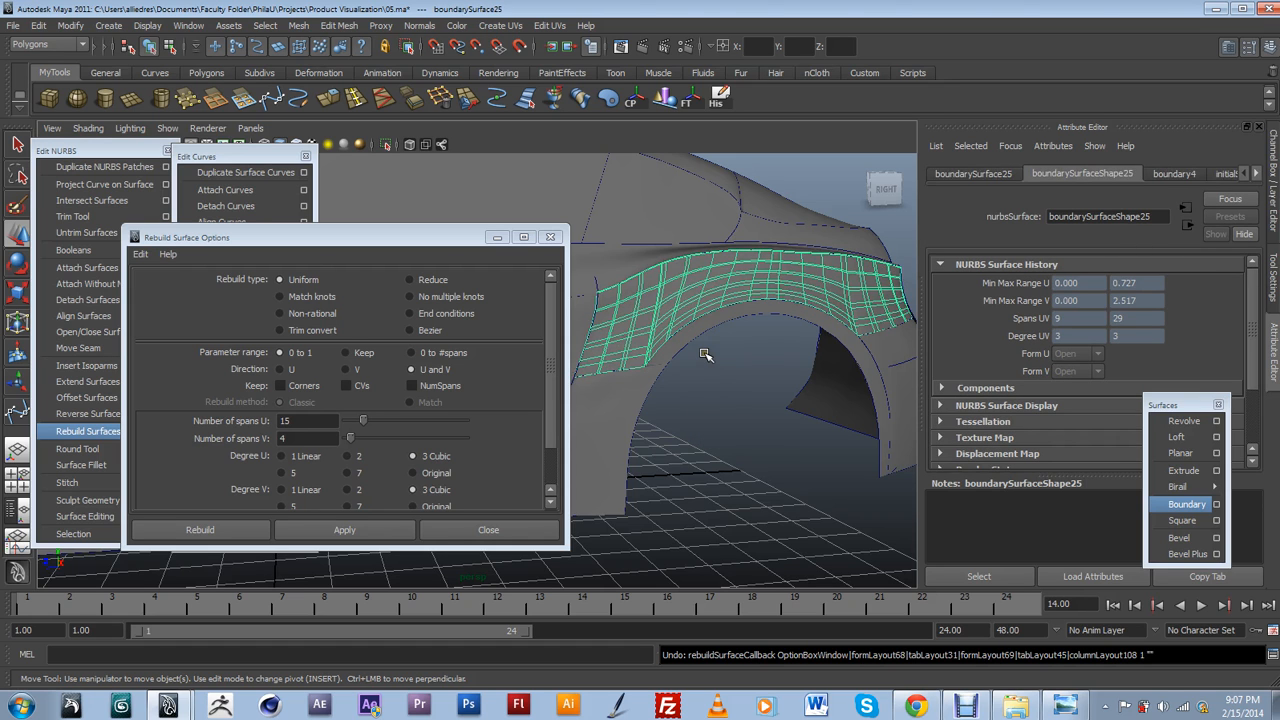
Rebuild the original boundary surface with 4 spans in U and 15 spans in V.
left_click_drag(665, 371, 777, 398, "alt")
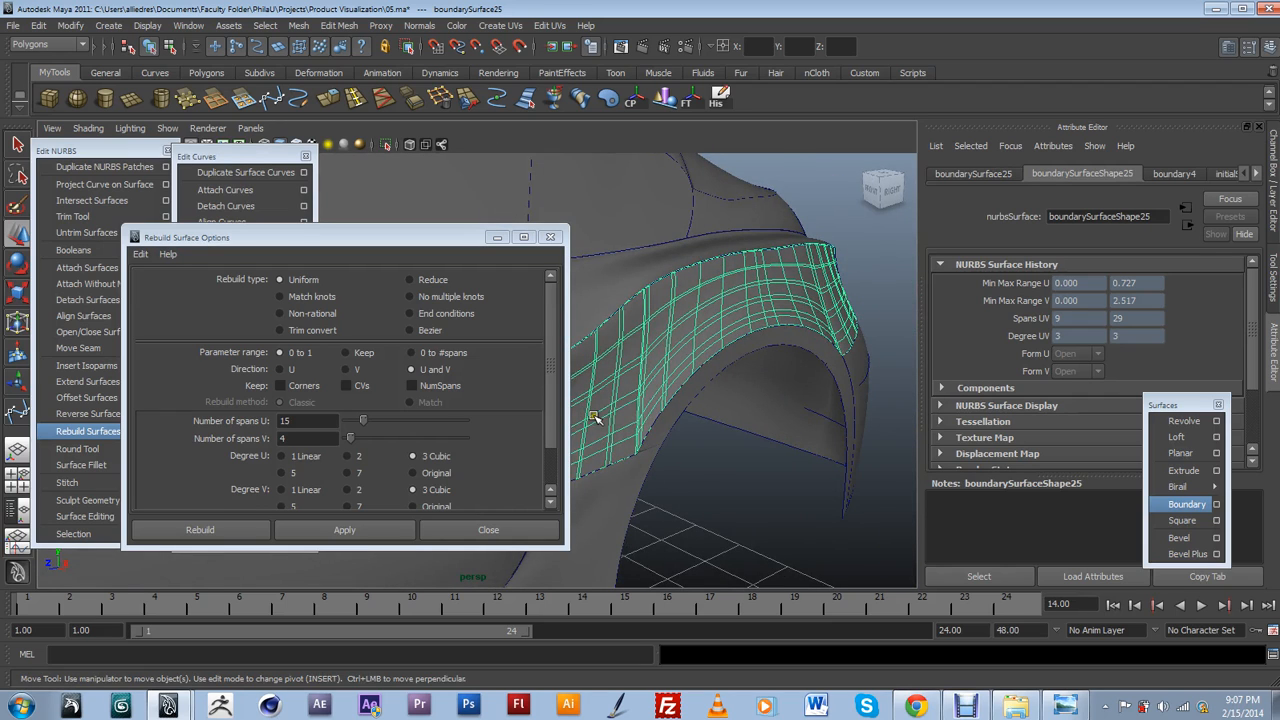
double_click(300, 422)
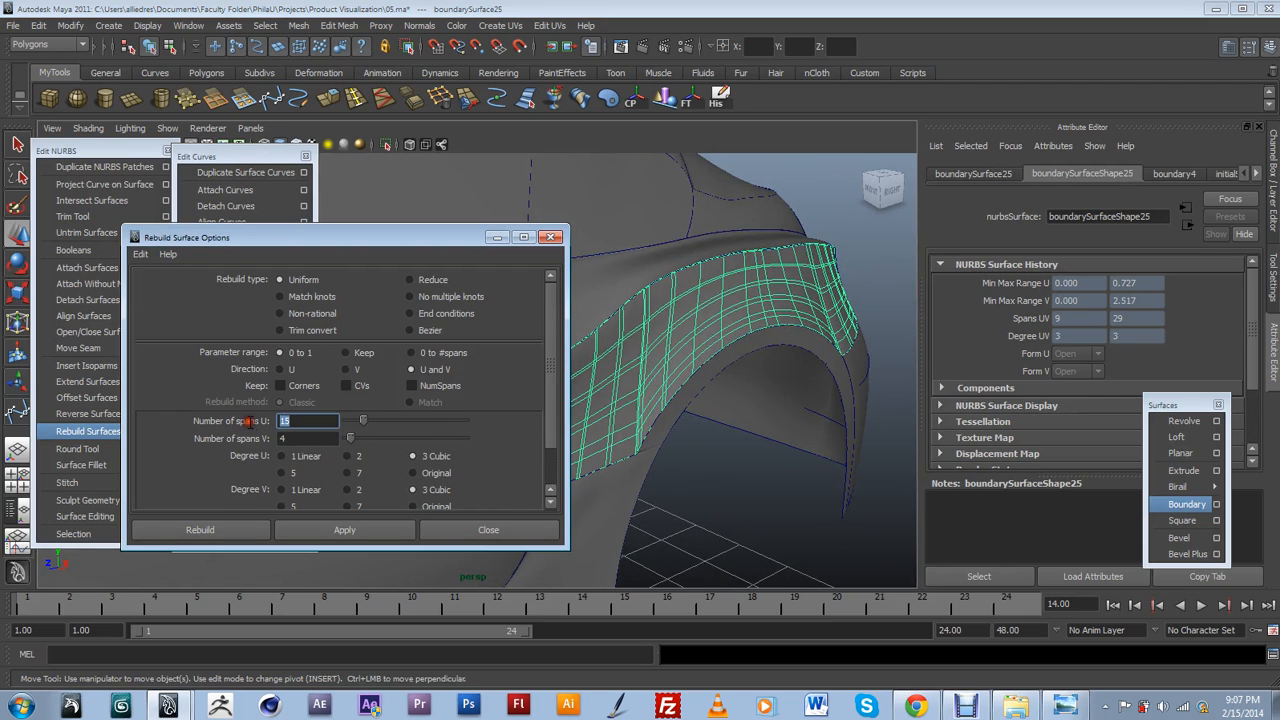
type("4")
key("Tab")
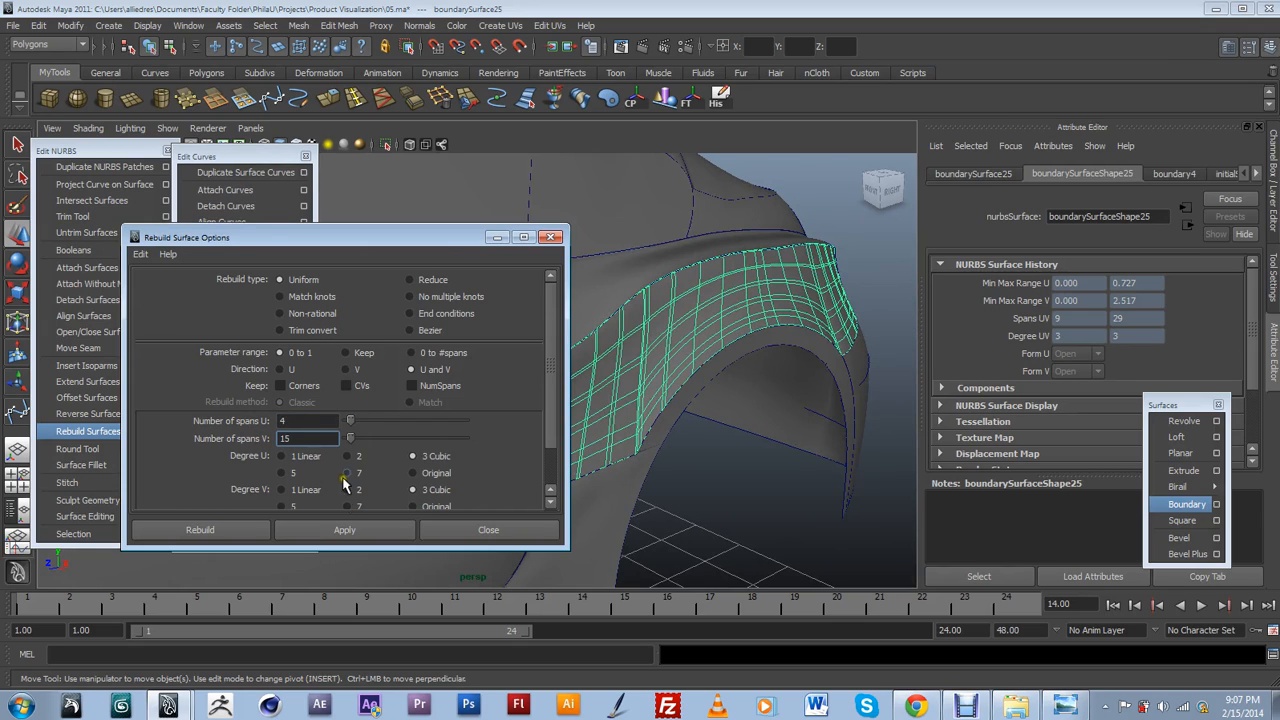
left_click(355, 530)
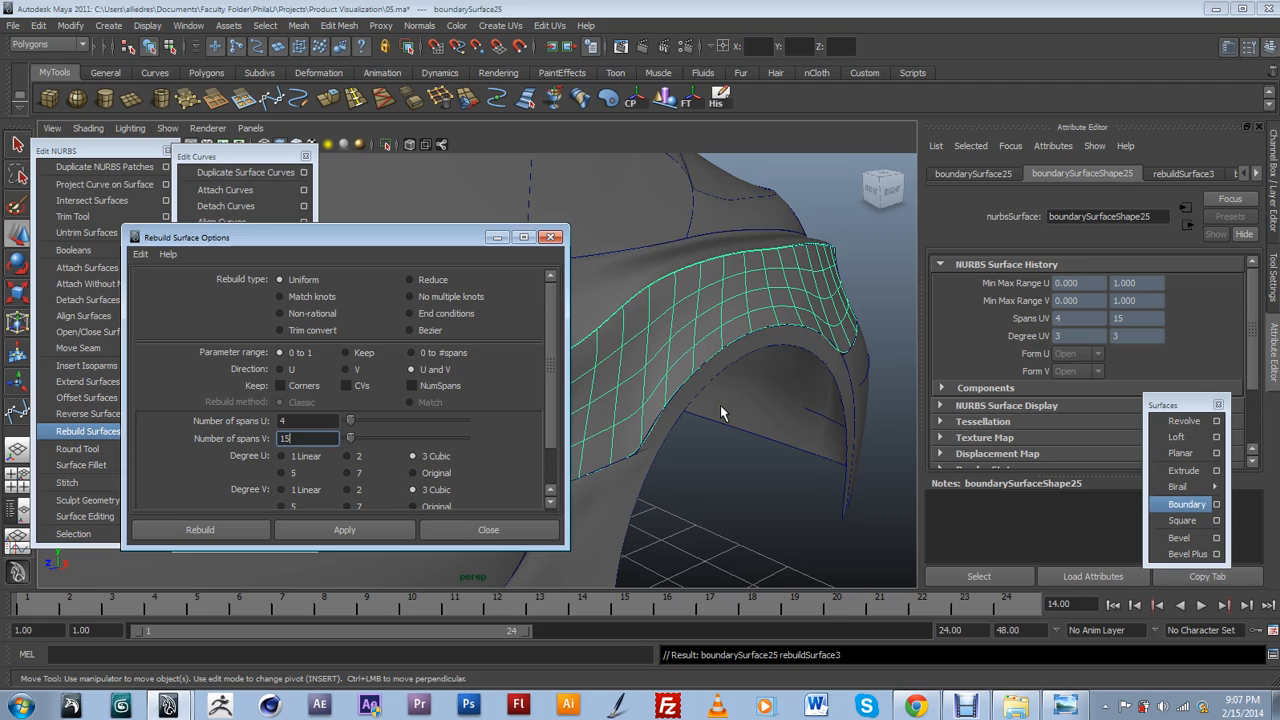
Inspect the rebuilt panel above the wheel arch and compare it with the side-view reference photo bmw-z4-m-coup-10.
left_click_drag(722, 407, 855, 348, "alt")
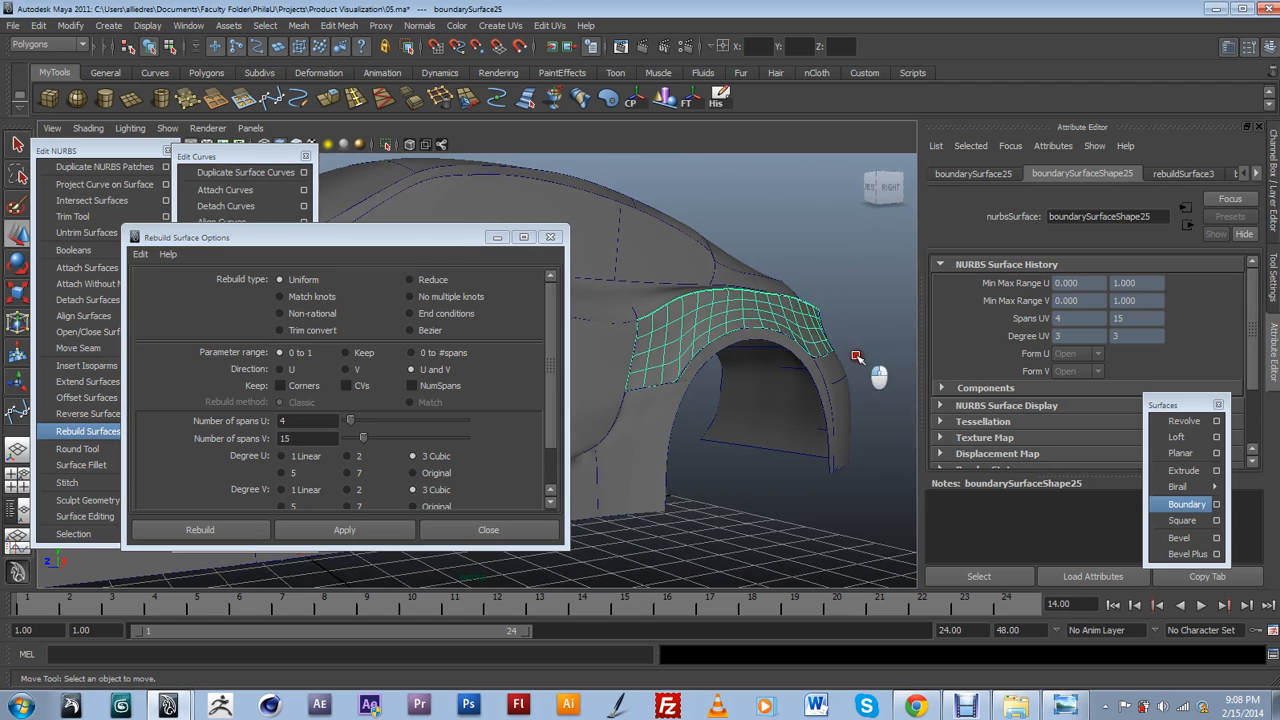
left_click(874, 374)
left_click_drag(820, 440, 685, 356, "alt")
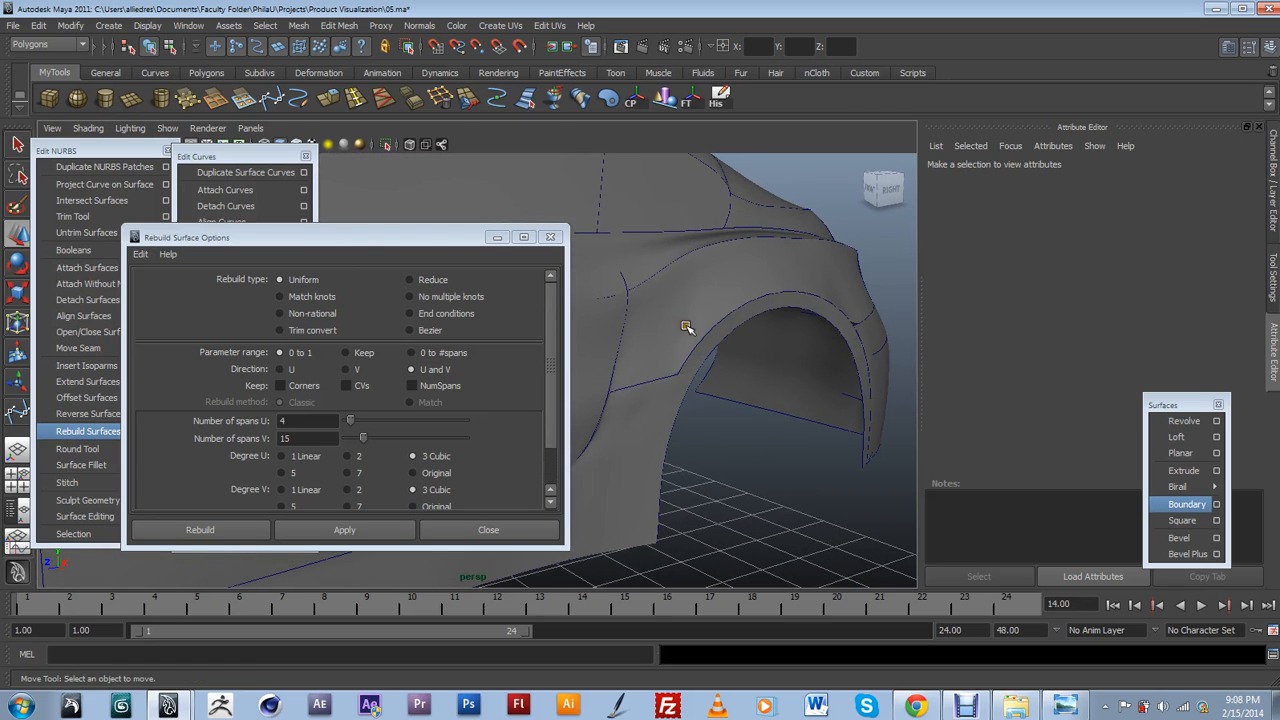
left_click(1065, 705)
left_click_drag(940, 545, 547, 115)
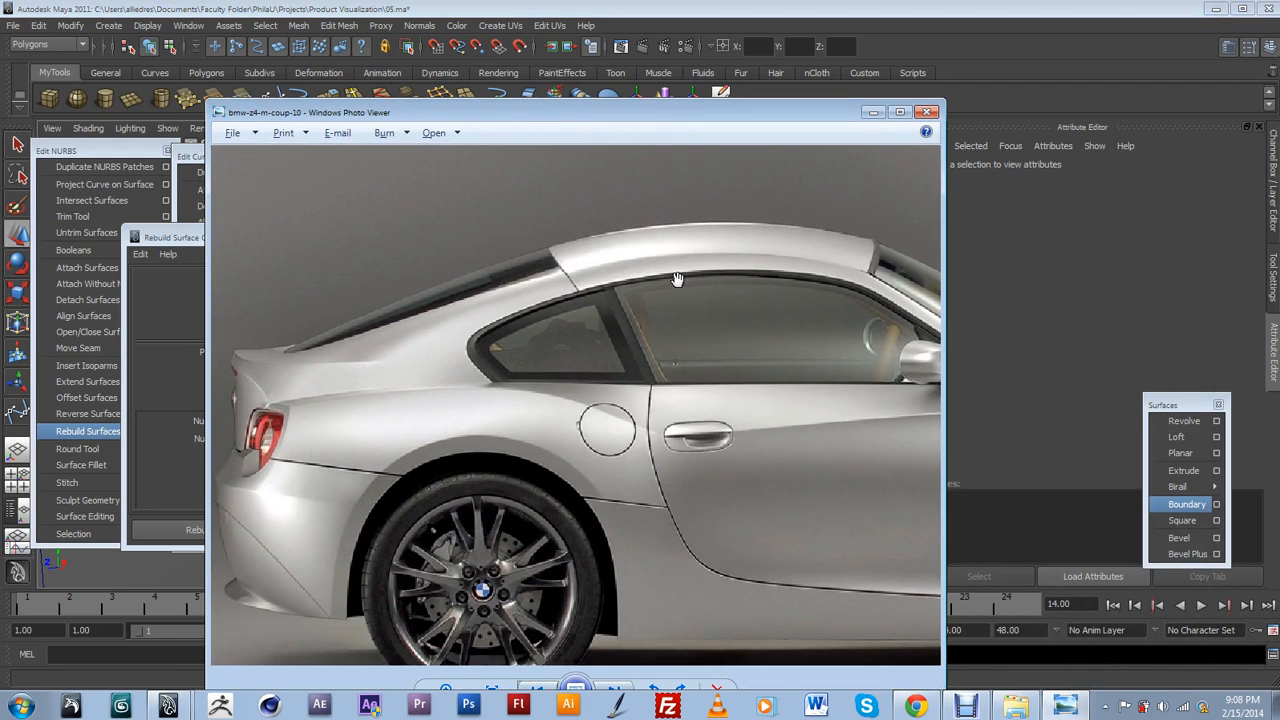
left_click(873, 112)
Examine the rebuilt surface's edges and isoparm layout against the adjoining body panels from several angles.
left_click_drag(737, 300, 808, 313, "alt")
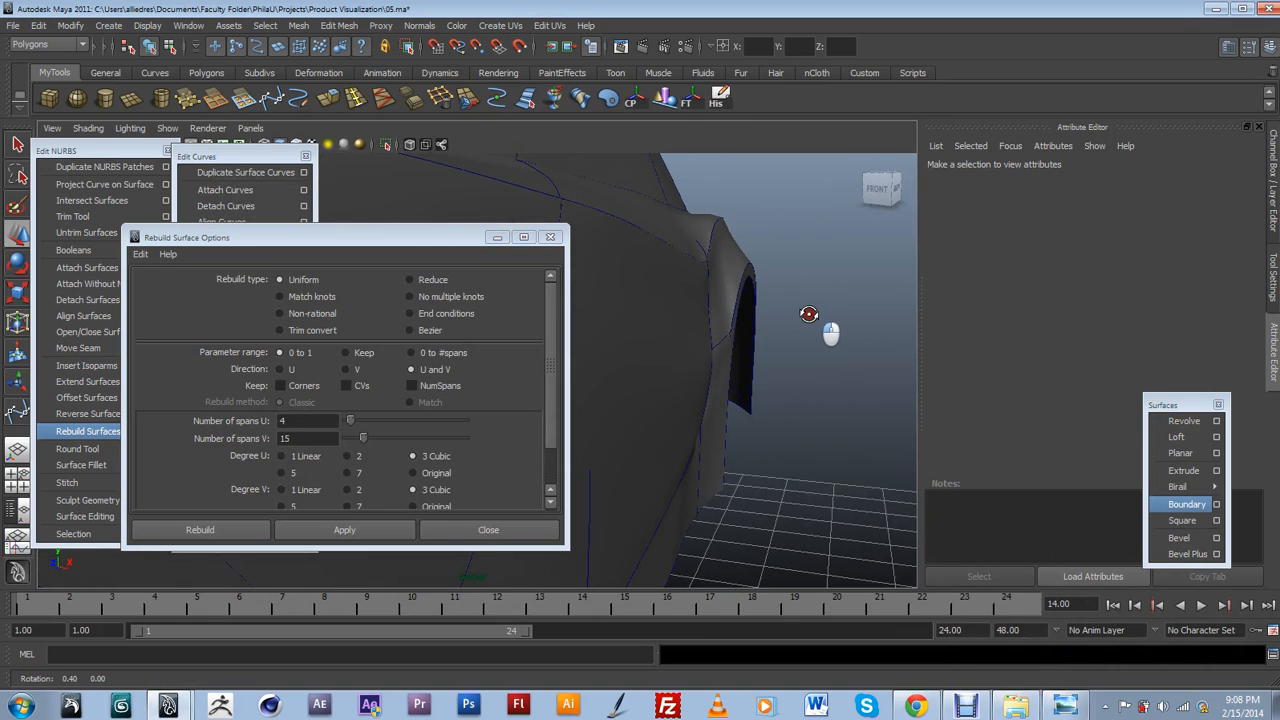
middle_click_drag(786, 320, 816, 306, "alt")
left_click_drag(816, 306, 534, 420, "alt")
right_click_drag(791, 414, 736, 384, "alt")
left_click(681, 398)
left_click_drag(675, 399, 743, 366, "alt")
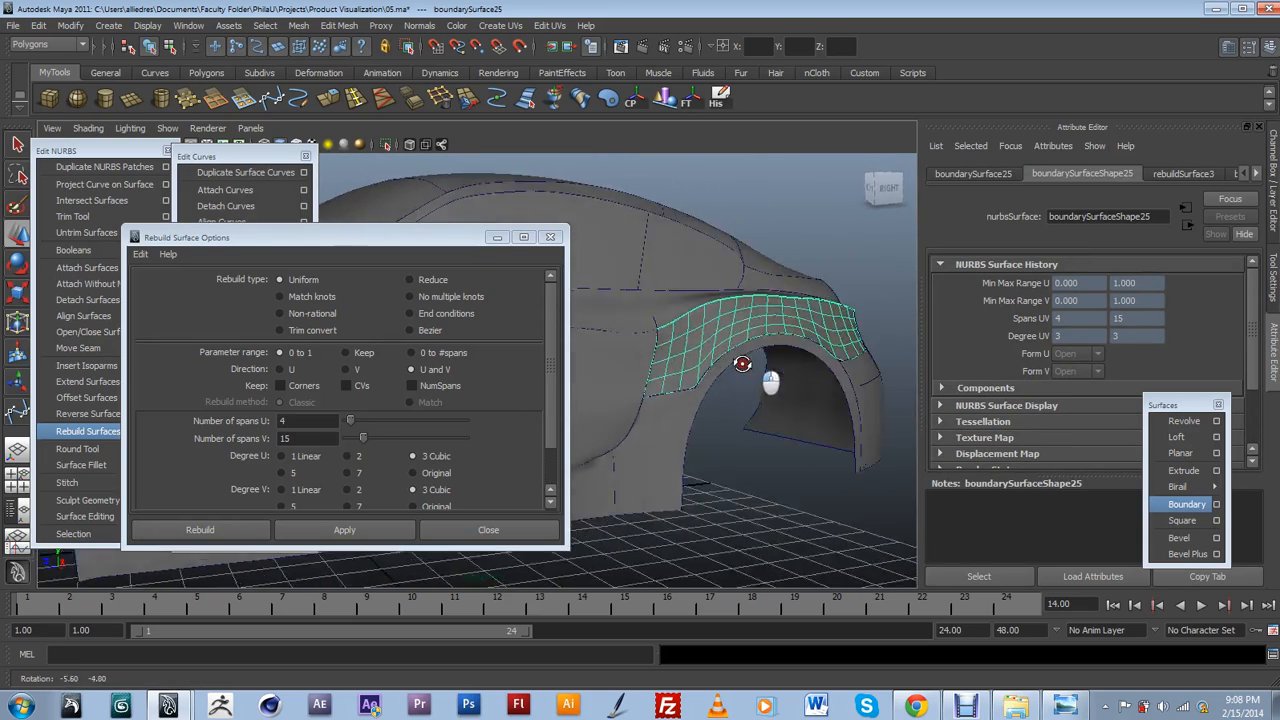
right_click_drag(743, 366, 880, 406, "alt")
middle_click_drag(880, 406, 712, 394, "alt")
left_click_drag(697, 390, 720, 406, "alt")
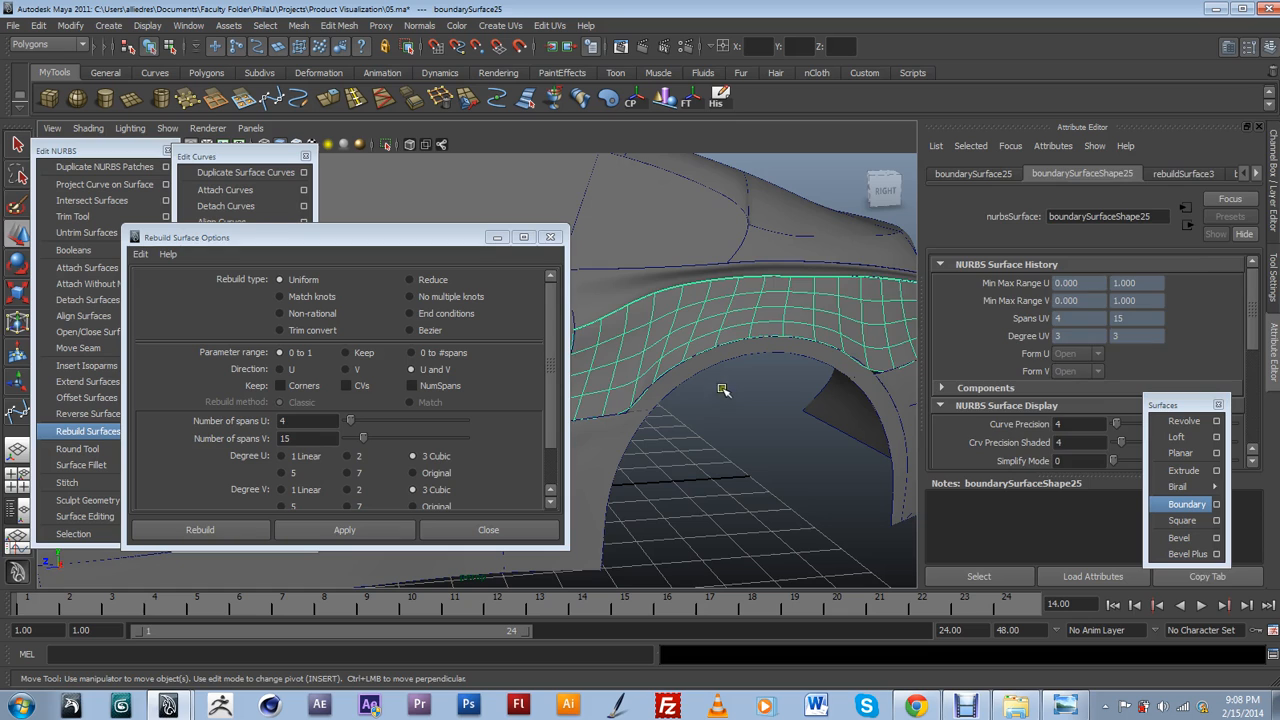
Undo the 4 by 15 span rebuild of the wheel arch surface.
key("ctrl+z")
left_click(773, 325)
key("ctrl+z")
key("ctrl+z")
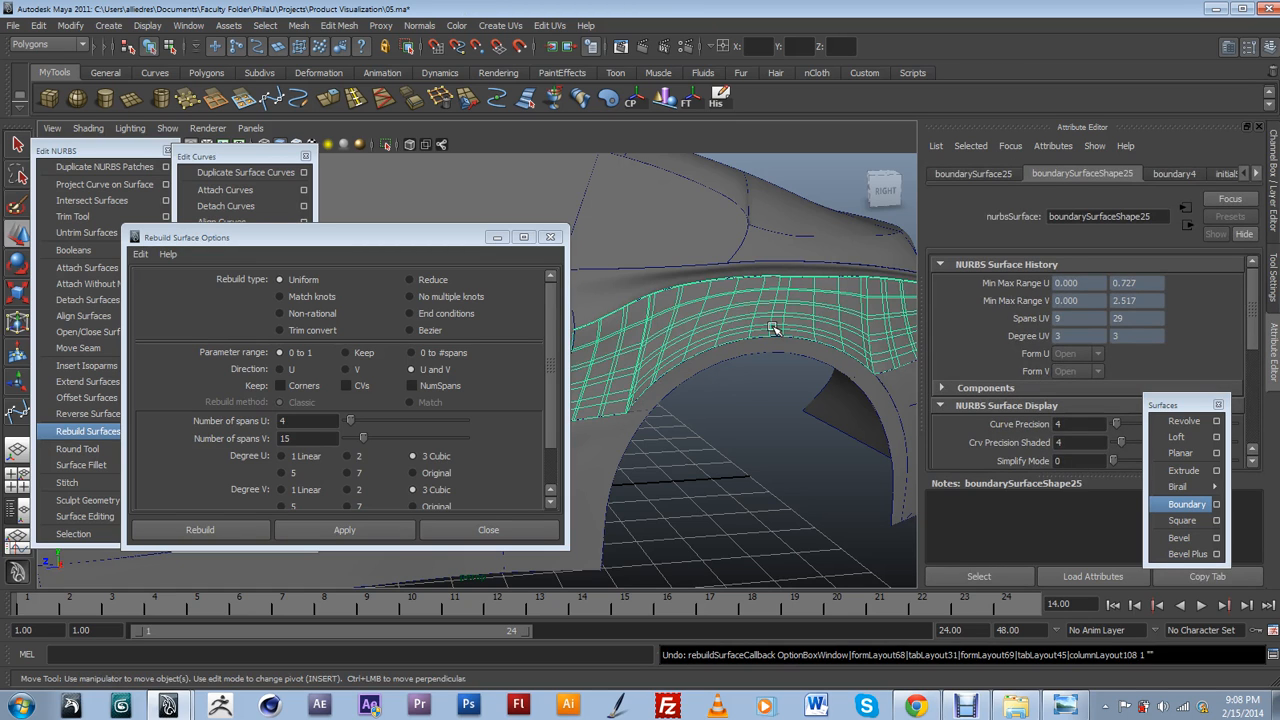
Show the boundary surface's isoparms and delete the vertical one just behind the closely spaced pair at the wheel arch's front corner.
left_click_drag(780, 337, 705, 354, "alt")
scroll(644, 408, "up", 3)
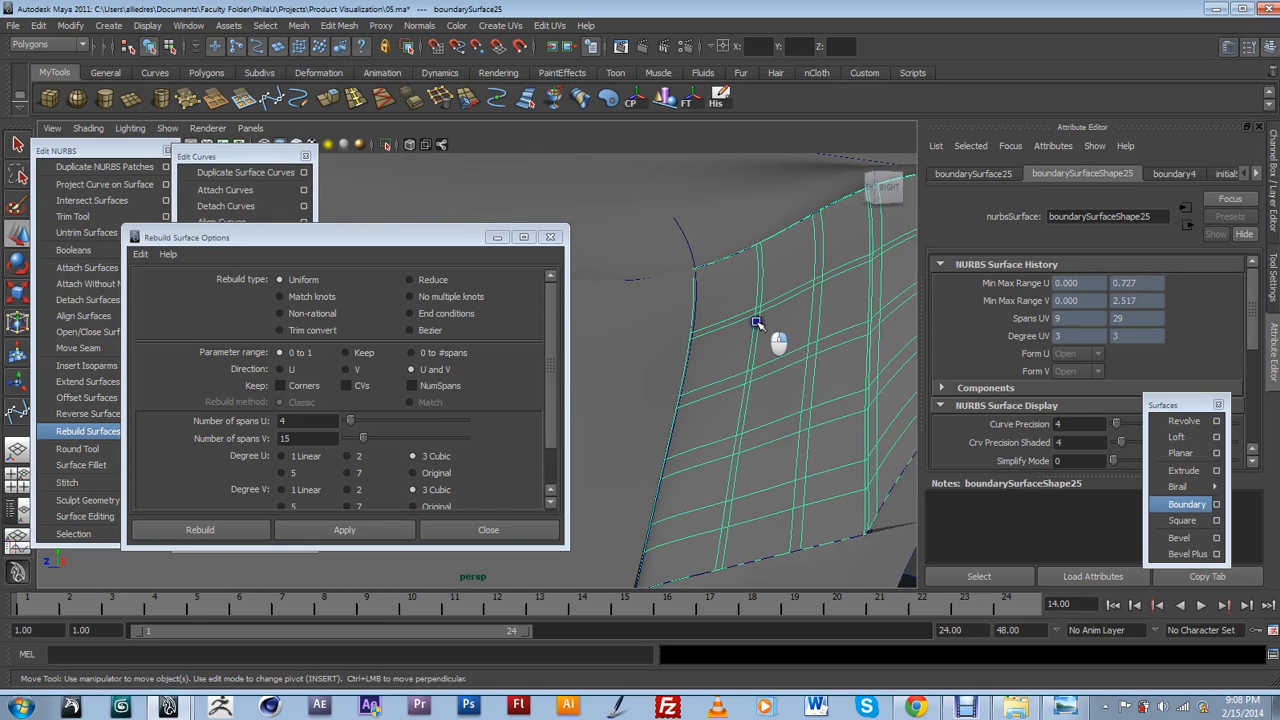
left_click(838, 338)
scroll(881, 343, "down", 5)
mouse_move(771, 366)
left_mouse_down("alt")
mouse_move(651, 391)
mouse_move(697, 395)
mouse_move(760, 362)
left_mouse_up("alt")
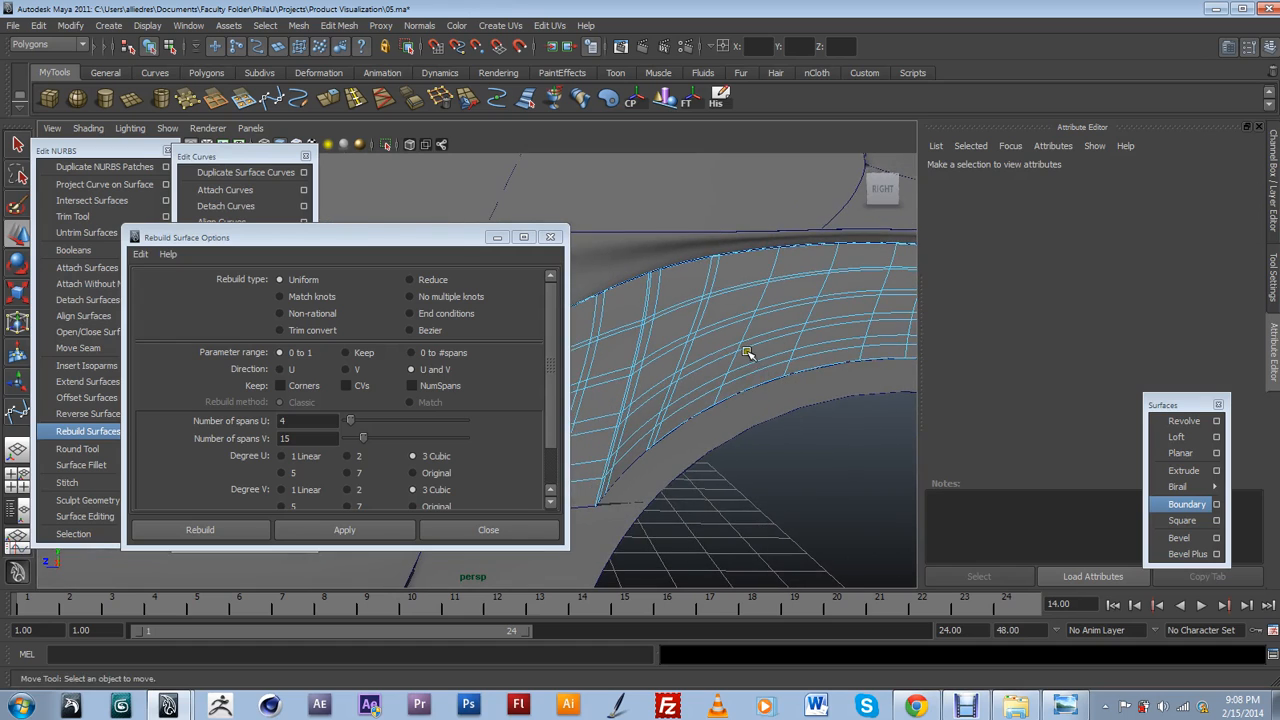
left_click_drag(714, 316, 709, 301, "alt")
left_click(702, 301)
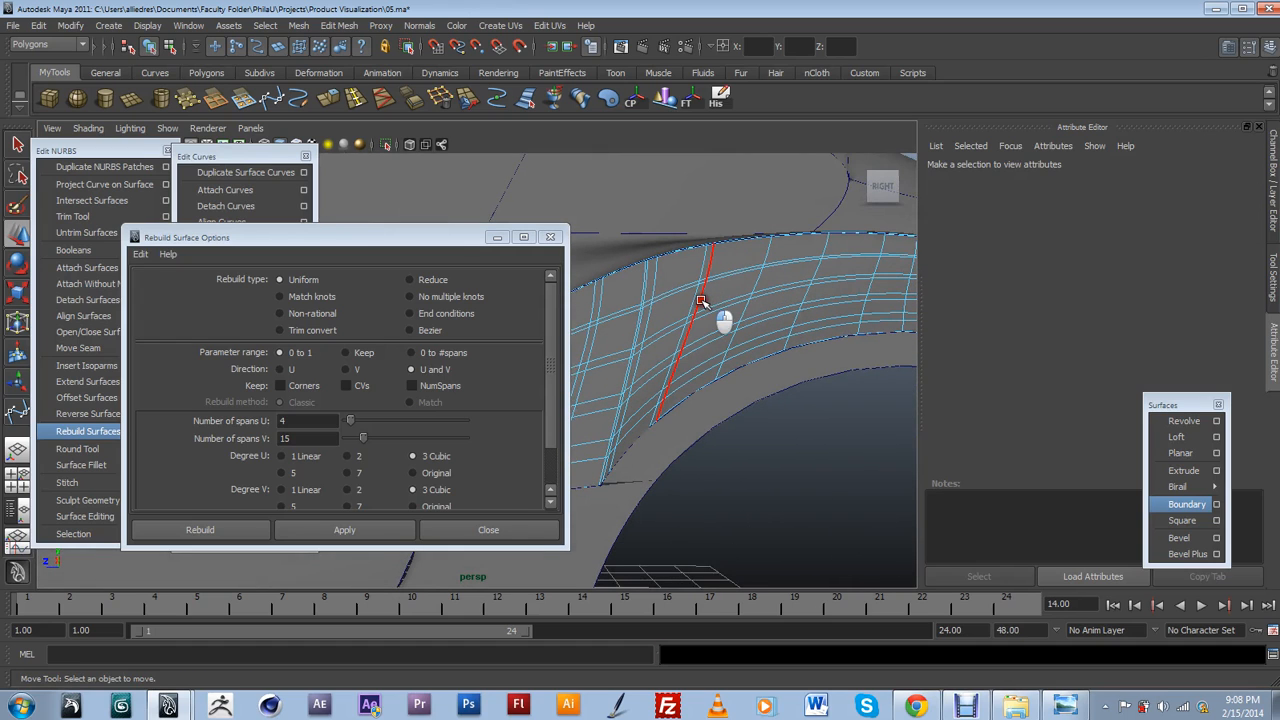
key("Delete")
Try deleting the front isoparm of the closely spaced pair at the wheel arch corner, and undo the deletion.
left_click(644, 296)
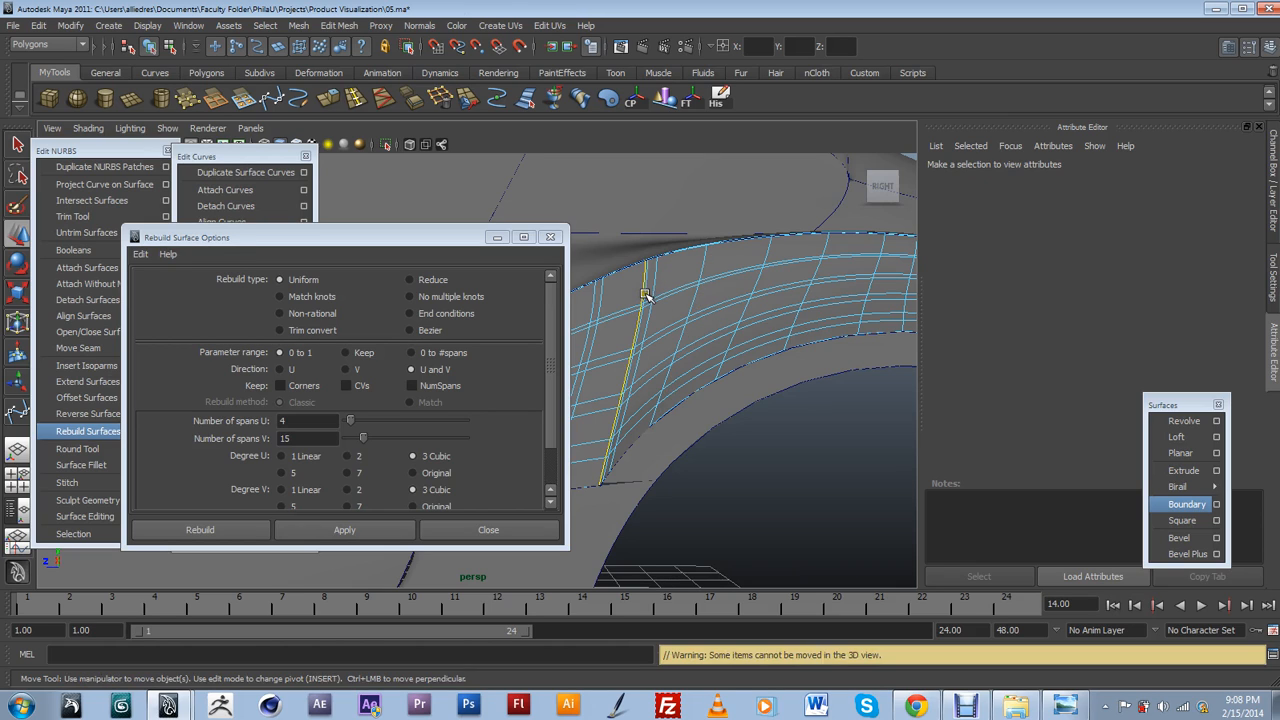
key("Delete")
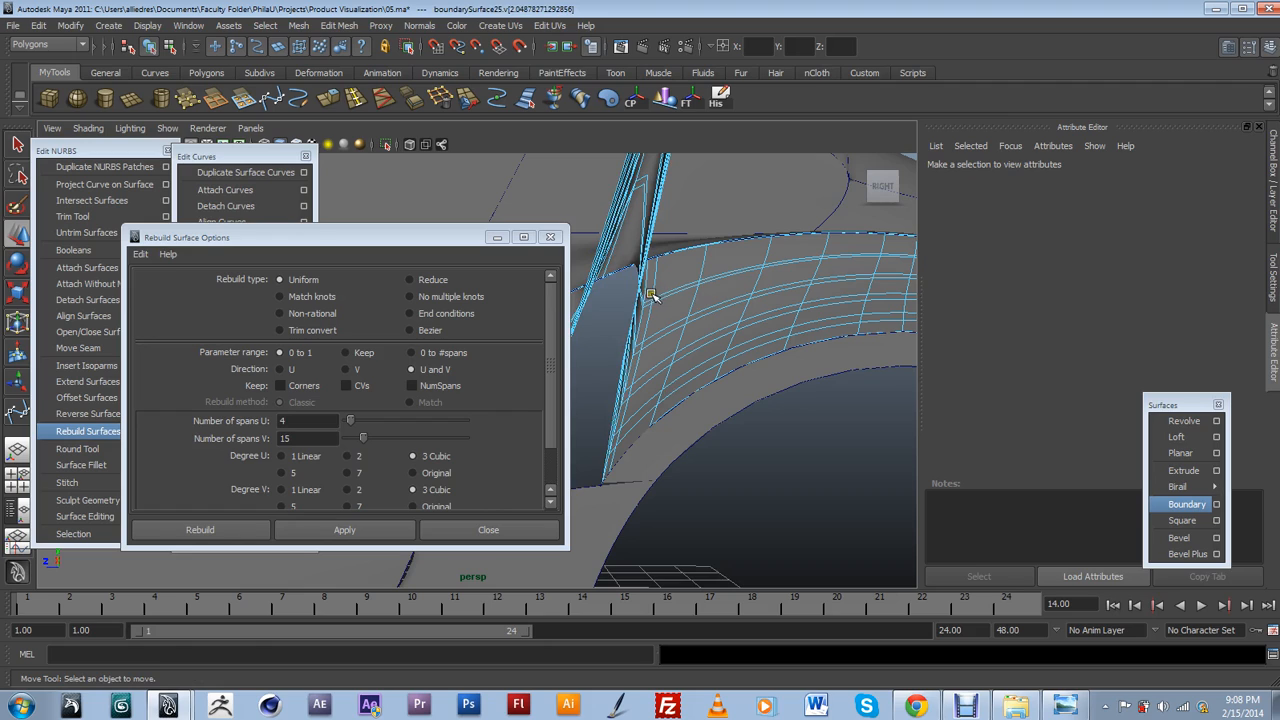
key("ctrl+z")
Examine the isoparms converging at the wheel arch's front corner, selecting individual ones to tell the closely spaced lines apart.
left_click(646, 291)
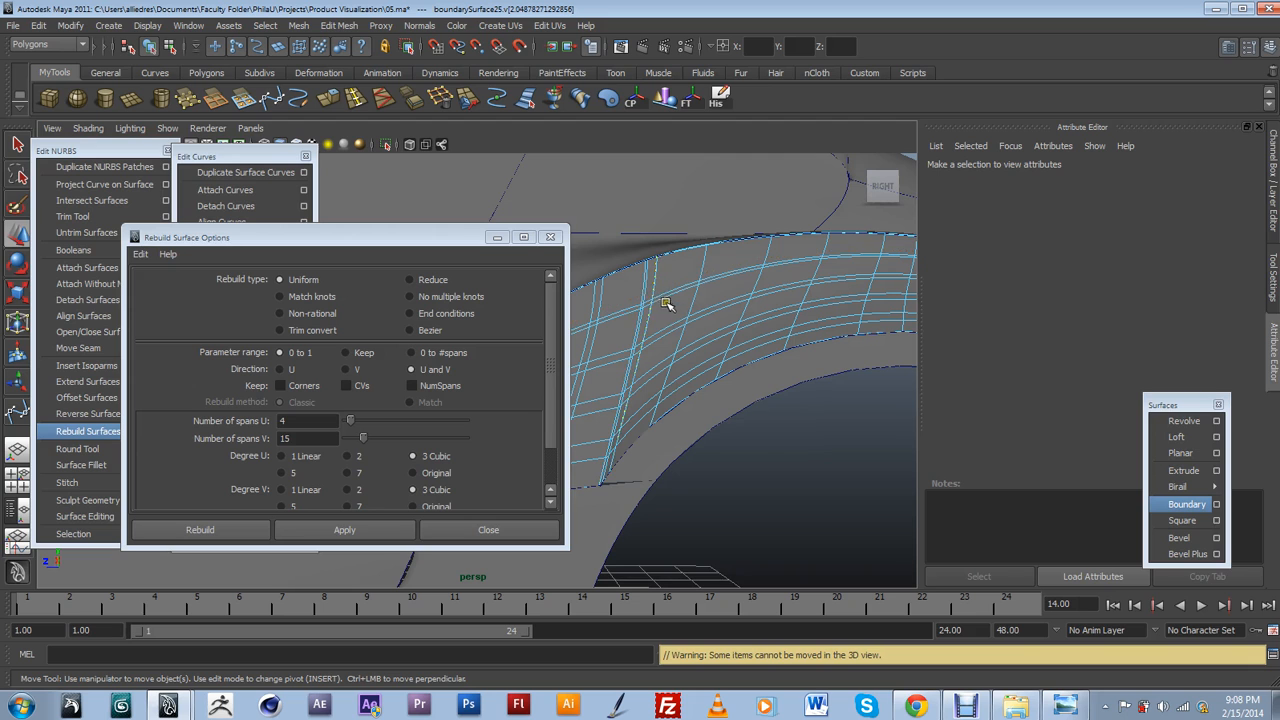
left_click(667, 306)
scroll(667, 306, "up", 5)
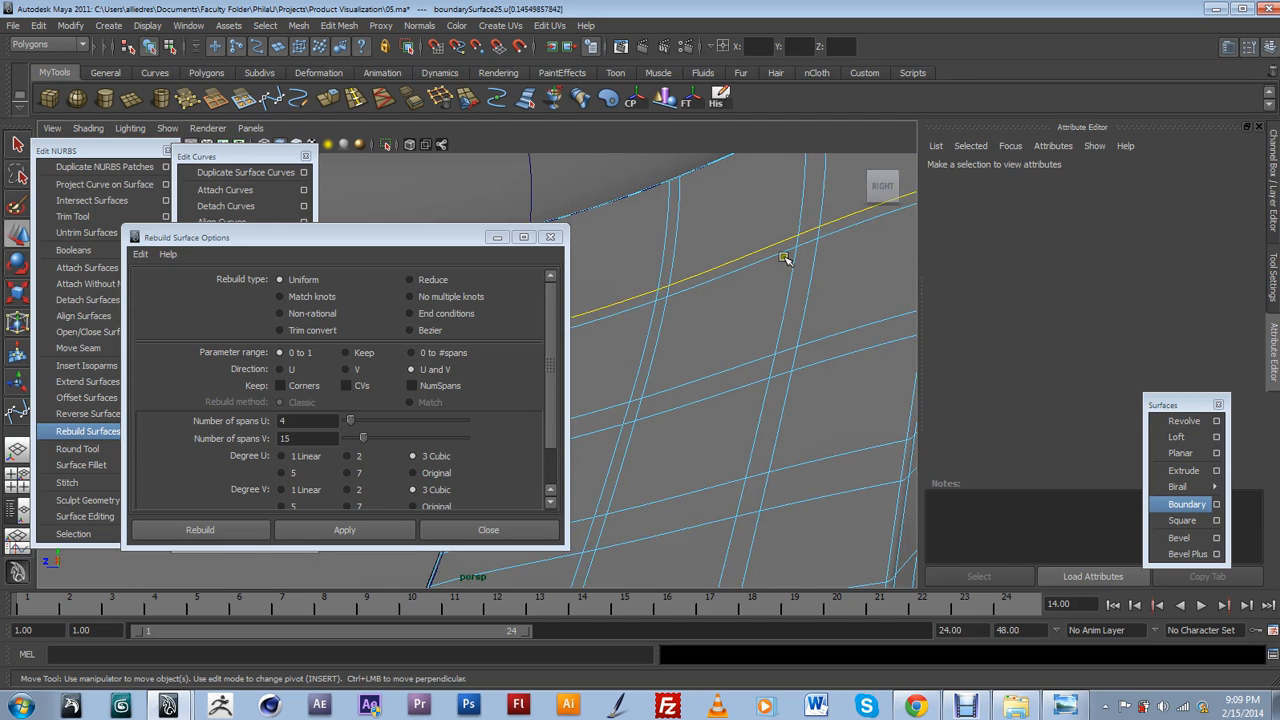
scroll(788, 261, "down", 5)
scroll(800, 346, "up", 3)
left_click_drag(760, 346, 719, 376, "alt")
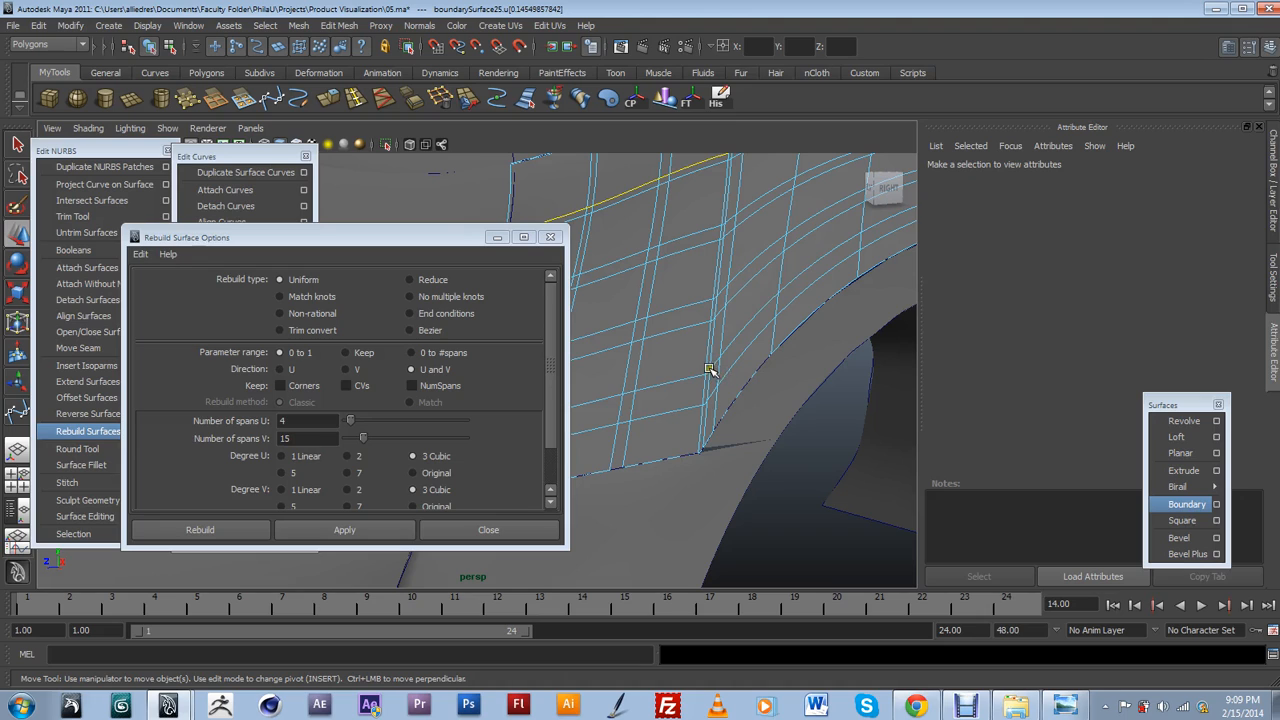
left_click(709, 368)
left_click(704, 394)
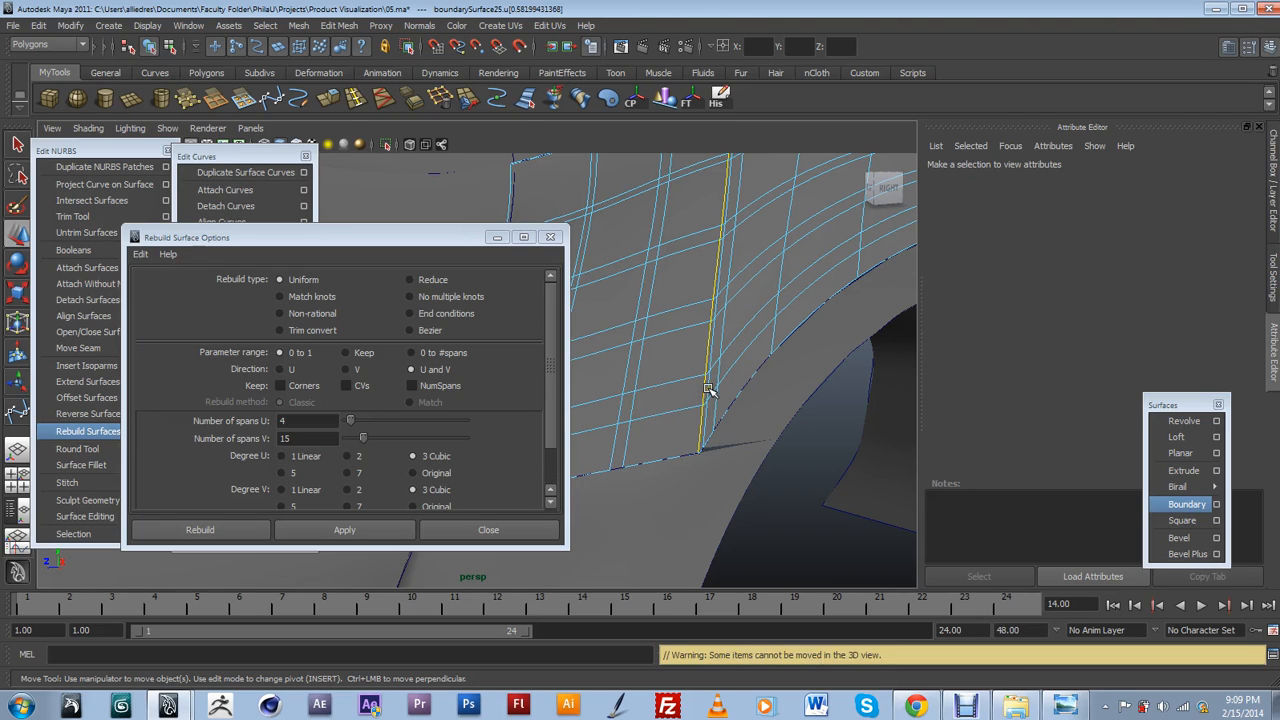
left_click(709, 389)
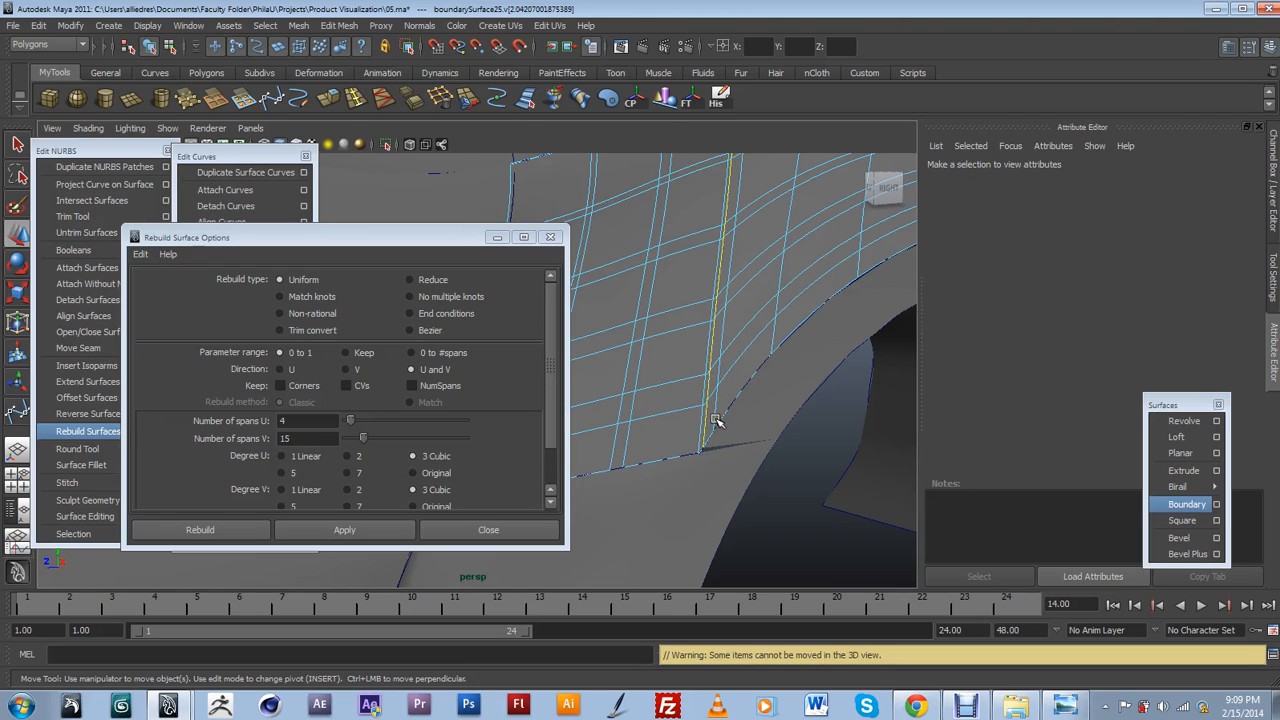
left_click(716, 420)
Try removing the rear isoparm of the closely spaced pair at the wheel arch corner, and undo the removal.
left_click_drag(716, 420, 677, 383, "alt")
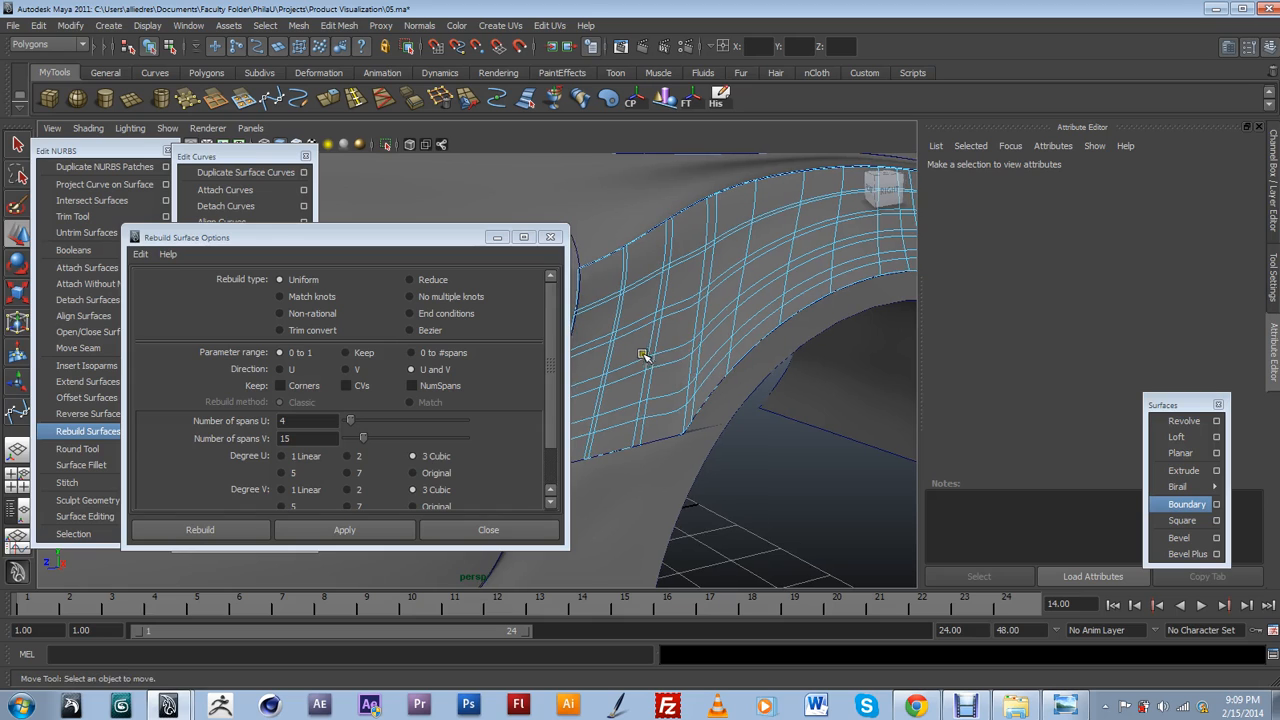
left_click(698, 356)
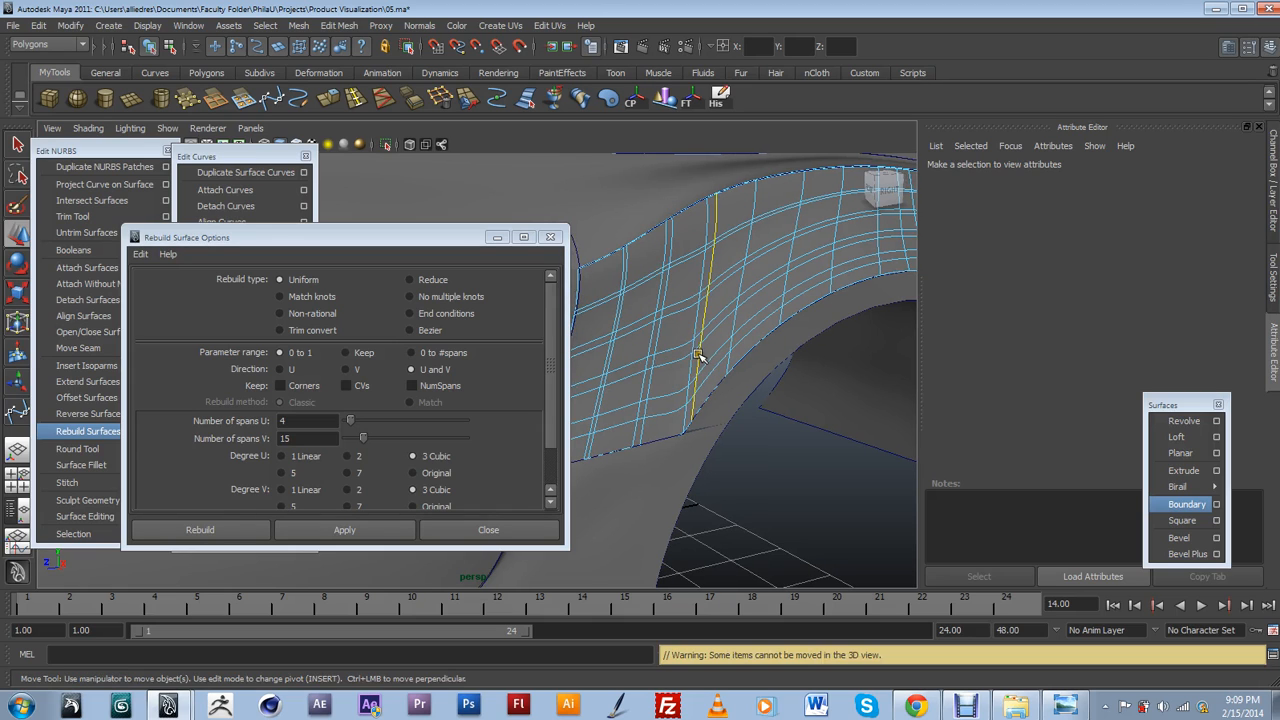
left_click(705, 362)
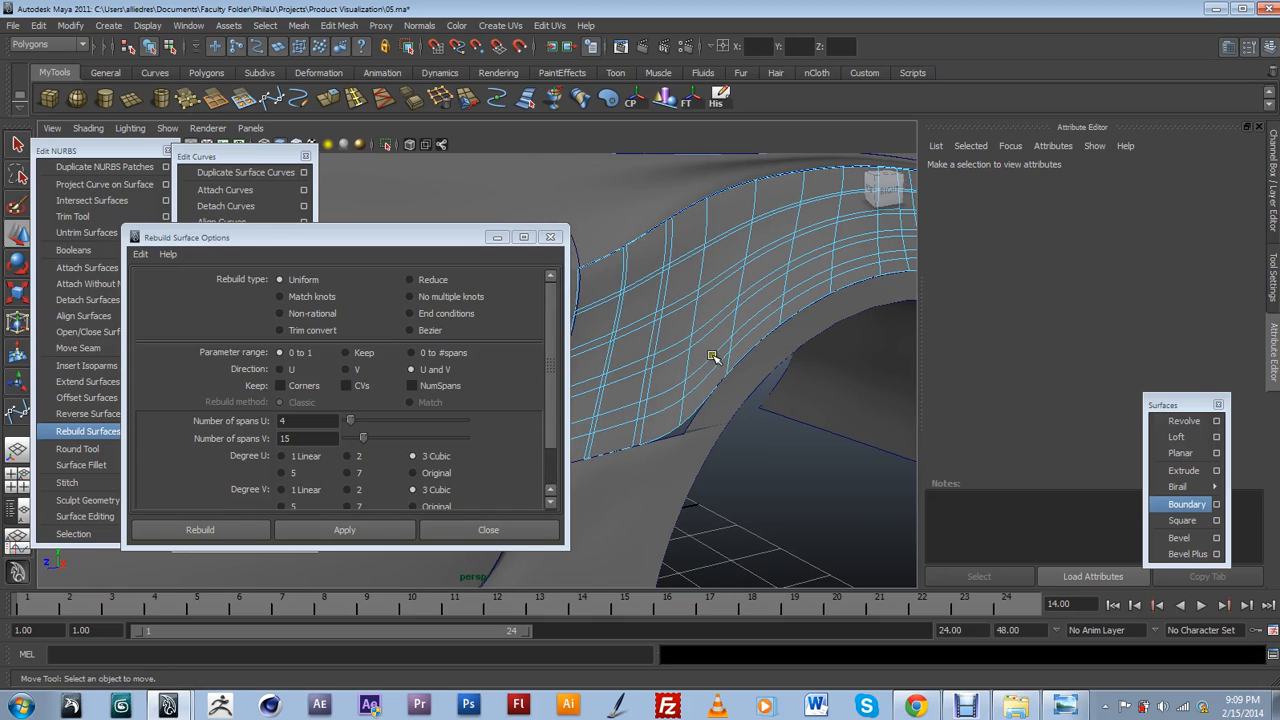
left_click_drag(707, 360, 725, 365, "alt")
key("ctrl+z")
Select the whole boundary surface above the rear wheel arch and rebuild it with 4 spans in U and 15 in V.
left_click(727, 360)
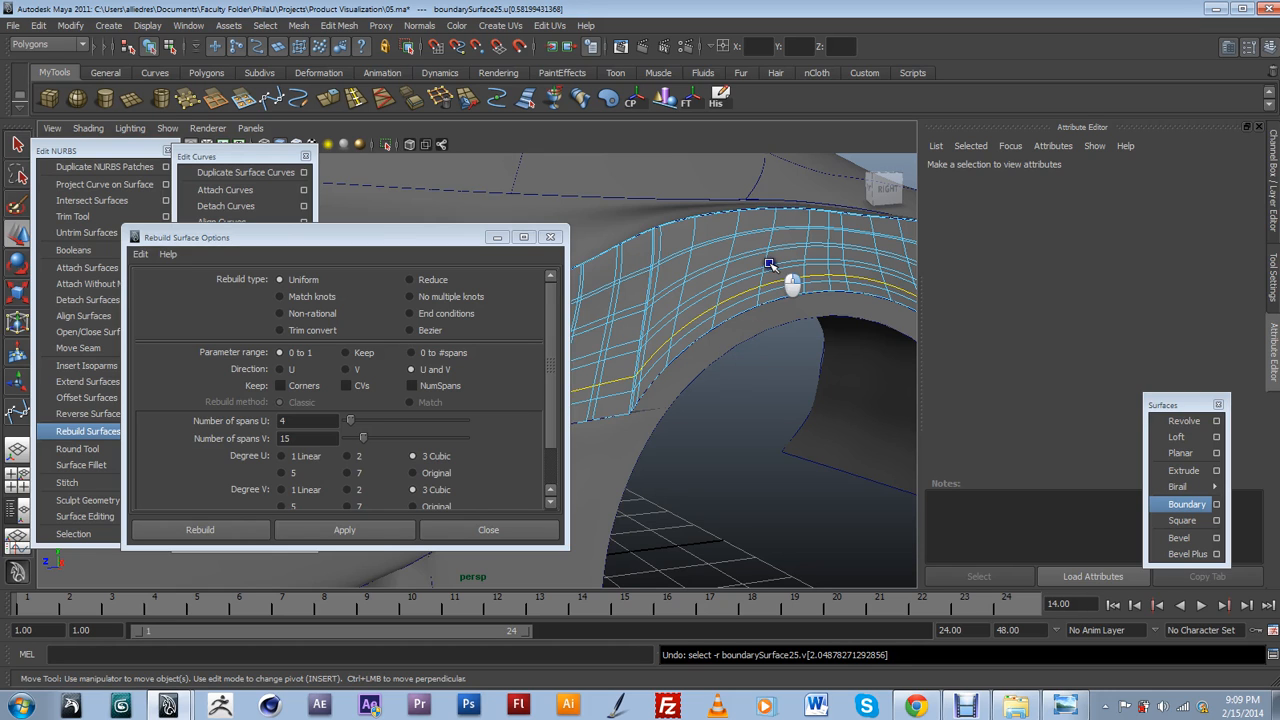
left_click(828, 272)
left_click(810, 258)
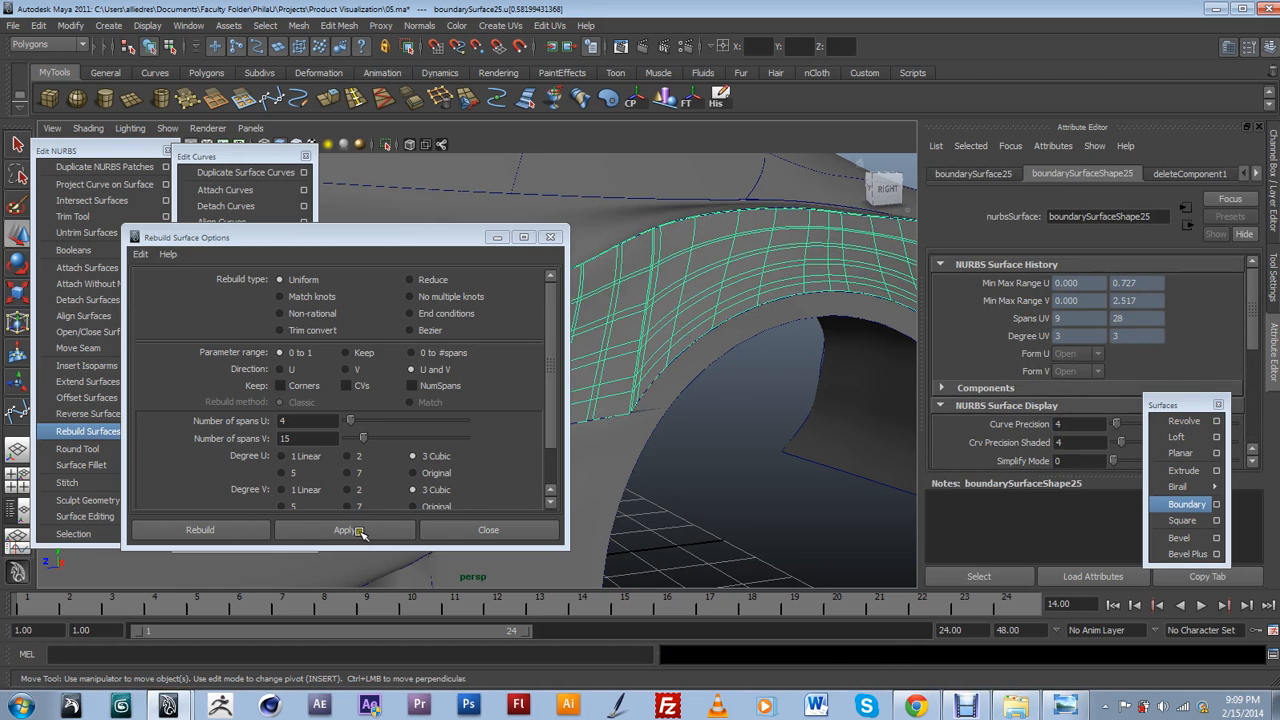
left_click(360, 532)
Examine the rebuilt surface's profile from the front and compare it with the bmw-z4-m-coup-10 reference photo in Windows Photo Viewer.
left_click_drag(840, 393, 884, 343, "alt")
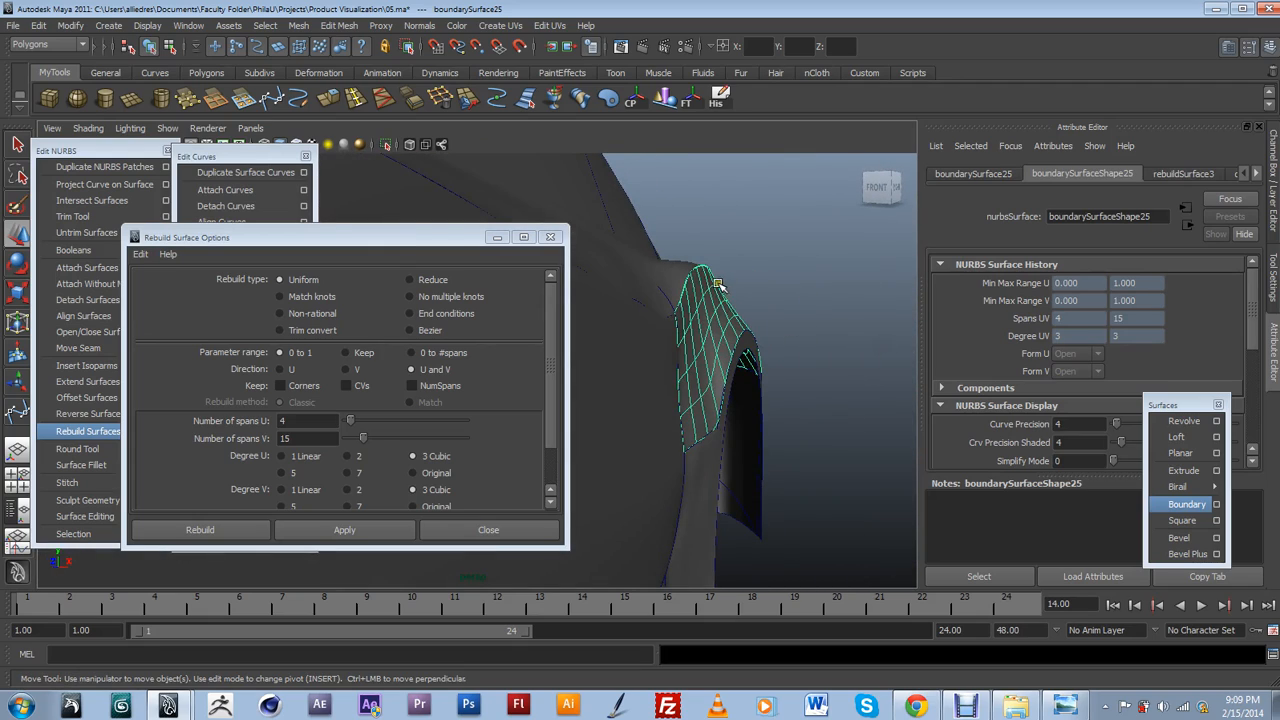
left_click_drag(767, 330, 710, 358, "alt")
left_click_drag(705, 364, 735, 421, "alt")
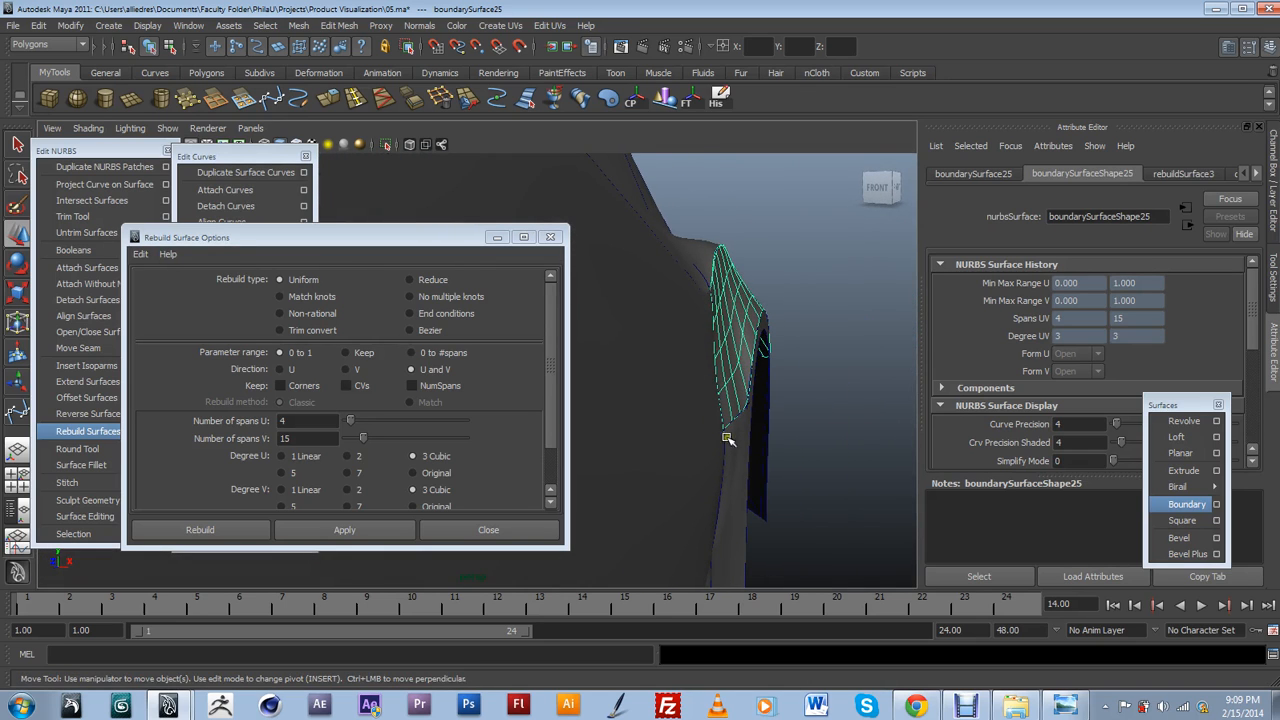
left_click_drag(728, 372, 714, 414, "alt")
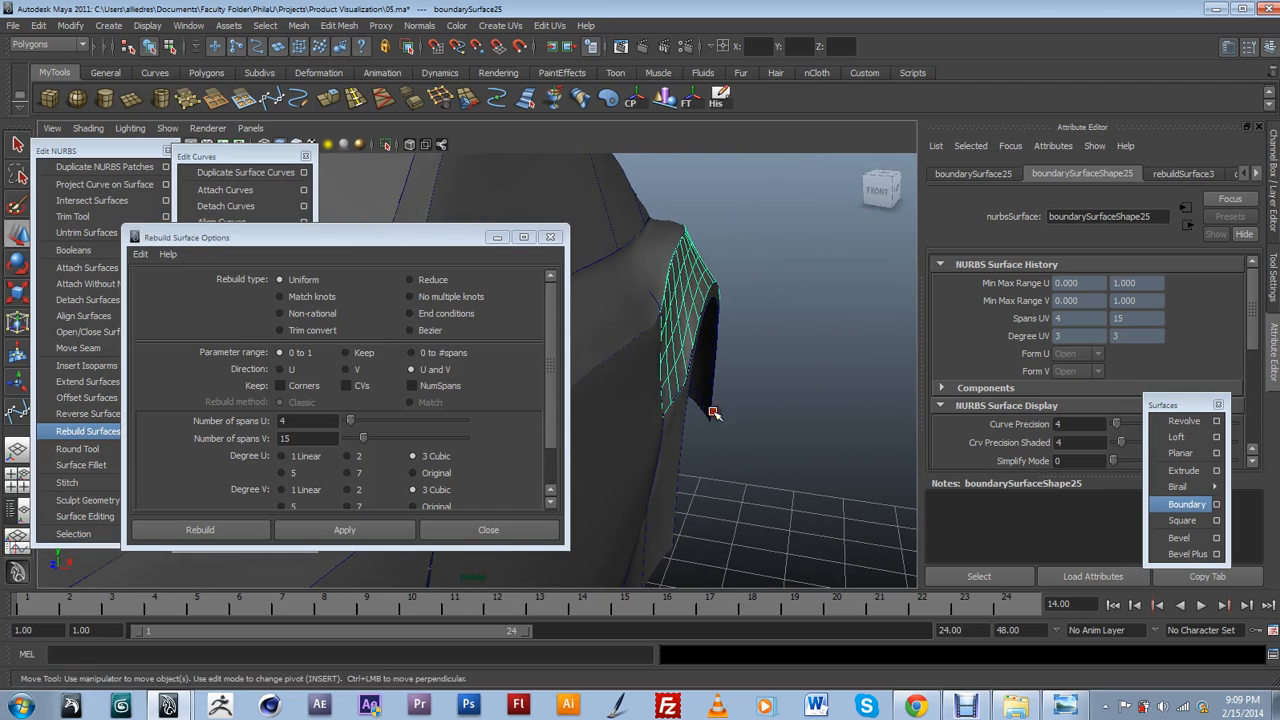
left_click(1064, 707)
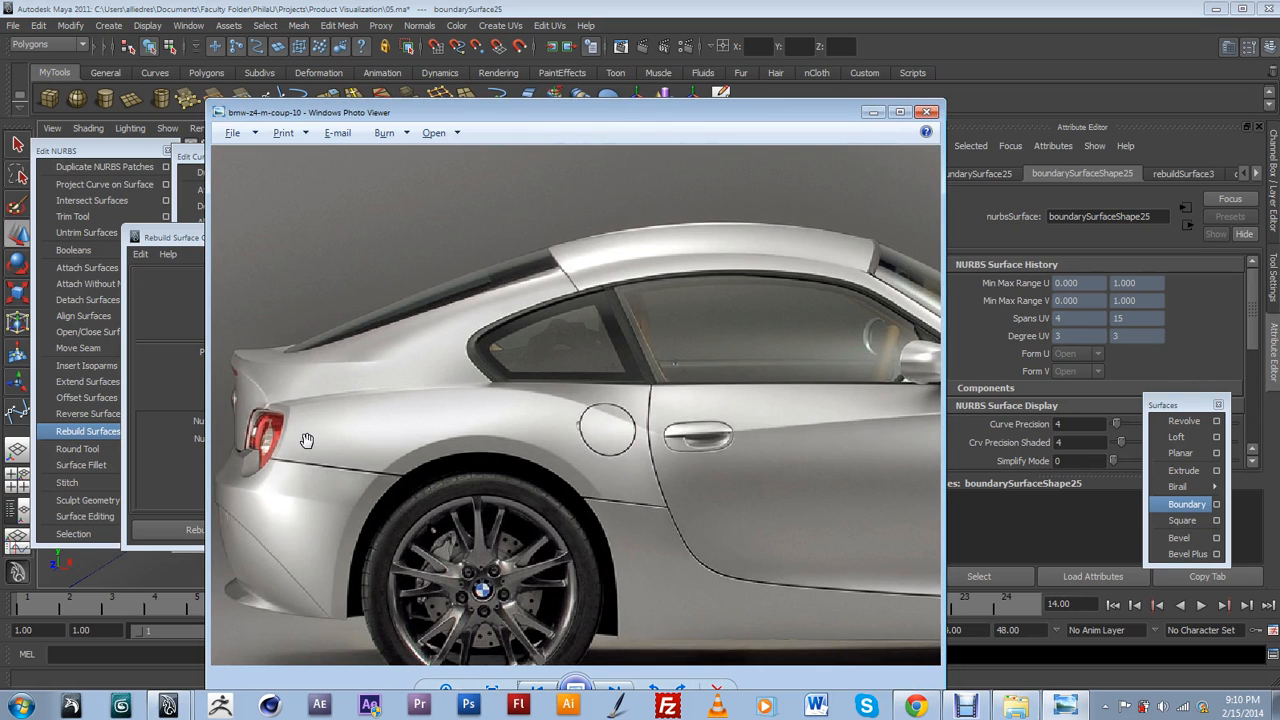
left_click(872, 113)
Rebuild the wheel arch surface with 2 spans in U, keeping 15 in V.
mouse_move(766, 391)
left_mouse_down("alt")
mouse_move(660, 404)
mouse_move(743, 380)
left_mouse_up("alt")
left_click(305, 438)
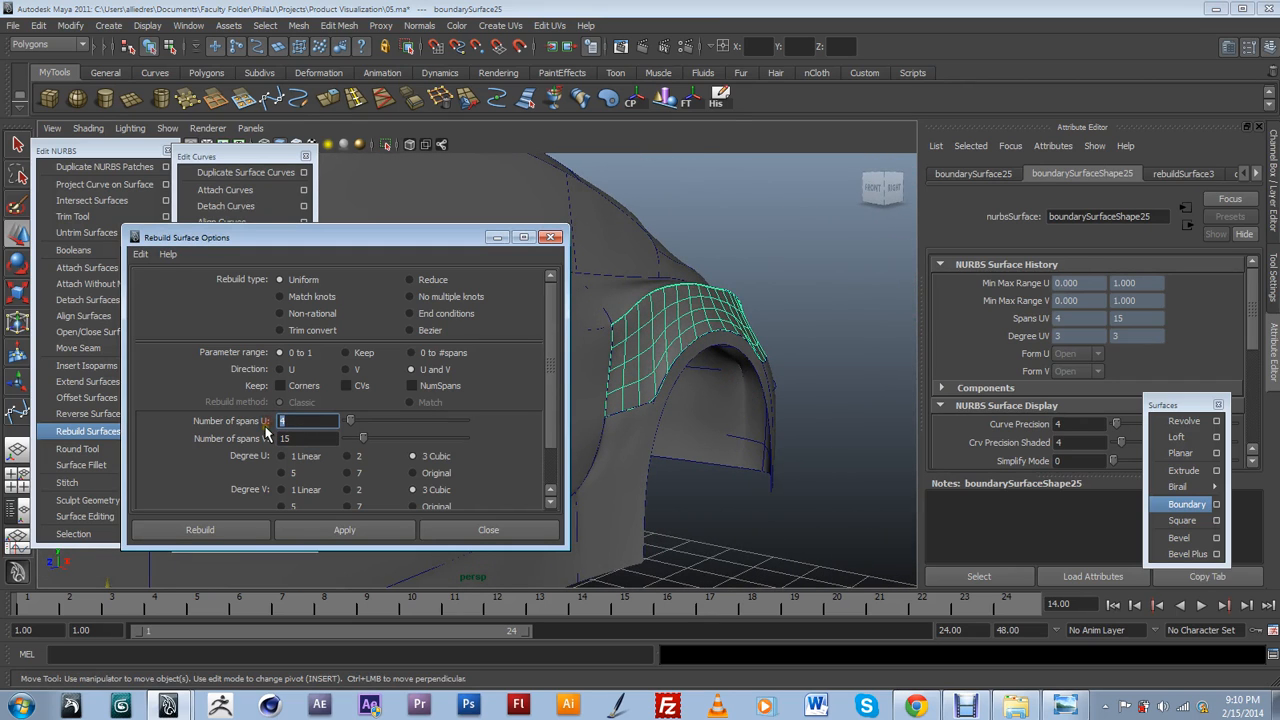
left_click(336, 526)
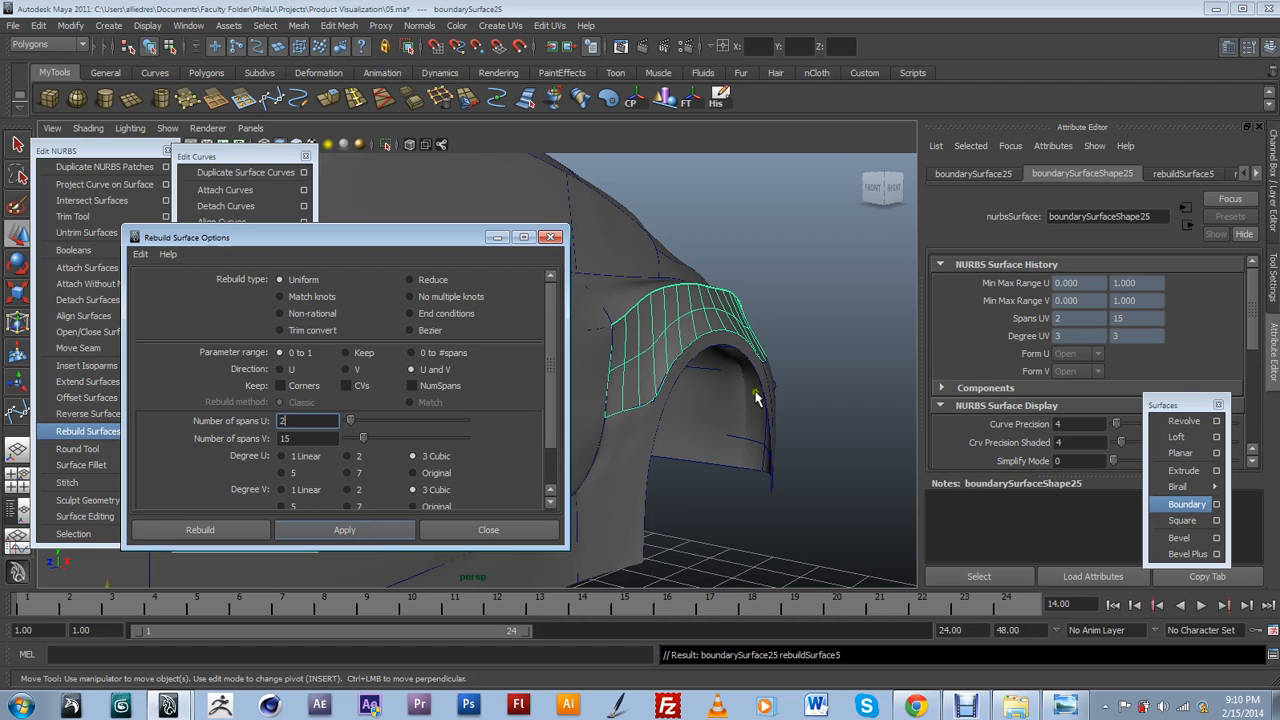
Try moving the middle lengthwise row of the wheel arch surface's CVs sideways, and undo the move.
left_click_drag(768, 398, 706, 354, "alt")
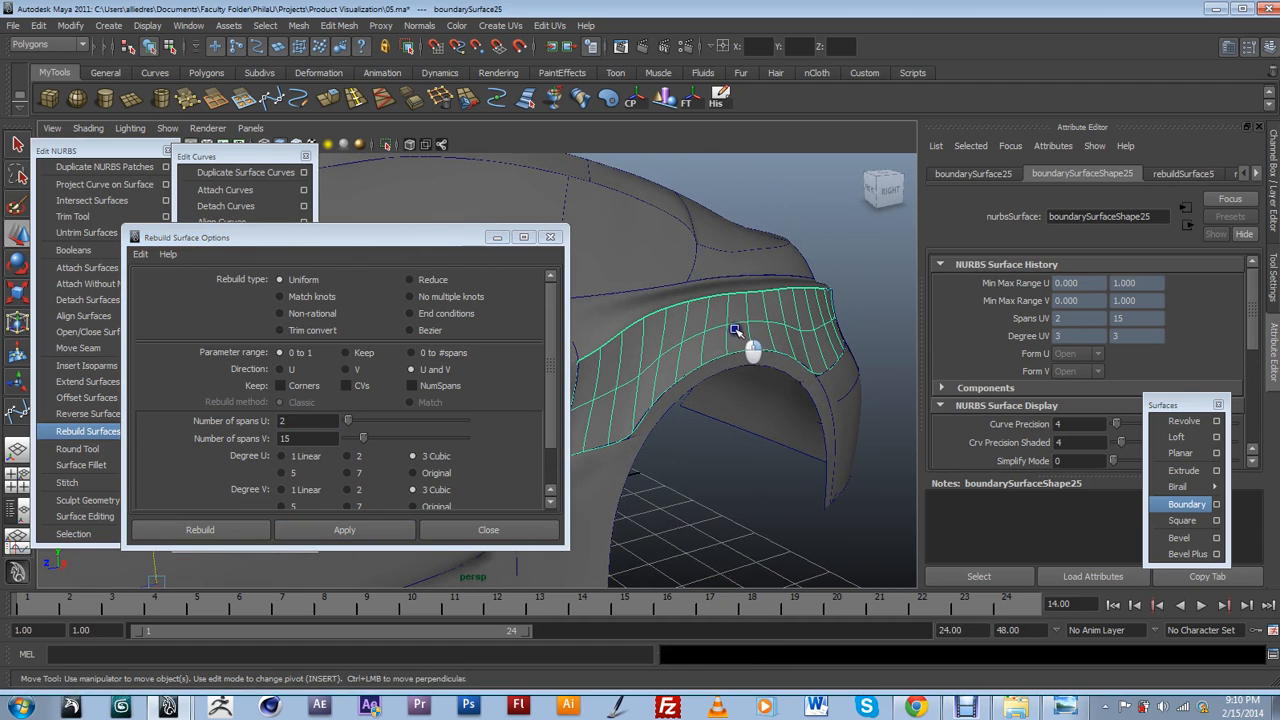
left_click(764, 352)
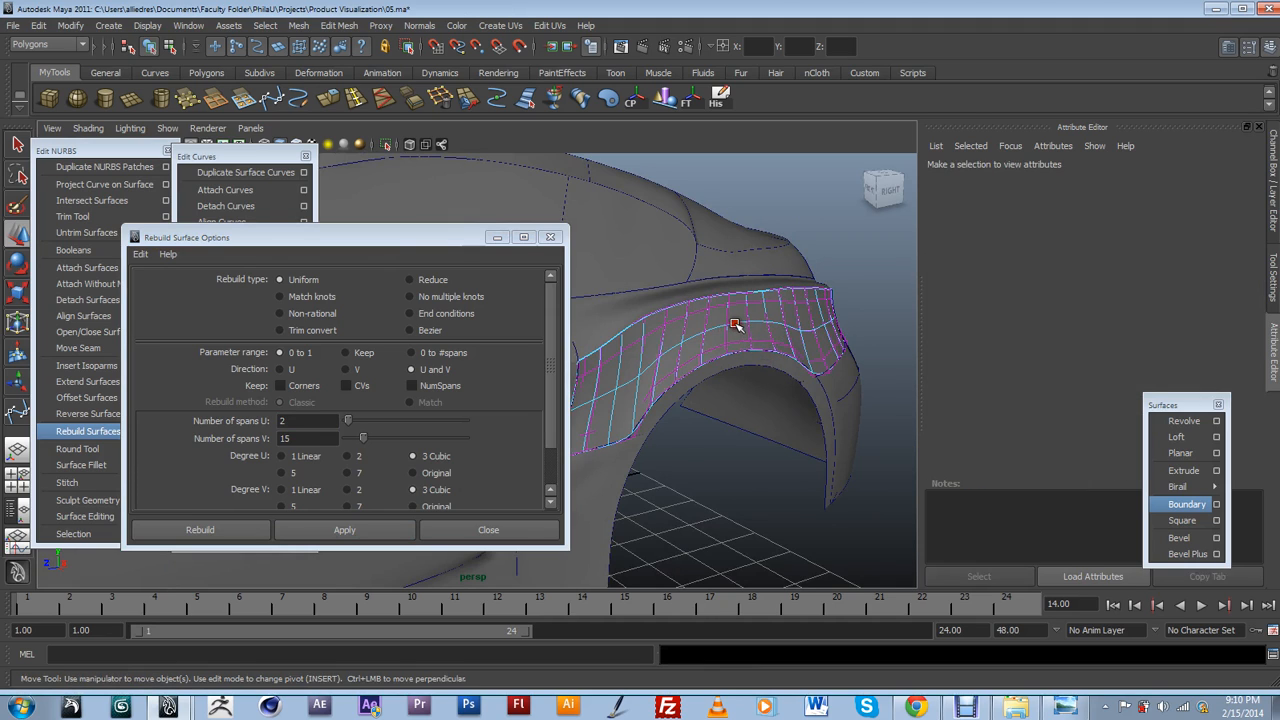
left_click(733, 323)
mouse_move(736, 397)
left_mouse_down("alt")
mouse_move(790, 388)
mouse_move(793, 375)
mouse_move(737, 376)
left_mouse_up("alt")
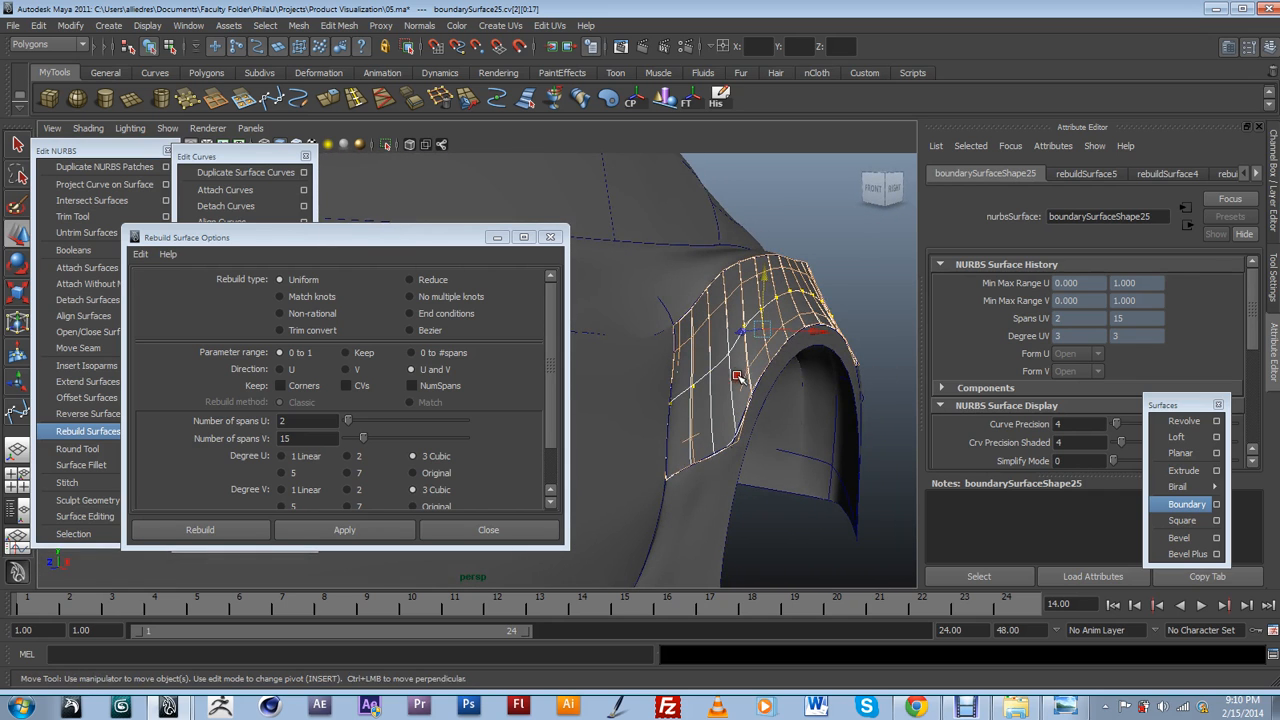
left_click_drag(793, 336, 741, 397)
key("ctrl+z")
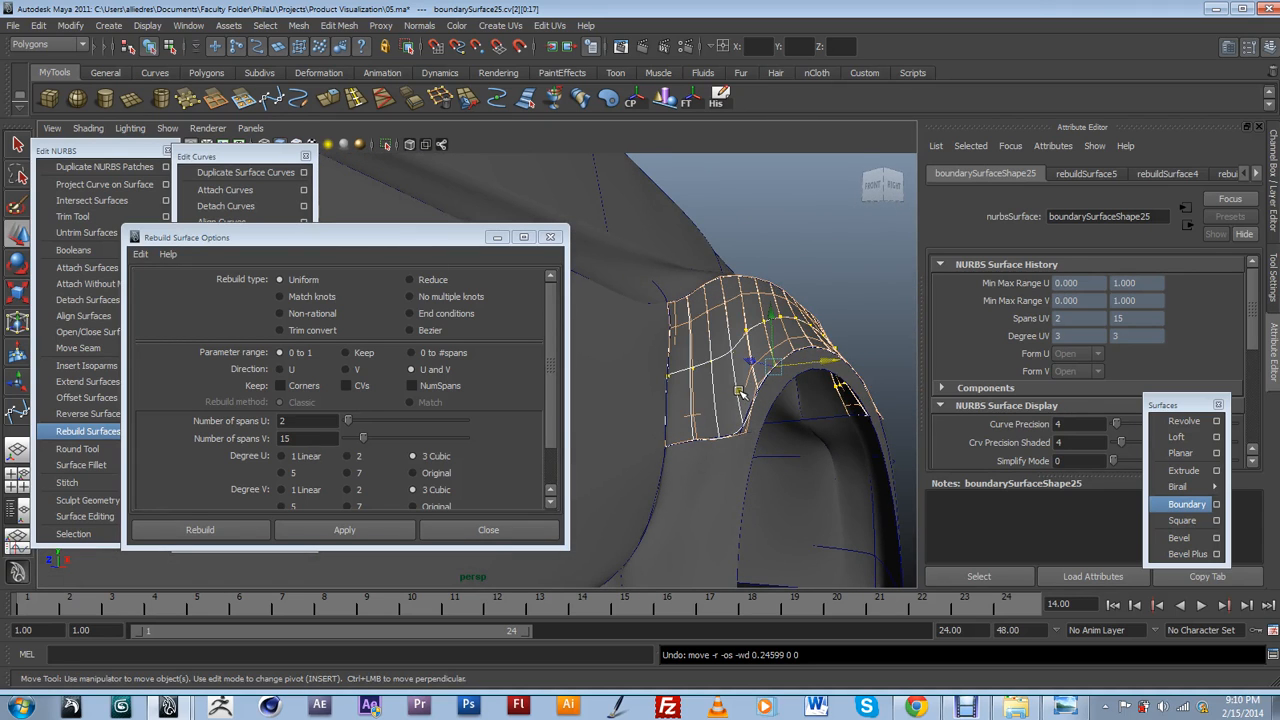
Reselect the whole wheel arch surface, rebuild it with 4 spans in U and 15 in V, and close the rebuild options.
left_click_drag(757, 370, 842, 302, "alt")
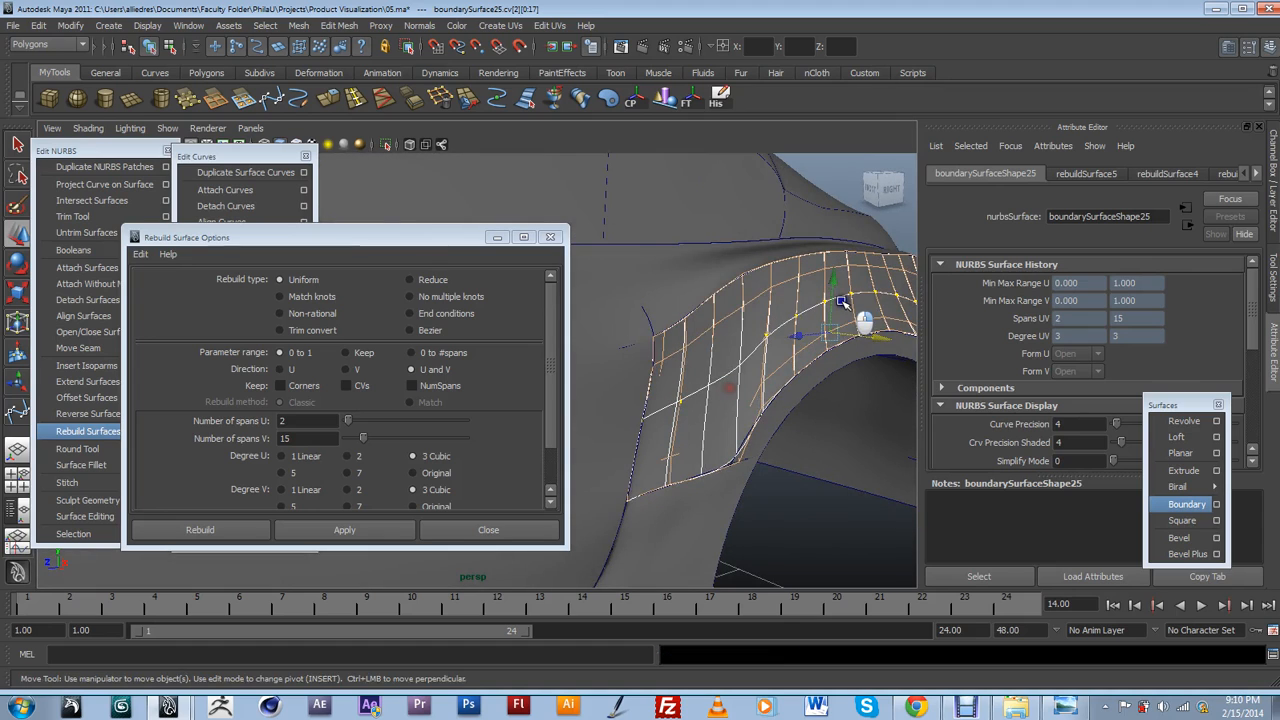
right_click_drag(866, 294, 738, 349, "alt")
left_click_drag(738, 349, 744, 343, "alt")
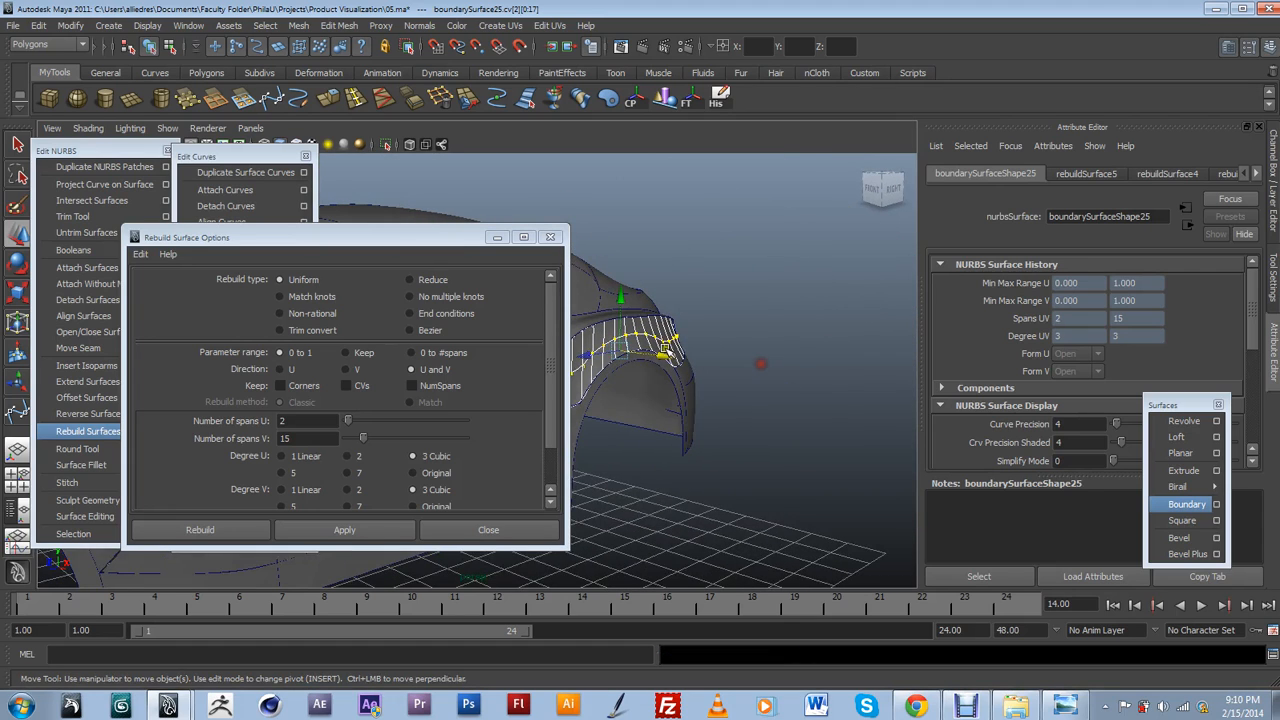
left_click(726, 334)
left_click_drag(686, 424, 771, 405, "alt")
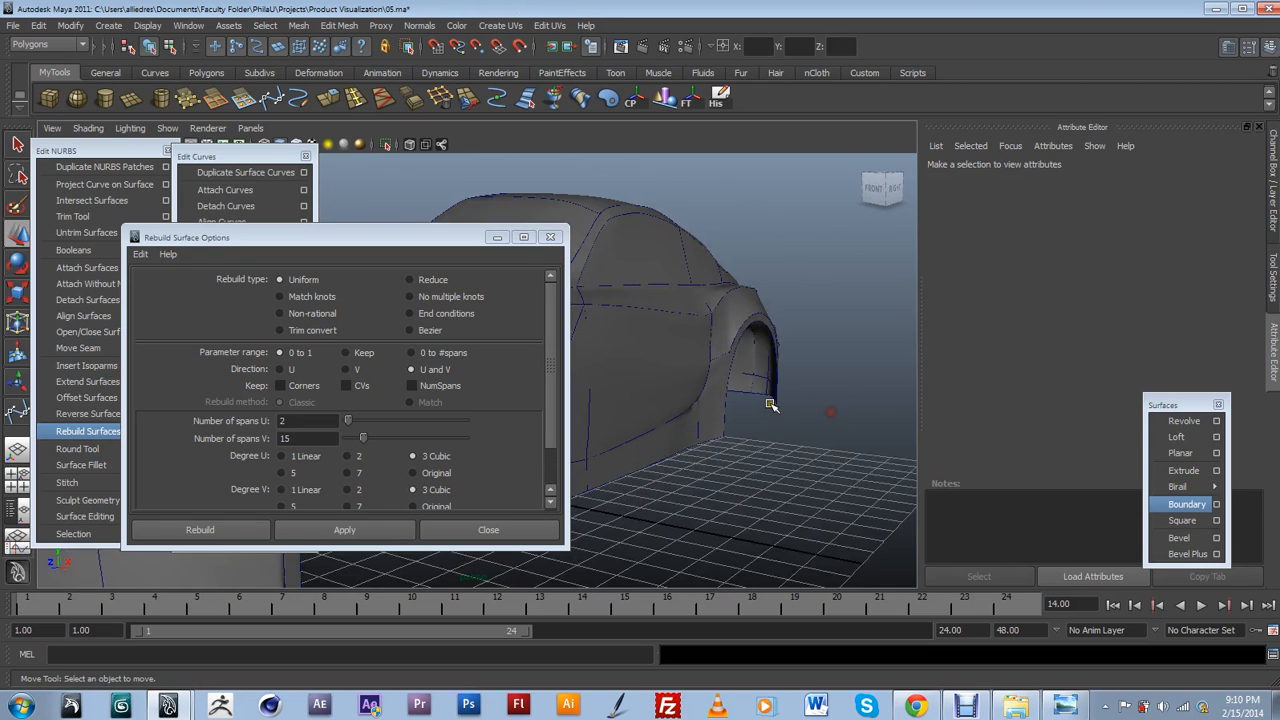
left_click(736, 306)
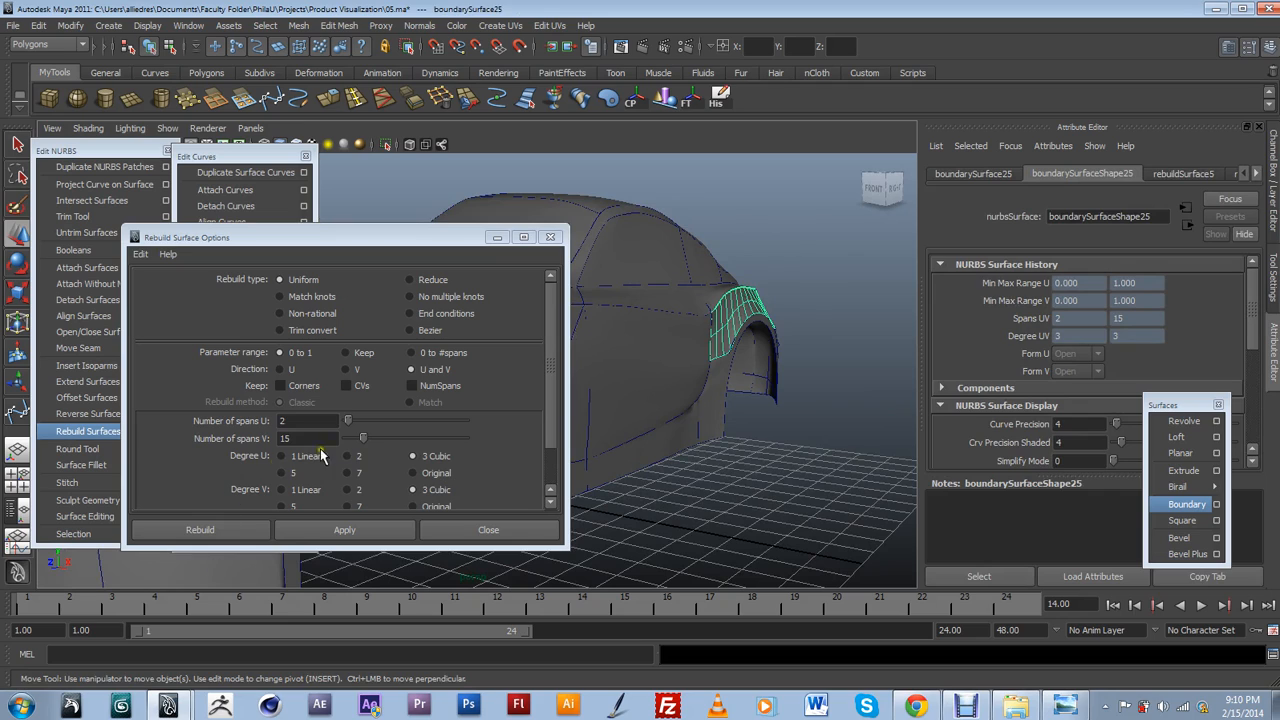
left_click(300, 421)
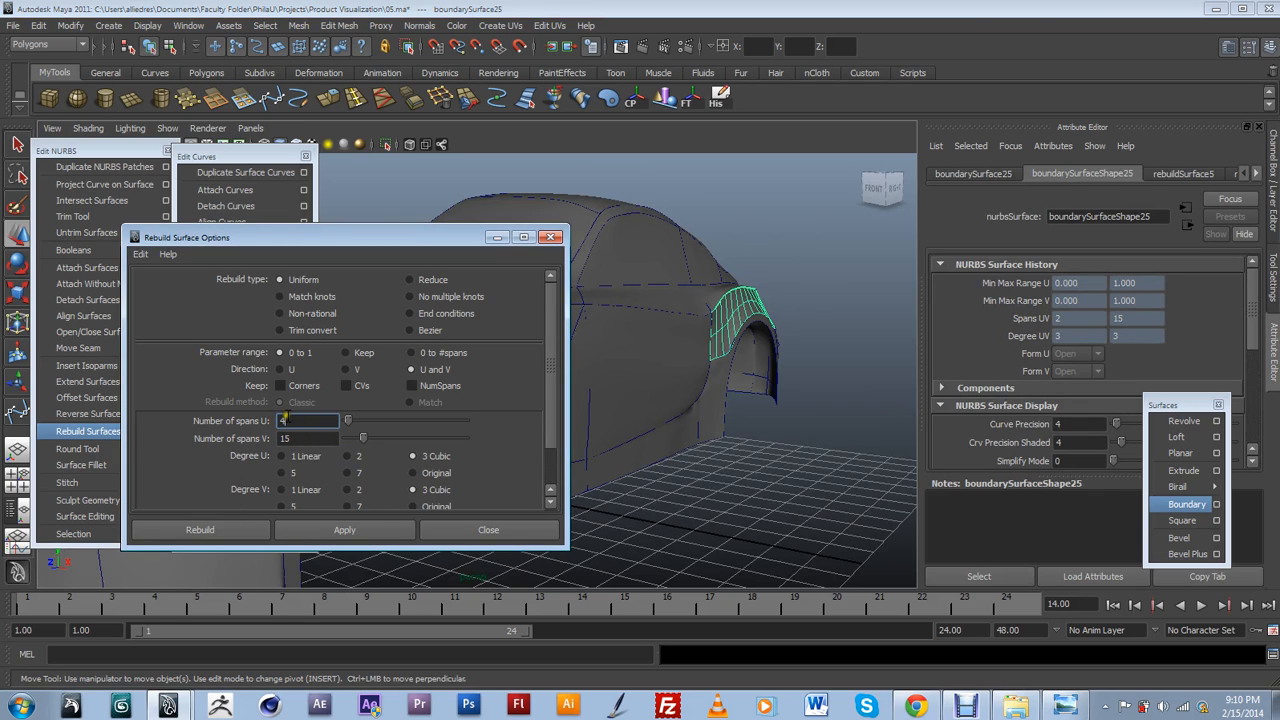
left_click(381, 530)
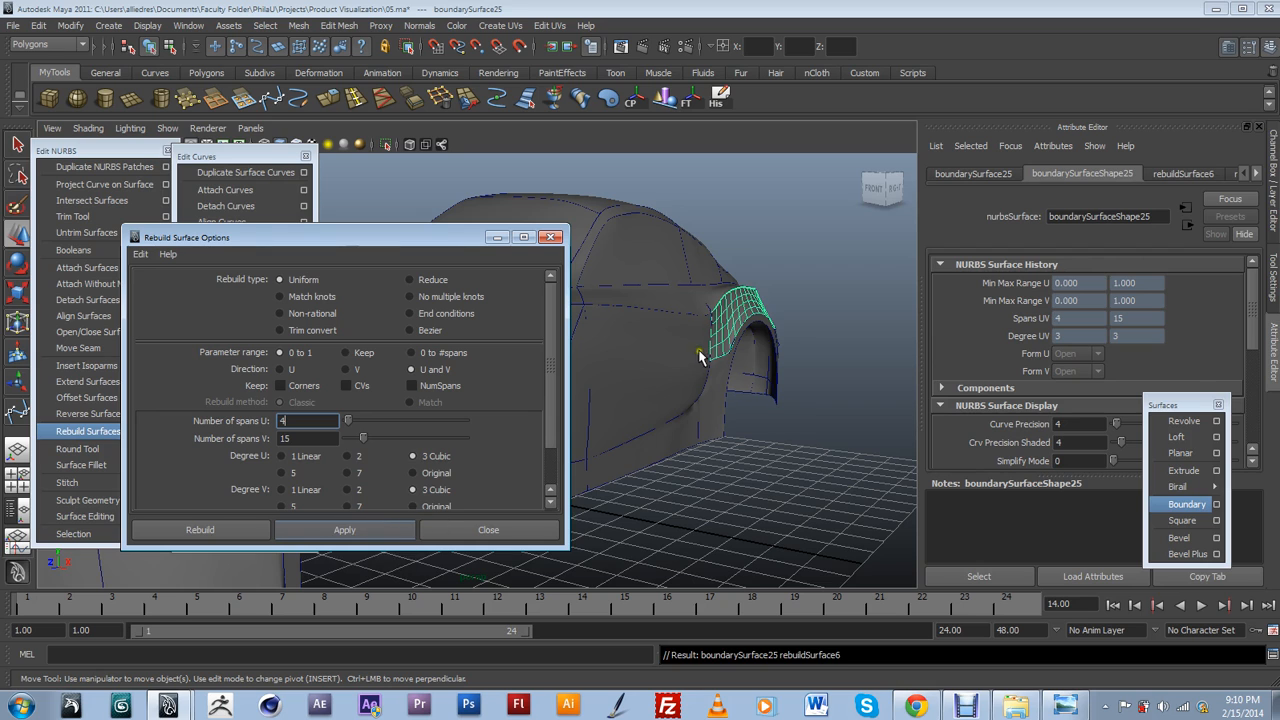
left_click(551, 237)
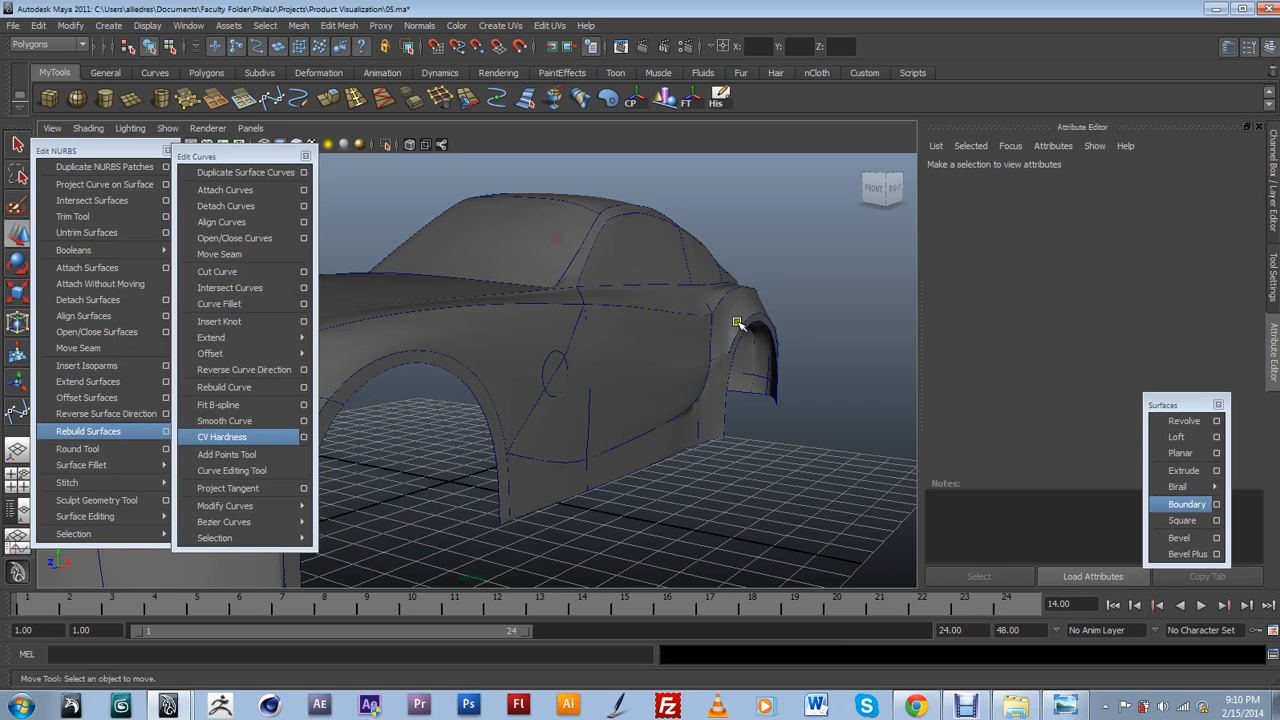
Add the rebuilt wheel arch surface to the Surfaces display layer.
left_click(1273, 208)
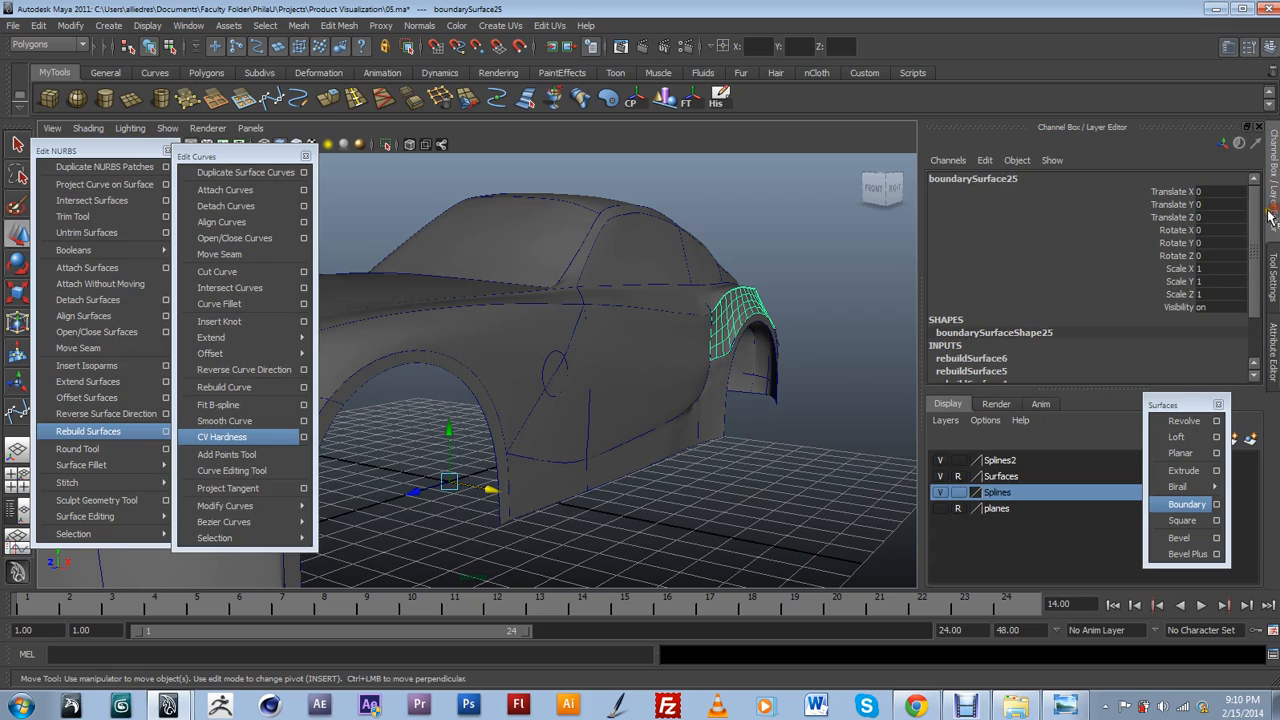
left_click_drag(905, 456, 636, 423, "alt")
left_click_drag(629, 371, 591, 414, "alt")
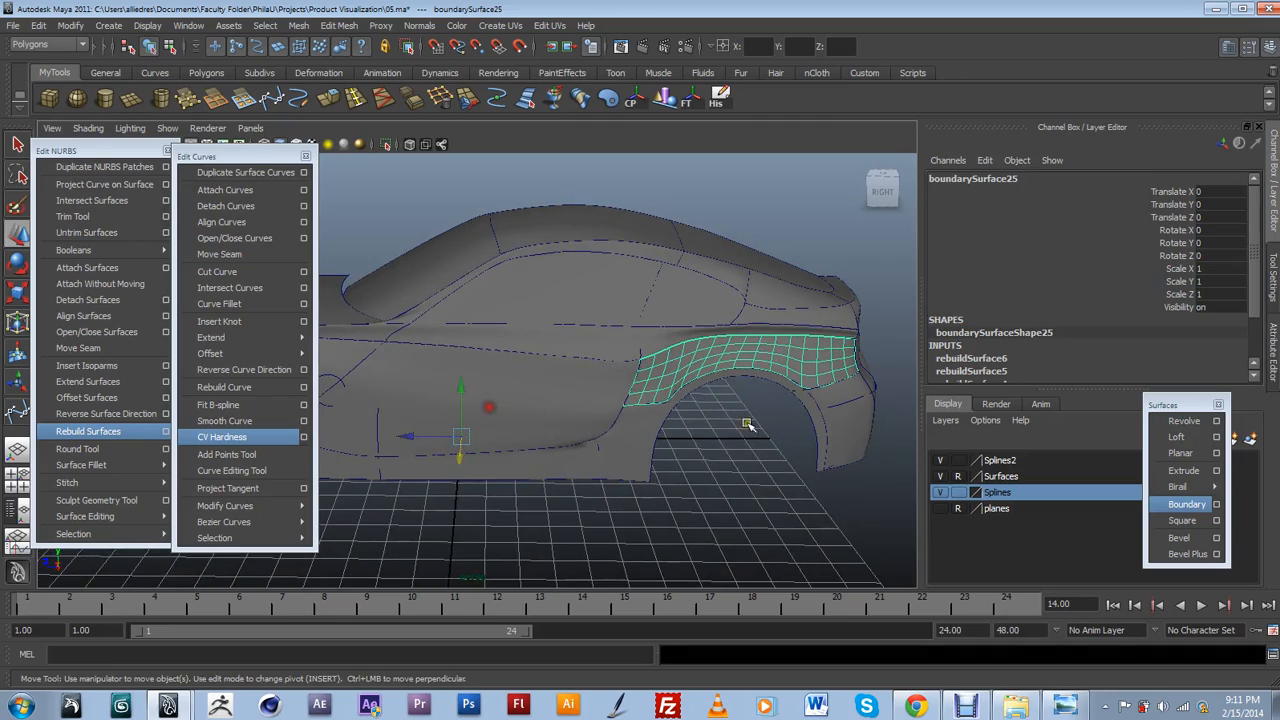
left_click_drag(838, 470, 670, 387, "alt")
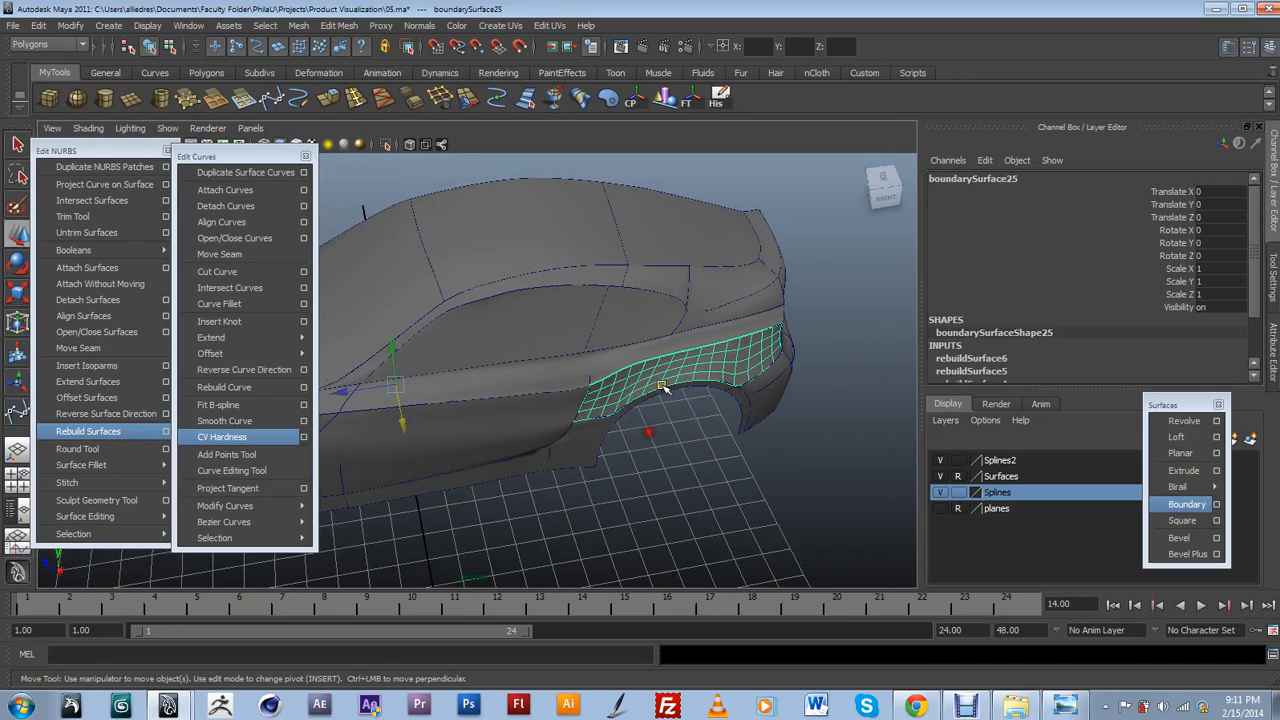
left_click_drag(794, 434, 763, 411, "alt")
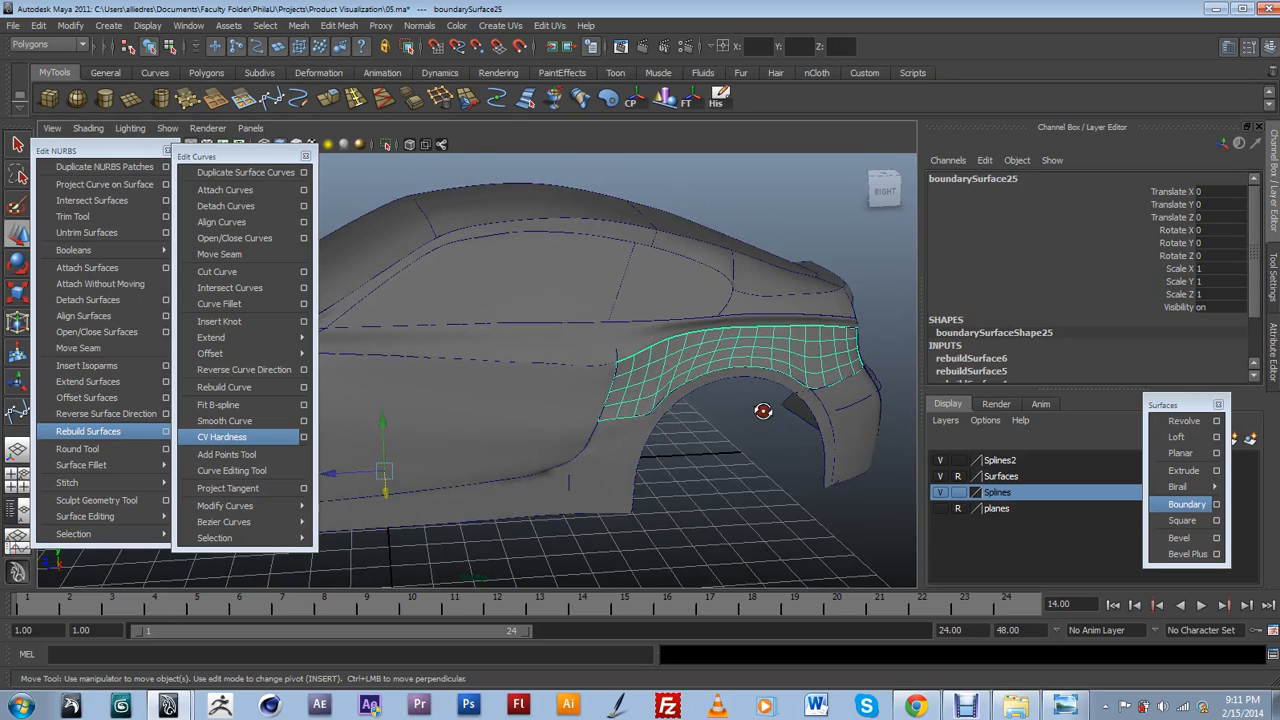
left_click(1000, 482)
right_click_drag(1004, 482, 1041, 506)
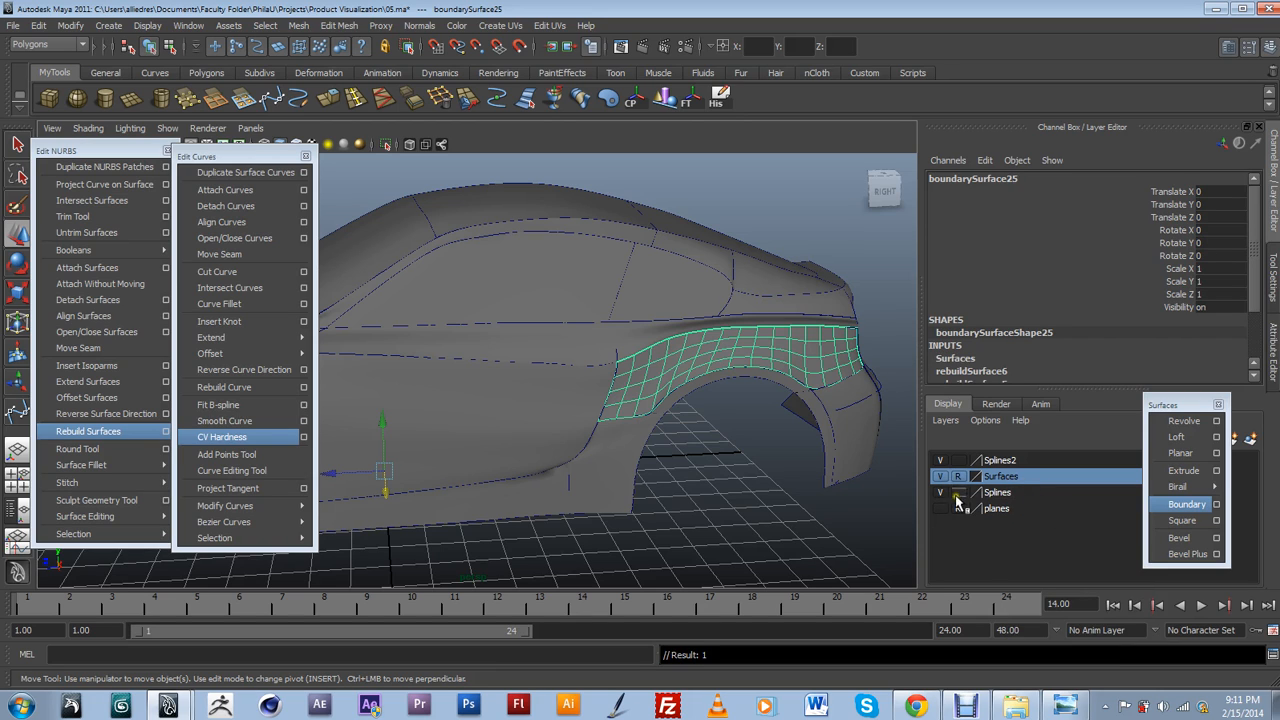
Hide the Splines, Splines2 and Surfaces display layers to isolate the objects not yet assigned to a layer.
left_click(941, 492)
left_click(940, 460)
left_click(700, 543)
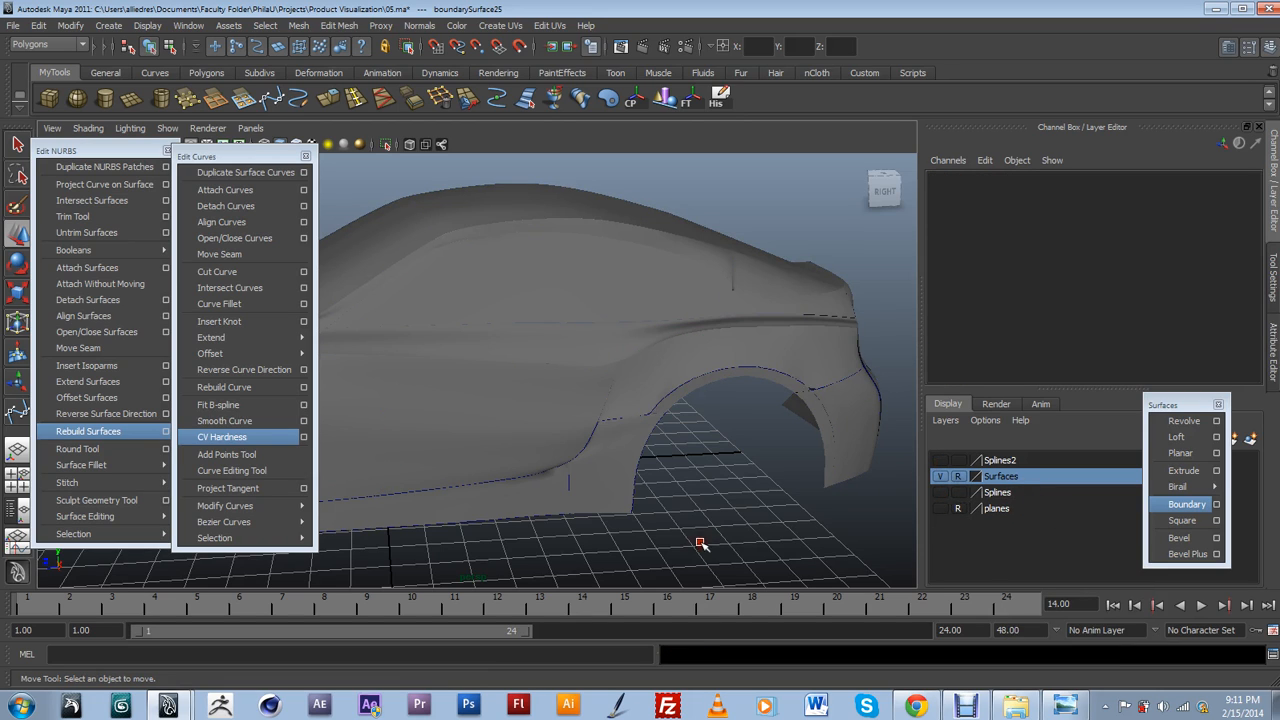
left_click_drag(710, 540, 860, 514, "alt")
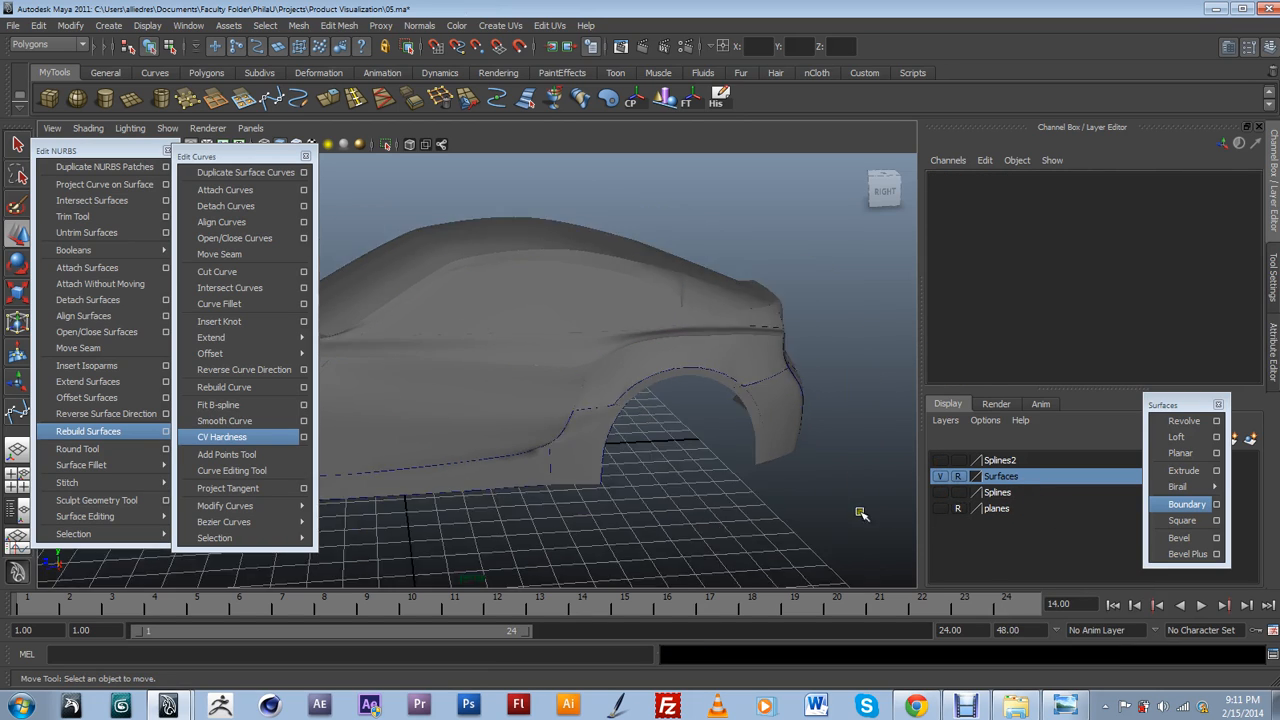
left_click(940, 478)
left_click_drag(763, 451, 684, 455, "alt")
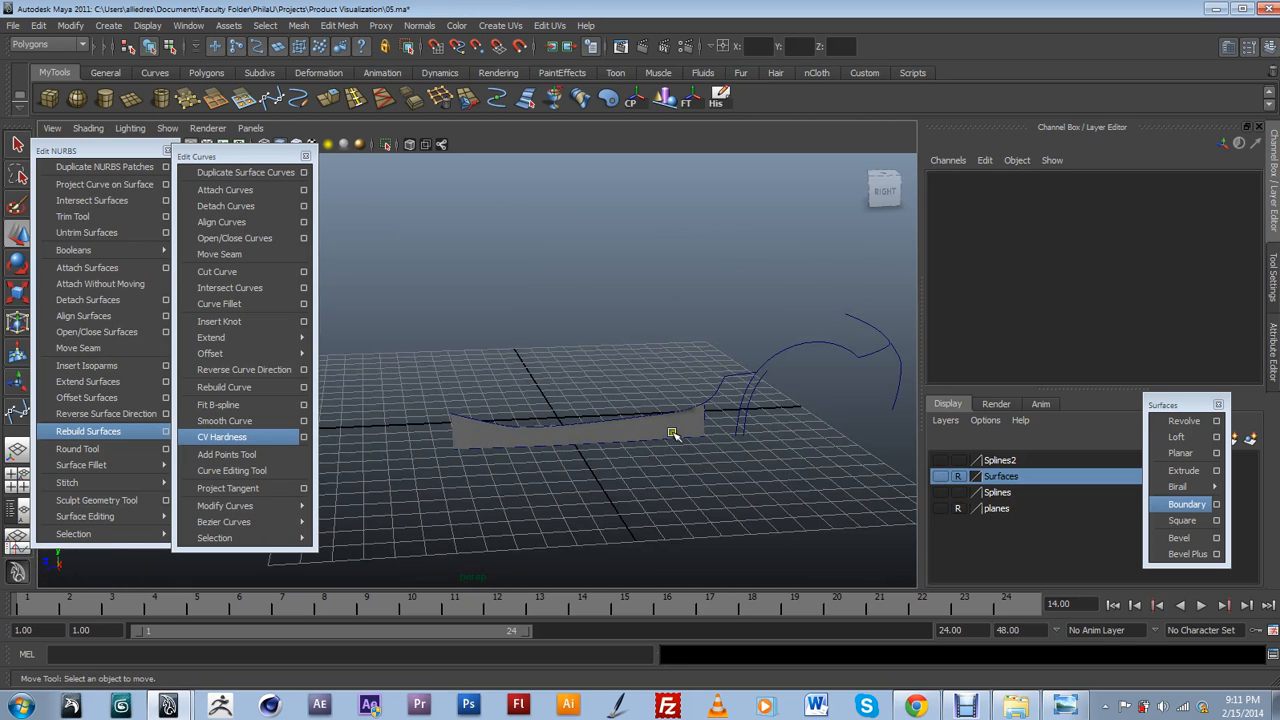
Add the long lower side sill surface to the Surfaces display layer.
left_click(672, 433)
right_click(1015, 478)
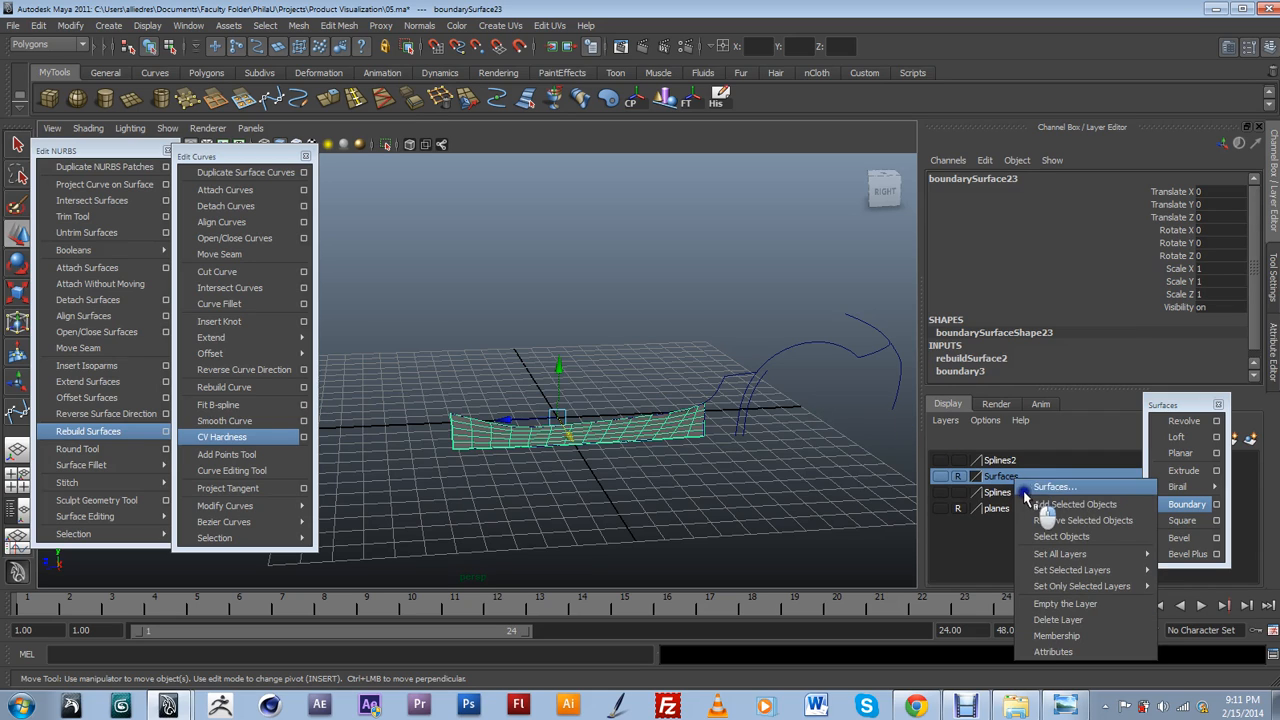
left_click(1030, 504)
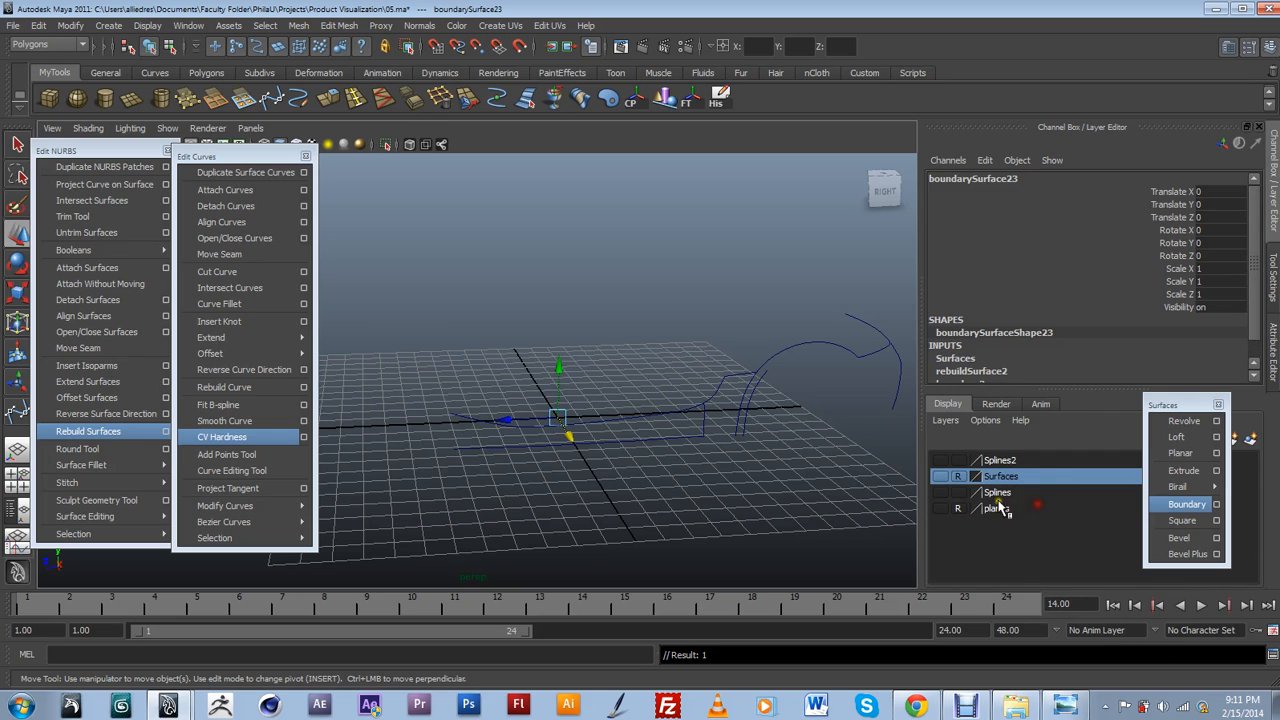
Add all the remaining unassigned curves to the Splines display layer and show the Surfaces layer again.
left_click_drag(672, 400, 914, 486)
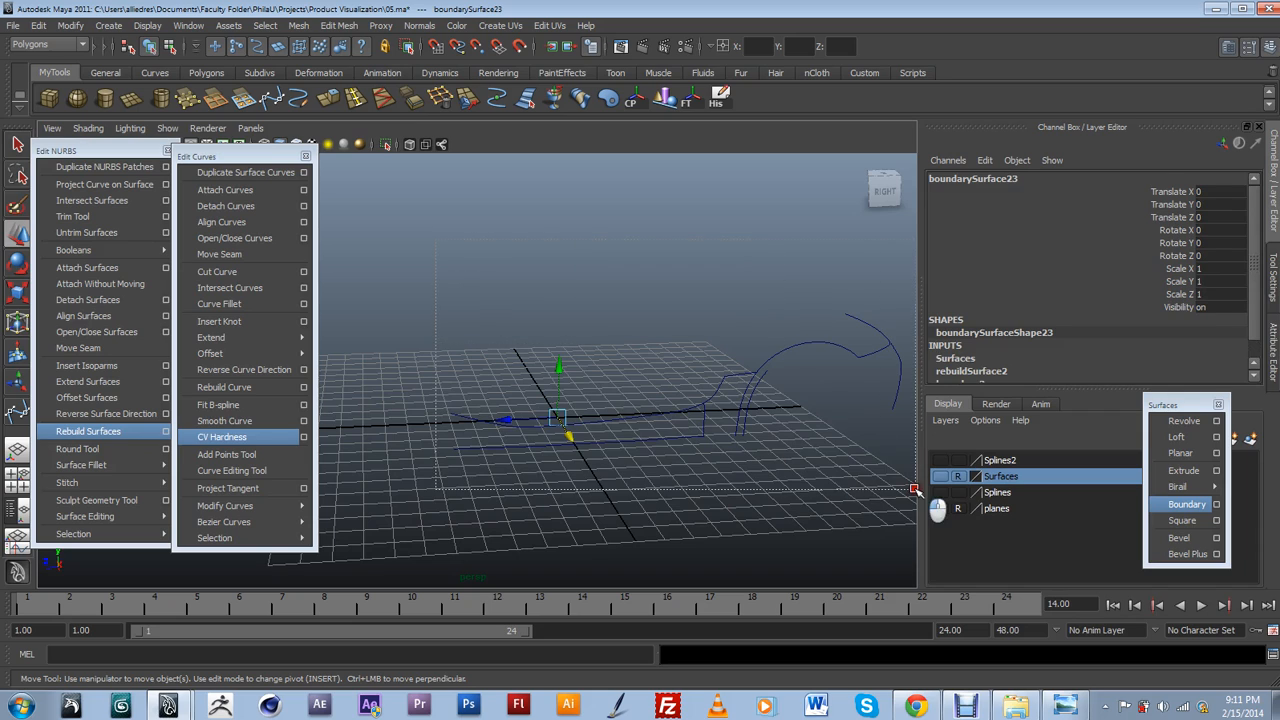
left_click(998, 494)
right_click(998, 494)
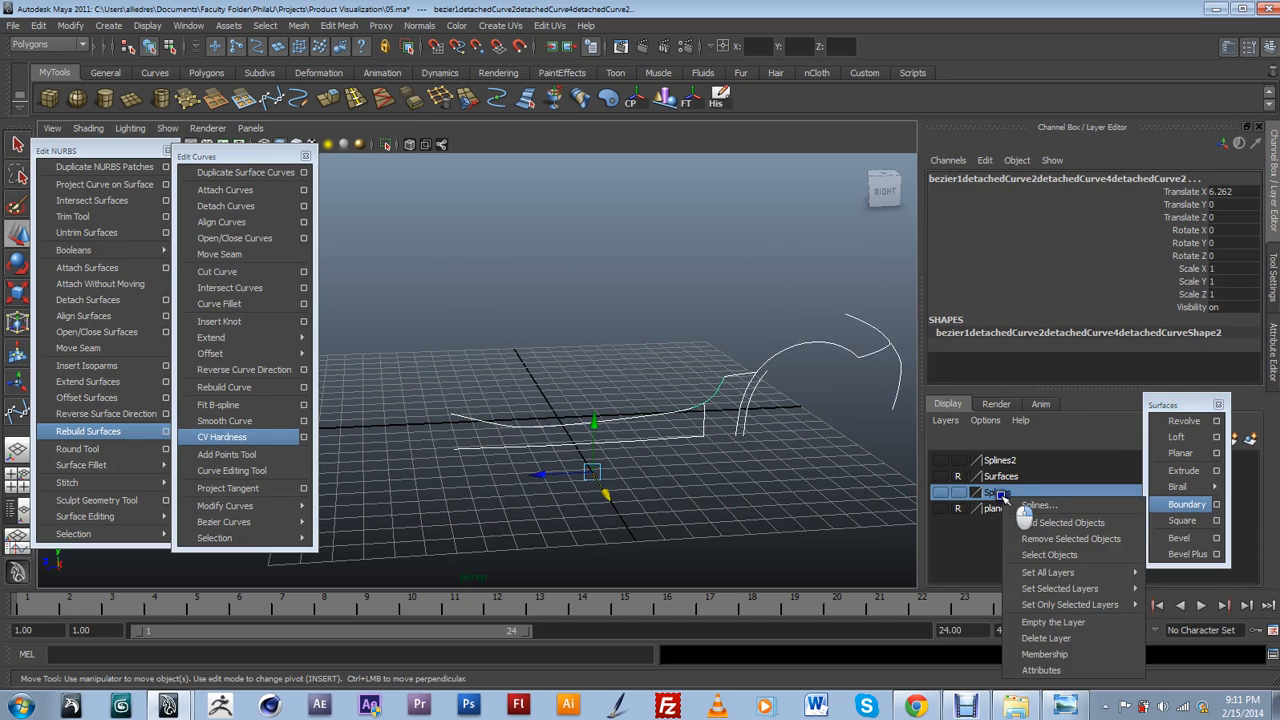
left_click(1021, 524)
left_click(940, 476)
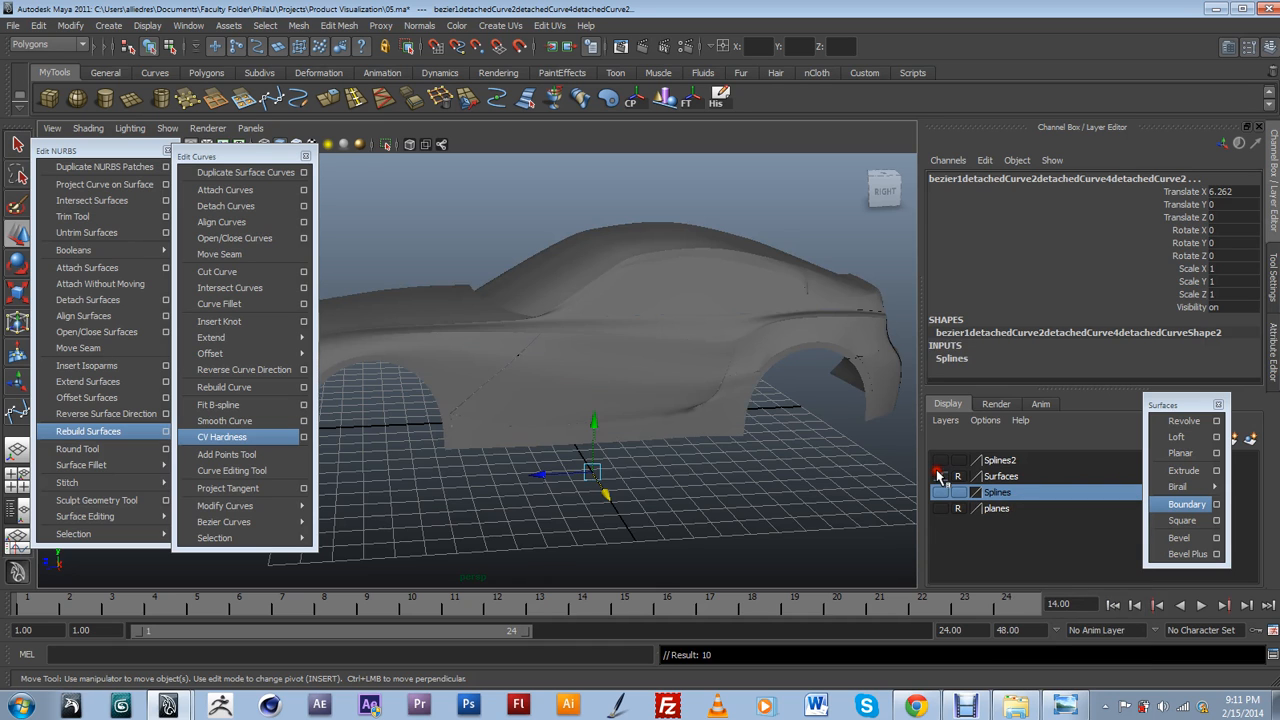
Examine the side panel surface behind the front wheel arch and its transitions to the surrounding body surfaces from several angles.
left_click(793, 507)
left_click_drag(760, 497, 797, 416, "alt")
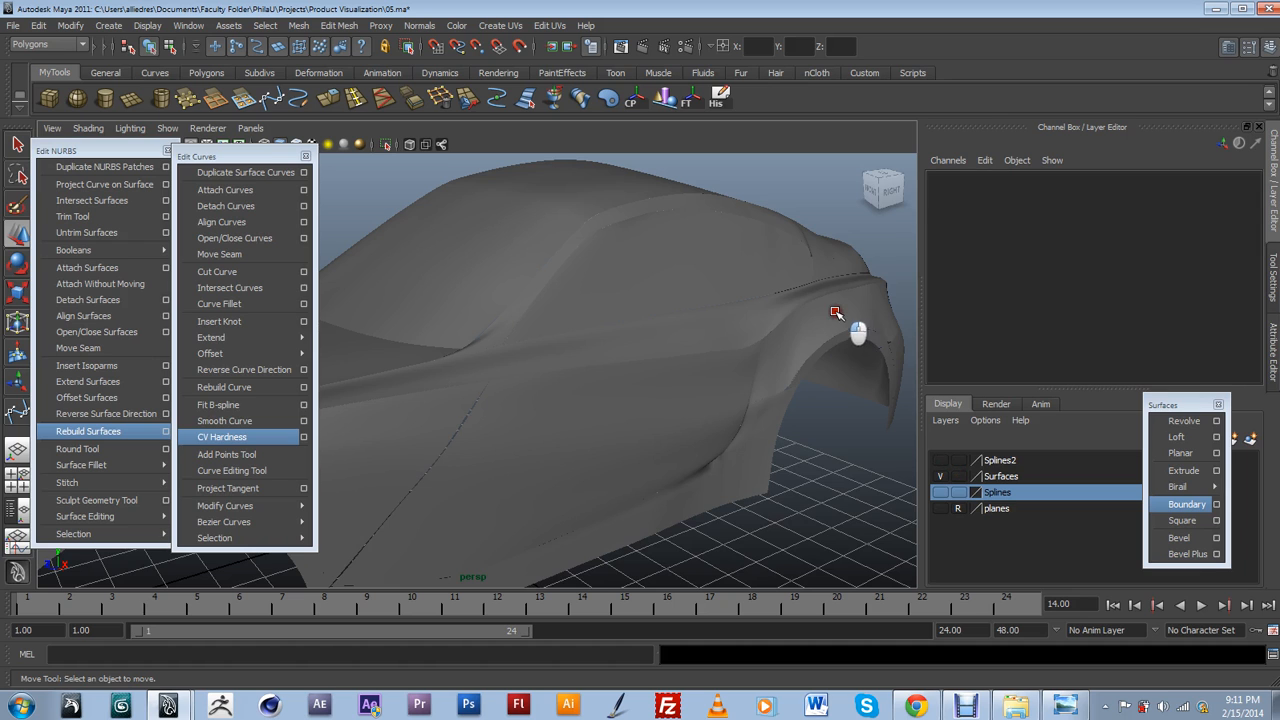
left_click(836, 313)
middle_click_drag(650, 437, 712, 402, "alt")
left_click(712, 402)
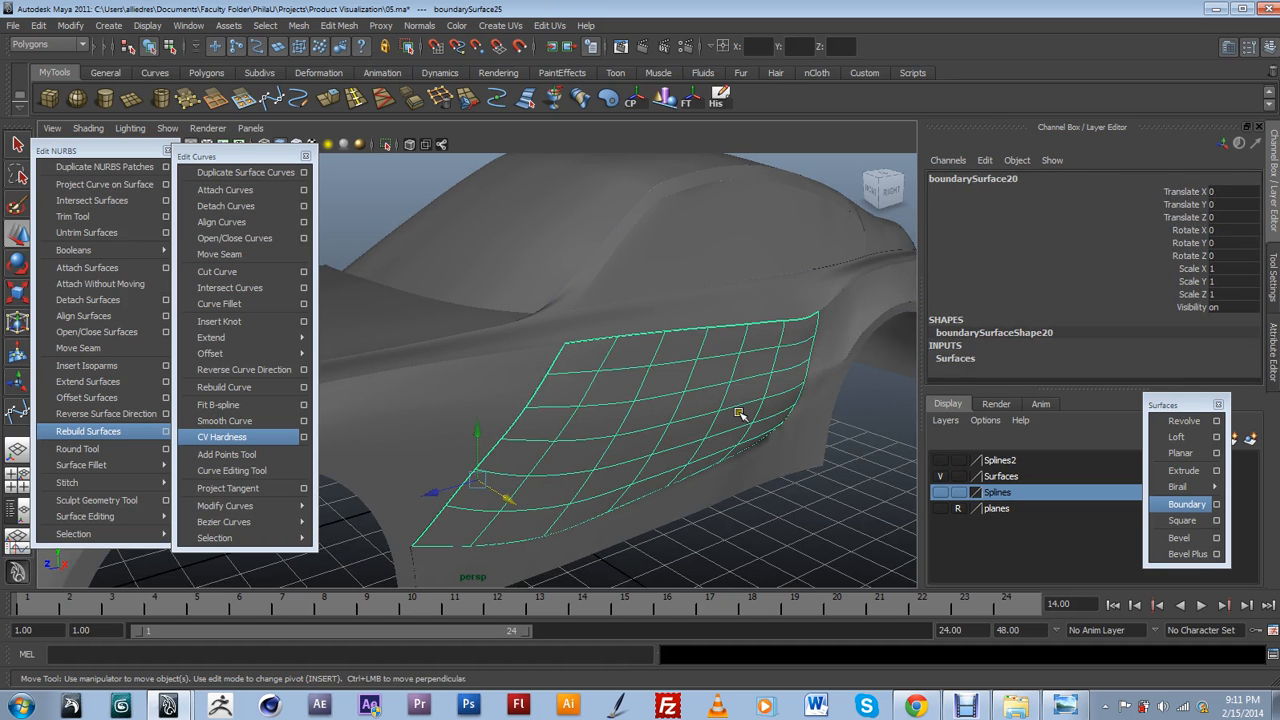
left_click_drag(779, 410, 652, 391, "alt")
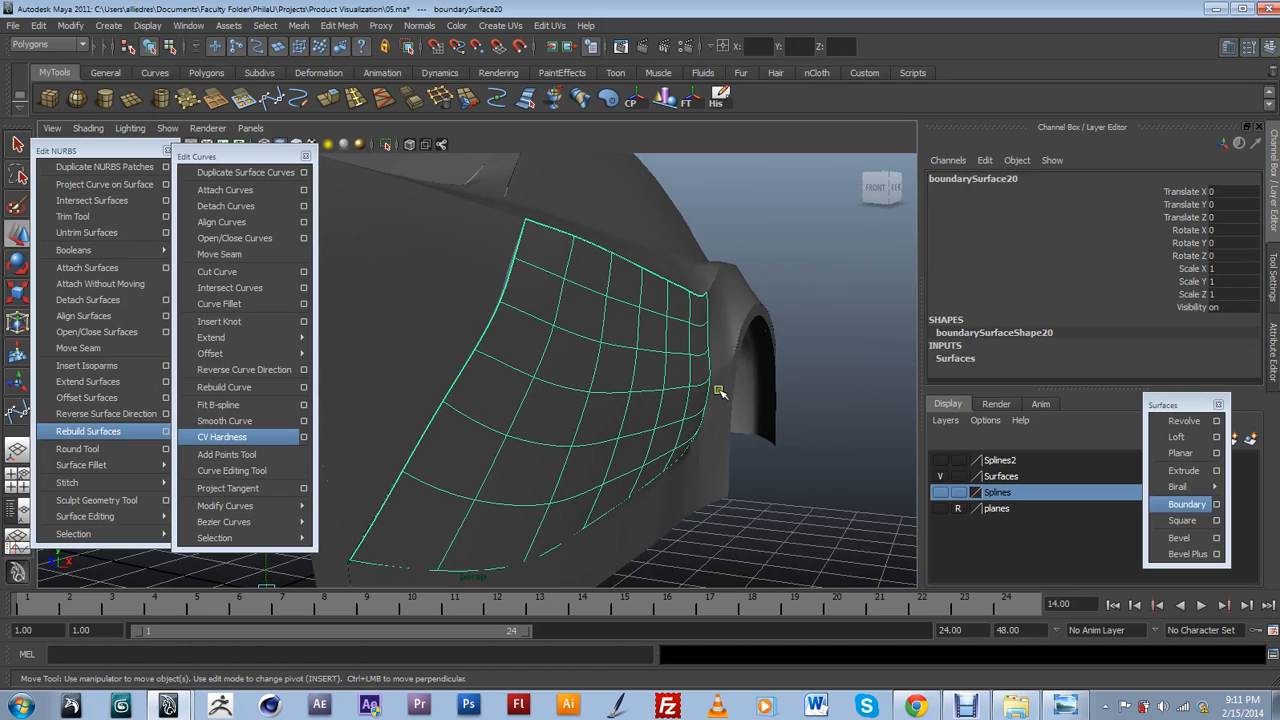
left_click_drag(713, 449, 697, 363, "alt")
left_click_drag(835, 323, 611, 476, "alt")
middle_click_drag(611, 476, 605, 481, "alt")
left_click_drag(605, 481, 728, 433, "alt")
left_click(699, 478)
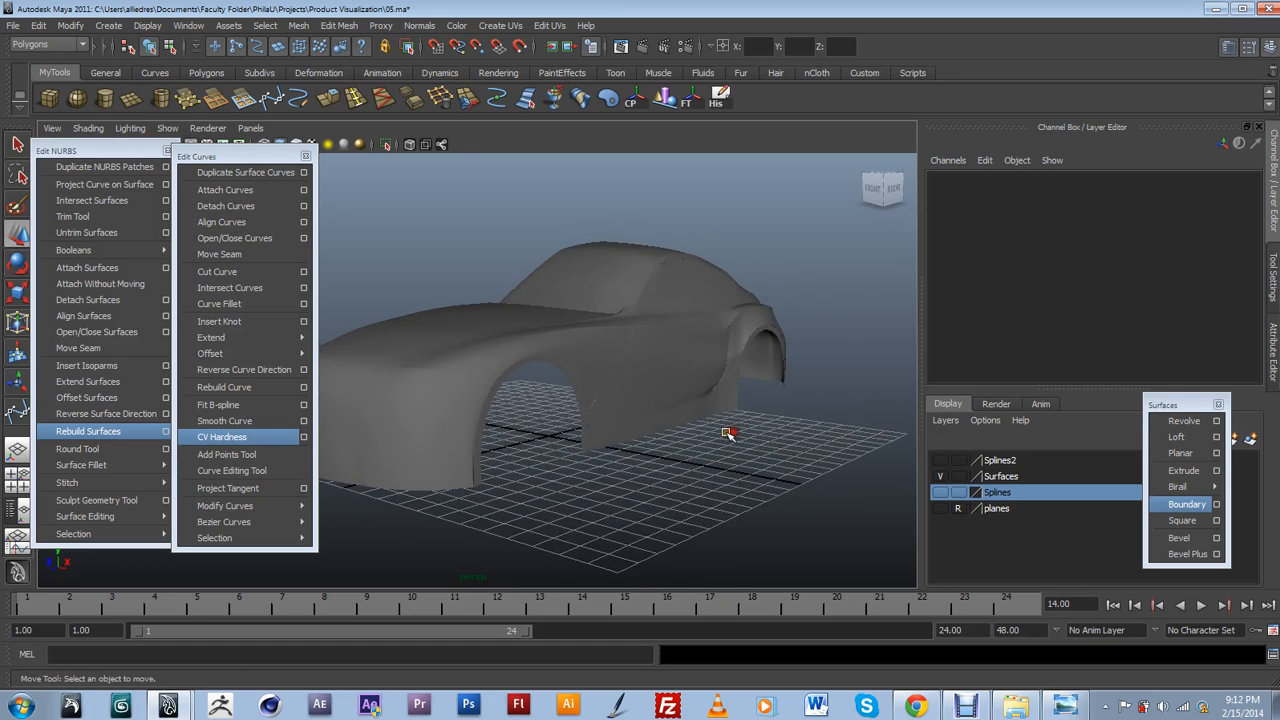